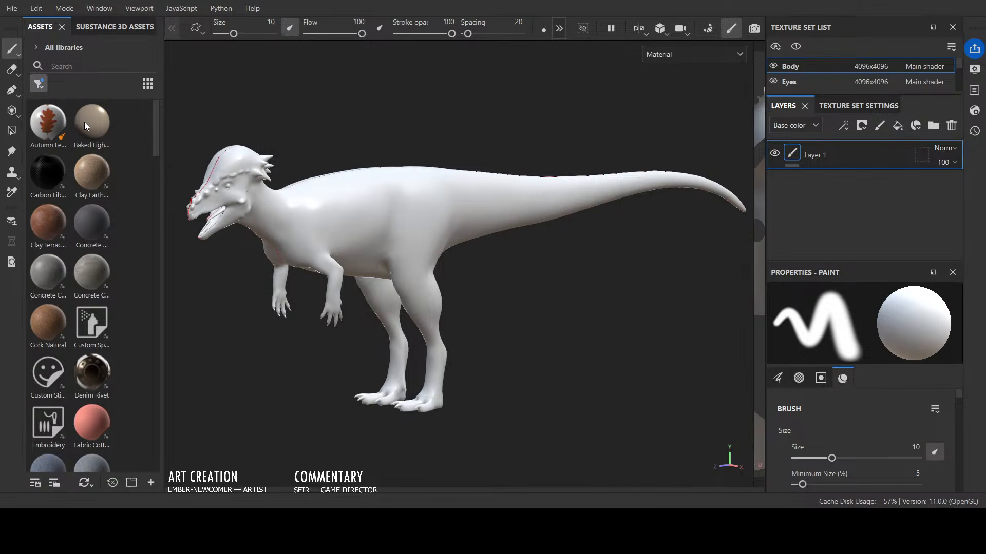
# Step: Filter the asset library to brushes and replace Layer 1 of the Body texture set with a new fill layer
pyautogui.click(95, 166)
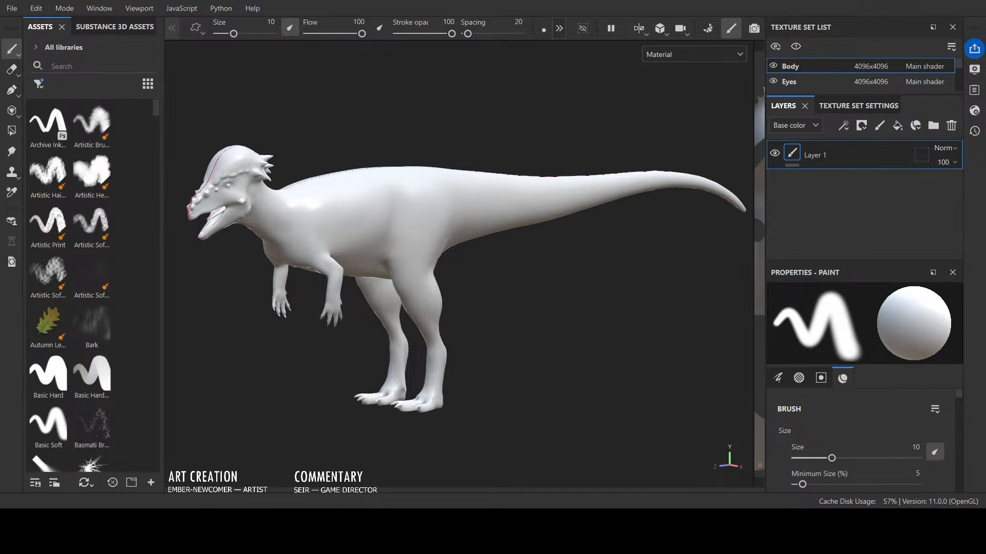
pyautogui.click(897, 125)
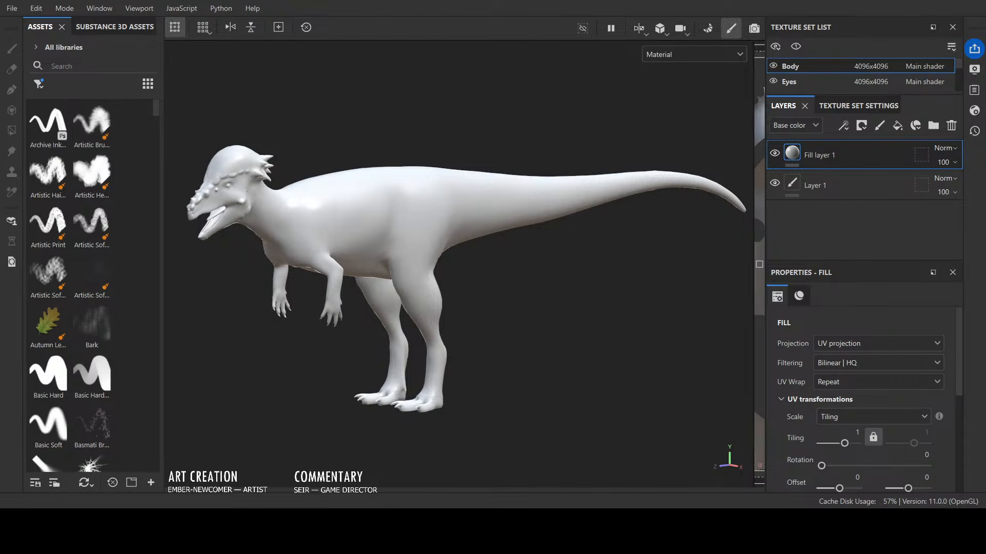
pyautogui.click(883, 184)
pyautogui.click(951, 125)
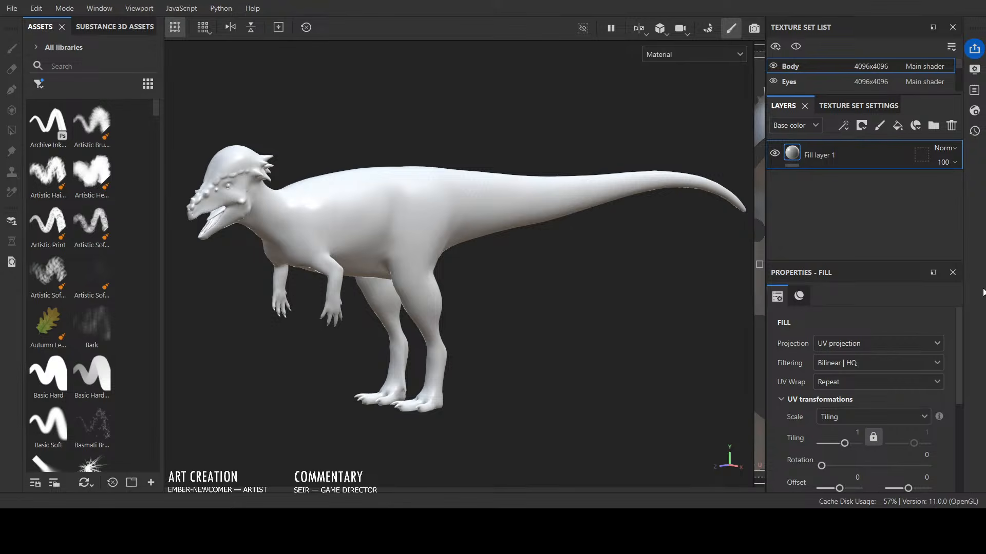
# Step: Add a second fill layer above Fill layer 1 and give it a black mask
pyautogui.click(916, 161)
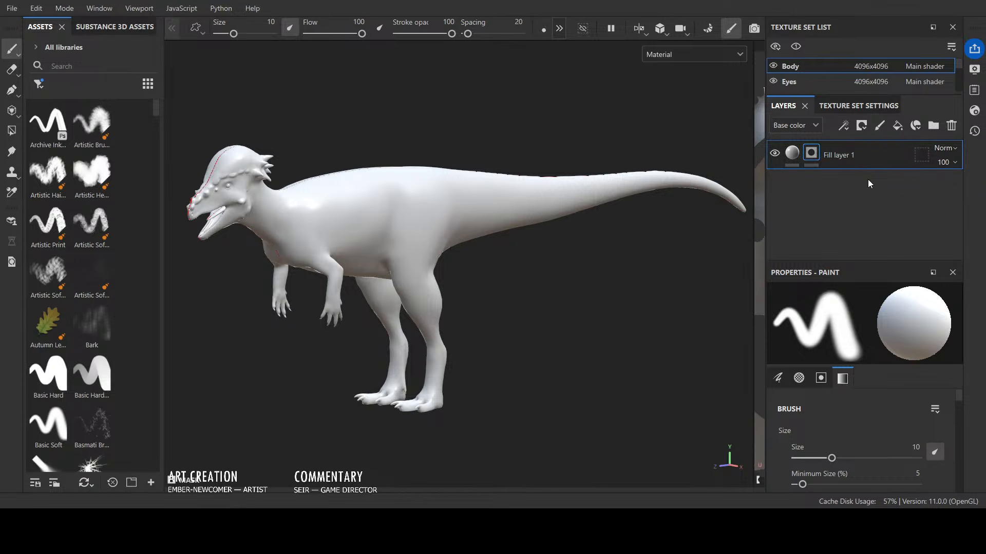
pyautogui.hotkey('ctrl', 'z')
pyautogui.click(897, 126)
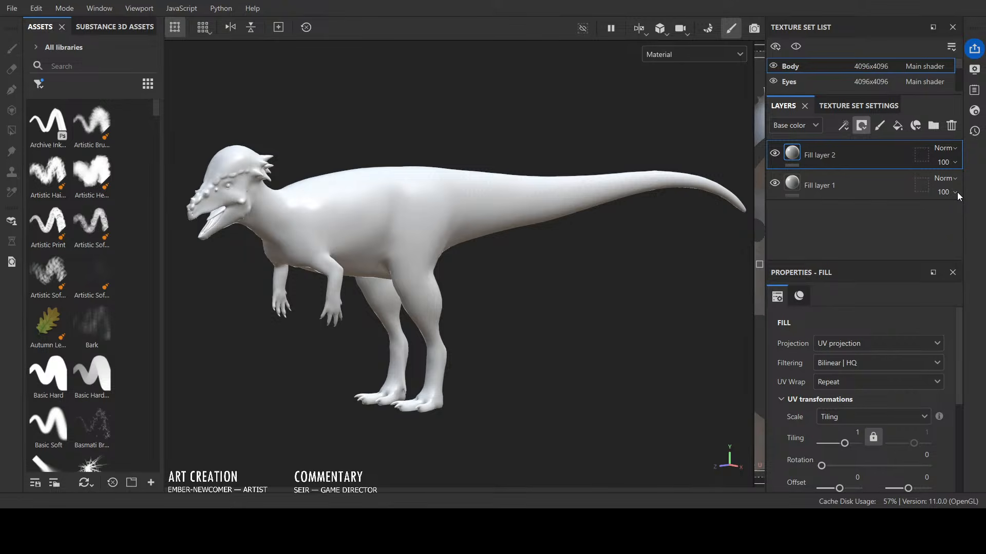
pyautogui.click(943, 187)
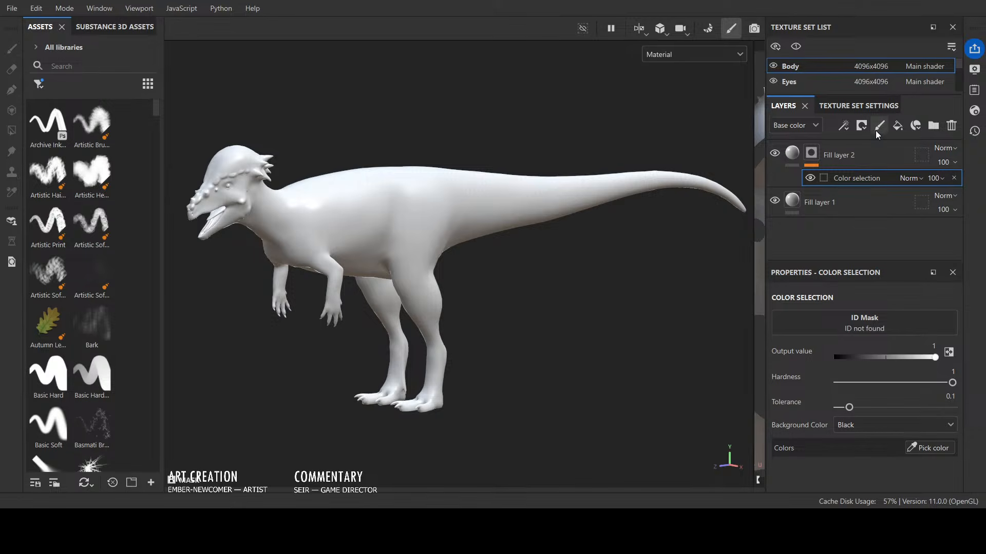
pyautogui.hotkey('ctrl', 'z')
pyautogui.click(859, 125)
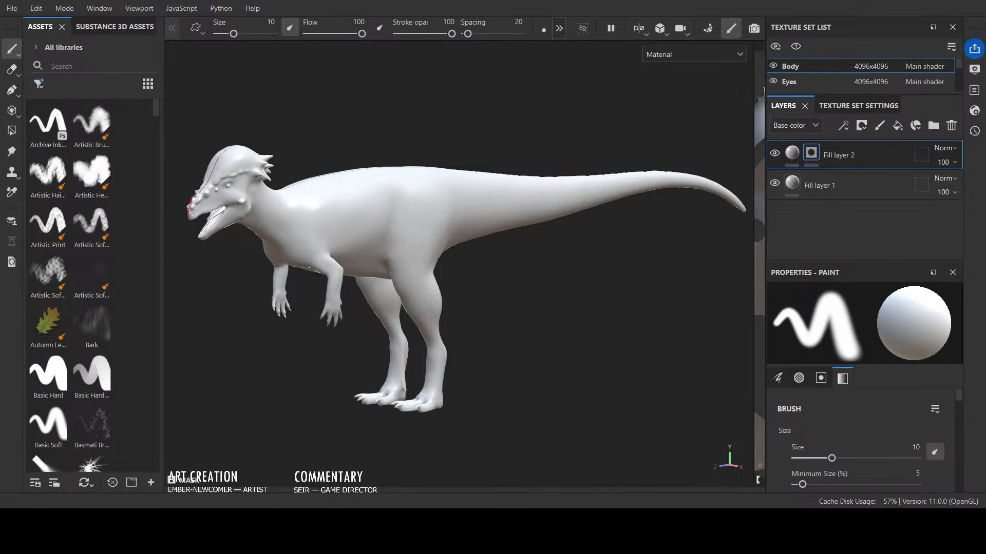
# Step: Examine the brush, alpha, stencil and grayscale settings of the paint tool for Fill layer 2's mask
pyautogui.scroll(-5, 863, 442)
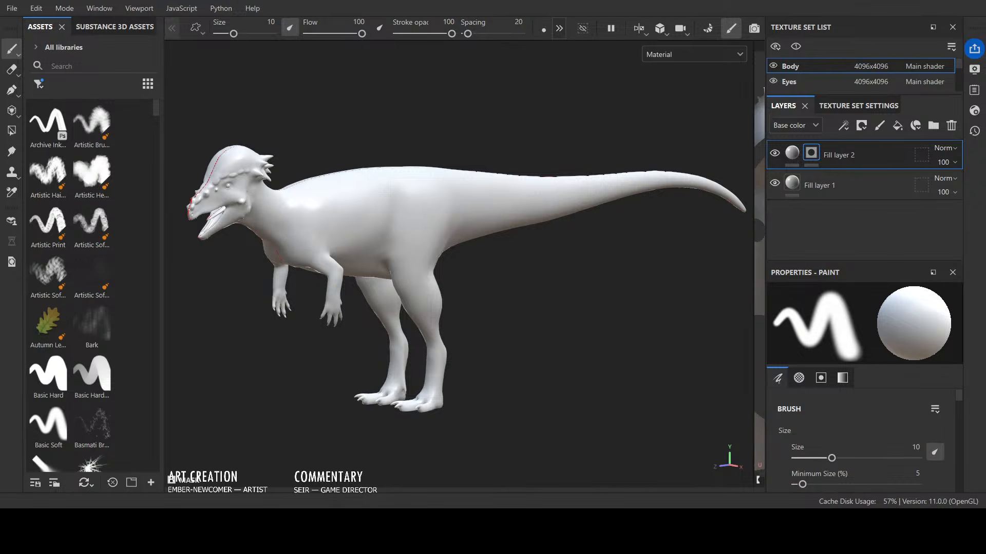
pyautogui.scroll(-10, 863, 441)
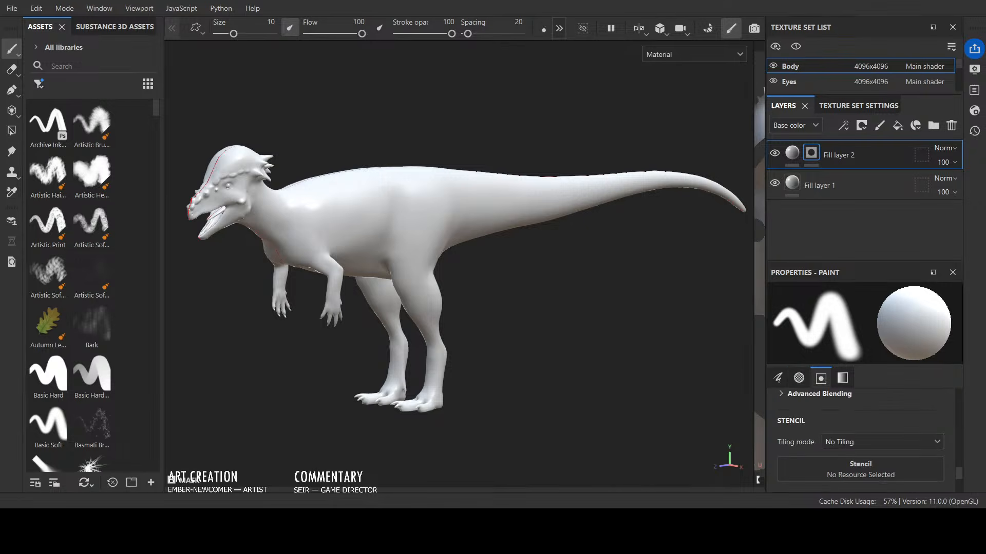
pyautogui.scroll(2, 862, 442)
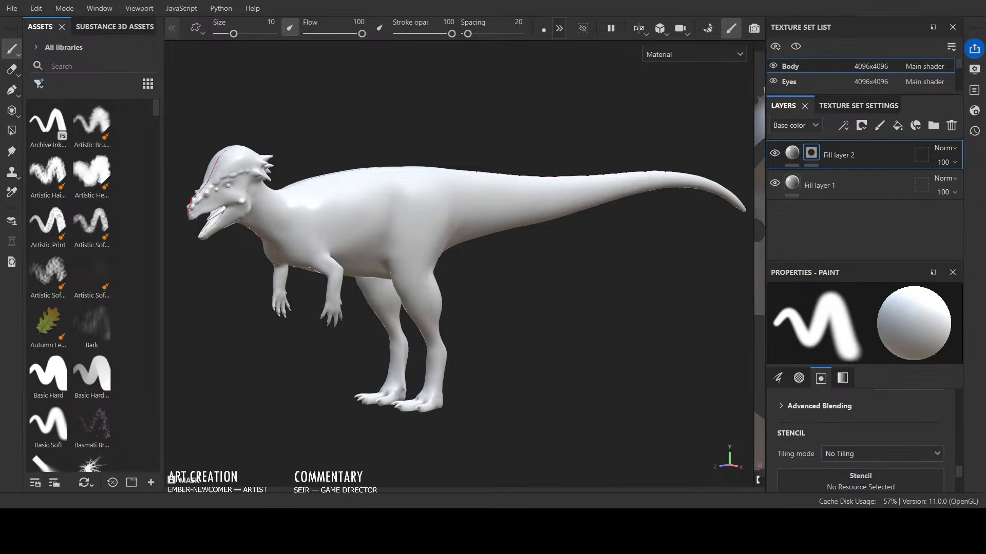
pyautogui.moveTo(816, 262); pyautogui.dragTo(816, 215)
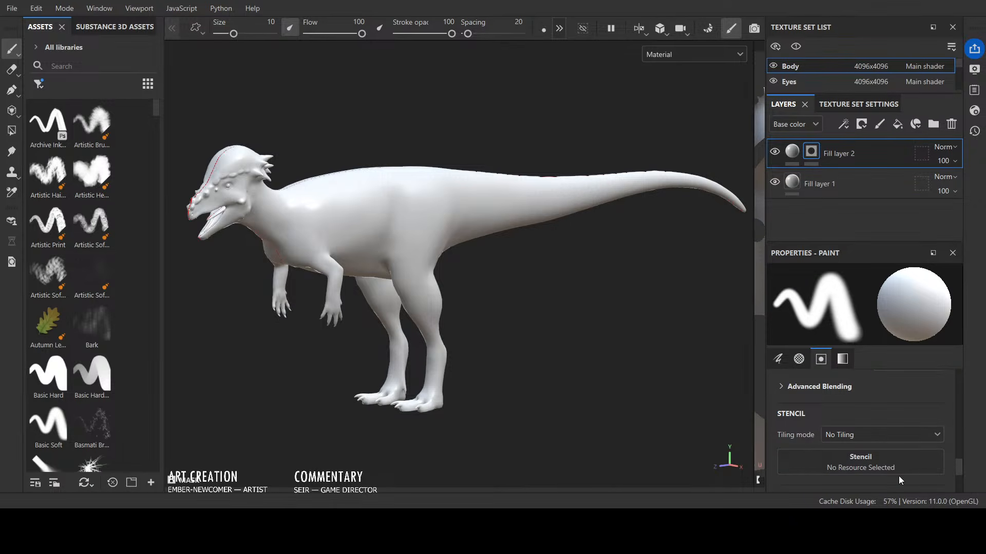
pyautogui.scroll(5, 917, 400)
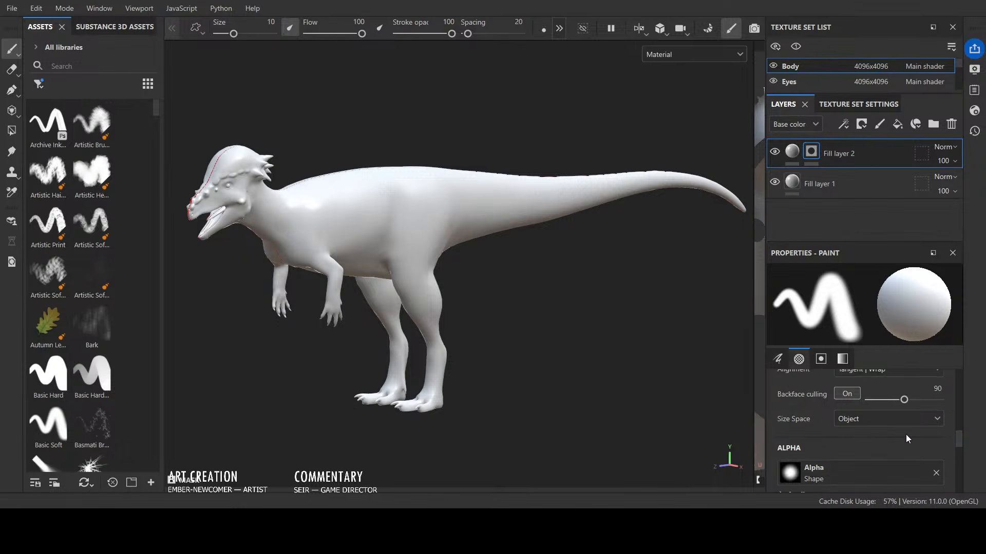
pyautogui.scroll(-4, 906, 434)
pyautogui.scroll(2, 906, 434)
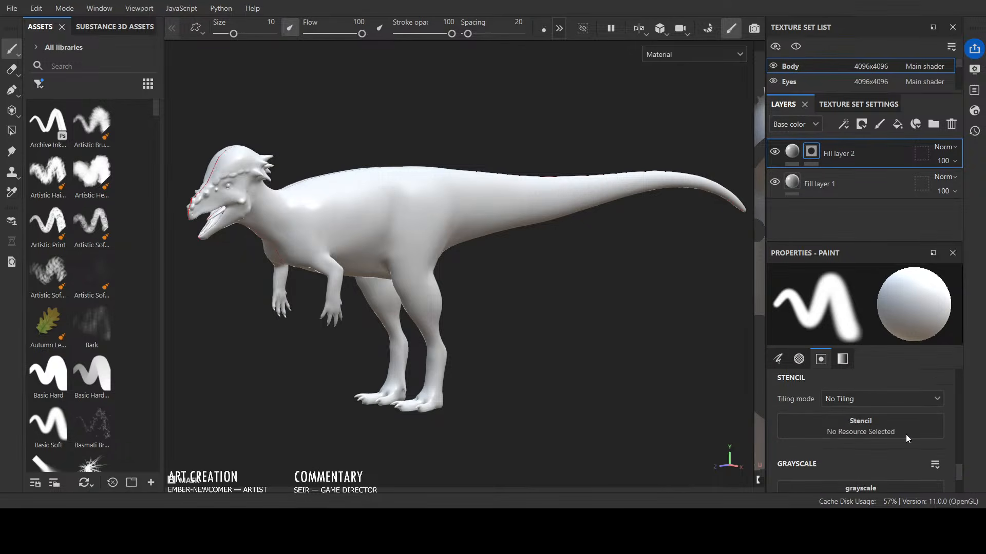
pyautogui.scroll(5, 905, 435)
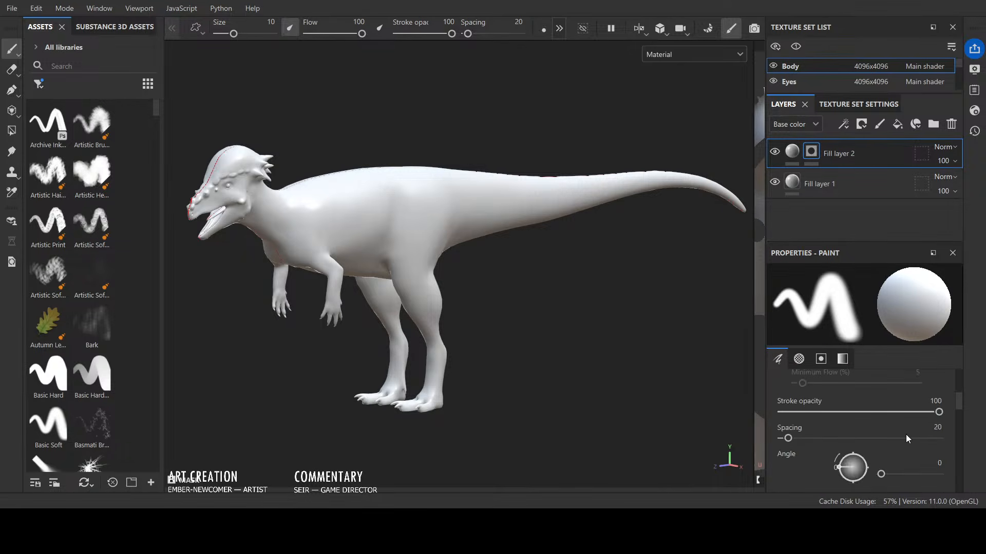
pyautogui.scroll(-4, 905, 435)
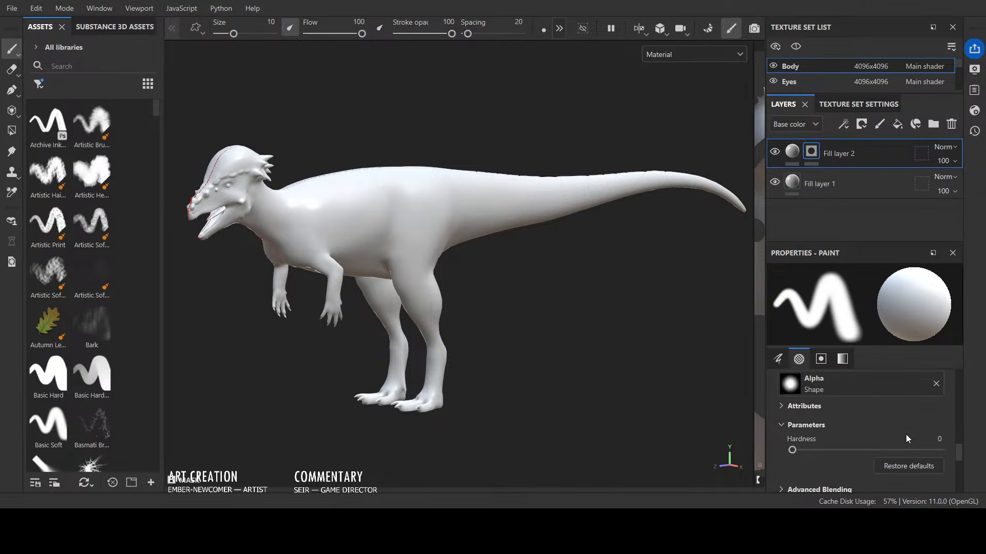
pyautogui.scroll(-4, 860, 423)
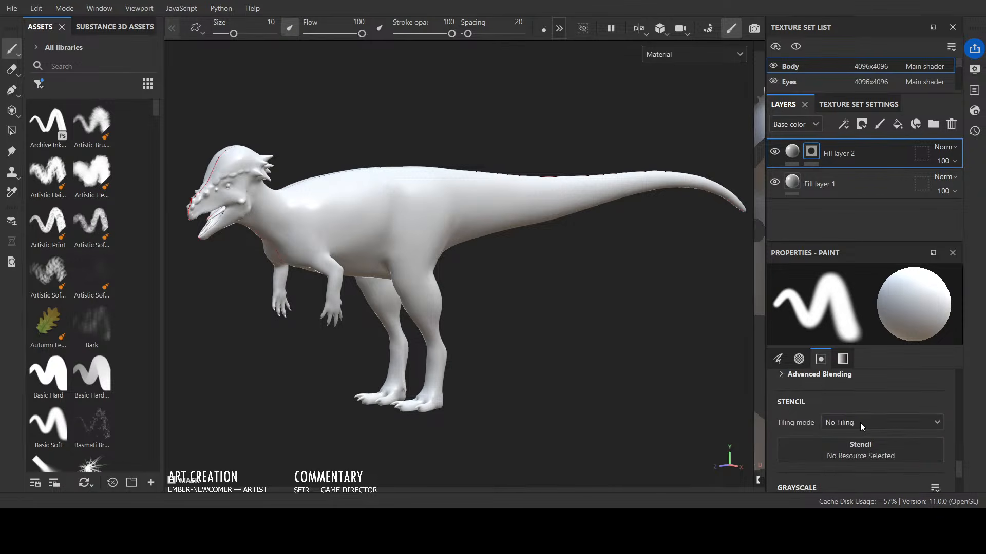
pyautogui.scroll(3, 860, 423)
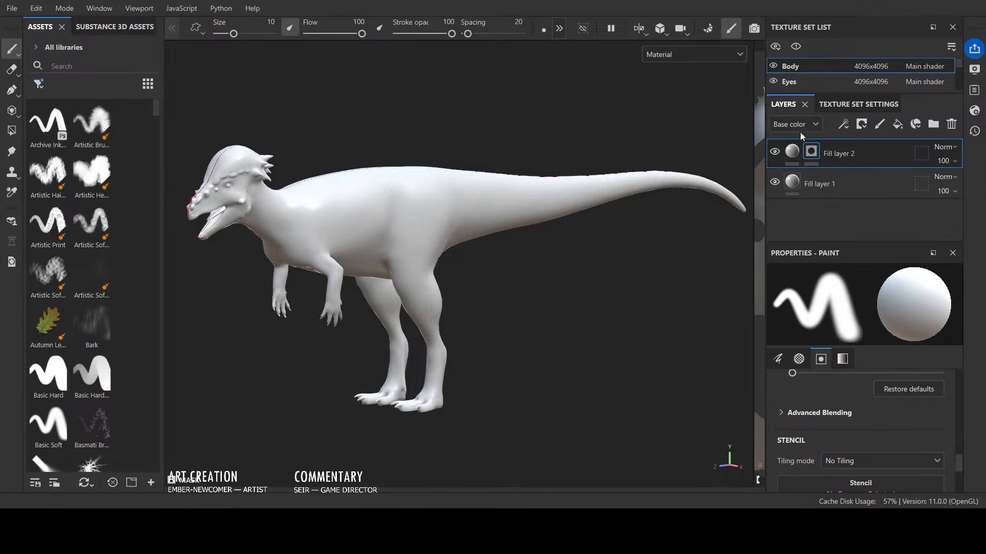
# Step: Set the uniform base color of Fill layer 2 to a light beige
pyautogui.click(792, 153)
pyautogui.scroll(-1, 908, 313)
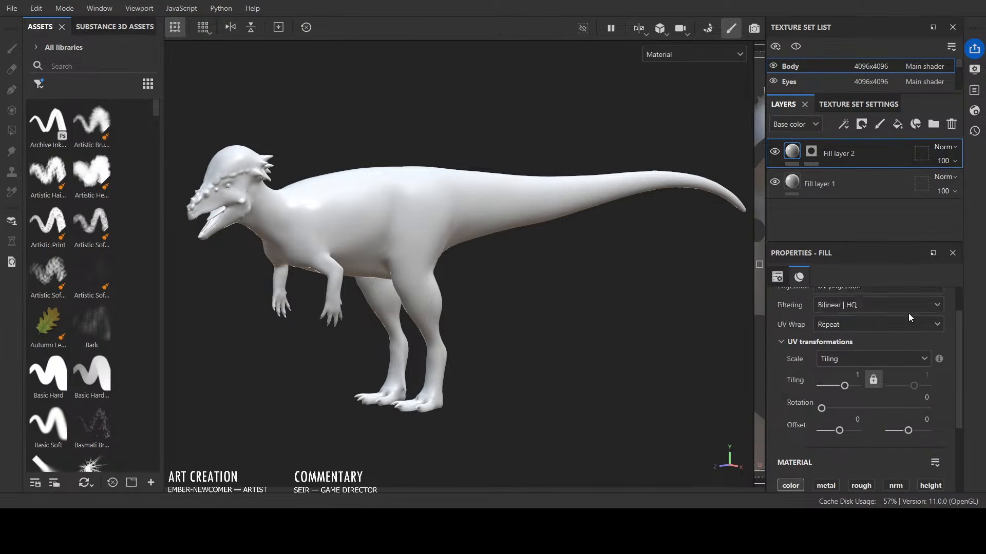
pyautogui.scroll(-2, 908, 313)
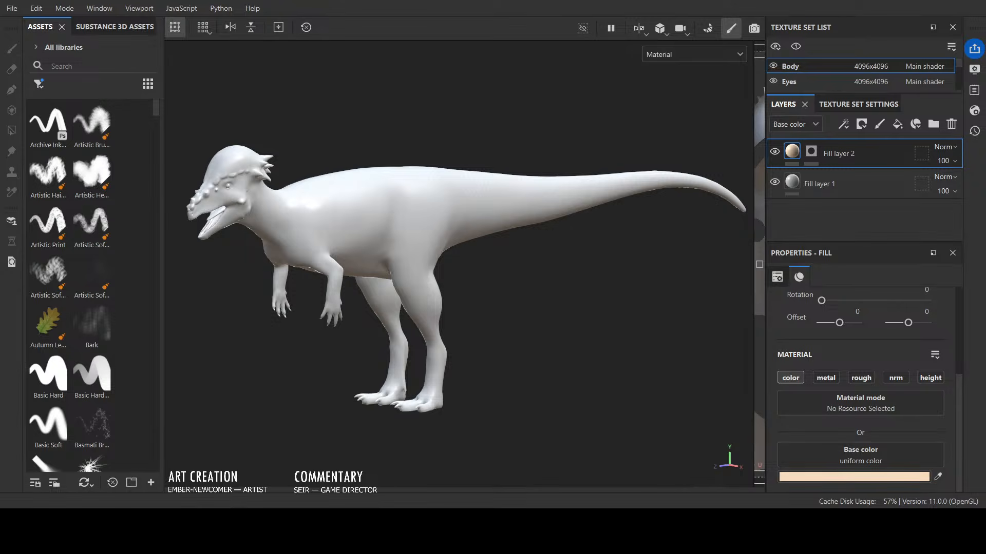
# Step: Rename Fill layer 2 as Base
pyautogui.click(838, 190)
pyautogui.click(873, 155)
pyautogui.press('1')
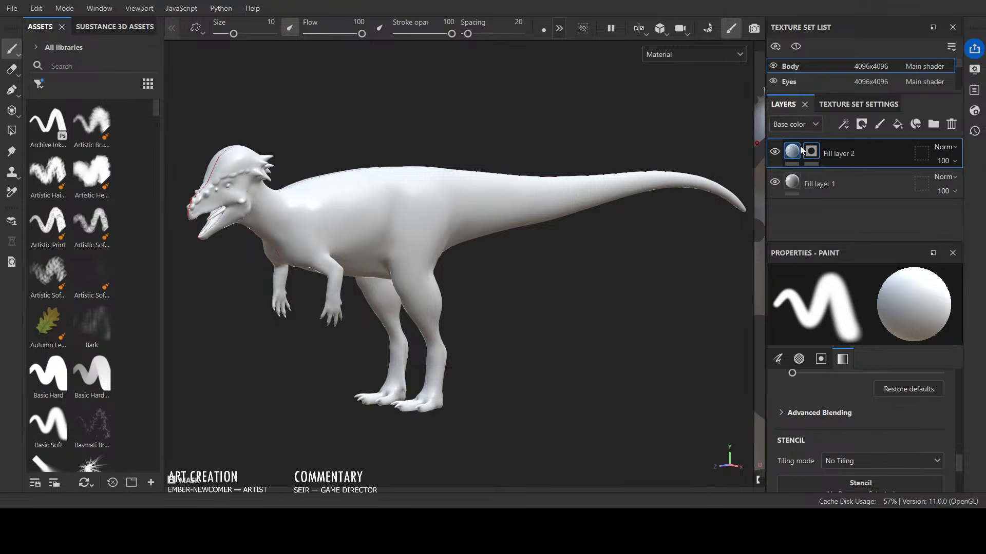
pyautogui.click(801, 150)
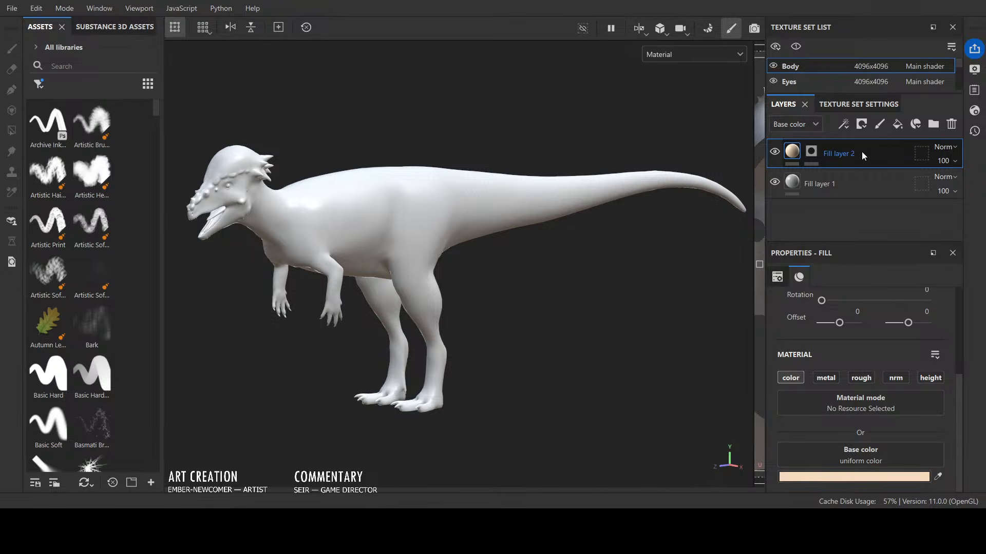
pyautogui.doubleClick(842, 154)
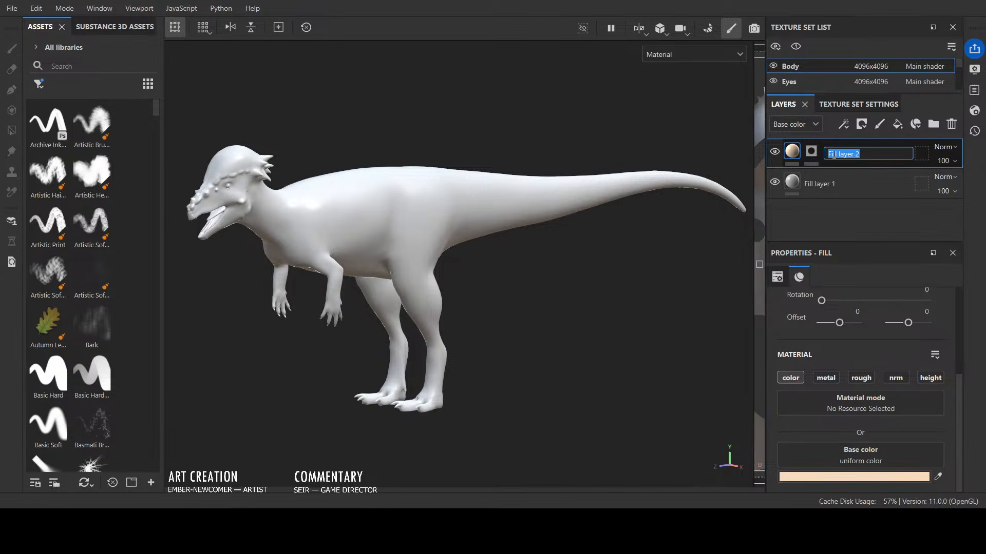
pyautogui.write('Base')
pyautogui.press('Return')
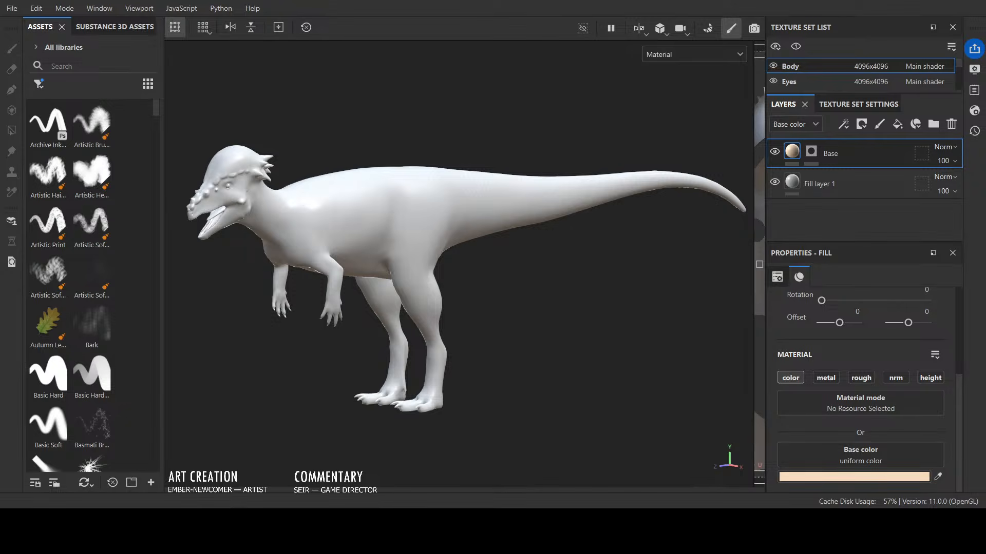
# Step: Create a folder above the Base fill layer and name it Base
pyautogui.click(811, 151)
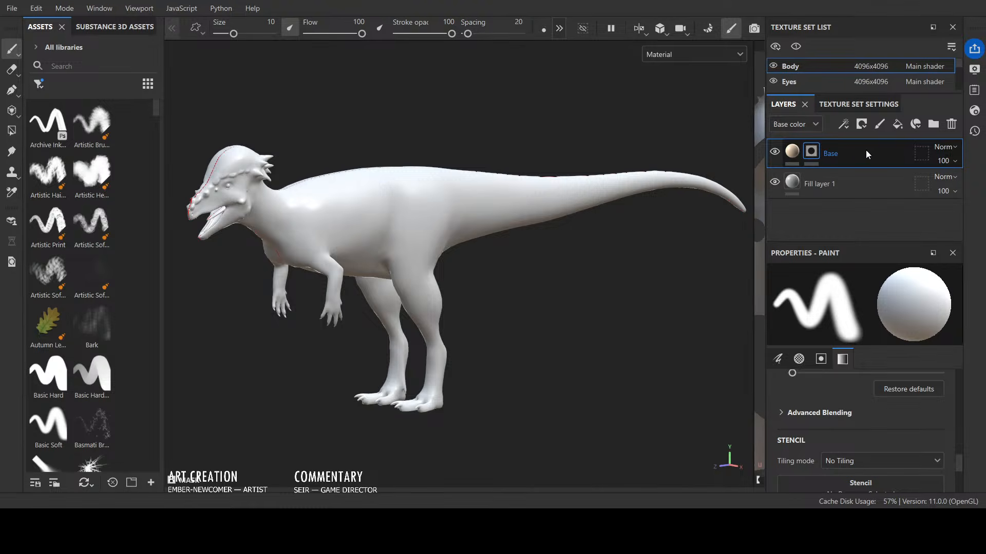
pyautogui.click(934, 124)
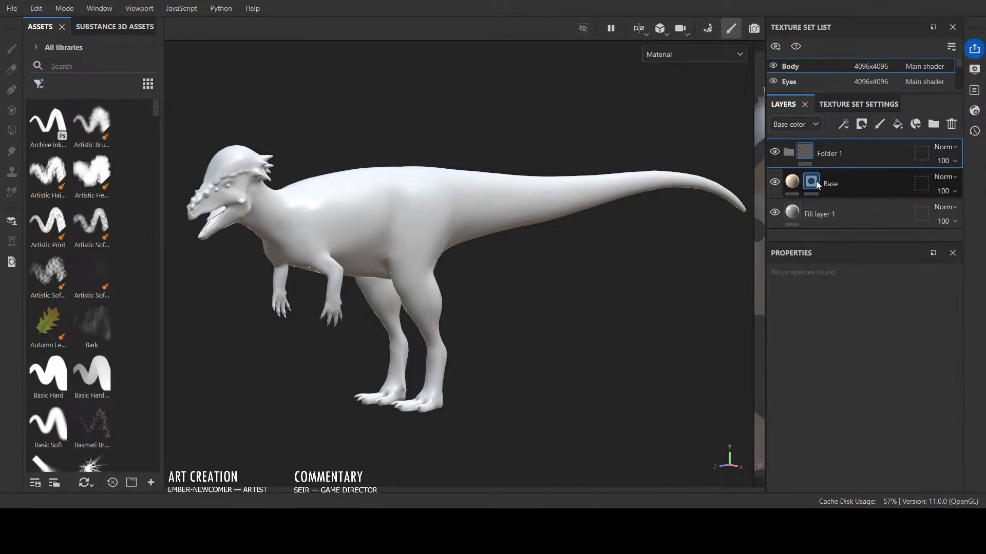
pyautogui.doubleClick(829, 154)
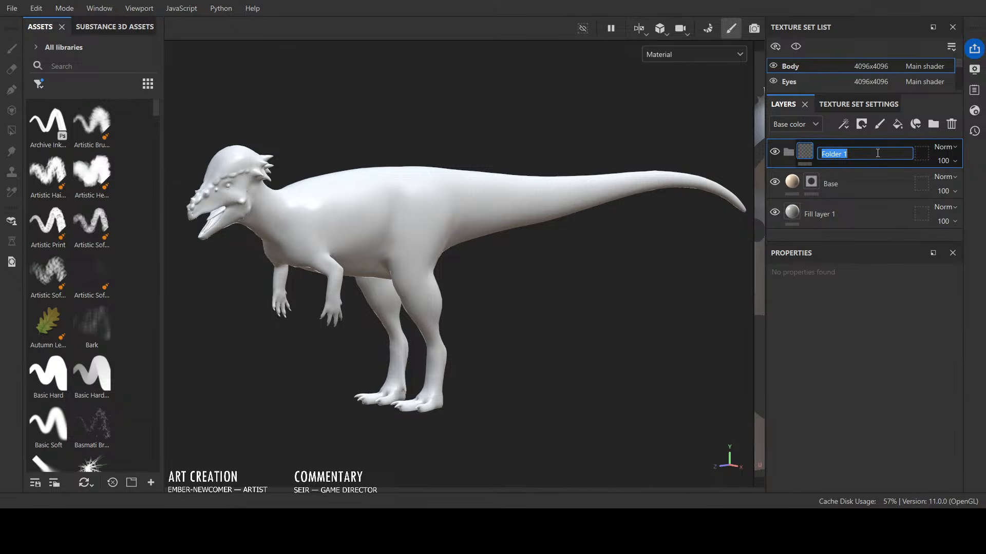
pyautogui.write('Base')
pyautogui.press('Return')
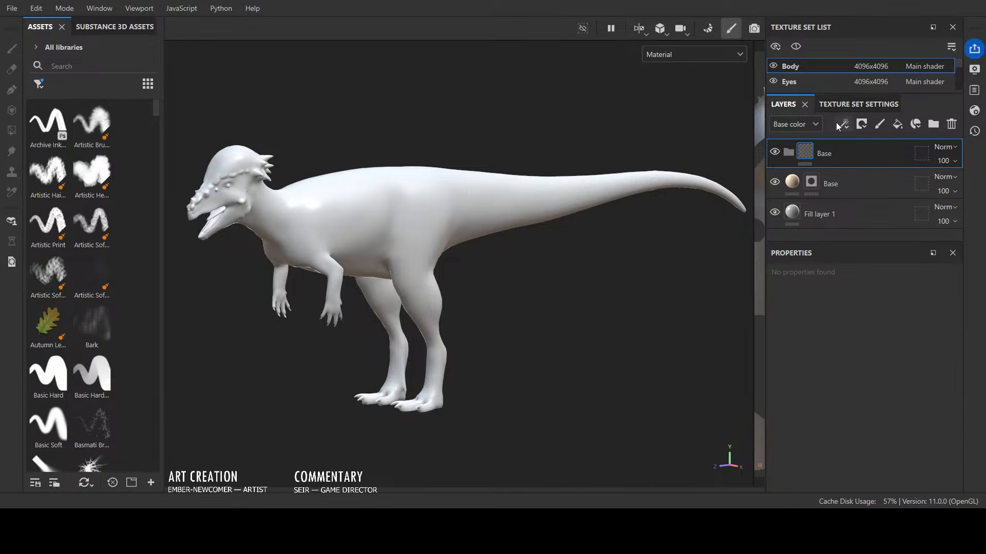
# Step: Remove the mask from the Base fill layer and add a black mask to the Base folder instead
pyautogui.moveTo(811, 182)
pyautogui.mouseDown()
pyautogui.moveTo(808, 155)
pyautogui.moveTo(818, 180)
pyautogui.mouseUp()
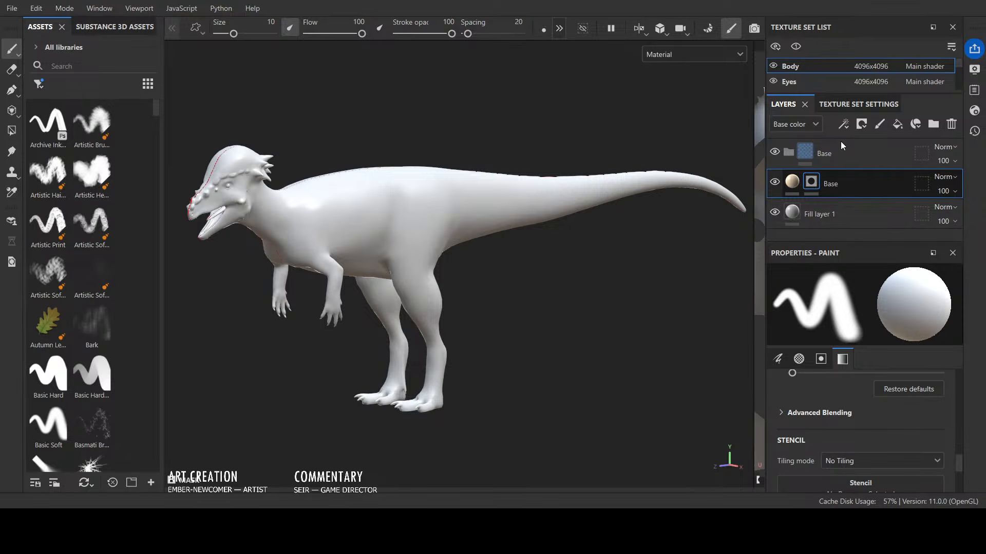
pyautogui.press('Delete')
pyautogui.click(814, 154)
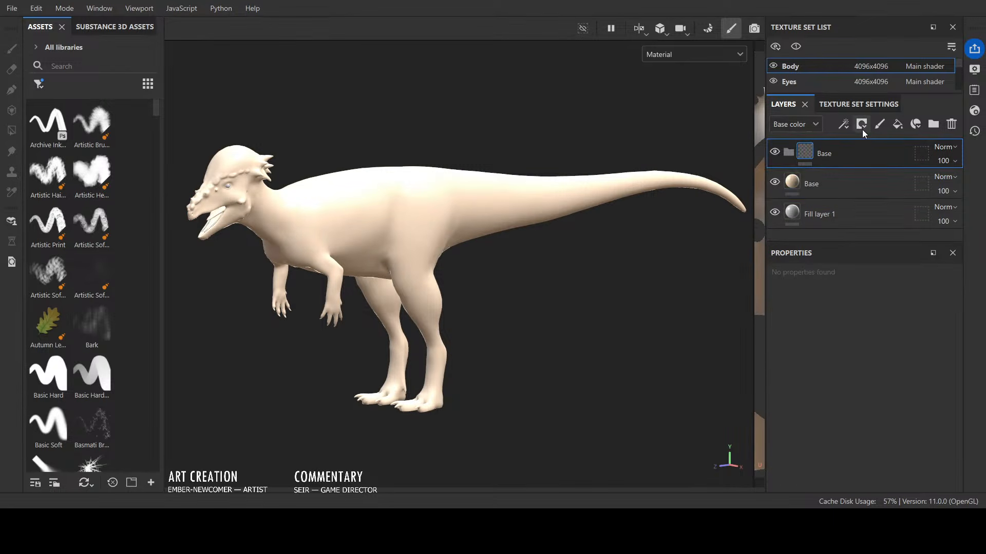
pyautogui.click(861, 128)
pyautogui.click(873, 156)
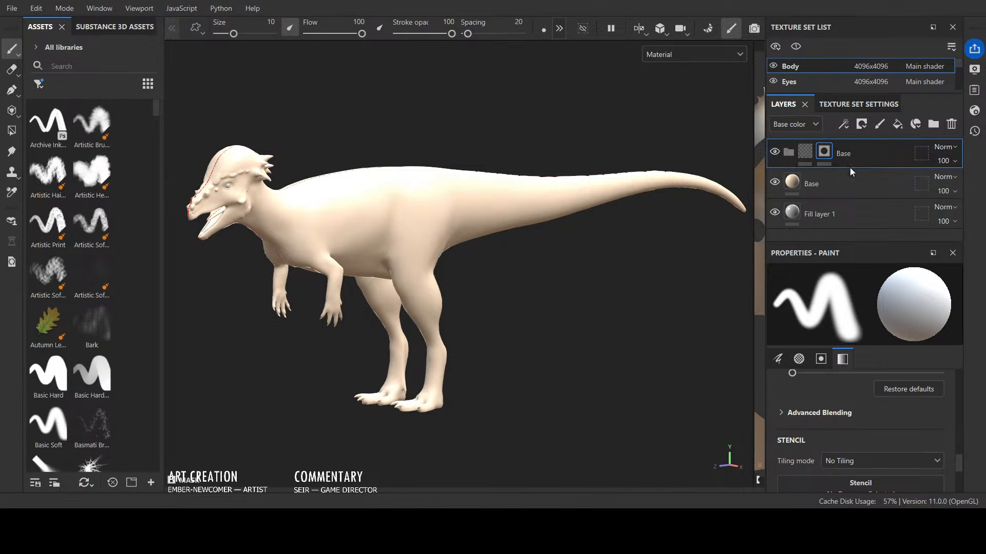
# Step: Move the Base fill layer into the Base folder and invert the folder's mask
pyautogui.moveTo(820, 187)
pyautogui.mouseDown()
pyautogui.moveTo(832, 161)
pyautogui.moveTo(840, 180)
pyautogui.moveTo(855, 146)
pyautogui.mouseUp()
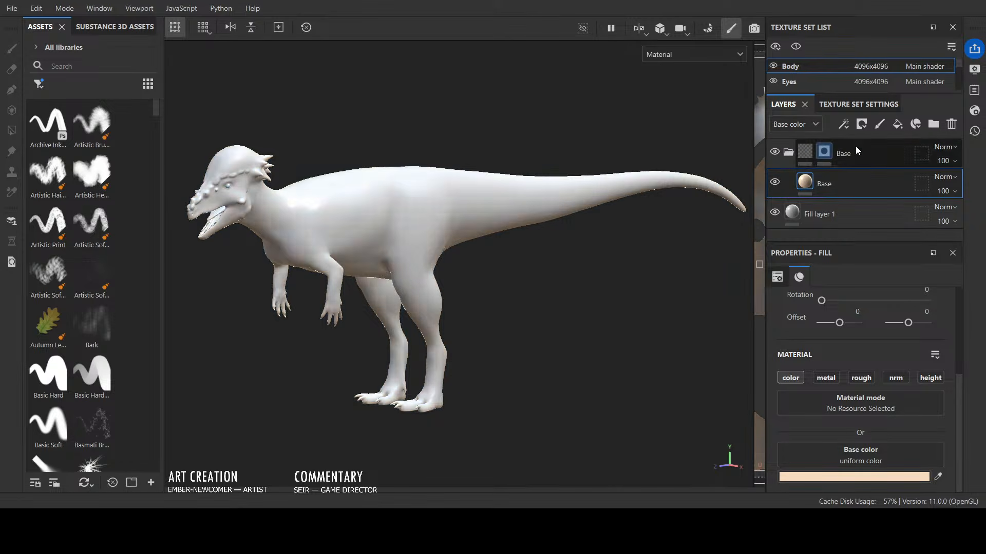
pyautogui.click(824, 151)
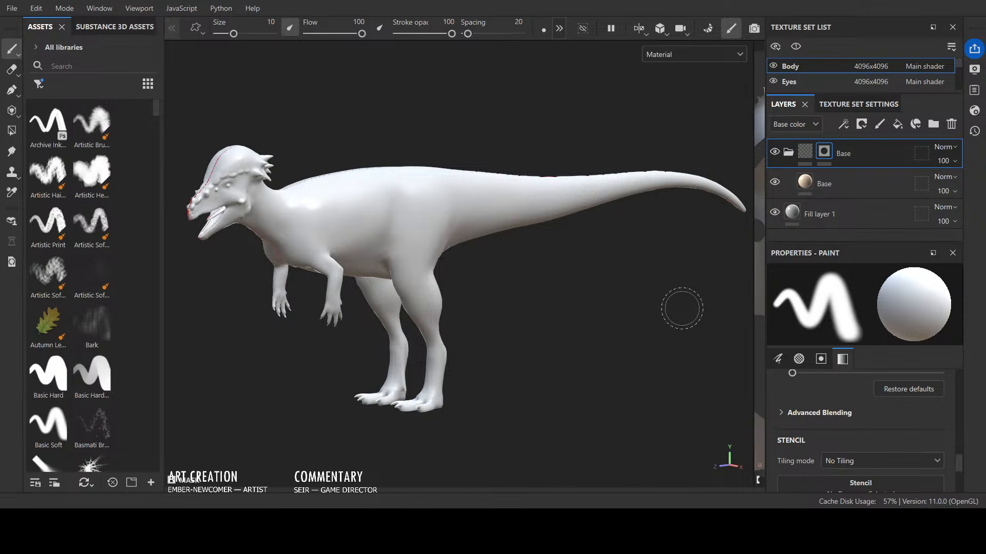
pyautogui.click(807, 154)
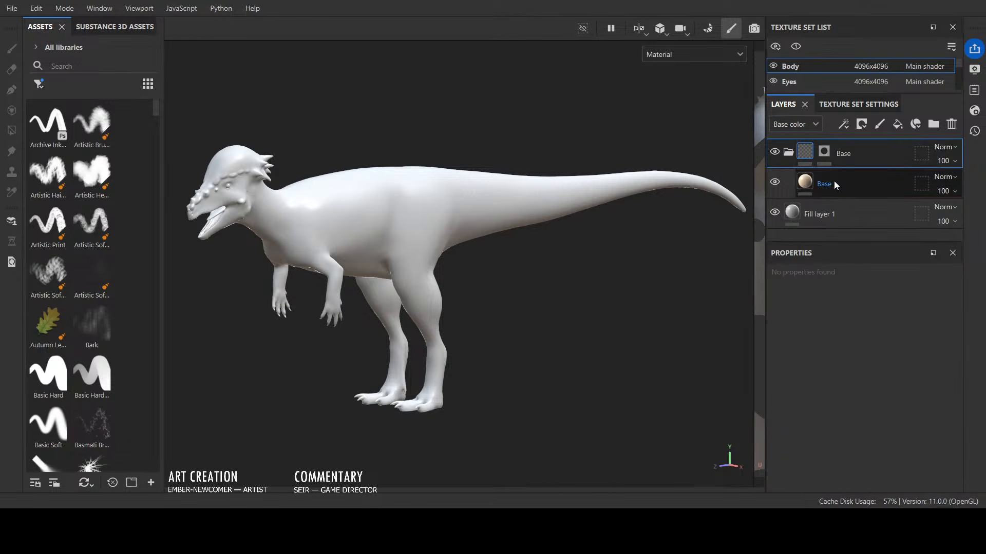
pyautogui.click(823, 152)
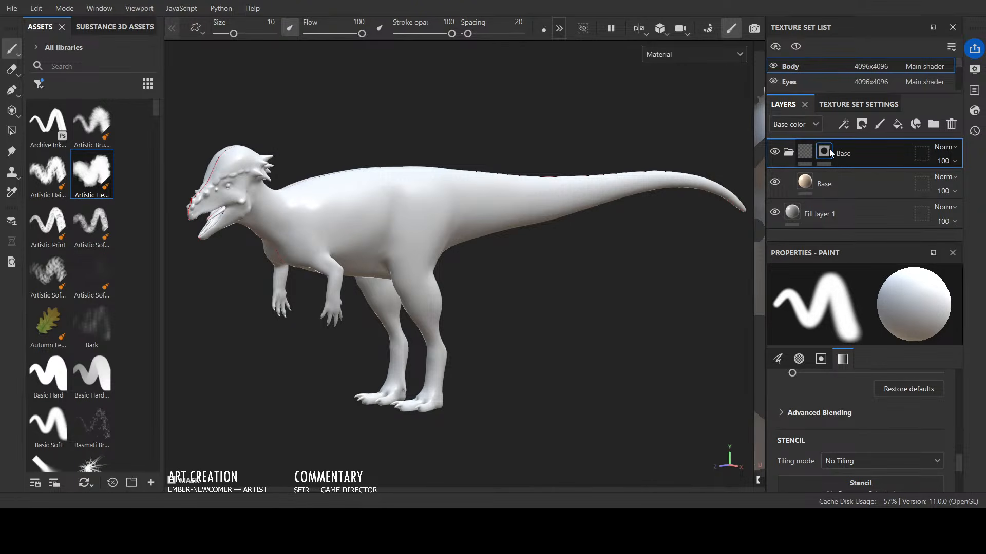
pyautogui.hotkey('ctrl', 'i')
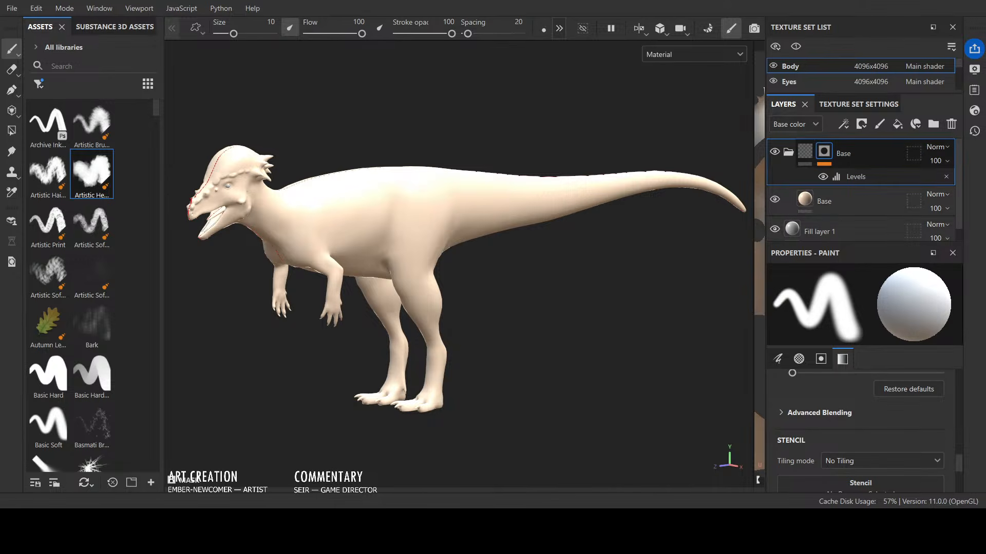
# Step: Create a folder above the Base folder, put a fill layer inside it, and give the folder a black mask
pyautogui.click(788, 152)
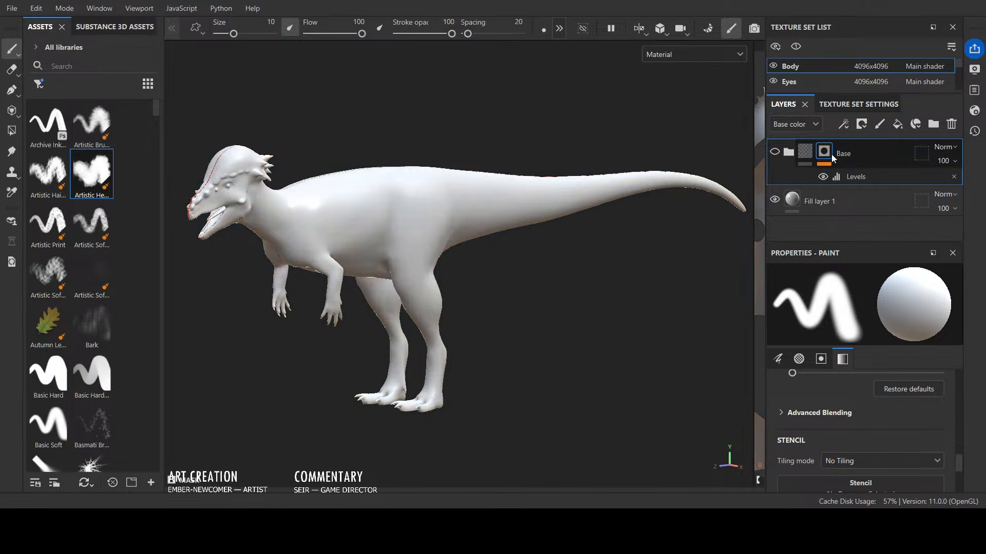
pyautogui.click(787, 153)
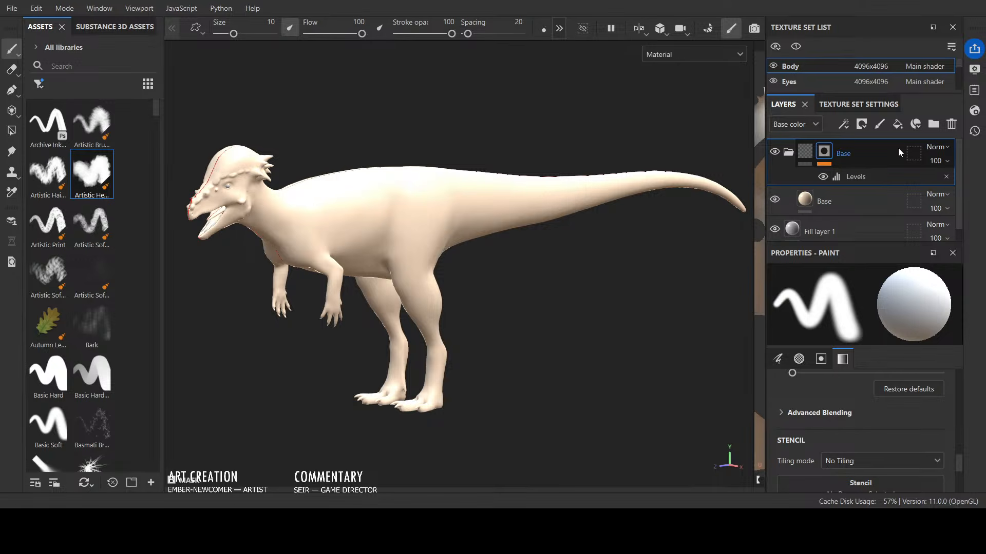
pyautogui.click(933, 123)
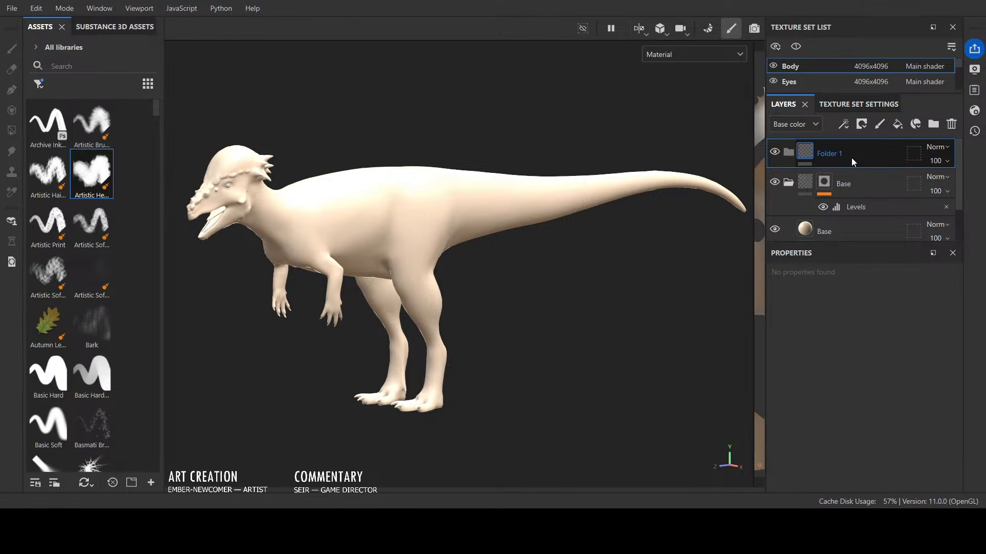
pyautogui.click(896, 124)
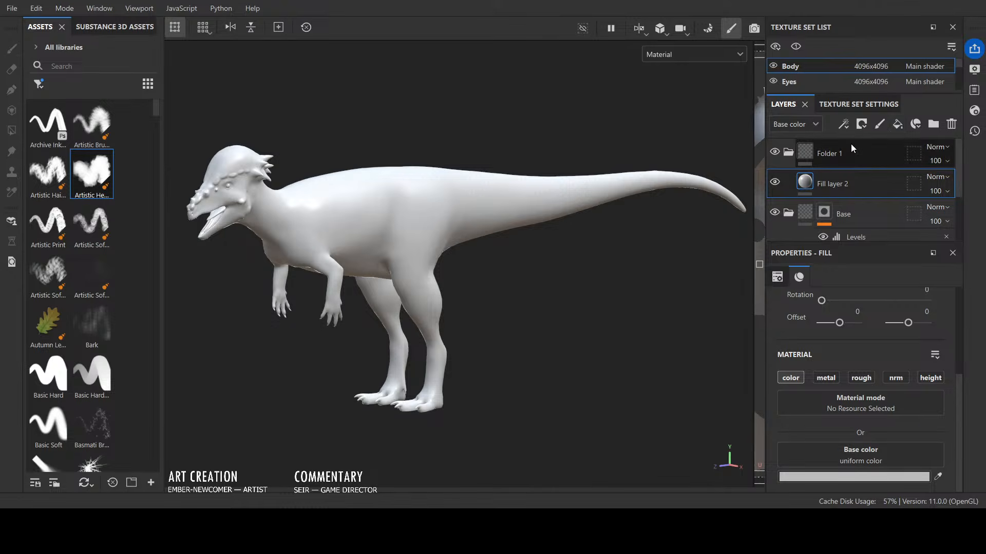
pyautogui.click(812, 152)
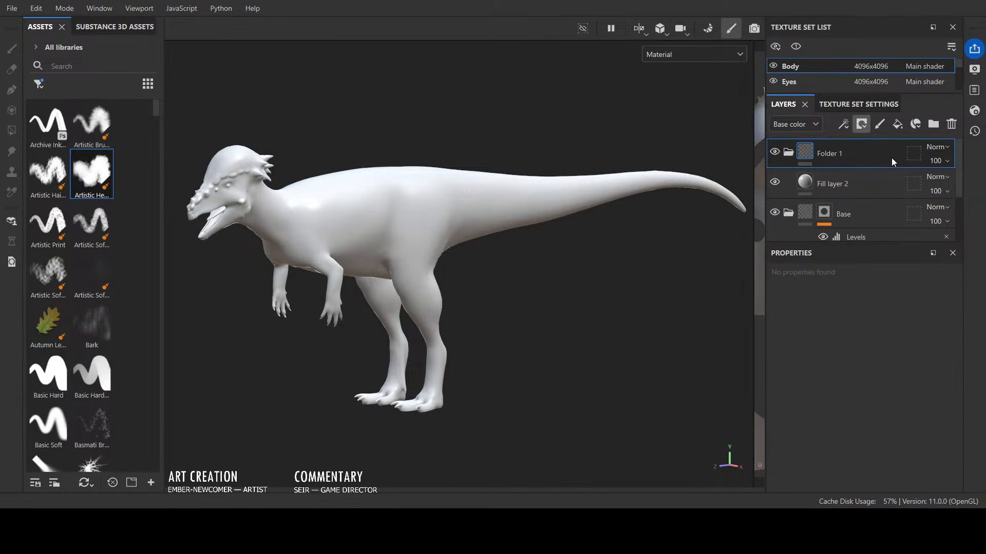
pyautogui.click(891, 158)
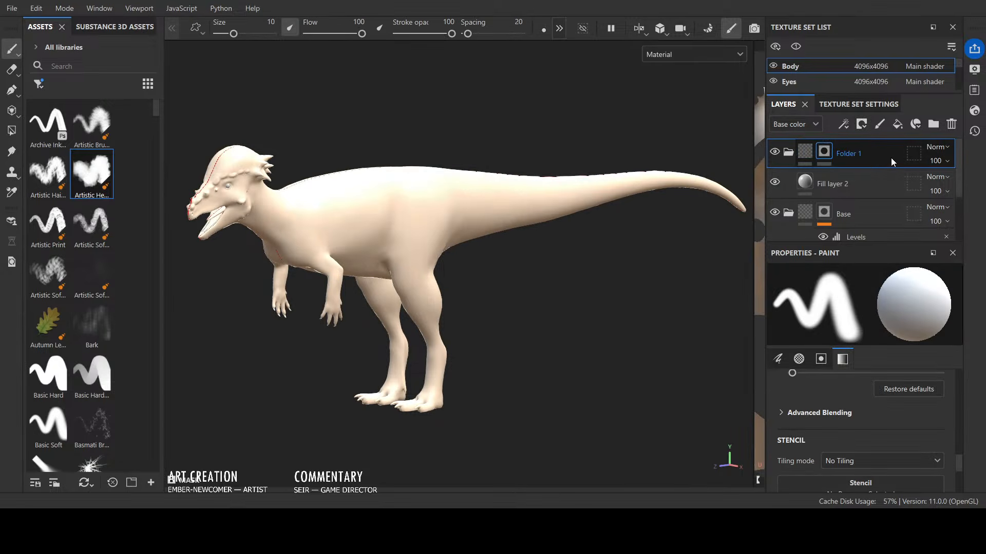
# Step: Rename Fill layer 2 and its parent folder, Folder 1, as Underbelly
pyautogui.click(823, 185)
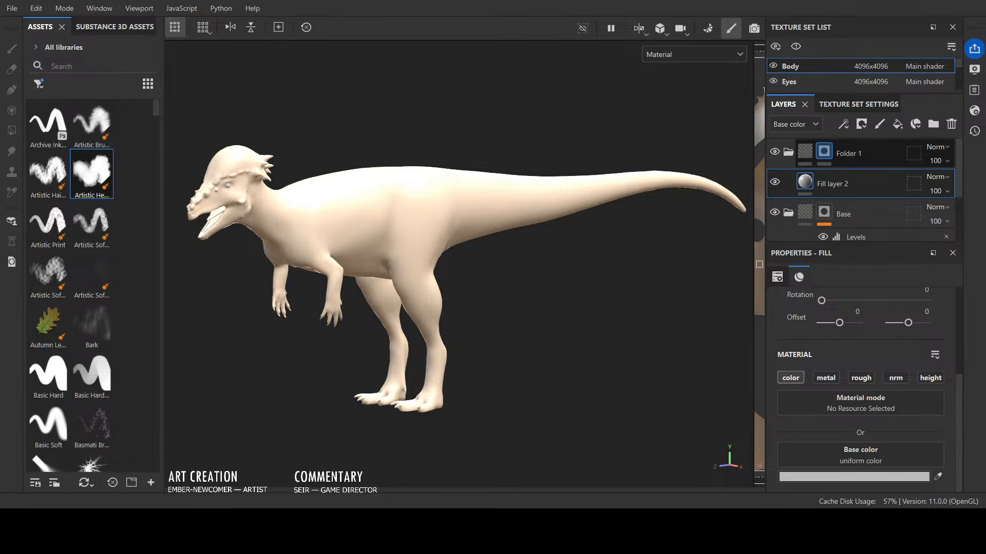
pyautogui.click(851, 154)
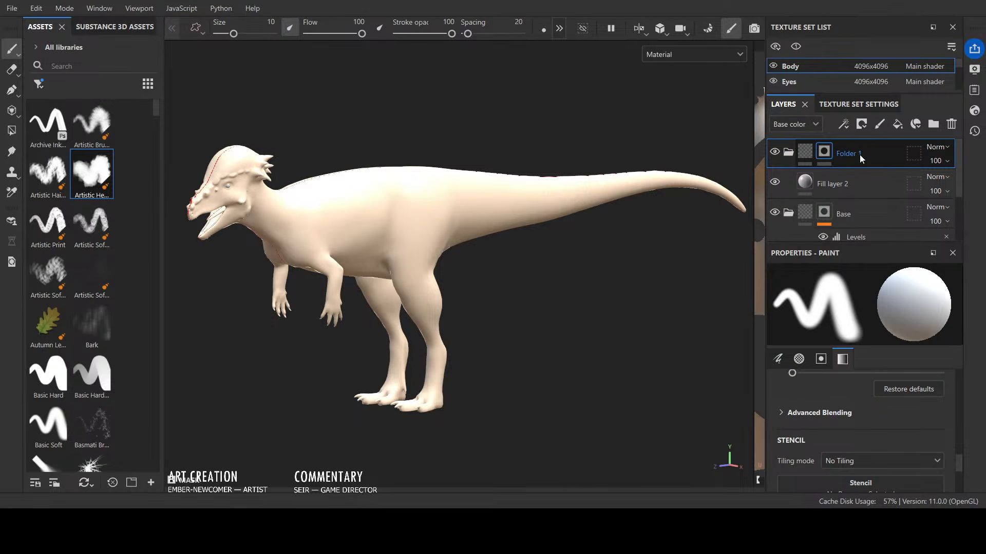
pyautogui.doubleClick(859, 155)
pyautogui.click(856, 186)
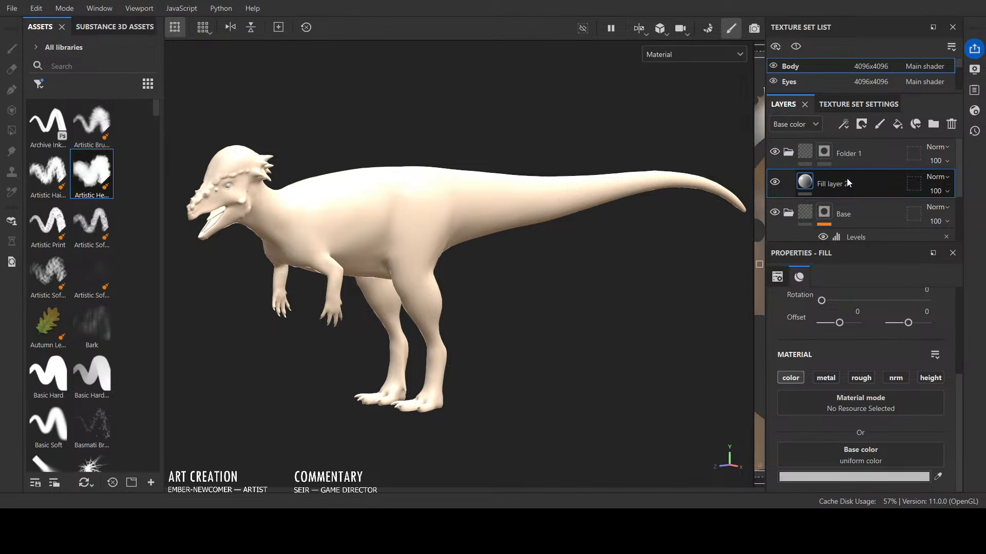
pyautogui.doubleClick(847, 183)
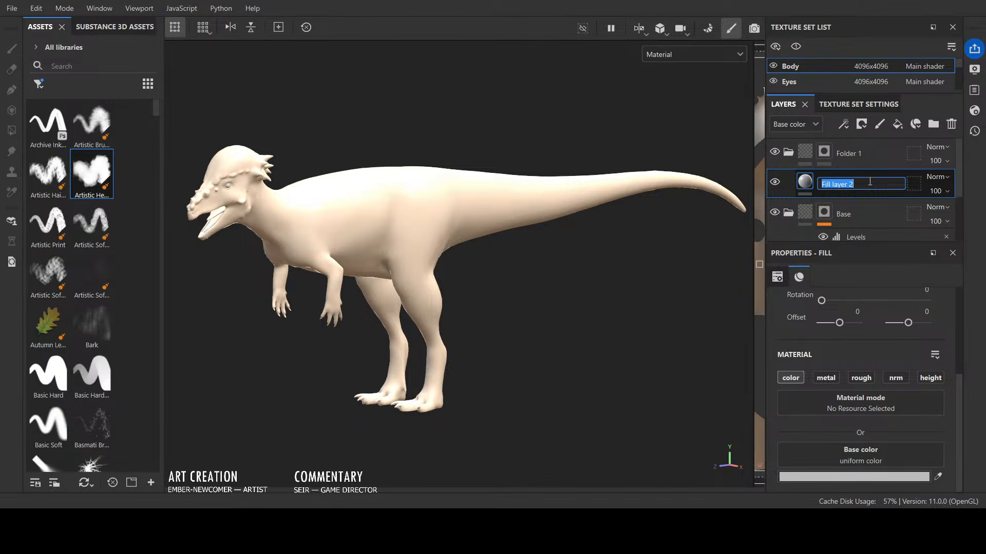
pyautogui.write('Underbelly')
pyautogui.press('Return')
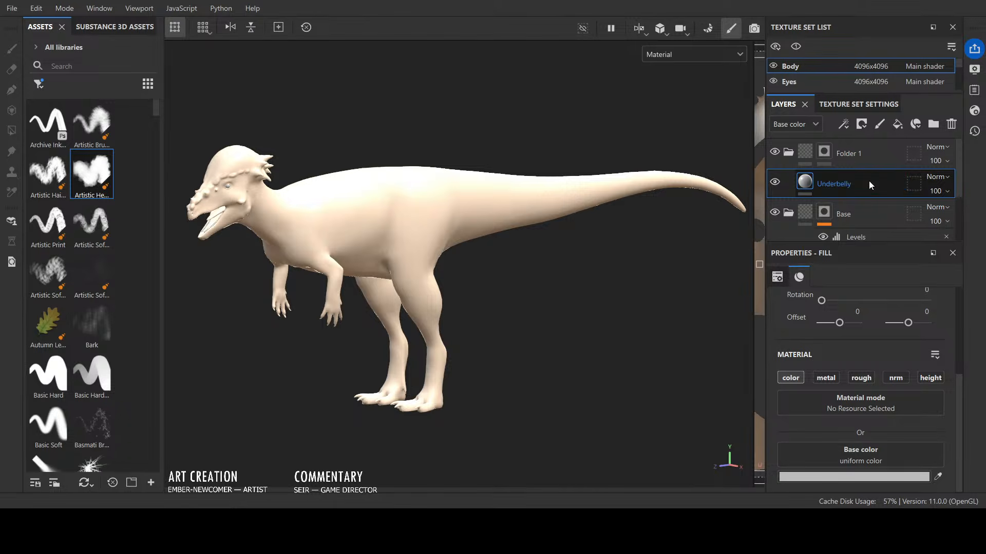
pyautogui.doubleClick(854, 154)
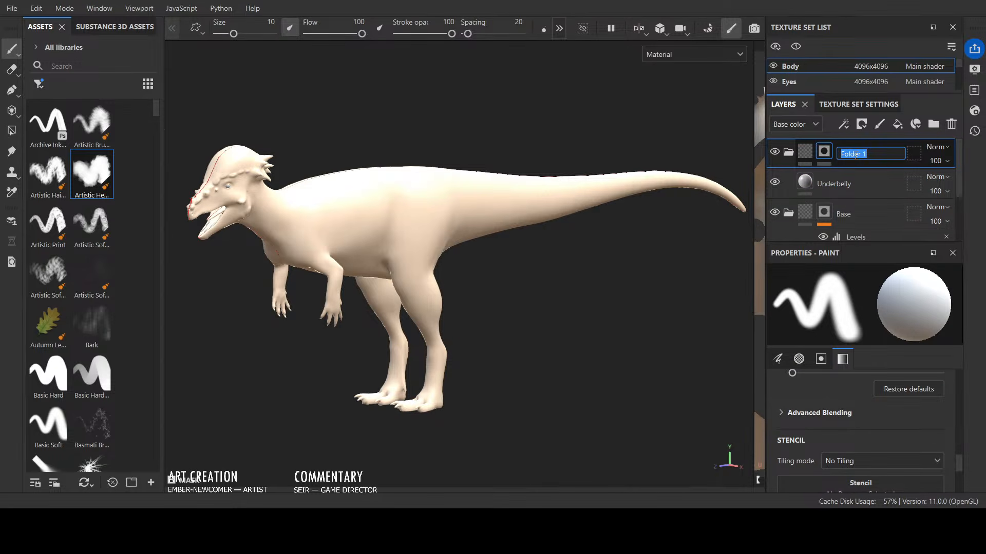
pyautogui.write('Underbelly')
pyautogui.press('Return')
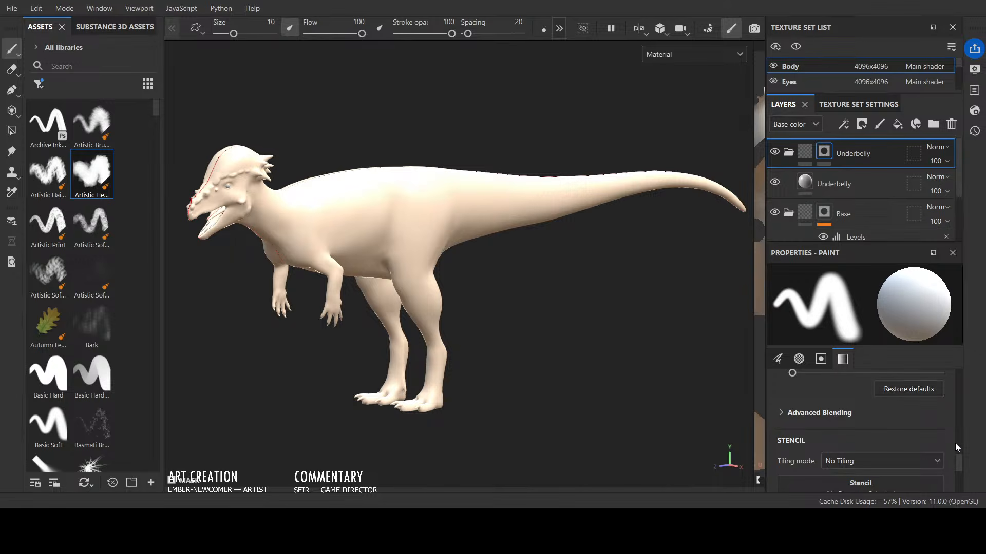
# Step: Set the Underbelly fill layer's base color to a light orange and collapse its folder
pyautogui.click(867, 183)
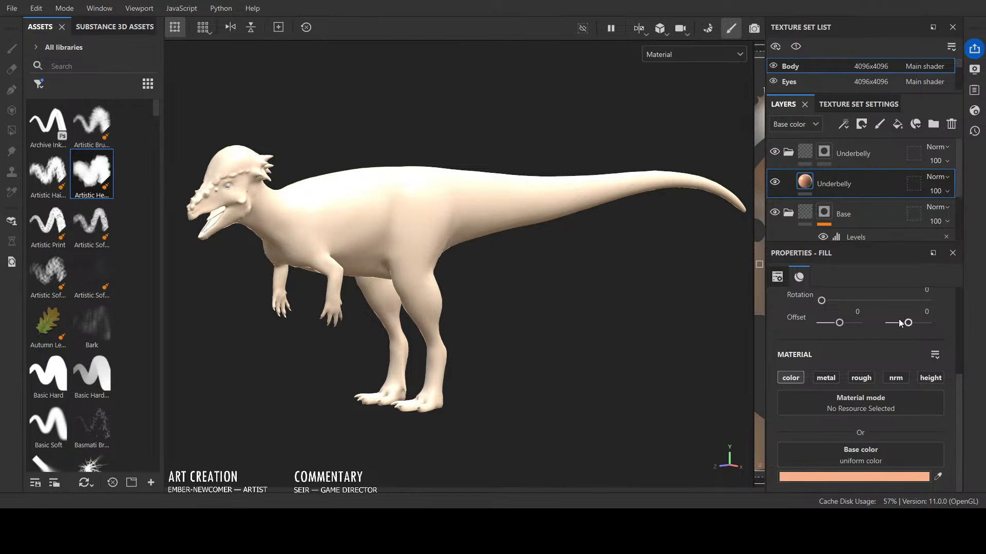
pyautogui.moveTo(812, 151); pyautogui.dragTo(814, 153)
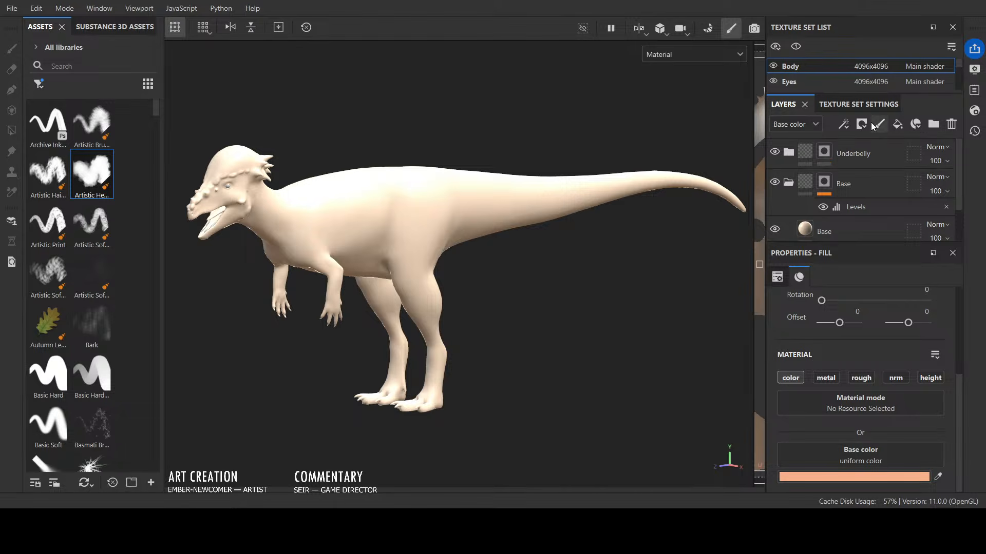
# Step: Create an empty folder and move it out of the Underbelly folder to the top of the layer stack
pyautogui.click(931, 124)
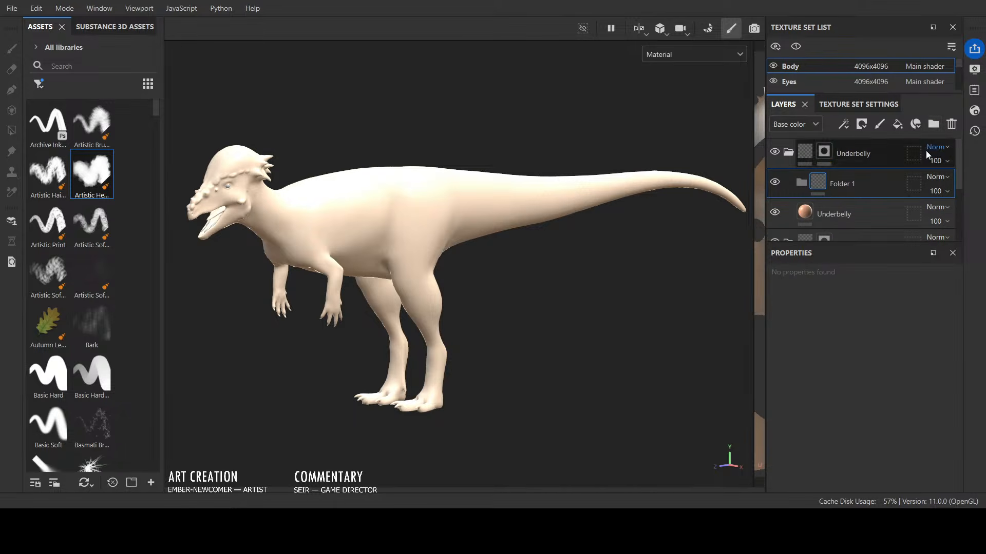
pyautogui.moveTo(875, 193); pyautogui.dragTo(867, 141)
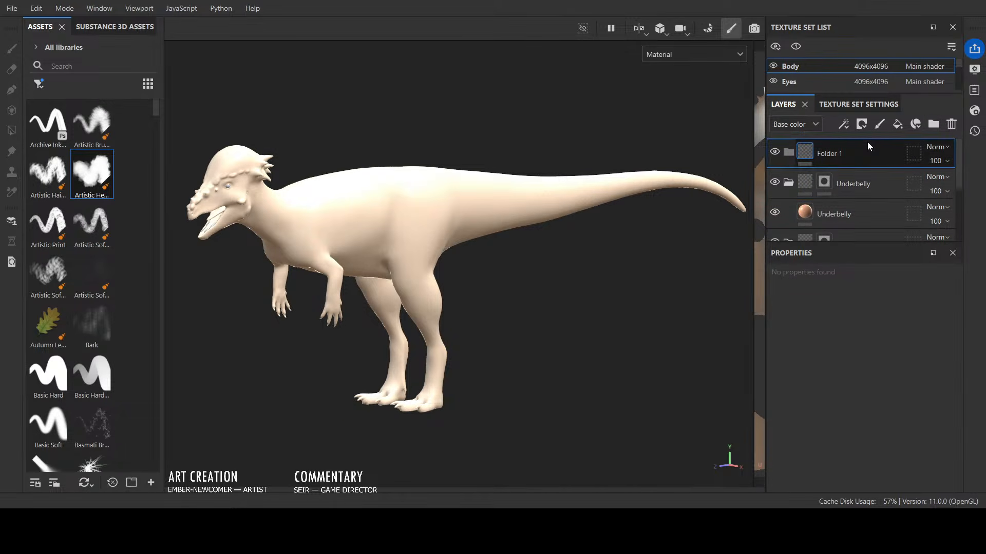
pyautogui.click(787, 183)
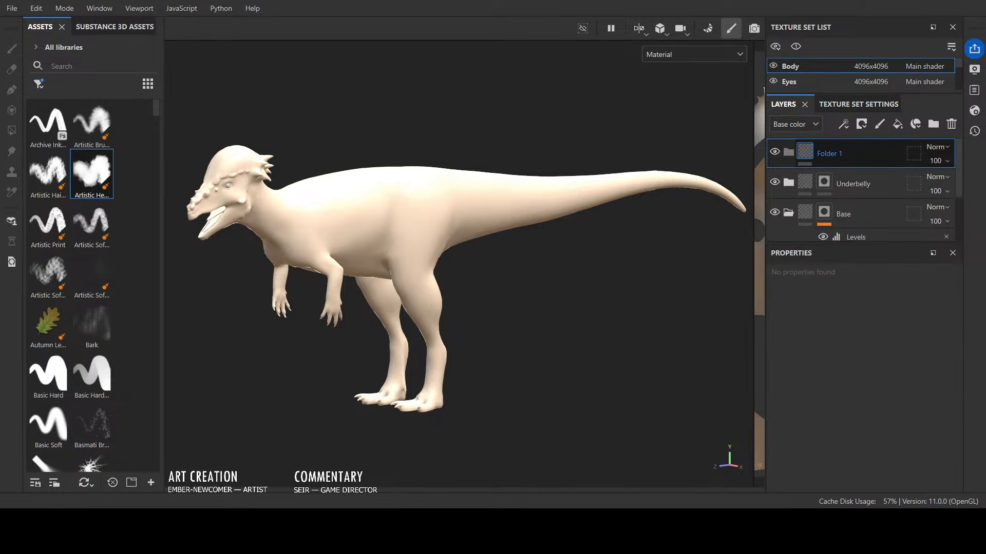
pyautogui.doubleClick(831, 153)
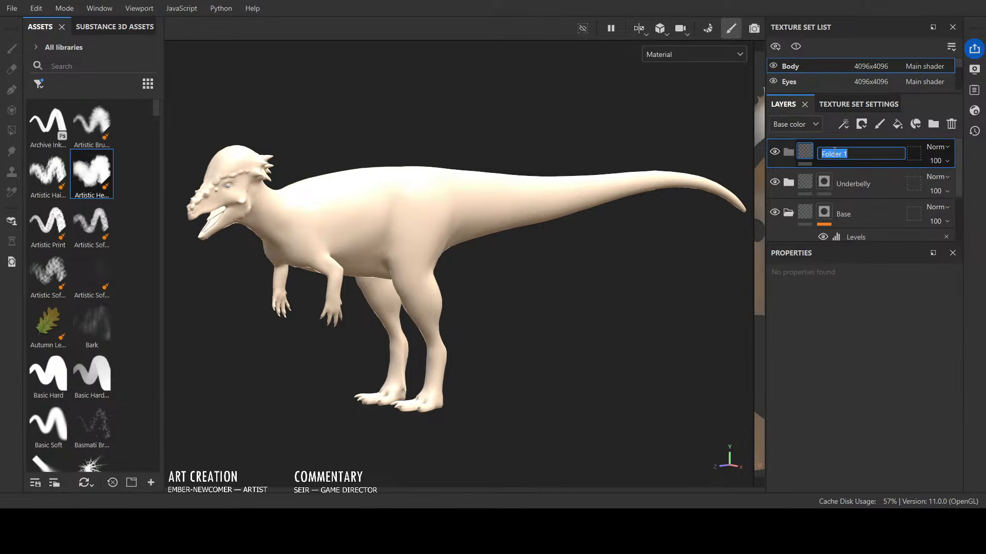
pyautogui.press('Escape')
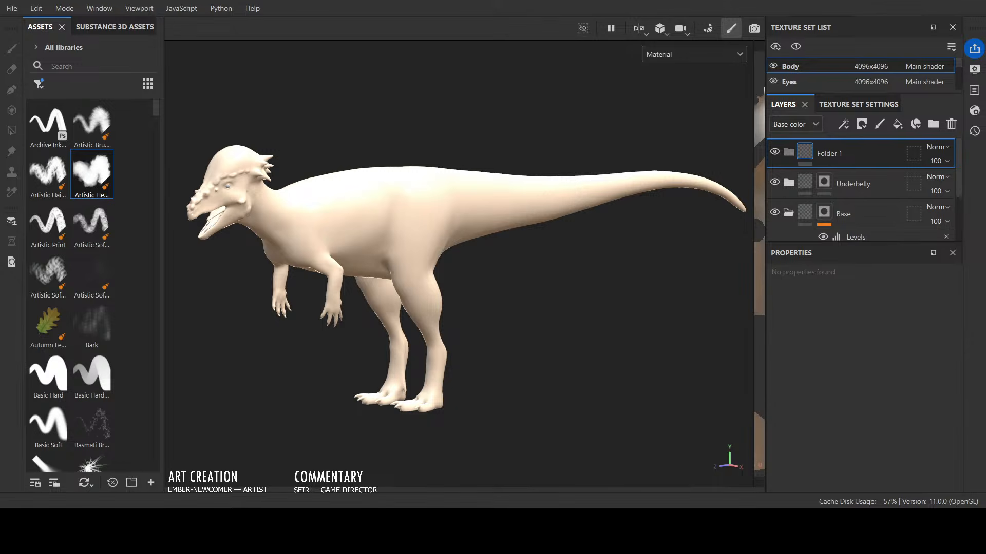
# Step: Rename the Base folder as Underbelly and the folder directly above it as Primary Pattern A
pyautogui.doubleClick(844, 213)
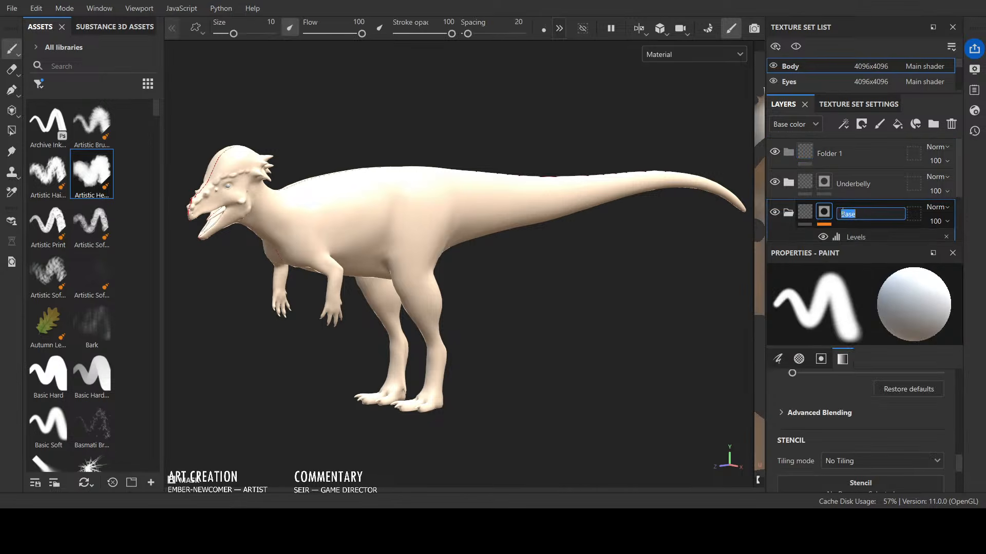
pyautogui.write('Underbelly')
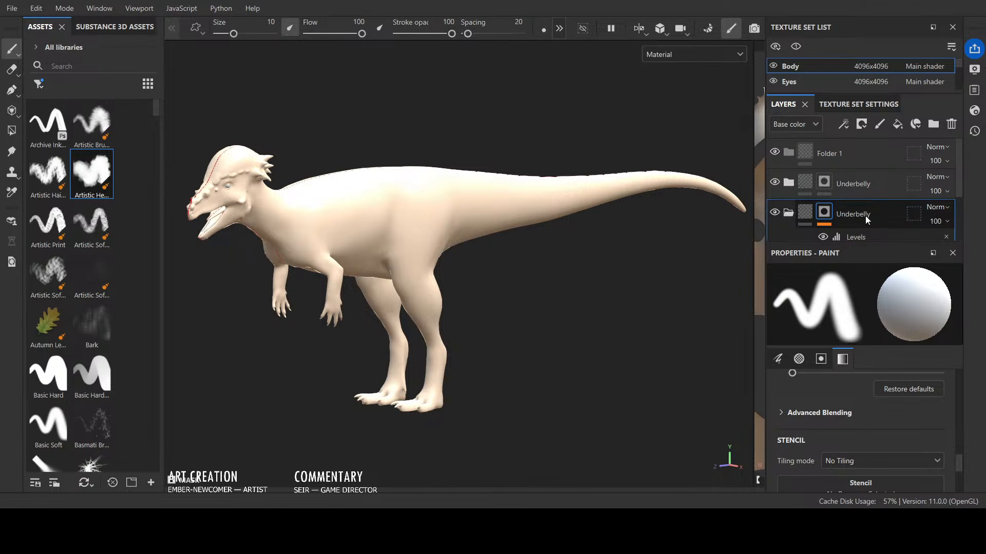
pyautogui.doubleClick(858, 184)
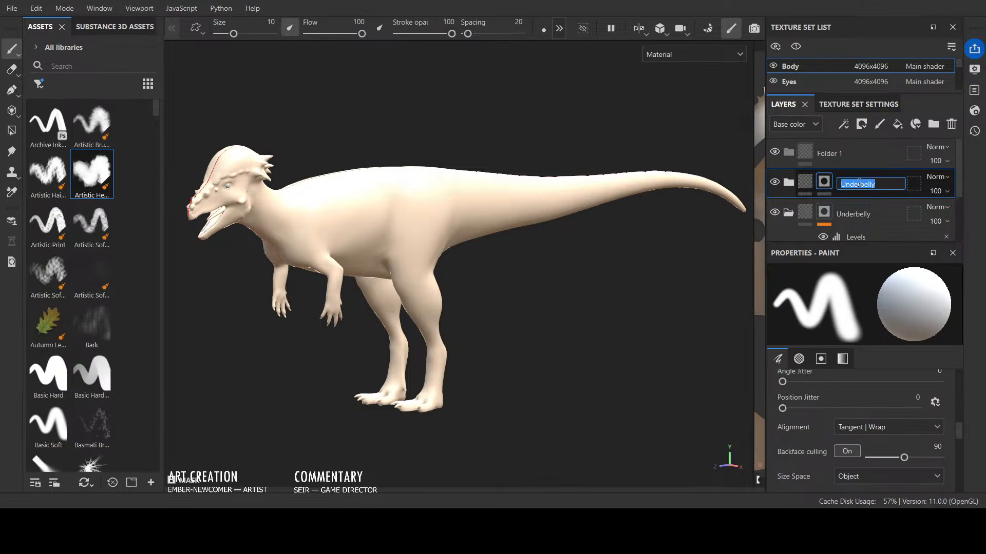
pyautogui.write('Primary Pattern A')
pyautogui.press('Return')
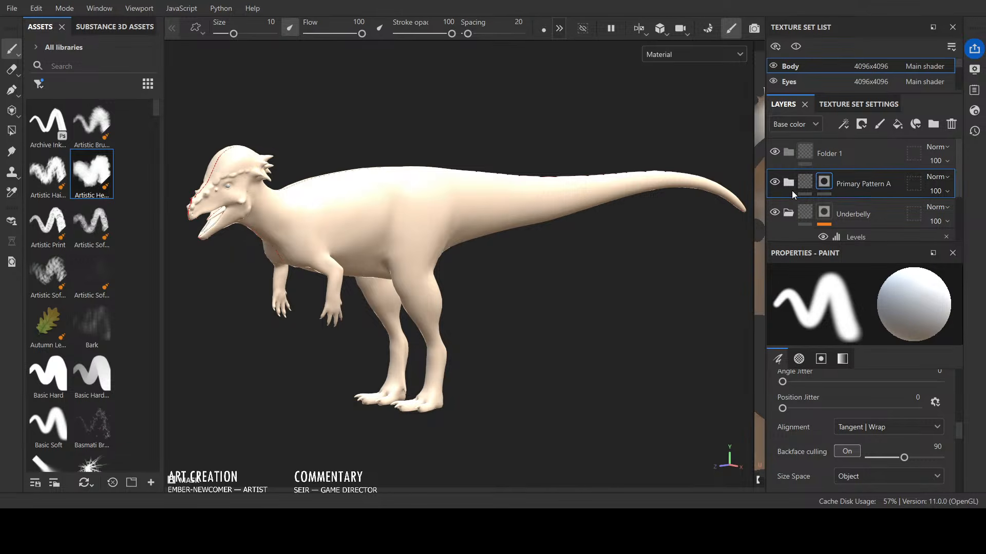
# Step: Rename the orange fill layer inside the Primary Pattern A folder as Primary Pattern A
pyautogui.click(789, 183)
pyautogui.click(831, 214)
pyautogui.doubleClick(851, 214)
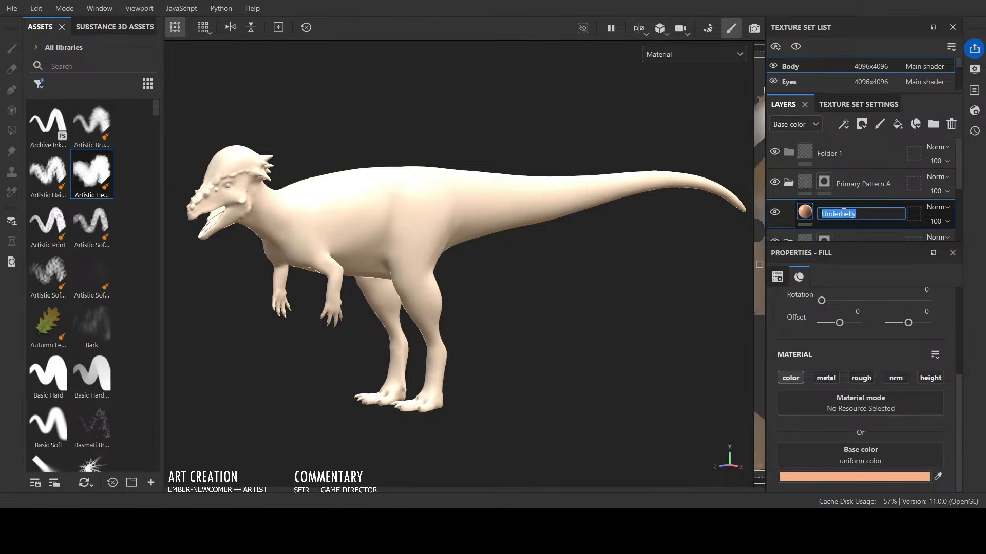
pyautogui.write('Primary Pattern A')
pyautogui.press('Return')
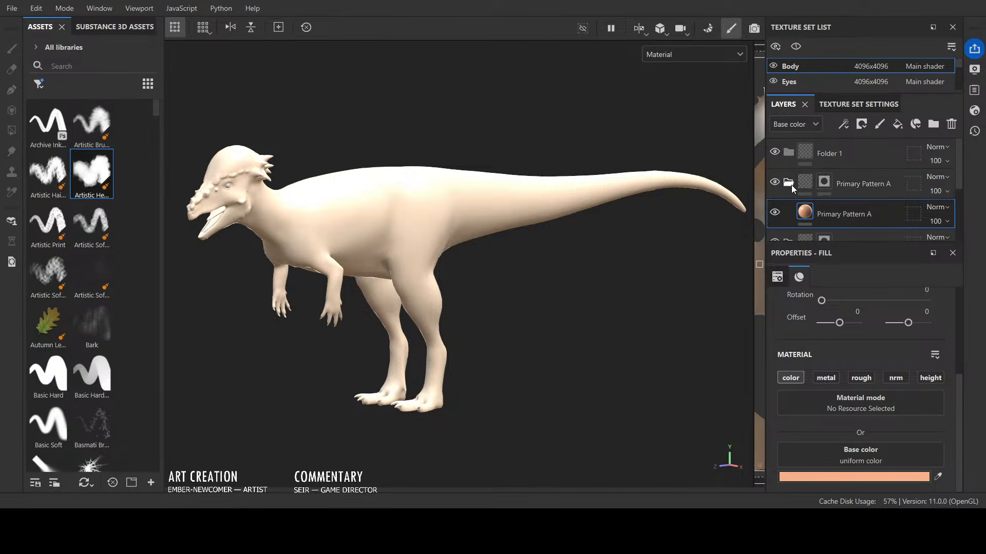
# Step: Rename the Base fill layer inside the Underbelly folder as Underbelly
pyautogui.click(791, 186)
pyautogui.scroll(-2, 821, 180)
pyautogui.scroll(1, 826, 179)
pyautogui.click(789, 180)
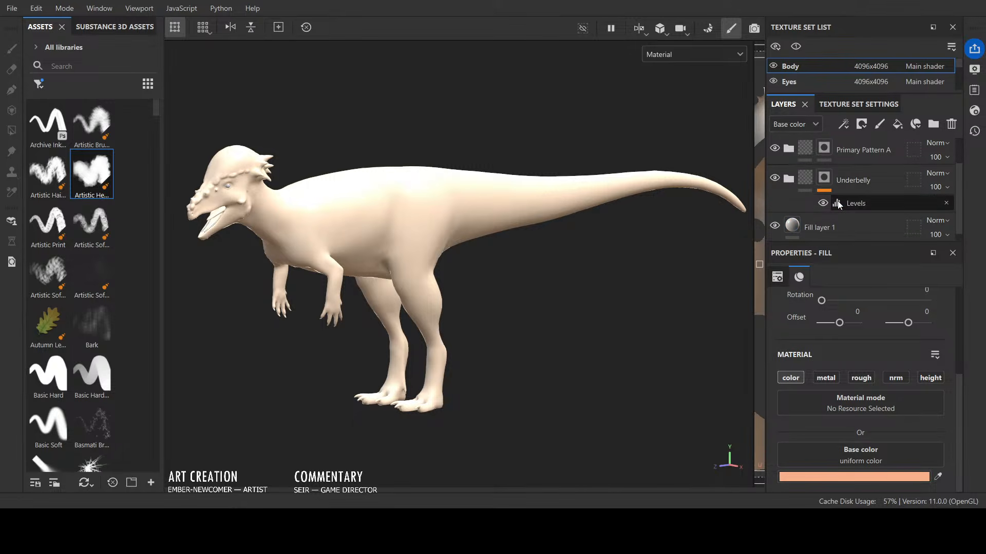
pyautogui.scroll(-1, 840, 221)
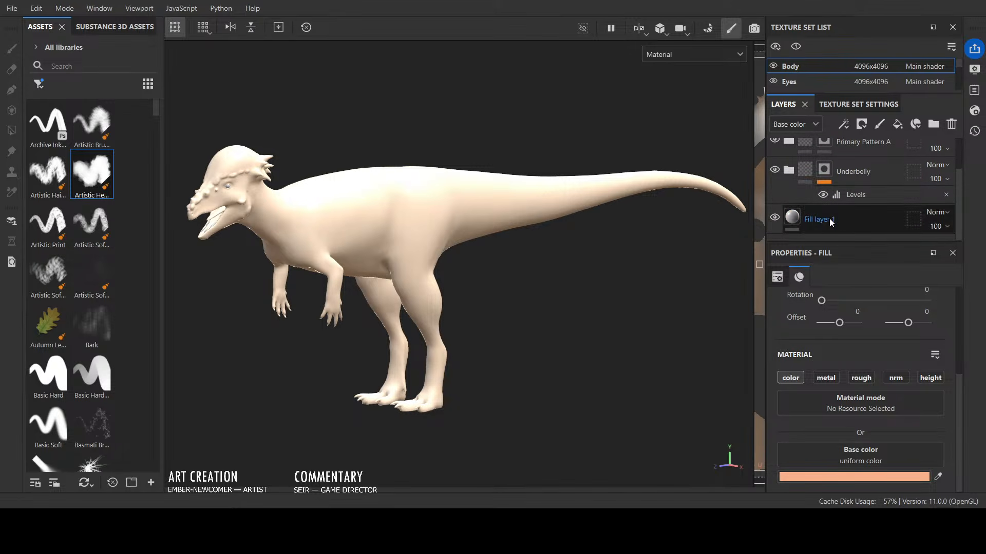
pyautogui.click(788, 170)
pyautogui.doubleClick(824, 220)
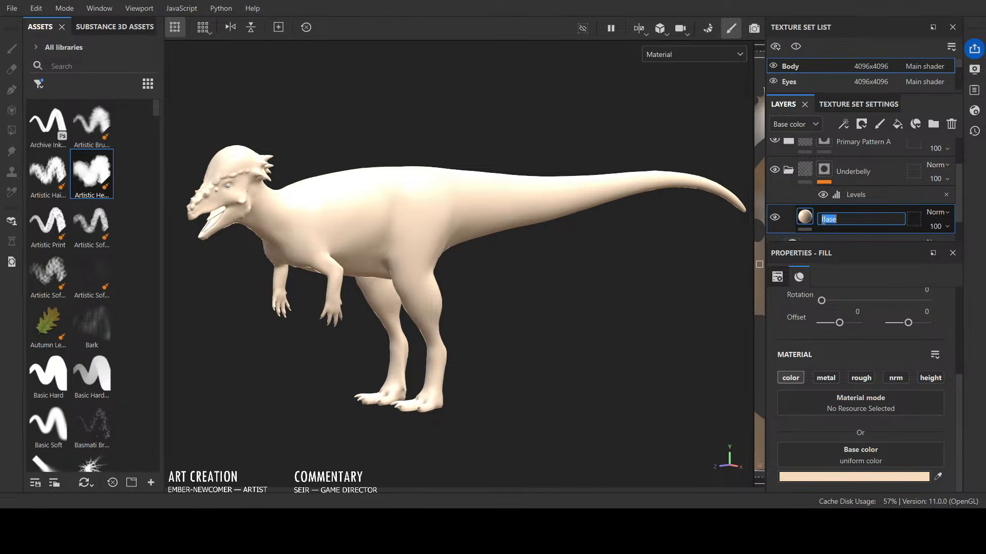
pyautogui.write('Primary')
pyautogui.press('BackSpace')
pyautogui.press('BackSpace')
pyautogui.press('BackSpace')
pyautogui.press('BackSpace')
pyautogui.press('BackSpace')
pyautogui.press('BackSpace')
pyautogui.press('BackSpace')
pyautogui.write('Underbally')
pyautogui.press('Return')
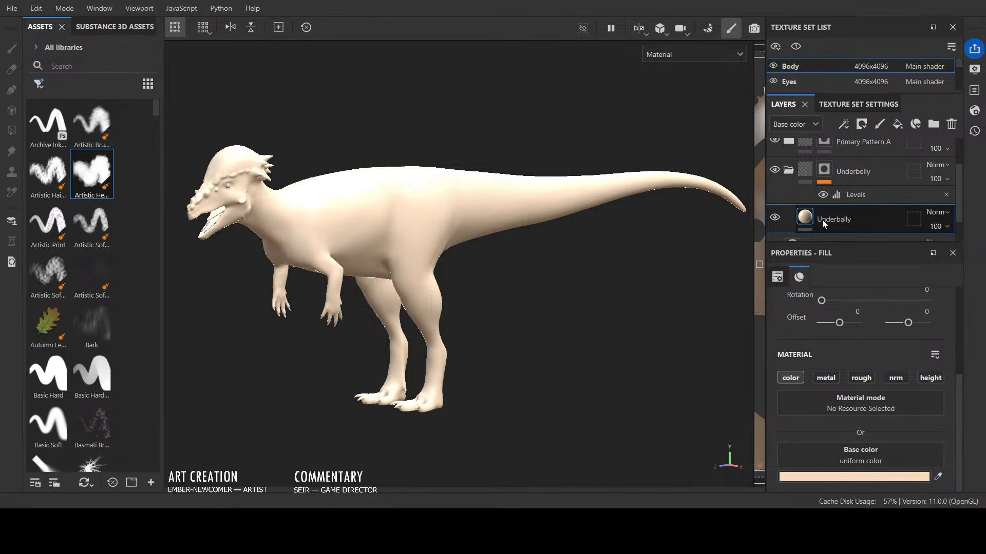
pyautogui.doubleClick(847, 220)
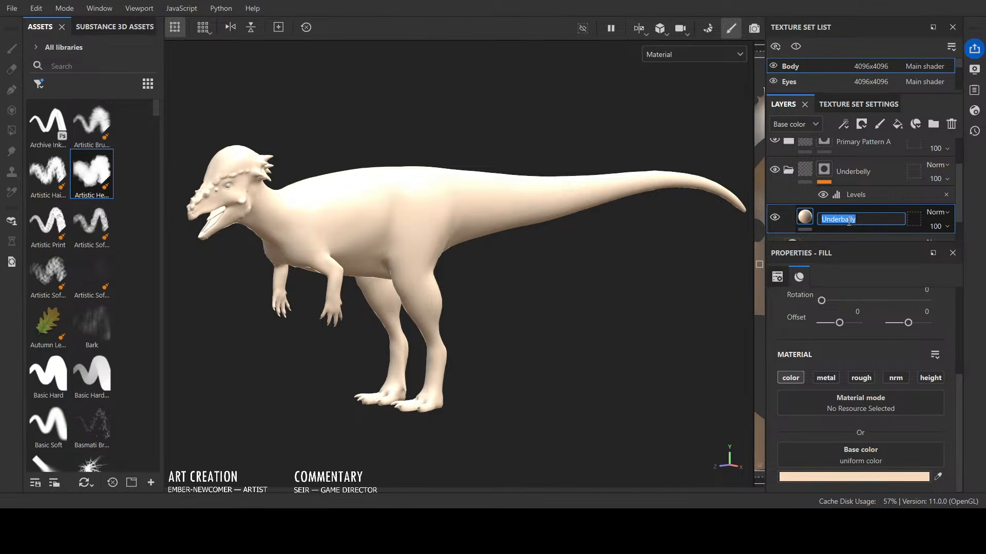
pyautogui.click(848, 220)
pyautogui.press('BackSpace')
pyautogui.write('e')
pyautogui.press('Return')
# Step: Rename the empty folder above Primary Pattern A as Primary Pattern B
pyautogui.scroll(1, 837, 204)
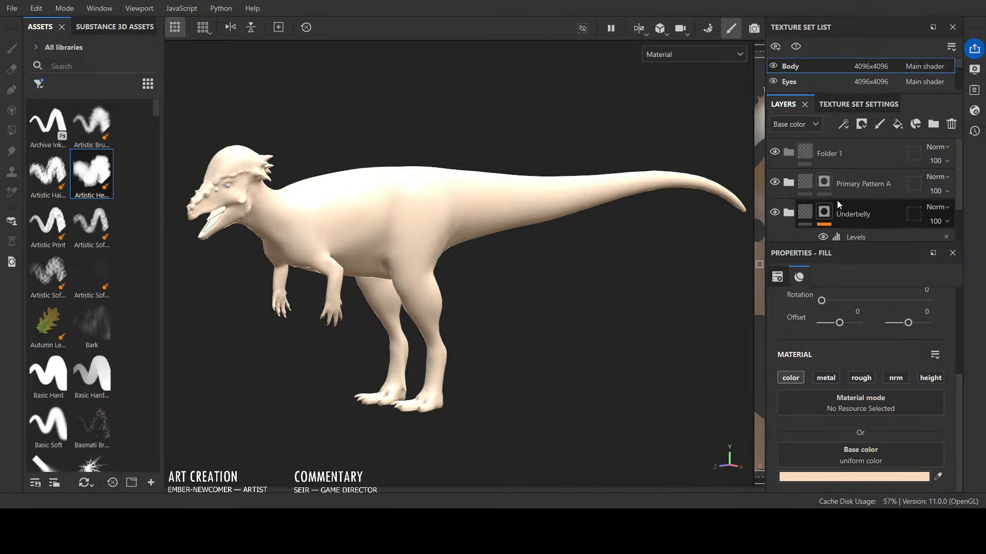
pyautogui.click(896, 162)
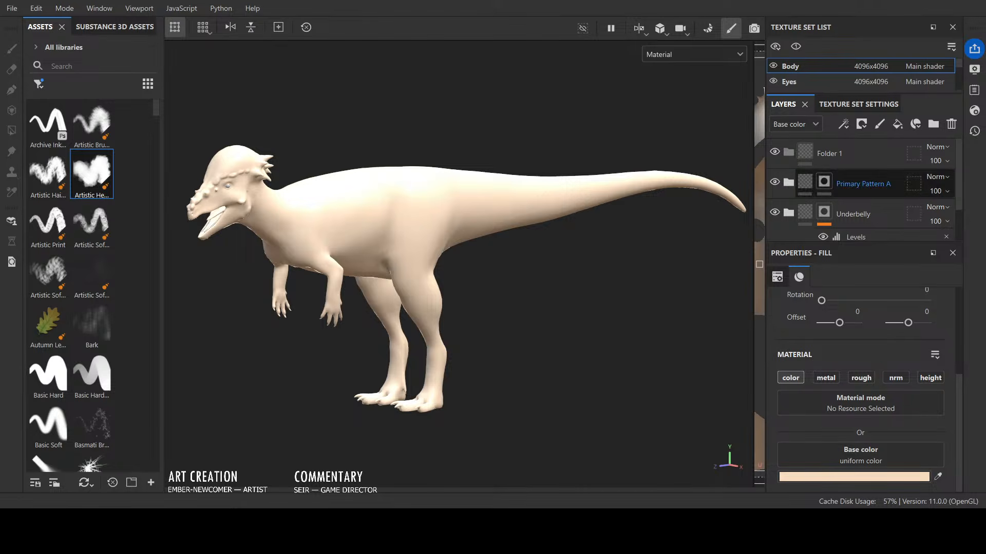
pyautogui.click(831, 154)
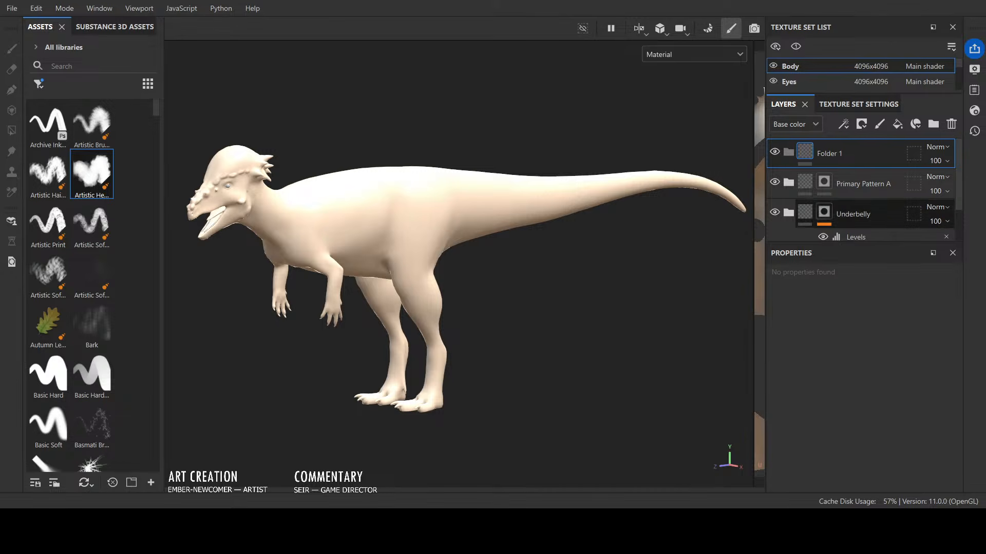
pyautogui.doubleClick(832, 154)
pyautogui.write('Primary Pattern ')
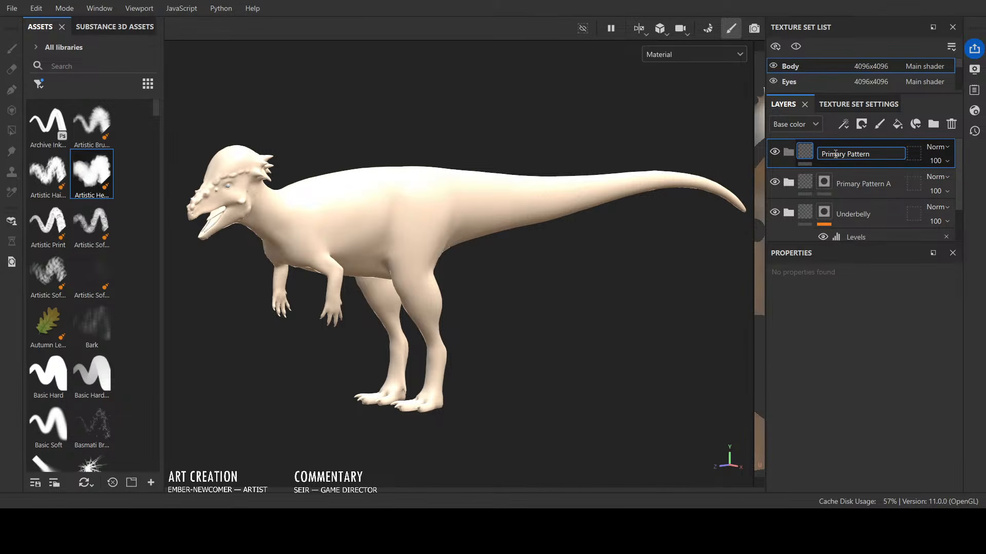
pyautogui.write('B')
pyautogui.press('Return')
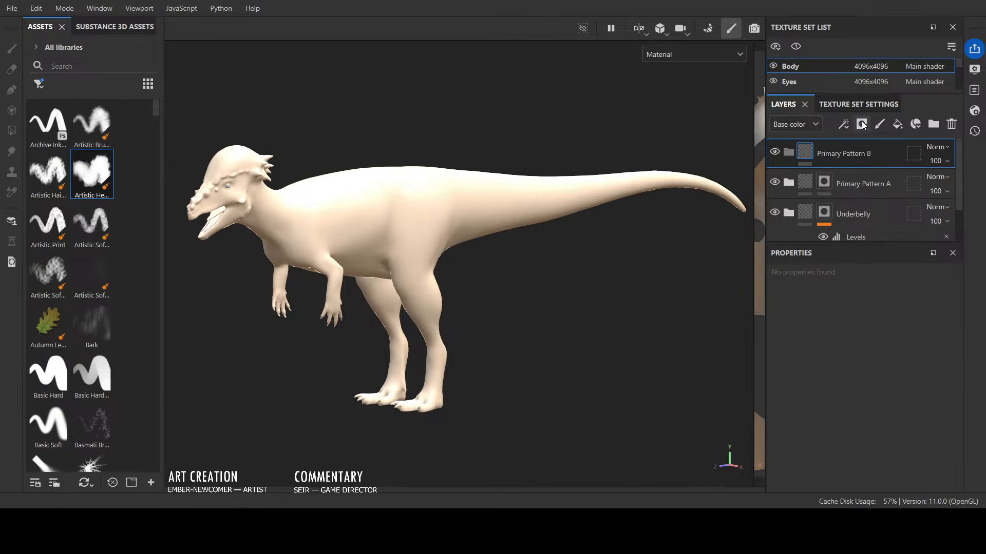
# Step: Add a fill layer named Primary Pattern B inside the Primary Pattern B folder and give the folder a black mask
pyautogui.click(897, 124)
pyautogui.doubleClick(844, 185)
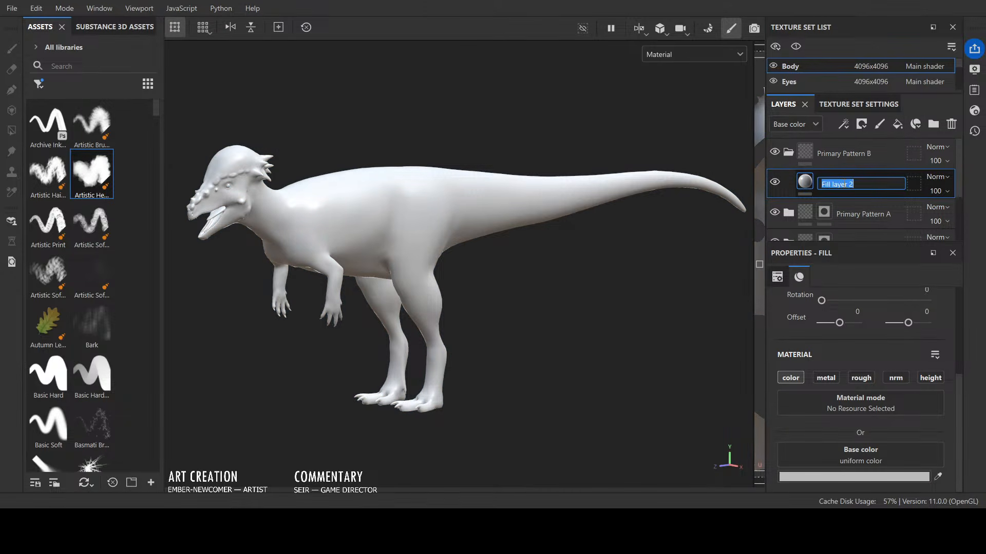
pyautogui.write('Primary Pattern B')
pyautogui.press('Return')
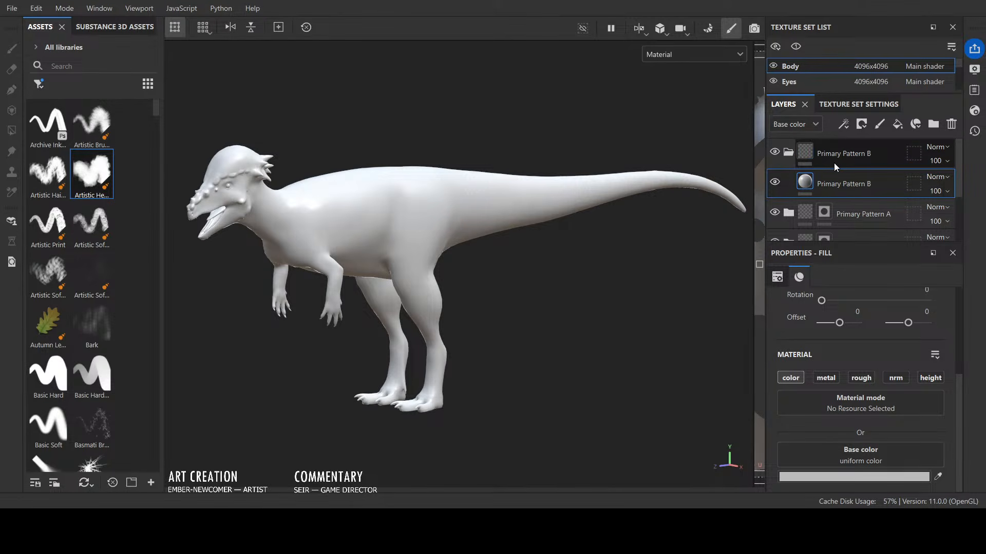
pyautogui.click(835, 159)
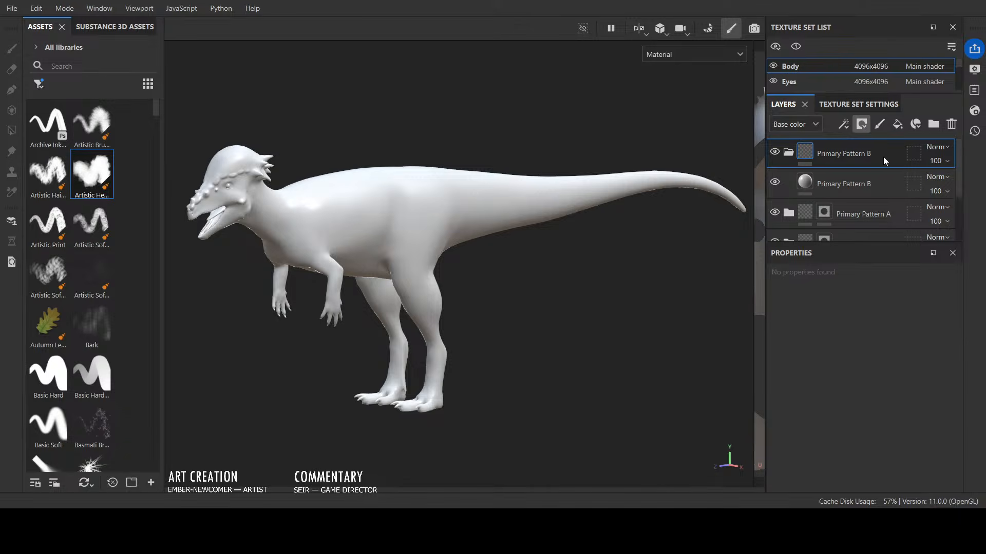
pyautogui.click(789, 153)
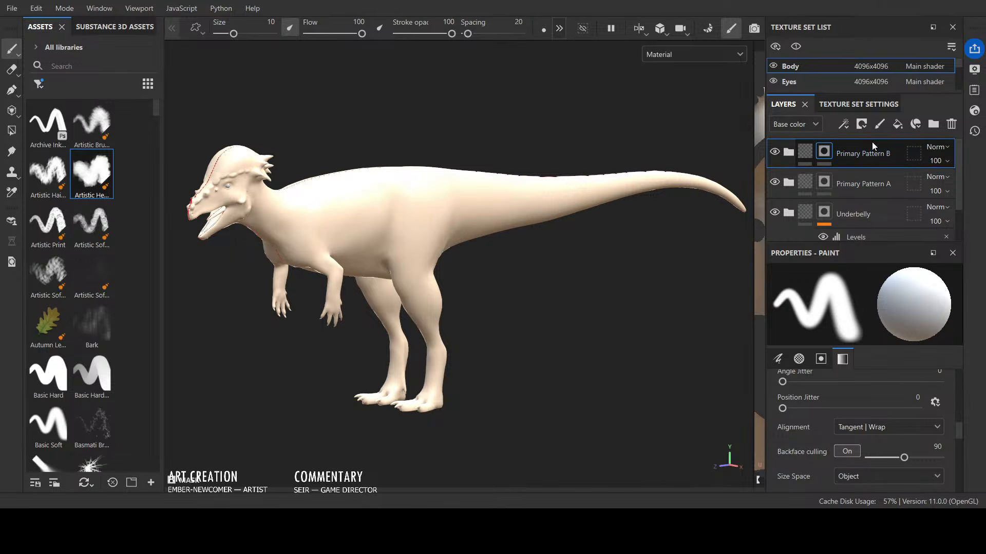
# Step: Create a folder named Accent above the Primary Pattern B folder
pyautogui.click(931, 124)
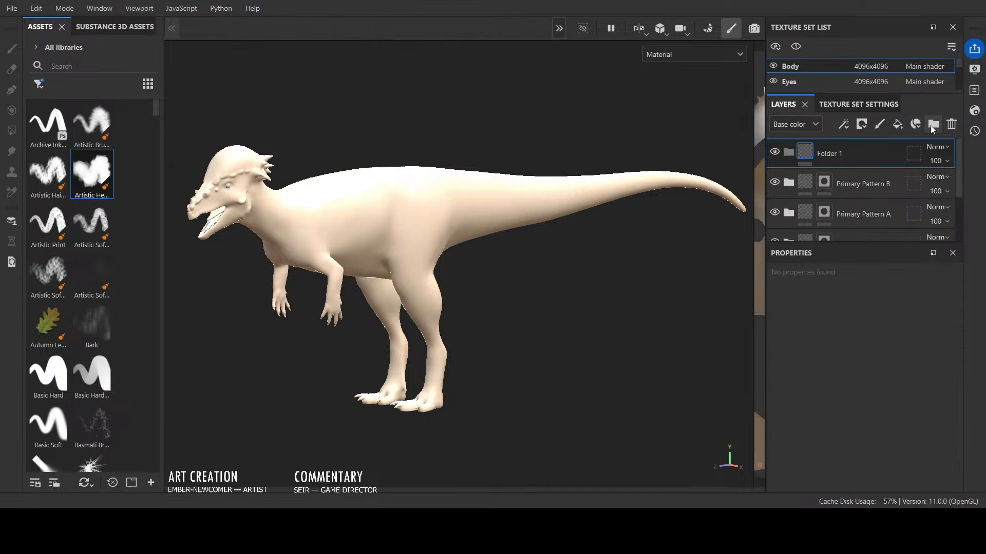
pyautogui.doubleClick(838, 151)
pyautogui.write('Accent')
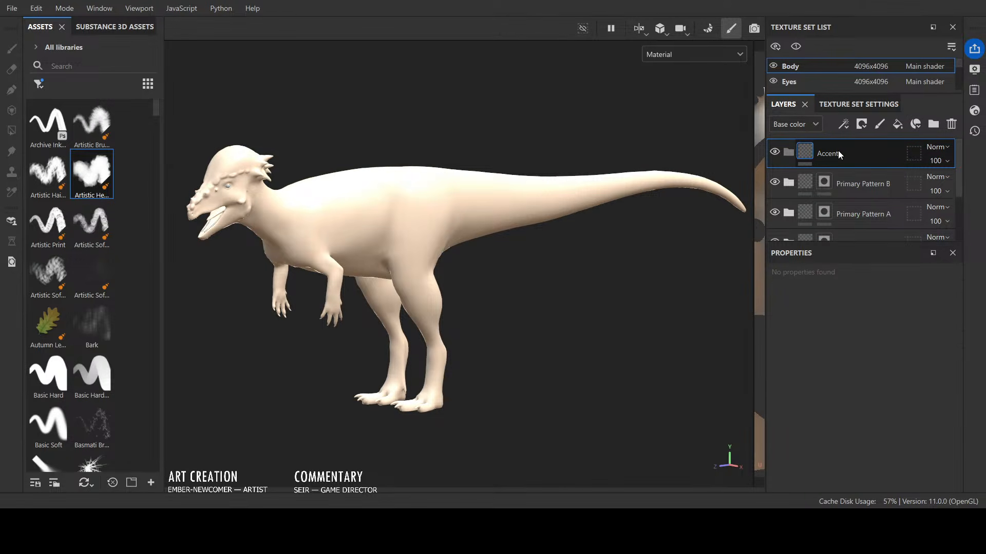
pyautogui.press('Return')
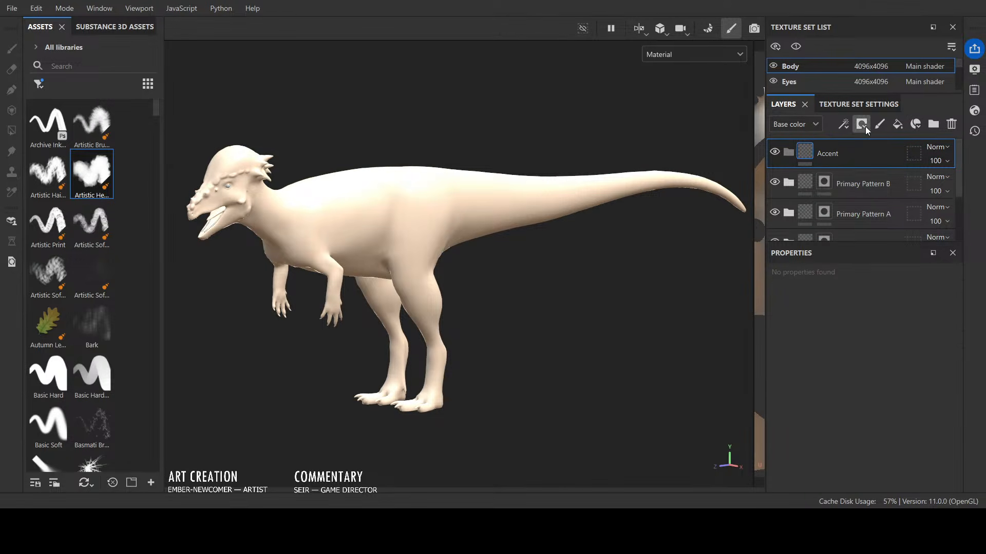
# Step: Add a black mask to the Accent folder and a fill layer named Accent inside it
pyautogui.click(898, 124)
pyautogui.click(845, 153)
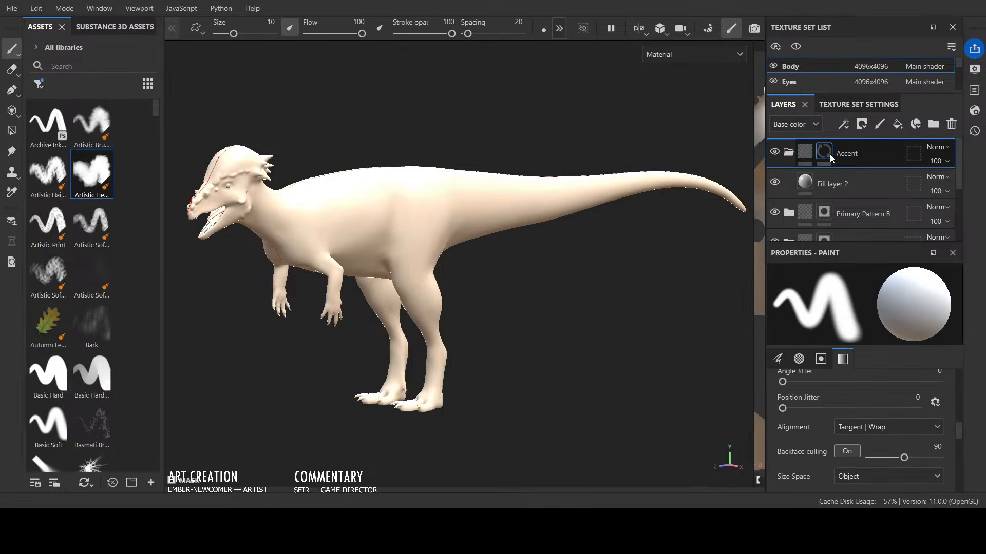
pyautogui.doubleClick(836, 185)
pyautogui.write('Accent')
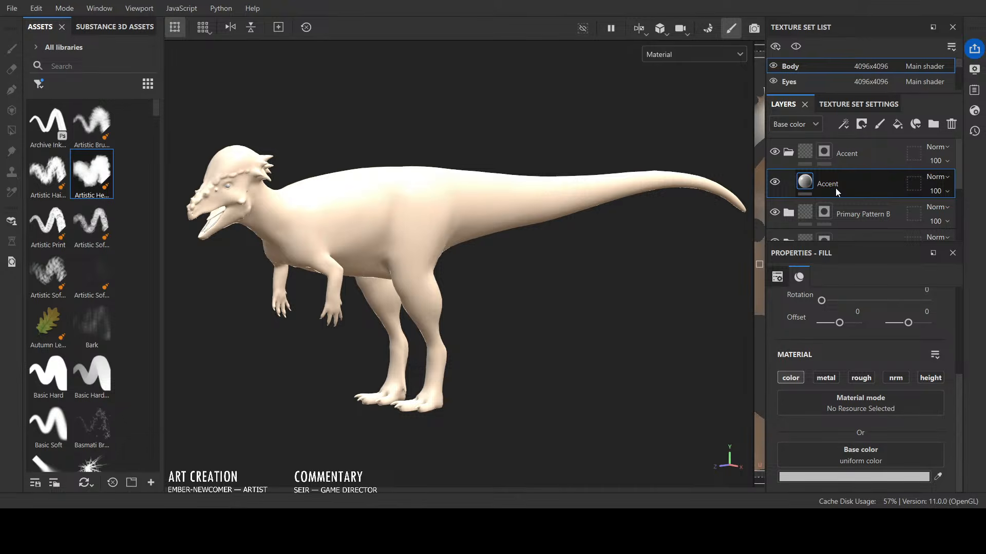
pyautogui.press('Return')
pyautogui.click(788, 152)
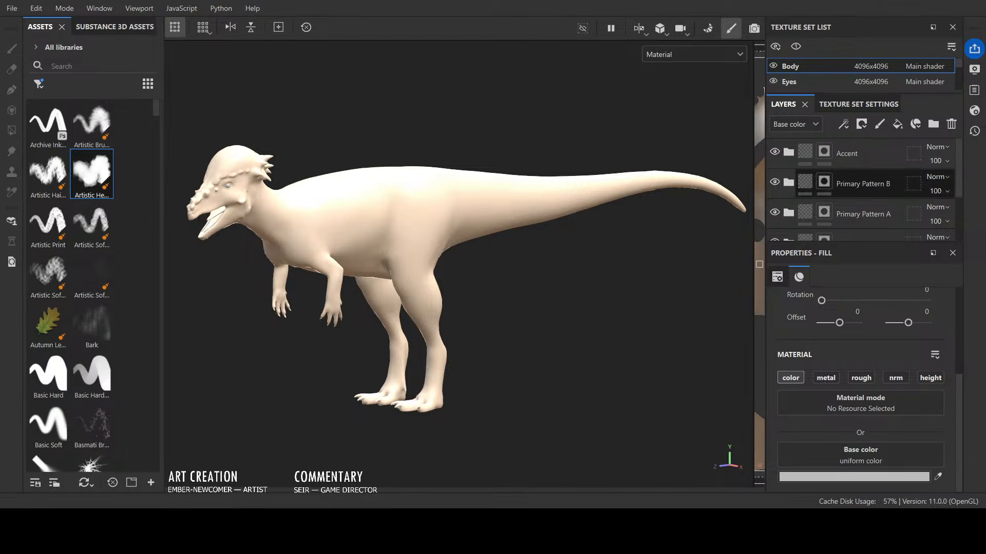
# Step: Create a folder named Detail Pattern C above the Accent folder
pyautogui.click(891, 150)
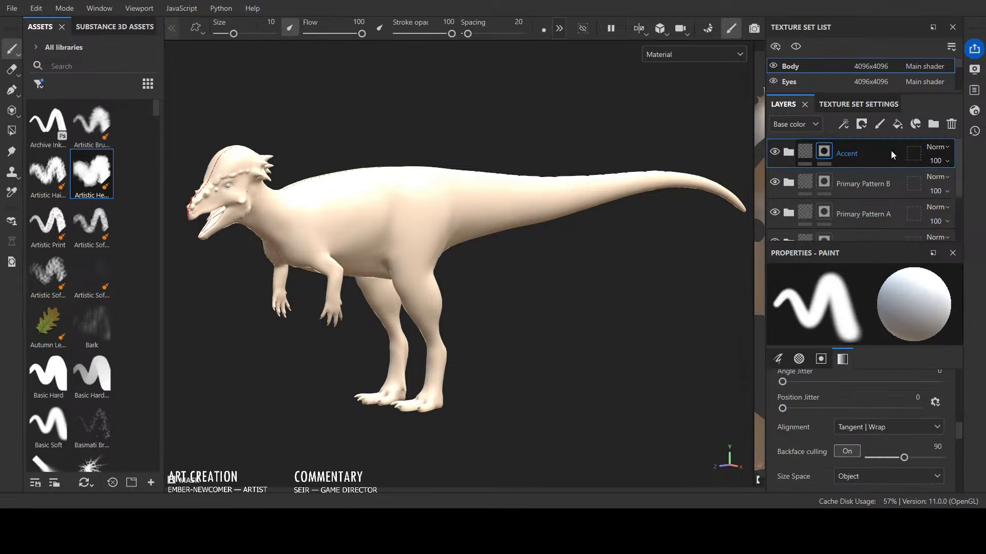
pyautogui.click(932, 124)
pyautogui.doubleClick(834, 154)
pyautogui.write('De')
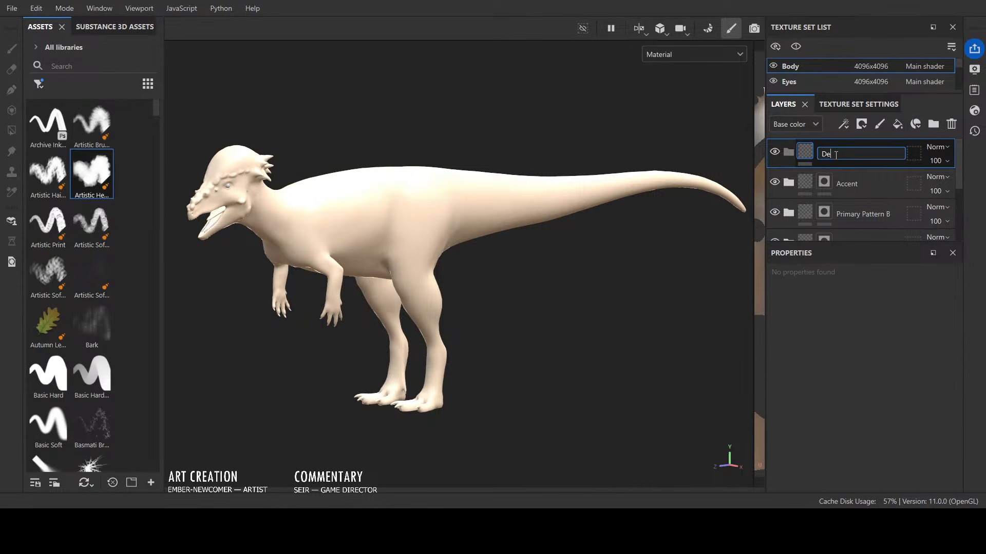
pyautogui.write('tail')
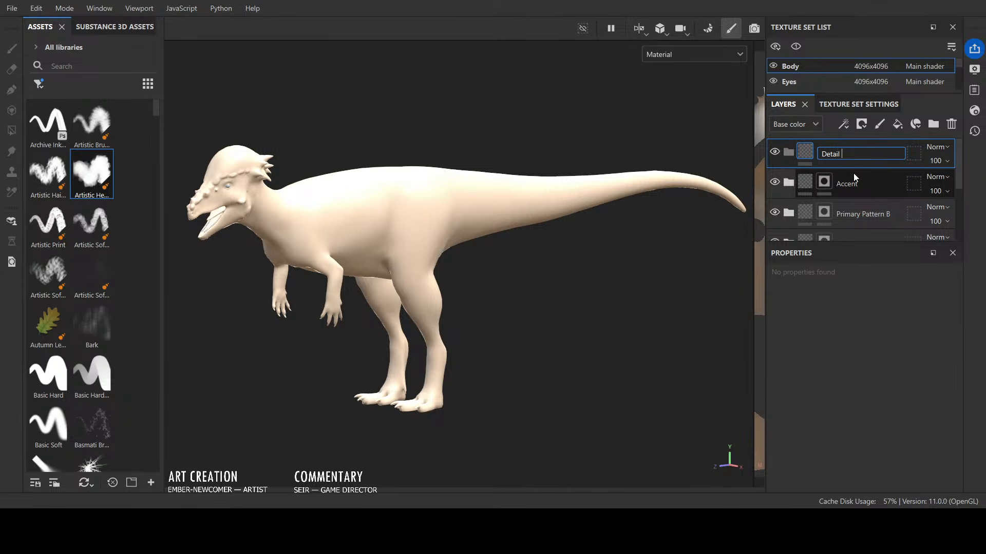
pyautogui.write('Pattern C')
pyautogui.press('Return')
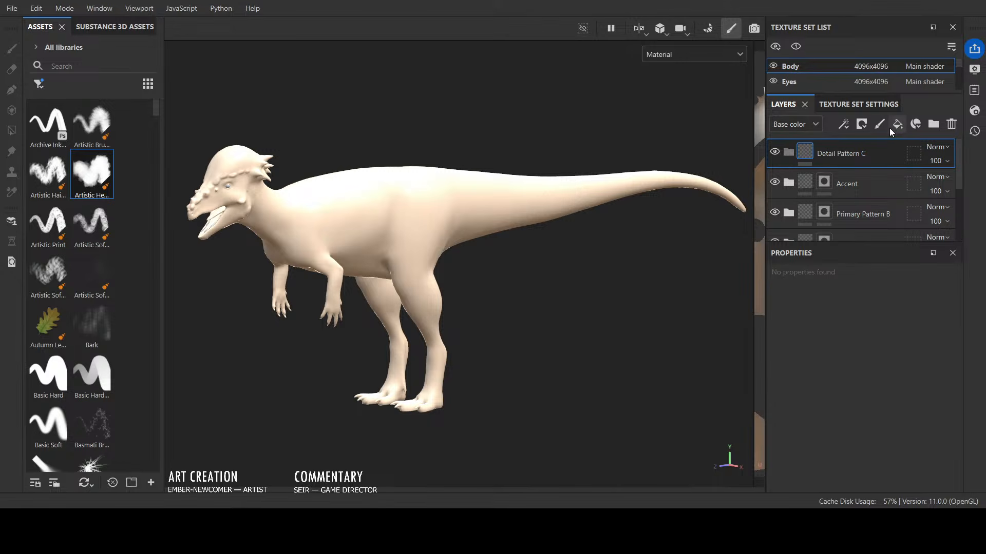
# Step: Add a fill layer named Detail Pattern C inside the Detail Pattern C folder
pyautogui.click(893, 128)
pyautogui.doubleClick(840, 184)
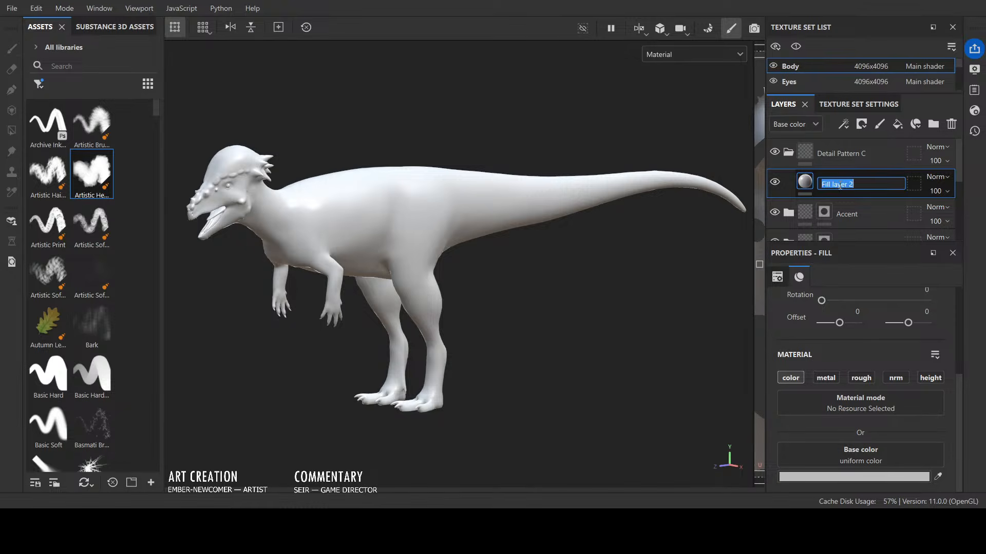
pyautogui.write('Detailer')
pyautogui.press('BackSpace')
pyautogui.press('BackSpace')
pyautogui.write('Pattern C')
pyautogui.press('Return')
# Step: Add a black mask to the Detail Pattern C folder and collapse the folder
pyautogui.click(845, 153)
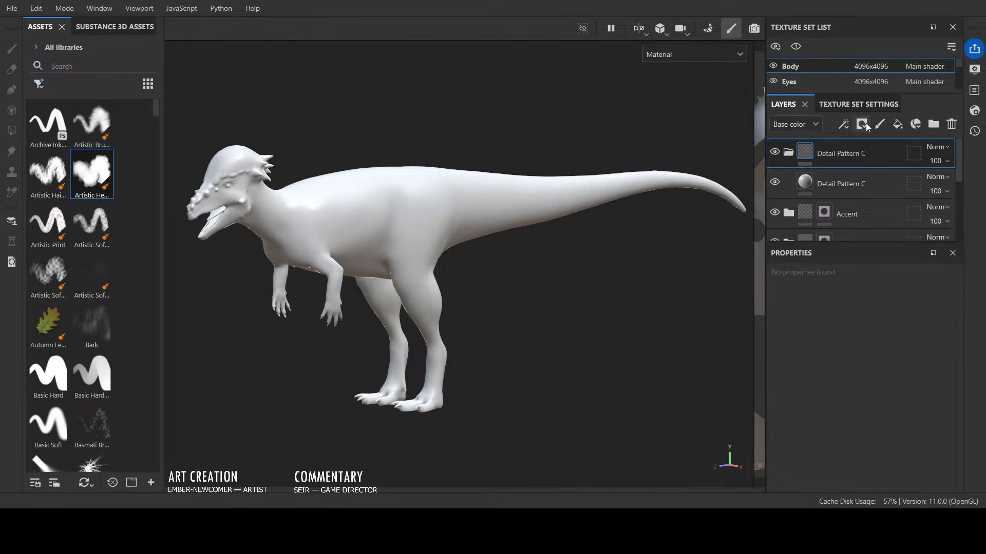
pyautogui.click(865, 127)
pyautogui.click(889, 182)
pyautogui.click(789, 153)
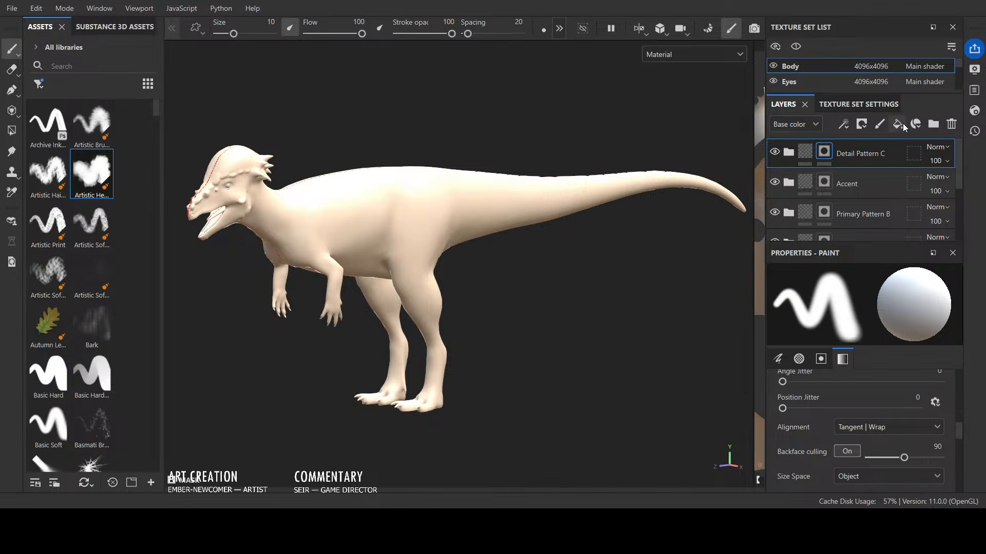
# Step: Create a folder named Armor above the Detail Pattern C folder
pyautogui.click(927, 125)
pyautogui.doubleClick(831, 153)
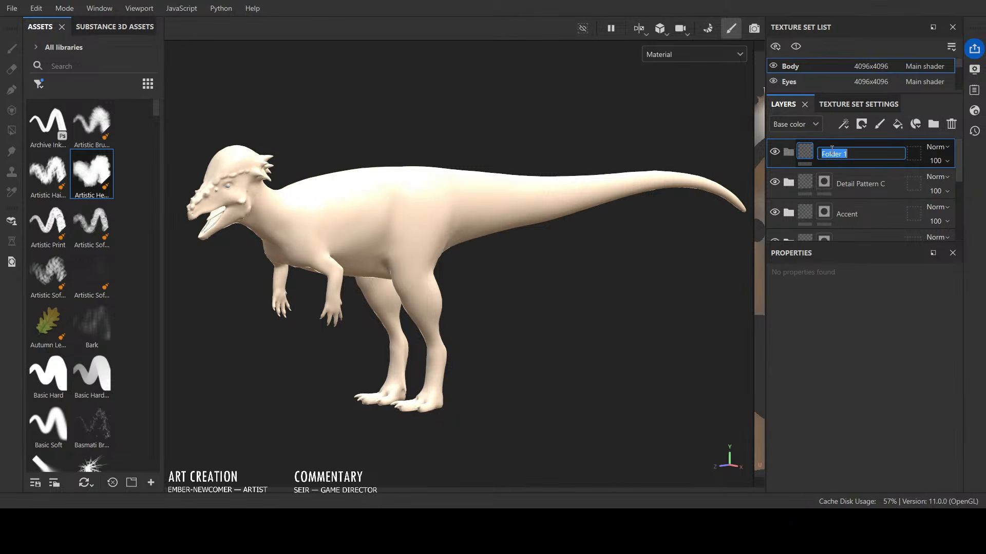
pyautogui.write('Armor')
pyautogui.press('Return')
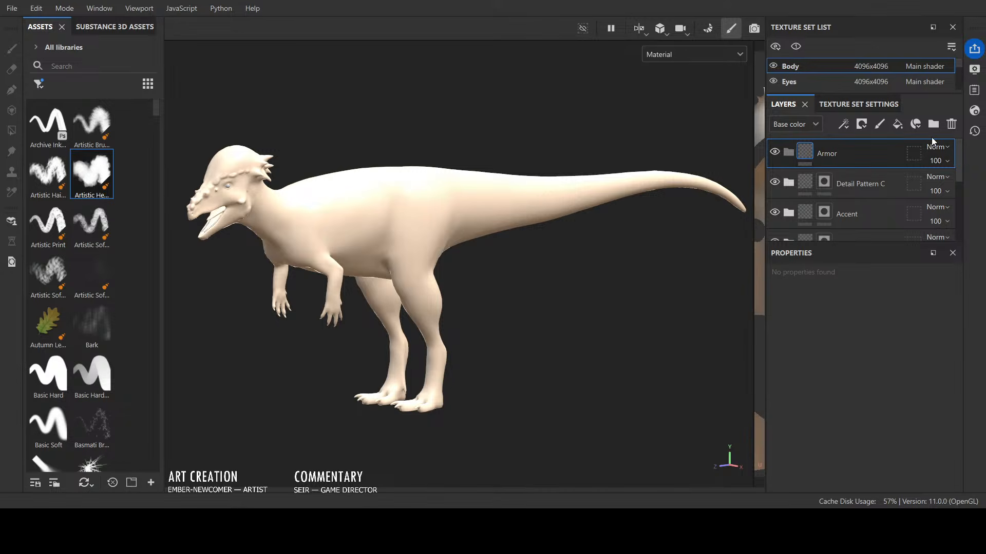
# Step: Add a fill layer named Armor inside the Armor folder and give the folder a black mask
pyautogui.click(900, 124)
pyautogui.doubleClick(841, 183)
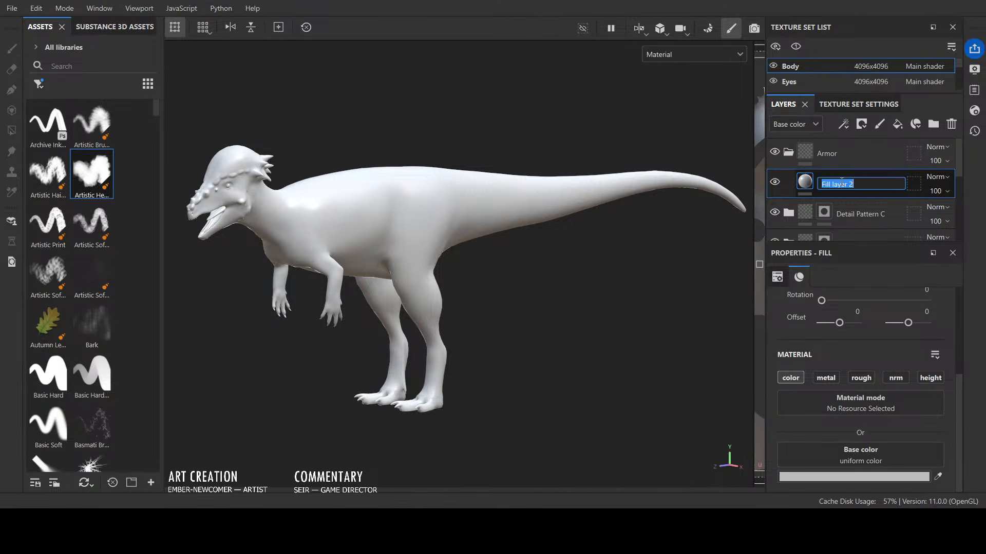
pyautogui.write('Armor')
pyautogui.press('Return')
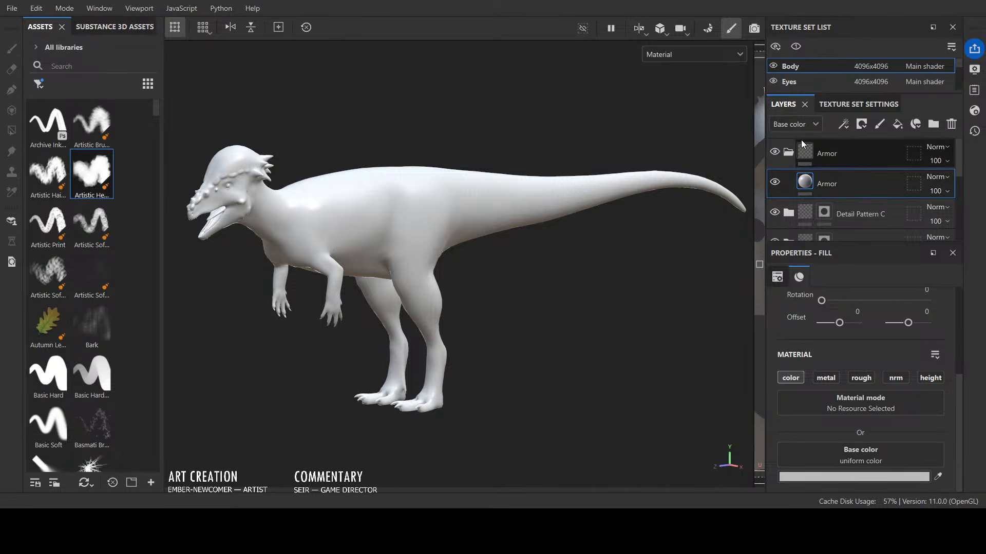
pyautogui.click(788, 153)
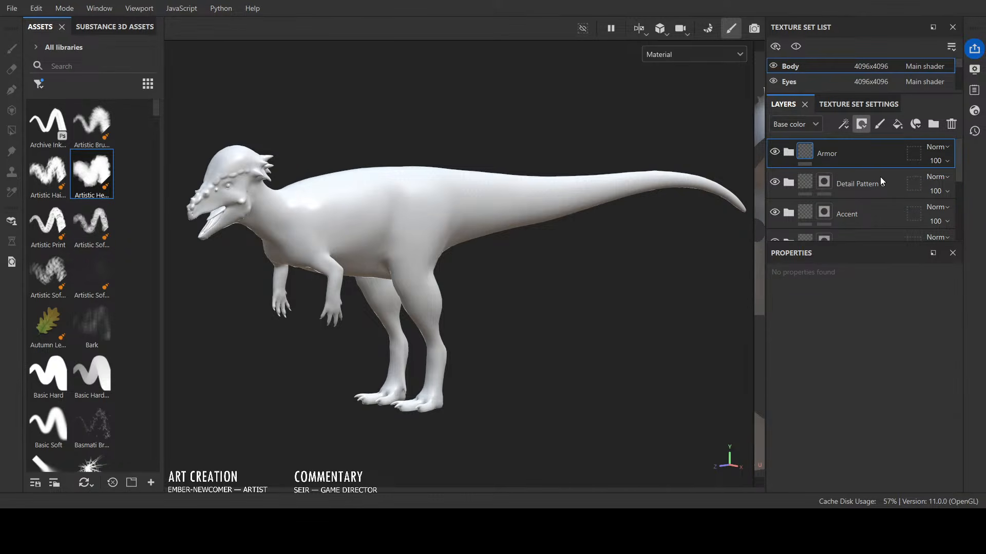
pyautogui.click(905, 153)
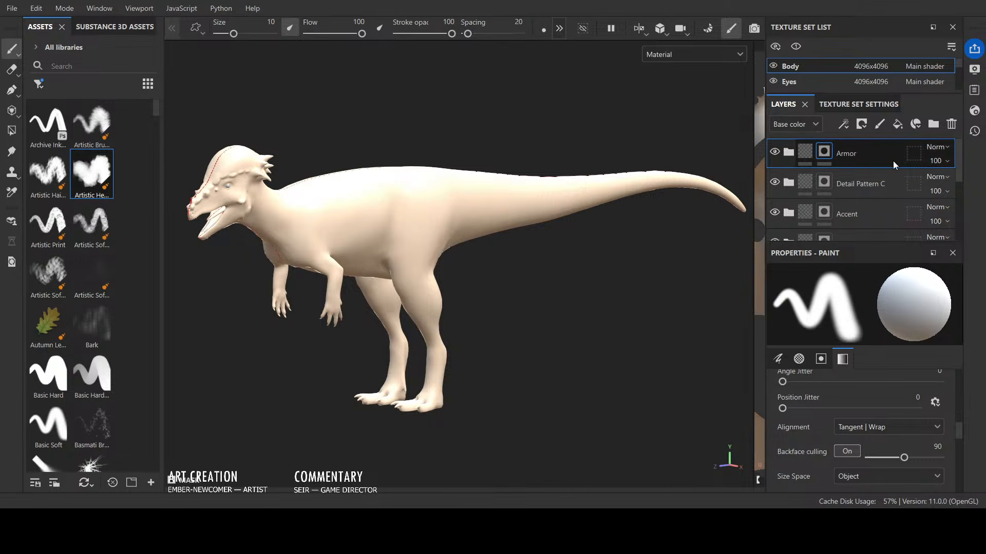
# Step: Create a single folder named Feet/Hands above the Armor folder
pyautogui.scroll(-5, 892, 161)
pyautogui.scroll(5, 877, 218)
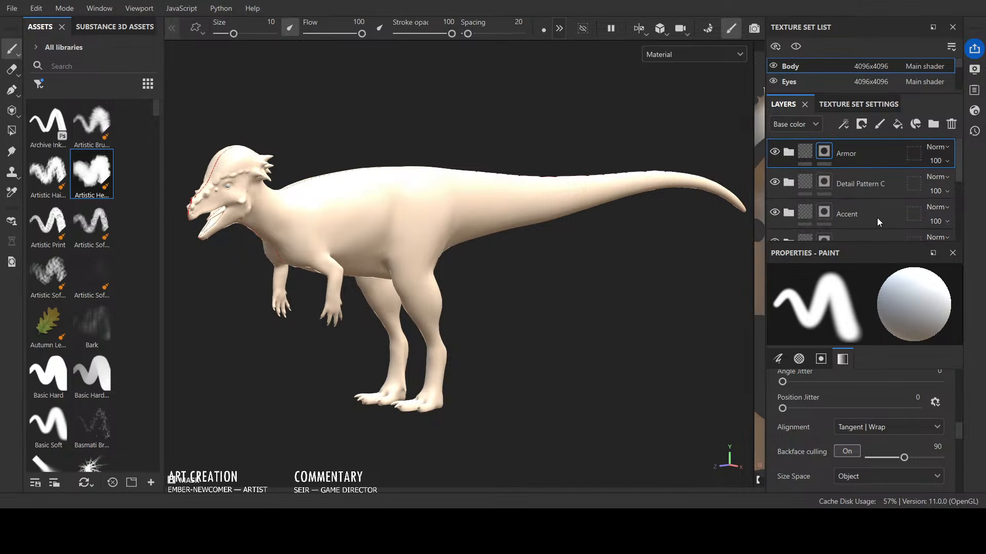
pyautogui.click(933, 124)
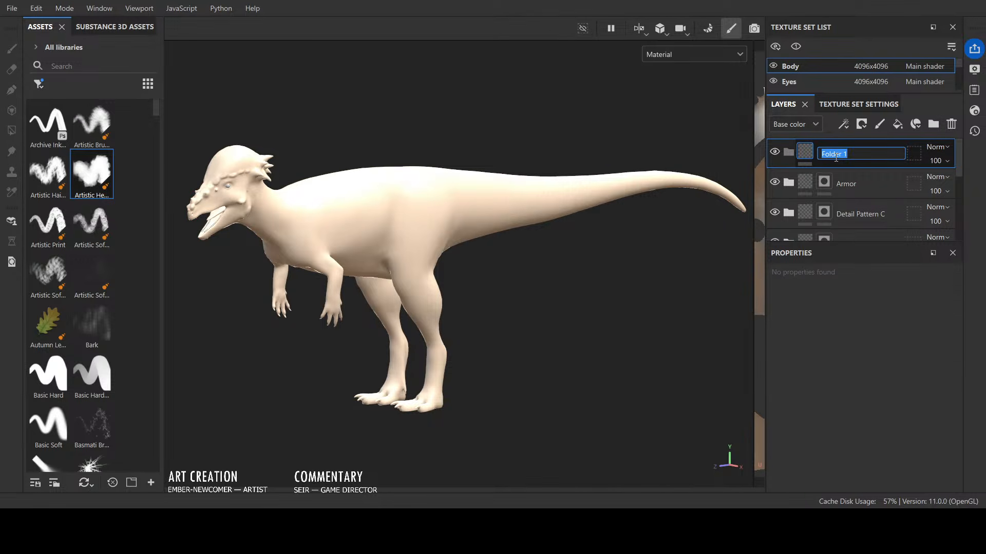
pyautogui.write('Feet/Hands')
pyautogui.press('Return')
pyautogui.click(931, 125)
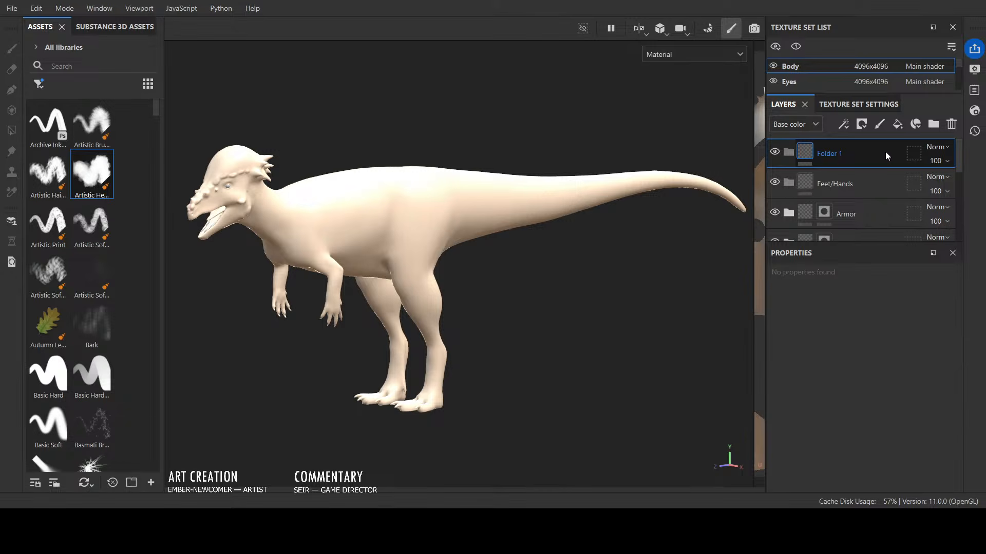
pyautogui.hotkey('ctrl', 'z')
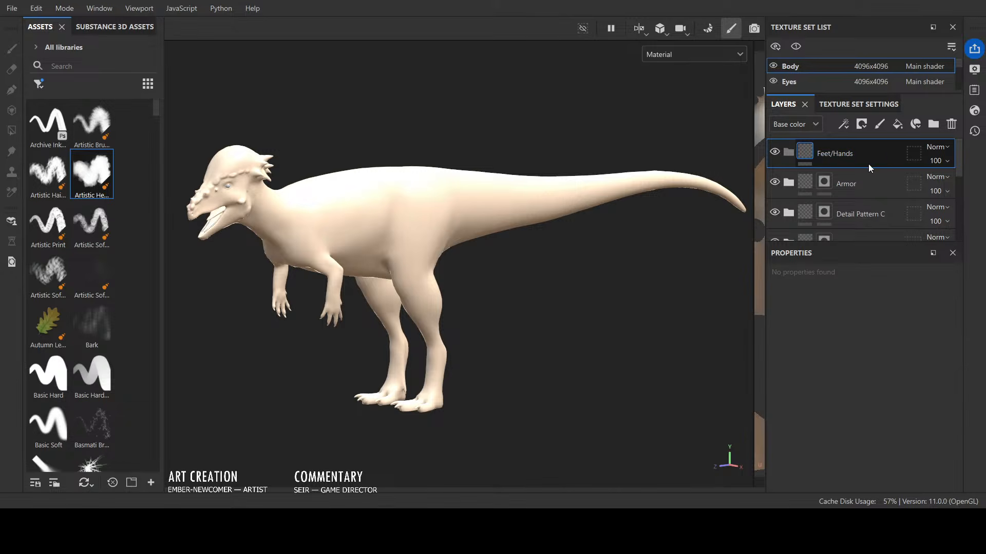
# Step: Add a fill layer named Feet/Hands inside the Feet/Hands folder and collapse the folder
pyautogui.click(901, 124)
pyautogui.doubleClick(835, 183)
pyautogui.write('F')
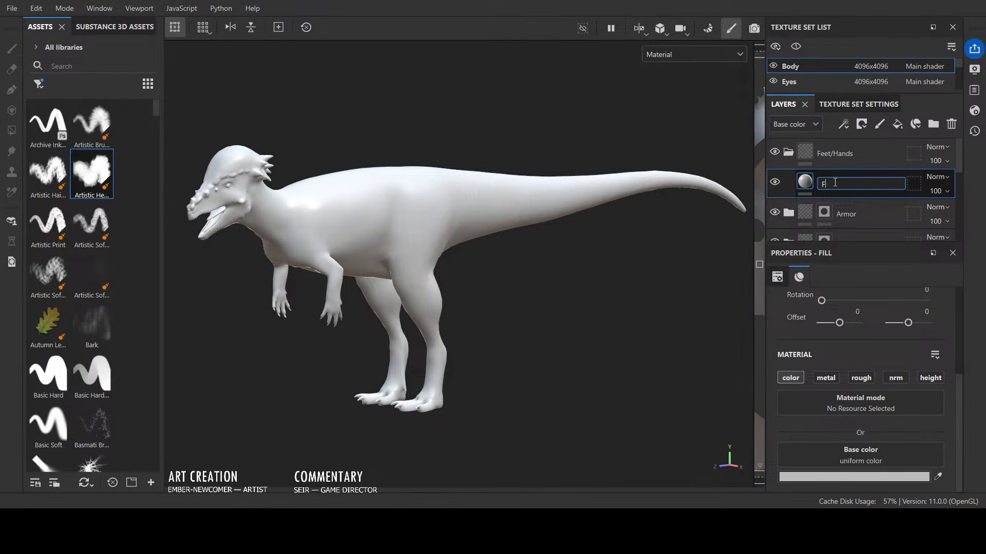
pyautogui.write('eet/Hands')
pyautogui.press('Return')
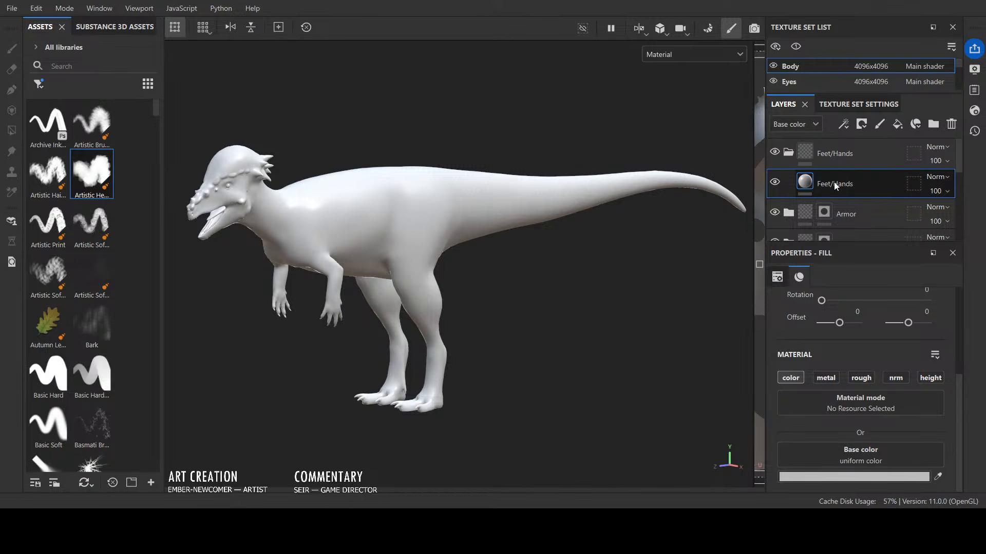
pyautogui.click(789, 153)
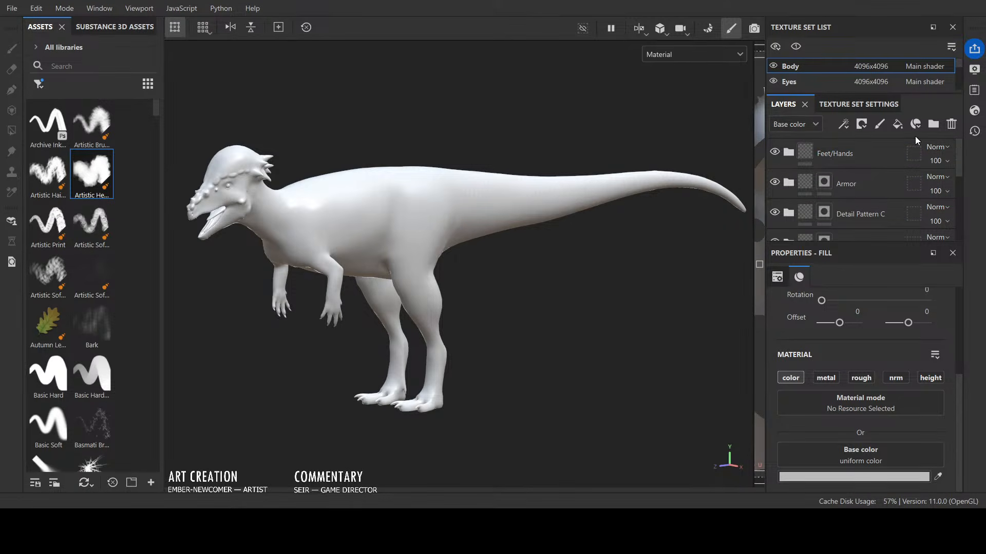
# Step: Give the Feet/Hands folder a black mask
pyautogui.click(867, 152)
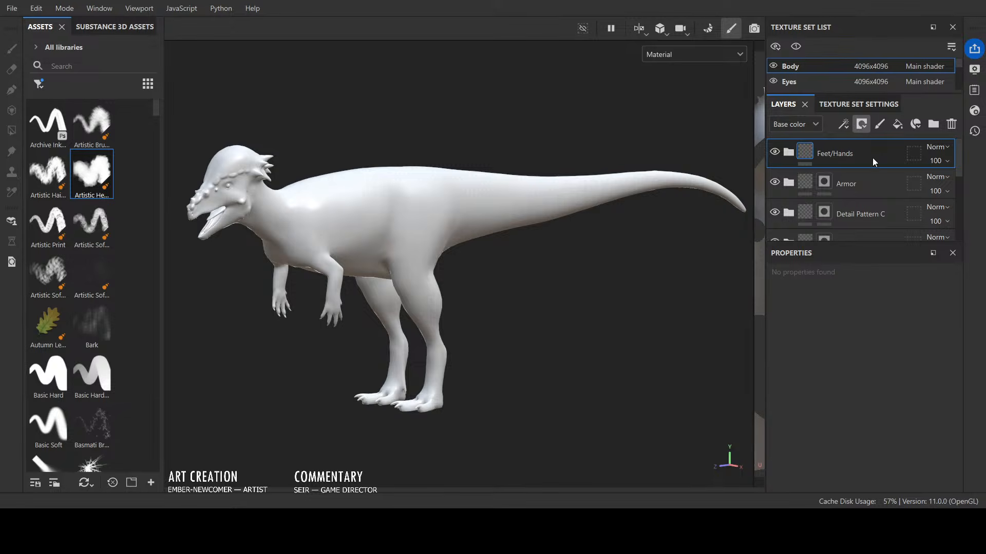
pyautogui.click(875, 152)
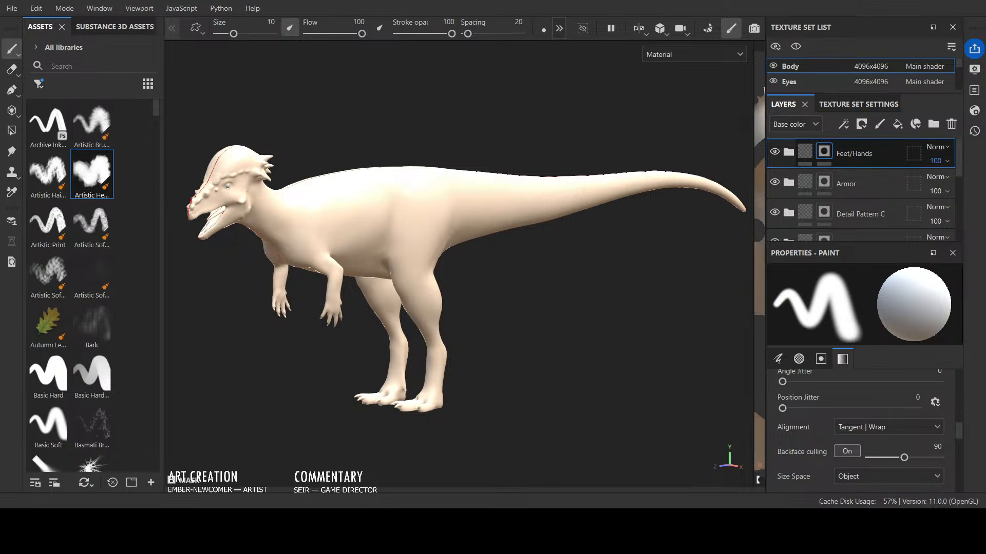
pyautogui.scroll(-1, 868, 190)
pyautogui.scroll(1, 867, 190)
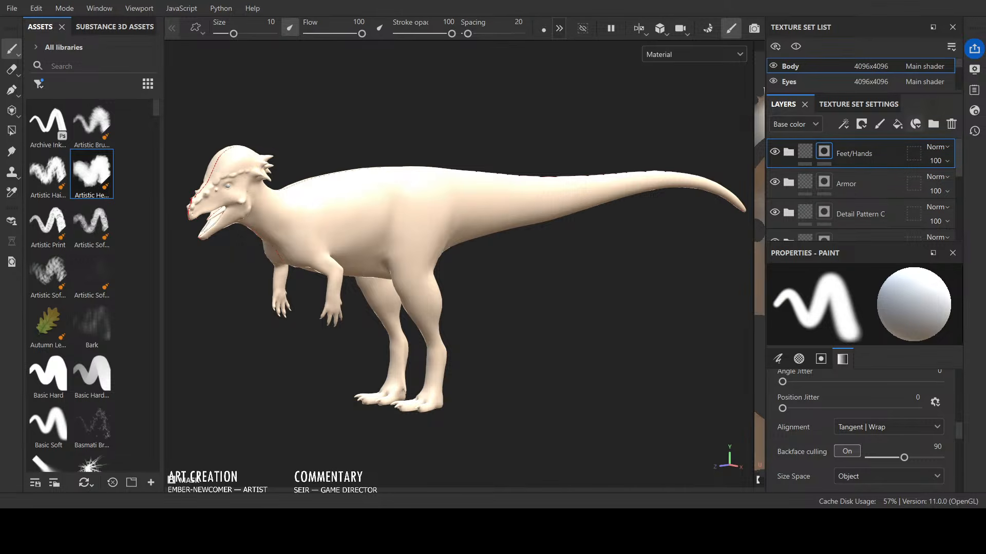
# Step: Create a folder named Teeth above the Feet/Hands folder
pyautogui.click(933, 124)
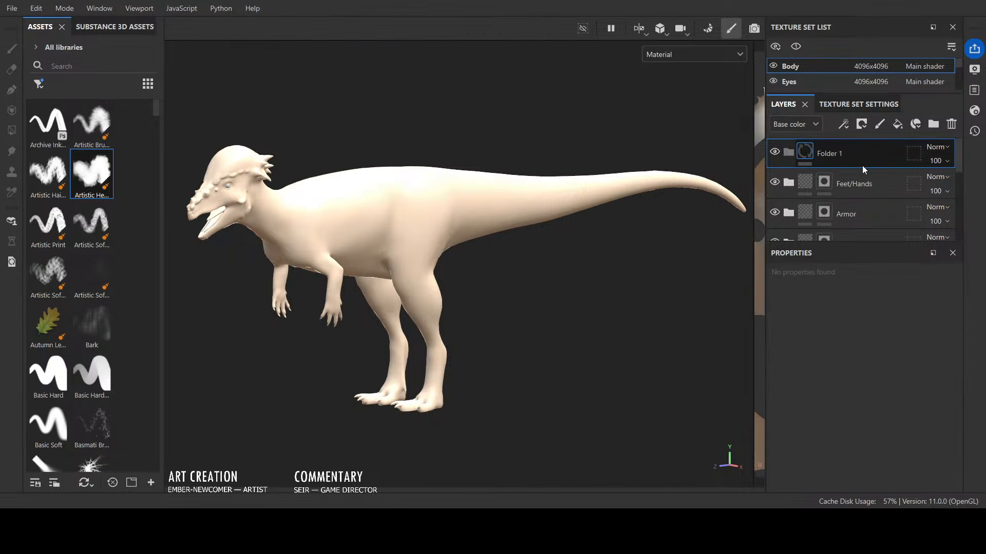
pyautogui.doubleClick(834, 155)
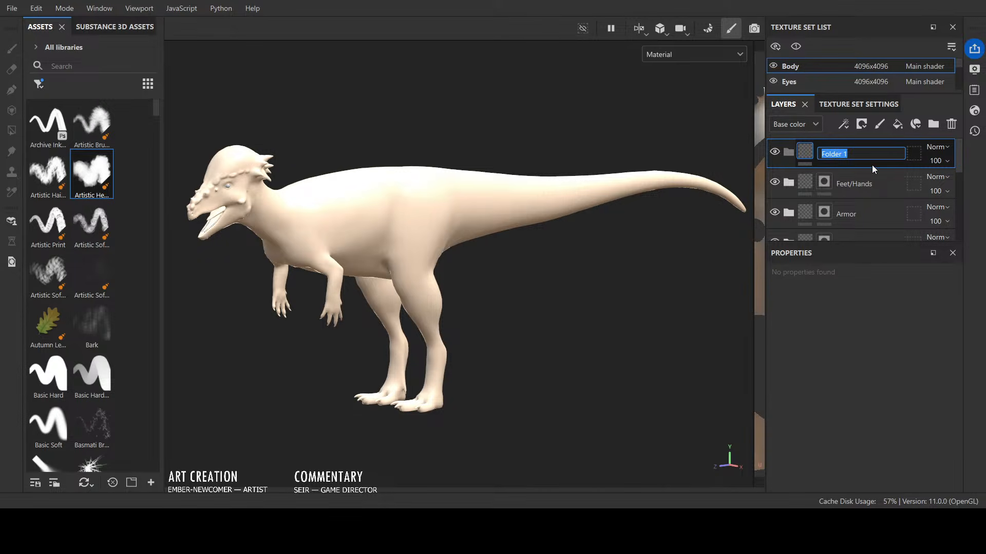
pyautogui.write('Teeth')
pyautogui.press('Return')
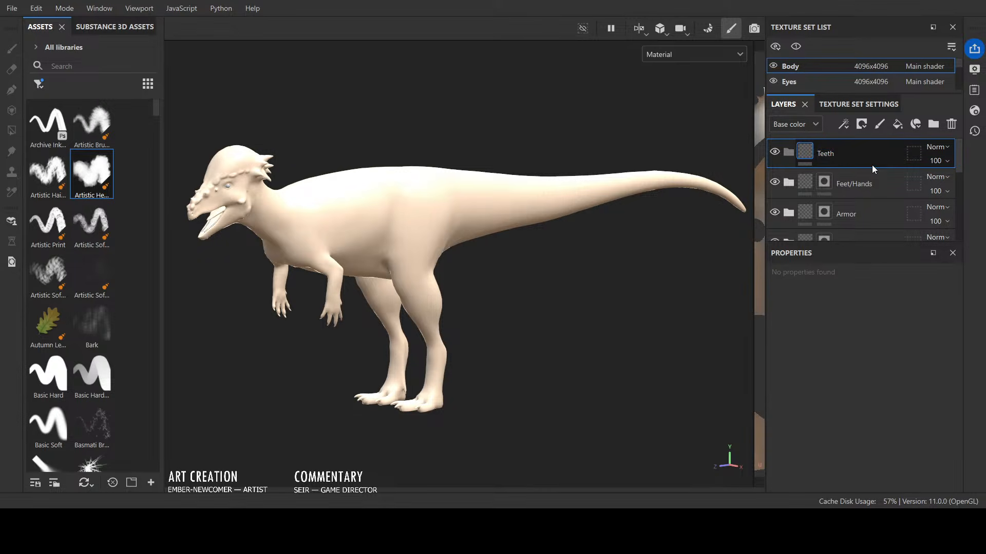
# Step: Create a folder named Keratin above the Teeth folder
pyautogui.click(933, 124)
pyautogui.doubleClick(838, 155)
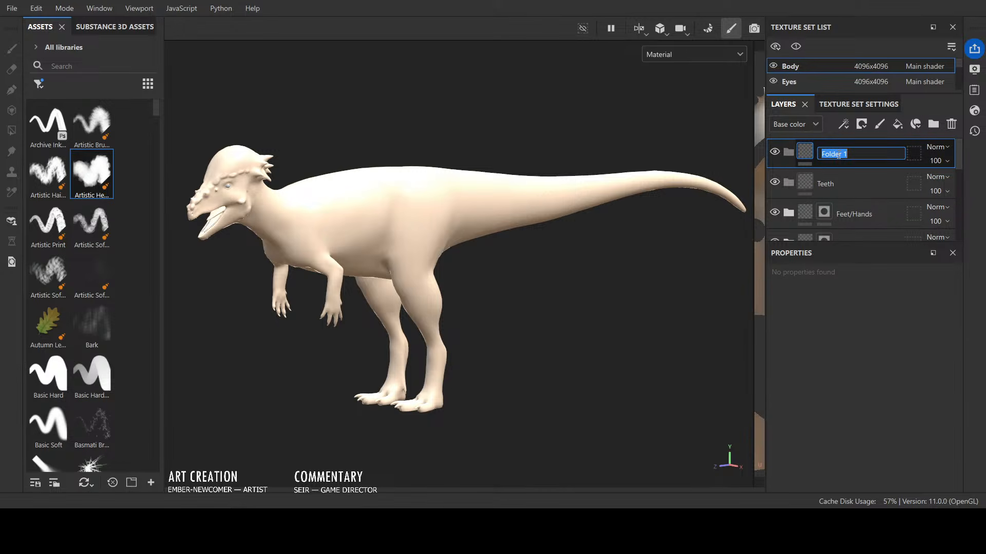
pyautogui.write('Keratin')
pyautogui.press('Return')
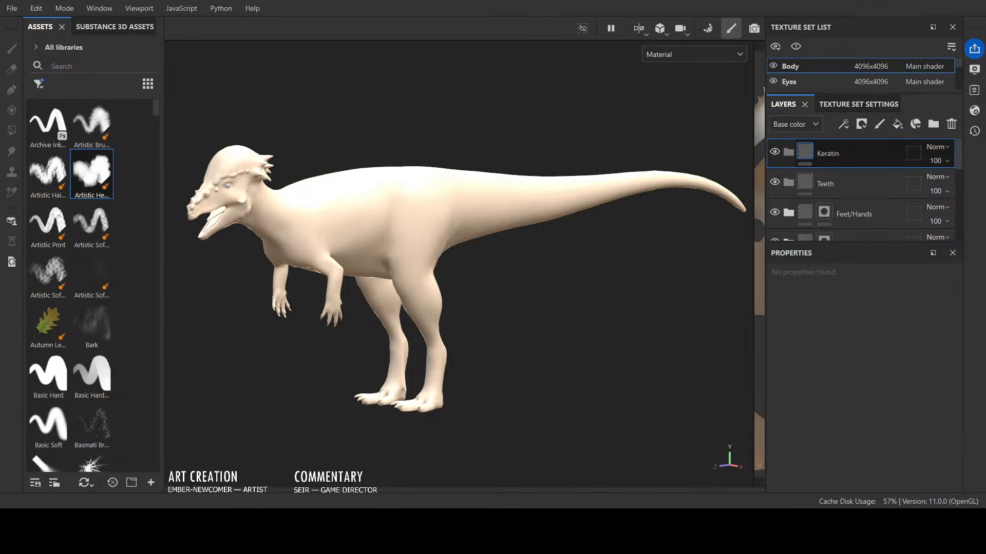
# Step: Create a folder named Mouth above the Keratin folder
pyautogui.click(933, 125)
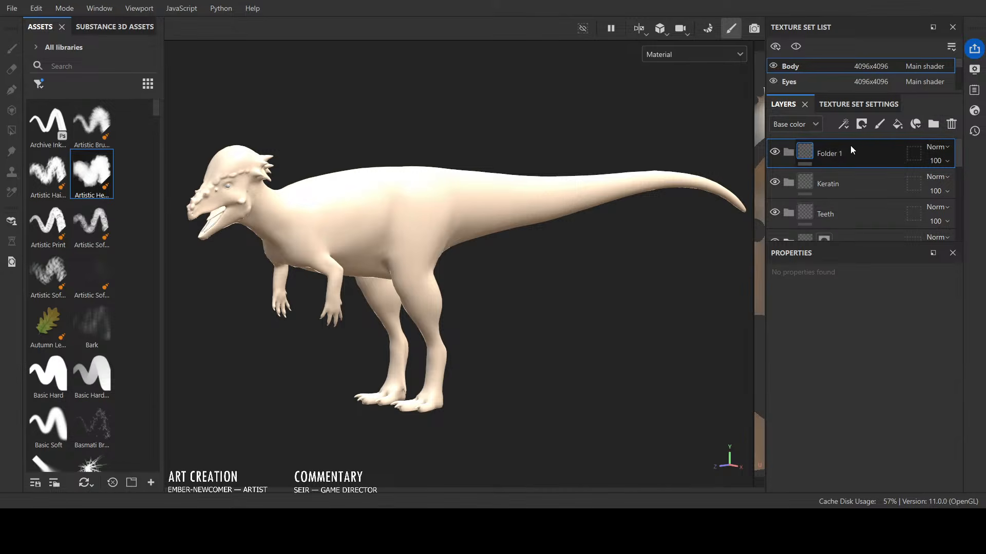
pyautogui.doubleClick(835, 153)
pyautogui.write('Mouth')
pyautogui.press('Return')
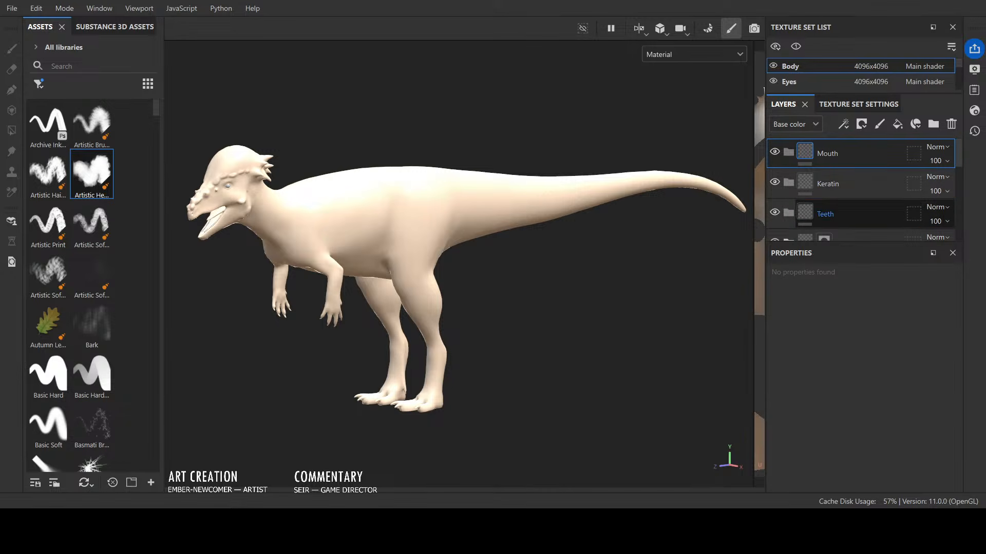
# Step: Add a fill layer inside the Teeth folder, then give the folder a black mask and collapse it
pyautogui.click(872, 215)
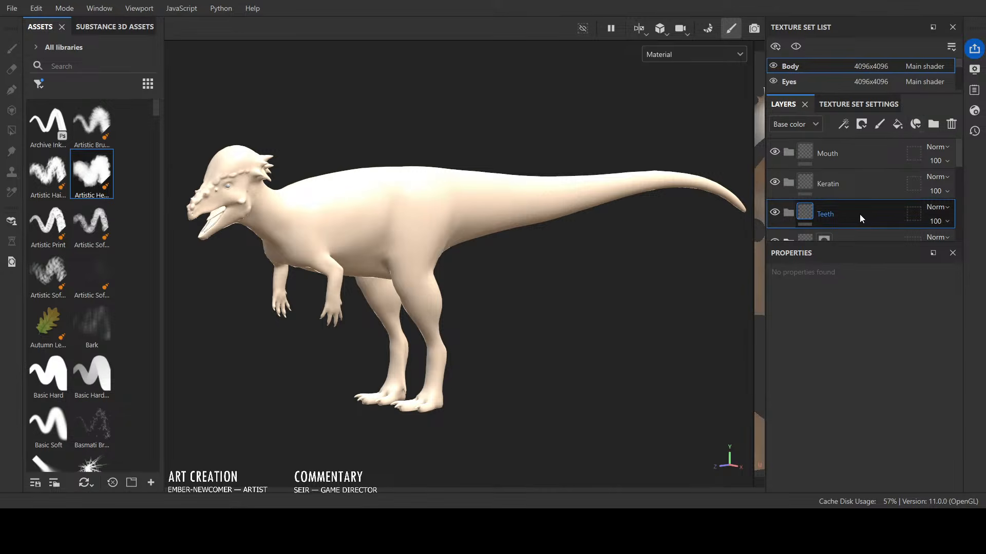
pyautogui.click(894, 126)
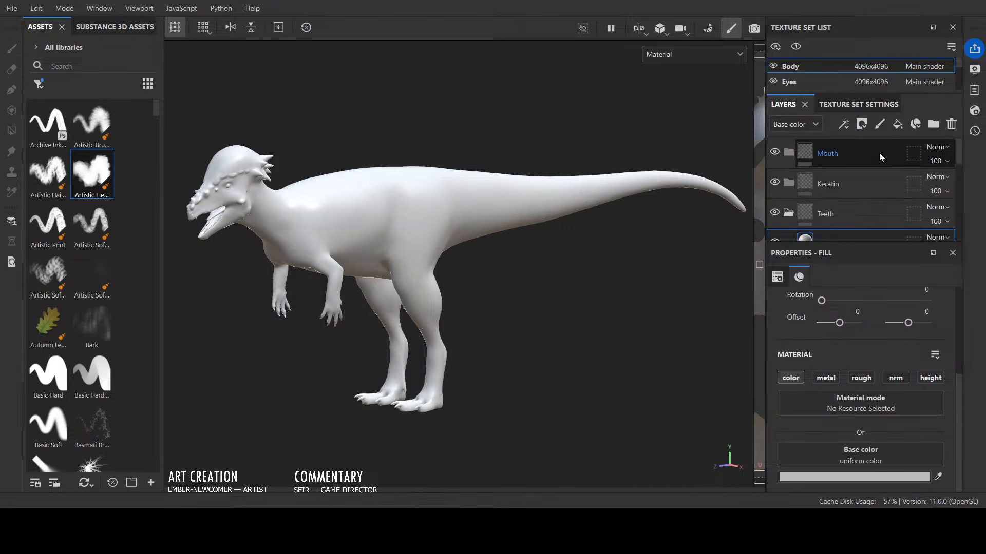
pyautogui.click(831, 219)
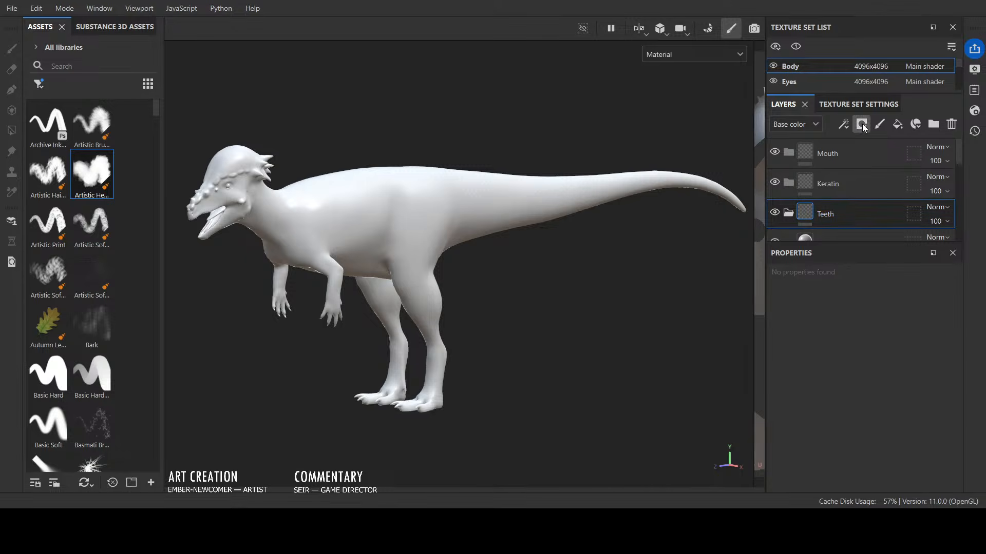
pyautogui.click(898, 155)
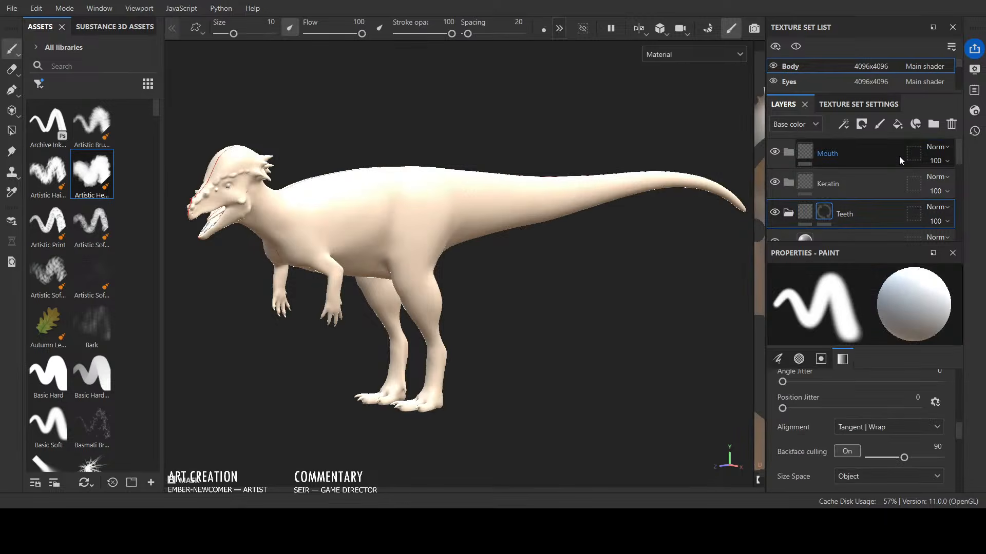
pyautogui.click(793, 211)
# Step: Add a fill layer inside the Keratin folder and give the folder a black mask
pyautogui.click(839, 185)
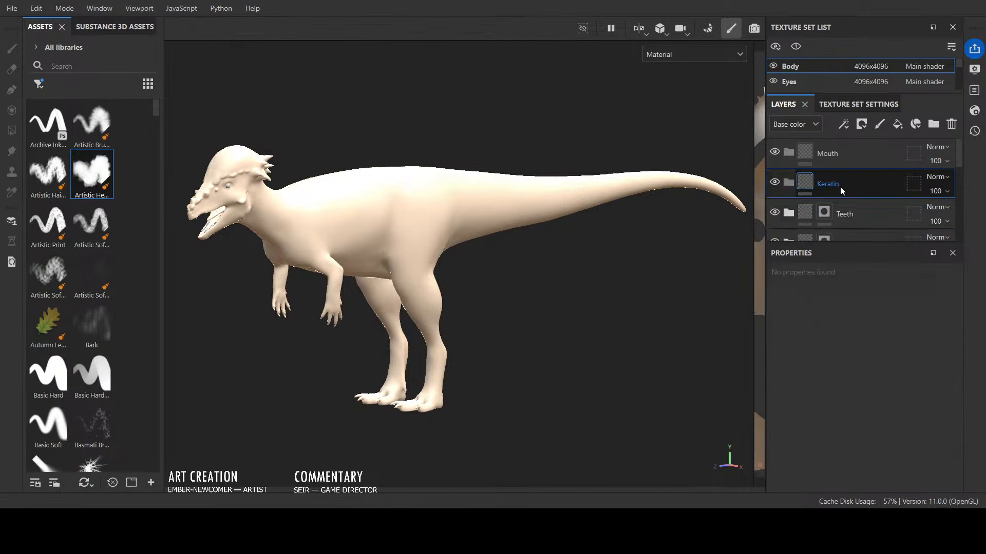
pyautogui.click(899, 126)
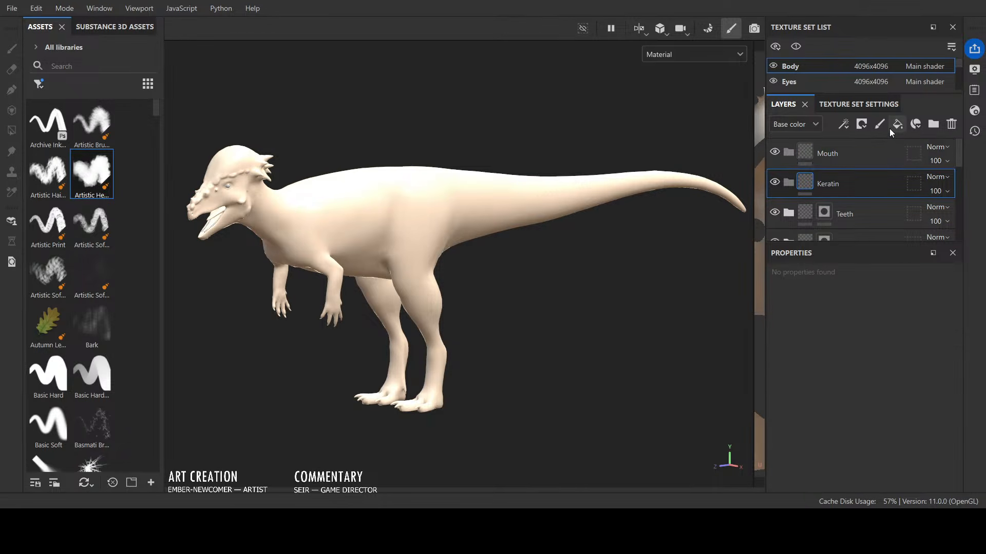
pyautogui.click(848, 184)
pyautogui.click(862, 125)
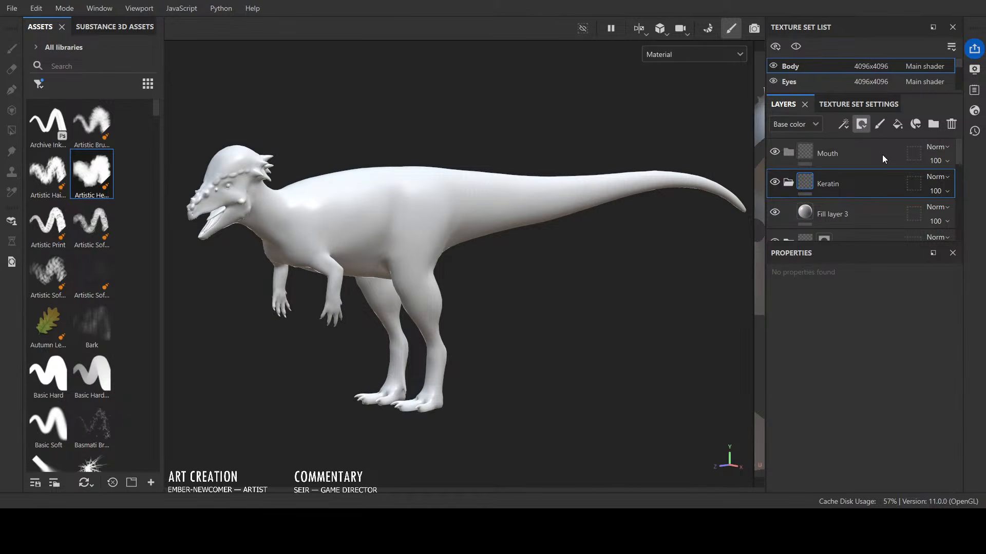
pyautogui.click(882, 155)
# Step: Add a fill layer inside the Mouth folder and give the folder a black mask
pyautogui.click(838, 153)
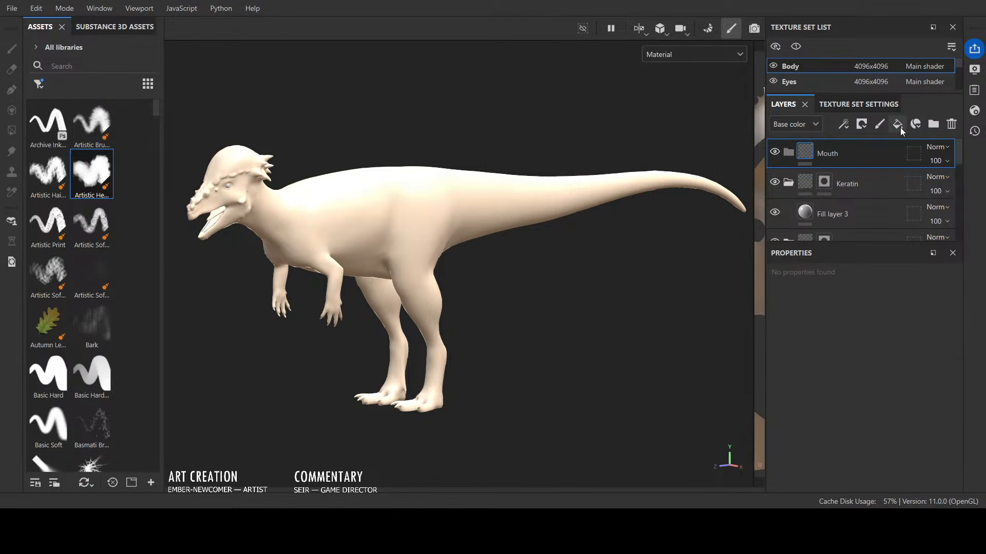
pyautogui.click(898, 126)
pyautogui.click(841, 155)
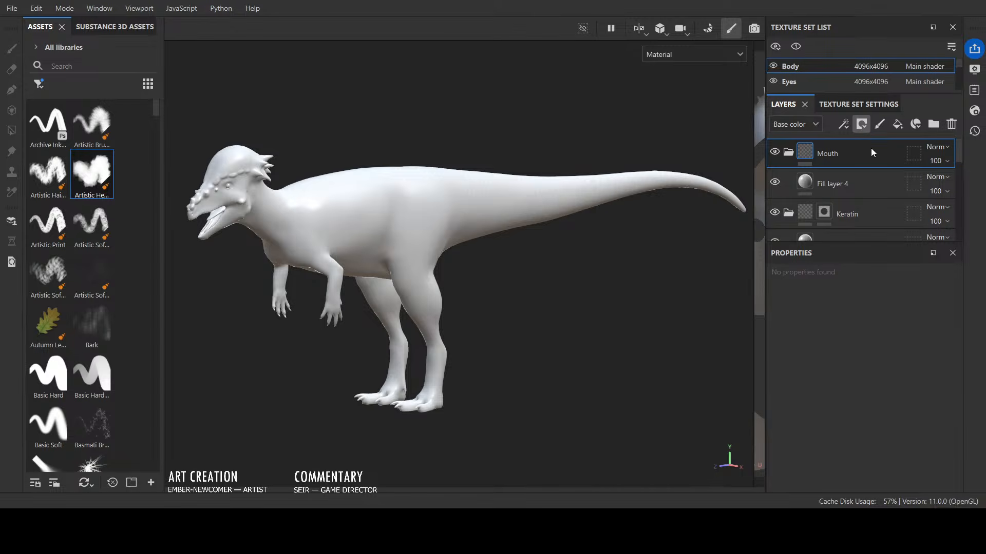
# Step: Rename the fill layer inside the Mouth folder as Mouth
pyautogui.click(832, 183)
pyautogui.doubleClick(837, 183)
pyautogui.write('M')
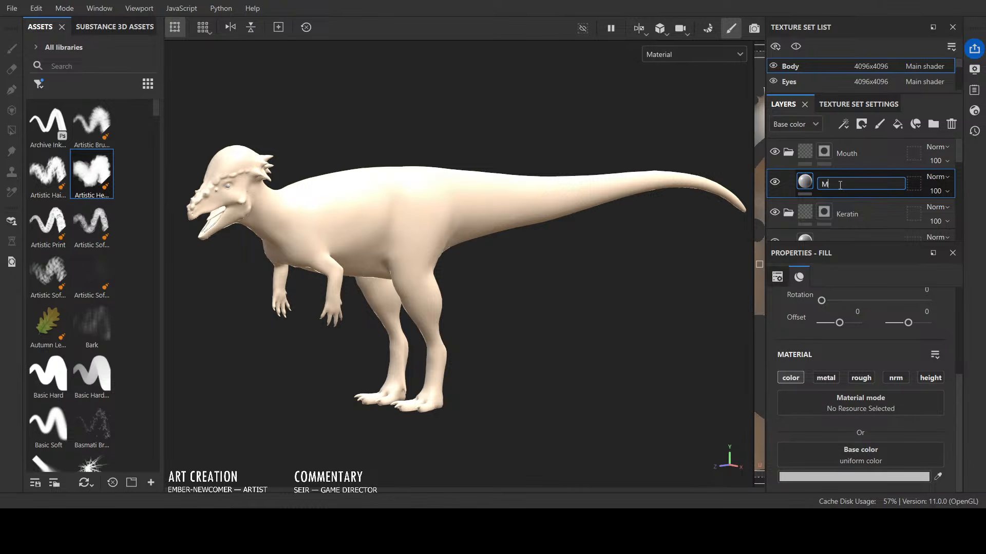
pyautogui.write('outh')
pyautogui.press('Return')
# Step: Rename the fill layer inside the Keratin folder as Keratin
pyautogui.scroll(-1, 839, 185)
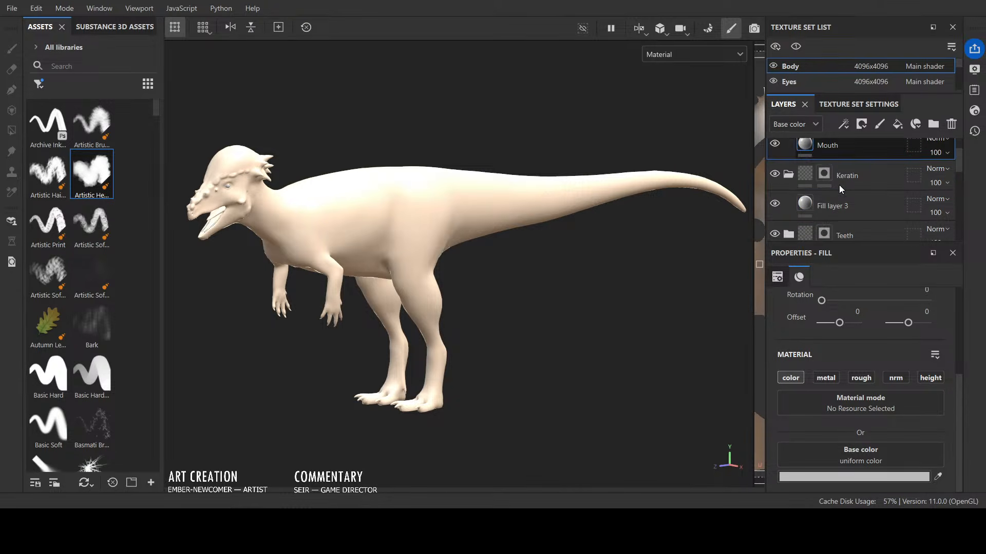
pyautogui.doubleClick(836, 205)
pyautogui.write('Keratin')
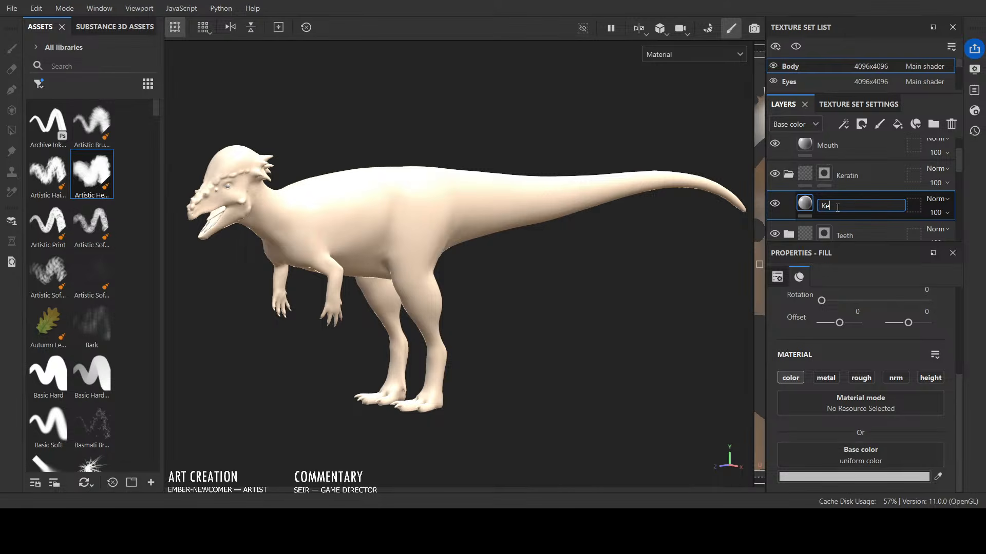
pyautogui.press('Return')
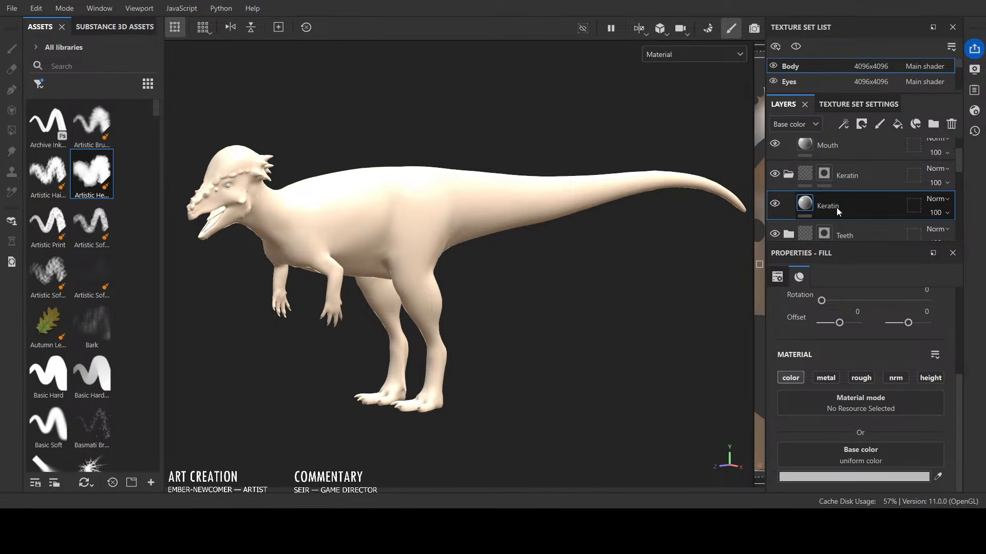
# Step: Expand the Teeth folder and rename its fill layer as Teeth
pyautogui.scroll(-3, 836, 208)
pyautogui.click(787, 157)
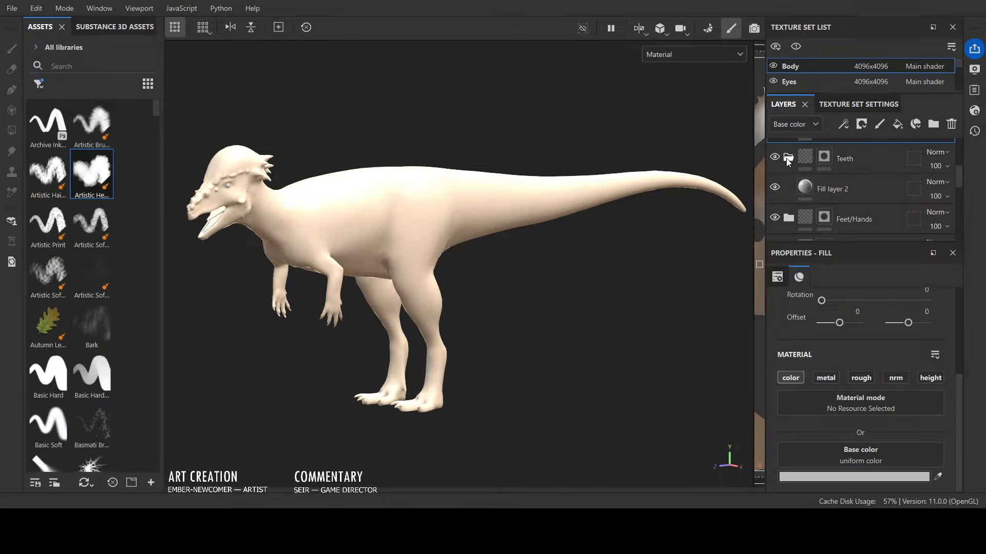
pyautogui.doubleClick(833, 189)
pyautogui.write('Teeth')
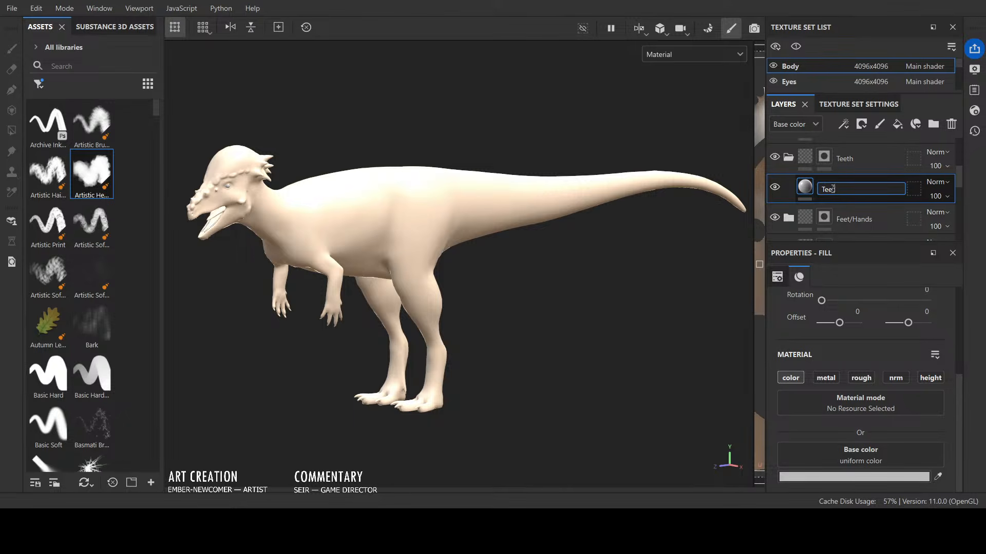
pyautogui.press('Return')
# Step: Collapse the Teeth, Keratin and Mouth folders in the layer stack
pyautogui.scroll(-1, 831, 189)
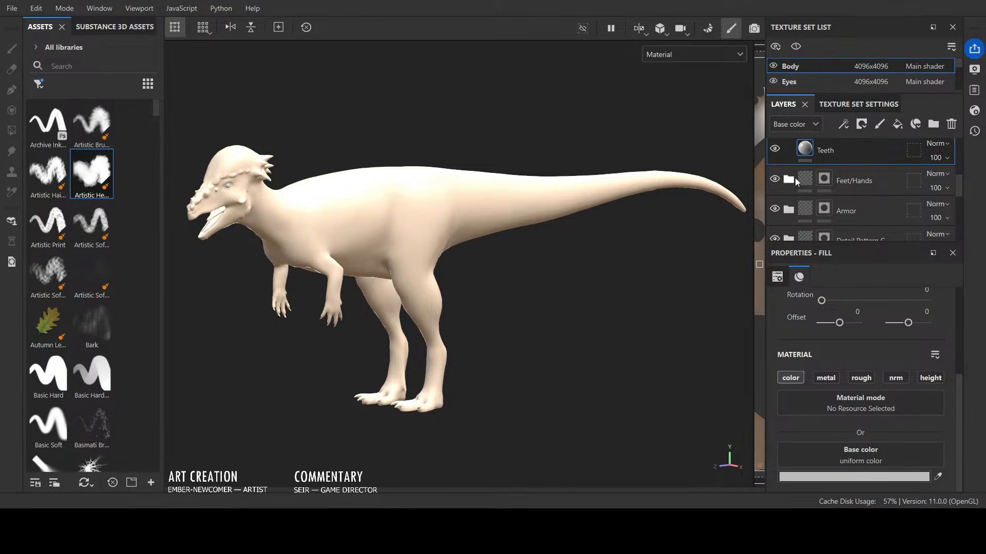
pyautogui.click(825, 185)
pyautogui.scroll(2, 826, 186)
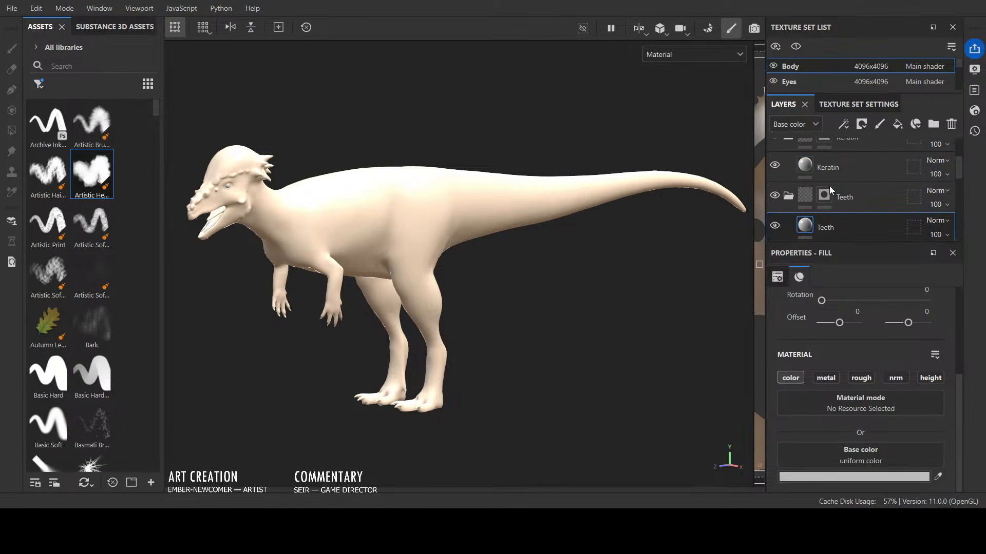
pyautogui.click(790, 193)
pyautogui.scroll(1, 798, 193)
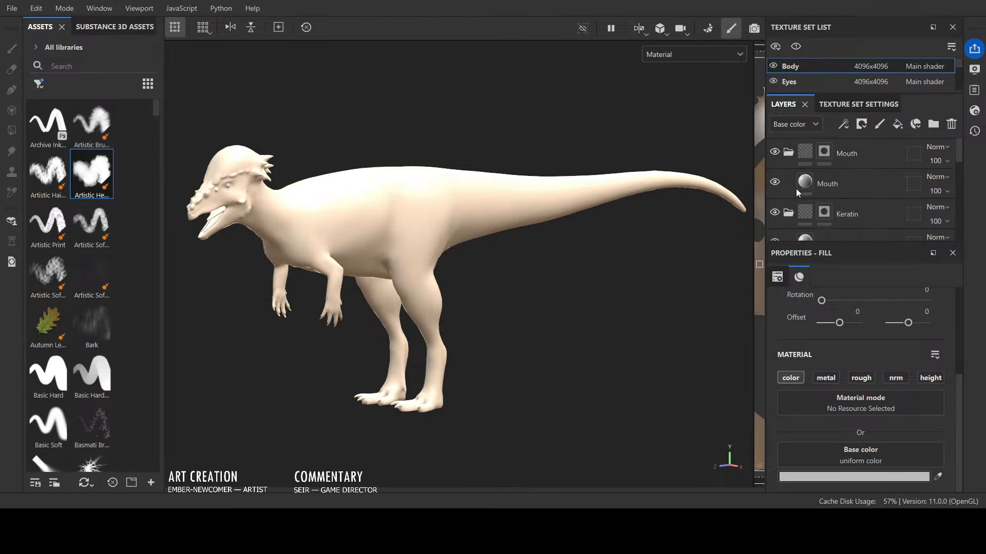
pyautogui.click(788, 174)
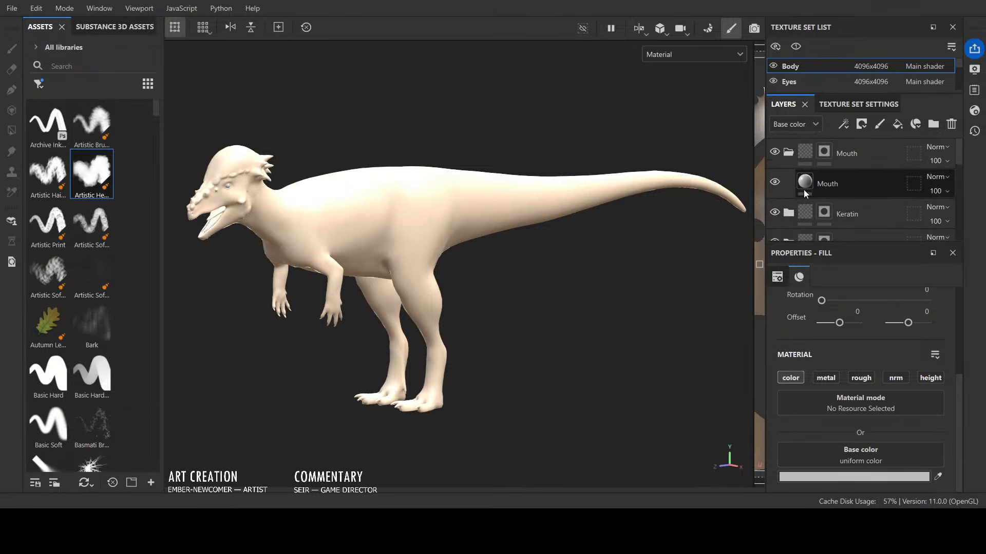
pyautogui.click(789, 153)
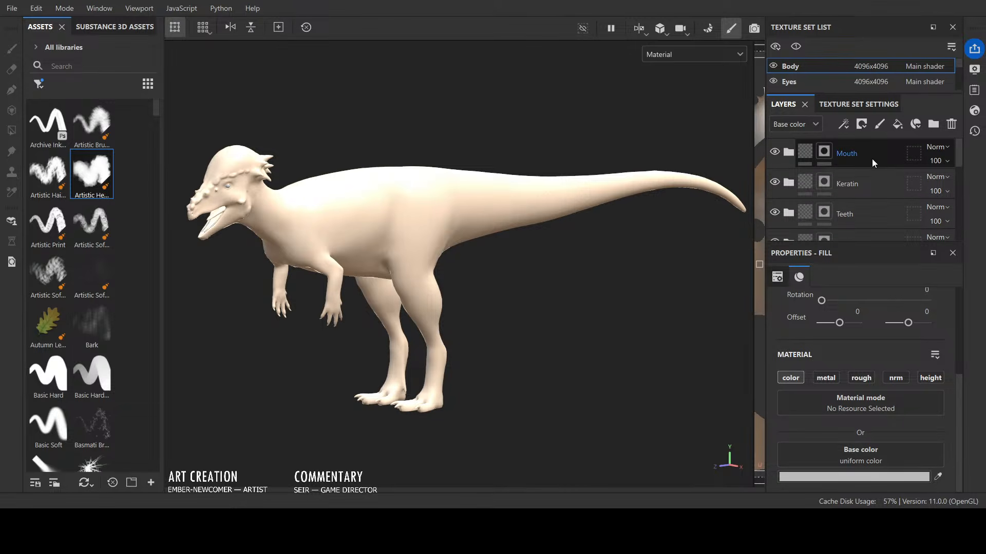
# Step: Move the Mouth folder down the layer stack so it sits directly above the Underbelly folder
pyautogui.moveTo(878, 160)
pyautogui.mouseDown()
pyautogui.moveTo(871, 236)
pyautogui.moveTo(865, 195)
pyautogui.mouseUp()
pyautogui.scroll(-1, 883, 178)
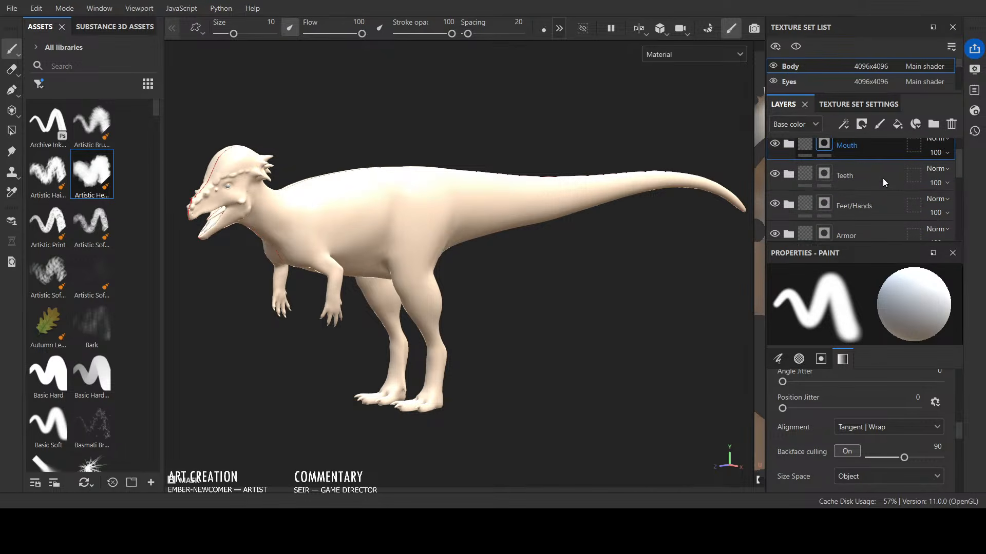
pyautogui.moveTo(870, 147); pyautogui.dragTo(879, 214)
pyautogui.scroll(-3, 879, 214)
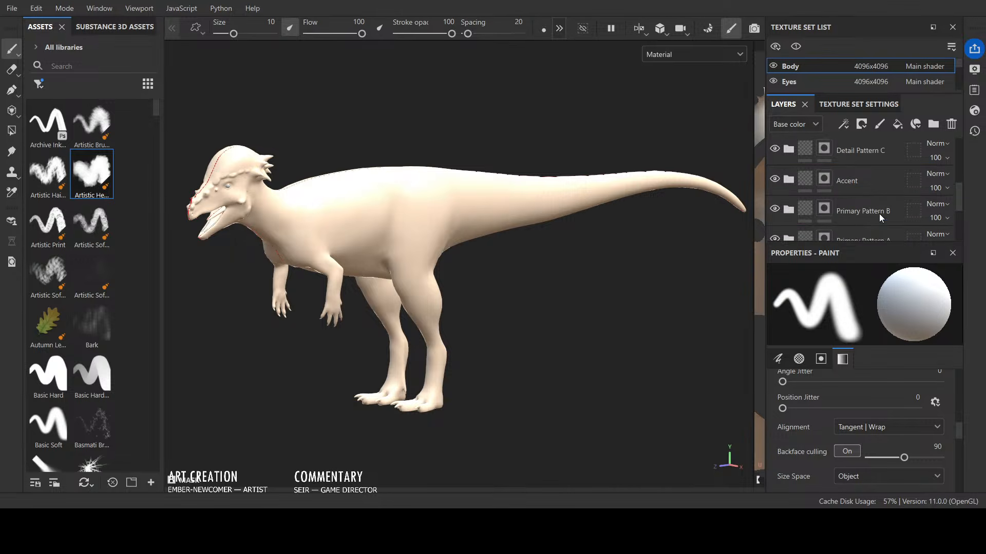
pyautogui.scroll(3, 879, 214)
pyautogui.moveTo(861, 169); pyautogui.dragTo(867, 205)
pyautogui.scroll(-3, 873, 194)
pyautogui.scroll(3, 872, 194)
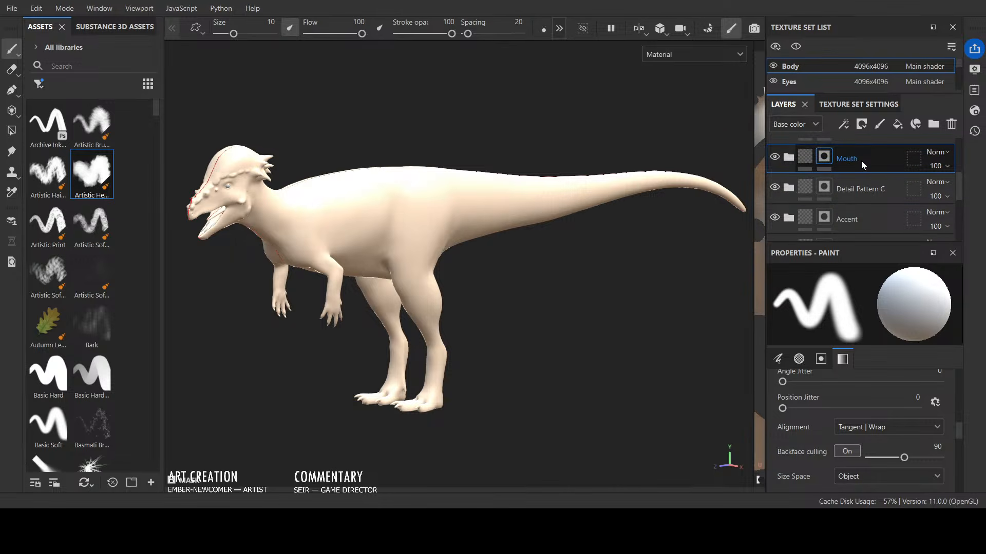
pyautogui.moveTo(860, 161)
pyautogui.mouseDown()
pyautogui.moveTo(866, 233)
pyautogui.moveTo(858, 141)
pyautogui.mouseUp()
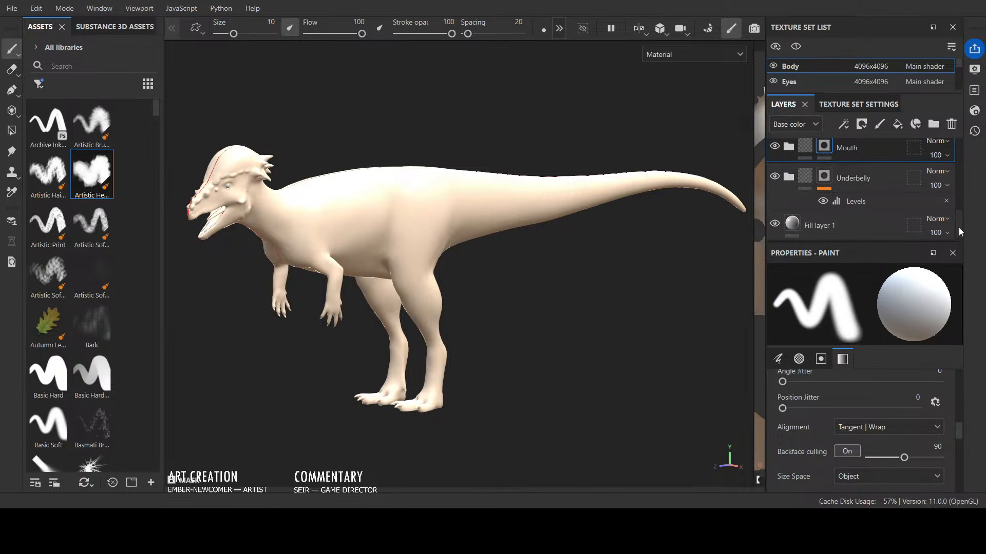
pyautogui.moveTo(959, 231); pyautogui.dragTo(959, 148)
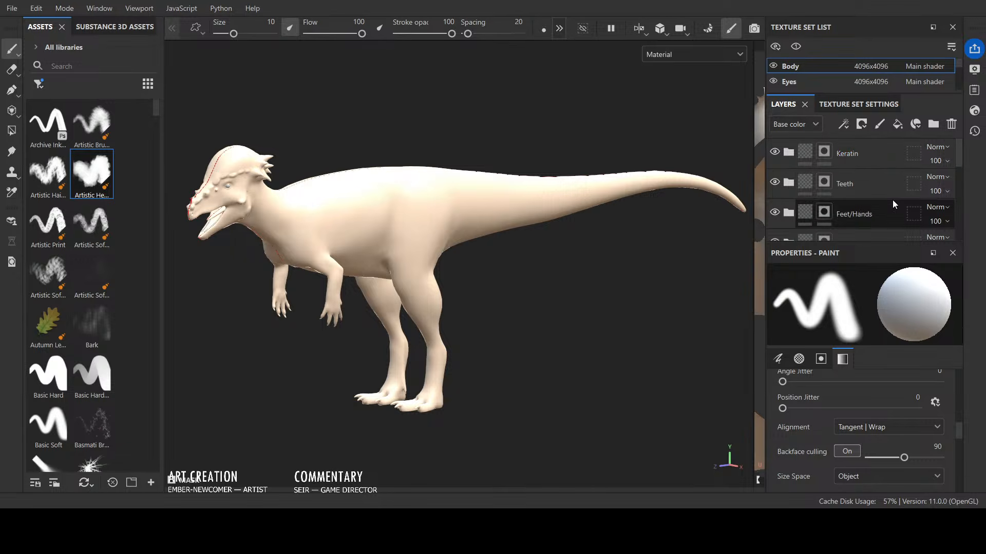
# Step: Move the Teeth and Feet/Hands folders together down the layer stack so they sit directly above the Mouth folder
pyautogui.scroll(-1, 871, 185)
pyautogui.scroll(1, 873, 218)
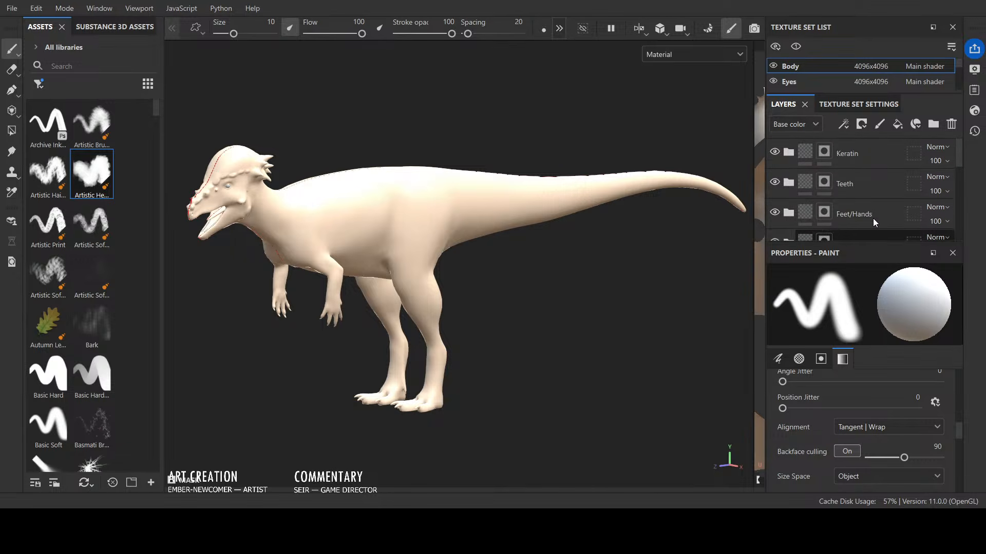
pyautogui.click(873, 217)
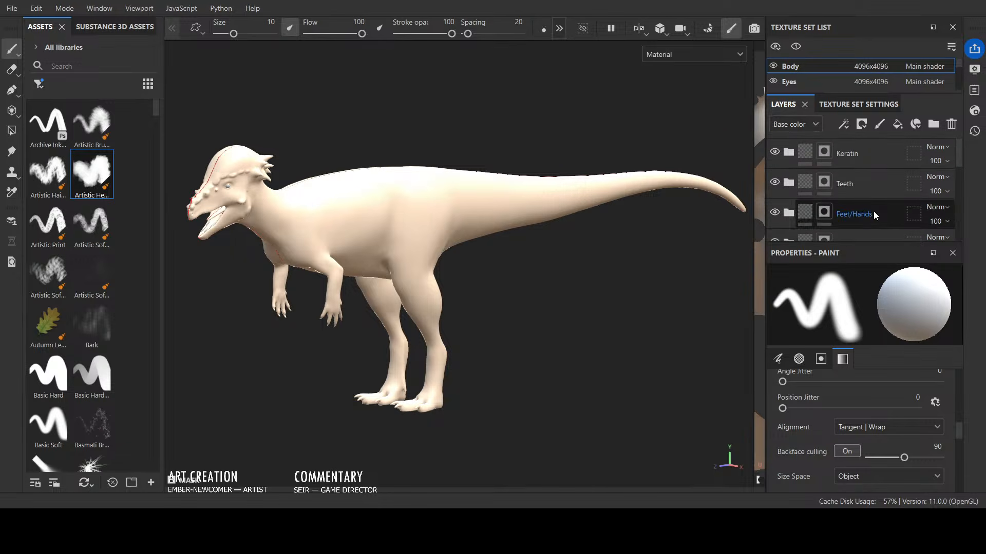
pyautogui.keyDown('ctrl'); pyautogui.click(880, 180); pyautogui.keyUp('ctrl')
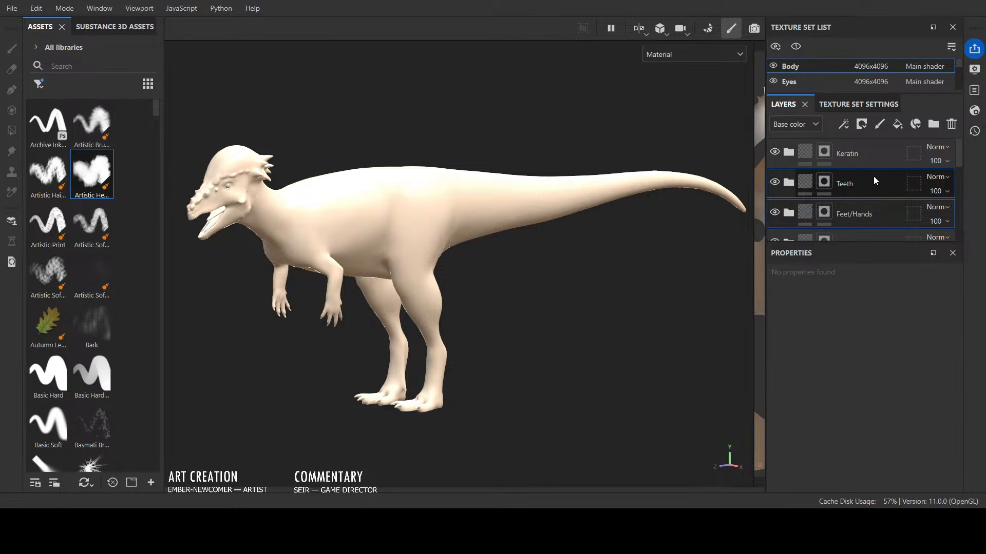
pyautogui.moveTo(874, 178); pyautogui.dragTo(852, 159)
pyautogui.scroll(1, 898, 216)
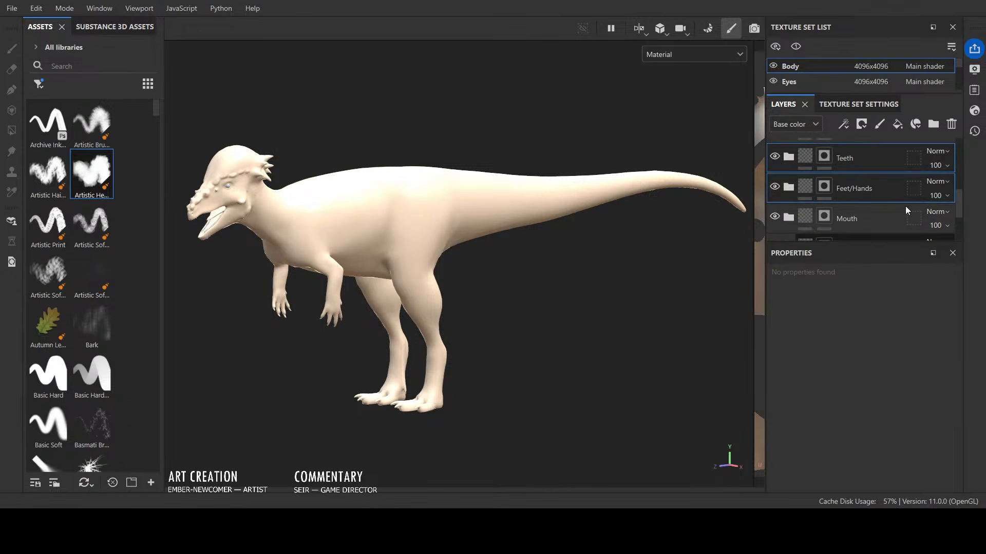
# Step: Move the Feet/Hands folder above the Teeth folder, directly below Primary Pattern A
pyautogui.click(873, 189)
pyautogui.scroll(-1, 890, 190)
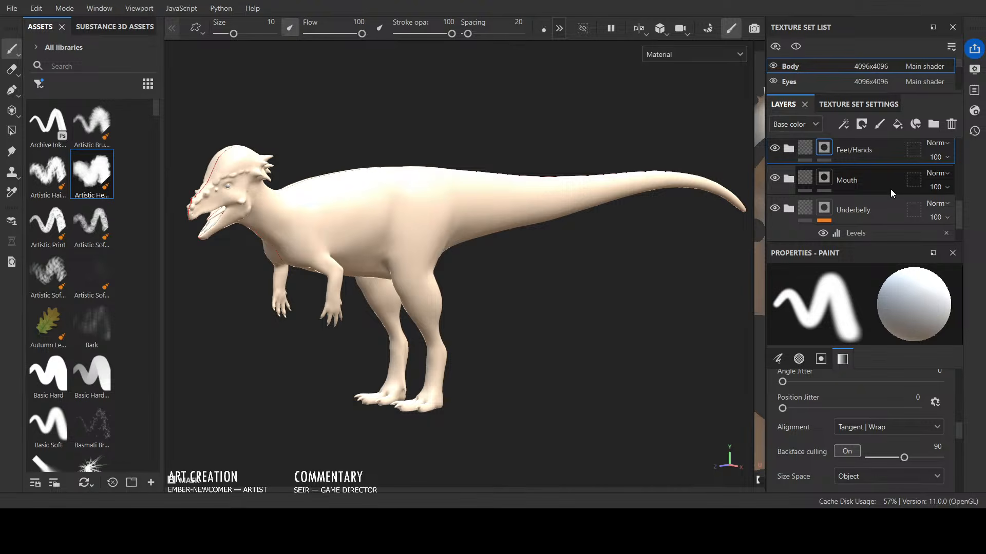
pyautogui.scroll(2, 888, 188)
pyautogui.moveTo(884, 225); pyautogui.dragTo(879, 180)
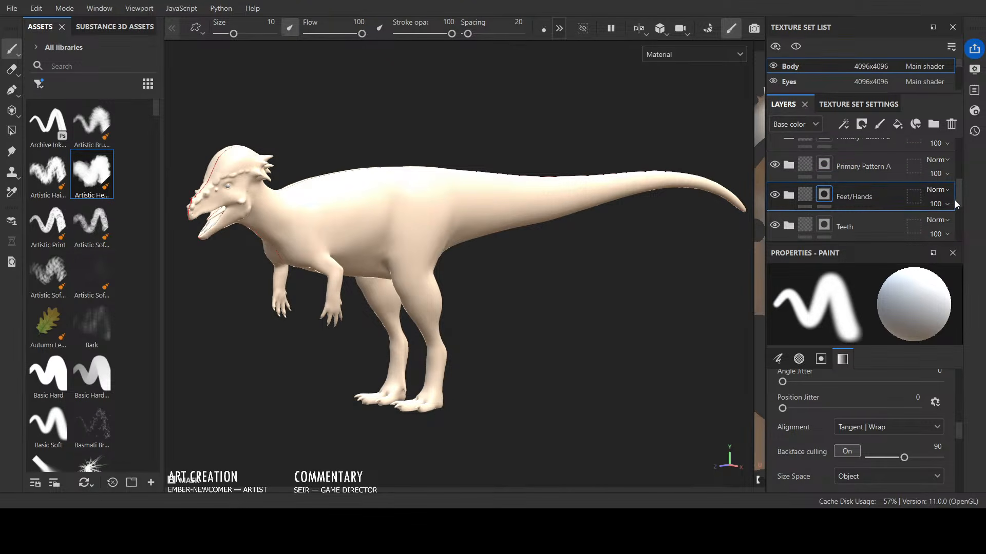
# Step: Delete the Feet/Hands folder and check the order of the neighbouring folders in the layer stack
pyautogui.scroll(1, 957, 199)
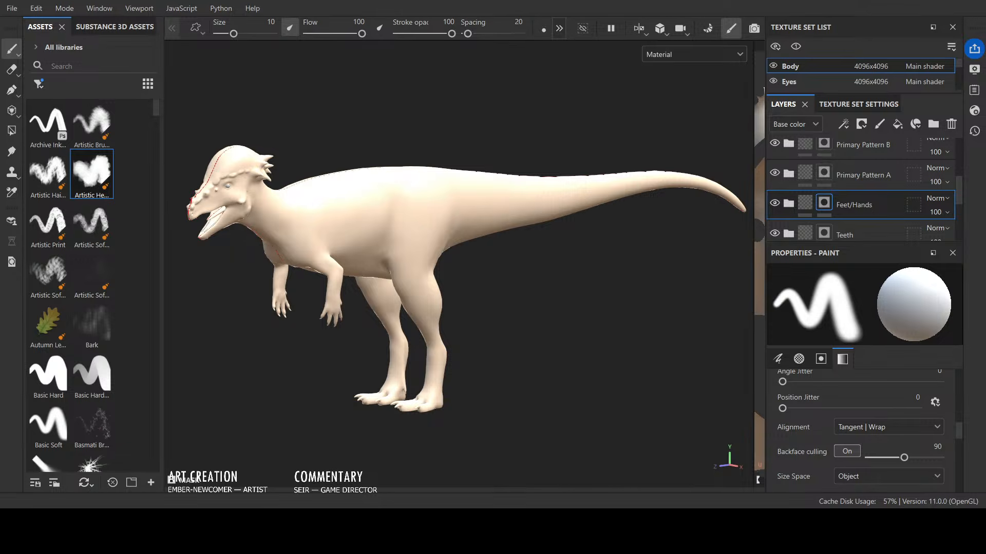
pyautogui.click(951, 123)
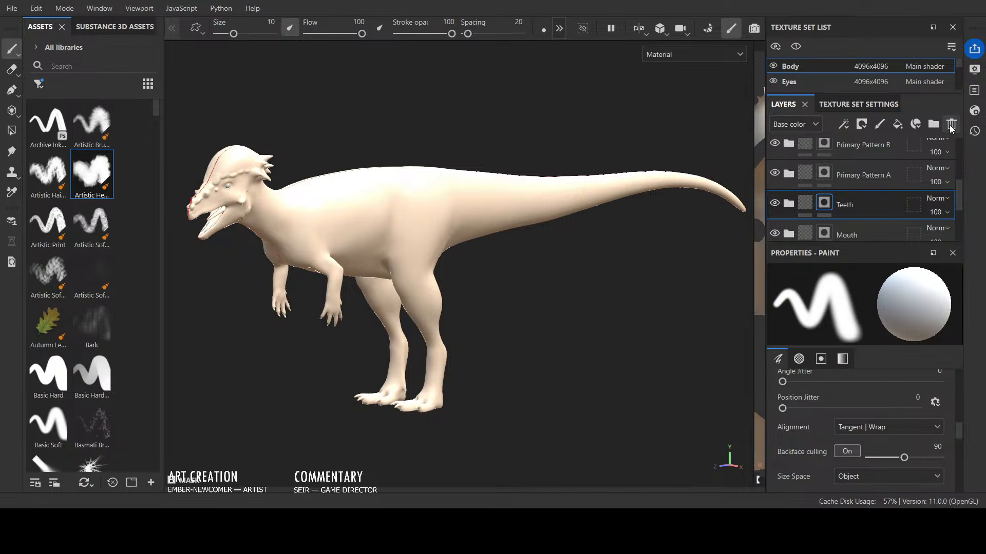
pyautogui.scroll(-3, 961, 221)
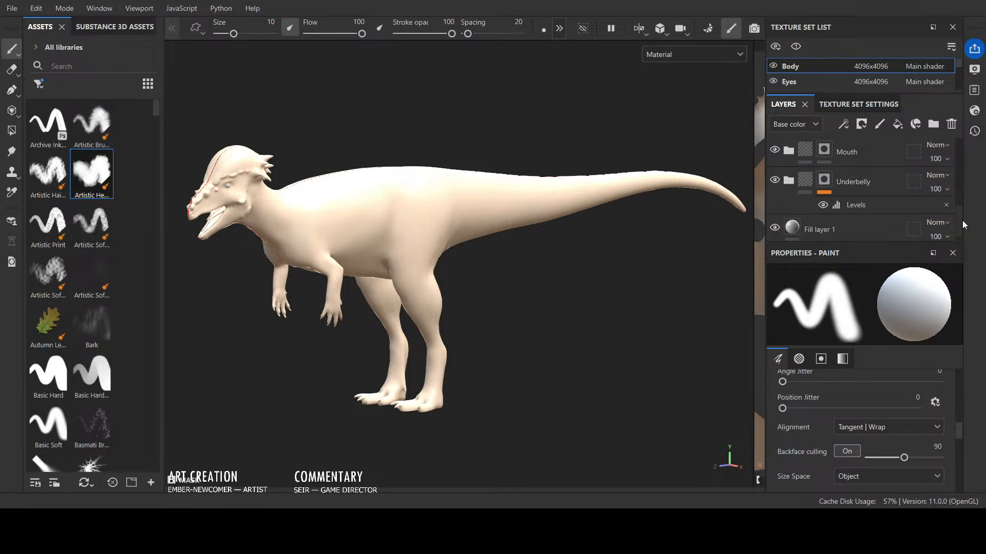
pyautogui.scroll(3, 961, 228)
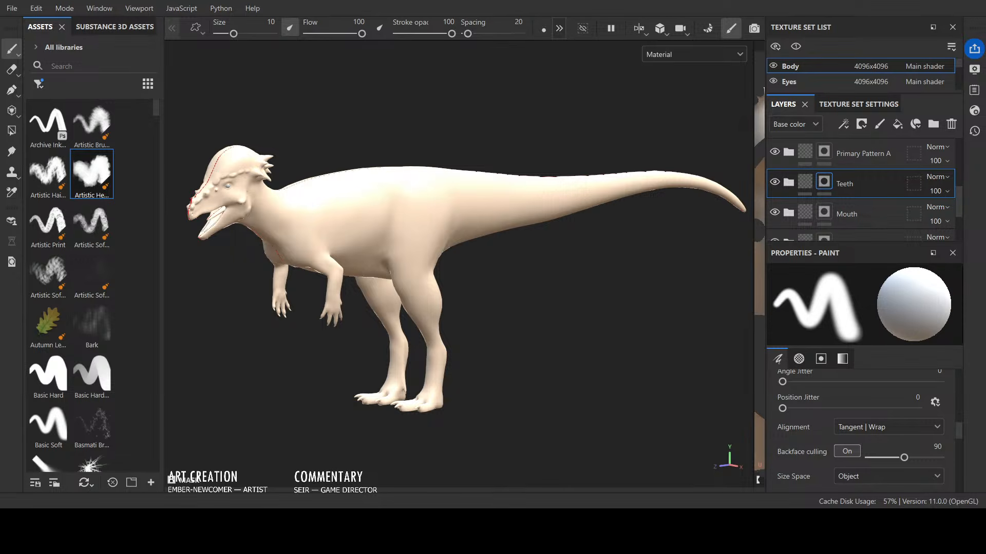
pyautogui.scroll(-3, 957, 233)
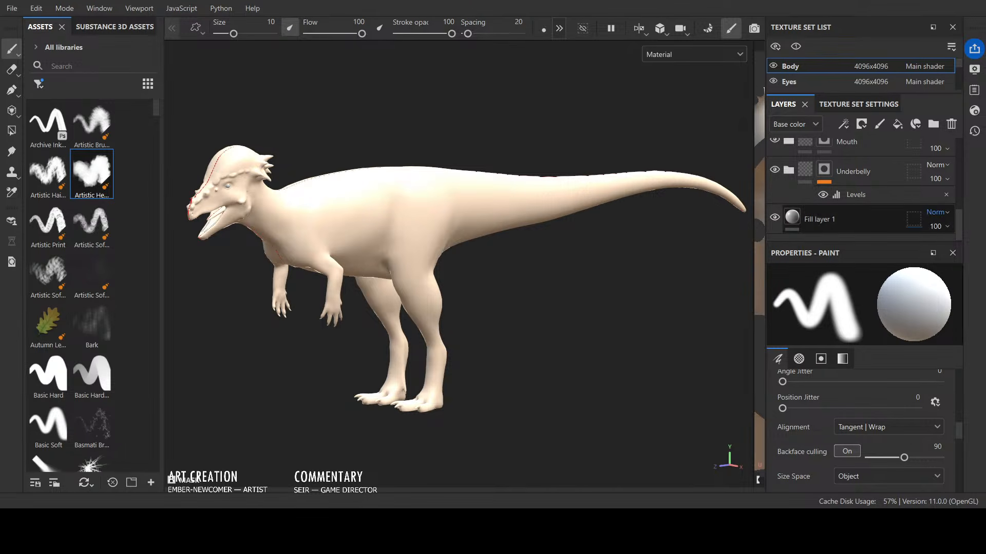
pyautogui.scroll(3, 872, 196)
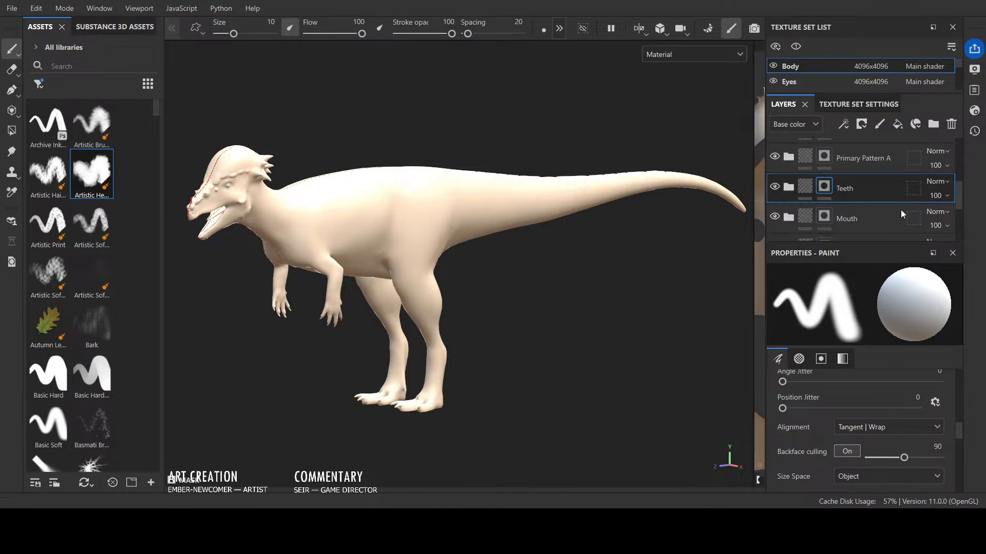
# Step: Enlarge the layer list and expand the folders from Teeth up through Primary Pattern A, Primary Pattern B and Accent
pyautogui.click(788, 190)
pyautogui.moveTo(886, 245); pyautogui.dragTo(884, 297)
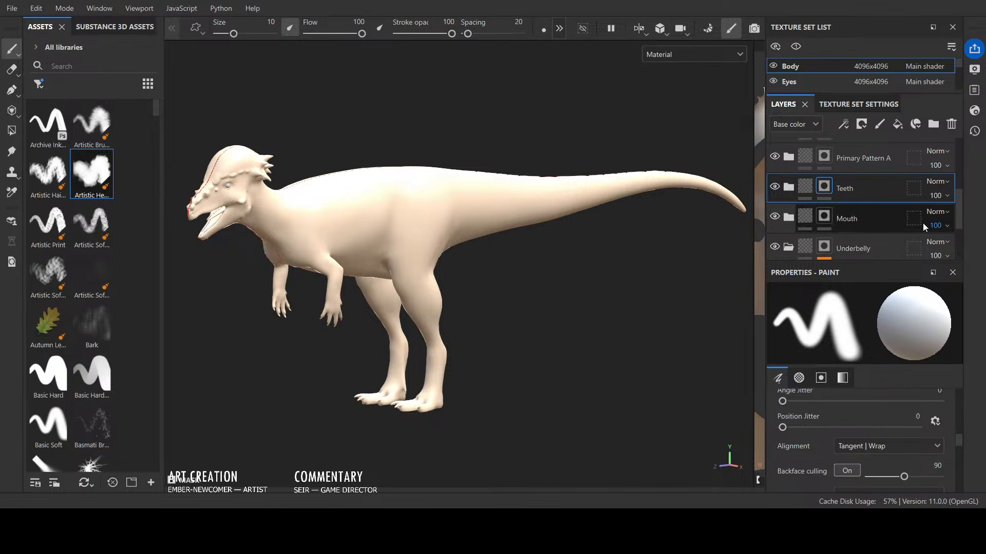
pyautogui.moveTo(956, 217); pyautogui.dragTo(956, 189)
pyautogui.click(790, 187)
pyautogui.click(789, 157)
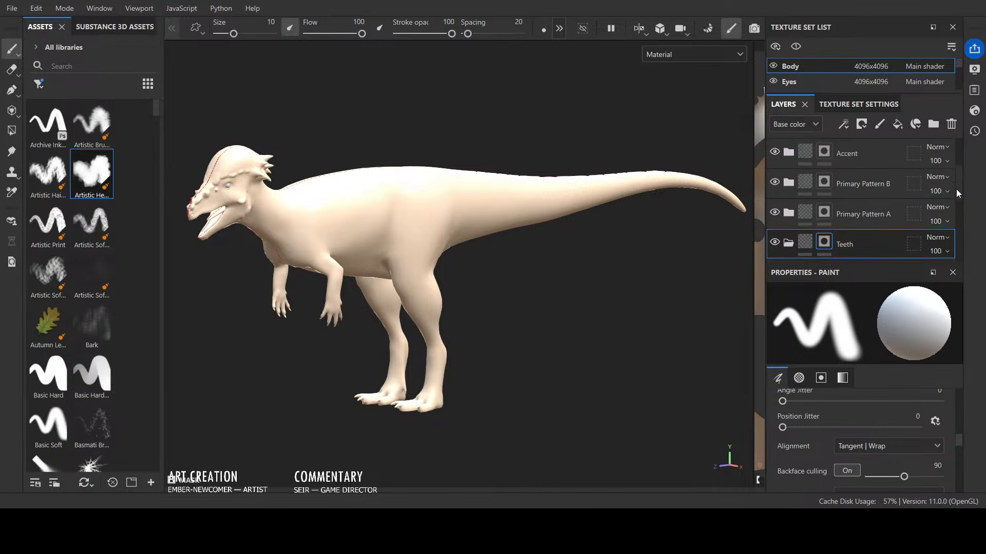
pyautogui.click(788, 217)
pyautogui.click(789, 157)
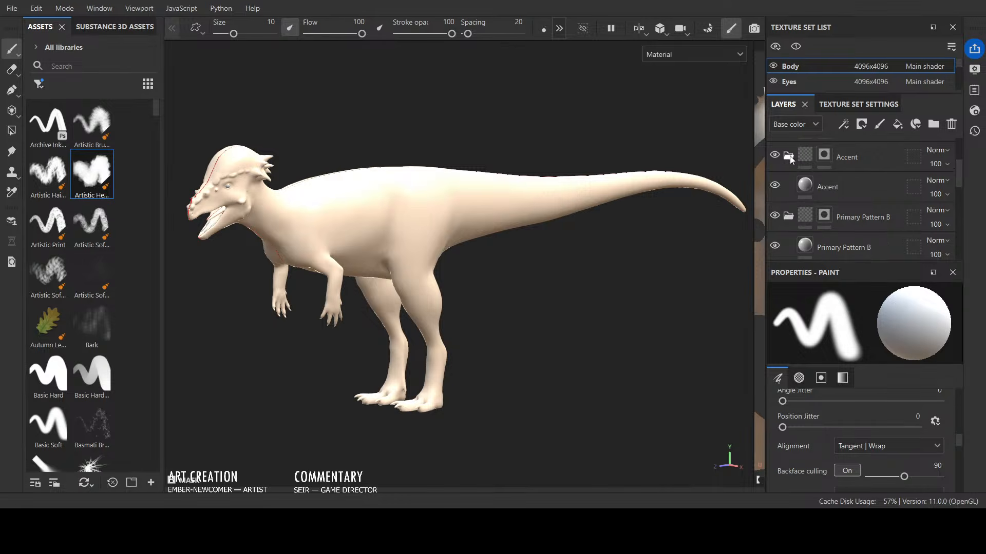
# Step: Expand the Detail Pattern C, Armor and Keratin folders higher in the layer stack
pyautogui.scroll(3, 808, 180)
pyautogui.click(788, 203)
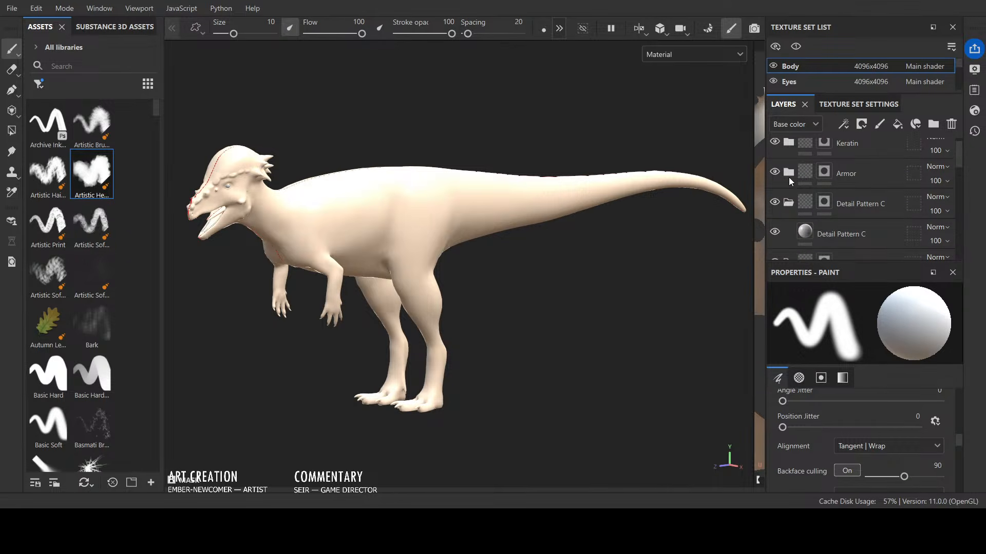
pyautogui.click(789, 173)
pyautogui.click(789, 143)
pyautogui.scroll(1, 847, 189)
pyautogui.scroll(-8, 847, 189)
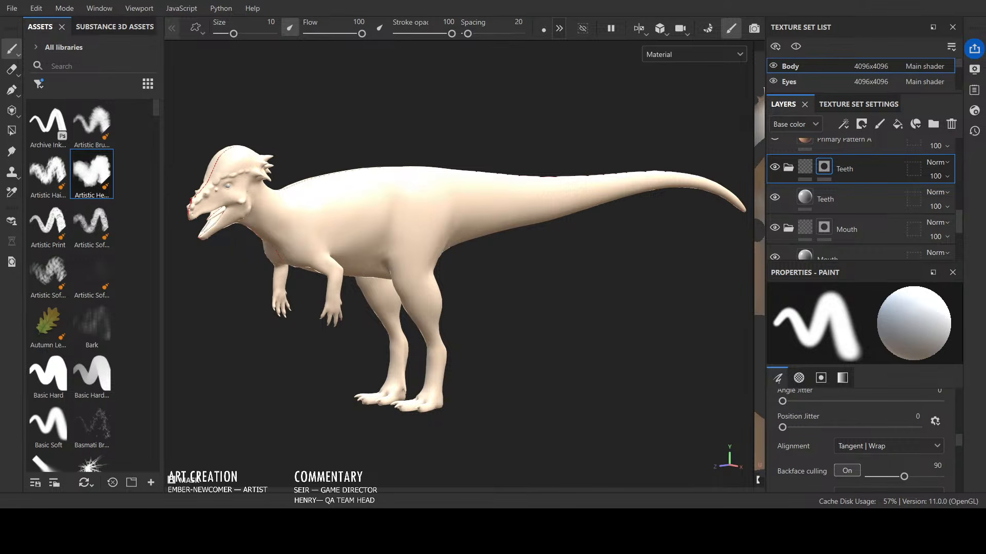
pyautogui.scroll(3, 864, 199)
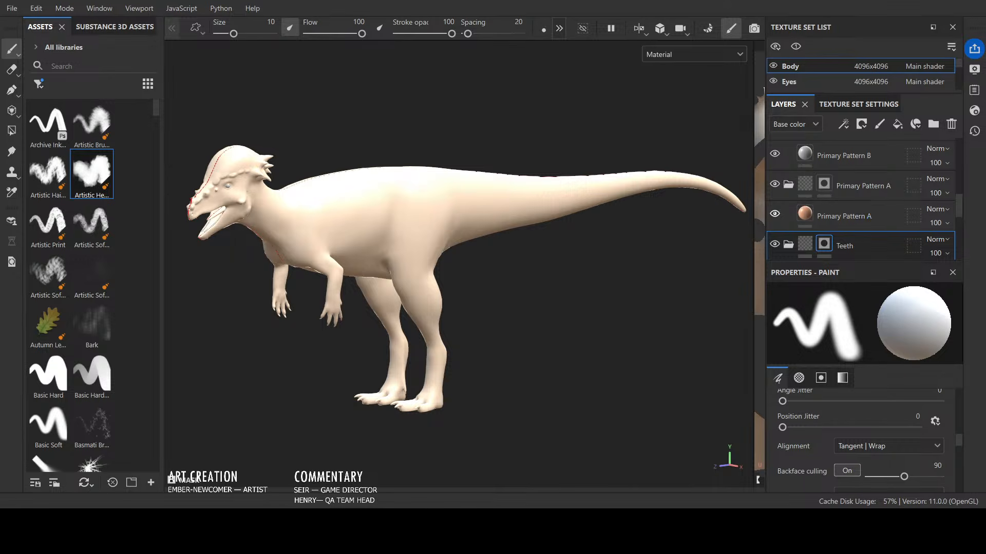
pyautogui.scroll(-2, 864, 216)
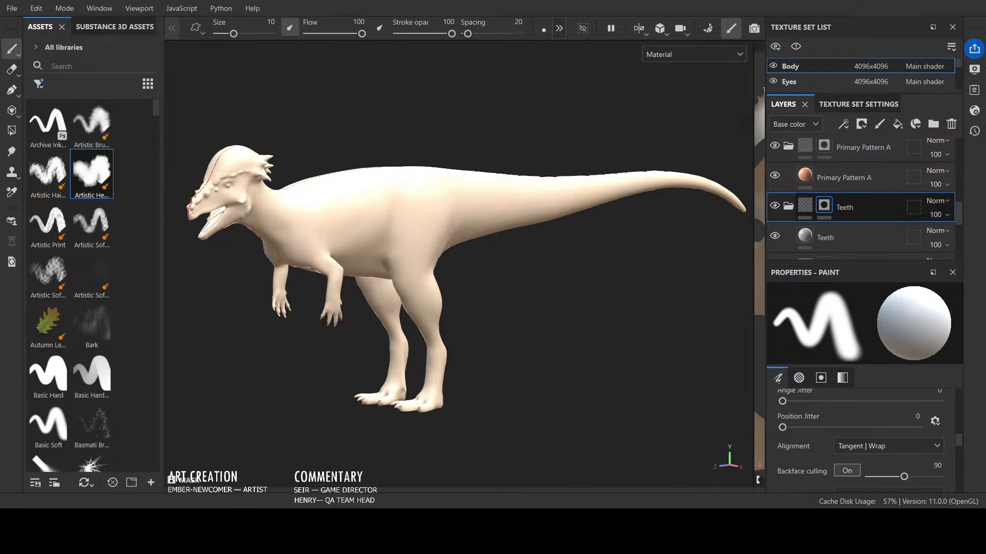
pyautogui.moveTo(872, 208)
pyautogui.mouseDown()
pyautogui.moveTo(872, 165)
pyautogui.moveTo(879, 202)
pyautogui.mouseUp()
pyautogui.scroll(-2, 878, 202)
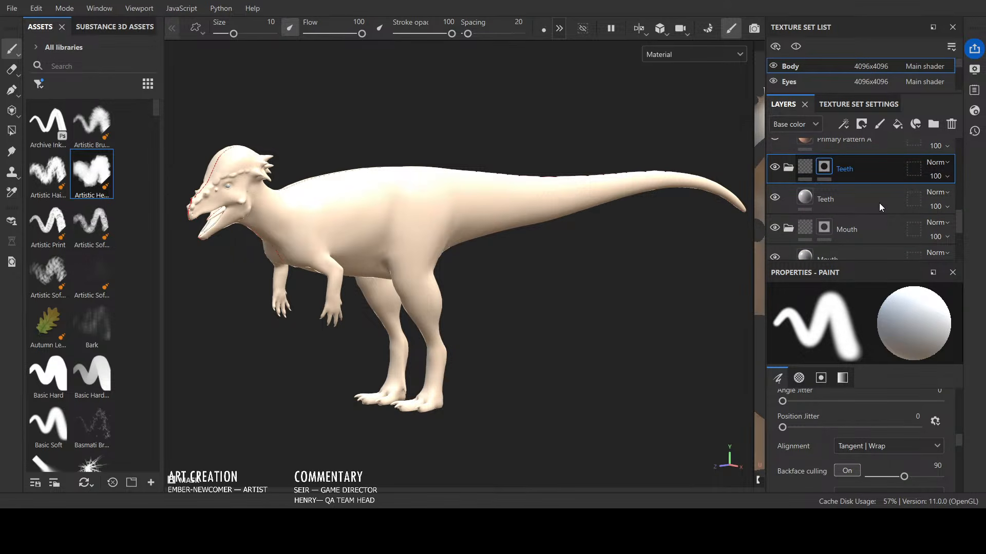
pyautogui.scroll(4, 879, 202)
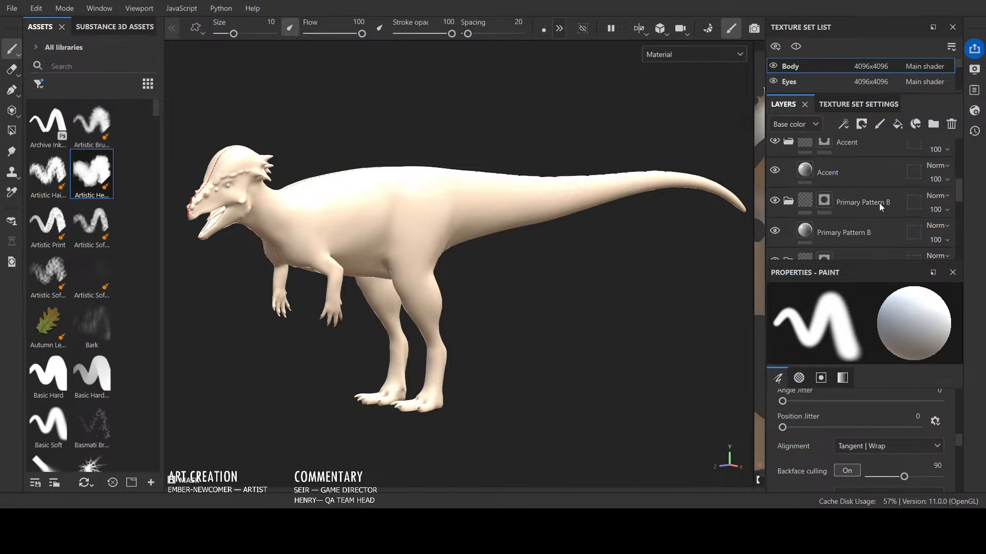
pyautogui.scroll(-3, 879, 203)
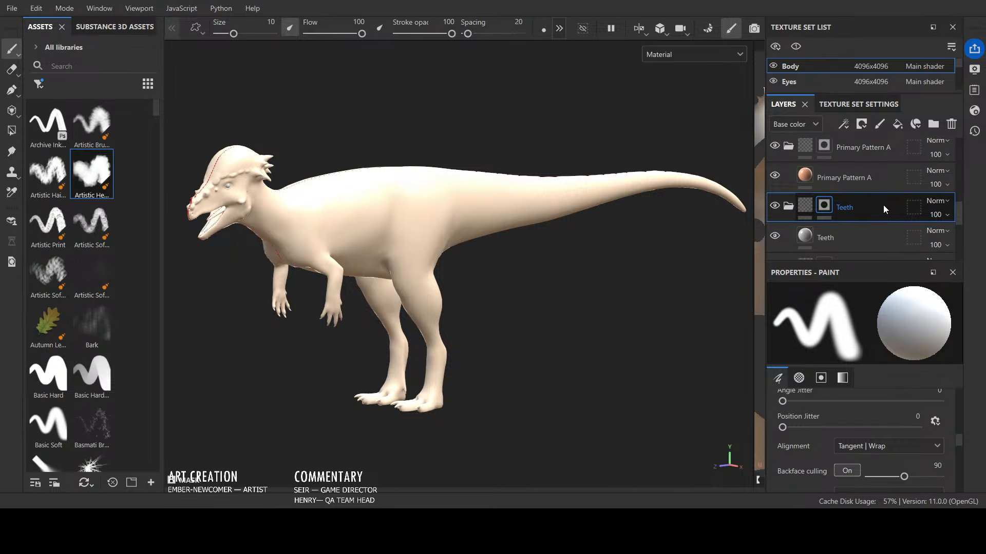
# Step: Apply the Organic Bone material to the fill layer inside the Teeth folder and bring up its parameters
pyautogui.click(807, 236)
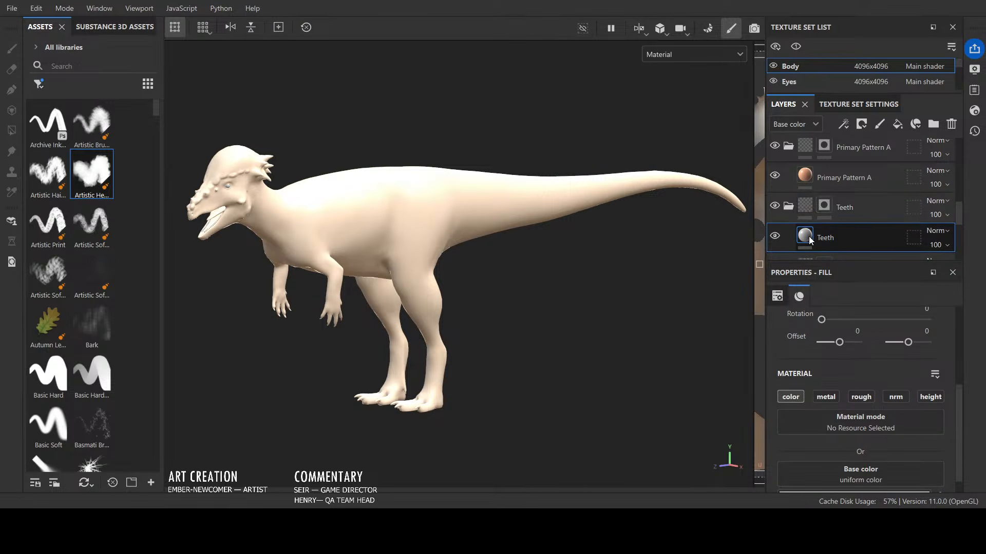
pyautogui.scroll(-1, 950, 436)
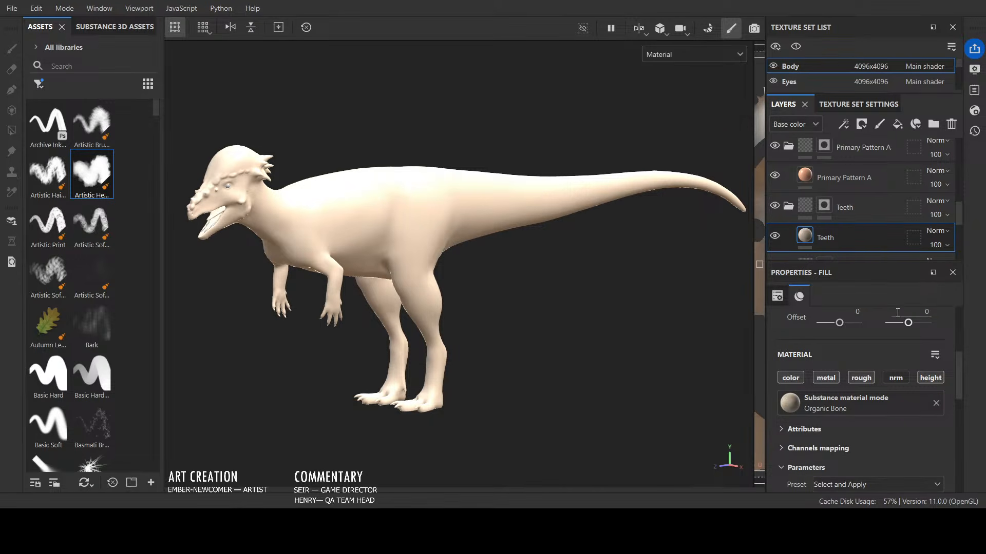
pyautogui.scroll(-3, 872, 350)
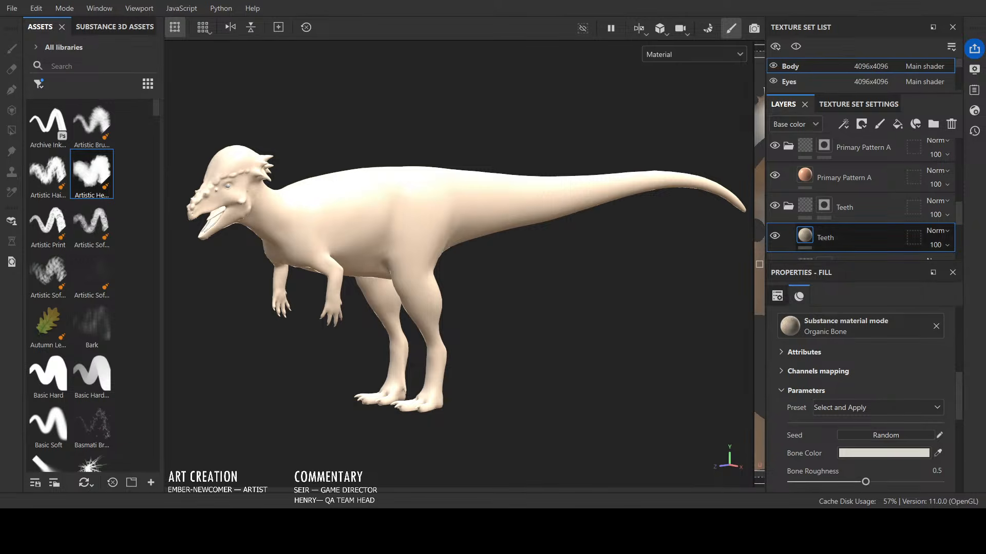
pyautogui.scroll(-1, 870, 401)
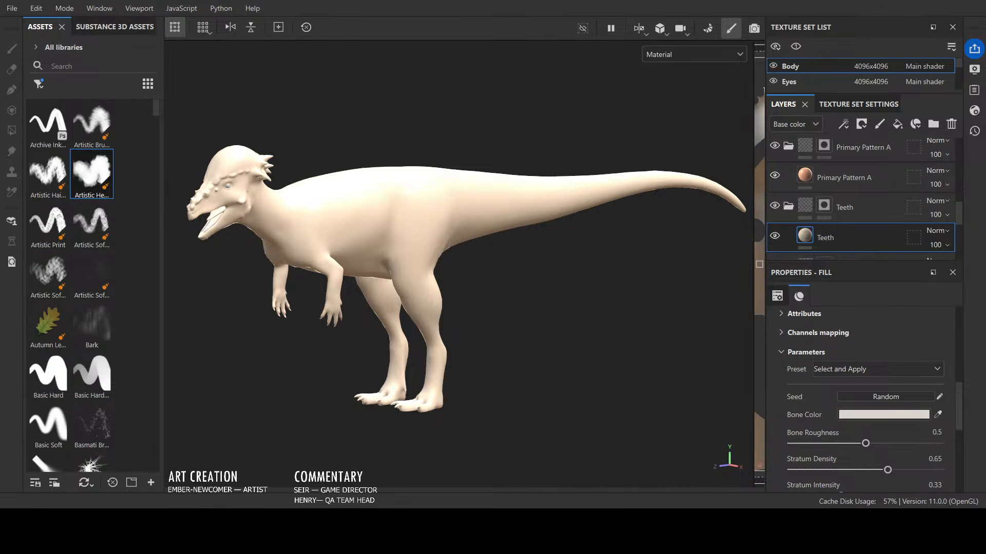
# Step: Invert the Teeth folder's mask with a Levels effect so the bone material covers the model
pyautogui.click(823, 205)
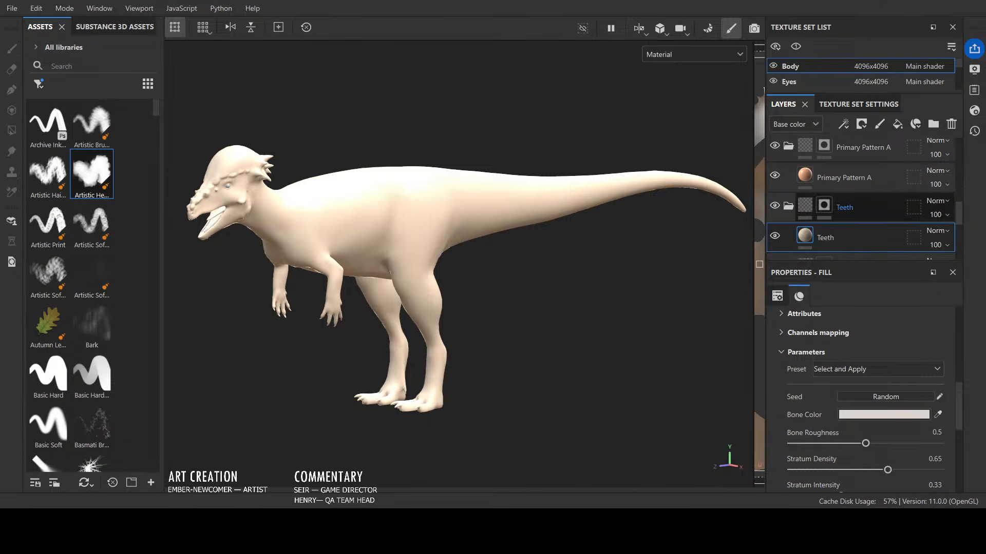
pyautogui.rightClick(821, 198)
pyautogui.click(849, 104)
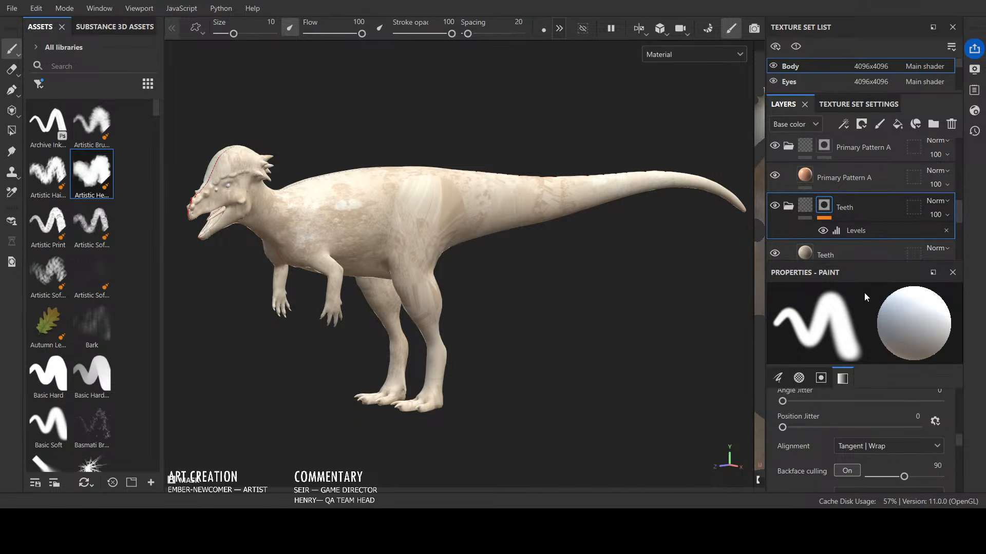
# Step: Set the Teeth fill's Bone Roughness to 0.07, Stratum Density to 0.46 and Stratum Intensity to 0.22
pyautogui.click(834, 254)
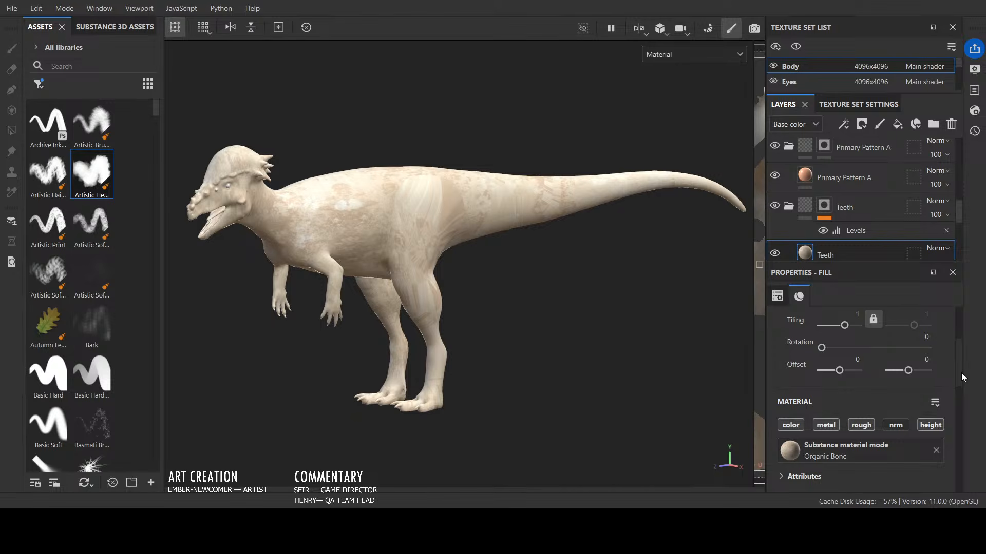
pyautogui.moveTo(961, 373); pyautogui.dragTo(959, 426)
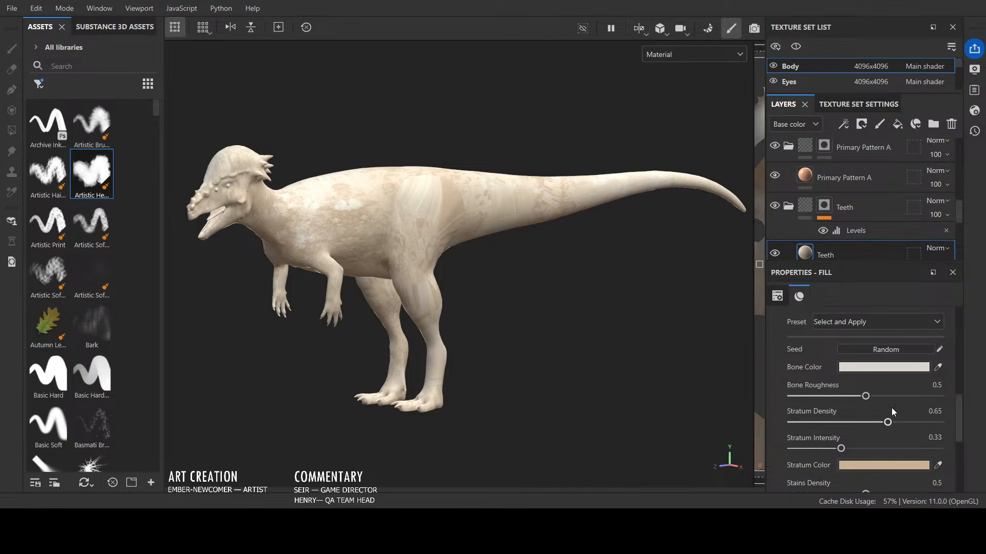
pyautogui.moveTo(865, 396); pyautogui.dragTo(803, 396)
pyautogui.moveTo(889, 425)
pyautogui.mouseDown()
pyautogui.moveTo(810, 424)
pyautogui.moveTo(848, 416)
pyautogui.moveTo(826, 450)
pyautogui.moveTo(813, 450)
pyautogui.moveTo(860, 419)
pyautogui.mouseUp()
pyautogui.scroll(-1, 892, 396)
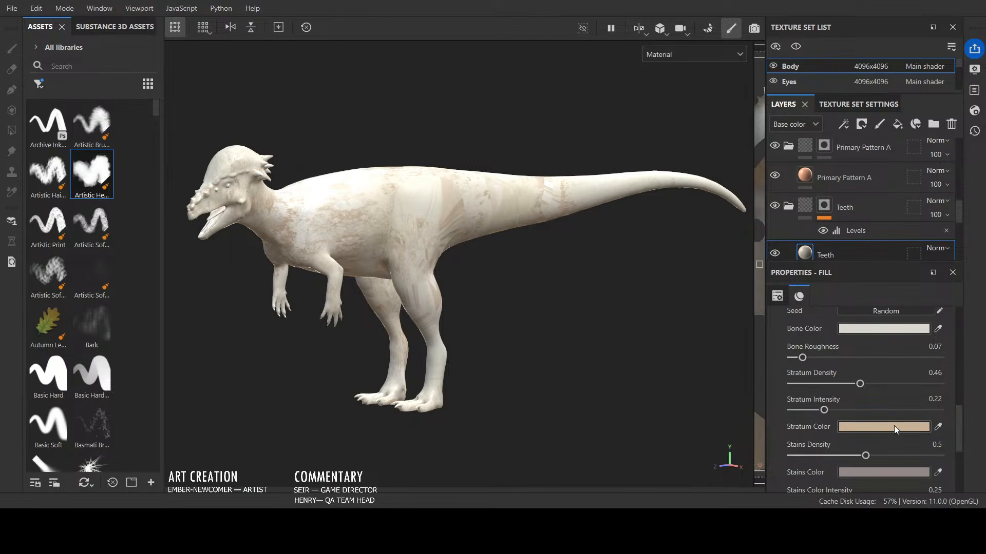
# Step: Set the Teeth fill's Stains Density to 0.38, Stains Color Intensity to 0.18, Bone Smoothness to 0.76 and Grain Intensity to 0.1
pyautogui.scroll(-1, 885, 432)
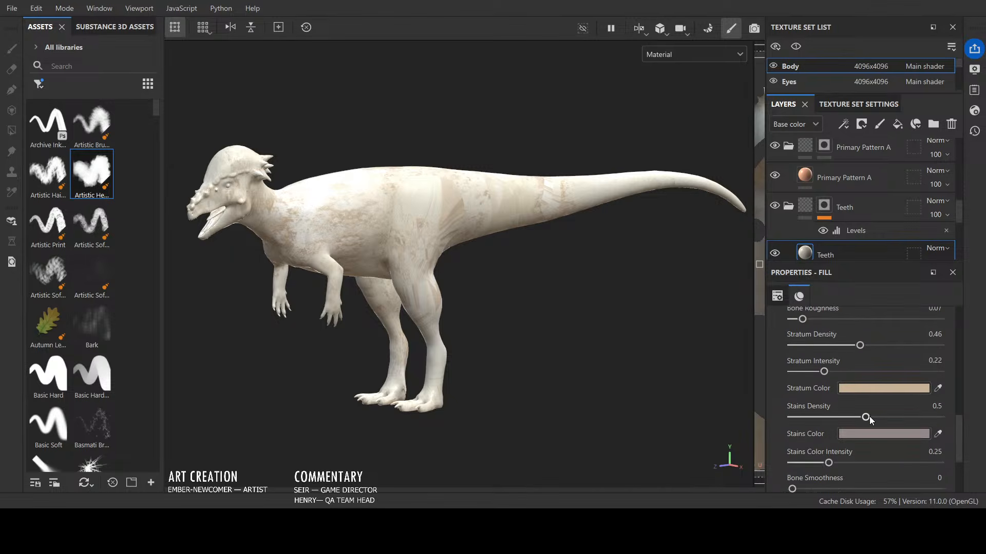
pyautogui.moveTo(865, 417); pyautogui.dragTo(905, 414)
pyautogui.scroll(-2, 847, 416)
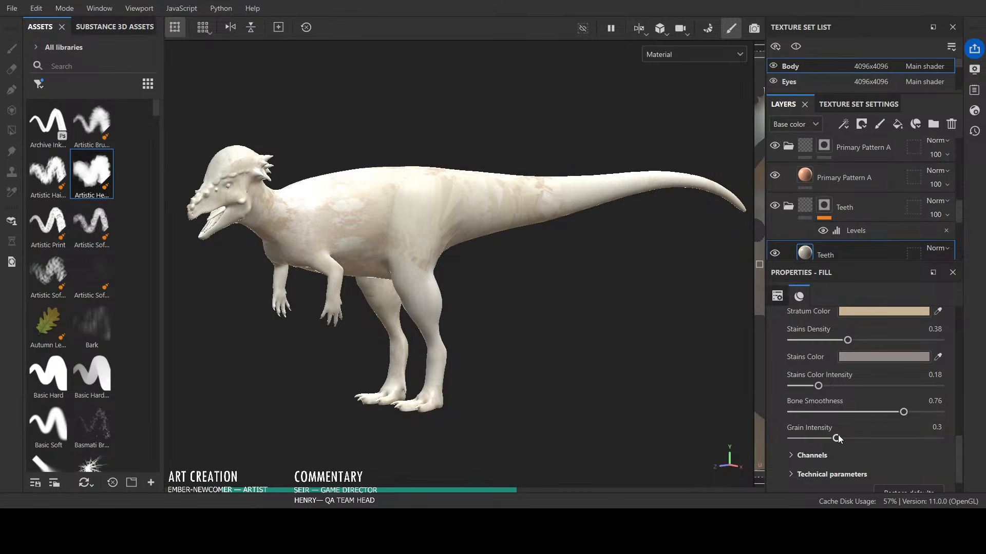
pyautogui.moveTo(837, 438); pyautogui.dragTo(807, 441)
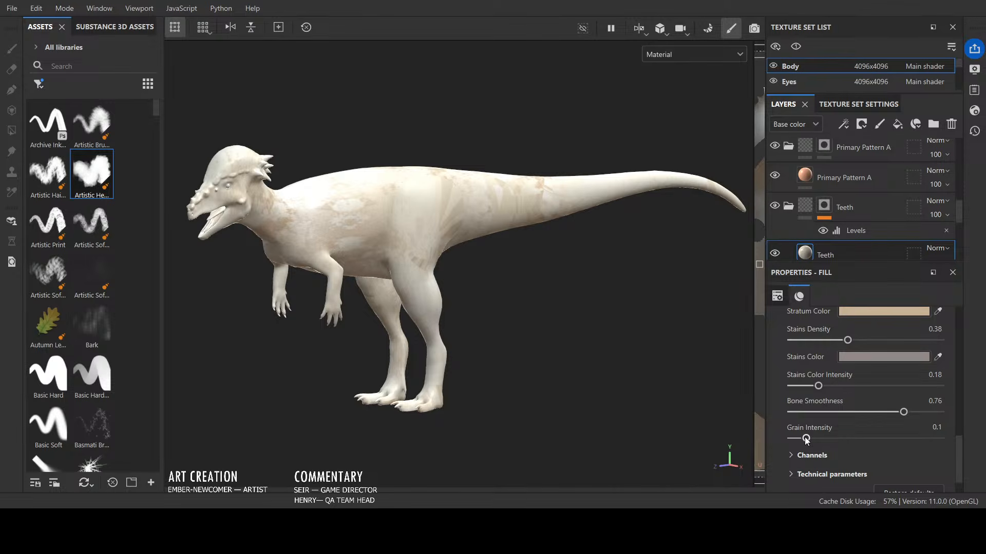
pyautogui.scroll(1, 855, 409)
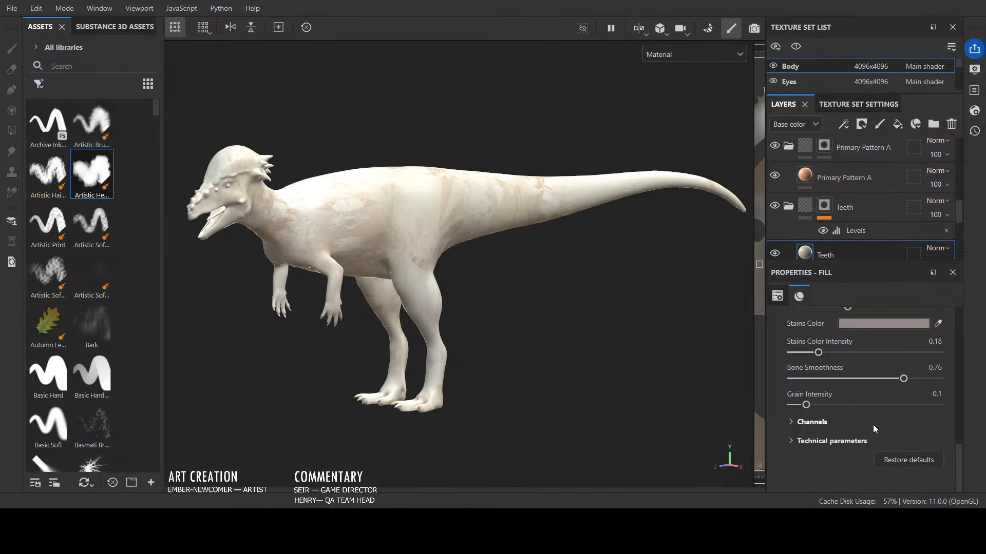
# Step: Invert the Teeth folder's mask to hide the bone material, and invert the Mouth folder's mask with a Levels effect to reveal its fill
pyautogui.click(824, 205)
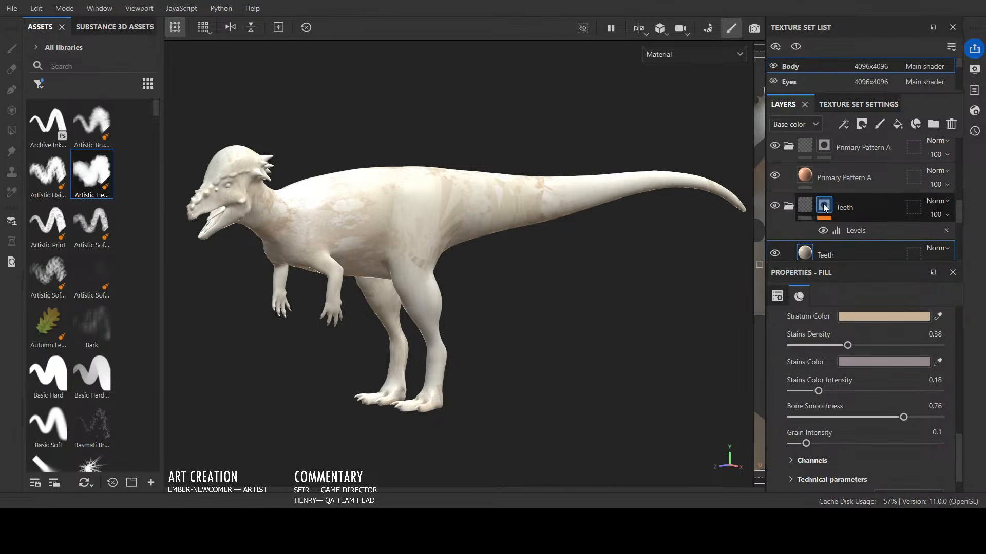
pyautogui.press('1')
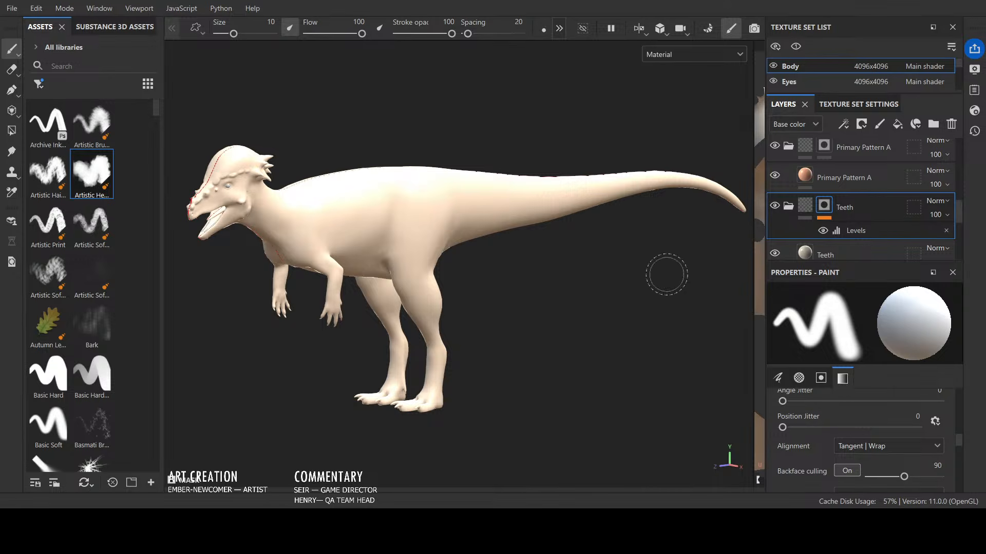
pyautogui.scroll(-3, 871, 201)
pyautogui.scroll(-2, 870, 177)
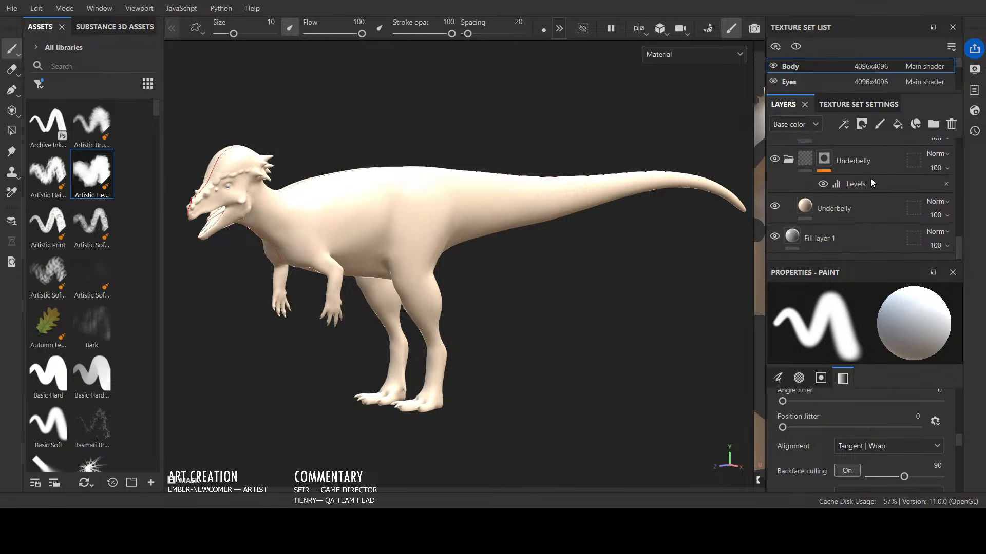
pyautogui.scroll(3, 876, 236)
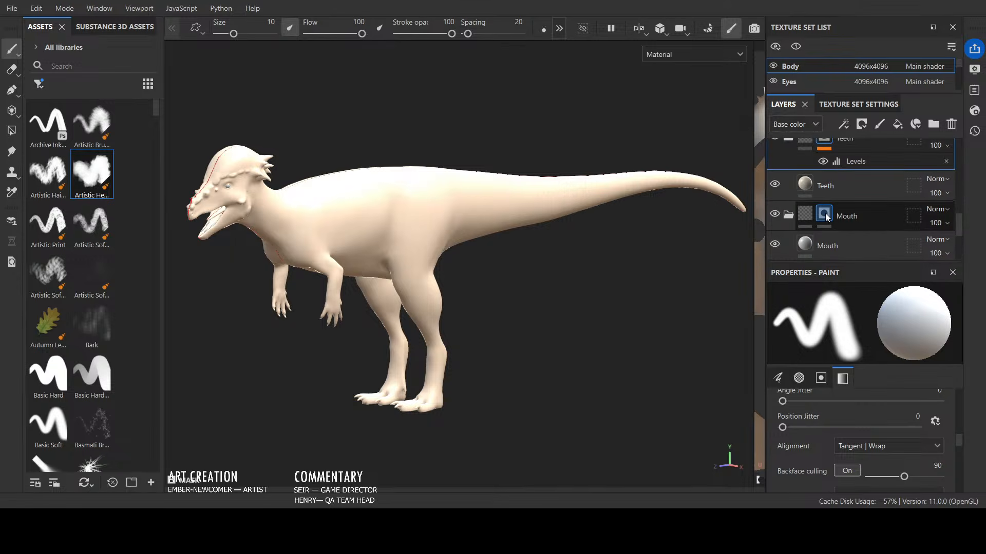
pyautogui.click(809, 239)
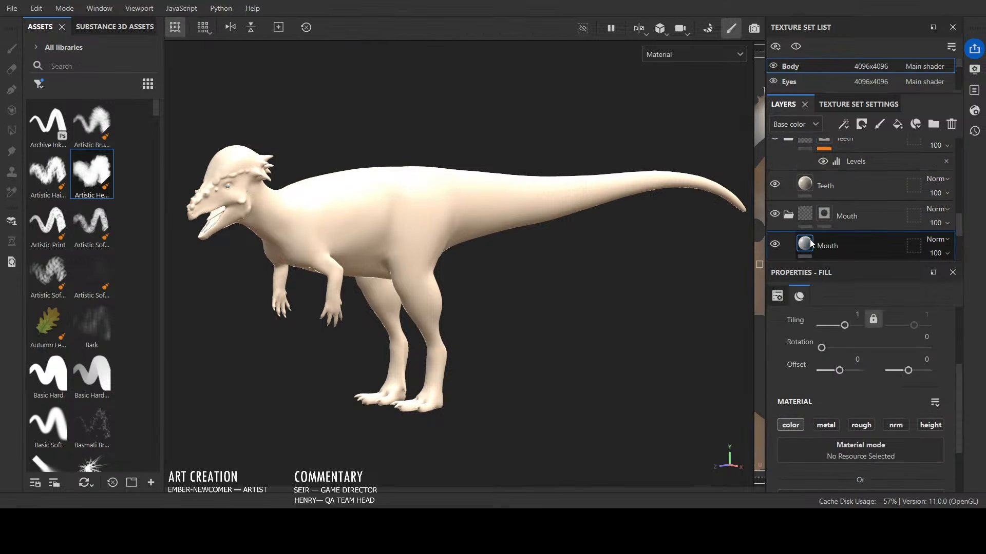
pyautogui.click(828, 216)
pyautogui.hotkey('ctrl', 'v')
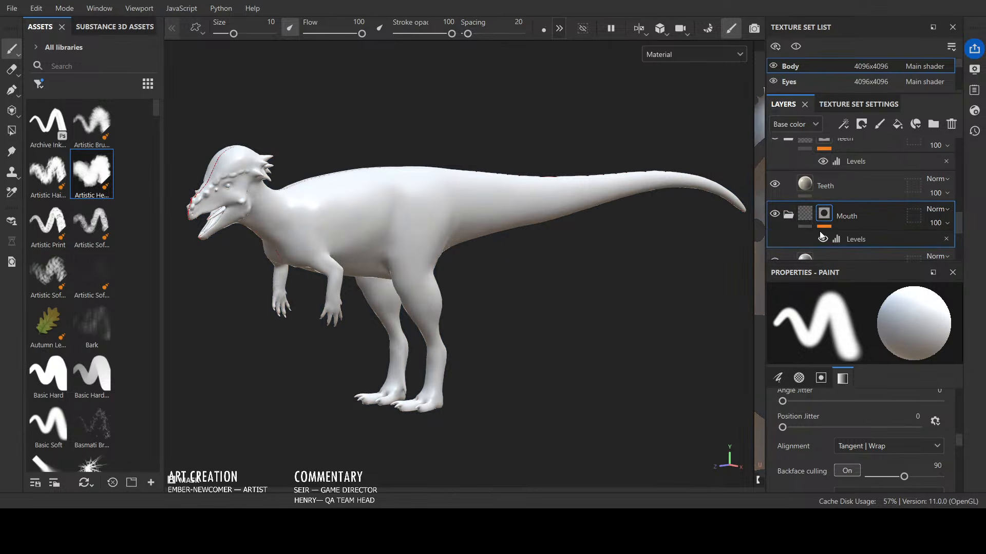
# Step: Apply the Organic Flesh material to the fill layer inside the Mouth folder
pyautogui.scroll(-1, 820, 234)
pyautogui.click(804, 223)
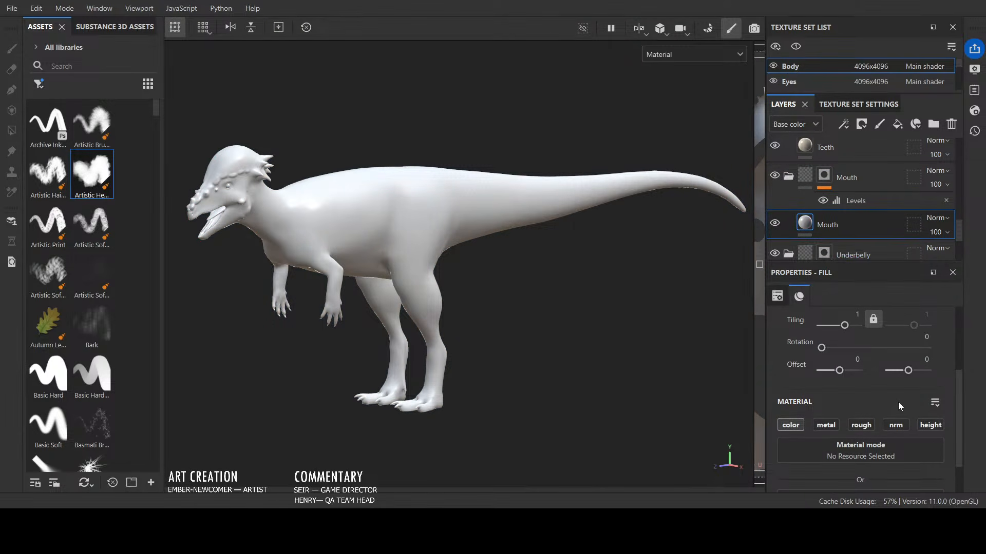
pyautogui.scroll(-2, 898, 402)
pyautogui.scroll(3, 891, 440)
pyautogui.scroll(-1, 892, 439)
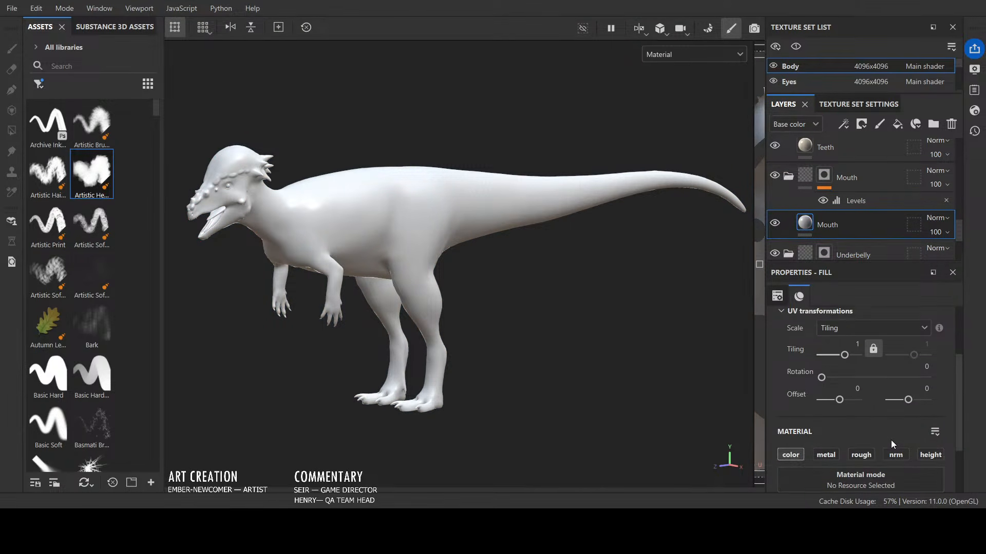
pyautogui.scroll(3, 891, 439)
pyautogui.scroll(-3, 891, 439)
pyautogui.scroll(-3, 868, 378)
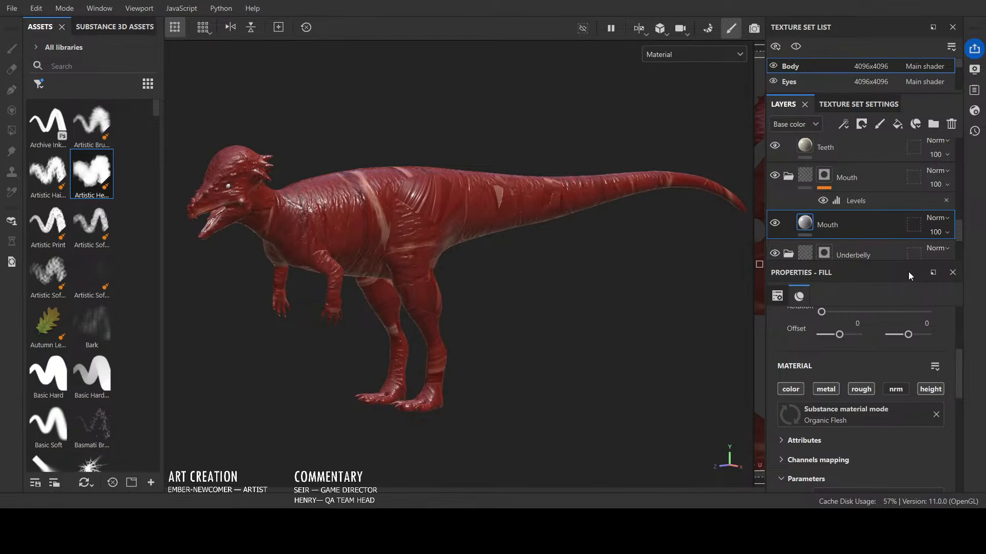
# Step: Set the Mouth fill's Flesh Roughness to 0.09, Flesh Roughness Variation to 0.04 and Marbling Density to 0.21
pyautogui.moveTo(960, 393); pyautogui.dragTo(963, 429)
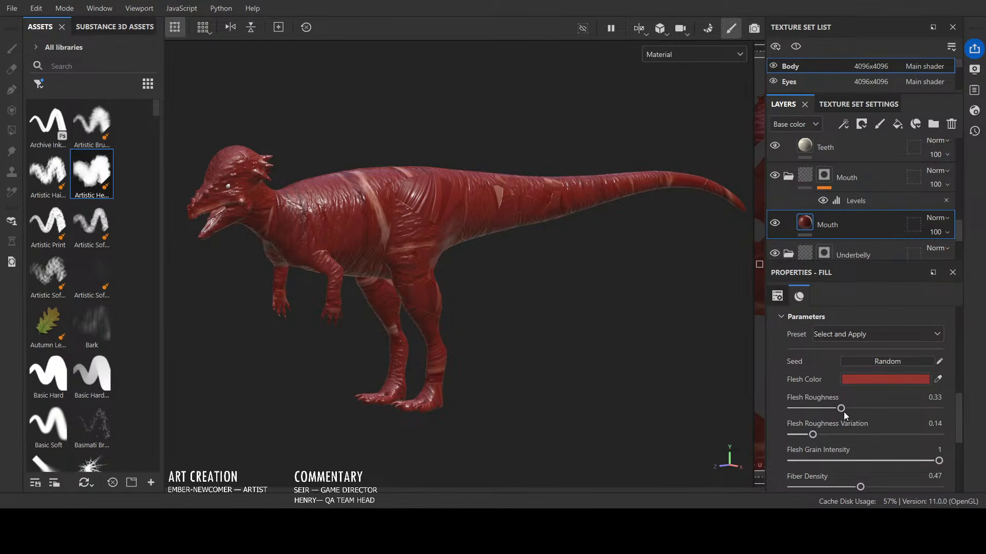
pyautogui.moveTo(841, 409); pyautogui.dragTo(806, 409)
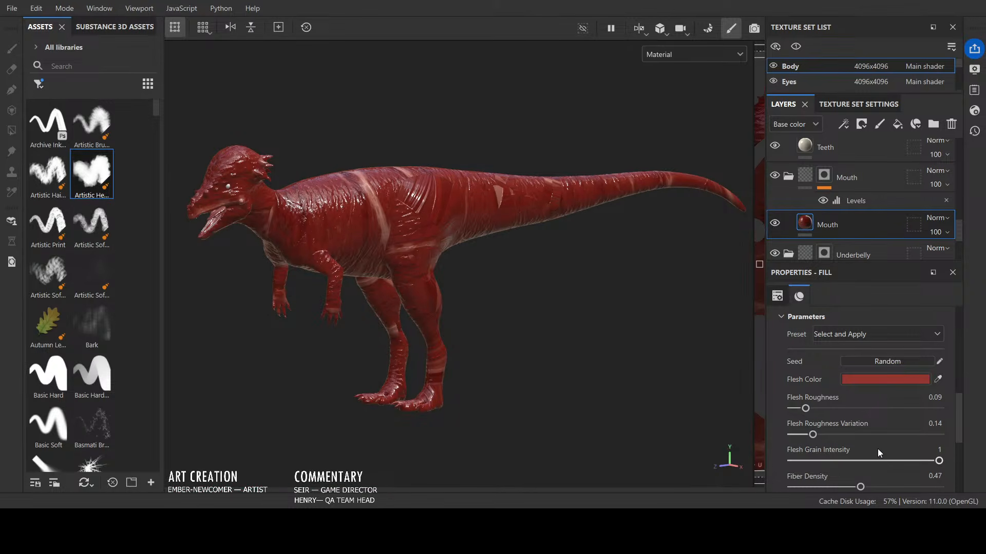
pyautogui.scroll(-1, 878, 451)
pyautogui.moveTo(813, 396); pyautogui.dragTo(797, 396)
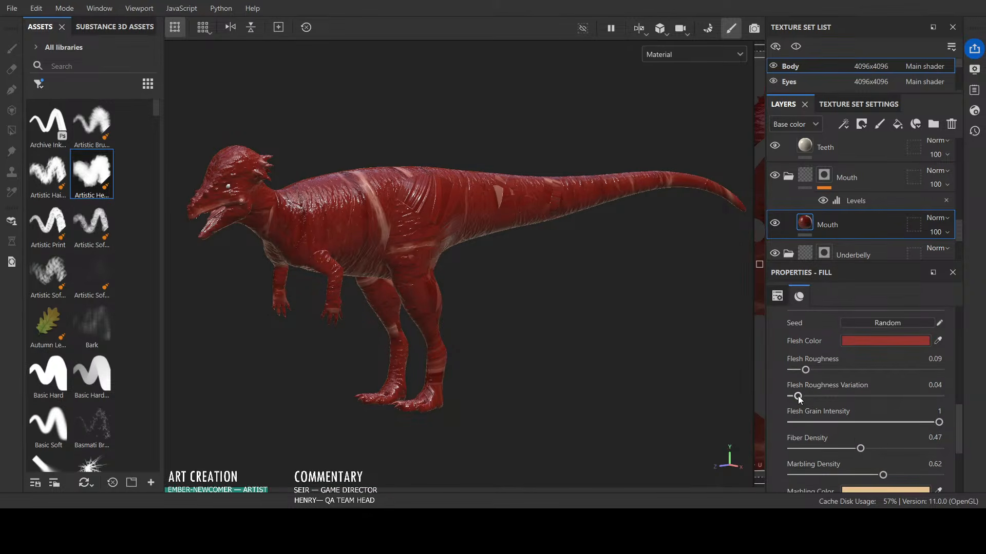
pyautogui.moveTo(883, 475); pyautogui.dragTo(822, 475)
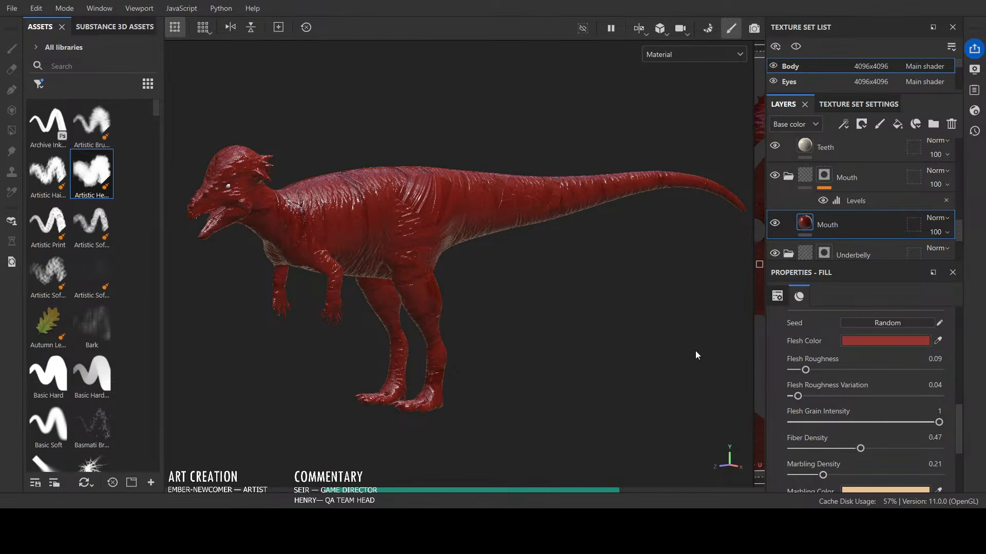
# Step: Set the Mouth fill's Flesh Grain Intensity to 0.09, judging the effect up close inside the dinosaur's open mouth
pyautogui.scroll(3, 532, 285)
pyautogui.scroll(-2, 526, 284)
pyautogui.scroll(1, 294, 308)
pyautogui.keyDown('alt'); pyautogui.moveTo(294, 309); pyautogui.dragTo(282, 366); pyautogui.keyUp('alt')
pyautogui.keyDown('alt'); pyautogui.moveTo(205, 325); pyautogui.dragTo(386, 359, button='middle'); pyautogui.keyUp('alt')
pyautogui.scroll(4, 334, 249)
pyautogui.scroll(4, 381, 267)
pyautogui.scroll(1, 416, 367)
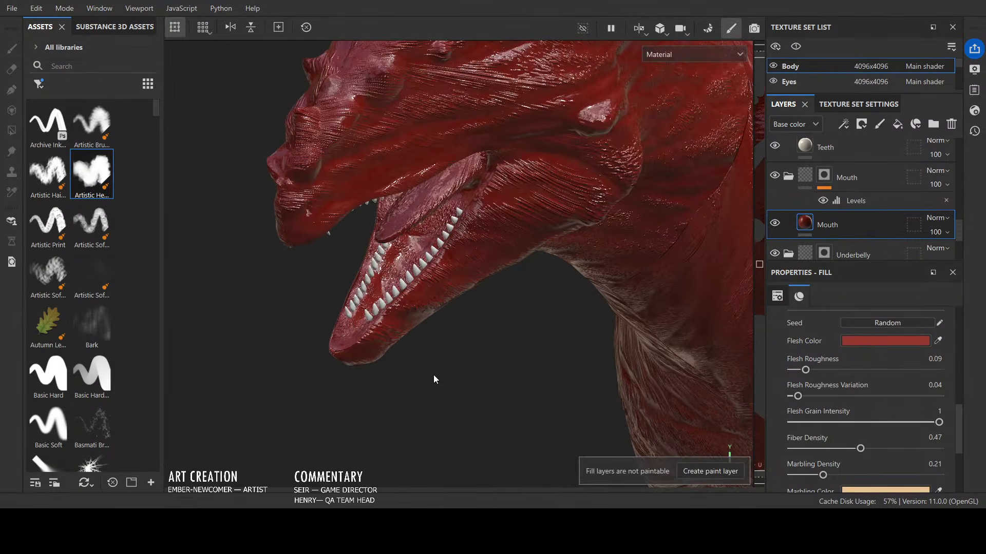
pyautogui.scroll(3, 429, 383)
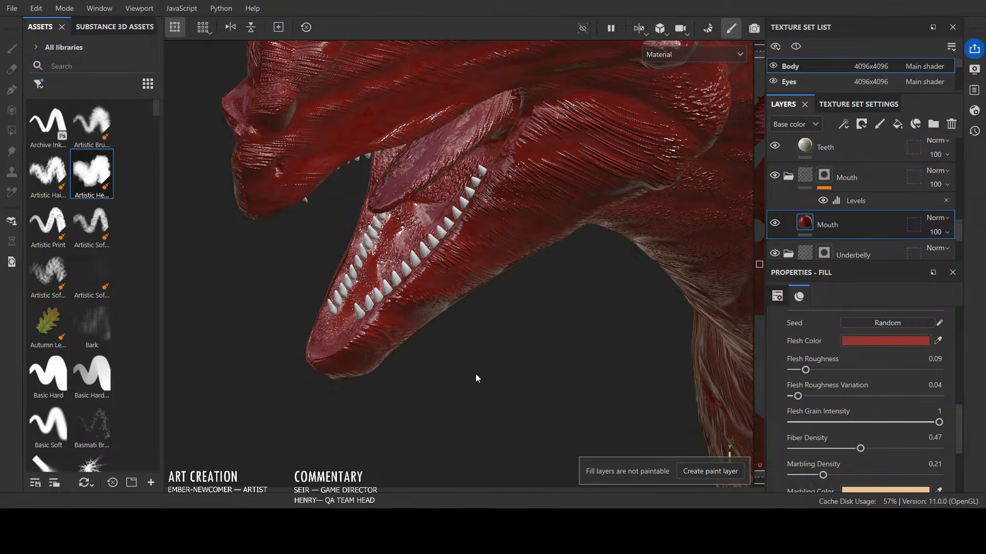
pyautogui.keyDown('alt'); pyautogui.moveTo(476, 378); pyautogui.dragTo(495, 361); pyautogui.keyUp('alt')
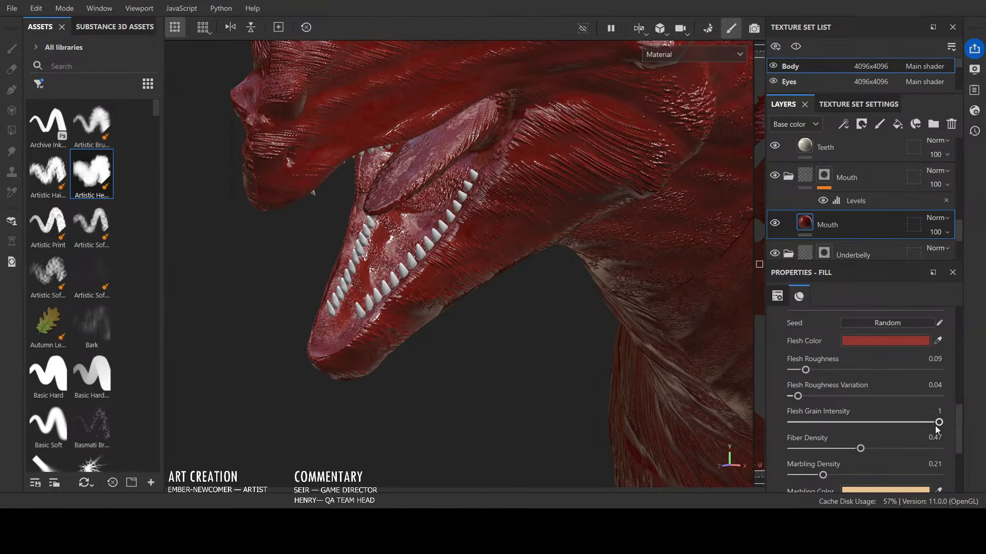
pyautogui.moveTo(938, 422); pyautogui.dragTo(823, 422)
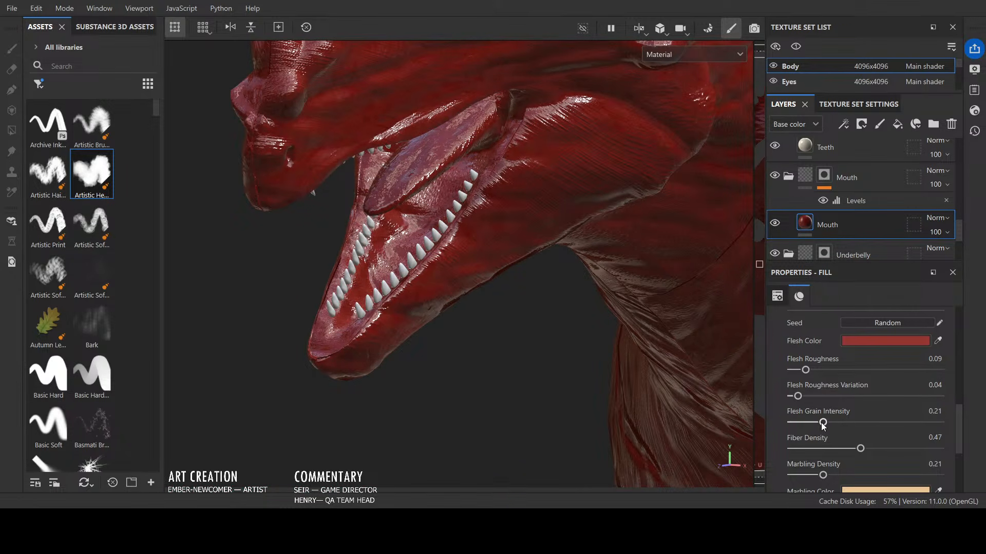
pyautogui.moveTo(823, 425); pyautogui.dragTo(806, 427)
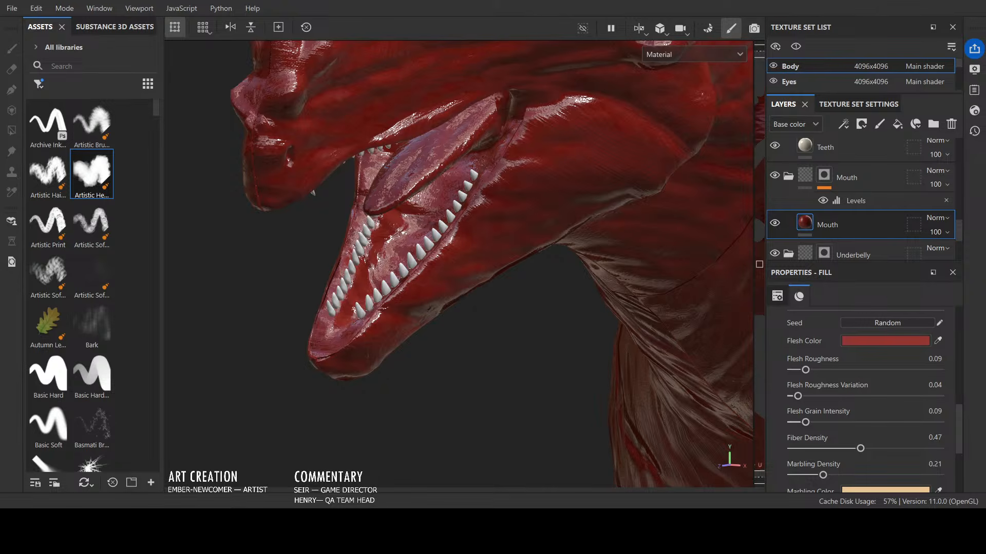
# Step: Change the Mouth fill's Flesh Color to a paler, desaturated pink and check it on the dinosaur's head
pyautogui.click(868, 341)
pyautogui.moveTo(771, 335); pyautogui.dragTo(740, 335)
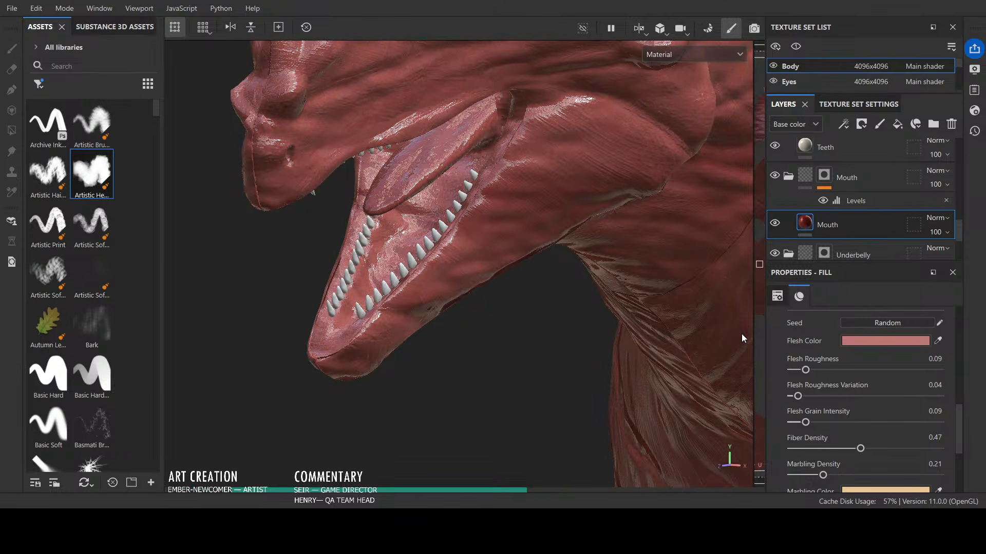
pyautogui.moveTo(735, 343); pyautogui.dragTo(727, 346)
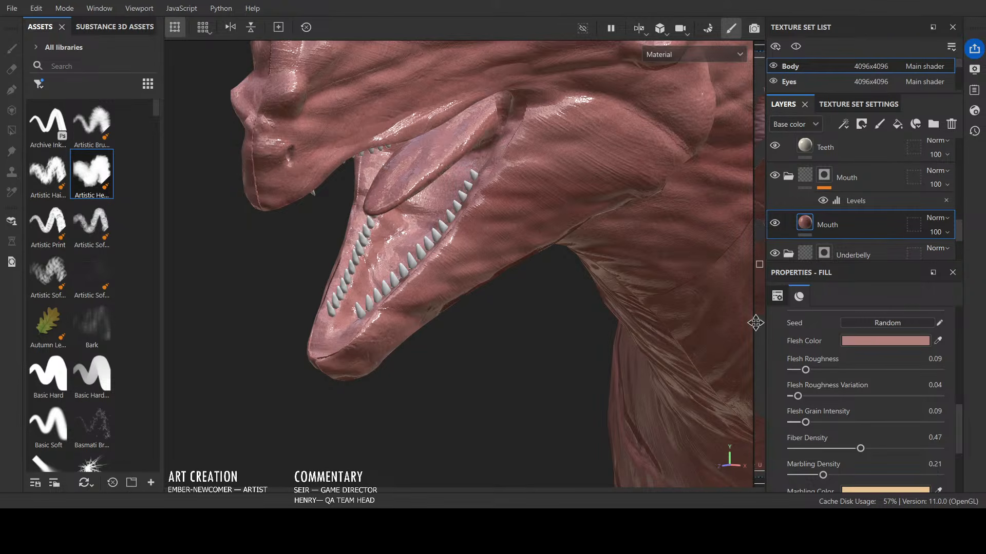
pyautogui.scroll(-7, 499, 307)
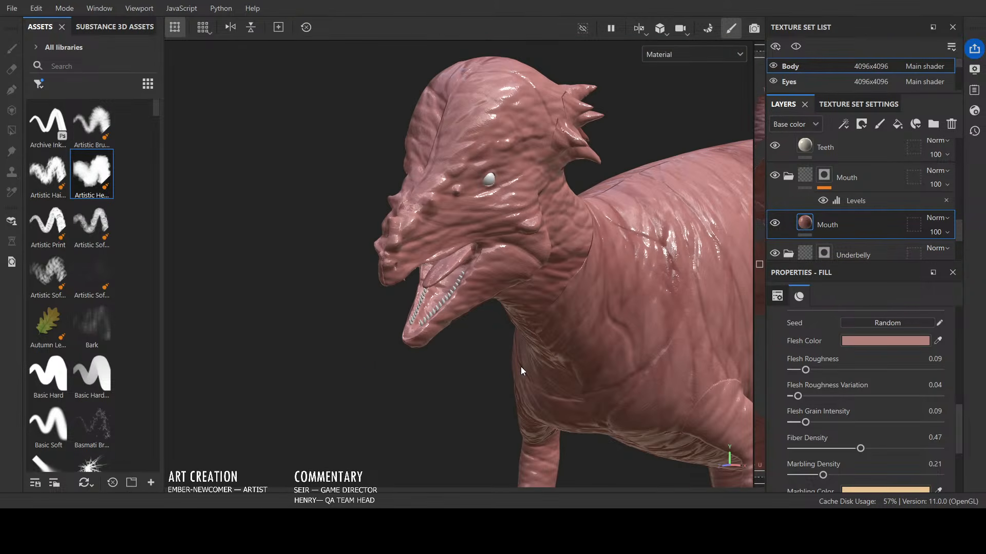
pyautogui.scroll(5, 520, 366)
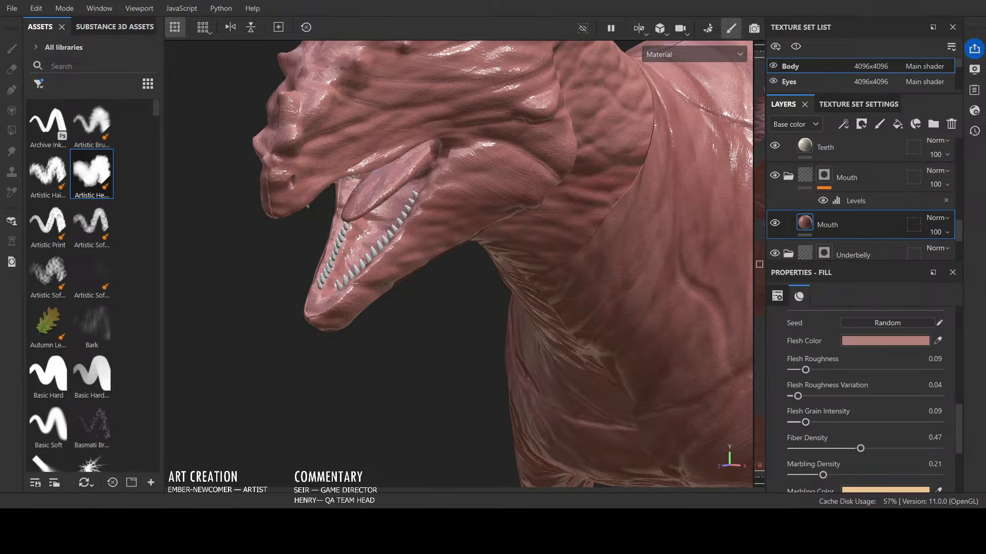
# Step: Invert the Mouth folder's mask so the flesh material no longer covers the model
pyautogui.click(824, 175)
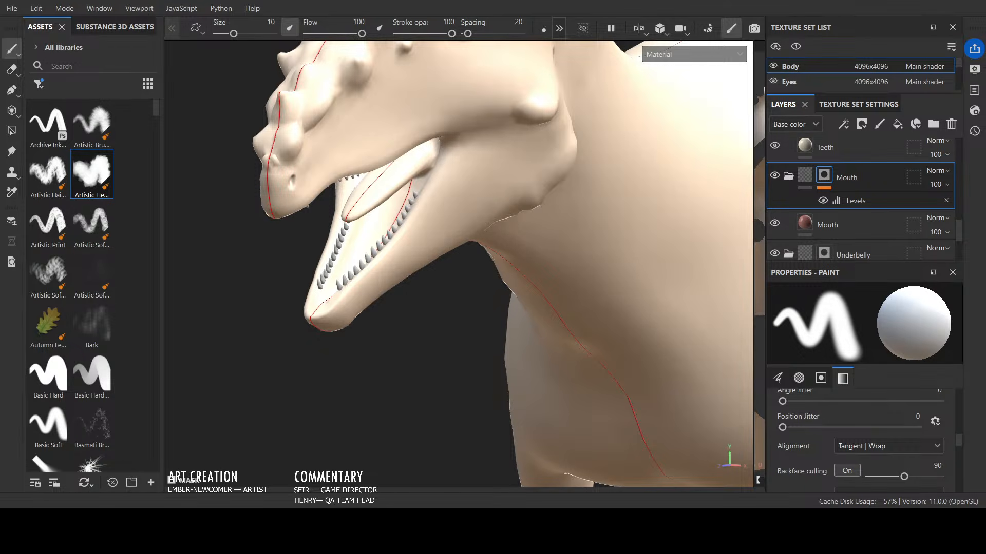
pyautogui.scroll(-1, 863, 205)
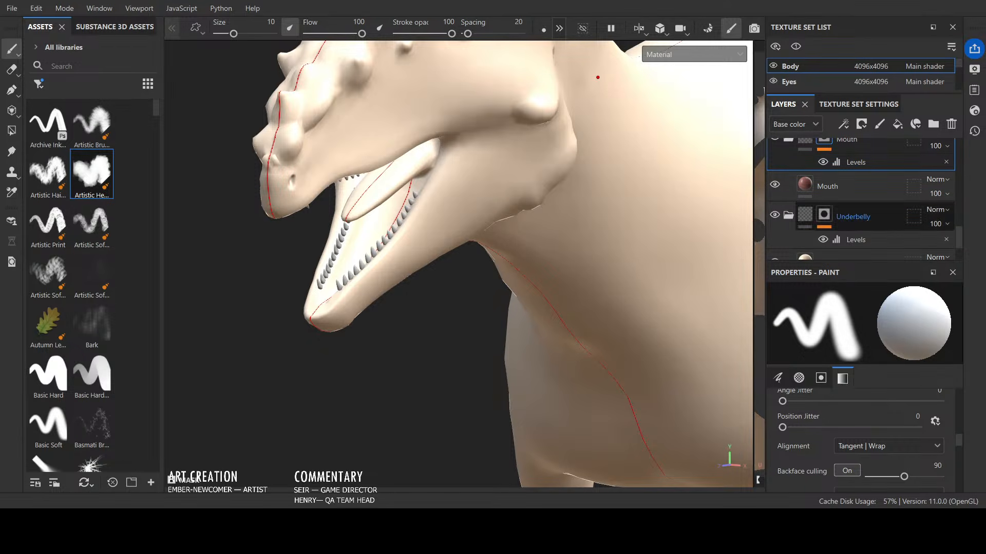
pyautogui.scroll(-1, 863, 217)
pyautogui.scroll(-6, 598, 246)
pyautogui.scroll(1, 605, 249)
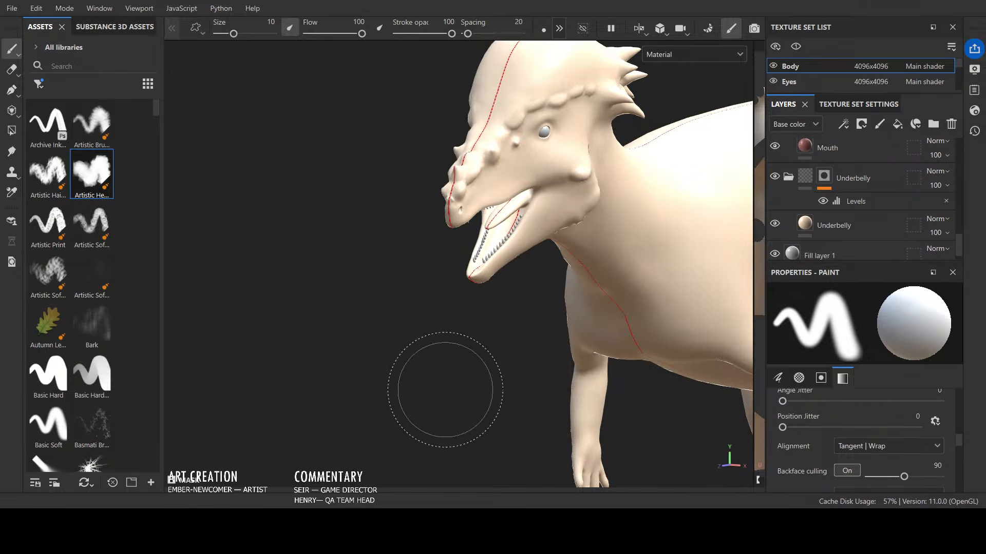
pyautogui.keyDown('alt'); pyautogui.moveTo(445, 390); pyautogui.dragTo(475, 352); pyautogui.keyUp('alt')
# Step: Check the layers of the Eyes texture set, and return to the Body texture set
pyautogui.click(809, 84)
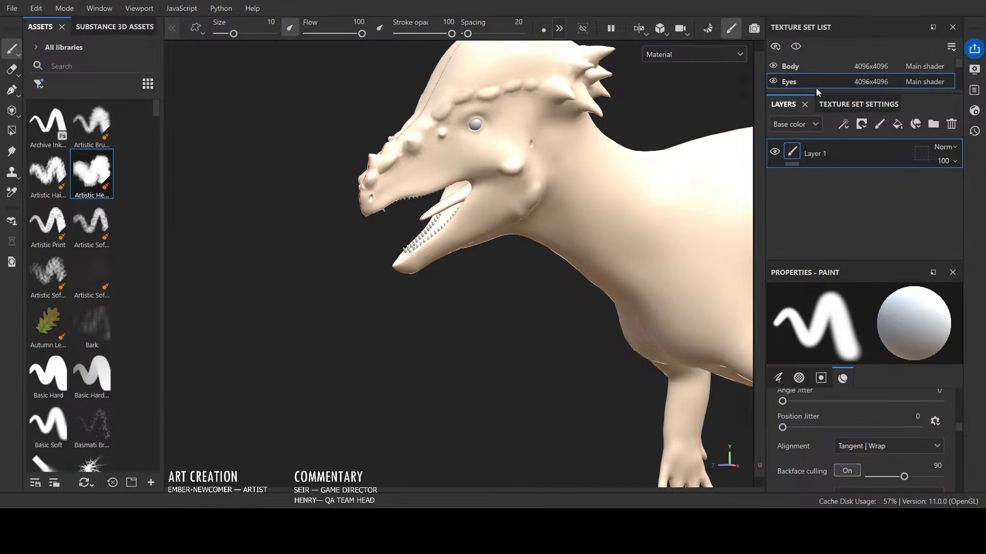
pyautogui.keyDown('alt'); pyautogui.moveTo(537, 356); pyautogui.dragTo(572, 337); pyautogui.keyUp('alt')
pyautogui.scroll(-2, 518, 322)
pyautogui.moveTo(572, 337)
pyautogui.keyDown('alt'); pyautogui.mouseDown(button='middle')
pyautogui.moveTo(409, 330)
pyautogui.moveTo(291, 306)
pyautogui.moveTo(350, 329)
pyautogui.mouseUp(button='middle'); pyautogui.keyUp('alt')
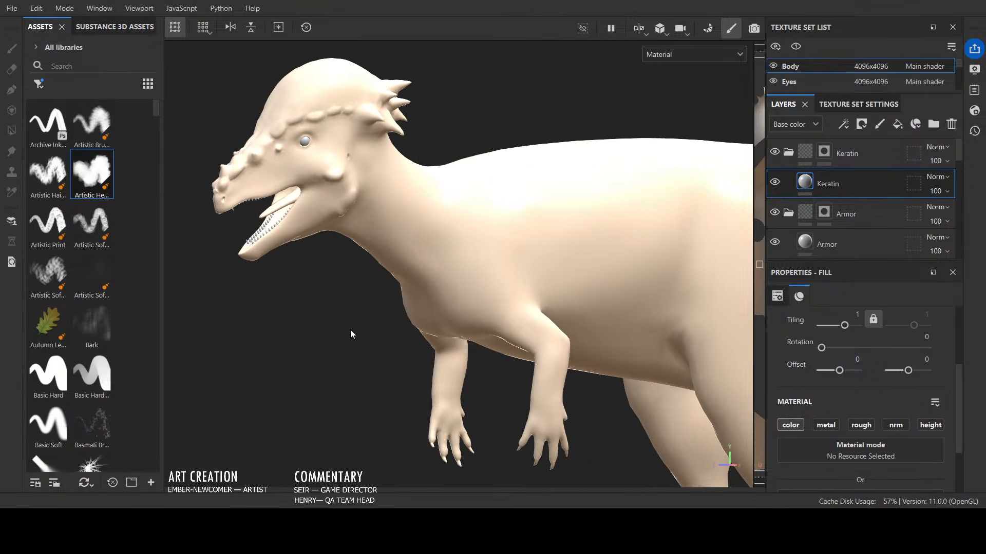
pyautogui.click(351, 330)
pyautogui.moveTo(331, 316)
pyautogui.keyDown('alt'); pyautogui.mouseDown()
pyautogui.moveTo(358, 327)
pyautogui.moveTo(697, 212)
pyautogui.mouseUp(); pyautogui.keyUp('alt')
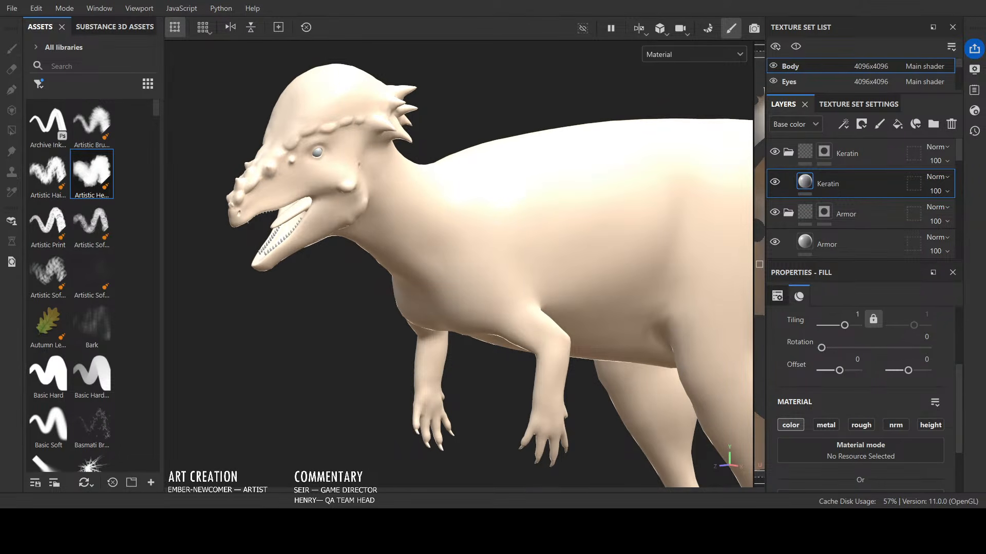
# Step: Review the Body layer stack and select the fill layer inside the Primary Pattern B folder
pyautogui.scroll(-5, 863, 200)
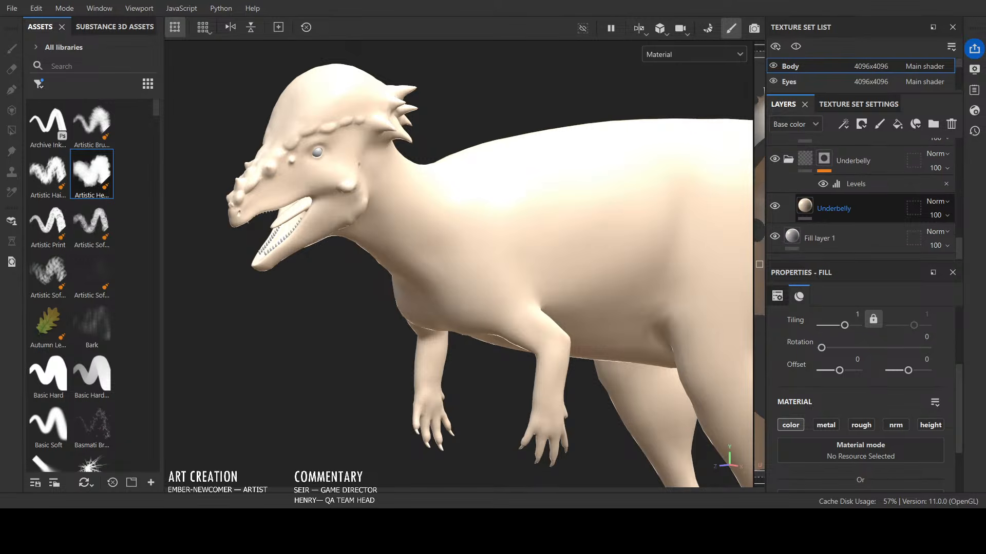
pyautogui.scroll(5, 862, 205)
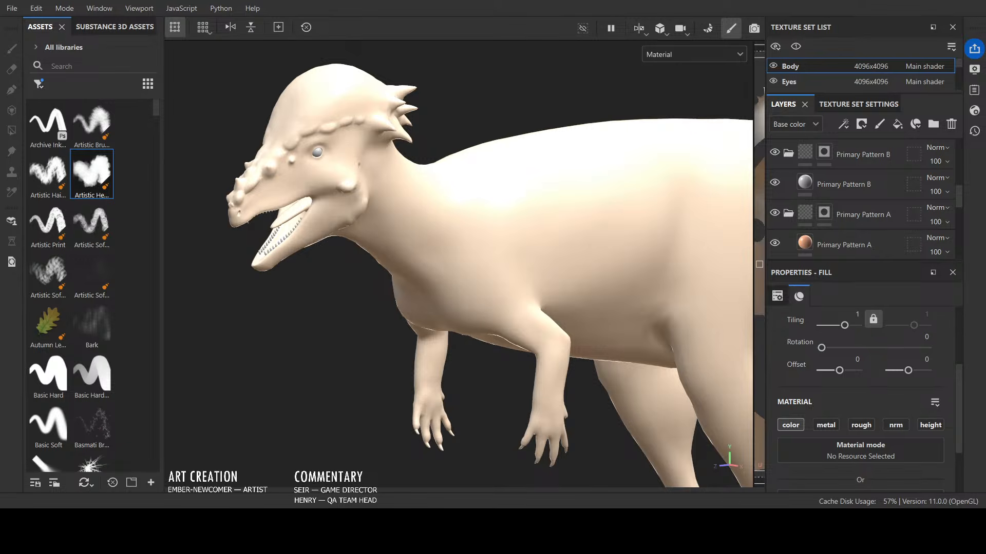
pyautogui.click(852, 245)
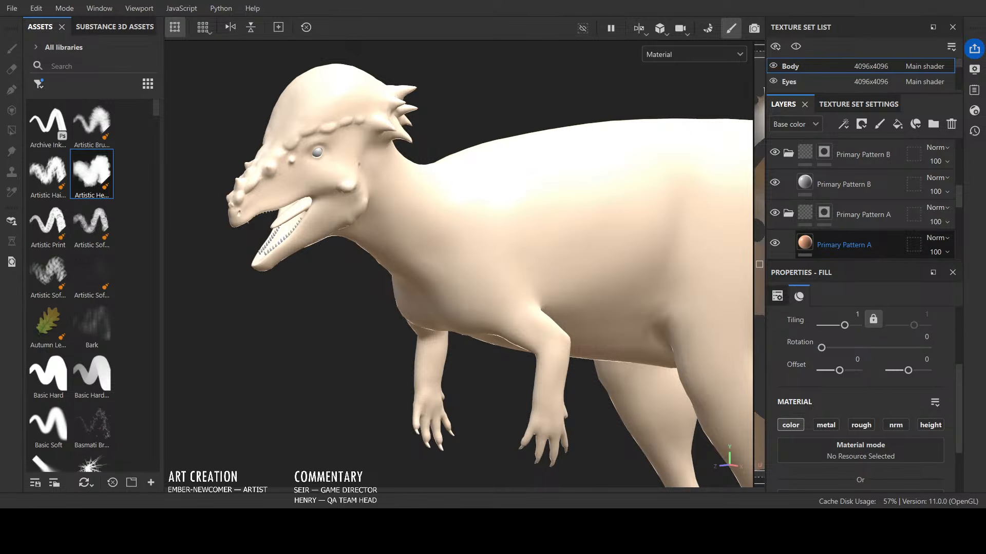
pyautogui.click(881, 190)
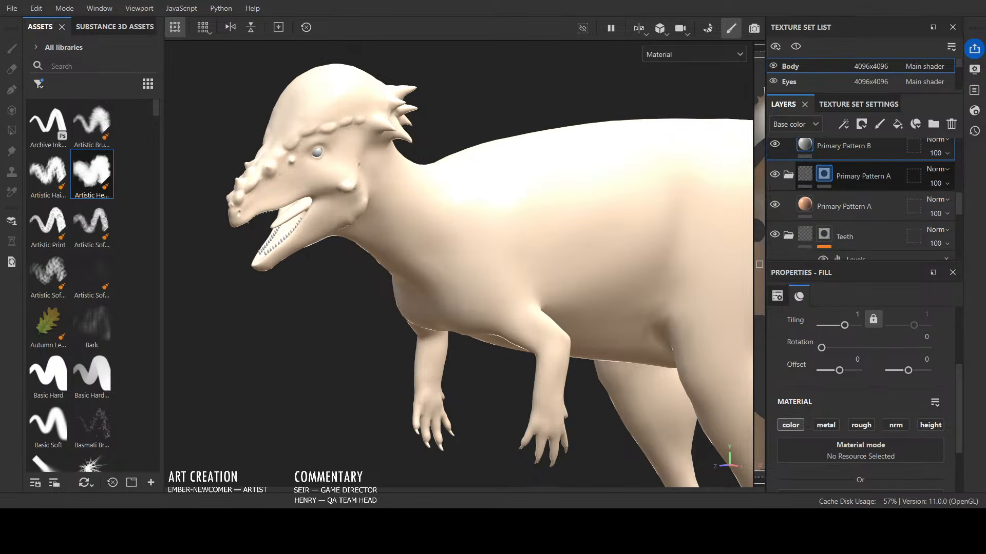
pyautogui.scroll(-1, 862, 200)
pyautogui.scroll(2, 864, 198)
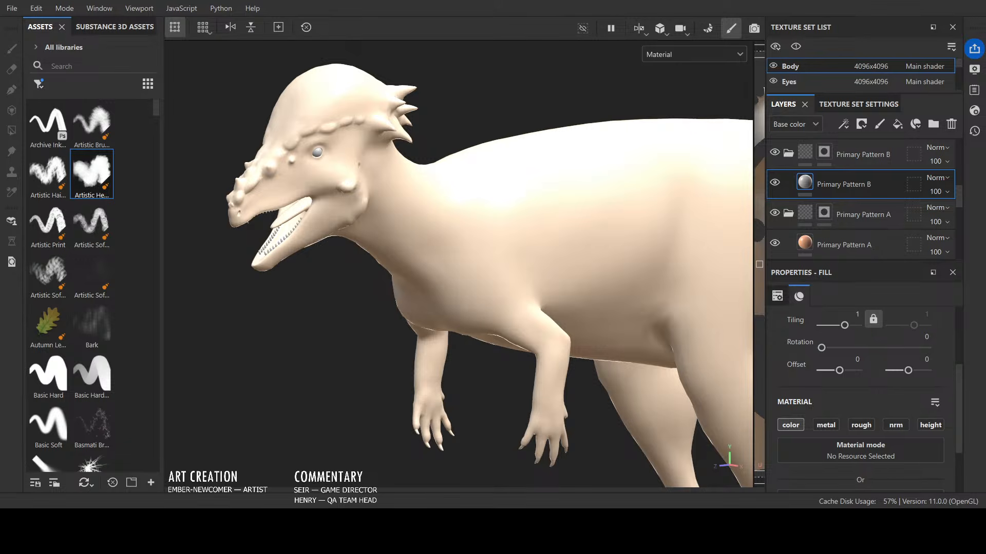
pyautogui.scroll(2, 864, 199)
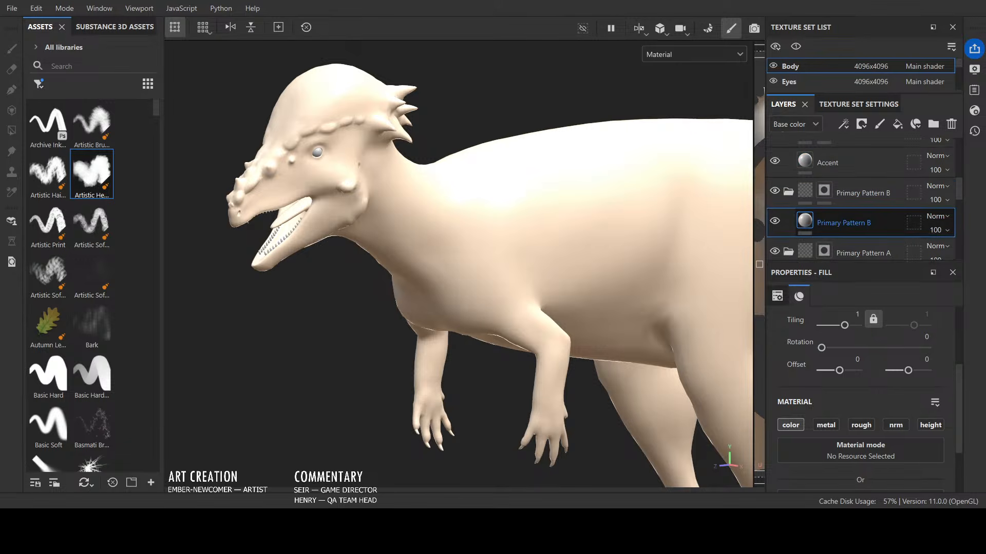
pyautogui.scroll(2, 864, 199)
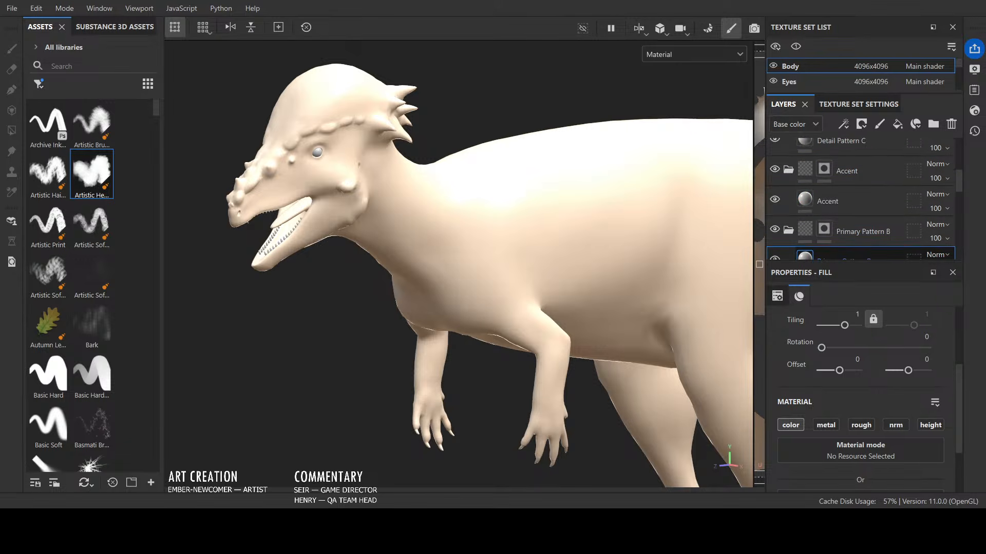
# Step: Move the Detail Pattern C folder to the head of the Body layer stack, above the Keratin folder
pyautogui.click(874, 146)
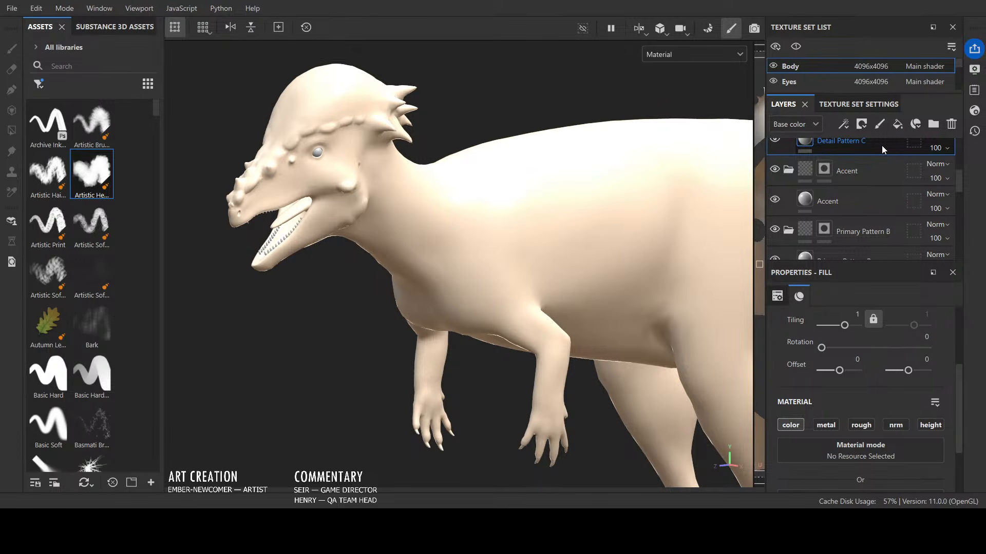
pyautogui.click(881, 171)
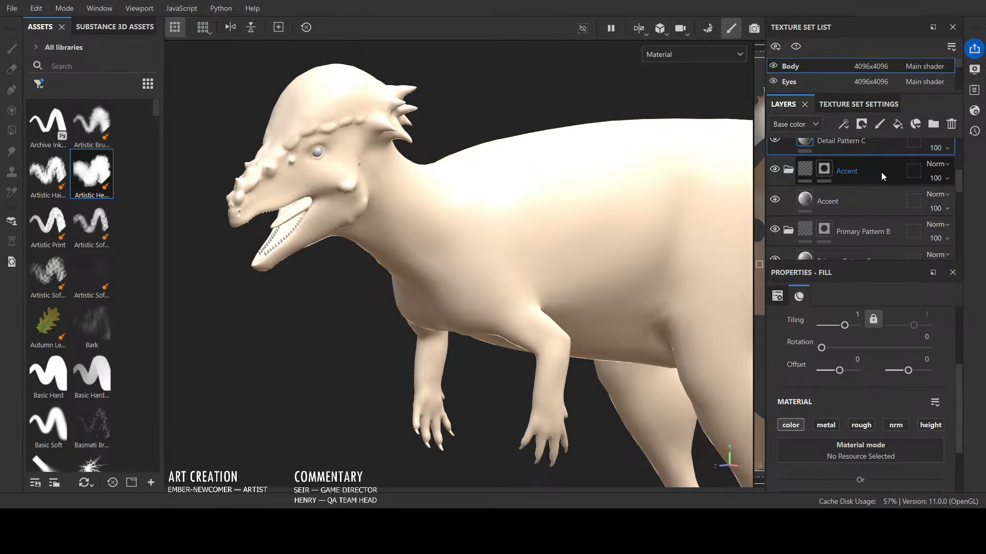
pyautogui.scroll(2, 881, 171)
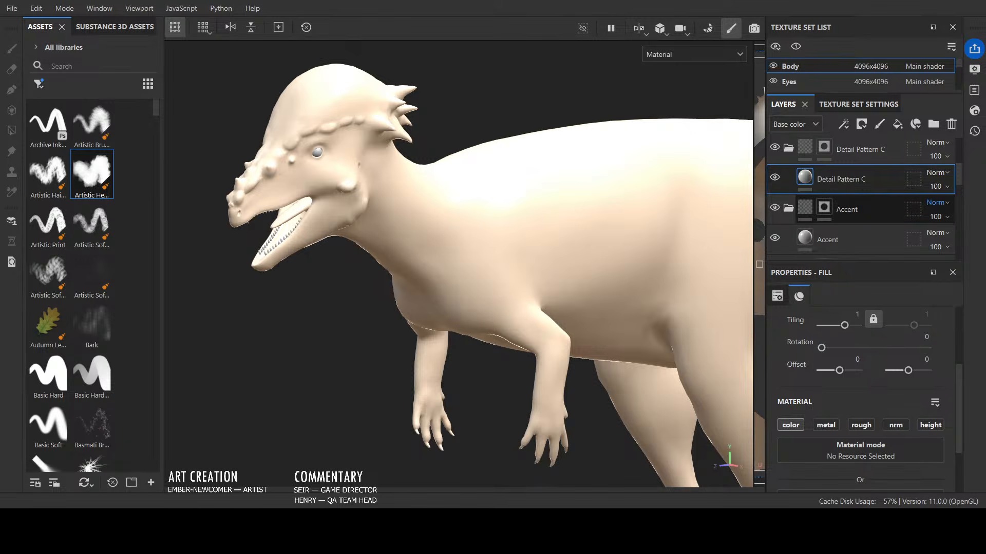
pyautogui.scroll(-1, 863, 211)
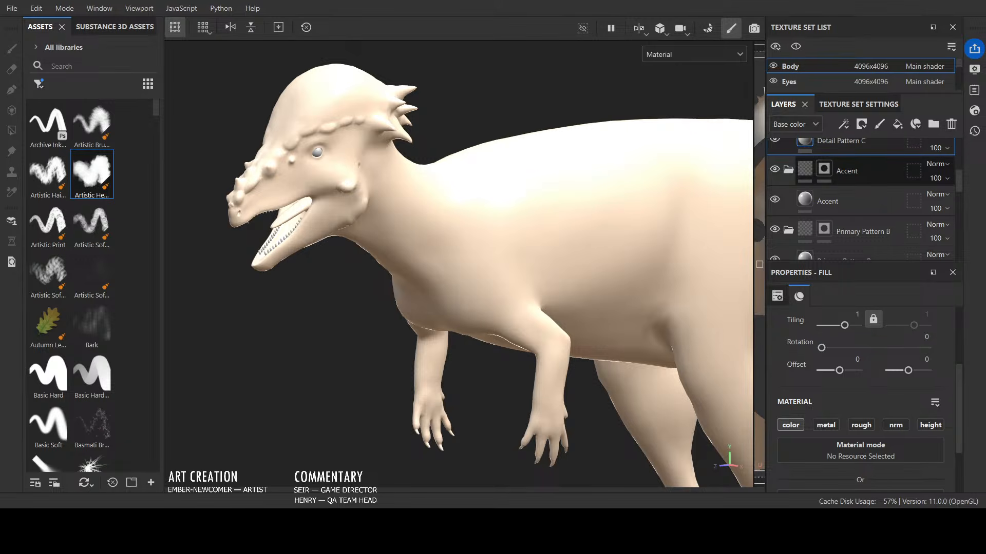
pyautogui.scroll(4, 863, 197)
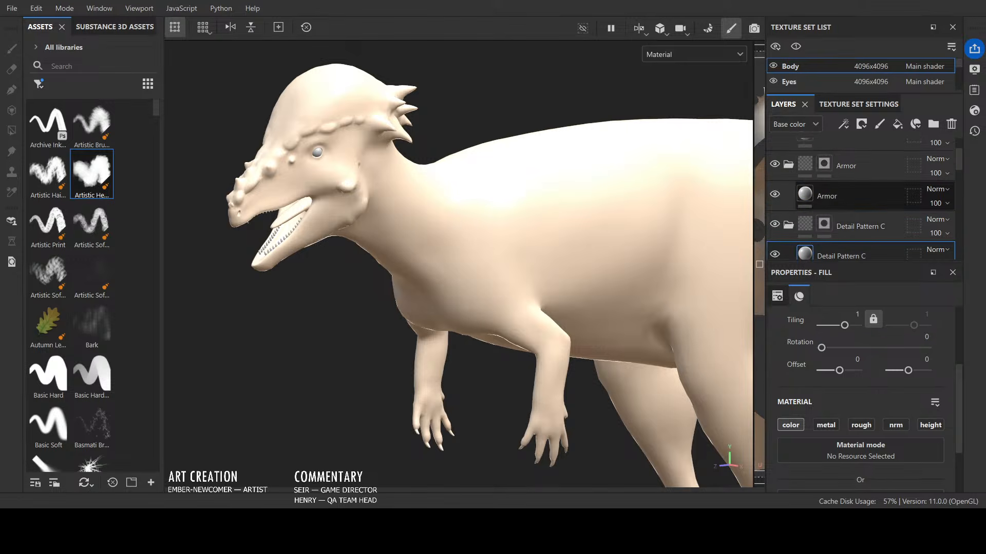
pyautogui.scroll(-2, 862, 198)
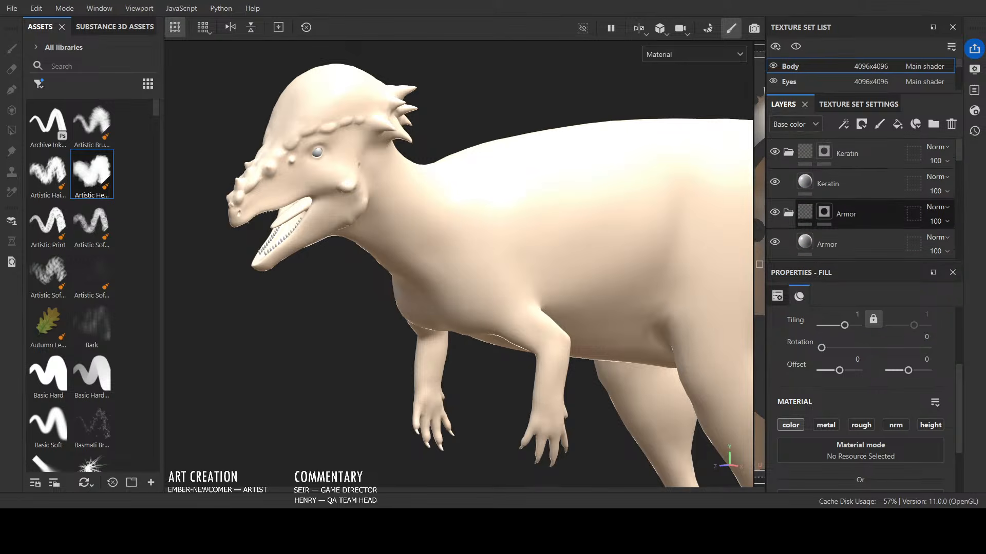
pyautogui.moveTo(889, 228); pyautogui.dragTo(652, 240)
pyautogui.scroll(-1, 877, 214)
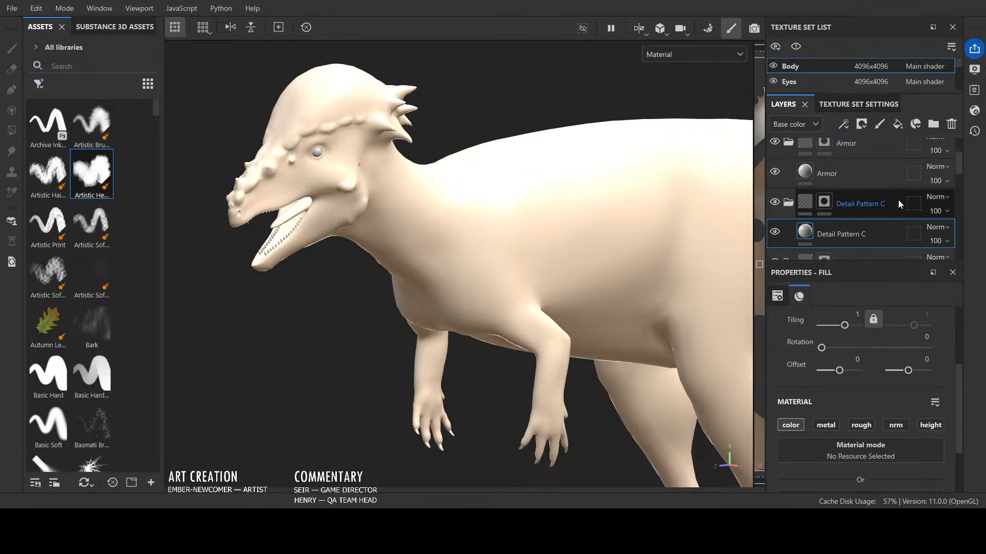
pyautogui.click(893, 197)
pyautogui.moveTo(792, 202); pyautogui.dragTo(871, 140)
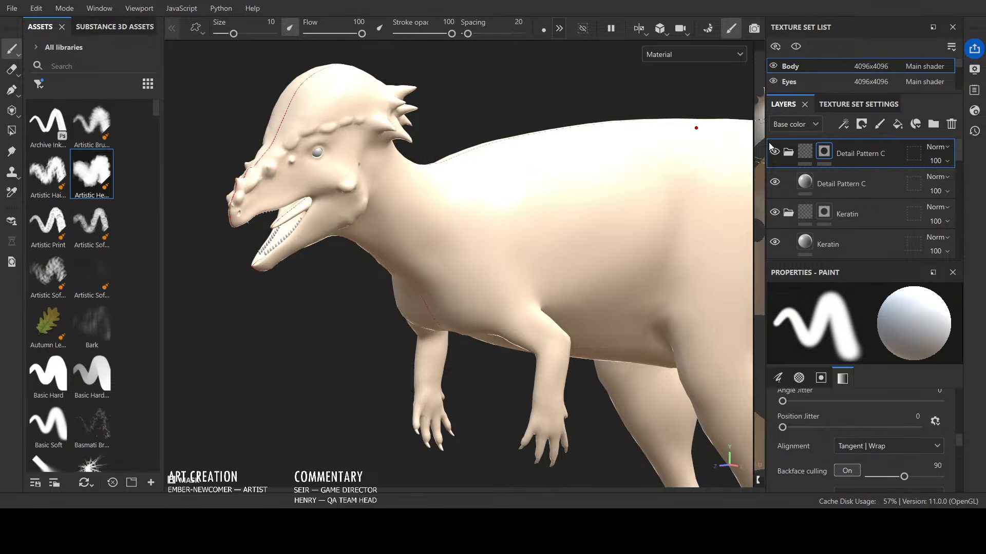
# Step: Collapse the Detail Pattern C, Keratin and Armor folders in the Body layer stack
pyautogui.click(788, 156)
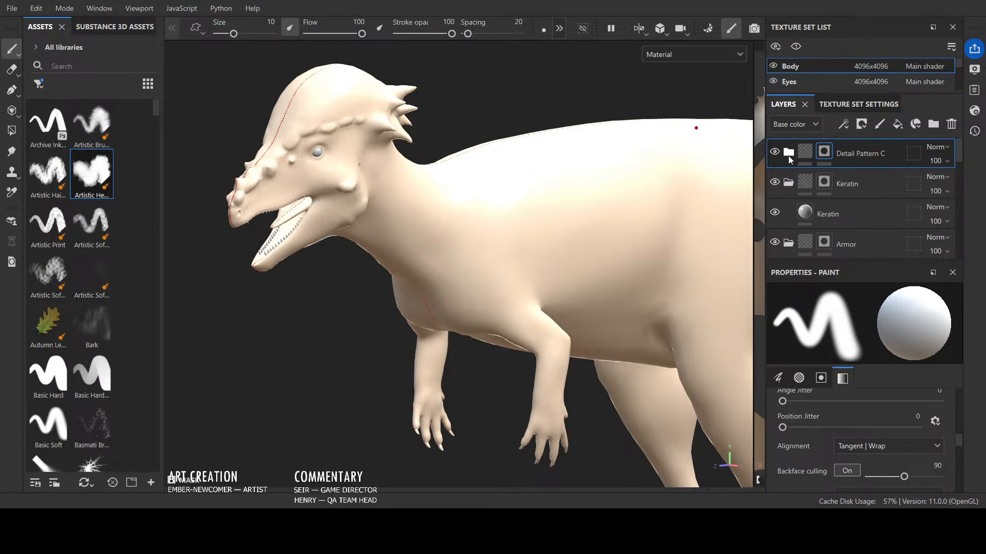
pyautogui.click(788, 184)
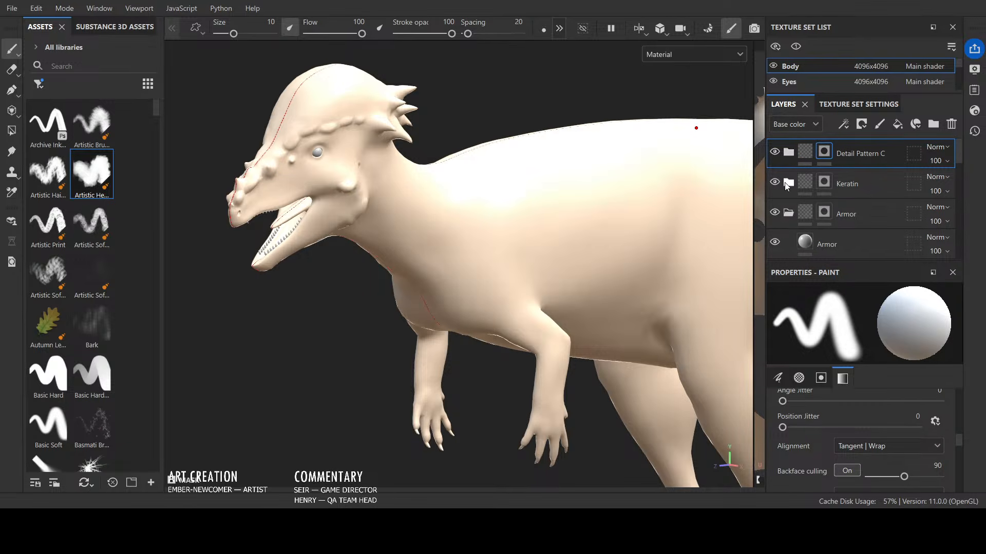
pyautogui.click(787, 212)
pyautogui.scroll(-3, 787, 208)
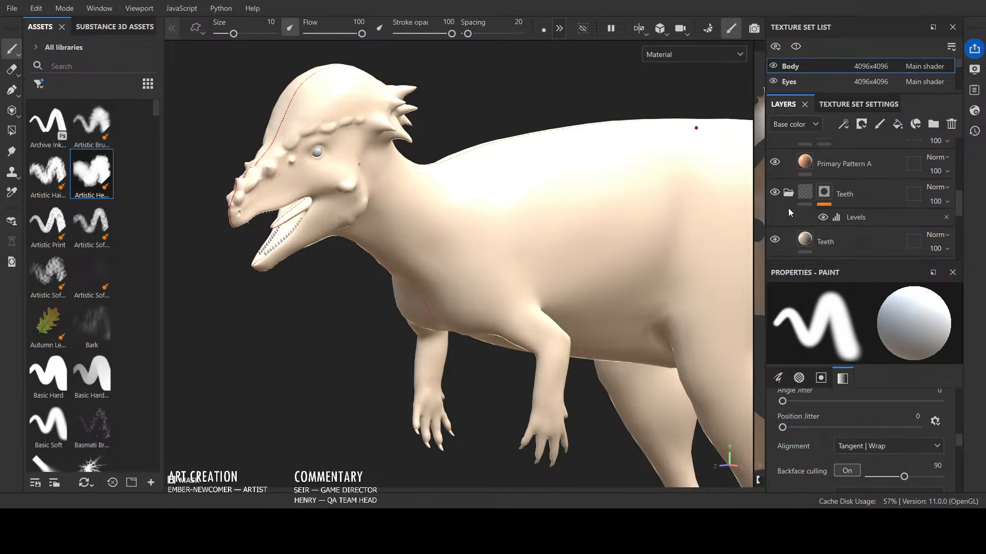
pyautogui.scroll(3, 796, 237)
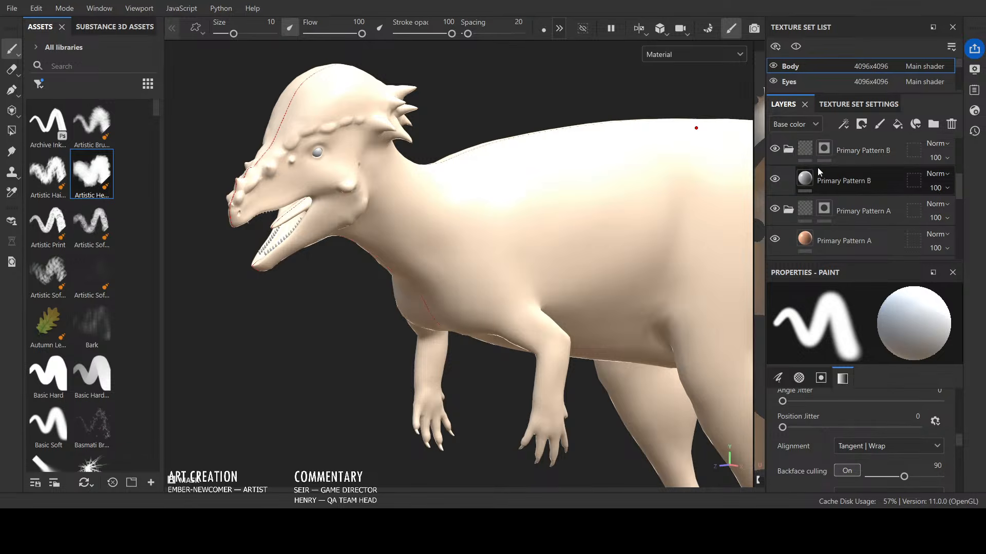
# Step: Collapse the Teeth and Mouth folders in the Body layer stack
pyautogui.click(805, 180)
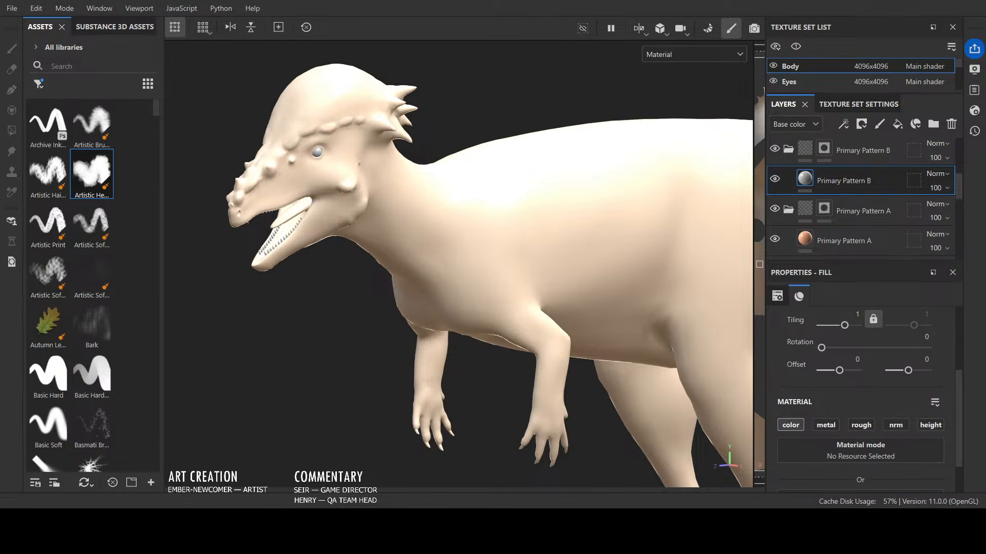
pyautogui.scroll(-3, 805, 180)
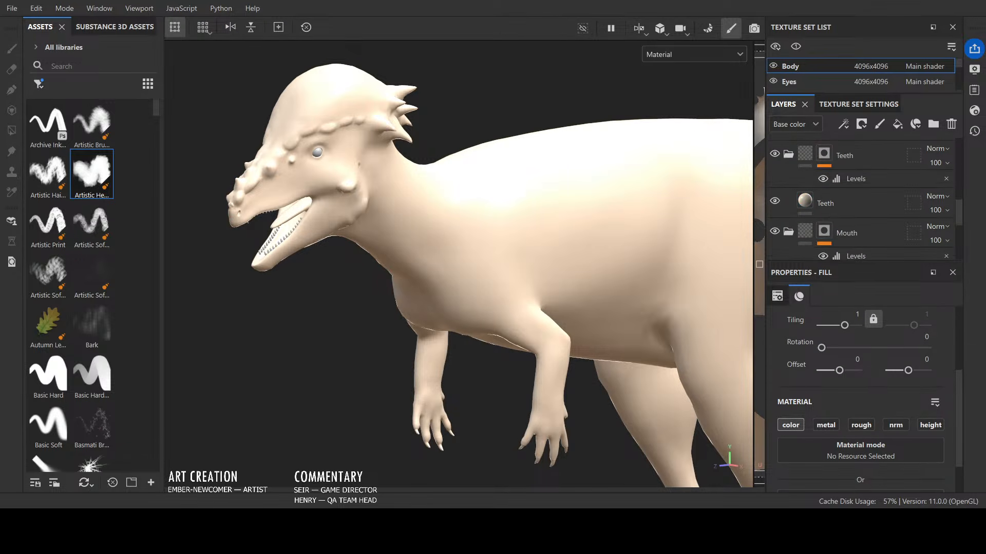
pyautogui.scroll(-3, 842, 194)
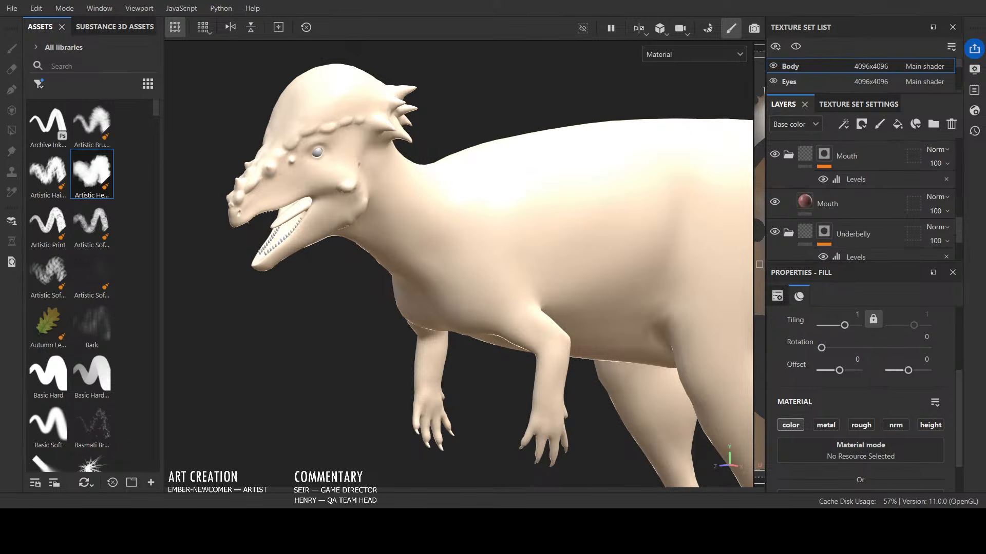
pyautogui.scroll(3, 842, 194)
pyautogui.click(844, 194)
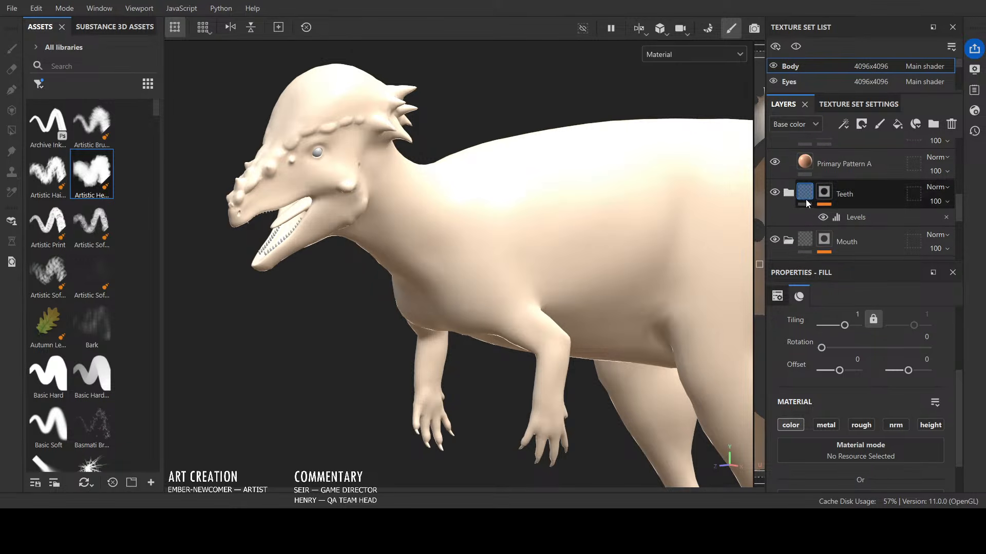
pyautogui.scroll(-1, 805, 199)
pyautogui.click(789, 201)
pyautogui.scroll(-2, 793, 202)
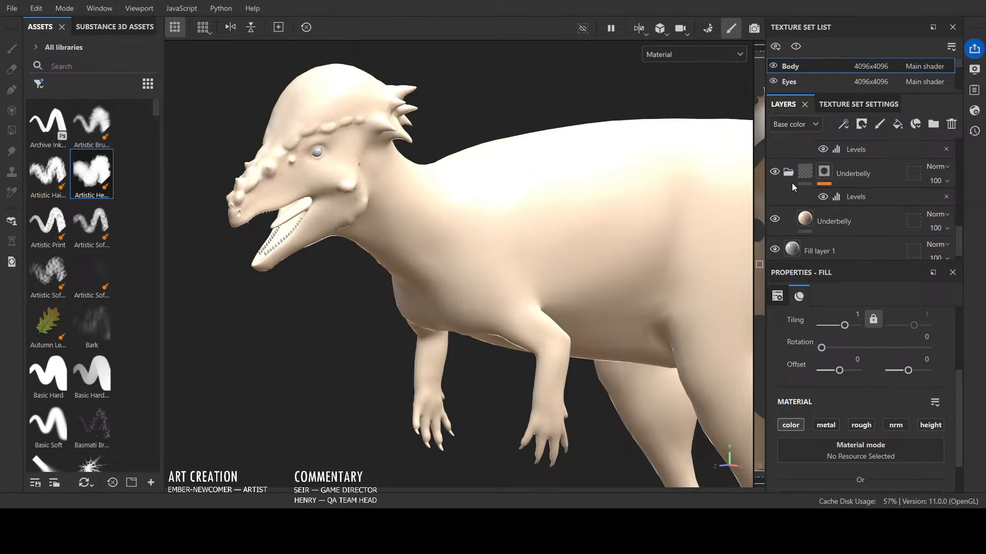
pyautogui.scroll(4, 808, 190)
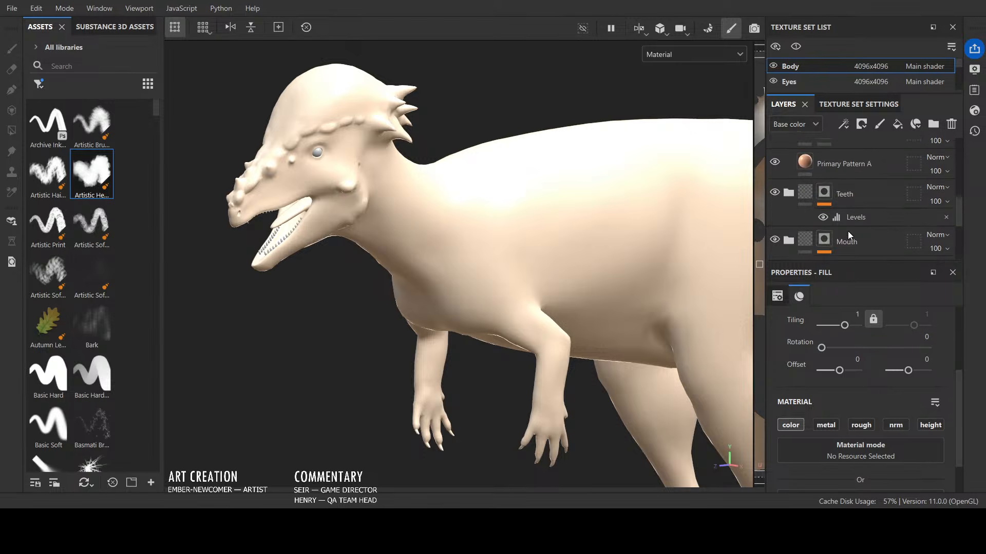
# Step: Paint patches on the Primary Pattern A folder's mask over the dinosaur's chest and the side of its belly
pyautogui.scroll(3, 834, 185)
pyautogui.click(824, 208)
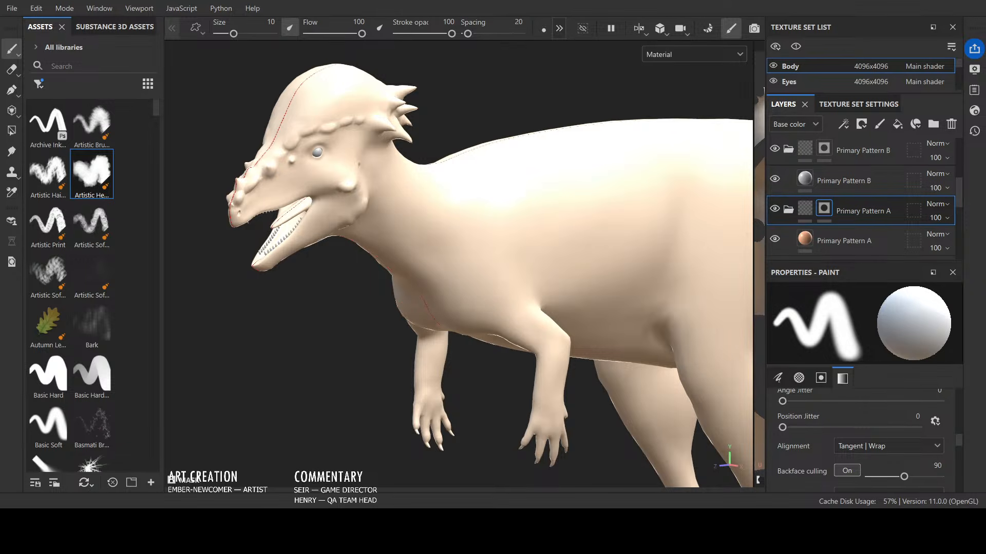
pyautogui.click(588, 313)
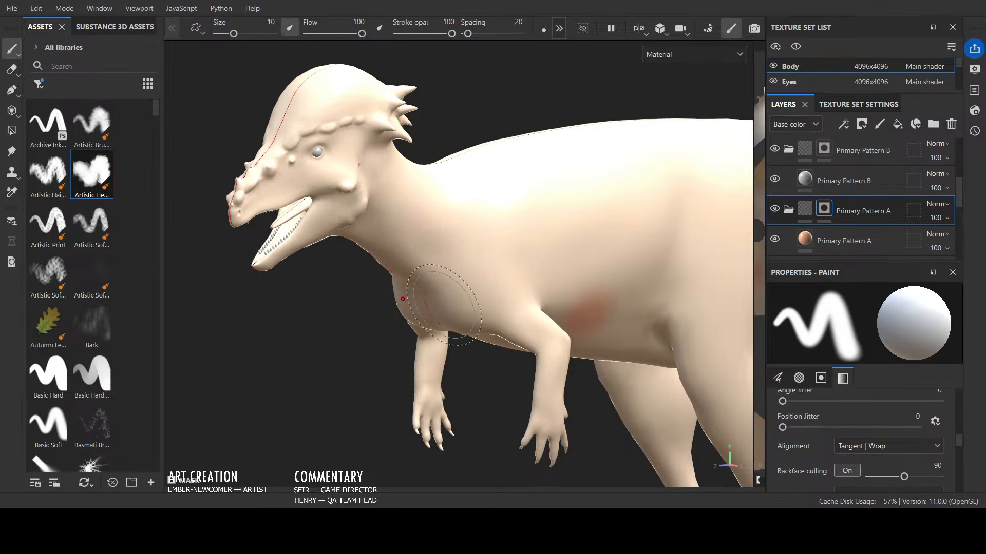
pyautogui.moveTo(431, 297)
pyautogui.mouseDown()
pyautogui.moveTo(426, 308)
pyautogui.moveTo(410, 287)
pyautogui.moveTo(411, 246)
pyautogui.mouseUp()
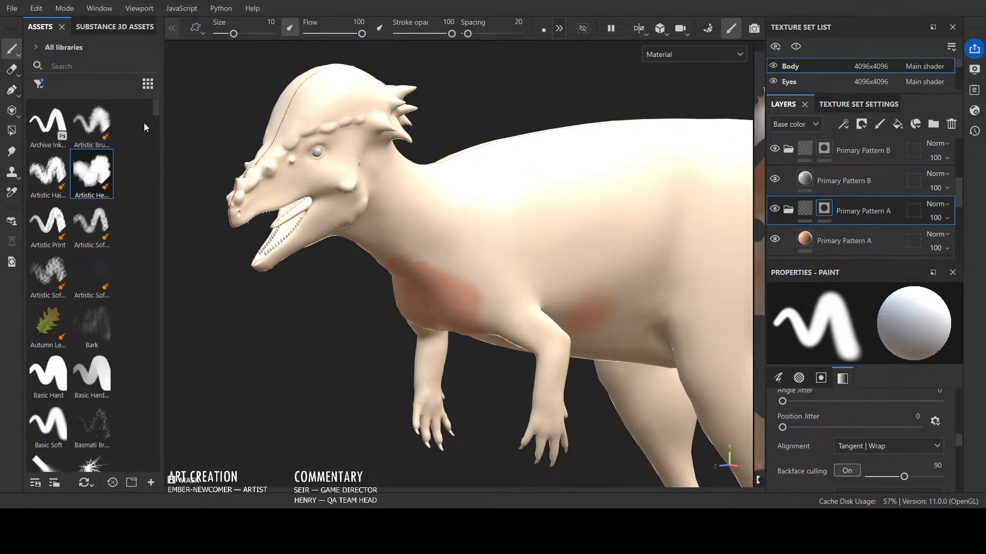
# Step: Paint soft Primary Pattern A areas over the lower neck, shoulder and flank with the Cotton brush at size 15
pyautogui.scroll(-4, 158, 121)
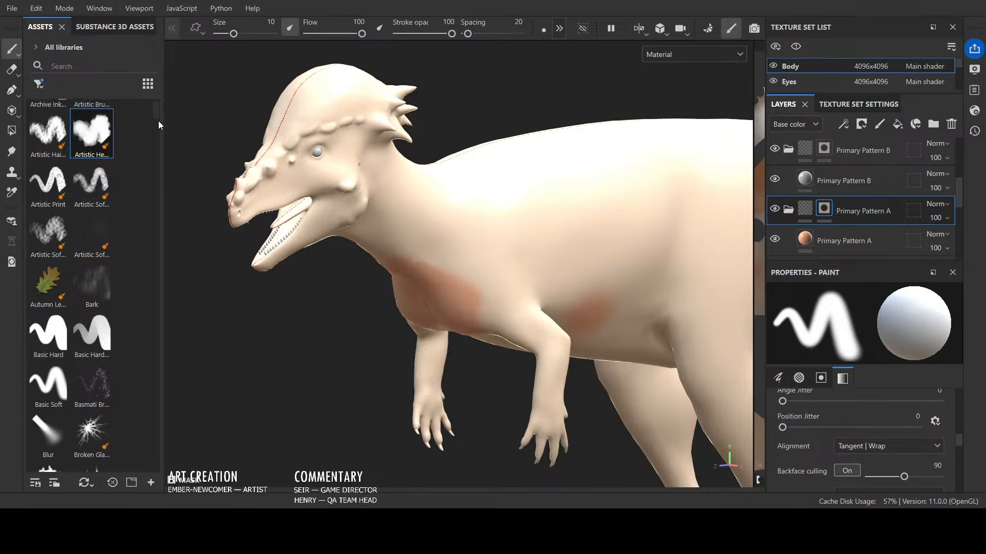
pyautogui.moveTo(159, 127); pyautogui.dragTo(161, 149)
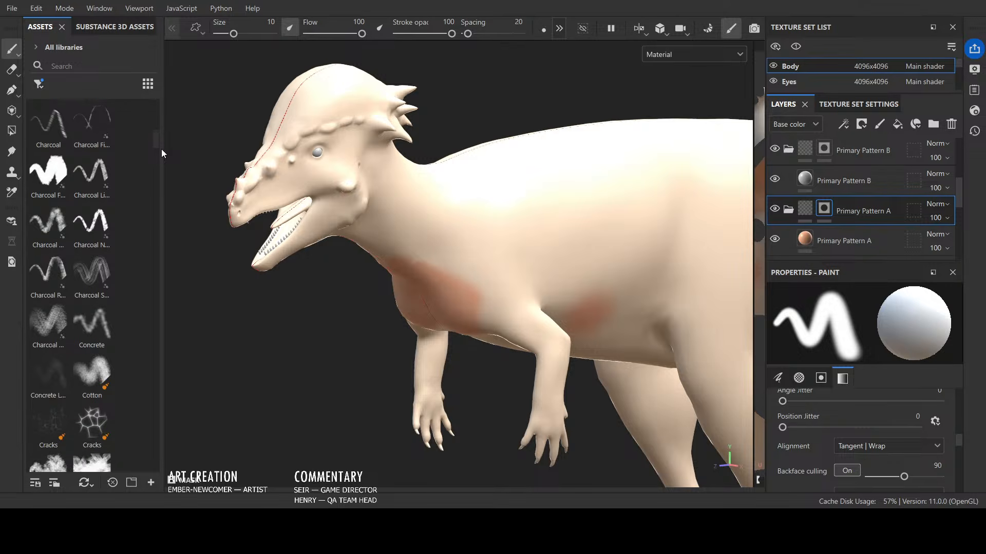
pyautogui.click(87, 343)
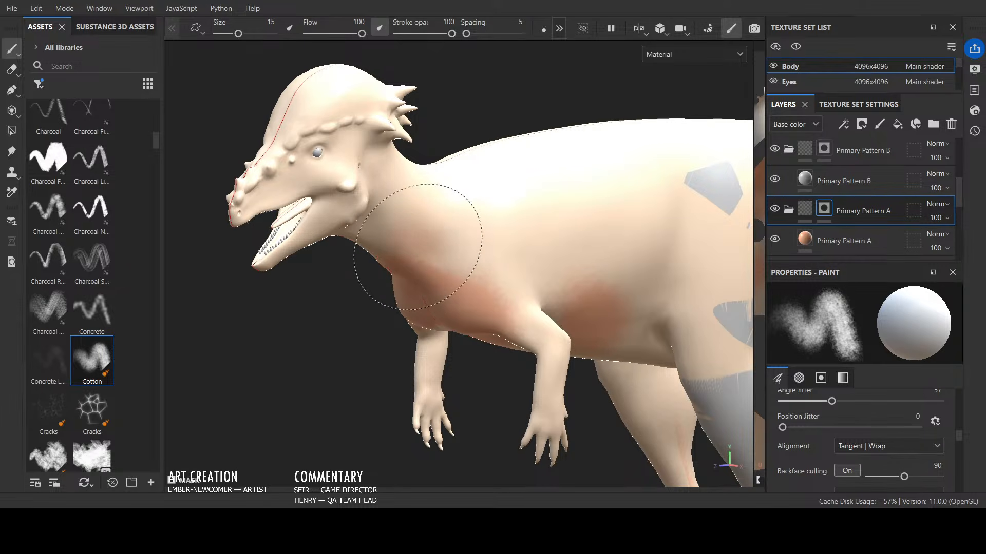
pyautogui.scroll(-3, 396, 247)
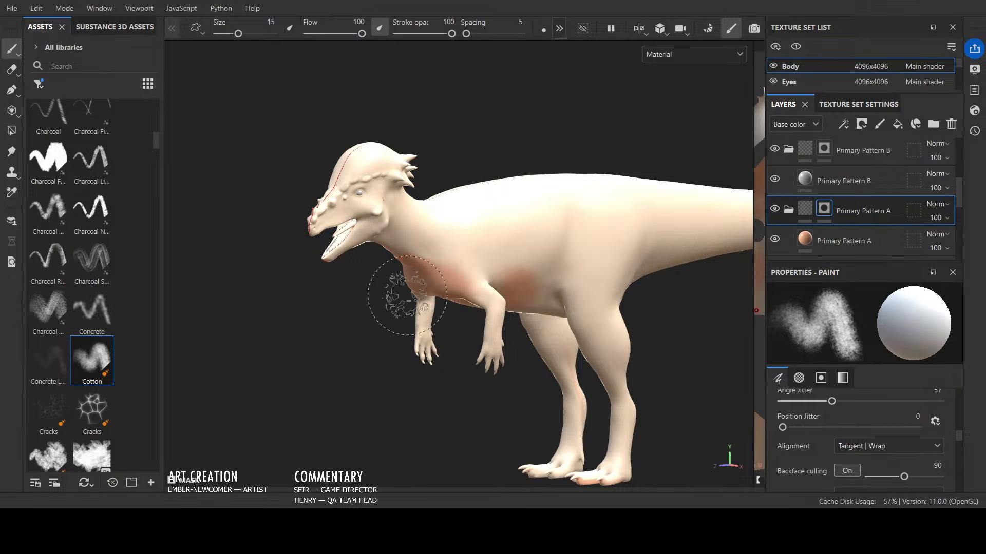
pyautogui.click(439, 251)
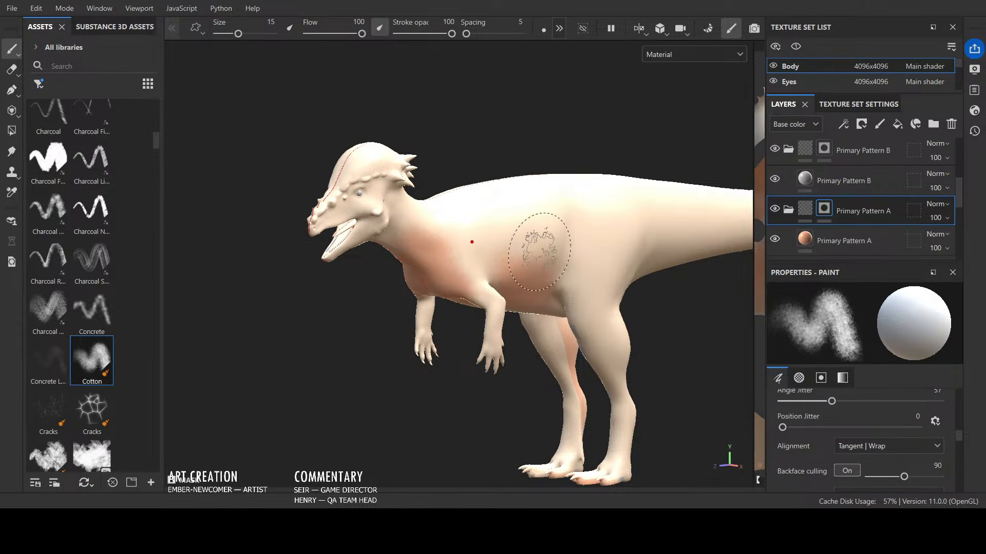
# Step: Examine the painted Primary Pattern A on the dinosaur's chest, flanks, legs and underside from several angles
pyautogui.scroll(-3, 693, 356)
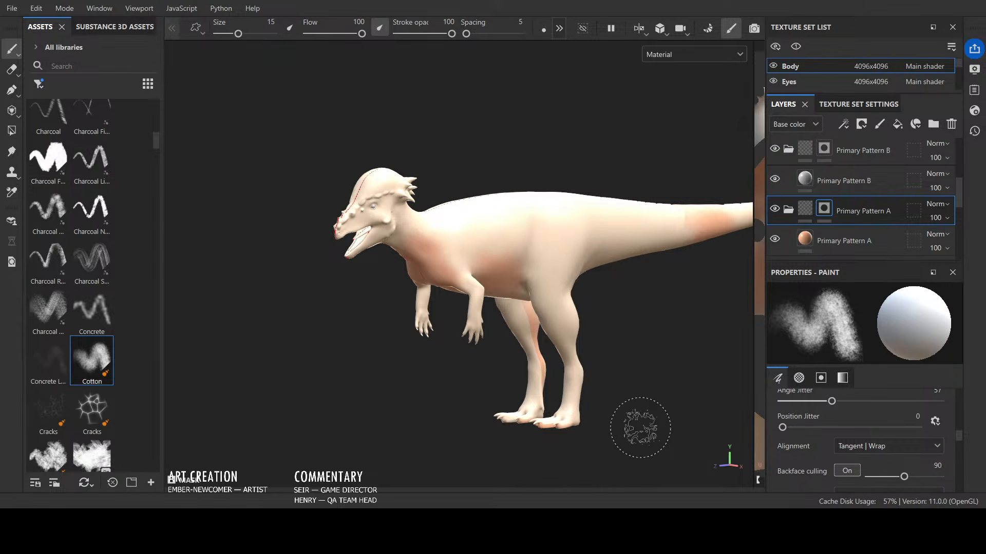
pyautogui.keyDown('alt'); pyautogui.moveTo(639, 426); pyautogui.dragTo(684, 419); pyautogui.keyUp('alt')
pyautogui.scroll(5, 660, 407)
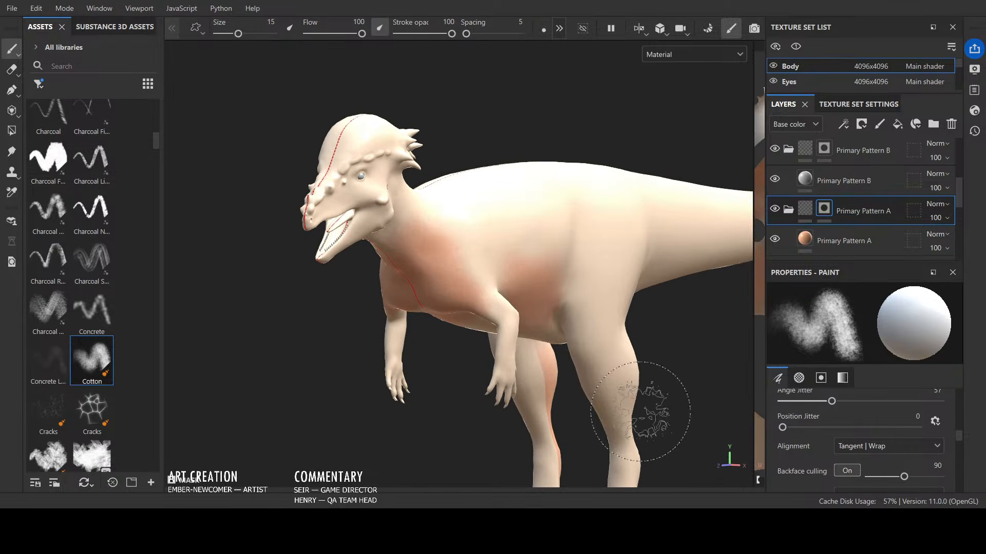
pyautogui.keyDown('alt'); pyautogui.moveTo(539, 426); pyautogui.dragTo(402, 297, button='middle'); pyautogui.keyUp('alt')
pyautogui.keyDown('alt'); pyautogui.moveTo(462, 414); pyautogui.dragTo(390, 358); pyautogui.keyUp('alt')
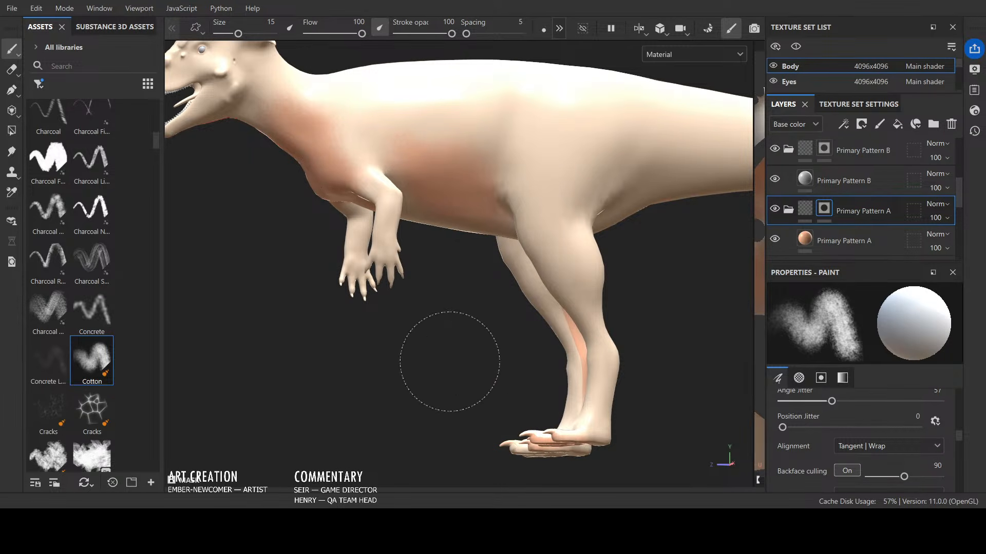
pyautogui.keyDown('alt'); pyautogui.moveTo(451, 359); pyautogui.dragTo(352, 374); pyautogui.keyUp('alt')
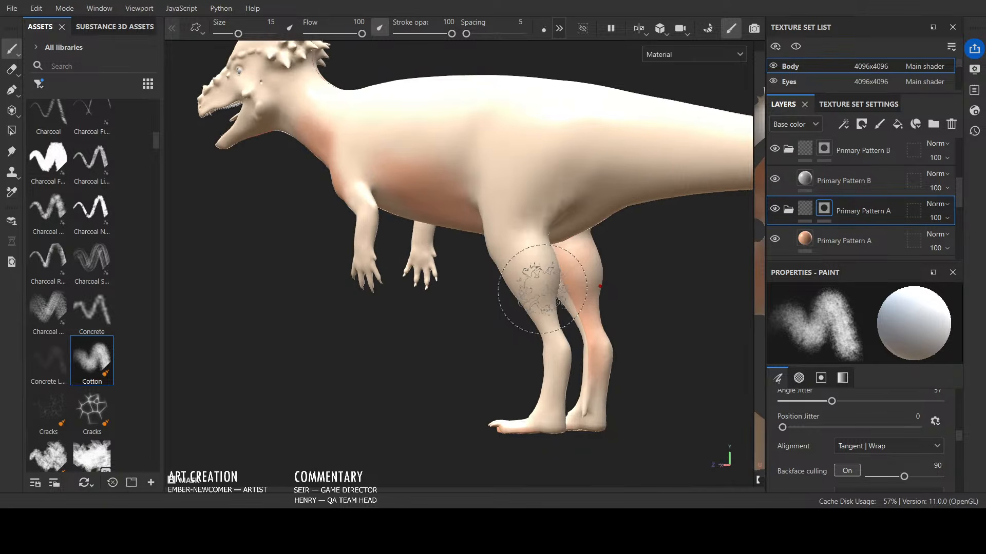
pyautogui.moveTo(501, 352)
pyautogui.keyDown('alt'); pyautogui.mouseDown()
pyautogui.moveTo(462, 359)
pyautogui.moveTo(527, 274)
pyautogui.moveTo(452, 129)
pyautogui.mouseUp(); pyautogui.keyUp('alt')
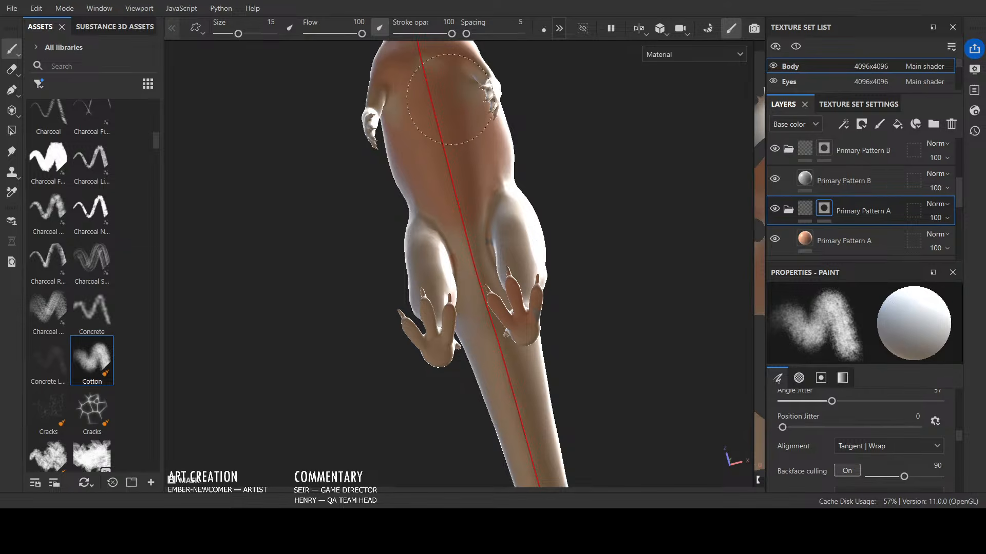
pyautogui.moveTo(729, 319)
pyautogui.keyDown('alt'); pyautogui.mouseDown()
pyautogui.moveTo(677, 328)
pyautogui.moveTo(537, 418)
pyautogui.moveTo(519, 272)
pyautogui.mouseUp(); pyautogui.keyUp('alt')
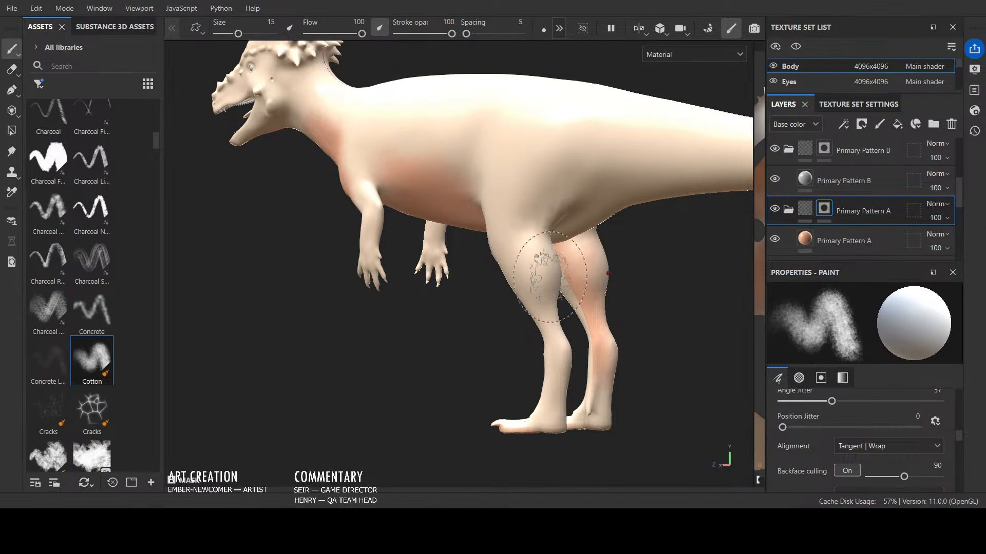
# Step: Paint Primary Pattern A on the inner side of the hind leg and around the dinosaur's hip and tail base
pyautogui.moveTo(598, 209)
pyautogui.mouseDown()
pyautogui.moveTo(607, 204)
pyautogui.moveTo(583, 232)
pyautogui.mouseUp()
pyautogui.scroll(-3, 656, 351)
pyautogui.keyDown('alt'); pyautogui.moveTo(656, 352); pyautogui.dragTo(384, 337); pyautogui.keyUp('alt')
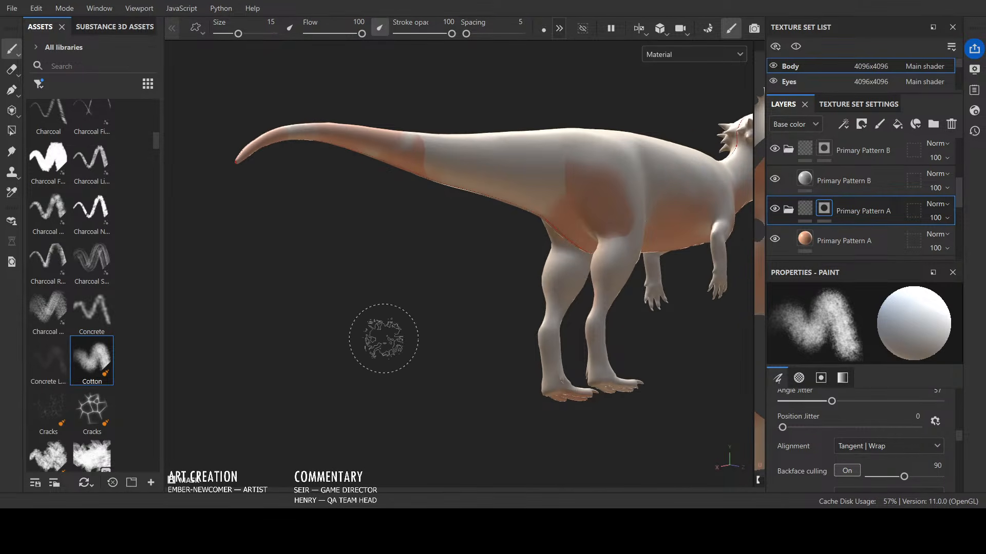
pyautogui.moveTo(547, 197)
pyautogui.mouseDown()
pyautogui.moveTo(533, 156)
pyautogui.moveTo(493, 151)
pyautogui.moveTo(514, 164)
pyautogui.moveTo(564, 165)
pyautogui.mouseUp()
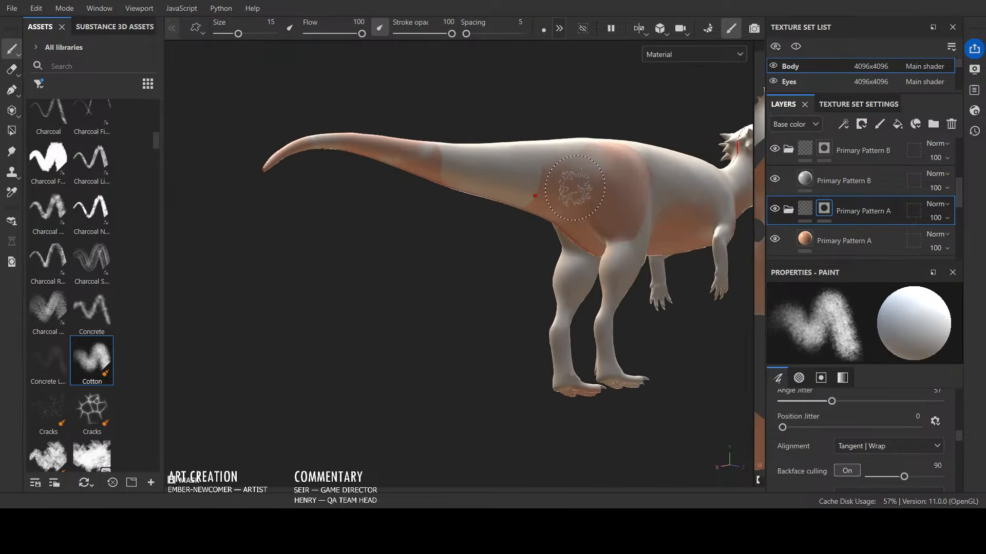
pyautogui.keyDown('alt'); pyautogui.moveTo(565, 287); pyautogui.dragTo(489, 379); pyautogui.keyUp('alt')
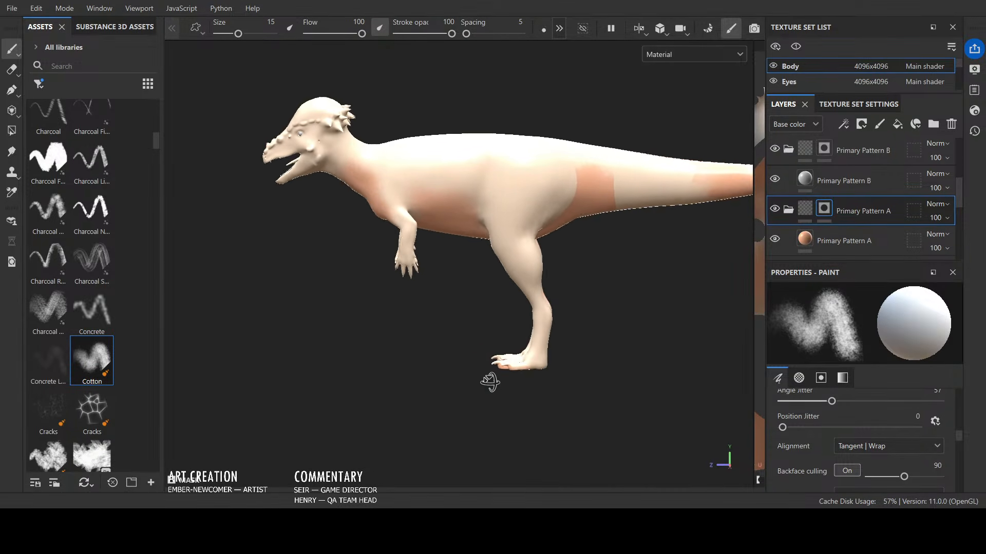
# Step: Extend the Primary Pattern A area upward on the rear flank, just in front of the hind leg
pyautogui.keyDown('alt'); pyautogui.moveTo(614, 314); pyautogui.dragTo(585, 314); pyautogui.keyUp('alt')
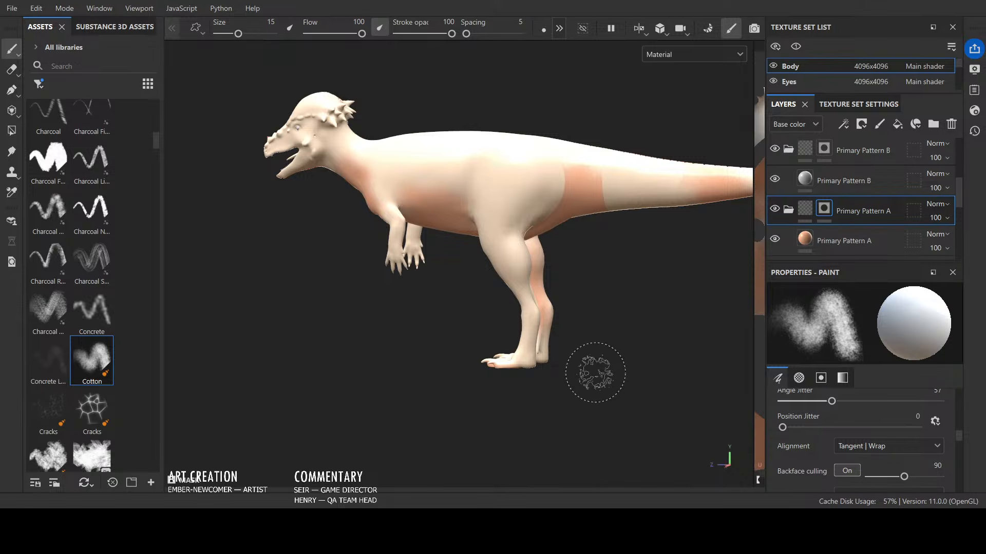
pyautogui.moveTo(590, 369)
pyautogui.keyDown('alt'); pyautogui.mouseDown()
pyautogui.moveTo(503, 396)
pyautogui.moveTo(604, 398)
pyautogui.moveTo(549, 380)
pyautogui.moveTo(453, 394)
pyautogui.moveTo(559, 399)
pyautogui.moveTo(528, 399)
pyautogui.moveTo(444, 328)
pyautogui.mouseUp(); pyautogui.keyUp('alt')
pyautogui.moveTo(445, 328)
pyautogui.keyDown('alt'); pyautogui.mouseDown(button='right')
pyautogui.moveTo(452, 295)
pyautogui.moveTo(433, 370)
pyautogui.mouseUp(button='right'); pyautogui.keyUp('alt')
pyautogui.keyDown('alt'); pyautogui.moveTo(511, 373); pyautogui.dragTo(500, 44); pyautogui.keyUp('alt')
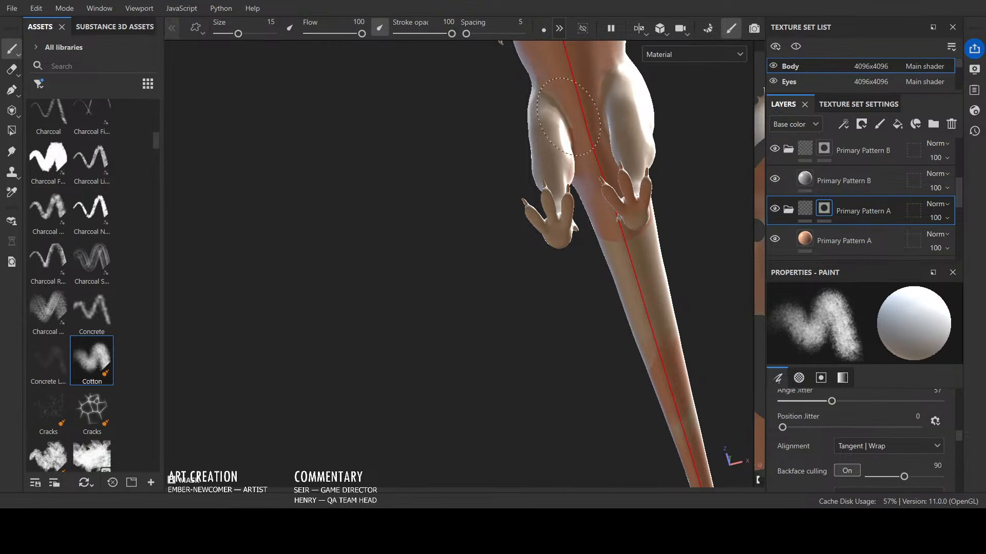
pyautogui.moveTo(704, 202)
pyautogui.keyDown('alt'); pyautogui.mouseDown()
pyautogui.moveTo(534, 315)
pyautogui.moveTo(506, 352)
pyautogui.moveTo(528, 352)
pyautogui.mouseUp(); pyautogui.keyUp('alt')
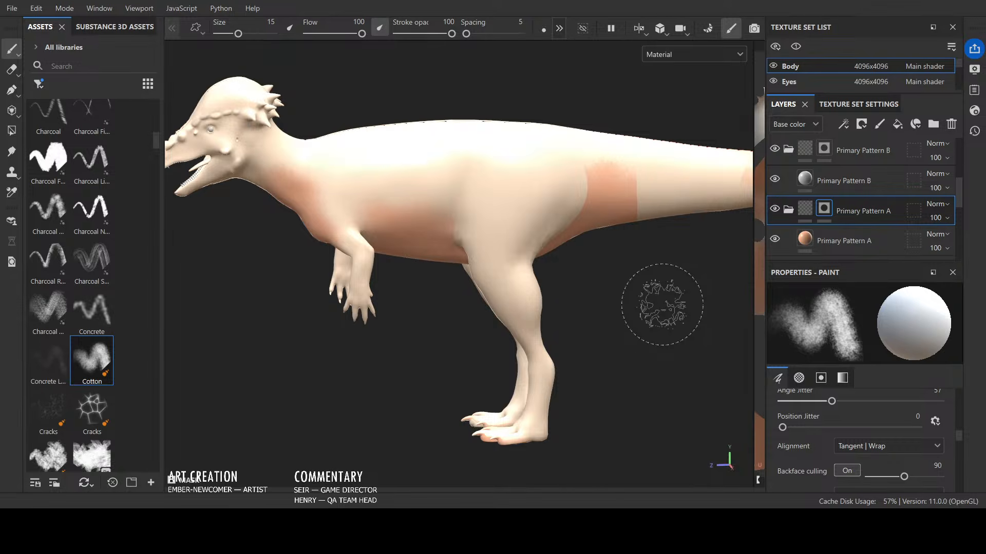
pyautogui.moveTo(452, 213); pyautogui.dragTo(440, 197)
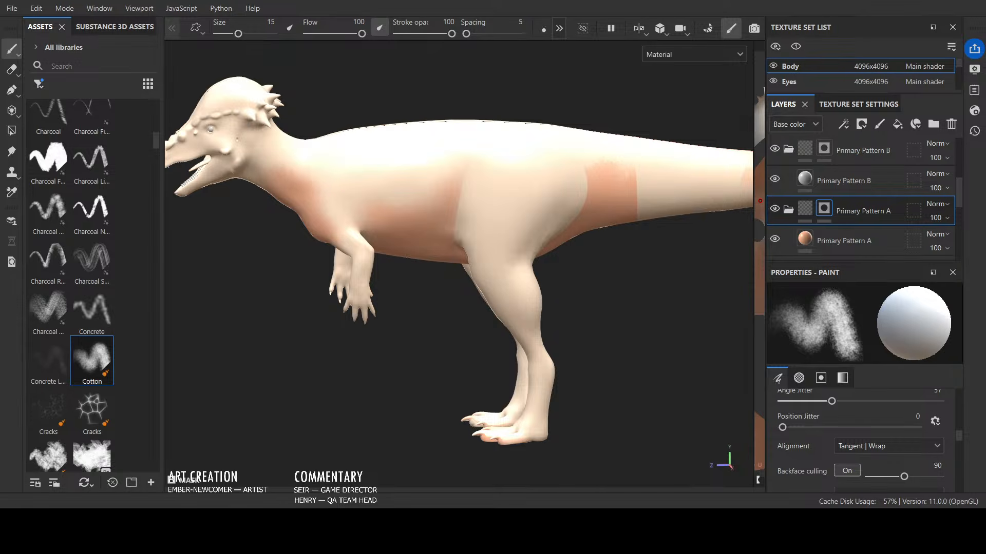
pyautogui.moveTo(594, 308)
pyautogui.keyDown('alt'); pyautogui.mouseDown()
pyautogui.moveTo(633, 325)
pyautogui.moveTo(452, 326)
pyautogui.moveTo(505, 405)
pyautogui.moveTo(577, 348)
pyautogui.moveTo(593, 310)
pyautogui.moveTo(658, 312)
pyautogui.moveTo(633, 313)
pyautogui.mouseUp(); pyautogui.keyUp('alt')
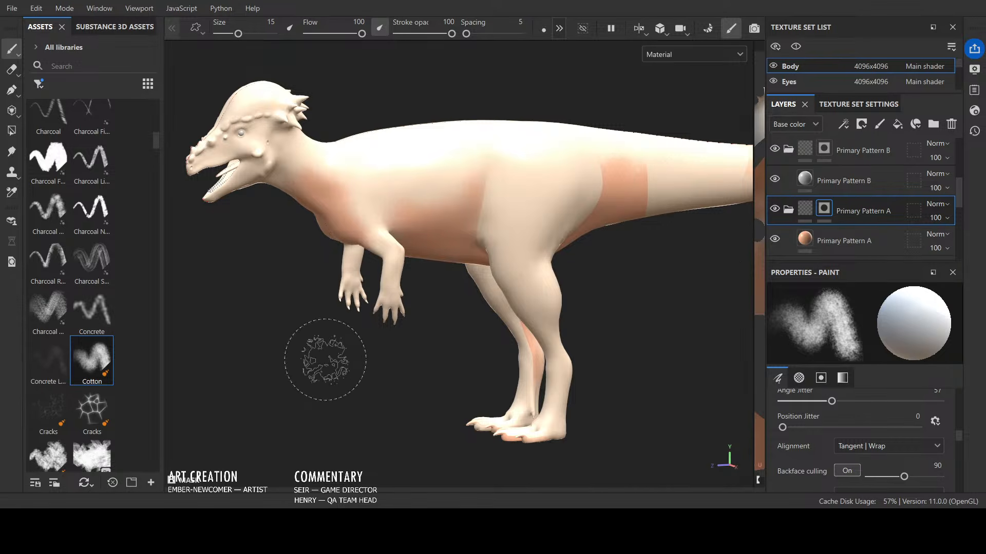
# Step: Paint Primary Pattern A over the dinosaur's cheek, jaw, snout and the area below the eye with the size 15 brush
pyautogui.moveTo(325, 359)
pyautogui.keyDown('alt'); pyautogui.mouseDown()
pyautogui.moveTo(387, 363)
pyautogui.moveTo(347, 347)
pyautogui.mouseUp(); pyautogui.keyUp('alt')
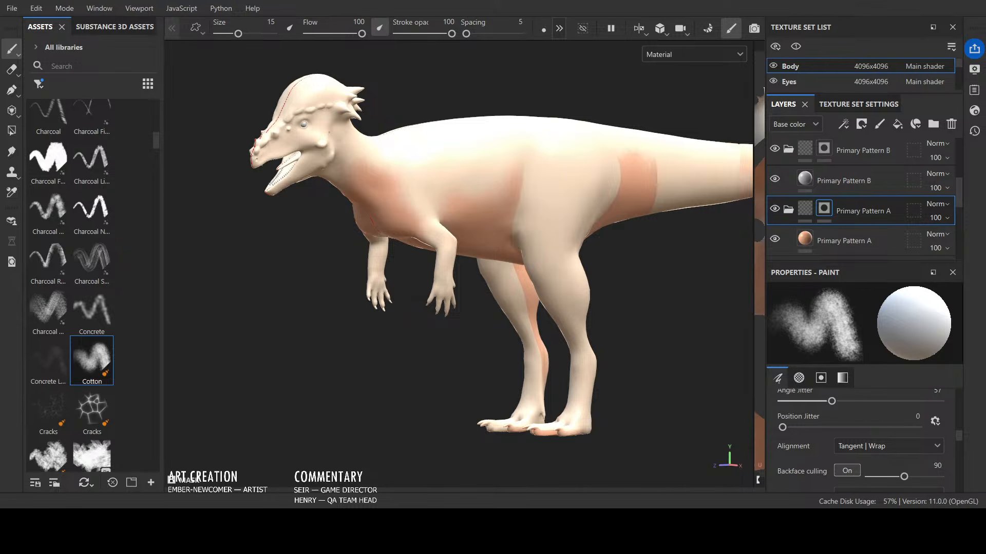
pyautogui.scroll(2, 255, 209)
pyautogui.moveTo(245, 267)
pyautogui.keyDown('alt'); pyautogui.mouseDown(button='middle')
pyautogui.moveTo(333, 280)
pyautogui.moveTo(335, 295)
pyautogui.moveTo(369, 300)
pyautogui.moveTo(335, 302)
pyautogui.mouseUp(button='middle'); pyautogui.keyUp('alt')
pyautogui.scroll(2, 331, 274)
pyautogui.scroll(1, 369, 299)
pyautogui.moveTo(357, 189); pyautogui.dragTo(335, 196)
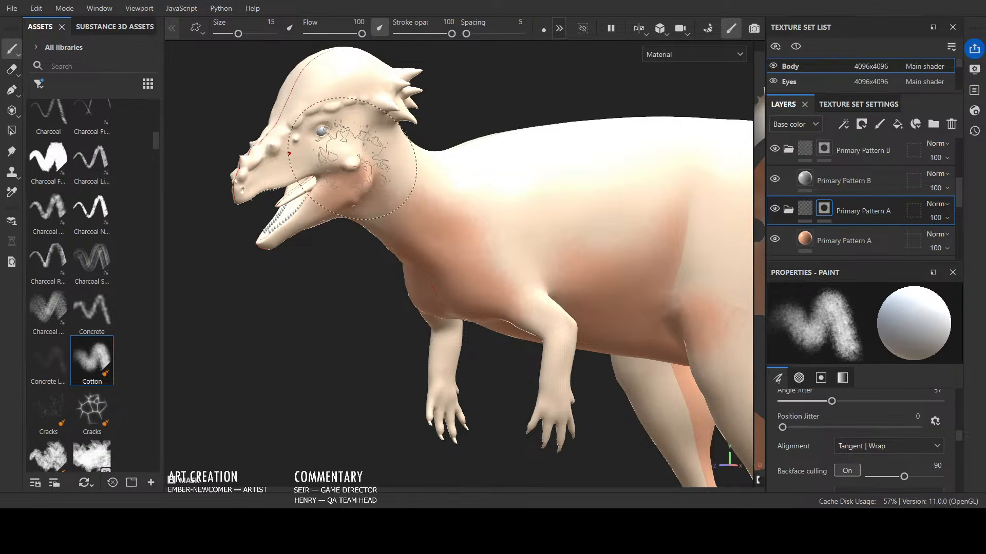
pyautogui.moveTo(352, 159)
pyautogui.mouseDown()
pyautogui.moveTo(298, 149)
pyautogui.moveTo(268, 174)
pyautogui.moveTo(296, 150)
pyautogui.moveTo(326, 154)
pyautogui.moveTo(317, 202)
pyautogui.moveTo(287, 238)
pyautogui.mouseUp()
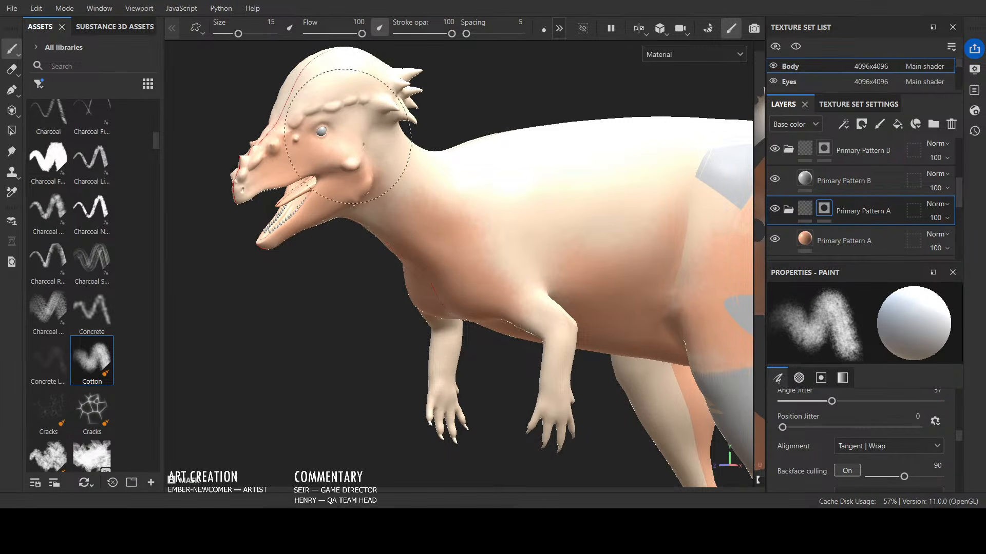
pyautogui.moveTo(348, 136)
pyautogui.mouseDown()
pyautogui.moveTo(376, 186)
pyautogui.moveTo(353, 220)
pyautogui.mouseUp()
pyautogui.moveTo(317, 307)
pyautogui.keyDown('alt'); pyautogui.mouseDown()
pyautogui.moveTo(338, 310)
pyautogui.moveTo(313, 311)
pyautogui.mouseUp(); pyautogui.keyUp('alt')
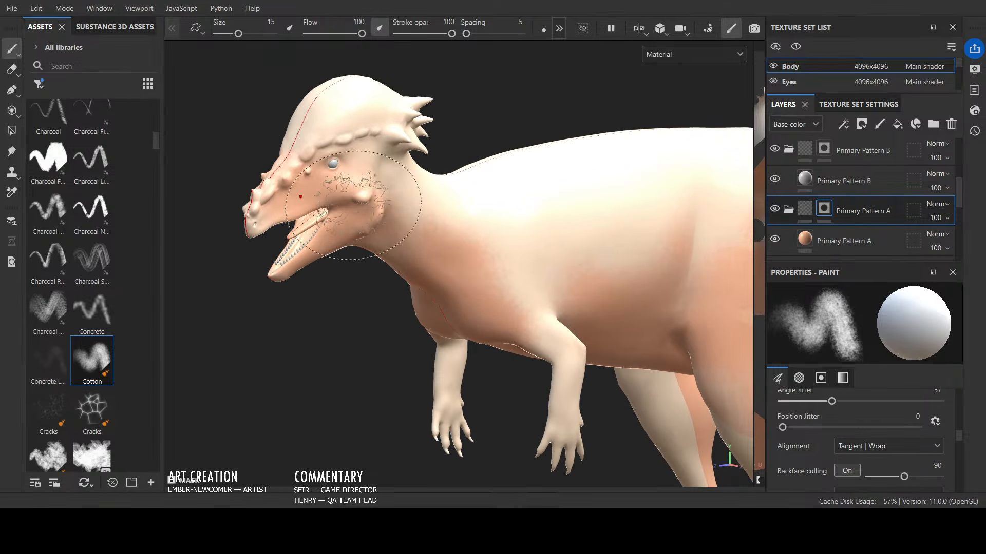
pyautogui.moveTo(354, 205); pyautogui.dragTo(377, 208)
# Step: Soften Primary Pattern A behind the jaw by painting black on its mask, and return to white paint
pyautogui.keyDown('alt'); pyautogui.moveTo(350, 321); pyautogui.dragTo(335, 307); pyautogui.keyUp('alt')
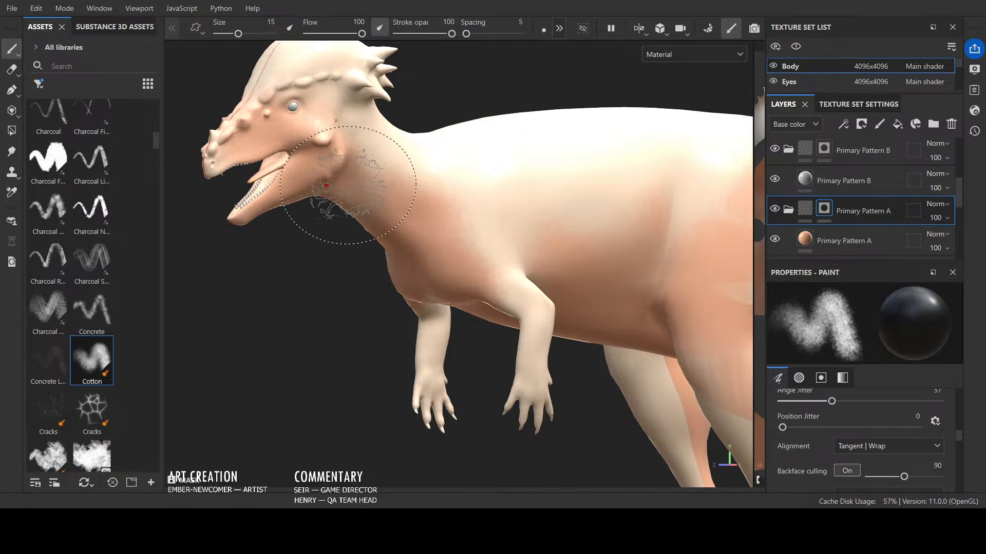
pyautogui.moveTo(321, 191)
pyautogui.mouseDown()
pyautogui.moveTo(309, 193)
pyautogui.moveTo(324, 202)
pyautogui.moveTo(311, 185)
pyautogui.moveTo(398, 160)
pyautogui.mouseUp()
pyautogui.press('x')
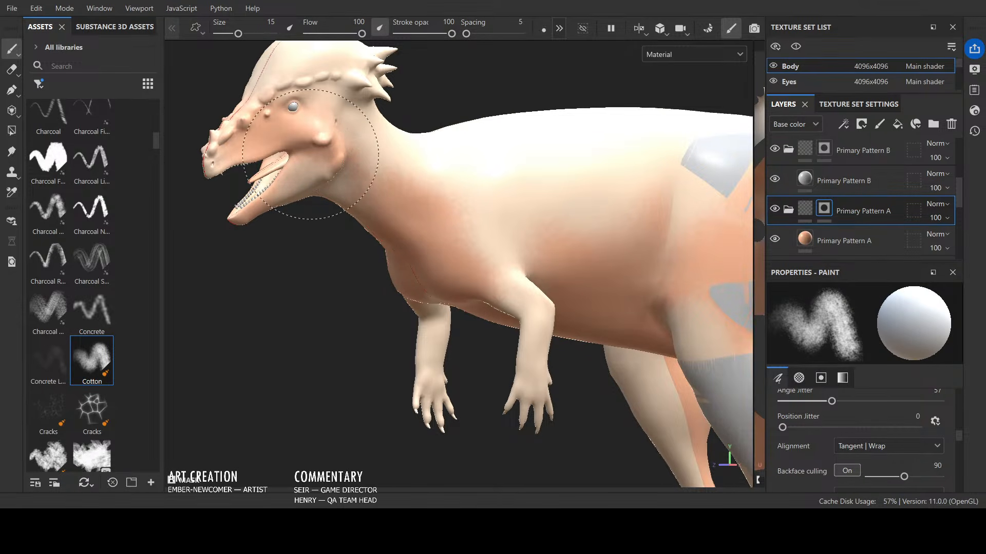
# Step: Reduce the Cotton brush size to 6.11 and refine Primary Pattern A along the throat below the jaw
pyautogui.moveTo(255, 292)
pyautogui.keyDown('alt'); pyautogui.mouseDown()
pyautogui.moveTo(299, 311)
pyautogui.moveTo(281, 351)
pyautogui.mouseUp(); pyautogui.keyUp('alt')
pyautogui.keyDown('alt'); pyautogui.moveTo(281, 350); pyautogui.dragTo(403, 363, button='middle'); pyautogui.keyUp('alt')
pyautogui.keyDown('alt'); pyautogui.moveTo(322, 411); pyautogui.dragTo(290, 396); pyautogui.keyUp('alt')
pyautogui.moveTo(279, 312)
pyautogui.keyDown('alt'); pyautogui.mouseDown(button='middle')
pyautogui.moveTo(389, 389)
pyautogui.moveTo(397, 371)
pyautogui.mouseUp(button='middle'); pyautogui.keyUp('alt')
pyautogui.scroll(1, 395, 366)
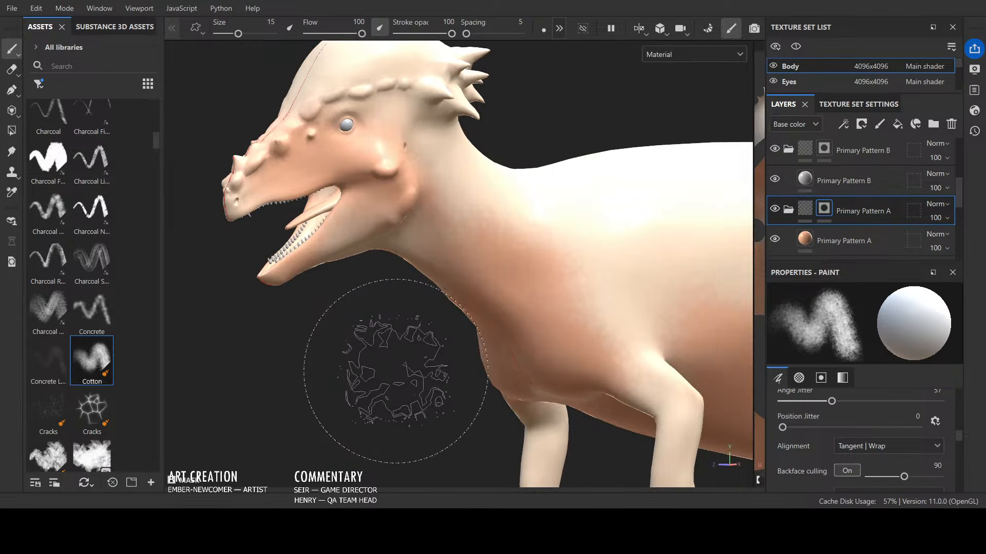
pyautogui.moveTo(309, 385)
pyautogui.keyDown('alt'); pyautogui.mouseDown()
pyautogui.moveTo(328, 399)
pyautogui.moveTo(322, 394)
pyautogui.mouseUp(); pyautogui.keyUp('alt')
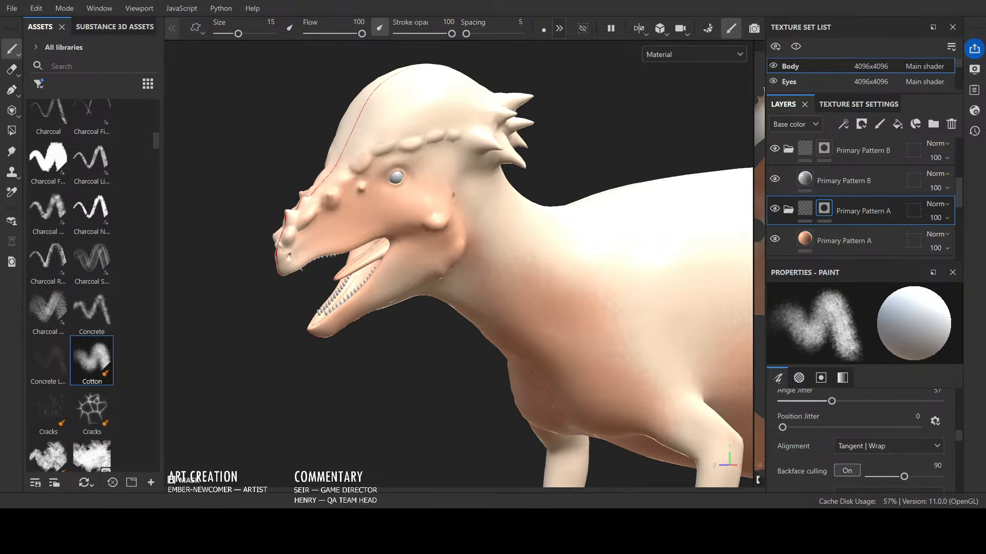
pyautogui.keyDown('ctrl'); pyautogui.moveTo(316, 393); pyautogui.dragTo(265, 393, button='right'); pyautogui.keyUp('ctrl')
pyautogui.moveTo(436, 296); pyautogui.dragTo(493, 339)
pyautogui.press('x')
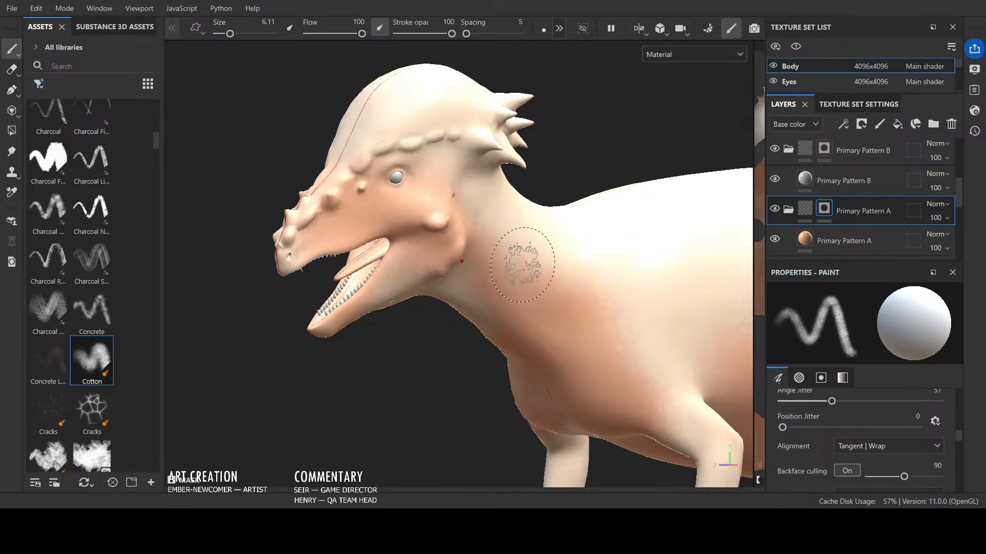
pyautogui.scroll(-3, 522, 265)
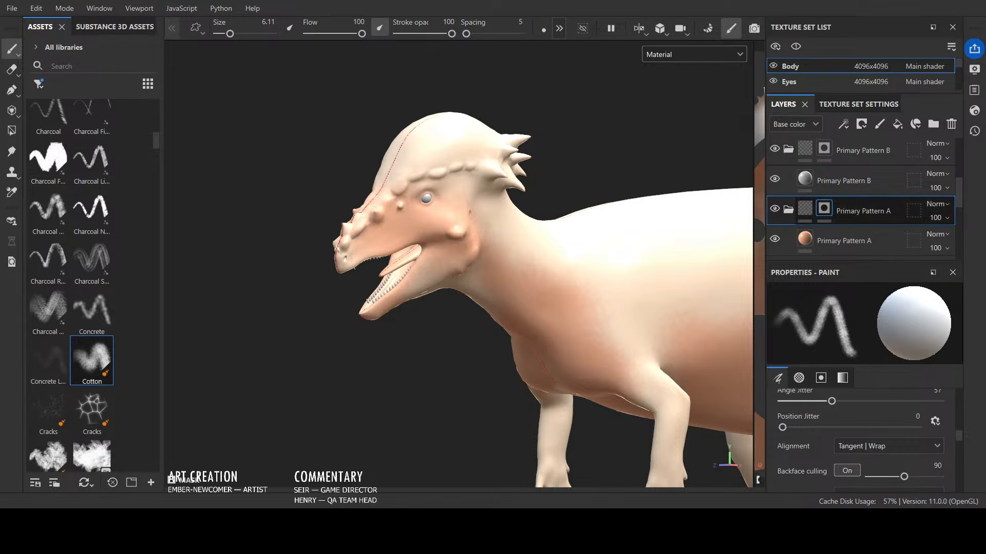
# Step: Set the base color of the Primary Pattern B fill layer to red and of the Accent fill layer to orange
pyautogui.click(826, 151)
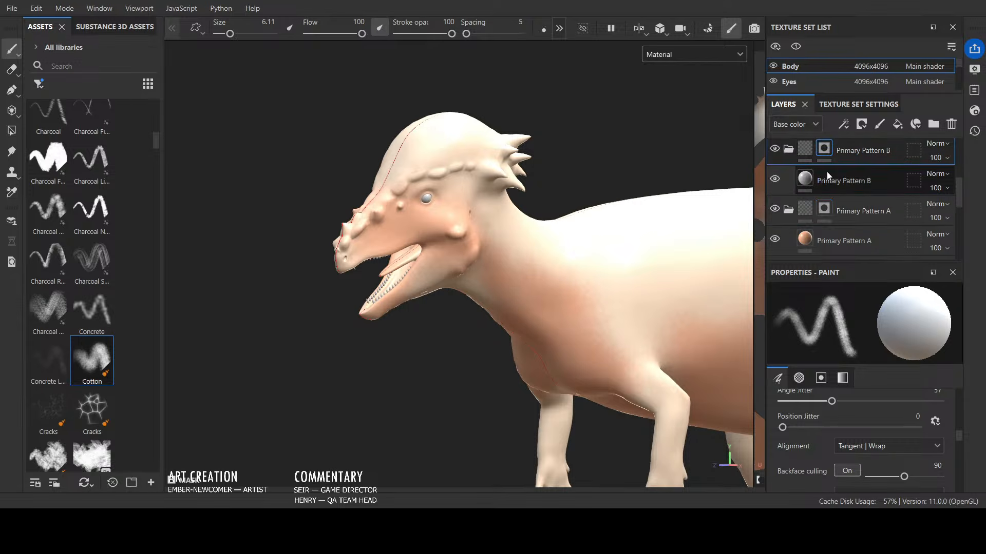
pyautogui.click(809, 178)
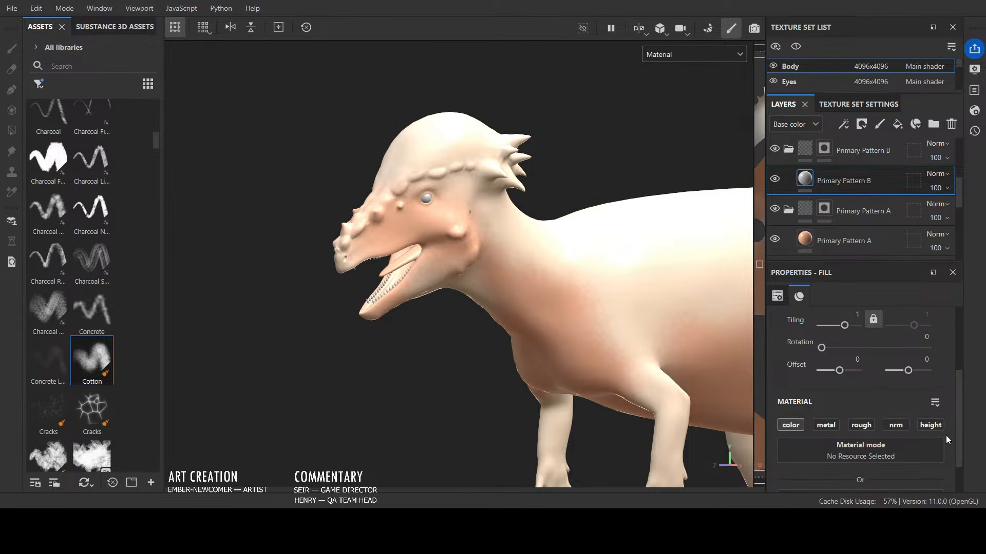
pyautogui.scroll(-1, 946, 437)
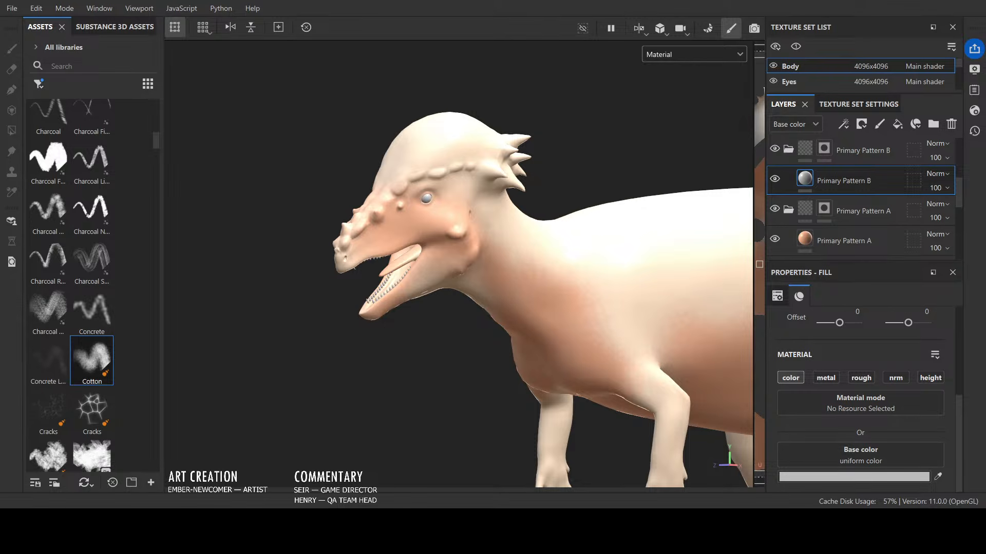
pyautogui.scroll(3, 905, 226)
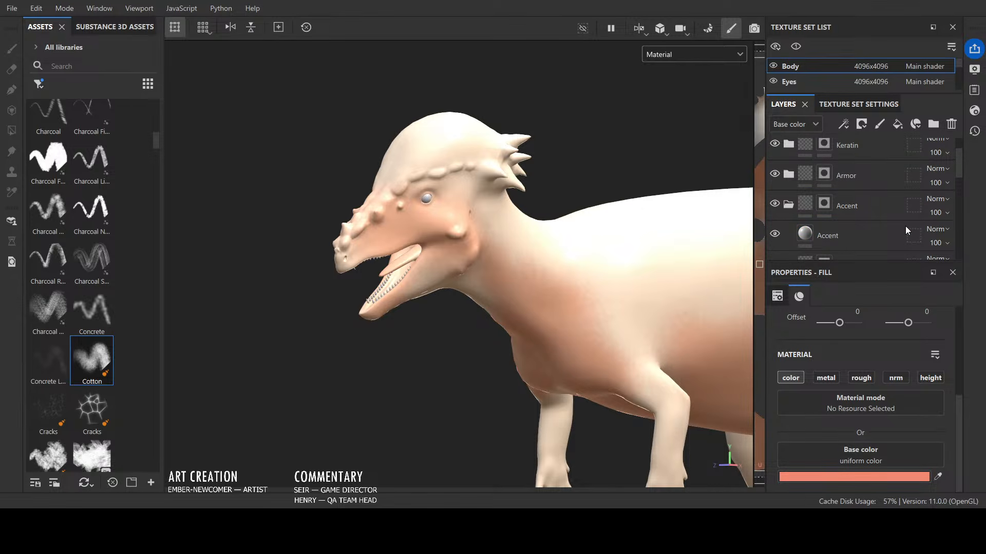
pyautogui.scroll(-3, 904, 226)
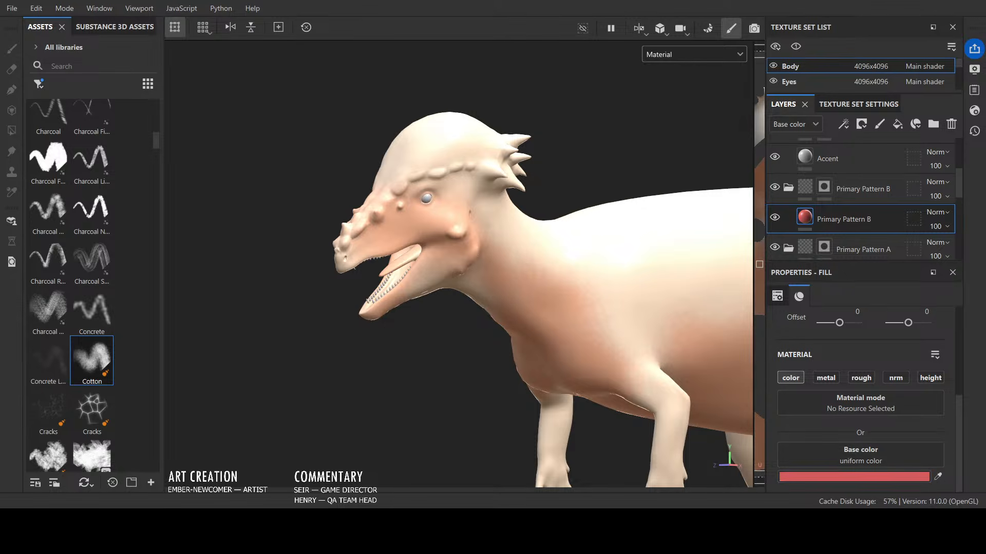
pyautogui.scroll(3, 862, 202)
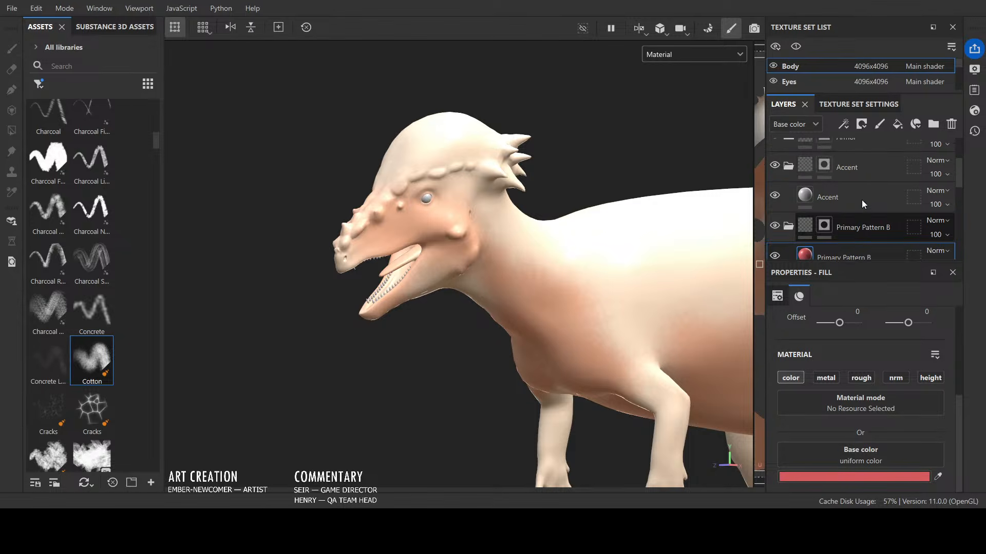
pyautogui.click(833, 231)
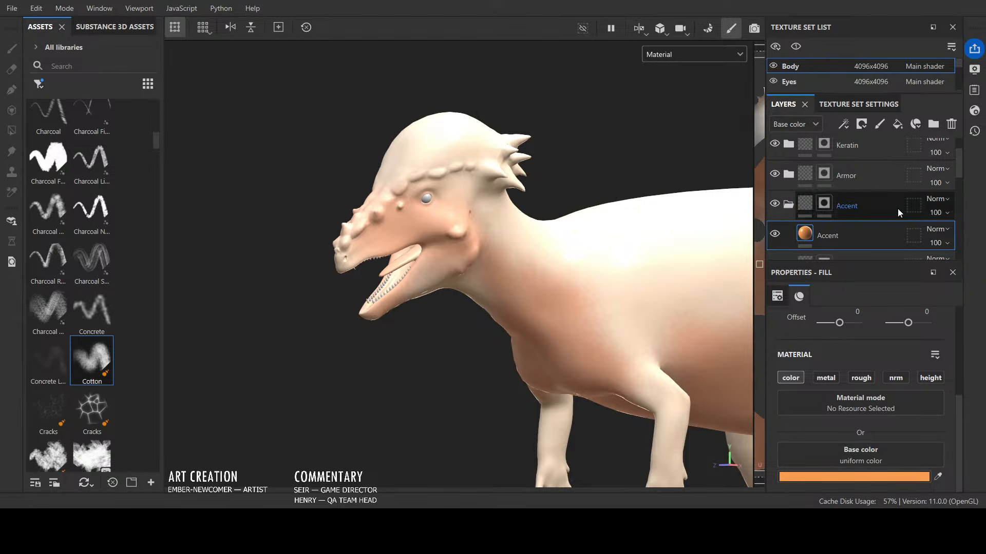
# Step: Paint a small patch on the Primary Pattern B folder's mask over the dinosaur's upper back at brush size 6.11
pyautogui.scroll(-3, 883, 208)
pyautogui.click(827, 187)
pyautogui.scroll(-3, 630, 164)
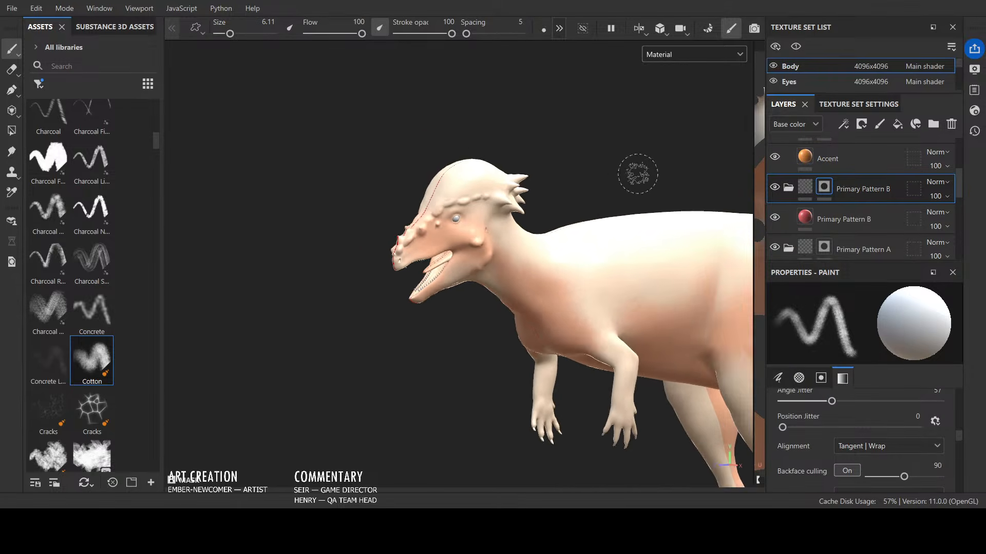
pyautogui.keyDown('alt'); pyautogui.moveTo(630, 165); pyautogui.dragTo(559, 225); pyautogui.keyUp('alt')
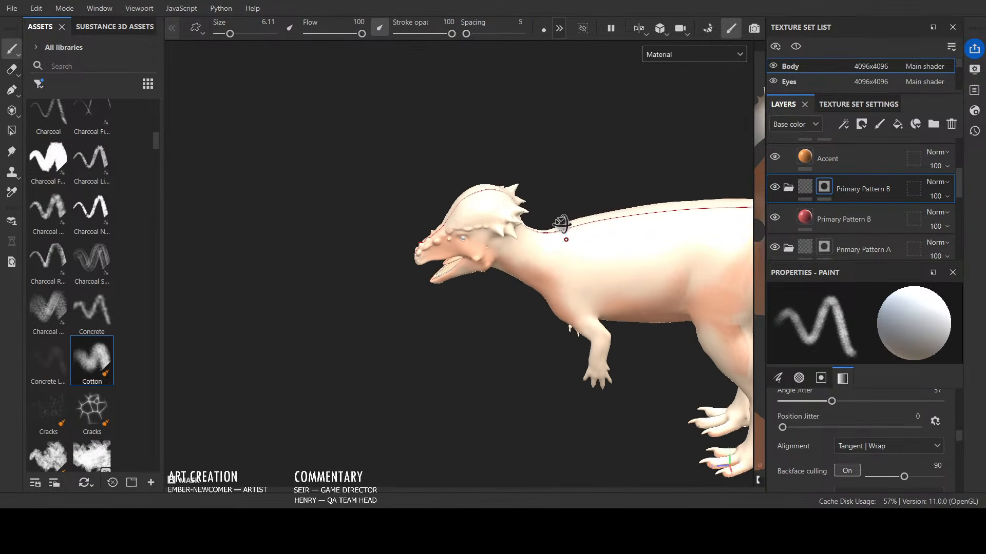
pyautogui.scroll(2, 610, 219)
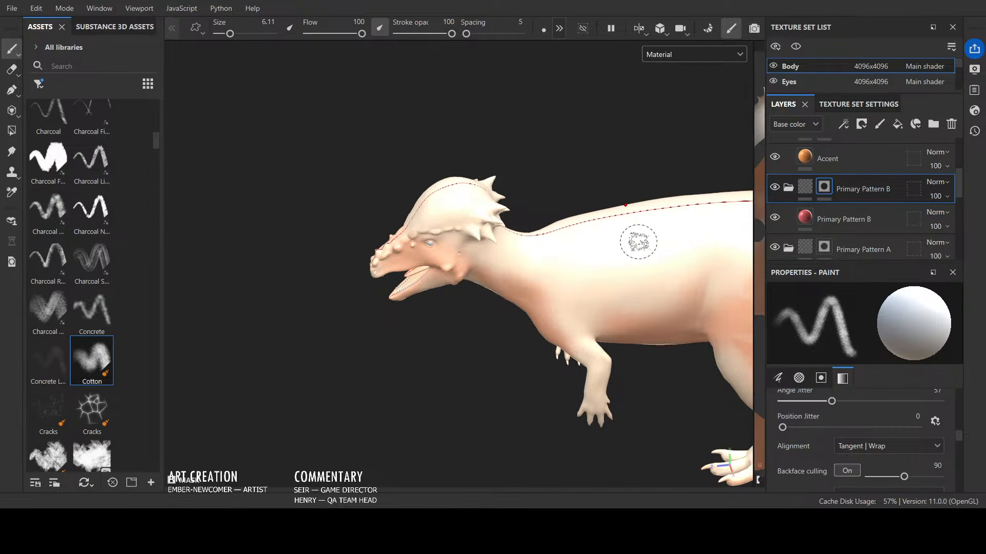
pyautogui.moveTo(636, 239)
pyautogui.mouseDown()
pyautogui.moveTo(621, 216)
pyautogui.moveTo(630, 224)
pyautogui.mouseUp()
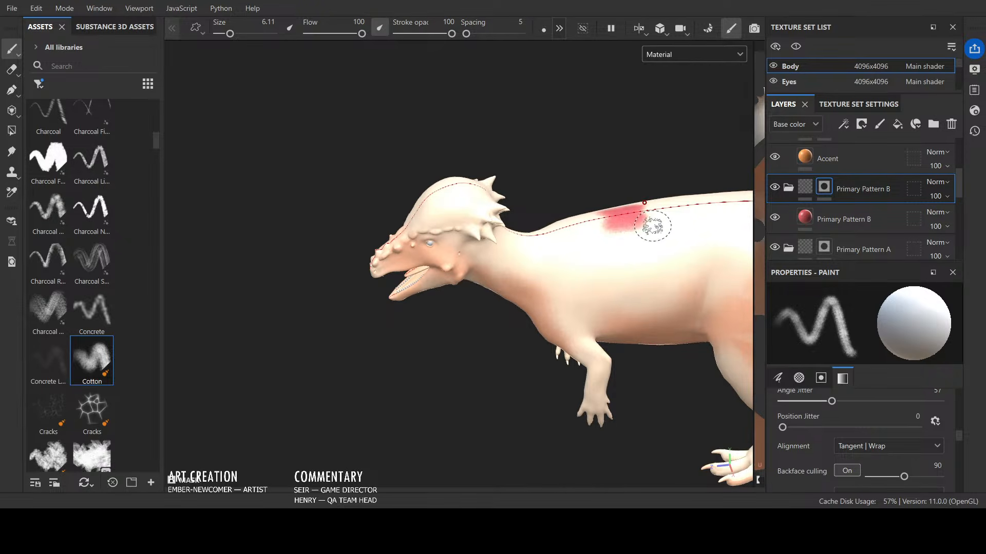
# Step: Enlarge the Cotton brush to size 17.26 and paint Primary Pattern B along the shoulders and upper back and on the lower hind legs
pyautogui.press(']')
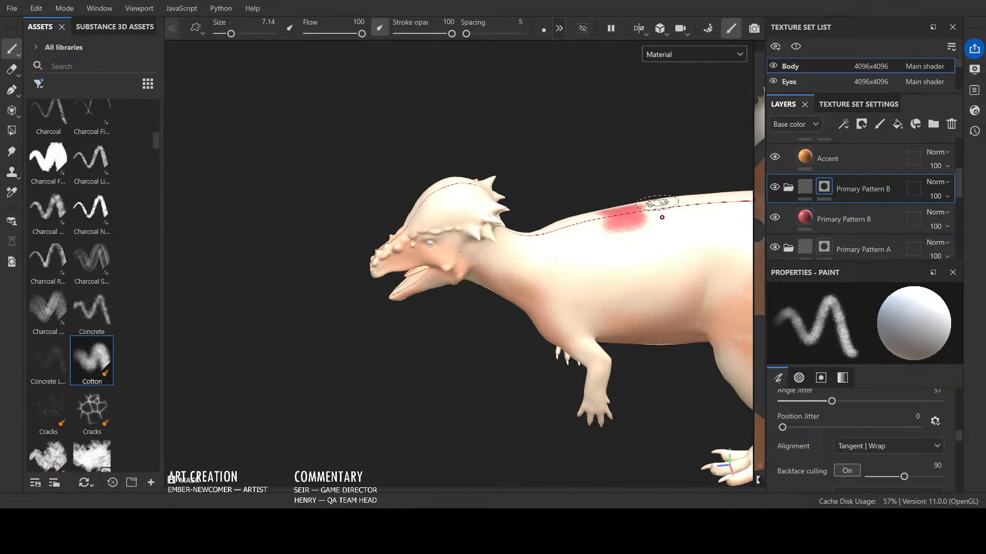
pyautogui.press('x')
pyautogui.press('x')
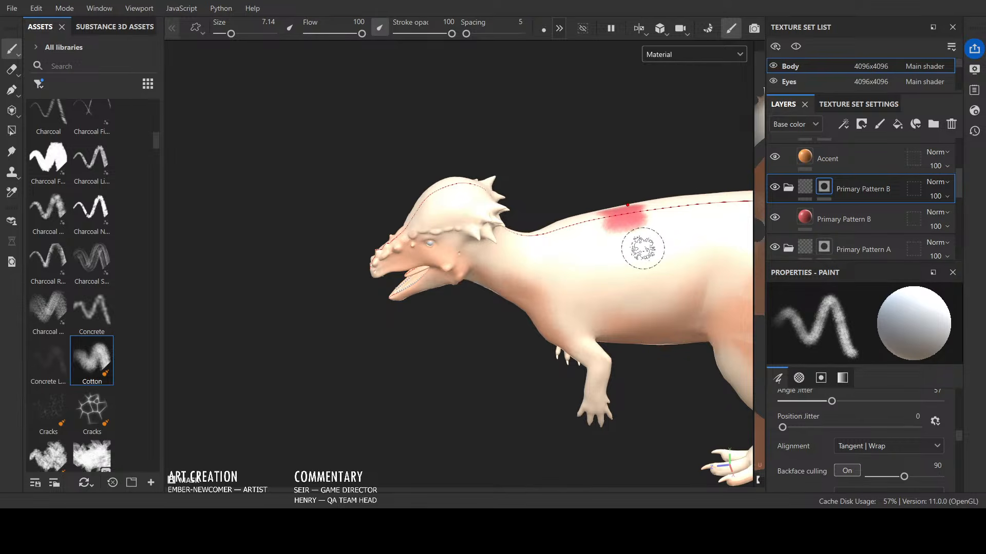
pyautogui.scroll(5, 828, 441)
pyautogui.scroll(3, 828, 441)
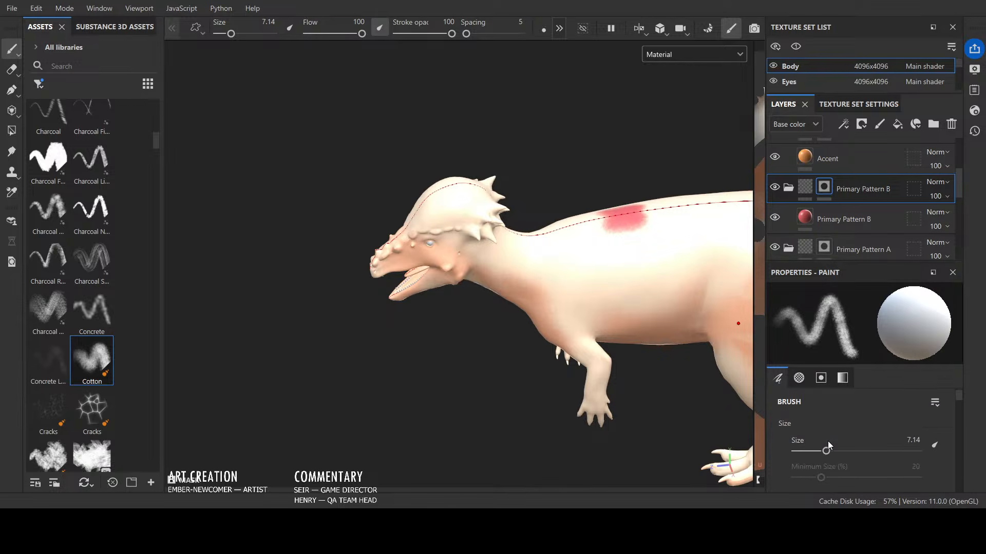
pyautogui.moveTo(827, 460); pyautogui.dragTo(835, 463)
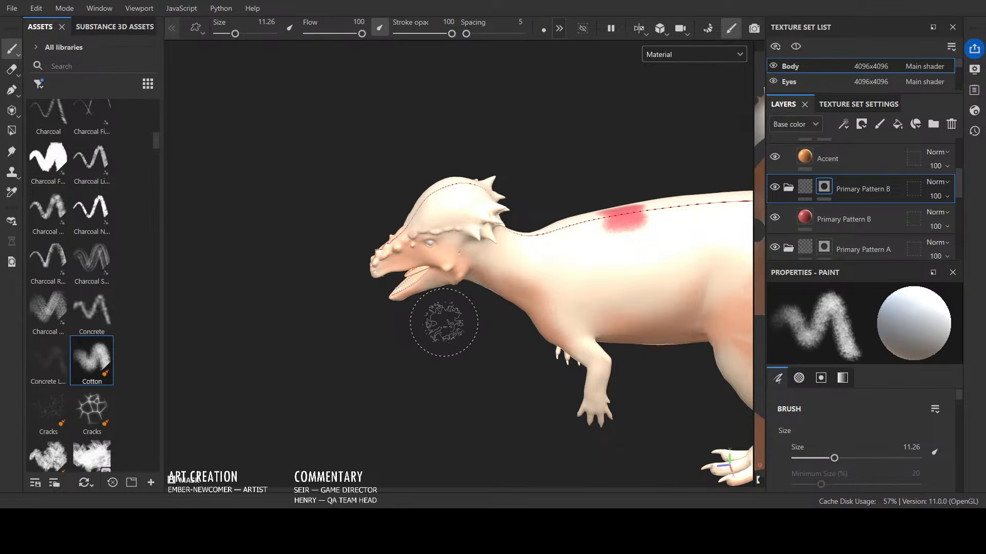
pyautogui.press(']')
pyautogui.press(']')
pyautogui.press(']')
pyautogui.press(']')
pyautogui.press(']')
pyautogui.press(']')
pyautogui.moveTo(607, 222)
pyautogui.mouseDown()
pyautogui.moveTo(561, 260)
pyautogui.moveTo(529, 241)
pyautogui.moveTo(661, 220)
pyautogui.moveTo(665, 205)
pyautogui.moveTo(528, 356)
pyautogui.moveTo(315, 356)
pyautogui.moveTo(405, 340)
pyautogui.moveTo(213, 331)
pyautogui.moveTo(462, 379)
pyautogui.moveTo(546, 410)
pyautogui.moveTo(633, 418)
pyautogui.moveTo(641, 405)
pyautogui.mouseUp()
pyautogui.scroll(-2, 665, 198)
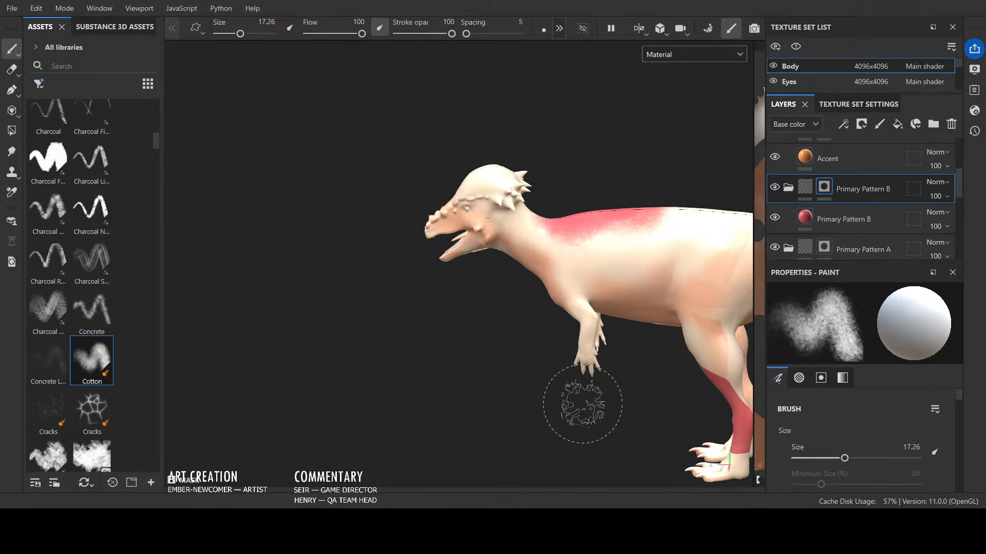
pyautogui.keyDown('alt'); pyautogui.moveTo(583, 404); pyautogui.dragTo(427, 379, button='middle'); pyautogui.keyUp('alt')
pyautogui.keyDown('alt'); pyautogui.moveTo(429, 388); pyautogui.dragTo(467, 447); pyautogui.keyUp('alt')
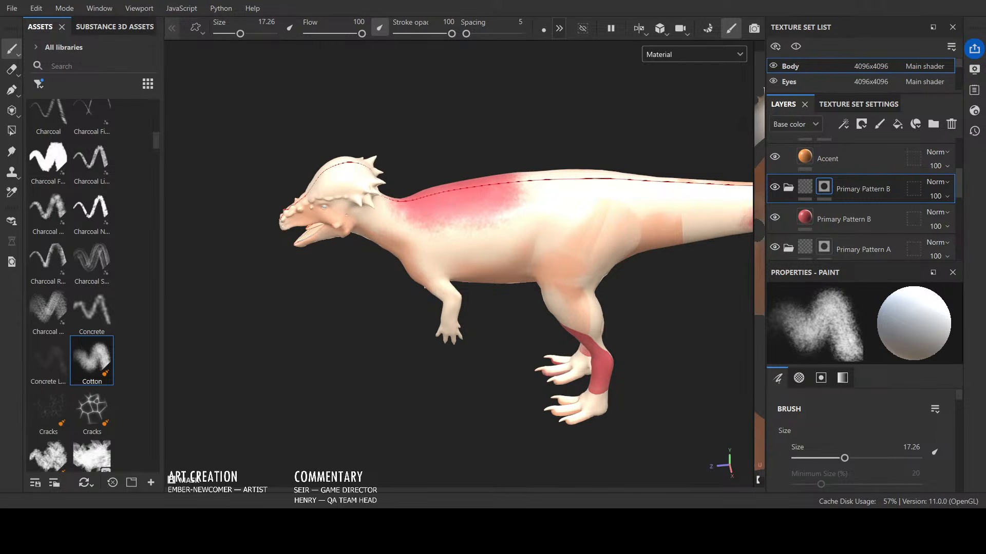
# Step: Extend Primary Pattern B along the dinosaur's middle back to the hips with the Cotton brush at size 17.26
pyautogui.moveTo(540, 187)
pyautogui.mouseDown()
pyautogui.moveTo(462, 220)
pyautogui.moveTo(502, 237)
pyautogui.moveTo(554, 190)
pyautogui.mouseUp()
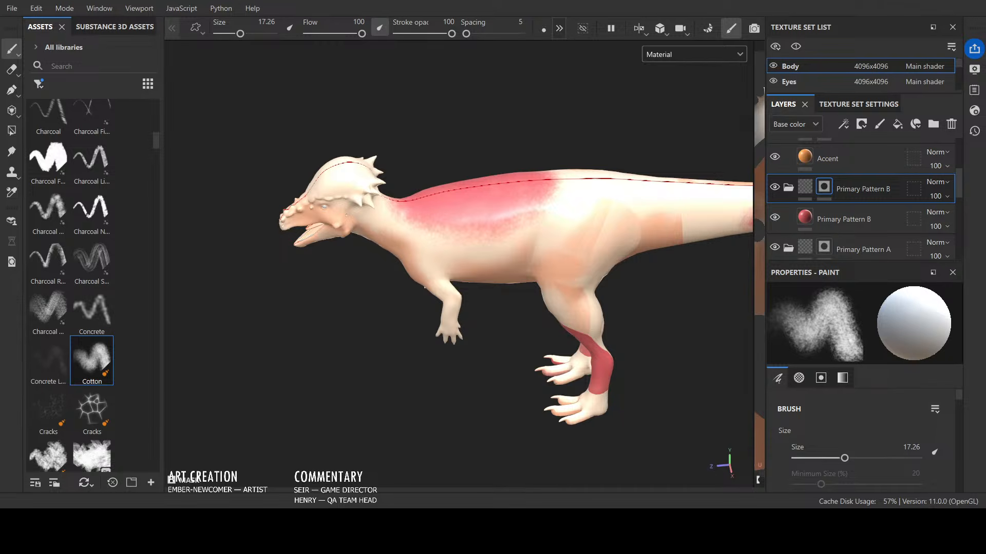
pyautogui.moveTo(559, 190)
pyautogui.mouseDown()
pyautogui.moveTo(583, 194)
pyautogui.moveTo(530, 220)
pyautogui.moveTo(594, 198)
pyautogui.moveTo(624, 180)
pyautogui.moveTo(616, 176)
pyautogui.mouseUp()
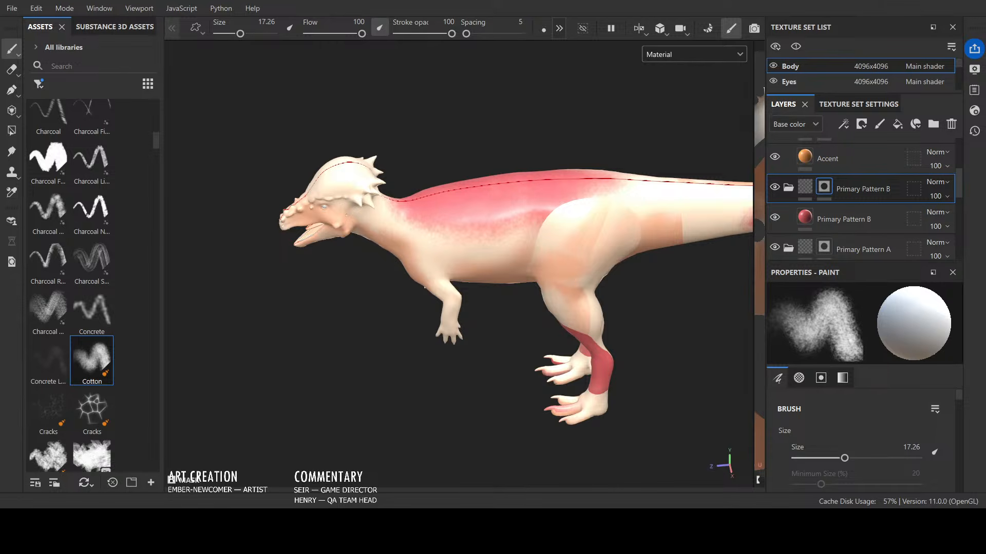
# Step: Examine the painted patterns on the dinosaur's tail, back, legs and head from several angles
pyautogui.moveTo(451, 407)
pyautogui.keyDown('alt'); pyautogui.mouseDown()
pyautogui.moveTo(308, 405)
pyautogui.moveTo(245, 380)
pyautogui.moveTo(251, 367)
pyautogui.moveTo(317, 375)
pyautogui.moveTo(302, 384)
pyautogui.mouseUp(); pyautogui.keyUp('alt')
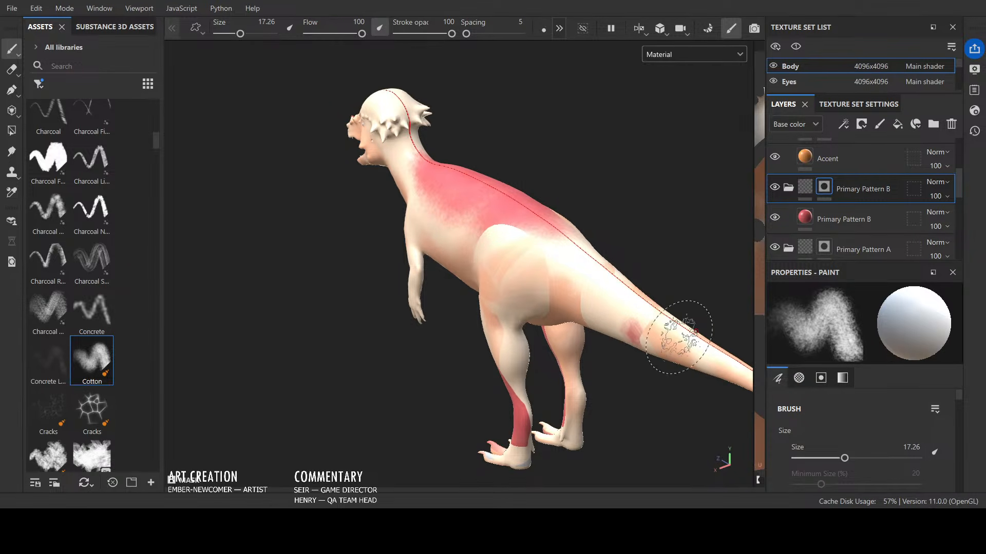
pyautogui.scroll(-2, 631, 308)
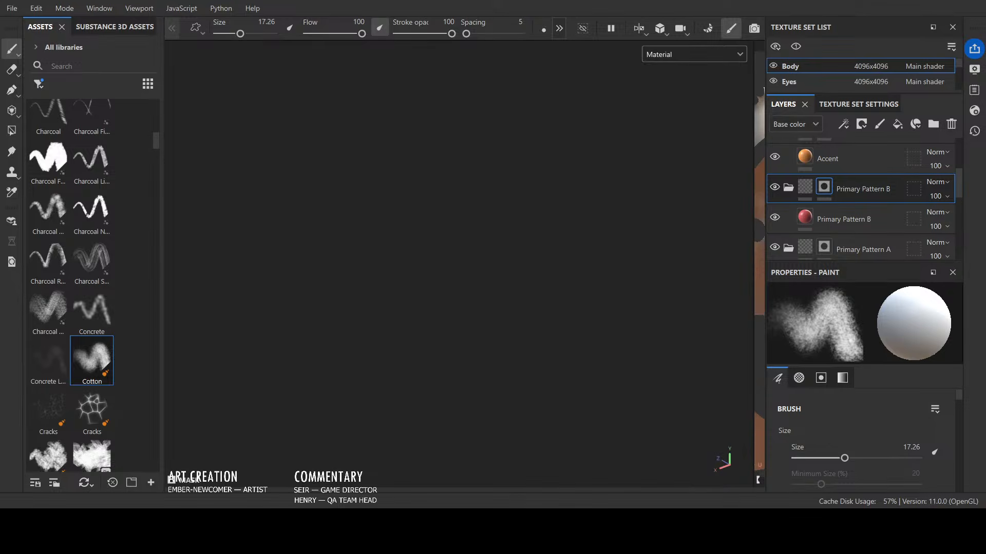
pyautogui.keyDown('alt'); pyautogui.moveTo(653, 277); pyautogui.dragTo(482, 363); pyautogui.keyUp('alt')
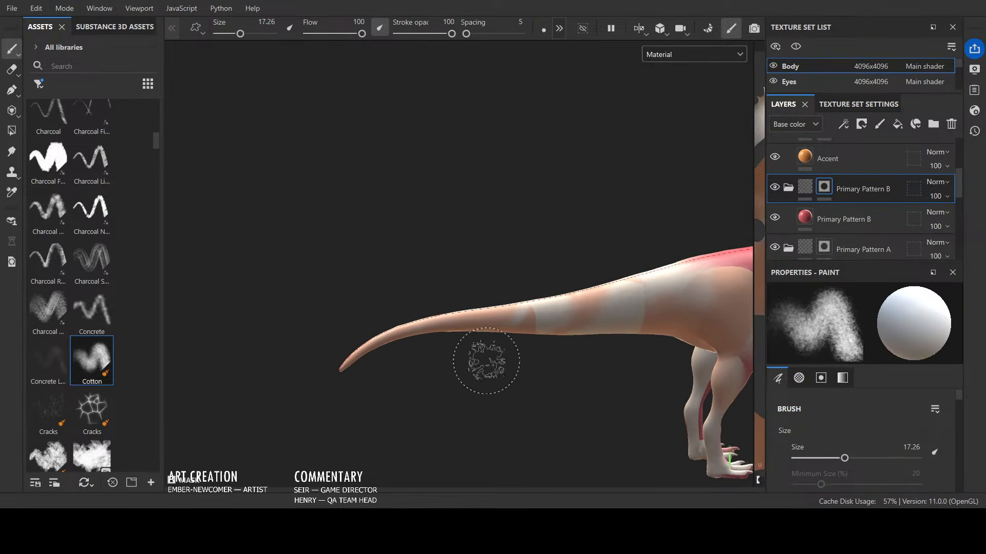
pyautogui.keyDown('alt'); pyautogui.moveTo(482, 363); pyautogui.dragTo(293, 347, button='middle'); pyautogui.keyUp('alt')
pyautogui.click(367, 233)
pyautogui.moveTo(335, 180)
pyautogui.keyDown('alt'); pyautogui.mouseDown()
pyautogui.moveTo(369, 201)
pyautogui.moveTo(530, 231)
pyautogui.moveTo(621, 206)
pyautogui.mouseUp(); pyautogui.keyUp('alt')
pyautogui.keyDown('alt'); pyautogui.moveTo(520, 218); pyautogui.dragTo(661, 290, button='middle'); pyautogui.keyUp('alt')
pyautogui.keyDown('alt'); pyautogui.moveTo(648, 291); pyautogui.dragTo(724, 262); pyautogui.keyUp('alt')
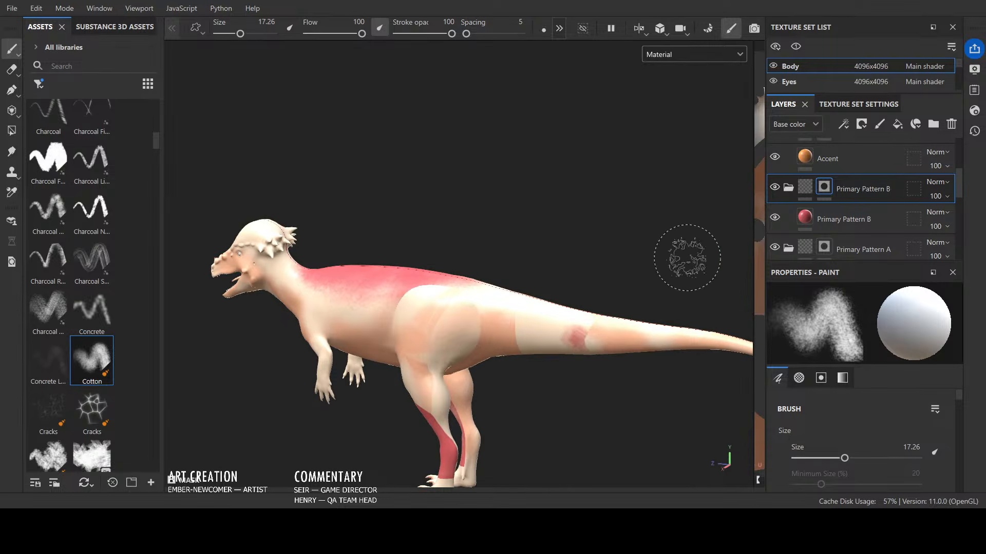
pyautogui.keyDown('alt'); pyautogui.moveTo(537, 253); pyautogui.dragTo(495, 274); pyautogui.keyUp('alt')
pyautogui.keyDown('alt'); pyautogui.moveTo(546, 260); pyautogui.dragTo(731, 219, button='middle'); pyautogui.keyUp('alt')
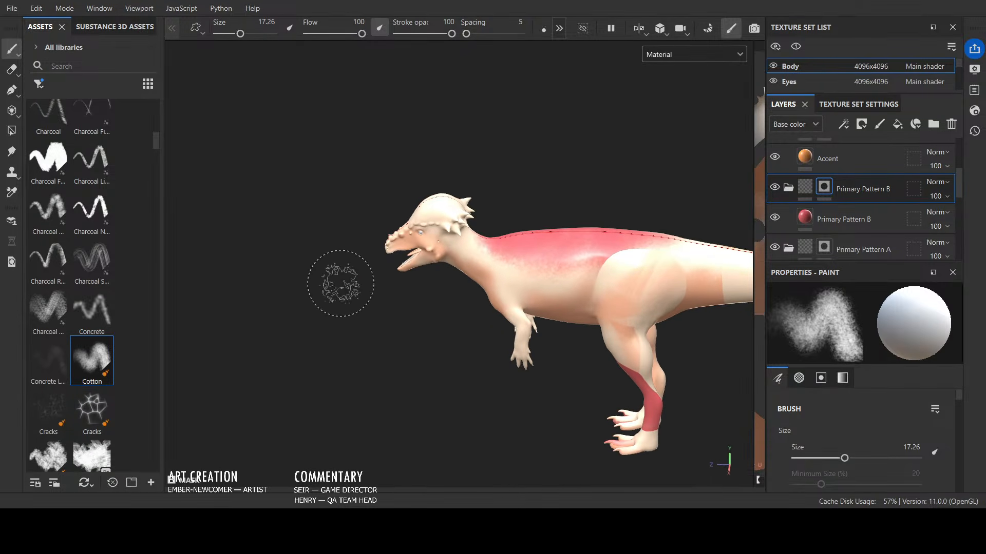
pyautogui.keyDown('alt'); pyautogui.moveTo(337, 285); pyautogui.dragTo(262, 391, button='right'); pyautogui.keyUp('alt')
pyautogui.keyDown('alt'); pyautogui.moveTo(262, 391); pyautogui.dragTo(243, 395); pyautogui.keyUp('alt')
pyautogui.keyDown('alt'); pyautogui.moveTo(234, 393); pyautogui.dragTo(431, 335, button='middle'); pyautogui.keyUp('alt')
# Step: Paint the orange accent through the Accent folder's mask over the front leg, the shoulder and the flank behind it
pyautogui.scroll(3, 431, 338)
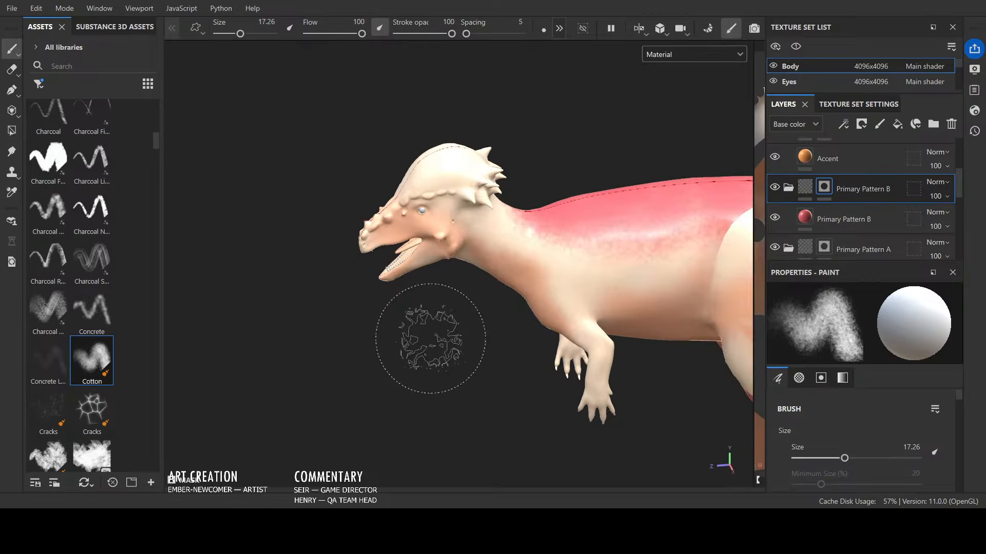
pyautogui.scroll(3, 811, 248)
pyautogui.click(846, 205)
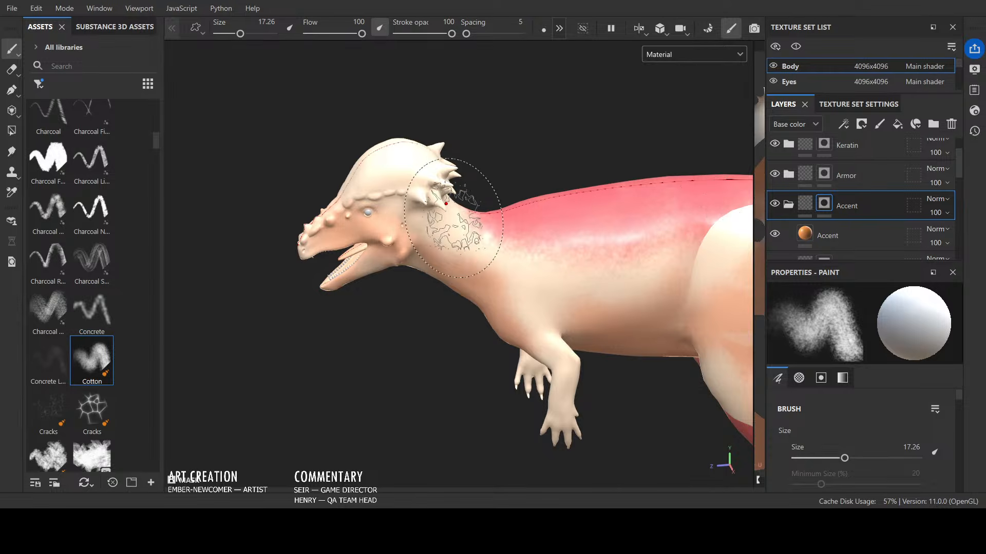
pyautogui.moveTo(523, 314)
pyautogui.mouseDown()
pyautogui.moveTo(565, 429)
pyautogui.moveTo(652, 436)
pyautogui.moveTo(741, 399)
pyautogui.moveTo(565, 385)
pyautogui.mouseUp()
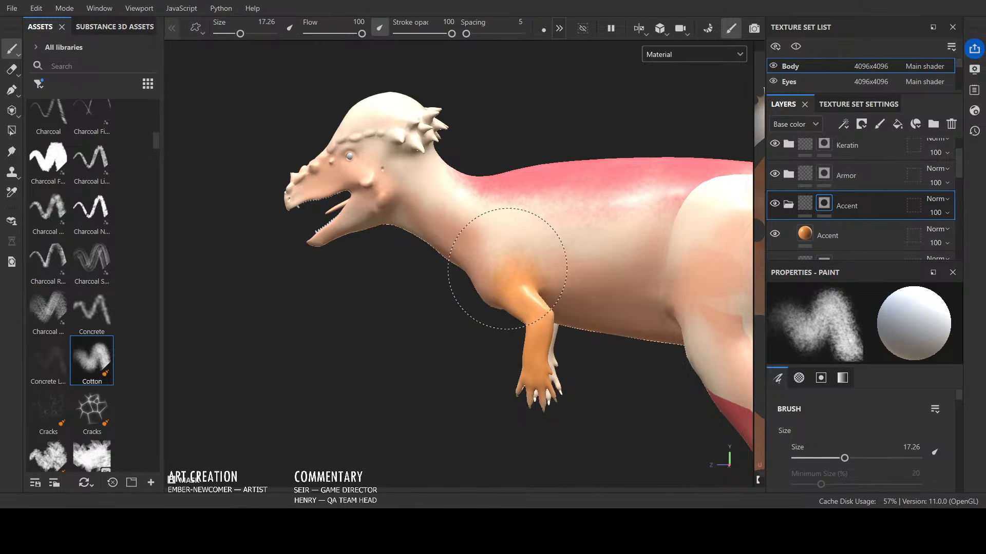
pyautogui.press('[')
pyautogui.press('[')
pyautogui.press('[')
pyautogui.moveTo(536, 276)
pyautogui.mouseDown()
pyautogui.moveTo(498, 249)
pyautogui.moveTo(536, 239)
pyautogui.moveTo(596, 252)
pyautogui.moveTo(592, 279)
pyautogui.mouseUp()
# Step: Reduce the Cotton brush size to 5.56 and paint the accent along the back of the neck behind the head spikes
pyautogui.press('[')
pyautogui.press('[')
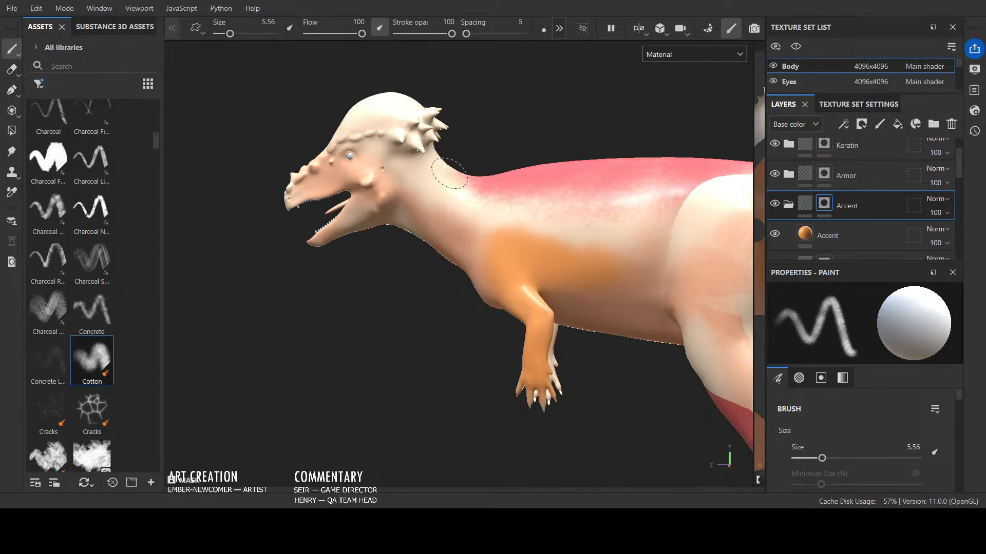
pyautogui.moveTo(466, 179)
pyautogui.mouseDown()
pyautogui.moveTo(437, 153)
pyautogui.moveTo(464, 189)
pyautogui.moveTo(473, 182)
pyautogui.mouseUp()
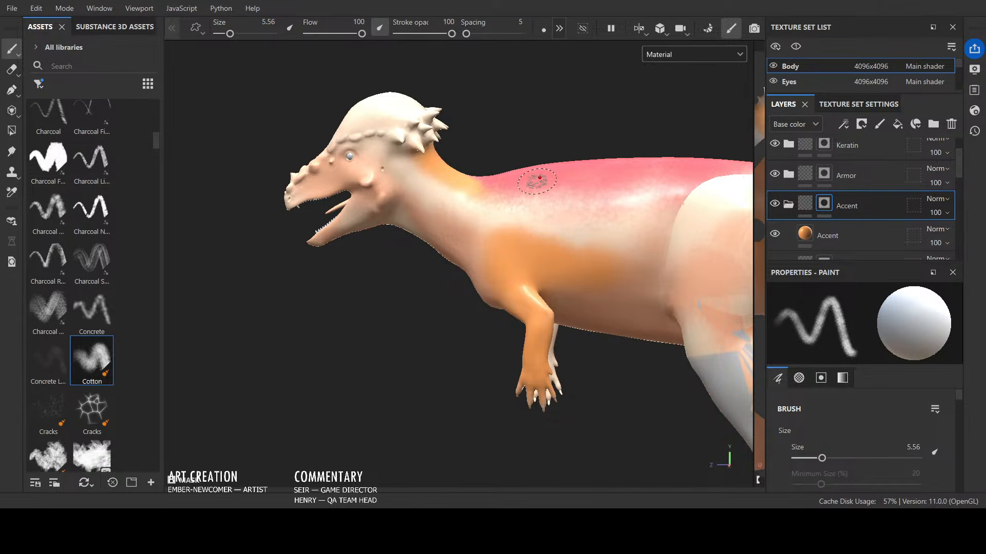
# Step: Save the project with the painted dinosaur patterns
pyautogui.scroll(-3, 537, 182)
pyautogui.keyDown('alt'); pyautogui.moveTo(513, 341); pyautogui.dragTo(552, 356); pyautogui.keyUp('alt')
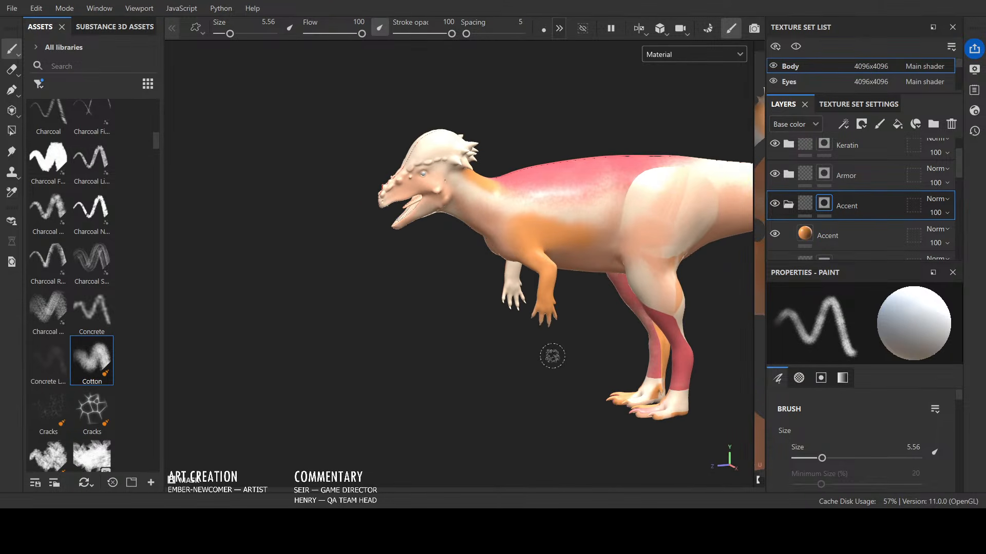
pyautogui.keyDown('alt'); pyautogui.moveTo(497, 365); pyautogui.dragTo(443, 405, button='middle'); pyautogui.keyUp('alt')
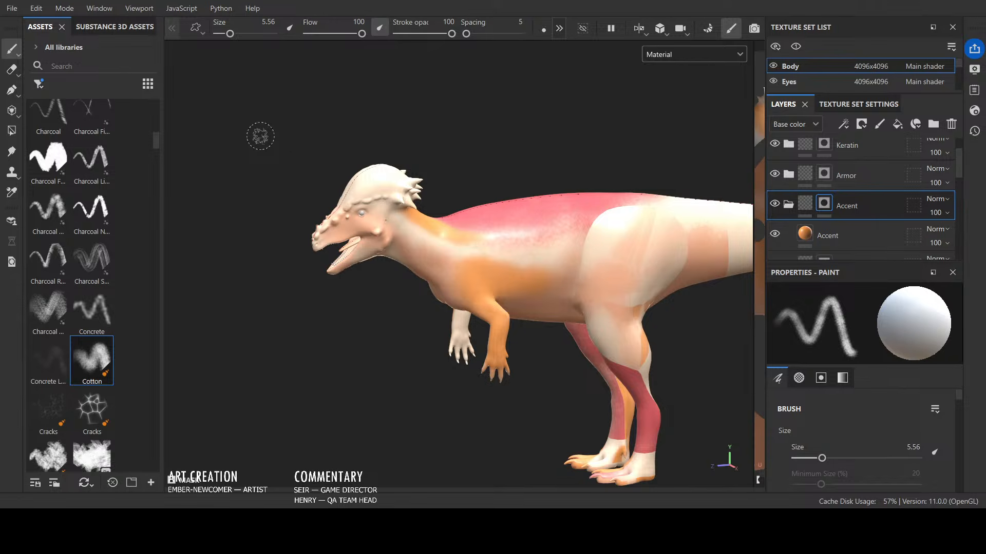
pyautogui.hotkey('ctrl', 's')
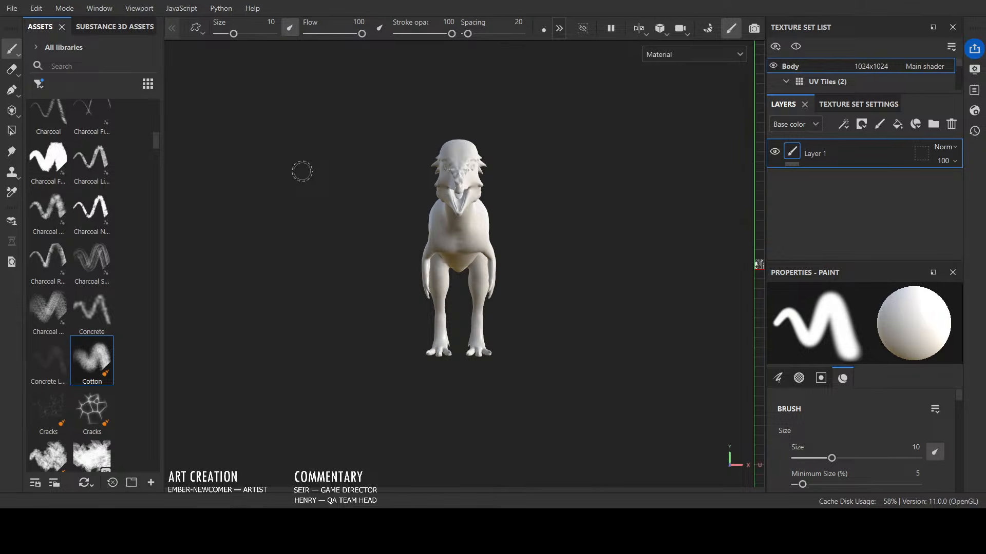
# Step: Add two fill layers to the unpainted dinosaur's Body texture set and delete the default paint layer, Layer 1
pyautogui.moveTo(583, 275)
pyautogui.keyDown('alt'); pyautogui.mouseDown()
pyautogui.moveTo(395, 278)
pyautogui.moveTo(431, 282)
pyautogui.moveTo(371, 293)
pyautogui.mouseUp(); pyautogui.keyUp('alt')
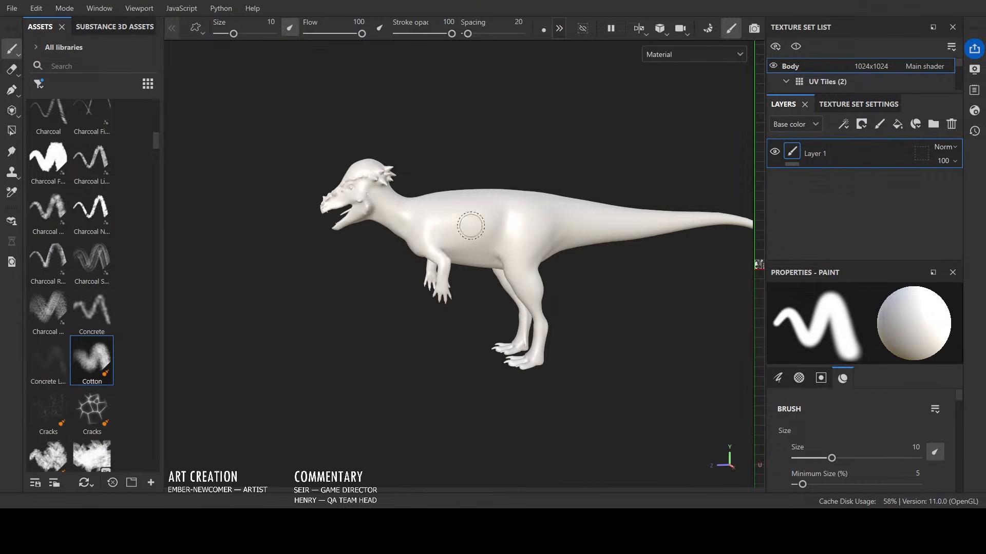
pyautogui.scroll(6, 485, 180)
pyautogui.scroll(-3, 487, 181)
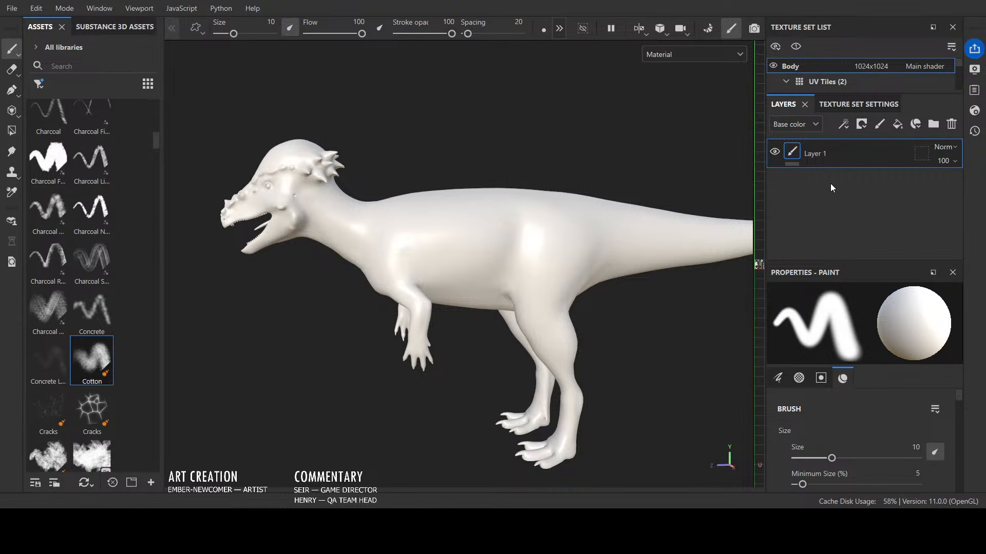
pyautogui.keyDown('alt'); pyautogui.moveTo(419, 135); pyautogui.dragTo(499, 132); pyautogui.keyUp('alt')
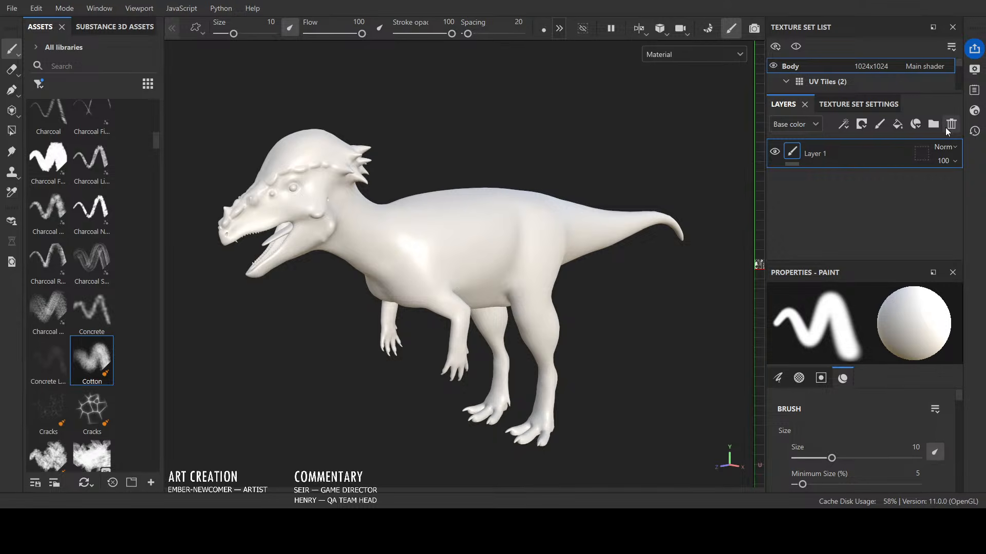
pyautogui.click(896, 126)
pyautogui.click(896, 126)
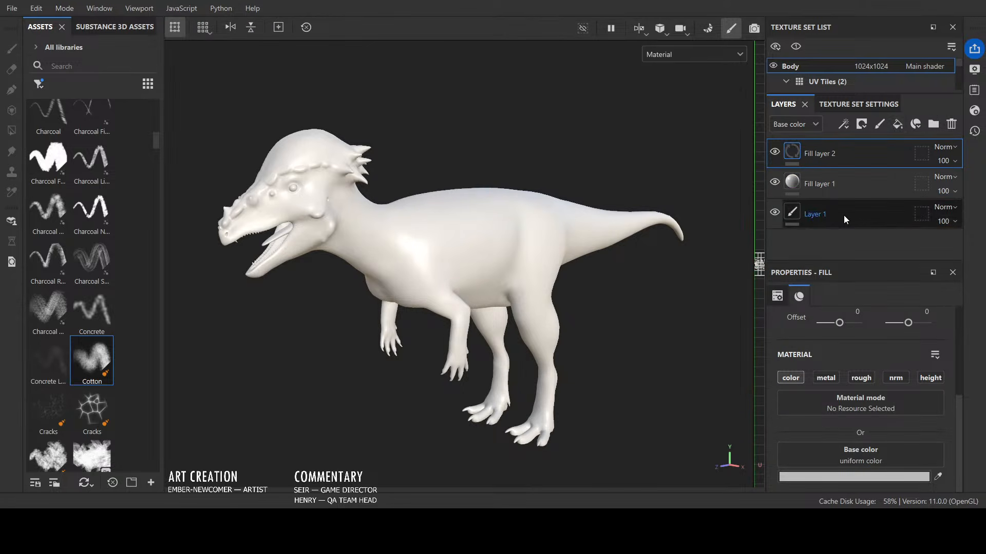
pyautogui.click(844, 219)
pyautogui.click(952, 124)
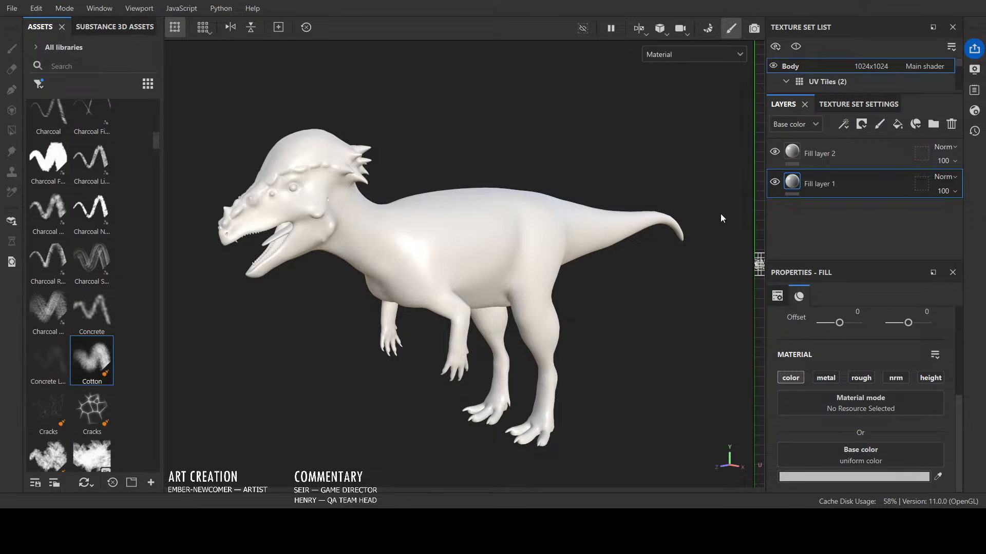
# Step: Create a folder above Fill layer 2 and rename that fill layer Underbelly
pyautogui.click(860, 163)
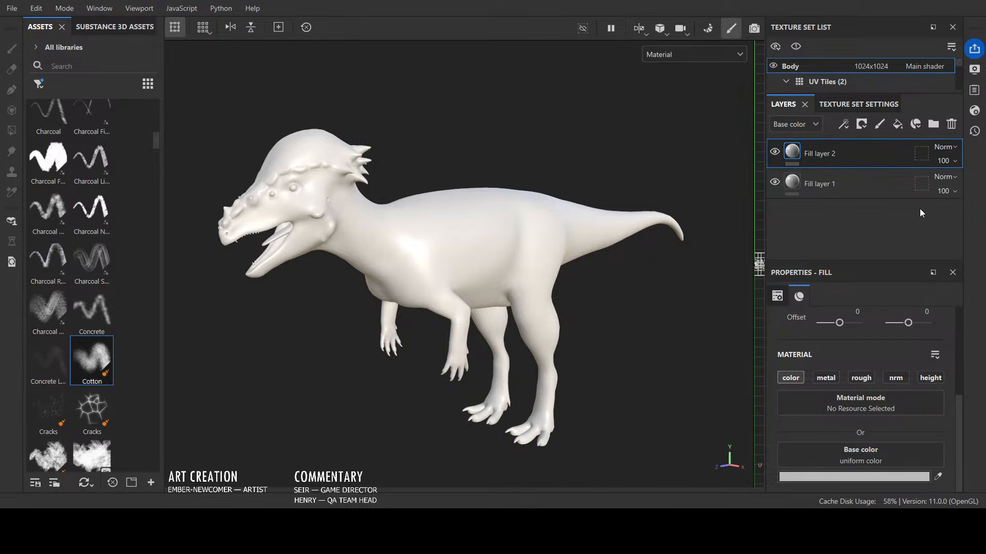
pyautogui.click(932, 127)
pyautogui.doubleClick(825, 185)
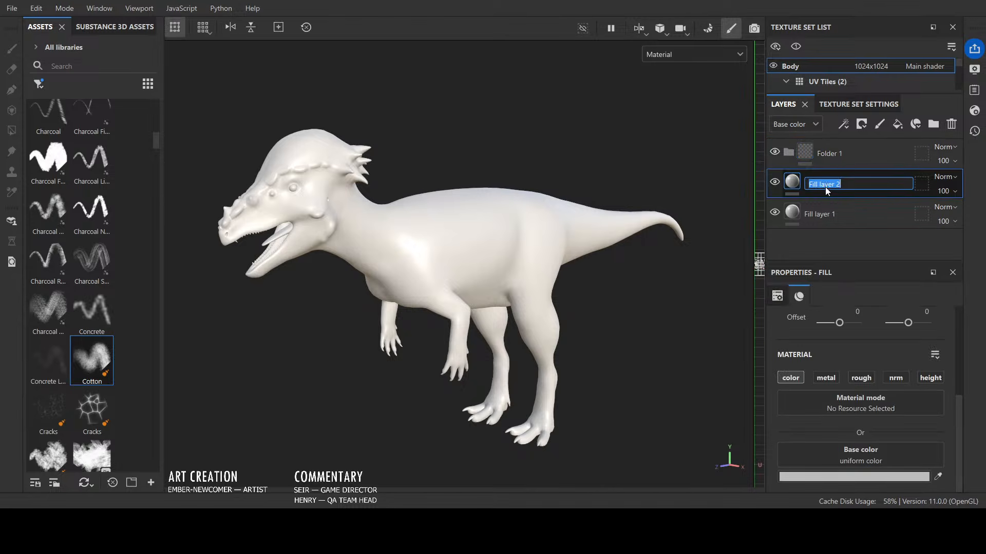
pyautogui.write('Underbelly')
pyautogui.press('Return')
# Step: Rename the new folder Underbelly and move the Underbelly fill layer into it
pyautogui.doubleClick(837, 153)
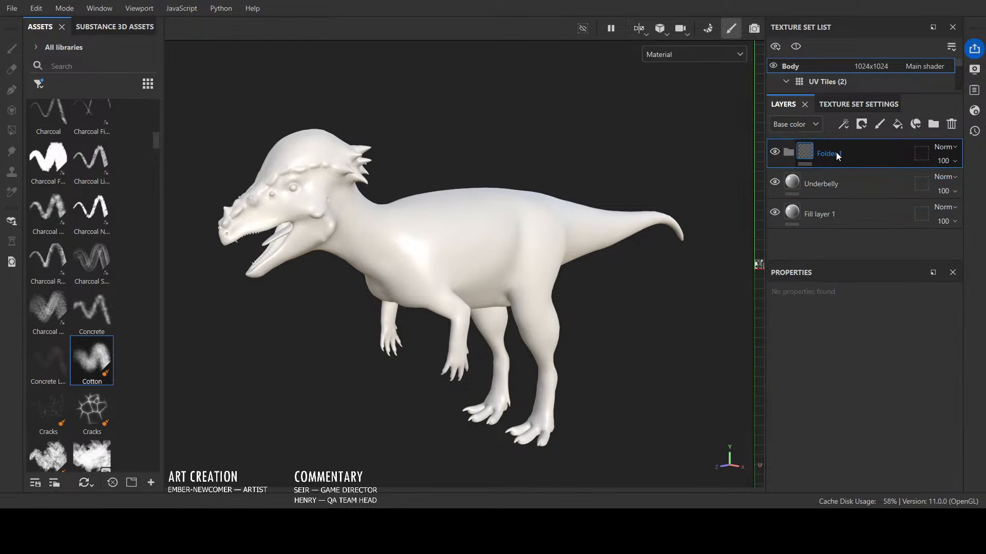
pyautogui.write('nderbelly')
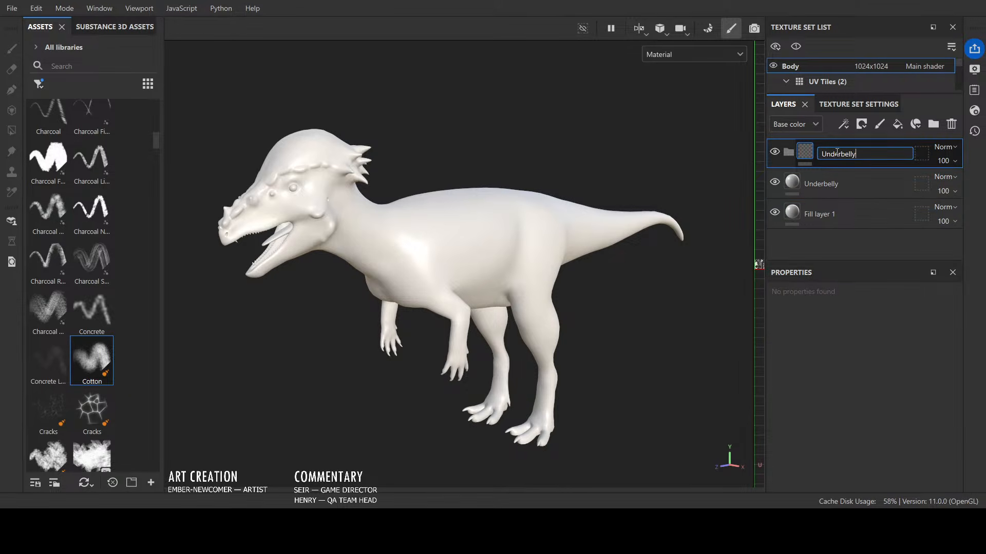
pyautogui.press('Return')
pyautogui.moveTo(854, 180); pyautogui.dragTo(864, 156)
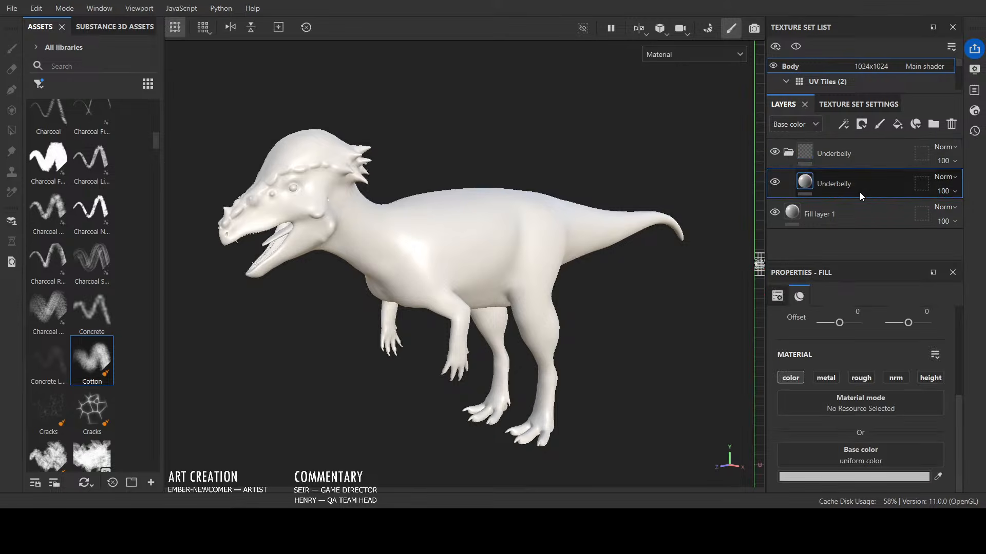
# Step: Add another folder above the Underbelly folder, outside it
pyautogui.click(930, 125)
pyautogui.hotkey('ctrl', 'z')
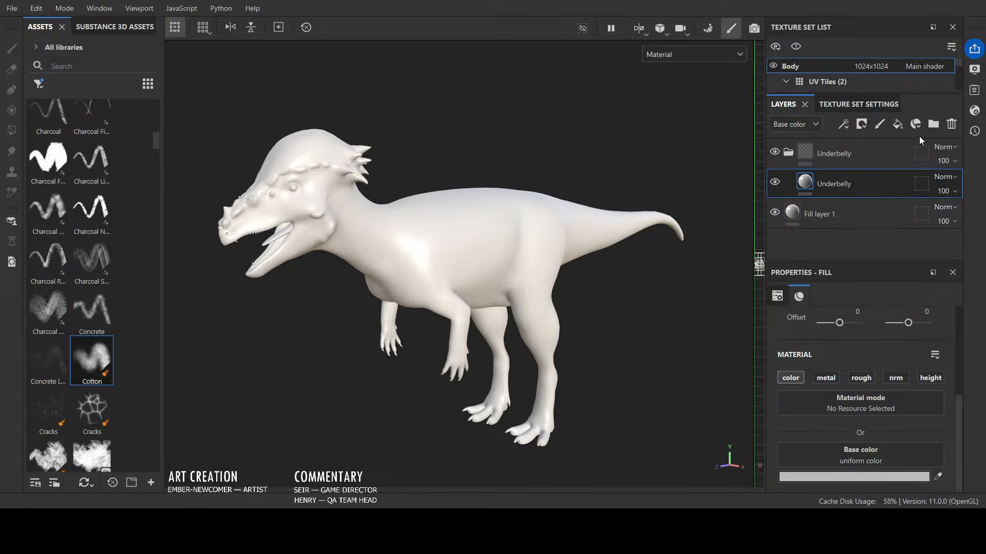
pyautogui.click(902, 151)
pyautogui.click(931, 125)
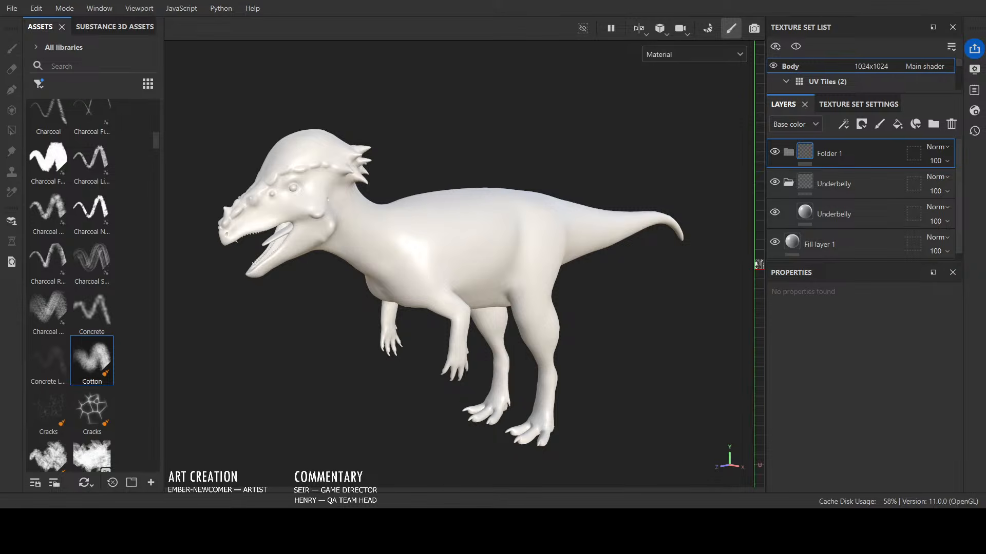
# Step: Add a fill layer inside Folder 1 and set its base color to bright red
pyautogui.click(834, 214)
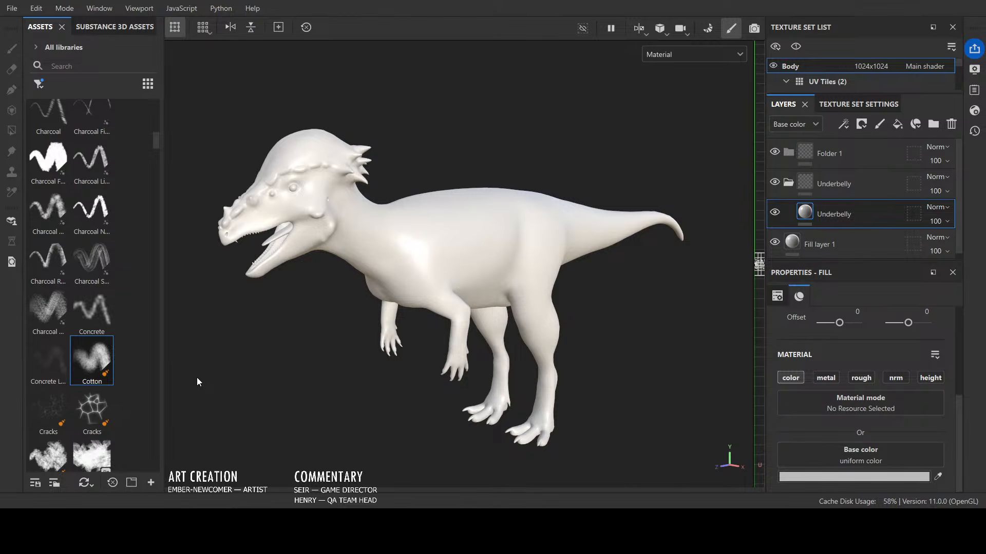
pyautogui.scroll(-1, 883, 221)
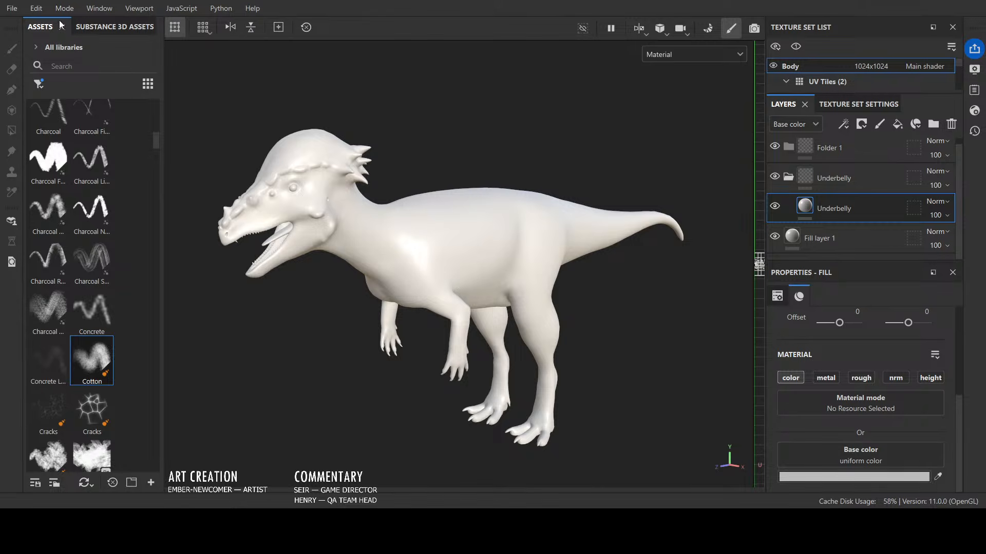
pyautogui.click(880, 176)
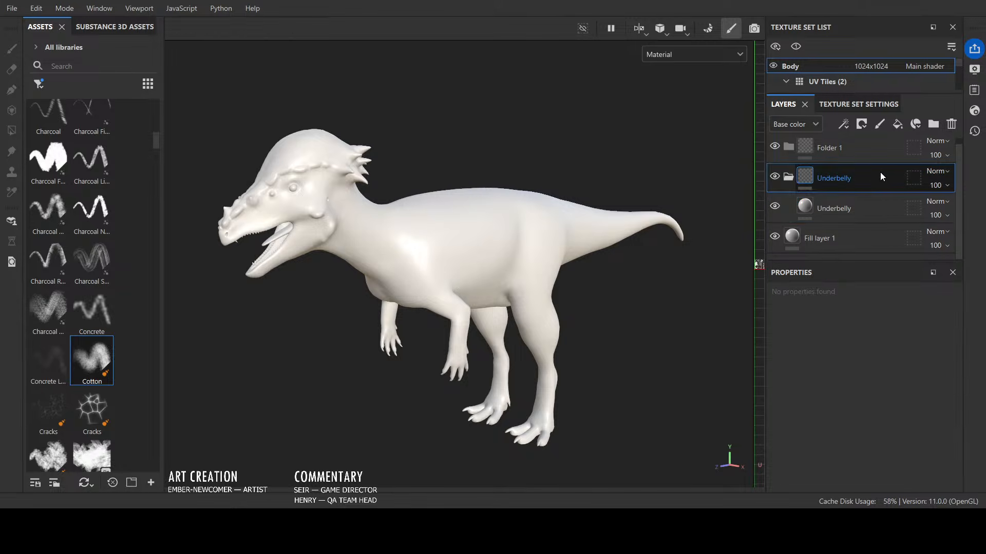
pyautogui.click(802, 153)
pyautogui.scroll(1, 870, 202)
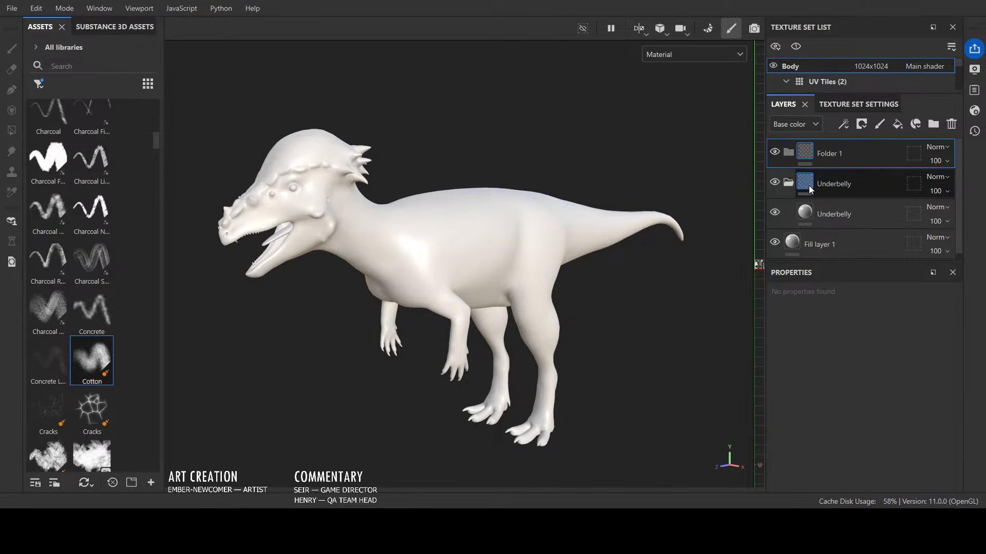
pyautogui.click(897, 124)
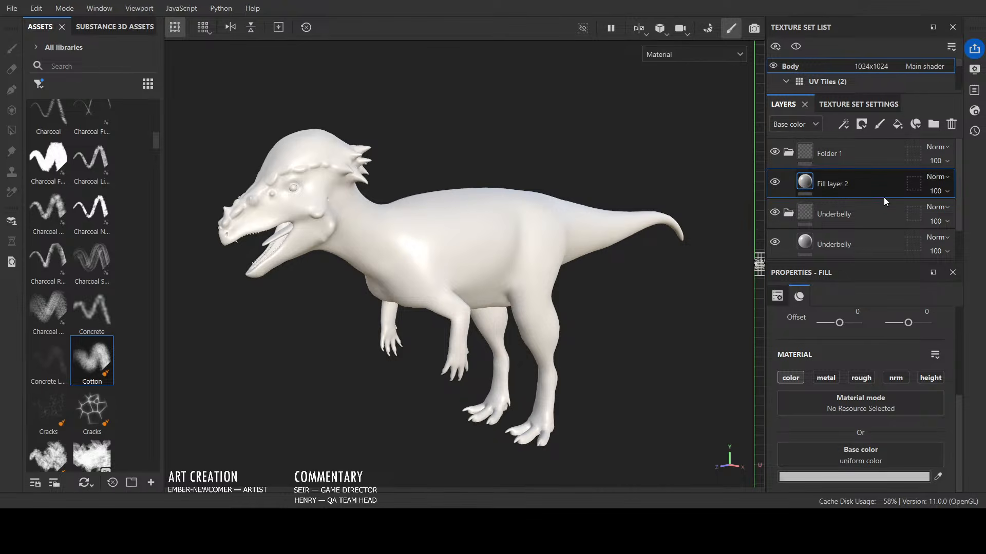
pyautogui.click(885, 472)
pyautogui.moveTo(769, 401); pyautogui.dragTo(858, 273)
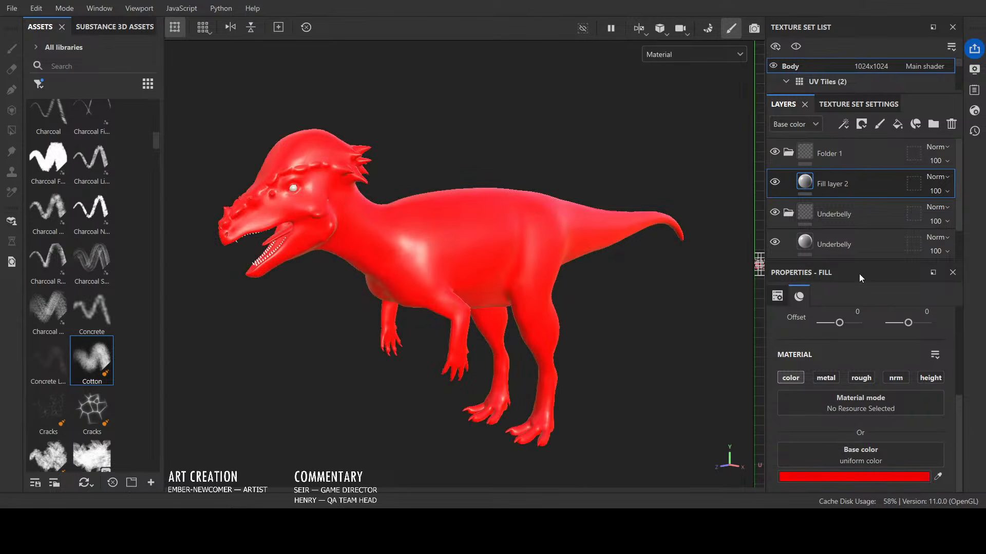
# Step: Add a black mask to Folder 1 and paint red strokes over the body, legs and tail at brush size 10
pyautogui.click(862, 154)
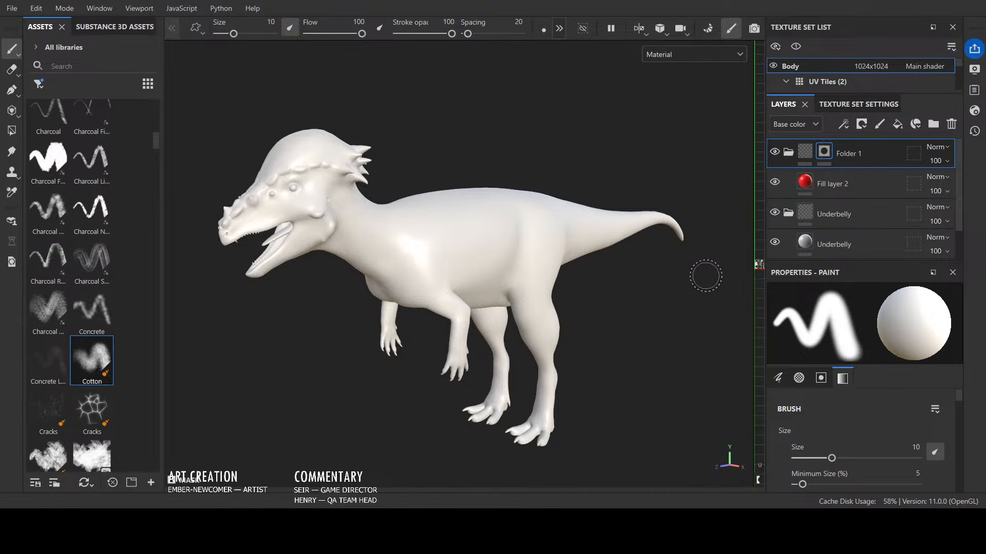
pyautogui.moveTo(544, 241)
pyautogui.mouseDown()
pyautogui.moveTo(542, 308)
pyautogui.moveTo(518, 215)
pyautogui.moveTo(390, 246)
pyautogui.moveTo(488, 193)
pyautogui.mouseUp()
pyautogui.moveTo(503, 147); pyautogui.dragTo(659, 243)
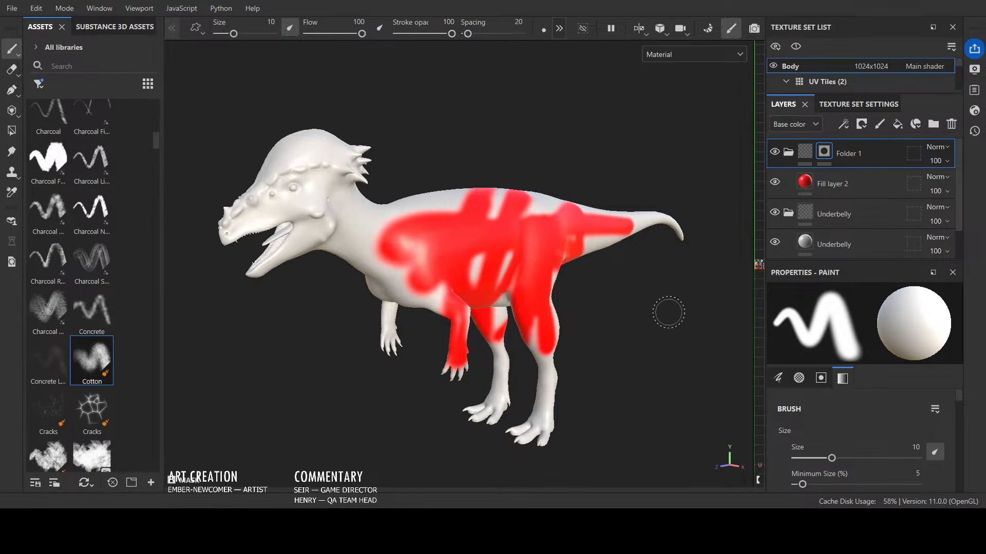
# Step: Clear the red test strokes from Folder 1's mask, keeping the folder's name
pyautogui.click(823, 174)
pyautogui.click(823, 152)
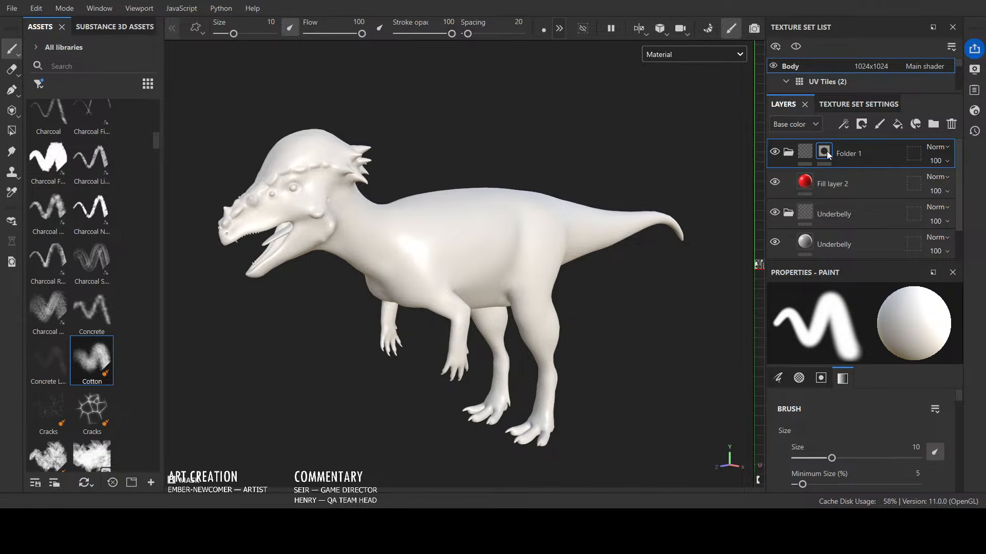
pyautogui.doubleClick(851, 154)
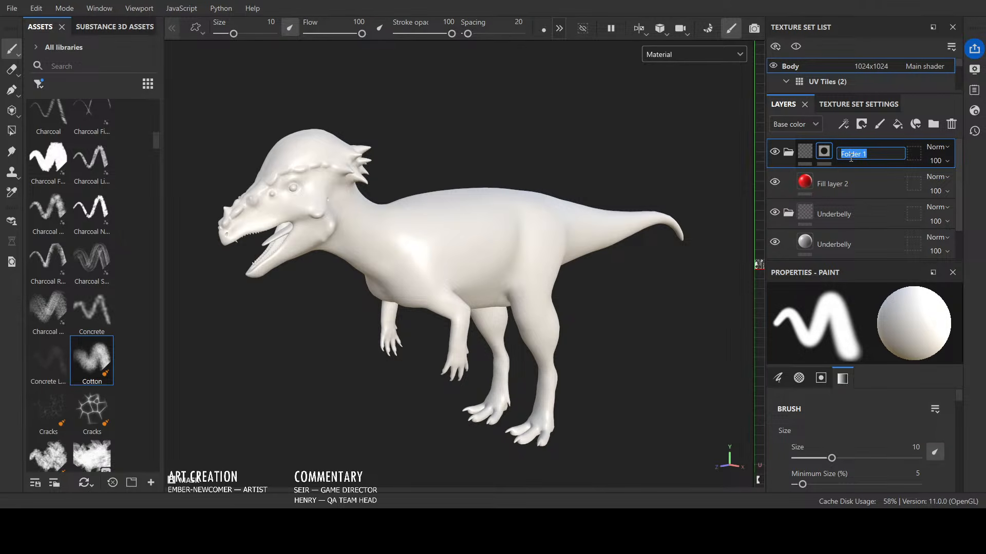
pyautogui.click(671, 77)
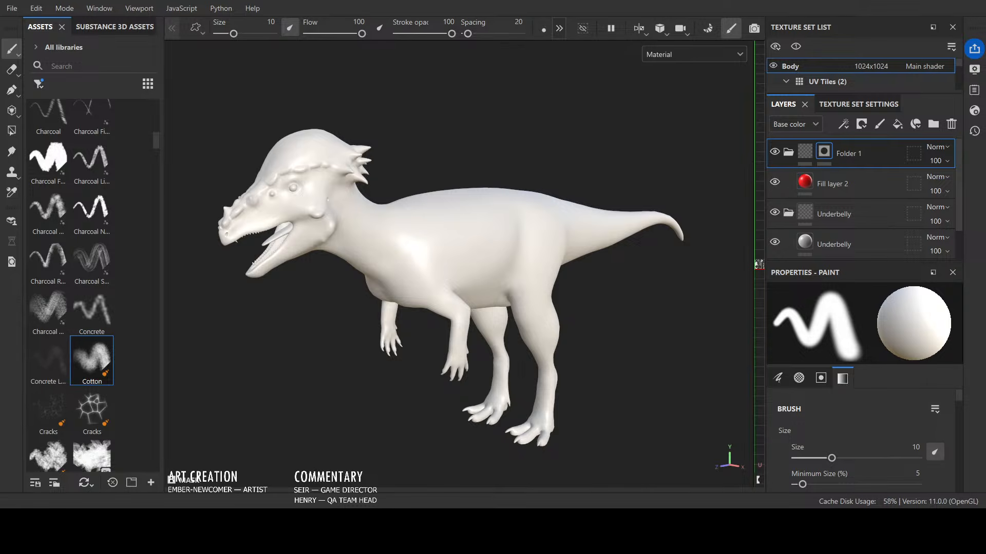
# Step: Add a black mask to the Underbelly folder
pyautogui.click(837, 188)
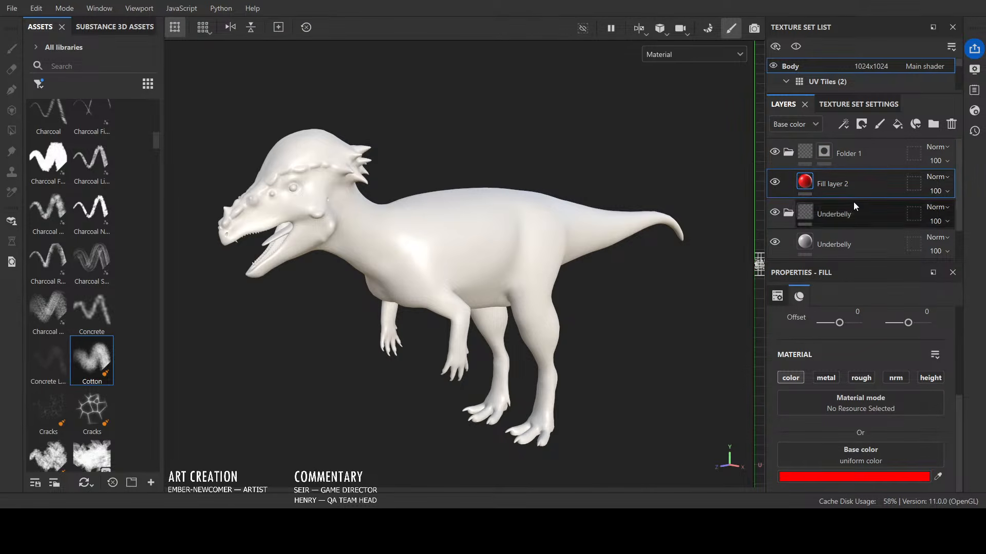
pyautogui.scroll(-1, 857, 200)
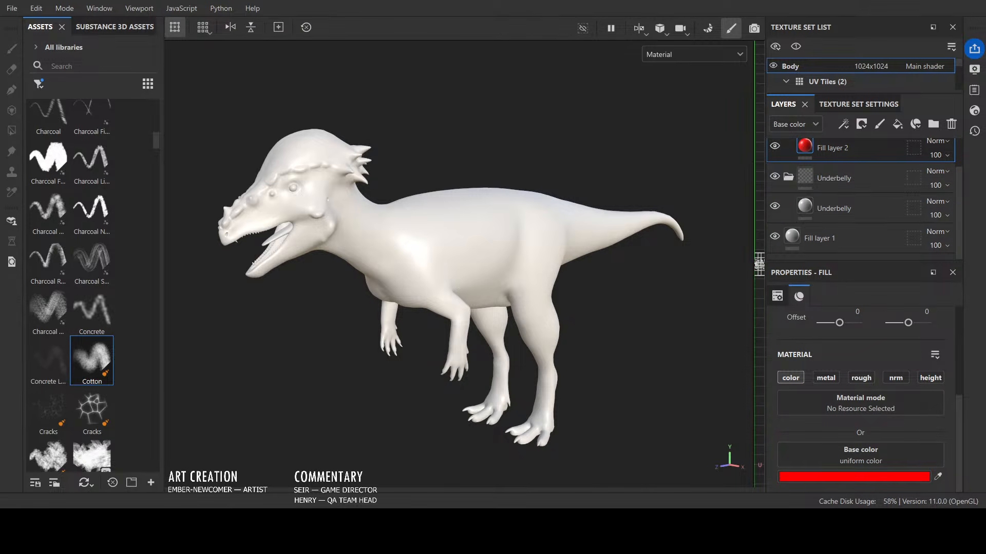
pyautogui.click(847, 181)
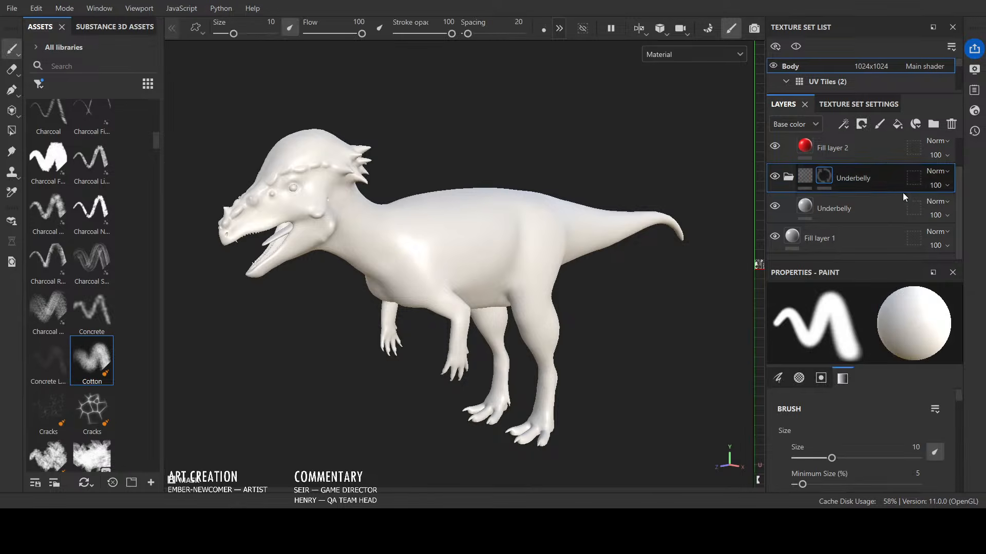
pyautogui.scroll(1, 881, 216)
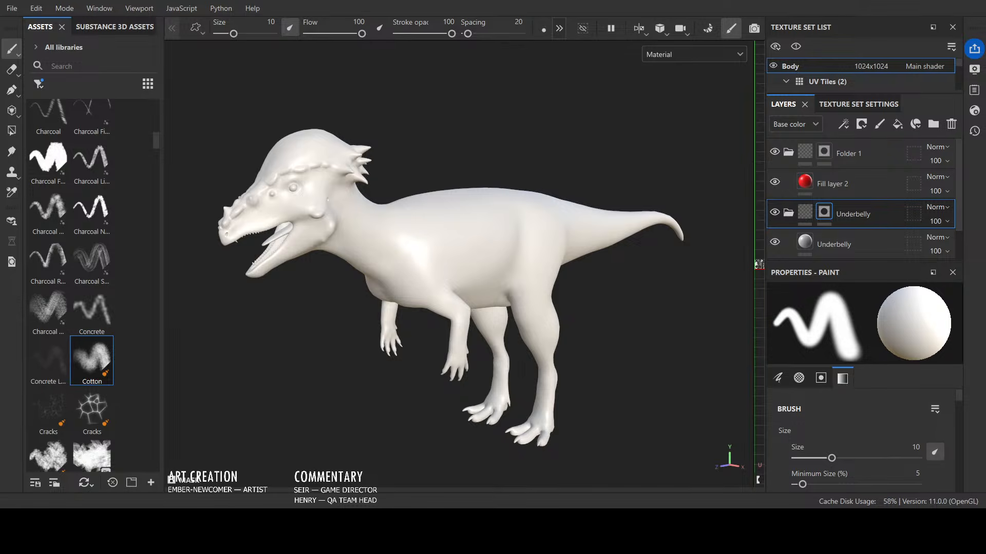
# Step: Set the Underbelly fill layer's base color to pale cream and apply a Levels effect to the folder's mask to reveal it over the whole body
pyautogui.click(847, 245)
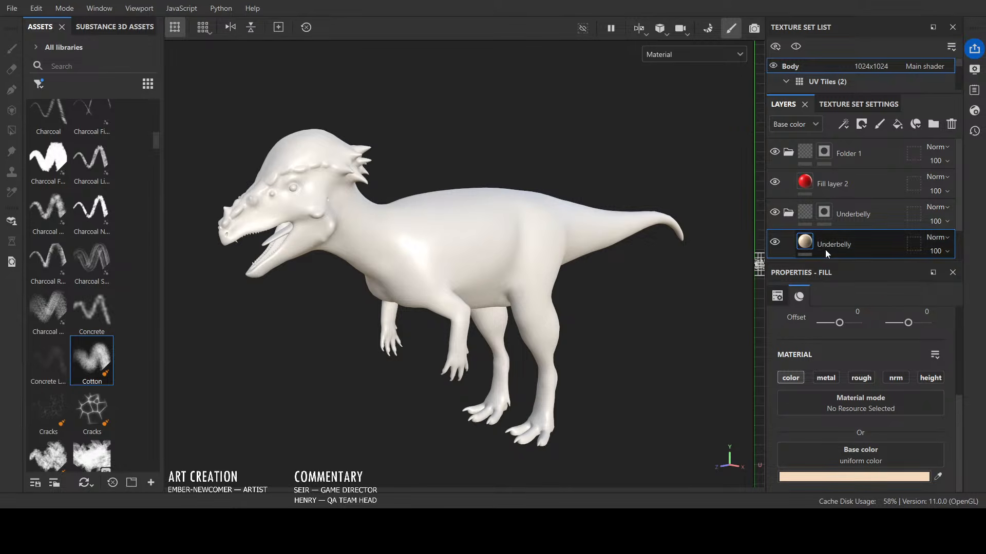
pyautogui.click(823, 217)
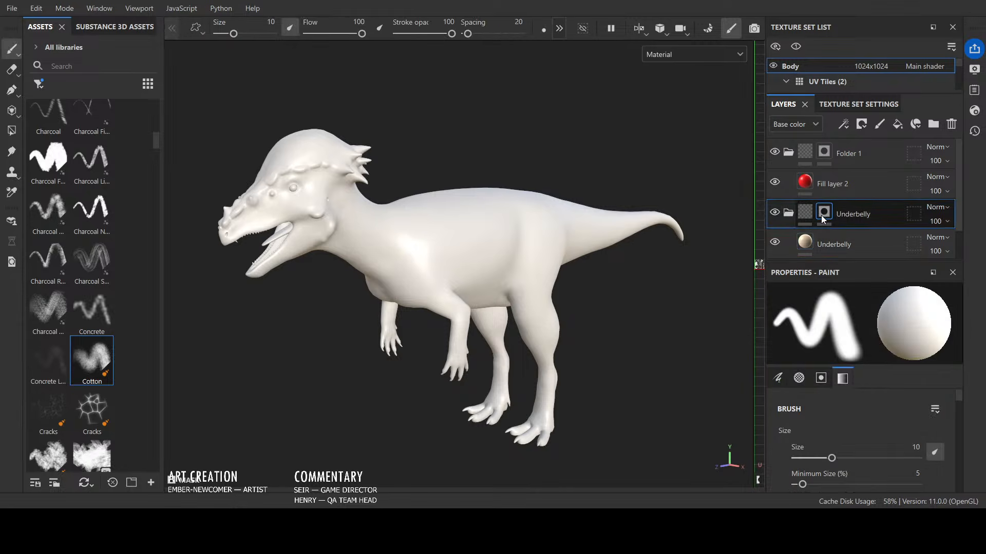
pyautogui.click(868, 105)
# Step: Look through the brush, alpha, stencil and grayscale settings available for painting on Folder 1's mask
pyautogui.click(826, 154)
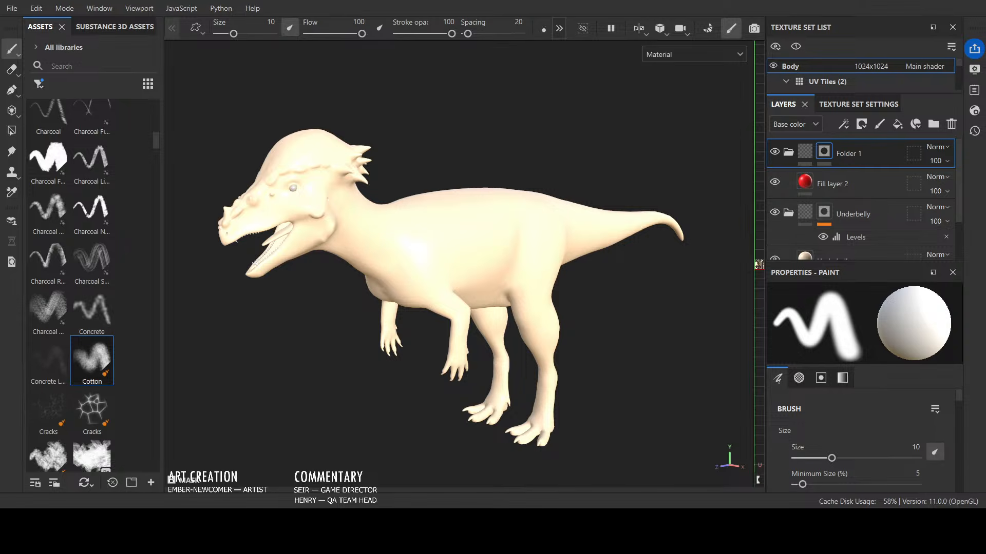
pyautogui.scroll(-3, 873, 426)
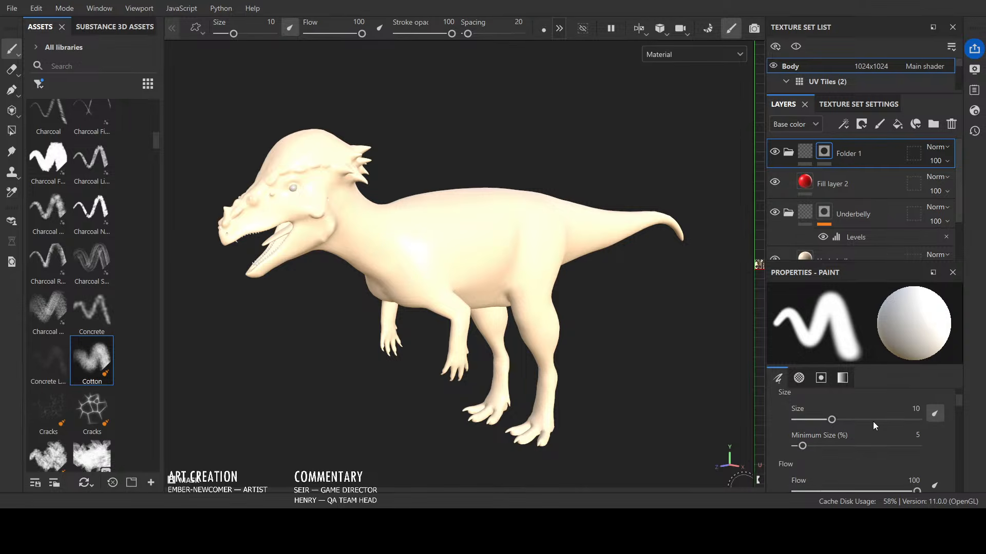
pyautogui.scroll(-5, 873, 423)
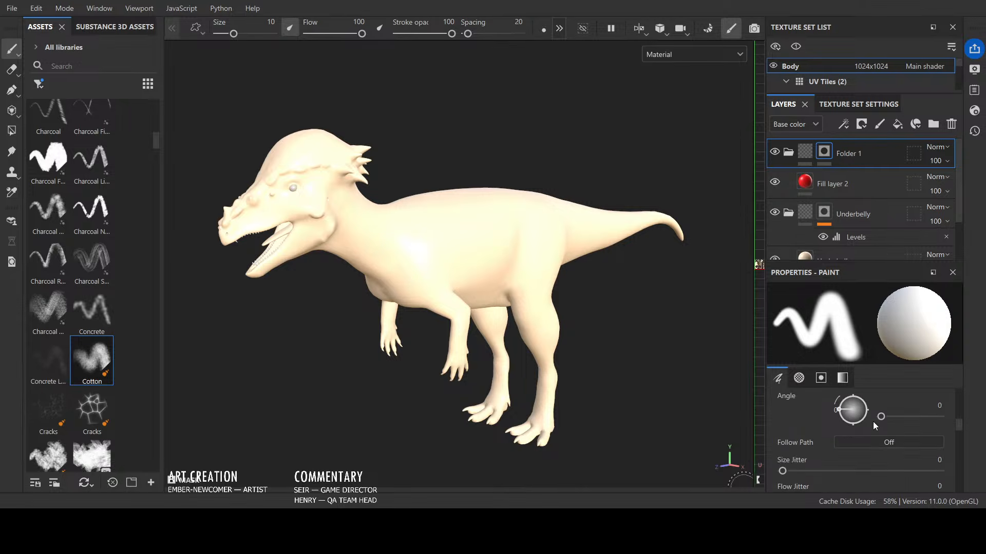
pyautogui.click(864, 405)
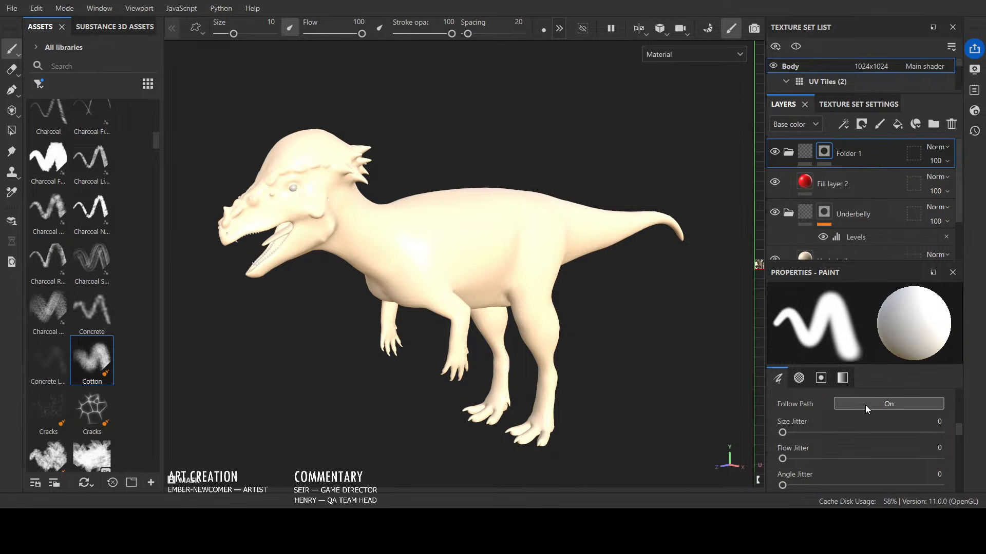
pyautogui.click(865, 405)
pyautogui.scroll(-5, 869, 424)
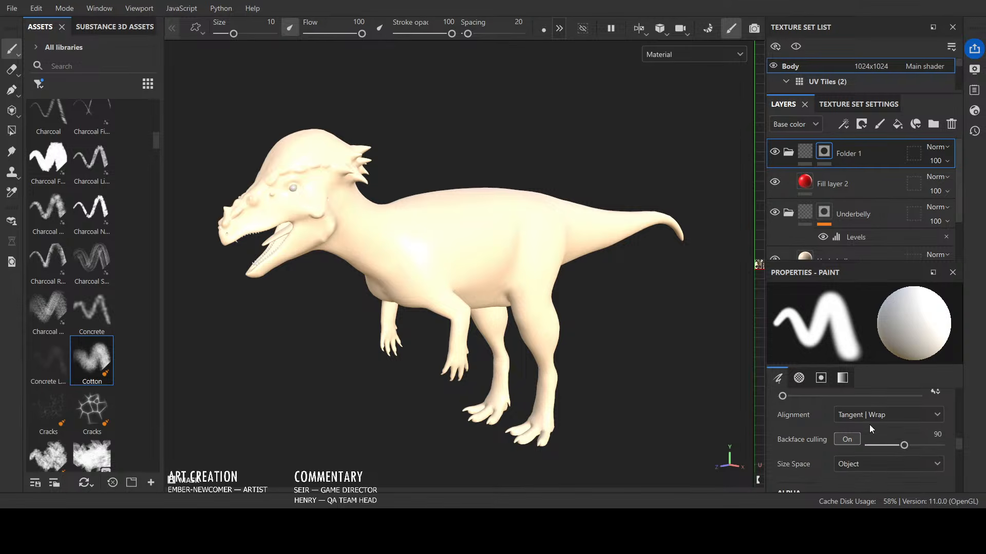
pyautogui.scroll(-3, 870, 424)
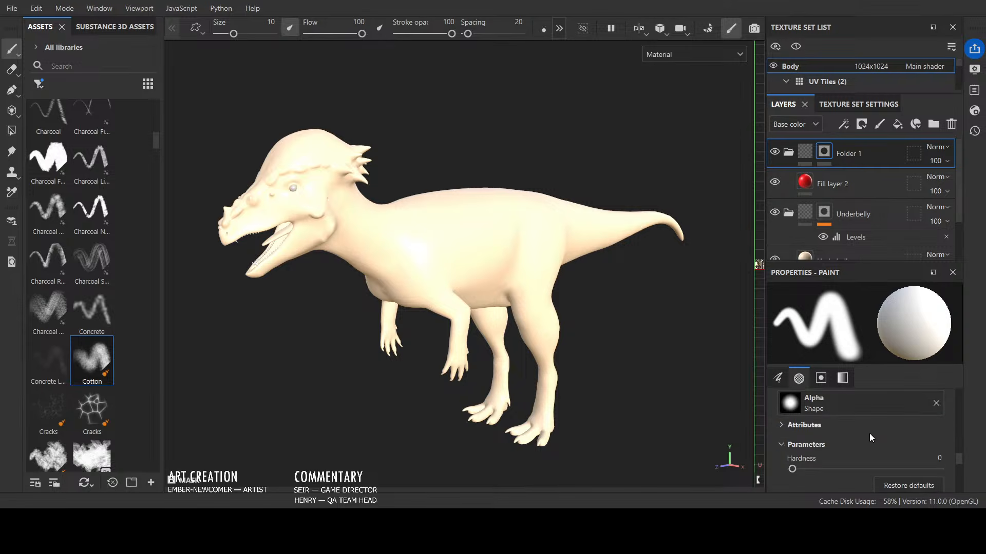
pyautogui.click(791, 426)
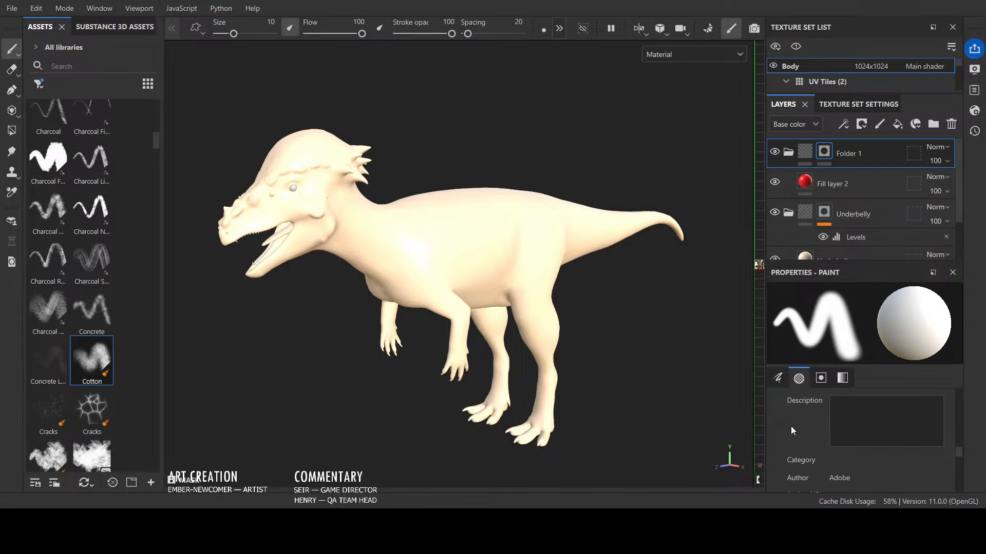
pyautogui.click(783, 426)
pyautogui.scroll(-4, 798, 430)
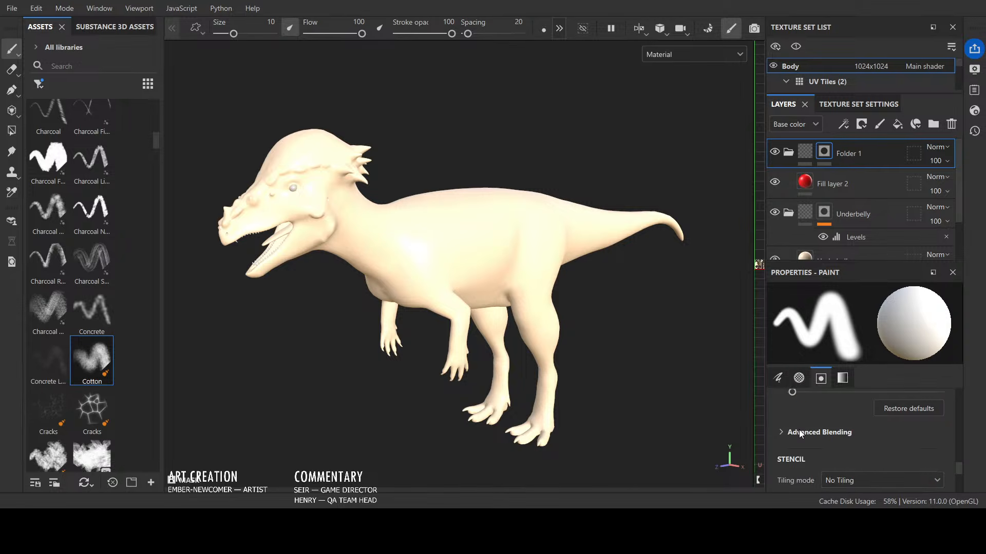
pyautogui.scroll(-1, 830, 429)
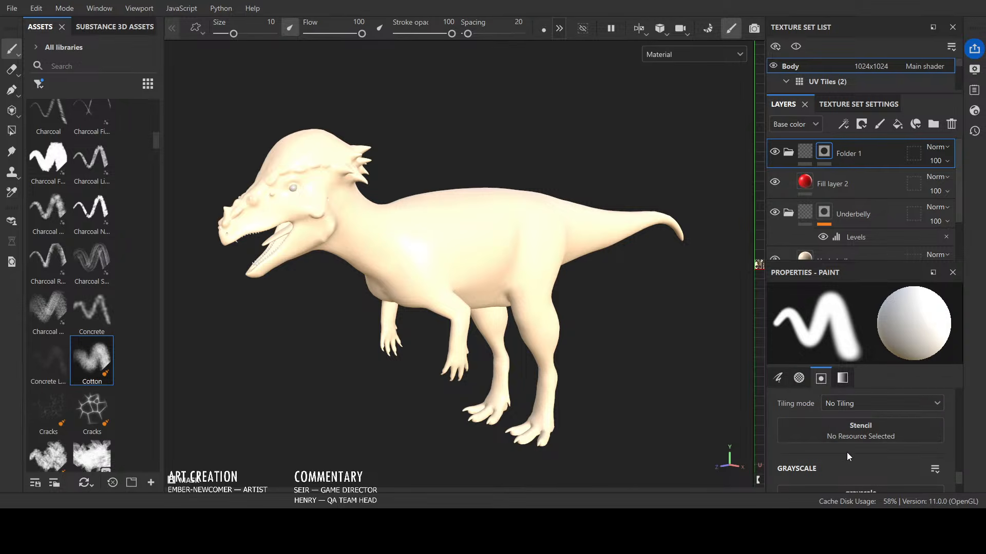
pyautogui.scroll(-2, 846, 451)
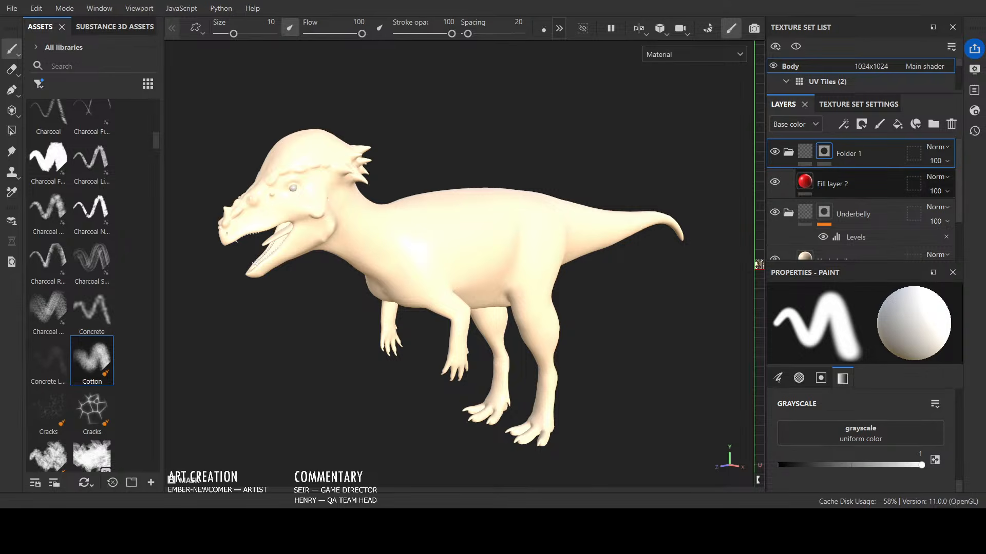
# Step: Set the paint brush's alignment to Camera for painting on Folder 1's mask
pyautogui.click(841, 185)
pyautogui.scroll(5, 893, 431)
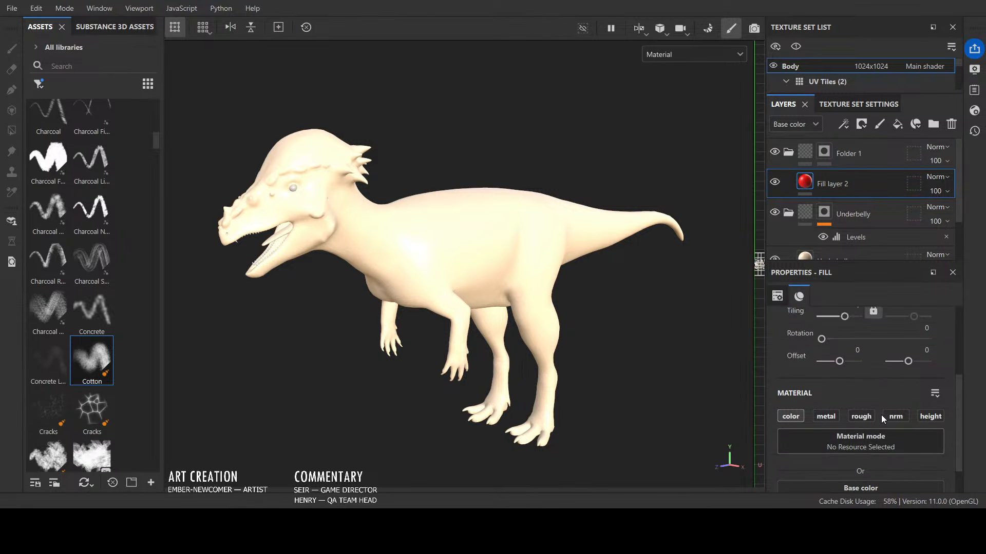
pyautogui.click(824, 152)
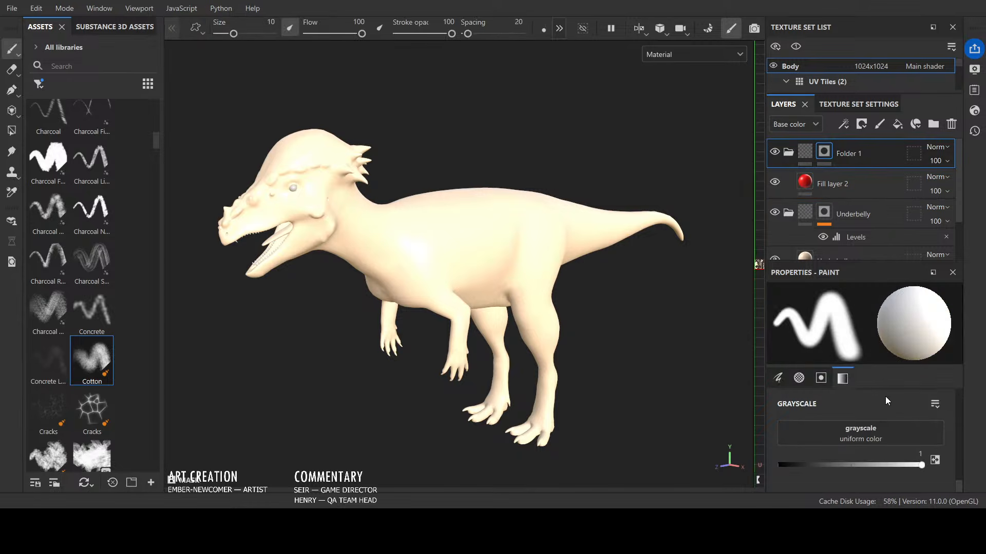
pyautogui.scroll(10, 878, 405)
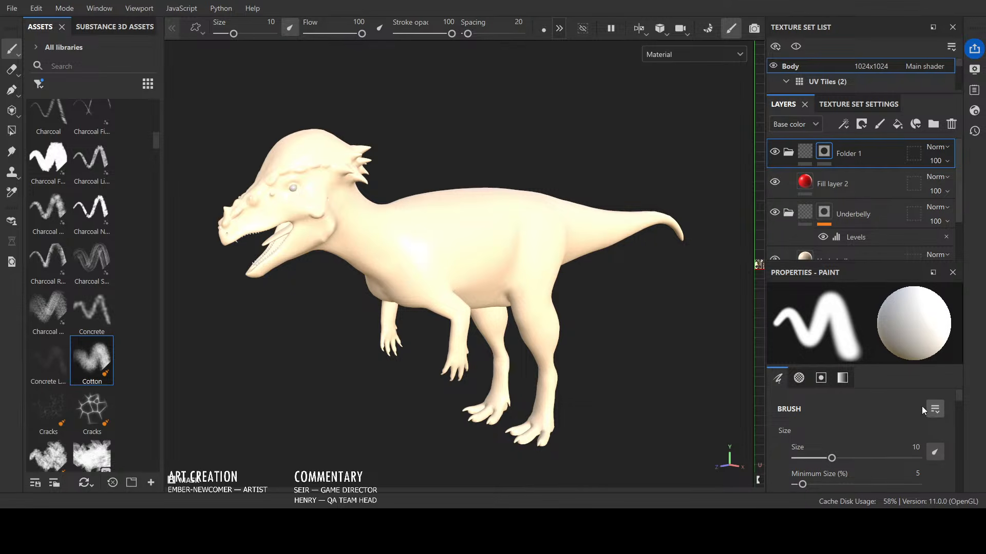
pyautogui.scroll(-3, 907, 403)
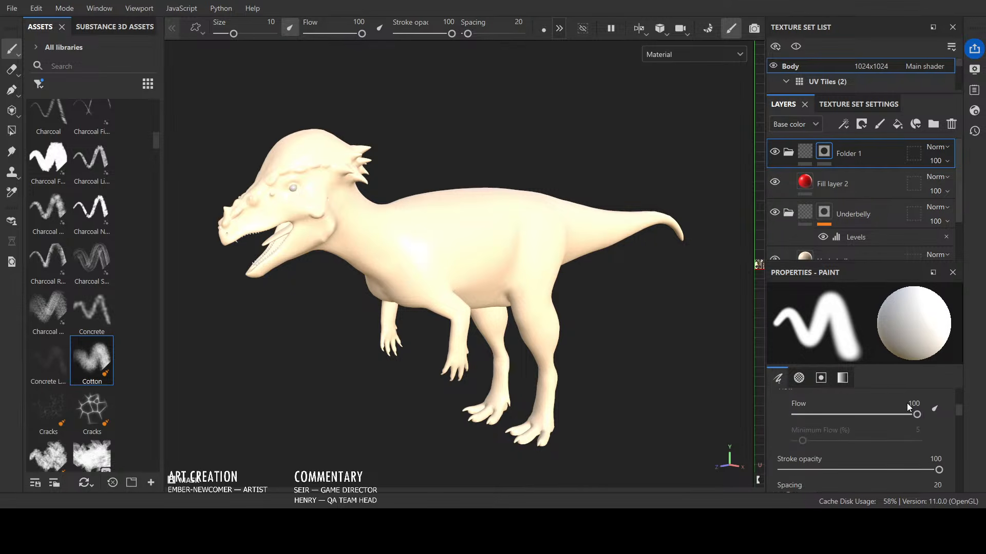
pyautogui.scroll(-4, 907, 407)
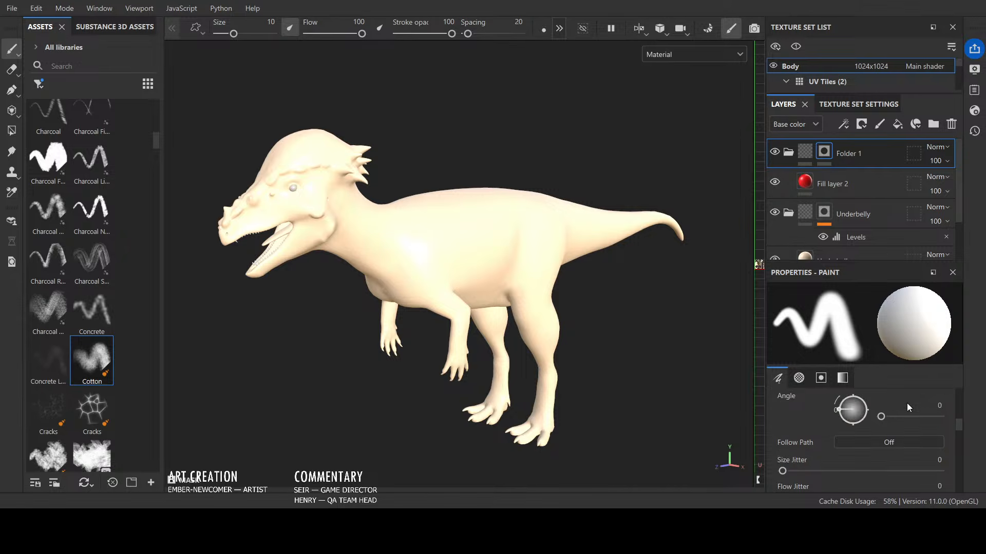
pyautogui.scroll(-5, 908, 407)
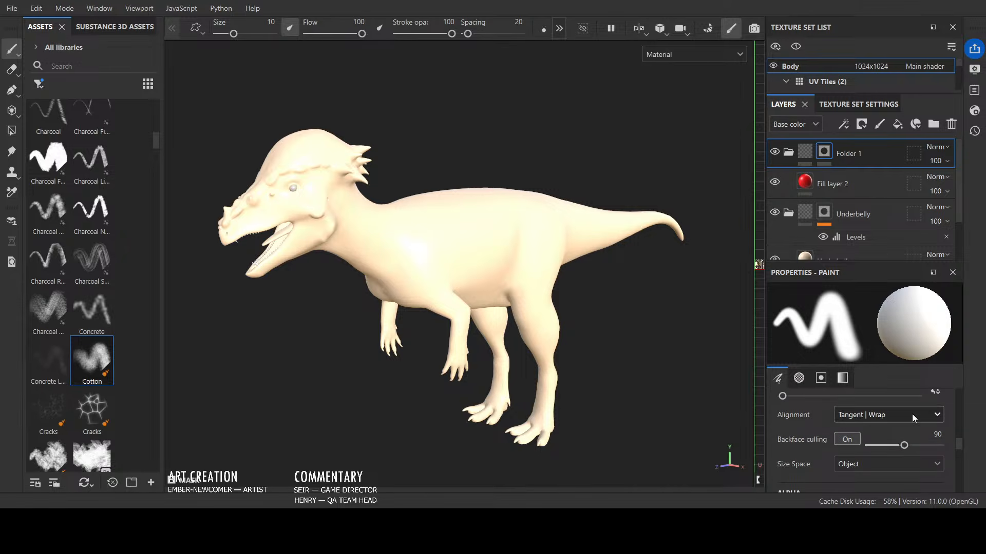
pyautogui.click(906, 430)
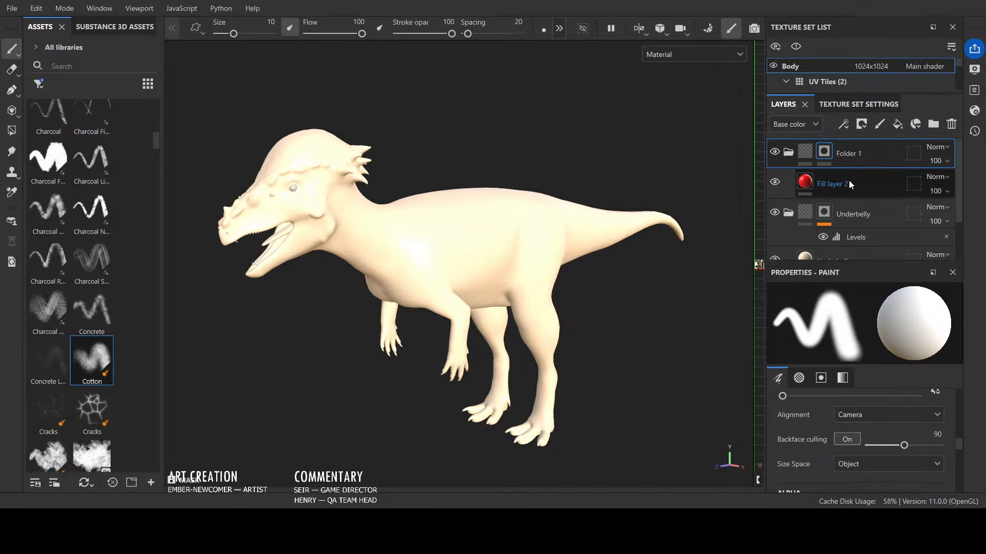
pyautogui.click(852, 214)
pyautogui.scroll(1, 935, 466)
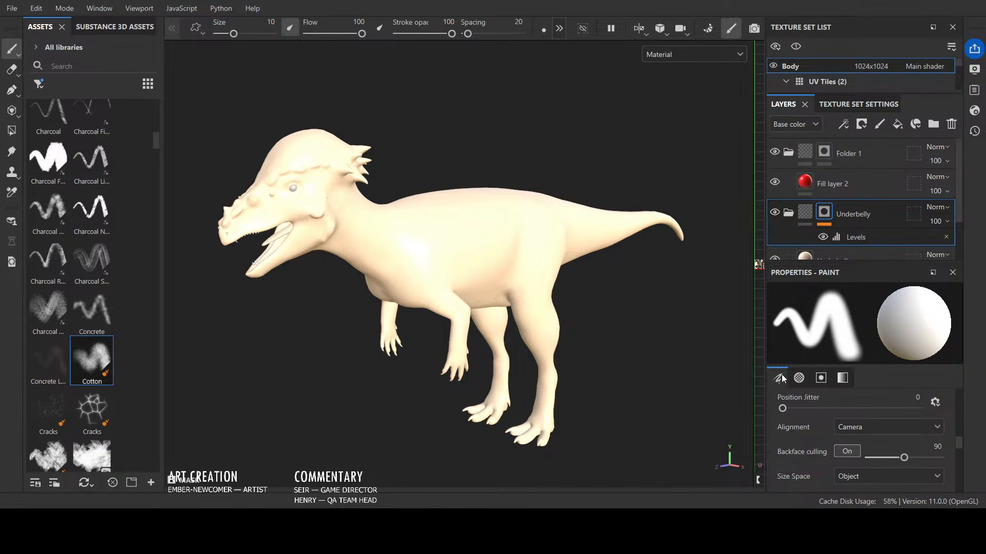
pyautogui.click(822, 158)
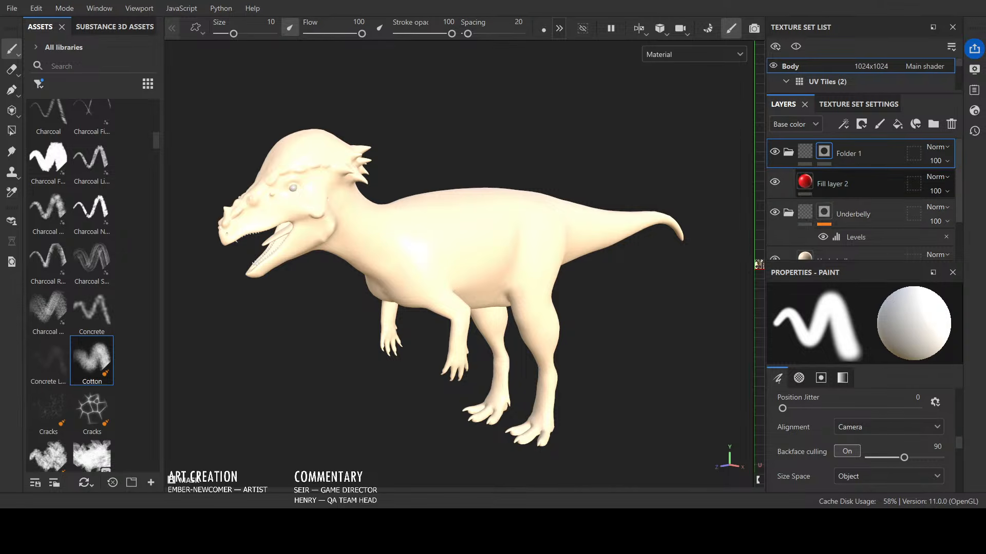
# Step: Rename the red fill layer to Primary pattern A and its folder to Primary Pattern A
pyautogui.click(801, 188)
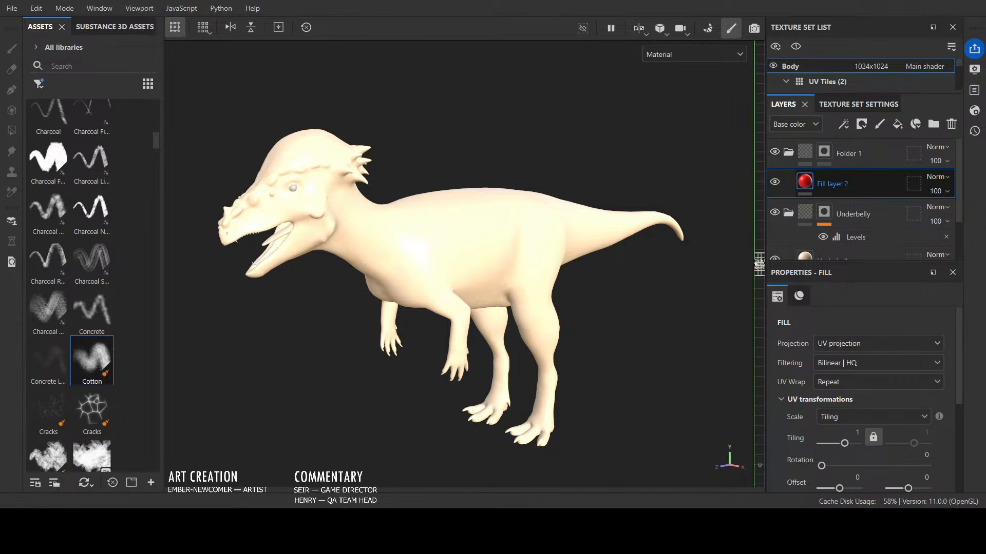
pyautogui.doubleClick(838, 184)
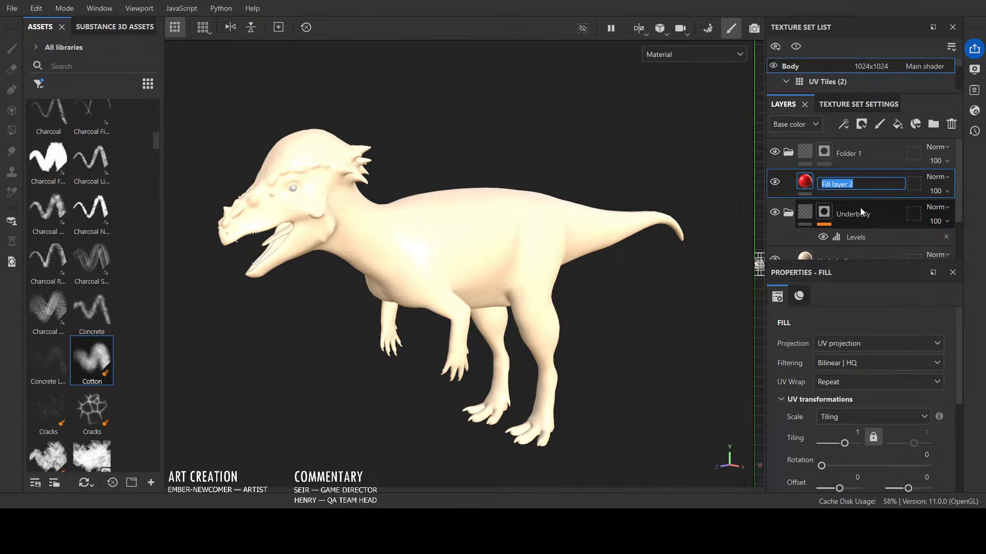
pyautogui.write('Primary')
pyautogui.doubleClick(847, 153)
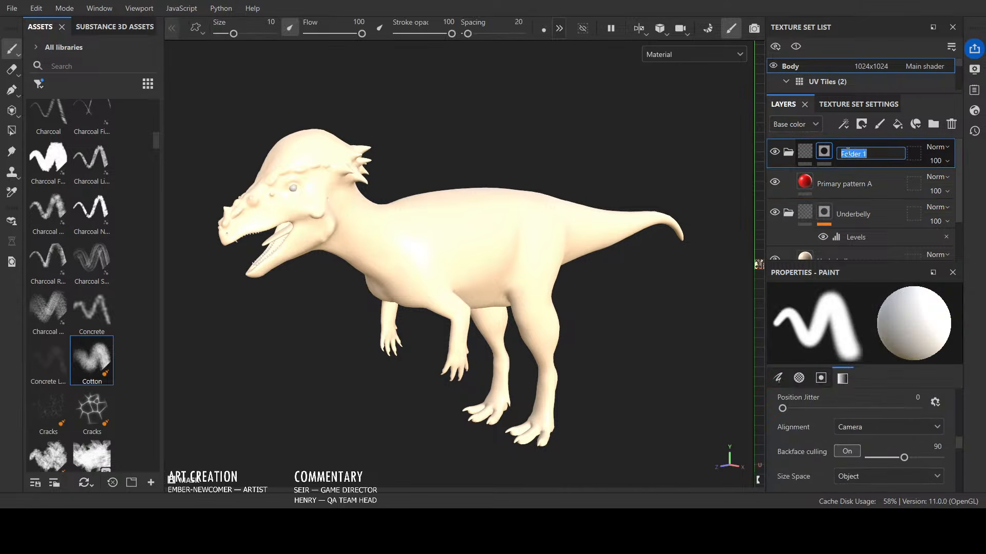
pyautogui.write('{')
pyautogui.press('BackSpace')
pyautogui.write('Primary Pattern A')
pyautogui.press('Return')
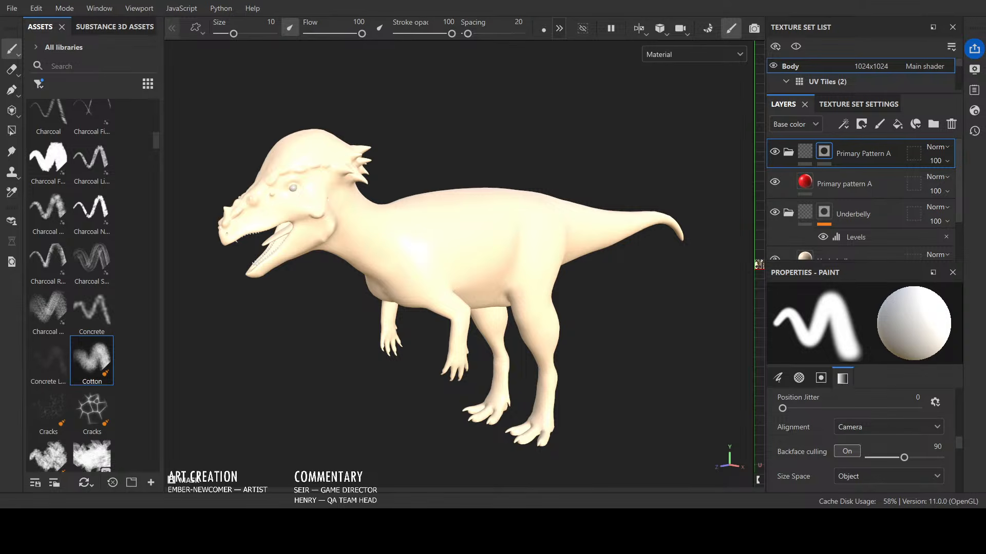
# Step: Set the Primary pattern A fill layer's base color to a light peach orange
pyautogui.click(860, 186)
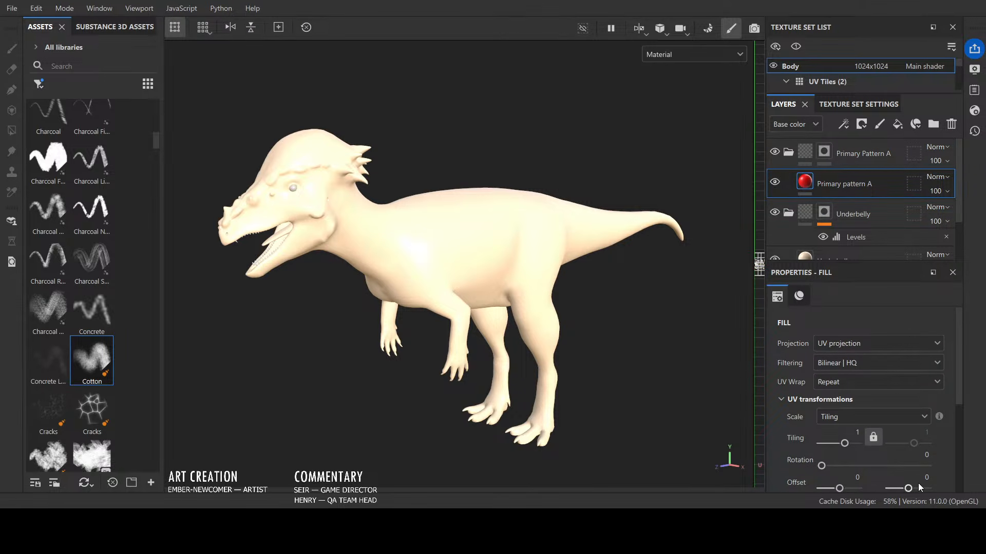
pyautogui.scroll(-3, 900, 437)
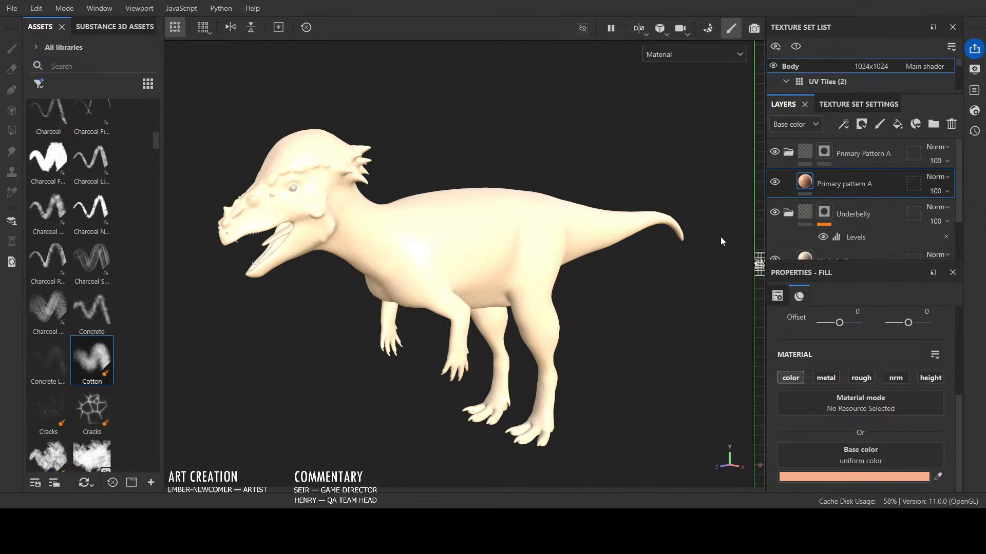
# Step: Select the mask of the Primary Pattern A folder and get the Paint tool ready on it
pyautogui.click(821, 157)
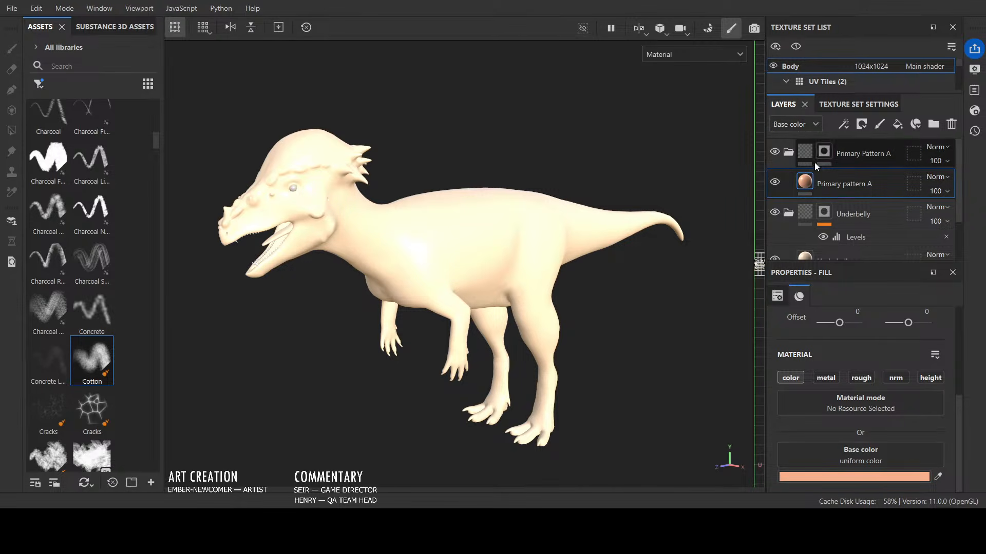
pyautogui.press('1')
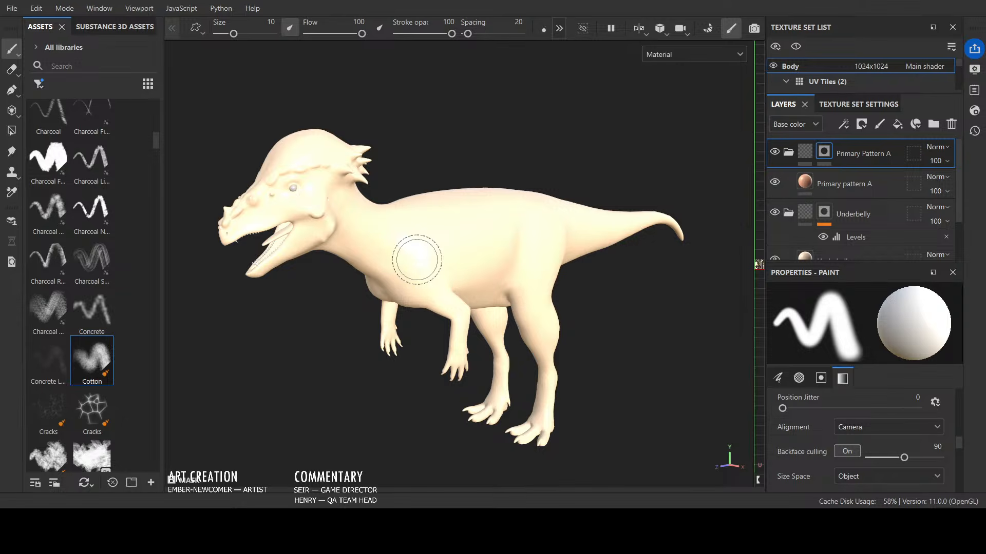
# Step: Paint patches on the Primary Pattern A mask over the dinosaur's chest and lower flank
pyautogui.moveTo(466, 281)
pyautogui.mouseDown()
pyautogui.moveTo(480, 290)
pyautogui.moveTo(378, 282)
pyautogui.moveTo(359, 293)
pyautogui.moveTo(407, 286)
pyautogui.moveTo(369, 286)
pyautogui.moveTo(405, 301)
pyautogui.mouseUp()
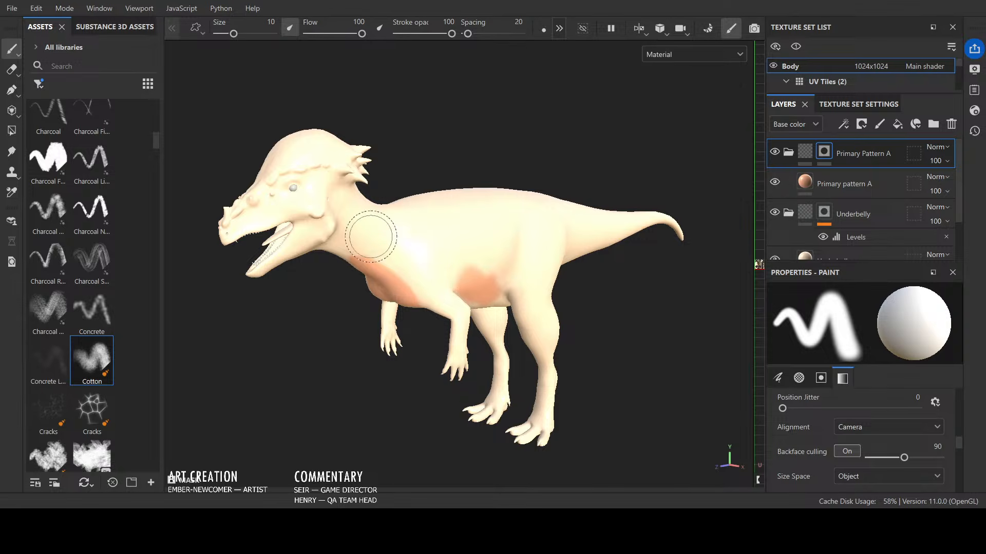
pyautogui.moveTo(406, 246)
pyautogui.mouseDown()
pyautogui.moveTo(387, 270)
pyautogui.moveTo(378, 236)
pyautogui.mouseUp()
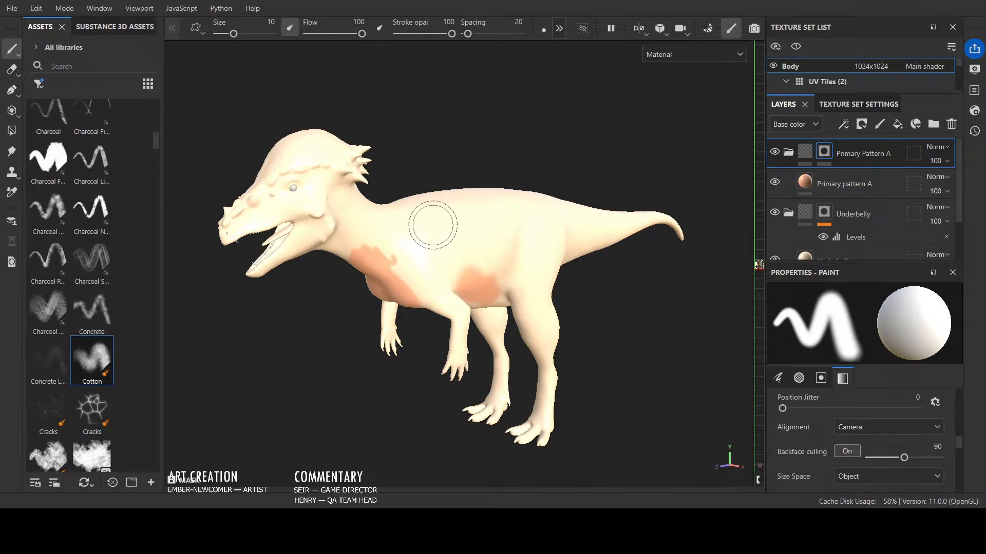
pyautogui.press('x')
pyautogui.press('x')
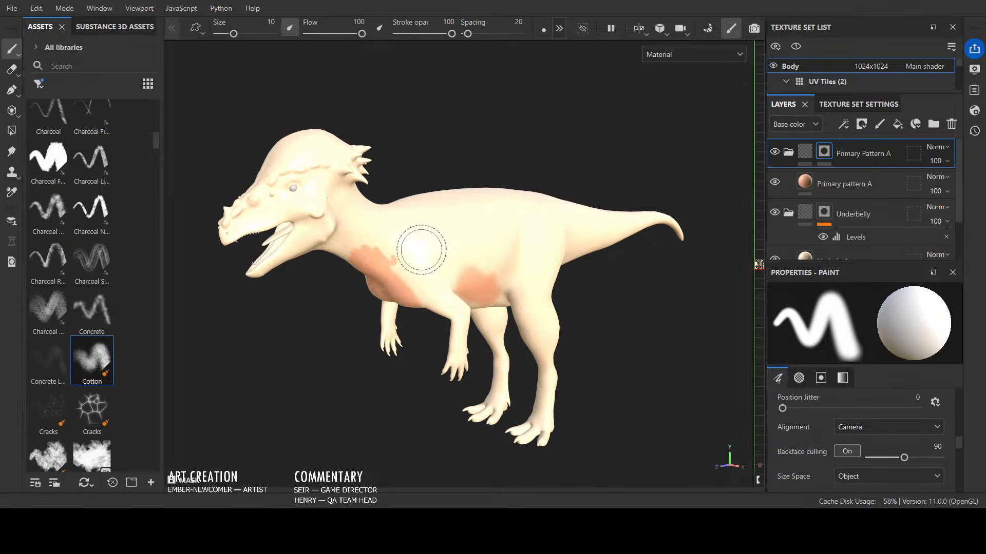
# Step: Enlarge the brush to 17.3 and extend the mask paint from the chest over the base of the neck
pyautogui.press(']')
pyautogui.press(']')
pyautogui.press(']')
pyautogui.press(']')
pyautogui.press(']')
pyautogui.moveTo(394, 259); pyautogui.dragTo(358, 245)
pyautogui.scroll(4, 337, 203)
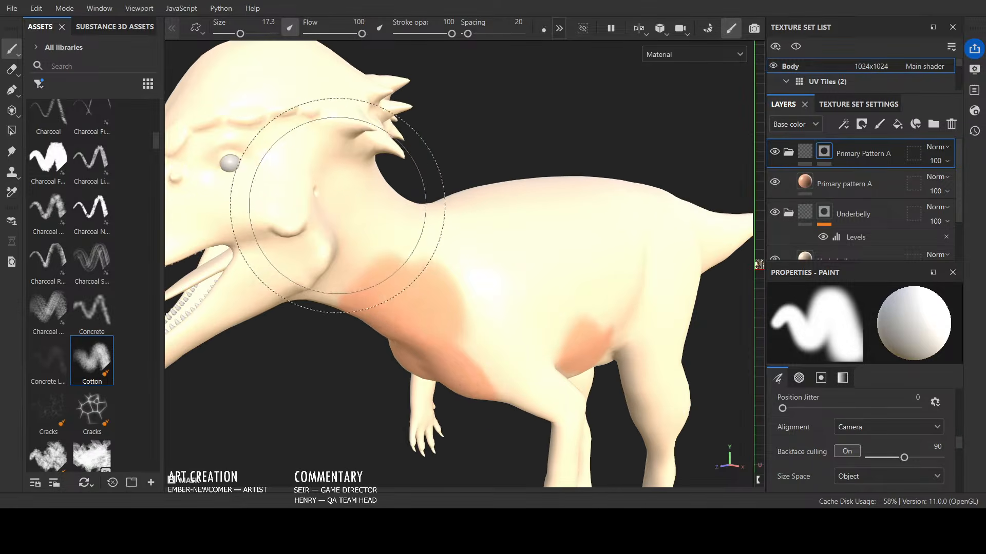
# Step: Choose the Cotton brush for painting the mask
pyautogui.scroll(-3, 328, 328)
pyautogui.moveTo(316, 414)
pyautogui.keyDown('alt'); pyautogui.mouseDown()
pyautogui.moveTo(290, 398)
pyautogui.moveTo(311, 366)
pyautogui.moveTo(257, 402)
pyautogui.moveTo(279, 396)
pyautogui.mouseUp(); pyautogui.keyUp('alt')
pyautogui.scroll(5, 103, 257)
pyautogui.click(91, 172)
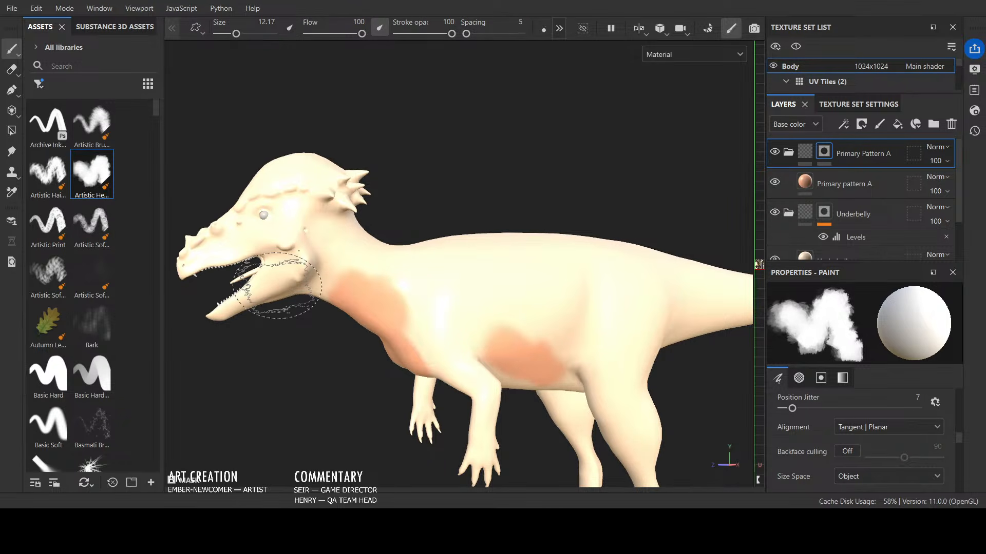
pyautogui.moveTo(155, 112); pyautogui.dragTo(161, 153)
pyautogui.click(99, 285)
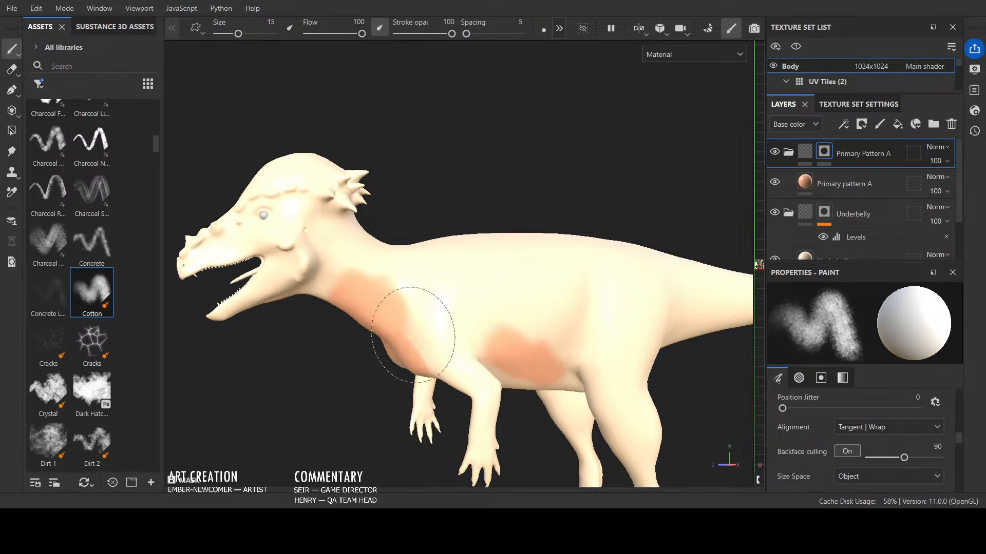
# Step: Paint the throat, chest and belly underside on the mask with the Cotton brush
pyautogui.moveTo(412, 334)
pyautogui.mouseDown()
pyautogui.moveTo(396, 325)
pyautogui.moveTo(418, 348)
pyautogui.moveTo(341, 286)
pyautogui.moveTo(377, 328)
pyautogui.mouseUp()
pyautogui.moveTo(513, 341)
pyautogui.keyDown('alt'); pyautogui.mouseDown()
pyautogui.moveTo(457, 253)
pyautogui.moveTo(464, 280)
pyautogui.mouseUp(); pyautogui.keyUp('alt')
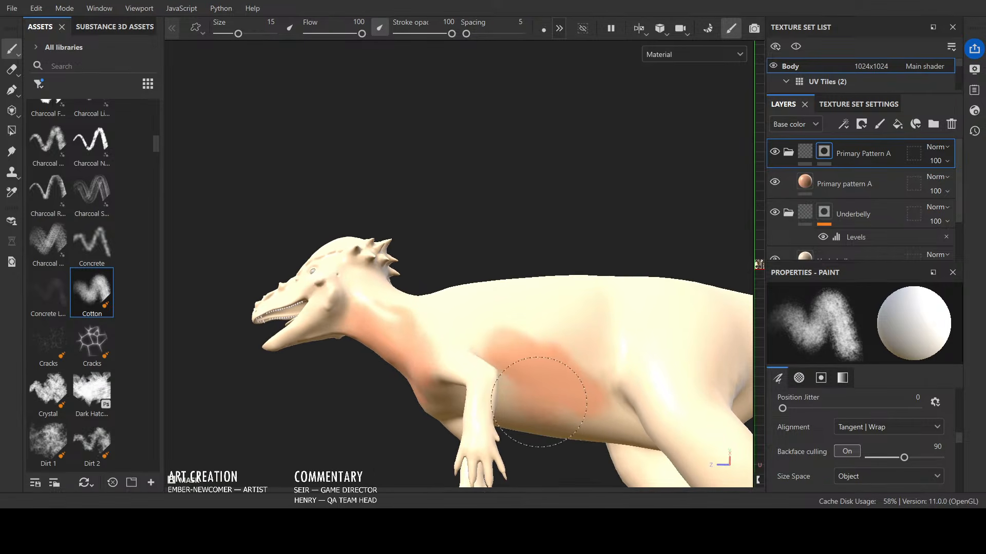
pyautogui.moveTo(539, 401)
pyautogui.mouseDown()
pyautogui.moveTo(529, 431)
pyautogui.moveTo(600, 406)
pyautogui.moveTo(593, 362)
pyautogui.moveTo(480, 341)
pyautogui.moveTo(550, 334)
pyautogui.moveTo(518, 334)
pyautogui.mouseUp()
pyautogui.moveTo(518, 334)
pyautogui.keyDown('alt'); pyautogui.mouseDown()
pyautogui.moveTo(642, 336)
pyautogui.moveTo(686, 298)
pyautogui.mouseUp(); pyautogui.keyUp('alt')
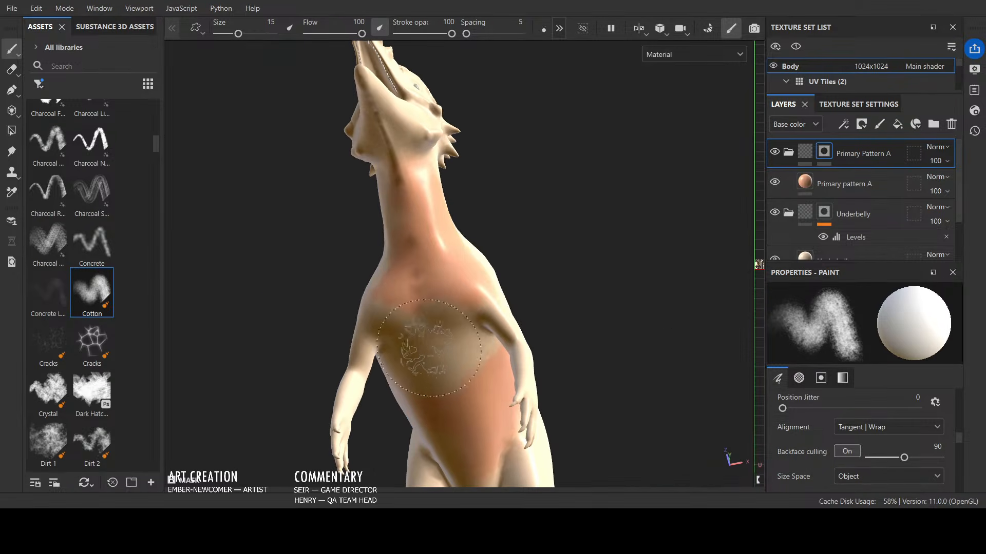
pyautogui.moveTo(429, 348)
pyautogui.mouseDown()
pyautogui.moveTo(455, 316)
pyautogui.moveTo(406, 294)
pyautogui.moveTo(421, 275)
pyautogui.moveTo(409, 262)
pyautogui.mouseUp()
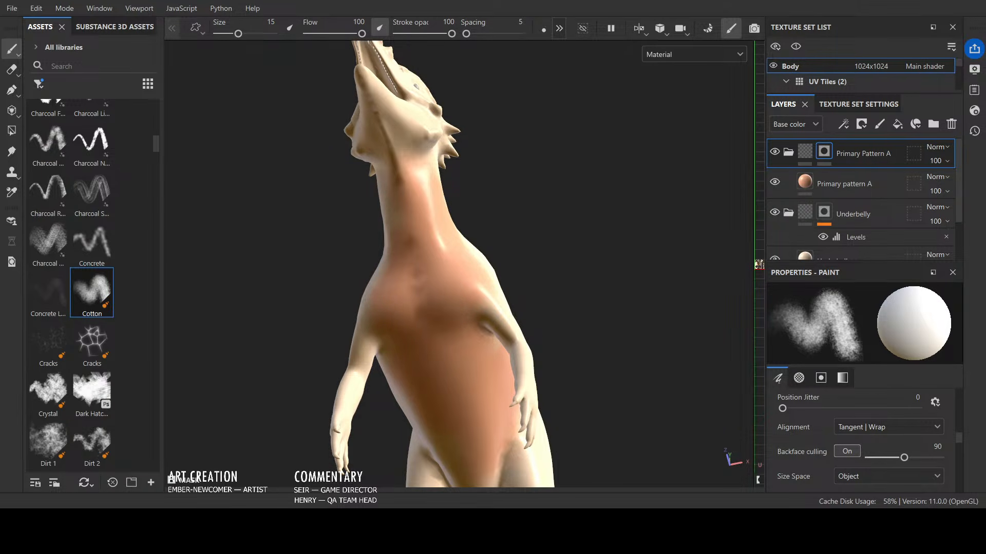
# Step: Extend the mask paint onto the lower jaw and soften the patch edges on the neck and flank
pyautogui.moveTo(495, 282)
pyautogui.keyDown('alt'); pyautogui.mouseDown()
pyautogui.moveTo(346, 428)
pyautogui.moveTo(291, 385)
pyautogui.moveTo(290, 414)
pyautogui.mouseUp(); pyautogui.keyUp('alt')
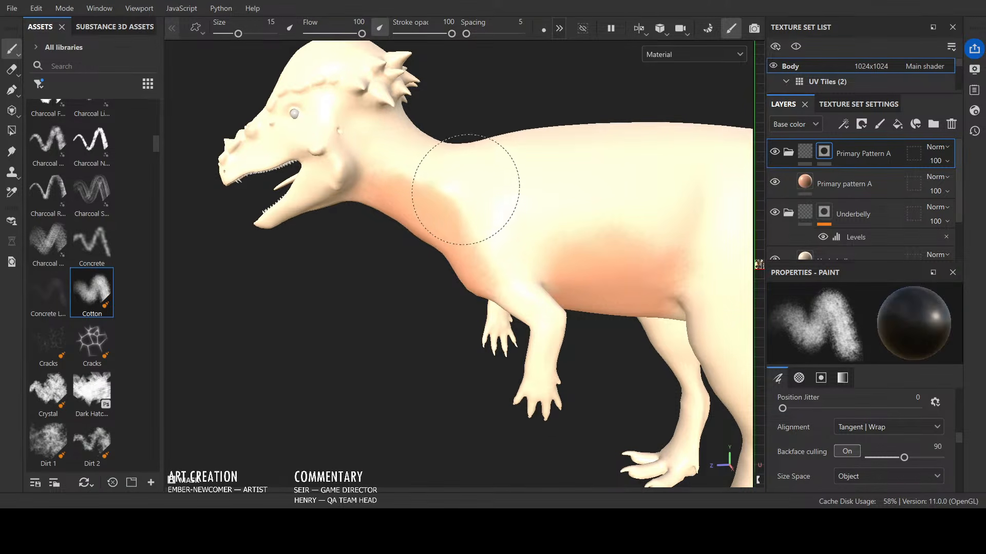
pyautogui.moveTo(549, 176)
pyautogui.keyDown('alt'); pyautogui.mouseDown()
pyautogui.moveTo(634, 169)
pyautogui.moveTo(643, 149)
pyautogui.moveTo(622, 128)
pyautogui.mouseUp(); pyautogui.keyUp('alt')
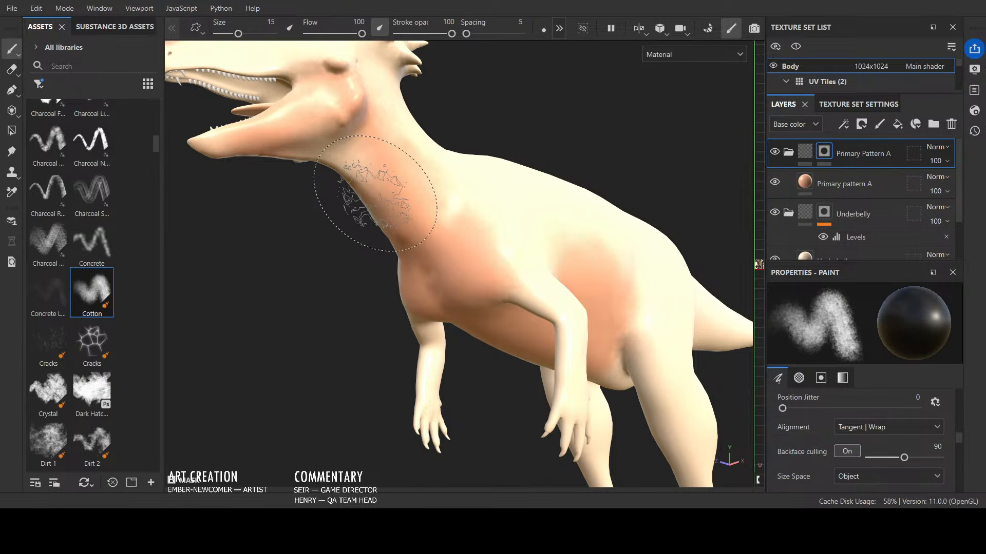
pyautogui.scroll(-5, 376, 194)
pyautogui.moveTo(326, 275)
pyautogui.keyDown('alt'); pyautogui.mouseDown()
pyautogui.moveTo(270, 334)
pyautogui.moveTo(255, 329)
pyautogui.mouseUp(); pyautogui.keyUp('alt')
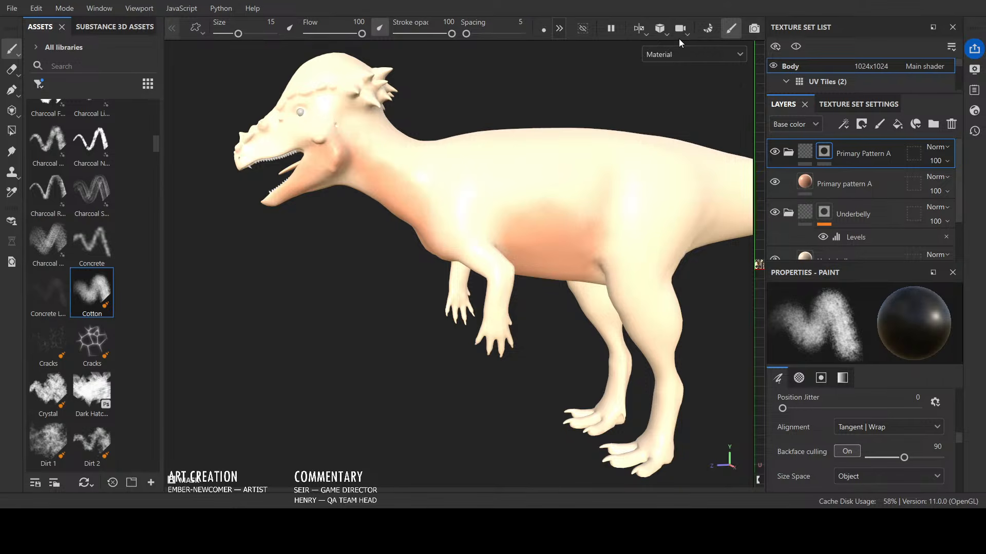
# Step: Switch the viewport display from Material to Base color
pyautogui.scroll(-2, 475, 175)
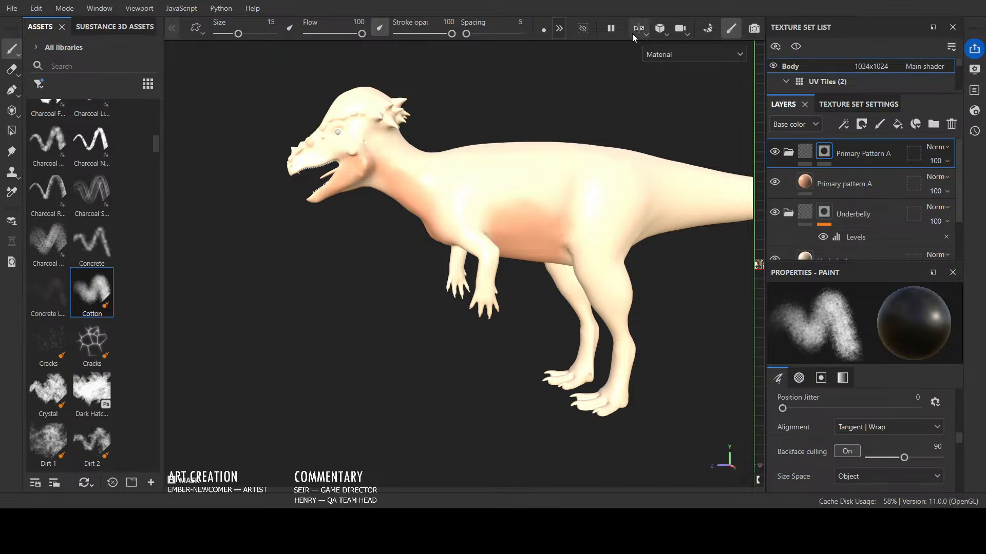
pyautogui.moveTo(245, 413)
pyautogui.keyDown('alt'); pyautogui.mouseDown()
pyautogui.moveTo(299, 396)
pyautogui.moveTo(565, 379)
pyautogui.moveTo(300, 413)
pyautogui.moveTo(563, 390)
pyautogui.moveTo(447, 387)
pyautogui.moveTo(384, 306)
pyautogui.mouseUp(); pyautogui.keyUp('alt')
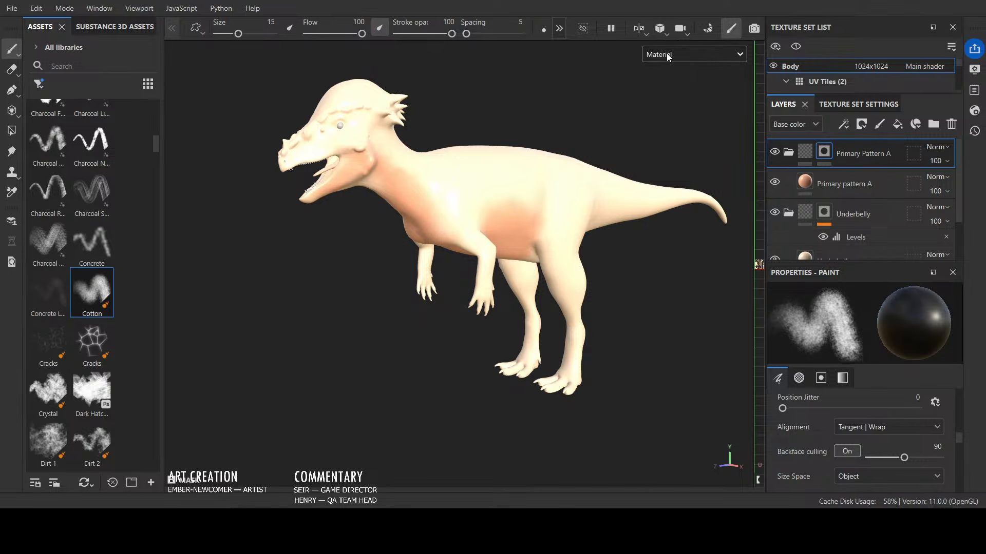
pyautogui.click(696, 108)
pyautogui.keyDown('alt'); pyautogui.moveTo(688, 132); pyautogui.dragTo(669, 77); pyautogui.keyUp('alt')
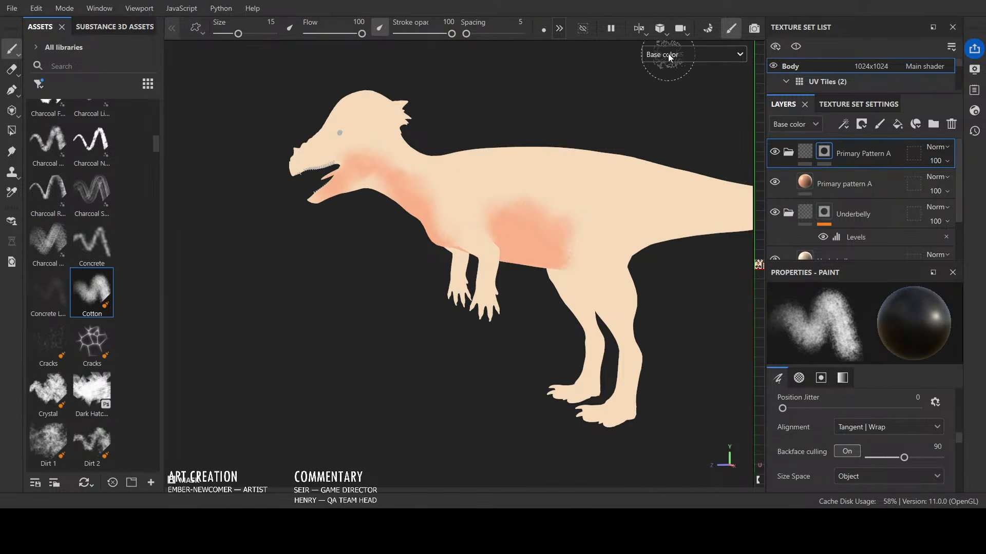
# Step: Switch the brush back to white at size 10.71 and check the painted throat and chest from the front
pyautogui.keyDown('alt'); pyautogui.moveTo(382, 350); pyautogui.dragTo(466, 325); pyautogui.keyUp('alt')
pyautogui.press('x')
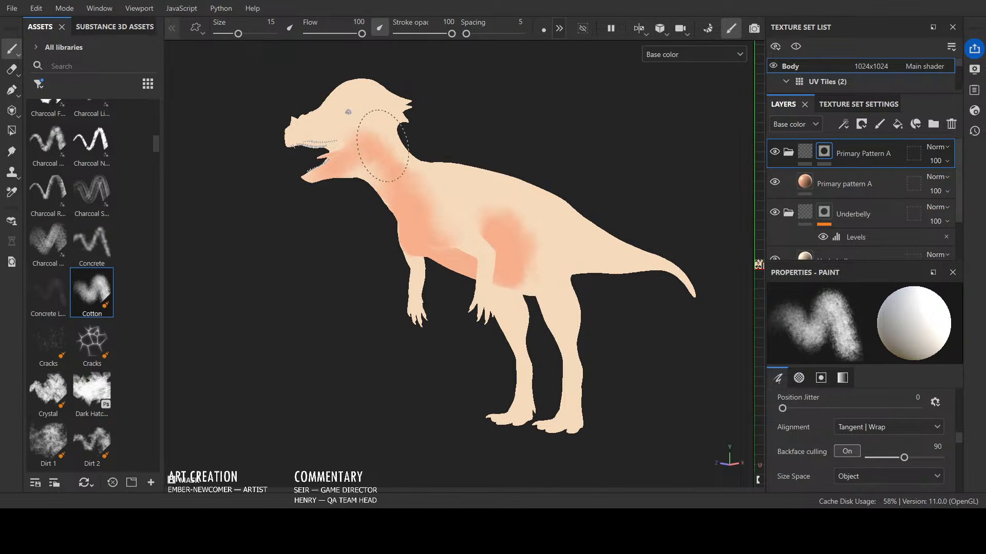
pyautogui.keyDown('ctrl'); pyautogui.moveTo(392, 159); pyautogui.dragTo(377, 160, button='right'); pyautogui.keyUp('ctrl')
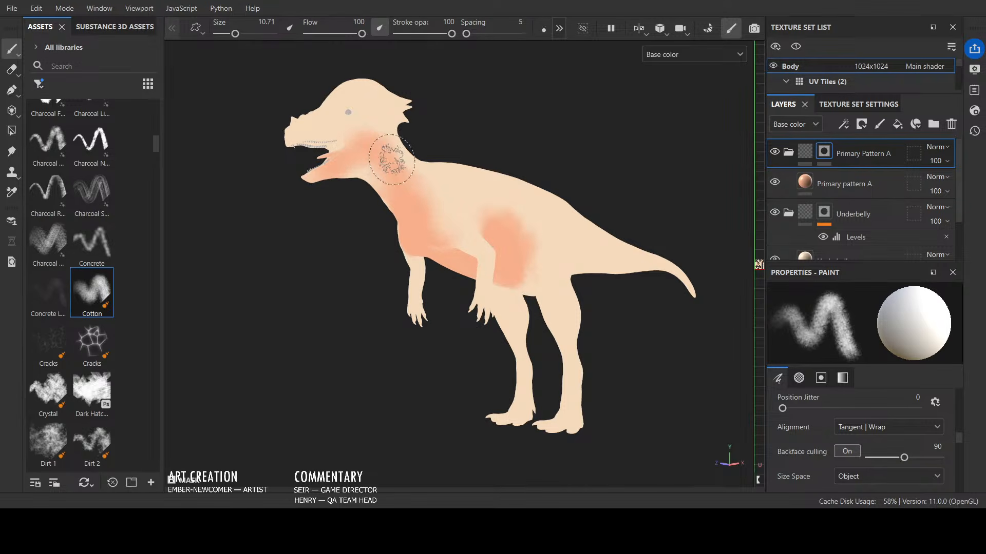
pyautogui.moveTo(480, 159)
pyautogui.keyDown('alt'); pyautogui.mouseDown()
pyautogui.moveTo(636, 125)
pyautogui.moveTo(567, 176)
pyautogui.moveTo(554, 156)
pyautogui.moveTo(537, 195)
pyautogui.moveTo(502, 211)
pyautogui.moveTo(583, 193)
pyautogui.moveTo(550, 193)
pyautogui.moveTo(537, 140)
pyautogui.mouseUp(); pyautogui.keyUp('alt')
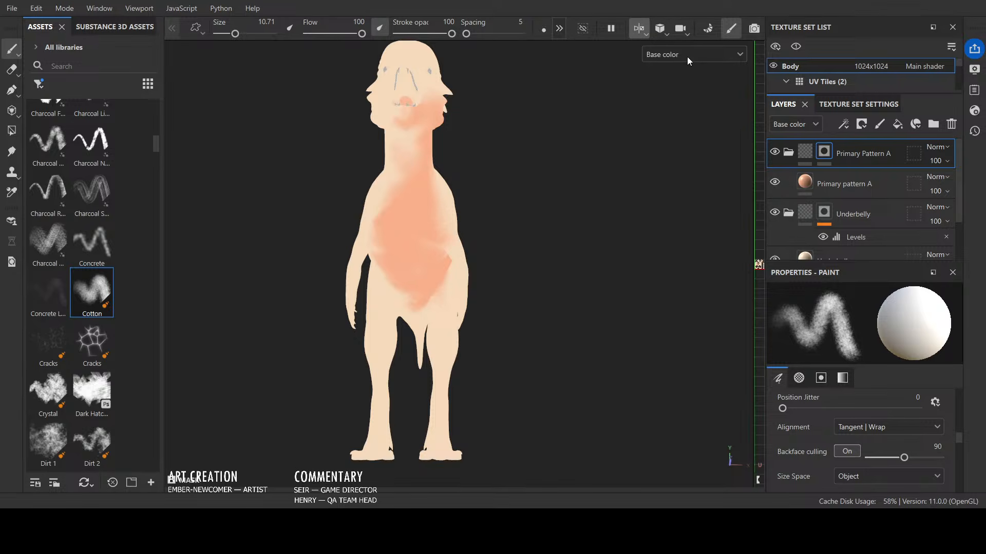
pyautogui.click(549, 131)
pyautogui.moveTo(524, 106)
pyautogui.keyDown('alt'); pyautogui.mouseDown()
pyautogui.moveTo(506, 176)
pyautogui.moveTo(605, 146)
pyautogui.moveTo(486, 92)
pyautogui.moveTo(330, 168)
pyautogui.moveTo(589, 154)
pyautogui.moveTo(534, 152)
pyautogui.mouseUp(); pyautogui.keyUp('alt')
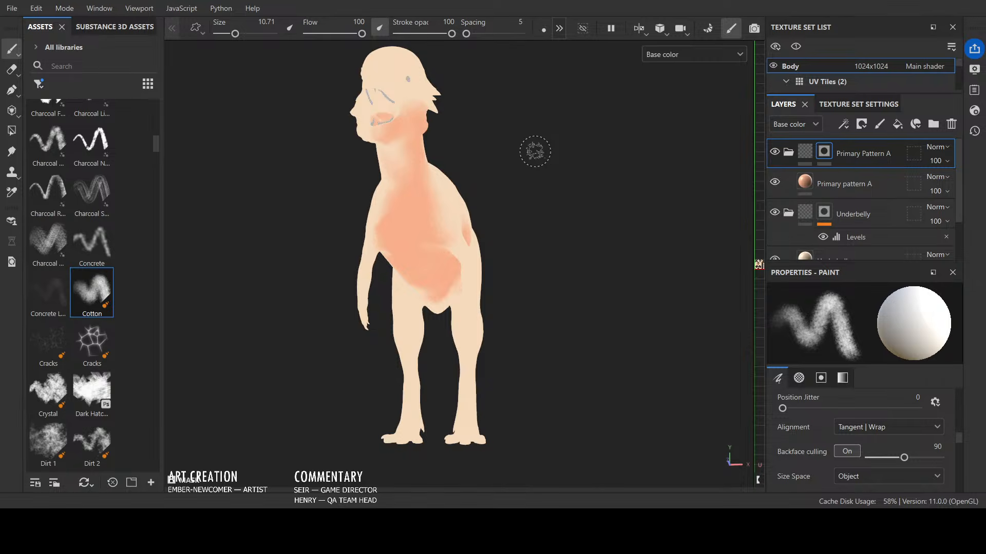
# Step: Undo all the asymmetrical paint strokes on the Primary Pattern A mask
pyautogui.hotkey('ctrl', 'z')
pyautogui.hotkey('ctrl', 'z')
pyautogui.hotkey('ctrl', 'z')
pyautogui.hotkey('ctrl', 'z')
pyautogui.hotkey('ctrl', 'z')
pyautogui.hotkey('ctrl', 'z')
pyautogui.hotkey('ctrl', 'z')
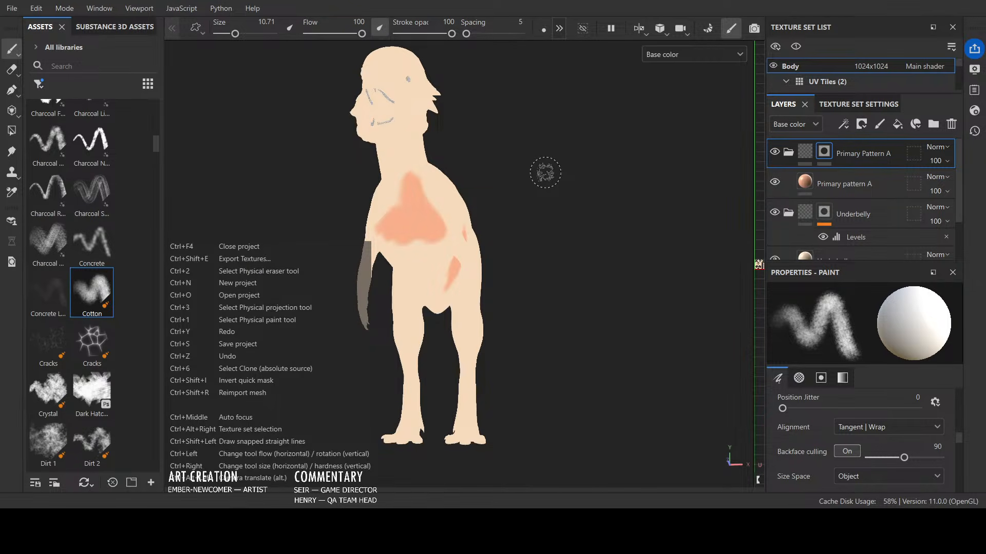
pyautogui.hotkey('ctrl', 'z')
pyautogui.hotkey('ctrl', 'z')
pyautogui.hotkey('ctrl', 'z')
pyautogui.hotkey('ctrl', 'z')
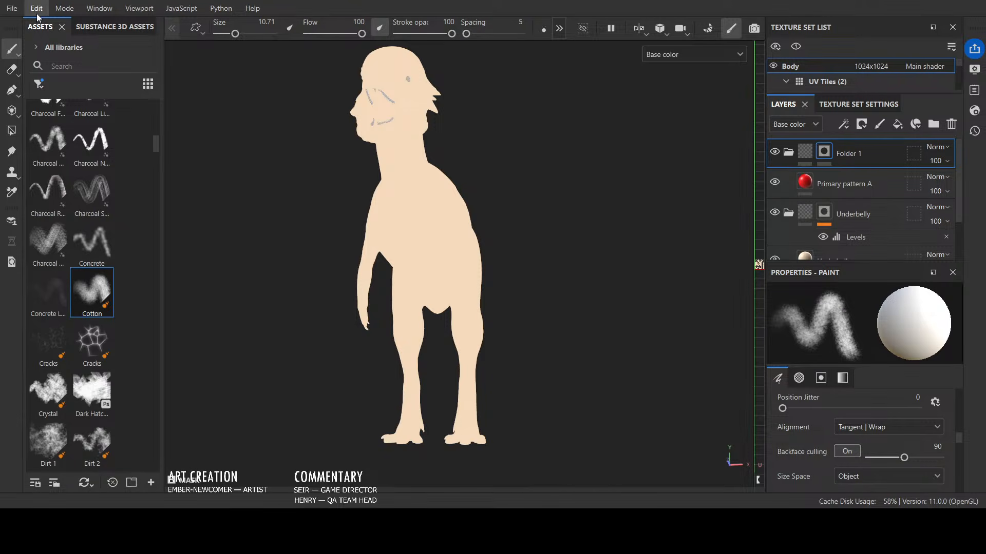
# Step: Redo the Primary Pattern A folder name and the fill layer's peach colour, keeping the mask free of paint strokes
pyautogui.hotkey('ctrl', 'y')
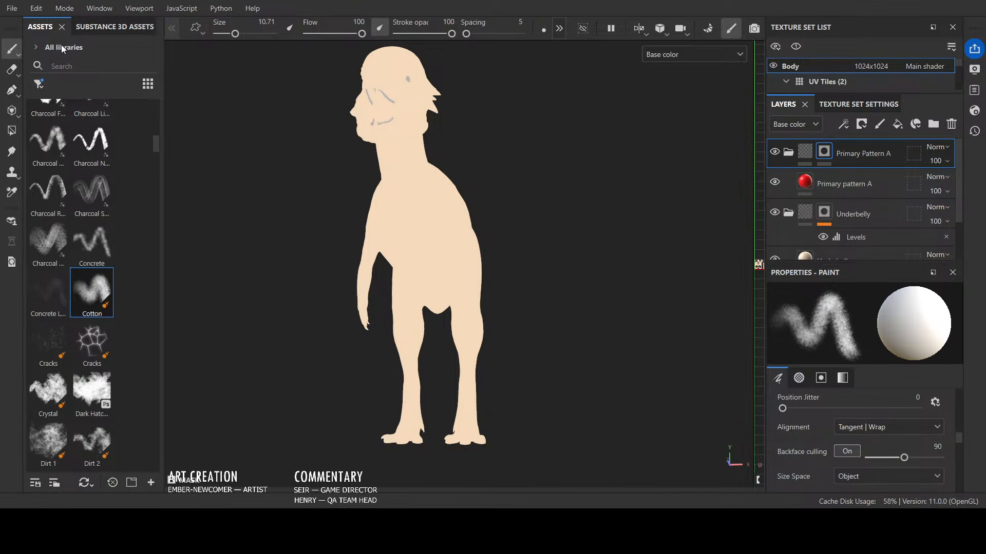
pyautogui.hotkey('ctrl', 'y')
pyautogui.hotkey('ctrl', 'y')
pyautogui.hotkey('ctrl', 'y')
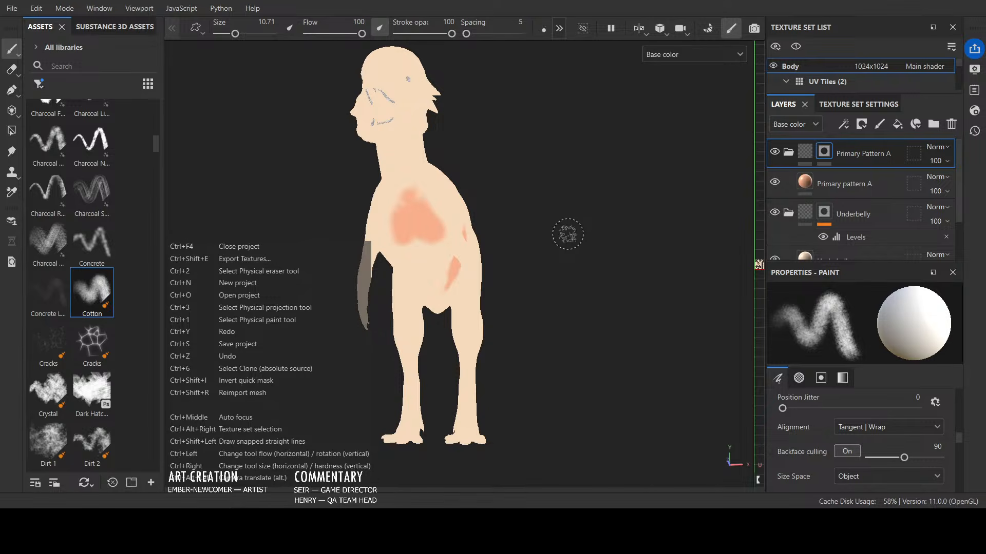
pyautogui.hotkey('ctrl', 'z')
pyautogui.hotkey('ctrl', 'z')
pyautogui.hotkey('ctrl', 'z')
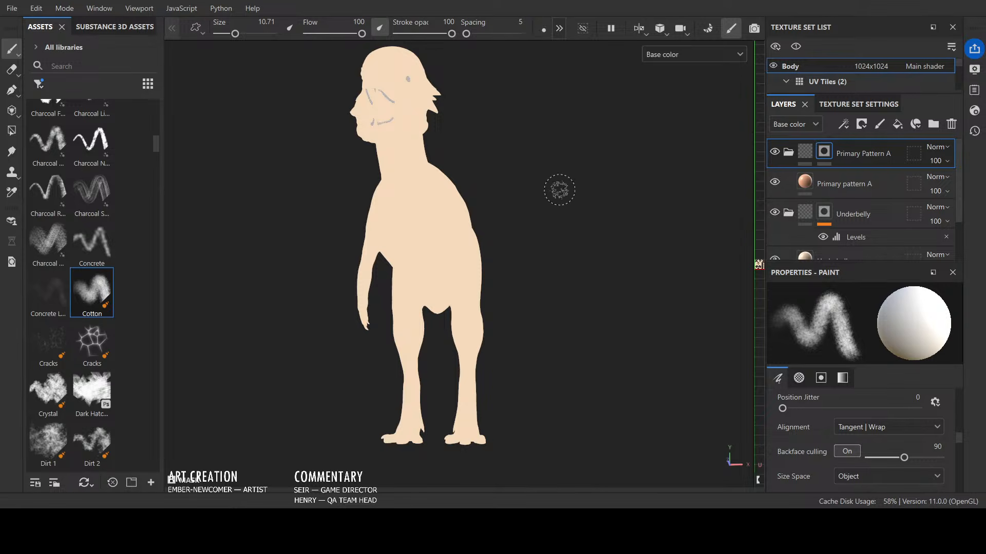
# Step: Turn on symmetry for the paint brush so strokes mirror across the dinosaur's centre line
pyautogui.click(559, 29)
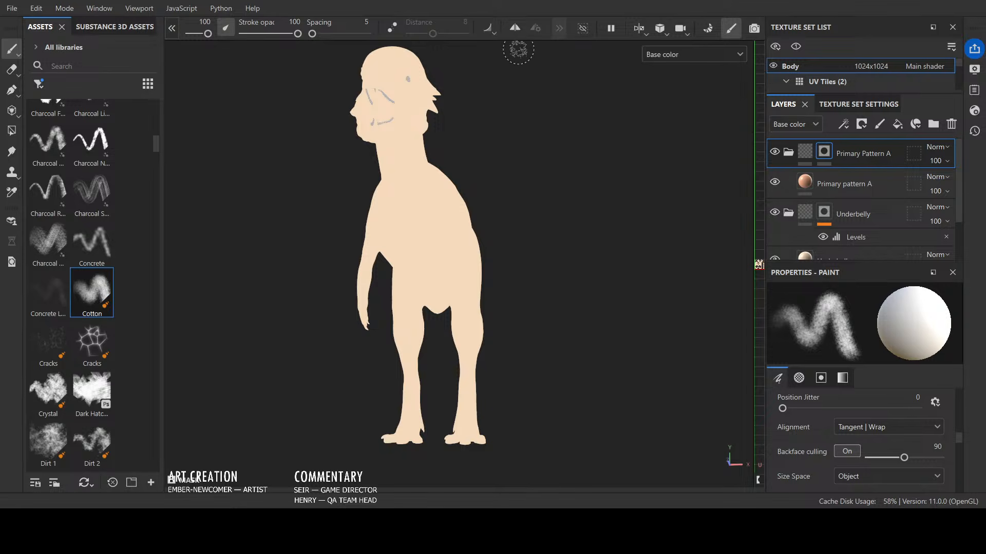
pyautogui.click(514, 28)
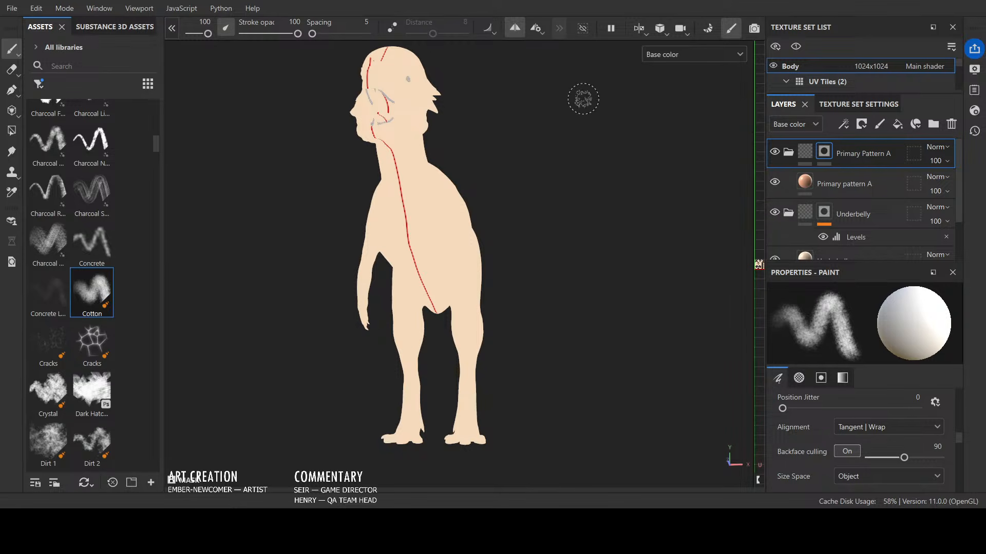
pyautogui.moveTo(605, 176)
pyautogui.keyDown('alt'); pyautogui.mouseDown()
pyautogui.moveTo(525, 187)
pyautogui.moveTo(568, 165)
pyautogui.mouseUp(); pyautogui.keyUp('alt')
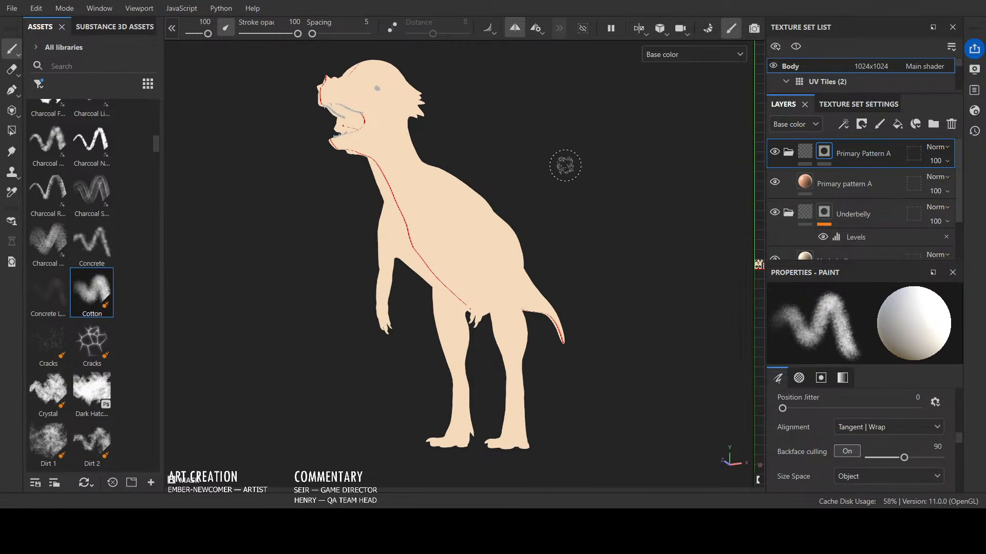
# Step: Paint the throat, chest and lower jaw symmetrically on the Primary Pattern A mask
pyautogui.moveTo(414, 220)
pyautogui.mouseDown()
pyautogui.moveTo(439, 282)
pyautogui.moveTo(441, 241)
pyautogui.moveTo(367, 147)
pyautogui.moveTo(370, 120)
pyautogui.mouseUp()
pyautogui.keyDown('alt'); pyautogui.moveTo(423, 210); pyautogui.dragTo(599, 176); pyautogui.keyUp('alt')
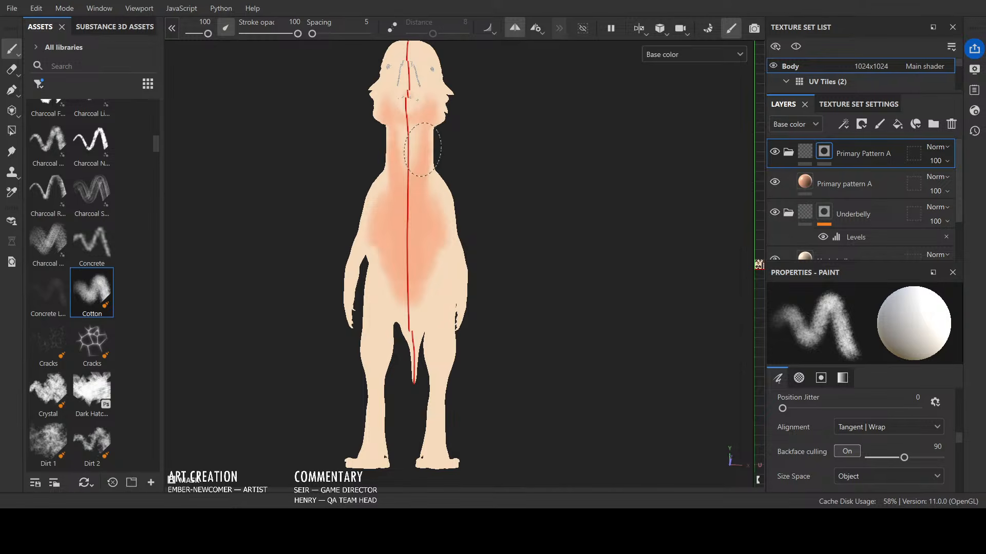
pyautogui.keyDown('alt'); pyautogui.moveTo(544, 178); pyautogui.dragTo(392, 216); pyautogui.keyUp('alt')
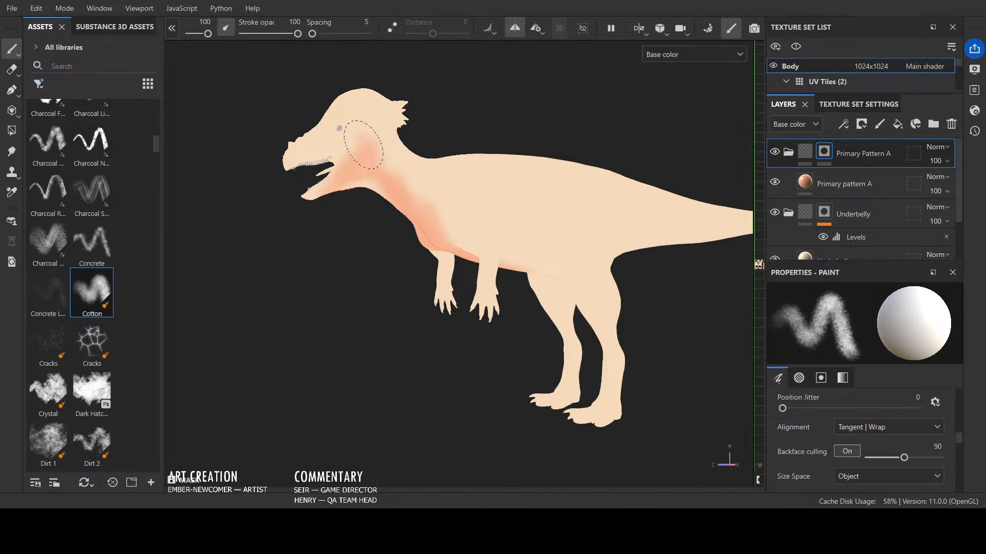
# Step: Paint a broad patch on the mask over the belly side and flank between the arm and the hind leg
pyautogui.moveTo(513, 194)
pyautogui.keyDown('alt'); pyautogui.mouseDown()
pyautogui.moveTo(556, 198)
pyautogui.moveTo(492, 198)
pyautogui.mouseUp(); pyautogui.keyUp('alt')
pyautogui.moveTo(500, 246)
pyautogui.mouseDown()
pyautogui.moveTo(551, 293)
pyautogui.moveTo(568, 277)
pyautogui.mouseUp()
pyautogui.keyDown('alt'); pyautogui.moveTo(522, 194); pyautogui.dragTo(539, 227); pyautogui.keyUp('alt')
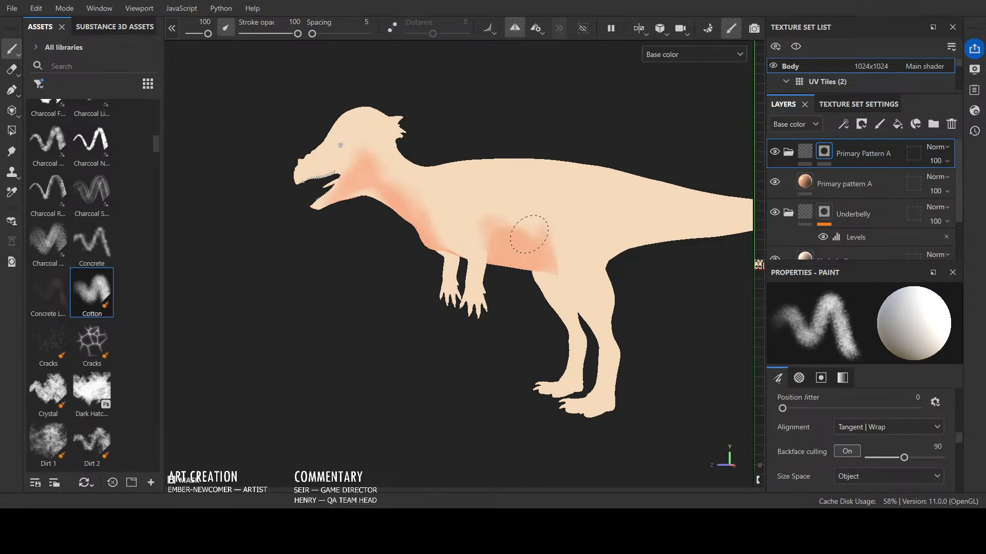
pyautogui.moveTo(506, 238)
pyautogui.mouseDown()
pyautogui.moveTo(485, 220)
pyautogui.moveTo(467, 230)
pyautogui.mouseUp()
pyautogui.moveTo(530, 220); pyautogui.dragTo(510, 187)
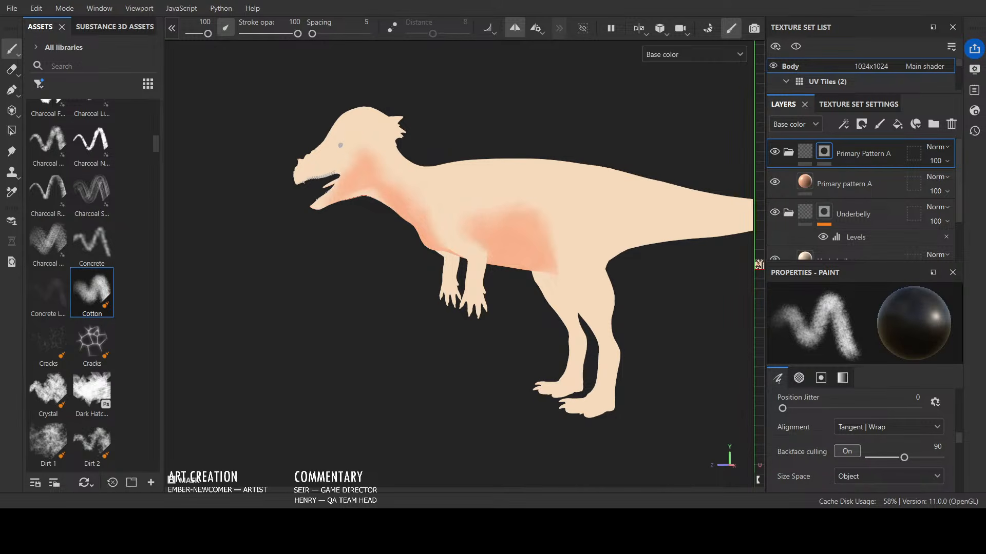
# Step: Extend the mask paint along the side of the neck and touch up the edges of the flank patch
pyautogui.moveTo(328, 347)
pyautogui.keyDown('alt'); pyautogui.mouseDown()
pyautogui.moveTo(570, 333)
pyautogui.moveTo(611, 312)
pyautogui.moveTo(469, 341)
pyautogui.mouseUp(); pyautogui.keyUp('alt')
pyautogui.press('x')
pyautogui.moveTo(411, 141); pyautogui.dragTo(423, 177)
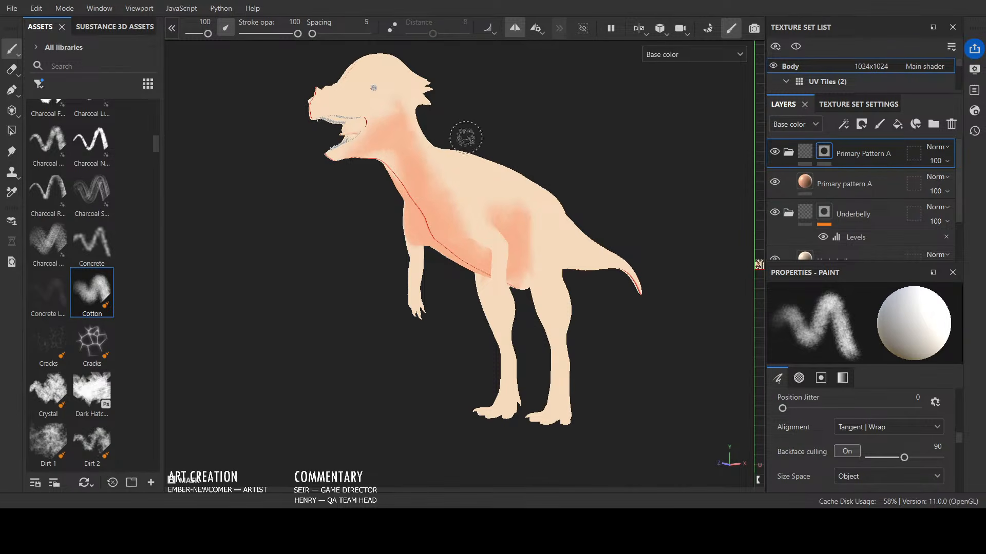
pyautogui.keyDown('alt'); pyautogui.moveTo(465, 137); pyautogui.dragTo(420, 149); pyautogui.keyUp('alt')
pyautogui.press('x')
pyautogui.moveTo(550, 185)
pyautogui.keyDown('alt'); pyautogui.mouseDown()
pyautogui.moveTo(654, 125)
pyautogui.moveTo(566, 98)
pyautogui.mouseUp(); pyautogui.keyUp('alt')
pyautogui.press('x')
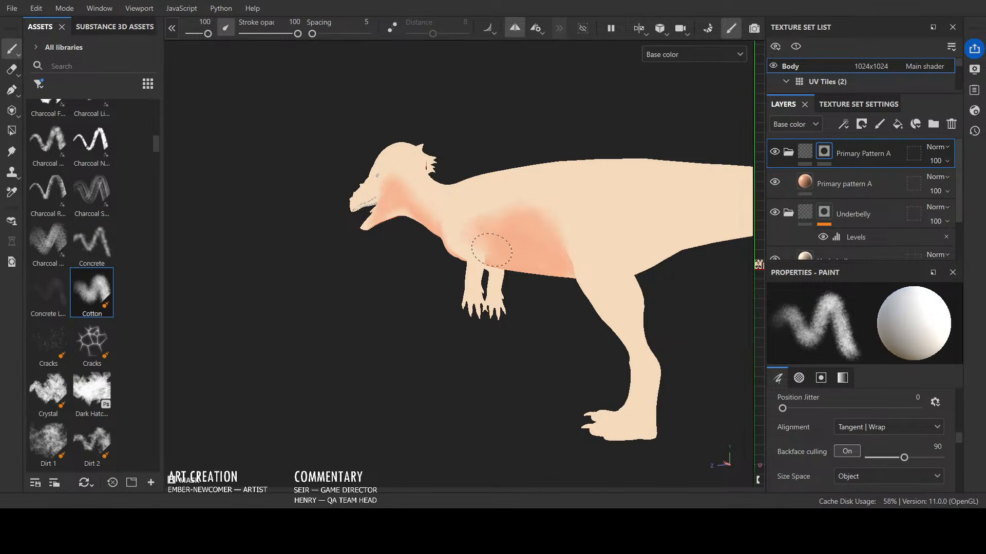
# Step: Paint the underside of the tail and the rear of the hip on the Primary Pattern A mask
pyautogui.moveTo(691, 182)
pyautogui.keyDown('alt'); pyautogui.mouseDown()
pyautogui.moveTo(643, 220)
pyautogui.moveTo(648, 269)
pyautogui.moveTo(677, 229)
pyautogui.moveTo(638, 233)
pyautogui.moveTo(649, 227)
pyautogui.moveTo(601, 289)
pyautogui.moveTo(407, 273)
pyautogui.mouseUp(); pyautogui.keyUp('alt')
pyautogui.moveTo(709, 226)
pyautogui.mouseDown()
pyautogui.moveTo(595, 213)
pyautogui.moveTo(627, 202)
pyautogui.moveTo(731, 221)
pyautogui.moveTo(535, 194)
pyautogui.moveTo(540, 200)
pyautogui.moveTo(400, 162)
pyautogui.moveTo(292, 159)
pyautogui.mouseUp()
pyautogui.scroll(-5, 216, 187)
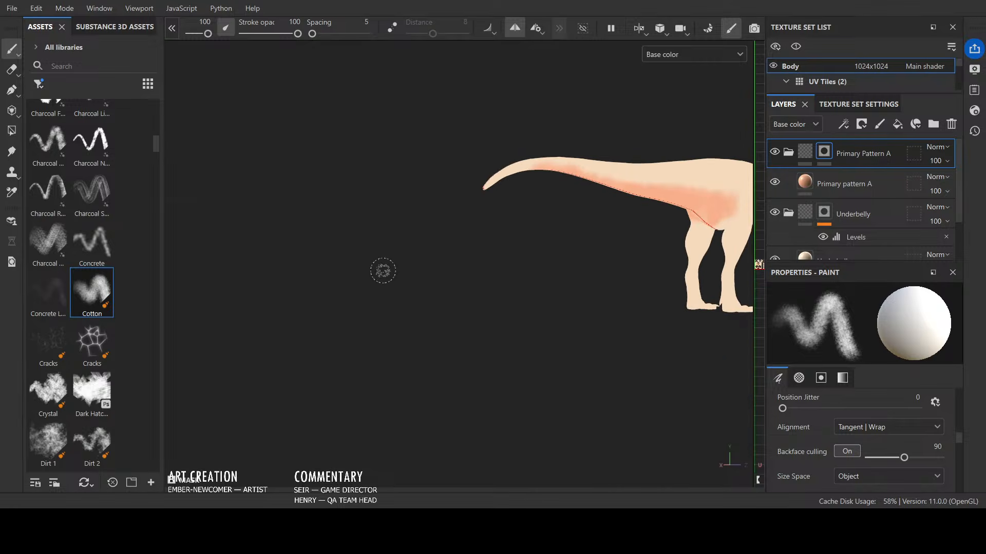
pyautogui.keyDown('alt'); pyautogui.moveTo(383, 271); pyautogui.dragTo(508, 290); pyautogui.keyUp('alt')
pyautogui.keyDown('alt'); pyautogui.moveTo(564, 297); pyautogui.dragTo(461, 337, button='middle'); pyautogui.keyUp('alt')
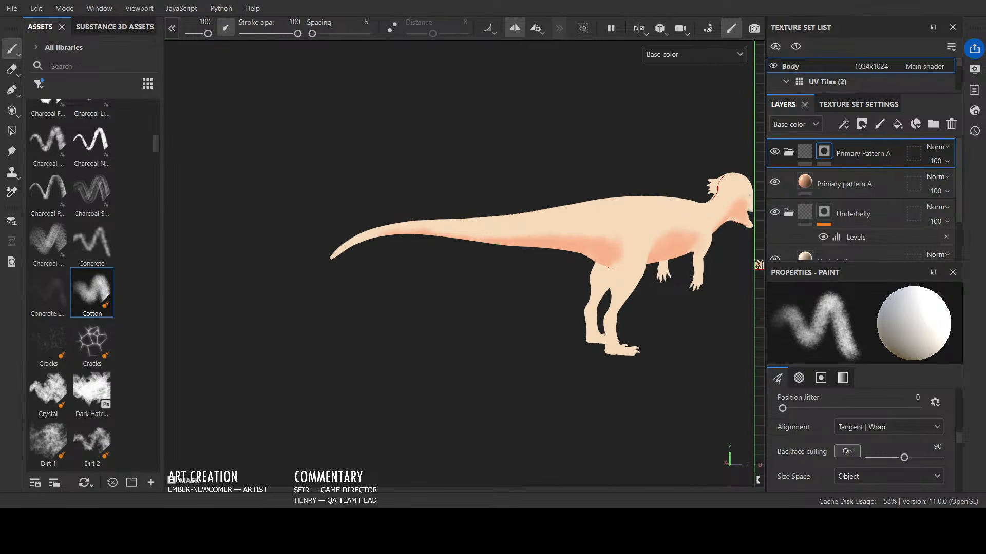
# Step: Swap the mask paint between black and white to trim and soften the upper edge of the tail patch
pyautogui.press('x')
pyautogui.moveTo(425, 227)
pyautogui.mouseDown()
pyautogui.moveTo(378, 231)
pyautogui.moveTo(540, 237)
pyautogui.moveTo(508, 237)
pyautogui.moveTo(544, 207)
pyautogui.mouseUp()
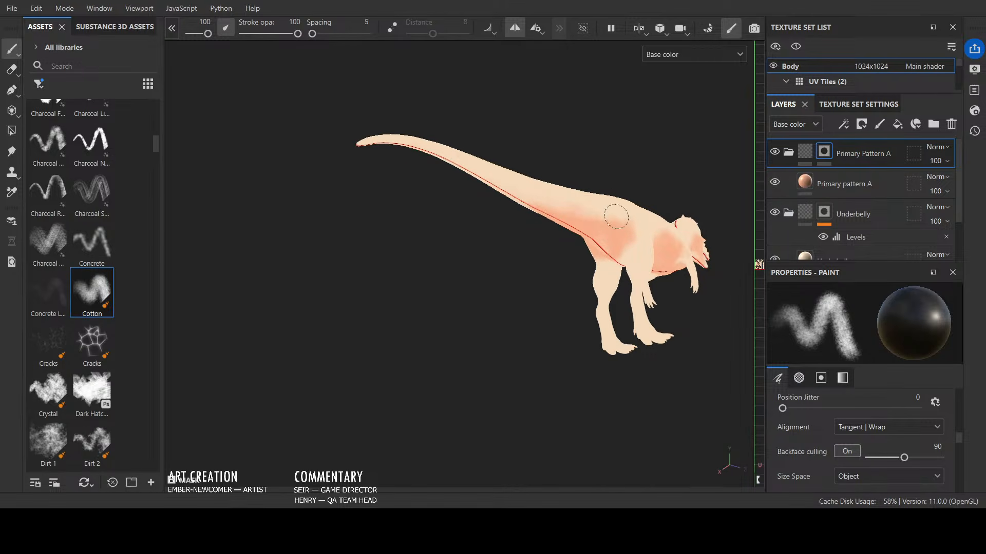
pyautogui.keyDown('alt'); pyautogui.moveTo(552, 157); pyautogui.dragTo(503, 177); pyautogui.keyUp('alt')
pyautogui.moveTo(385, 187)
pyautogui.keyDown('alt'); pyautogui.mouseDown()
pyautogui.moveTo(684, 163)
pyautogui.moveTo(556, 232)
pyautogui.mouseUp(); pyautogui.keyUp('alt')
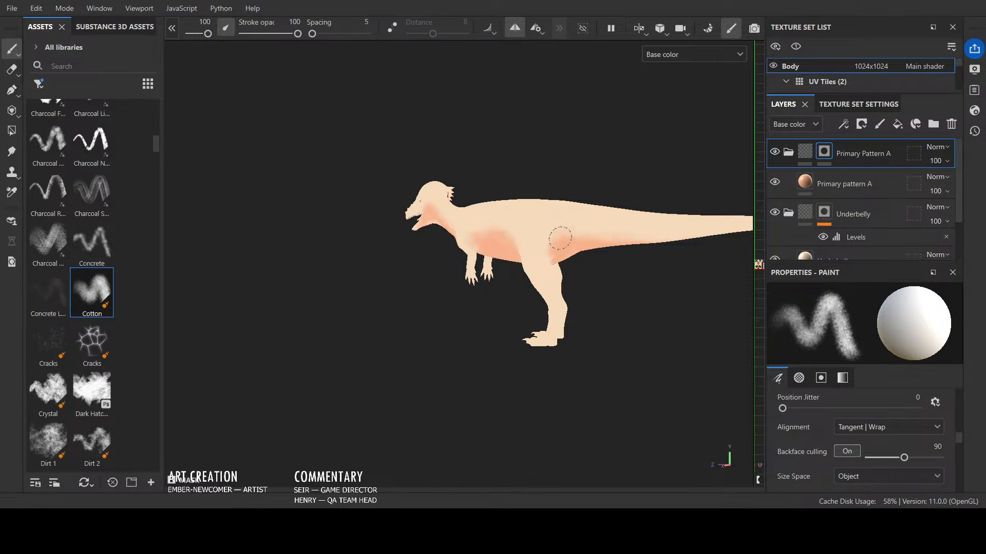
# Step: Paint the thigh and the upper hind leg on the mask, covering the outer, rear and inner sides
pyautogui.scroll(2, 398, 367)
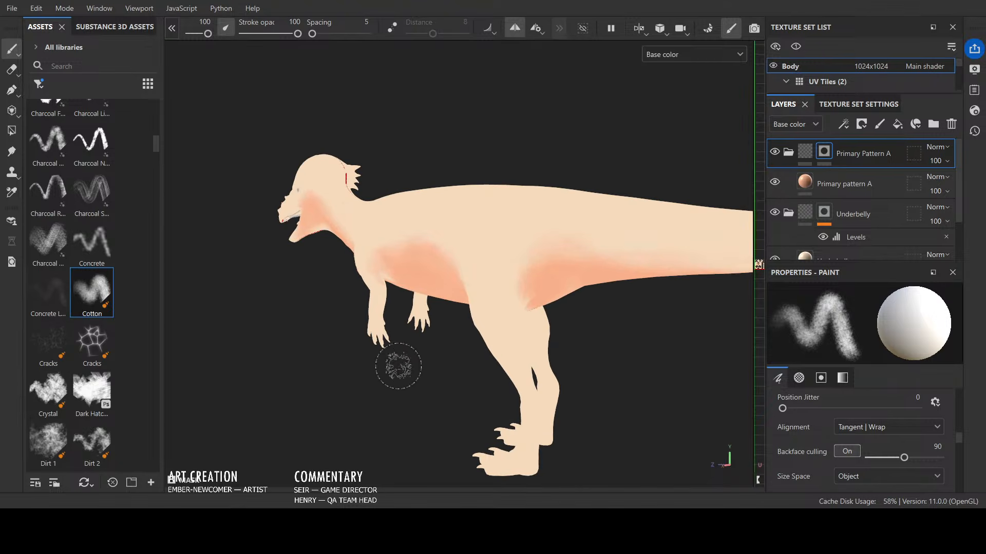
pyautogui.scroll(5, 425, 402)
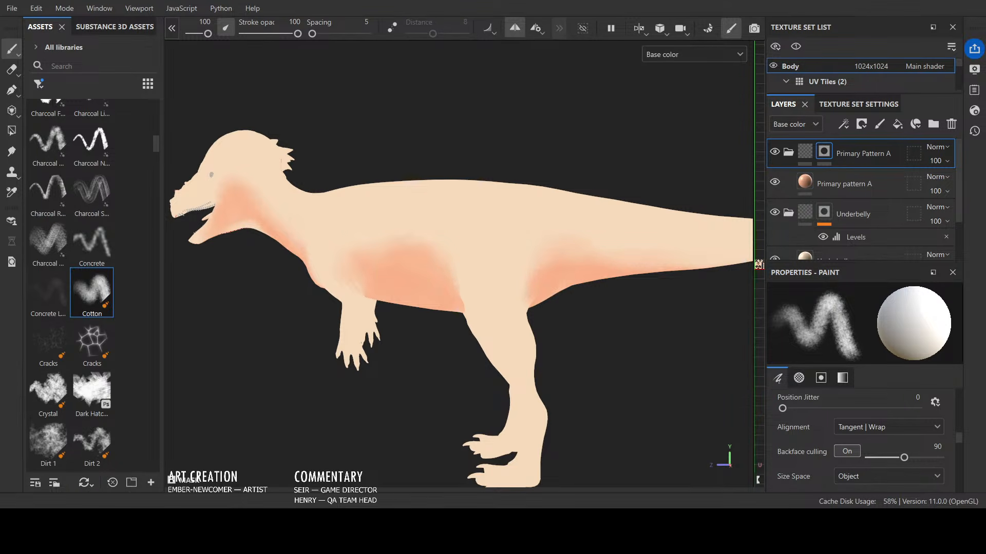
pyautogui.moveTo(506, 303)
pyautogui.mouseDown()
pyautogui.moveTo(517, 330)
pyautogui.moveTo(524, 318)
pyautogui.moveTo(517, 331)
pyautogui.moveTo(516, 303)
pyautogui.mouseUp()
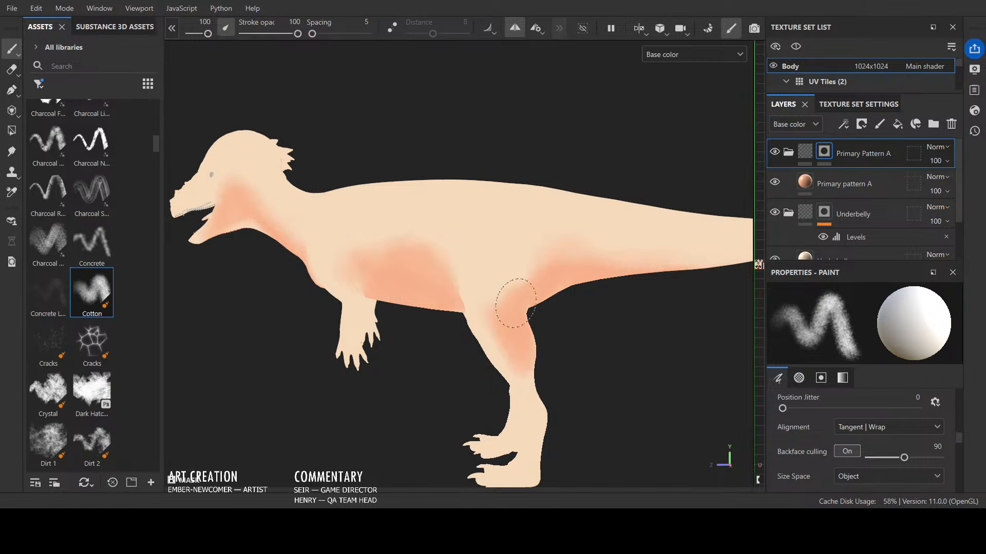
pyautogui.keyDown('alt'); pyautogui.moveTo(591, 337); pyautogui.dragTo(517, 308); pyautogui.keyUp('alt')
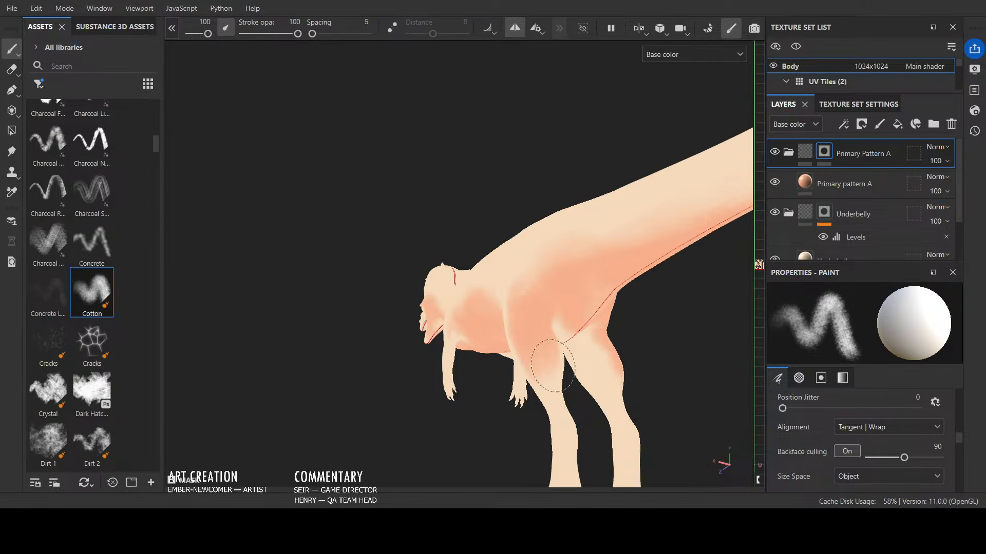
pyautogui.moveTo(580, 342); pyautogui.dragTo(591, 374)
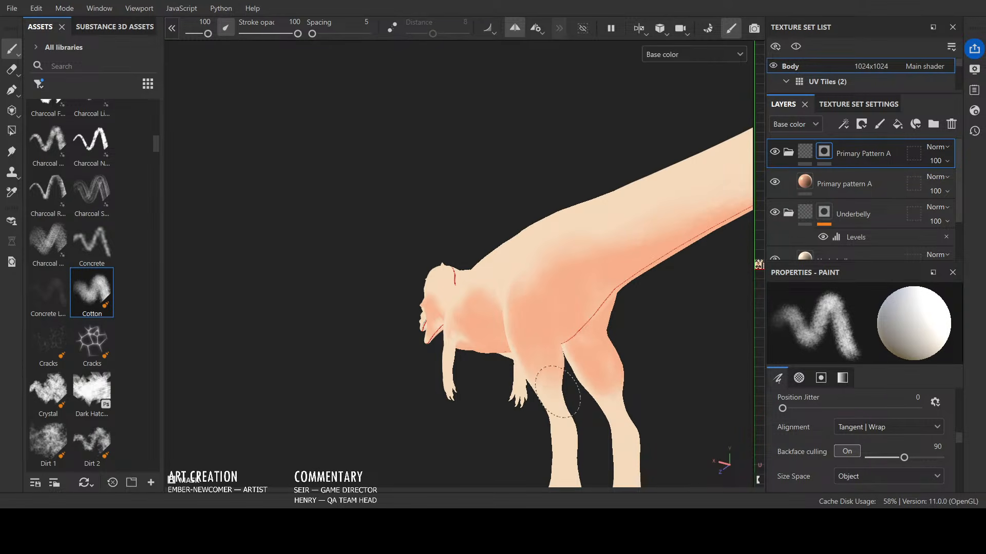
pyautogui.keyDown('alt'); pyautogui.moveTo(590, 302); pyautogui.dragTo(519, 268); pyautogui.keyUp('alt')
pyautogui.keyDown('alt'); pyautogui.moveTo(569, 327); pyautogui.dragTo(655, 337); pyautogui.keyUp('alt')
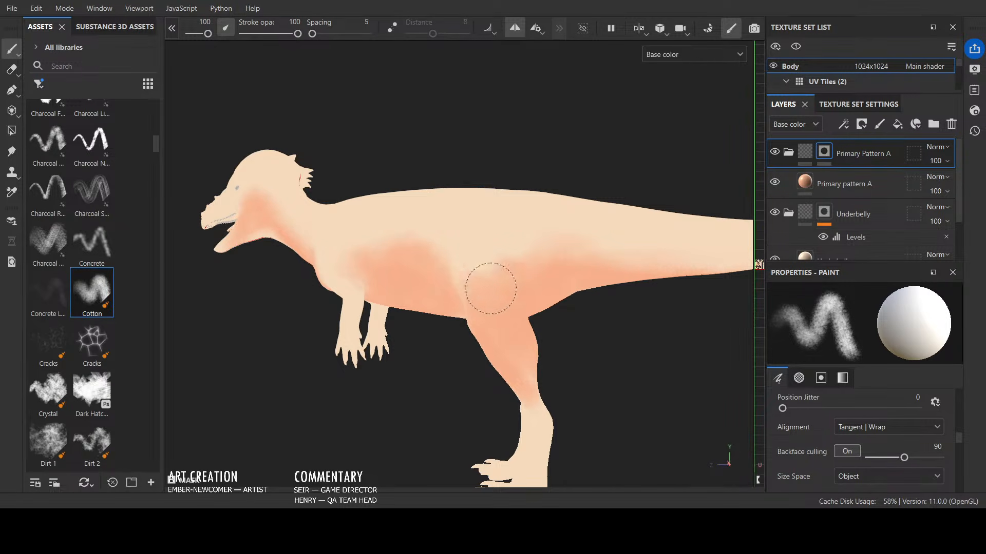
# Step: Join the flank patch to the hip and thigh, alternating black and white mask paint to soften its upper edge
pyautogui.keyDown('alt'); pyautogui.moveTo(530, 229); pyautogui.dragTo(638, 203); pyautogui.keyUp('alt')
pyautogui.moveTo(517, 342)
pyautogui.mouseDown()
pyautogui.moveTo(447, 334)
pyautogui.moveTo(469, 313)
pyautogui.moveTo(422, 282)
pyautogui.mouseUp()
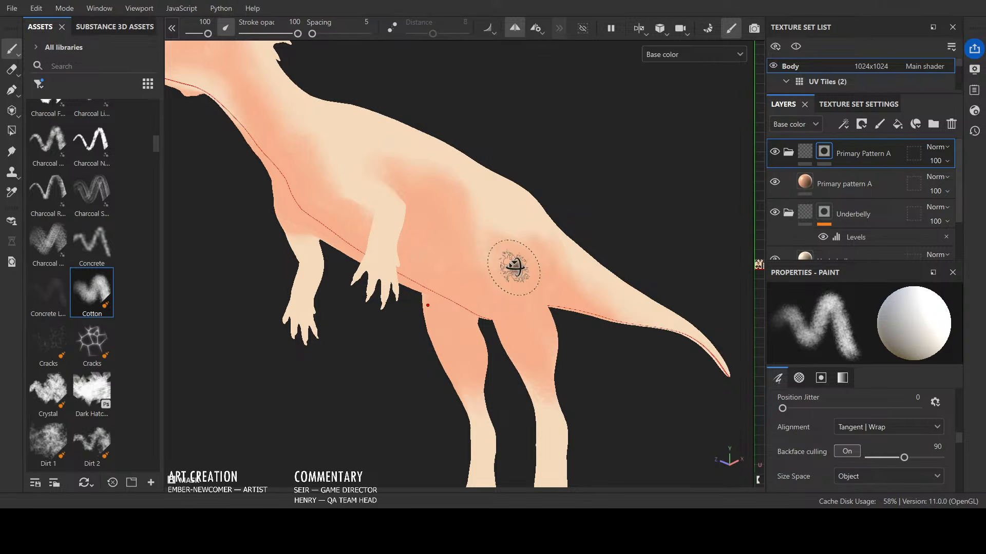
pyautogui.keyDown('alt'); pyautogui.moveTo(510, 268); pyautogui.dragTo(614, 211); pyautogui.keyUp('alt')
pyautogui.moveTo(499, 247)
pyautogui.keyDown('alt'); pyautogui.mouseDown()
pyautogui.moveTo(510, 306)
pyautogui.moveTo(504, 260)
pyautogui.moveTo(542, 251)
pyautogui.mouseUp(); pyautogui.keyUp('alt')
pyautogui.scroll(3, 508, 252)
pyautogui.press('x')
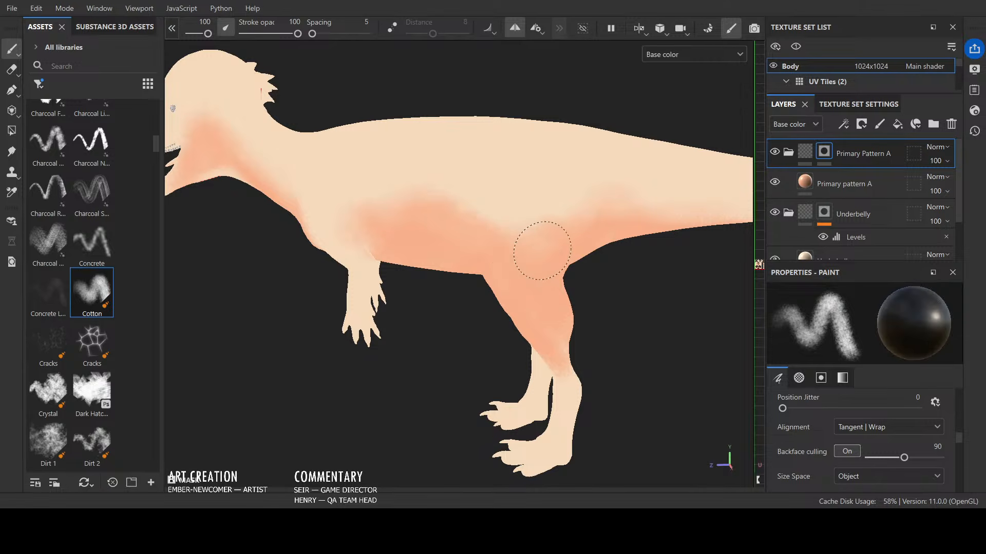
pyautogui.press('x')
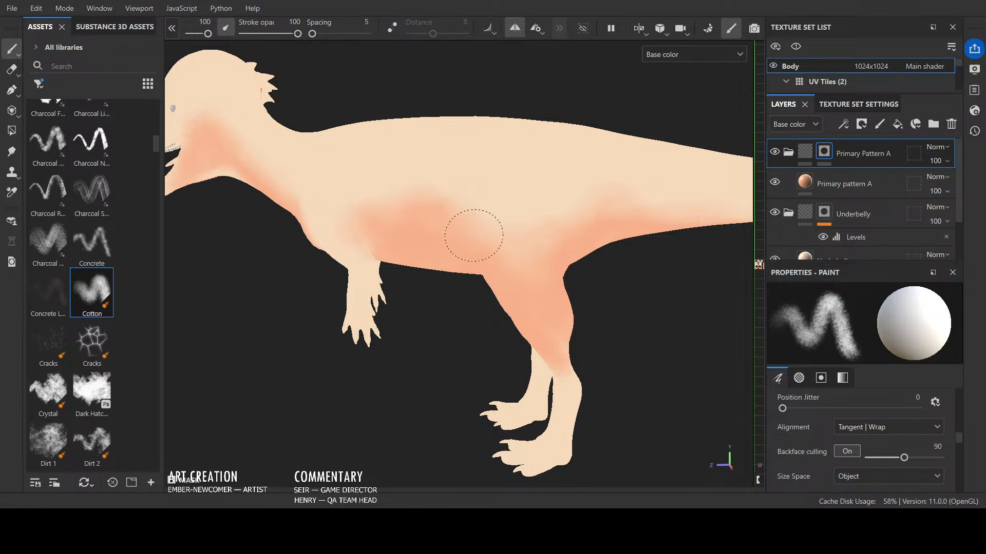
pyautogui.press('x')
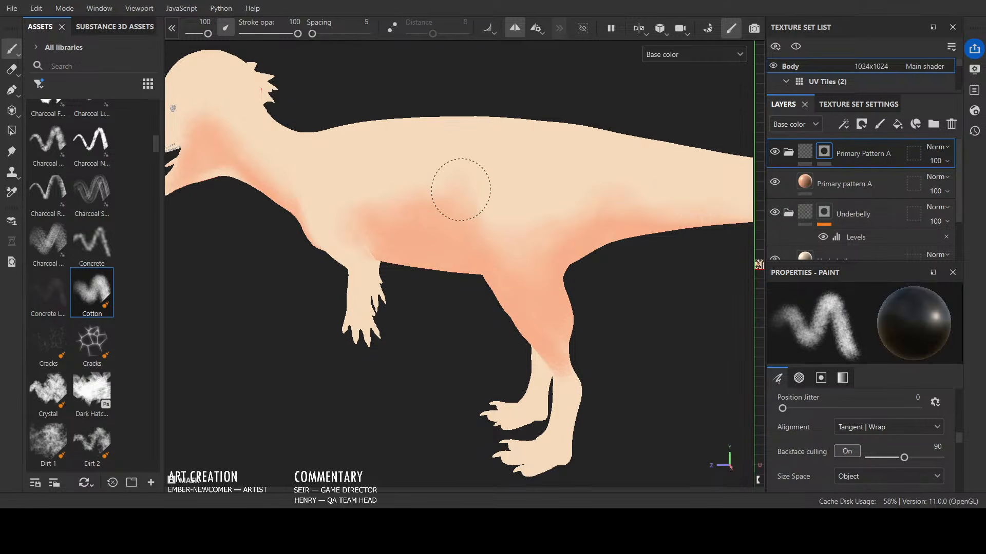
# Step: Extend the white mask paint down the lower hind legs and over the feet and toes
pyautogui.scroll(-3, 507, 173)
pyautogui.keyDown('alt'); pyautogui.moveTo(391, 385); pyautogui.dragTo(337, 369); pyautogui.keyUp('alt')
pyautogui.press('x')
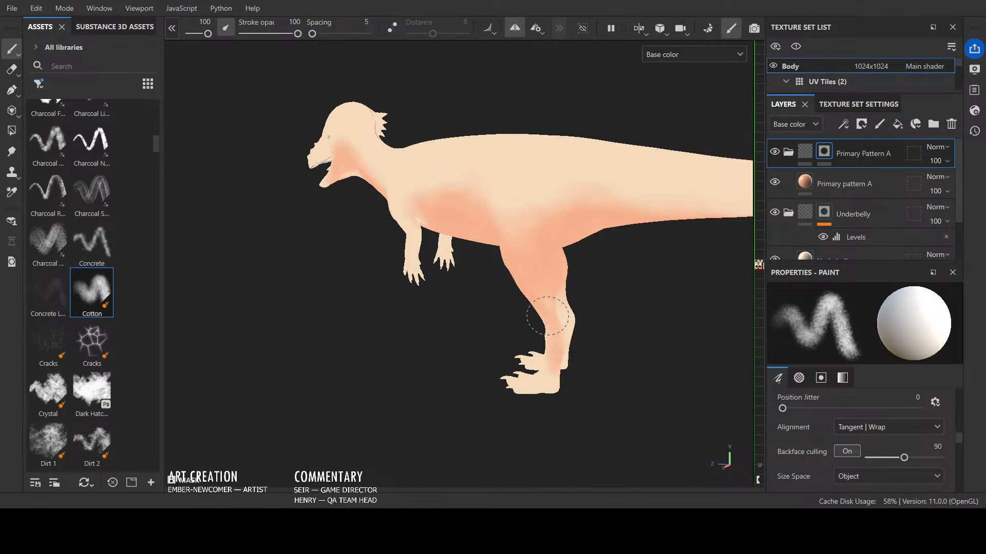
pyautogui.keyDown('alt'); pyautogui.moveTo(566, 291); pyautogui.dragTo(594, 308); pyautogui.keyUp('alt')
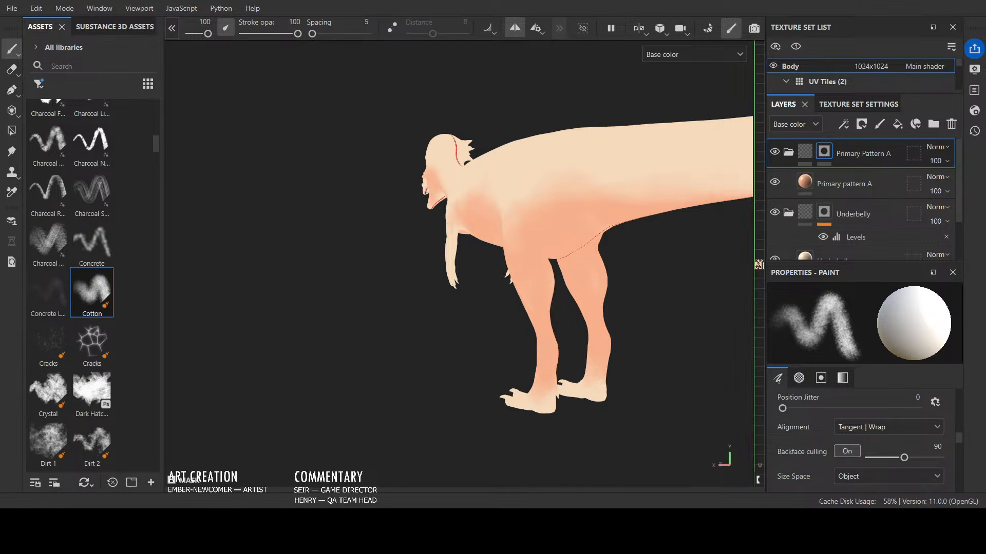
pyautogui.moveTo(542, 399)
pyautogui.mouseDown()
pyautogui.moveTo(484, 385)
pyautogui.moveTo(534, 385)
pyautogui.mouseUp()
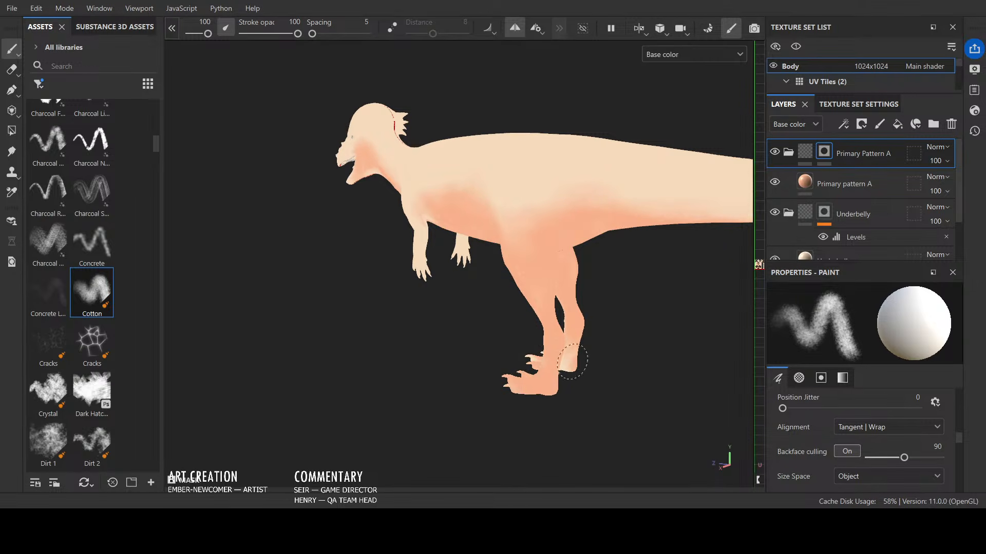
pyautogui.keyDown('alt'); pyautogui.moveTo(636, 365); pyautogui.dragTo(537, 263); pyautogui.keyUp('alt')
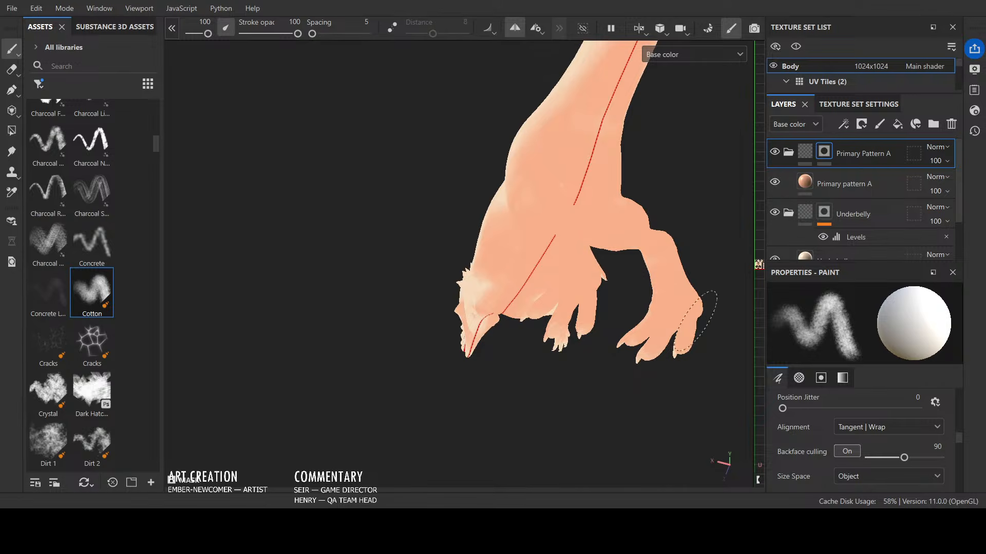
# Step: Fill the remaining unpainted spots on the inner hind legs, heels and soles of the feet
pyautogui.moveTo(687, 399)
pyautogui.keyDown('alt'); pyautogui.mouseDown()
pyautogui.moveTo(627, 393)
pyautogui.moveTo(514, 486)
pyautogui.moveTo(547, 432)
pyautogui.mouseUp(); pyautogui.keyUp('alt')
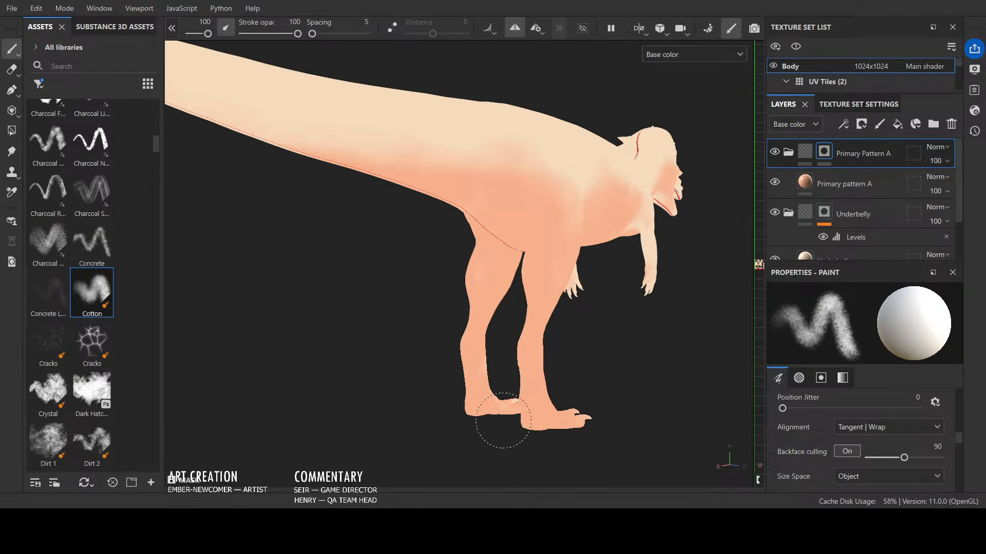
pyautogui.moveTo(650, 398)
pyautogui.keyDown('alt'); pyautogui.mouseDown()
pyautogui.moveTo(566, 418)
pyautogui.moveTo(456, 367)
pyautogui.mouseUp(); pyautogui.keyUp('alt')
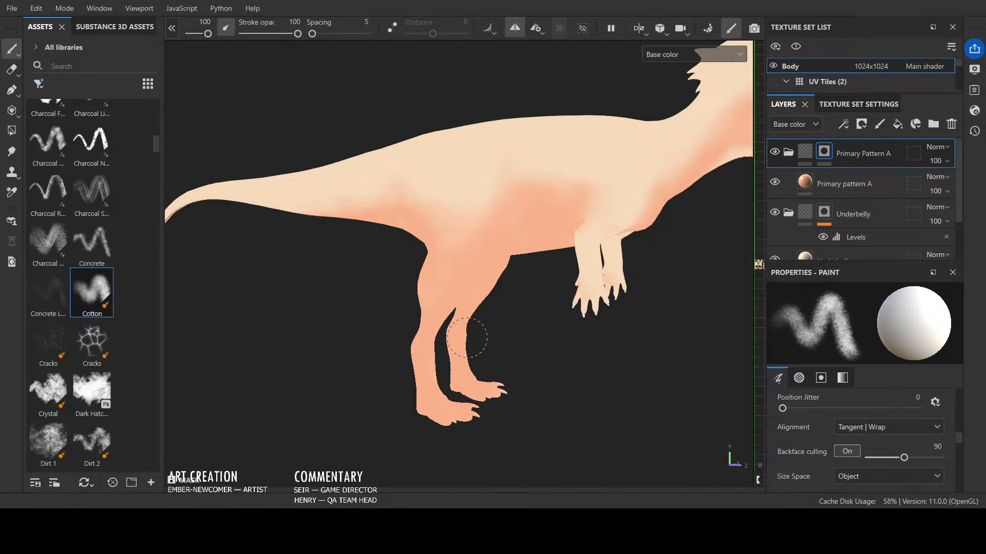
pyautogui.moveTo(451, 374)
pyautogui.keyDown('alt'); pyautogui.mouseDown()
pyautogui.moveTo(554, 390)
pyautogui.moveTo(611, 336)
pyautogui.moveTo(588, 319)
pyautogui.mouseUp(); pyautogui.keyUp('alt')
pyautogui.keyDown('alt'); pyautogui.moveTo(510, 181); pyautogui.dragTo(506, 164); pyautogui.keyUp('alt')
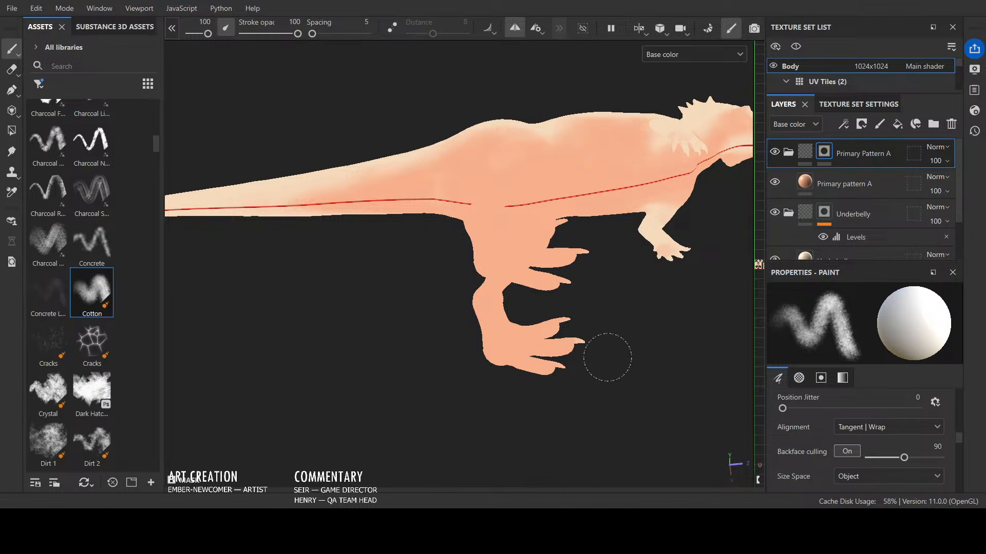
pyautogui.moveTo(562, 331)
pyautogui.keyDown('alt'); pyautogui.mouseDown()
pyautogui.moveTo(517, 341)
pyautogui.moveTo(645, 424)
pyautogui.moveTo(634, 390)
pyautogui.mouseUp(); pyautogui.keyUp('alt')
pyautogui.moveTo(522, 149); pyautogui.dragTo(496, 236)
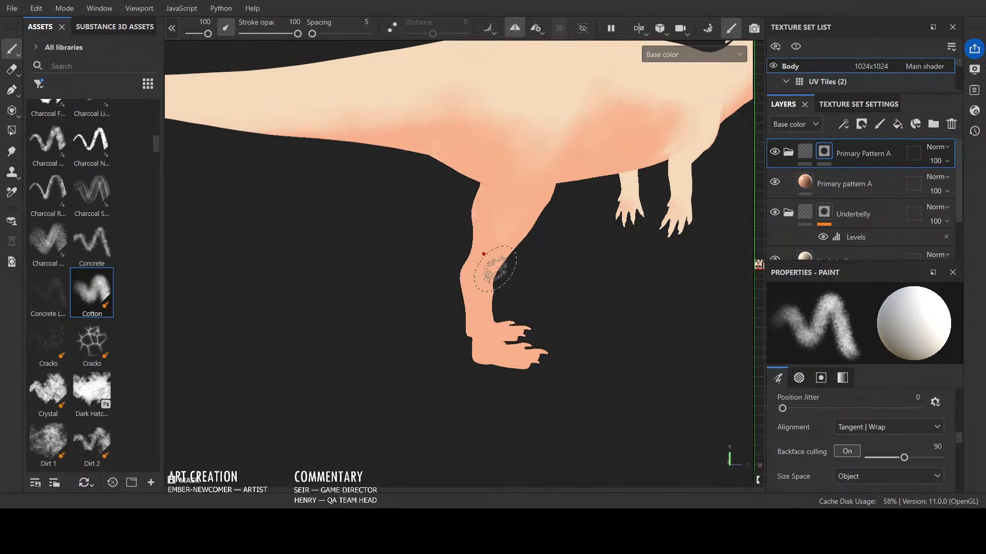
# Step: Touch up the hip area on the mask and soften the pattern's edge along the neck with black paint
pyautogui.scroll(-1, 496, 270)
pyautogui.scroll(-2, 513, 308)
pyautogui.keyDown('alt'); pyautogui.moveTo(539, 352); pyautogui.dragTo(612, 366); pyautogui.keyUp('alt')
pyautogui.scroll(2, 632, 370)
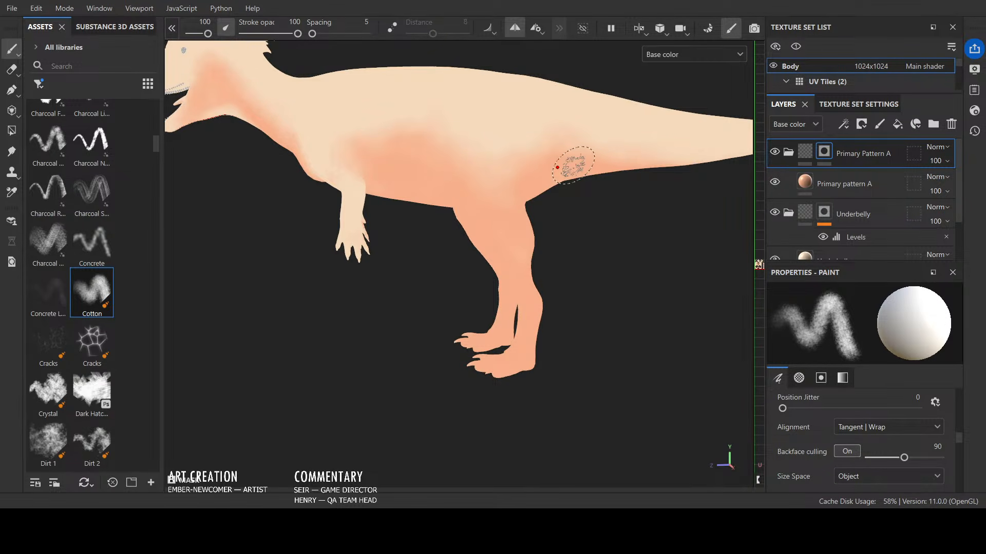
pyautogui.scroll(-1, 572, 165)
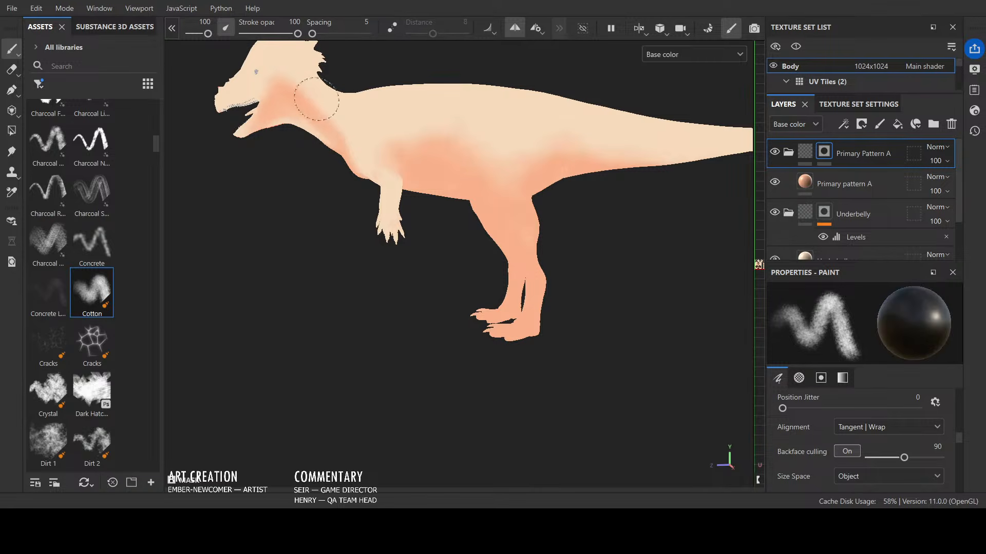
pyautogui.moveTo(437, 106)
pyautogui.keyDown('alt'); pyautogui.mouseDown()
pyautogui.moveTo(630, 117)
pyautogui.moveTo(688, 103)
pyautogui.moveTo(573, 176)
pyautogui.moveTo(618, 288)
pyautogui.moveTo(392, 170)
pyautogui.mouseUp(); pyautogui.keyUp('alt')
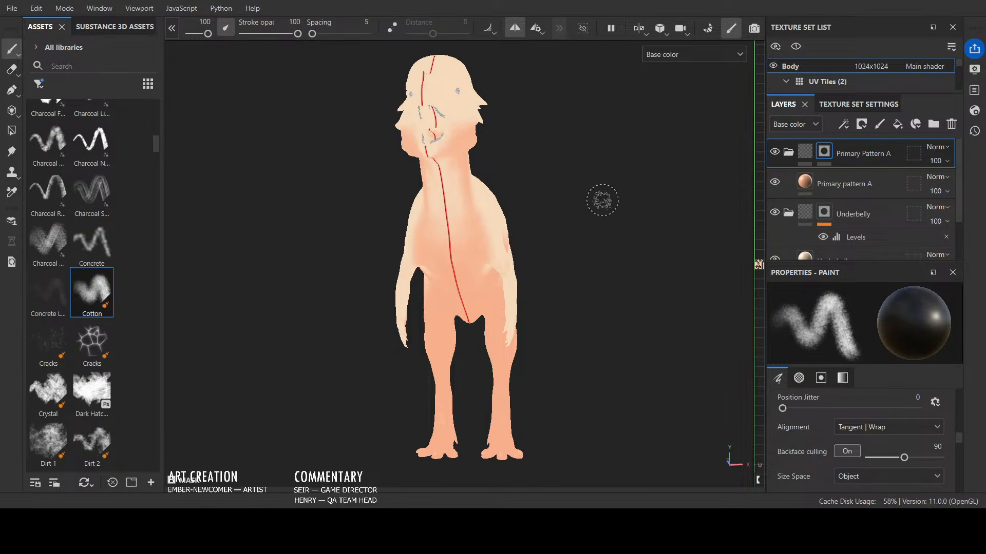
pyautogui.moveTo(602, 200)
pyautogui.keyDown('alt'); pyautogui.mouseDown()
pyautogui.moveTo(580, 168)
pyautogui.moveTo(501, 194)
pyautogui.moveTo(475, 219)
pyautogui.mouseUp(); pyautogui.keyUp('alt')
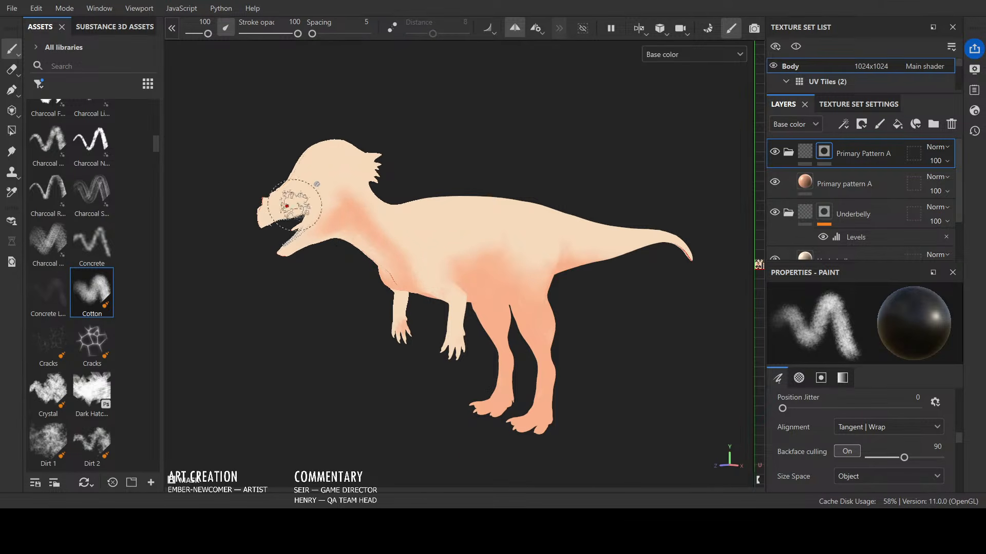
# Step: Paint the lower jaw up to its tip on the mask
pyautogui.keyDown('alt'); pyautogui.moveTo(299, 369); pyautogui.dragTo(341, 325); pyautogui.keyUp('alt')
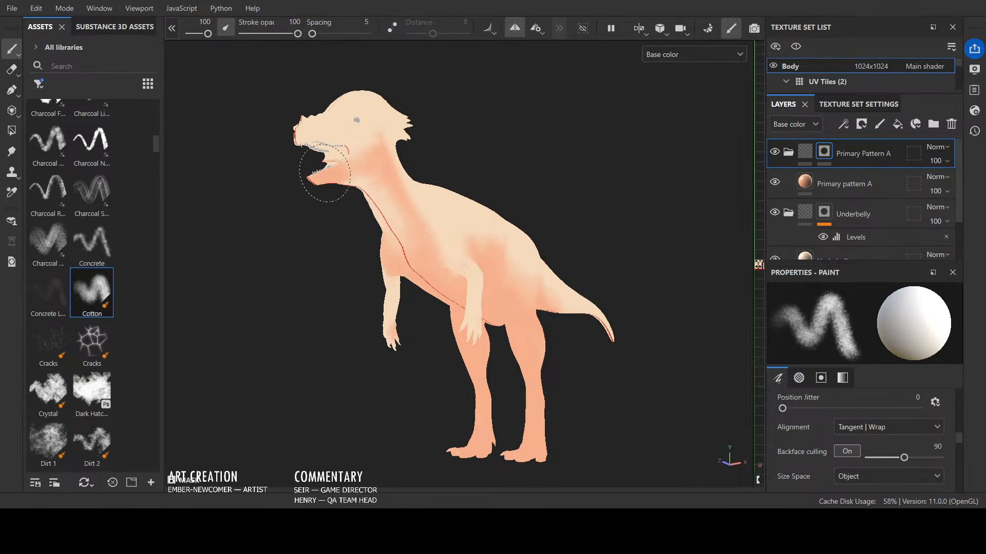
pyautogui.keyDown('alt'); pyautogui.moveTo(330, 195); pyautogui.dragTo(349, 179); pyautogui.keyUp('alt')
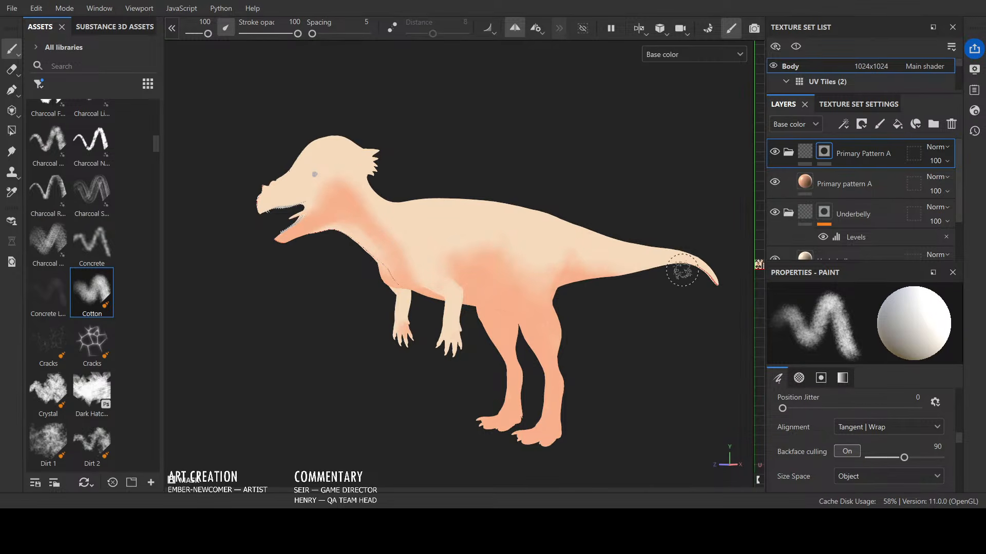
pyautogui.moveTo(337, 410)
pyautogui.keyDown('alt'); pyautogui.mouseDown()
pyautogui.moveTo(526, 380)
pyautogui.moveTo(469, 414)
pyautogui.moveTo(438, 417)
pyautogui.moveTo(489, 425)
pyautogui.moveTo(394, 422)
pyautogui.mouseUp(); pyautogui.keyUp('alt')
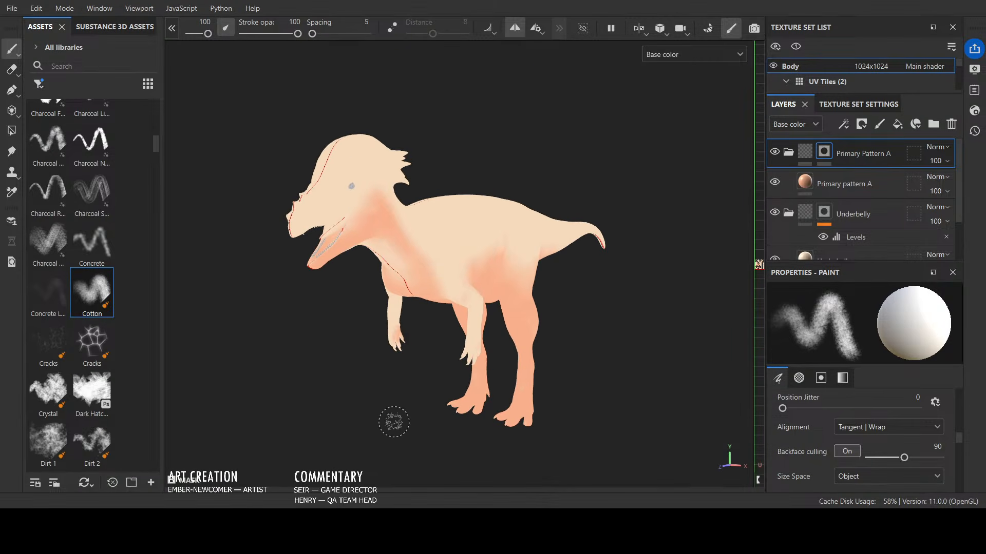
# Step: Paint the cheek and the area around the eye on the mask, and soften the head patch's edges with black
pyautogui.moveTo(348, 178); pyautogui.dragTo(336, 175)
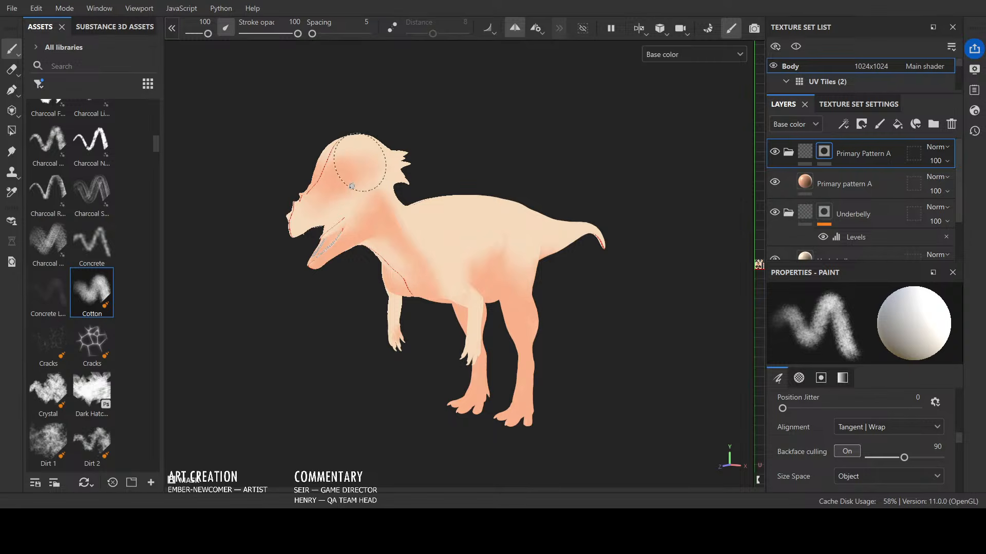
pyautogui.moveTo(359, 162)
pyautogui.keyDown('alt'); pyautogui.mouseDown()
pyautogui.moveTo(462, 176)
pyautogui.moveTo(332, 187)
pyautogui.mouseUp(); pyautogui.keyUp('alt')
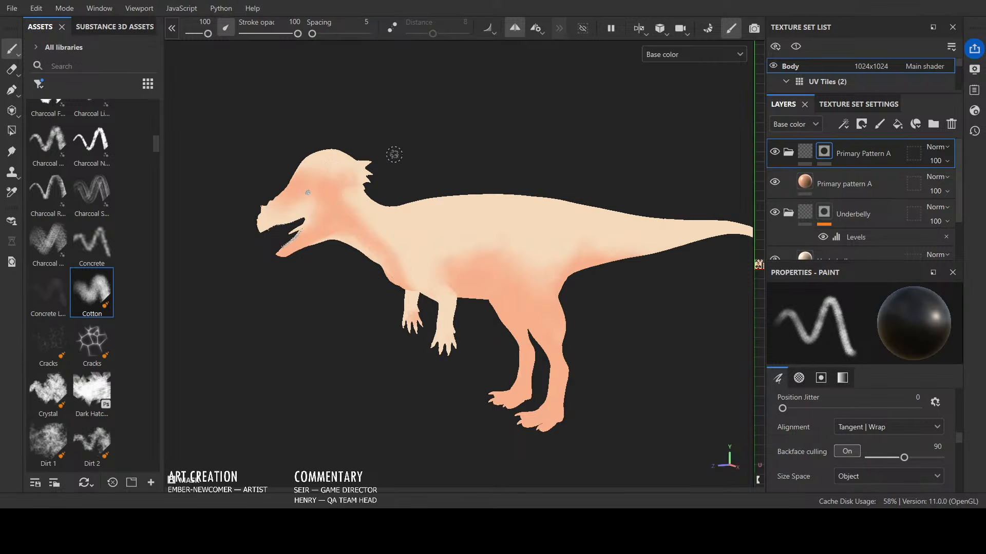
pyautogui.keyDown('alt'); pyautogui.moveTo(394, 154); pyautogui.dragTo(341, 194); pyautogui.keyUp('alt')
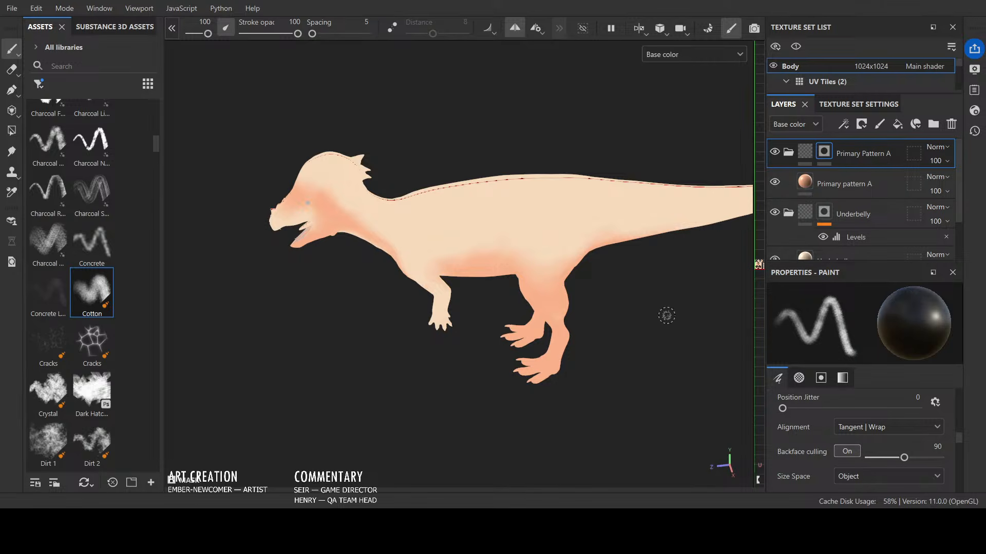
# Step: Paint the arms and hands on the mask and blend them into the shoulders and chest
pyautogui.keyDown('alt'); pyautogui.moveTo(399, 400); pyautogui.dragTo(446, 334); pyautogui.keyUp('alt')
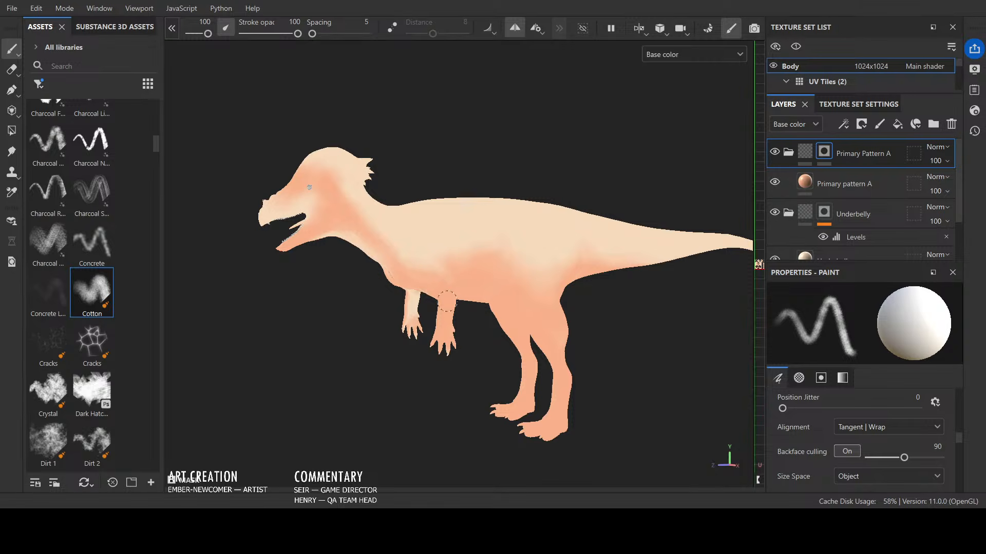
pyautogui.moveTo(413, 302)
pyautogui.keyDown('alt'); pyautogui.mouseDown()
pyautogui.moveTo(419, 323)
pyautogui.moveTo(447, 267)
pyautogui.moveTo(405, 293)
pyautogui.mouseUp(); pyautogui.keyUp('alt')
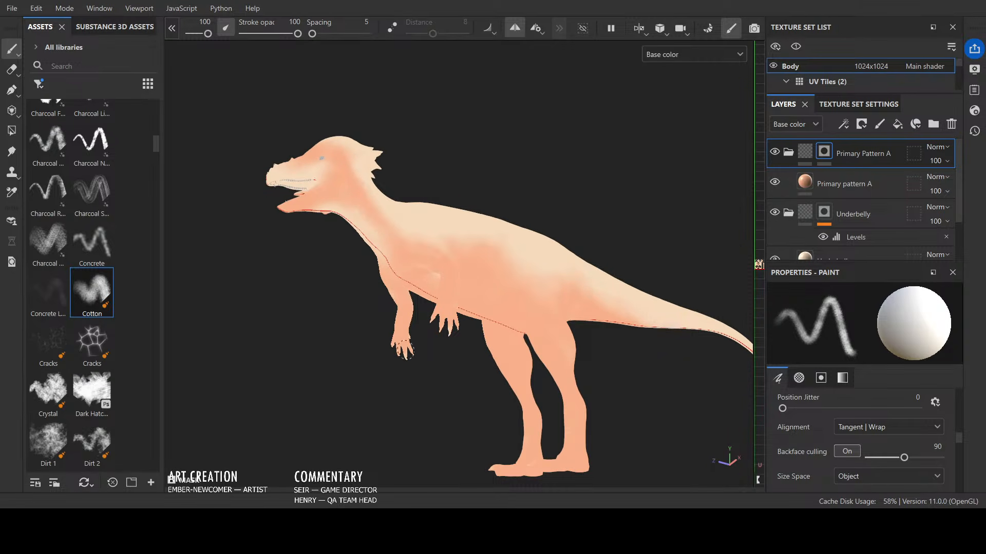
pyautogui.keyDown('alt'); pyautogui.moveTo(437, 281); pyautogui.dragTo(420, 209); pyautogui.keyUp('alt')
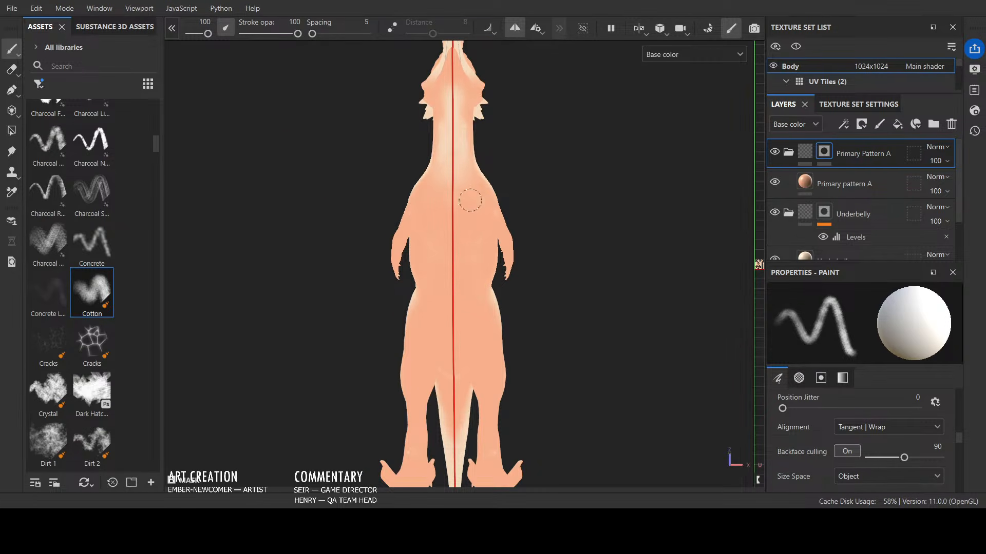
# Step: Reduce the brush size and blend the pattern's edge on the flank behind the shoulder, alternating white and black paint
pyautogui.keyDown('alt'); pyautogui.moveTo(477, 231); pyautogui.dragTo(462, 292); pyautogui.keyUp('alt')
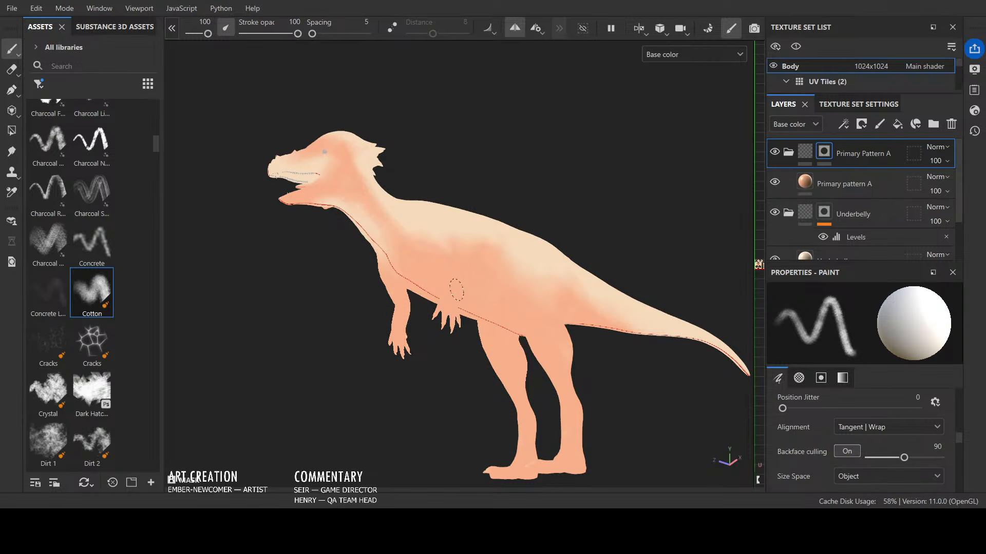
pyautogui.keyDown('alt'); pyautogui.moveTo(562, 212); pyautogui.dragTo(441, 321); pyautogui.keyUp('alt')
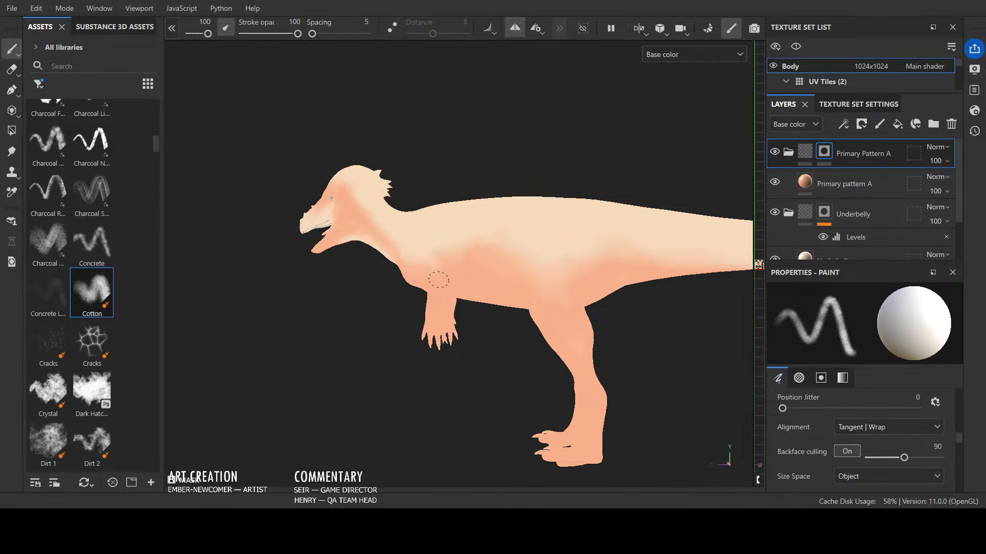
pyautogui.keyDown('alt'); pyautogui.moveTo(512, 211); pyautogui.dragTo(547, 166); pyautogui.keyUp('alt')
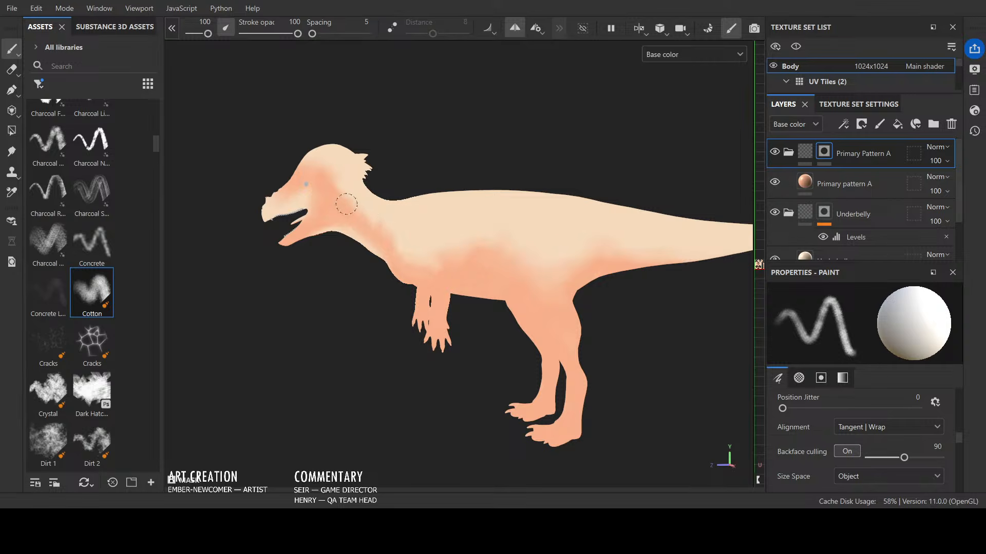
pyautogui.keyDown('alt'); pyautogui.moveTo(431, 148); pyautogui.dragTo(385, 231); pyautogui.keyUp('alt')
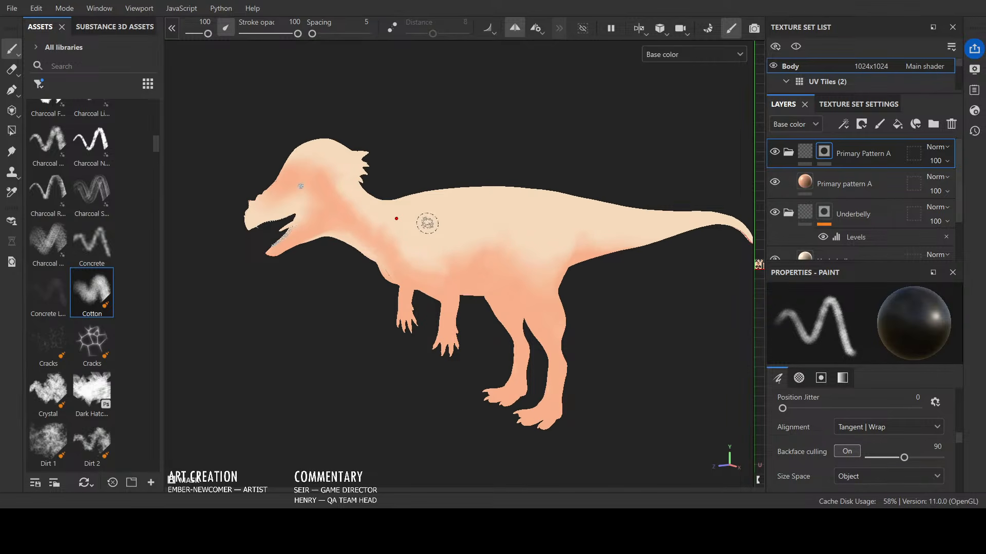
pyautogui.keyDown('ctrl'); pyautogui.moveTo(427, 223); pyautogui.dragTo(402, 223, button='right'); pyautogui.keyUp('ctrl')
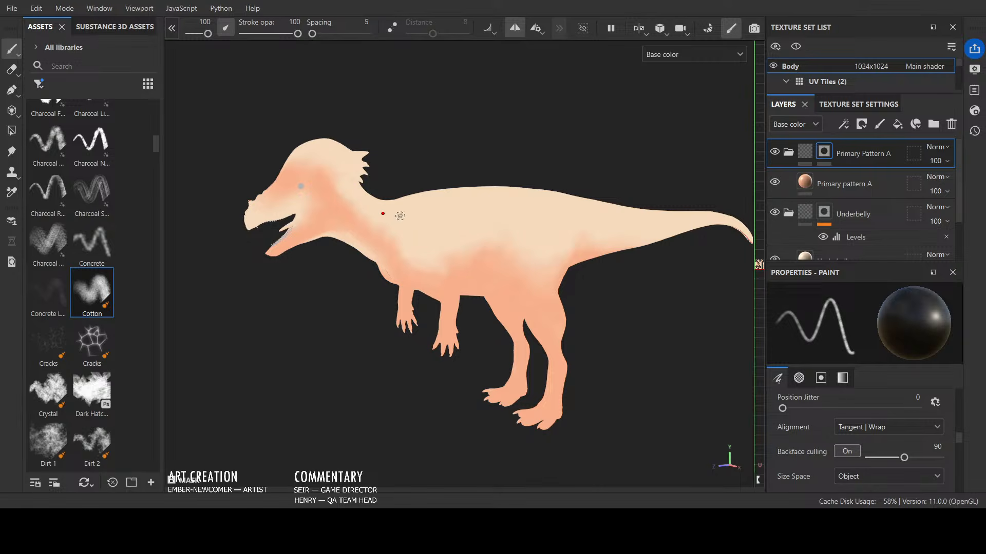
pyautogui.keyDown('alt'); pyautogui.moveTo(551, 132); pyautogui.dragTo(618, 196); pyautogui.keyUp('alt')
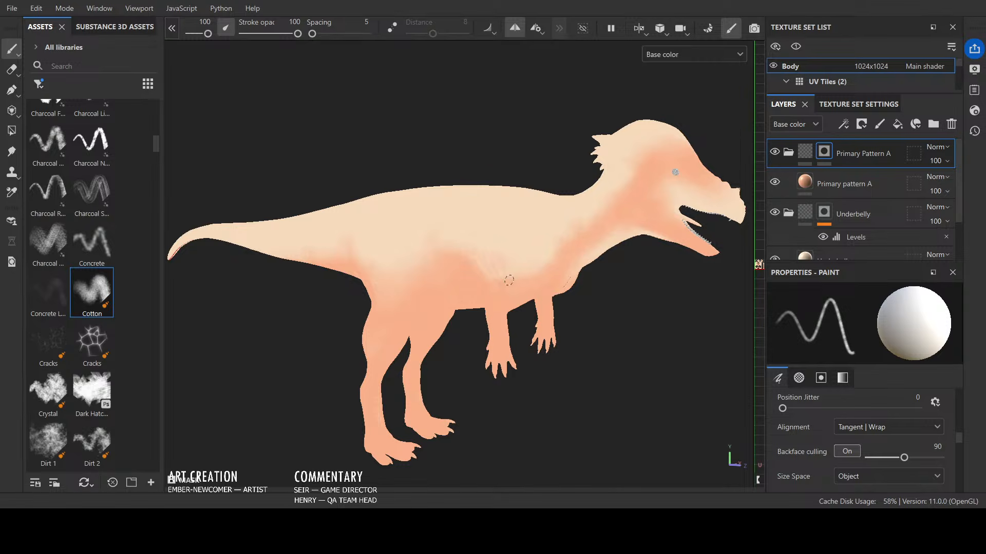
pyautogui.keyDown('alt'); pyautogui.moveTo(607, 431); pyautogui.dragTo(591, 419); pyautogui.keyUp('alt')
pyautogui.press('x')
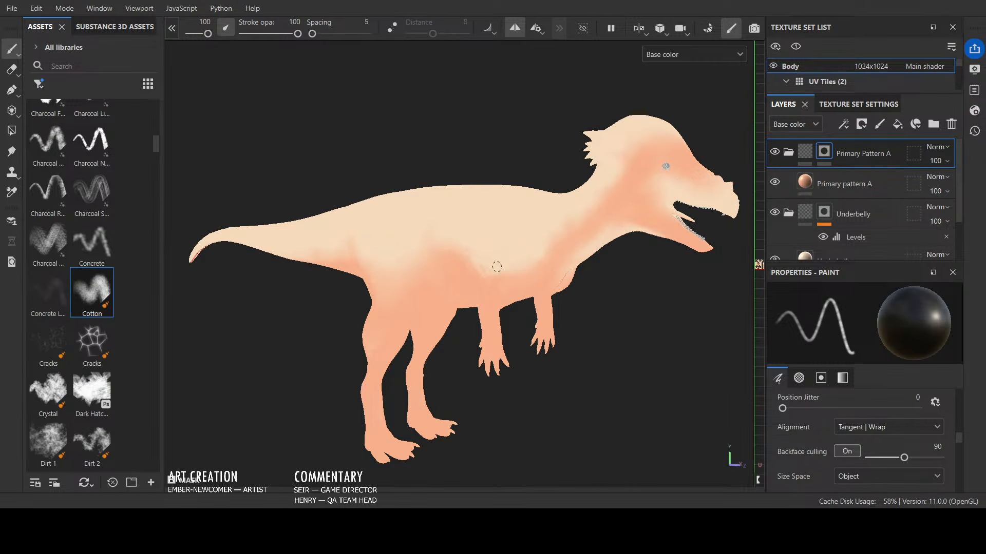
pyautogui.press('x')
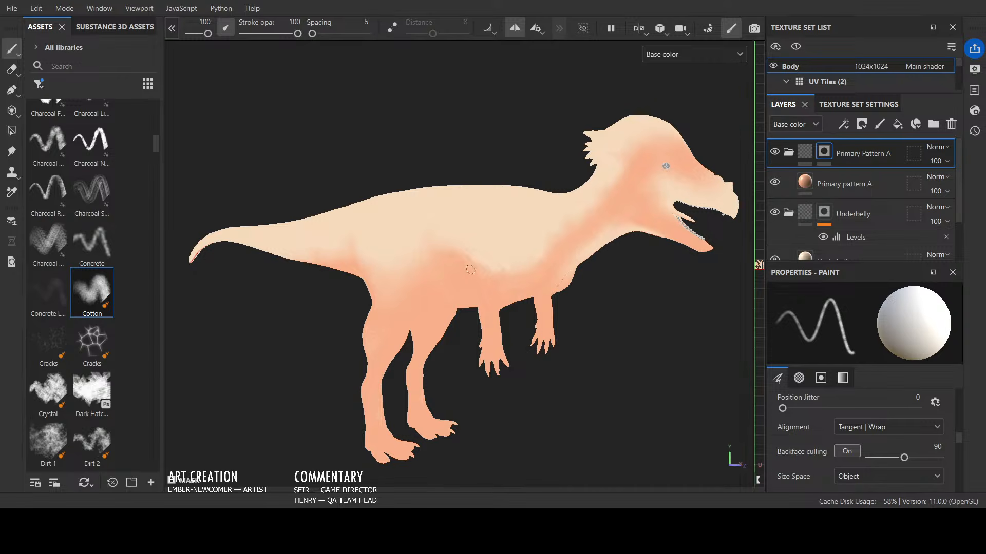
# Step: Enlarge the brush and extend the peach pattern up over the shoulder, softening its edge into the flank and neck
pyautogui.moveTo(542, 270)
pyautogui.keyDown('alt'); pyautogui.mouseDown()
pyautogui.moveTo(647, 326)
pyautogui.moveTo(269, 337)
pyautogui.mouseUp(); pyautogui.keyUp('alt')
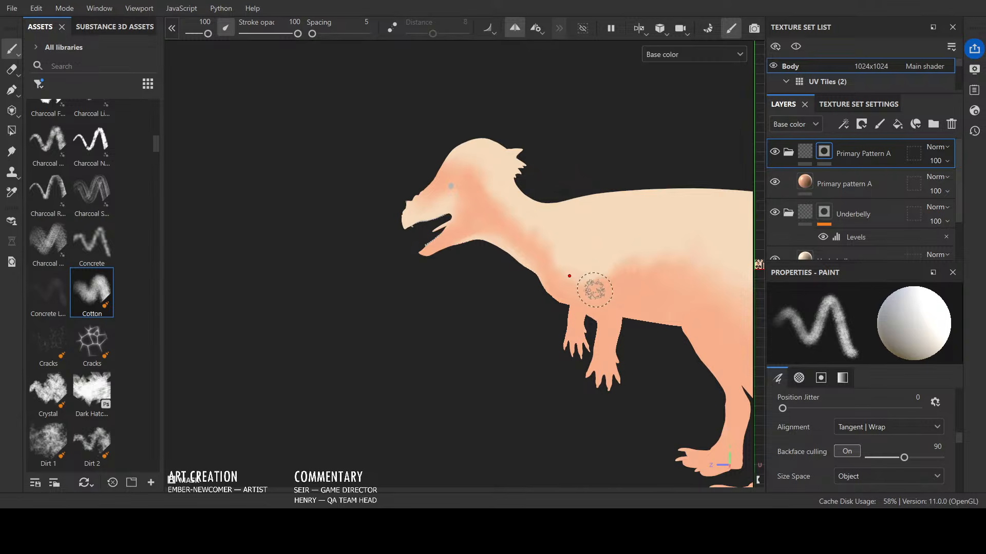
pyautogui.moveTo(460, 424)
pyautogui.keyDown('alt'); pyautogui.mouseDown()
pyautogui.moveTo(701, 399)
pyautogui.moveTo(577, 414)
pyautogui.moveTo(669, 425)
pyautogui.moveTo(496, 433)
pyautogui.mouseUp(); pyautogui.keyUp('alt')
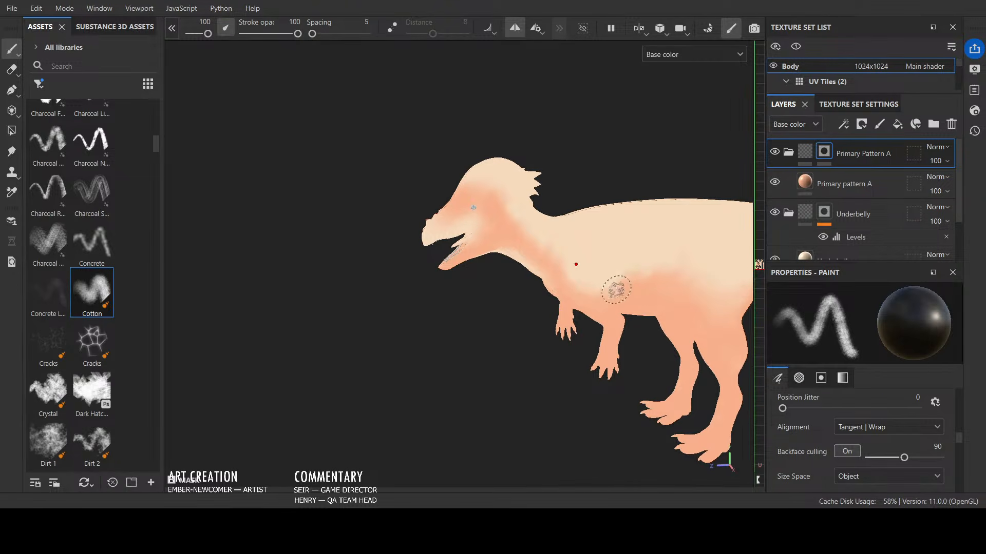
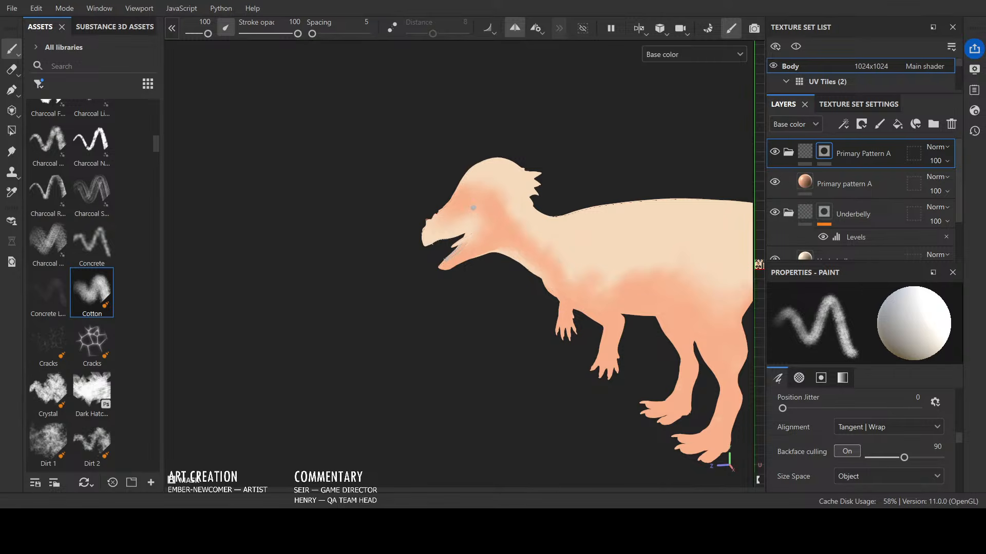
pyautogui.moveTo(436, 402)
pyautogui.keyDown('alt'); pyautogui.mouseDown()
pyautogui.moveTo(490, 394)
pyautogui.moveTo(438, 387)
pyautogui.moveTo(430, 374)
pyautogui.mouseUp(); pyautogui.keyUp('alt')
pyautogui.scroll(3, 429, 375)
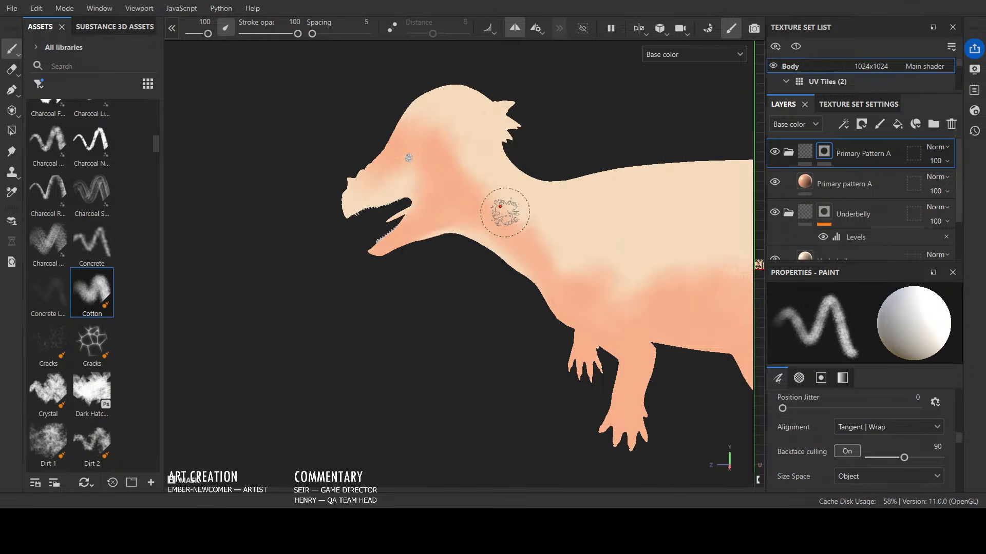
# Step: Display only the mask in the viewport and even out the white paint over the shoulder and lower neck
pyautogui.click(701, 77)
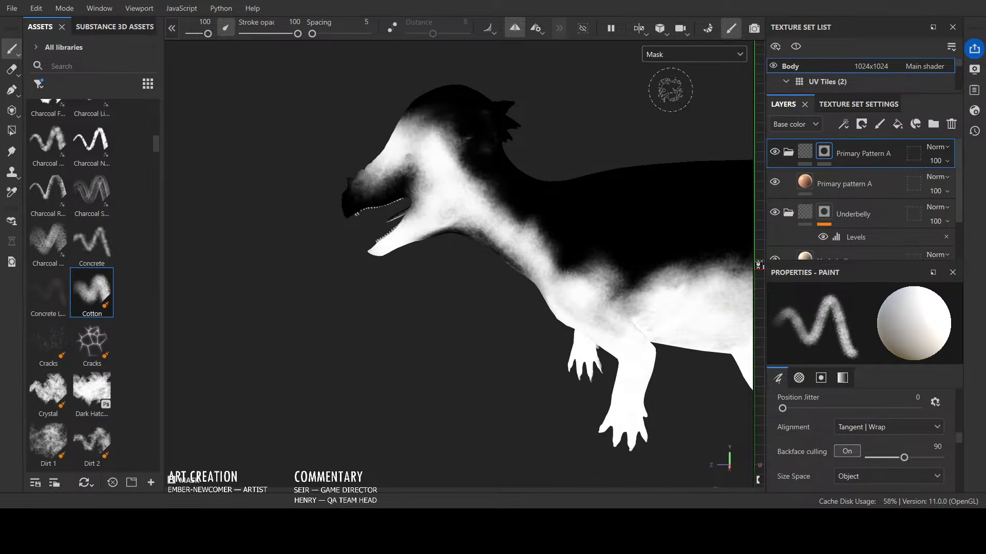
pyautogui.moveTo(420, 369)
pyautogui.keyDown('alt'); pyautogui.mouseDown()
pyautogui.moveTo(521, 352)
pyautogui.moveTo(513, 341)
pyautogui.moveTo(458, 361)
pyautogui.mouseUp(); pyautogui.keyUp('alt')
pyautogui.moveTo(621, 303); pyautogui.dragTo(585, 290)
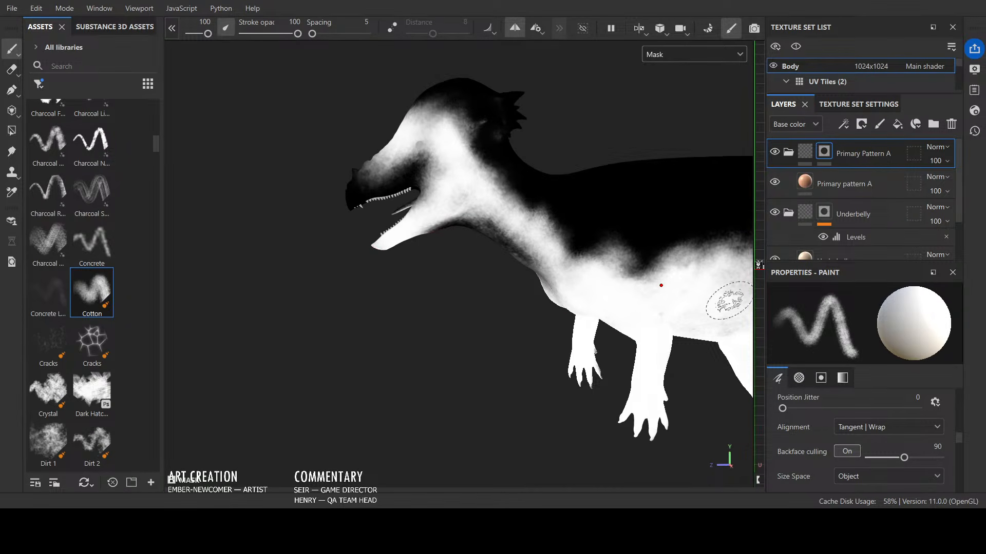
pyautogui.keyDown('alt'); pyautogui.moveTo(579, 355); pyautogui.dragTo(641, 303); pyautogui.keyUp('alt')
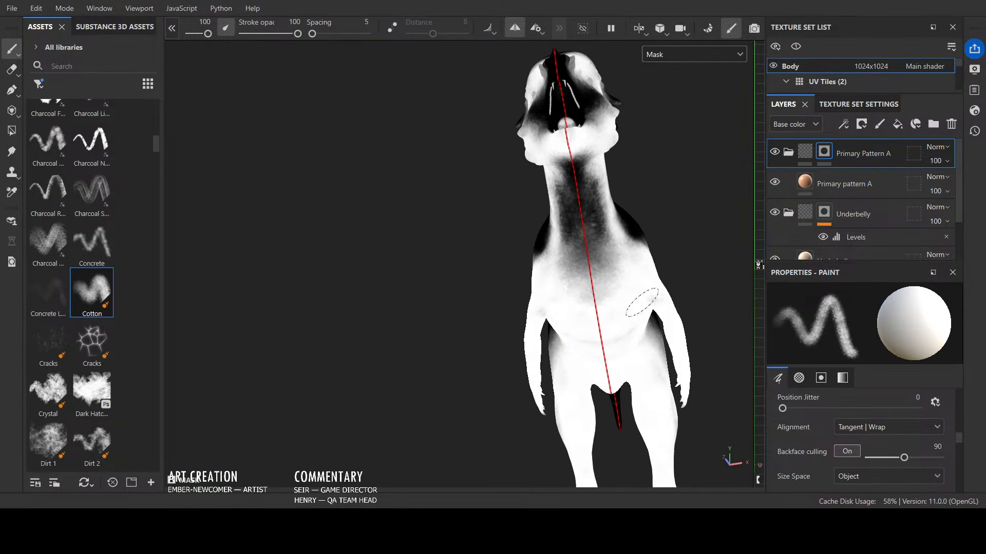
pyautogui.moveTo(650, 374); pyautogui.dragTo(660, 401)
pyautogui.keyDown('alt'); pyautogui.moveTo(682, 235); pyautogui.dragTo(599, 319); pyautogui.keyUp('alt')
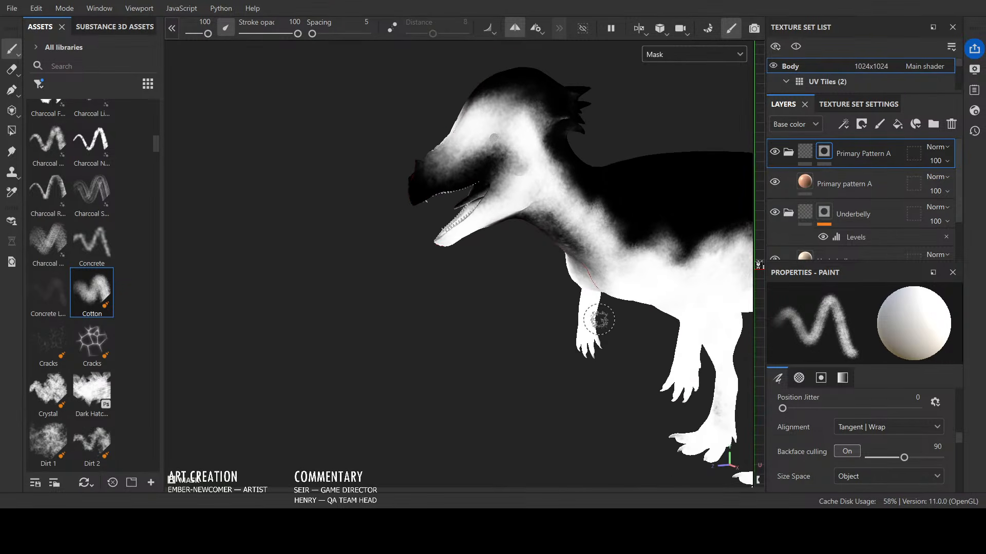
pyautogui.keyDown('ctrl'); pyautogui.moveTo(610, 247); pyautogui.dragTo(595, 246, button='right'); pyautogui.keyUp('ctrl')
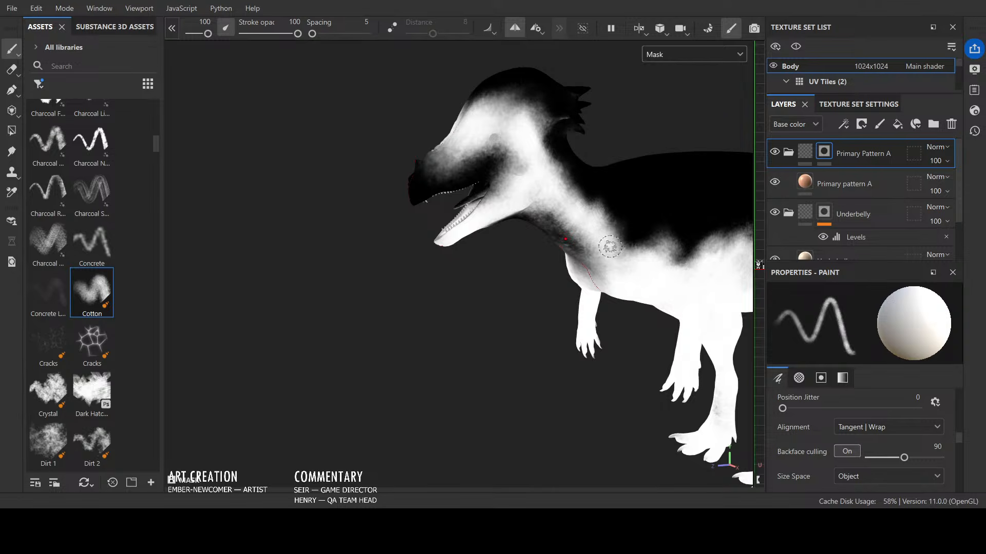
pyautogui.press('x')
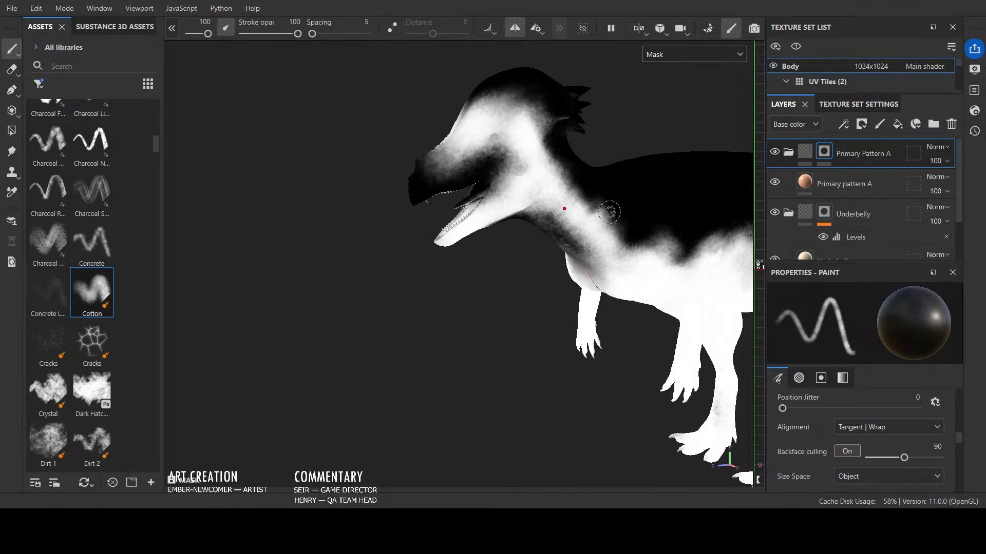
pyautogui.press('x')
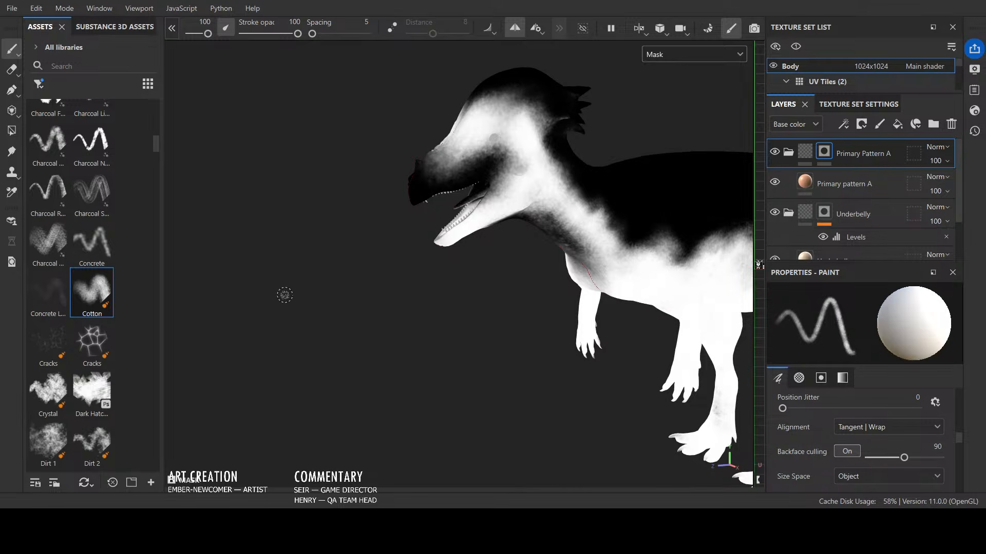
# Step: Choose the fine Cracks brush and reduce its size to suit the neck and shoulder
pyautogui.scroll(-3, 58, 334)
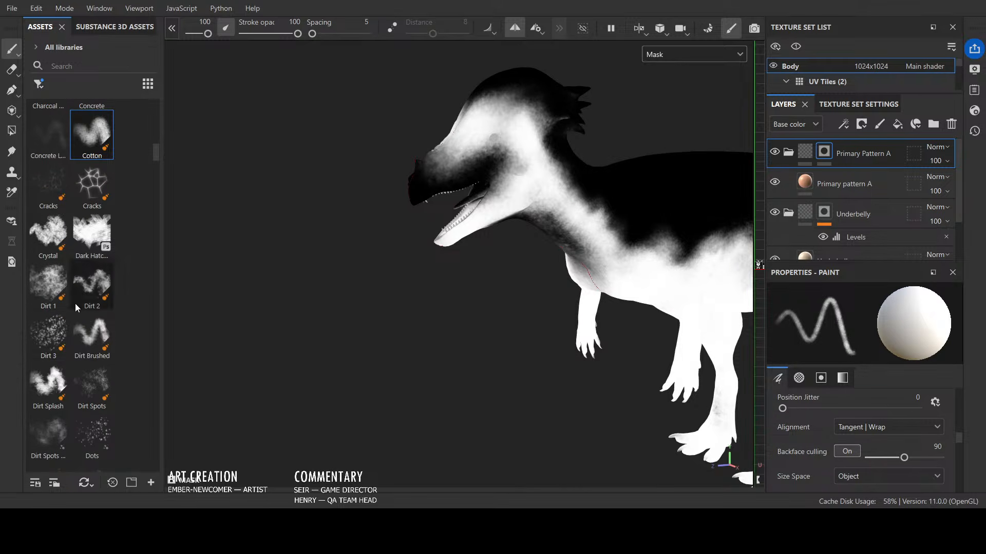
pyautogui.click(43, 182)
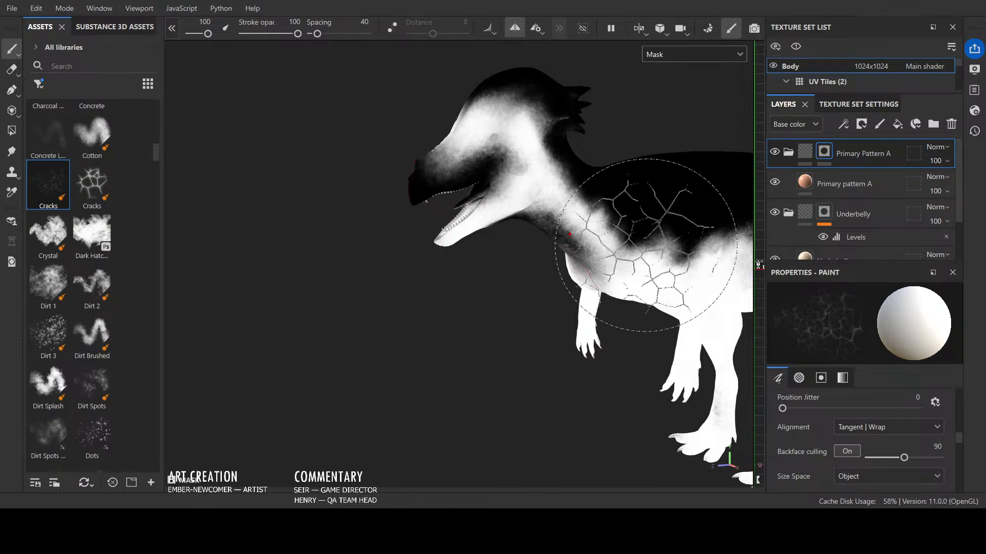
pyautogui.press('[')
pyautogui.press('[')
pyautogui.press('[')
pyautogui.press('[')
pyautogui.press('[')
pyautogui.press('[')
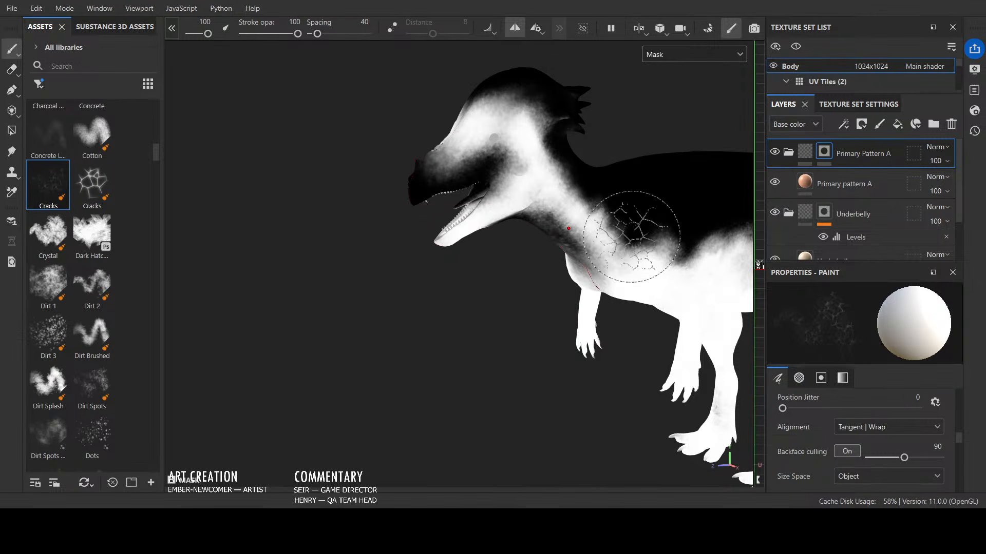
# Step: Paint crack texture along the pattern's edge on the neck and shoulder, alternating white and black on the mask
pyautogui.moveTo(628, 235)
pyautogui.mouseDown()
pyautogui.moveTo(657, 226)
pyautogui.moveTo(629, 252)
pyautogui.moveTo(596, 210)
pyautogui.moveTo(562, 194)
pyautogui.mouseUp()
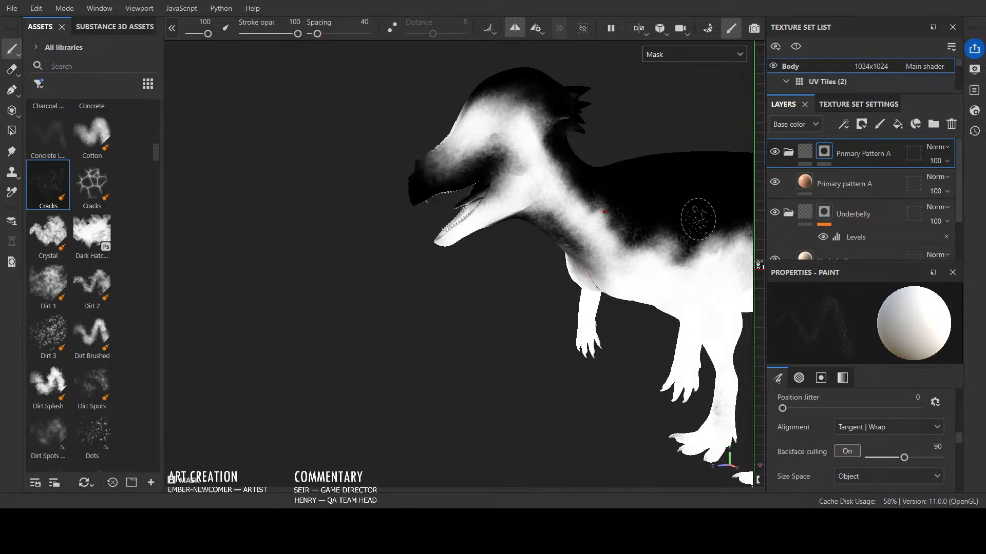
pyautogui.press('x')
pyautogui.moveTo(672, 243)
pyautogui.mouseDown()
pyautogui.moveTo(629, 252)
pyautogui.moveTo(587, 185)
pyautogui.moveTo(609, 199)
pyautogui.moveTo(578, 195)
pyautogui.mouseUp()
pyautogui.press('x')
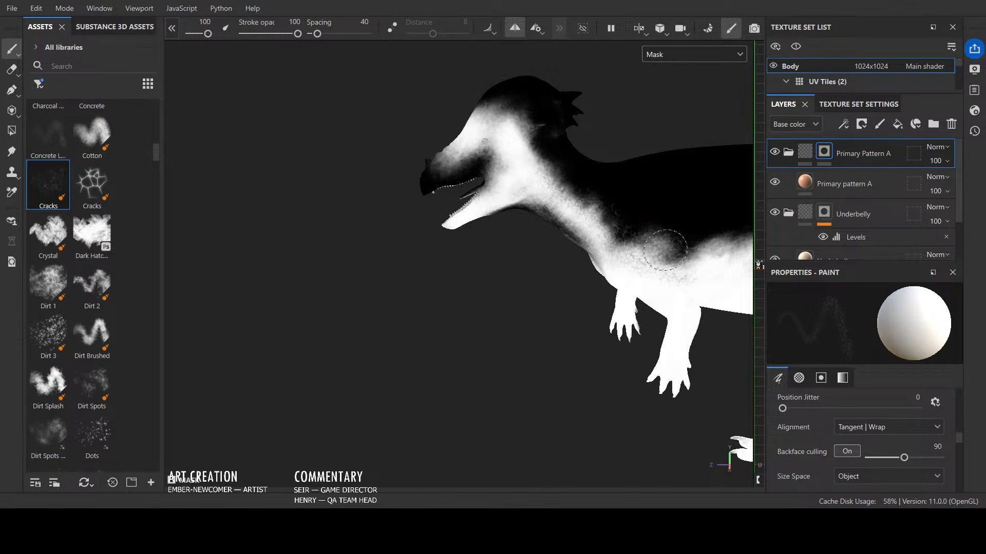
pyautogui.moveTo(683, 259)
pyautogui.mouseDown()
pyautogui.moveTo(696, 238)
pyautogui.moveTo(639, 226)
pyautogui.moveTo(626, 233)
pyautogui.moveTo(613, 219)
pyautogui.mouseUp()
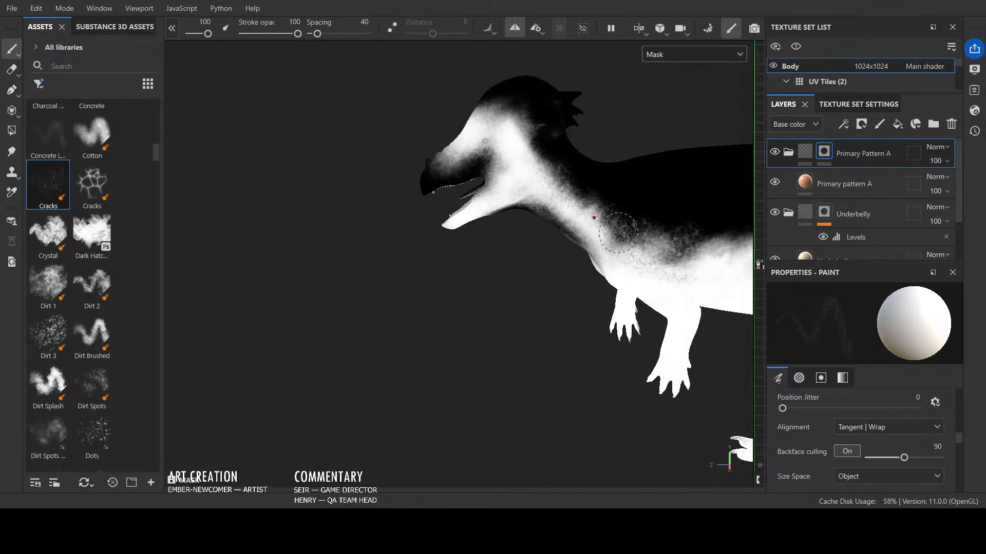
pyautogui.press('x')
# Step: Work the crack texture across the chest, throat and front of the shoulders on the mask with black and white
pyautogui.keyDown('alt'); pyautogui.moveTo(627, 363); pyautogui.dragTo(667, 290); pyautogui.keyUp('alt')
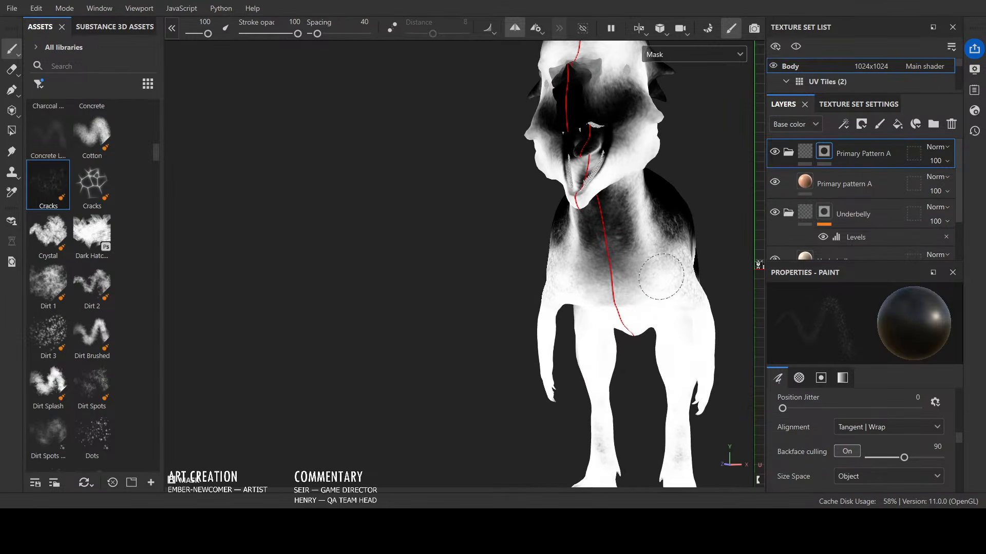
pyautogui.keyDown('alt'); pyautogui.moveTo(641, 189); pyautogui.dragTo(563, 206); pyautogui.keyUp('alt')
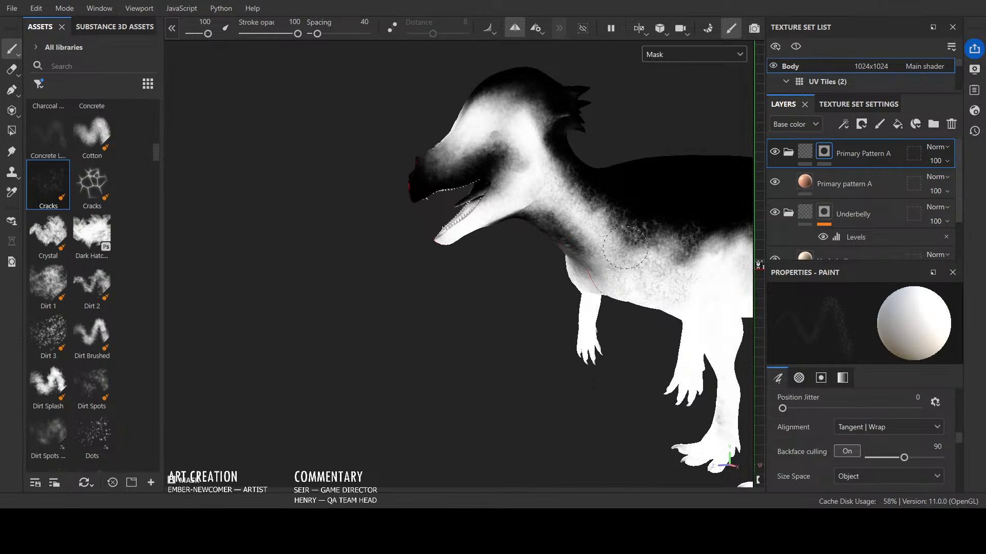
pyautogui.moveTo(625, 247); pyautogui.dragTo(649, 259)
pyautogui.moveTo(590, 225)
pyautogui.keyDown('alt'); pyautogui.mouseDown()
pyautogui.moveTo(669, 164)
pyautogui.moveTo(626, 174)
pyautogui.mouseUp(); pyautogui.keyUp('alt')
pyautogui.moveTo(580, 277); pyautogui.dragTo(585, 242)
pyautogui.keyDown('alt'); pyautogui.moveTo(591, 184); pyautogui.dragTo(737, 175); pyautogui.keyUp('alt')
pyautogui.moveTo(628, 142)
pyautogui.mouseDown()
pyautogui.moveTo(633, 123)
pyautogui.moveTo(645, 119)
pyautogui.mouseUp()
pyautogui.press('x')
pyautogui.moveTo(598, 214); pyautogui.dragTo(570, 305)
pyautogui.press('x')
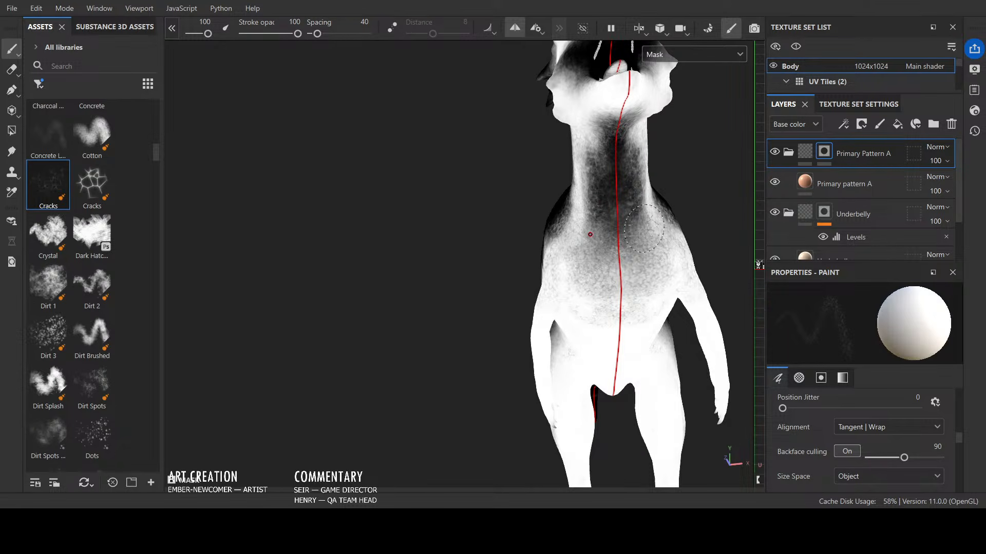
# Step: Add crack texture to the lower jaw, the cheek and the pattern's edge behind the head and along the neck
pyautogui.moveTo(647, 310)
pyautogui.keyDown('alt'); pyautogui.mouseDown()
pyautogui.moveTo(622, 227)
pyautogui.moveTo(544, 200)
pyautogui.mouseUp(); pyautogui.keyUp('alt')
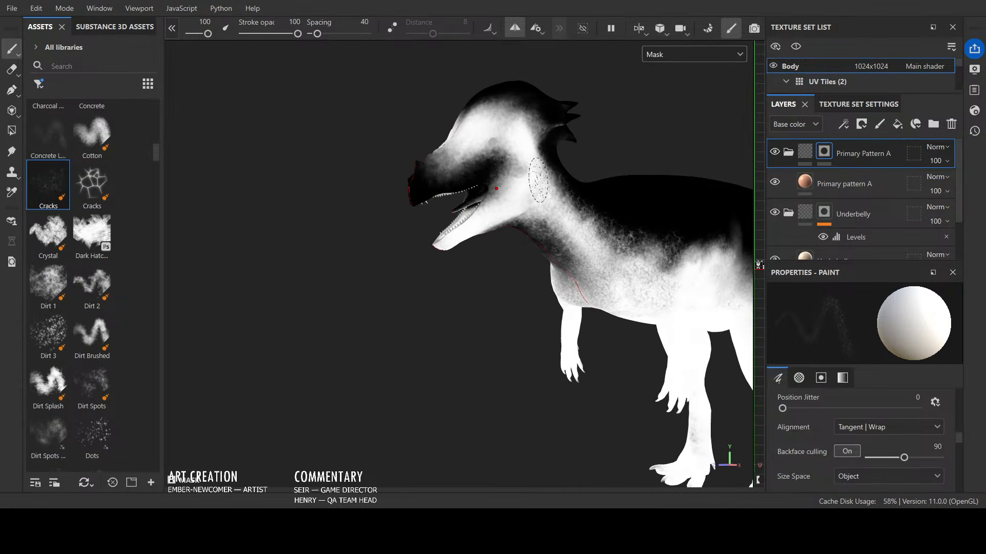
pyautogui.press('x')
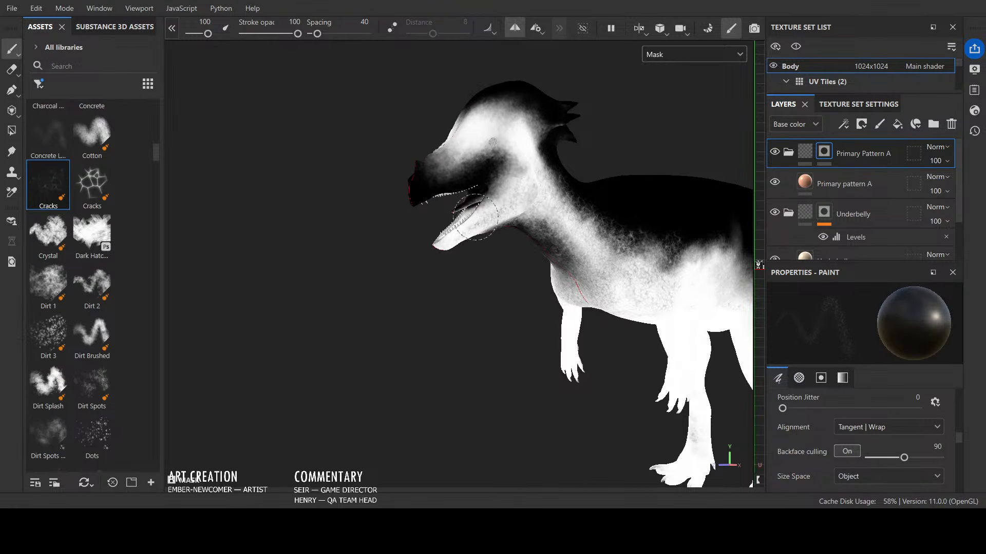
pyautogui.moveTo(510, 121)
pyautogui.keyDown('alt'); pyautogui.mouseDown()
pyautogui.moveTo(614, 193)
pyautogui.moveTo(507, 158)
pyautogui.moveTo(521, 165)
pyautogui.moveTo(511, 174)
pyautogui.moveTo(521, 185)
pyautogui.mouseUp(); pyautogui.keyUp('alt')
pyautogui.press('x')
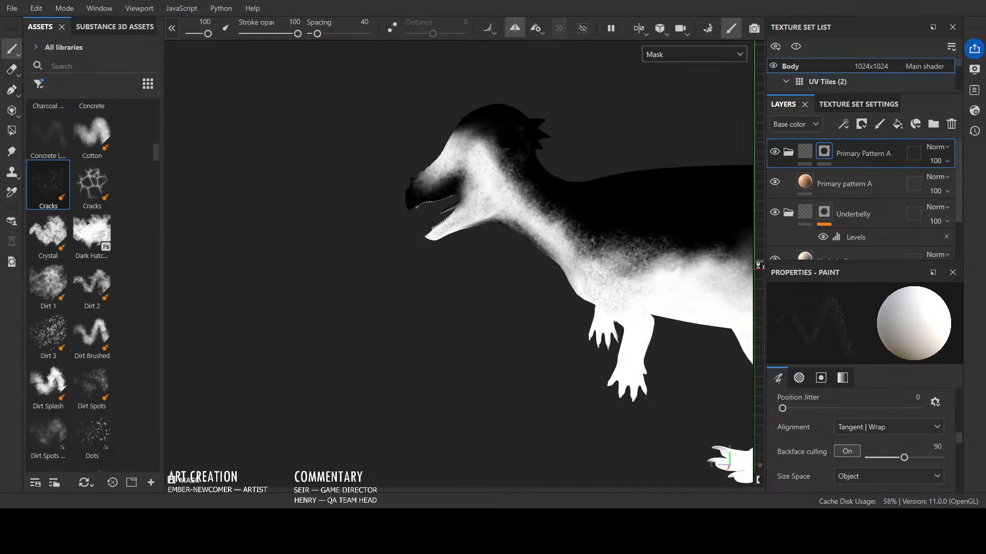
pyautogui.moveTo(583, 228)
pyautogui.mouseDown()
pyautogui.moveTo(594, 222)
pyautogui.moveTo(547, 203)
pyautogui.moveTo(573, 214)
pyautogui.mouseUp()
pyautogui.press('x')
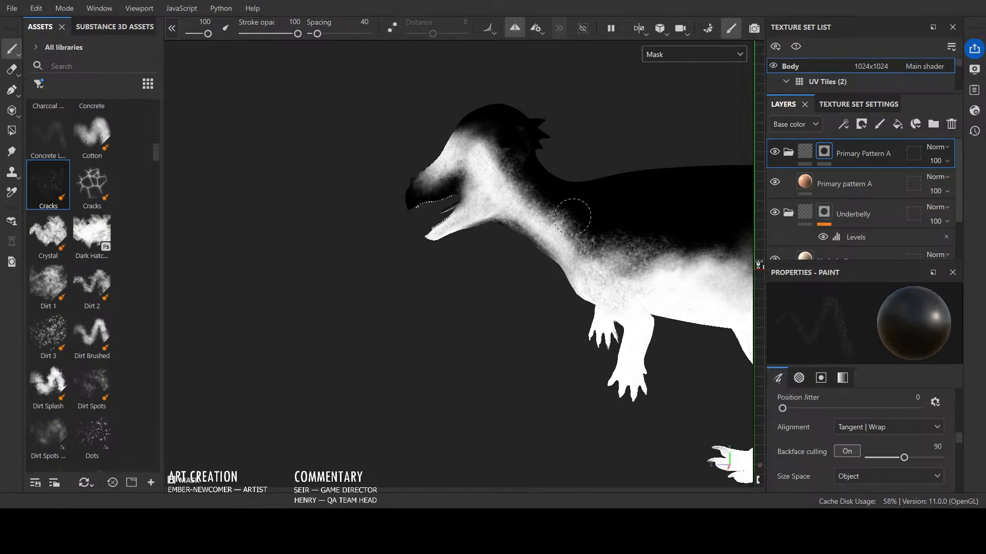
# Step: Break up the pattern's upper edge above the shoulder with crack texture in white and black on the mask
pyautogui.moveTo(626, 185)
pyautogui.keyDown('alt'); pyautogui.mouseDown()
pyautogui.moveTo(720, 144)
pyautogui.moveTo(581, 150)
pyautogui.moveTo(644, 295)
pyautogui.moveTo(622, 198)
pyautogui.moveTo(575, 242)
pyautogui.moveTo(589, 280)
pyautogui.moveTo(545, 315)
pyautogui.moveTo(638, 396)
pyautogui.moveTo(628, 395)
pyautogui.mouseUp(); pyautogui.keyUp('alt')
pyautogui.press('x')
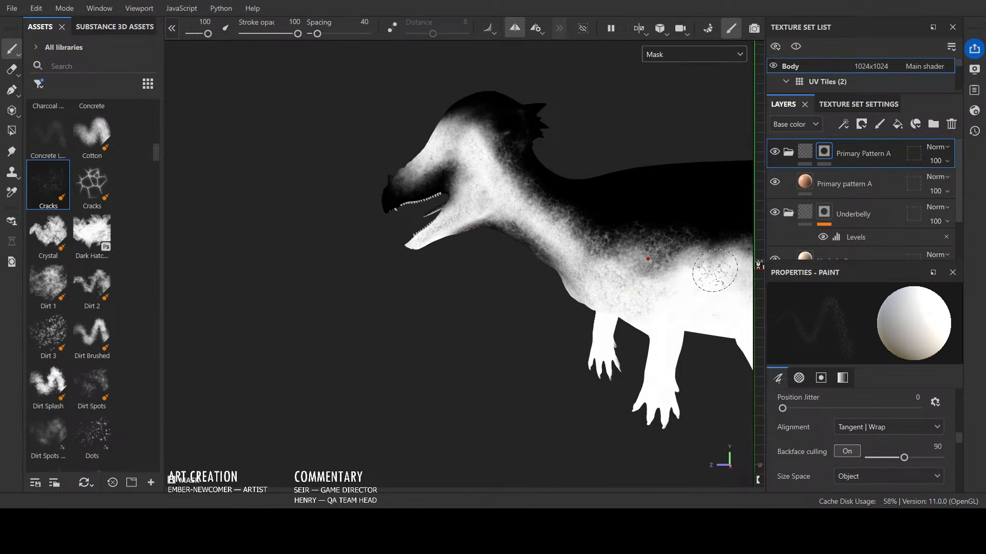
pyautogui.press('x')
pyautogui.keyDown('alt'); pyautogui.moveTo(590, 331); pyautogui.dragTo(437, 360, button='middle'); pyautogui.keyUp('alt')
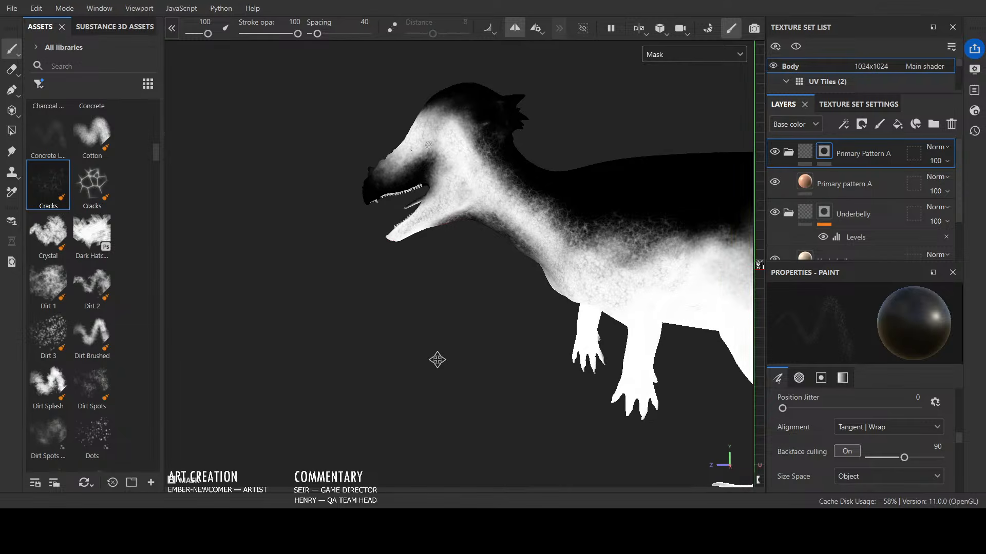
pyautogui.keyDown('alt'); pyautogui.moveTo(512, 345); pyautogui.dragTo(352, 354, button='middle'); pyautogui.keyUp('alt')
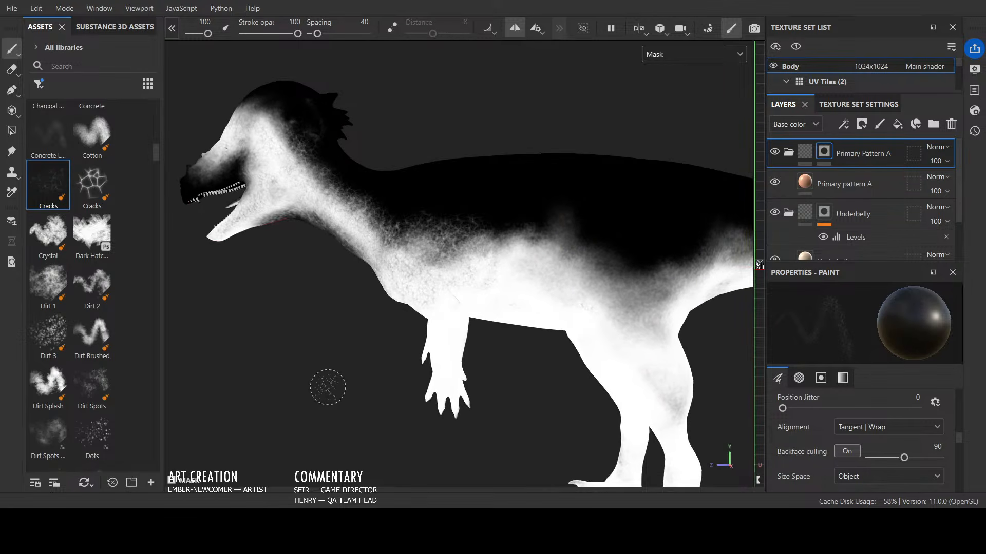
# Step: Break up the pattern's upper edge on the flank behind the shoulder with crack texture on the mask
pyautogui.press('x')
pyautogui.moveTo(429, 216)
pyautogui.mouseDown()
pyautogui.moveTo(384, 255)
pyautogui.moveTo(368, 247)
pyautogui.moveTo(407, 223)
pyautogui.moveTo(410, 210)
pyautogui.moveTo(383, 206)
pyautogui.moveTo(415, 223)
pyautogui.mouseUp()
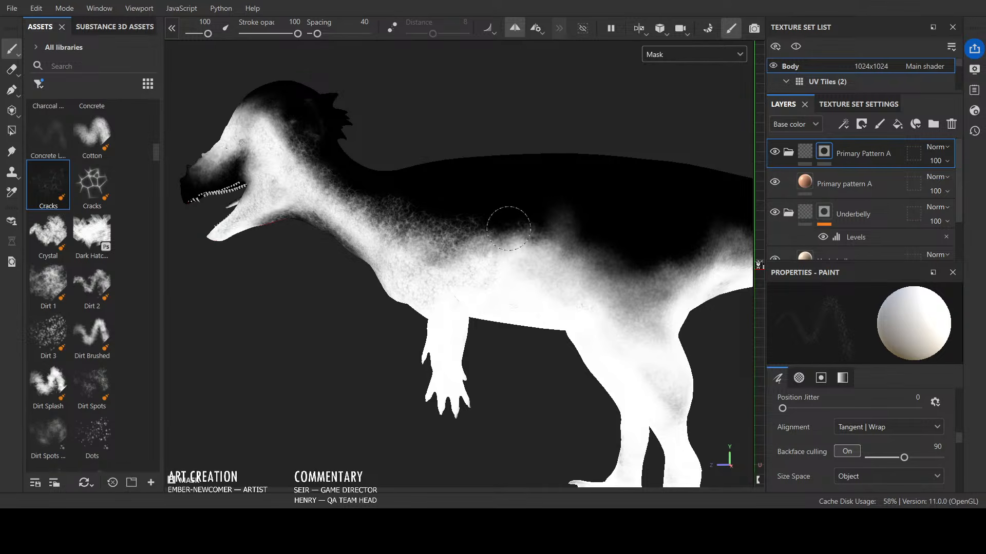
pyautogui.moveTo(509, 228)
pyautogui.mouseDown()
pyautogui.moveTo(485, 224)
pyautogui.moveTo(565, 221)
pyautogui.moveTo(520, 228)
pyautogui.moveTo(516, 244)
pyautogui.moveTo(476, 263)
pyautogui.mouseUp()
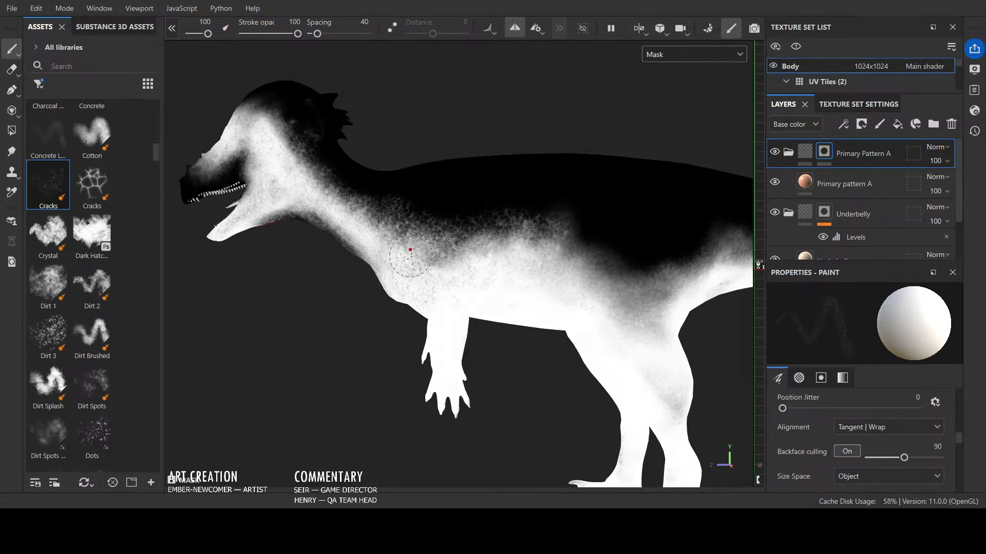
# Step: Darken the side of the snout and the cheek on the mask with black crack texture
pyautogui.moveTo(411, 256)
pyautogui.keyDown('alt'); pyautogui.mouseDown()
pyautogui.moveTo(330, 312)
pyautogui.moveTo(272, 378)
pyautogui.moveTo(399, 404)
pyautogui.moveTo(609, 390)
pyautogui.moveTo(556, 383)
pyautogui.moveTo(435, 434)
pyautogui.mouseUp(); pyautogui.keyUp('alt')
pyautogui.press('x')
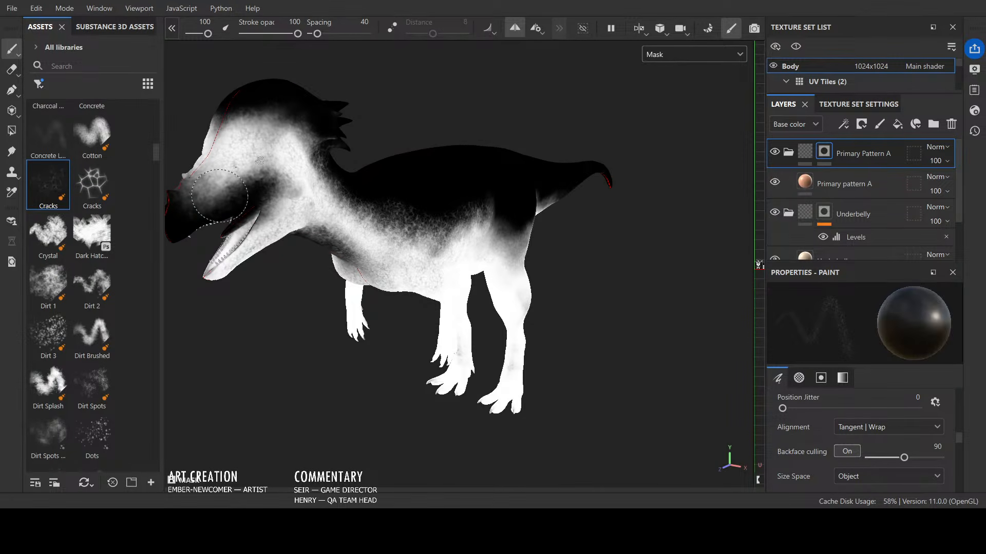
pyautogui.moveTo(226, 200)
pyautogui.mouseDown()
pyautogui.moveTo(206, 183)
pyautogui.moveTo(220, 196)
pyautogui.moveTo(213, 187)
pyautogui.moveTo(226, 195)
pyautogui.moveTo(272, 172)
pyautogui.moveTo(209, 202)
pyautogui.mouseUp()
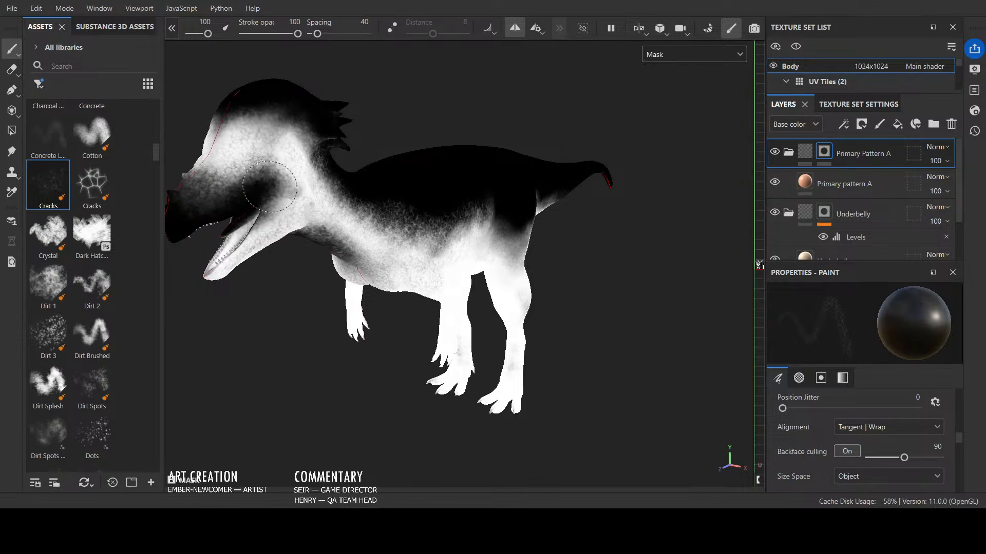
pyautogui.moveTo(573, 188)
pyautogui.keyDown('alt'); pyautogui.mouseDown()
pyautogui.moveTo(589, 197)
pyautogui.moveTo(400, 184)
pyautogui.mouseUp(); pyautogui.keyUp('alt')
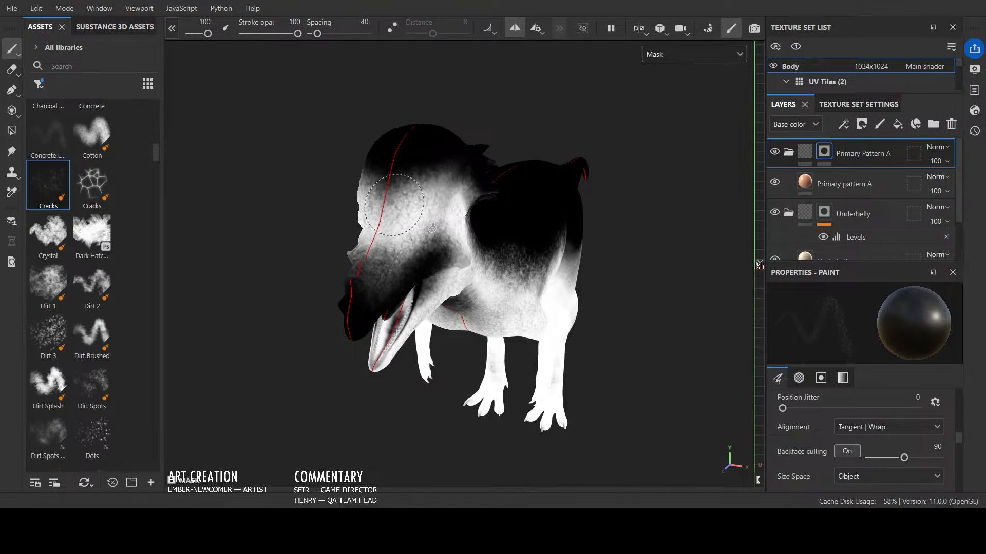
pyautogui.keyDown('alt'); pyautogui.moveTo(569, 201); pyautogui.dragTo(516, 200); pyautogui.keyUp('alt')
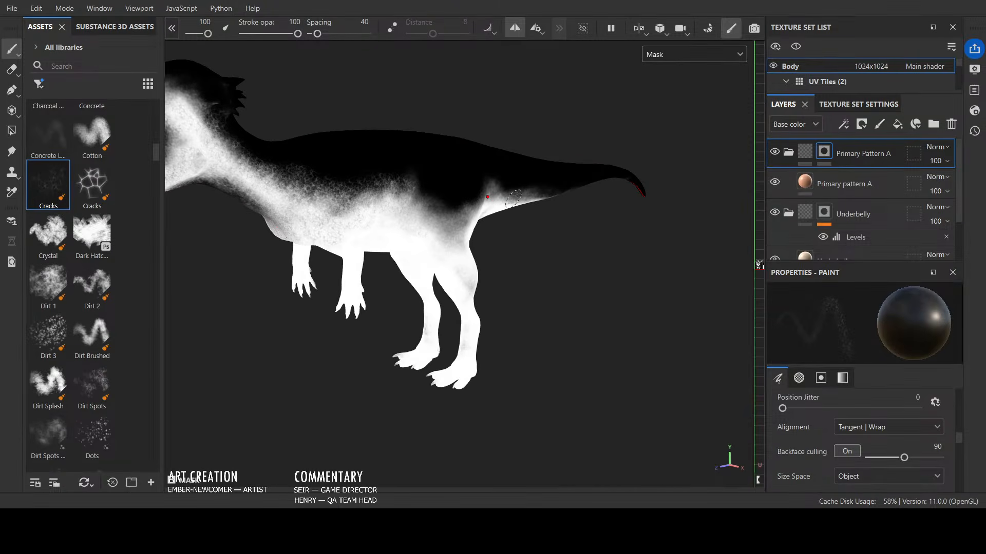
# Step: Texture the front leg from hand to shoulder on the mask with cracks in black and white
pyautogui.scroll(-3, 456, 262)
pyautogui.keyDown('alt'); pyautogui.moveTo(411, 337); pyautogui.dragTo(516, 411, button='middle'); pyautogui.keyUp('alt')
pyautogui.scroll(3, 454, 384)
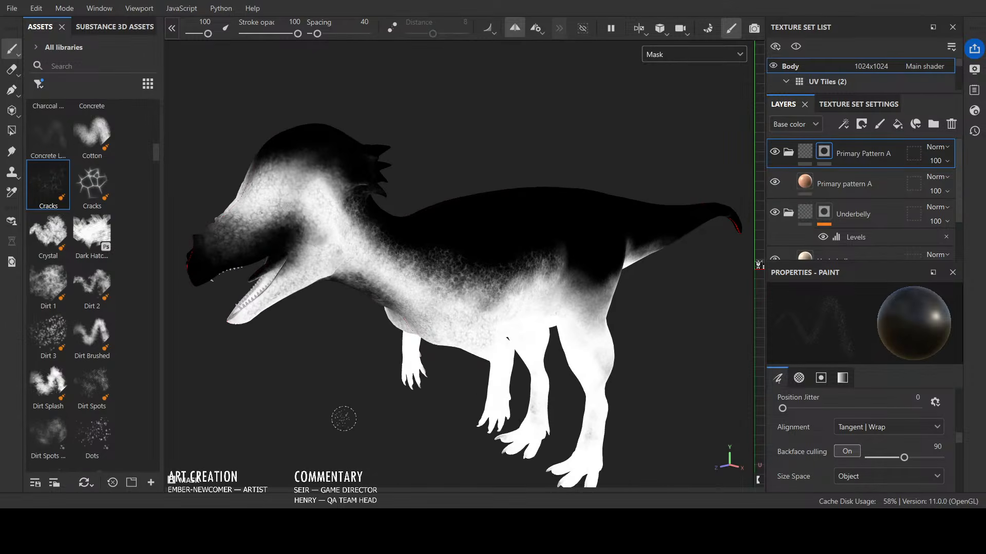
pyautogui.moveTo(344, 418)
pyautogui.keyDown('alt'); pyautogui.mouseDown()
pyautogui.moveTo(403, 343)
pyautogui.moveTo(306, 348)
pyautogui.moveTo(231, 385)
pyautogui.mouseUp(); pyautogui.keyUp('alt')
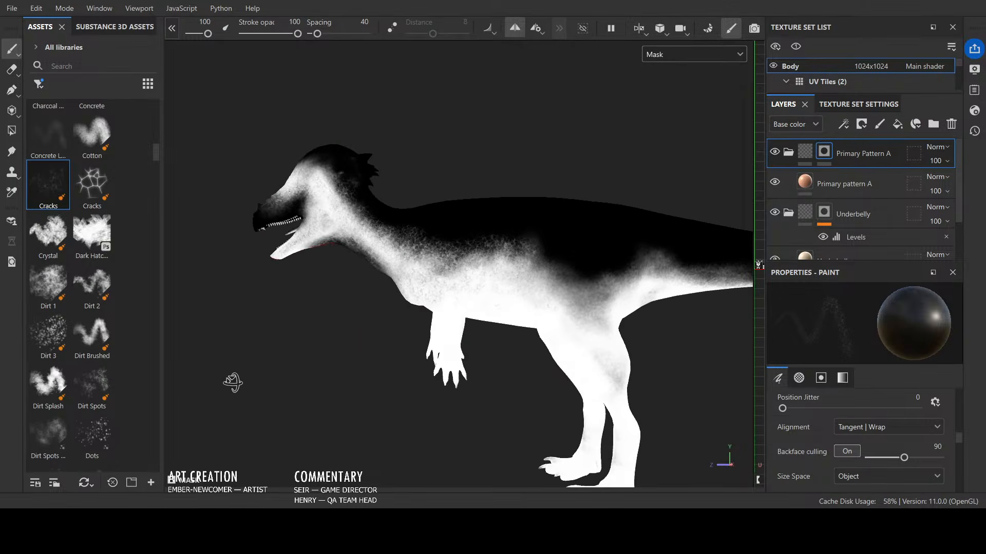
pyautogui.scroll(4, 383, 390)
pyautogui.moveTo(382, 390)
pyautogui.mouseDown()
pyautogui.moveTo(398, 293)
pyautogui.moveTo(362, 275)
pyautogui.moveTo(407, 306)
pyautogui.moveTo(397, 372)
pyautogui.moveTo(371, 328)
pyautogui.mouseUp()
pyautogui.press('x')
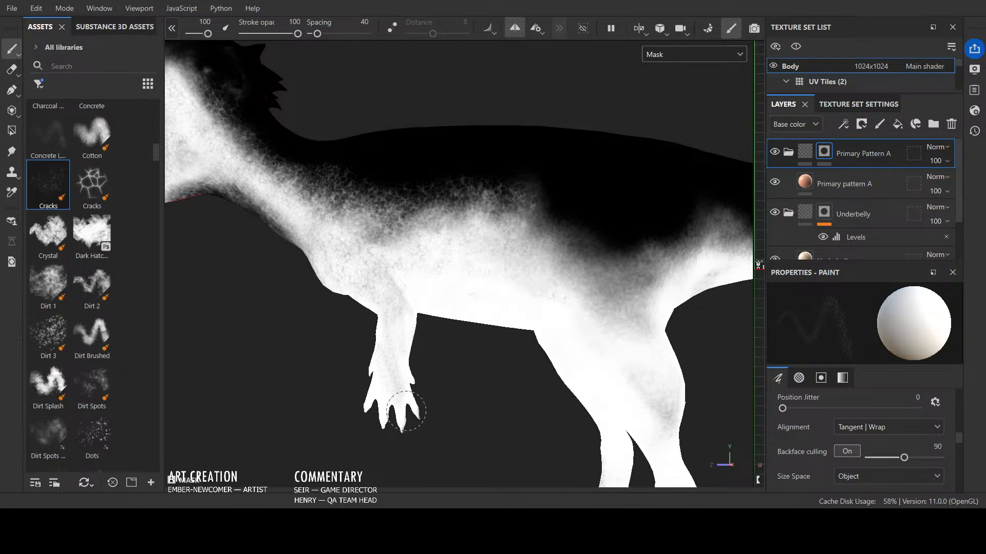
pyautogui.moveTo(394, 359); pyautogui.dragTo(399, 267)
pyautogui.press('x')
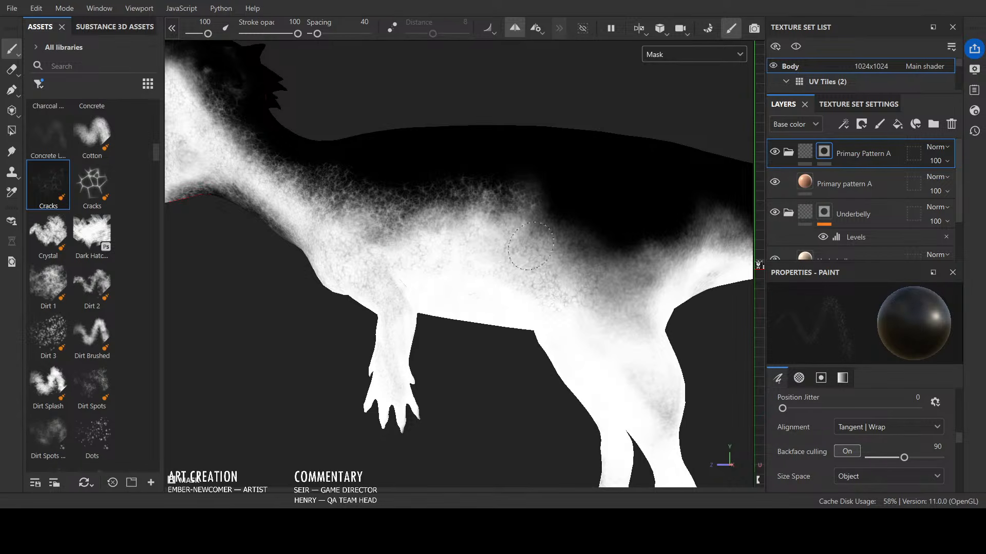
# Step: Work crack texture along the pattern's edge on the rear flank, alternating white and black on the mask
pyautogui.press('x')
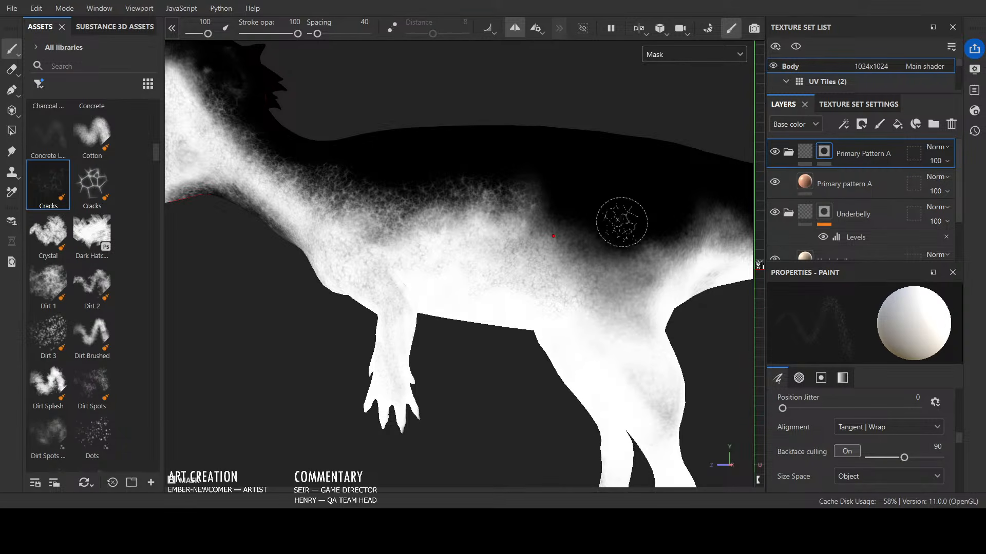
pyautogui.press('x')
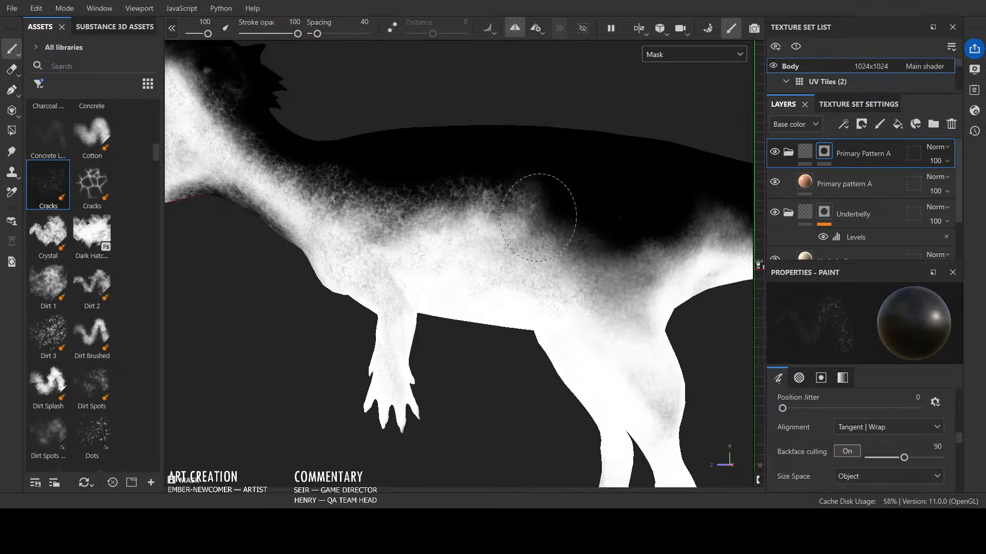
pyautogui.press('x')
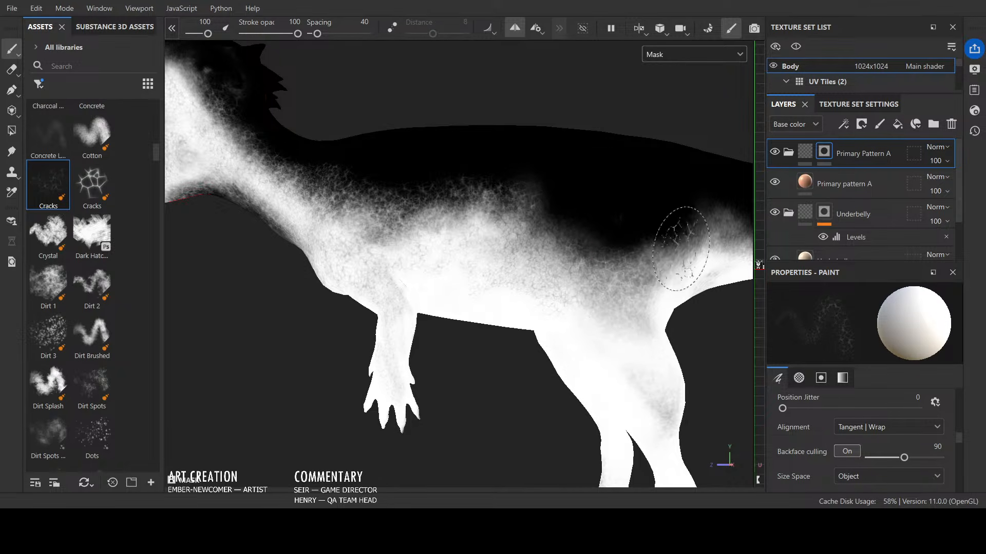
pyautogui.press('x')
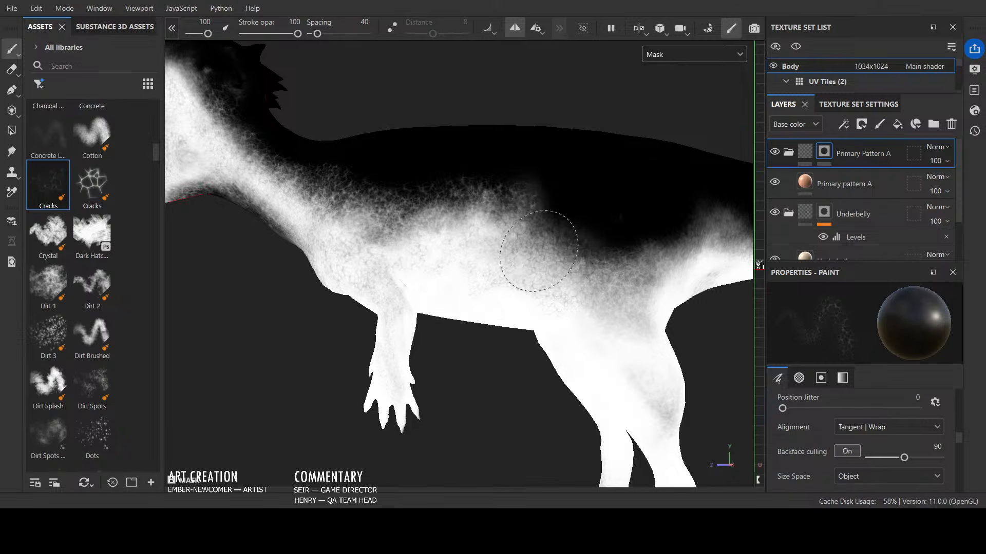
pyautogui.press('x')
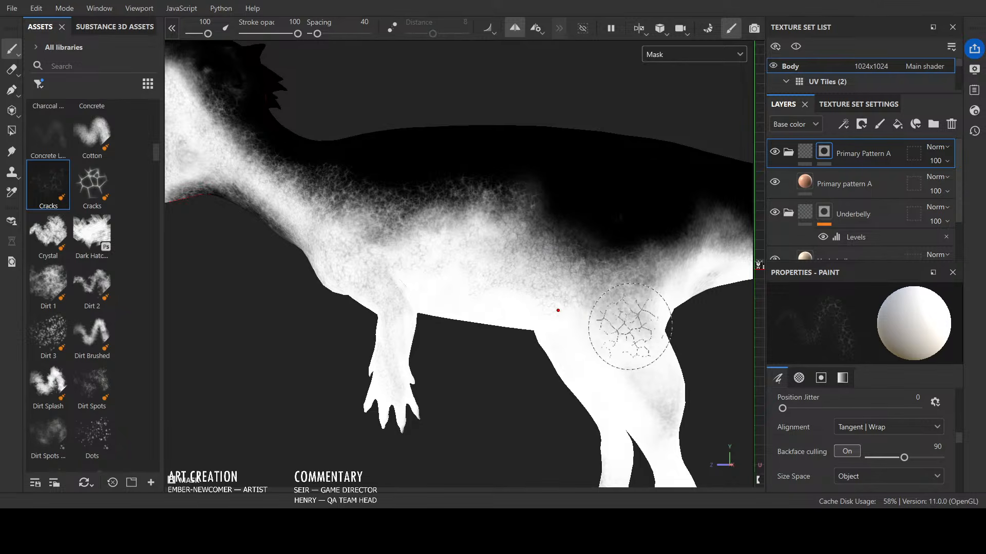
# Step: Break up the dark patch's edges between the flank and the hip with crack texture in black and white
pyautogui.scroll(-5, 623, 330)
pyautogui.moveTo(593, 413)
pyautogui.keyDown('alt'); pyautogui.mouseDown(button='middle')
pyautogui.moveTo(521, 412)
pyautogui.moveTo(445, 373)
pyautogui.mouseUp(button='middle'); pyautogui.keyUp('alt')
pyautogui.scroll(2, 447, 377)
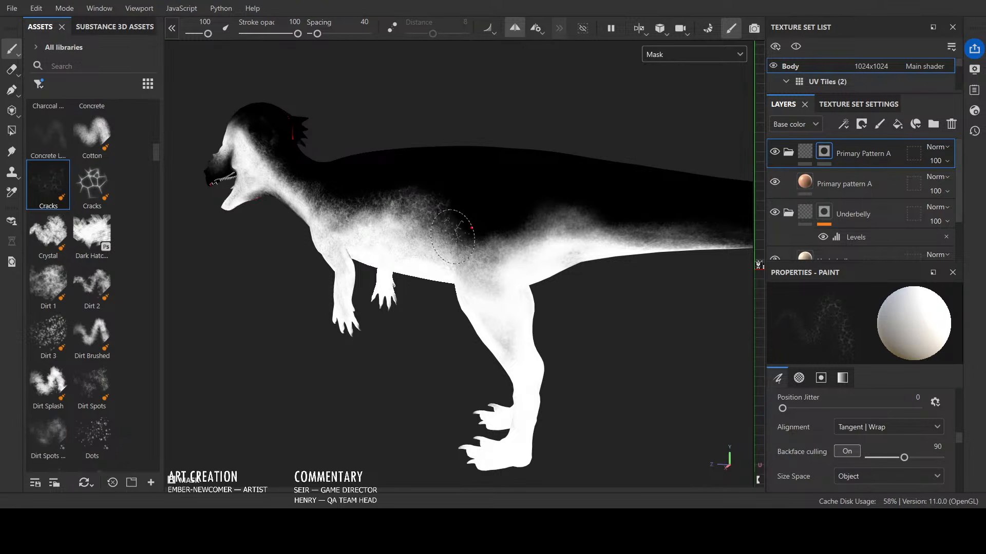
pyautogui.press('x')
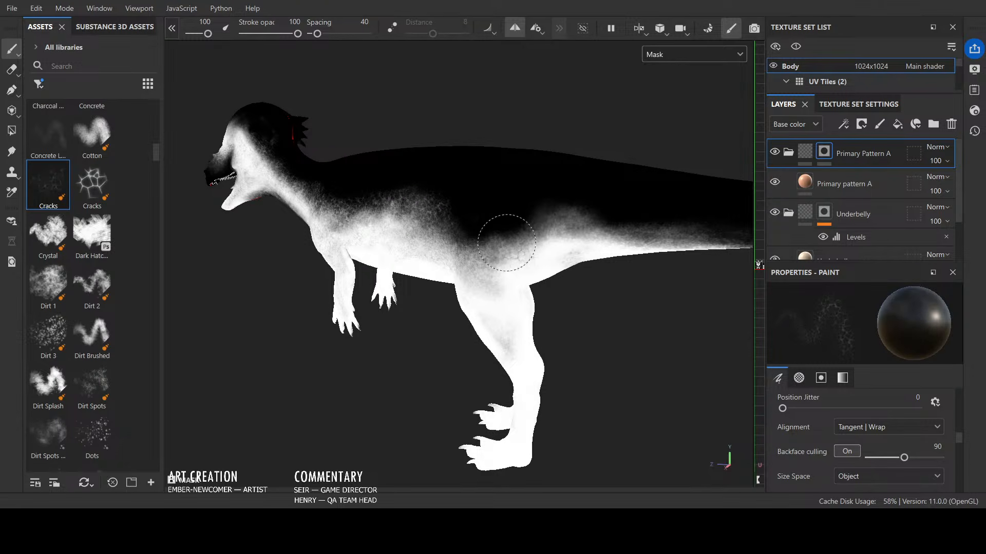
pyautogui.press('x')
pyautogui.moveTo(537, 260)
pyautogui.mouseDown()
pyautogui.moveTo(533, 216)
pyautogui.moveTo(570, 220)
pyautogui.moveTo(549, 246)
pyautogui.moveTo(498, 247)
pyautogui.mouseUp()
pyautogui.press('x')
pyautogui.press('x')
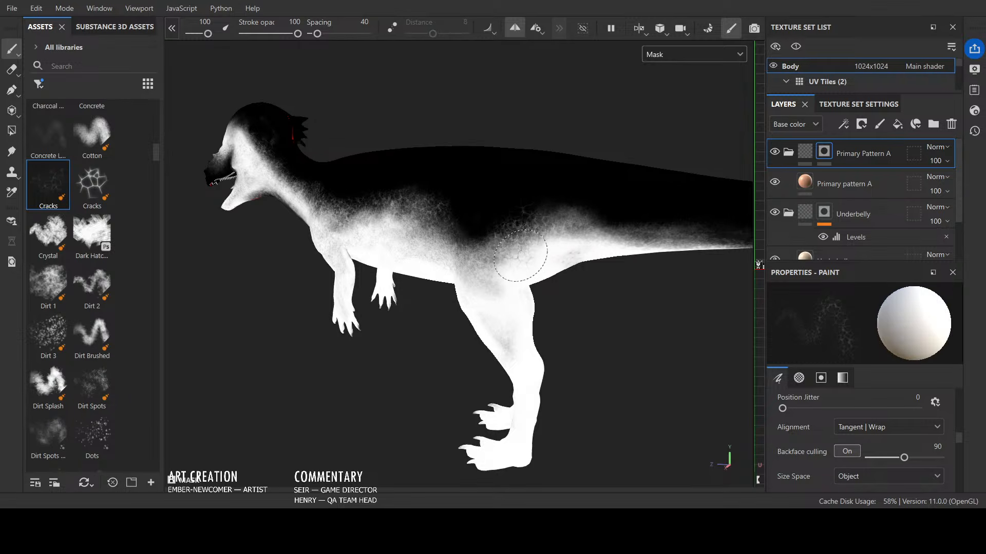
# Step: Extend the crack texture along the pattern's edge from the hip onto the base of the tail
pyautogui.moveTo(534, 264)
pyautogui.keyDown('alt'); pyautogui.mouseDown()
pyautogui.moveTo(480, 356)
pyautogui.moveTo(599, 345)
pyautogui.moveTo(453, 353)
pyautogui.moveTo(479, 363)
pyautogui.mouseUp(); pyautogui.keyUp('alt')
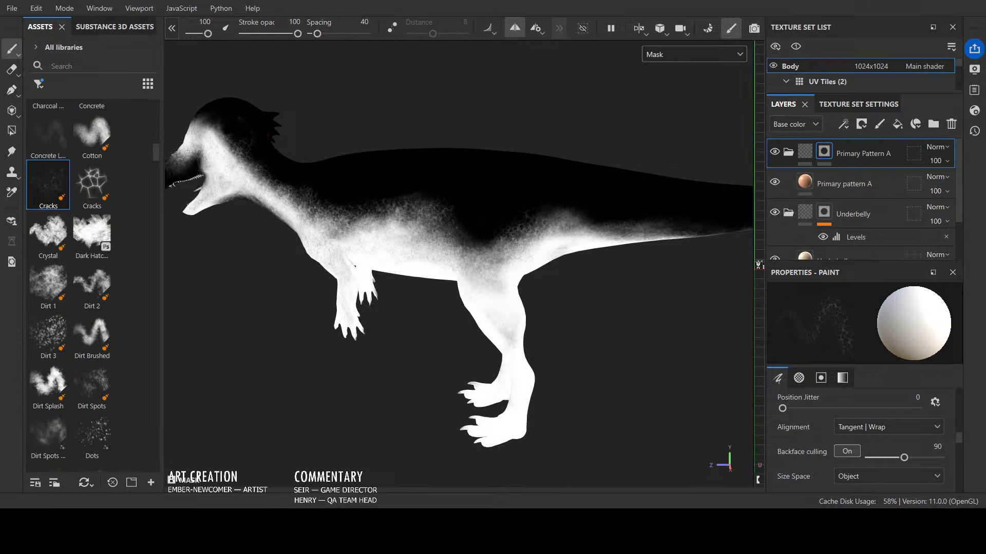
pyautogui.keyDown('alt'); pyautogui.moveTo(687, 308); pyautogui.dragTo(590, 264); pyautogui.keyUp('alt')
pyautogui.press('x')
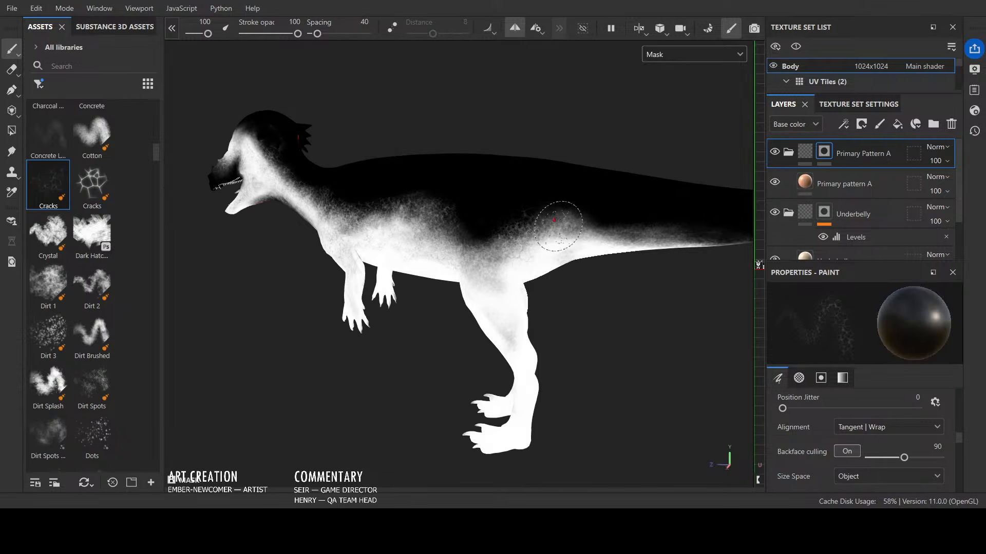
pyautogui.moveTo(556, 215)
pyautogui.mouseDown()
pyautogui.moveTo(550, 202)
pyautogui.moveTo(597, 220)
pyautogui.moveTo(554, 234)
pyautogui.moveTo(560, 213)
pyautogui.moveTo(585, 210)
pyautogui.moveTo(688, 223)
pyautogui.moveTo(591, 234)
pyautogui.mouseUp()
pyautogui.moveTo(631, 353)
pyautogui.keyDown('alt'); pyautogui.mouseDown()
pyautogui.moveTo(634, 310)
pyautogui.moveTo(506, 240)
pyautogui.mouseUp(); pyautogui.keyUp('alt')
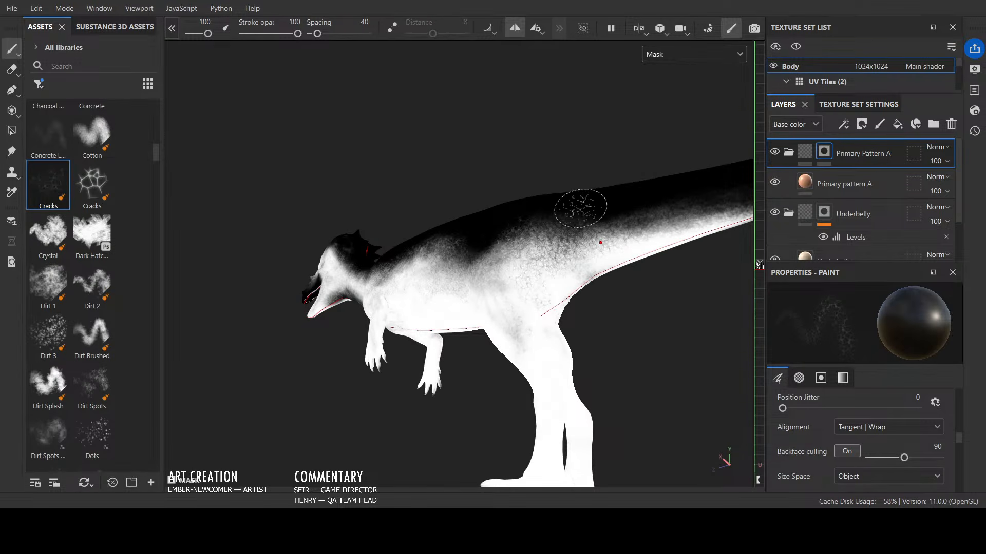
# Step: Add crack texture over the hip and thigh on the mask, alternating white and black
pyautogui.press('x')
pyautogui.moveTo(545, 282)
pyautogui.mouseDown()
pyautogui.moveTo(535, 304)
pyautogui.moveTo(543, 311)
pyautogui.moveTo(616, 345)
pyautogui.mouseUp()
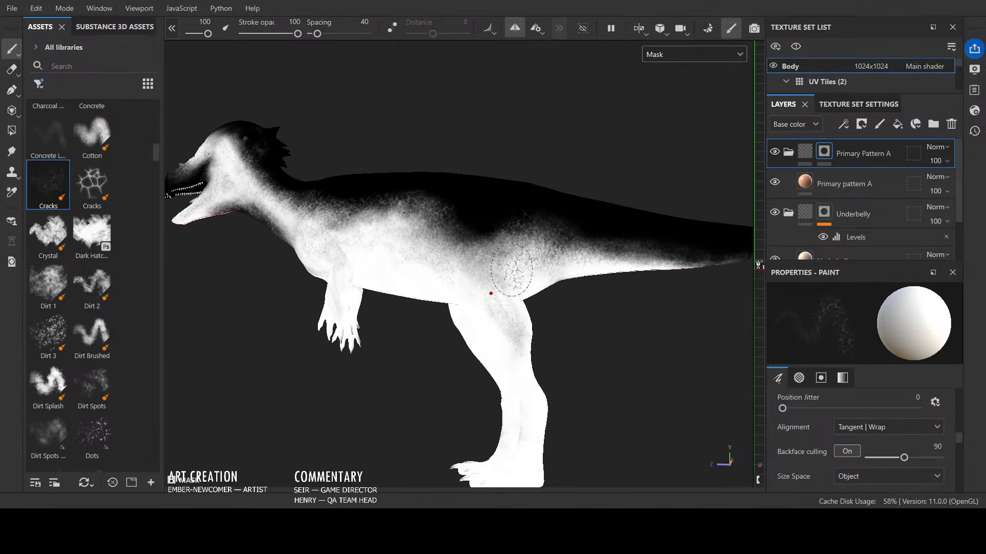
pyautogui.press('x')
pyautogui.moveTo(479, 251)
pyautogui.mouseDown()
pyautogui.moveTo(522, 344)
pyautogui.moveTo(497, 343)
pyautogui.moveTo(515, 374)
pyautogui.moveTo(518, 361)
pyautogui.moveTo(557, 402)
pyautogui.moveTo(670, 389)
pyautogui.mouseUp()
pyautogui.press('x')
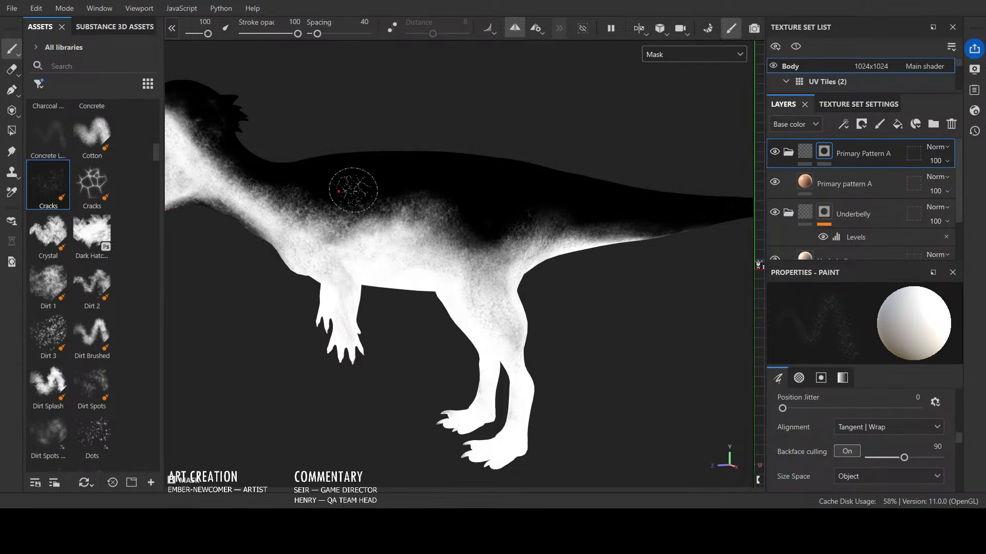
# Step: Work fine crack texture over the lower flank, belly and chest on the mask in black and white
pyautogui.press('x')
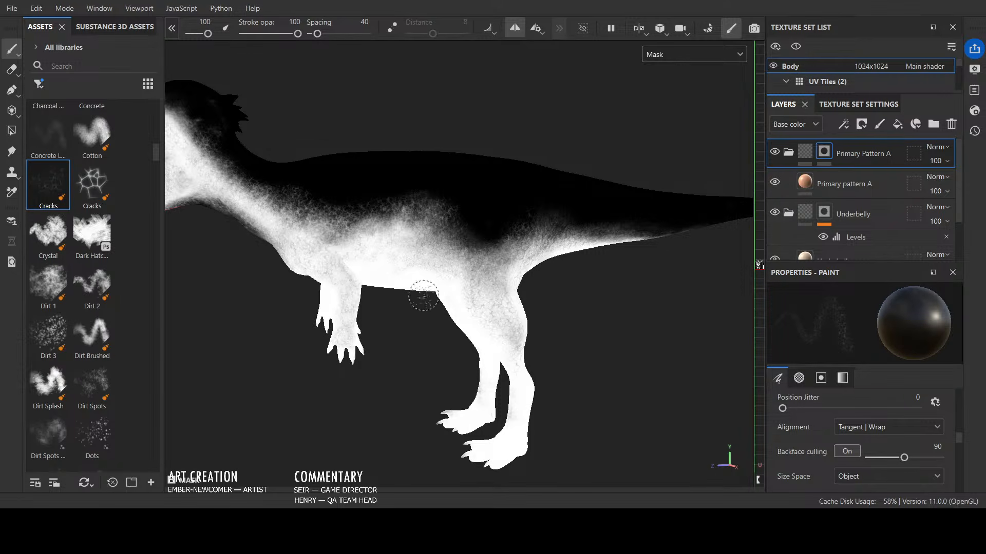
pyautogui.keyDown('alt'); pyautogui.moveTo(402, 351); pyautogui.dragTo(403, 267); pyautogui.keyUp('alt')
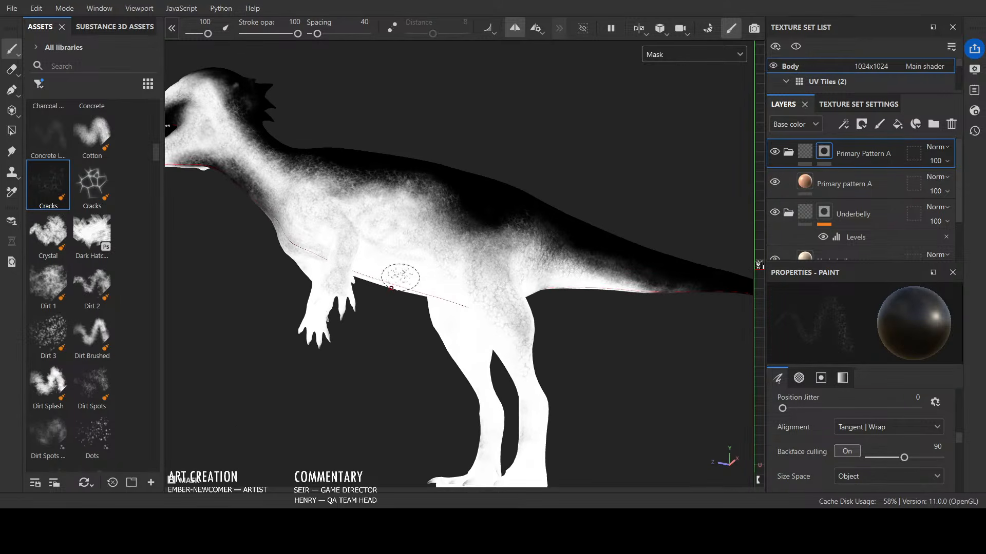
pyautogui.press('x')
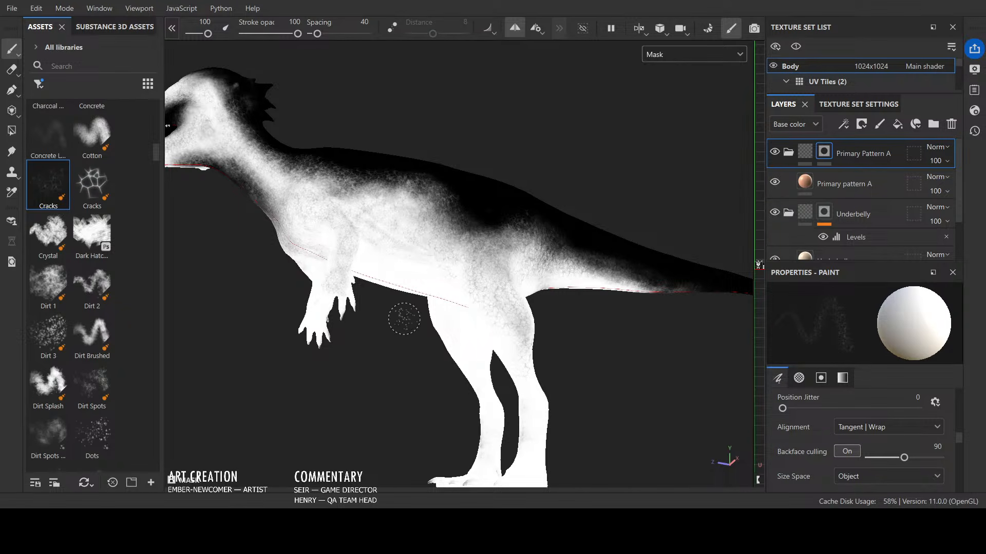
pyautogui.keyDown('alt'); pyautogui.moveTo(404, 318); pyautogui.dragTo(521, 377); pyautogui.keyUp('alt')
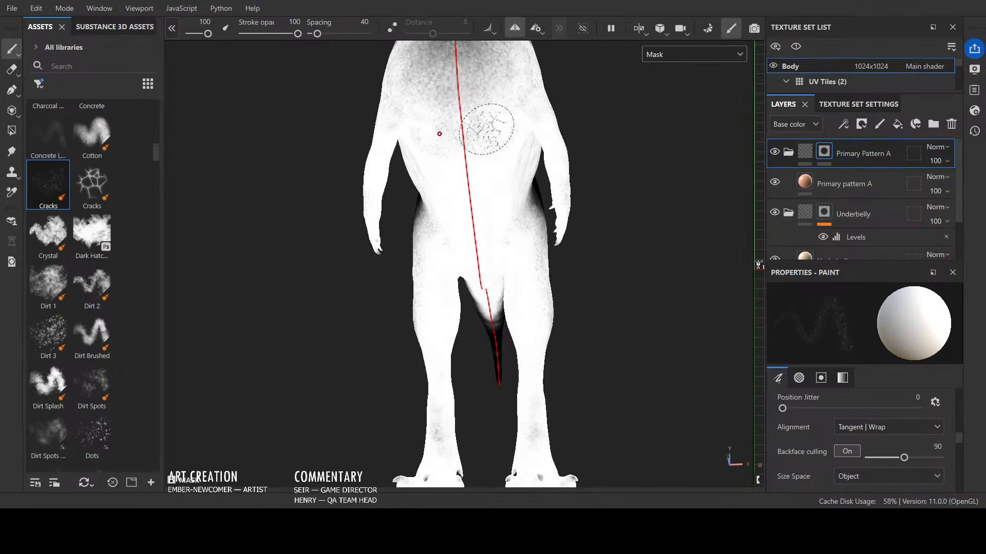
pyautogui.press('x')
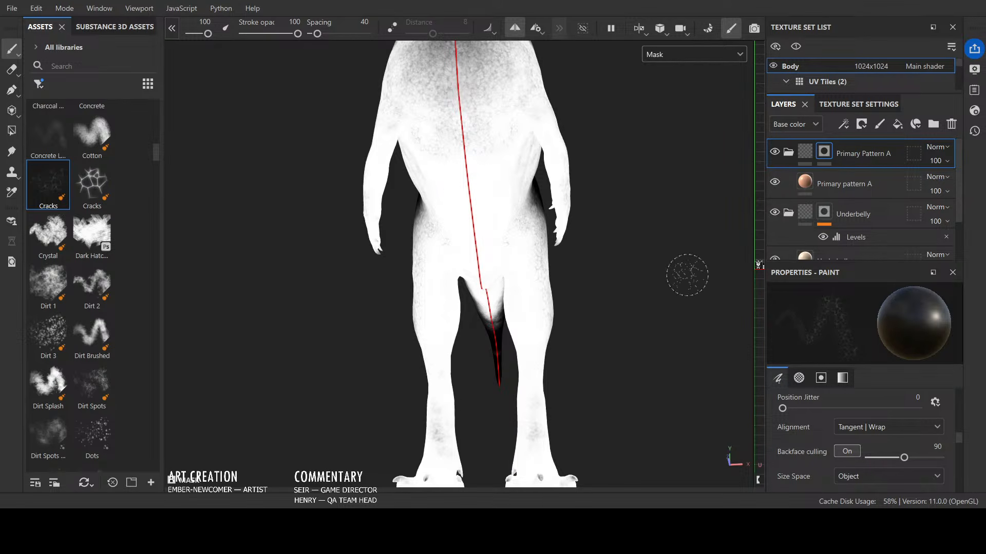
# Step: Try painting crack texture over the belly and chest with pen pressure turned off for the brush size
pyautogui.scroll(5, 810, 434)
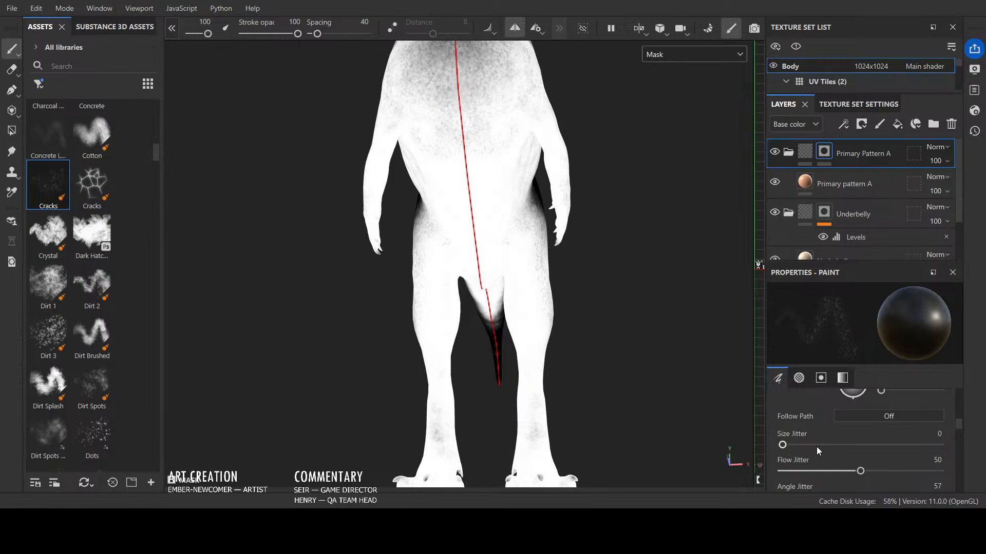
pyautogui.scroll(4, 808, 431)
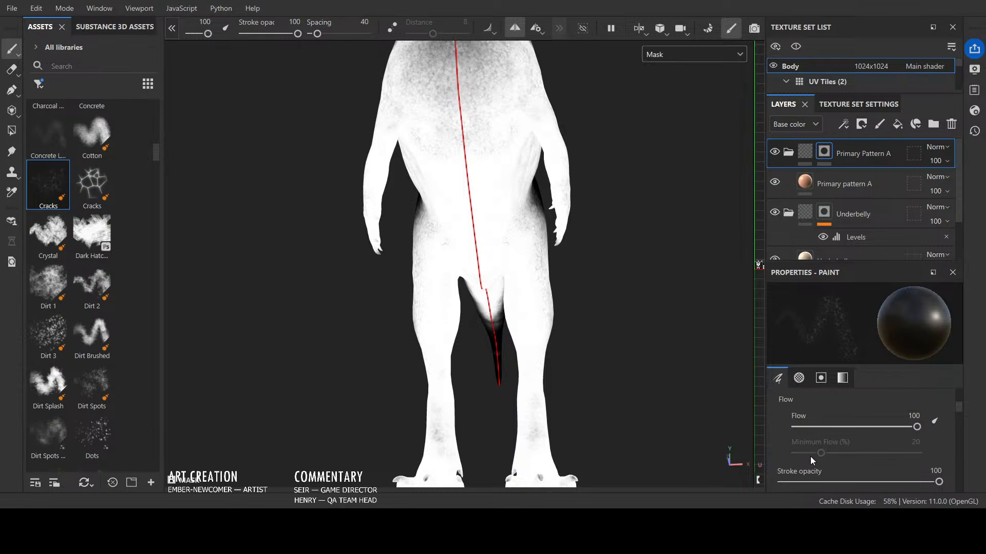
pyautogui.scroll(1, 810, 459)
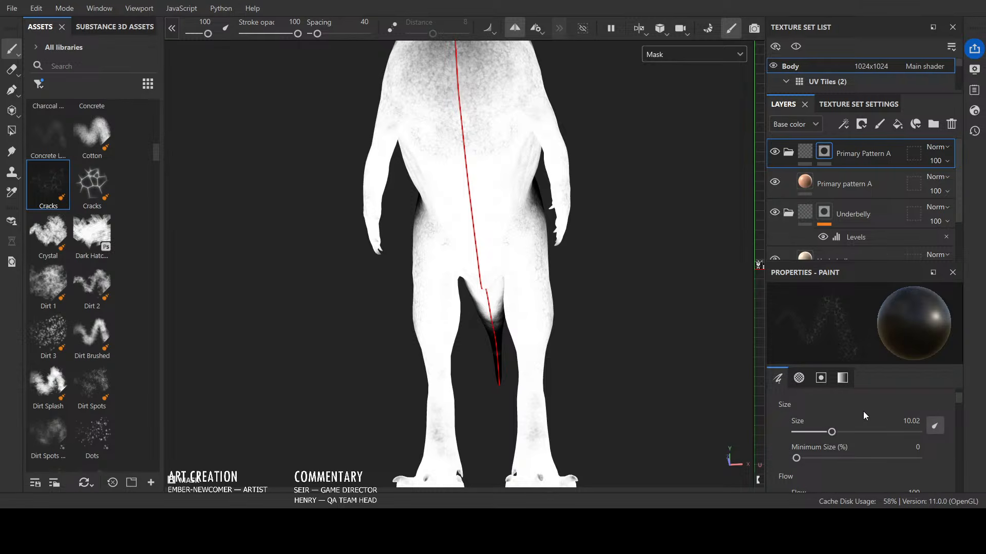
pyautogui.click(934, 427)
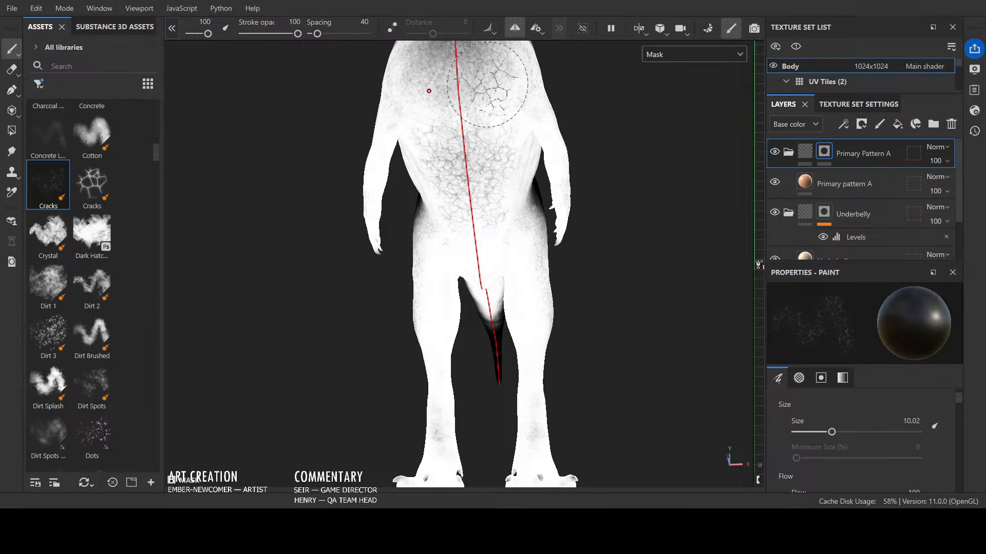
pyautogui.moveTo(487, 84)
pyautogui.mouseDown()
pyautogui.moveTo(475, 176)
pyautogui.moveTo(502, 149)
pyautogui.moveTo(494, 171)
pyautogui.moveTo(512, 156)
pyautogui.mouseUp()
pyautogui.click(935, 427)
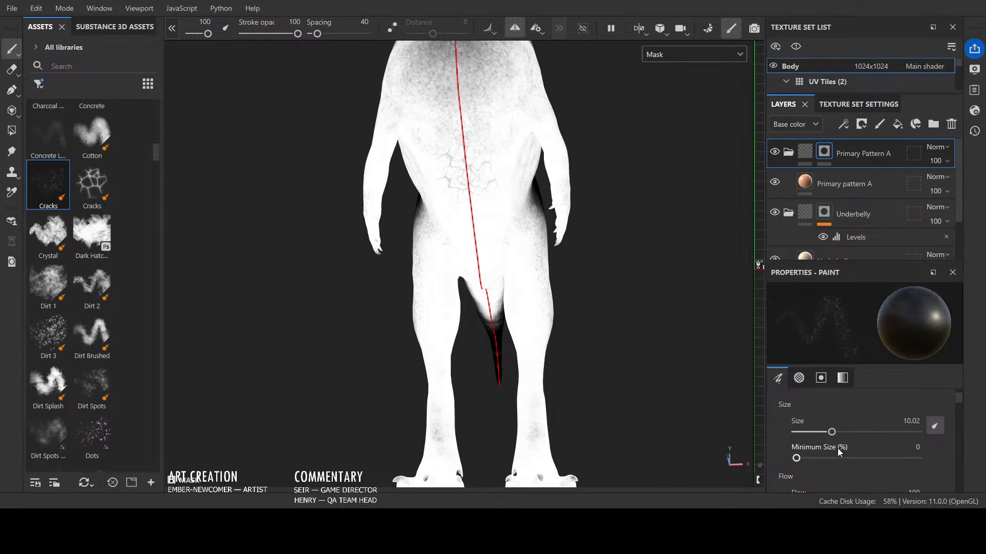
# Step: Test a minimum brush size of 28% with crack strokes on the belly and set it to 10%
pyautogui.moveTo(816, 464); pyautogui.dragTo(830, 461)
pyautogui.press('x')
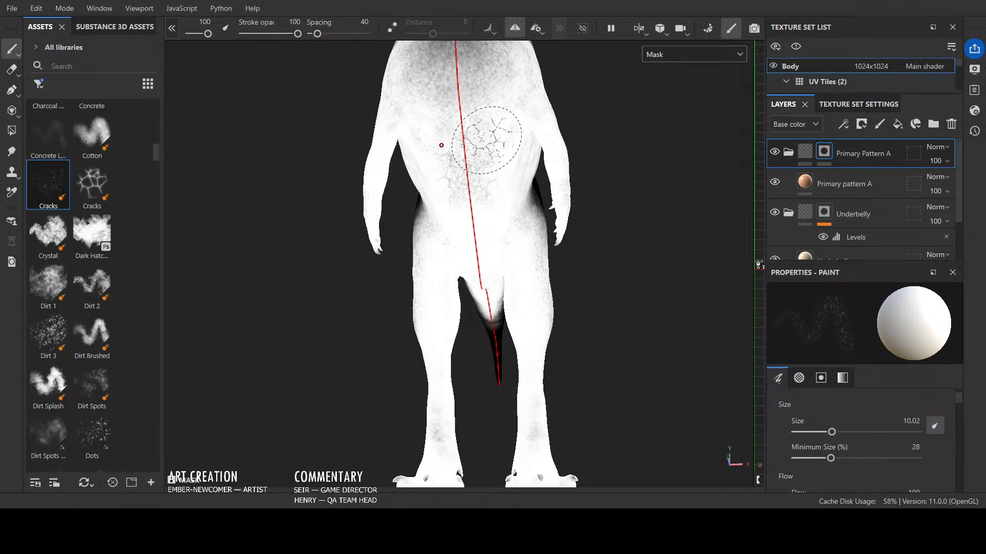
pyautogui.moveTo(807, 462); pyautogui.dragTo(809, 459)
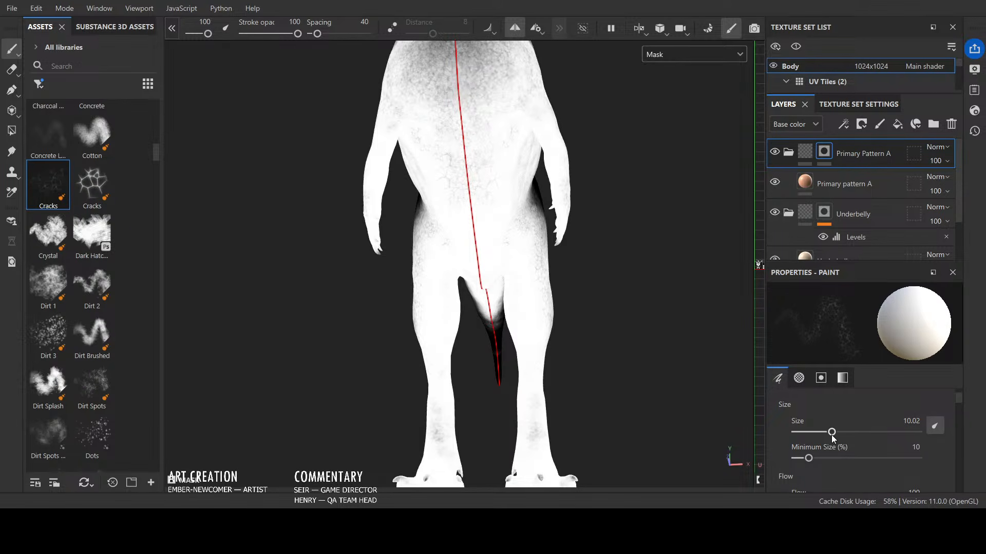
# Step: Paint crack texture over the belly on the mask in white and black, setting the minimum brush size to 0%
pyautogui.press('x')
pyautogui.press('x')
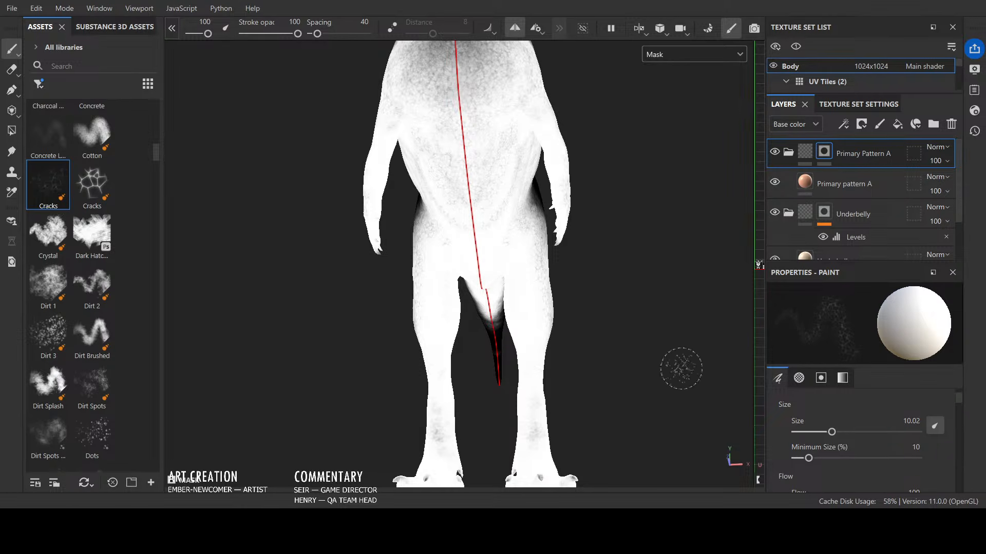
pyautogui.moveTo(808, 458); pyautogui.dragTo(790, 457)
pyautogui.press('x')
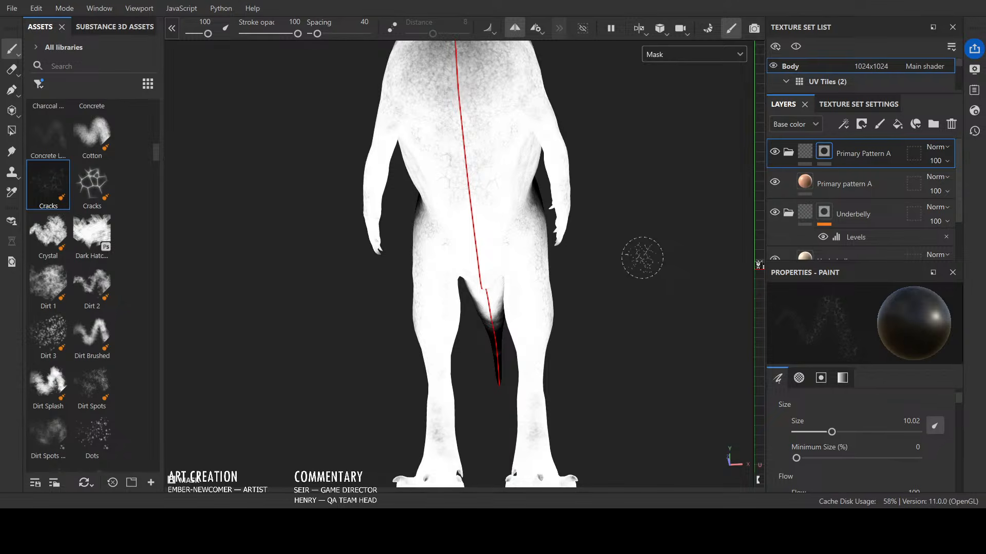
pyautogui.keyDown('alt'); pyautogui.moveTo(636, 262); pyautogui.dragTo(582, 274); pyautogui.keyUp('alt')
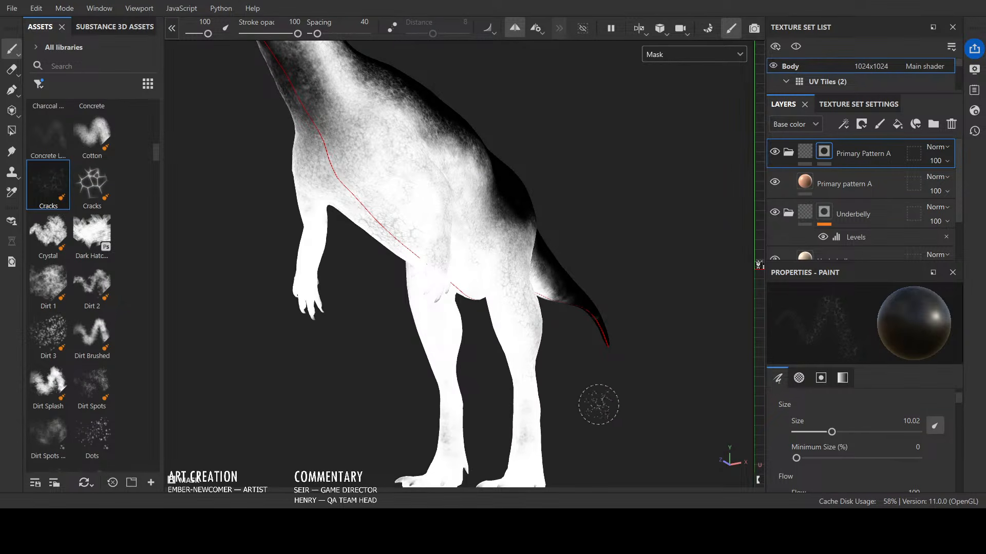
pyautogui.keyDown('alt'); pyautogui.moveTo(614, 405); pyautogui.dragTo(673, 396); pyautogui.keyUp('alt')
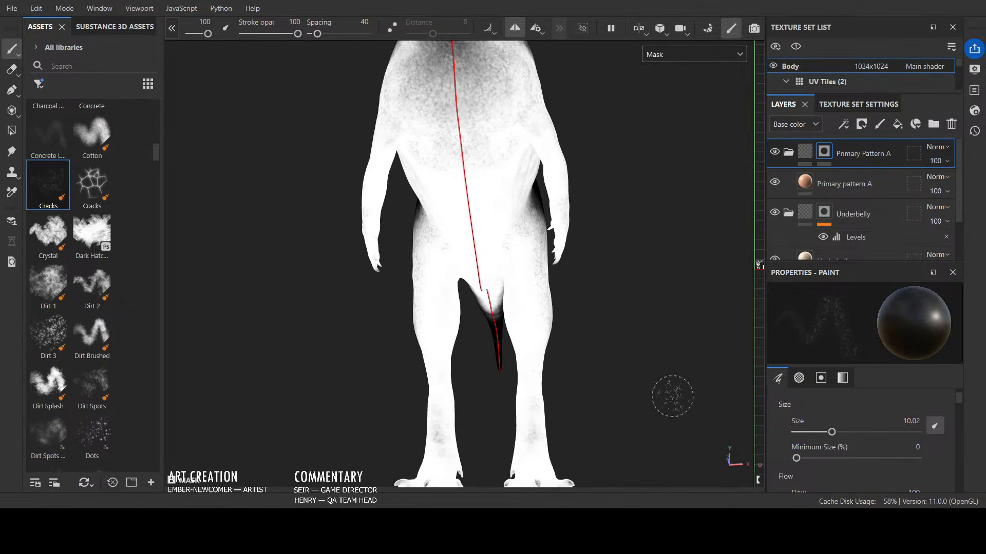
# Step: Set the Cracks brush's size jitter to 27
pyautogui.scroll(-1, 868, 411)
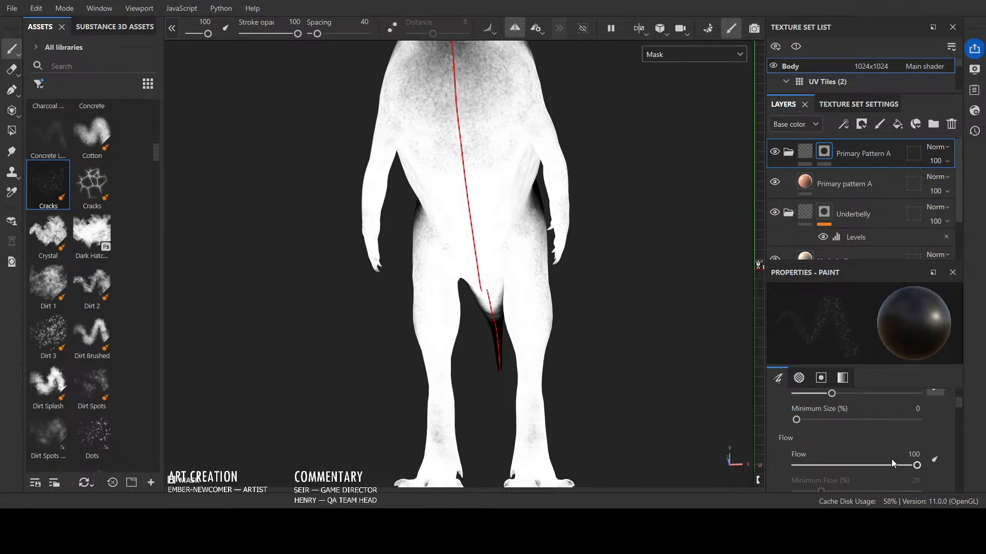
pyautogui.scroll(-1, 892, 442)
pyautogui.scroll(-2, 899, 447)
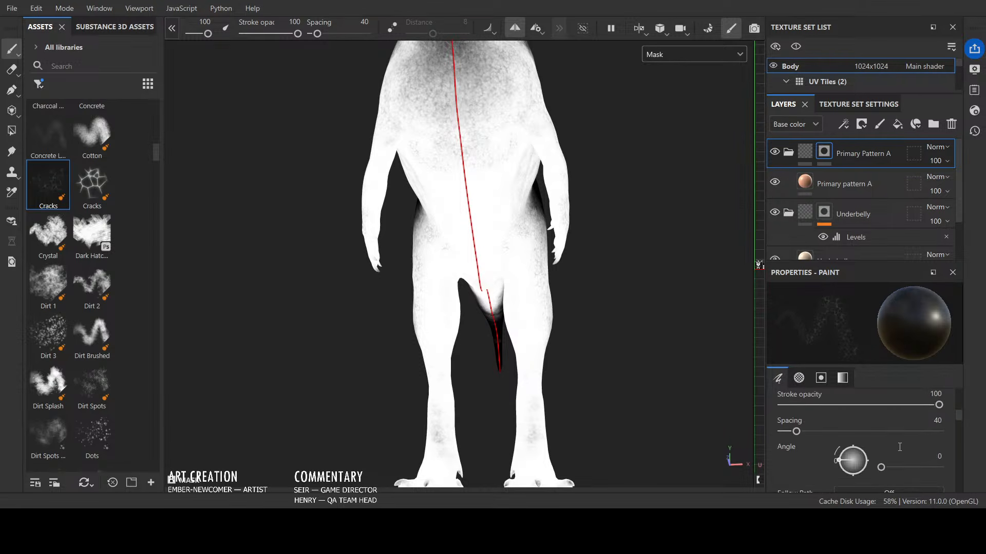
pyautogui.scroll(-1, 806, 444)
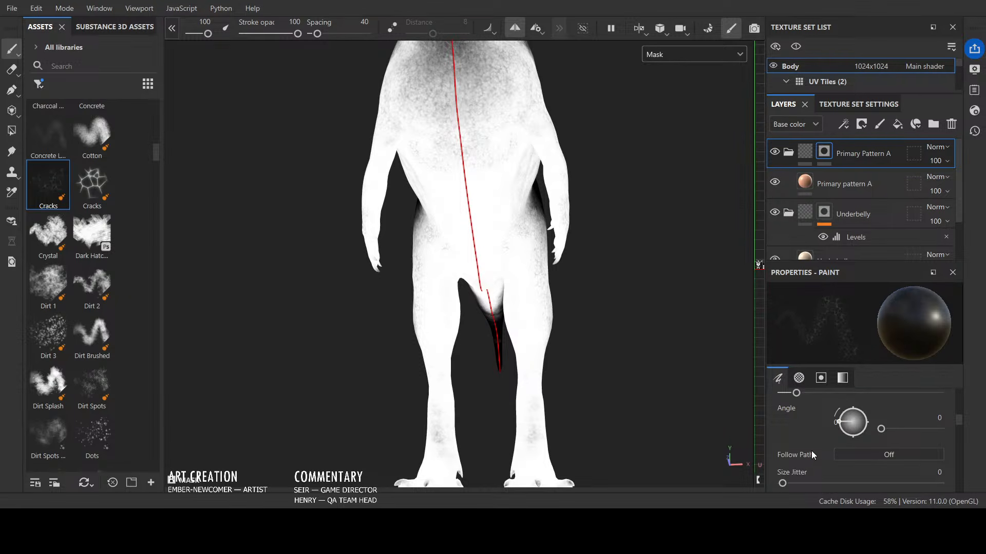
pyautogui.scroll(-1, 811, 454)
pyautogui.scroll(-1, 811, 454)
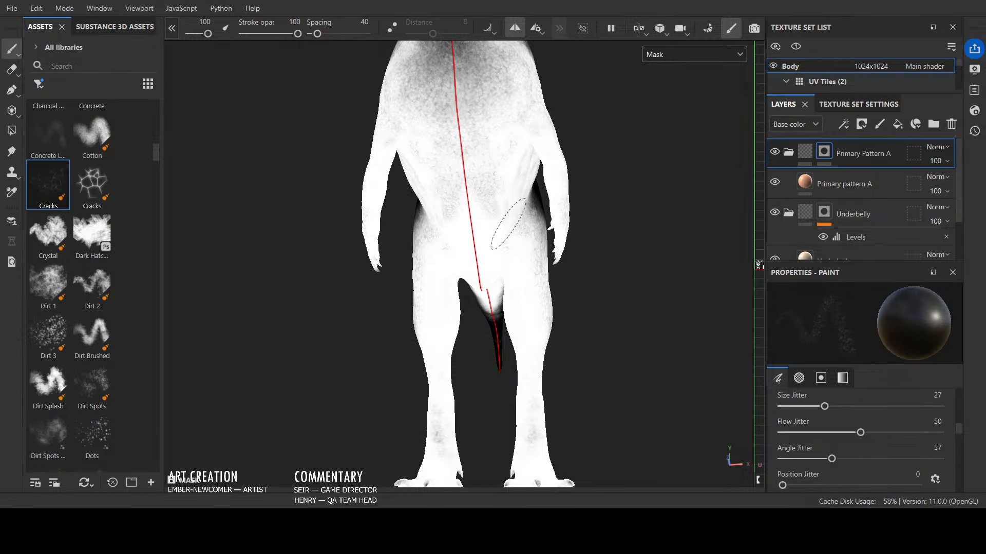
# Step: Paint fine crack texture over the belly, chest and front of the thighs on the mask, alternating black and white
pyautogui.press('x')
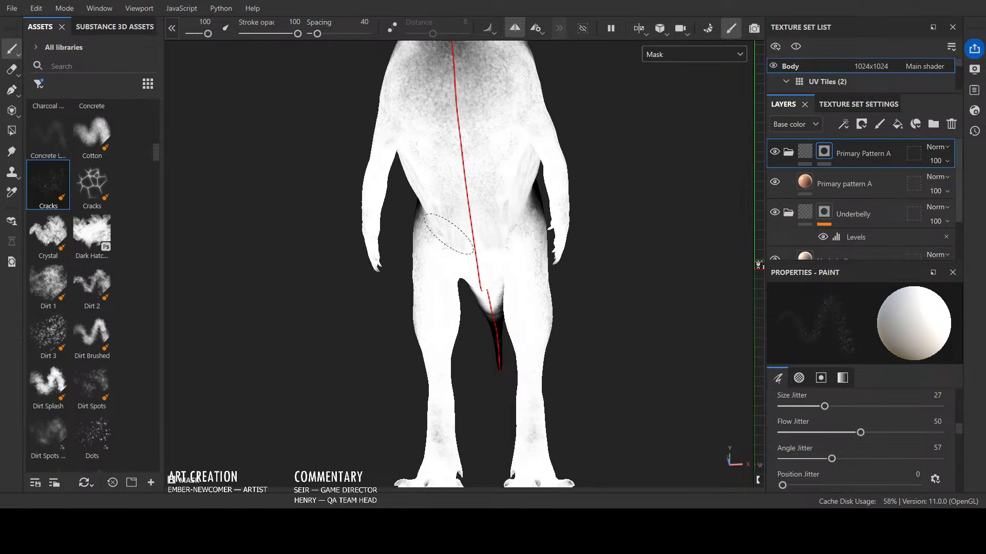
pyautogui.press('x')
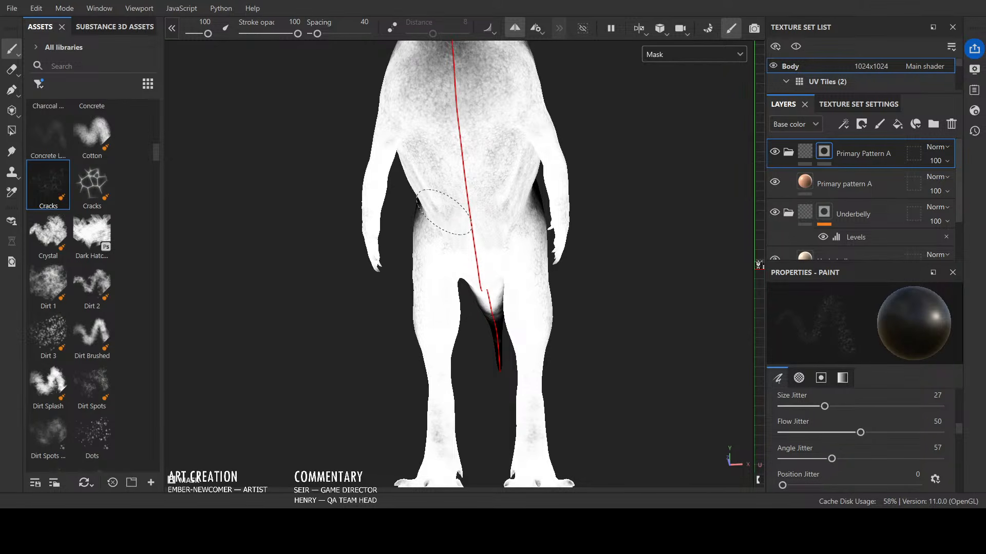
pyautogui.press('x')
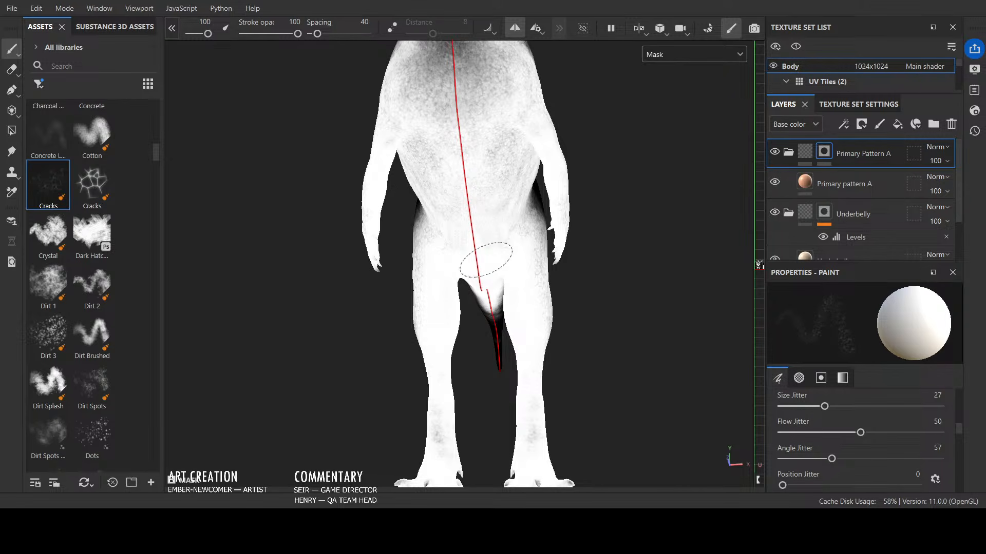
pyautogui.press('x')
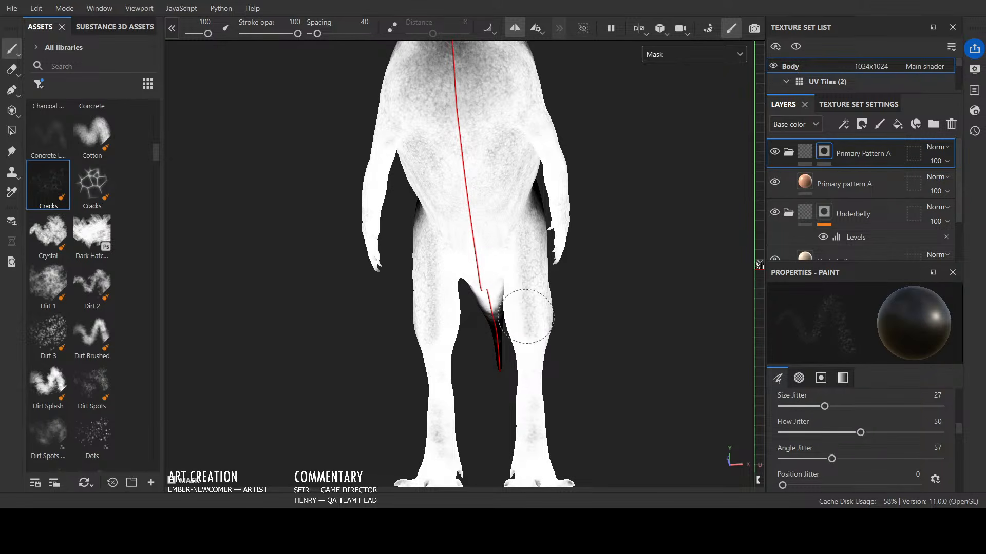
pyautogui.press('x')
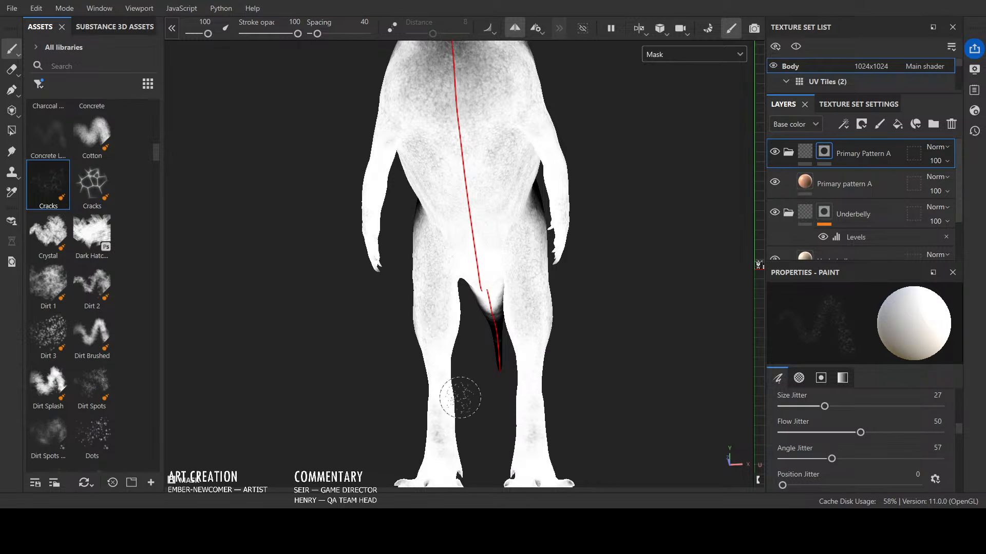
# Step: Turn off pen pressure for brush size and work larger crack texture over the flank, hip and hind leg on the mask
pyautogui.moveTo(460, 397)
pyautogui.keyDown('alt'); pyautogui.mouseDown()
pyautogui.moveTo(592, 379)
pyautogui.moveTo(521, 334)
pyautogui.moveTo(457, 374)
pyautogui.mouseUp(); pyautogui.keyUp('alt')
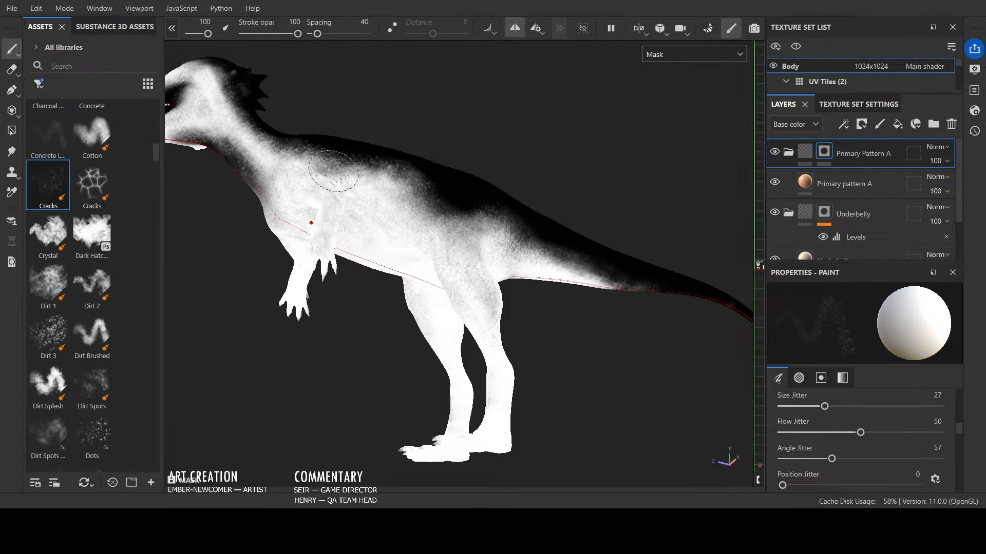
pyautogui.moveTo(305, 348)
pyautogui.keyDown('alt'); pyautogui.mouseDown()
pyautogui.moveTo(352, 414)
pyautogui.moveTo(645, 417)
pyautogui.moveTo(421, 427)
pyautogui.moveTo(359, 418)
pyautogui.mouseUp(); pyautogui.keyUp('alt')
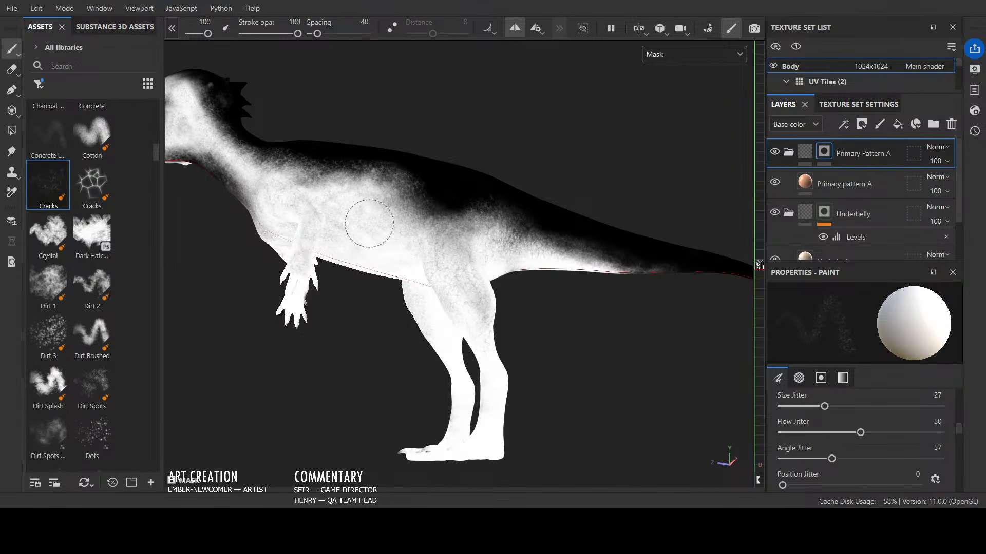
pyautogui.scroll(5, 893, 421)
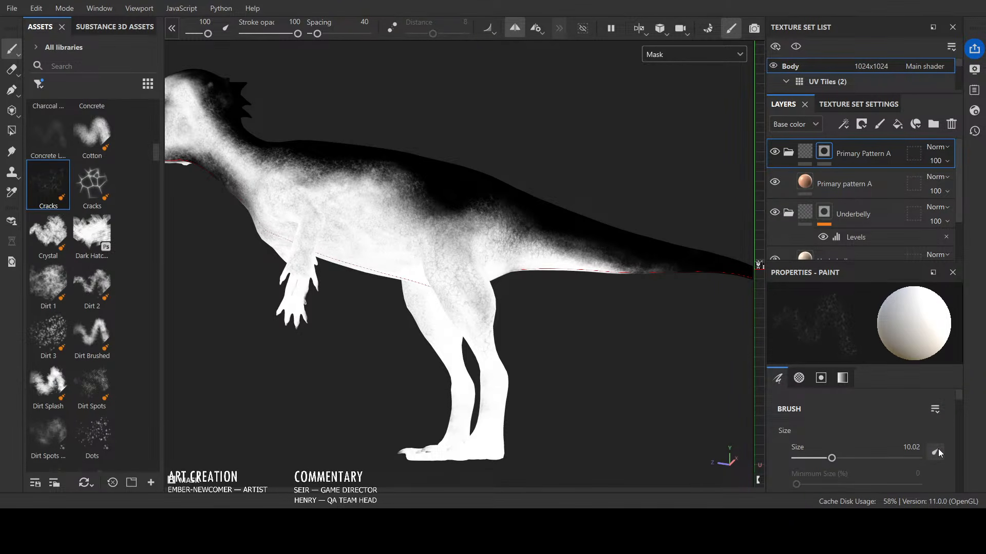
pyautogui.scroll(5, 373, 245)
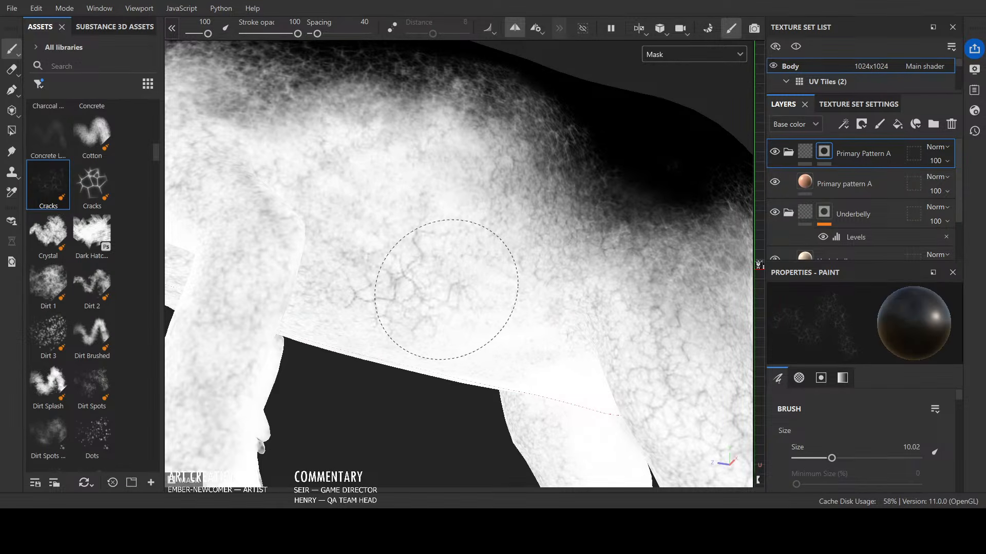
pyautogui.scroll(-8, 467, 246)
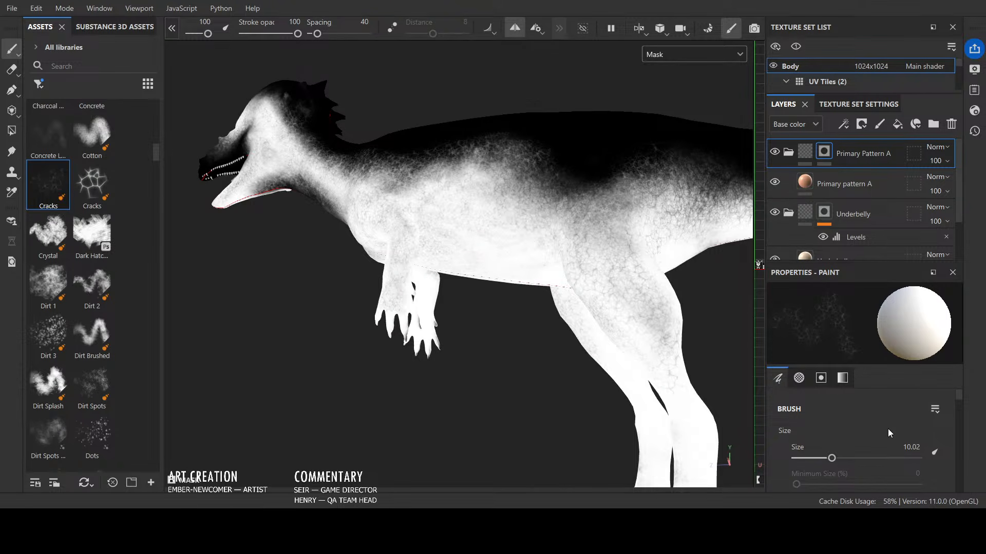
pyautogui.scroll(-5, 877, 424)
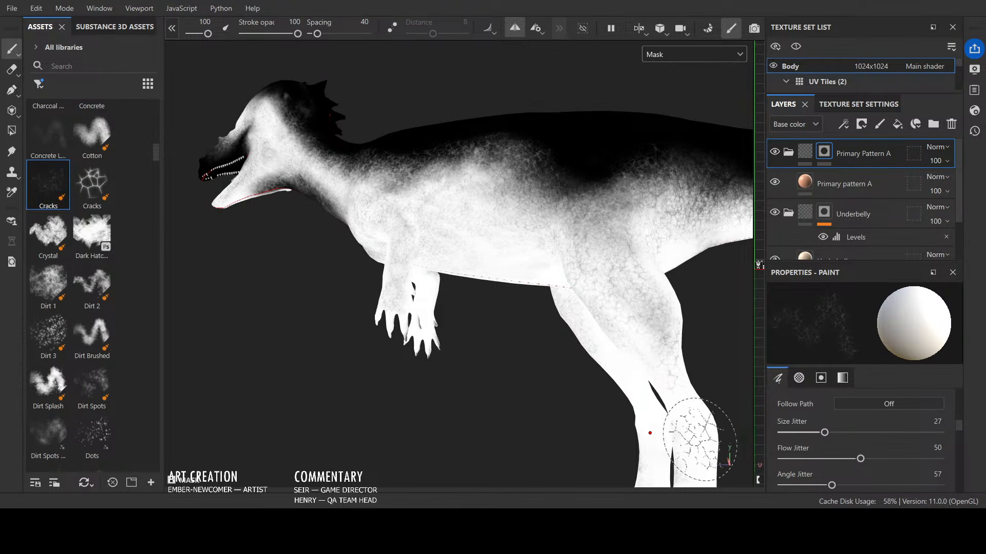
pyautogui.moveTo(704, 440)
pyautogui.keyDown('alt'); pyautogui.mouseDown()
pyautogui.moveTo(545, 411)
pyautogui.moveTo(631, 345)
pyautogui.moveTo(655, 288)
pyautogui.moveTo(695, 318)
pyautogui.mouseUp(); pyautogui.keyUp('alt')
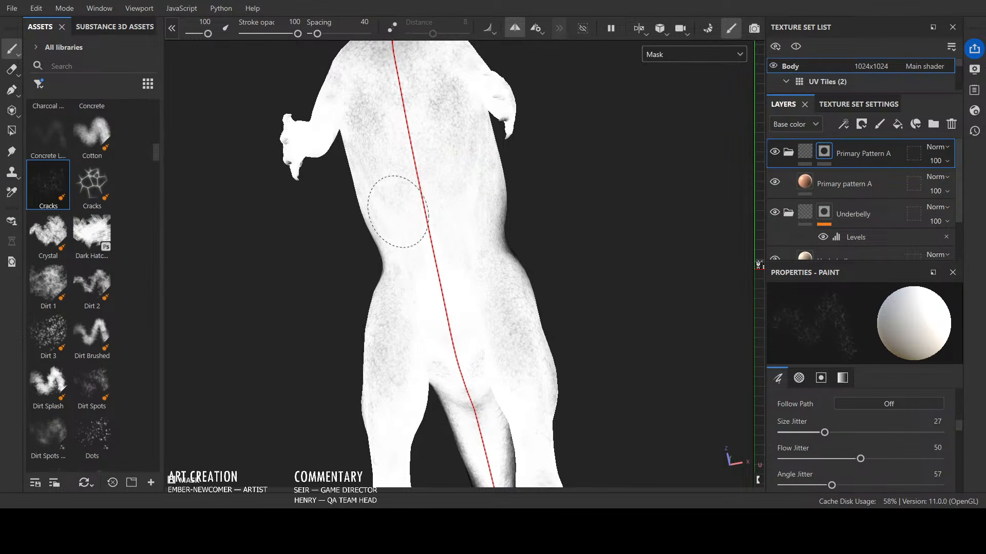
# Step: Turn pen pressure for brush size back on, test a 100% minimum size on the belly, undo it, and set 17%
pyautogui.moveTo(964, 436); pyautogui.dragTo(966, 379)
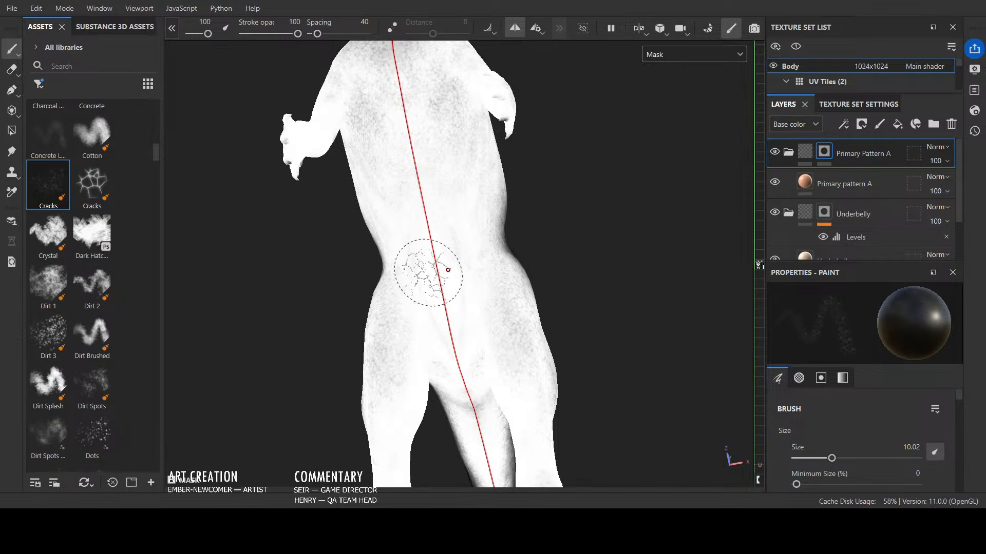
pyautogui.moveTo(851, 483); pyautogui.dragTo(916, 484)
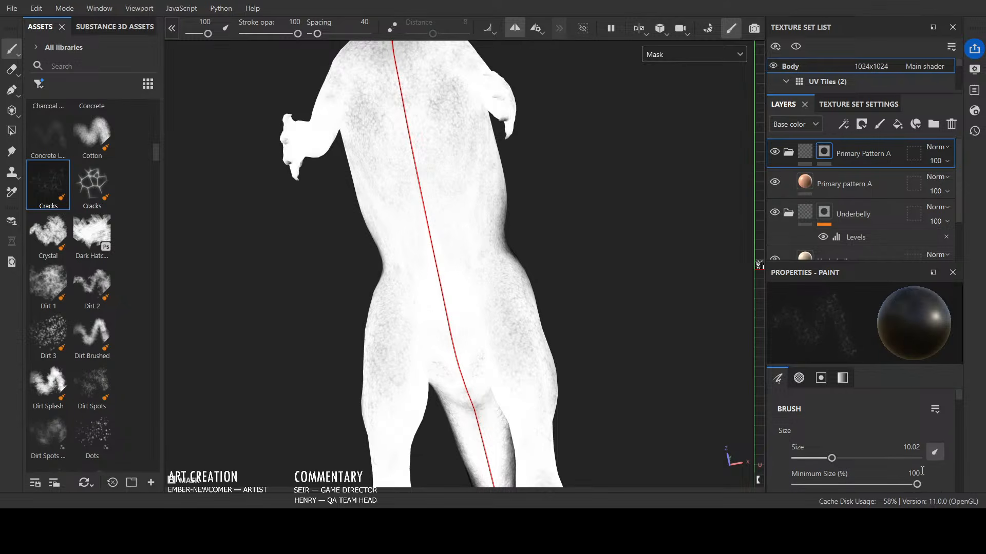
pyautogui.moveTo(451, 308); pyautogui.dragTo(455, 252)
pyautogui.hotkey('ctrl', 'z')
pyautogui.moveTo(818, 485); pyautogui.dragTo(816, 485)
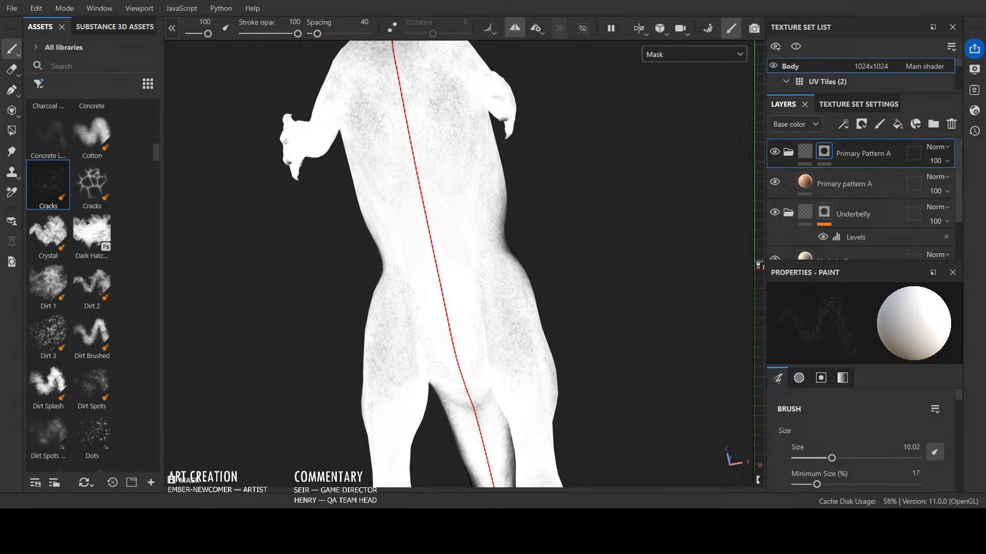
pyautogui.moveTo(636, 117)
pyautogui.keyDown('alt'); pyautogui.mouseDown()
pyautogui.moveTo(655, 331)
pyautogui.moveTo(446, 379)
pyautogui.moveTo(407, 407)
pyautogui.moveTo(541, 440)
pyautogui.moveTo(418, 363)
pyautogui.mouseUp(); pyautogui.keyUp('alt')
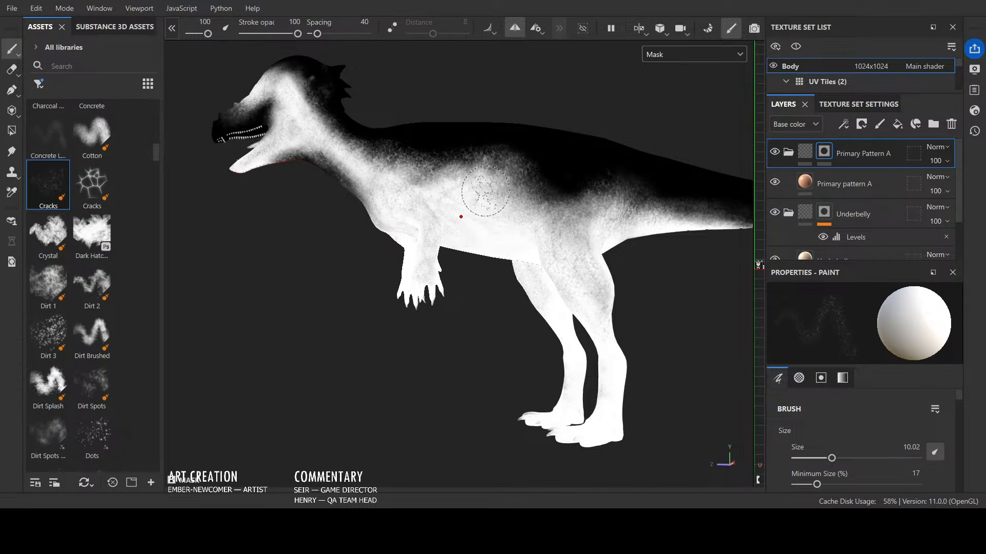
# Step: Switch to the Cotton brush and reduce its size to 9.44
pyautogui.click(92, 133)
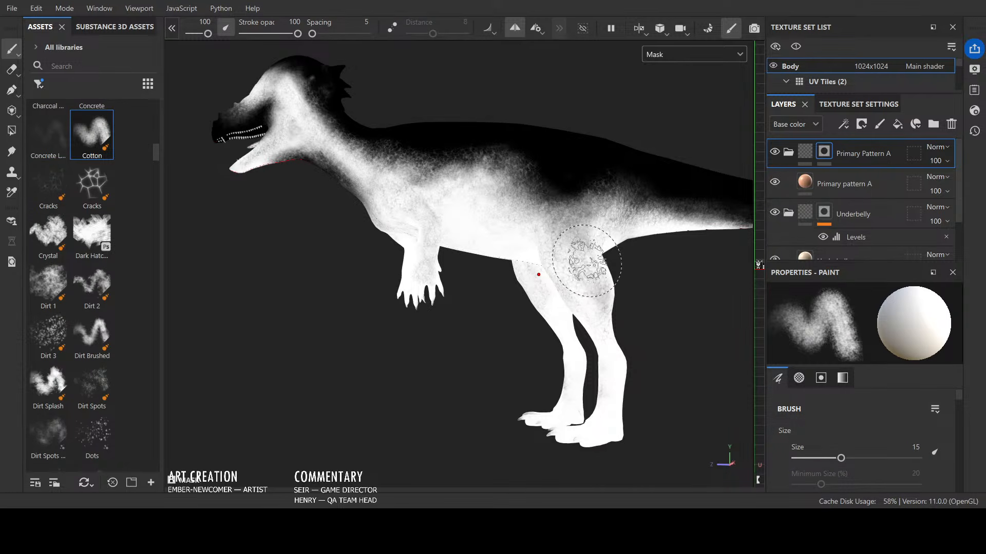
pyautogui.press('[')
pyautogui.press('[')
pyautogui.press('[')
pyautogui.press('[')
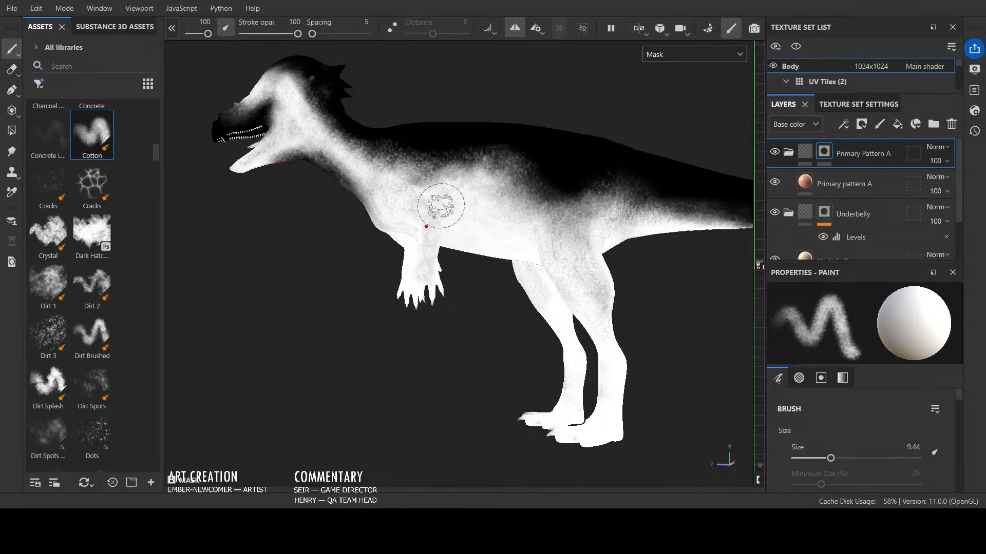
# Step: Examine the dinosaur in the Normal, Material and Base color views, and return to the mask view
pyautogui.moveTo(473, 275)
pyautogui.keyDown('alt'); pyautogui.mouseDown()
pyautogui.moveTo(441, 267)
pyautogui.moveTo(470, 244)
pyautogui.moveTo(451, 226)
pyautogui.moveTo(493, 363)
pyautogui.moveTo(645, 326)
pyautogui.moveTo(596, 233)
pyautogui.moveTo(433, 368)
pyautogui.moveTo(412, 367)
pyautogui.mouseUp(); pyautogui.keyUp('alt')
pyautogui.click(666, 60)
pyautogui.click(685, 73)
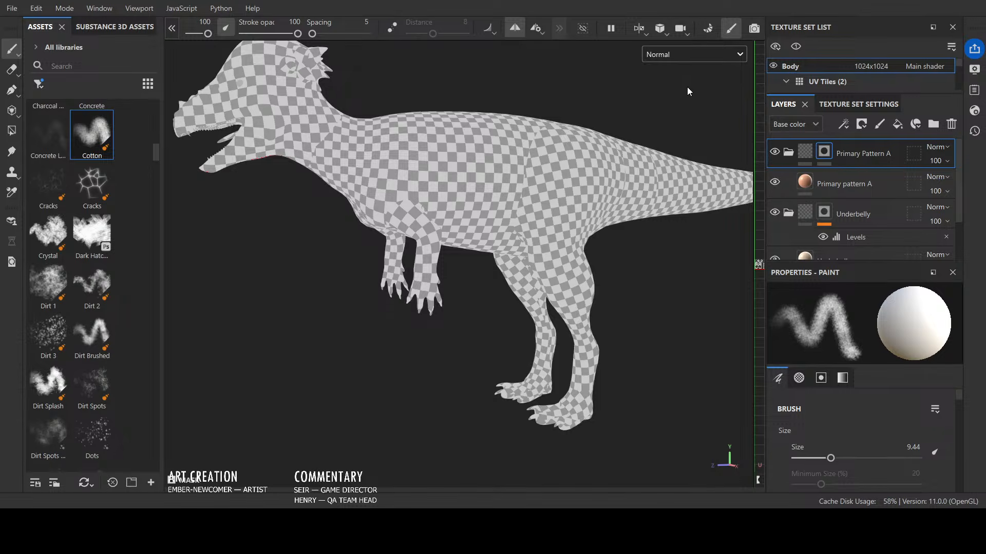
pyautogui.press('m')
pyautogui.moveTo(686, 80)
pyautogui.keyDown('alt'); pyautogui.mouseDown()
pyautogui.moveTo(693, 77)
pyautogui.moveTo(637, 81)
pyautogui.moveTo(690, 57)
pyautogui.mouseUp(); pyautogui.keyUp('alt')
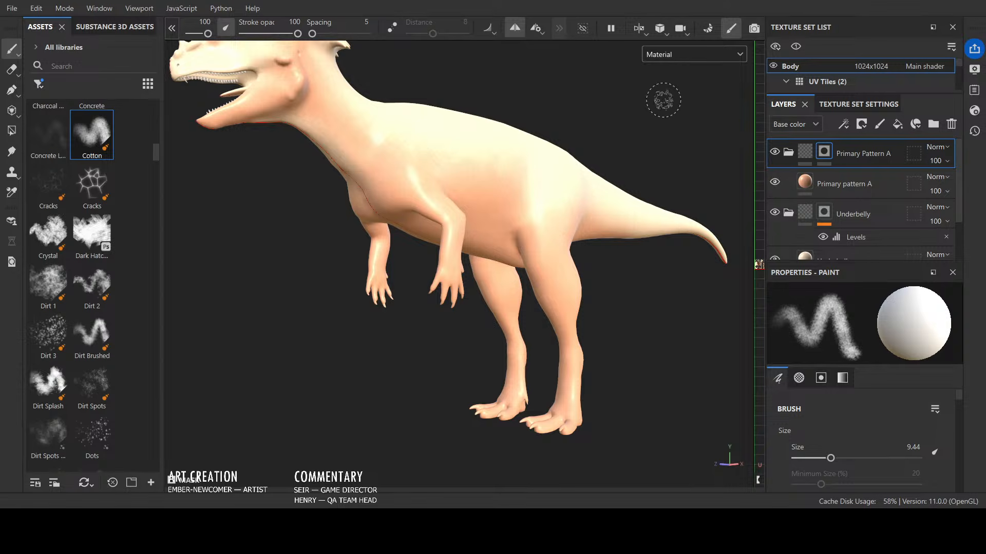
pyautogui.press('c')
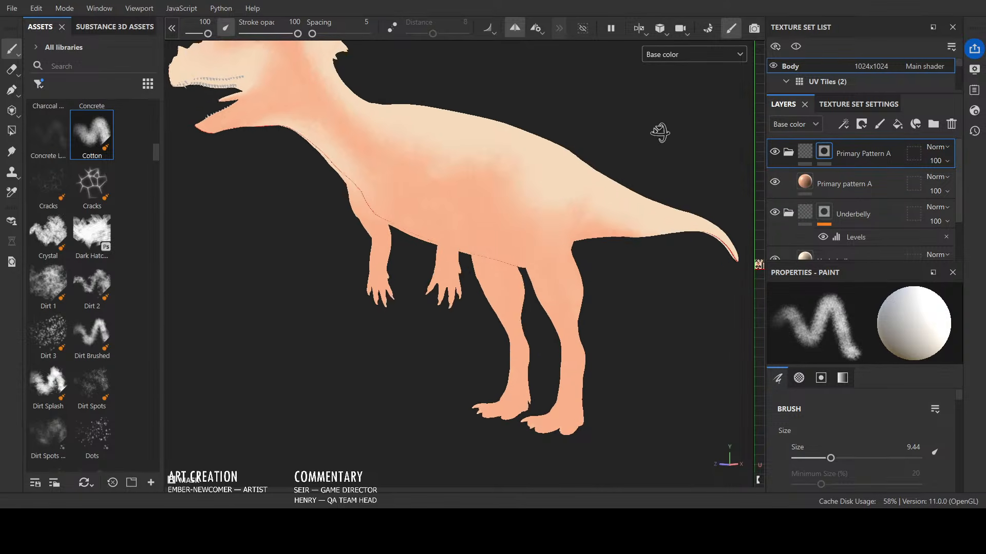
pyautogui.moveTo(688, 110)
pyautogui.keyDown('alt'); pyautogui.mouseDown()
pyautogui.moveTo(543, 154)
pyautogui.moveTo(675, 156)
pyautogui.moveTo(614, 175)
pyautogui.mouseUp(); pyautogui.keyUp('alt')
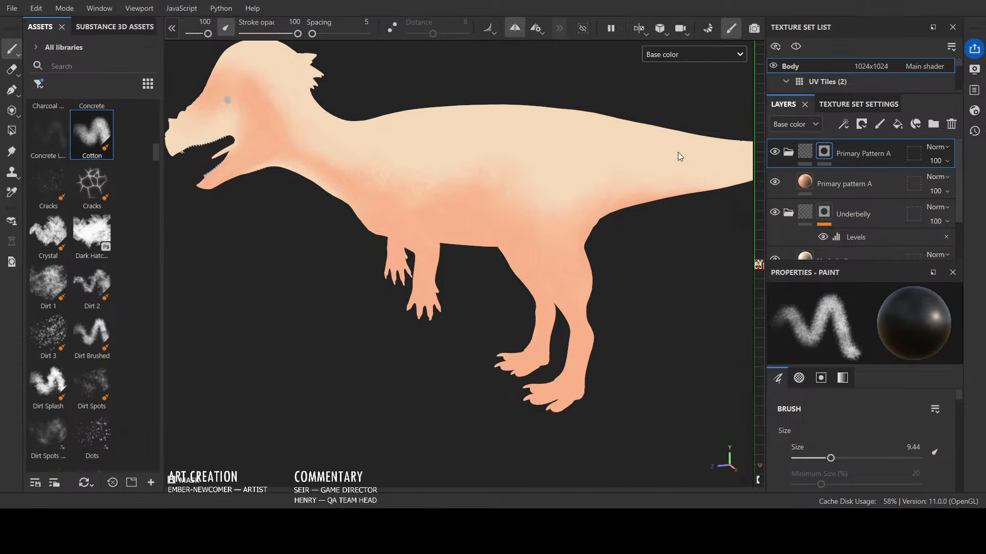
pyautogui.press('m')
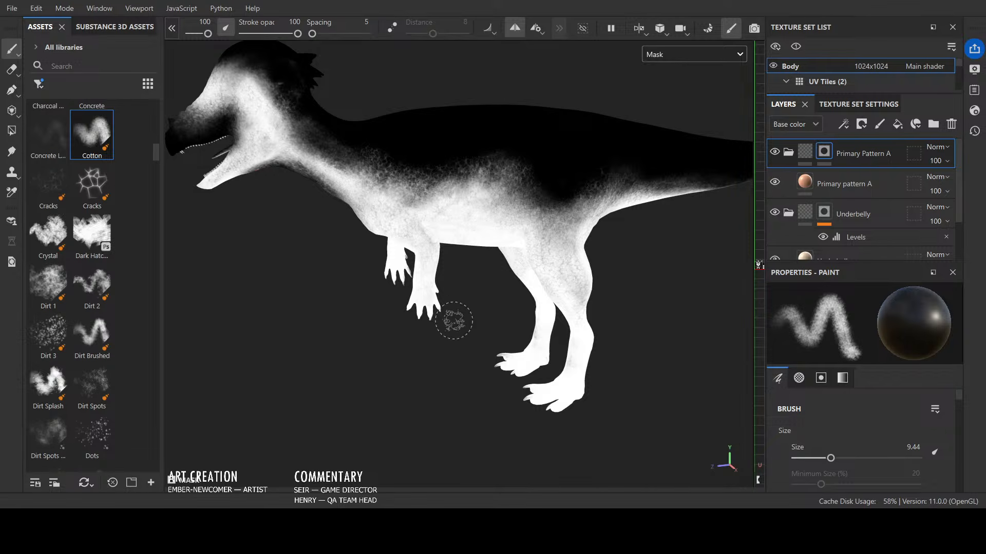
# Step: Blend the flank and hind leg on the mask with Cotton brush strokes in black and white
pyautogui.moveTo(463, 342)
pyautogui.keyDown('alt'); pyautogui.mouseDown()
pyautogui.moveTo(554, 306)
pyautogui.moveTo(524, 296)
pyautogui.mouseUp(); pyautogui.keyUp('alt')
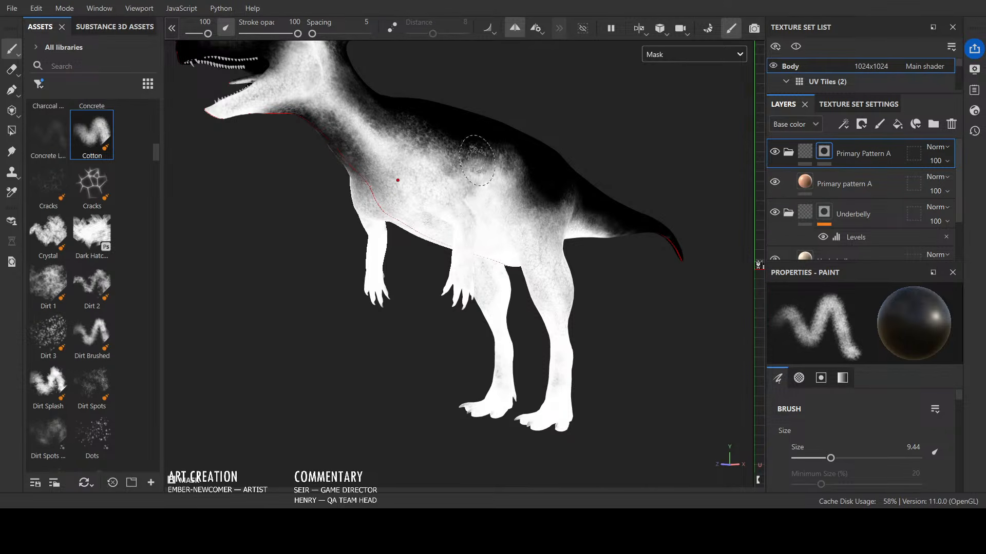
pyautogui.keyDown('alt'); pyautogui.moveTo(532, 140); pyautogui.dragTo(456, 150); pyautogui.keyUp('alt')
pyautogui.moveTo(455, 241); pyautogui.dragTo(422, 222)
pyautogui.keyDown('alt'); pyautogui.moveTo(485, 191); pyautogui.dragTo(495, 134); pyautogui.keyUp('alt')
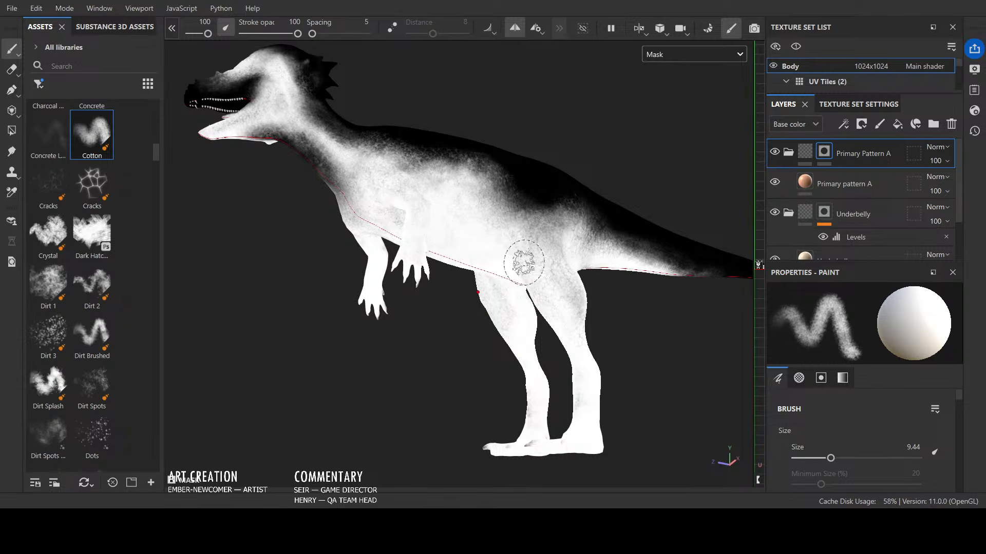
pyautogui.moveTo(582, 375)
pyautogui.keyDown('alt'); pyautogui.mouseDown()
pyautogui.moveTo(565, 378)
pyautogui.moveTo(593, 352)
pyautogui.mouseUp(); pyautogui.keyUp('alt')
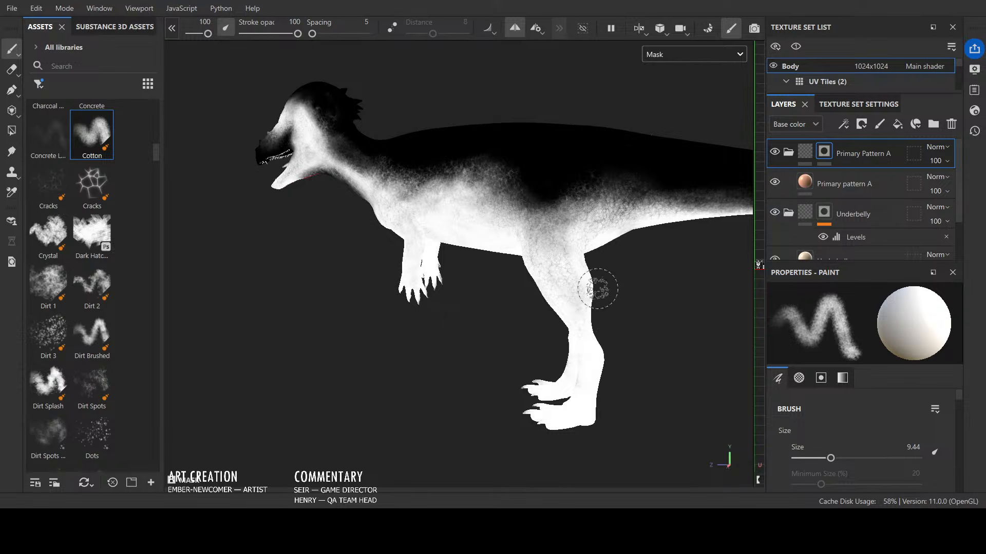
pyautogui.moveTo(590, 287)
pyautogui.mouseDown()
pyautogui.moveTo(572, 252)
pyautogui.moveTo(563, 276)
pyautogui.mouseUp()
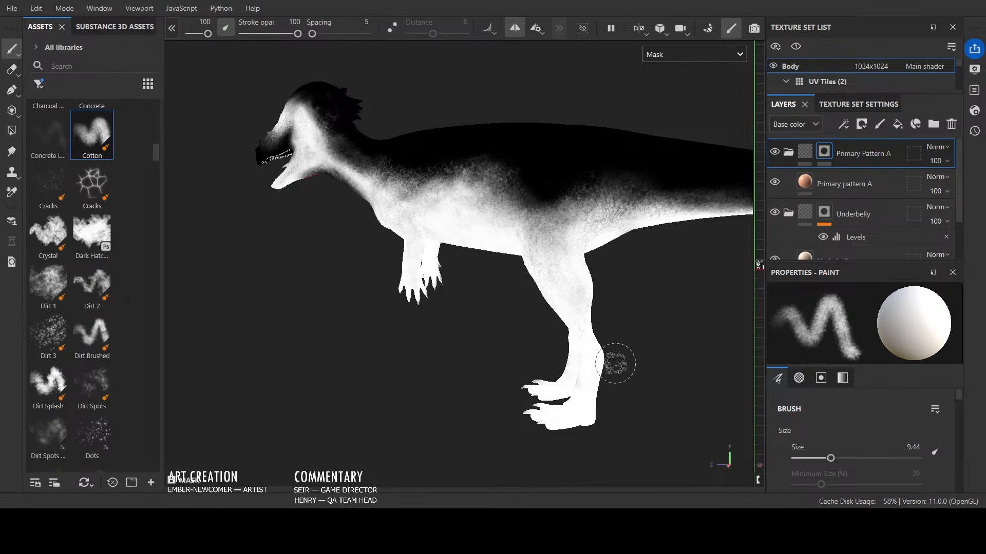
# Step: Blend the flank and upper hind leg on the mask with more Cotton brush strokes
pyautogui.moveTo(611, 405)
pyautogui.keyDown('alt'); pyautogui.mouseDown()
pyautogui.moveTo(649, 409)
pyautogui.moveTo(594, 399)
pyautogui.mouseUp(); pyautogui.keyUp('alt')
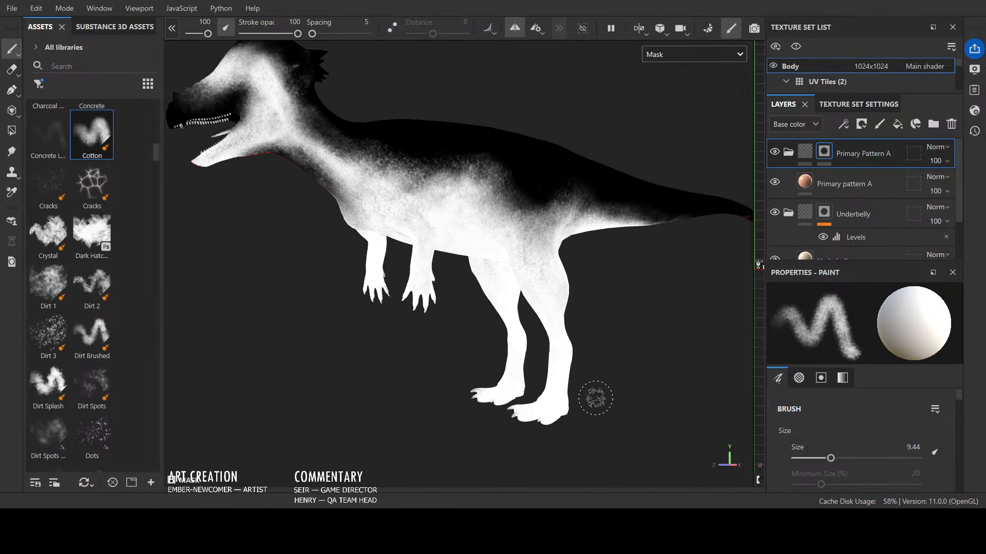
pyautogui.moveTo(509, 411)
pyautogui.keyDown('alt'); pyautogui.mouseDown()
pyautogui.moveTo(622, 368)
pyautogui.moveTo(534, 176)
pyautogui.mouseUp(); pyautogui.keyUp('alt')
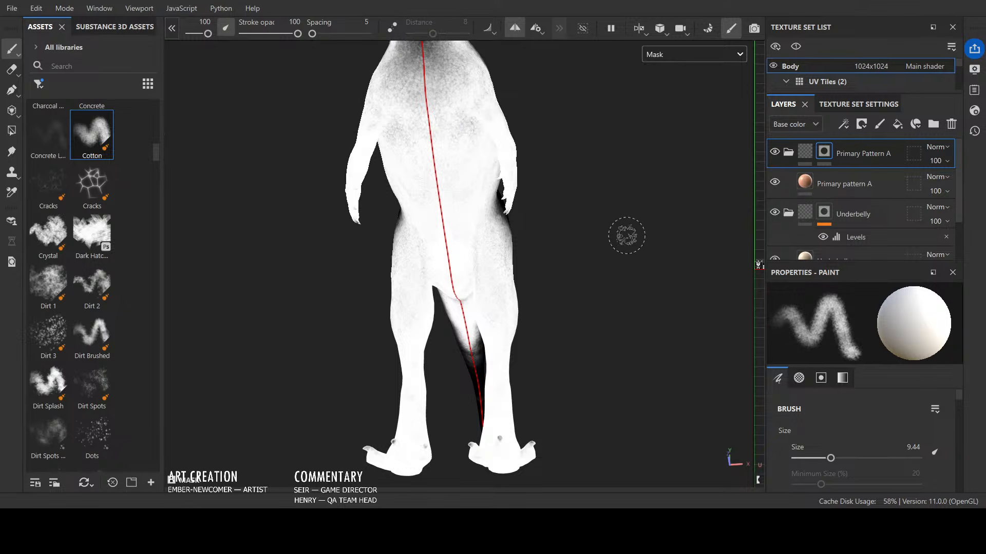
pyautogui.keyDown('alt'); pyautogui.moveTo(625, 233); pyautogui.dragTo(575, 302); pyautogui.keyUp('alt')
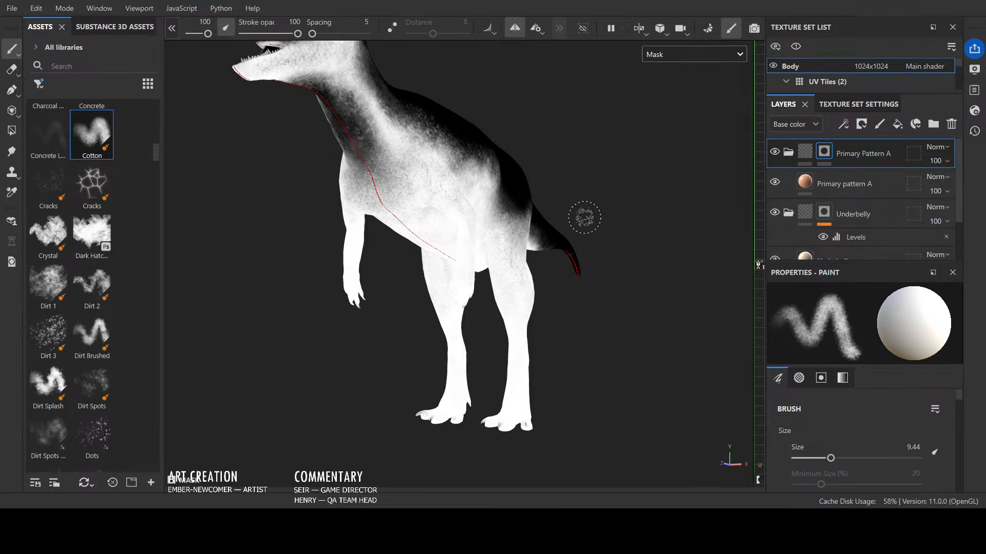
pyautogui.moveTo(583, 220)
pyautogui.keyDown('alt'); pyautogui.mouseDown()
pyautogui.moveTo(462, 337)
pyautogui.moveTo(428, 330)
pyautogui.mouseUp(); pyautogui.keyUp('alt')
pyautogui.moveTo(392, 188)
pyautogui.mouseDown()
pyautogui.moveTo(427, 189)
pyautogui.moveTo(529, 250)
pyautogui.mouseUp()
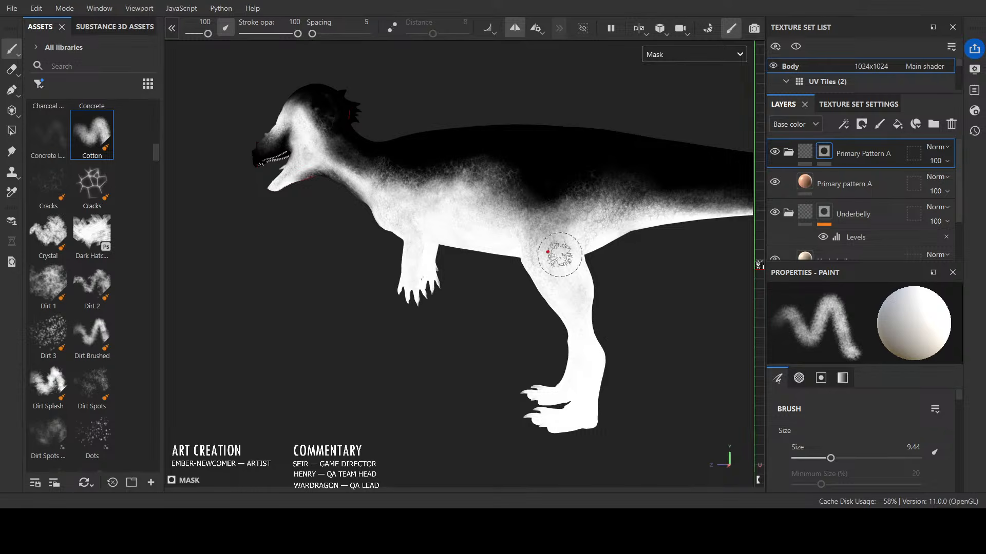
# Step: Switch to the fine Cracks brush with black paint and reduce its size to 8.78
pyautogui.press('x')
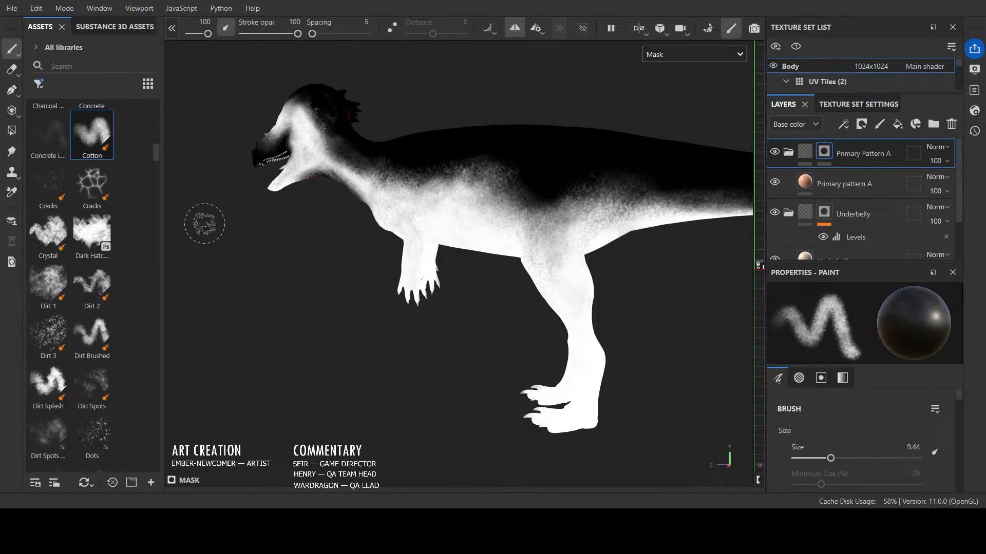
pyautogui.click(48, 185)
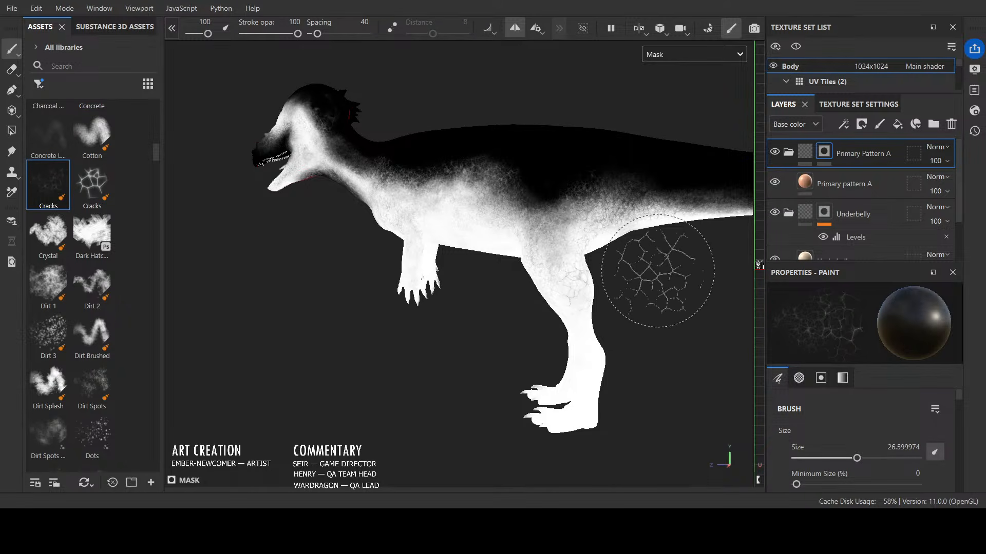
pyautogui.keyDown('ctrl'); pyautogui.moveTo(658, 271); pyautogui.dragTo(614, 271, button='right'); pyautogui.keyUp('ctrl')
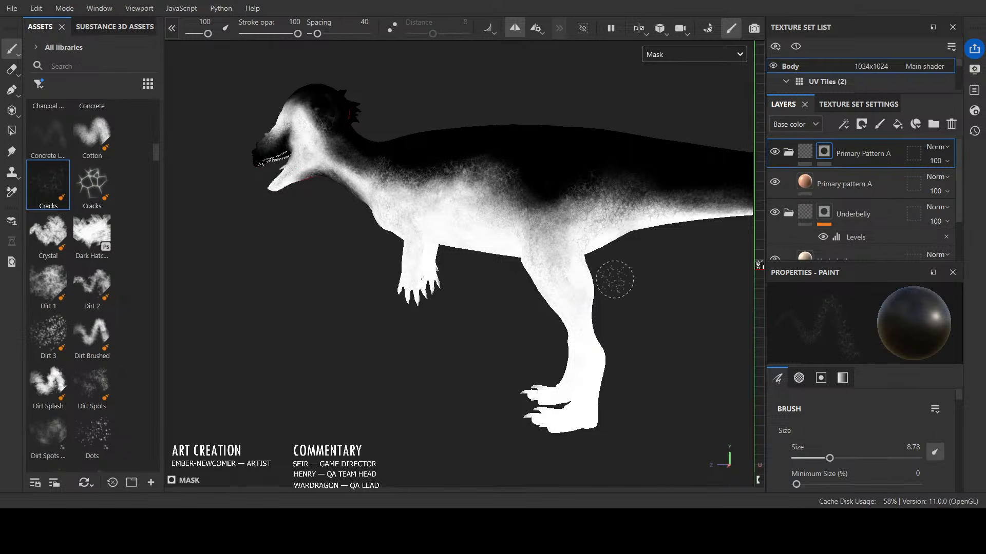
# Step: Break up the mask edge around the hip, thigh and rear flank with white and black Cracks strokes
pyautogui.press('x')
pyautogui.keyDown('alt'); pyautogui.moveTo(635, 314); pyautogui.dragTo(708, 312); pyautogui.keyUp('alt')
pyautogui.keyDown('alt'); pyautogui.moveTo(656, 291); pyautogui.dragTo(616, 290); pyautogui.keyUp('alt')
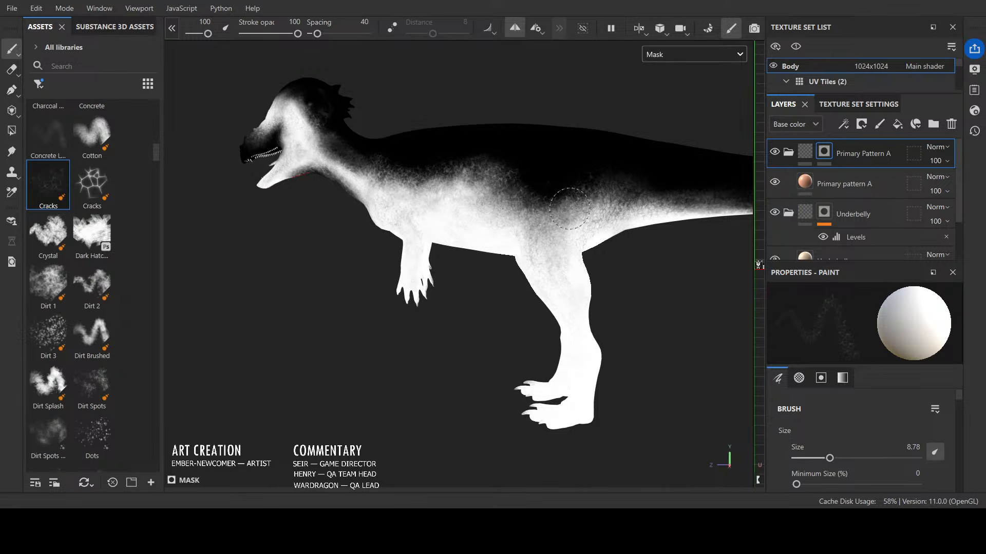
pyautogui.keyDown('alt'); pyautogui.moveTo(655, 311); pyautogui.dragTo(600, 313); pyautogui.keyUp('alt')
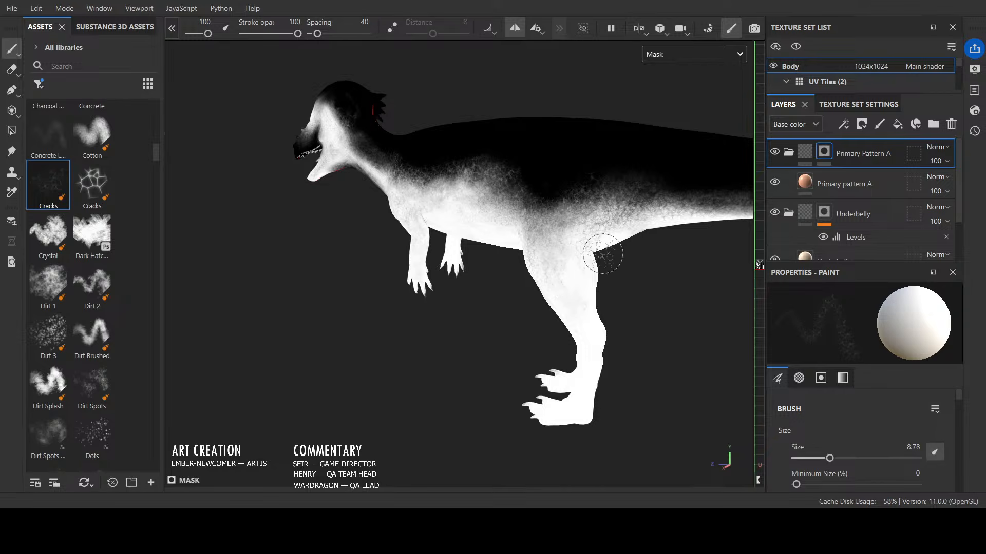
pyautogui.moveTo(626, 272)
pyautogui.keyDown('alt'); pyautogui.mouseDown()
pyautogui.moveTo(647, 293)
pyautogui.moveTo(636, 262)
pyautogui.mouseUp(); pyautogui.keyUp('alt')
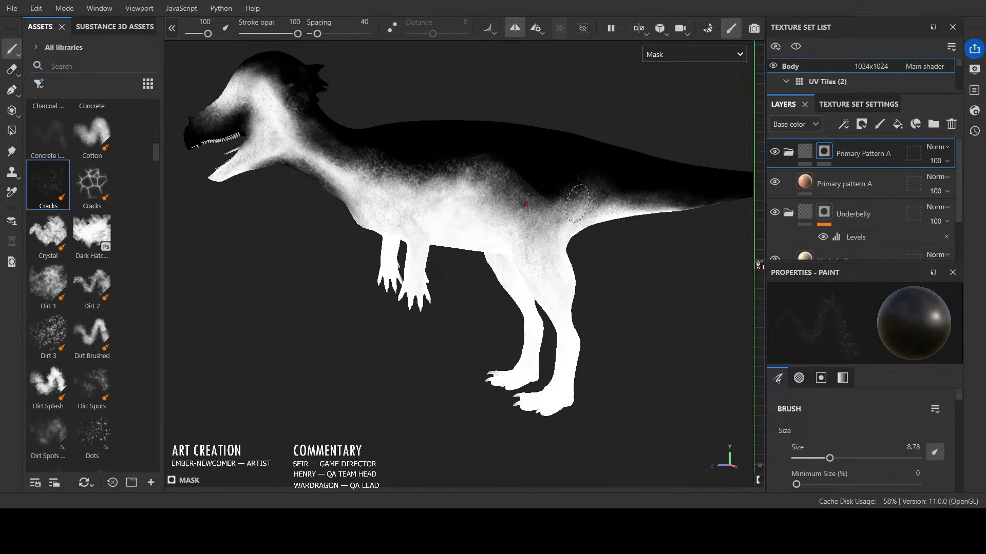
pyautogui.keyDown('alt'); pyautogui.moveTo(675, 275); pyautogui.dragTo(516, 210); pyautogui.keyUp('alt')
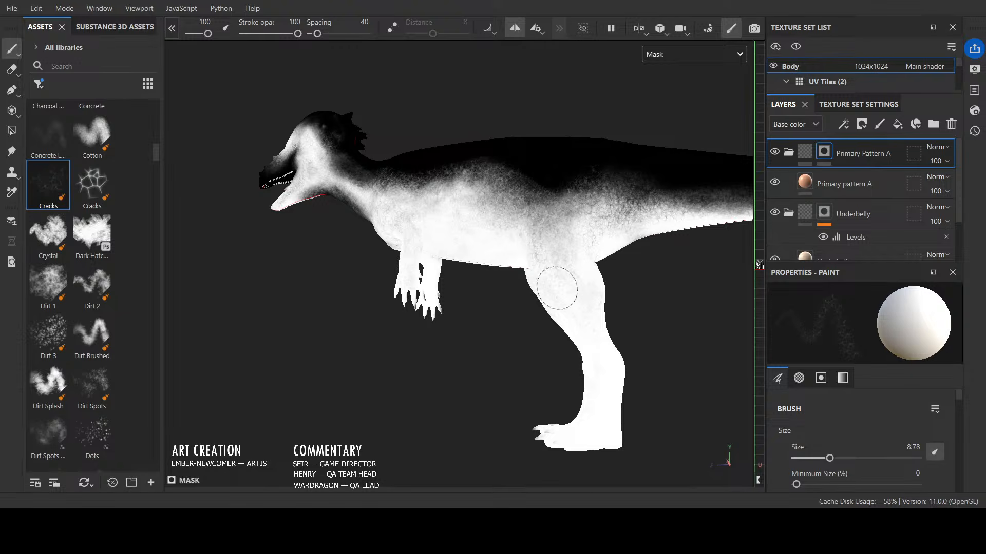
pyautogui.moveTo(554, 286)
pyautogui.keyDown('alt'); pyautogui.mouseDown()
pyautogui.moveTo(631, 335)
pyautogui.moveTo(678, 316)
pyautogui.moveTo(589, 341)
pyautogui.moveTo(533, 167)
pyautogui.mouseUp(); pyautogui.keyUp('alt')
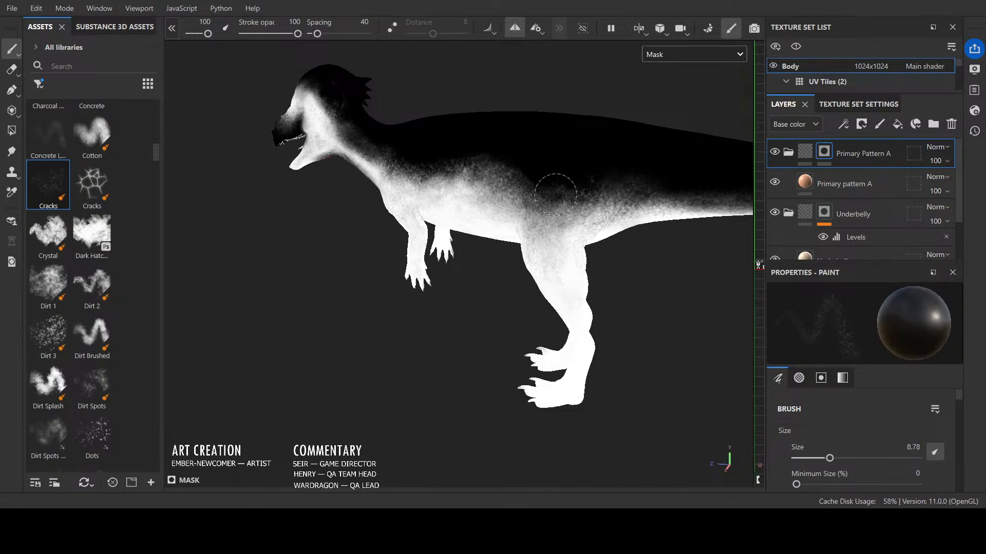
pyautogui.moveTo(638, 253)
pyautogui.keyDown('alt'); pyautogui.mouseDown()
pyautogui.moveTo(656, 286)
pyautogui.moveTo(645, 293)
pyautogui.moveTo(724, 309)
pyautogui.moveTo(616, 322)
pyautogui.moveTo(606, 277)
pyautogui.mouseUp(); pyautogui.keyUp('alt')
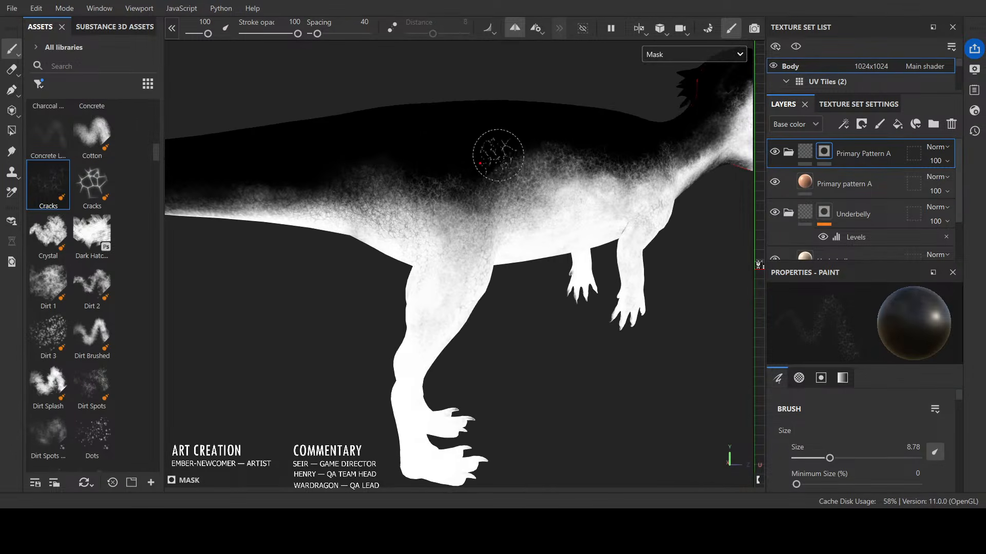
# Step: Texture the opposite hip and tail base with Cracks strokes, undoing the last white one and setting the minimum size to 11%
pyautogui.moveTo(498, 155); pyautogui.dragTo(486, 184)
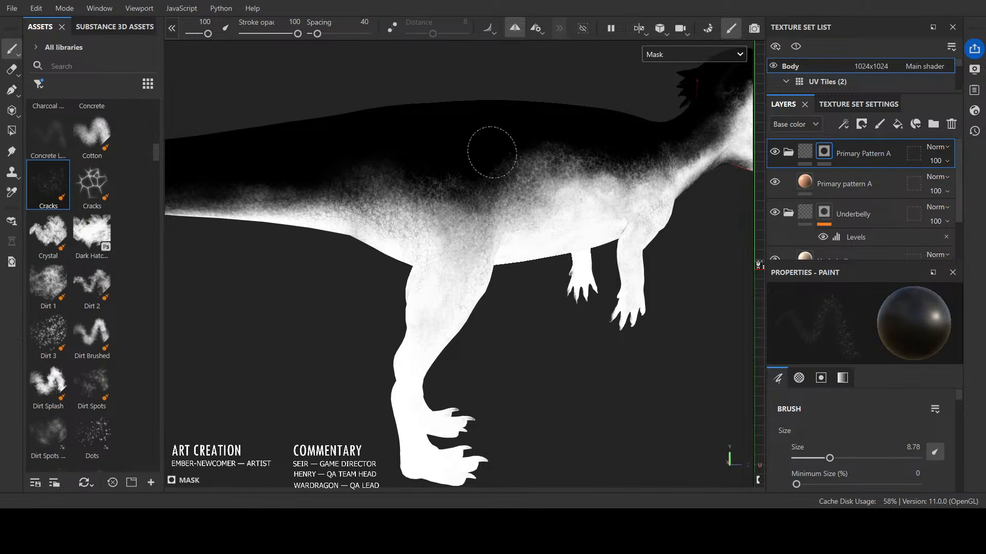
pyautogui.press('x')
pyautogui.moveTo(275, 184); pyautogui.dragTo(353, 197)
pyautogui.moveTo(287, 191)
pyautogui.mouseDown()
pyautogui.moveTo(295, 179)
pyautogui.moveTo(408, 187)
pyautogui.mouseUp()
pyautogui.hotkey('ctrl', 'z')
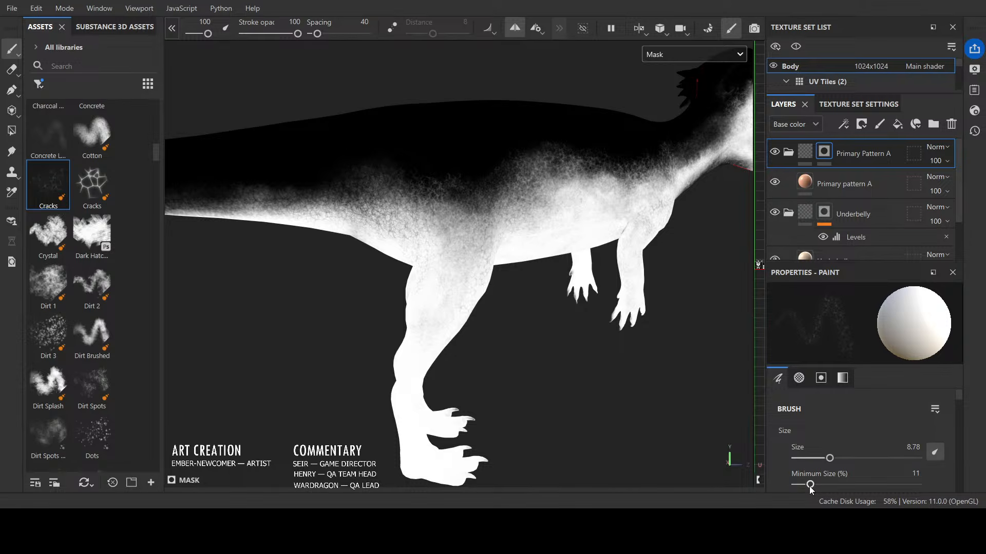
pyautogui.moveTo(289, 179)
pyautogui.mouseDown()
pyautogui.moveTo(325, 188)
pyautogui.moveTo(359, 180)
pyautogui.moveTo(310, 193)
pyautogui.mouseUp()
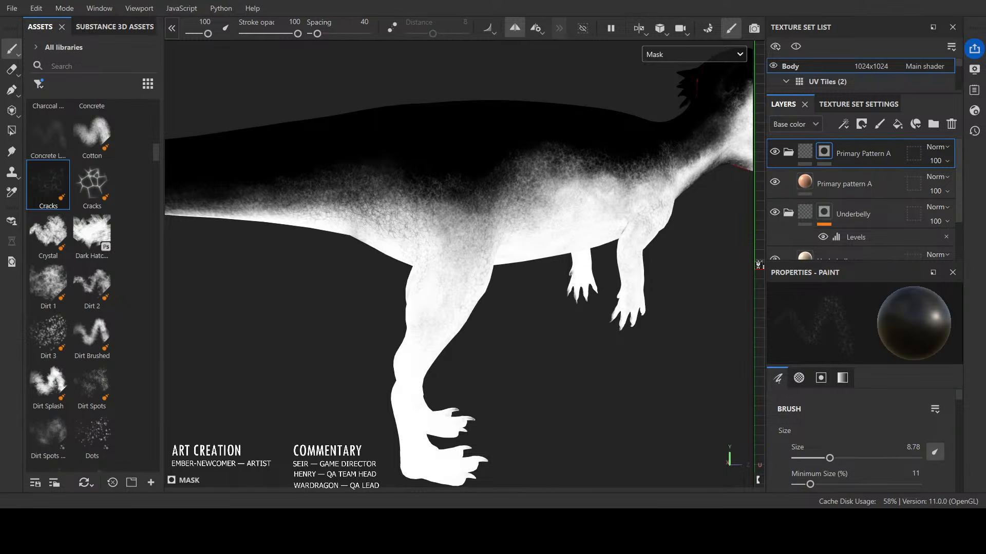
# Step: Add crack texture along the tail's lower pattern edge, alternating white and black paint
pyautogui.scroll(-4, 331, 280)
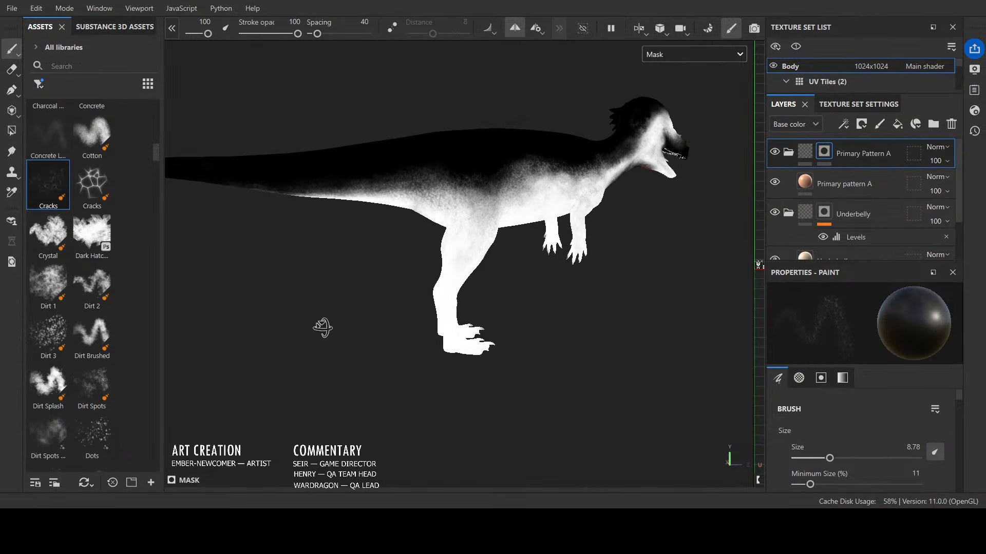
pyautogui.moveTo(322, 327)
pyautogui.keyDown('alt'); pyautogui.mouseDown()
pyautogui.moveTo(315, 334)
pyautogui.moveTo(401, 326)
pyautogui.mouseUp(); pyautogui.keyUp('alt')
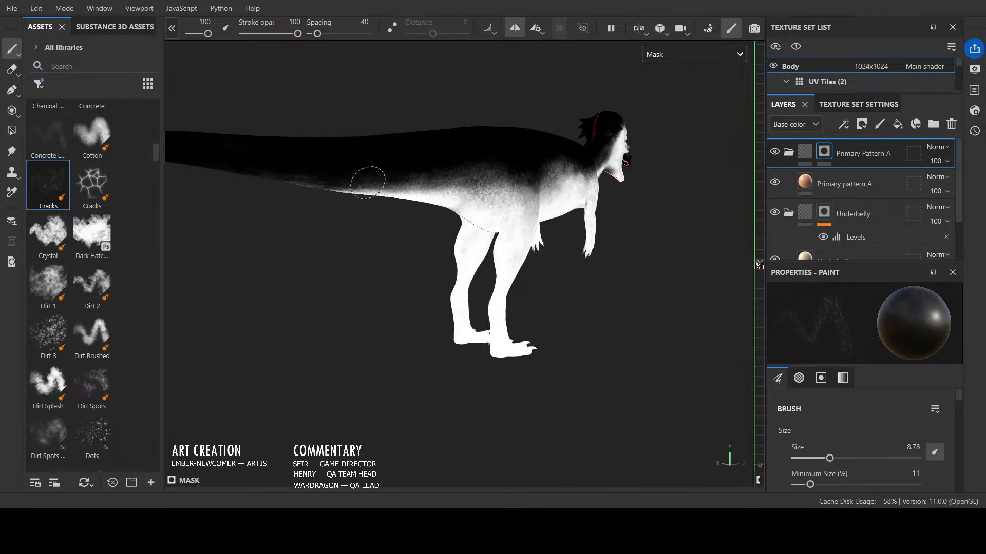
pyautogui.press('x')
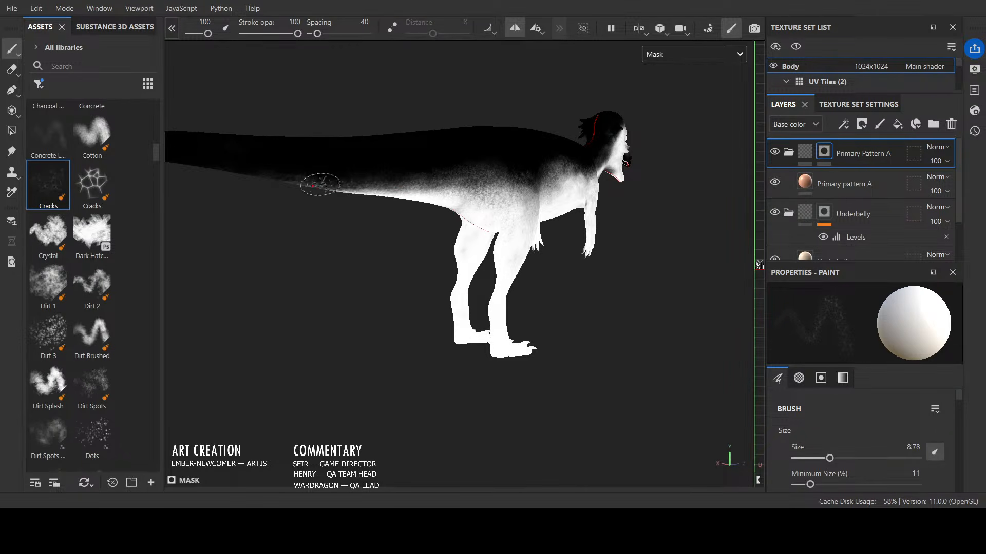
pyautogui.press('x')
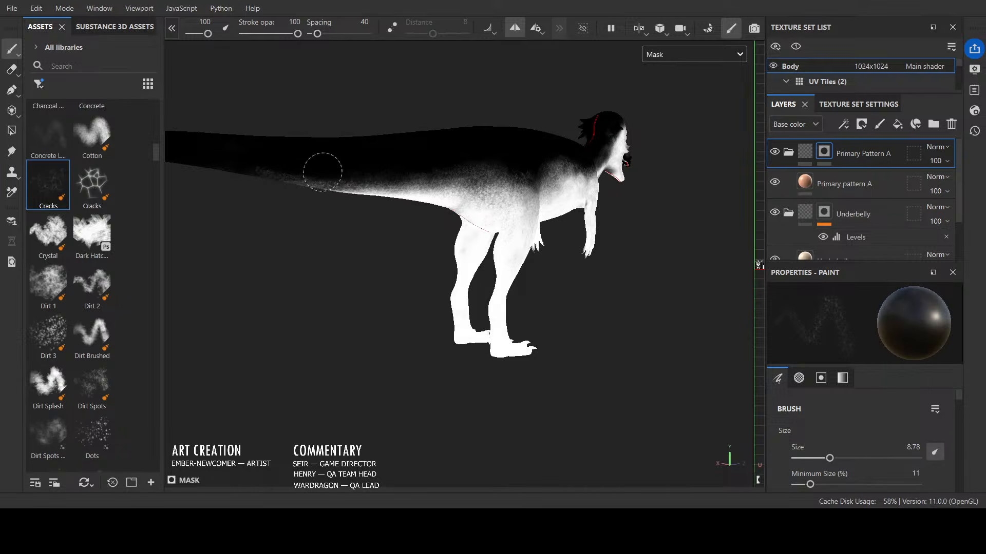
pyautogui.press('x')
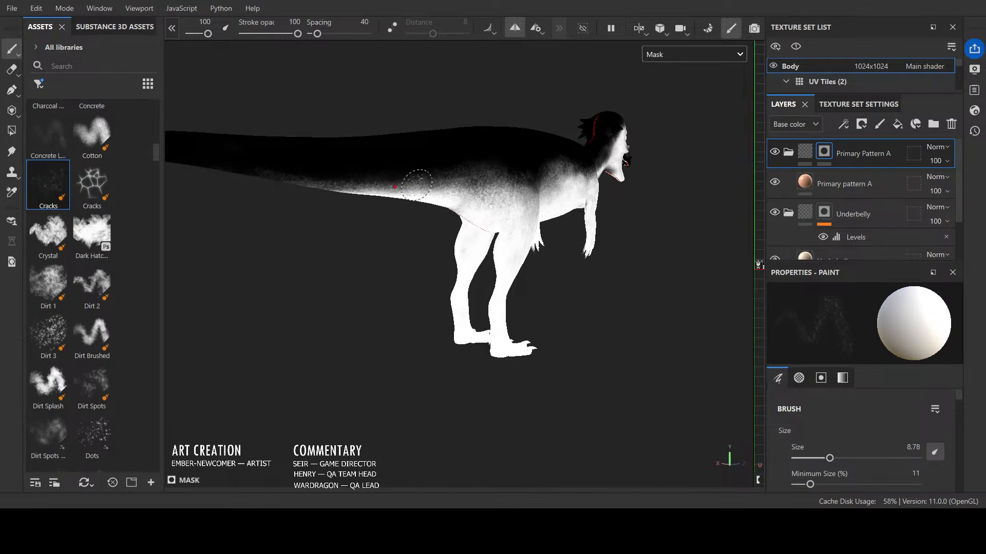
# Step: Paint white cracks across the underside of the tail base, and switch the paint back to black
pyautogui.moveTo(286, 149)
pyautogui.keyDown('alt'); pyautogui.mouseDown()
pyautogui.moveTo(469, 92)
pyautogui.moveTo(452, 101)
pyautogui.mouseUp(); pyautogui.keyUp('alt')
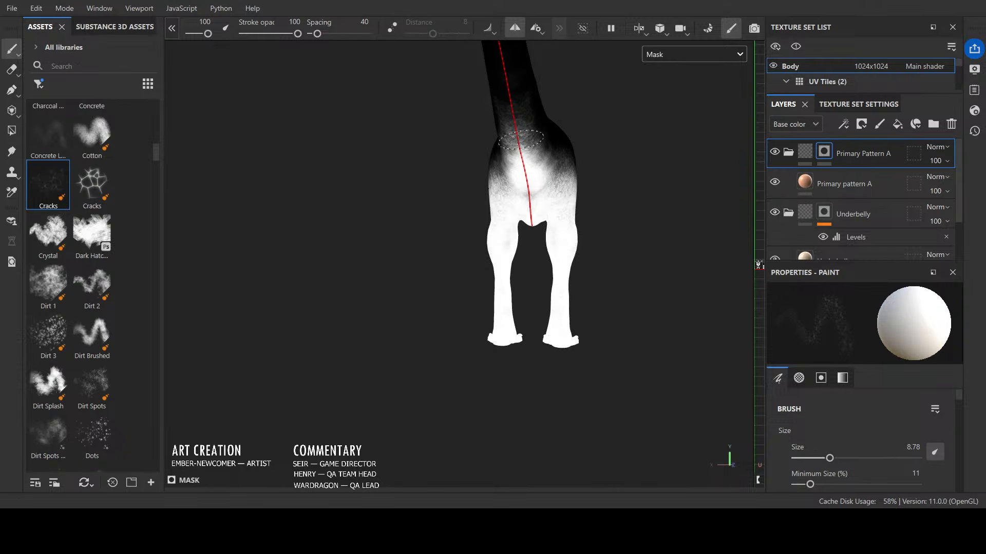
pyautogui.moveTo(521, 139); pyautogui.dragTo(519, 169)
pyautogui.press('x')
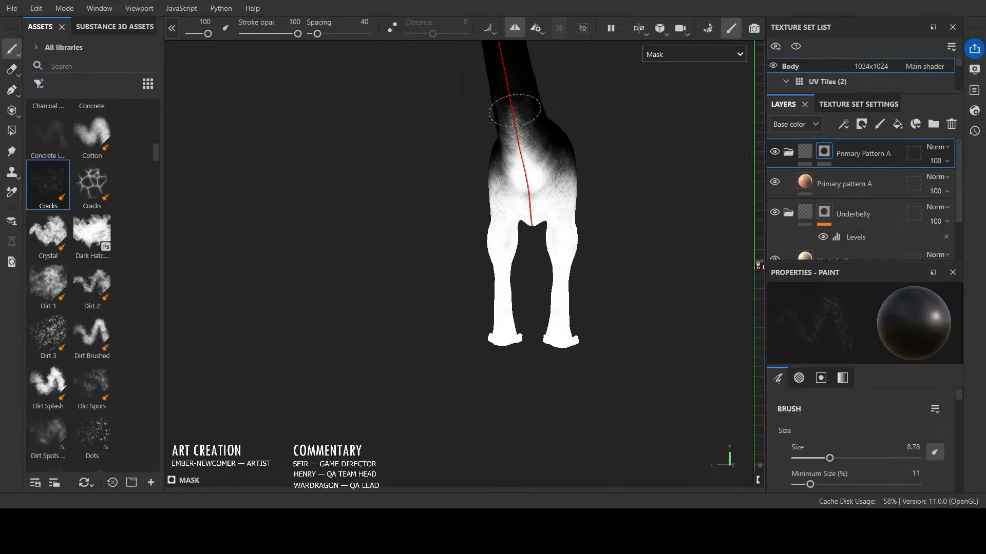
# Step: Refine the pattern edge between the tail base and hip with alternating black and white Cracks strokes
pyautogui.keyDown('alt'); pyautogui.moveTo(686, 155); pyautogui.dragTo(462, 156); pyautogui.keyUp('alt')
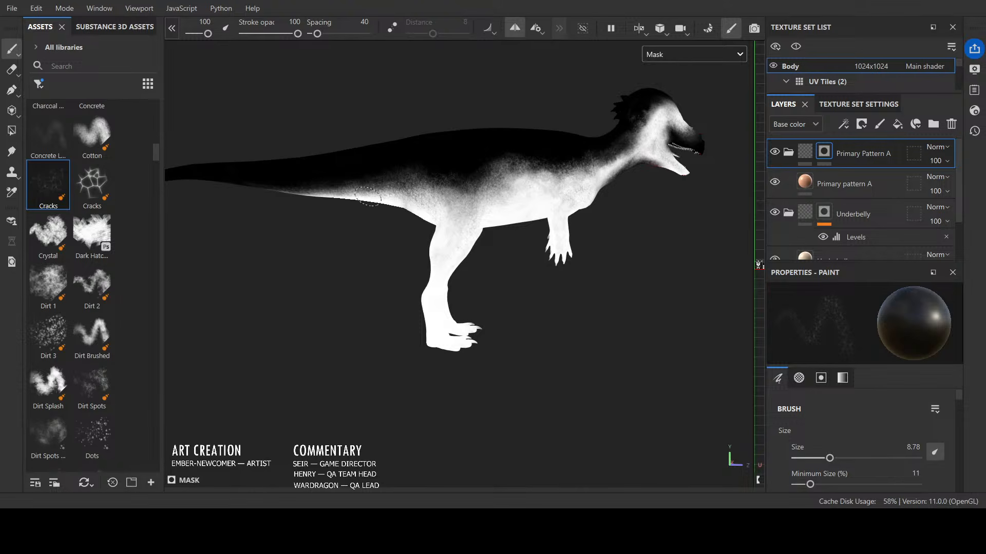
pyautogui.keyDown('alt'); pyautogui.moveTo(380, 90); pyautogui.dragTo(455, 99); pyautogui.keyUp('alt')
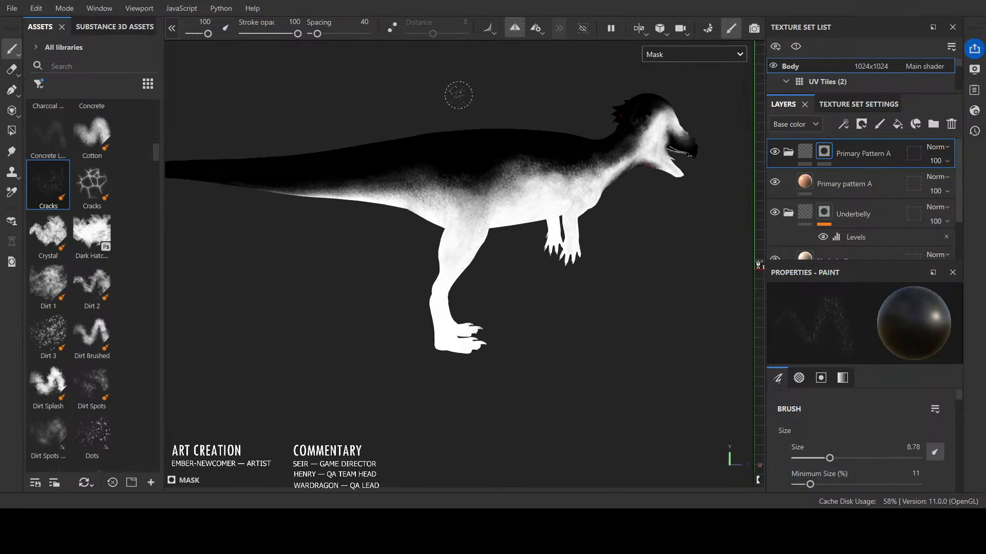
pyautogui.press('x')
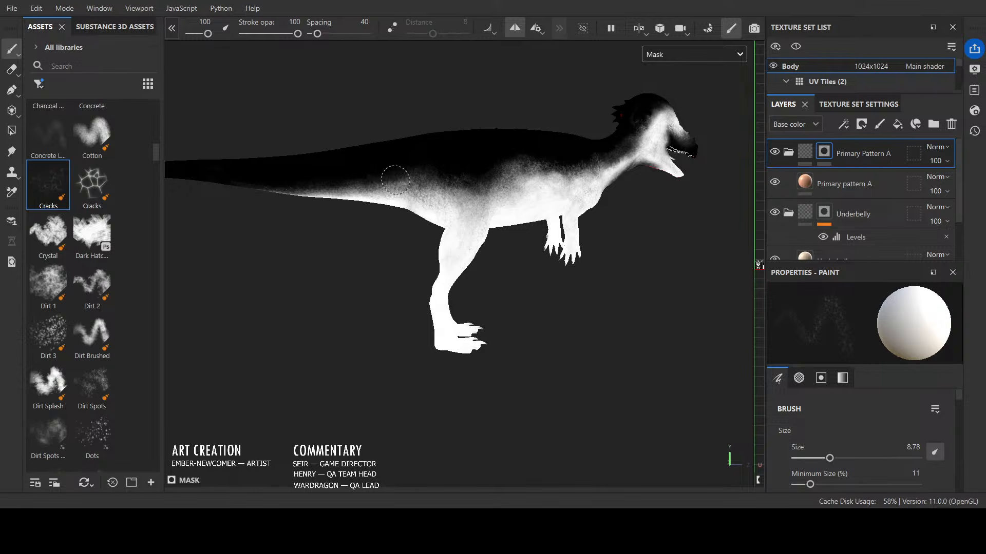
pyautogui.press('x')
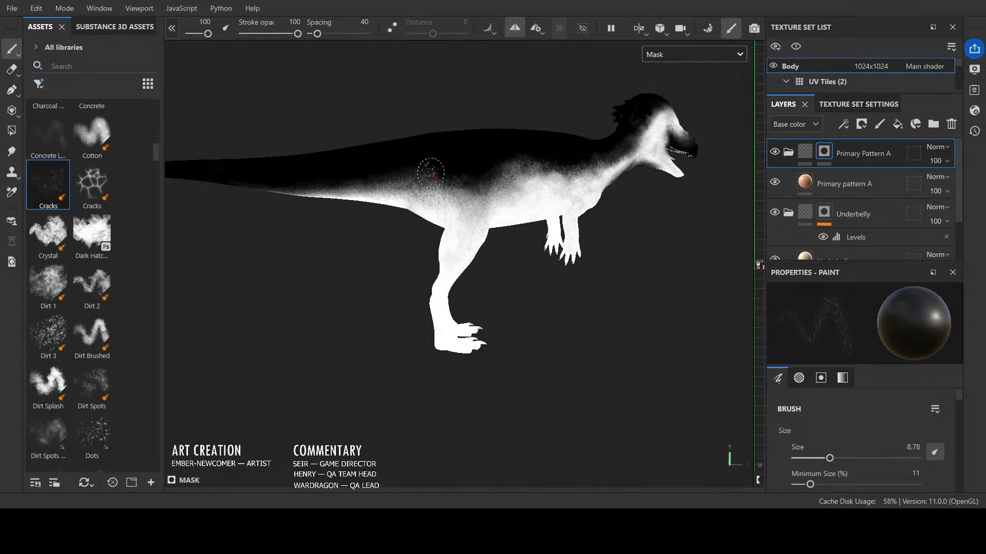
pyautogui.press('x')
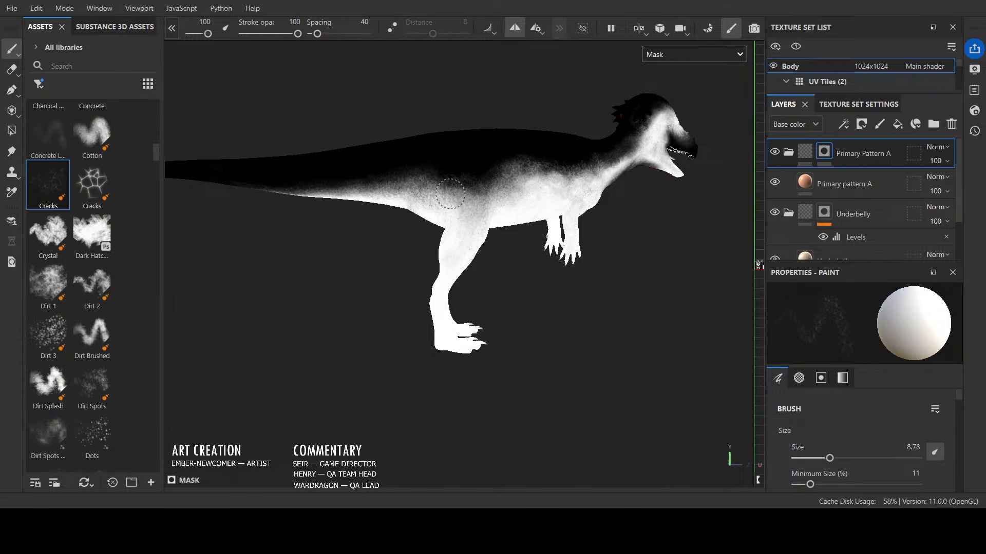
# Step: Texture the neck and chest on the mask with Cracks strokes in white and black
pyautogui.moveTo(501, 115)
pyautogui.keyDown('alt'); pyautogui.mouseDown()
pyautogui.moveTo(391, 118)
pyautogui.moveTo(623, 237)
pyautogui.moveTo(410, 224)
pyautogui.moveTo(524, 154)
pyautogui.mouseUp(); pyautogui.keyUp('alt')
pyautogui.moveTo(683, 260)
pyautogui.keyDown('alt'); pyautogui.mouseDown()
pyautogui.moveTo(539, 286)
pyautogui.moveTo(715, 278)
pyautogui.moveTo(718, 264)
pyautogui.moveTo(675, 280)
pyautogui.moveTo(565, 257)
pyautogui.mouseUp(); pyautogui.keyUp('alt')
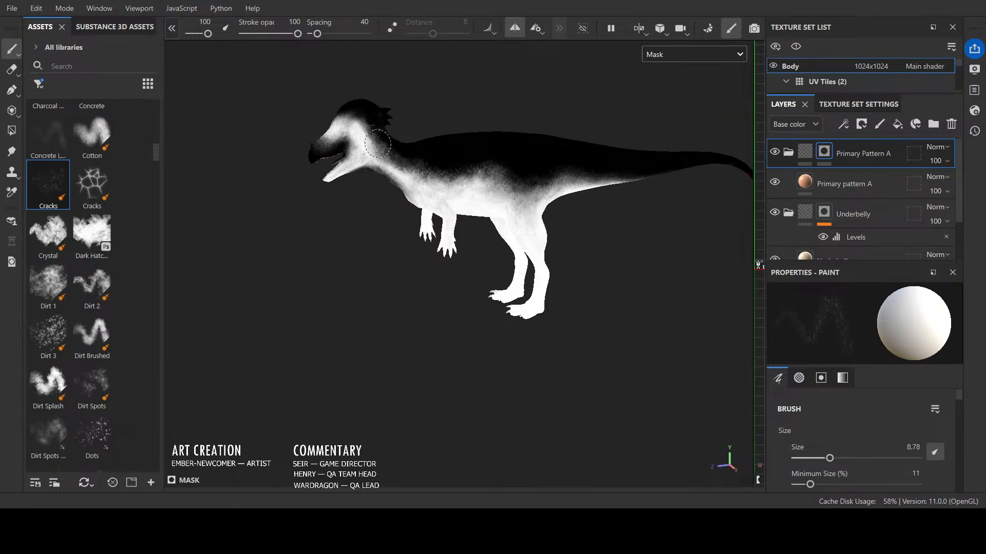
pyautogui.keyDown('alt'); pyautogui.moveTo(403, 153); pyautogui.dragTo(617, 82); pyautogui.keyUp('alt')
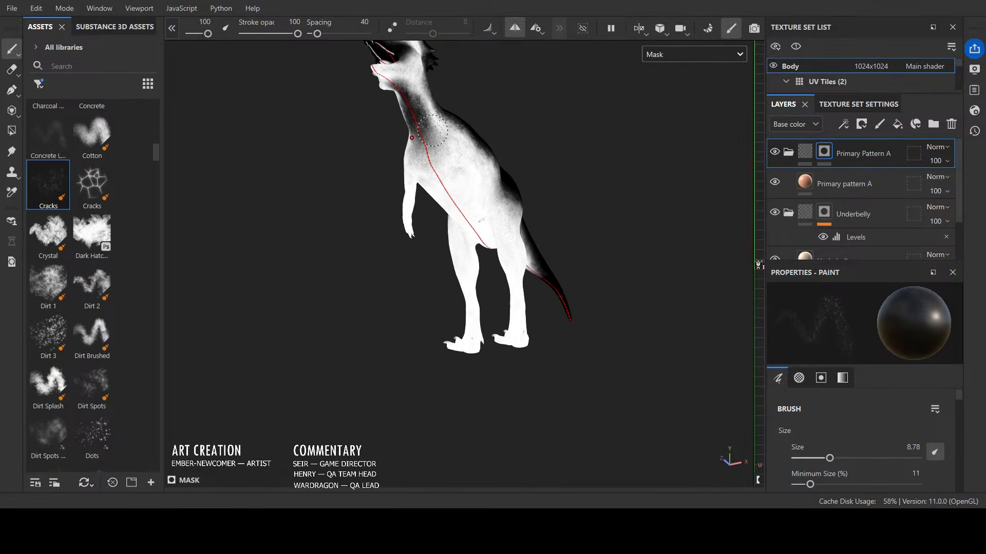
pyautogui.keyDown('alt'); pyautogui.moveTo(590, 147); pyautogui.dragTo(621, 69); pyautogui.keyUp('alt')
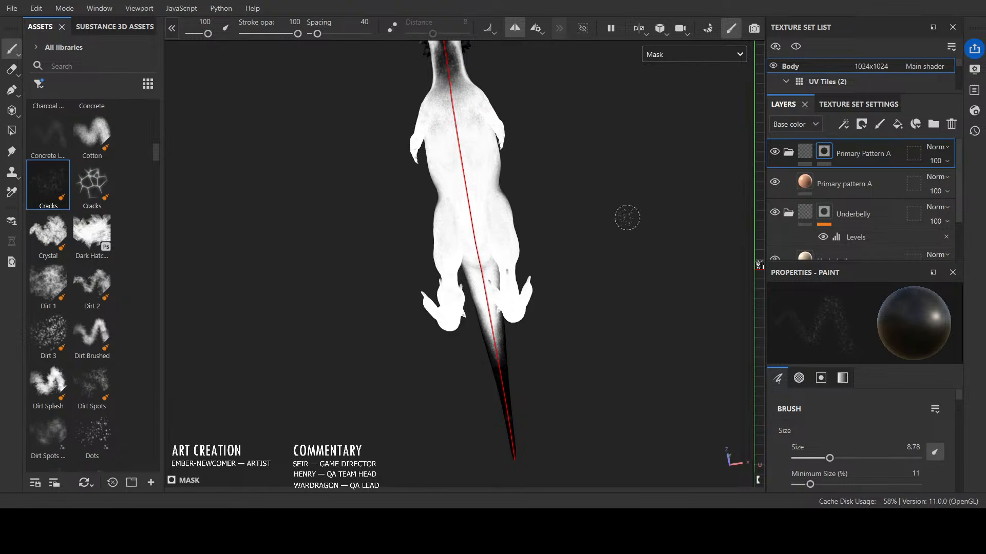
pyautogui.keyDown('alt'); pyautogui.moveTo(626, 217); pyautogui.dragTo(381, 374); pyautogui.keyUp('alt')
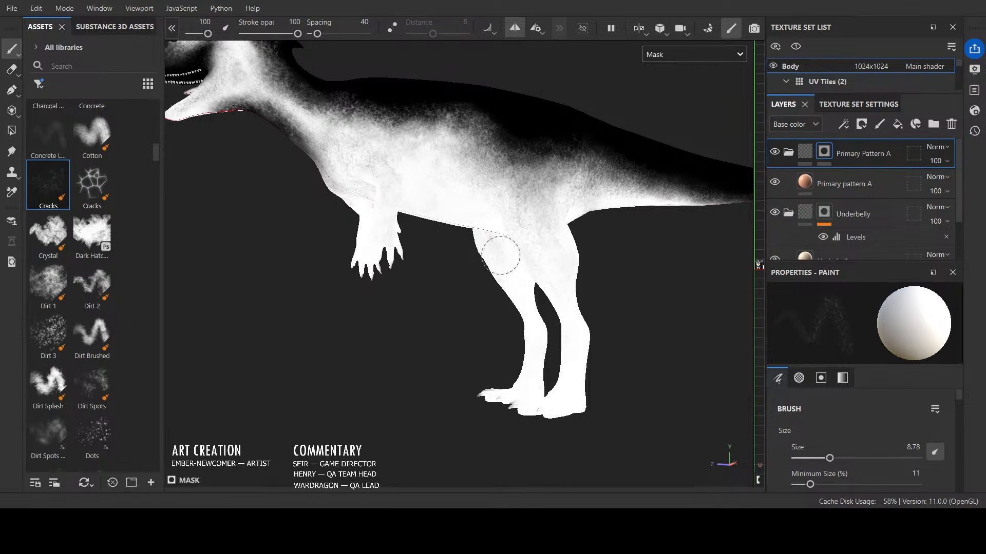
# Step: Reduce the Cracks brush size to 6.57 and detail the pattern edge along the flank and shoulder
pyautogui.keyDown('alt'); pyautogui.moveTo(472, 204); pyautogui.dragTo(498, 145); pyautogui.keyUp('alt')
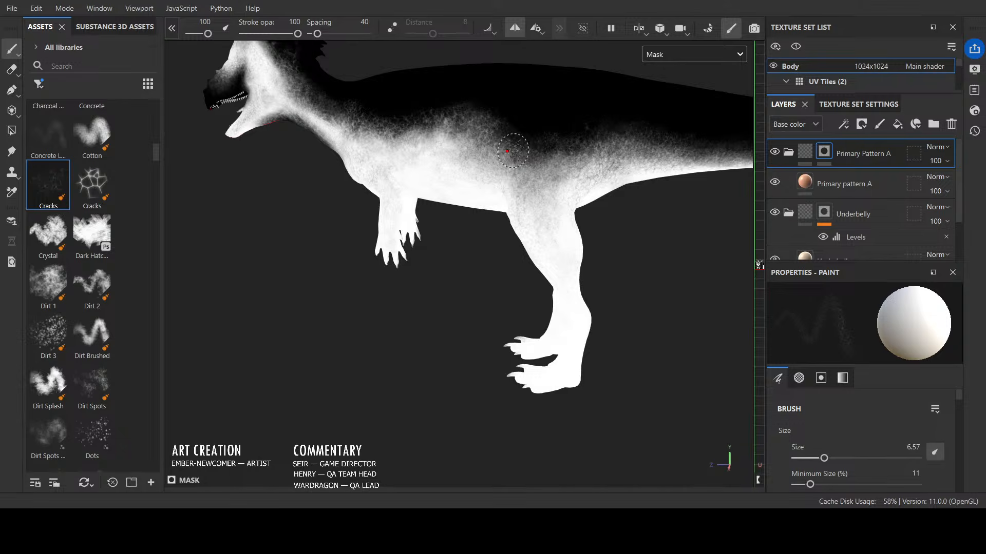
pyautogui.press('[')
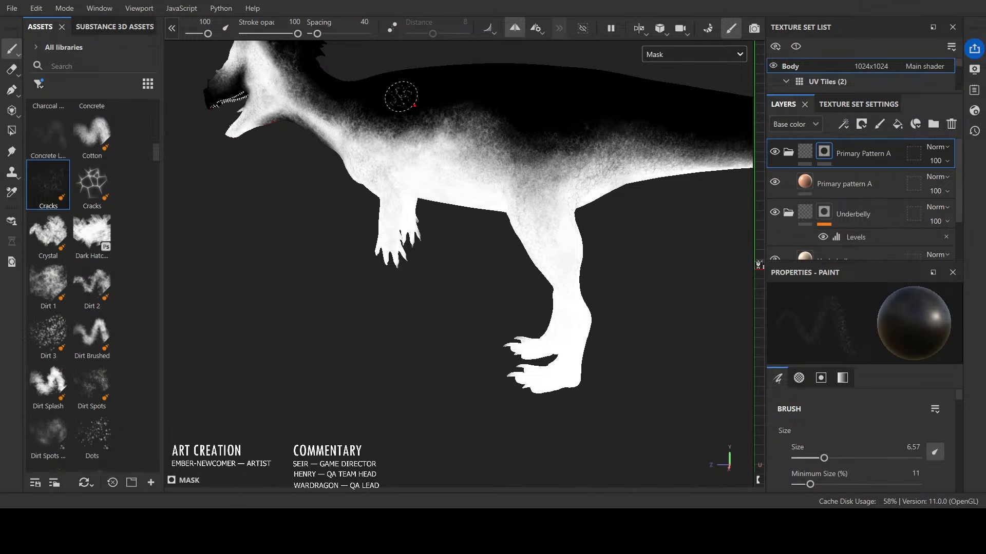
pyautogui.keyDown('alt'); pyautogui.moveTo(666, 258); pyautogui.dragTo(441, 176); pyautogui.keyUp('alt')
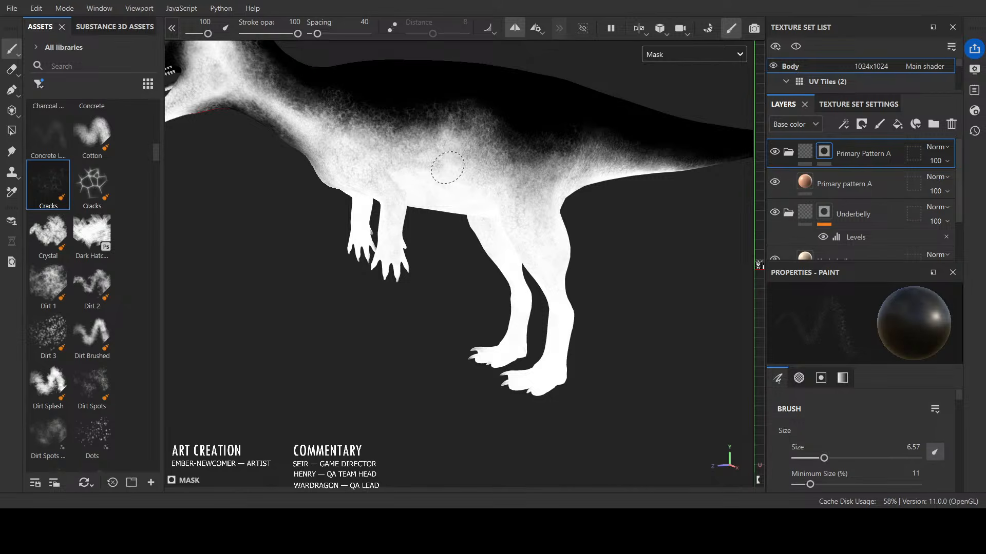
# Step: Blend the pattern edge above the flank with black Cotton strokes at size 15, with pen pressure controlling the size
pyautogui.press('x')
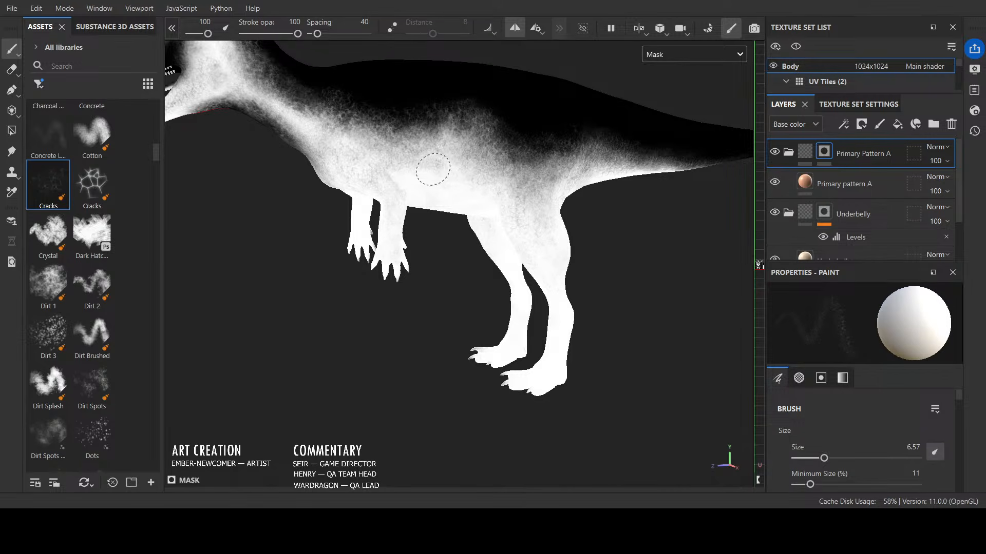
pyautogui.keyDown('alt'); pyautogui.moveTo(432, 168); pyautogui.dragTo(384, 145); pyautogui.keyUp('alt')
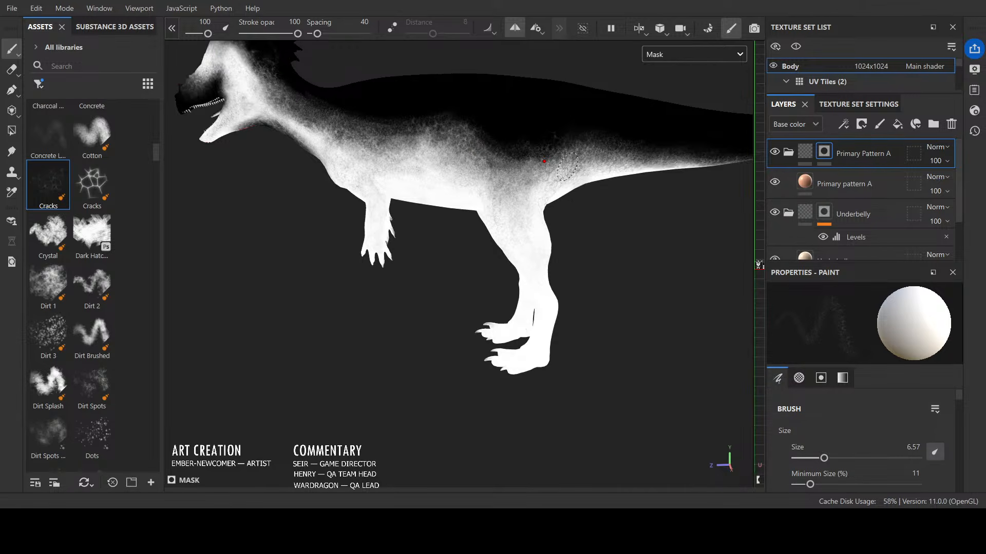
pyautogui.click(81, 139)
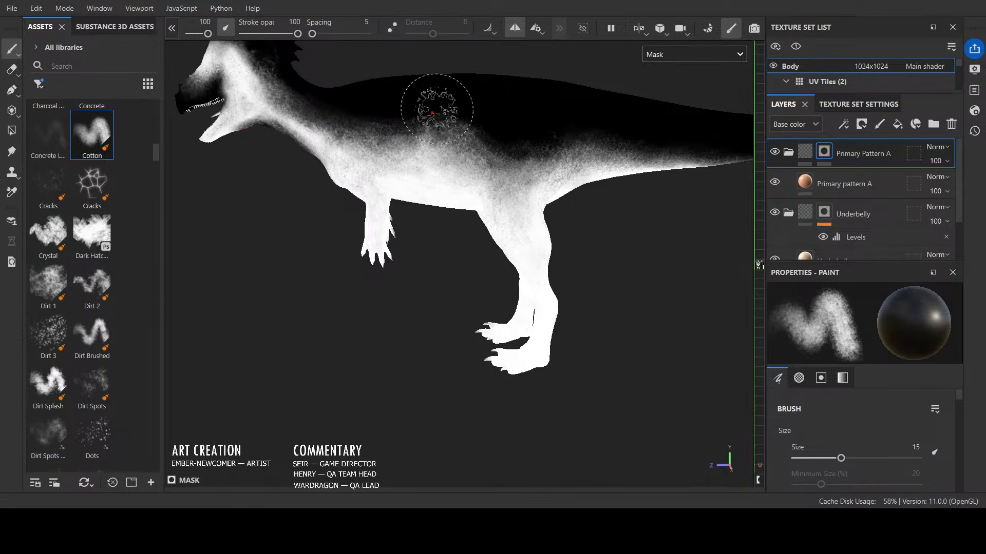
pyautogui.moveTo(451, 105)
pyautogui.mouseDown()
pyautogui.moveTo(466, 121)
pyautogui.moveTo(509, 109)
pyautogui.moveTo(467, 130)
pyautogui.mouseUp()
pyautogui.click(934, 452)
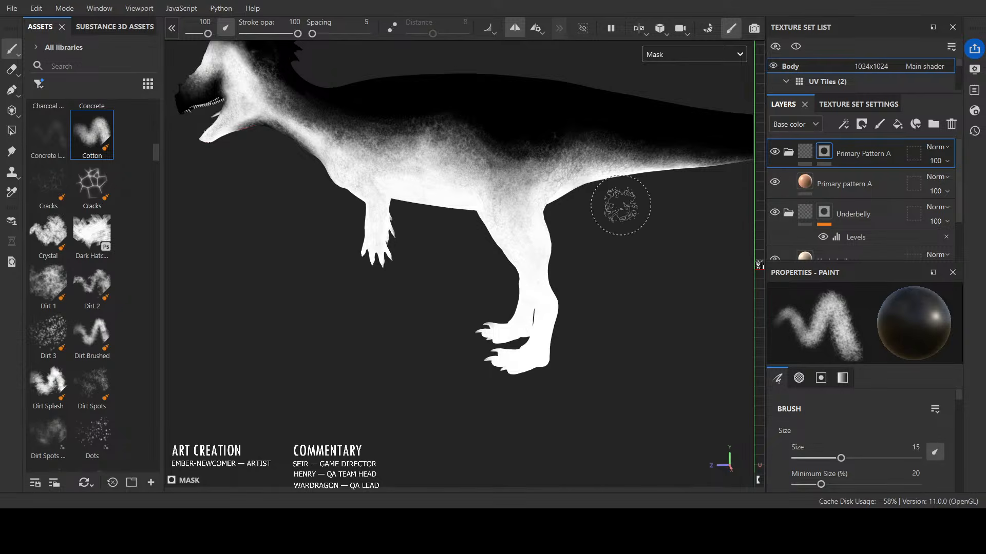
pyautogui.hotkey('ctrl', 'z')
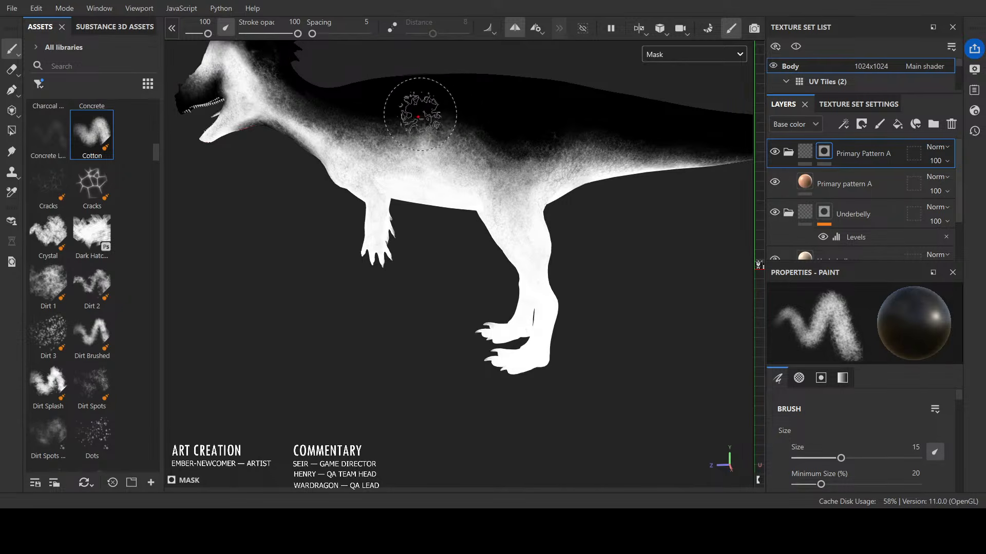
pyautogui.moveTo(455, 121)
pyautogui.mouseDown()
pyautogui.moveTo(398, 137)
pyautogui.moveTo(403, 122)
pyautogui.moveTo(498, 167)
pyautogui.moveTo(451, 149)
pyautogui.moveTo(403, 110)
pyautogui.moveTo(452, 113)
pyautogui.moveTo(482, 134)
pyautogui.moveTo(555, 150)
pyautogui.mouseUp()
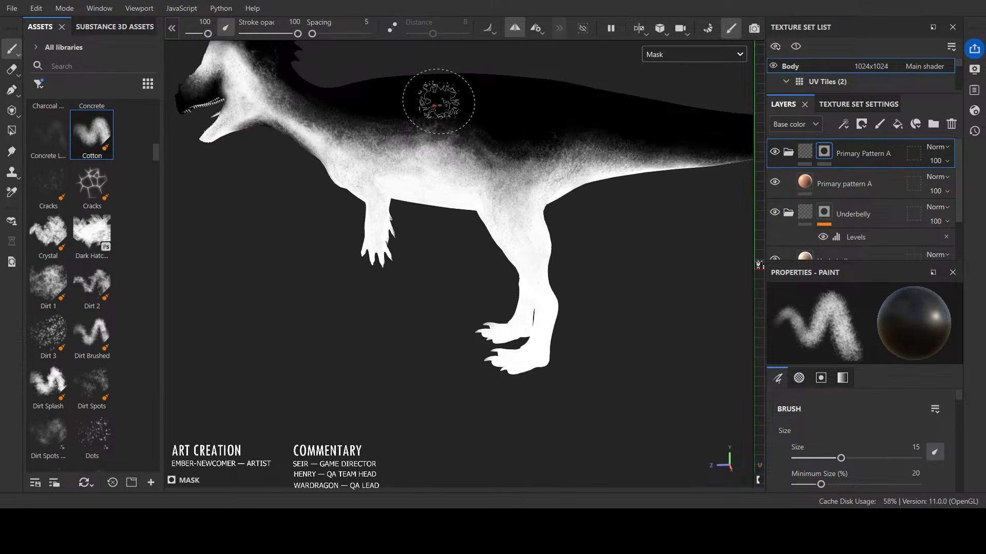
# Step: Darken and soften the pattern edge along the neck and shoulder with black Cotton strokes
pyautogui.moveTo(485, 107)
pyautogui.keyDown('alt'); pyautogui.mouseDown()
pyautogui.moveTo(522, 102)
pyautogui.moveTo(490, 137)
pyautogui.moveTo(463, 129)
pyautogui.mouseUp(); pyautogui.keyUp('alt')
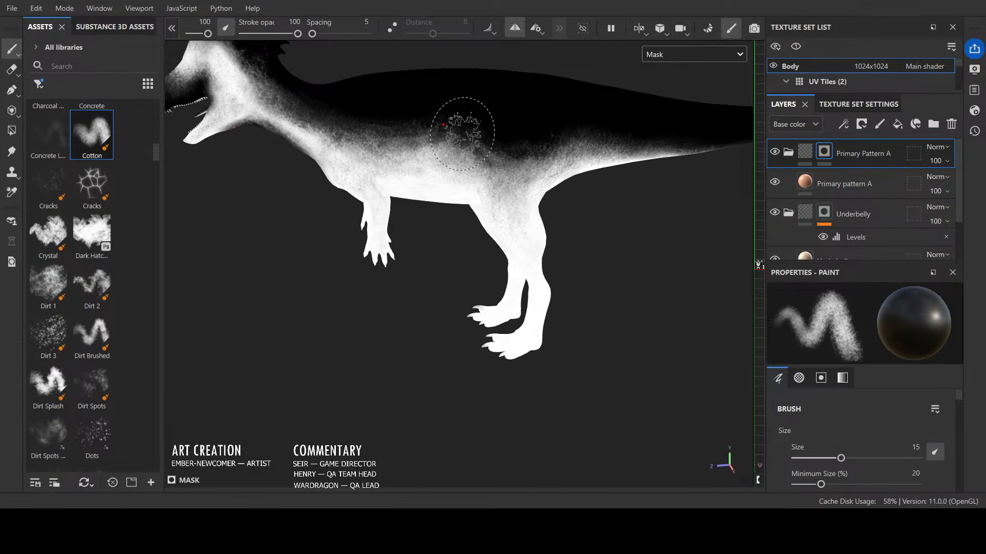
pyautogui.scroll(-4, 463, 130)
pyautogui.scroll(4, 462, 133)
pyautogui.moveTo(354, 217)
pyautogui.keyDown('alt'); pyautogui.mouseDown()
pyautogui.moveTo(319, 263)
pyautogui.moveTo(407, 308)
pyautogui.mouseUp(); pyautogui.keyUp('alt')
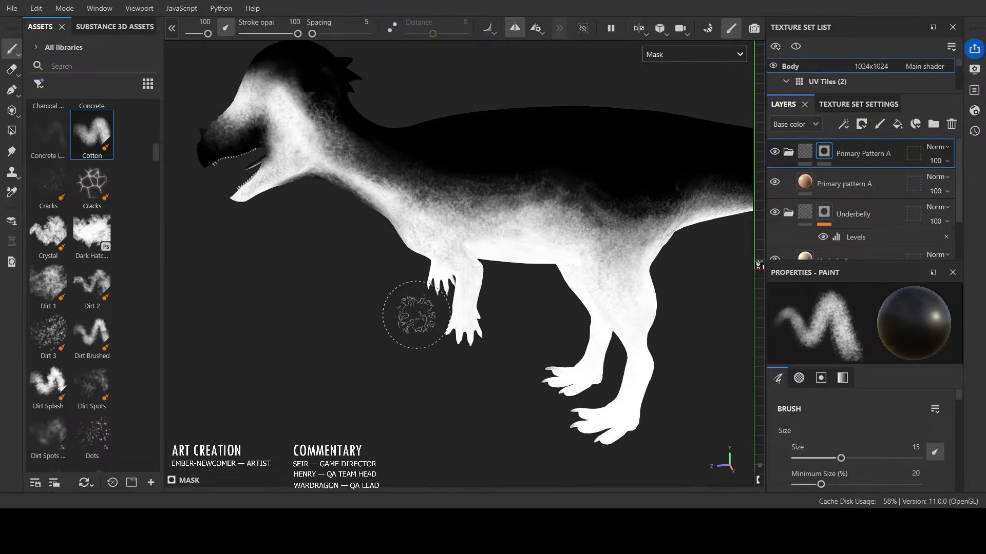
pyautogui.moveTo(378, 132)
pyautogui.mouseDown()
pyautogui.moveTo(349, 123)
pyautogui.moveTo(334, 103)
pyautogui.moveTo(312, 109)
pyautogui.mouseUp()
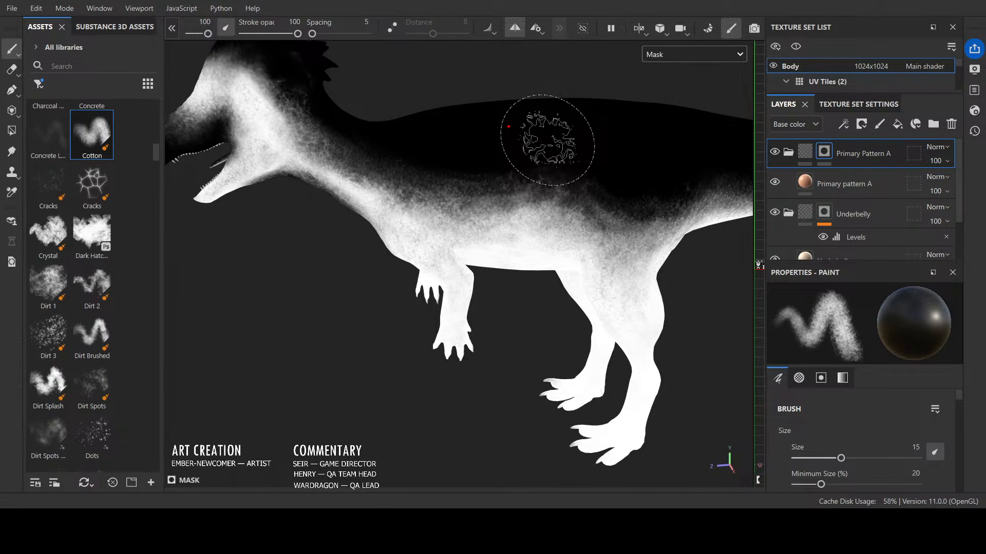
# Step: Refine the transition from the shoulder to the flank with alternating white and black Cotton strokes
pyautogui.press('x')
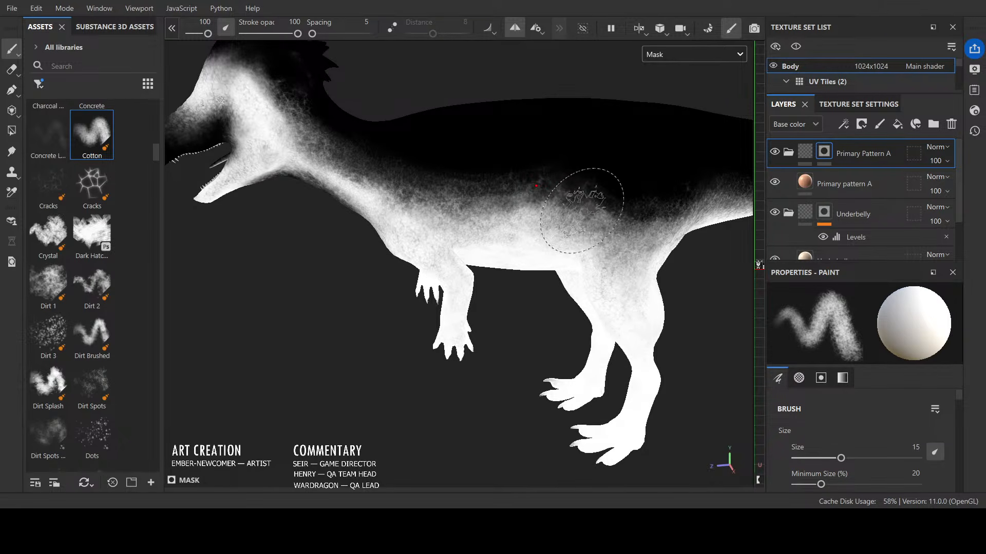
pyautogui.press('x')
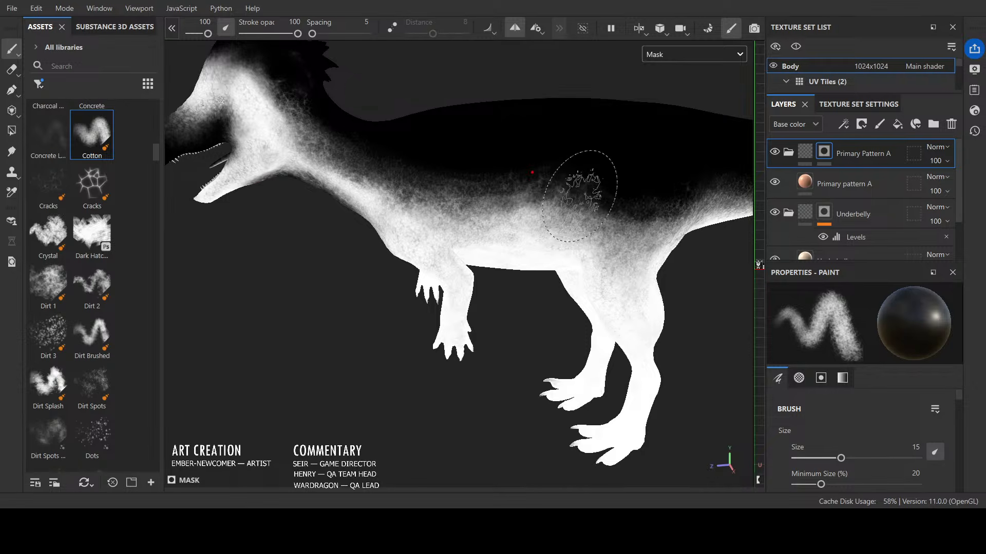
pyautogui.moveTo(618, 139)
pyautogui.keyDown('alt'); pyautogui.mouseDown()
pyautogui.moveTo(590, 141)
pyautogui.moveTo(678, 143)
pyautogui.moveTo(494, 151)
pyautogui.mouseUp(); pyautogui.keyUp('alt')
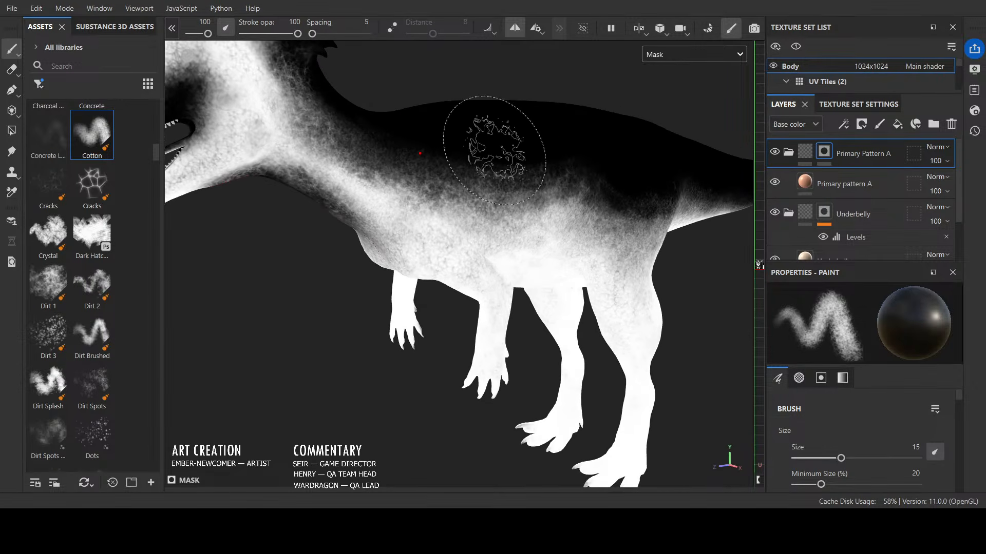
pyautogui.press('x')
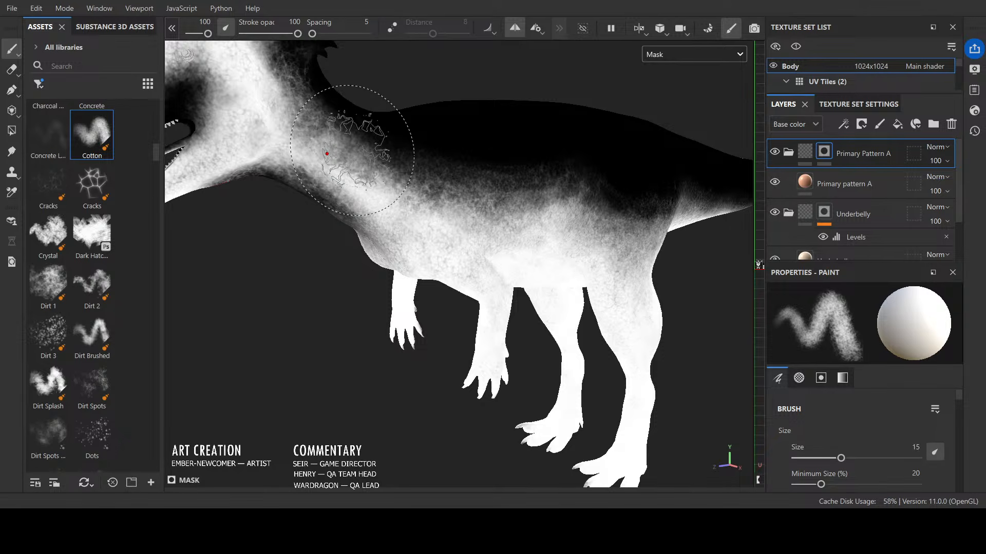
pyautogui.press('x')
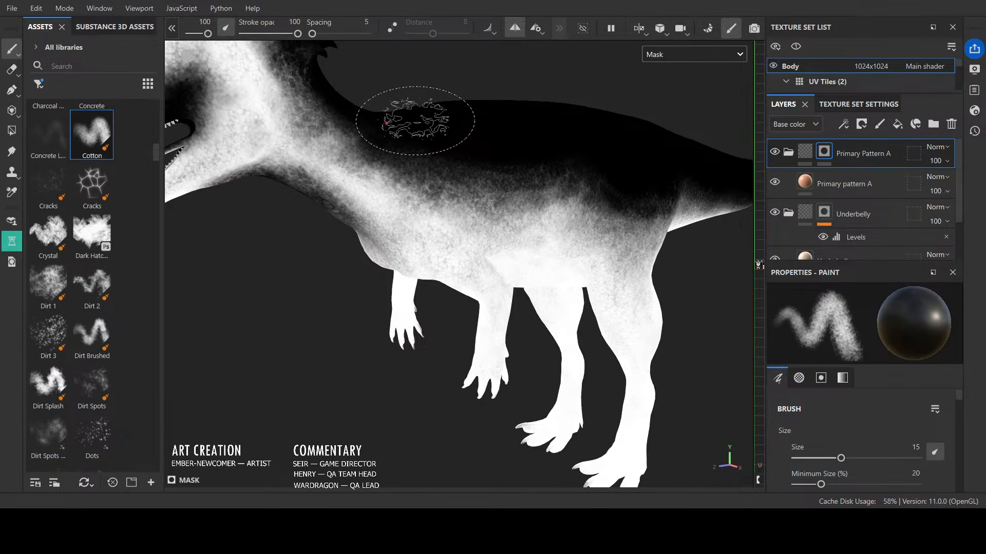
# Step: Even out the pattern edge between the flank and hip with Cotton strokes in black and white
pyautogui.scroll(-3, 415, 121)
pyautogui.keyDown('alt'); pyautogui.moveTo(633, 336); pyautogui.dragTo(625, 315); pyautogui.keyUp('alt')
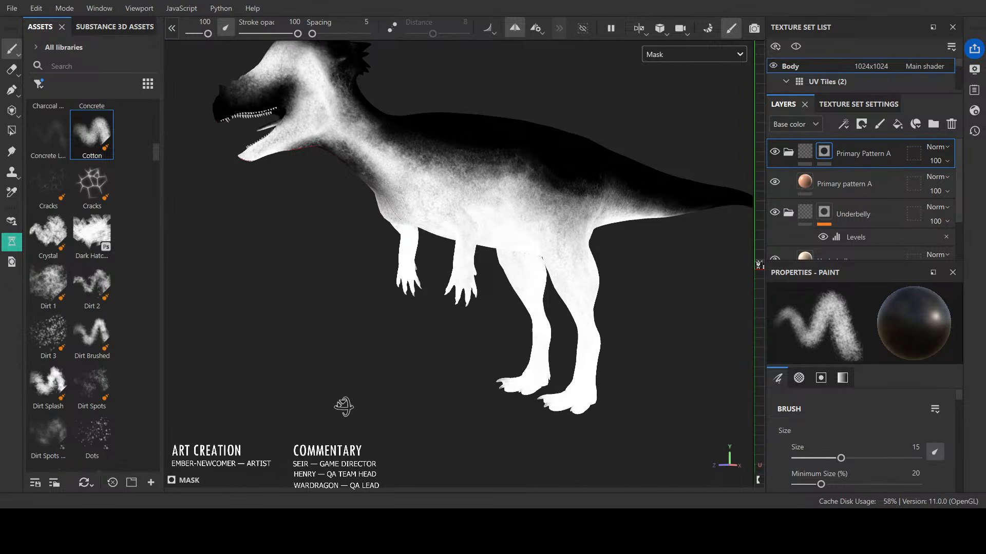
pyautogui.moveTo(343, 406)
pyautogui.keyDown('alt'); pyautogui.mouseDown()
pyautogui.moveTo(636, 396)
pyautogui.moveTo(282, 433)
pyautogui.moveTo(367, 421)
pyautogui.moveTo(335, 417)
pyautogui.mouseUp(); pyautogui.keyUp('alt')
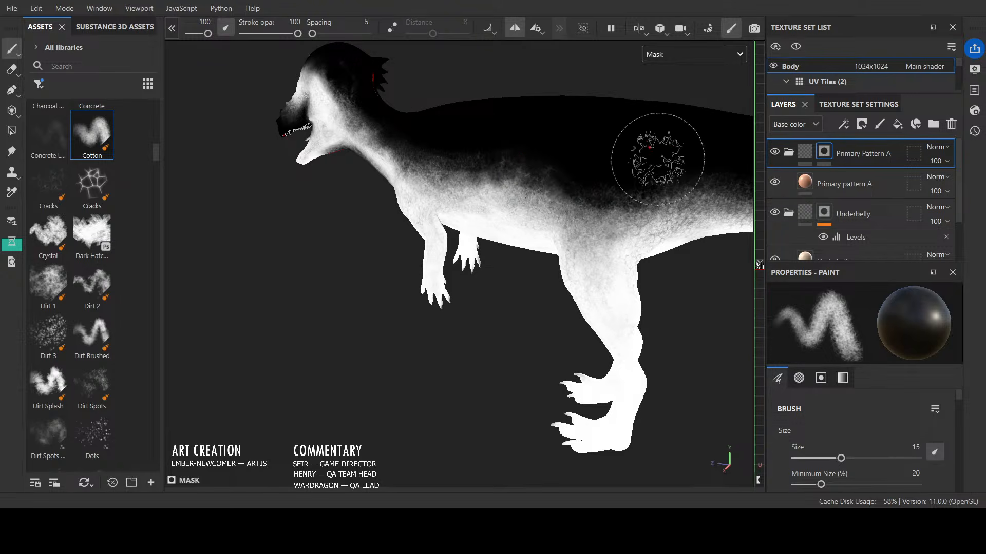
pyautogui.moveTo(648, 165)
pyautogui.keyDown('alt'); pyautogui.mouseDown()
pyautogui.moveTo(497, 392)
pyautogui.moveTo(480, 167)
pyautogui.mouseUp(); pyautogui.keyUp('alt')
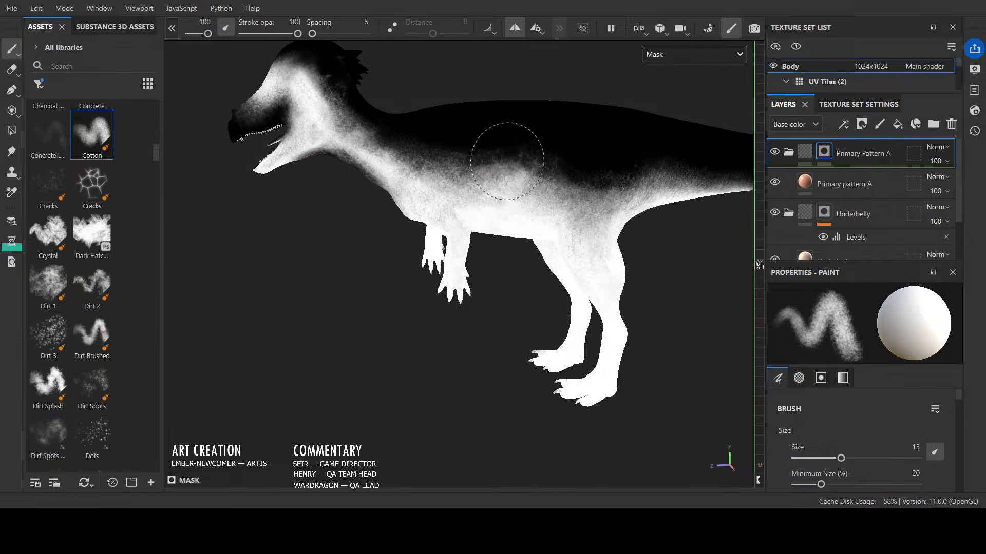
pyautogui.moveTo(649, 395)
pyautogui.keyDown('alt'); pyautogui.mouseDown()
pyautogui.moveTo(530, 407)
pyautogui.moveTo(609, 388)
pyautogui.moveTo(424, 389)
pyautogui.moveTo(416, 380)
pyautogui.moveTo(680, 396)
pyautogui.moveTo(693, 409)
pyautogui.moveTo(471, 425)
pyautogui.mouseUp(); pyautogui.keyUp('alt')
pyautogui.scroll(-5, 602, 396)
pyautogui.scroll(5, 470, 420)
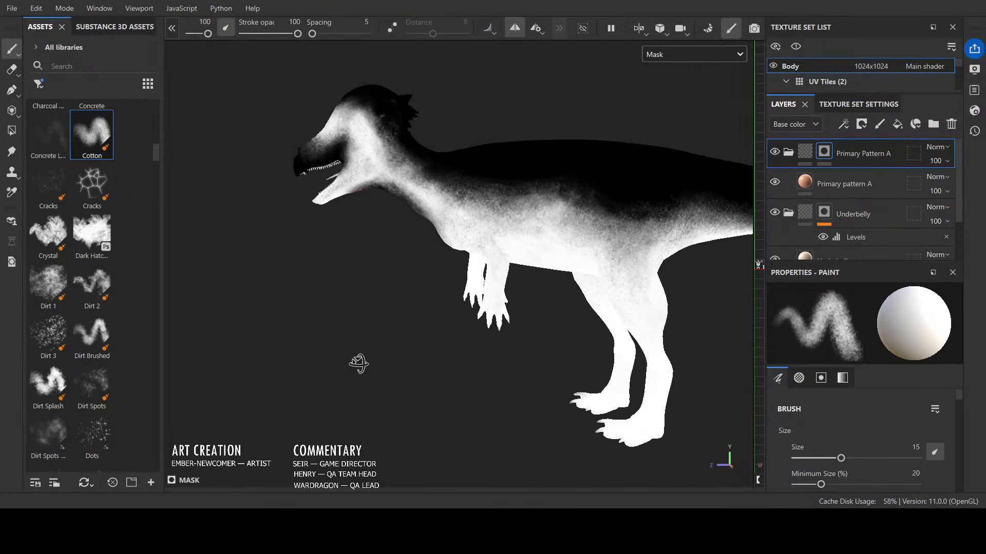
pyautogui.keyDown('alt'); pyautogui.moveTo(358, 364); pyautogui.dragTo(388, 356); pyautogui.keyUp('alt')
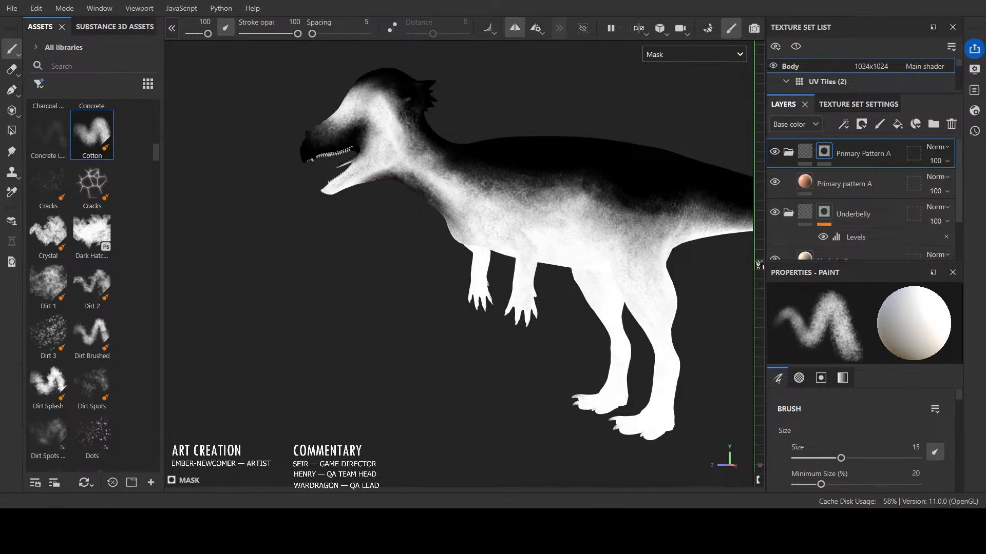
# Step: Reduce the Cotton brush size to 8.25 and paint white over the chest and belly
pyautogui.keyDown('ctrl'); pyautogui.moveTo(345, 313); pyautogui.dragTo(332, 314, button='right'); pyautogui.keyUp('ctrl')
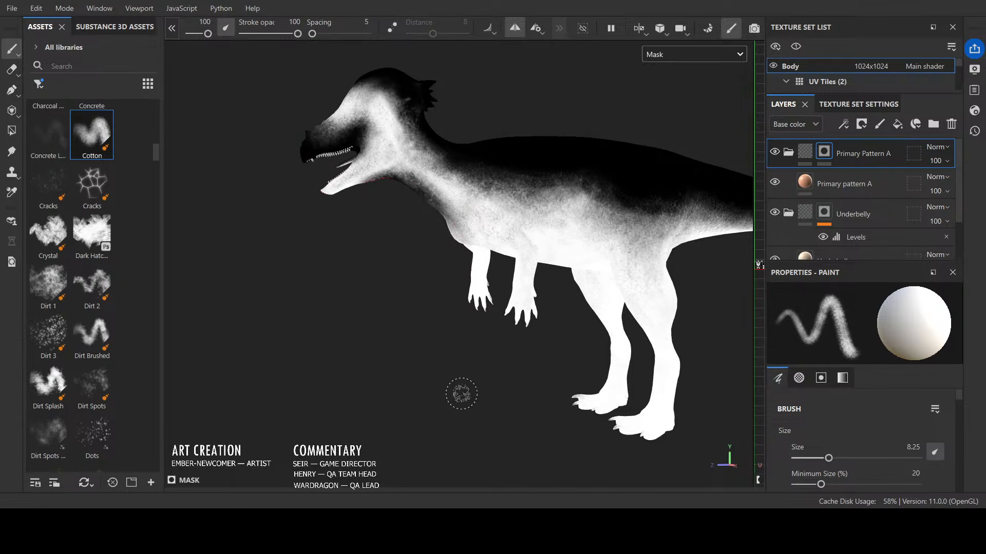
pyautogui.moveTo(461, 393)
pyautogui.keyDown('alt'); pyautogui.mouseDown()
pyautogui.moveTo(660, 374)
pyautogui.moveTo(586, 378)
pyautogui.moveTo(544, 359)
pyautogui.mouseUp(); pyautogui.keyUp('alt')
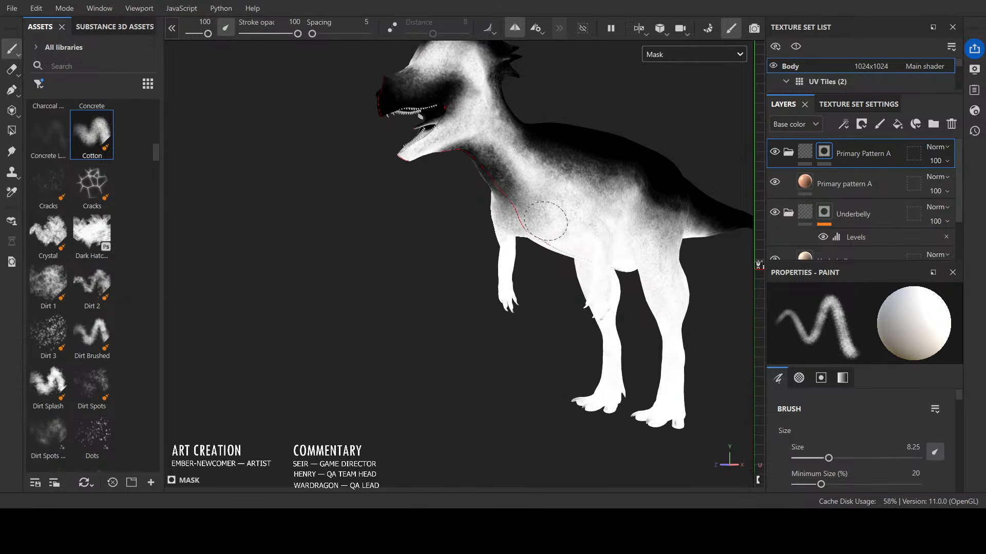
pyautogui.moveTo(545, 221); pyautogui.dragTo(552, 214)
pyautogui.scroll(-2, 553, 201)
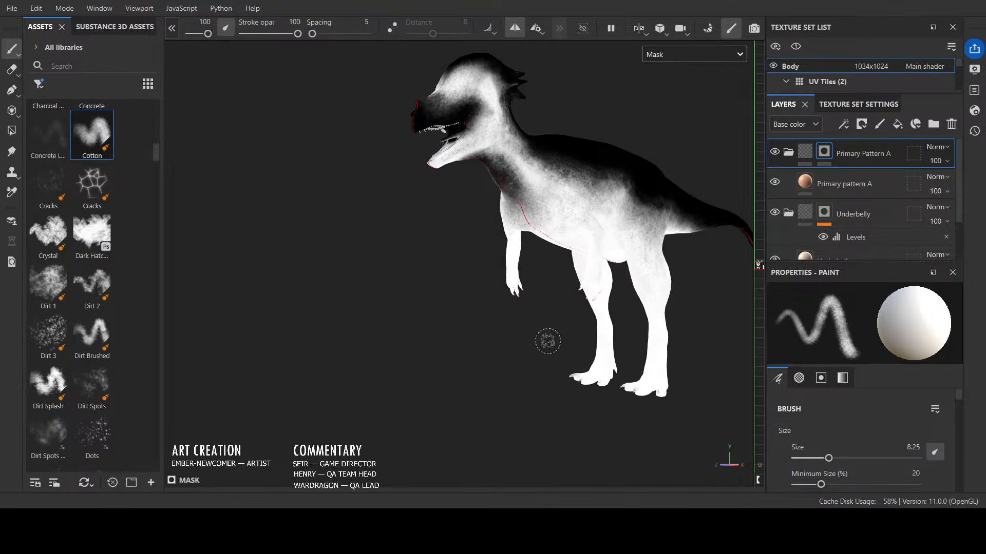
pyautogui.keyDown('alt'); pyautogui.moveTo(547, 341); pyautogui.dragTo(567, 297); pyautogui.keyUp('alt')
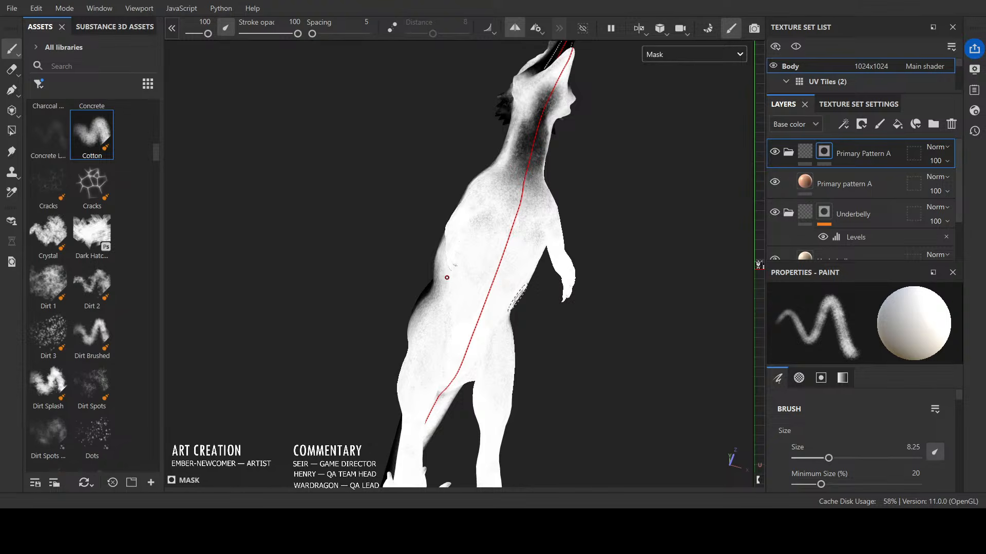
pyautogui.keyDown('alt'); pyautogui.moveTo(572, 353); pyautogui.dragTo(625, 401); pyautogui.keyUp('alt')
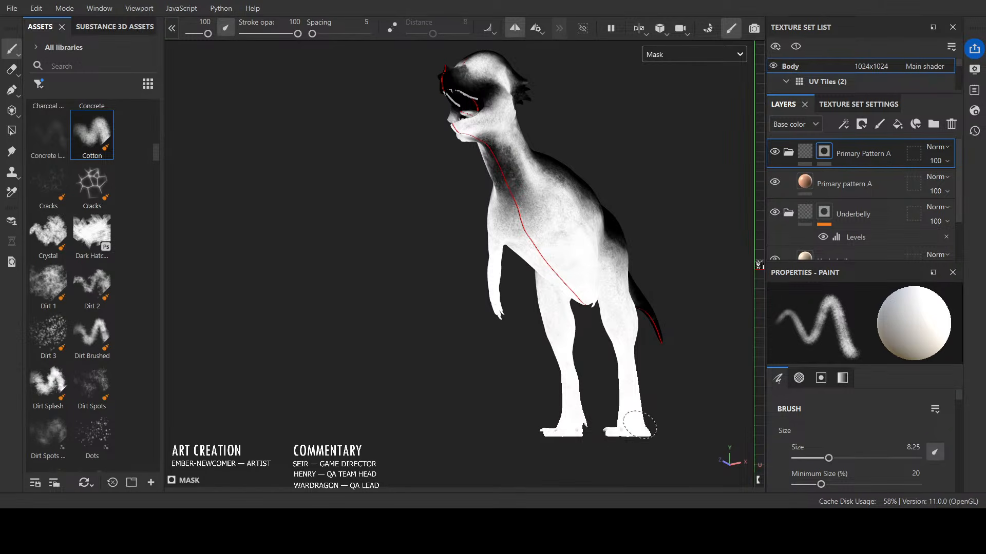
pyautogui.moveTo(577, 434)
pyautogui.keyDown('alt'); pyautogui.mouseDown()
pyautogui.moveTo(513, 413)
pyautogui.moveTo(433, 431)
pyautogui.moveTo(432, 396)
pyautogui.moveTo(413, 392)
pyautogui.mouseUp(); pyautogui.keyUp('alt')
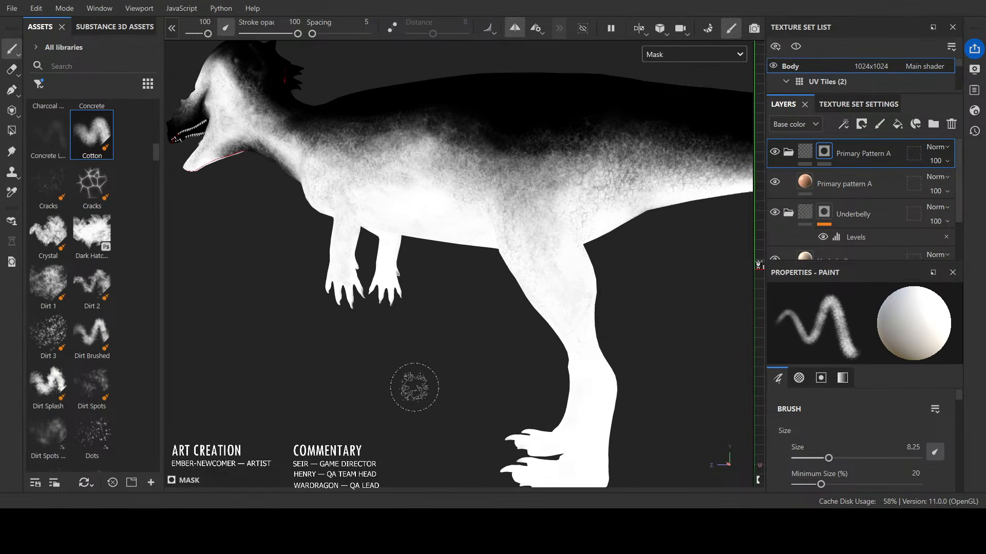
# Step: Paint black Cracks texture across the flank and hip, reducing the brush size to 11.3
pyautogui.click(48, 185)
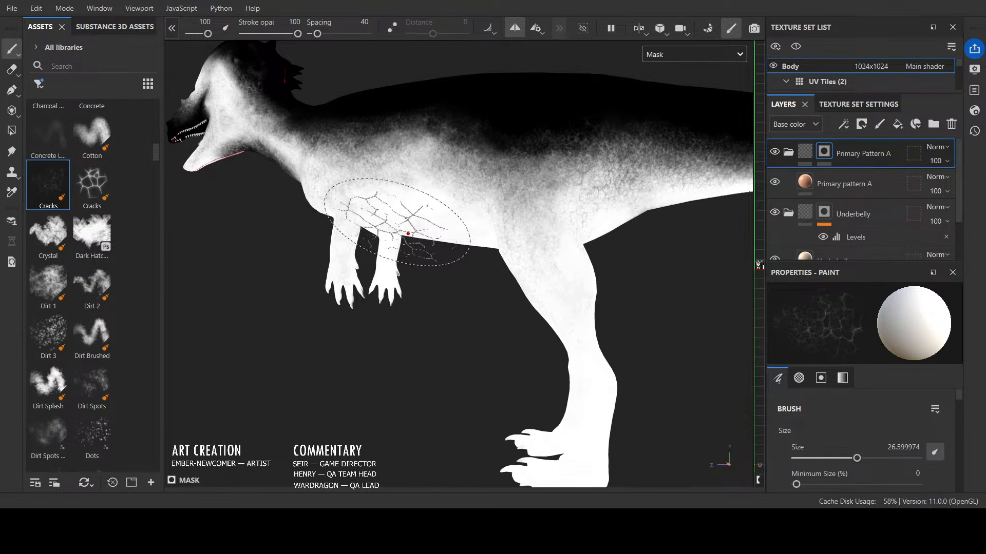
pyautogui.keyDown('ctrl'); pyautogui.moveTo(398, 222); pyautogui.dragTo(349, 222, button='right'); pyautogui.keyUp('ctrl')
pyautogui.press('x')
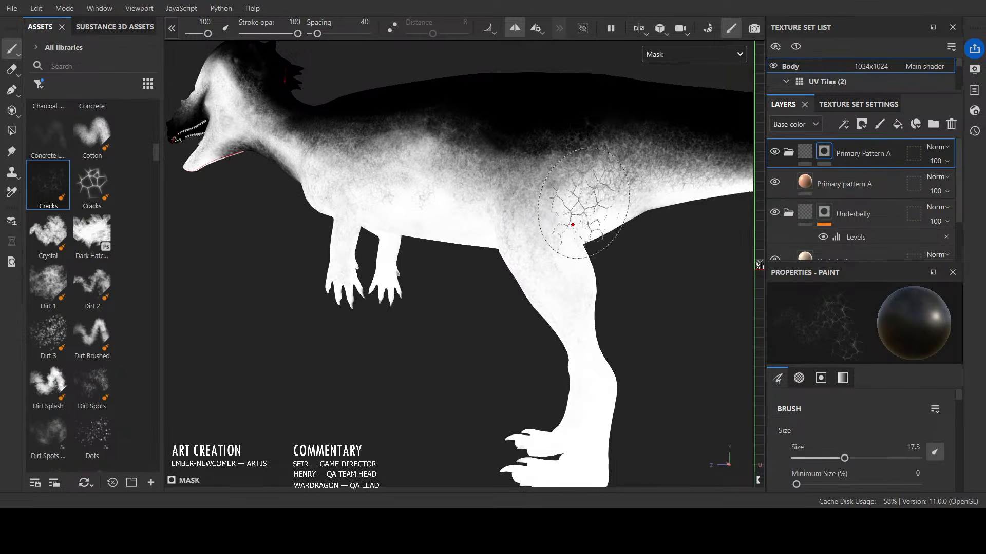
pyautogui.keyDown('ctrl'); pyautogui.moveTo(573, 222); pyautogui.dragTo(541, 223, button='right'); pyautogui.keyUp('ctrl')
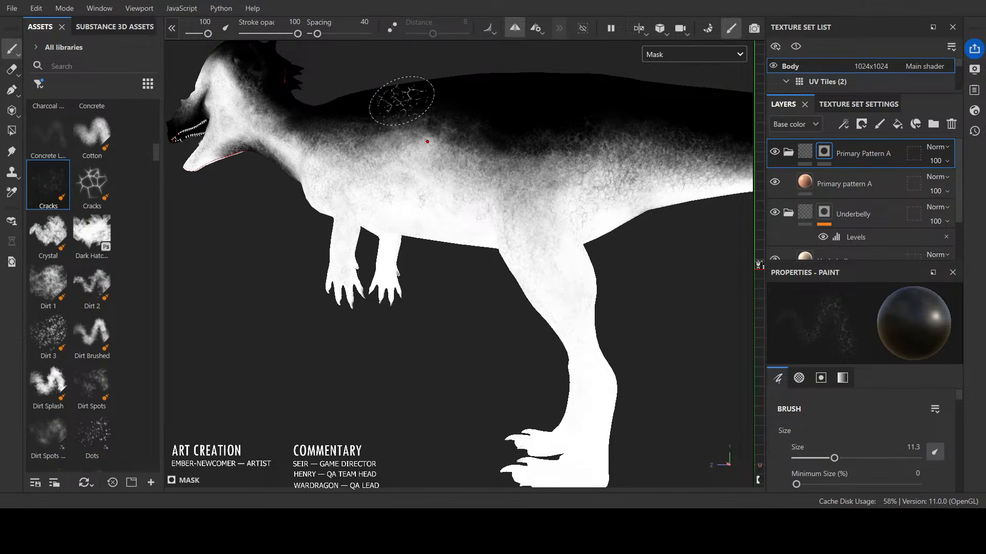
pyautogui.moveTo(493, 317)
pyautogui.keyDown('alt'); pyautogui.mouseDown()
pyautogui.moveTo(510, 375)
pyautogui.moveTo(539, 363)
pyautogui.moveTo(501, 348)
pyautogui.moveTo(559, 292)
pyautogui.mouseUp(); pyautogui.keyUp('alt')
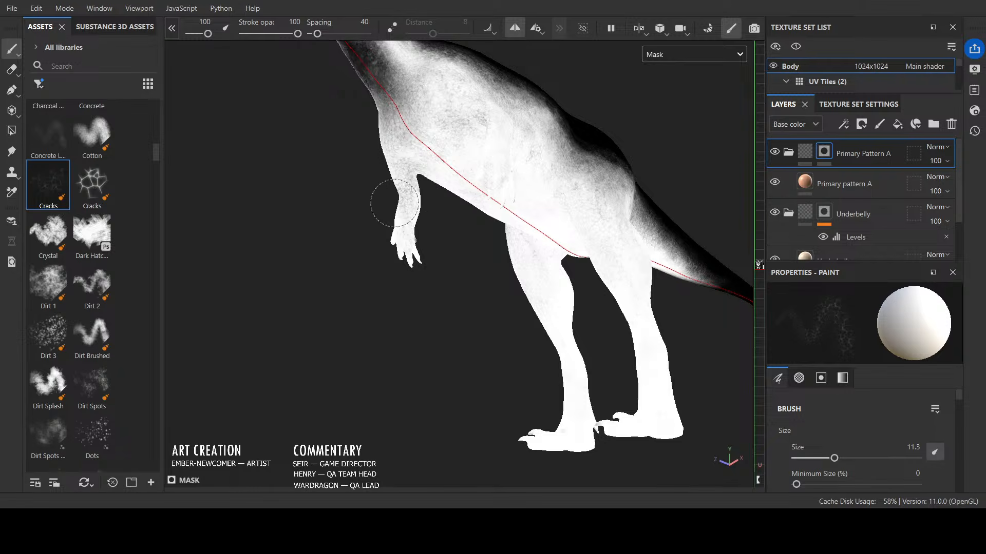
# Step: Cover the chest and belly with fine black Cracks texture
pyautogui.moveTo(429, 210)
pyautogui.keyDown('alt'); pyautogui.mouseDown()
pyautogui.moveTo(460, 299)
pyautogui.moveTo(451, 294)
pyautogui.mouseUp(); pyautogui.keyUp('alt')
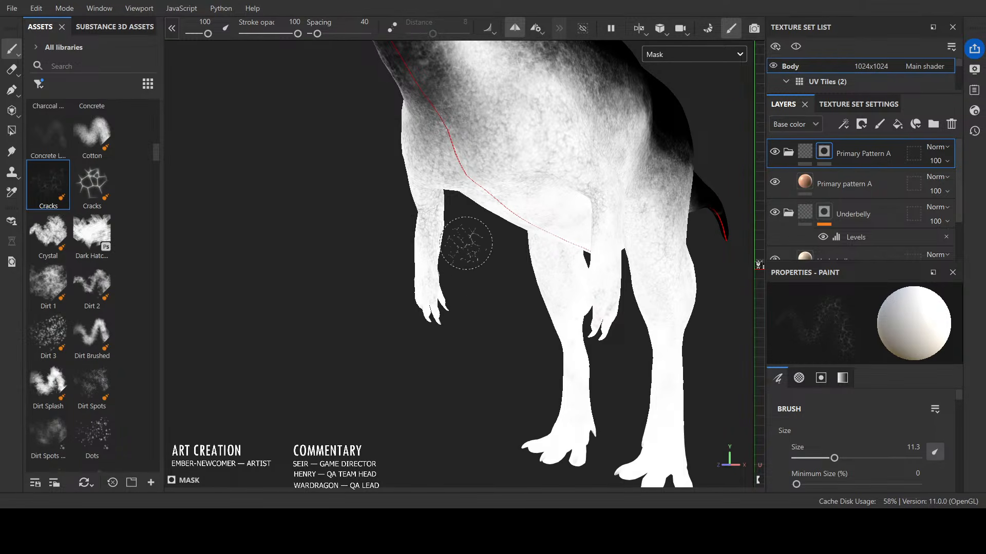
pyautogui.moveTo(465, 244)
pyautogui.keyDown('alt'); pyautogui.mouseDown()
pyautogui.moveTo(389, 158)
pyautogui.moveTo(529, 267)
pyautogui.mouseUp(); pyautogui.keyUp('alt')
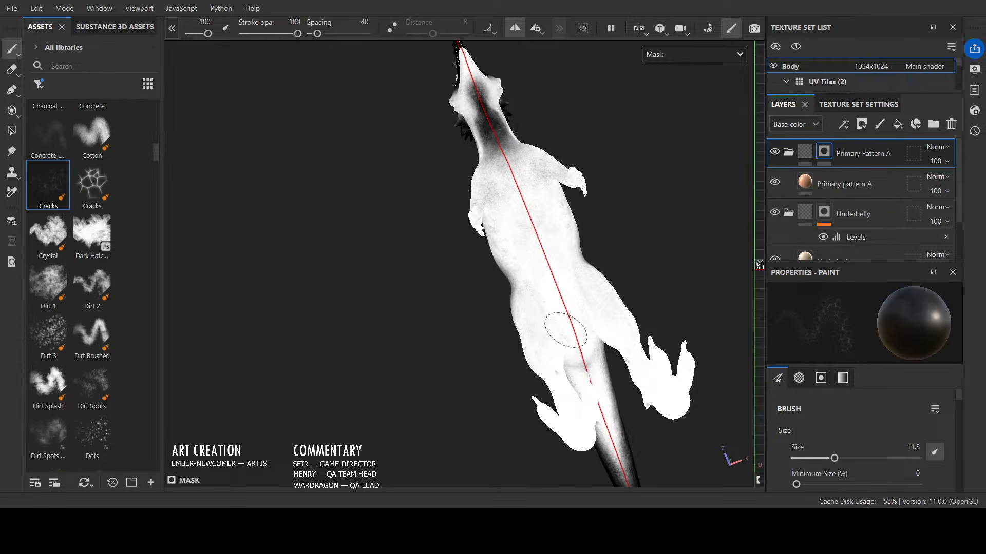
pyautogui.moveTo(565, 330)
pyautogui.mouseDown()
pyautogui.moveTo(549, 236)
pyautogui.moveTo(519, 226)
pyautogui.moveTo(529, 216)
pyautogui.moveTo(582, 345)
pyautogui.moveTo(559, 333)
pyautogui.mouseUp()
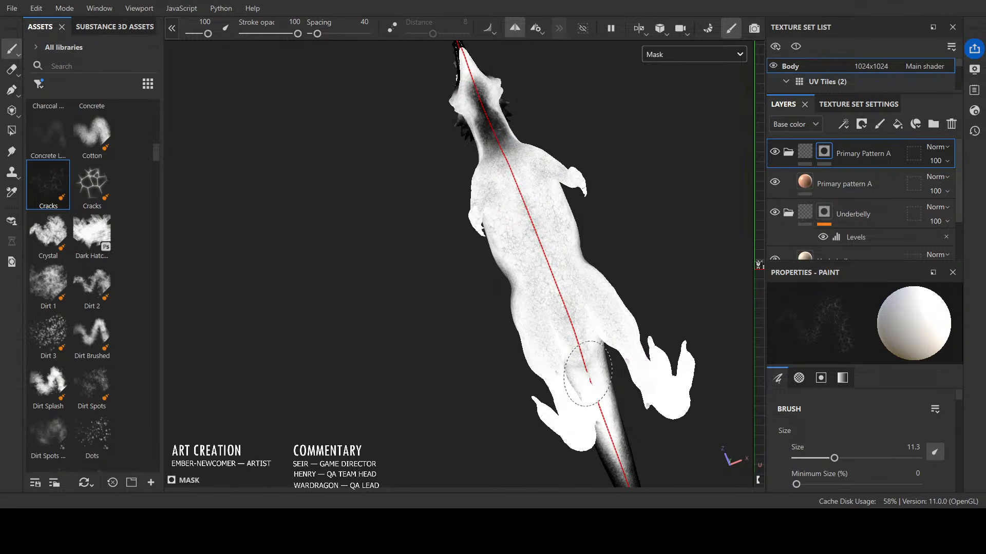
# Step: Paint Cracks texture in black down both hind legs to the feet, on the outer and rear sides
pyautogui.moveTo(512, 262)
pyautogui.keyDown('alt'); pyautogui.mouseDown()
pyautogui.moveTo(544, 315)
pyautogui.moveTo(446, 419)
pyautogui.moveTo(368, 464)
pyautogui.moveTo(445, 471)
pyautogui.moveTo(392, 465)
pyautogui.moveTo(416, 449)
pyautogui.mouseUp(); pyautogui.keyUp('alt')
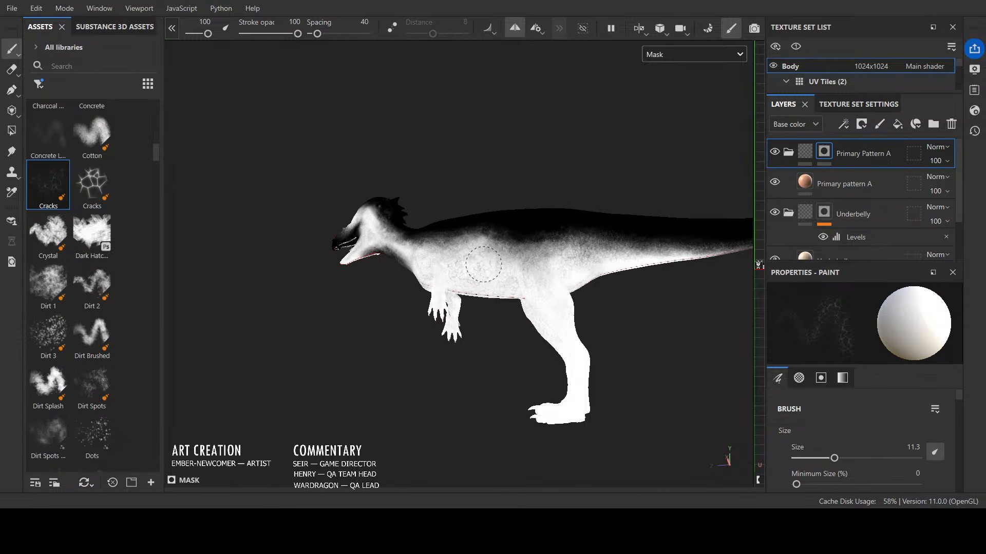
pyautogui.keyDown('alt'); pyautogui.moveTo(542, 288); pyautogui.dragTo(504, 241); pyautogui.keyUp('alt')
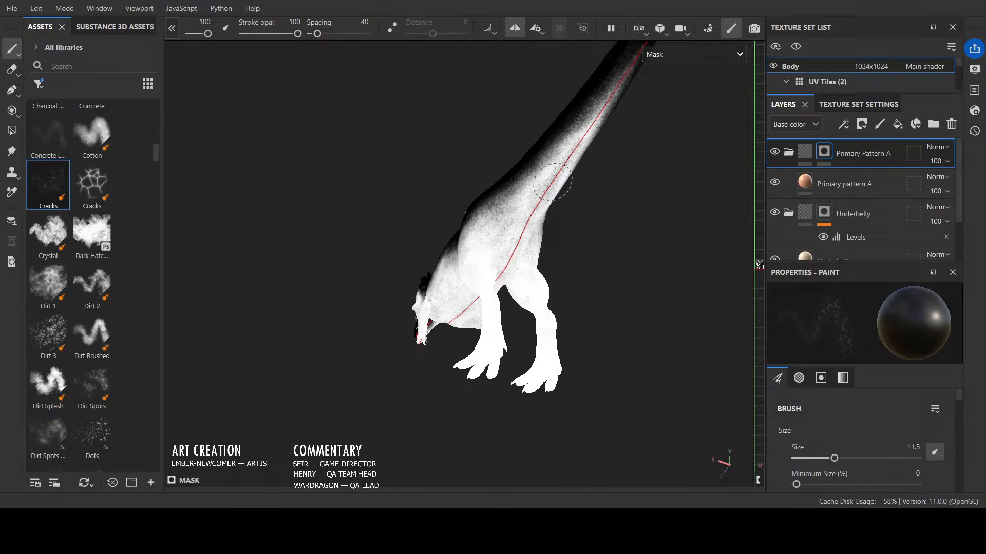
pyautogui.keyDown('alt'); pyautogui.moveTo(580, 238); pyautogui.dragTo(491, 248); pyautogui.keyUp('alt')
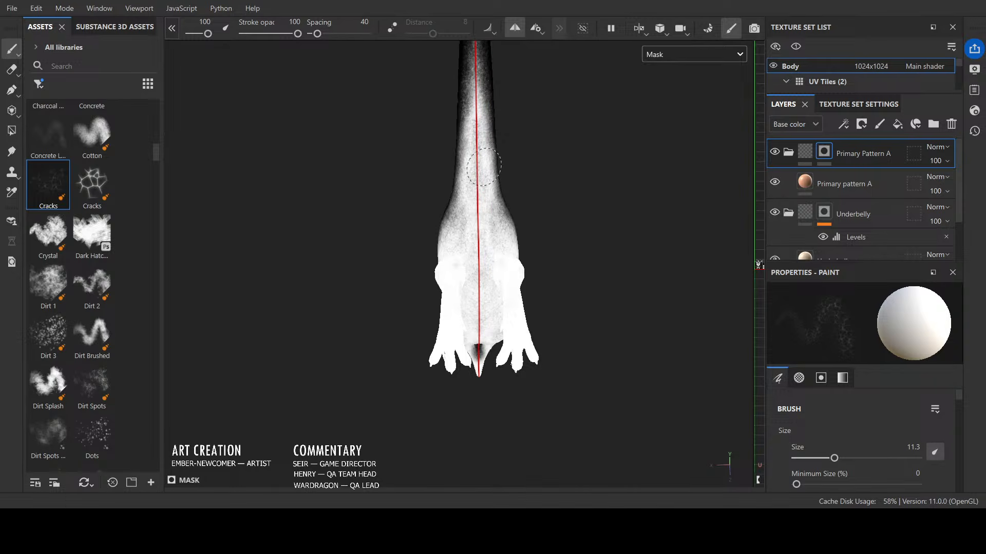
pyautogui.keyDown('alt'); pyautogui.moveTo(557, 286); pyautogui.dragTo(550, 319); pyautogui.keyUp('alt')
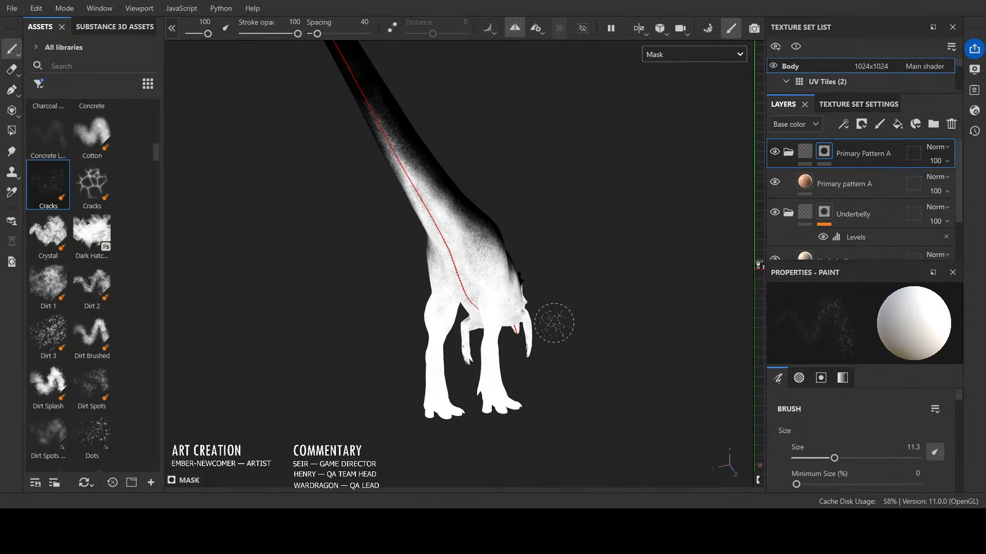
pyautogui.moveTo(499, 285)
pyautogui.mouseDown()
pyautogui.moveTo(491, 393)
pyautogui.moveTo(508, 400)
pyautogui.mouseUp()
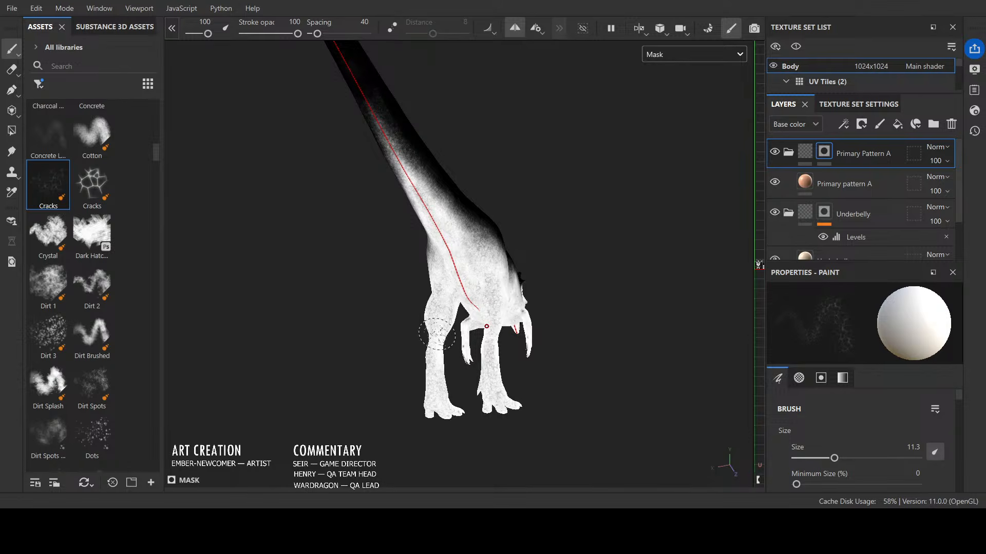
pyautogui.moveTo(557, 339)
pyautogui.keyDown('alt'); pyautogui.mouseDown()
pyautogui.moveTo(647, 381)
pyautogui.moveTo(603, 391)
pyautogui.moveTo(583, 306)
pyautogui.moveTo(506, 310)
pyautogui.moveTo(707, 367)
pyautogui.moveTo(590, 426)
pyautogui.mouseUp(); pyautogui.keyUp('alt')
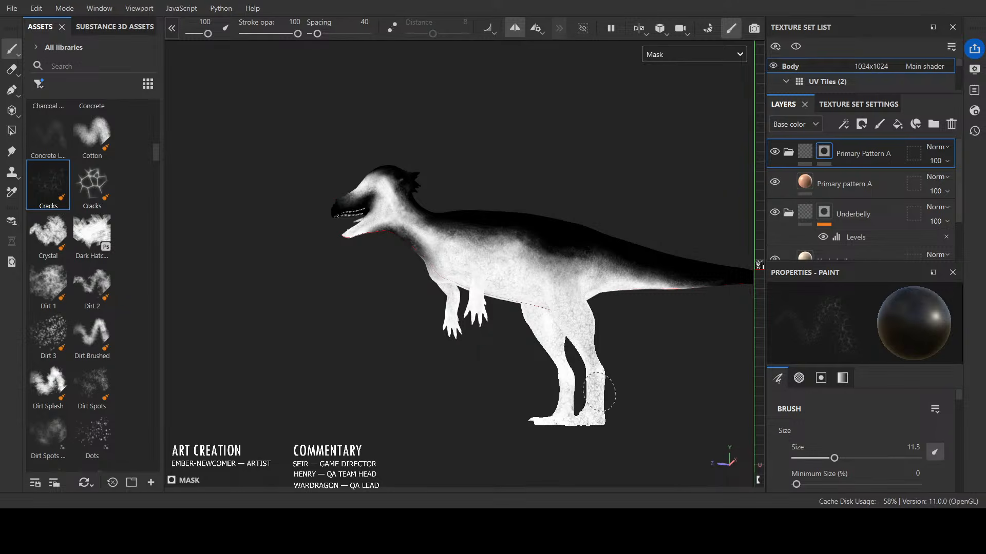
pyautogui.press('x')
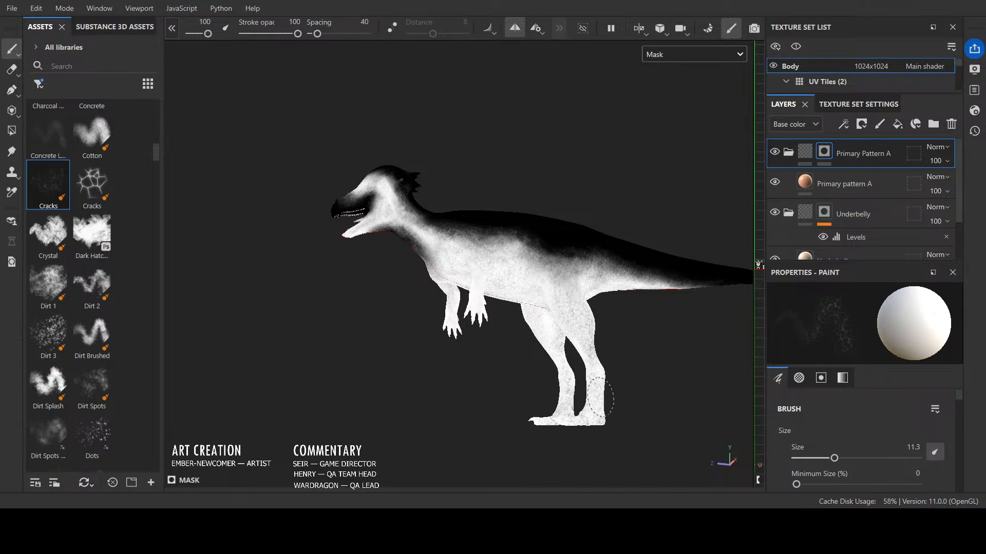
pyautogui.press('x')
pyautogui.press('x')
# Step: Paint Cracks texture over both arms and hands, alternating black and white
pyautogui.keyDown('alt'); pyautogui.moveTo(554, 349); pyautogui.dragTo(467, 434); pyautogui.keyUp('alt')
pyautogui.press('x')
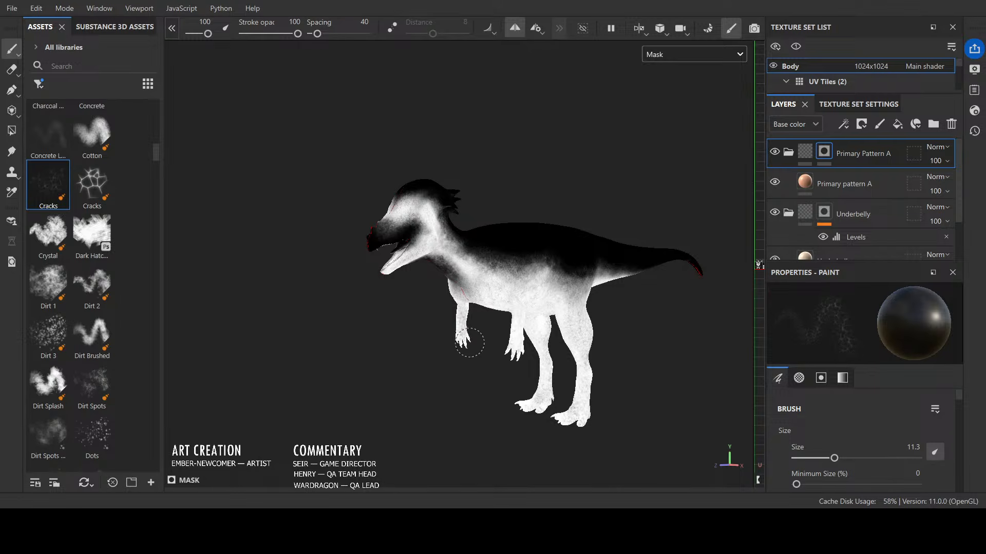
pyautogui.press('x')
pyautogui.scroll(5, 471, 312)
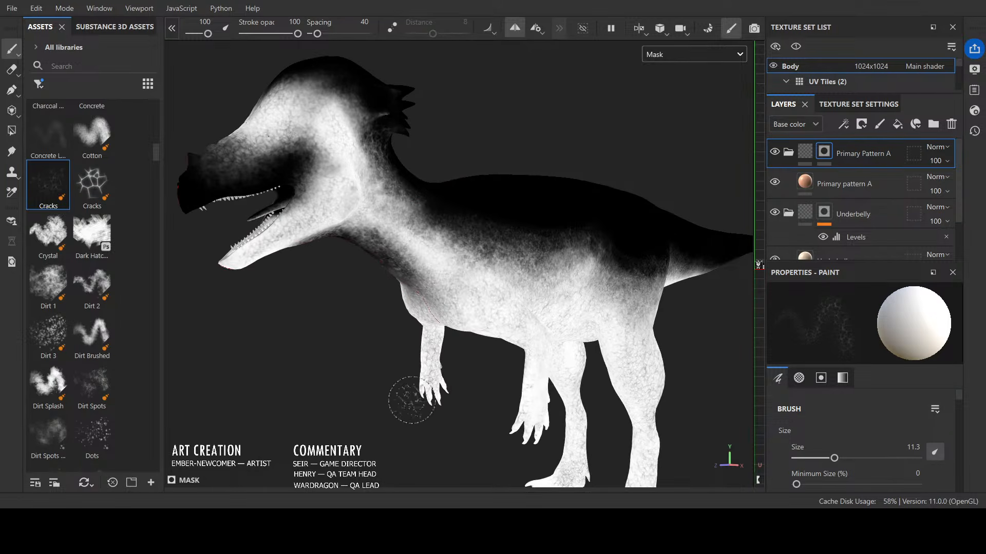
pyautogui.keyDown('alt'); pyautogui.moveTo(413, 401); pyautogui.dragTo(365, 403); pyautogui.keyUp('alt')
pyautogui.press('x')
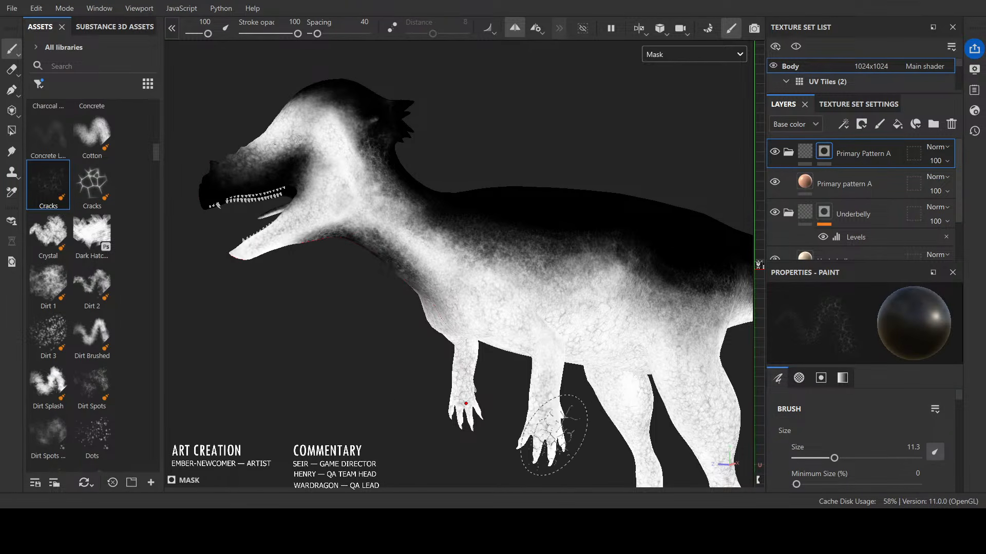
pyautogui.press('x')
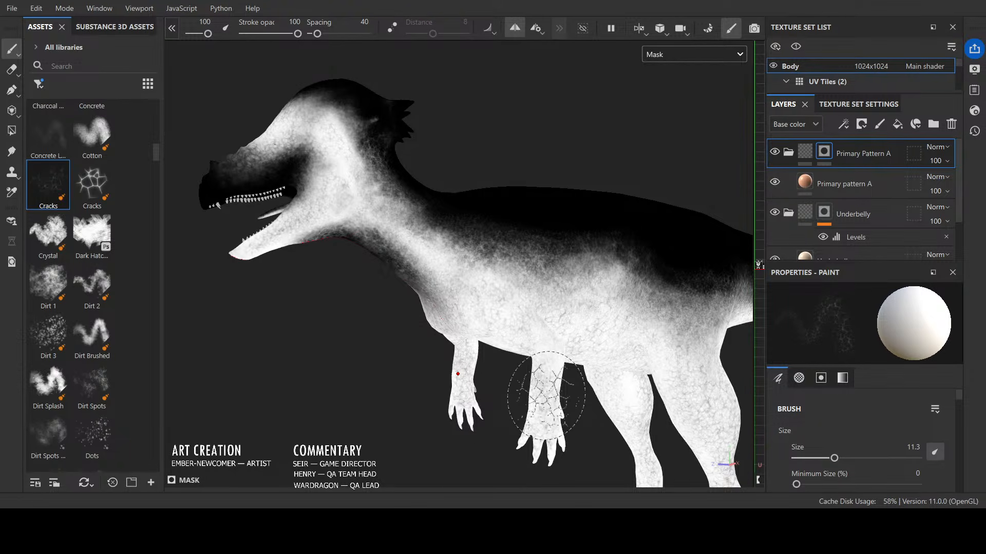
# Step: Soften the texture on the arms and hands with white Cotton strokes at brush size 15
pyautogui.click(91, 134)
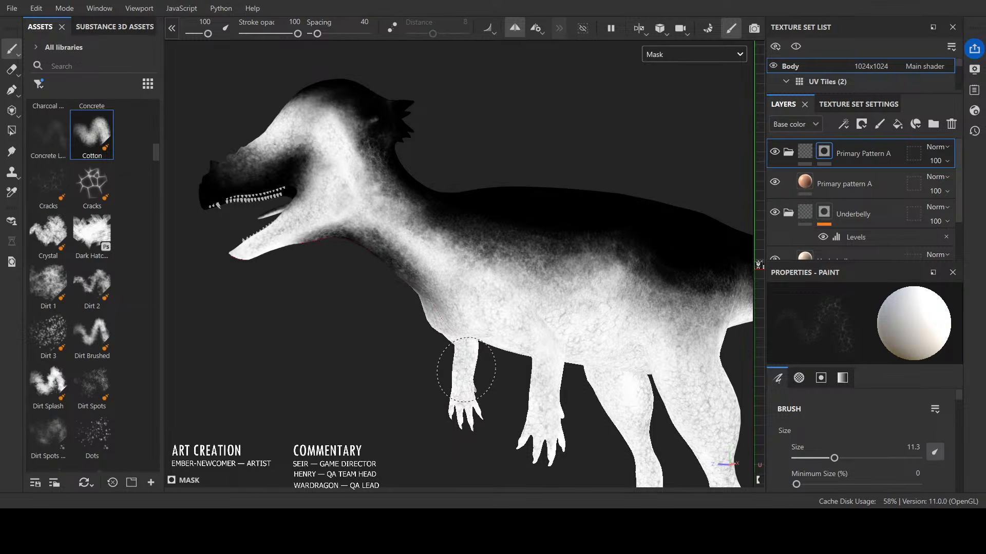
pyautogui.scroll(-2, 496, 385)
pyautogui.keyDown('alt'); pyautogui.moveTo(462, 433); pyautogui.dragTo(418, 431); pyautogui.keyUp('alt')
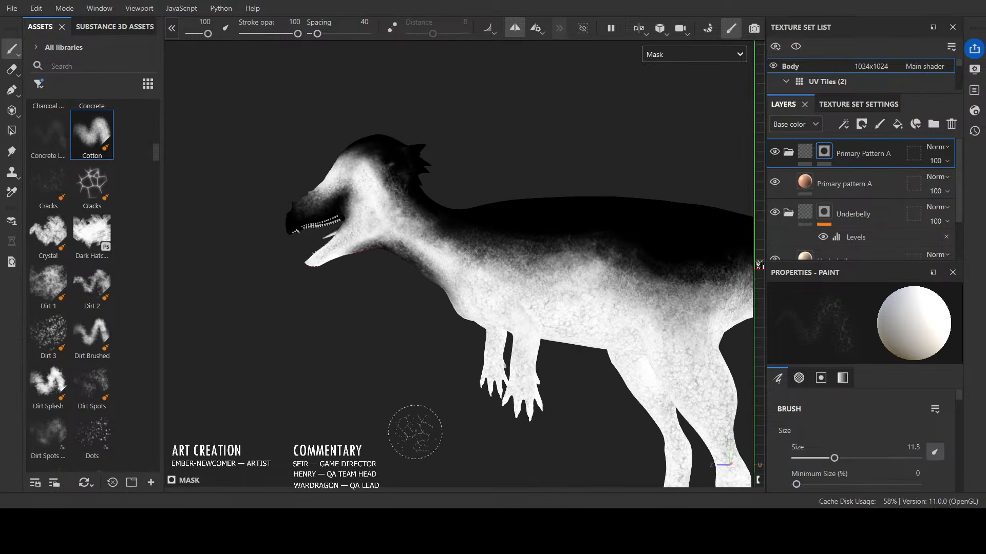
pyautogui.scroll(3, 418, 432)
pyautogui.keyDown('alt'); pyautogui.moveTo(418, 434); pyautogui.dragTo(417, 359, button='middle'); pyautogui.keyUp('alt')
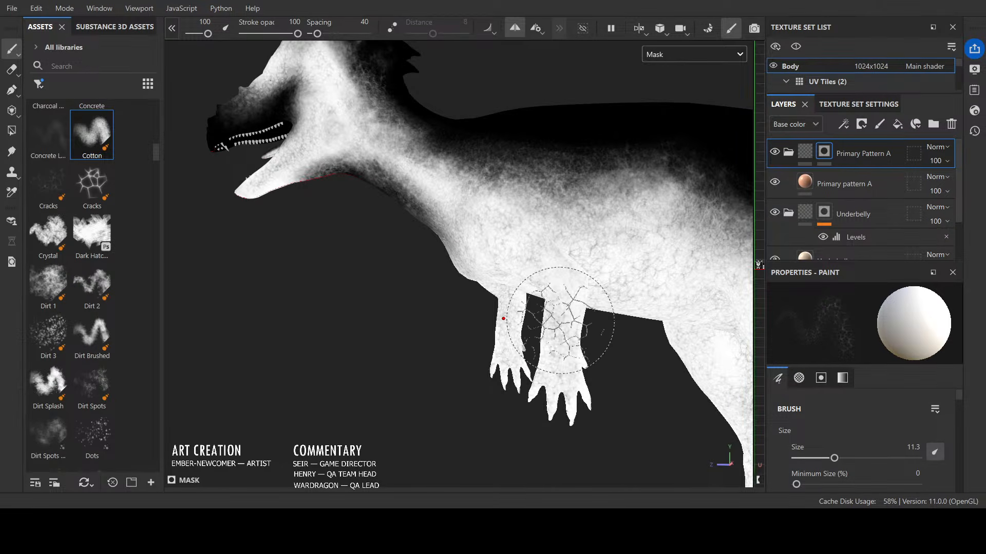
pyautogui.click(934, 452)
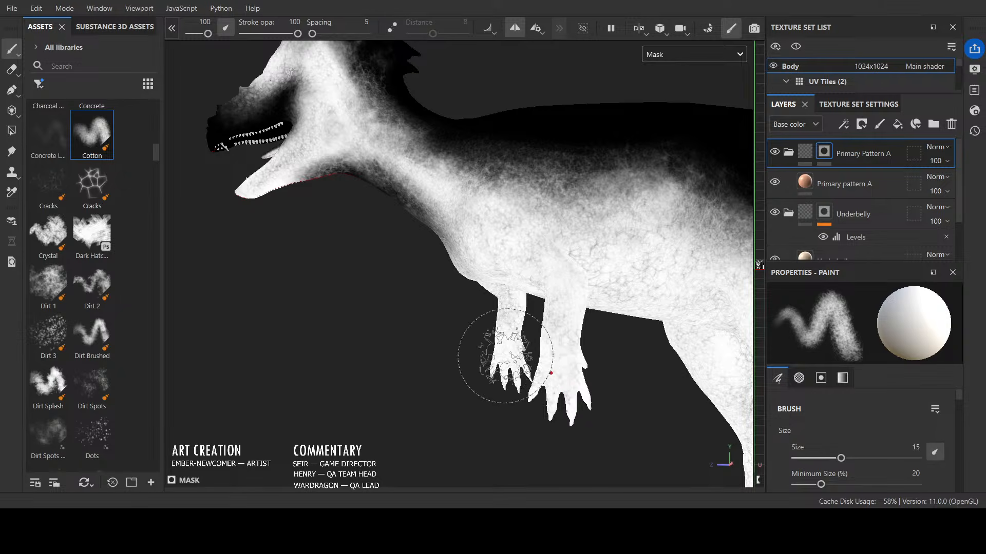
pyautogui.scroll(-2, 573, 449)
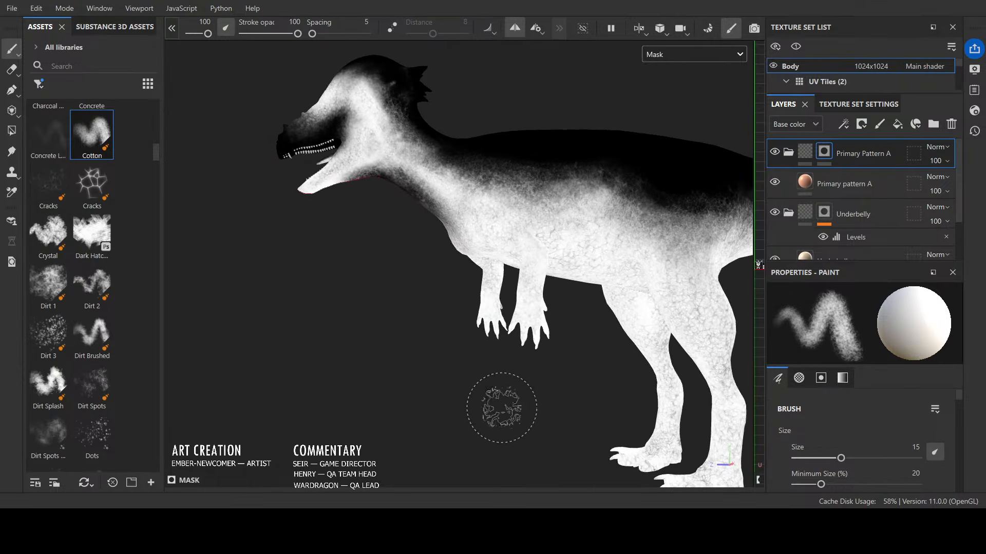
# Step: Soften the cracks on the lower hind legs and feet with white Cotton strokes
pyautogui.scroll(3, 323, 293)
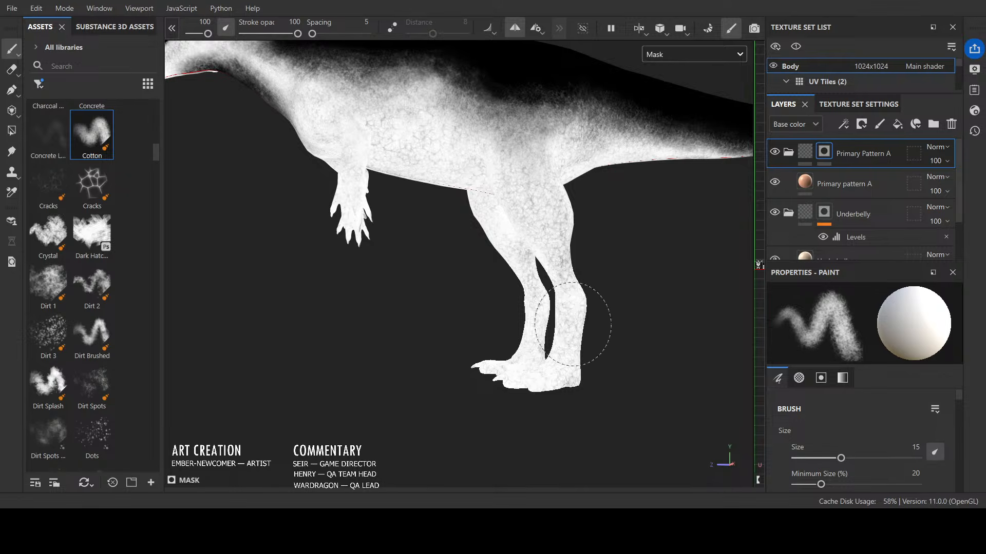
pyautogui.moveTo(611, 360)
pyautogui.keyDown('alt'); pyautogui.mouseDown()
pyautogui.moveTo(667, 387)
pyautogui.moveTo(660, 393)
pyautogui.mouseUp(); pyautogui.keyUp('alt')
pyautogui.keyDown('alt'); pyautogui.moveTo(531, 351); pyautogui.dragTo(491, 340); pyautogui.keyUp('alt')
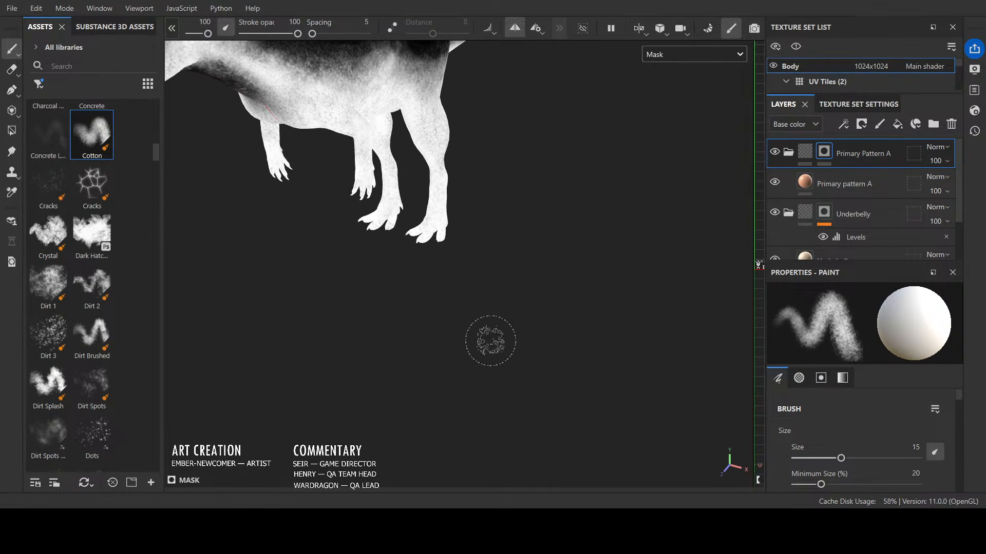
pyautogui.keyDown('alt'); pyautogui.moveTo(600, 301); pyautogui.dragTo(513, 221); pyautogui.keyUp('alt')
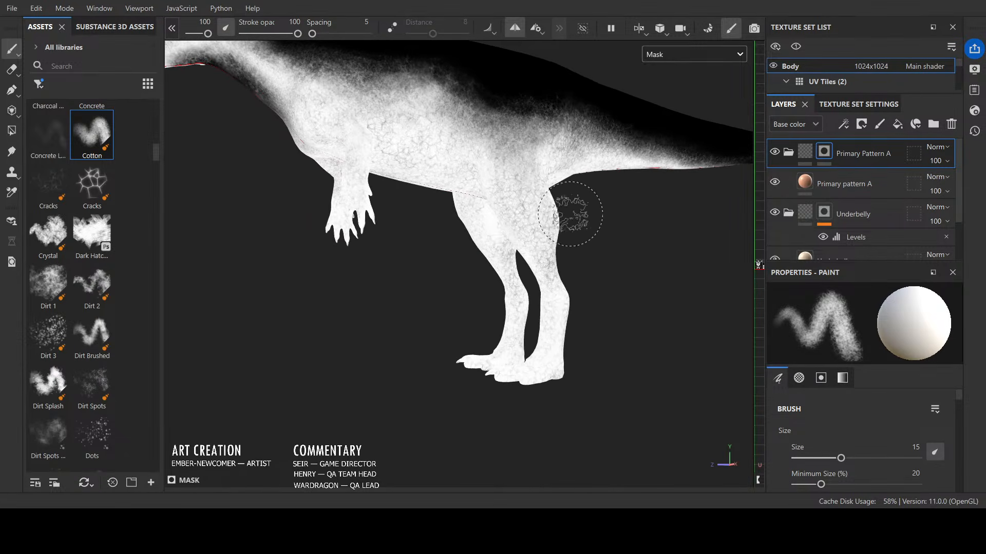
pyautogui.keyDown('alt'); pyautogui.keyDown('shift'); pyautogui.moveTo(572, 214); pyautogui.dragTo(550, 237); pyautogui.keyUp('shift'); pyautogui.keyUp('alt')
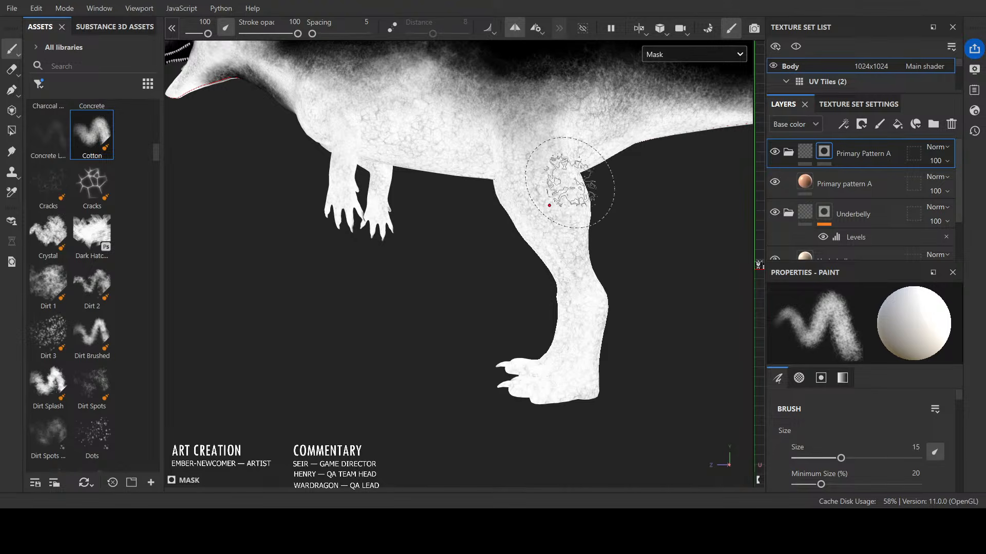
pyautogui.moveTo(587, 357)
pyautogui.keyDown('alt'); pyautogui.mouseDown()
pyautogui.moveTo(618, 395)
pyautogui.moveTo(665, 371)
pyautogui.mouseUp(); pyautogui.keyUp('alt')
pyautogui.keyDown('alt'); pyautogui.moveTo(650, 307); pyautogui.dragTo(521, 296); pyautogui.keyUp('alt')
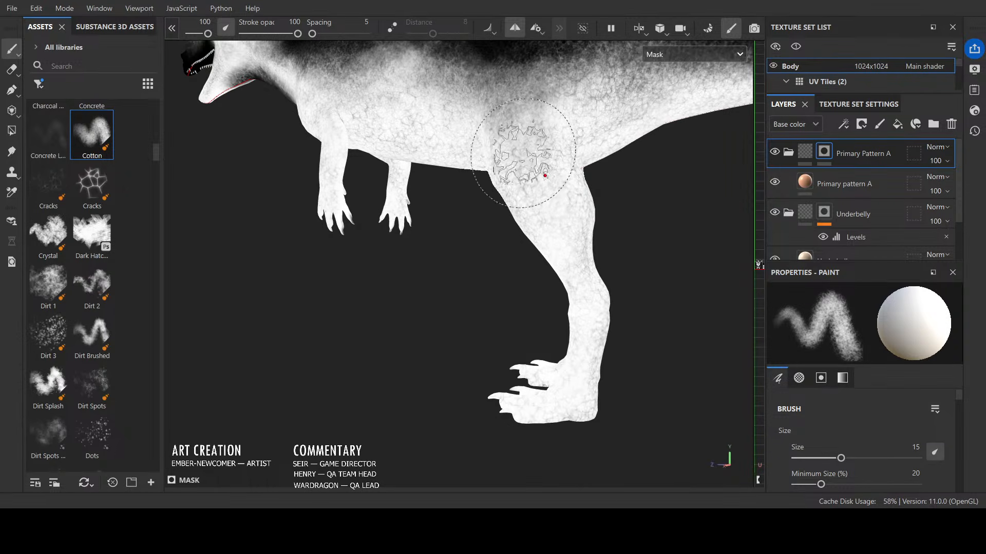
# Step: Lighten the thighs and the backs and inner sides of the hind legs with white Cotton strokes
pyautogui.moveTo(526, 112)
pyautogui.mouseDown()
pyautogui.moveTo(543, 109)
pyautogui.moveTo(480, 95)
pyautogui.mouseUp()
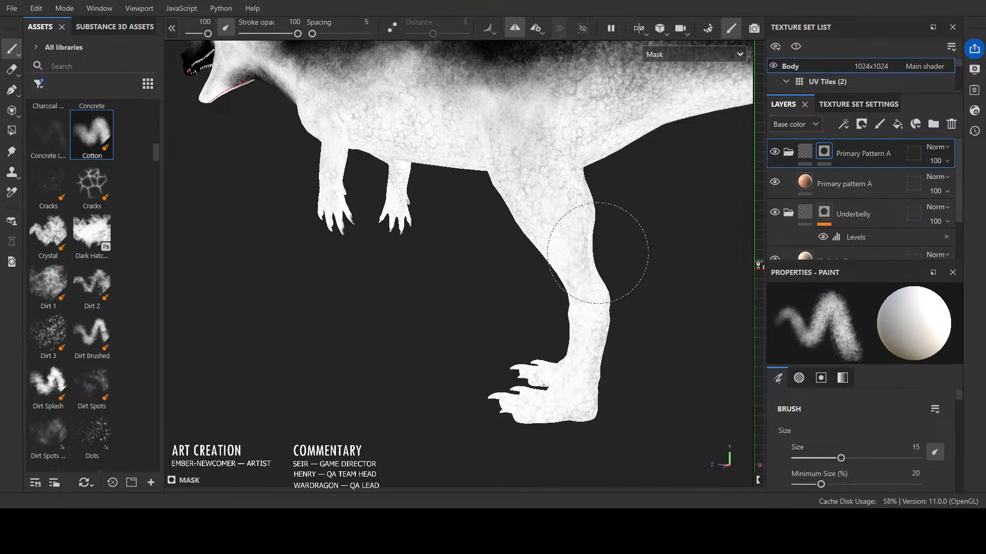
pyautogui.moveTo(597, 252)
pyautogui.mouseDown()
pyautogui.moveTo(638, 308)
pyautogui.moveTo(638, 330)
pyautogui.moveTo(561, 360)
pyautogui.moveTo(594, 363)
pyautogui.moveTo(532, 363)
pyautogui.mouseUp()
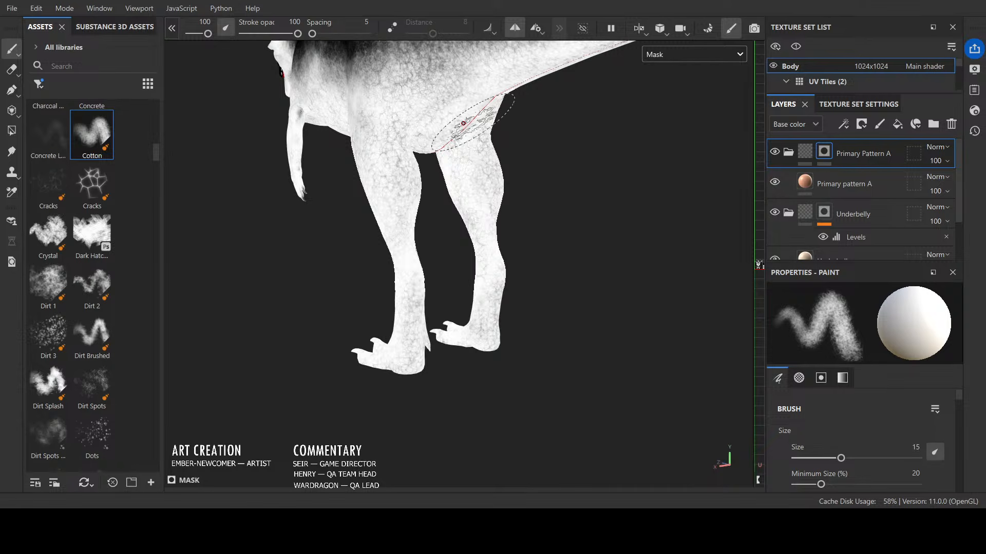
pyautogui.moveTo(473, 122); pyautogui.dragTo(474, 125)
pyautogui.moveTo(409, 180)
pyautogui.mouseDown()
pyautogui.moveTo(406, 141)
pyautogui.moveTo(394, 146)
pyautogui.moveTo(486, 172)
pyautogui.moveTo(457, 198)
pyautogui.mouseUp()
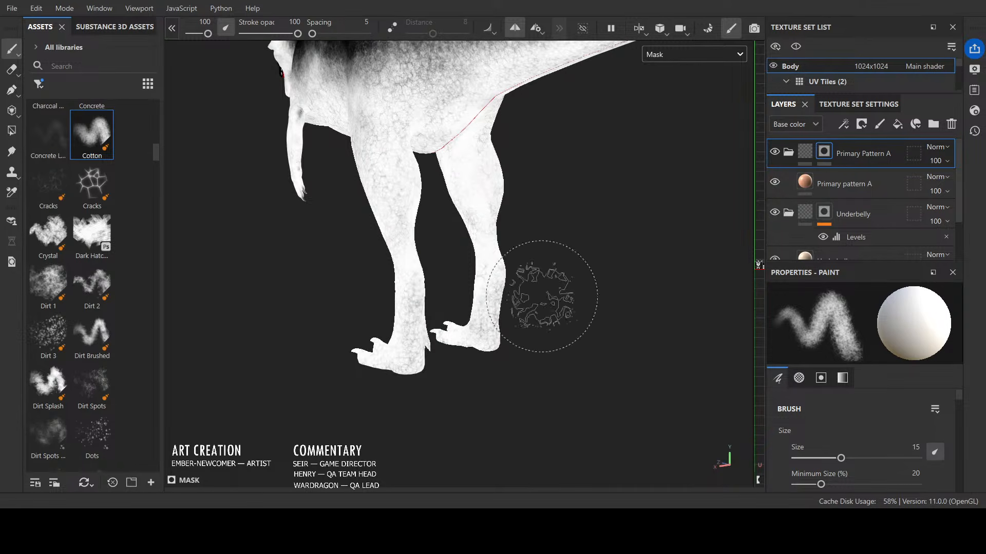
pyautogui.moveTo(539, 293)
pyautogui.keyDown('alt'); pyautogui.mouseDown()
pyautogui.moveTo(607, 304)
pyautogui.moveTo(524, 229)
pyautogui.mouseUp(); pyautogui.keyUp('alt')
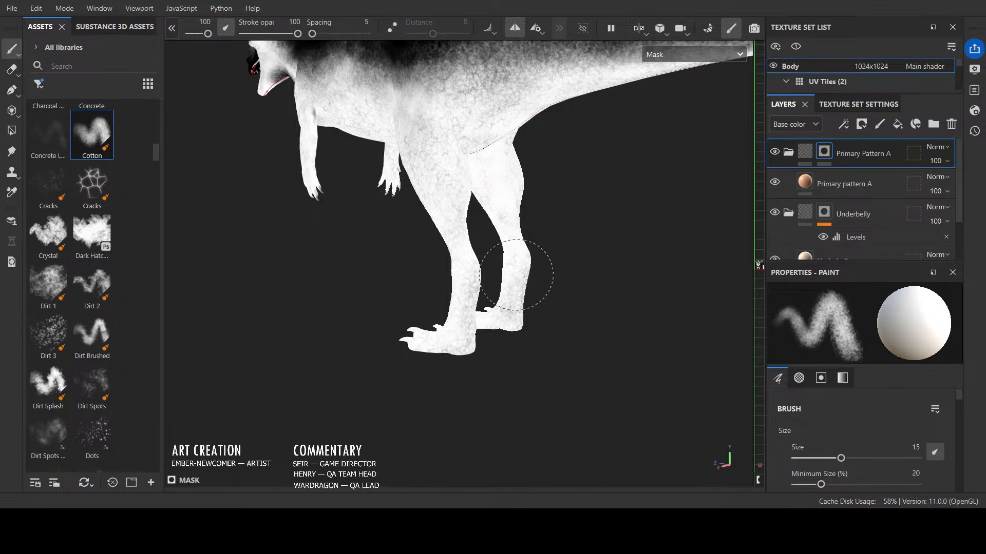
pyautogui.moveTo(517, 275)
pyautogui.mouseDown()
pyautogui.moveTo(448, 281)
pyautogui.moveTo(433, 295)
pyautogui.moveTo(442, 326)
pyautogui.moveTo(489, 316)
pyautogui.moveTo(461, 308)
pyautogui.mouseUp()
# Step: Paint black Cracks texture on the rear and inner sides of the hind legs with brush size 12.68
pyautogui.click(49, 183)
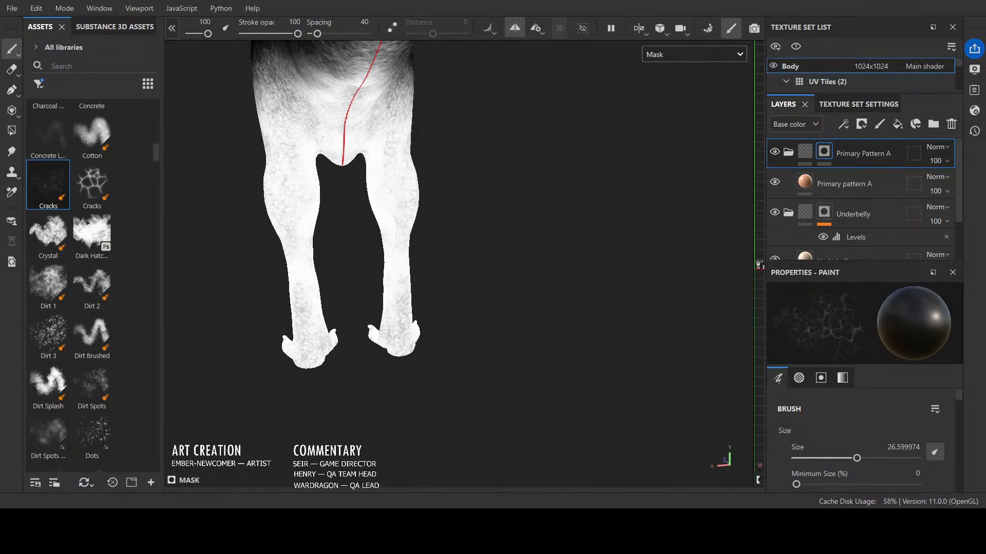
pyautogui.press('[')
pyautogui.press('[')
pyautogui.press('[')
pyautogui.press('[')
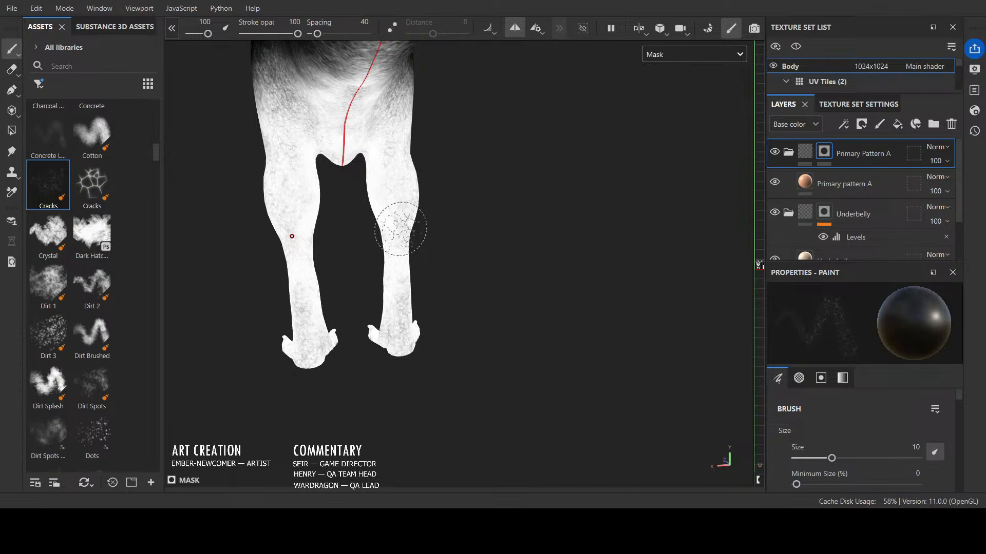
pyautogui.press(']')
pyautogui.press(']')
pyautogui.moveTo(393, 163)
pyautogui.mouseDown()
pyautogui.moveTo(390, 215)
pyautogui.moveTo(376, 180)
pyautogui.mouseUp()
pyautogui.press('x')
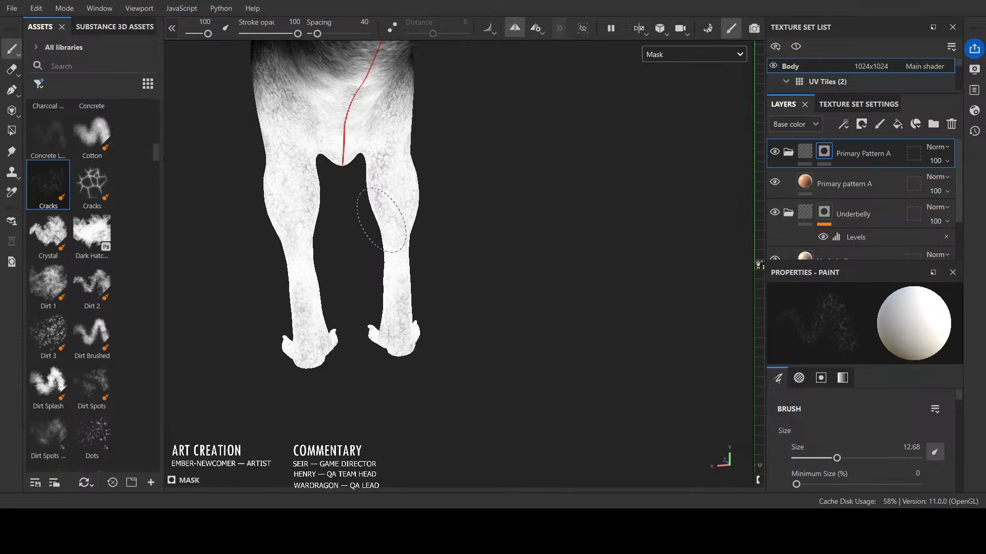
# Step: Add black Cracks to the inner thighs and calves, enlarging the brush to 22.64 and switching to white
pyautogui.moveTo(455, 237)
pyautogui.keyDown('alt'); pyautogui.mouseDown()
pyautogui.moveTo(472, 197)
pyautogui.moveTo(484, 205)
pyautogui.mouseUp(); pyautogui.keyUp('alt')
pyautogui.press('x')
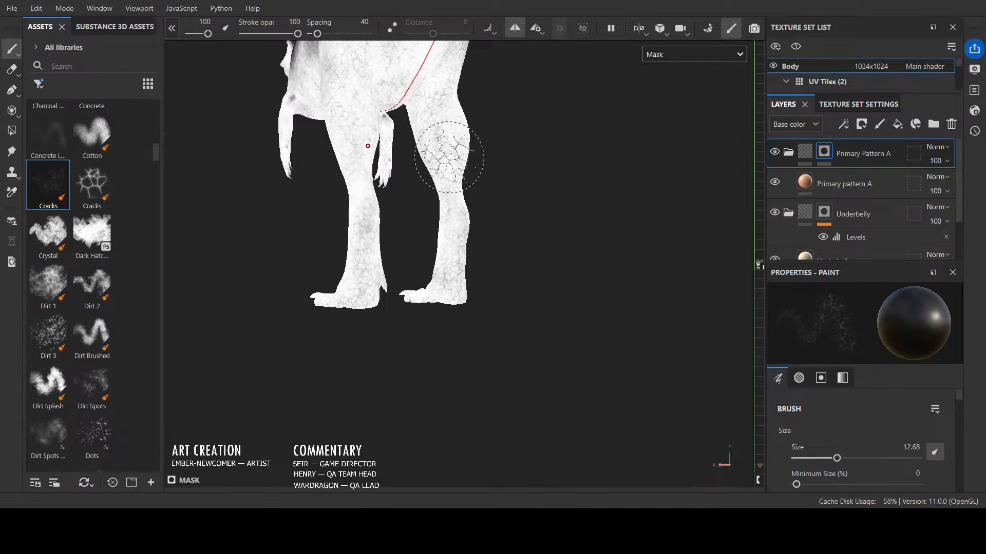
pyautogui.press(']')
pyautogui.press(']')
pyautogui.press(']')
pyautogui.press(']')
pyautogui.press(']')
pyautogui.press(']')
pyautogui.press('x')
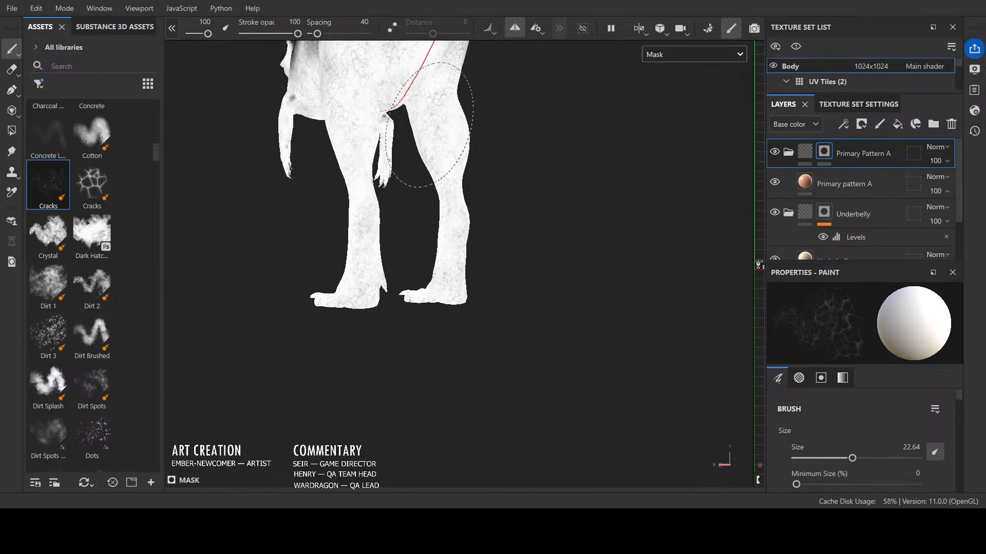
# Step: Switch to the Cotton brush and reduce its size to 2.16 for touching up the arms
pyautogui.scroll(-5, 407, 282)
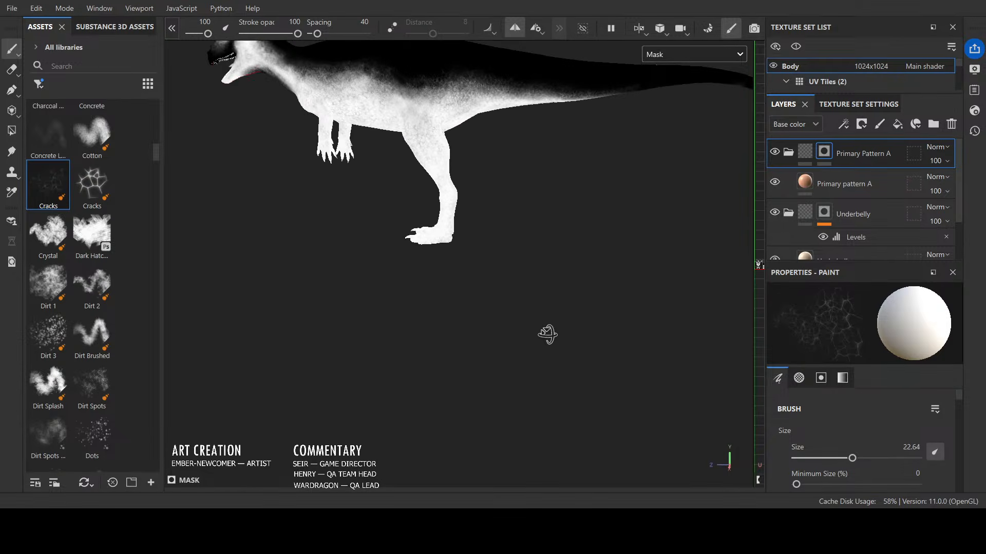
pyautogui.scroll(5, 325, 249)
pyautogui.scroll(-3, 221, 195)
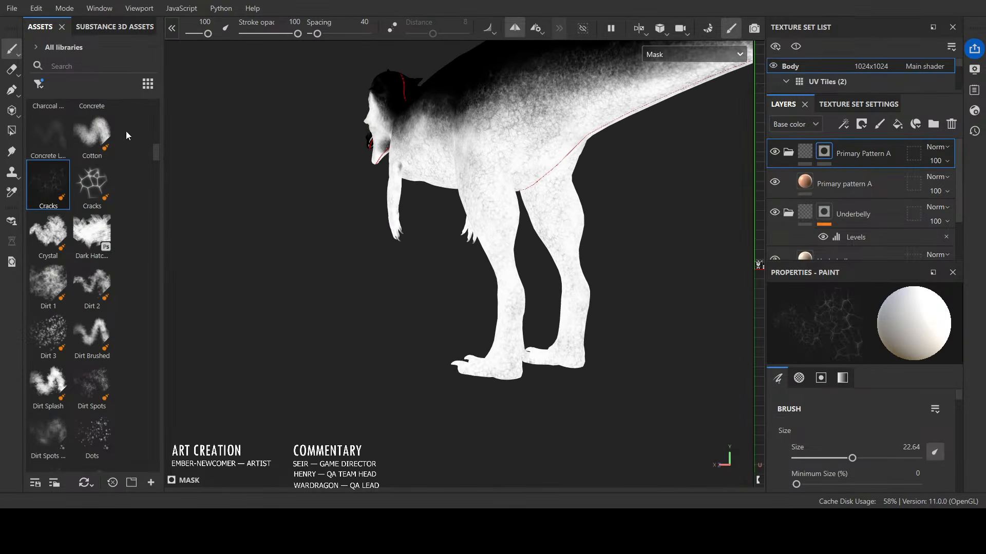
pyautogui.scroll(3, 123, 144)
pyautogui.scroll(-3, 108, 231)
pyautogui.scroll(3, 104, 270)
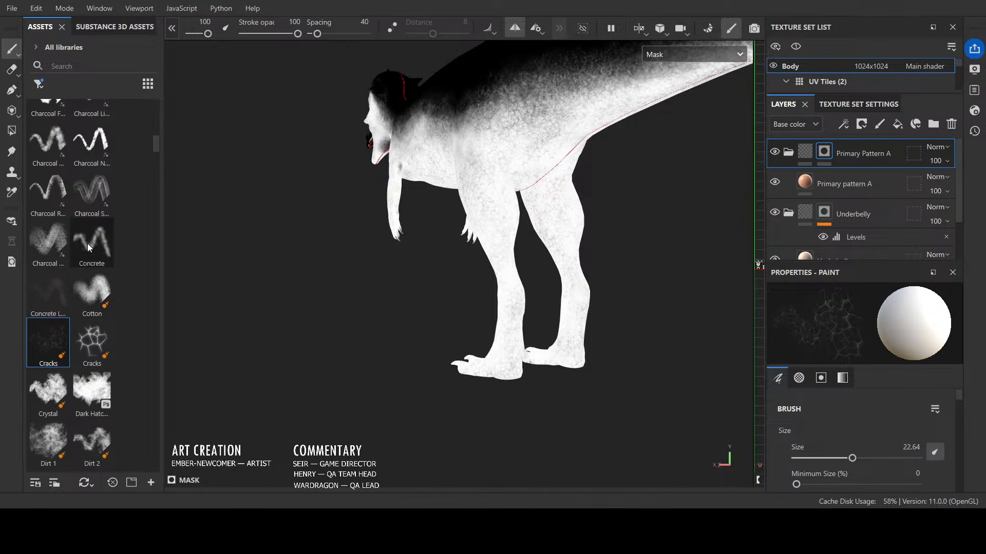
pyautogui.click(91, 292)
pyautogui.scroll(3, 325, 173)
pyautogui.scroll(1, 328, 174)
pyautogui.keyDown('ctrl'); pyautogui.moveTo(352, 184); pyautogui.dragTo(300, 184, button='right'); pyautogui.keyUp('ctrl')
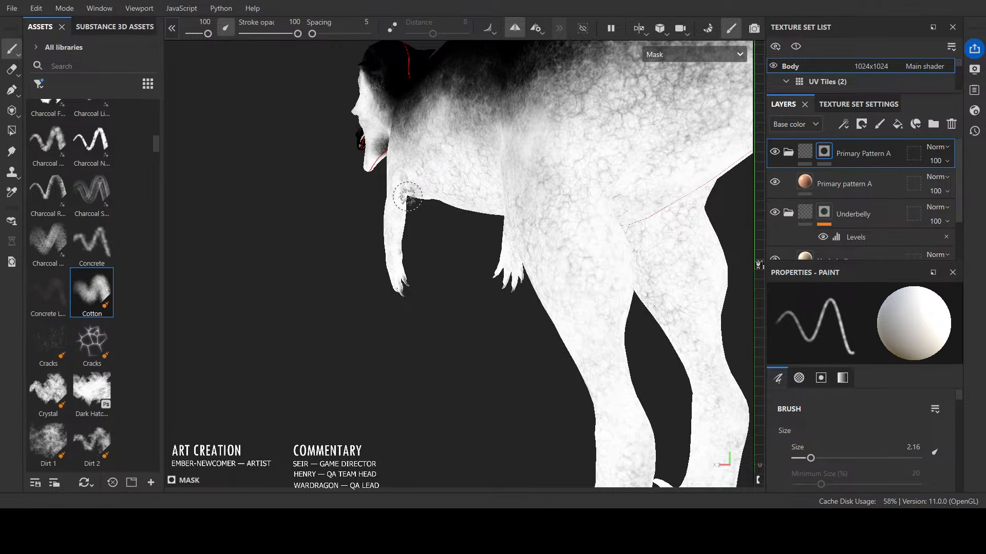
# Step: Clean up the armpit and arms with fine white Cotton strokes
pyautogui.keyDown('alt'); pyautogui.moveTo(407, 195); pyautogui.dragTo(414, 258); pyautogui.keyUp('alt')
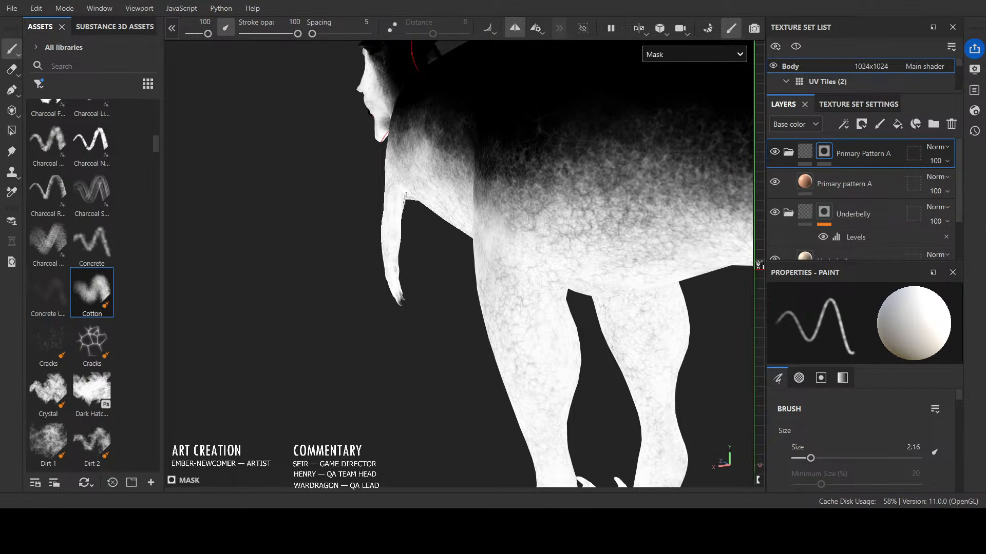
pyautogui.keyDown('alt'); pyautogui.moveTo(412, 410); pyautogui.dragTo(438, 434); pyautogui.keyUp('alt')
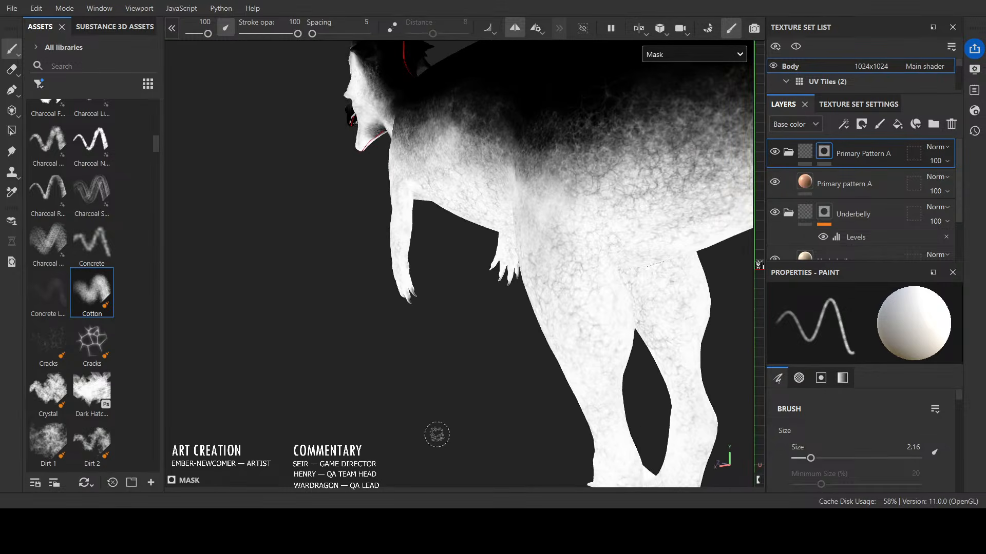
pyautogui.scroll(4, 442, 365)
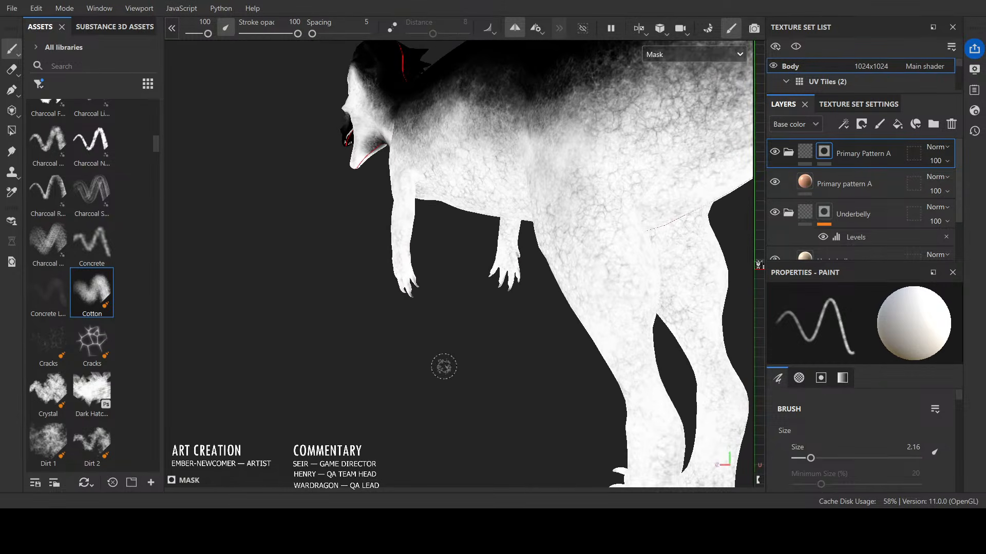
pyautogui.scroll(2, 471, 413)
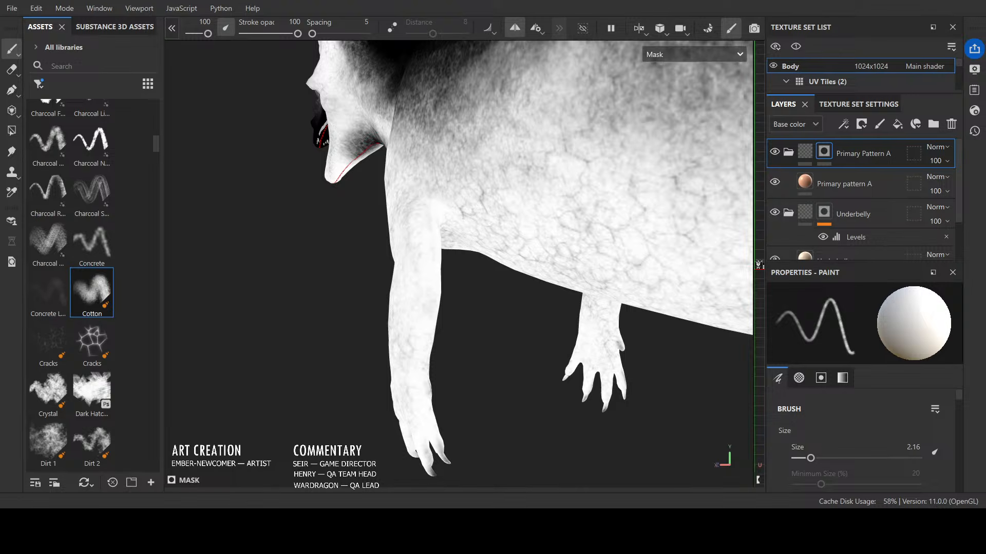
pyautogui.keyDown('alt'); pyautogui.moveTo(562, 342); pyautogui.dragTo(601, 252); pyautogui.keyUp('alt')
pyautogui.scroll(2, 599, 308)
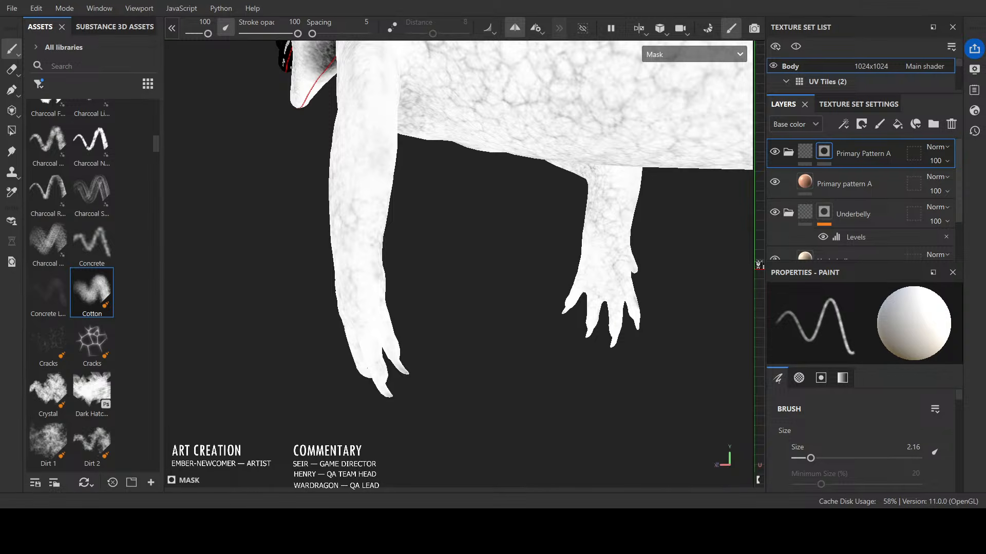
pyautogui.keyDown('alt'); pyautogui.moveTo(437, 426); pyautogui.dragTo(487, 409); pyautogui.keyUp('alt')
pyautogui.scroll(-3, 488, 409)
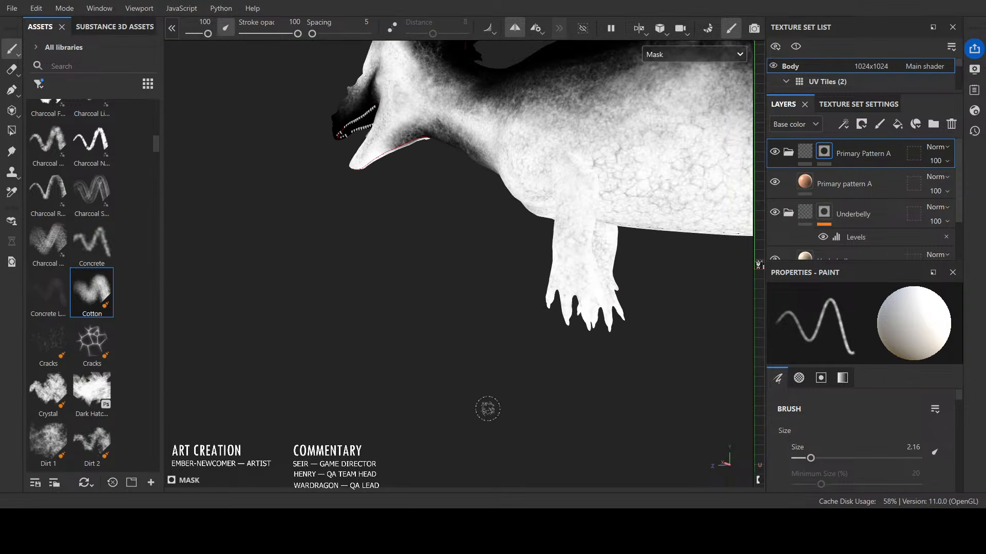
pyautogui.moveTo(559, 391)
pyautogui.keyDown('alt'); pyautogui.mouseDown()
pyautogui.moveTo(609, 367)
pyautogui.moveTo(359, 356)
pyautogui.moveTo(333, 380)
pyautogui.mouseUp(); pyautogui.keyUp('alt')
pyautogui.scroll(-3, 590, 362)
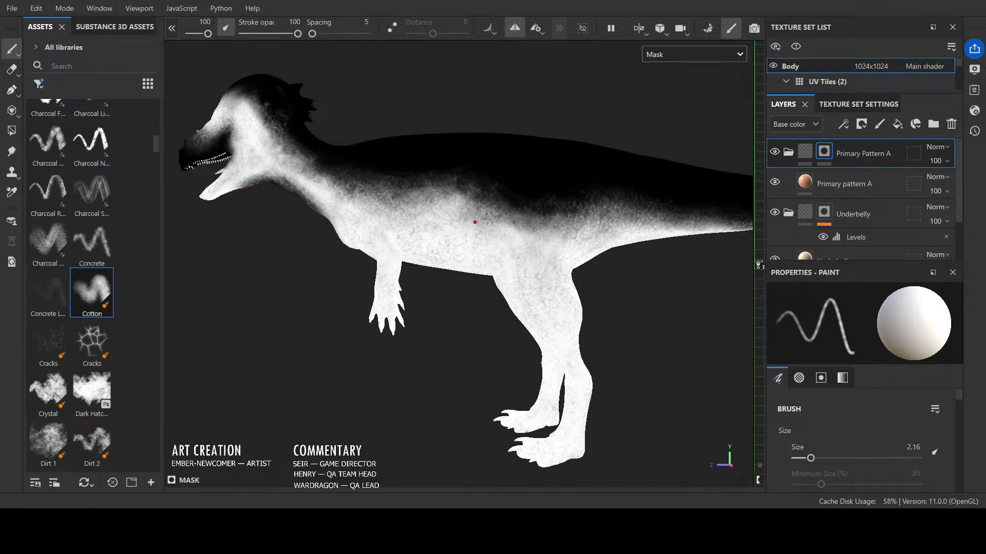
# Step: Paint black Cracks texture over the upper thigh and rear flank with brush size 14.14
pyautogui.click(48, 342)
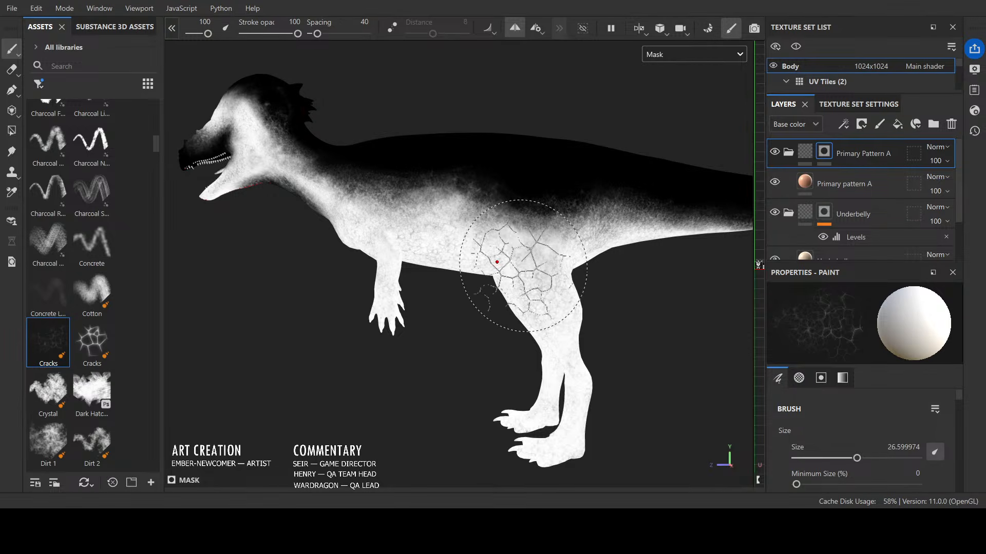
pyautogui.press('[')
pyautogui.press('[')
pyautogui.press('[')
pyautogui.press('[')
pyautogui.press('[')
pyautogui.press('[')
pyautogui.press('x')
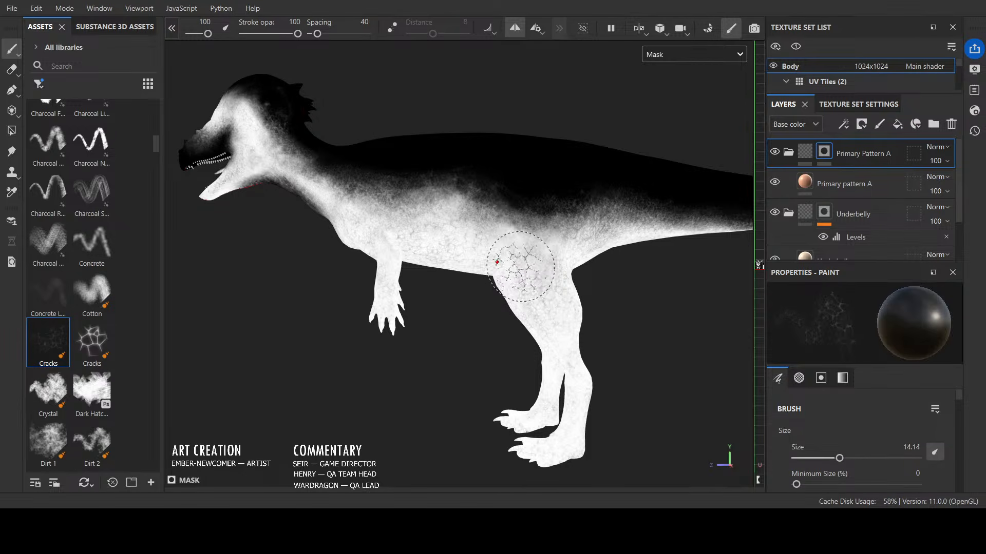
pyautogui.click(524, 263)
pyautogui.moveTo(609, 355)
pyautogui.keyDown('alt'); pyautogui.mouseDown()
pyautogui.moveTo(677, 350)
pyautogui.moveTo(606, 353)
pyautogui.mouseUp(); pyautogui.keyUp('alt')
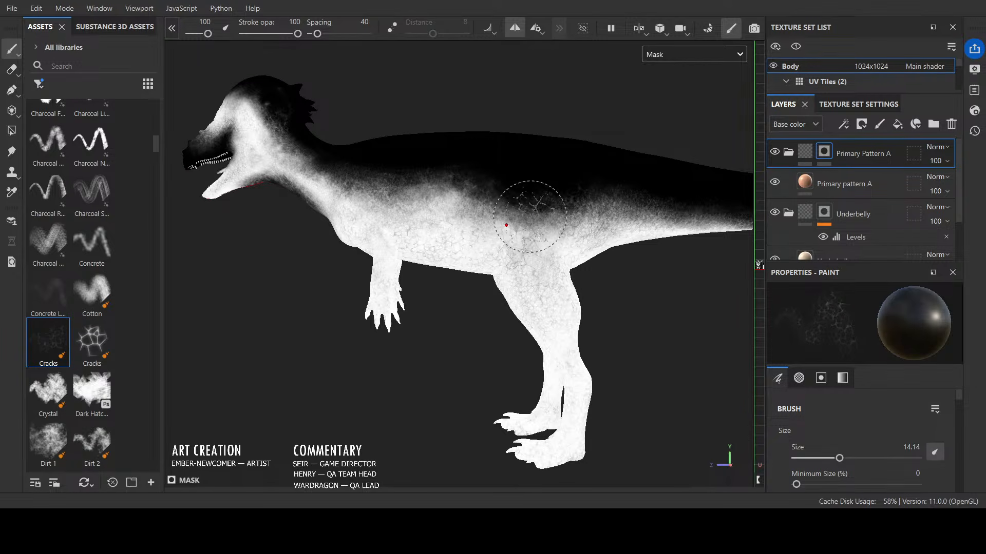
pyautogui.moveTo(506, 386)
pyautogui.keyDown('alt'); pyautogui.mouseDown()
pyautogui.moveTo(550, 387)
pyautogui.moveTo(513, 383)
pyautogui.mouseUp(); pyautogui.keyUp('alt')
# Step: Add white Cracks texture along the flank and neck at brush size 14.14
pyautogui.press('x')
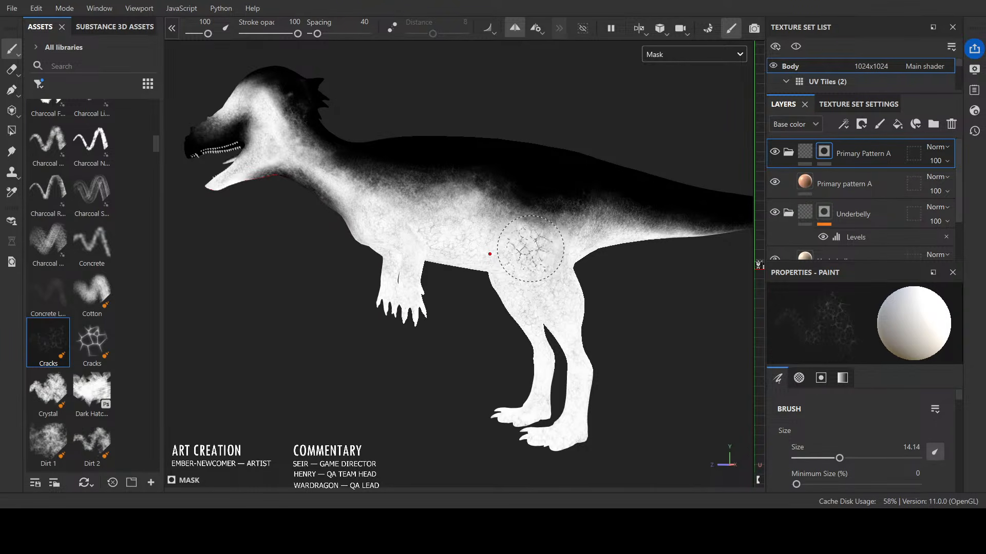
pyautogui.moveTo(715, 363)
pyautogui.keyDown('alt'); pyautogui.mouseDown()
pyautogui.moveTo(642, 341)
pyautogui.moveTo(572, 368)
pyautogui.moveTo(366, 412)
pyautogui.moveTo(608, 397)
pyautogui.moveTo(495, 408)
pyautogui.mouseUp(); pyautogui.keyUp('alt')
pyautogui.scroll(3, 495, 408)
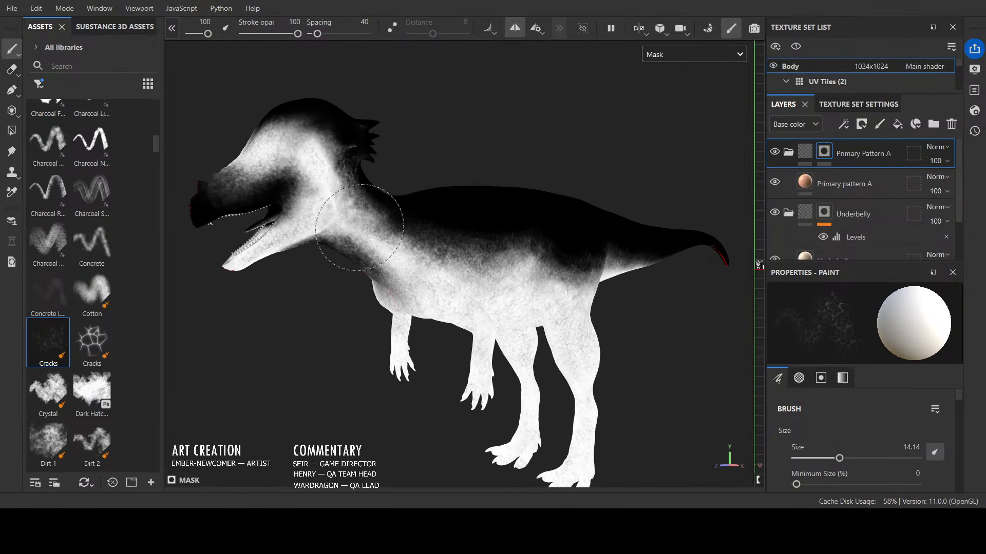
pyautogui.scroll(1, 359, 227)
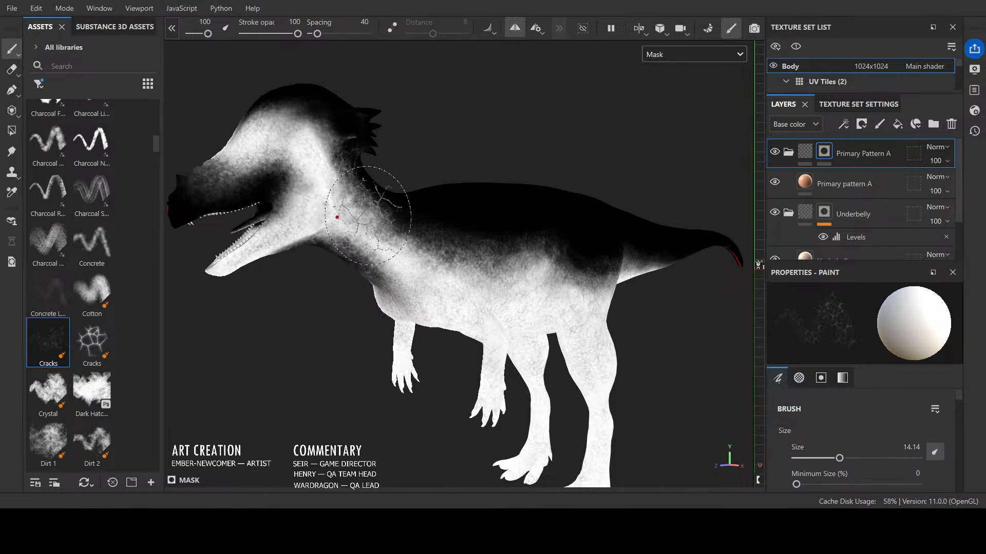
# Step: Blend the neck and shoulder transition with white Cotton strokes at brush size 15
pyautogui.click(93, 291)
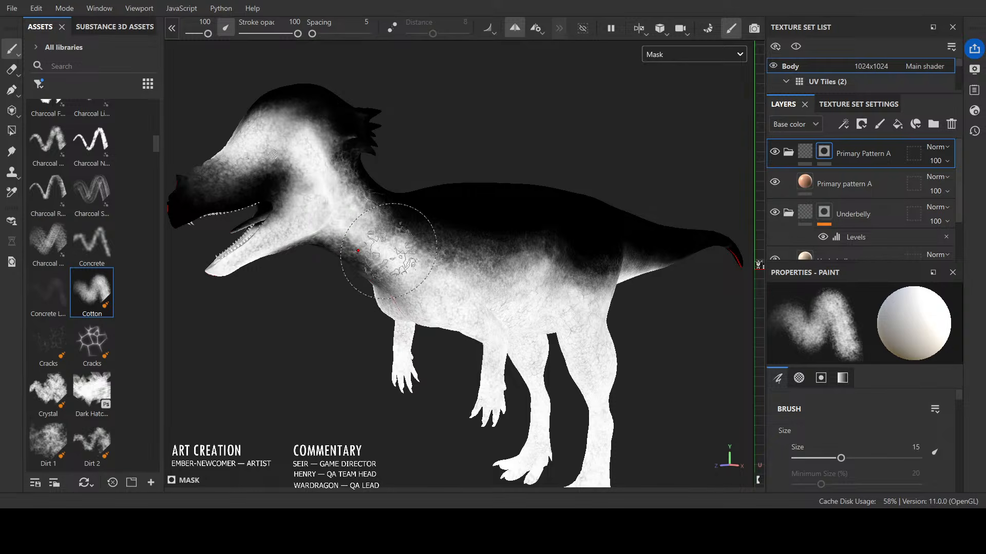
pyautogui.moveTo(426, 287)
pyautogui.keyDown('alt'); pyautogui.mouseDown()
pyautogui.moveTo(456, 325)
pyautogui.moveTo(601, 336)
pyautogui.moveTo(452, 373)
pyautogui.moveTo(350, 385)
pyautogui.moveTo(299, 370)
pyautogui.mouseUp(); pyautogui.keyUp('alt')
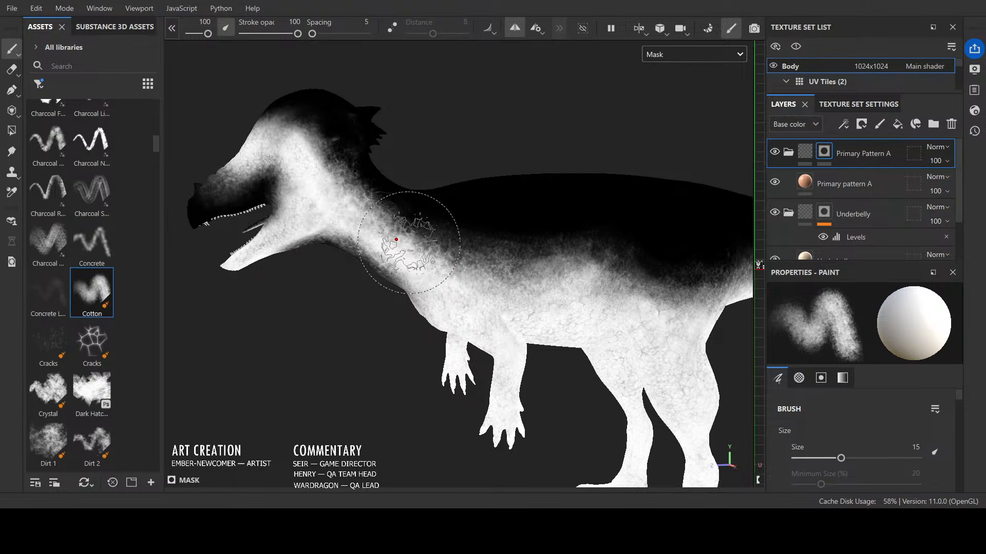
pyautogui.moveTo(638, 352)
pyautogui.keyDown('alt'); pyautogui.mouseDown()
pyautogui.moveTo(301, 403)
pyautogui.moveTo(249, 431)
pyautogui.moveTo(329, 378)
pyautogui.moveTo(420, 425)
pyautogui.moveTo(241, 415)
pyautogui.moveTo(257, 428)
pyautogui.moveTo(340, 417)
pyautogui.moveTo(301, 262)
pyautogui.mouseUp(); pyautogui.keyUp('alt')
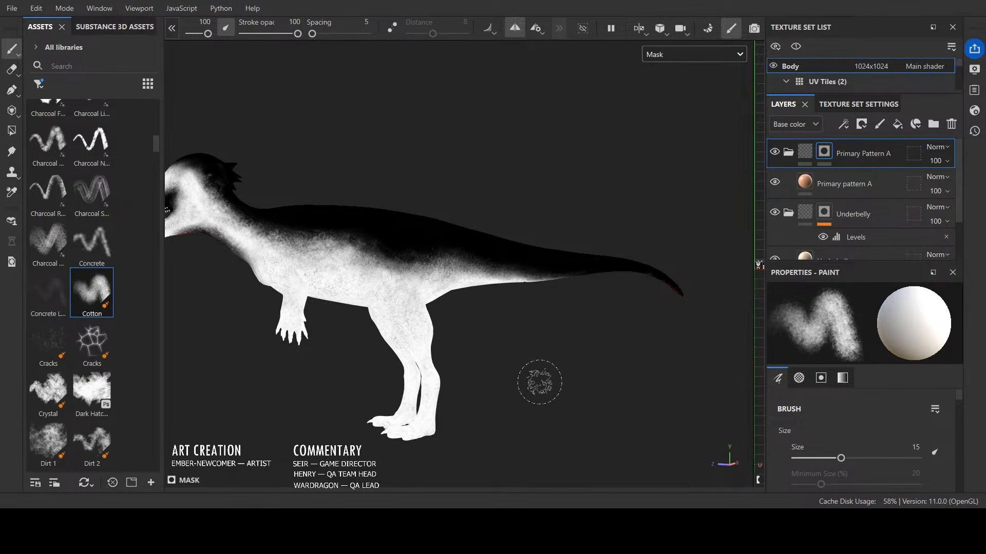
# Step: Darken the back, hip and upper tail edges with black Cotton strokes at brush size 15
pyautogui.keyDown('alt'); pyautogui.moveTo(539, 385); pyautogui.dragTo(480, 411); pyautogui.keyUp('alt')
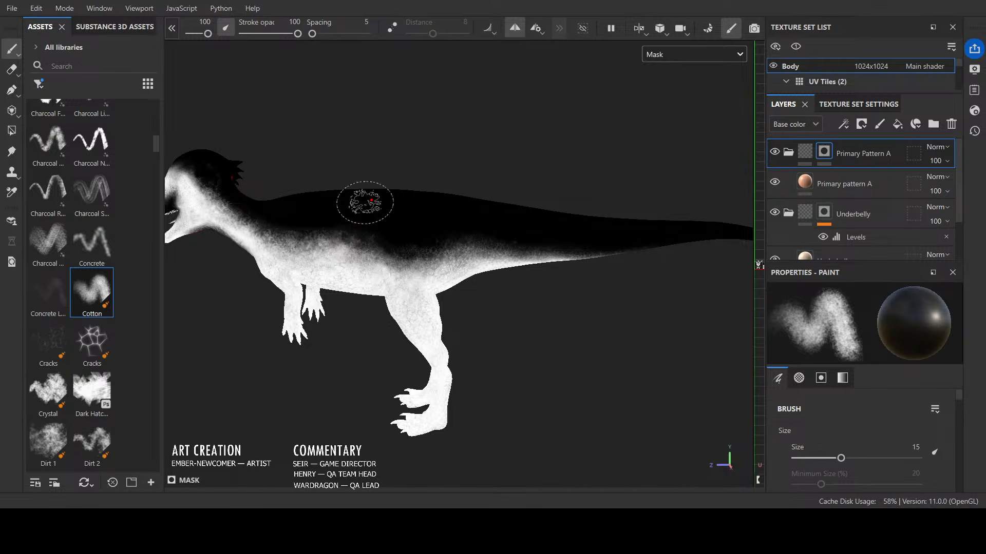
pyautogui.moveTo(576, 330)
pyautogui.keyDown('alt'); pyautogui.mouseDown()
pyautogui.moveTo(503, 402)
pyautogui.moveTo(658, 405)
pyautogui.moveTo(610, 439)
pyautogui.mouseUp(); pyautogui.keyUp('alt')
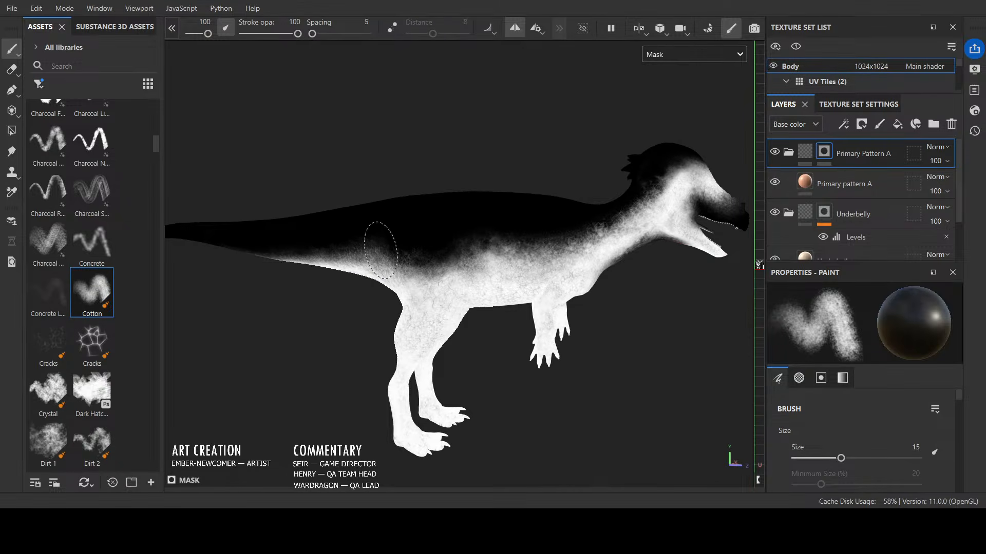
pyautogui.moveTo(306, 183)
pyautogui.keyDown('alt'); pyautogui.mouseDown()
pyautogui.moveTo(444, 341)
pyautogui.moveTo(390, 201)
pyautogui.moveTo(381, 229)
pyautogui.mouseUp(); pyautogui.keyUp('alt')
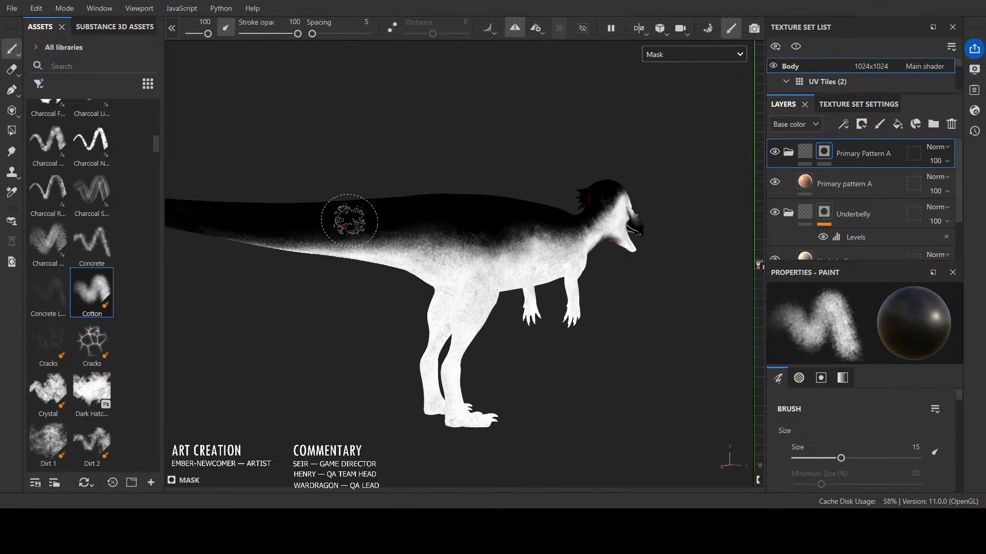
pyautogui.moveTo(327, 201)
pyautogui.keyDown('alt'); pyautogui.mouseDown()
pyautogui.moveTo(450, 299)
pyautogui.moveTo(225, 347)
pyautogui.moveTo(185, 345)
pyautogui.mouseUp(); pyautogui.keyUp('alt')
# Step: Show the full material instead of the mask and collapse the Primary Pattern A and Underbelly folders
pyautogui.keyDown('alt'); pyautogui.moveTo(352, 431); pyautogui.dragTo(460, 409); pyautogui.keyUp('alt')
pyautogui.keyDown('alt'); pyautogui.moveTo(461, 409); pyautogui.dragTo(541, 398, button='middle'); pyautogui.keyUp('alt')
pyautogui.scroll(3, 541, 398)
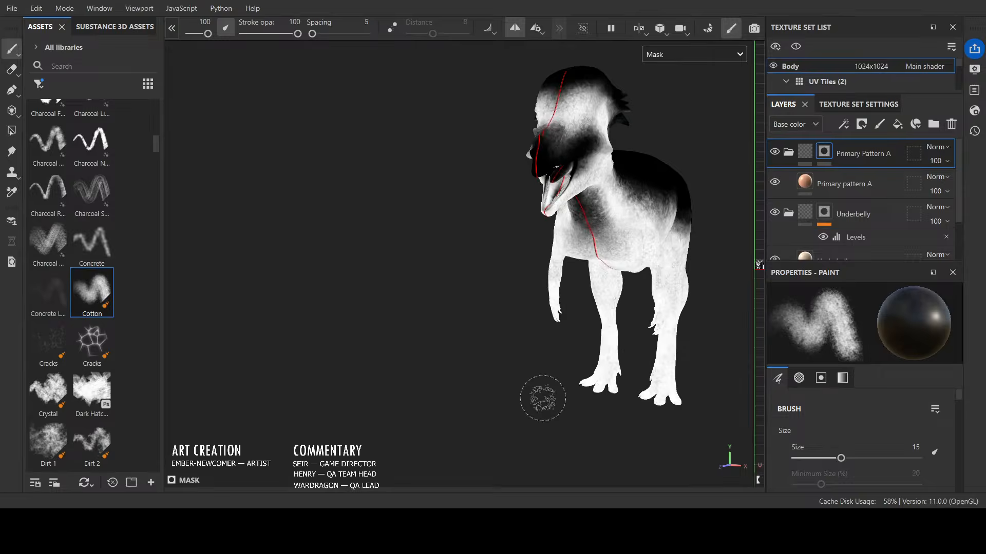
pyautogui.keyDown('alt'); pyautogui.moveTo(541, 398); pyautogui.dragTo(424, 402); pyautogui.keyUp('alt')
pyautogui.scroll(2, 414, 336)
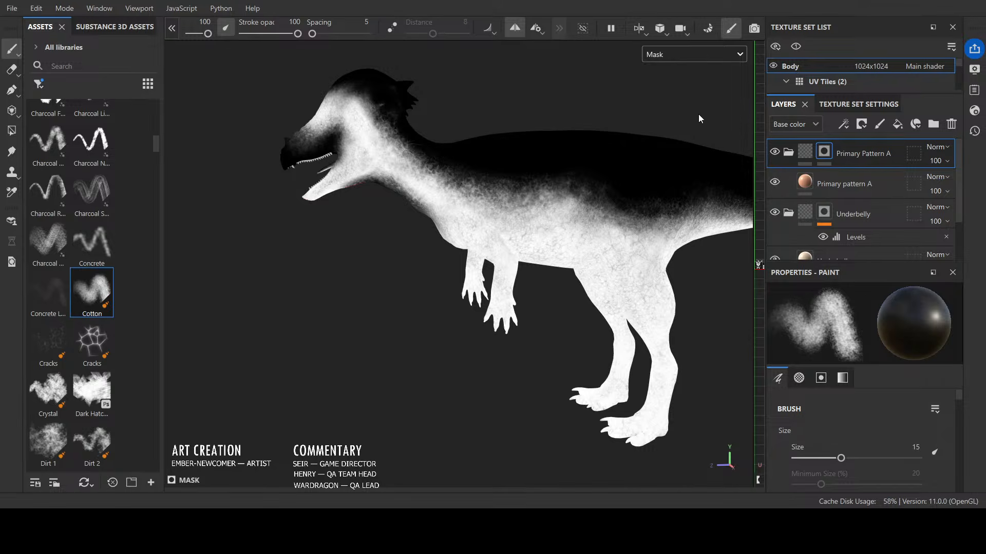
pyautogui.press('m')
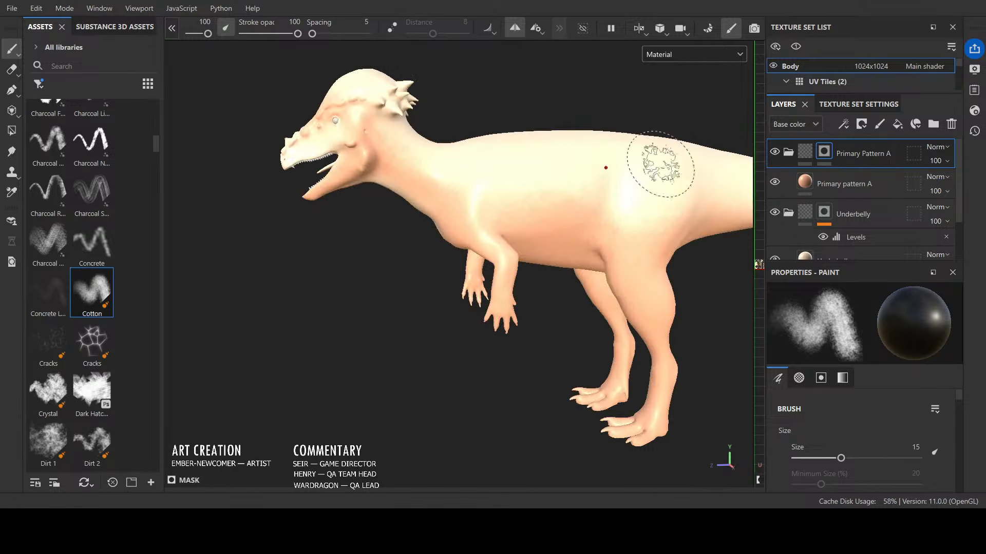
pyautogui.scroll(-2, 413, 367)
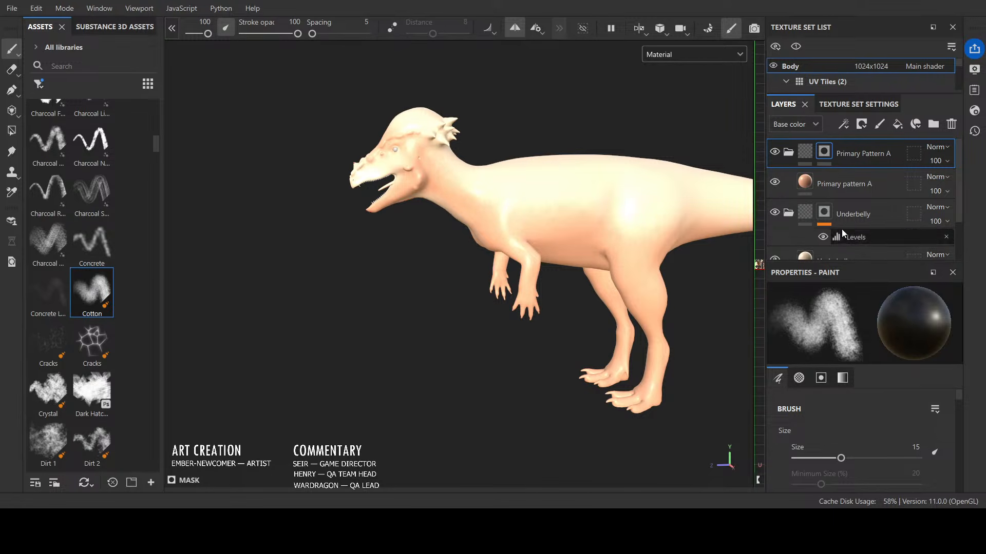
pyautogui.click(788, 152)
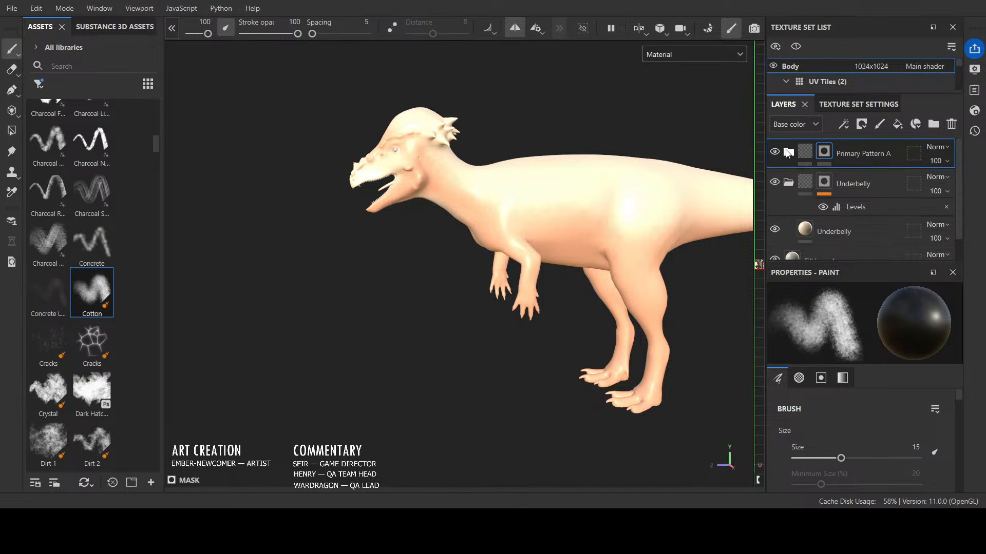
pyautogui.click(791, 182)
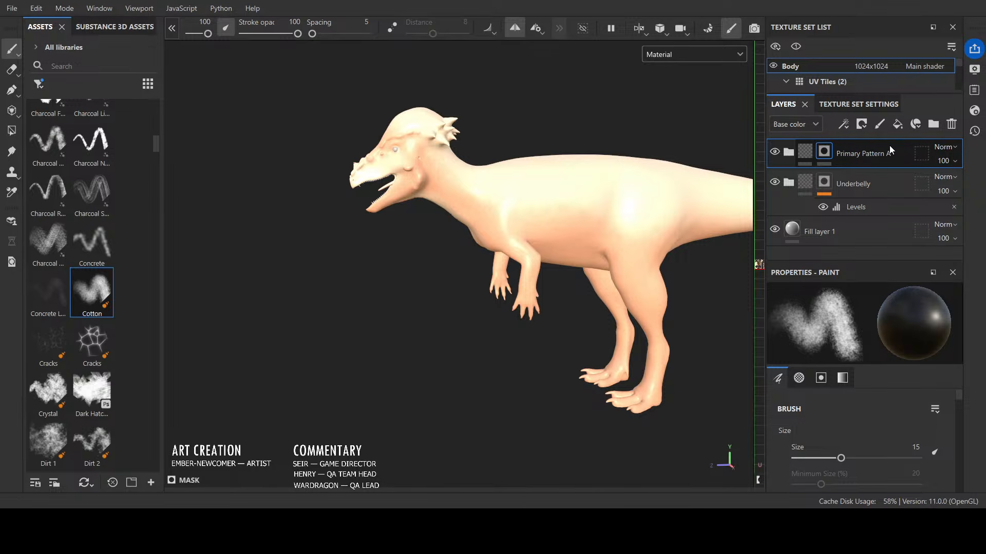
# Step: Create a layer folder above Primary Pattern A and name it Primary Pattern B
pyautogui.click(932, 124)
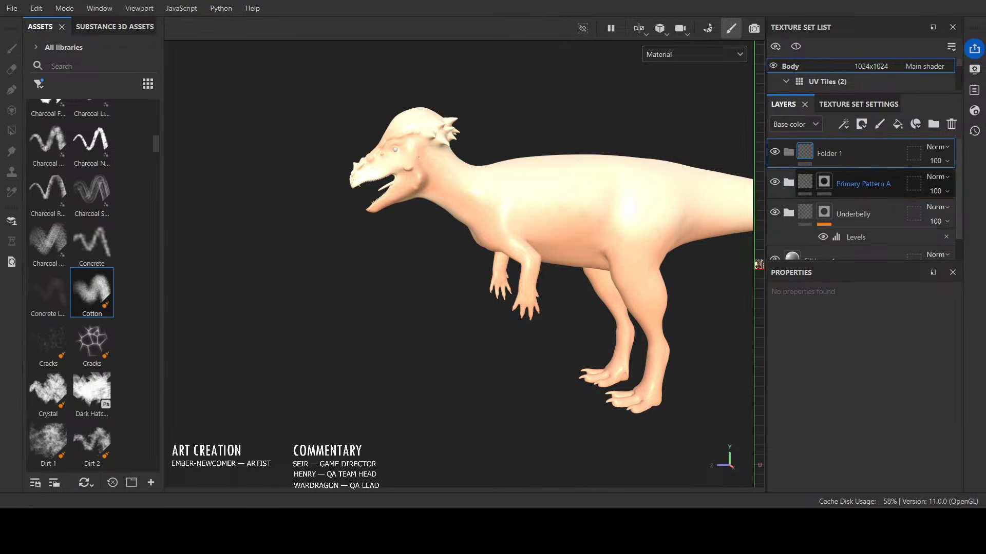
pyautogui.doubleClick(828, 154)
pyautogui.write('Pr')
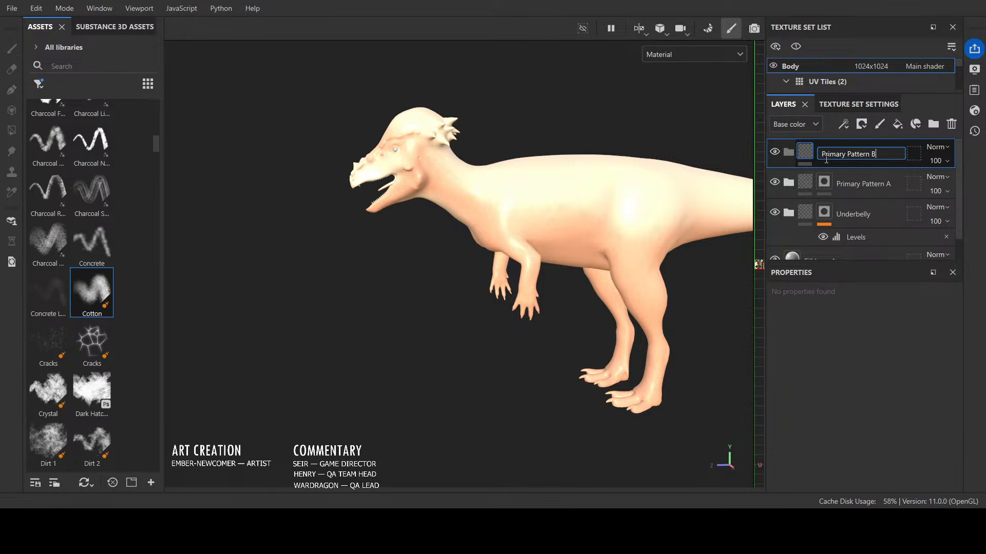
pyautogui.write('imary Pattern B')
pyautogui.press('Return')
# Step: Add a fill layer inside the new folder and name it Primary Pattern B
pyautogui.click(897, 124)
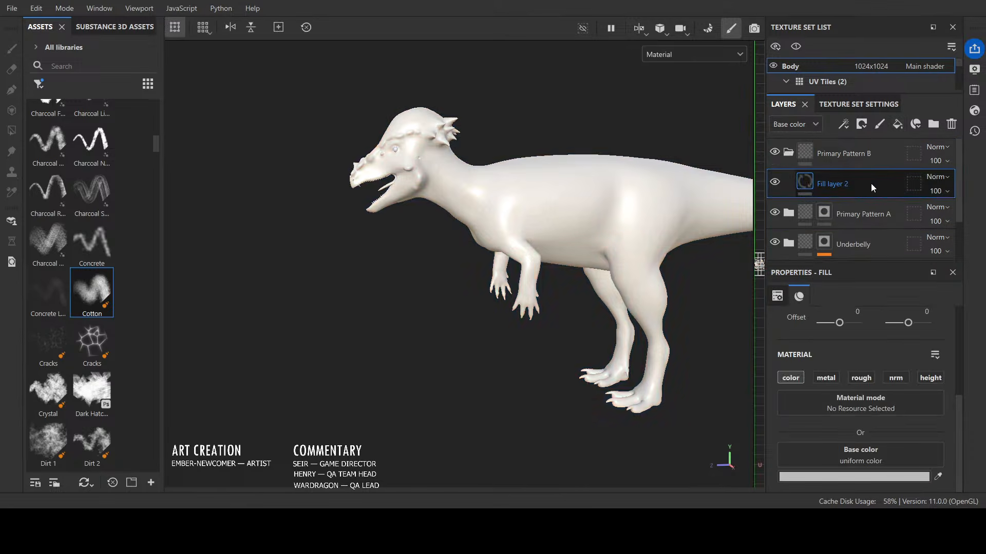
pyautogui.doubleClick(841, 189)
pyautogui.write('Primary')
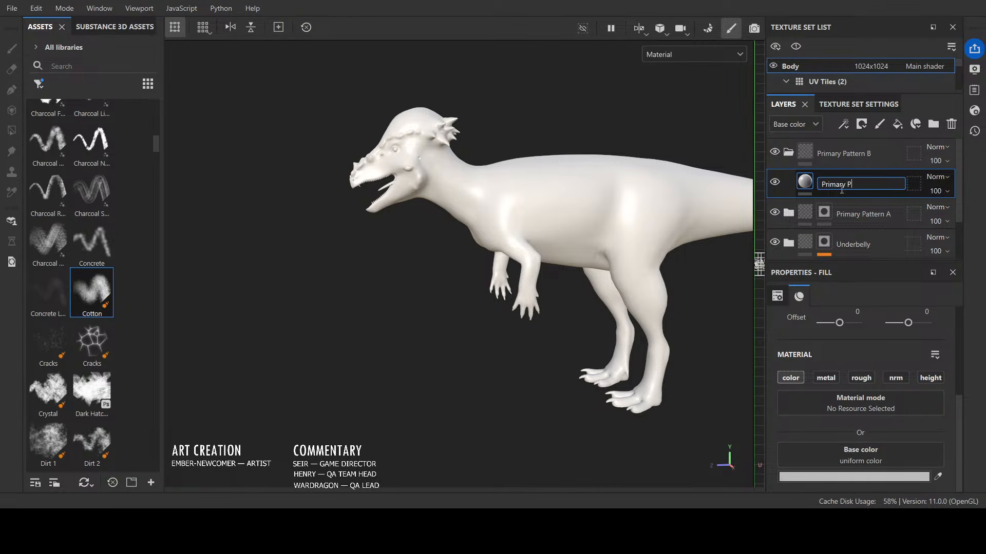
pyautogui.press('Return')
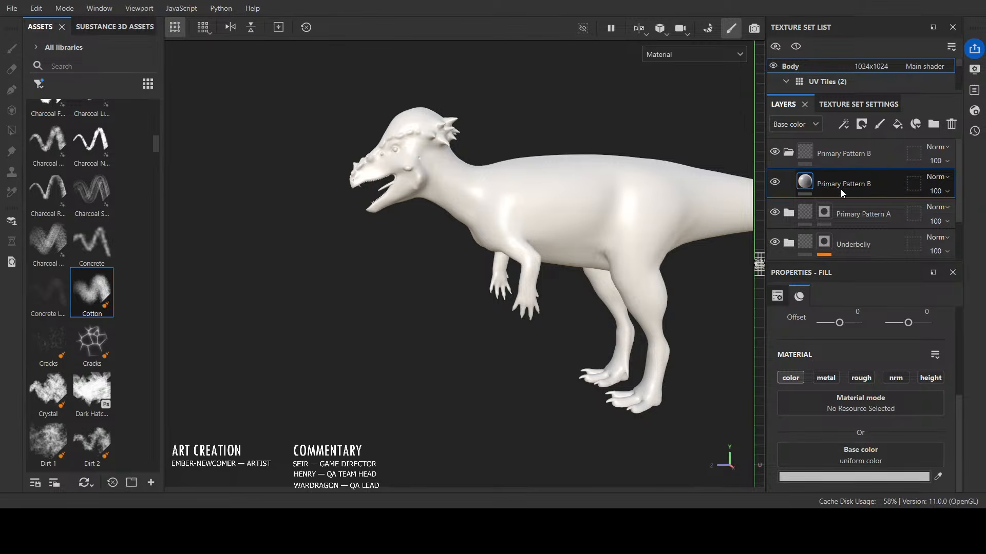
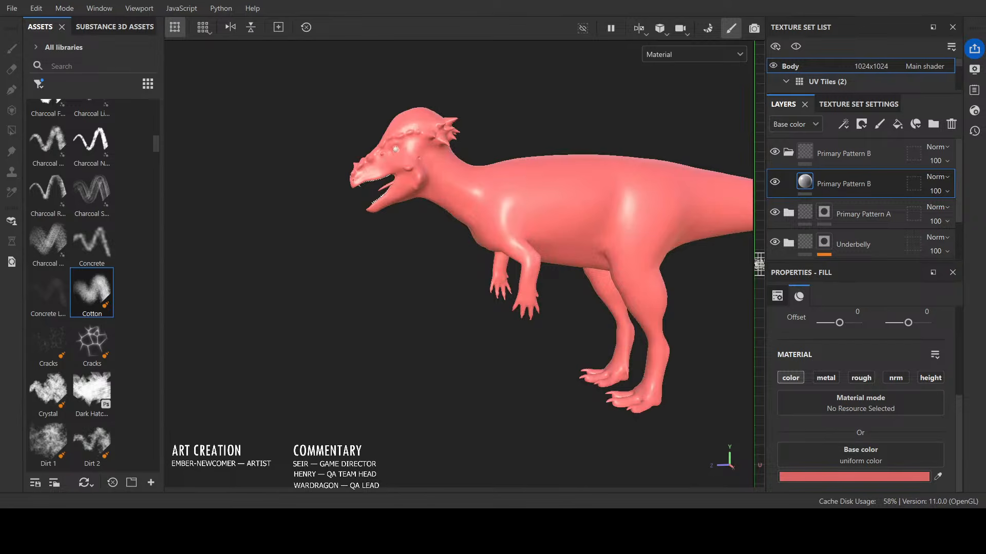
# Step: Add a black mask to the Primary Pattern B folder
pyautogui.click(883, 156)
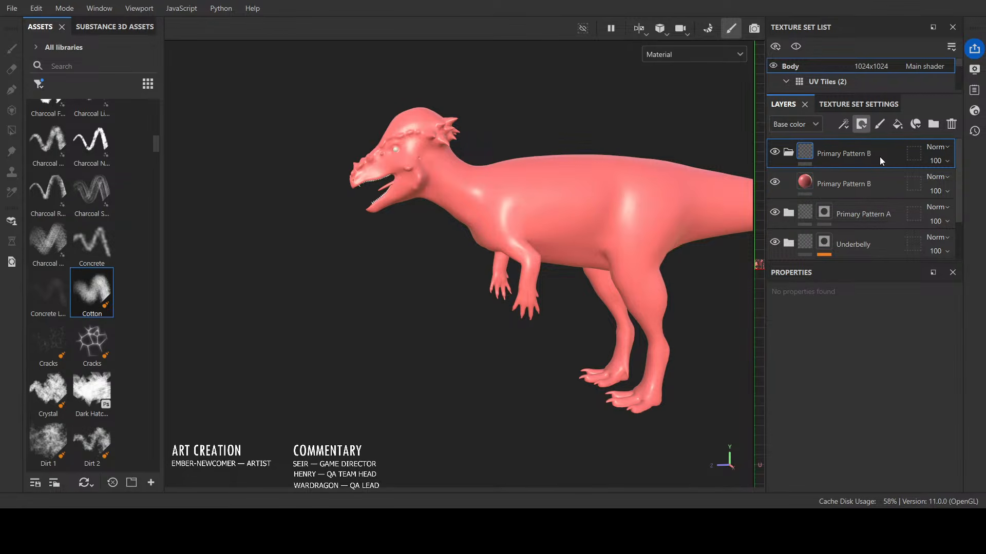
pyautogui.click(807, 186)
pyautogui.click(834, 158)
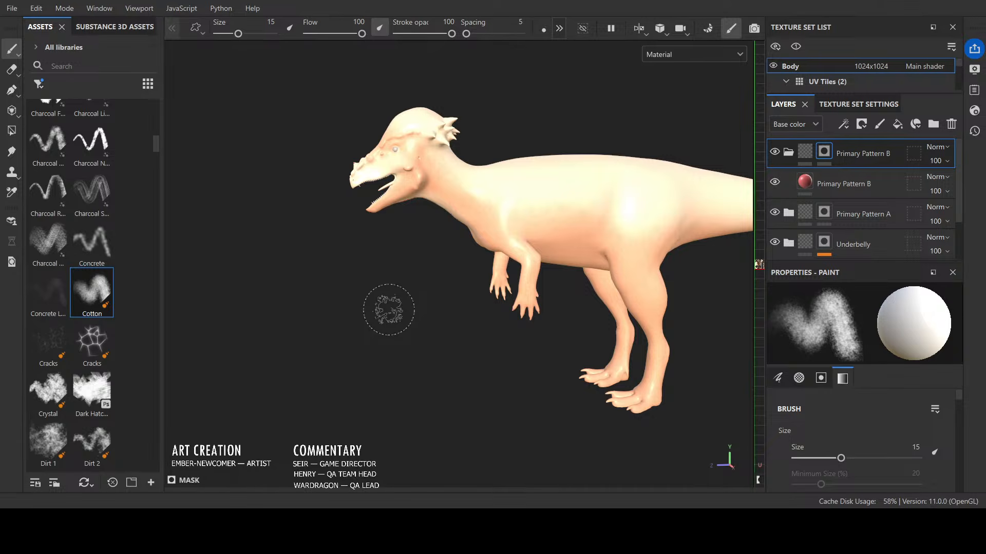
# Step: Paint a soft patch on the thigh with white Cotton strokes at brush size 15, viewing only the base color
pyautogui.moveTo(605, 209)
pyautogui.mouseDown()
pyautogui.moveTo(636, 215)
pyautogui.moveTo(622, 240)
pyautogui.moveTo(626, 221)
pyautogui.moveTo(653, 211)
pyautogui.moveTo(630, 251)
pyautogui.moveTo(633, 198)
pyautogui.moveTo(627, 226)
pyautogui.moveTo(658, 210)
pyautogui.moveTo(639, 238)
pyautogui.moveTo(626, 208)
pyautogui.moveTo(634, 187)
pyautogui.mouseUp()
pyautogui.keyDown('alt'); pyautogui.moveTo(397, 414); pyautogui.dragTo(329, 394); pyautogui.keyUp('alt')
pyautogui.keyDown('alt'); pyautogui.moveTo(506, 375); pyautogui.dragTo(257, 393); pyautogui.keyUp('alt')
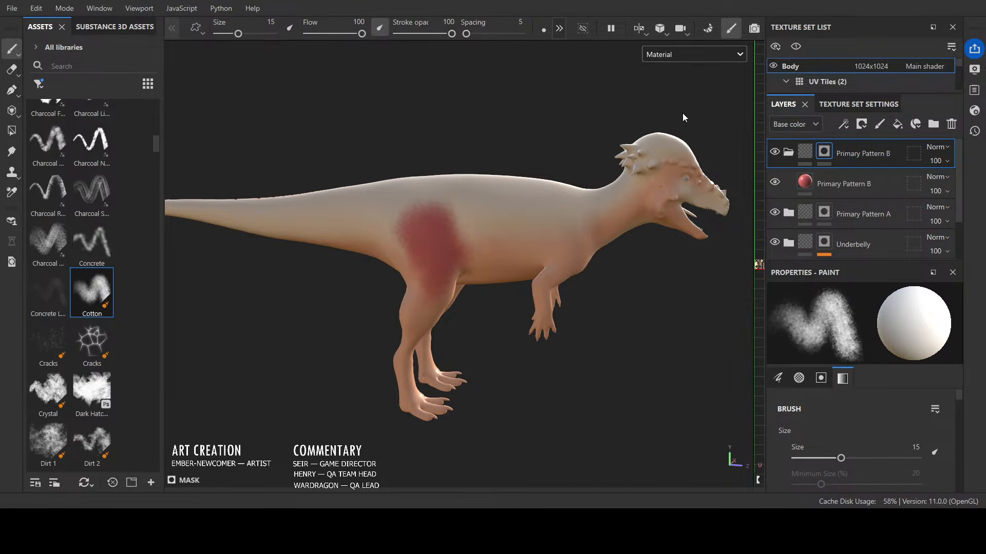
pyautogui.press('c')
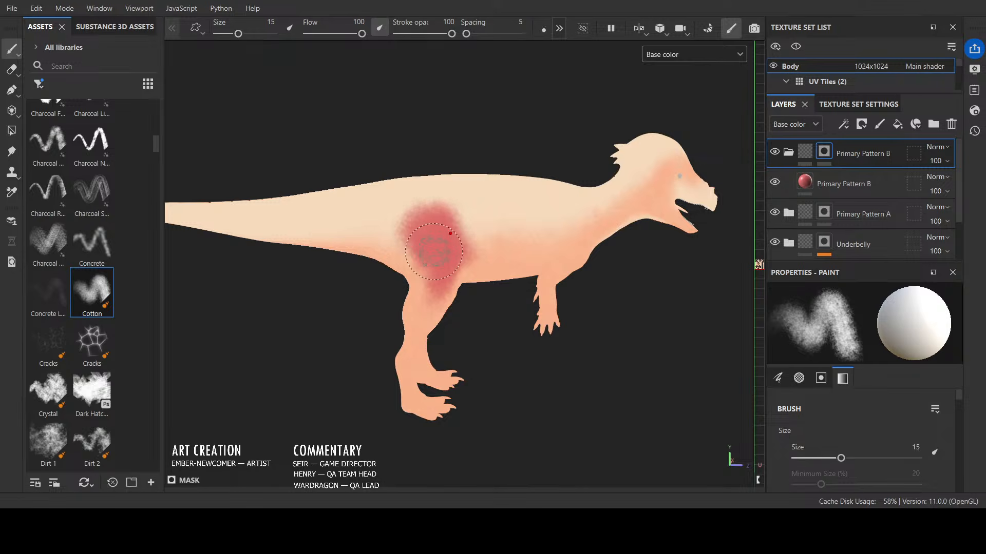
pyautogui.moveTo(434, 252)
pyautogui.mouseDown()
pyautogui.moveTo(385, 220)
pyautogui.moveTo(440, 229)
pyautogui.moveTo(440, 286)
pyautogui.mouseUp()
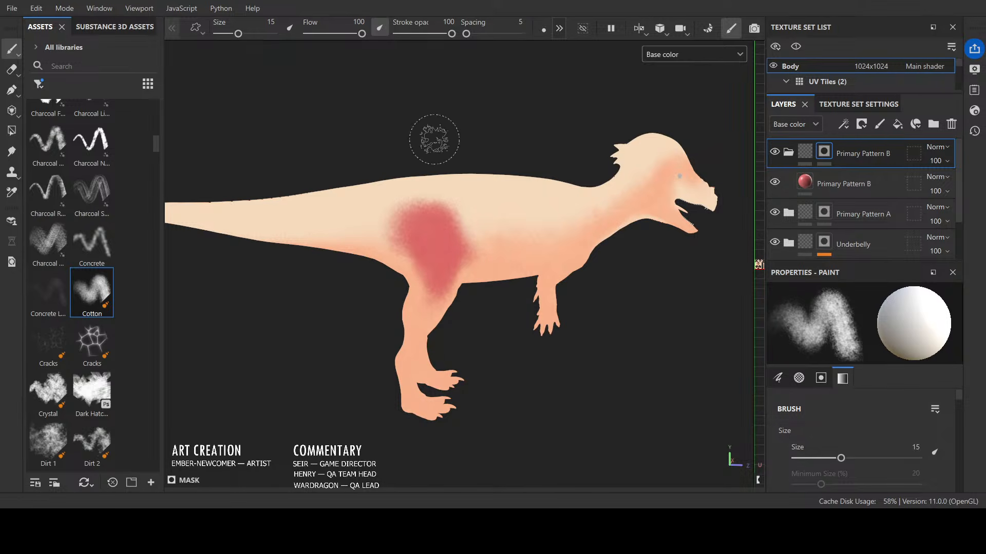
# Step: Paint a broad patch along the back with white Cotton strokes at brush size 15
pyautogui.moveTo(434, 139)
pyautogui.keyDown('alt'); pyautogui.mouseDown()
pyautogui.moveTo(480, 183)
pyautogui.moveTo(475, 194)
pyautogui.mouseUp(); pyautogui.keyUp('alt')
pyautogui.moveTo(431, 208)
pyautogui.mouseDown()
pyautogui.moveTo(405, 209)
pyautogui.moveTo(408, 221)
pyautogui.moveTo(442, 215)
pyautogui.moveTo(504, 229)
pyautogui.moveTo(496, 205)
pyautogui.moveTo(521, 229)
pyautogui.moveTo(561, 216)
pyautogui.moveTo(493, 249)
pyautogui.moveTo(480, 205)
pyautogui.moveTo(537, 207)
pyautogui.moveTo(527, 237)
pyautogui.moveTo(544, 208)
pyautogui.moveTo(514, 200)
pyautogui.mouseUp()
pyautogui.press('x')
pyautogui.press('x')
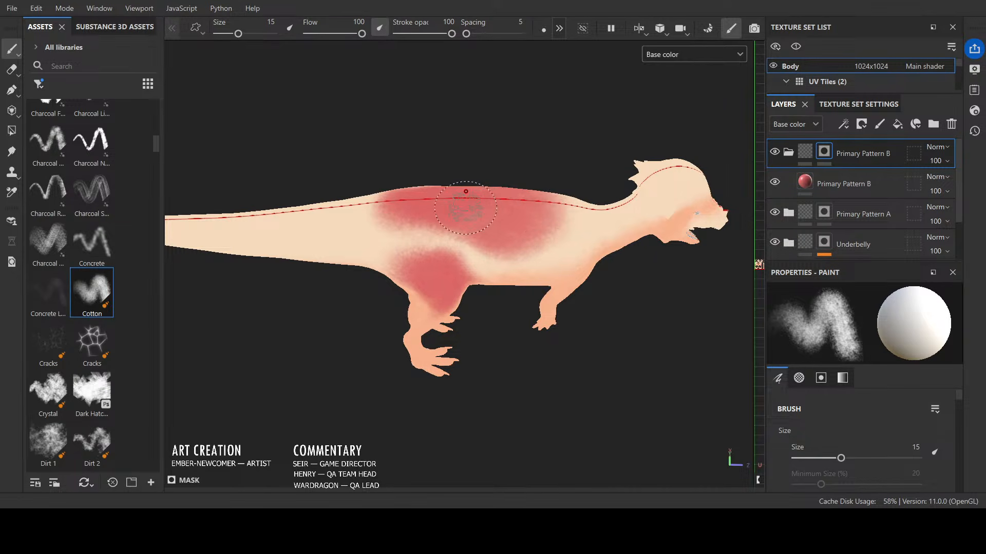
# Step: Soften the front and lower edges of the back patch with black Cotton strokes at brush size 15
pyautogui.press('x')
pyautogui.moveTo(533, 241)
pyautogui.mouseDown()
pyautogui.moveTo(569, 226)
pyautogui.moveTo(558, 209)
pyautogui.moveTo(541, 250)
pyautogui.moveTo(511, 234)
pyautogui.moveTo(484, 253)
pyautogui.moveTo(514, 254)
pyautogui.mouseUp()
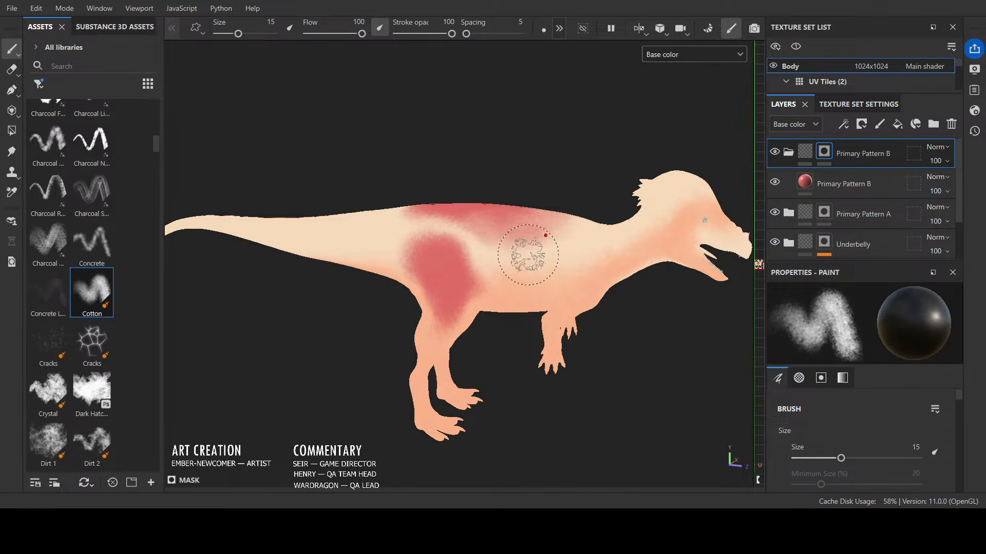
pyautogui.moveTo(453, 189)
pyautogui.keyDown('alt'); pyautogui.mouseDown()
pyautogui.moveTo(468, 252)
pyautogui.moveTo(486, 253)
pyautogui.moveTo(476, 268)
pyautogui.mouseUp(); pyautogui.keyUp('alt')
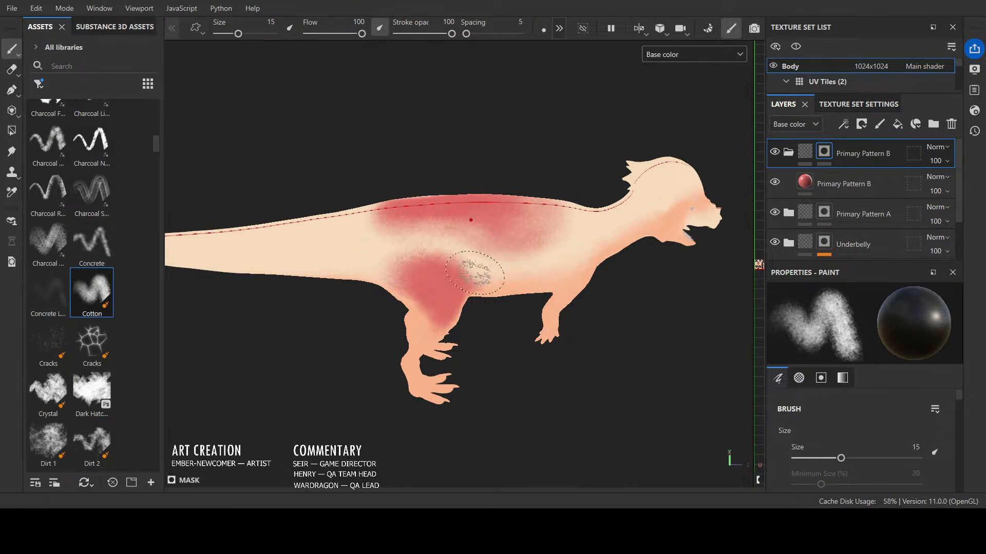
pyautogui.press('x')
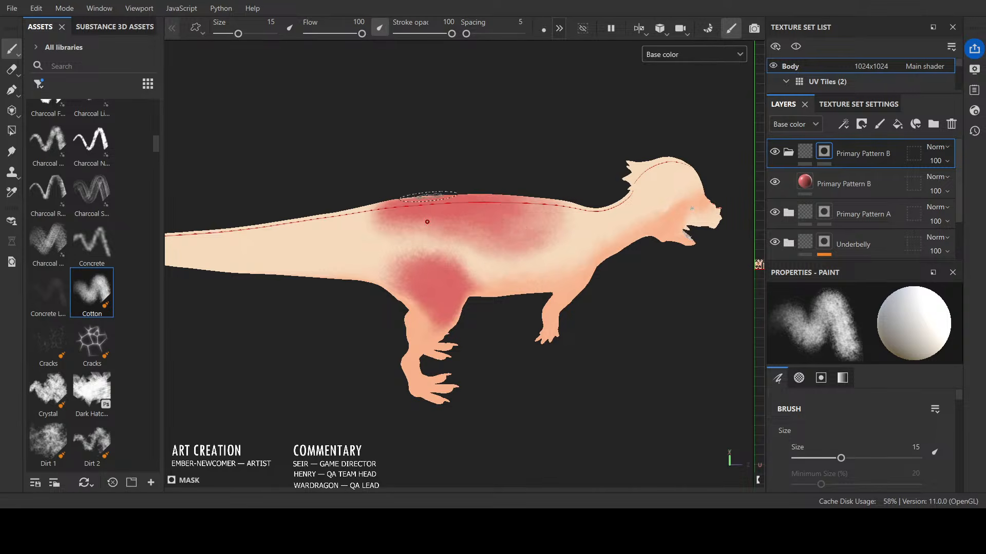
# Step: Blend the back patch's rear edge over the hips with Cotton strokes at brush size 9.44
pyautogui.keyDown('alt'); pyautogui.moveTo(427, 196); pyautogui.dragTo(598, 212); pyautogui.keyUp('alt')
pyautogui.keyDown('alt'); pyautogui.moveTo(485, 340); pyautogui.dragTo(520, 363); pyautogui.keyUp('alt')
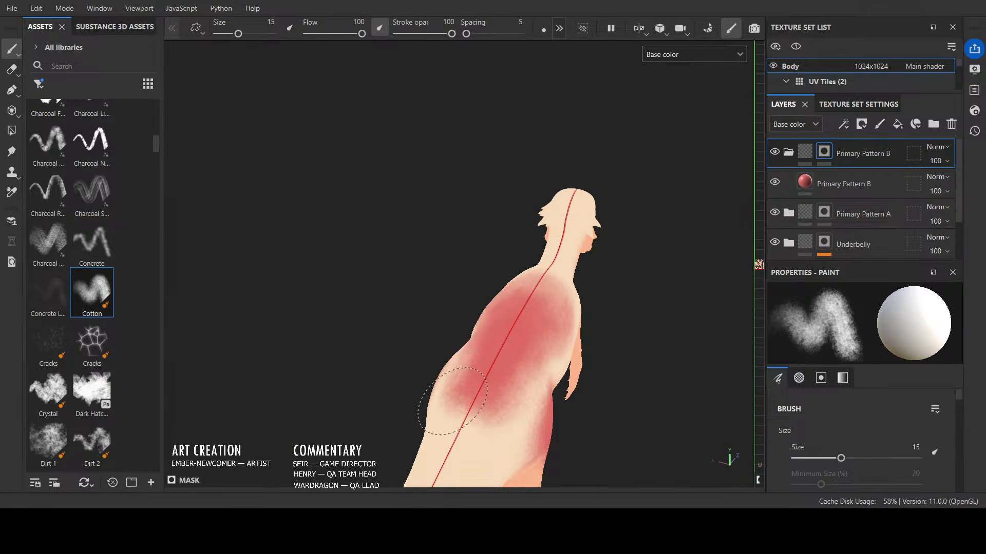
pyautogui.press('x')
pyautogui.keyDown('ctrl'); pyautogui.moveTo(424, 356); pyautogui.dragTo(408, 356, button='right'); pyautogui.keyUp('ctrl')
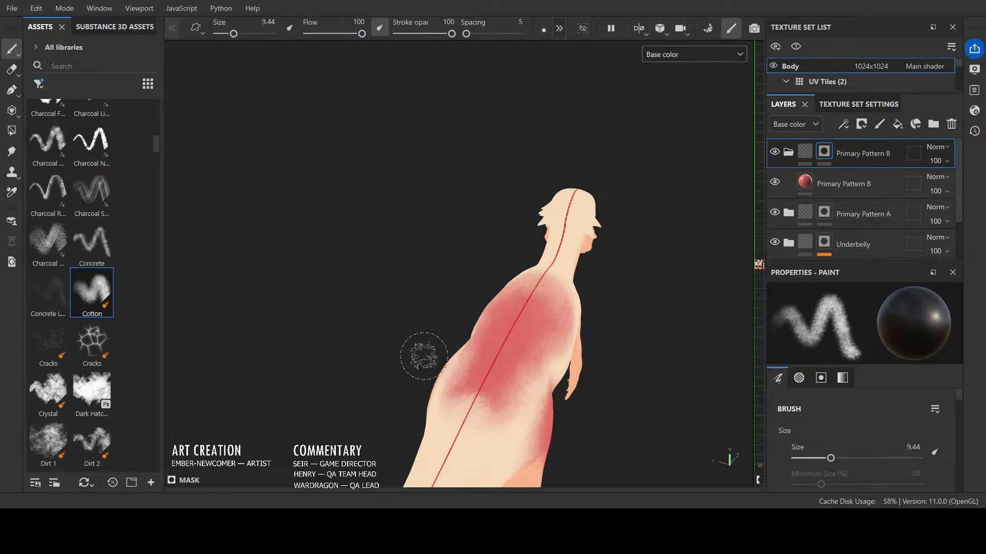
pyautogui.press('x')
pyautogui.moveTo(485, 396)
pyautogui.mouseDown()
pyautogui.moveTo(451, 407)
pyautogui.moveTo(462, 403)
pyautogui.moveTo(453, 430)
pyautogui.moveTo(449, 383)
pyautogui.mouseUp()
pyautogui.press('x')
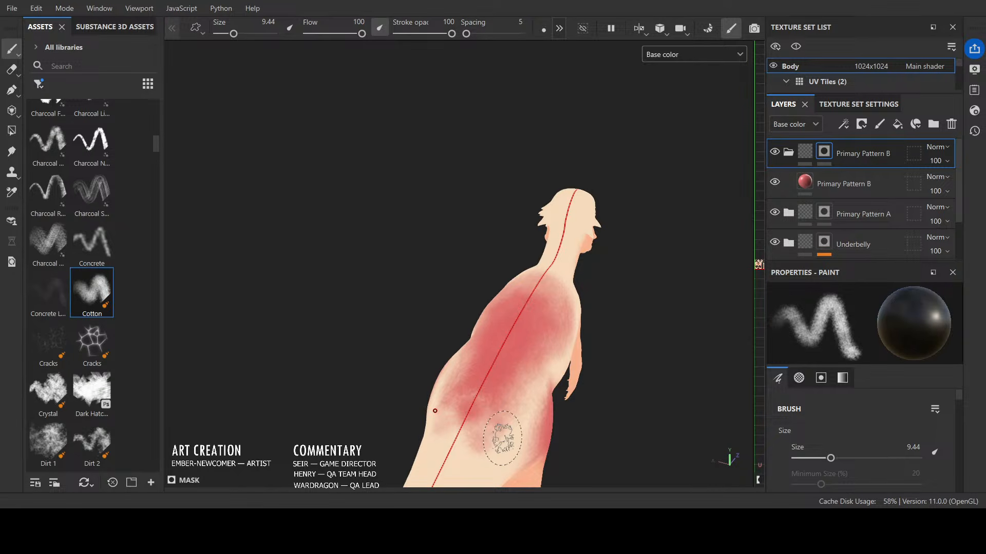
# Step: Break up the back patch's rear edge with fine Cotton streaks at brush size 2.16
pyautogui.keyDown('ctrl'); pyautogui.moveTo(437, 410); pyautogui.dragTo(435, 411, button='right'); pyautogui.keyUp('ctrl')
pyautogui.keyDown('ctrl'); pyautogui.moveTo(503, 438); pyautogui.dragTo(500, 438, button='right'); pyautogui.keyUp('ctrl')
pyautogui.moveTo(464, 436)
pyautogui.mouseDown()
pyautogui.moveTo(497, 461)
pyautogui.moveTo(511, 426)
pyautogui.mouseUp()
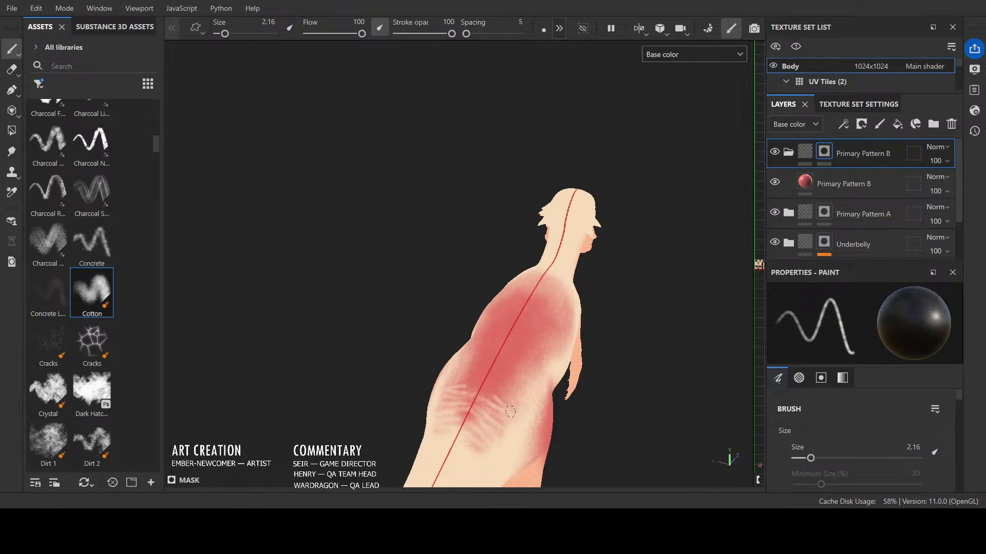
pyautogui.press('x')
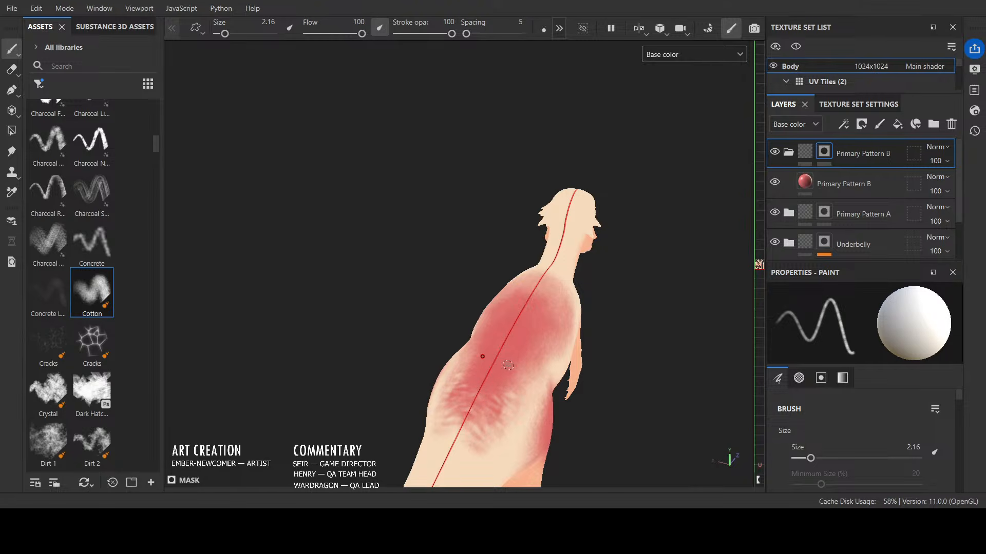
# Step: Mottle the back patch's rear lower edge above the thigh with short alternating black and white strokes at brush size 2.16
pyautogui.scroll(-2, 507, 366)
pyautogui.keyDown('alt'); pyautogui.moveTo(625, 396); pyautogui.dragTo(457, 443); pyautogui.keyUp('alt')
pyautogui.keyDown('alt'); pyautogui.moveTo(457, 443); pyautogui.dragTo(452, 308, button='middle'); pyautogui.keyUp('alt')
pyautogui.scroll(2, 453, 308)
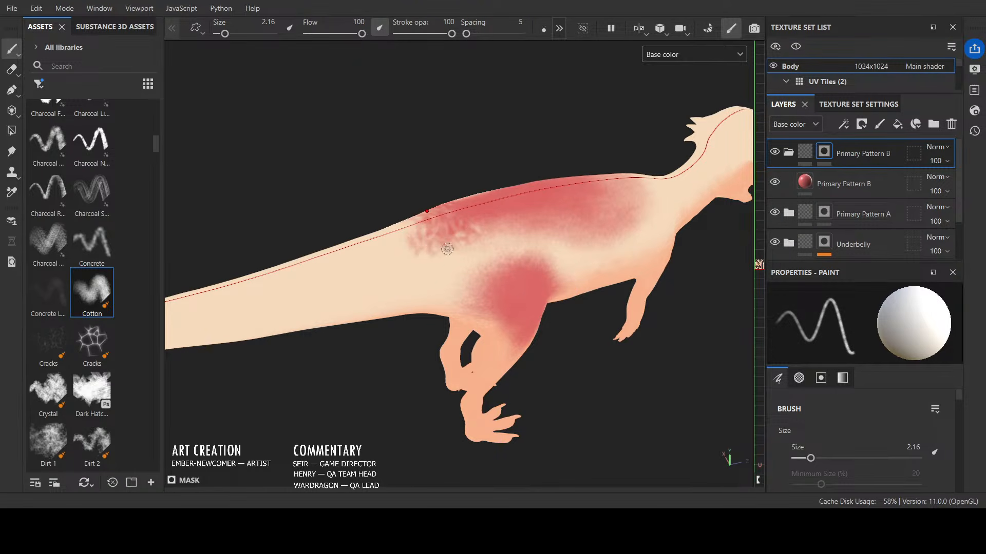
pyautogui.press('x')
pyautogui.press('x')
pyautogui.press('x')
pyautogui.press('x')
pyautogui.press('x')
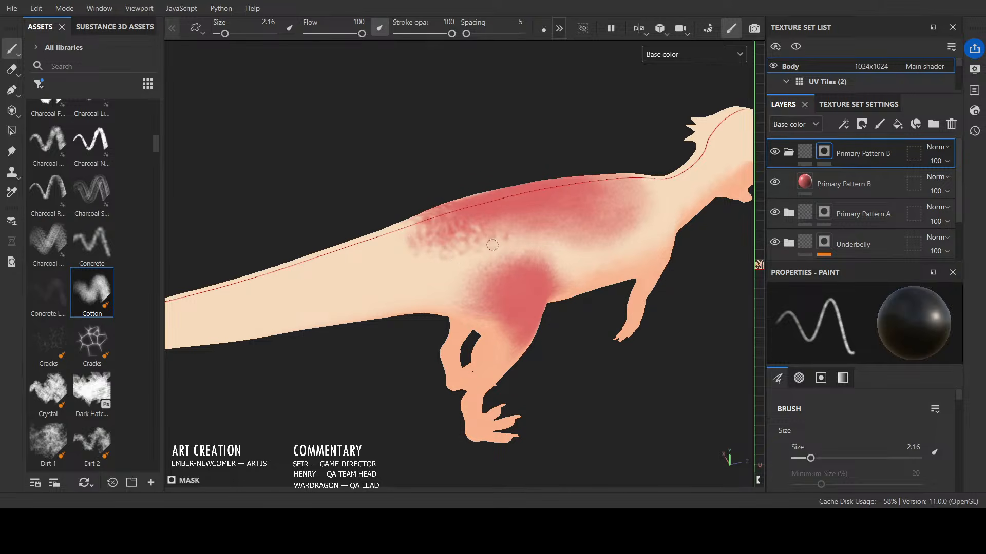
pyautogui.press('x')
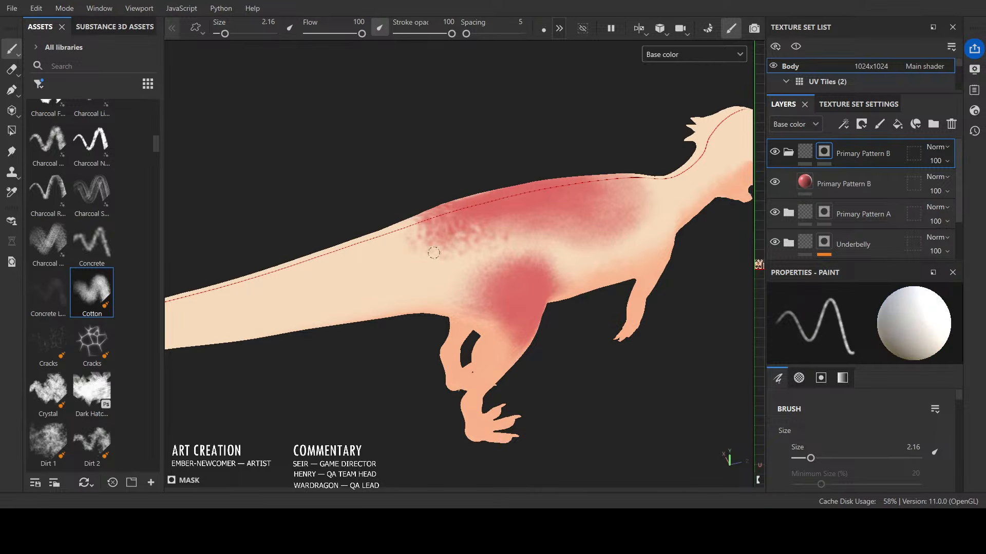
pyautogui.press('x')
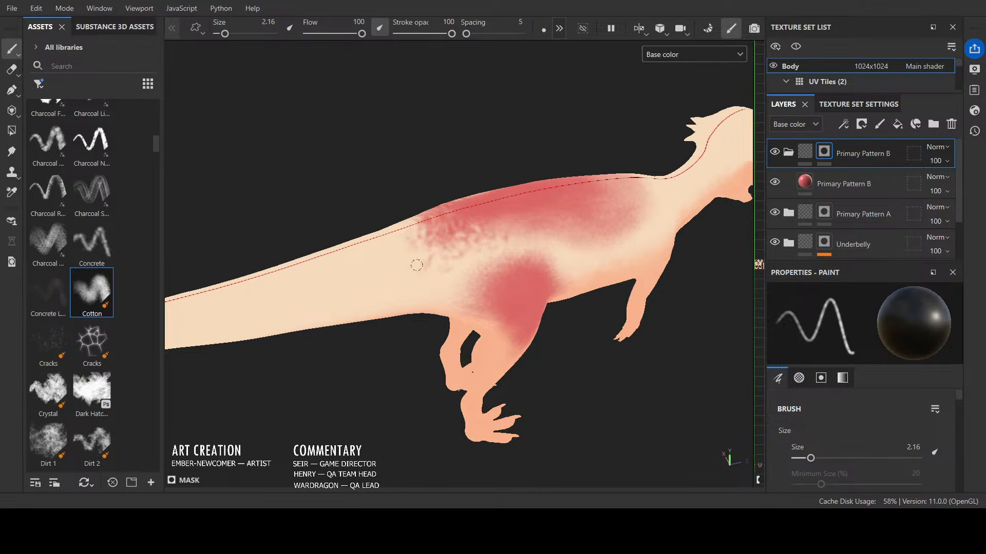
pyautogui.press('x')
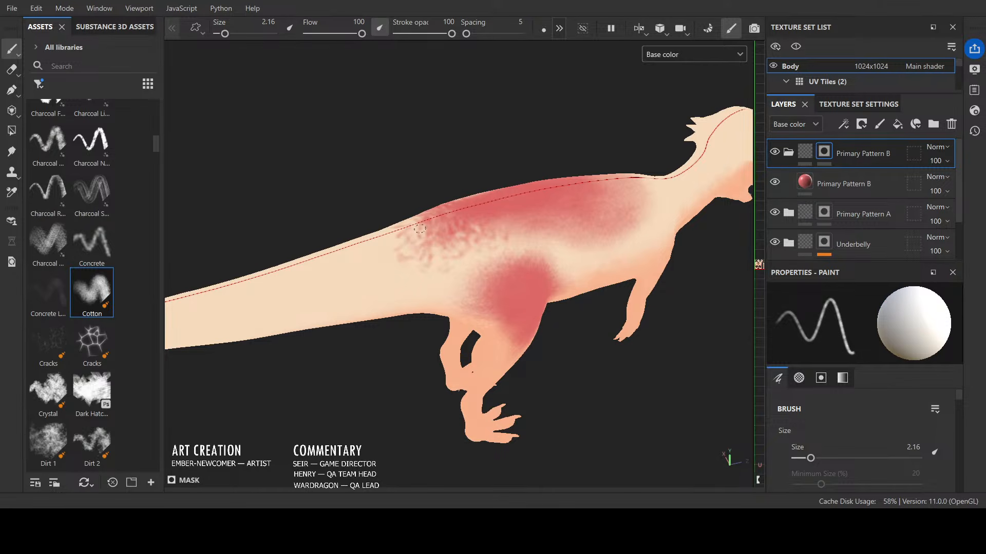
pyautogui.press('x')
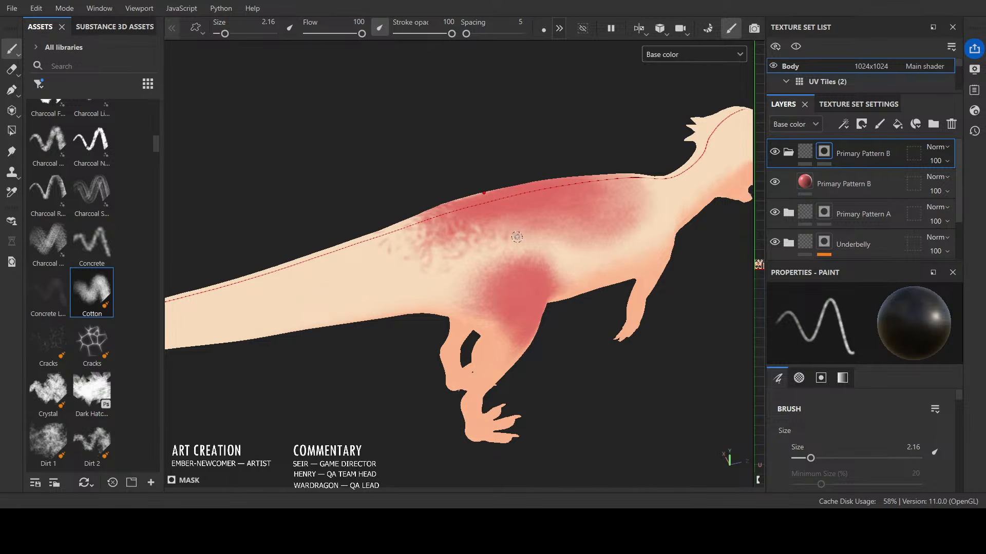
# Step: Extend the mottling toward the tail base from the opposite side with alternating white and black strokes at brush size 2.16
pyautogui.keyDown('alt'); pyautogui.moveTo(436, 254); pyautogui.dragTo(608, 227); pyautogui.keyUp('alt')
pyautogui.keyDown('alt'); pyautogui.moveTo(494, 285); pyautogui.dragTo(395, 339); pyautogui.keyUp('alt')
pyautogui.press('x')
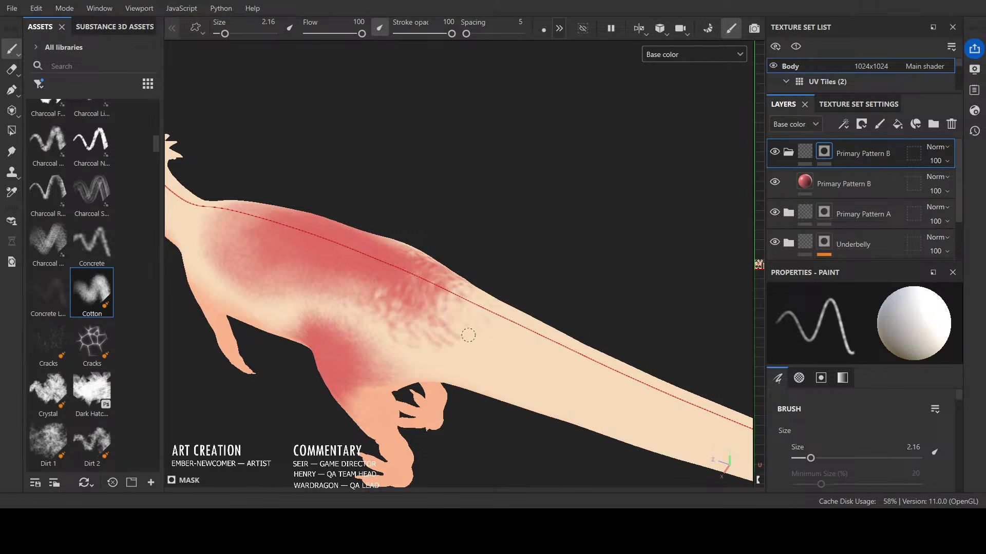
pyautogui.press('x')
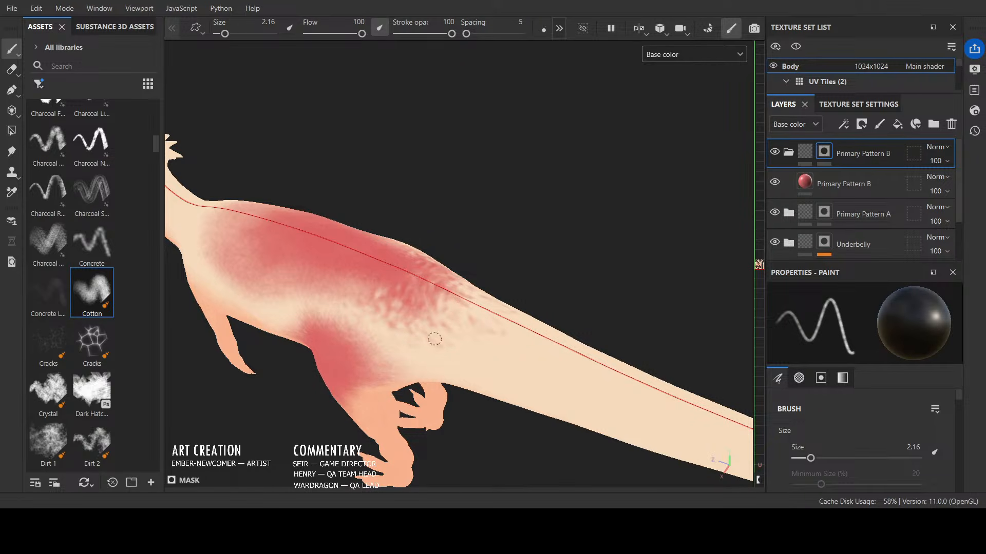
pyautogui.press('x')
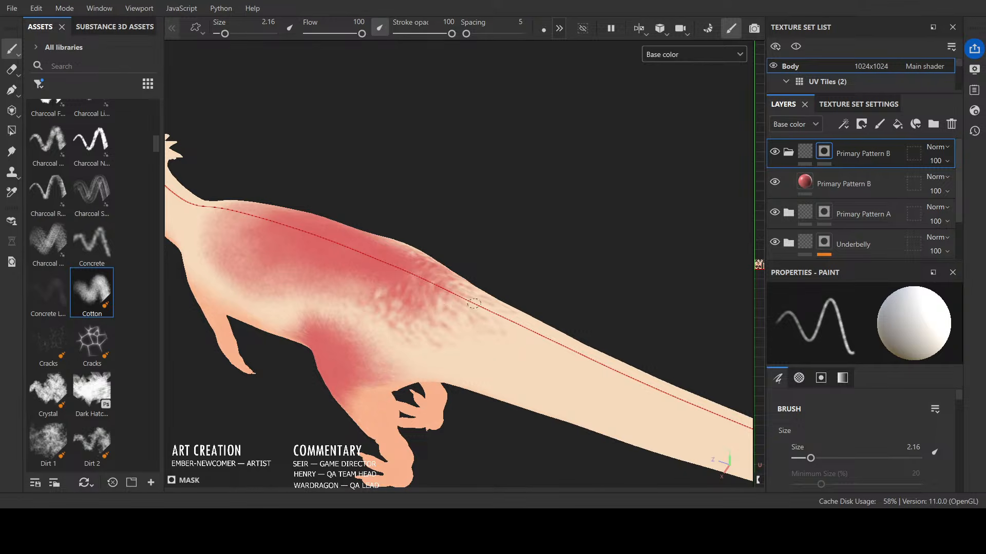
pyautogui.press('x')
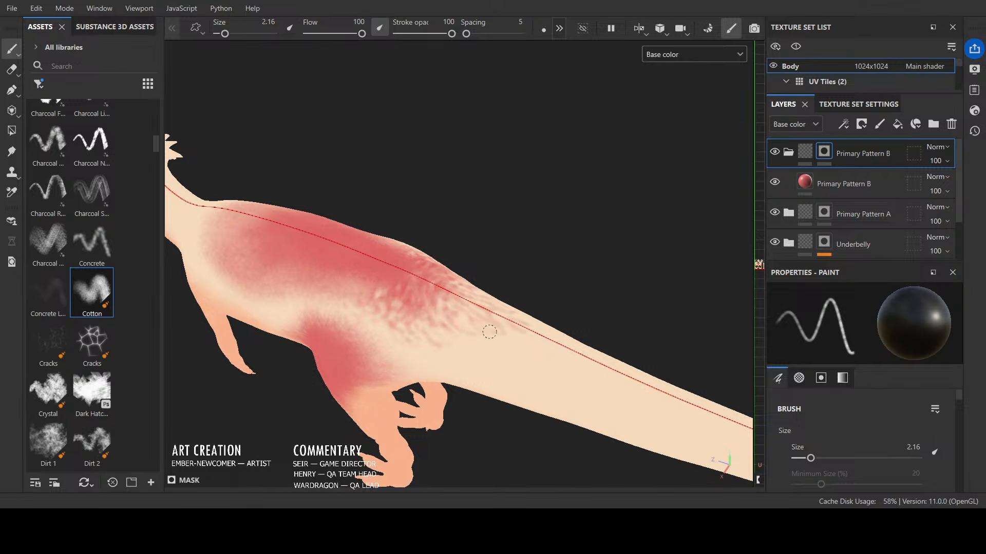
# Step: Paint a patch along the upper tail with white Cotton strokes at brush size 7.14
pyautogui.moveTo(519, 354)
pyautogui.keyDown('alt'); pyautogui.mouseDown()
pyautogui.moveTo(519, 345)
pyautogui.moveTo(469, 401)
pyautogui.moveTo(472, 388)
pyautogui.mouseUp(); pyautogui.keyUp('alt')
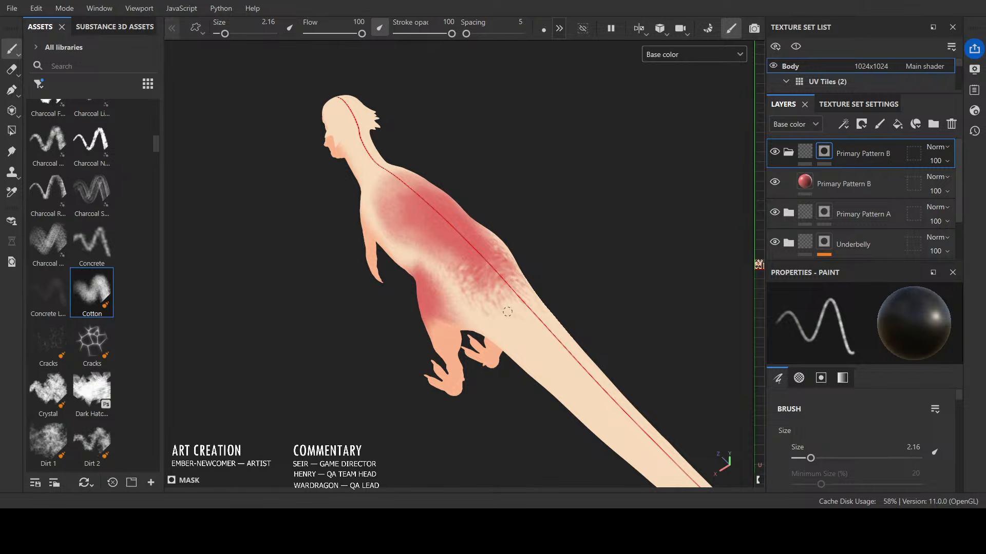
pyautogui.keyDown('ctrl'); pyautogui.moveTo(517, 324); pyautogui.dragTo(519, 323, button='right'); pyautogui.keyUp('ctrl')
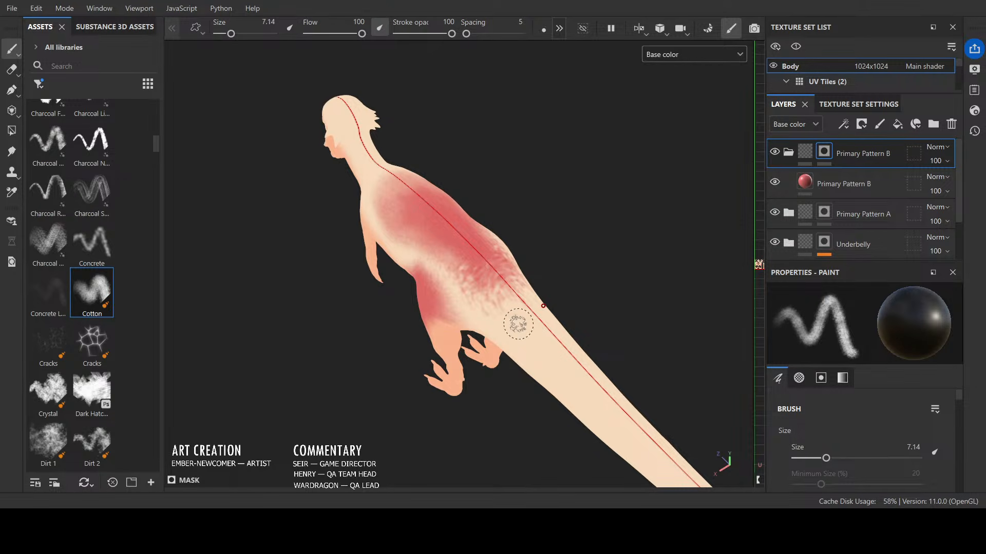
pyautogui.press('x')
pyautogui.moveTo(548, 366)
pyautogui.mouseDown()
pyautogui.moveTo(591, 391)
pyautogui.moveTo(565, 334)
pyautogui.moveTo(575, 359)
pyautogui.moveTo(542, 376)
pyautogui.moveTo(585, 406)
pyautogui.moveTo(628, 408)
pyautogui.moveTo(637, 440)
pyautogui.mouseUp()
pyautogui.moveTo(565, 388)
pyautogui.mouseDown()
pyautogui.moveTo(531, 349)
pyautogui.moveTo(539, 323)
pyautogui.moveTo(519, 316)
pyautogui.moveTo(529, 321)
pyautogui.moveTo(518, 345)
pyautogui.mouseUp()
# Step: Set the brush size to 15 and feather the front edge of the tail patch
pyautogui.scroll(-2, 502, 360)
pyautogui.moveTo(504, 403)
pyautogui.keyDown('alt'); pyautogui.mouseDown()
pyautogui.moveTo(594, 389)
pyautogui.moveTo(547, 368)
pyautogui.mouseUp(); pyautogui.keyUp('alt')
pyautogui.press(']')
pyautogui.press(']')
pyautogui.press(']')
pyautogui.press(']')
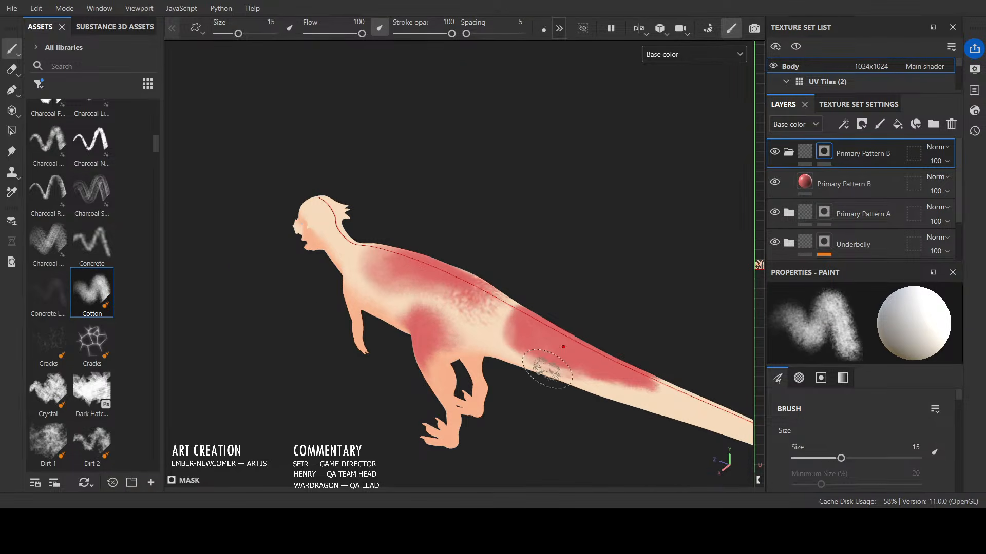
pyautogui.moveTo(525, 333)
pyautogui.mouseDown()
pyautogui.moveTo(515, 328)
pyautogui.moveTo(520, 306)
pyautogui.moveTo(520, 337)
pyautogui.mouseUp()
pyautogui.press('x')
pyautogui.press('x')
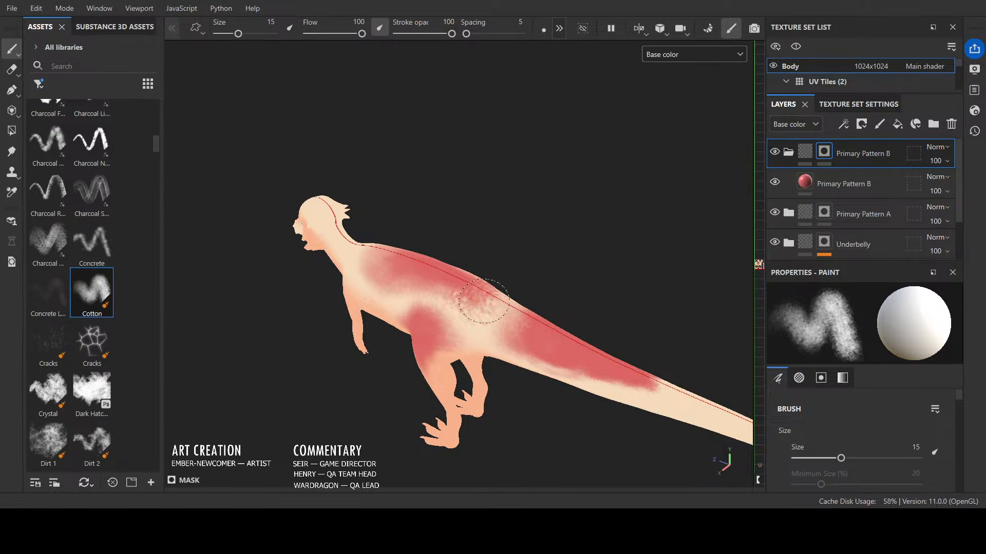
# Step: Fill in the mottled rear of the back patch with white Cotton strokes and fade its lower edge with black
pyautogui.moveTo(484, 302)
pyautogui.mouseDown()
pyautogui.moveTo(474, 313)
pyautogui.moveTo(449, 292)
pyautogui.mouseUp()
pyautogui.press('x')
pyautogui.moveTo(488, 334); pyautogui.dragTo(486, 326)
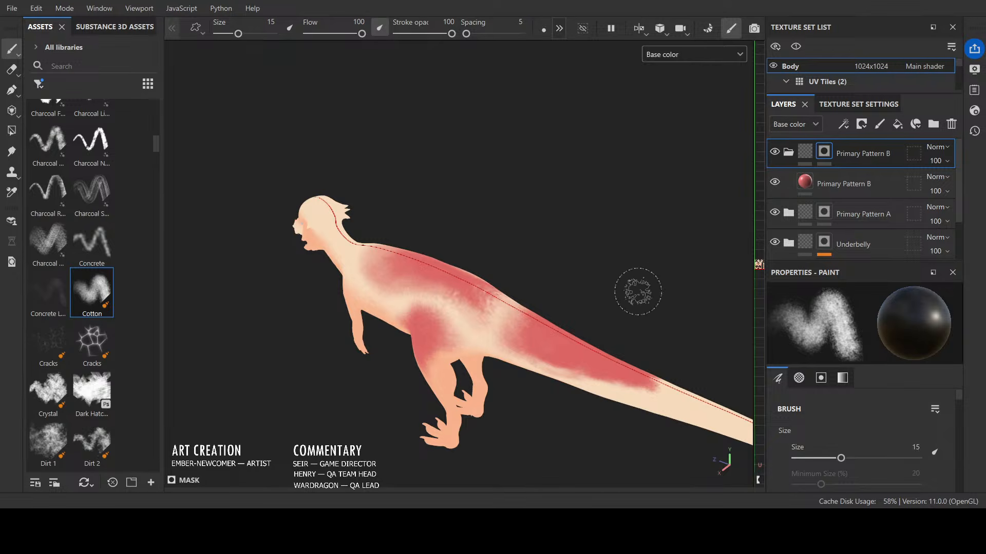
# Step: Extend the tail patch farther toward the tail tip with white Cotton strokes at brush size 15
pyautogui.press('x')
pyautogui.moveTo(569, 354)
pyautogui.mouseDown()
pyautogui.moveTo(704, 402)
pyautogui.moveTo(573, 357)
pyautogui.moveTo(621, 386)
pyautogui.mouseUp()
pyautogui.press('x')
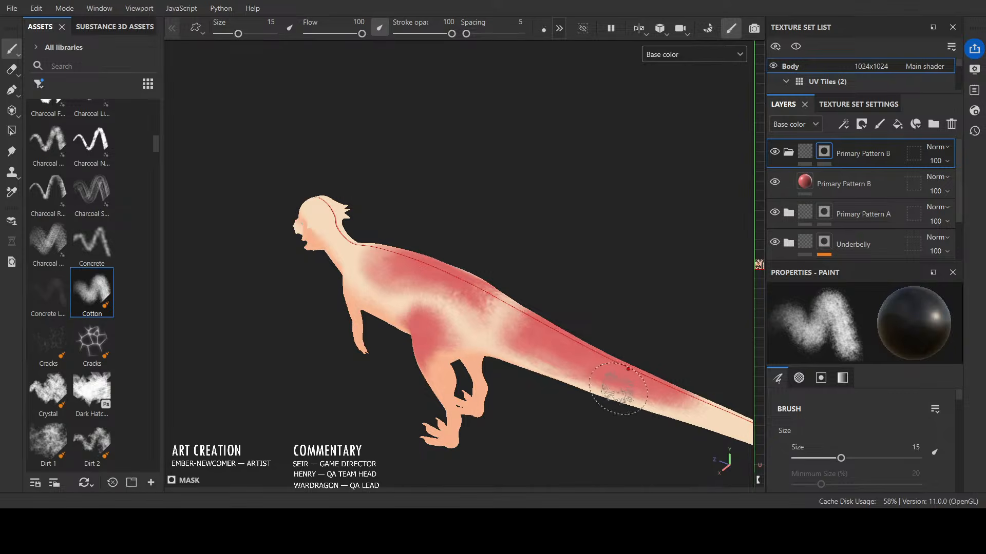
# Step: Fade the tail patch's lower edge with black Cotton strokes and rebuild its middle with white
pyautogui.moveTo(519, 354); pyautogui.dragTo(702, 414)
pyautogui.press('x')
pyautogui.moveTo(648, 389)
pyautogui.mouseDown()
pyautogui.moveTo(732, 415)
pyautogui.moveTo(565, 379)
pyautogui.mouseUp()
pyautogui.press('x')
# Step: Examine the back, thigh and tail patches from above, behind and the side
pyautogui.moveTo(622, 331)
pyautogui.keyDown('alt'); pyautogui.mouseDown()
pyautogui.moveTo(605, 342)
pyautogui.moveTo(633, 335)
pyautogui.moveTo(584, 353)
pyautogui.mouseUp(); pyautogui.keyUp('alt')
pyautogui.keyDown('alt'); pyautogui.moveTo(637, 313); pyautogui.dragTo(739, 228); pyautogui.keyUp('alt')
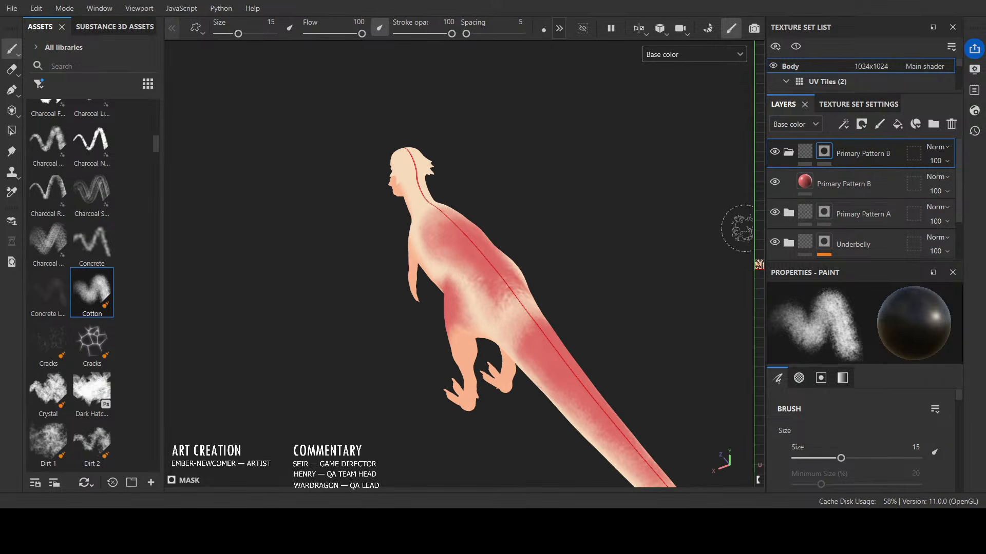
pyautogui.keyDown('alt'); pyautogui.moveTo(502, 411); pyautogui.dragTo(527, 320); pyautogui.keyUp('alt')
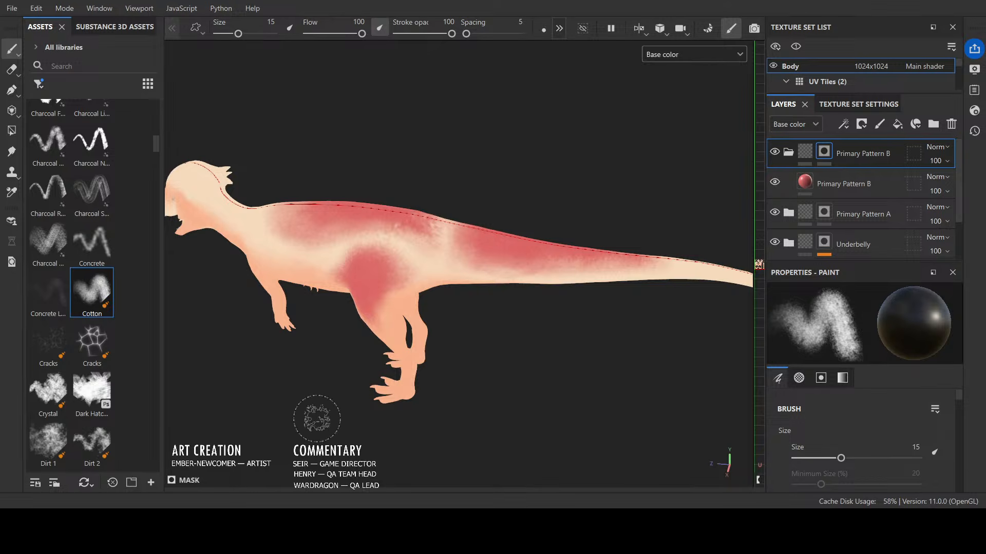
pyautogui.keyDown('alt'); pyautogui.moveTo(319, 414); pyautogui.dragTo(495, 418, button='middle'); pyautogui.keyUp('alt')
pyautogui.keyDown('alt'); pyautogui.moveTo(450, 414); pyautogui.dragTo(425, 418); pyautogui.keyUp('alt')
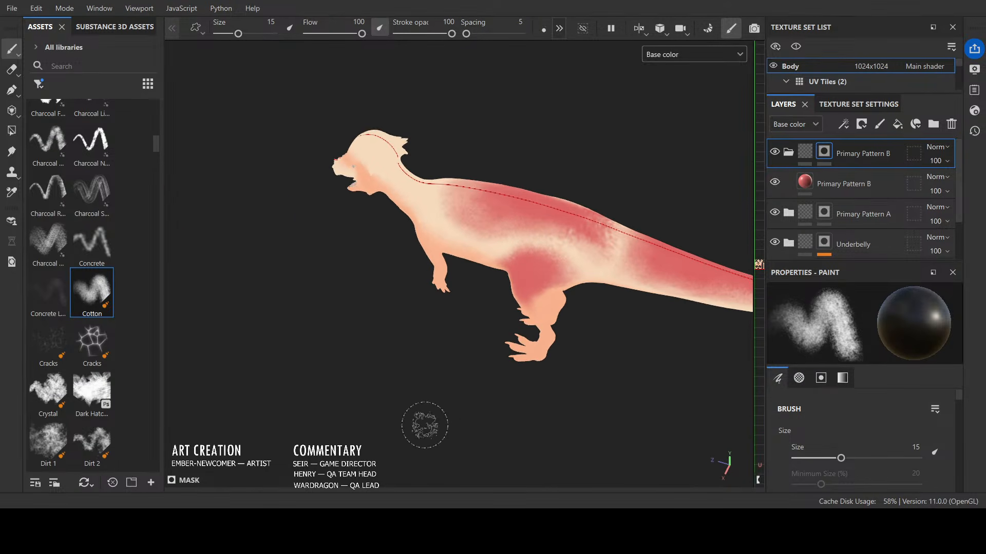
pyautogui.scroll(1, 386, 350)
pyautogui.moveTo(381, 359)
pyautogui.keyDown('alt'); pyautogui.mouseDown()
pyautogui.moveTo(428, 351)
pyautogui.moveTo(364, 363)
pyautogui.mouseUp(); pyautogui.keyUp('alt')
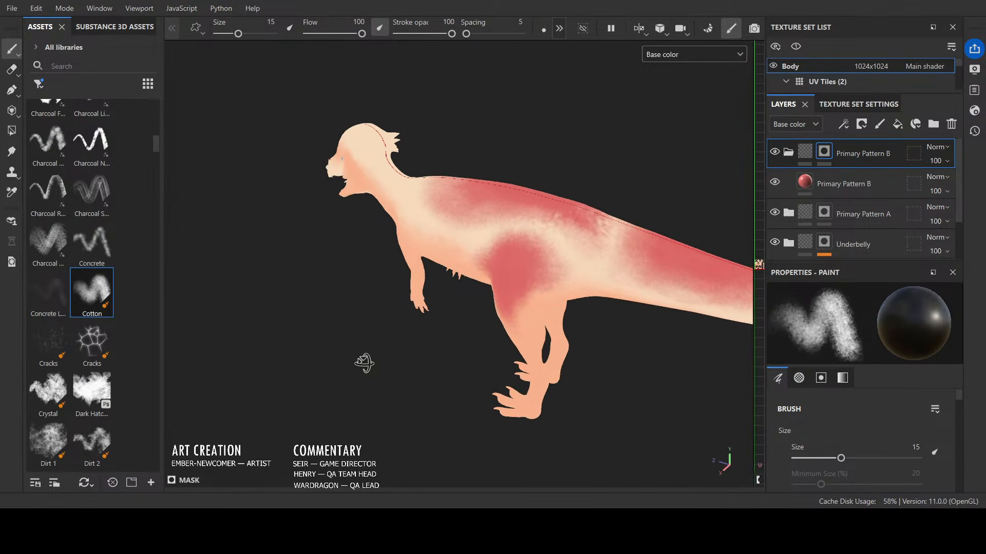
pyautogui.keyDown('alt'); pyautogui.moveTo(386, 387); pyautogui.dragTo(421, 441, button='middle'); pyautogui.keyUp('alt')
pyautogui.scroll(1, 378, 335)
pyautogui.keyDown('alt'); pyautogui.moveTo(378, 335); pyautogui.dragTo(303, 345); pyautogui.keyUp('alt')
pyautogui.scroll(3, 468, 352)
pyautogui.scroll(-3, 459, 352)
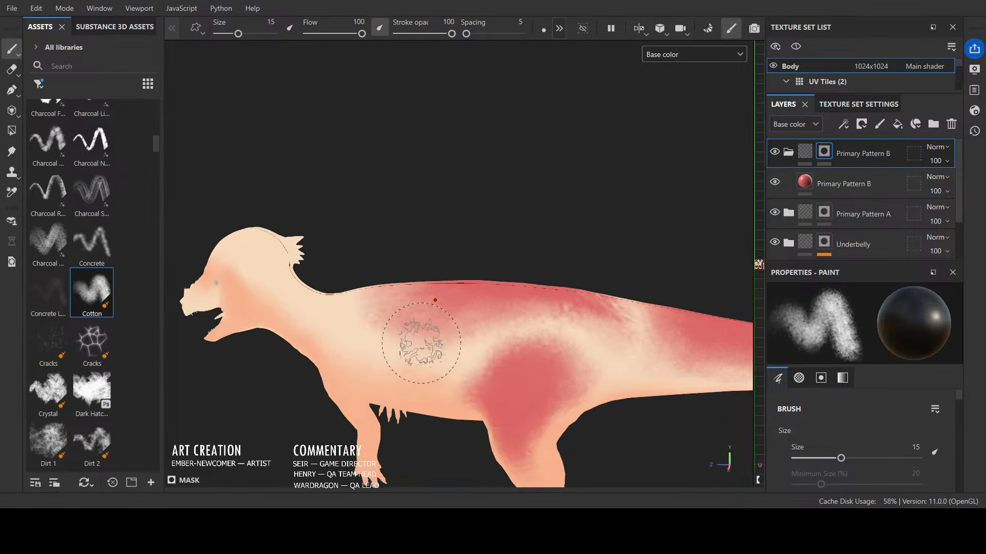
pyautogui.keyDown('alt'); pyautogui.moveTo(477, 194); pyautogui.dragTo(428, 281); pyautogui.keyUp('alt')
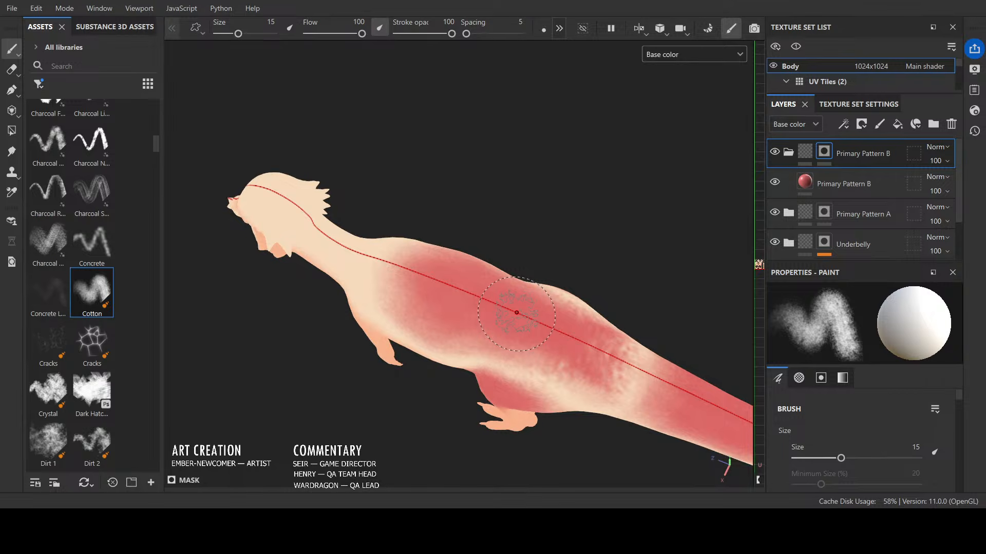
# Step: Paint the tips of the upper snout and lower jaw red on the Primary Pattern B mask with the Cotton brush at size 5.16
pyautogui.scroll(-2, 517, 312)
pyautogui.keyDown('alt'); pyautogui.moveTo(423, 428); pyautogui.dragTo(424, 235); pyautogui.keyUp('alt')
pyautogui.keyDown('alt'); pyautogui.moveTo(423, 235); pyautogui.dragTo(580, 169, button='middle'); pyautogui.keyUp('alt')
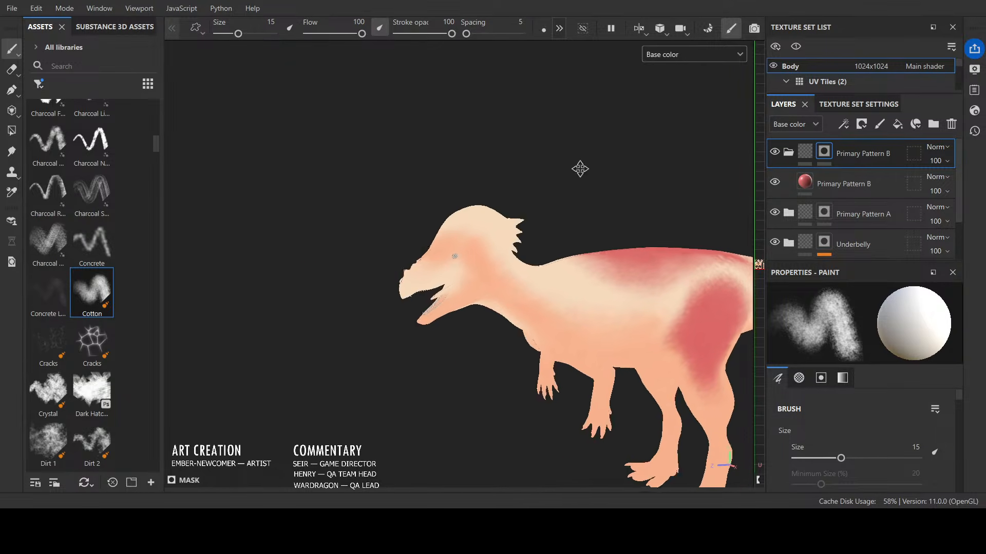
pyautogui.scroll(5, 392, 363)
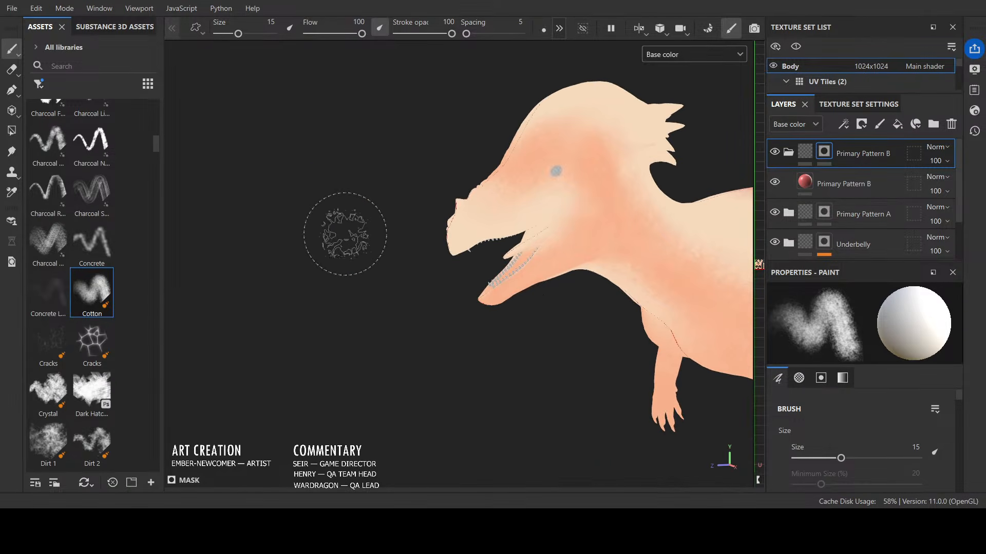
pyautogui.scroll(3, 345, 234)
pyautogui.keyDown('ctrl'); pyautogui.moveTo(299, 265); pyautogui.dragTo(257, 265, button='right'); pyautogui.keyUp('ctrl')
pyautogui.moveTo(395, 247)
pyautogui.mouseDown()
pyautogui.moveTo(386, 240)
pyautogui.moveTo(402, 260)
pyautogui.moveTo(422, 229)
pyautogui.moveTo(386, 188)
pyautogui.moveTo(395, 259)
pyautogui.mouseUp()
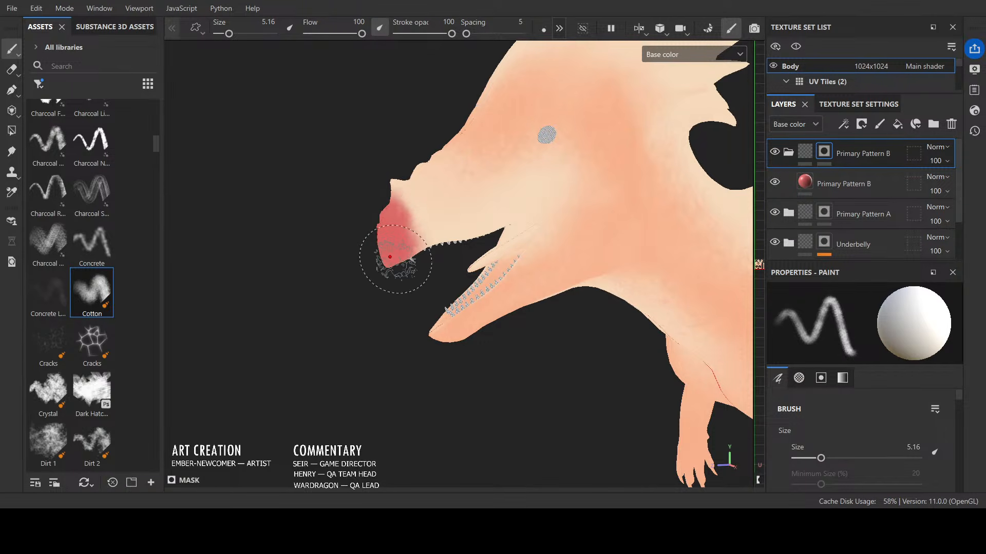
pyautogui.scroll(3, 398, 258)
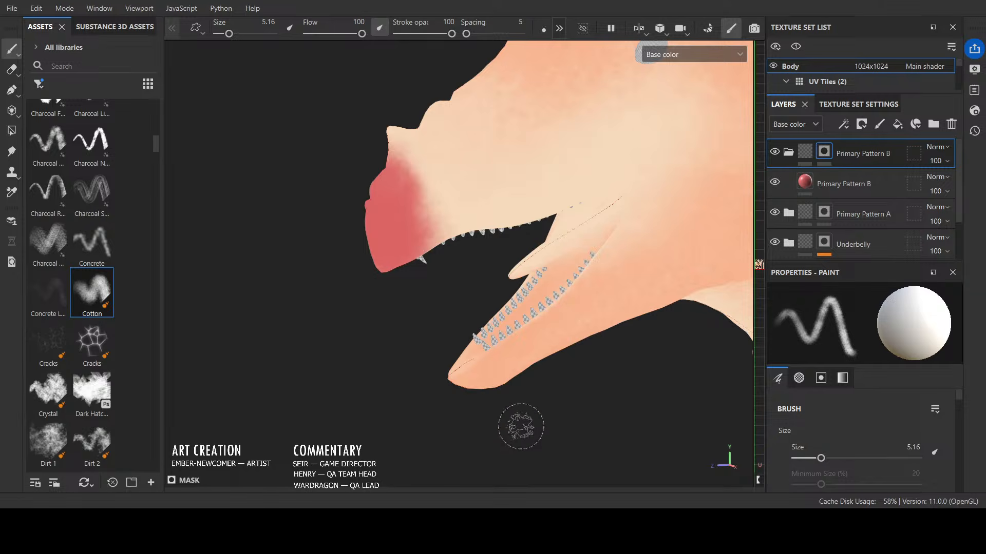
pyautogui.moveTo(466, 378)
pyautogui.mouseDown()
pyautogui.moveTo(482, 393)
pyautogui.moveTo(484, 343)
pyautogui.mouseUp()
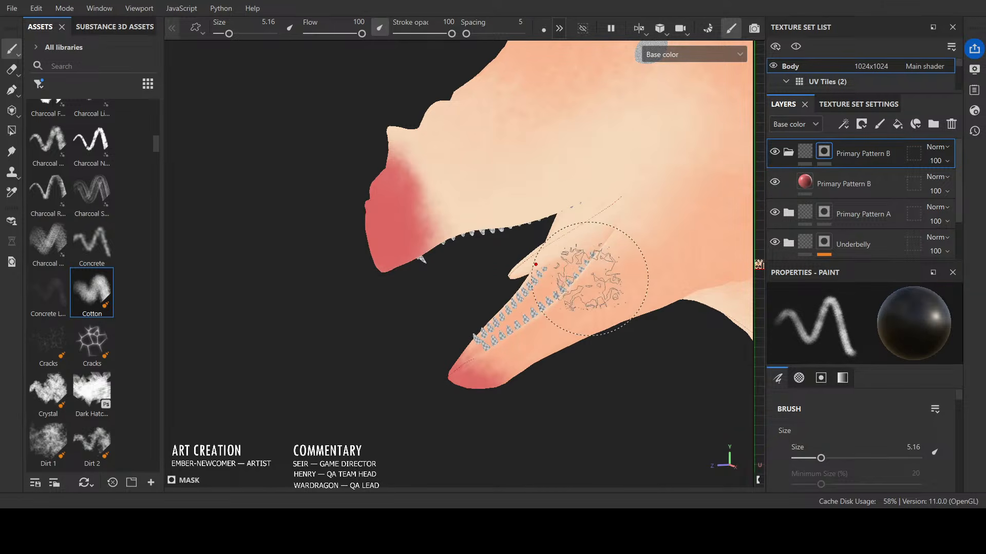
# Step: Paint two vertical red stripes on the side of the upper snout, using brush sizes 0.75 and 2.16
pyautogui.moveTo(583, 308)
pyautogui.keyDown('alt'); pyautogui.mouseDown()
pyautogui.moveTo(644, 59)
pyautogui.moveTo(709, 183)
pyautogui.moveTo(700, 163)
pyautogui.moveTo(616, 280)
pyautogui.mouseUp(); pyautogui.keyUp('alt')
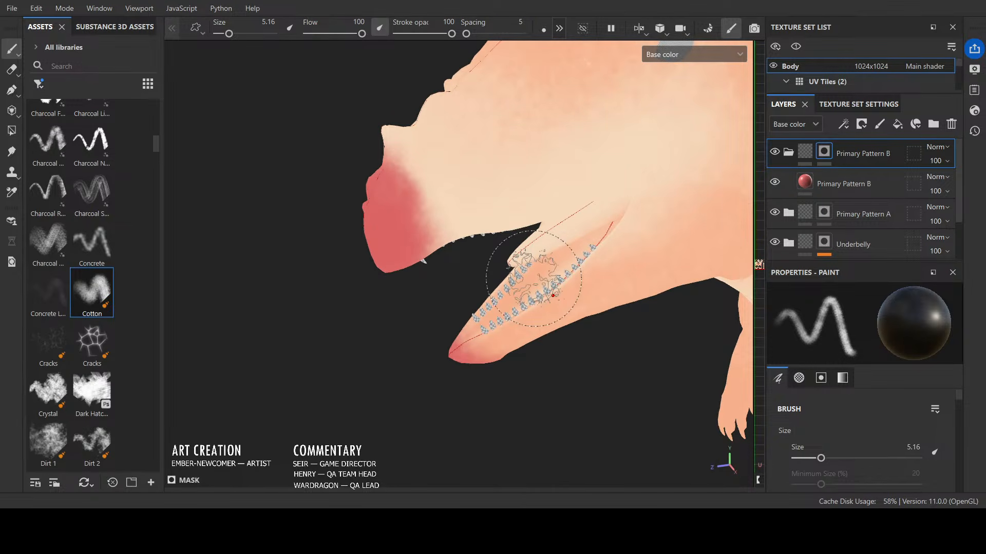
pyautogui.moveTo(552, 296)
pyautogui.keyDown('alt'); pyautogui.mouseDown()
pyautogui.moveTo(528, 292)
pyautogui.moveTo(550, 294)
pyautogui.mouseUp(); pyautogui.keyUp('alt')
pyautogui.keyDown('ctrl'); pyautogui.moveTo(551, 294); pyautogui.dragTo(529, 294, button='right'); pyautogui.keyUp('ctrl')
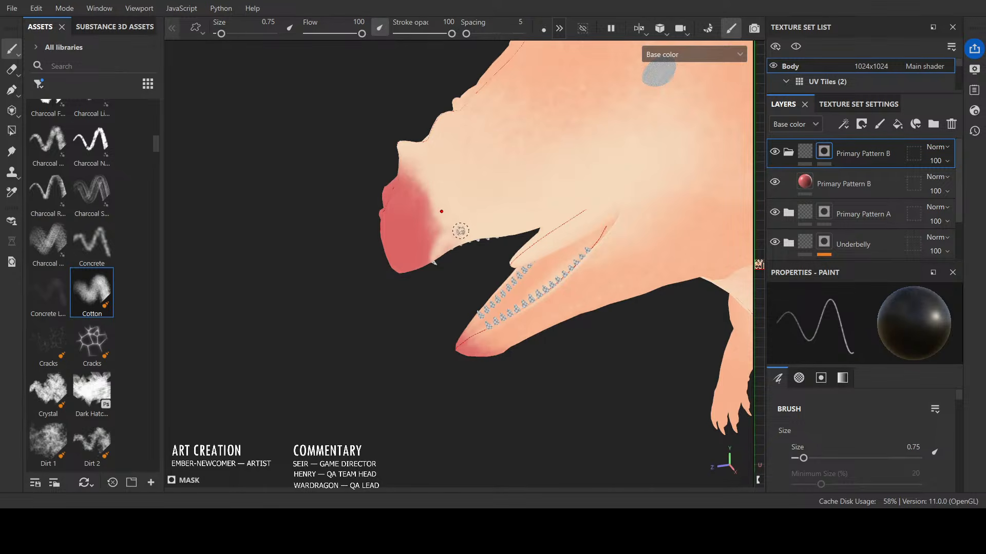
pyautogui.moveTo(460, 230)
pyautogui.mouseDown()
pyautogui.moveTo(461, 245)
pyautogui.moveTo(459, 223)
pyautogui.mouseUp()
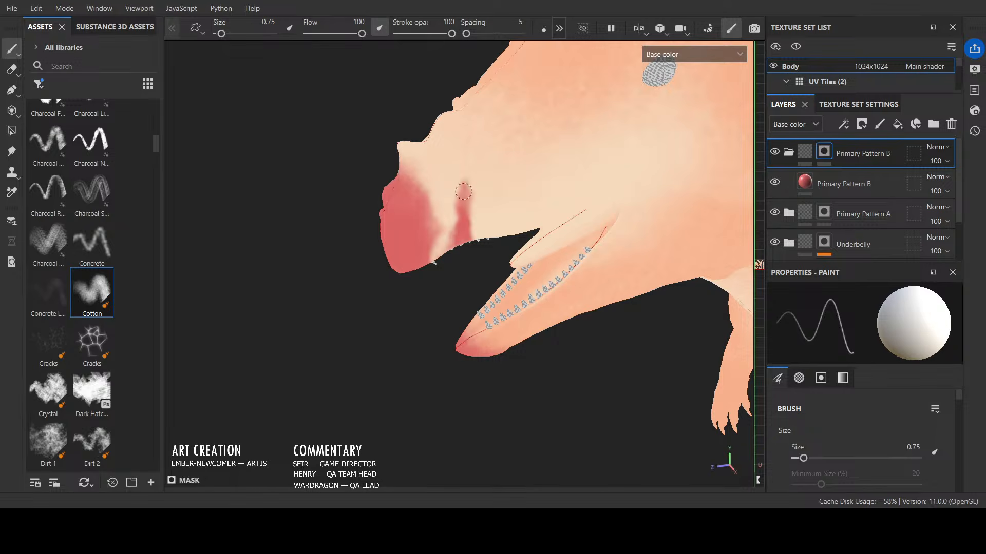
pyautogui.keyDown('ctrl'); pyautogui.moveTo(470, 154); pyautogui.dragTo(478, 155, button='right'); pyautogui.keyUp('ctrl')
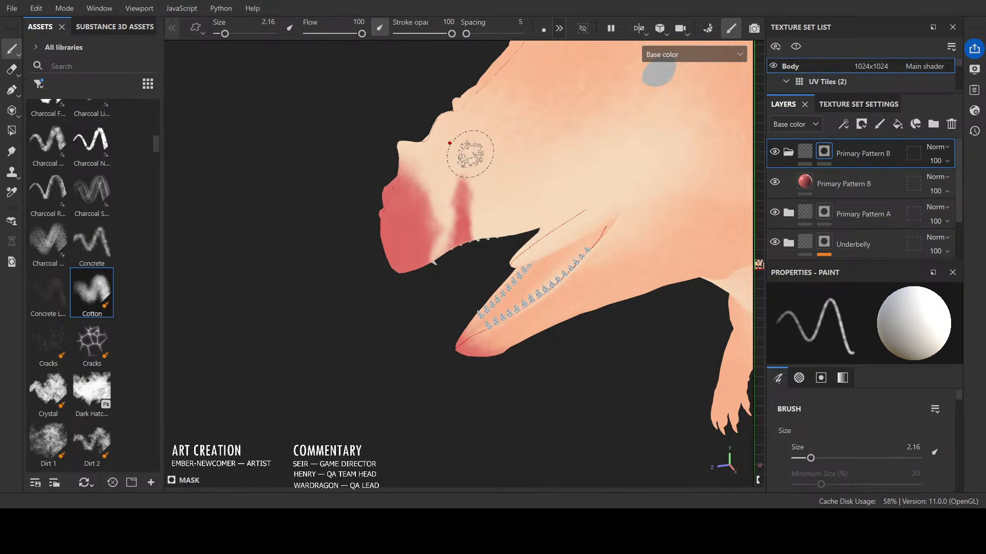
pyautogui.moveTo(468, 157)
pyautogui.mouseDown()
pyautogui.moveTo(502, 225)
pyautogui.moveTo(519, 194)
pyautogui.moveTo(511, 223)
pyautogui.moveTo(524, 160)
pyautogui.moveTo(514, 201)
pyautogui.mouseUp()
pyautogui.press('x')
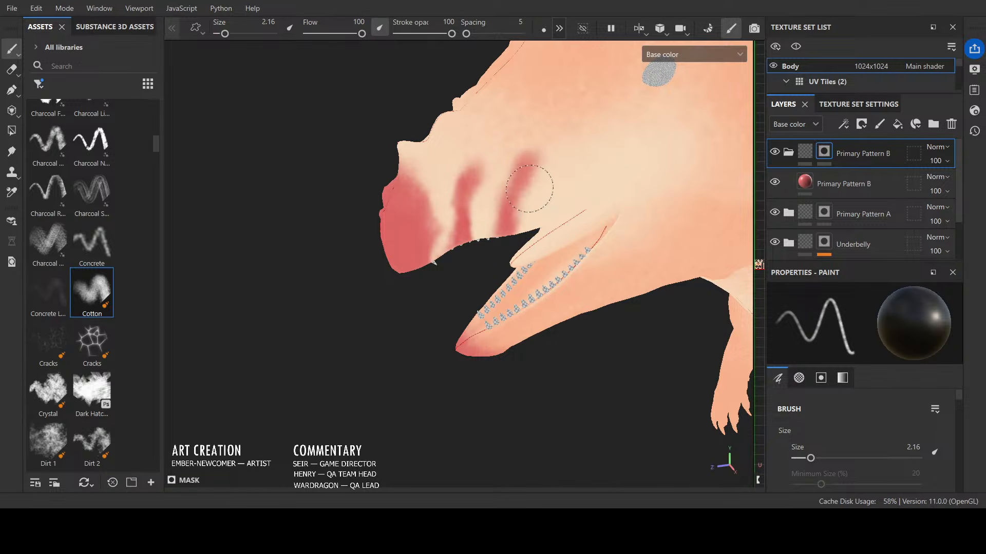
# Step: Extend the red over the bumps along the top of the snout and trim its edge beside the stripes
pyautogui.scroll(-3, 581, 175)
pyautogui.scroll(2, 580, 175)
pyautogui.press('x')
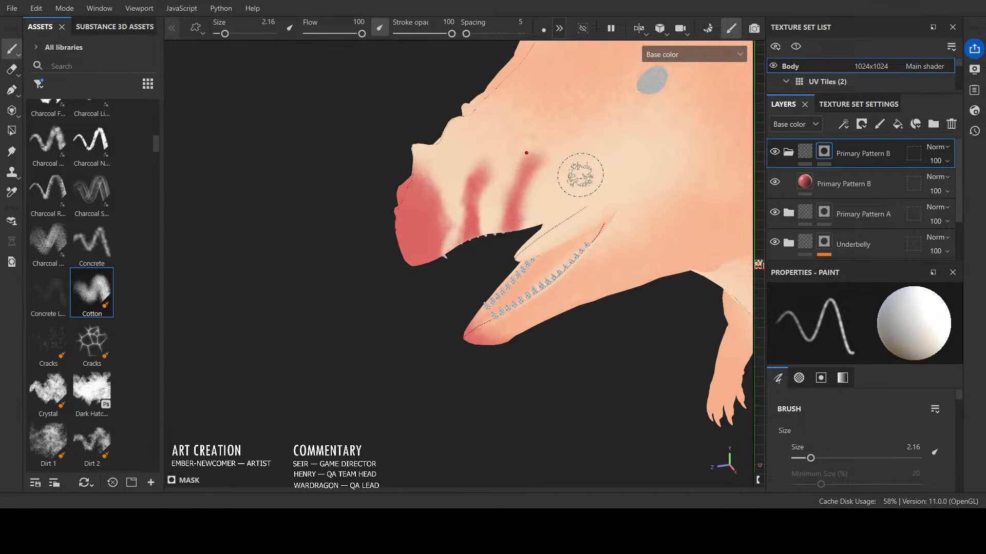
pyautogui.moveTo(430, 167)
pyautogui.mouseDown()
pyautogui.moveTo(432, 184)
pyautogui.moveTo(430, 160)
pyautogui.moveTo(470, 126)
pyautogui.moveTo(463, 151)
pyautogui.mouseUp()
pyautogui.press('x')
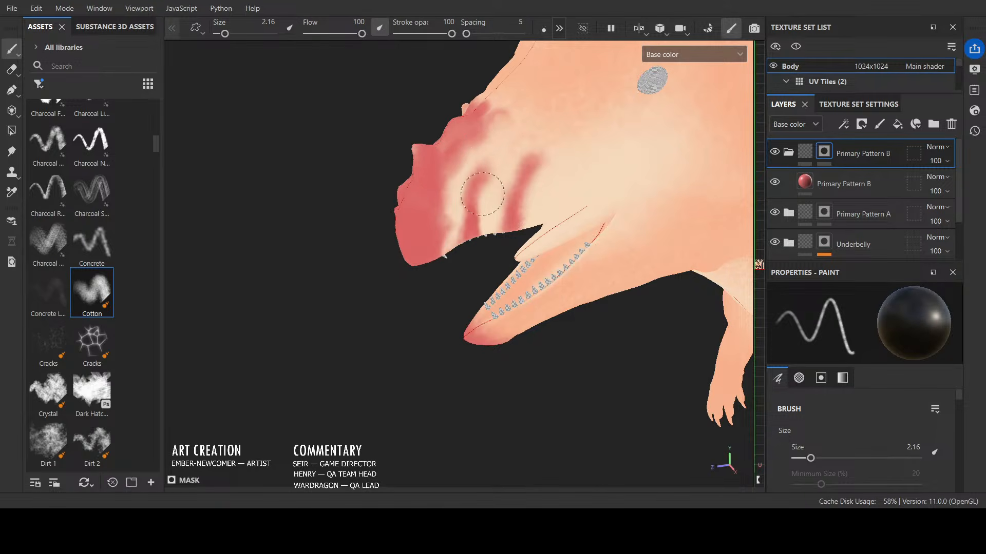
pyautogui.moveTo(451, 217)
pyautogui.mouseDown()
pyautogui.moveTo(458, 240)
pyautogui.moveTo(433, 292)
pyautogui.mouseUp()
# Step: Paint curved red stripes behind the tip of the lower jaw and continue them onto its underside at brush size 2.16
pyautogui.press('x')
pyautogui.moveTo(532, 304)
pyautogui.mouseDown()
pyautogui.moveTo(557, 327)
pyautogui.moveTo(545, 319)
pyautogui.moveTo(520, 338)
pyautogui.moveTo(540, 319)
pyautogui.moveTo(526, 334)
pyautogui.moveTo(566, 313)
pyautogui.moveTo(564, 322)
pyautogui.mouseUp()
pyautogui.press('x')
pyautogui.press('x')
pyautogui.press('x')
pyautogui.press('x')
pyautogui.moveTo(516, 346); pyautogui.dragTo(532, 339)
pyautogui.moveTo(589, 356)
pyautogui.keyDown('alt'); pyautogui.mouseDown()
pyautogui.moveTo(667, 215)
pyautogui.moveTo(662, 225)
pyautogui.mouseUp(); pyautogui.keyUp('alt')
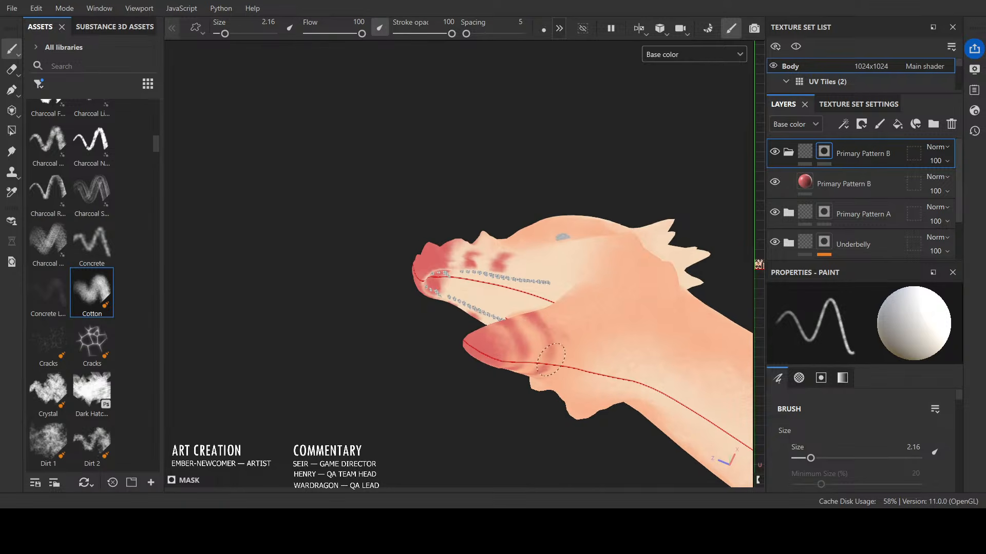
pyautogui.moveTo(553, 363); pyautogui.dragTo(548, 344)
# Step: Paint a soft red patch on the cheek behind the mouth, extending down to the jaw corner, at brush size 5.16
pyautogui.moveTo(567, 227)
pyautogui.keyDown('alt'); pyautogui.mouseDown()
pyautogui.moveTo(554, 336)
pyautogui.moveTo(435, 235)
pyautogui.moveTo(339, 375)
pyautogui.moveTo(484, 425)
pyautogui.moveTo(354, 436)
pyautogui.mouseUp(); pyautogui.keyUp('alt')
pyautogui.press('x')
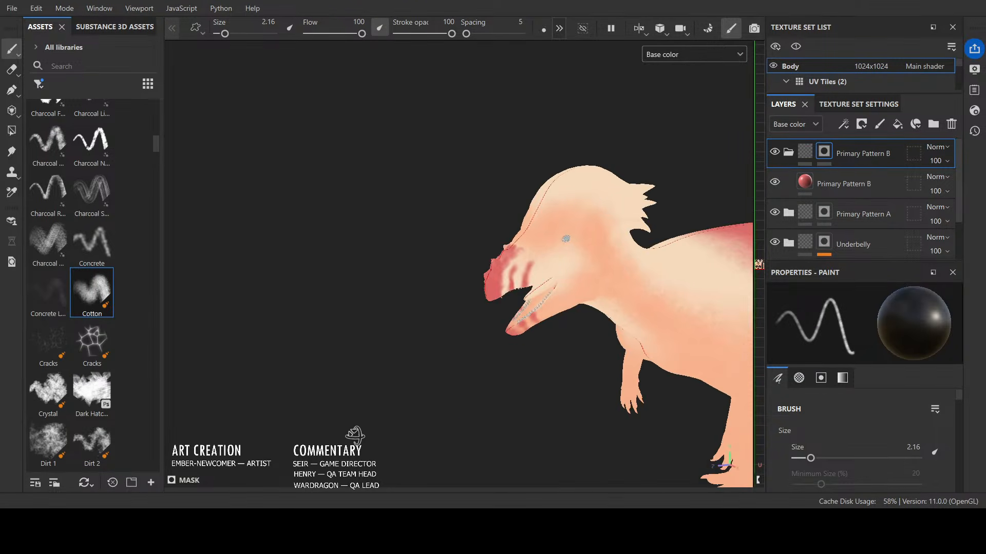
pyautogui.scroll(2, 452, 380)
pyautogui.moveTo(598, 282)
pyautogui.mouseDown()
pyautogui.moveTo(580, 285)
pyautogui.moveTo(573, 273)
pyautogui.mouseUp()
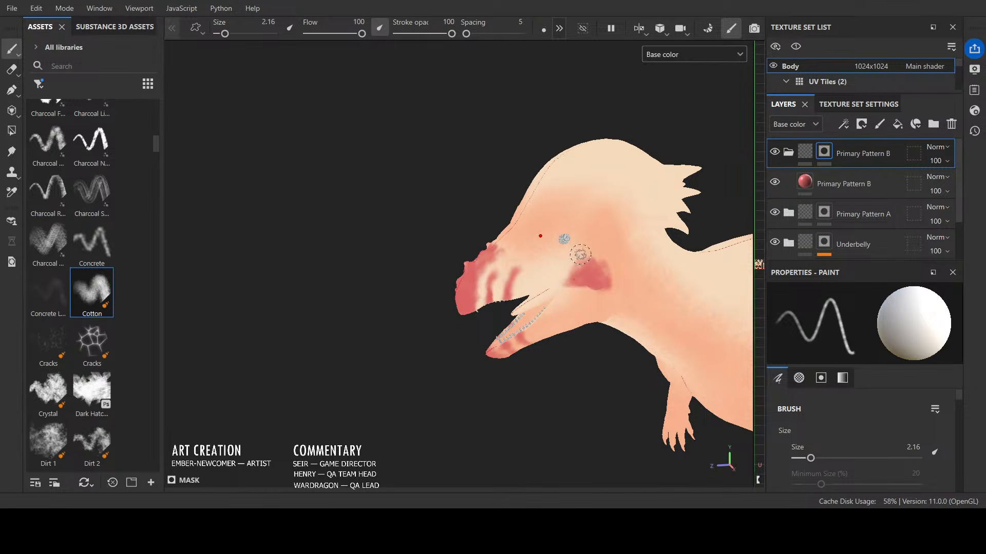
pyautogui.press(']')
pyautogui.press(']')
pyautogui.press(']')
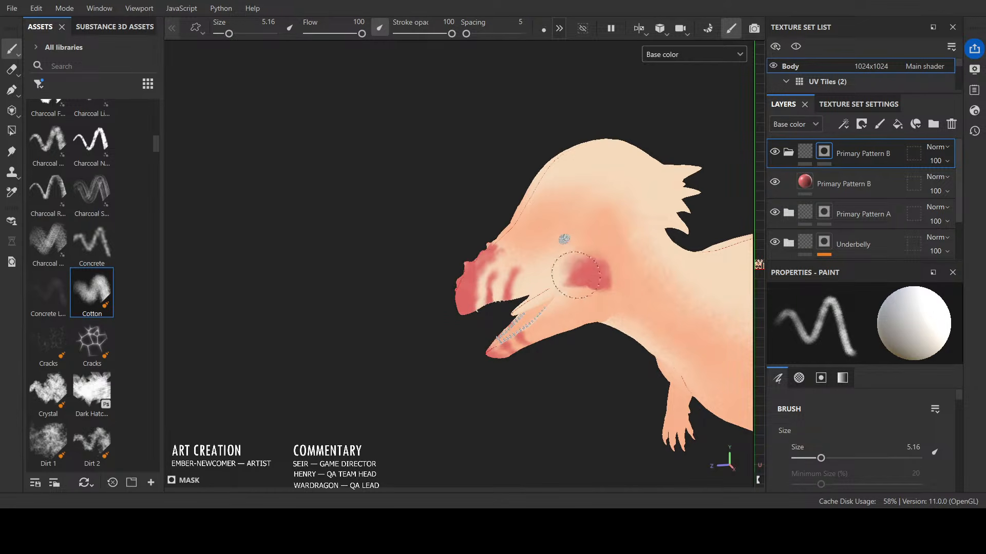
pyautogui.moveTo(576, 275)
pyautogui.mouseDown()
pyautogui.moveTo(556, 280)
pyautogui.moveTo(616, 288)
pyautogui.moveTo(621, 256)
pyautogui.moveTo(590, 314)
pyautogui.moveTo(599, 309)
pyautogui.moveTo(619, 270)
pyautogui.moveTo(606, 262)
pyautogui.moveTo(575, 312)
pyautogui.mouseUp()
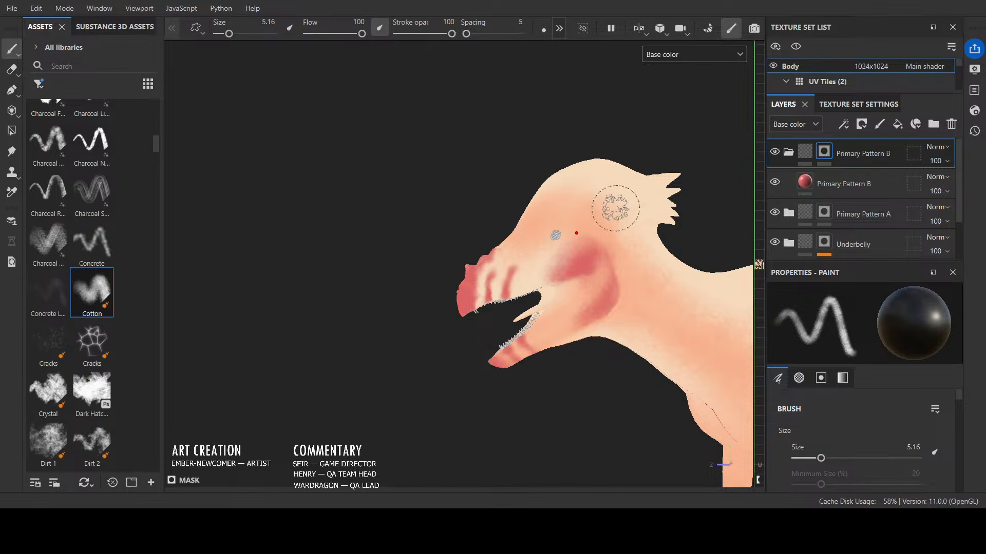
# Step: Paint the cluster of spikes at the back of the head red at brush size 5.16
pyautogui.moveTo(615, 209)
pyautogui.keyDown('alt'); pyautogui.mouseDown()
pyautogui.moveTo(616, 238)
pyautogui.moveTo(594, 231)
pyautogui.moveTo(623, 187)
pyautogui.moveTo(667, 176)
pyautogui.moveTo(686, 192)
pyautogui.moveTo(685, 169)
pyautogui.moveTo(605, 191)
pyautogui.moveTo(609, 174)
pyautogui.moveTo(634, 180)
pyautogui.moveTo(650, 162)
pyautogui.moveTo(626, 205)
pyautogui.moveTo(704, 207)
pyautogui.moveTo(676, 209)
pyautogui.moveTo(652, 162)
pyautogui.mouseUp(); pyautogui.keyUp('alt')
pyautogui.press('x')
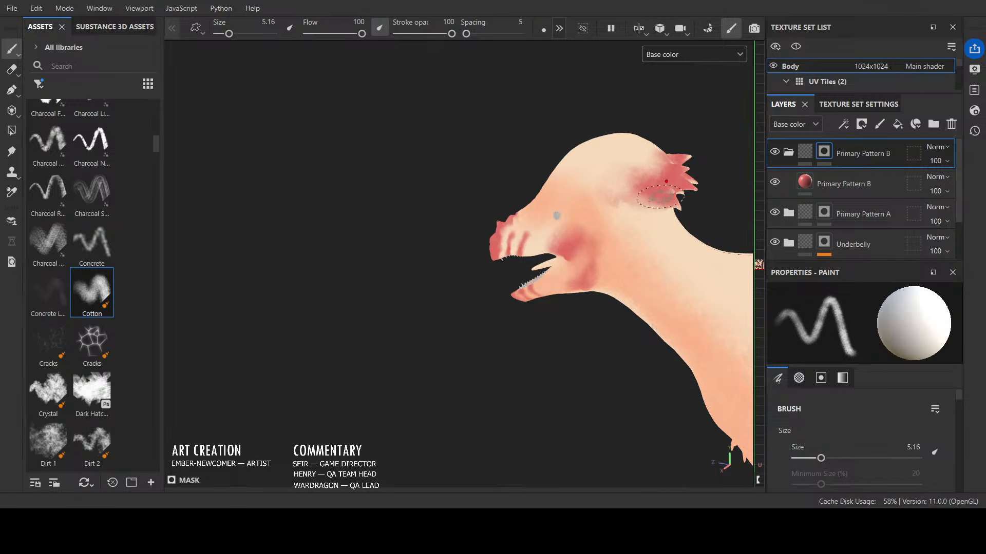
# Step: Set the brush size to 0.44 and display the head spikes in the Material view instead of Base color
pyautogui.press('[')
pyautogui.press('[')
pyautogui.press('[')
pyautogui.press('[')
pyautogui.press('[')
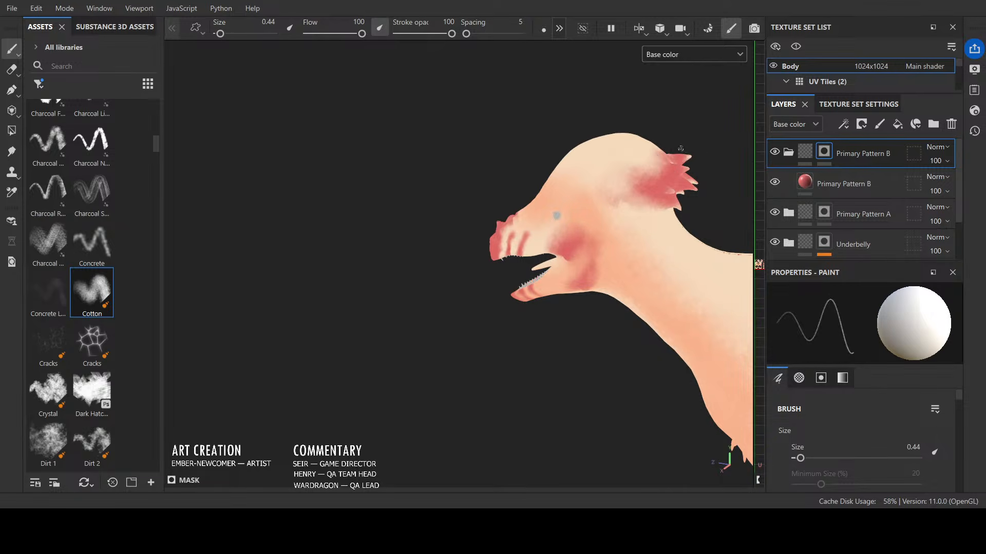
pyautogui.scroll(4, 662, 176)
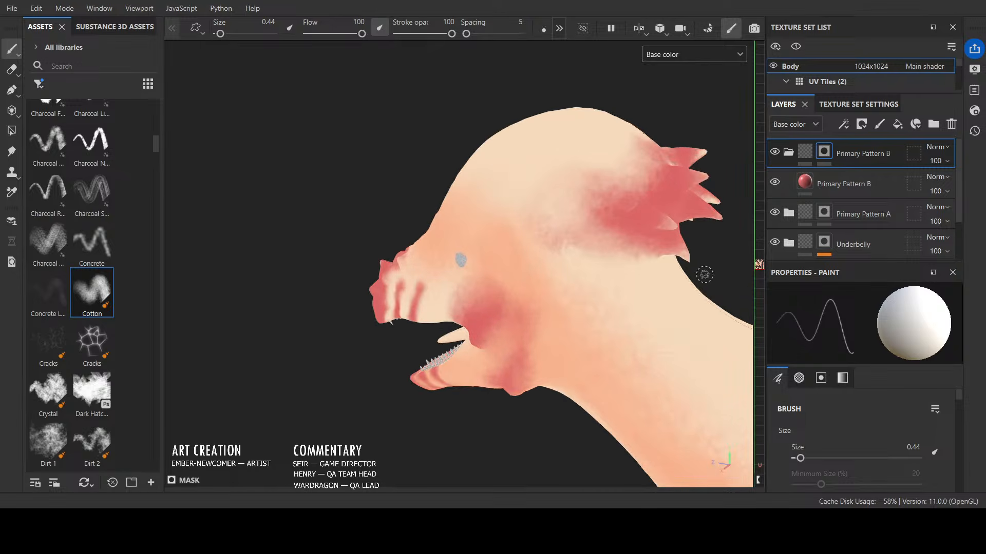
pyautogui.keyDown('alt'); pyautogui.moveTo(703, 273); pyautogui.dragTo(670, 283); pyautogui.keyUp('alt')
pyautogui.scroll(3, 621, 232)
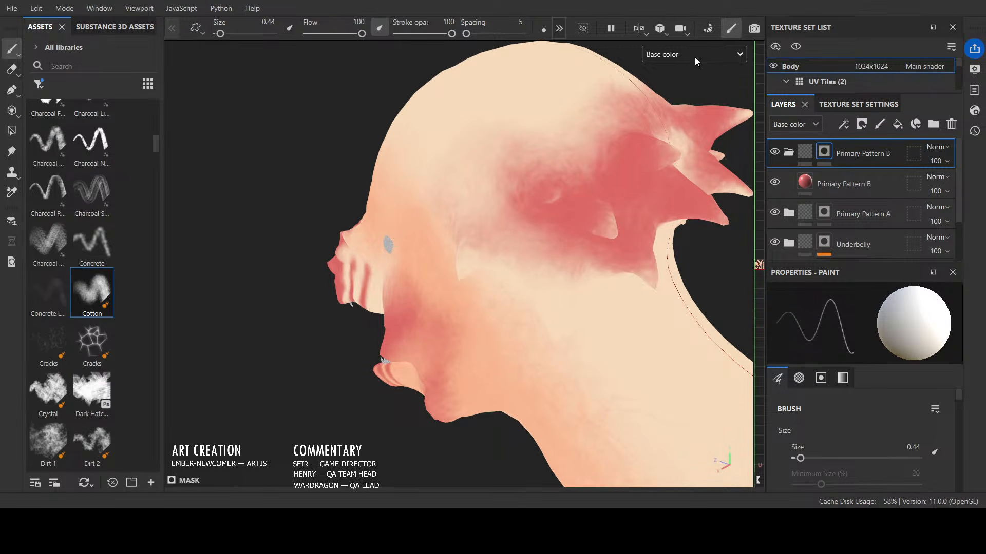
pyautogui.press('m')
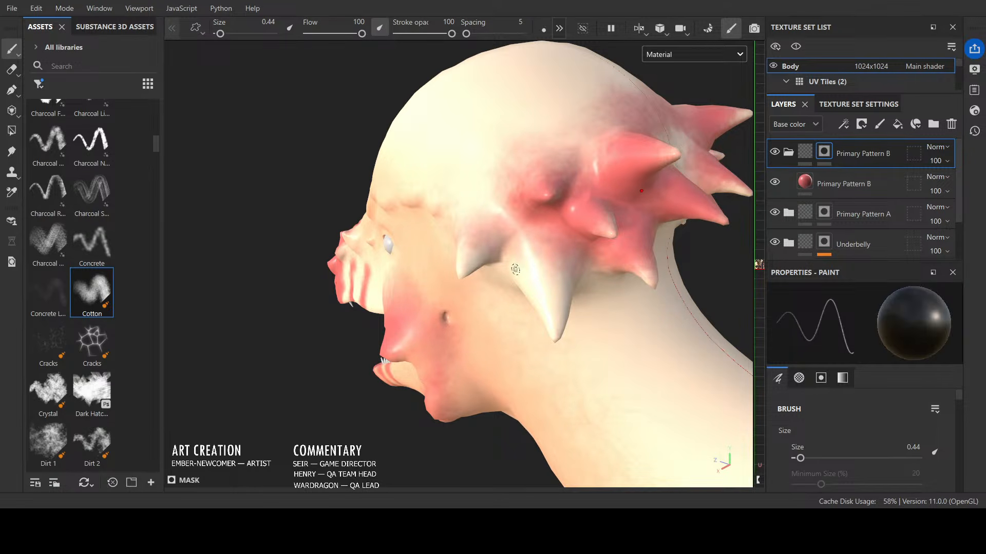
# Step: Paint red over the large lower spike and around the bases of the neighbouring spikes at brush size 0.44
pyautogui.moveTo(536, 299)
pyautogui.mouseDown()
pyautogui.moveTo(529, 251)
pyautogui.moveTo(539, 287)
pyautogui.moveTo(549, 246)
pyautogui.moveTo(574, 228)
pyautogui.moveTo(556, 300)
pyautogui.mouseUp()
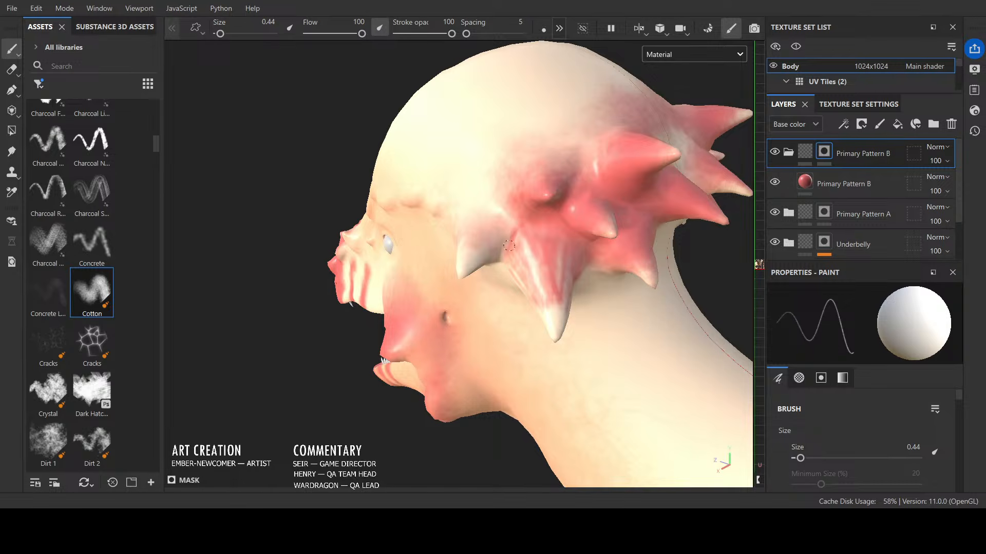
pyautogui.moveTo(559, 251)
pyautogui.keyDown('alt'); pyautogui.mouseDown()
pyautogui.moveTo(605, 246)
pyautogui.moveTo(595, 168)
pyautogui.mouseUp(); pyautogui.keyUp('alt')
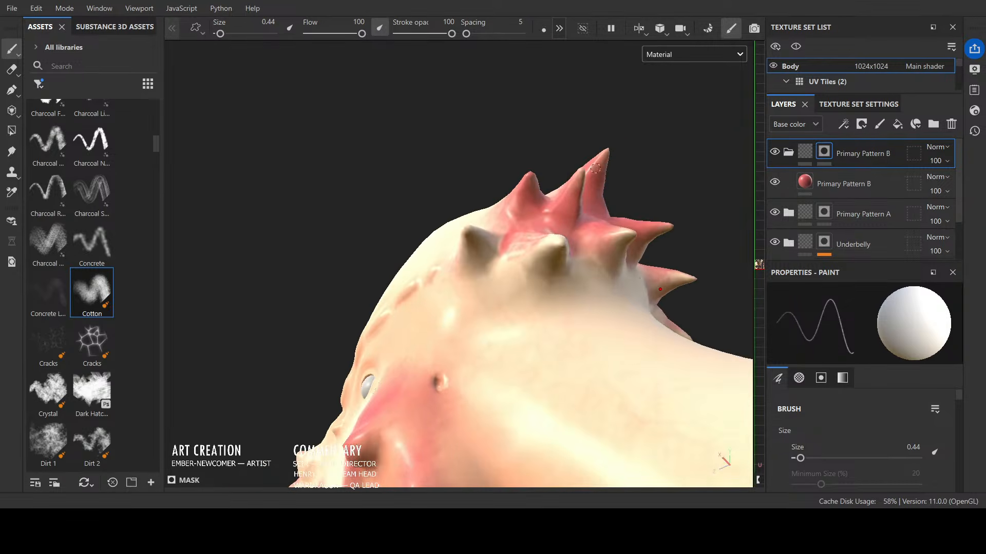
pyautogui.moveTo(518, 262)
pyautogui.mouseDown()
pyautogui.moveTo(687, 237)
pyautogui.moveTo(677, 228)
pyautogui.mouseUp()
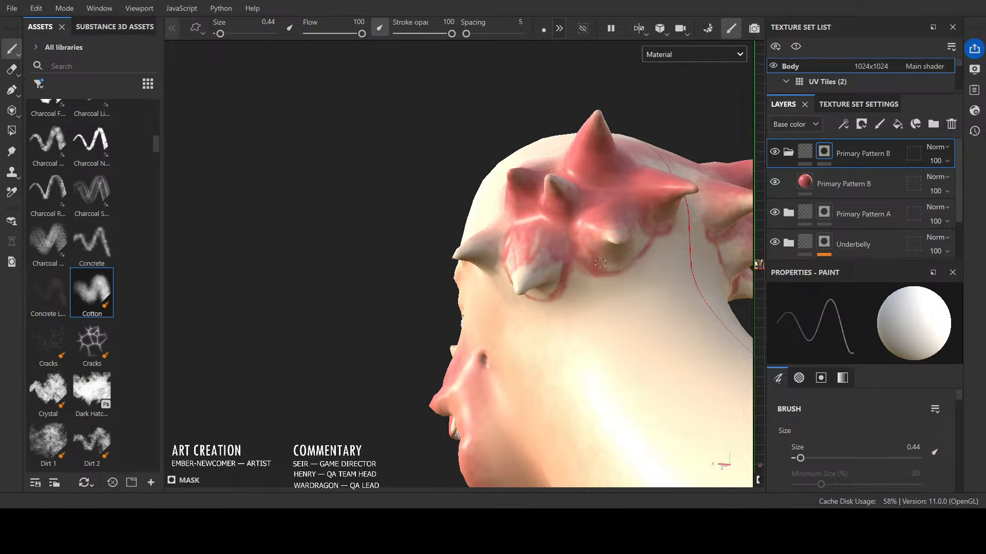
pyautogui.keyDown('alt'); pyautogui.moveTo(611, 264); pyautogui.dragTo(604, 247); pyautogui.keyUp('alt')
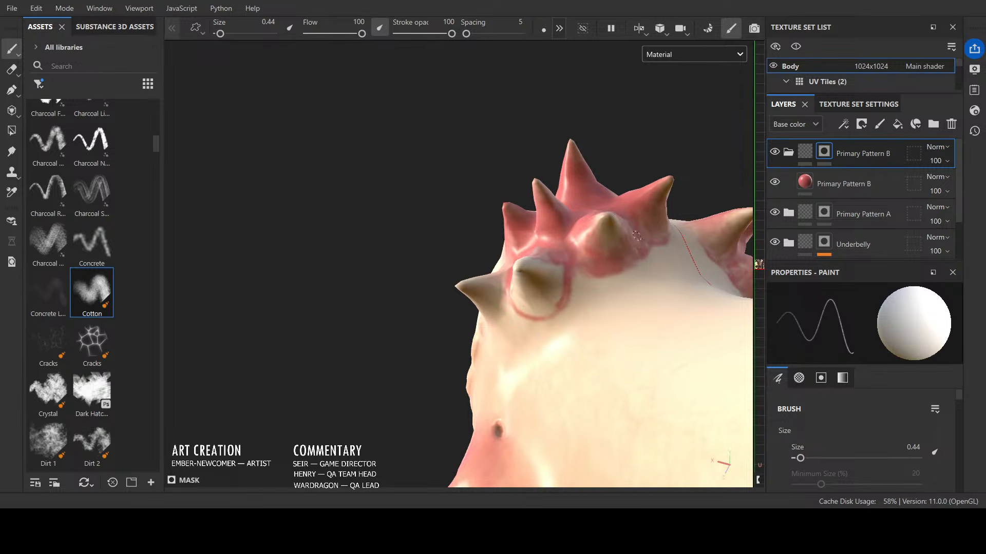
pyautogui.keyDown('alt'); pyautogui.moveTo(654, 215); pyautogui.dragTo(627, 230); pyautogui.keyUp('alt')
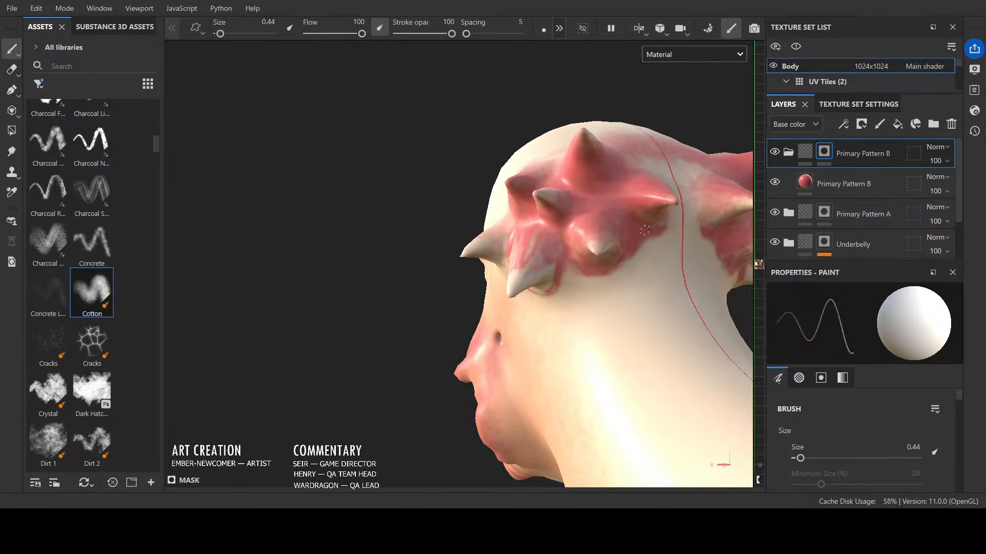
# Step: Raise the brush size to 1.61 and touch up the red around the base of the lower head spike
pyautogui.moveTo(624, 211)
pyautogui.keyDown('alt'); pyautogui.mouseDown()
pyautogui.moveTo(660, 330)
pyautogui.moveTo(625, 274)
pyautogui.moveTo(492, 281)
pyautogui.moveTo(521, 304)
pyautogui.moveTo(564, 265)
pyautogui.moveTo(539, 254)
pyautogui.moveTo(530, 273)
pyautogui.mouseUp(); pyautogui.keyUp('alt')
pyautogui.scroll(4, 625, 275)
pyautogui.press(']')
pyautogui.press(']')
pyautogui.press(']')
pyautogui.press('x')
pyautogui.press('x')
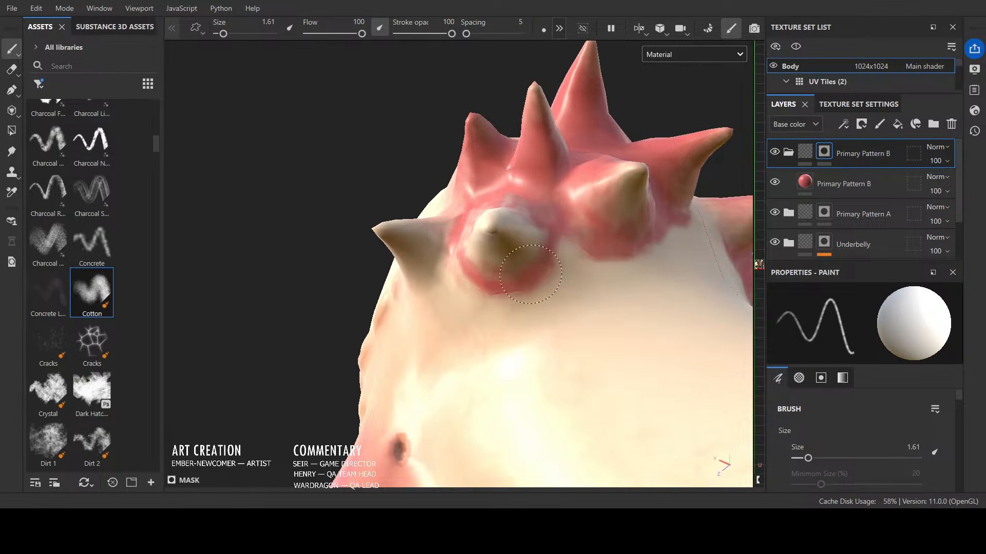
# Step: Fade the red off the spike tips and clean its lower edge around the back of the head at brush size 1.61
pyautogui.moveTo(555, 229)
pyautogui.keyDown('alt'); pyautogui.mouseDown()
pyautogui.moveTo(552, 343)
pyautogui.moveTo(469, 383)
pyautogui.moveTo(680, 352)
pyautogui.mouseUp(); pyautogui.keyUp('alt')
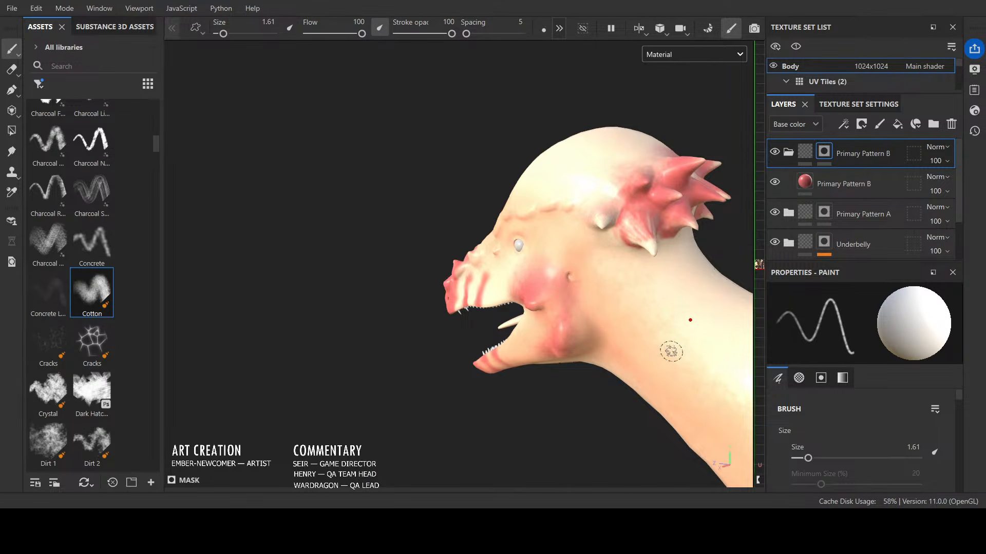
pyautogui.press('x')
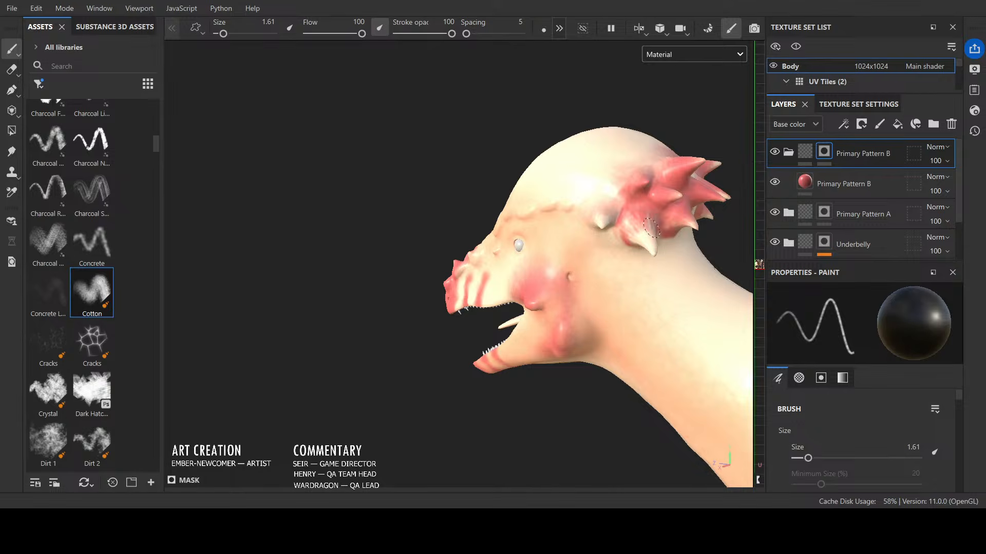
pyautogui.press('x')
pyautogui.moveTo(641, 210)
pyautogui.keyDown('alt'); pyautogui.mouseDown()
pyautogui.moveTo(552, 279)
pyautogui.moveTo(706, 328)
pyautogui.moveTo(547, 336)
pyautogui.mouseUp(); pyautogui.keyUp('alt')
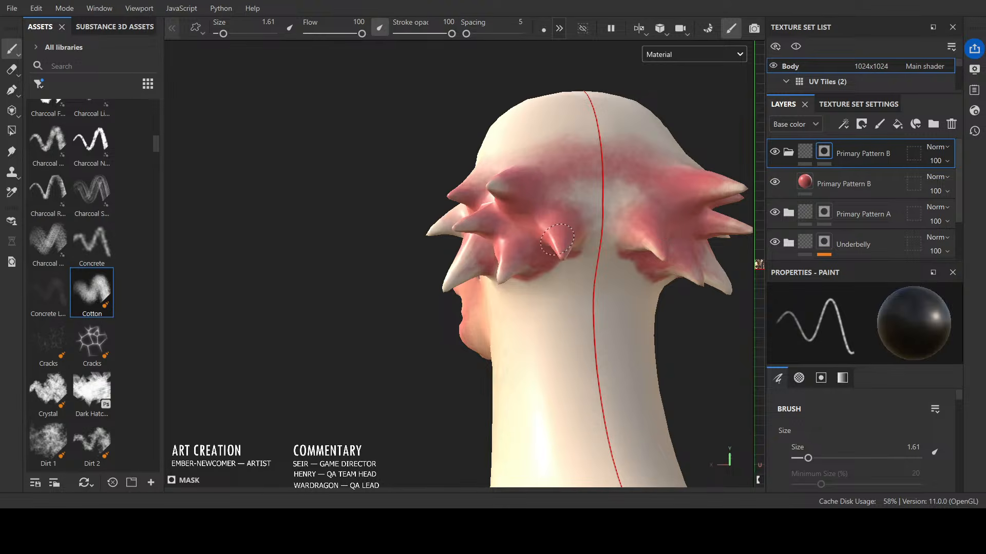
pyautogui.press('x')
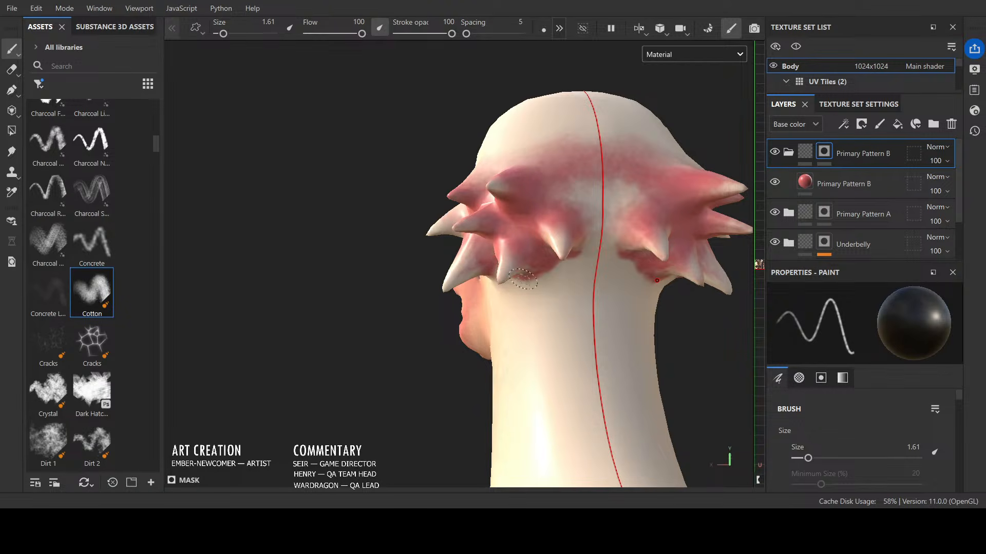
pyautogui.moveTo(552, 250)
pyautogui.keyDown('alt'); pyautogui.mouseDown()
pyautogui.moveTo(645, 302)
pyautogui.moveTo(559, 267)
pyautogui.moveTo(576, 260)
pyautogui.moveTo(555, 270)
pyautogui.mouseUp(); pyautogui.keyUp('alt')
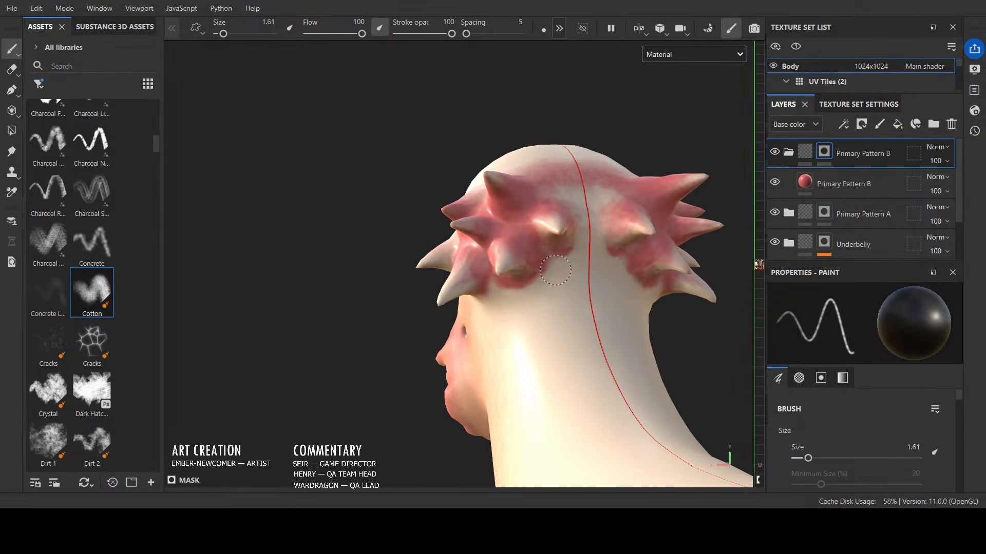
pyautogui.keyDown('alt'); pyautogui.moveTo(590, 191); pyautogui.dragTo(616, 210); pyautogui.keyUp('alt')
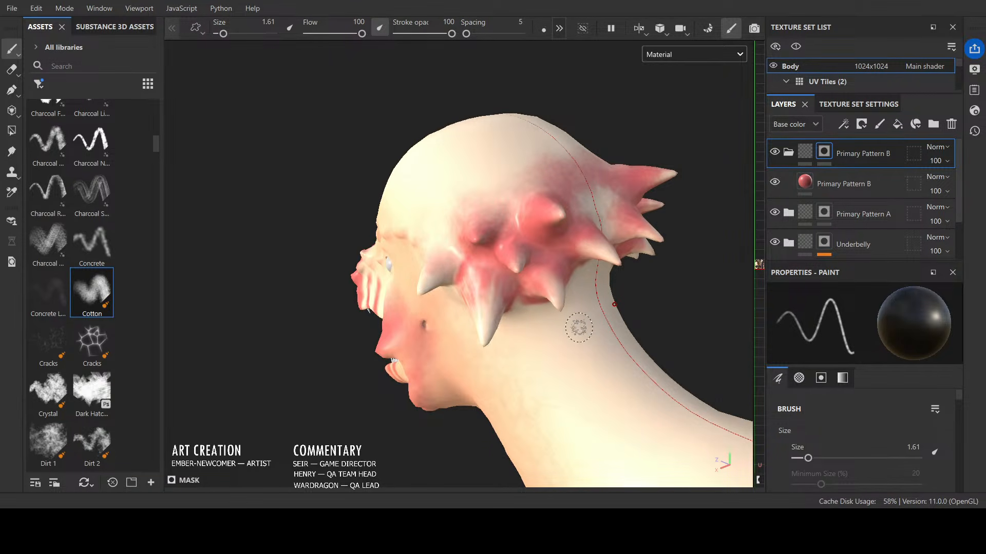
# Step: Enlarge the brush to 8.25 and erase all the red from the spikes and the back of the head
pyautogui.press(']')
pyautogui.press(']')
pyautogui.press(']')
pyautogui.press(']')
pyautogui.press(']')
pyautogui.press(']')
pyautogui.press(']')
pyautogui.press(']')
pyautogui.press(']')
pyautogui.press(']')
pyautogui.press(']')
pyautogui.press(']')
pyautogui.press(']')
pyautogui.press(']')
pyautogui.press(']')
pyautogui.press(']')
pyautogui.moveTo(489, 260)
pyautogui.mouseDown()
pyautogui.moveTo(501, 279)
pyautogui.moveTo(462, 242)
pyautogui.moveTo(466, 187)
pyautogui.moveTo(627, 154)
pyautogui.moveTo(610, 237)
pyautogui.mouseUp()
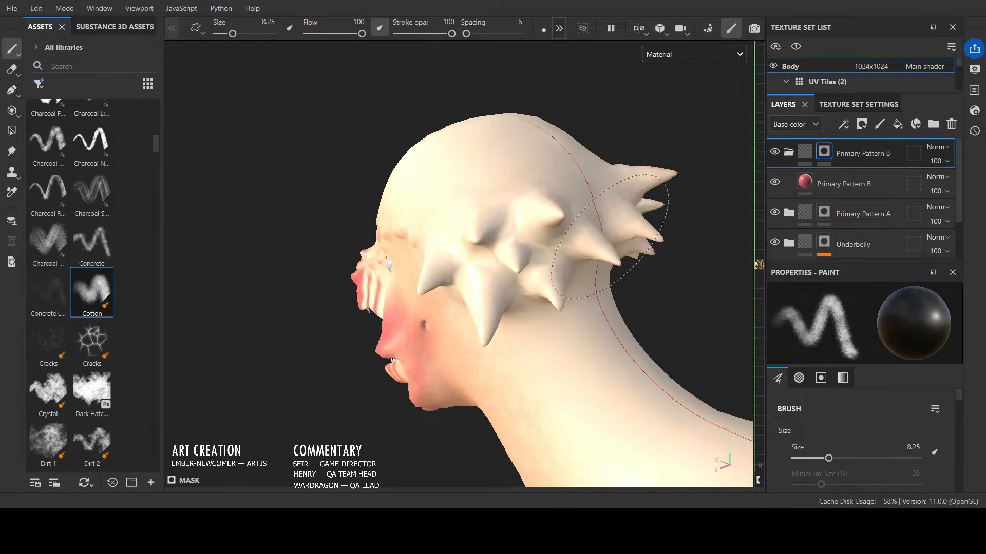
# Step: Reduce the brush size to 2.79 and refine the red marking on the cheek and the rear of the jaw
pyautogui.moveTo(594, 343)
pyautogui.keyDown('alt'); pyautogui.mouseDown()
pyautogui.moveTo(550, 271)
pyautogui.moveTo(577, 319)
pyautogui.moveTo(637, 362)
pyautogui.mouseUp(); pyautogui.keyUp('alt')
pyautogui.scroll(-3, 543, 301)
pyautogui.keyDown('alt'); pyautogui.moveTo(513, 375); pyautogui.dragTo(538, 409); pyautogui.keyUp('alt')
pyautogui.scroll(3, 537, 410)
pyautogui.keyDown('alt'); pyautogui.moveTo(492, 355); pyautogui.dragTo(639, 277, button='middle'); pyautogui.keyUp('alt')
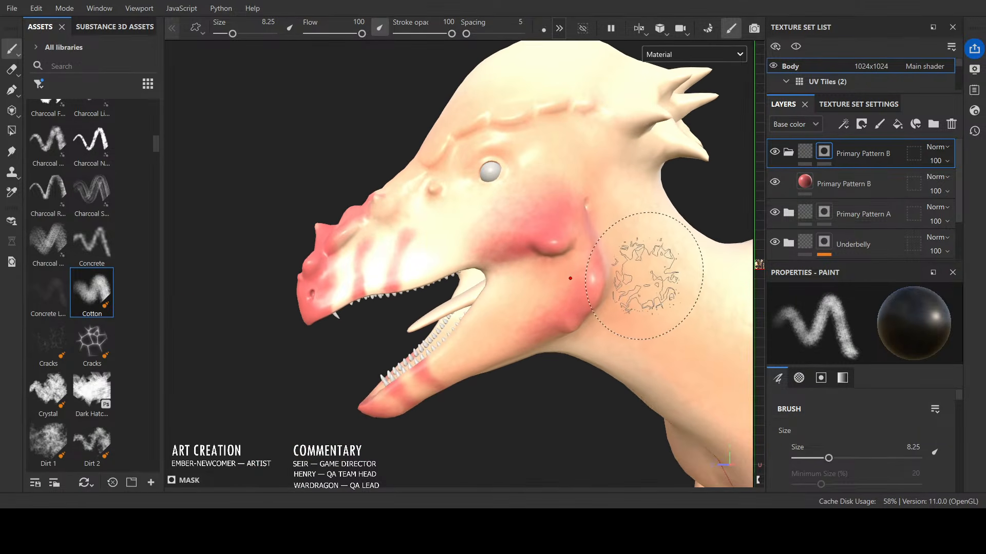
pyautogui.press('[')
pyautogui.press('[')
pyautogui.press('[')
pyautogui.press('[')
pyautogui.press('[')
pyautogui.press('[')
pyautogui.press('[')
pyautogui.press('[')
pyautogui.press('[')
pyautogui.press('[')
pyautogui.press('[')
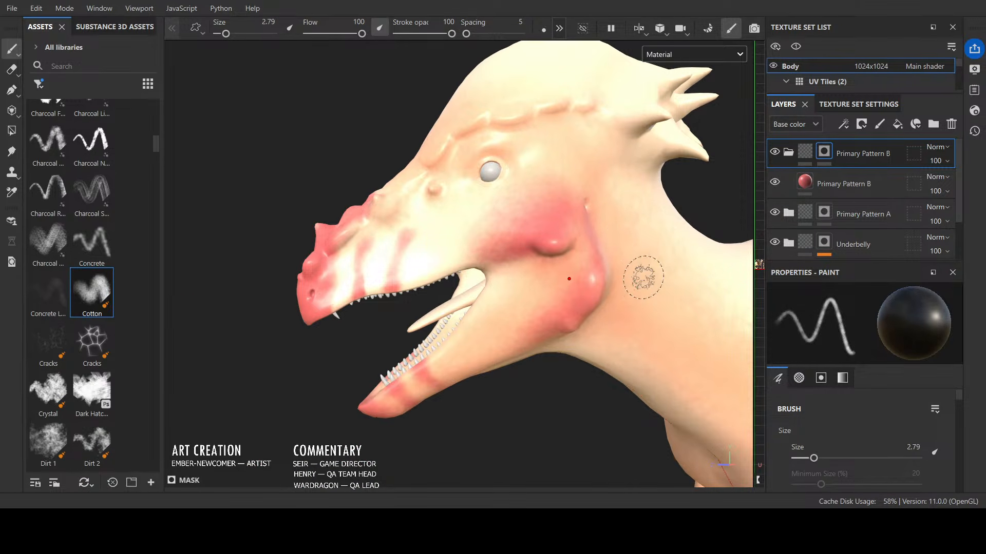
pyautogui.moveTo(517, 240); pyautogui.dragTo(541, 261)
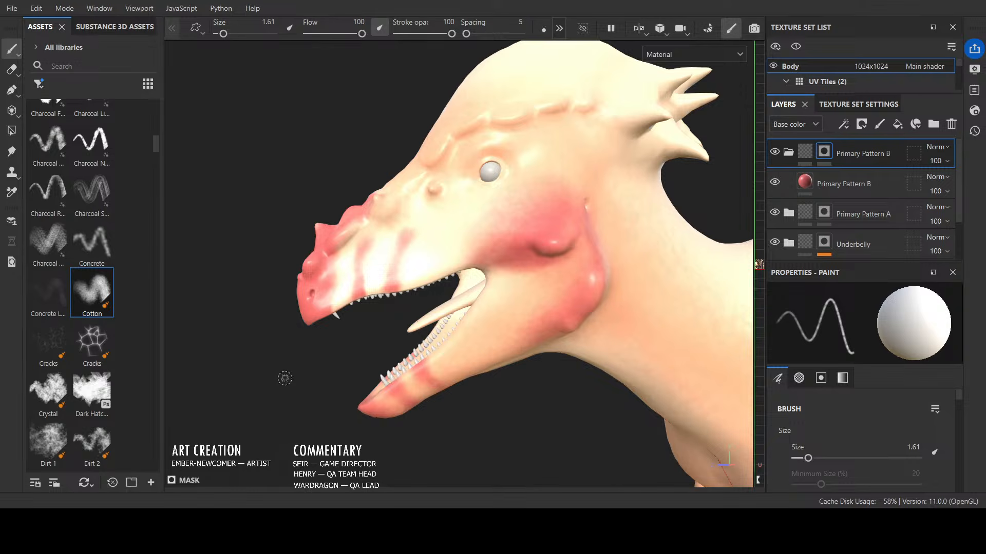
# Step: Add a new folder above Primary Pattern B and name it Accent
pyautogui.scroll(-2, 285, 379)
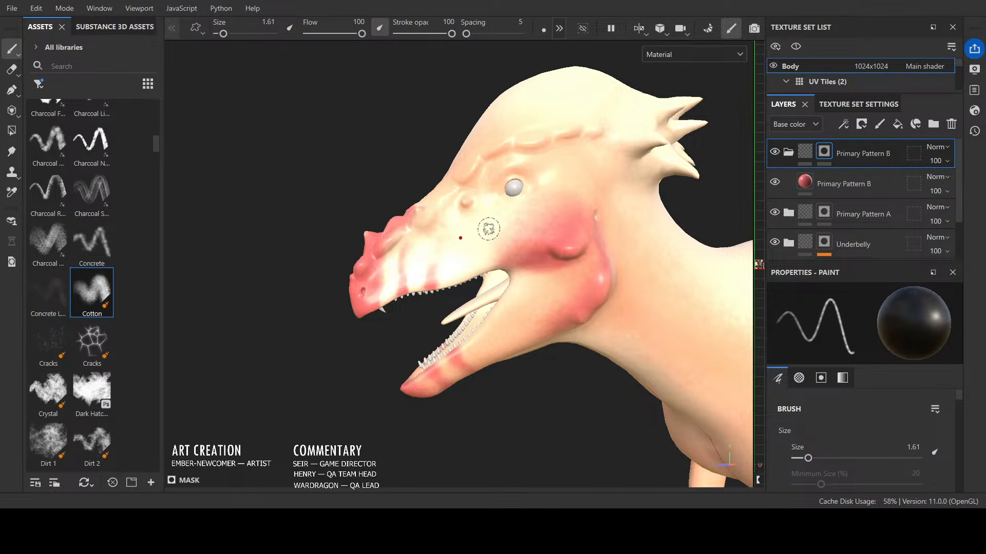
pyautogui.keyDown('alt'); pyautogui.moveTo(488, 229); pyautogui.dragTo(382, 363); pyautogui.keyUp('alt')
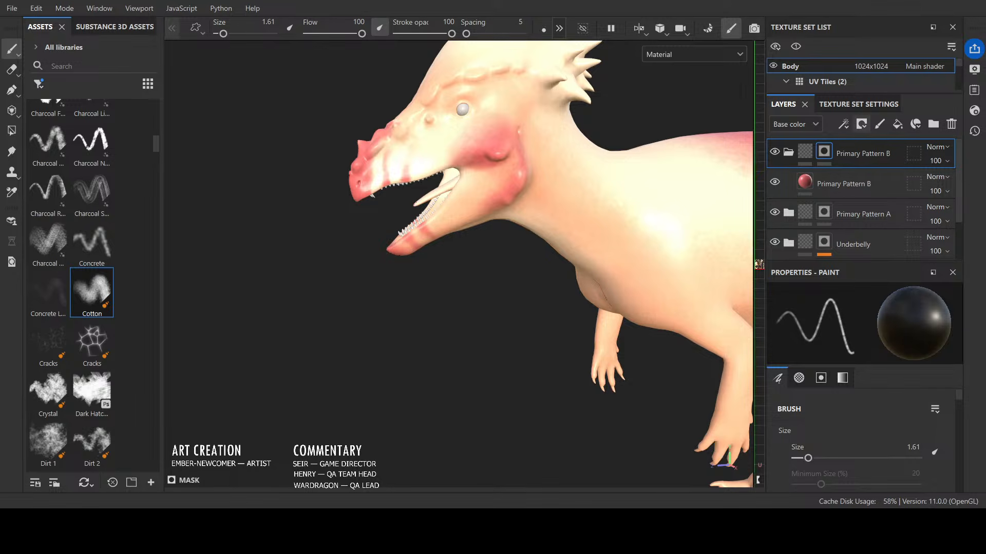
pyautogui.click(933, 124)
pyautogui.doubleClick(829, 155)
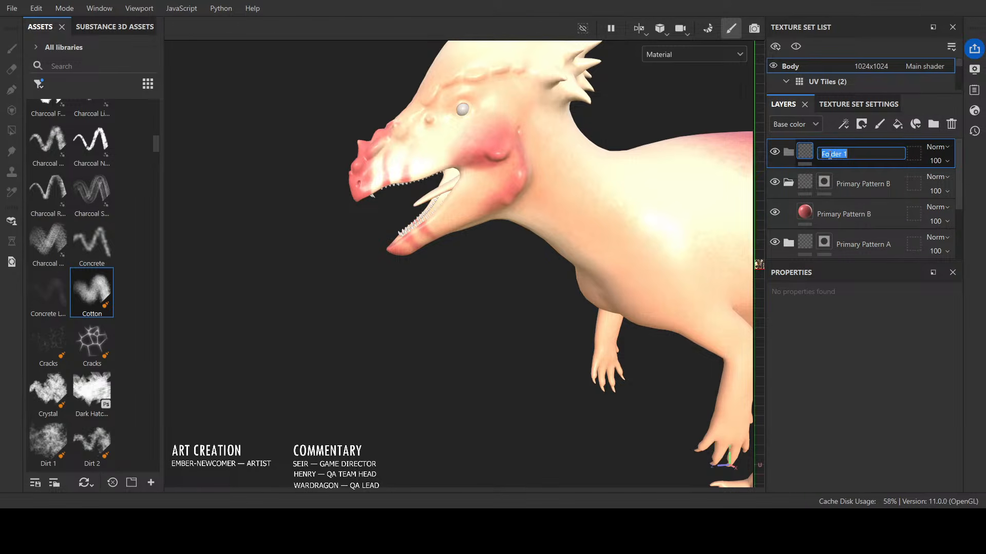
pyautogui.press('Return')
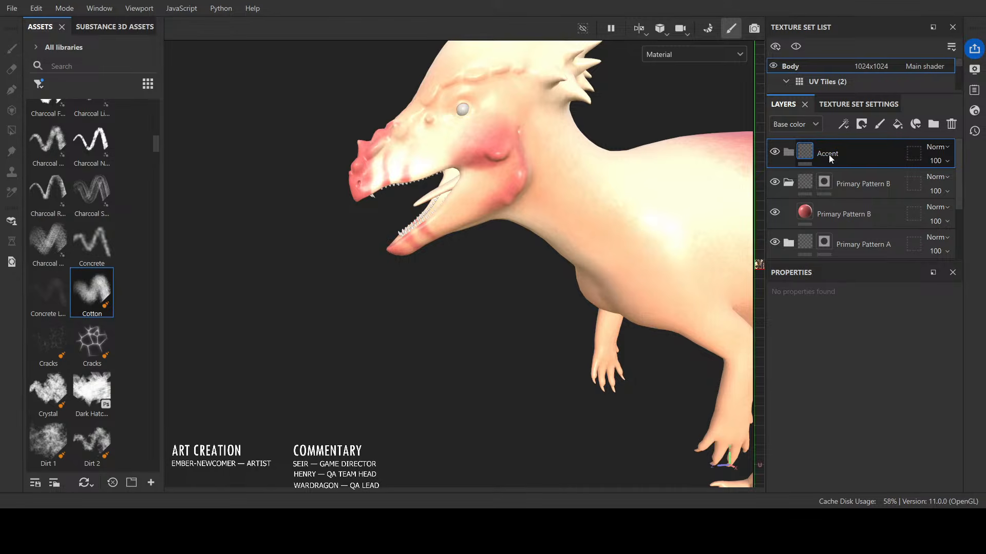
# Step: Add a fill layer named Accent to the Accent folder and give the folder a black mask
pyautogui.click(897, 124)
pyautogui.doubleClick(835, 185)
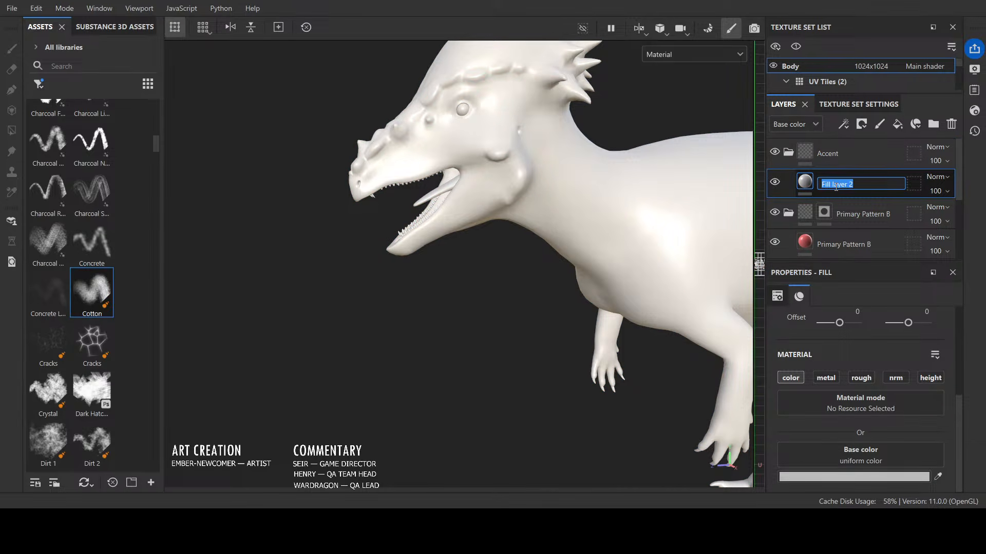
pyautogui.press('Return')
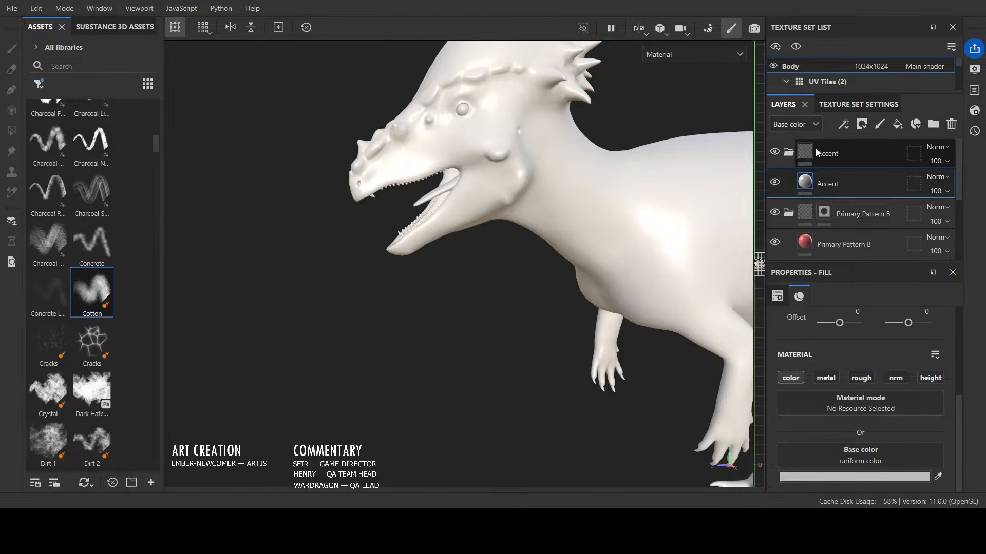
pyautogui.click(851, 153)
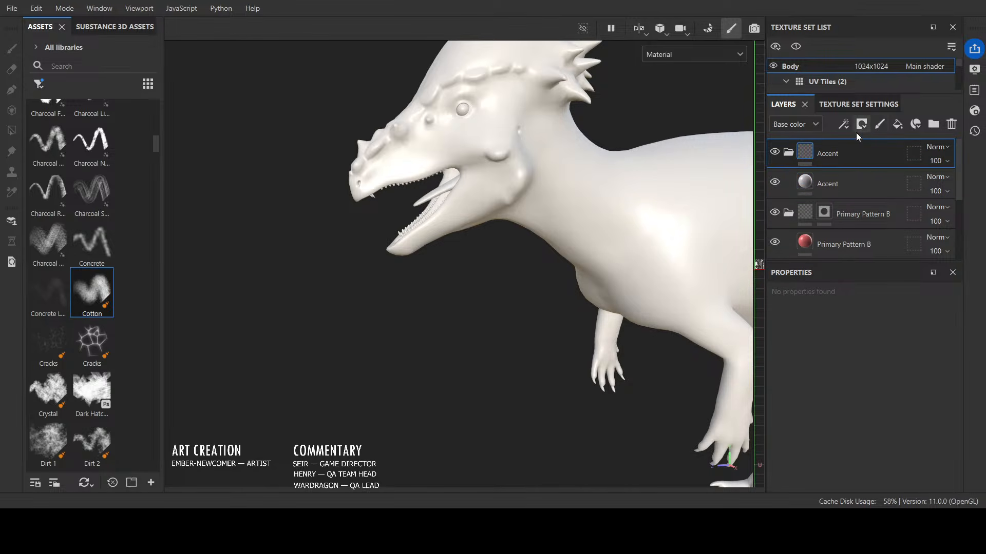
pyautogui.click(879, 156)
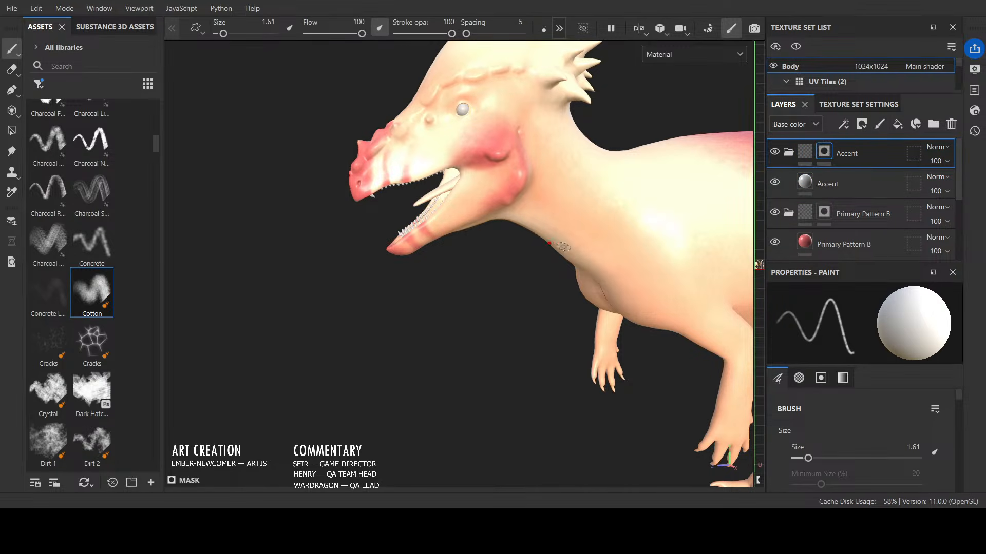
# Step: Set the Accent fill layer's base color to orange and select the Accent folder's mask for painting
pyautogui.scroll(-2, 547, 254)
pyautogui.keyDown('alt'); pyautogui.moveTo(519, 308); pyautogui.dragTo(476, 385); pyautogui.keyUp('alt')
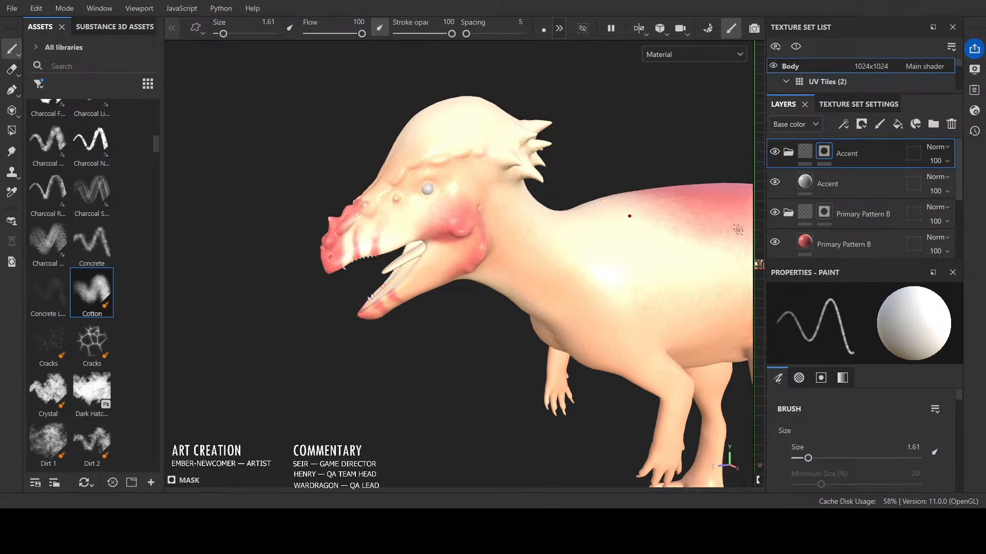
pyautogui.click(794, 196)
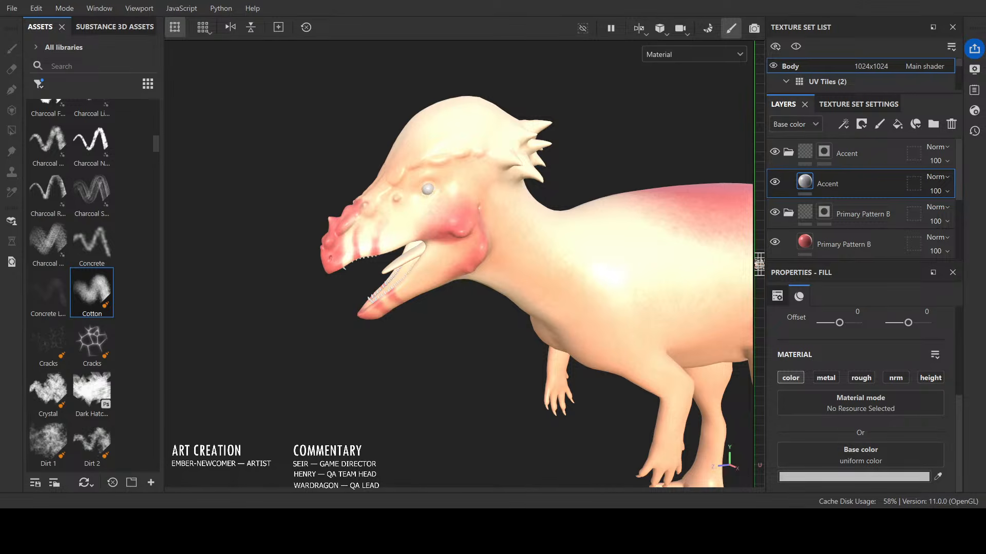
pyautogui.click(824, 151)
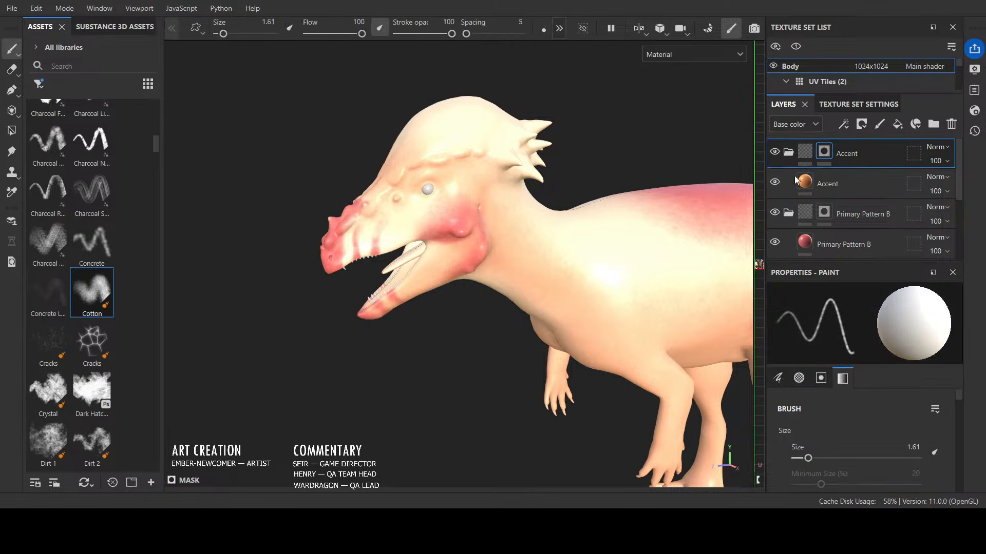
# Step: At brush size 4.29, paint orange from the snout past the eye to behind the cheek, switching the viewport to Base color
pyautogui.keyDown('alt'); pyautogui.moveTo(486, 367); pyautogui.dragTo(447, 344); pyautogui.keyUp('alt')
pyautogui.scroll(3, 437, 241)
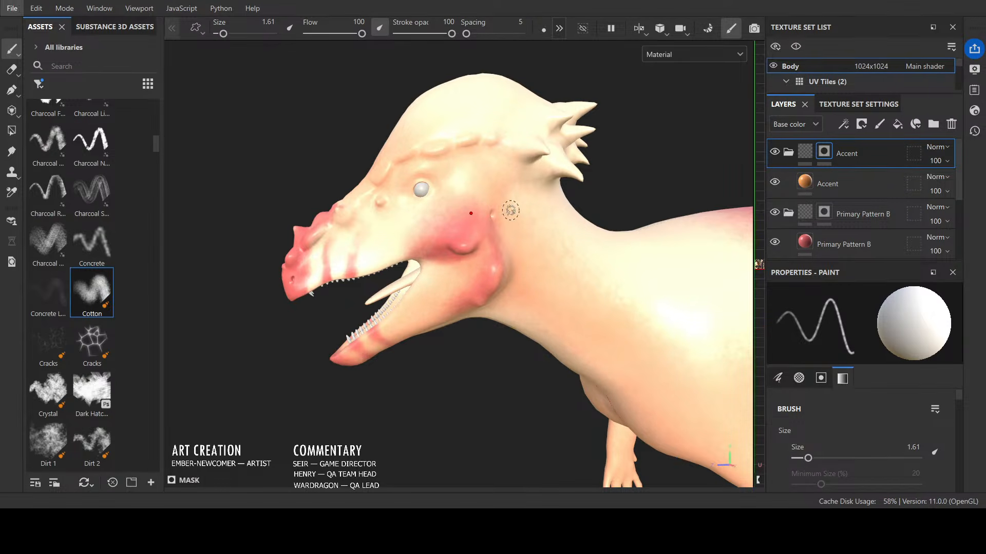
pyautogui.scroll(-1, 510, 210)
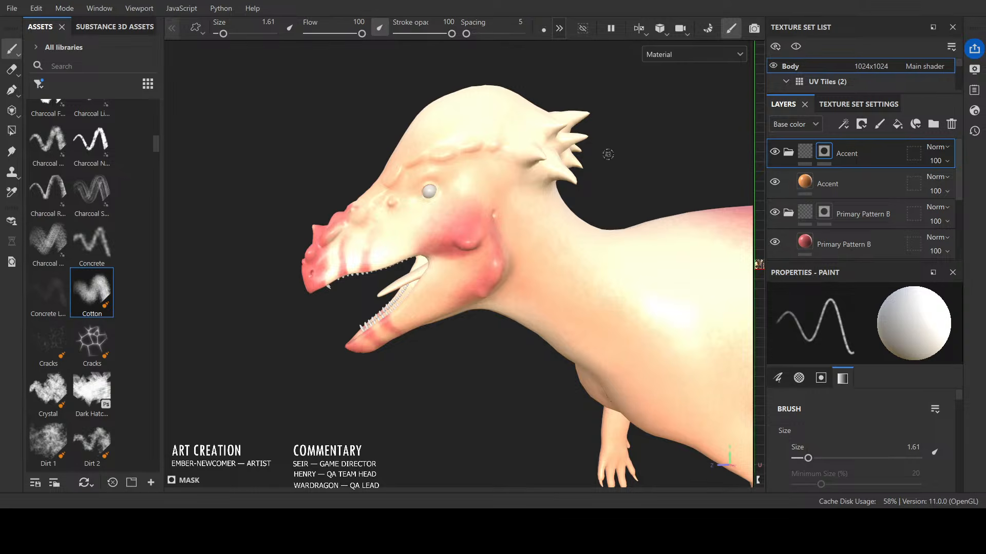
pyautogui.keyDown('ctrl'); pyautogui.moveTo(446, 237); pyautogui.dragTo(458, 237, button='right'); pyautogui.keyUp('ctrl')
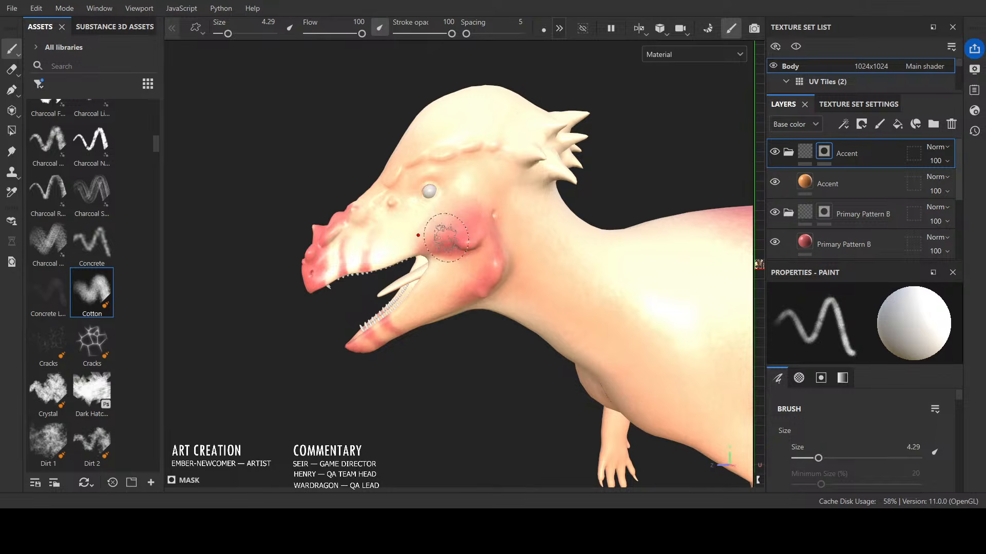
pyautogui.moveTo(418, 193)
pyautogui.mouseDown()
pyautogui.moveTo(413, 214)
pyautogui.moveTo(387, 213)
pyautogui.moveTo(344, 240)
pyautogui.moveTo(385, 237)
pyautogui.moveTo(411, 207)
pyautogui.moveTo(390, 199)
pyautogui.moveTo(355, 232)
pyautogui.mouseUp()
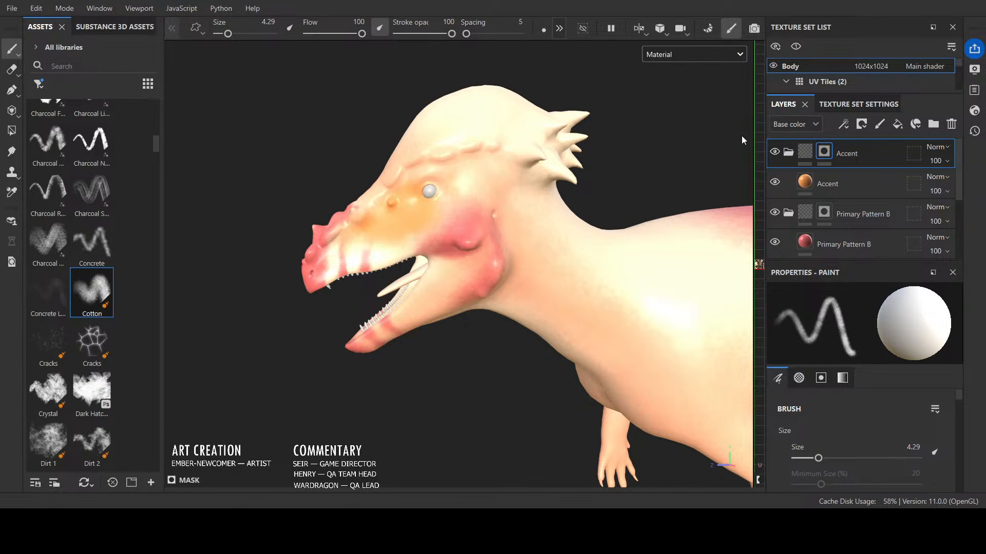
pyautogui.press('c')
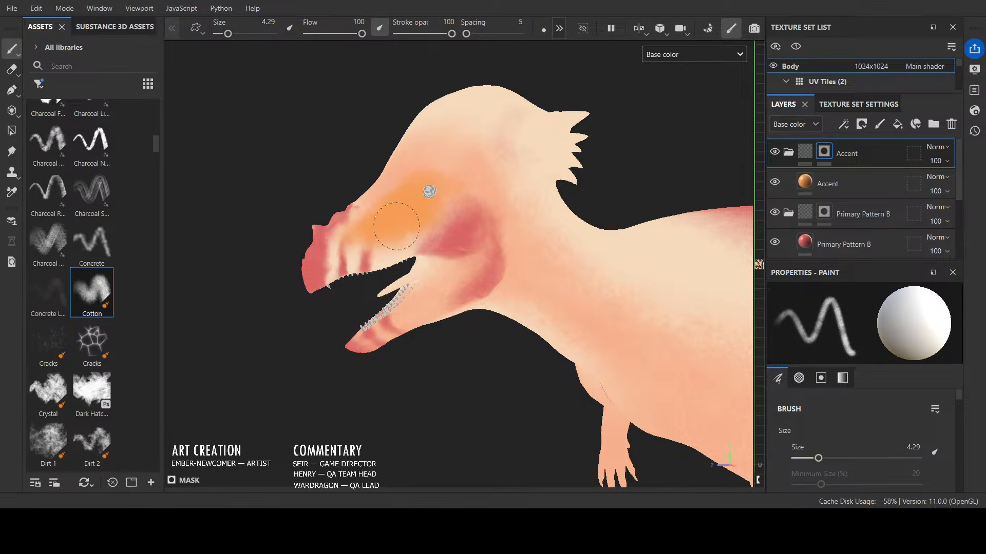
pyautogui.moveTo(396, 225)
pyautogui.mouseDown()
pyautogui.moveTo(475, 158)
pyautogui.moveTo(516, 221)
pyautogui.moveTo(476, 199)
pyautogui.mouseUp()
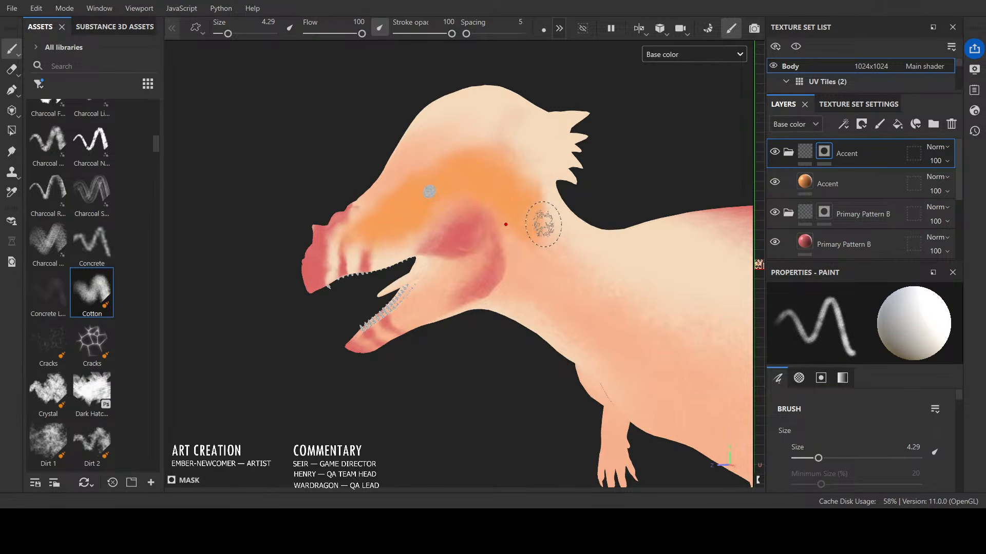
# Step: Enlarge the brush to 8.25 and paint orange down the neck and over the shoulders to the red on the back
pyautogui.keyDown('ctrl'); pyautogui.moveTo(543, 225); pyautogui.dragTo(566, 224, button='right'); pyautogui.keyUp('ctrl')
pyautogui.moveTo(543, 224)
pyautogui.keyDown('alt'); pyautogui.mouseDown()
pyautogui.moveTo(566, 182)
pyautogui.moveTo(557, 194)
pyautogui.moveTo(627, 209)
pyautogui.moveTo(622, 226)
pyautogui.moveTo(671, 245)
pyautogui.moveTo(583, 213)
pyautogui.moveTo(540, 178)
pyautogui.mouseUp(); pyautogui.keyUp('alt')
pyautogui.scroll(-4, 541, 179)
pyautogui.keyDown('alt'); pyautogui.moveTo(480, 333); pyautogui.dragTo(373, 327, button='middle'); pyautogui.keyUp('alt')
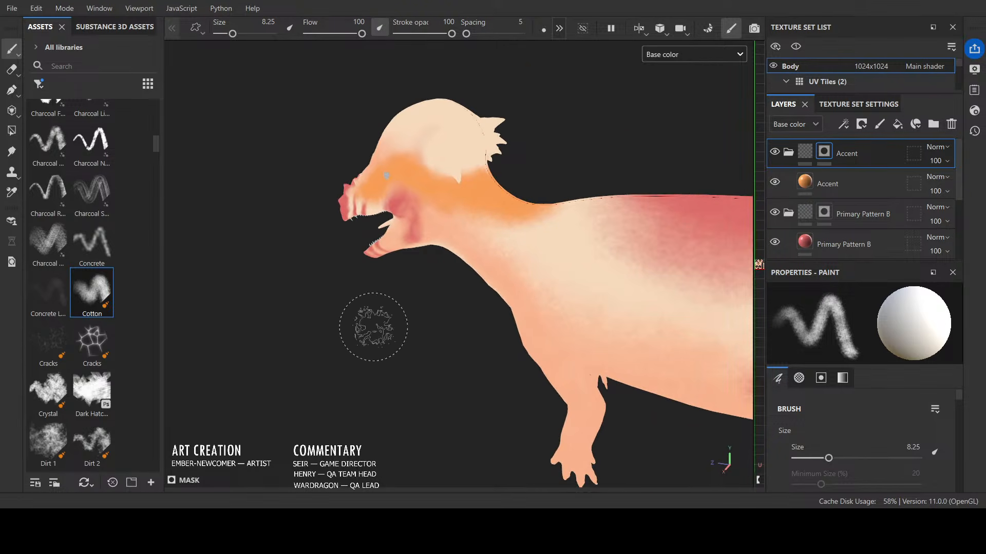
pyautogui.moveTo(505, 216)
pyautogui.mouseDown()
pyautogui.moveTo(524, 220)
pyautogui.moveTo(513, 210)
pyautogui.moveTo(571, 205)
pyautogui.mouseUp()
# Step: Refine the edge on the upper back where the orange of the Accent mask meets the red marking
pyautogui.moveTo(636, 171)
pyautogui.keyDown('alt'); pyautogui.mouseDown()
pyautogui.moveTo(570, 252)
pyautogui.moveTo(544, 244)
pyautogui.moveTo(576, 226)
pyautogui.moveTo(588, 308)
pyautogui.moveTo(583, 264)
pyautogui.moveTo(612, 239)
pyautogui.moveTo(620, 292)
pyautogui.moveTo(595, 314)
pyautogui.moveTo(618, 282)
pyautogui.mouseUp(); pyautogui.keyUp('alt')
pyautogui.press('x')
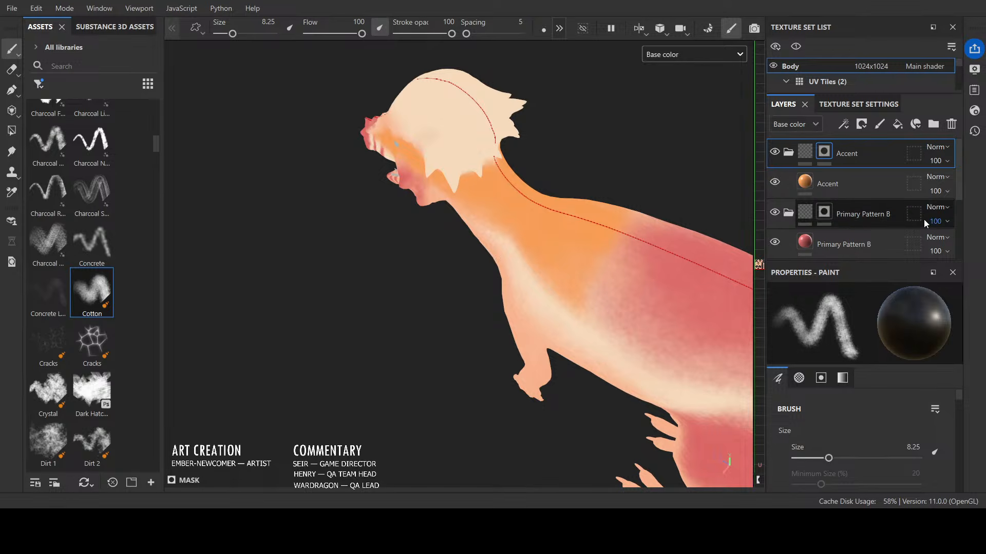
pyautogui.click(893, 212)
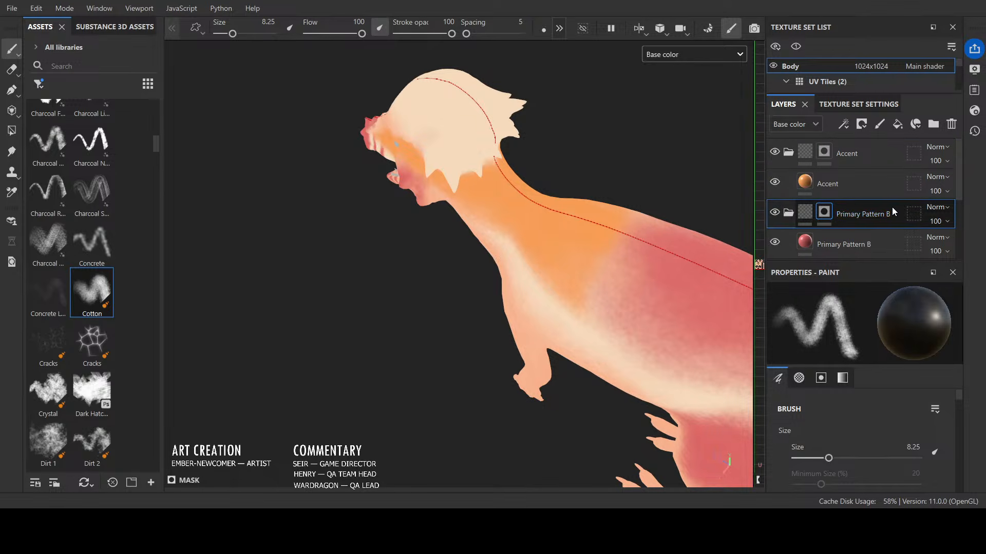
pyautogui.scroll(-2, 389, 303)
pyautogui.keyDown('alt'); pyautogui.moveTo(390, 360); pyautogui.dragTo(508, 308); pyautogui.keyUp('alt')
pyautogui.click(826, 151)
pyautogui.keyDown('alt'); pyautogui.moveTo(739, 154); pyautogui.dragTo(667, 215); pyautogui.keyUp('alt')
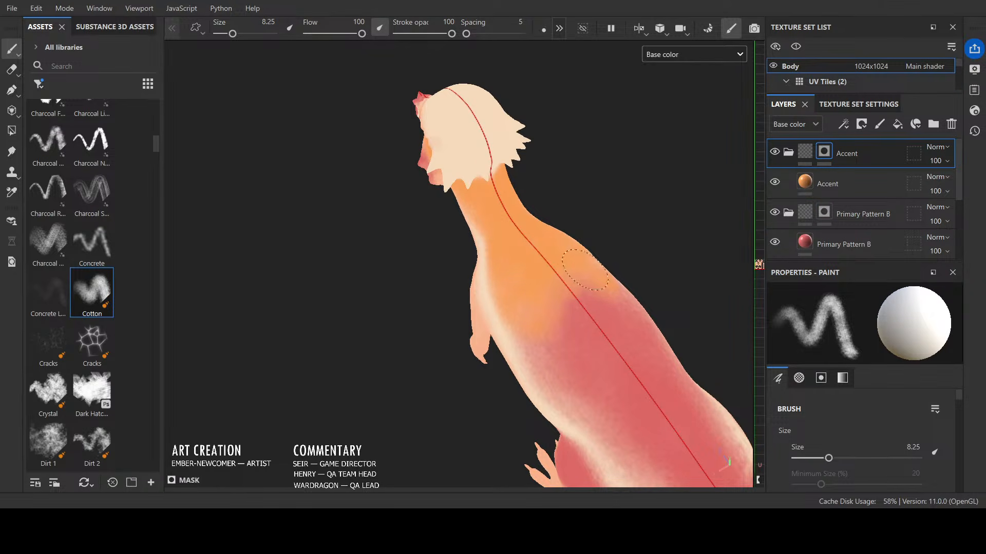
pyautogui.press('x')
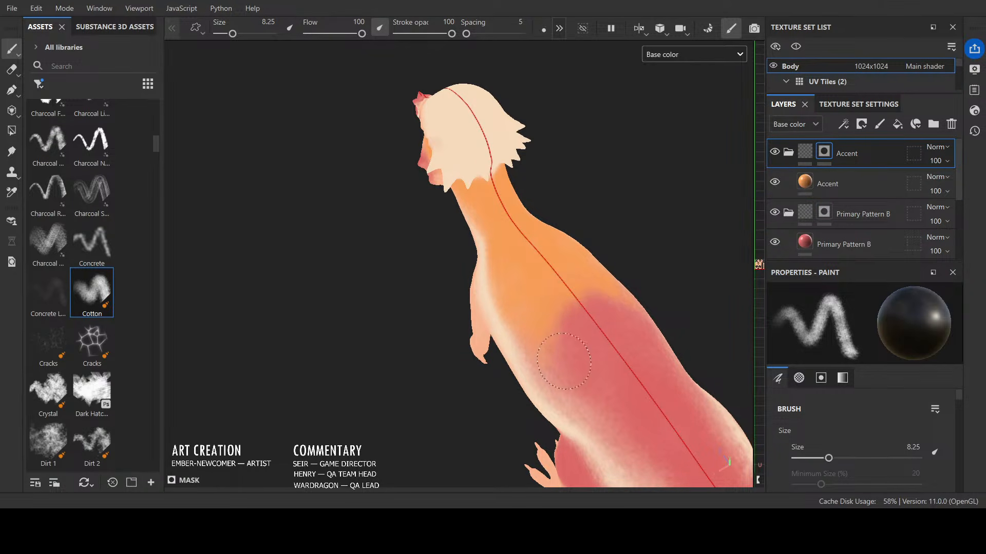
# Step: Paint an orange band from the side of the neck across the shoulder and trim its rear end
pyautogui.press('x')
pyautogui.moveTo(547, 237)
pyautogui.keyDown('alt'); pyautogui.mouseDown()
pyautogui.moveTo(614, 216)
pyautogui.moveTo(568, 213)
pyautogui.mouseUp(); pyautogui.keyUp('alt')
pyautogui.moveTo(534, 286)
pyautogui.mouseDown()
pyautogui.moveTo(547, 304)
pyautogui.moveTo(534, 310)
pyautogui.moveTo(546, 275)
pyautogui.moveTo(586, 293)
pyautogui.moveTo(588, 305)
pyautogui.mouseUp()
pyautogui.moveTo(527, 285)
pyautogui.mouseDown()
pyautogui.moveTo(512, 286)
pyautogui.moveTo(495, 260)
pyautogui.moveTo(502, 238)
pyautogui.moveTo(502, 249)
pyautogui.mouseUp()
pyautogui.moveTo(434, 221); pyautogui.dragTo(453, 228)
pyautogui.press('x')
pyautogui.moveTo(602, 307); pyautogui.dragTo(641, 312)
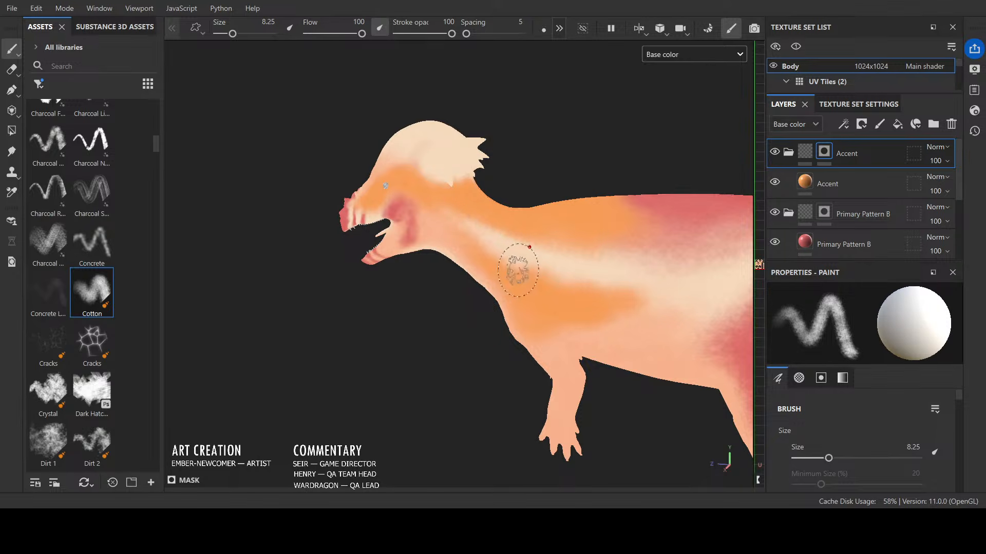
# Step: Extend the orange band along the lower flank to the red marking on the thigh
pyautogui.moveTo(519, 260)
pyautogui.keyDown('alt'); pyautogui.mouseDown()
pyautogui.moveTo(703, 233)
pyautogui.moveTo(521, 260)
pyautogui.mouseUp(); pyautogui.keyUp('alt')
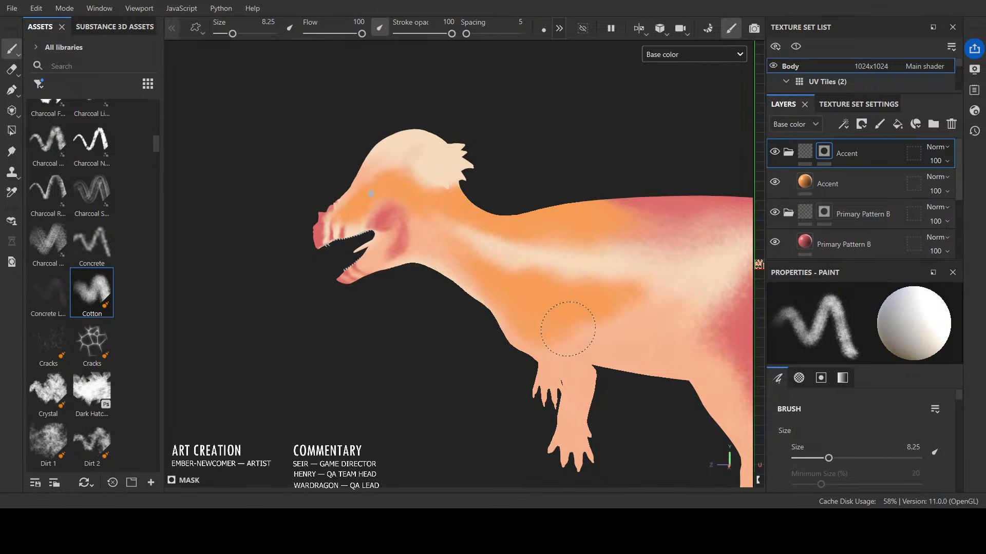
pyautogui.moveTo(624, 315)
pyautogui.mouseDown()
pyautogui.moveTo(649, 296)
pyautogui.moveTo(697, 313)
pyautogui.moveTo(723, 284)
pyautogui.moveTo(488, 370)
pyautogui.moveTo(678, 395)
pyautogui.moveTo(596, 390)
pyautogui.moveTo(485, 350)
pyautogui.mouseUp()
pyautogui.scroll(2, 485, 350)
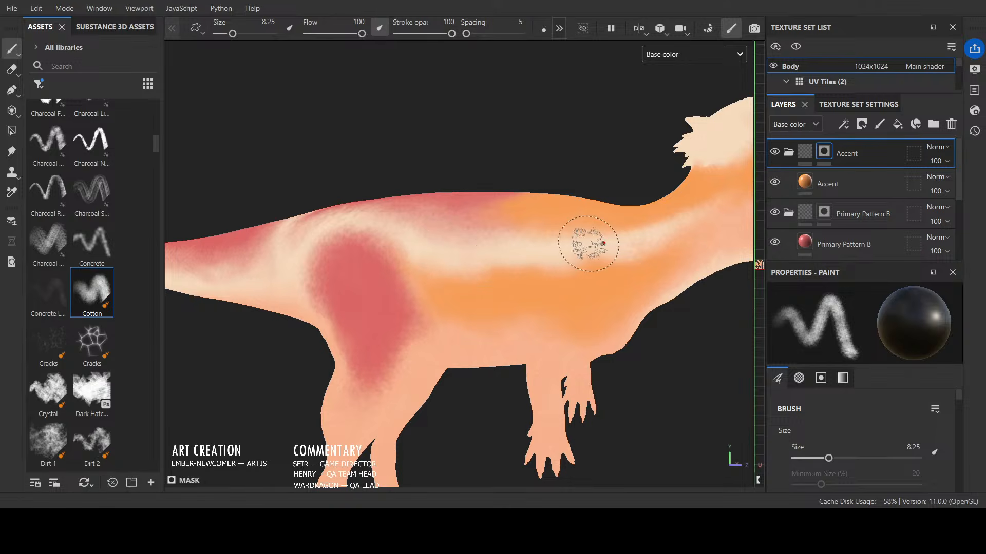
# Step: Display the Primary Pattern B mask alone and paint out the grey smudge at the back of the head at brush size 3.5
pyautogui.moveTo(589, 244)
pyautogui.keyDown('alt'); pyautogui.mouseDown()
pyautogui.moveTo(622, 279)
pyautogui.moveTo(486, 359)
pyautogui.moveTo(276, 352)
pyautogui.moveTo(424, 326)
pyautogui.moveTo(376, 334)
pyautogui.mouseUp(); pyautogui.keyUp('alt')
pyautogui.scroll(3, 650, 342)
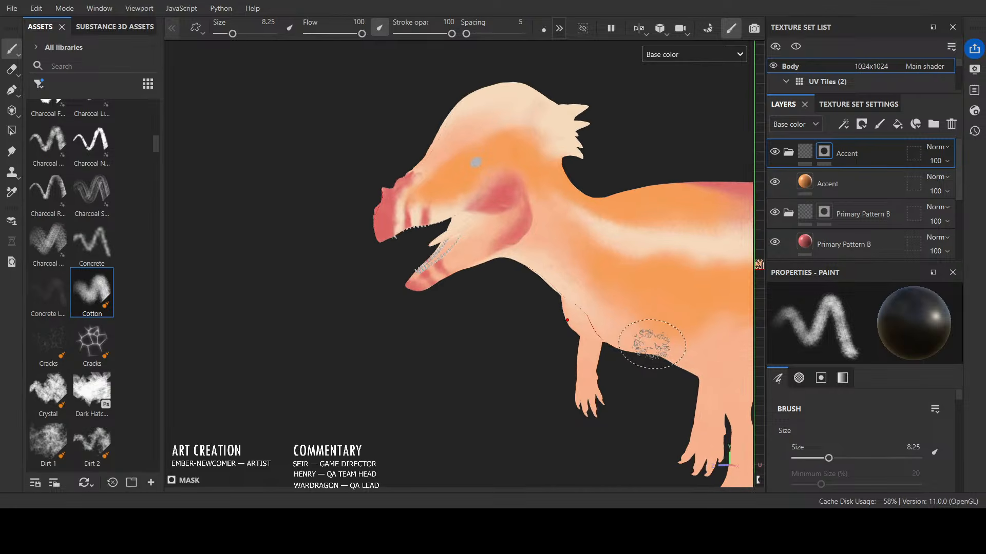
pyautogui.click(824, 213)
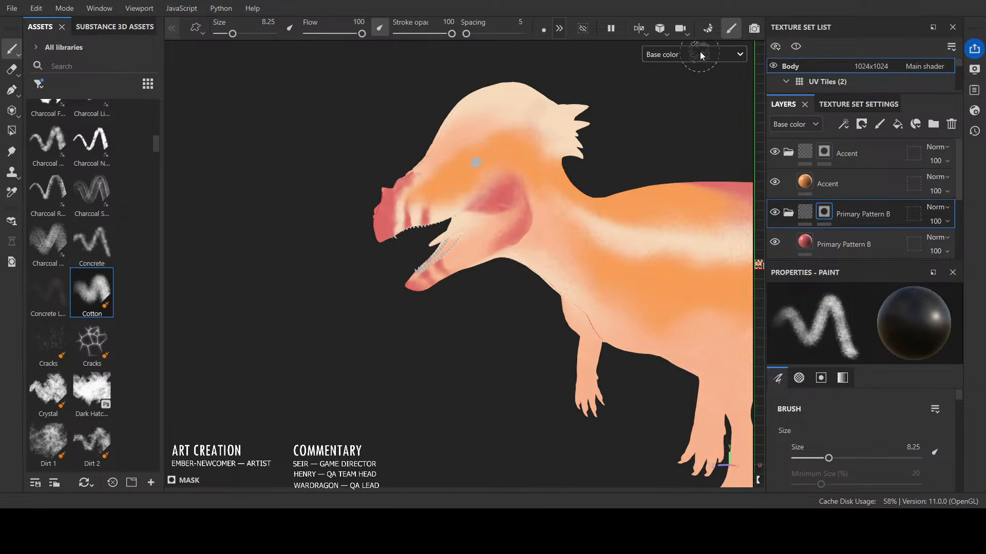
pyautogui.press('c')
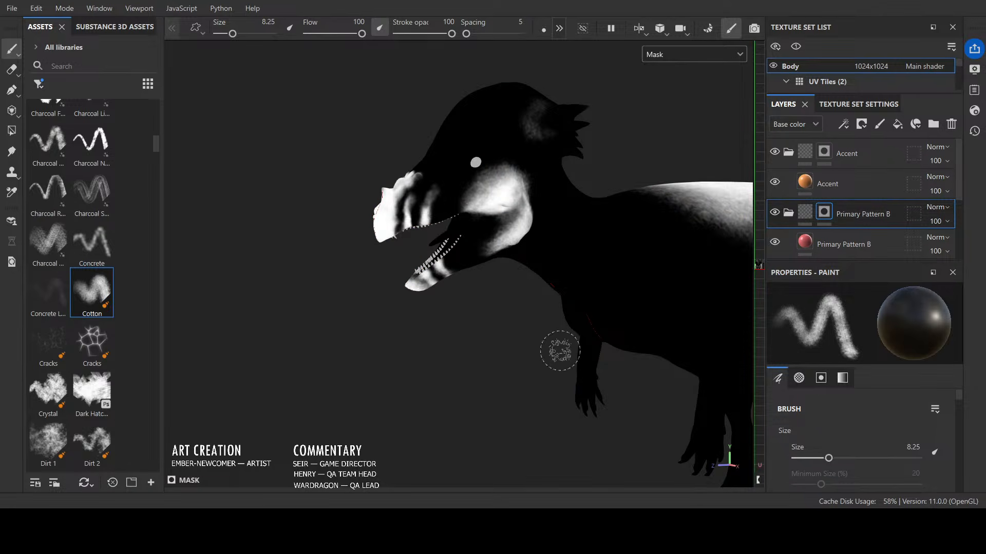
pyautogui.moveTo(539, 117); pyautogui.dragTo(538, 124)
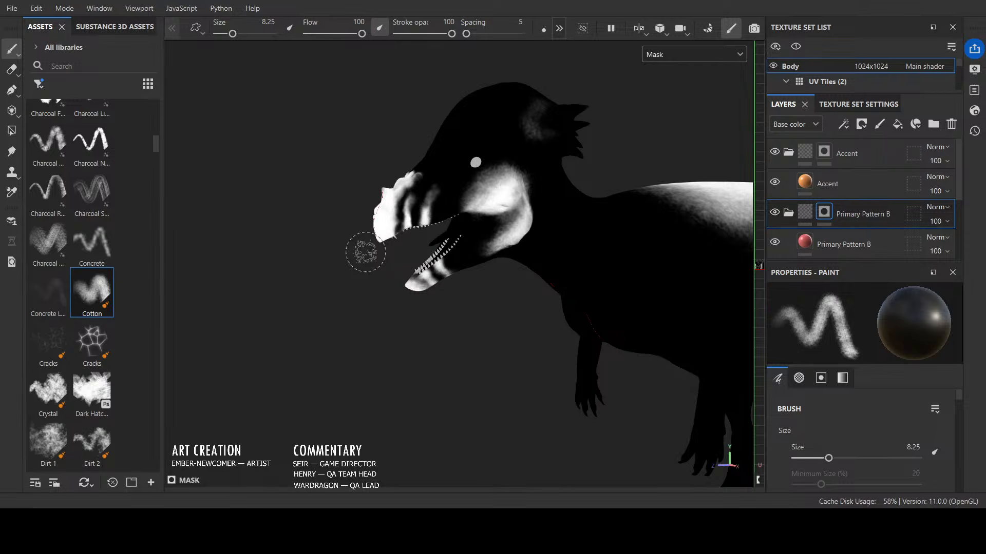
pyautogui.keyDown('ctrl'); pyautogui.moveTo(305, 230); pyautogui.dragTo(281, 231, button='right'); pyautogui.keyUp('ctrl')
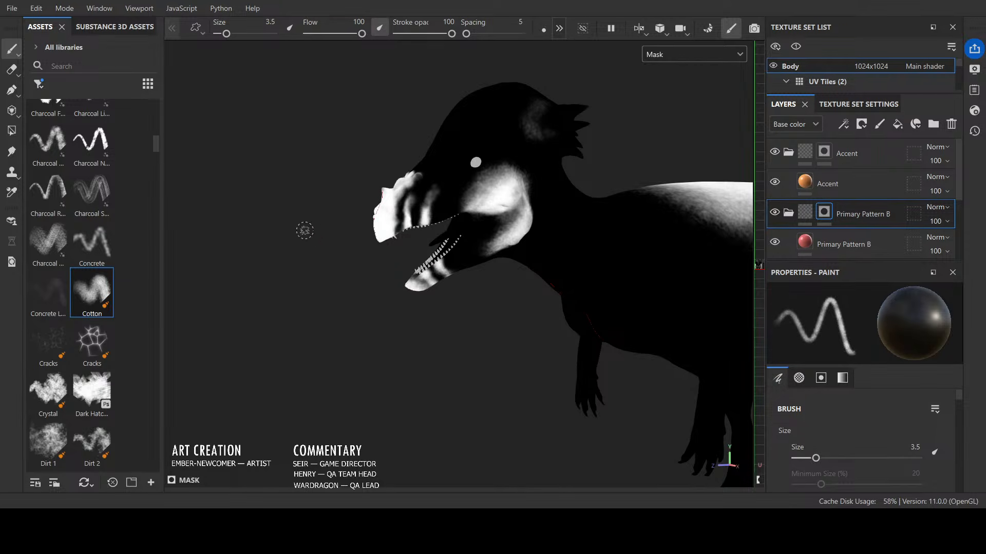
pyautogui.moveTo(521, 337)
pyautogui.keyDown('alt'); pyautogui.mouseDown()
pyautogui.moveTo(458, 315)
pyautogui.moveTo(338, 242)
pyautogui.moveTo(411, 283)
pyautogui.moveTo(390, 315)
pyautogui.moveTo(455, 337)
pyautogui.moveTo(471, 359)
pyautogui.moveTo(372, 322)
pyautogui.moveTo(453, 363)
pyautogui.moveTo(488, 354)
pyautogui.mouseUp(); pyautogui.keyUp('alt')
pyautogui.moveTo(594, 137)
pyautogui.mouseDown()
pyautogui.moveTo(603, 148)
pyautogui.moveTo(605, 71)
pyautogui.mouseUp()
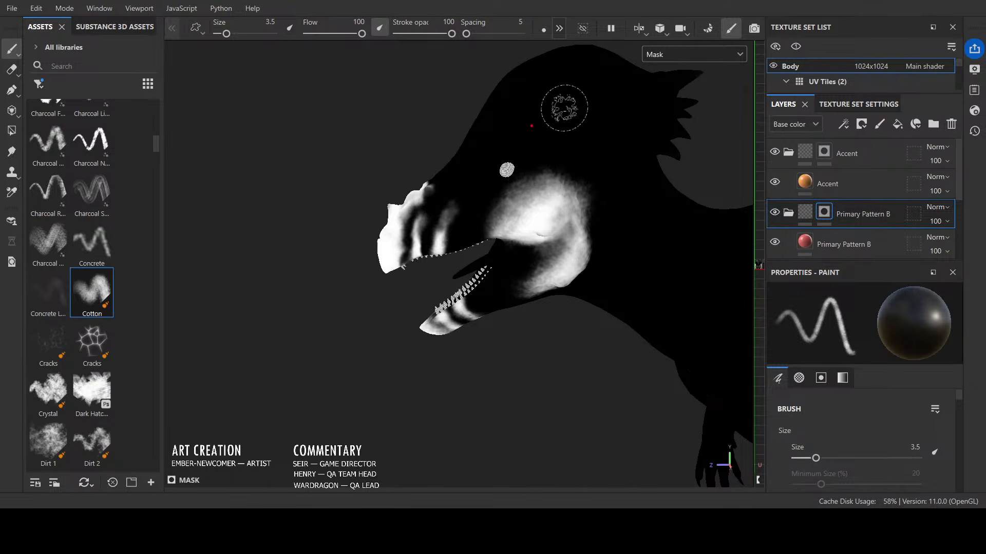
# Step: Paint an uneven dark gap behind the white snout tip at the upper lip, reducing the brush size to 0.44
pyautogui.moveTo(570, 103)
pyautogui.keyDown('alt'); pyautogui.mouseDown()
pyautogui.moveTo(422, 397)
pyautogui.moveTo(334, 308)
pyautogui.moveTo(361, 369)
pyautogui.mouseUp(); pyautogui.keyUp('alt')
pyautogui.keyDown('ctrl'); pyautogui.moveTo(360, 370); pyautogui.dragTo(343, 369, button='right'); pyautogui.keyUp('ctrl')
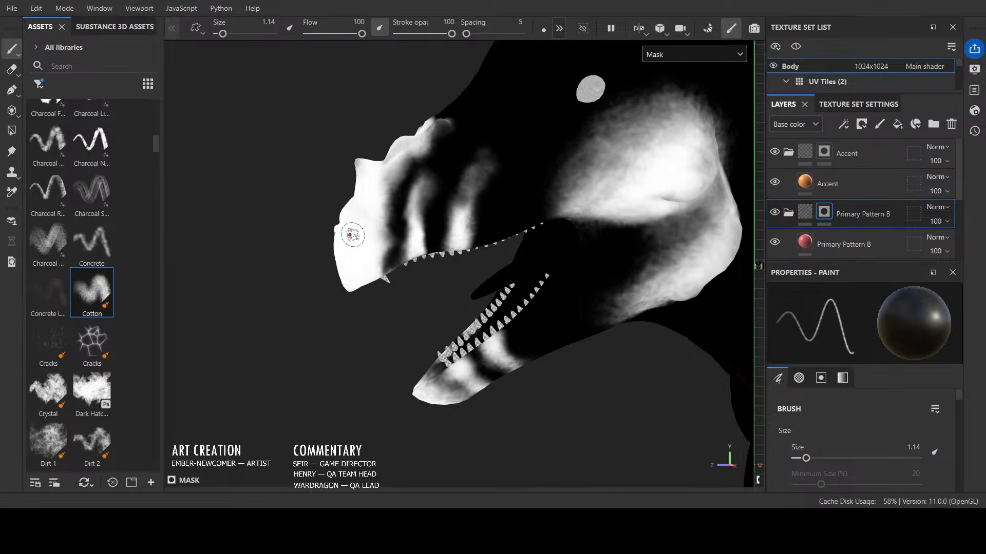
pyautogui.moveTo(389, 266); pyautogui.dragTo(401, 258)
pyautogui.keyDown('ctrl'); pyautogui.moveTo(401, 258); pyautogui.dragTo(393, 258, button='right'); pyautogui.keyUp('ctrl')
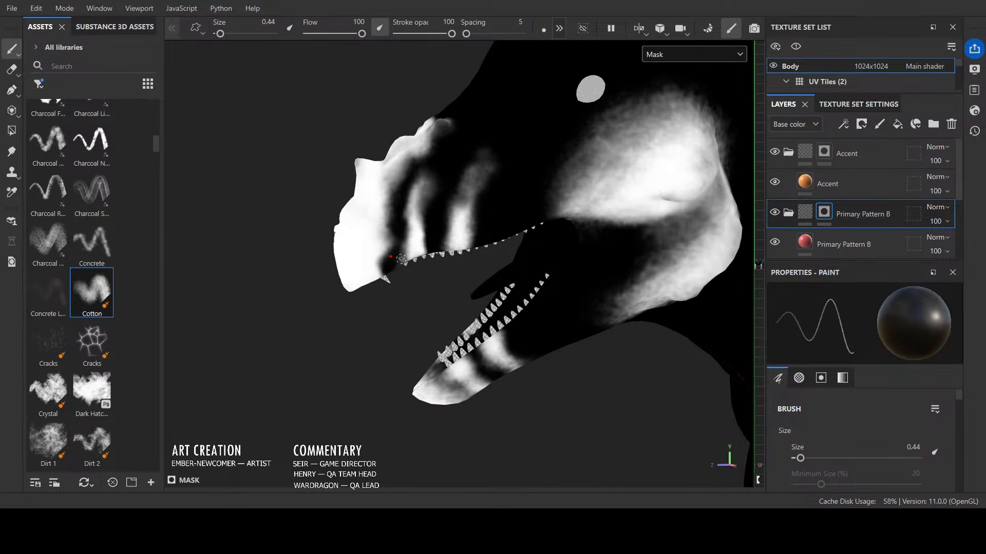
pyautogui.moveTo(394, 249)
pyautogui.mouseDown()
pyautogui.moveTo(385, 229)
pyautogui.moveTo(380, 277)
pyautogui.moveTo(403, 245)
pyautogui.mouseUp()
pyautogui.press('x')
pyautogui.press('x')
pyautogui.press('x')
pyautogui.press('x')
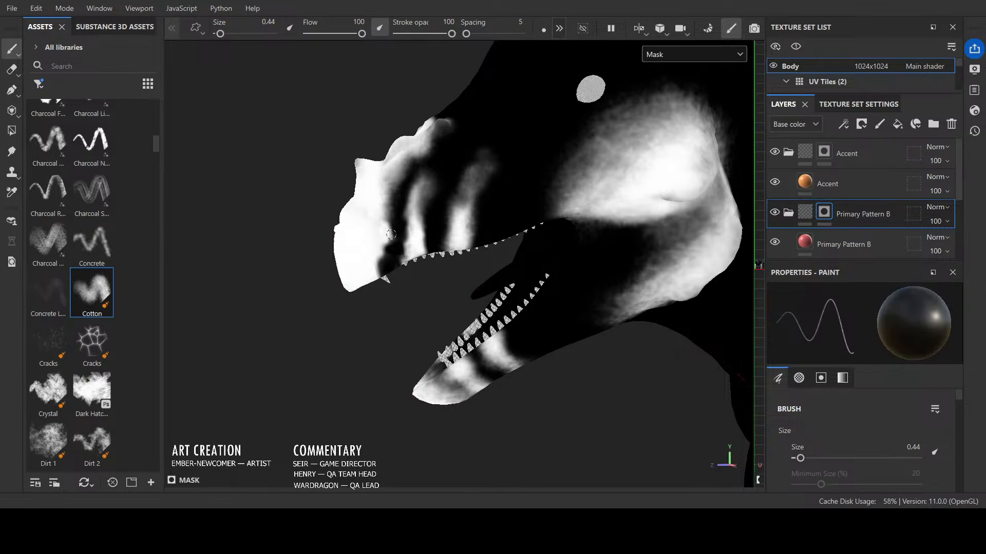
# Step: Continue the bumpy dark gap up the side of the snout toward the crest with alternating black and white dabs
pyautogui.moveTo(391, 229)
pyautogui.mouseDown()
pyautogui.moveTo(387, 197)
pyautogui.moveTo(407, 196)
pyautogui.moveTo(393, 196)
pyautogui.moveTo(390, 185)
pyautogui.moveTo(384, 208)
pyautogui.moveTo(396, 211)
pyautogui.moveTo(396, 183)
pyautogui.moveTo(420, 200)
pyautogui.mouseUp()
pyautogui.press('x')
pyautogui.press('x')
pyautogui.press('x')
pyautogui.press('x')
pyautogui.press('x')
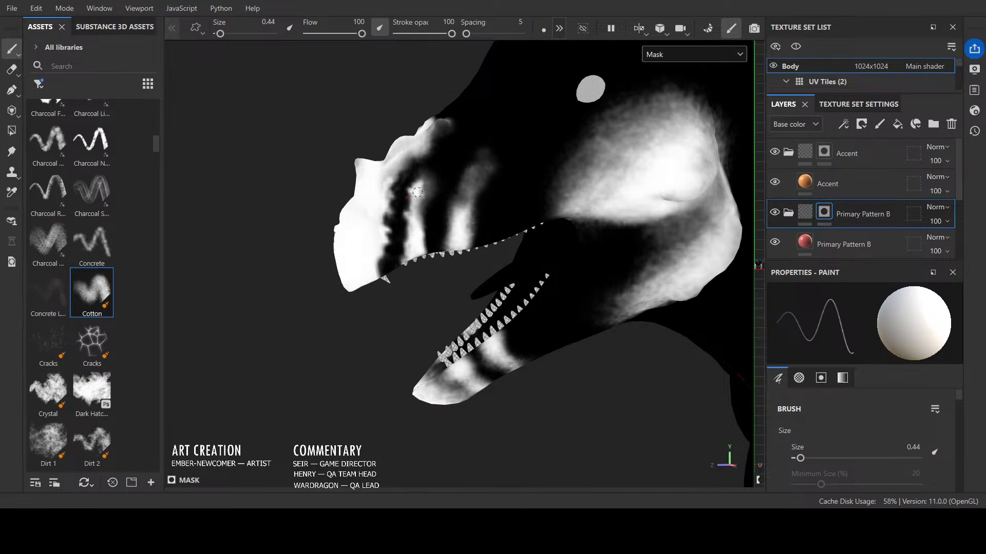
pyautogui.press('x')
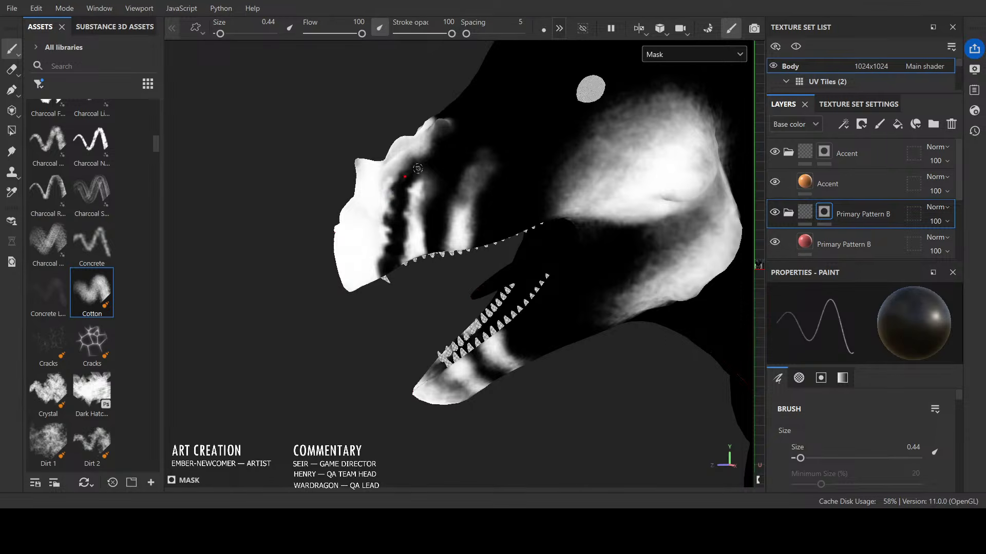
# Step: Touch up the front of the snout and the nose horn with white in the mask
pyautogui.scroll(-3, 411, 205)
pyautogui.moveTo(409, 305)
pyautogui.keyDown('alt'); pyautogui.mouseDown()
pyautogui.moveTo(544, 295)
pyautogui.moveTo(660, 219)
pyautogui.moveTo(486, 287)
pyautogui.moveTo(460, 257)
pyautogui.mouseUp(); pyautogui.keyUp('alt')
pyautogui.scroll(3, 421, 190)
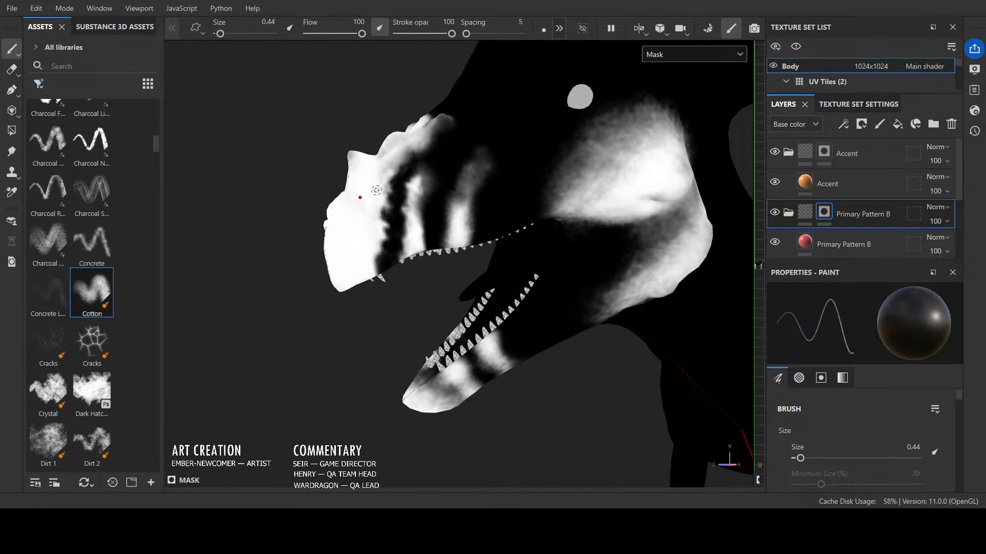
pyautogui.press('x')
pyautogui.moveTo(377, 190)
pyautogui.mouseDown()
pyautogui.moveTo(405, 147)
pyautogui.moveTo(386, 160)
pyautogui.moveTo(352, 158)
pyautogui.mouseUp()
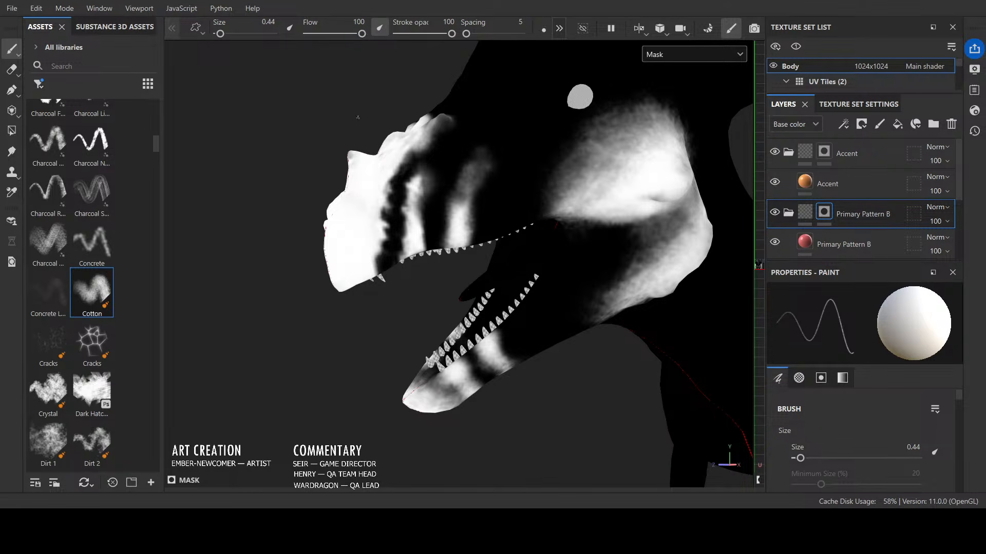
pyautogui.press('x')
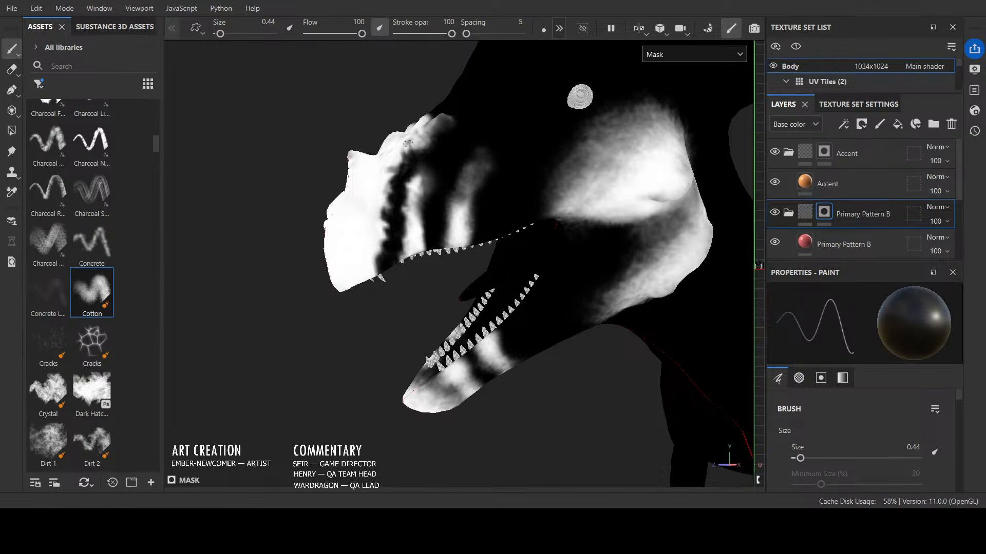
# Step: Paint thin dark crack lines over the white area of the snout and crest at brush size 0.44
pyautogui.moveTo(410, 141)
pyautogui.keyDown('alt'); pyautogui.mouseDown()
pyautogui.moveTo(491, 171)
pyautogui.moveTo(403, 155)
pyautogui.moveTo(400, 197)
pyautogui.moveTo(385, 172)
pyautogui.moveTo(375, 185)
pyautogui.moveTo(403, 193)
pyautogui.moveTo(378, 205)
pyautogui.moveTo(390, 208)
pyautogui.moveTo(367, 206)
pyautogui.moveTo(372, 172)
pyautogui.moveTo(356, 207)
pyautogui.moveTo(393, 218)
pyautogui.moveTo(336, 215)
pyautogui.moveTo(372, 235)
pyautogui.moveTo(351, 217)
pyautogui.moveTo(350, 241)
pyautogui.moveTo(336, 221)
pyautogui.moveTo(405, 191)
pyautogui.moveTo(415, 164)
pyautogui.moveTo(375, 150)
pyautogui.mouseUp(); pyautogui.keyUp('alt')
pyautogui.moveTo(411, 156)
pyautogui.mouseDown()
pyautogui.moveTo(423, 153)
pyautogui.moveTo(425, 123)
pyautogui.moveTo(394, 138)
pyautogui.moveTo(417, 109)
pyautogui.moveTo(391, 153)
pyautogui.moveTo(382, 146)
pyautogui.moveTo(428, 146)
pyautogui.moveTo(444, 116)
pyautogui.moveTo(468, 140)
pyautogui.moveTo(432, 147)
pyautogui.moveTo(434, 112)
pyautogui.moveTo(418, 137)
pyautogui.moveTo(406, 130)
pyautogui.moveTo(413, 105)
pyautogui.moveTo(428, 119)
pyautogui.moveTo(426, 137)
pyautogui.moveTo(405, 156)
pyautogui.moveTo(405, 133)
pyautogui.moveTo(390, 177)
pyautogui.moveTo(462, 177)
pyautogui.moveTo(416, 184)
pyautogui.moveTo(432, 201)
pyautogui.moveTo(422, 236)
pyautogui.moveTo(421, 227)
pyautogui.mouseUp()
pyautogui.moveTo(559, 236)
pyautogui.keyDown('alt'); pyautogui.mouseDown()
pyautogui.moveTo(380, 198)
pyautogui.moveTo(393, 169)
pyautogui.moveTo(405, 177)
pyautogui.moveTo(380, 174)
pyautogui.moveTo(399, 198)
pyautogui.moveTo(487, 190)
pyautogui.moveTo(400, 177)
pyautogui.moveTo(395, 199)
pyautogui.moveTo(377, 199)
pyautogui.mouseUp(); pyautogui.keyUp('alt')
pyautogui.press('x')
pyautogui.press('x')
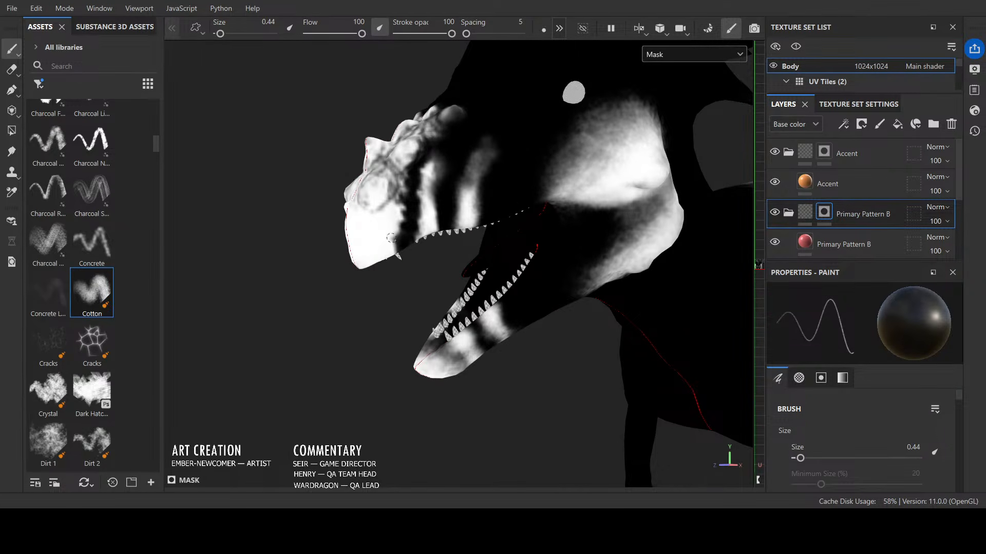
pyautogui.moveTo(392, 238); pyautogui.dragTo(367, 242)
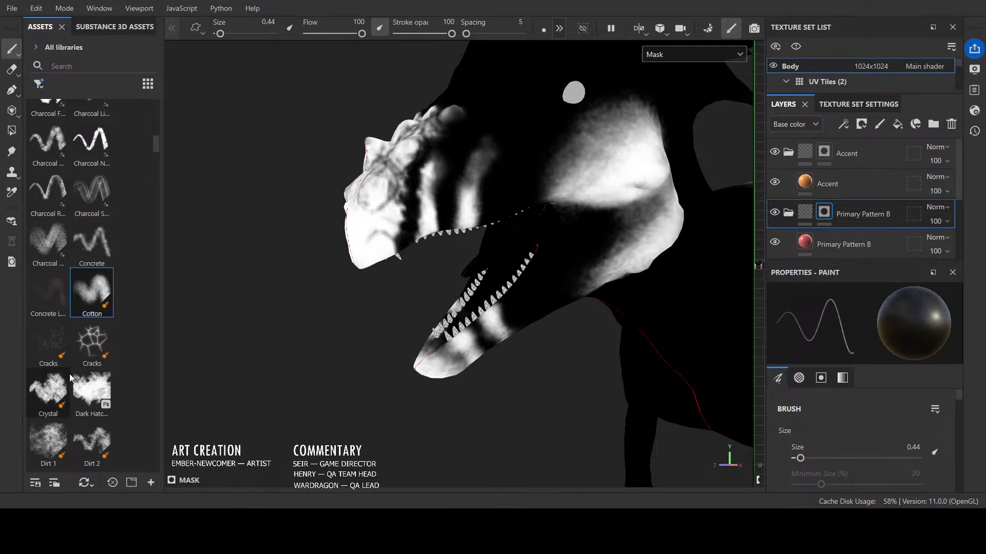
# Step: Stamp the Cracks brush over the snout tip to add fine dark cracks, reducing the brush size to 10
pyautogui.click(49, 342)
pyautogui.click(358, 219)
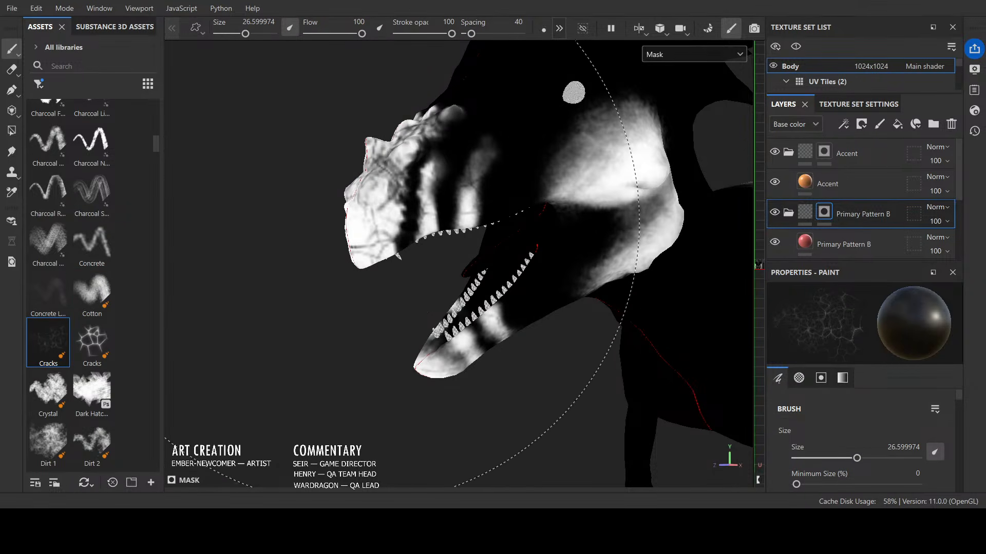
pyautogui.moveTo(358, 219)
pyautogui.keyDown('ctrl'); pyautogui.mouseDown(button='right')
pyautogui.moveTo(341, 203)
pyautogui.moveTo(354, 214)
pyautogui.mouseUp(button='right'); pyautogui.keyUp('ctrl')
pyautogui.click(365, 227)
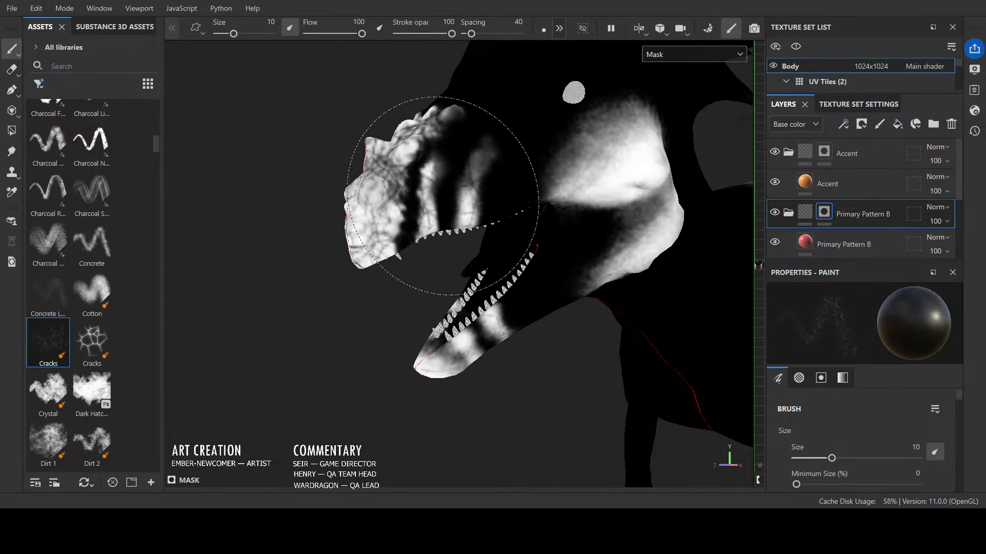
pyautogui.moveTo(453, 327)
pyautogui.keyDown('alt'); pyautogui.mouseDown()
pyautogui.moveTo(502, 400)
pyautogui.moveTo(708, 385)
pyautogui.moveTo(457, 297)
pyautogui.mouseUp(); pyautogui.keyUp('alt')
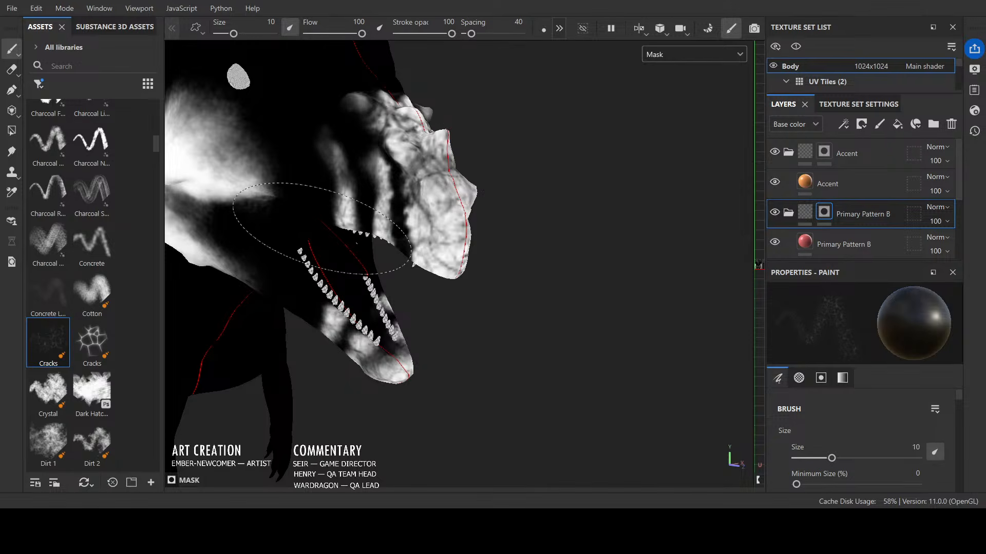
pyautogui.keyDown('alt'); pyautogui.moveTo(568, 290); pyautogui.dragTo(326, 323); pyautogui.keyUp('alt')
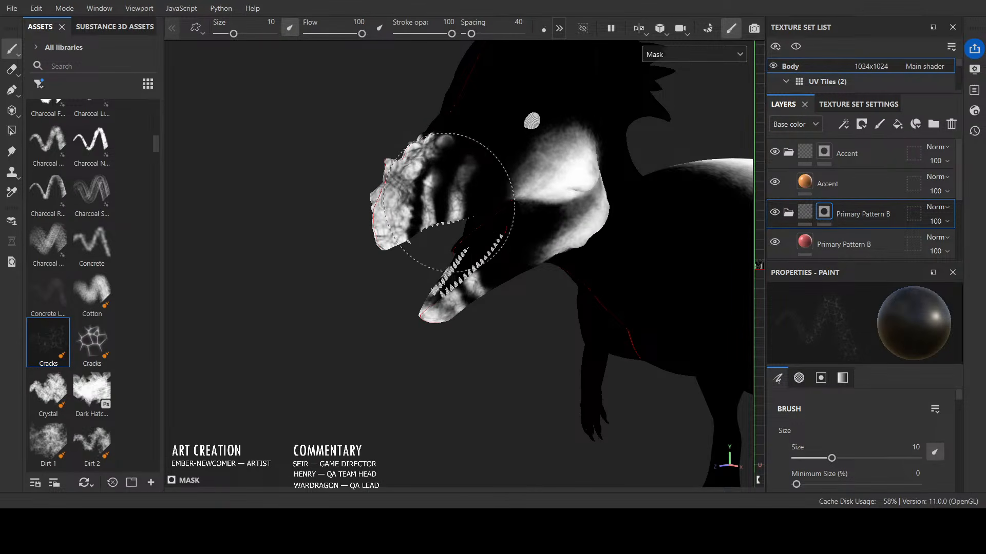
# Step: Return to the Cotton brush at size 0.44 and break up the snout stripe edges with black and white dabs
pyautogui.click(92, 292)
pyautogui.scroll(2, 355, 124)
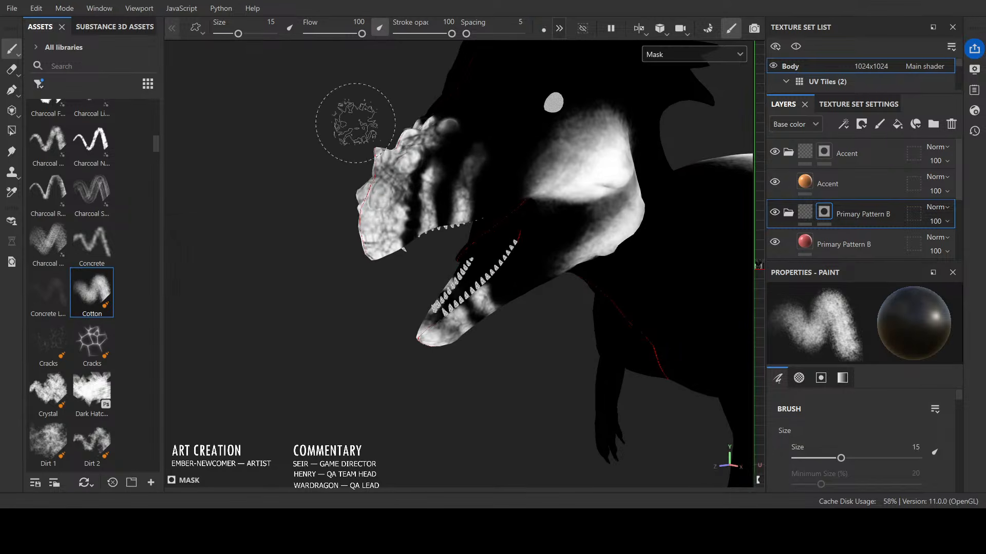
pyautogui.keyDown('ctrl'); pyautogui.moveTo(355, 123); pyautogui.dragTo(341, 123, button='right'); pyautogui.keyUp('ctrl')
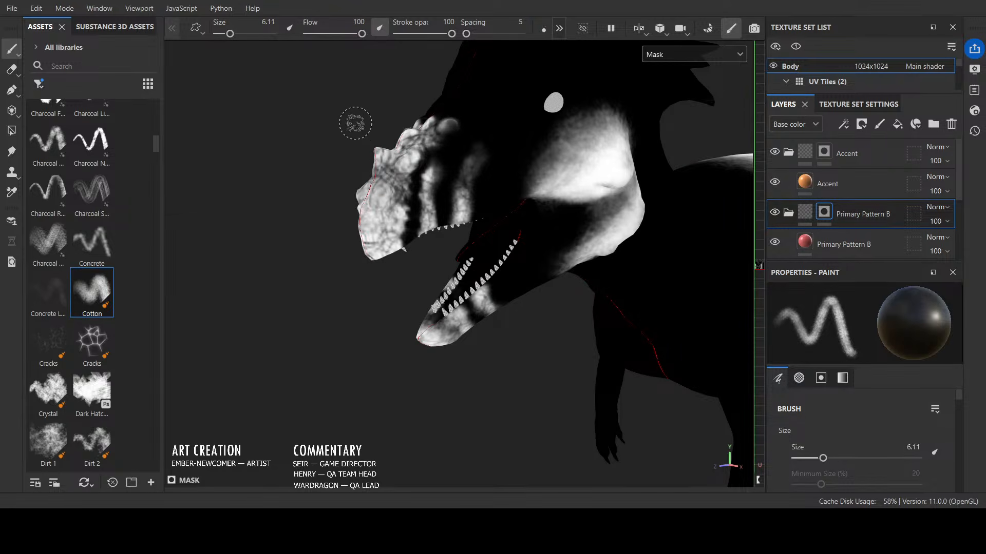
pyautogui.keyDown('ctrl'); pyautogui.moveTo(403, 251); pyautogui.dragTo(420, 227, button='right'); pyautogui.keyUp('ctrl')
pyautogui.press('x')
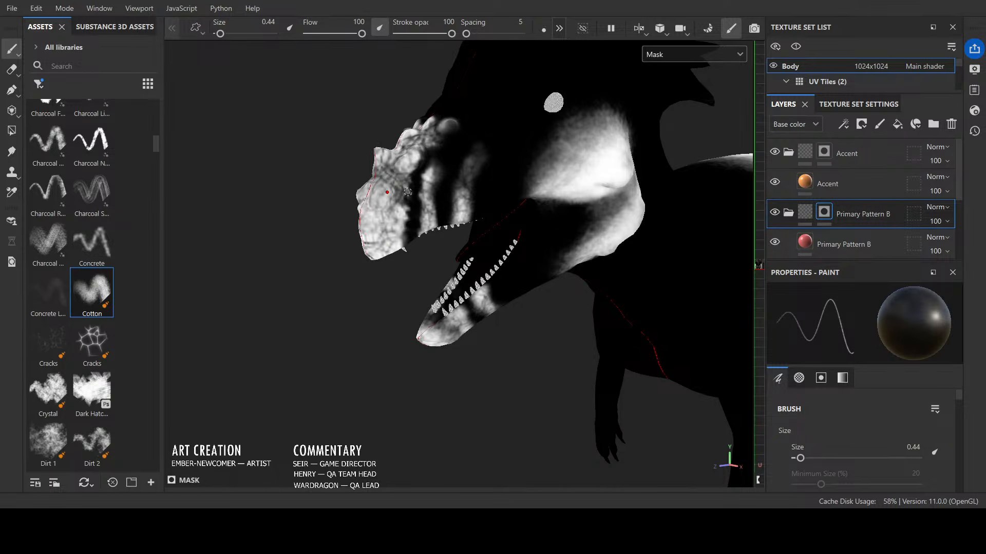
pyautogui.press('x')
pyautogui.press('x')
pyautogui.press('x')
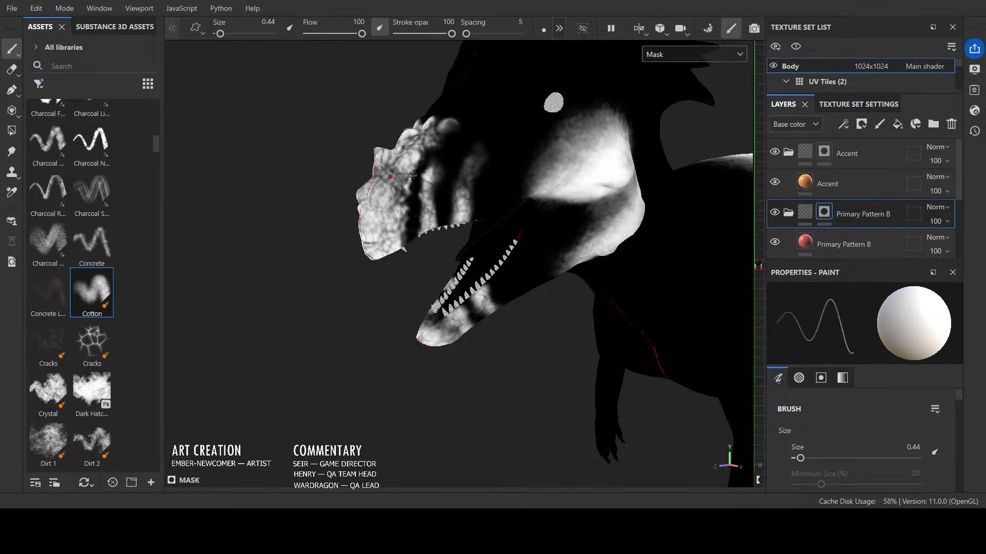
pyautogui.press('x')
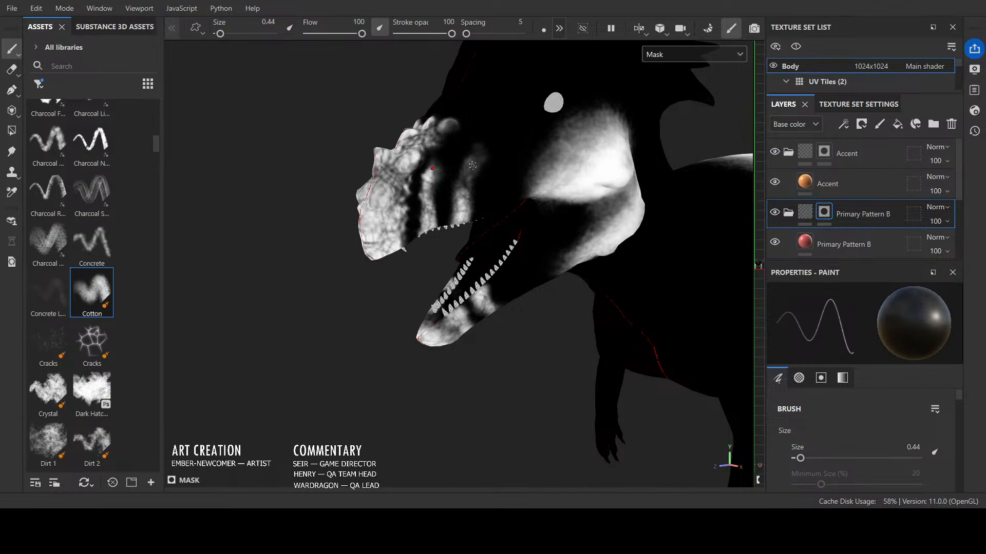
pyautogui.press('x')
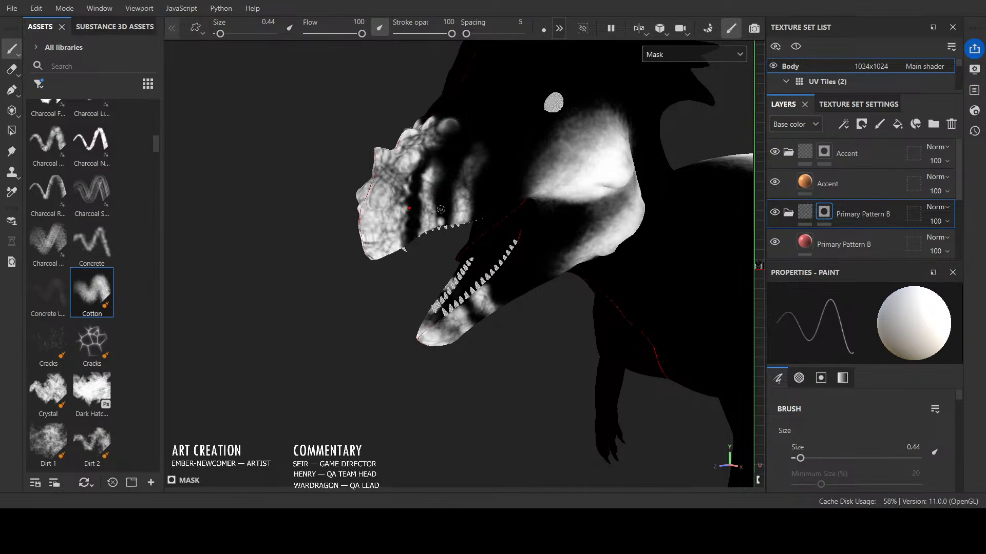
# Step: Paint a column of white scale-like spots along the rear edge of the middle snout stripe, starting at the lip
pyautogui.scroll(6, 439, 209)
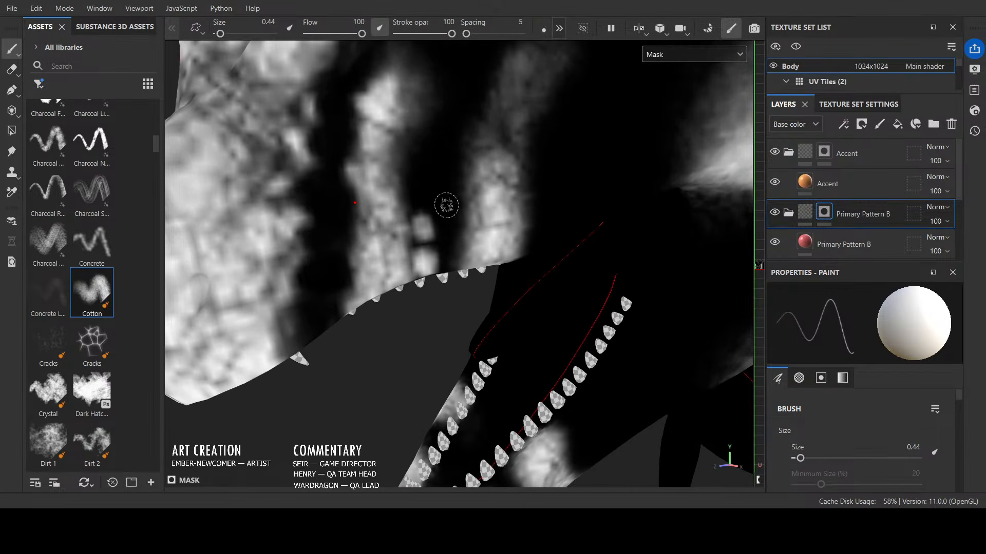
pyautogui.moveTo(422, 228); pyautogui.dragTo(414, 201)
pyautogui.press('x')
pyautogui.moveTo(411, 247)
pyautogui.mouseDown()
pyautogui.moveTo(404, 229)
pyautogui.moveTo(426, 201)
pyautogui.mouseUp()
pyautogui.press('x')
pyautogui.click(407, 180)
pyautogui.click(404, 154)
pyautogui.press('x')
# Step: Separate the upper spots with black and add more white spots toward the top of the middle snout stripe
pyautogui.moveTo(394, 166); pyautogui.dragTo(428, 173)
pyautogui.moveTo(424, 185)
pyautogui.mouseDown()
pyautogui.moveTo(403, 193)
pyautogui.moveTo(382, 167)
pyautogui.mouseUp()
pyautogui.press('x')
pyautogui.click(421, 163)
pyautogui.click(420, 140)
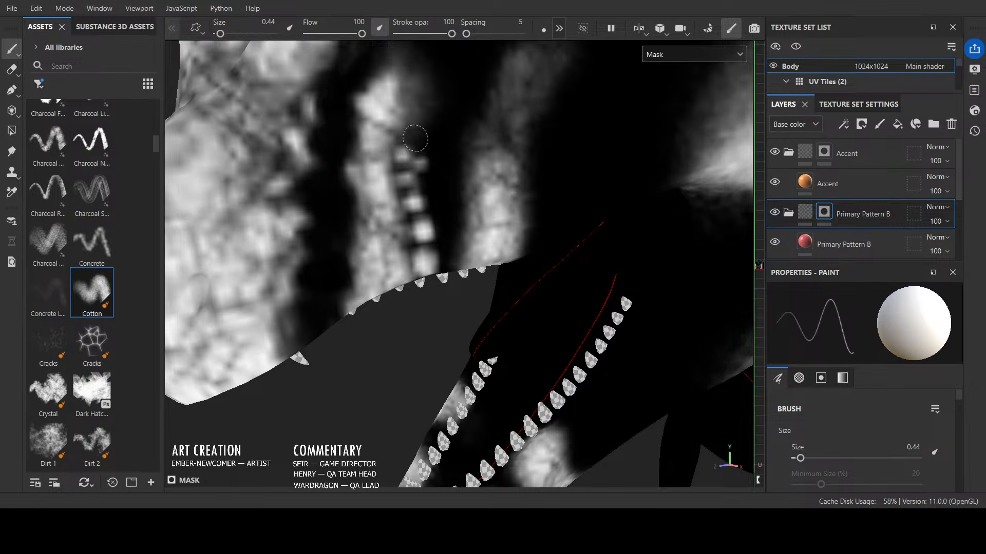
pyautogui.click(402, 129)
# Step: Roughen the front edge of the middle snout stripe and touch up the spots behind it with black and white
pyautogui.click(347, 203)
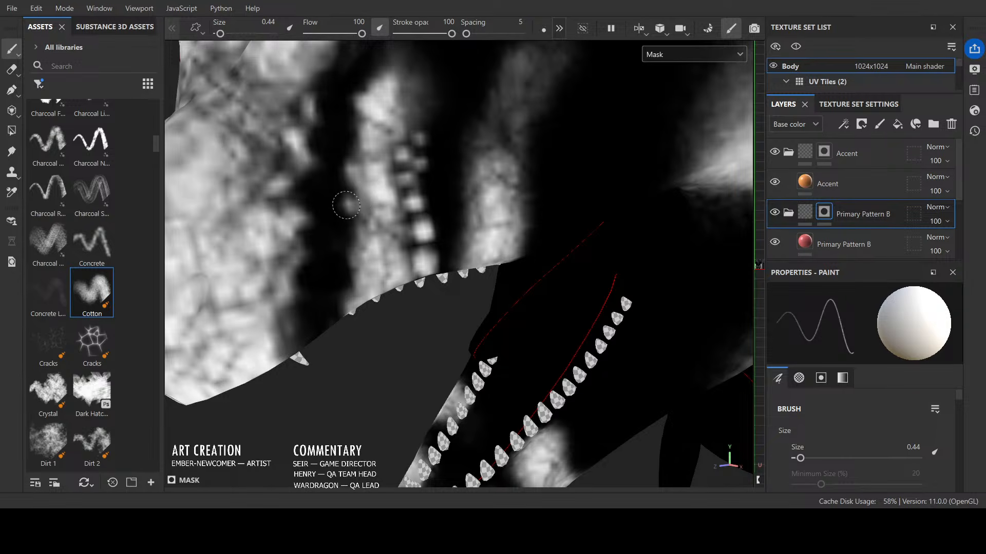
pyautogui.press('x')
pyautogui.moveTo(360, 207)
pyautogui.mouseDown()
pyautogui.moveTo(406, 198)
pyautogui.moveTo(404, 211)
pyautogui.moveTo(429, 210)
pyautogui.moveTo(424, 201)
pyautogui.mouseUp()
pyautogui.press('x')
pyautogui.press('x')
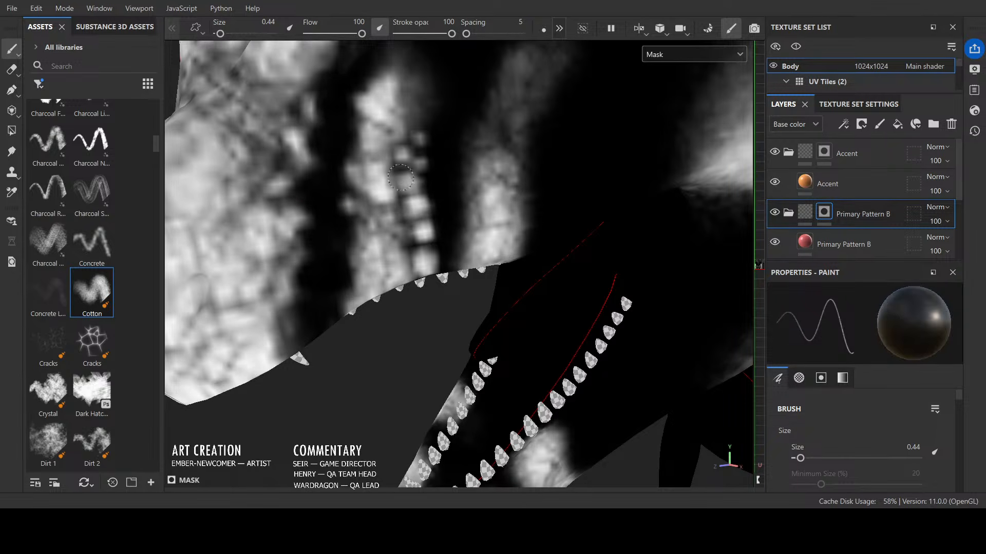
pyautogui.scroll(-5, 401, 168)
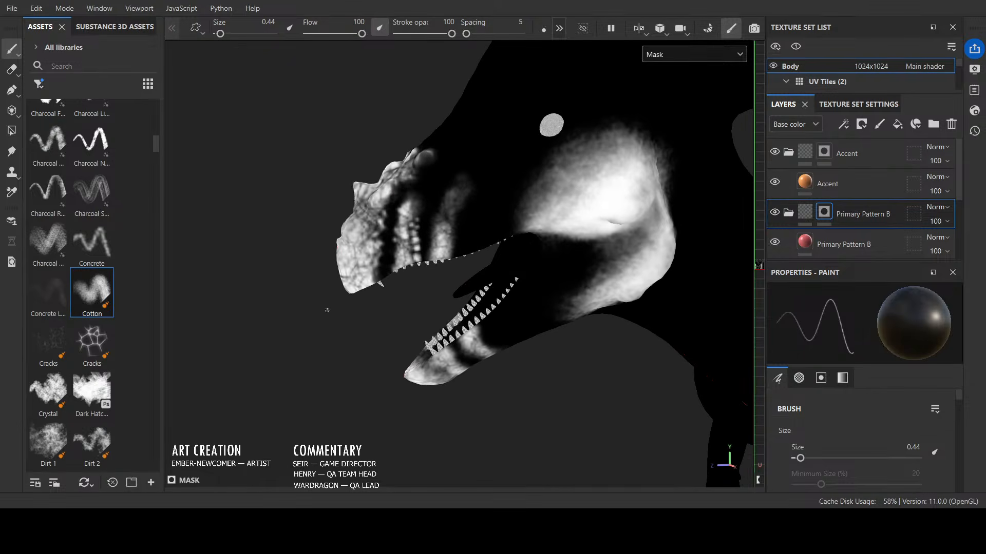
pyautogui.moveTo(423, 253); pyautogui.dragTo(420, 241)
# Step: Paint small scale-like spots up the front edge of the middle stripe on the other side of the snout
pyautogui.keyDown('alt'); pyautogui.moveTo(348, 374); pyautogui.dragTo(604, 380); pyautogui.keyUp('alt')
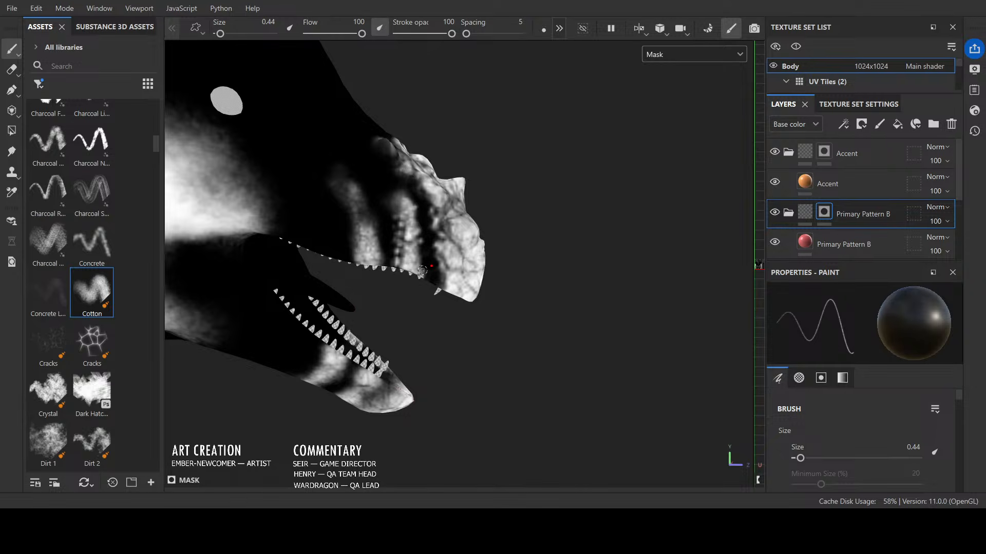
pyautogui.press('x')
pyautogui.press('x')
pyautogui.press('x')
pyautogui.press('x')
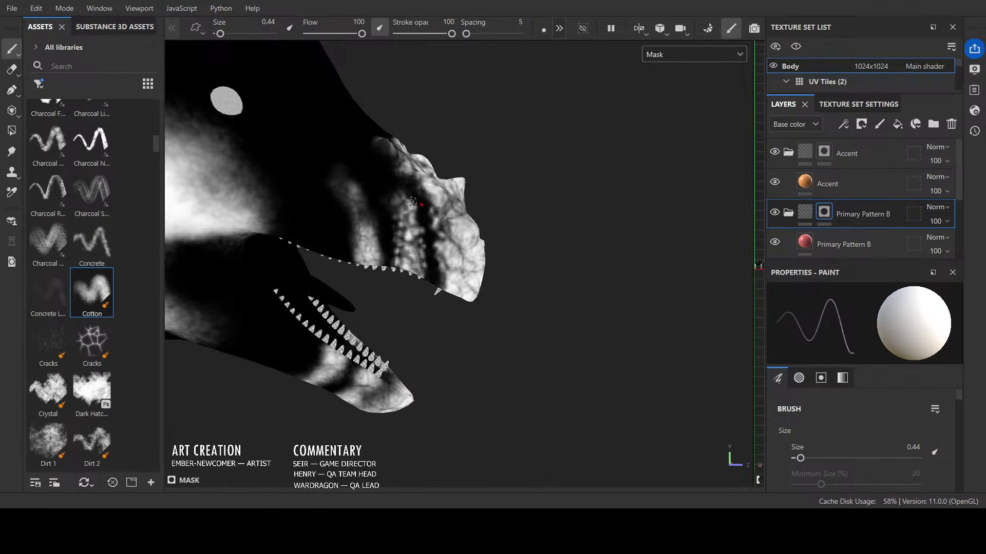
pyautogui.press('x')
pyautogui.moveTo(423, 270); pyautogui.dragTo(424, 276)
# Step: Break the rear snout stripe into scale-like spots and refine the spotted edges of the stripes in front of it
pyautogui.moveTo(568, 374)
pyautogui.keyDown('alt'); pyautogui.mouseDown()
pyautogui.moveTo(596, 390)
pyautogui.moveTo(420, 283)
pyautogui.mouseUp(); pyautogui.keyUp('alt')
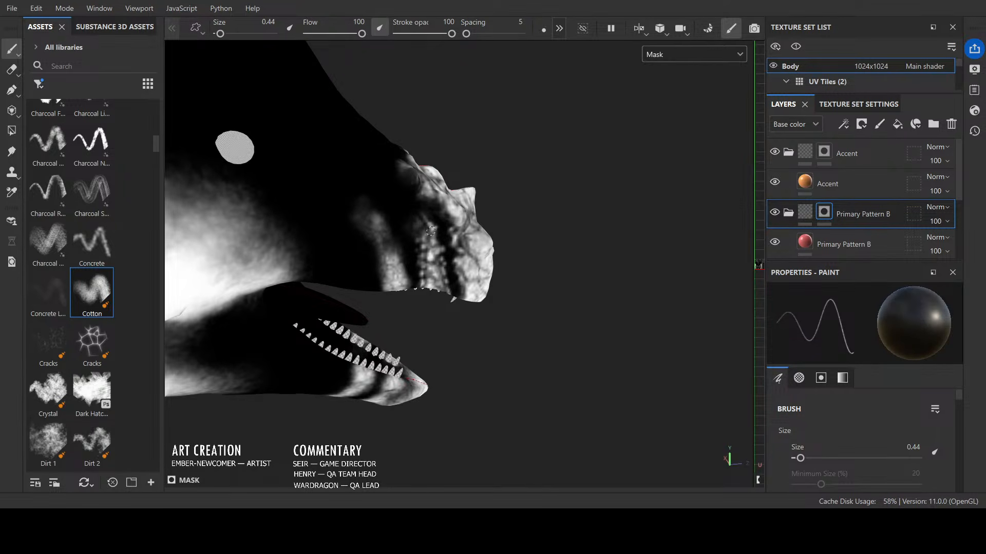
pyautogui.moveTo(430, 246)
pyautogui.mouseDown()
pyautogui.moveTo(432, 271)
pyautogui.moveTo(517, 357)
pyautogui.moveTo(264, 326)
pyautogui.moveTo(269, 343)
pyautogui.mouseUp()
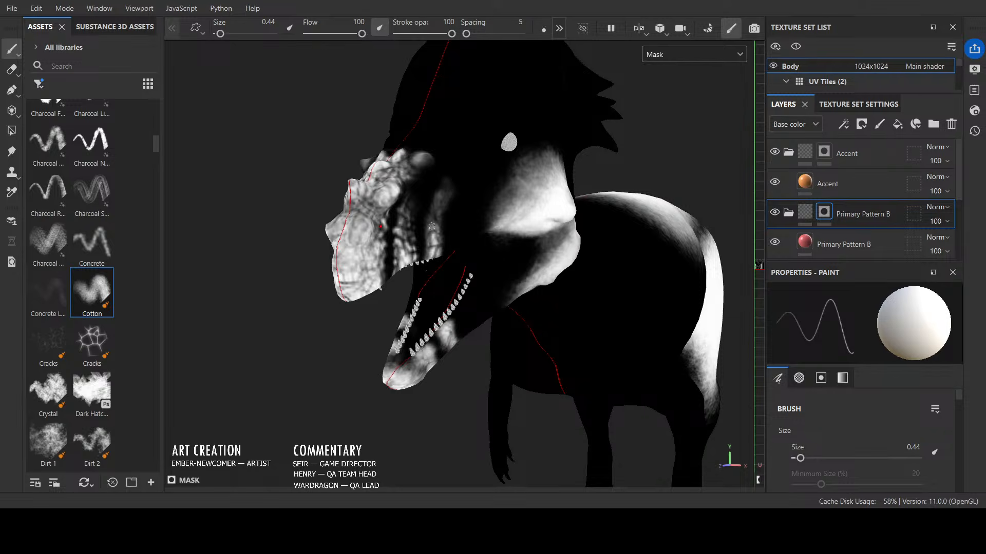
pyautogui.keyDown('alt'); pyautogui.moveTo(435, 230); pyautogui.dragTo(370, 226); pyautogui.keyUp('alt')
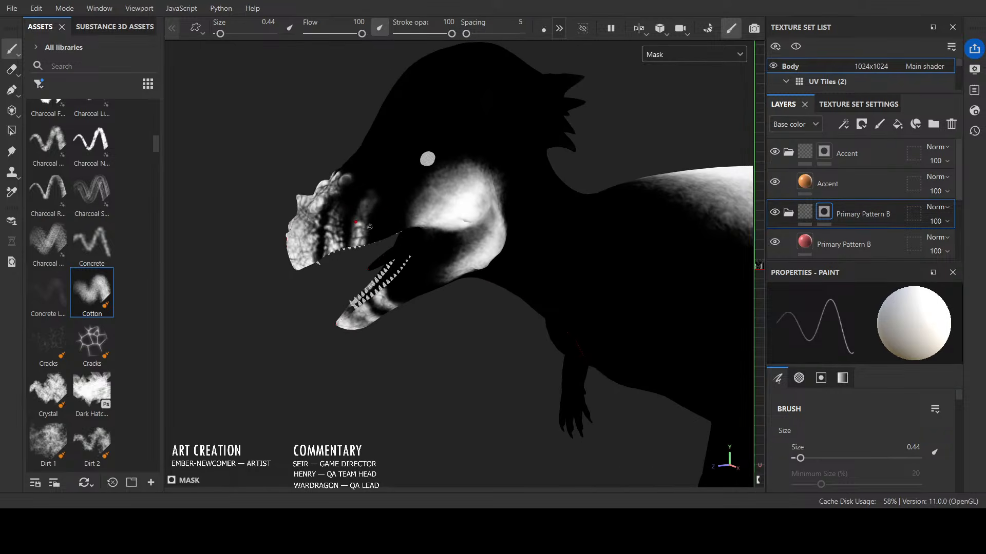
pyautogui.scroll(3, 357, 205)
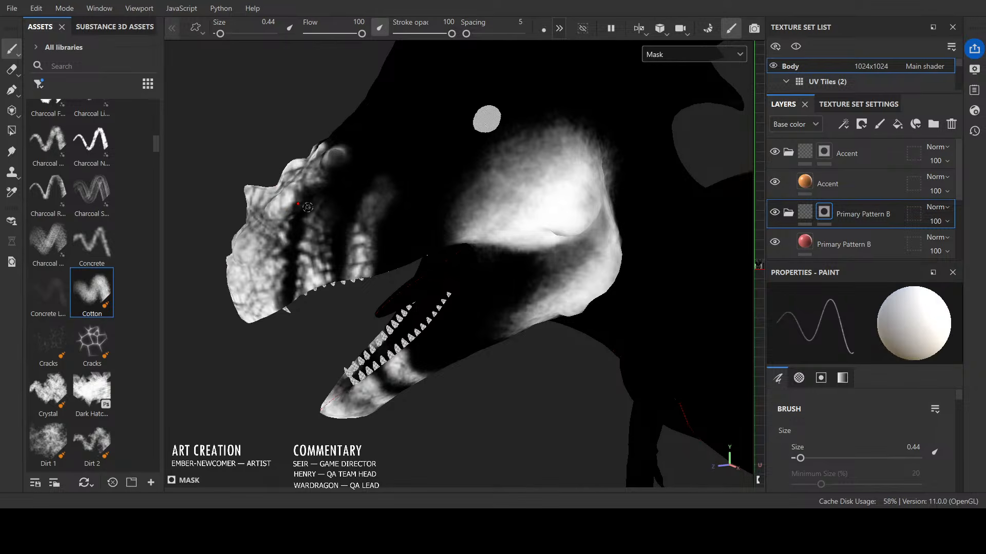
pyautogui.moveTo(307, 207)
pyautogui.keyDown('alt'); pyautogui.mouseDown()
pyautogui.moveTo(452, 287)
pyautogui.moveTo(618, 359)
pyautogui.moveTo(581, 345)
pyautogui.moveTo(439, 335)
pyautogui.mouseUp(); pyautogui.keyUp('alt')
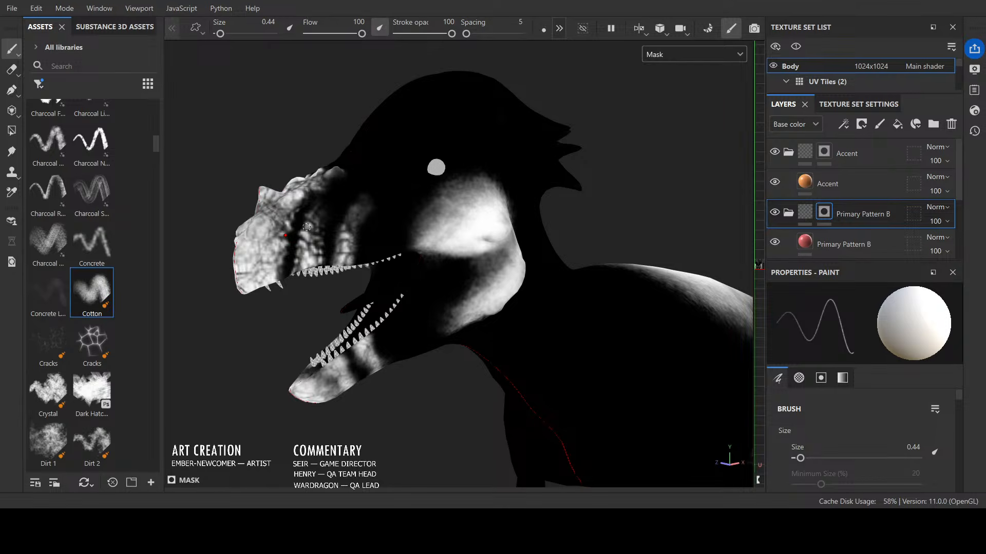
pyautogui.moveTo(305, 196)
pyautogui.keyDown('alt'); pyautogui.mouseDown()
pyautogui.moveTo(336, 208)
pyautogui.moveTo(345, 172)
pyautogui.mouseUp(); pyautogui.keyUp('alt')
# Step: Display the base color again and examine the spotted red snout markings from both sides of the head
pyautogui.click(683, 127)
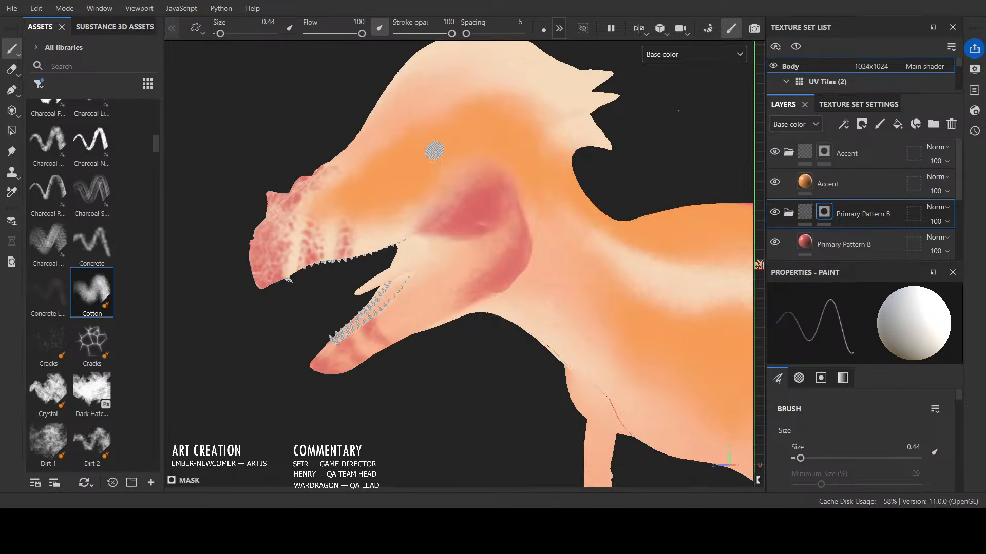
pyautogui.moveTo(657, 141)
pyautogui.keyDown('alt'); pyautogui.mouseDown()
pyautogui.moveTo(682, 152)
pyautogui.moveTo(652, 154)
pyautogui.mouseUp(); pyautogui.keyUp('alt')
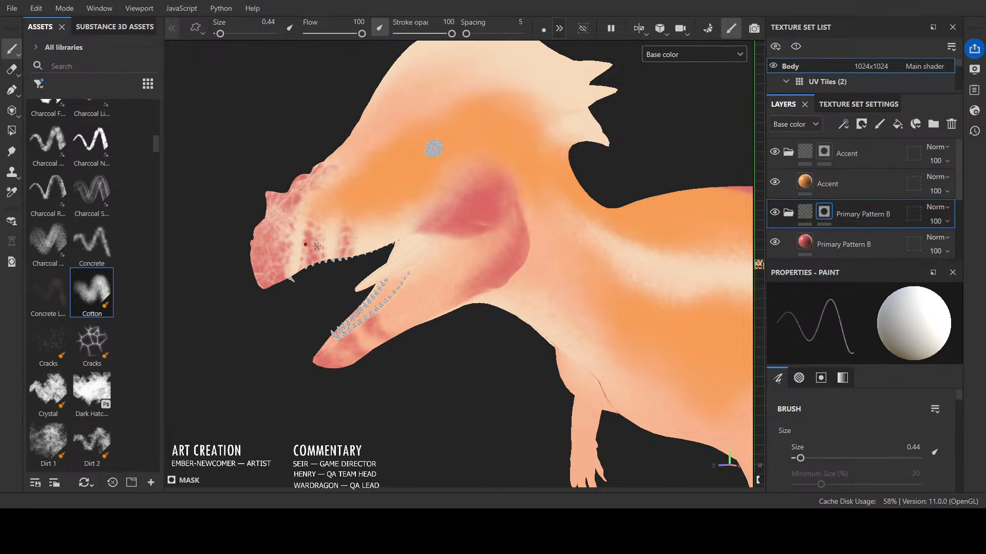
pyautogui.scroll(3, 308, 245)
pyautogui.keyDown('alt'); pyautogui.moveTo(290, 456); pyautogui.dragTo(637, 444); pyautogui.keyUp('alt')
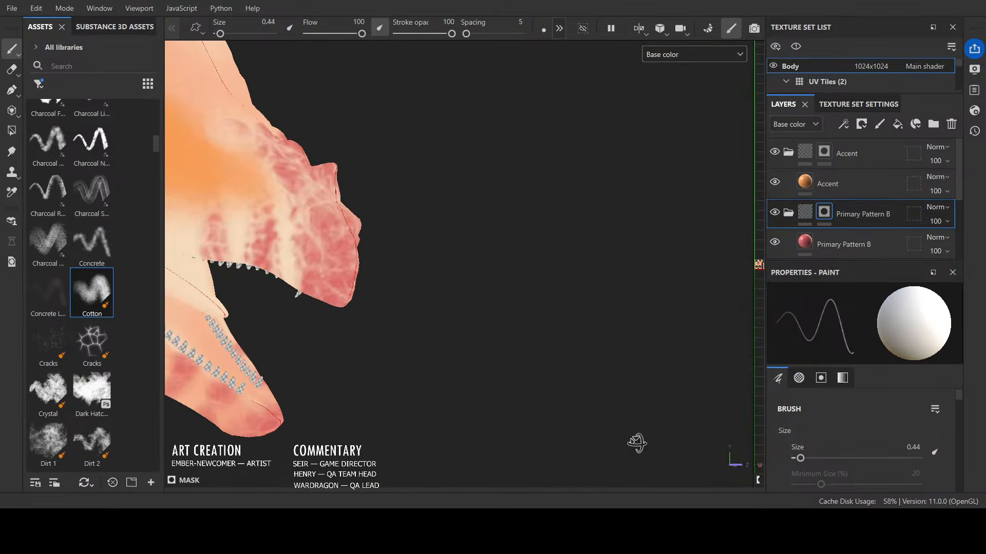
# Step: Paint a red streak from the rear snout stripe toward the eye with the Cotton brush at size 1.14, and hide the Accent folder
pyautogui.keyDown('alt'); pyautogui.moveTo(466, 401); pyautogui.dragTo(137, 440); pyautogui.keyUp('alt')
pyautogui.scroll(3, 237, 365)
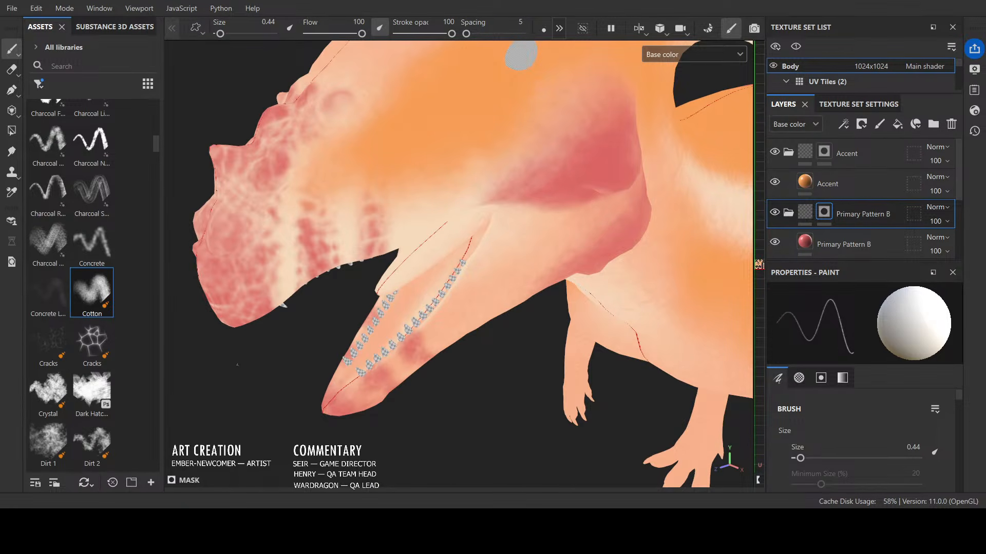
pyautogui.keyDown('ctrl'); pyautogui.moveTo(238, 365); pyautogui.dragTo(257, 365, button='right'); pyautogui.keyUp('ctrl')
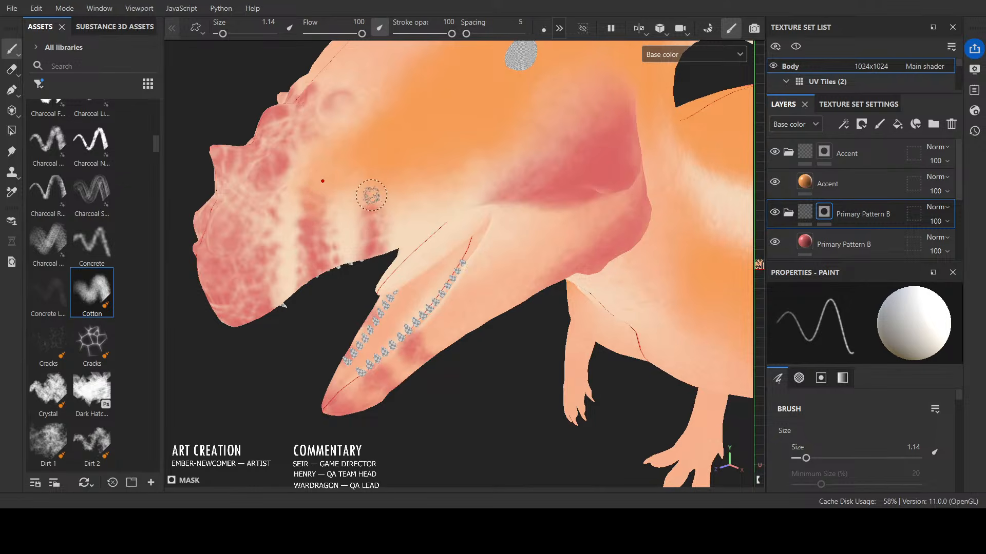
pyautogui.keyDown('alt'); pyautogui.moveTo(371, 195); pyautogui.dragTo(390, 321); pyautogui.keyUp('alt')
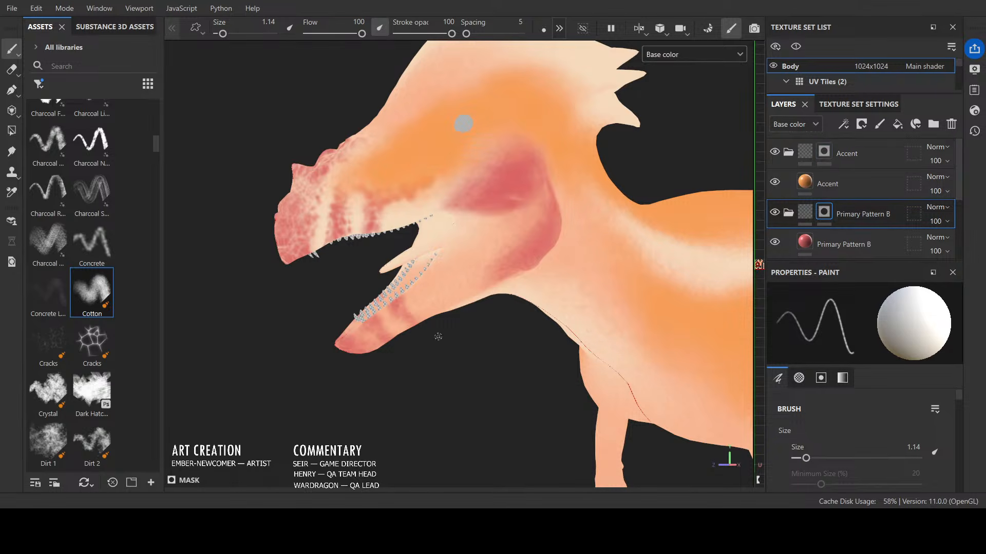
pyautogui.click(775, 182)
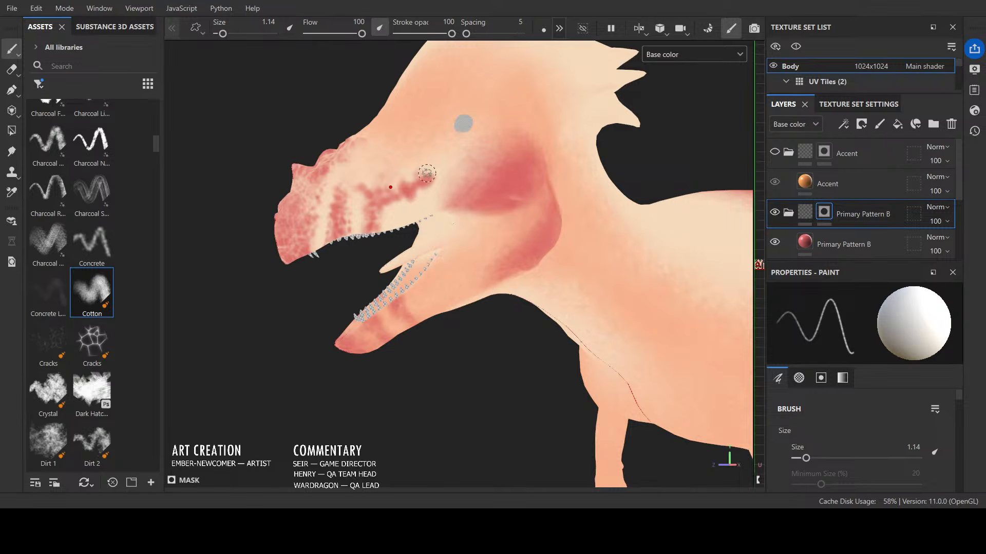
# Step: Break up the red streak below the eye and extend the snout stripes upward, alternating black and white paint
pyautogui.moveTo(444, 185)
pyautogui.mouseDown()
pyautogui.moveTo(391, 202)
pyautogui.moveTo(365, 183)
pyautogui.moveTo(428, 179)
pyautogui.mouseUp()
pyautogui.press('x')
pyautogui.press('x')
pyautogui.press('x')
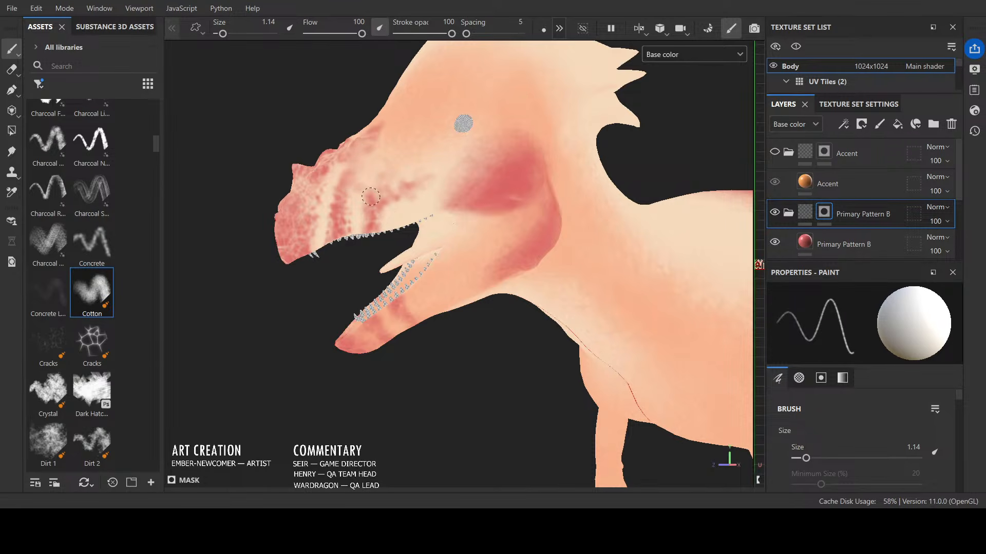
pyautogui.press('x')
# Step: Paint scale-like spots along the lower front edge of the red cheek patch in white
pyautogui.moveTo(429, 203)
pyautogui.keyDown('alt'); pyautogui.mouseDown()
pyautogui.moveTo(451, 346)
pyautogui.moveTo(665, 356)
pyautogui.moveTo(465, 365)
pyautogui.moveTo(368, 341)
pyautogui.moveTo(383, 337)
pyautogui.mouseUp(); pyautogui.keyUp('alt')
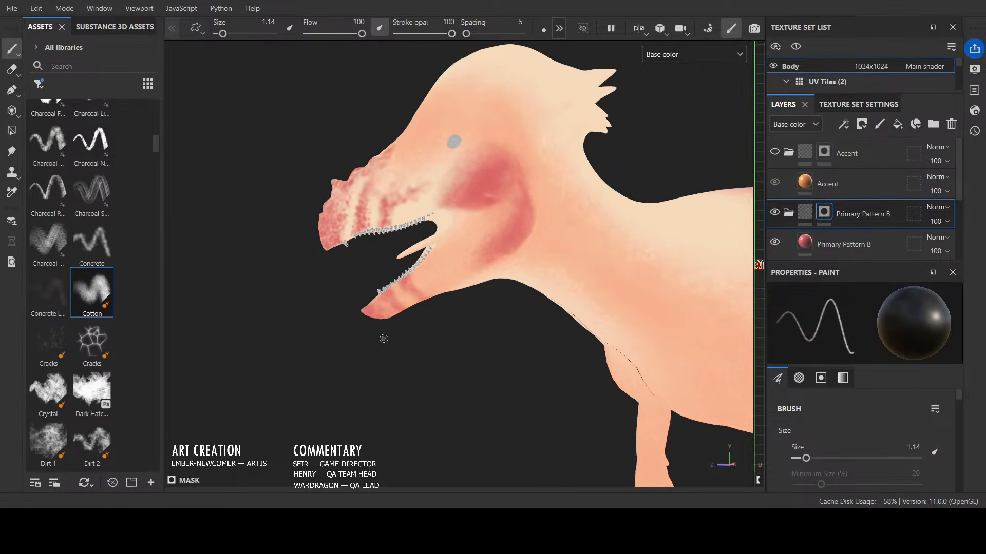
pyautogui.press('x')
pyautogui.moveTo(476, 250)
pyautogui.mouseDown()
pyautogui.moveTo(506, 225)
pyautogui.moveTo(486, 216)
pyautogui.moveTo(505, 216)
pyautogui.moveTo(504, 202)
pyautogui.mouseUp()
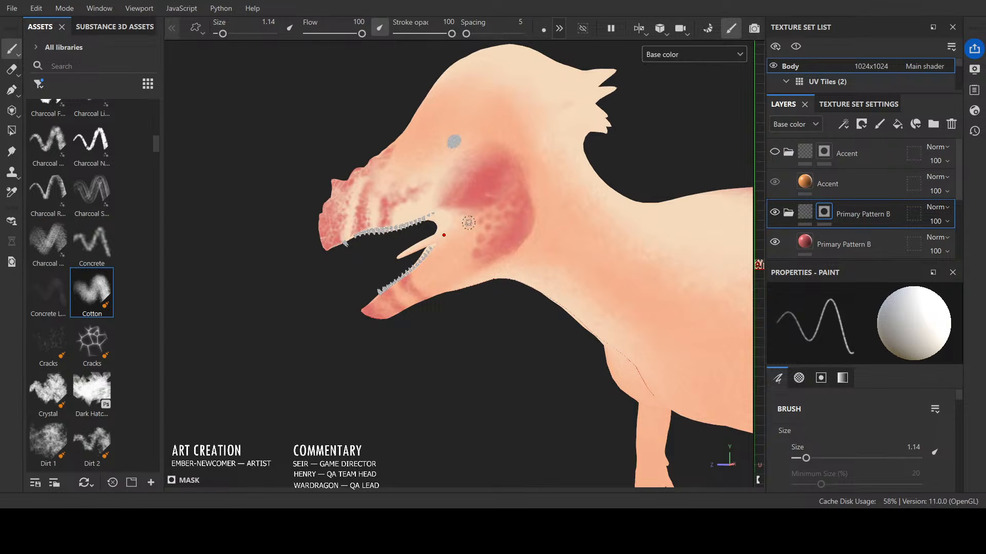
# Step: Texture the lower cheek patch with the Cracks brush, reducing its size to 12.68
pyautogui.click(47, 343)
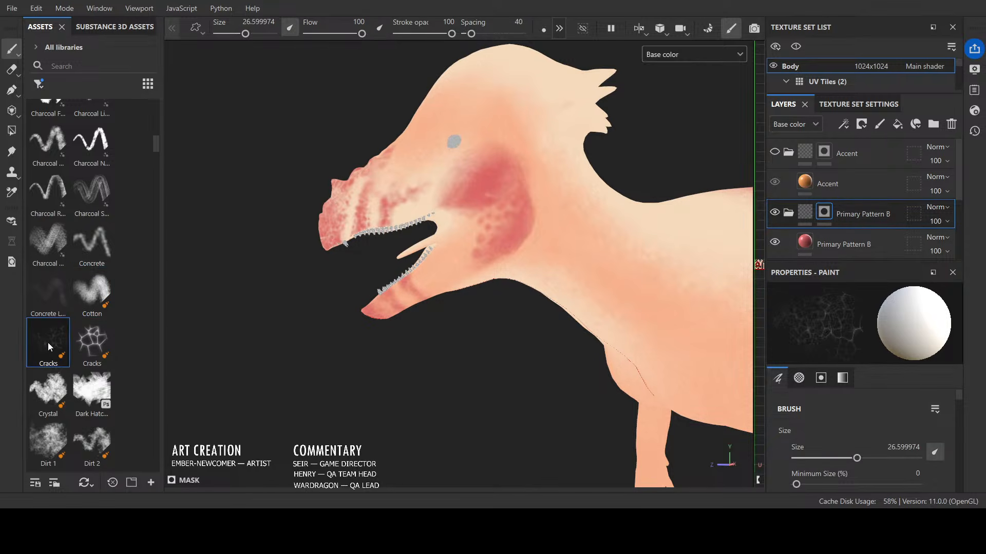
pyautogui.press('[')
pyautogui.press('[')
pyautogui.moveTo(498, 212); pyautogui.dragTo(491, 235)
pyautogui.press('[')
pyautogui.press('[')
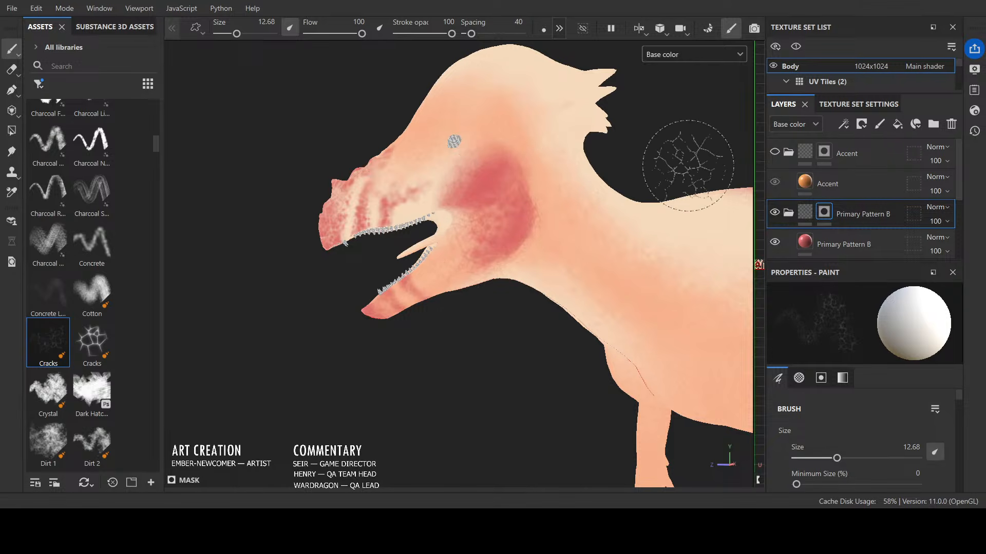
pyautogui.moveTo(440, 363)
pyautogui.keyDown('alt'); pyautogui.mouseDown()
pyautogui.moveTo(689, 389)
pyautogui.moveTo(502, 383)
pyautogui.moveTo(466, 297)
pyautogui.mouseUp(); pyautogui.keyUp('alt')
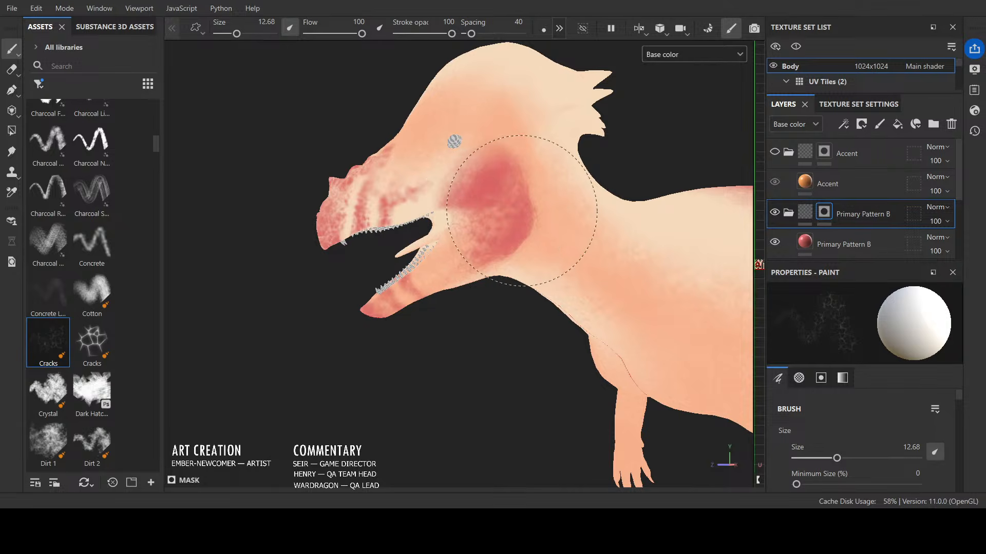
# Step: Paint a red stripe across the rear of the lower jaw with the Cotton brush at size 1.61
pyautogui.click(102, 280)
pyautogui.scroll(1, 431, 341)
pyautogui.scroll(1, 431, 342)
pyautogui.press('[')
pyautogui.press('[')
pyautogui.press('[')
pyautogui.press('[')
pyautogui.press('[')
pyautogui.press('[')
pyautogui.press('[')
pyautogui.press('[')
pyautogui.press('[')
pyautogui.press('[')
pyautogui.press('[')
pyautogui.press('[')
pyautogui.press('[')
pyautogui.press('[')
pyautogui.press('[')
pyautogui.press('[')
pyautogui.press('[')
pyautogui.press('[')
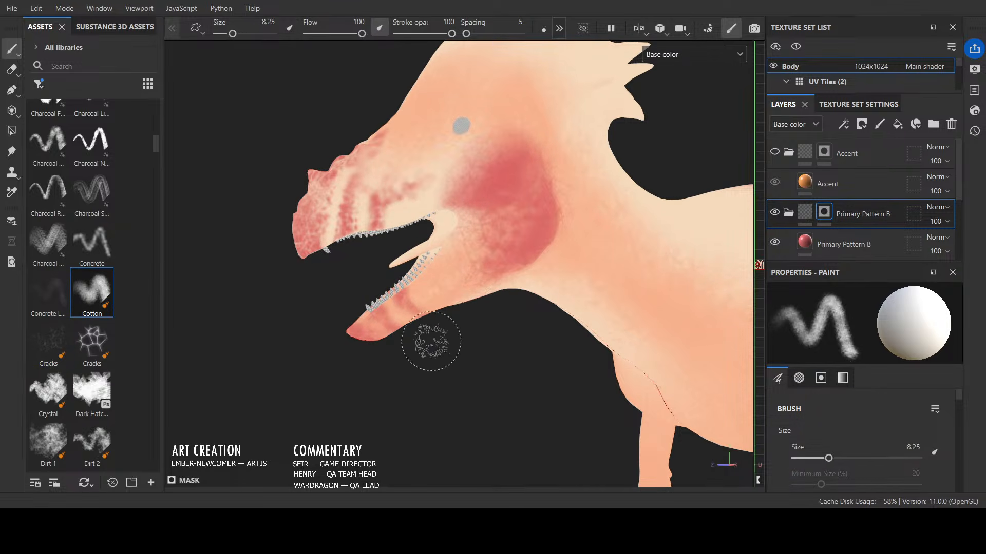
pyautogui.press('[')
pyautogui.press('[')
pyautogui.press('[')
pyautogui.press('[')
pyautogui.press('[')
pyautogui.press('[')
pyautogui.press('[')
pyautogui.press('[')
pyautogui.press('[')
pyautogui.press('[')
pyautogui.press('[')
pyautogui.press('[')
pyautogui.press('[')
pyautogui.press('[')
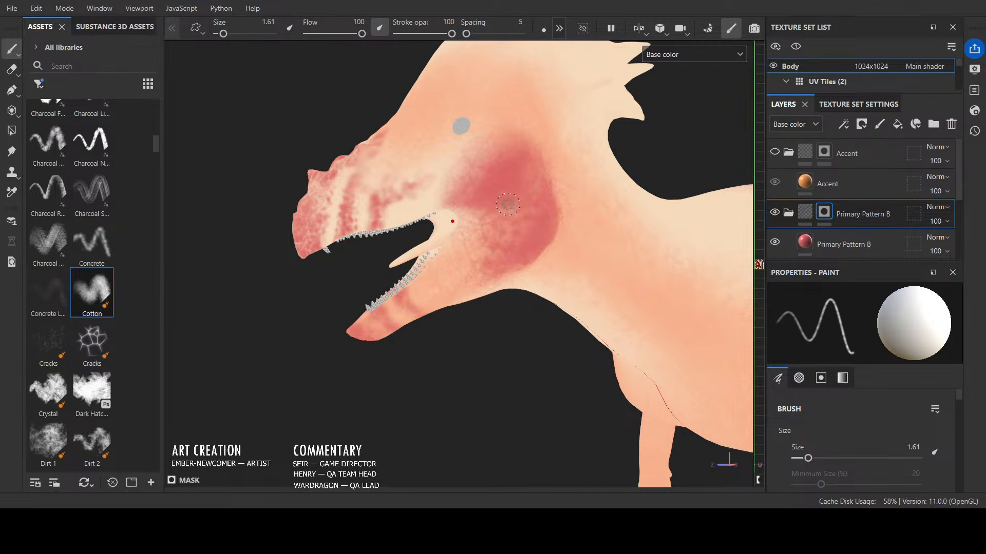
pyautogui.moveTo(410, 288)
pyautogui.mouseDown()
pyautogui.moveTo(424, 305)
pyautogui.moveTo(448, 260)
pyautogui.mouseUp()
pyautogui.moveTo(422, 318)
pyautogui.mouseDown()
pyautogui.moveTo(434, 321)
pyautogui.moveTo(420, 301)
pyautogui.mouseUp()
# Step: Refine the edges of the lower jaw stripes in black with the Cotton brush at size 0.21
pyautogui.press('[')
pyautogui.press('[')
pyautogui.press('[')
pyautogui.press('[')
pyautogui.press('[')
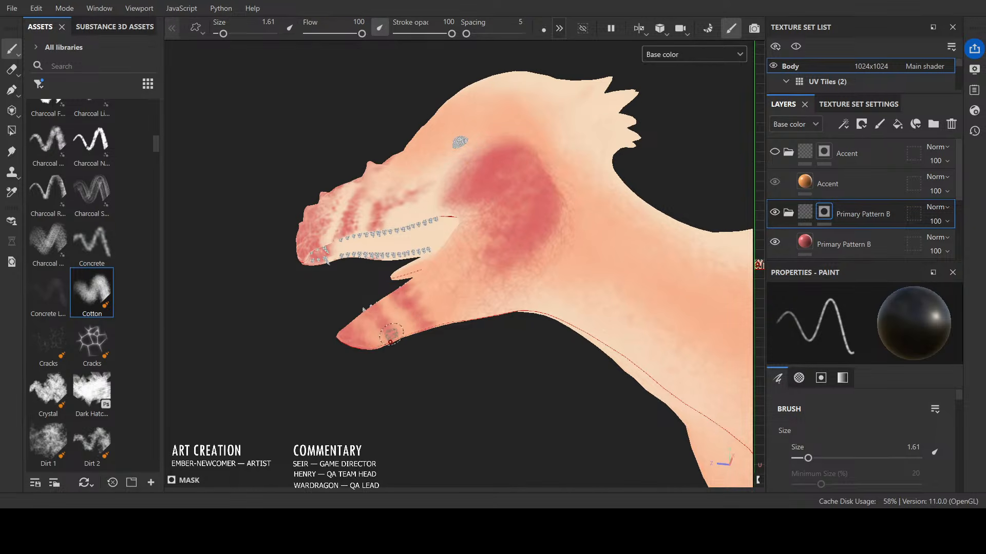
pyautogui.press('[')
pyautogui.press('[')
pyautogui.press('[')
pyautogui.press('[')
pyautogui.press('[')
pyautogui.press('[')
pyautogui.press('[')
pyautogui.press('[')
pyautogui.press('[')
pyautogui.press('[')
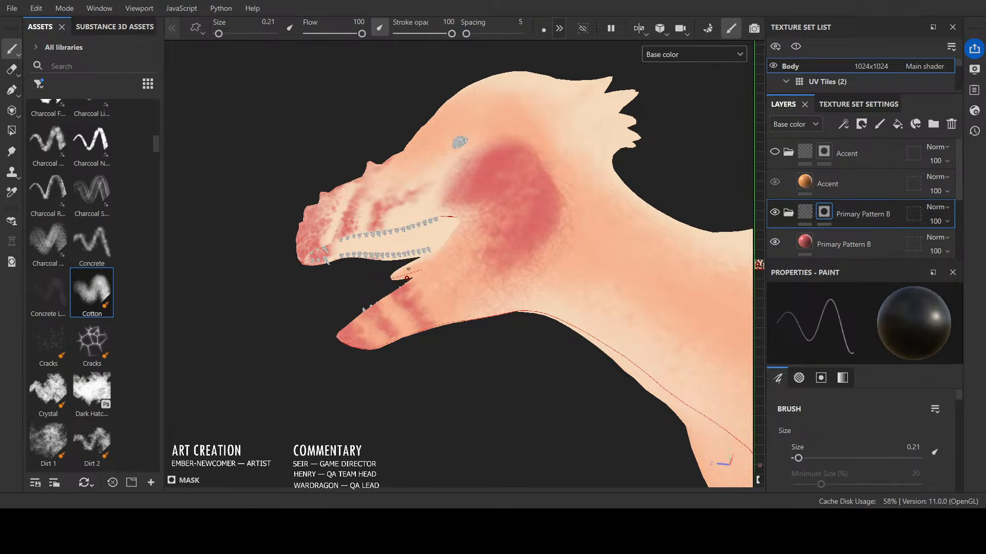
# Step: Paint fine scale lines around the mouth corners between the snout markings and the cheek patches
pyautogui.keyDown('alt'); pyautogui.moveTo(459, 141); pyautogui.dragTo(566, 335); pyautogui.keyUp('alt')
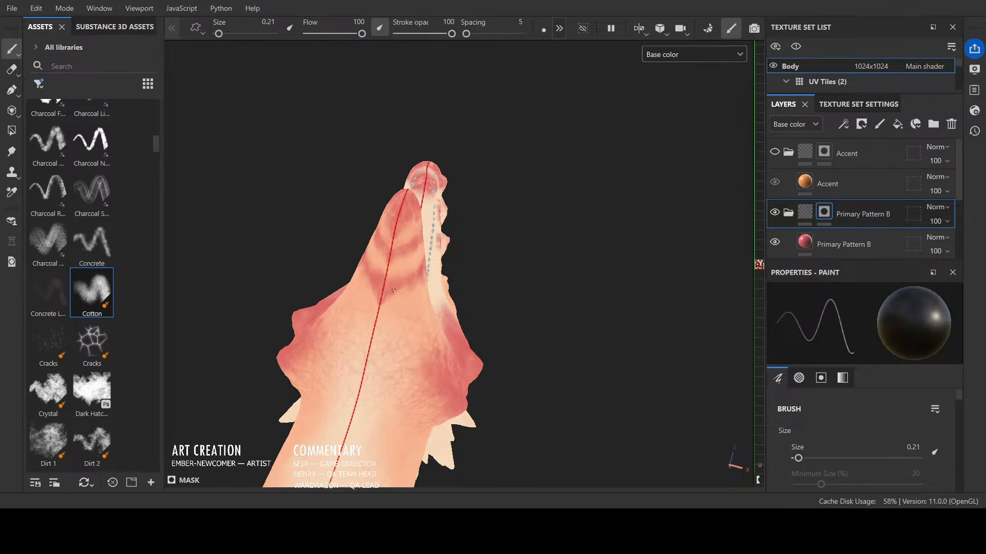
pyautogui.keyDown('alt'); pyautogui.moveTo(487, 312); pyautogui.dragTo(227, 393); pyautogui.keyUp('alt')
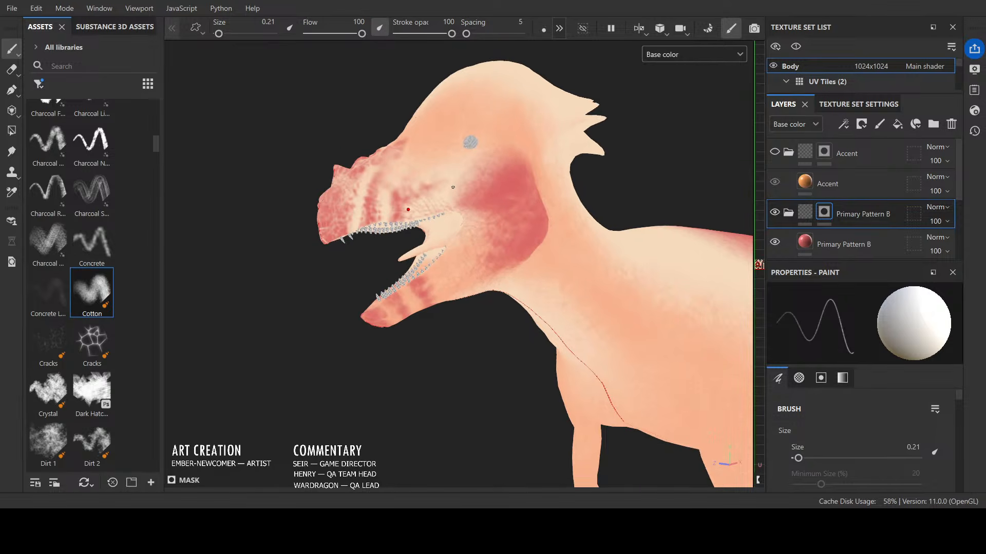
pyautogui.keyDown('alt'); pyautogui.moveTo(455, 187); pyautogui.dragTo(656, 359); pyautogui.keyUp('alt')
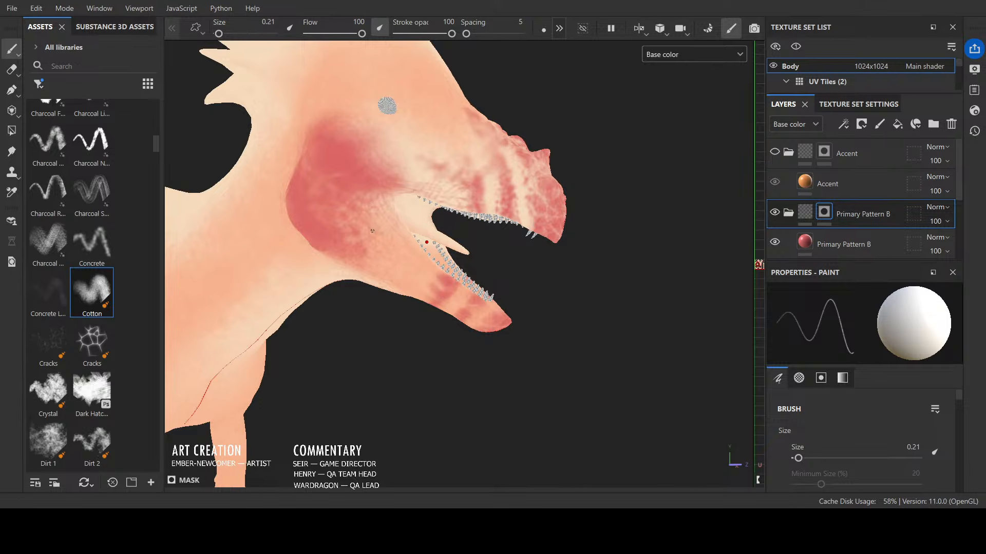
# Step: Texture the cheek patch and mouth corner on the other side with the Cracks brush at size 10
pyautogui.click(48, 342)
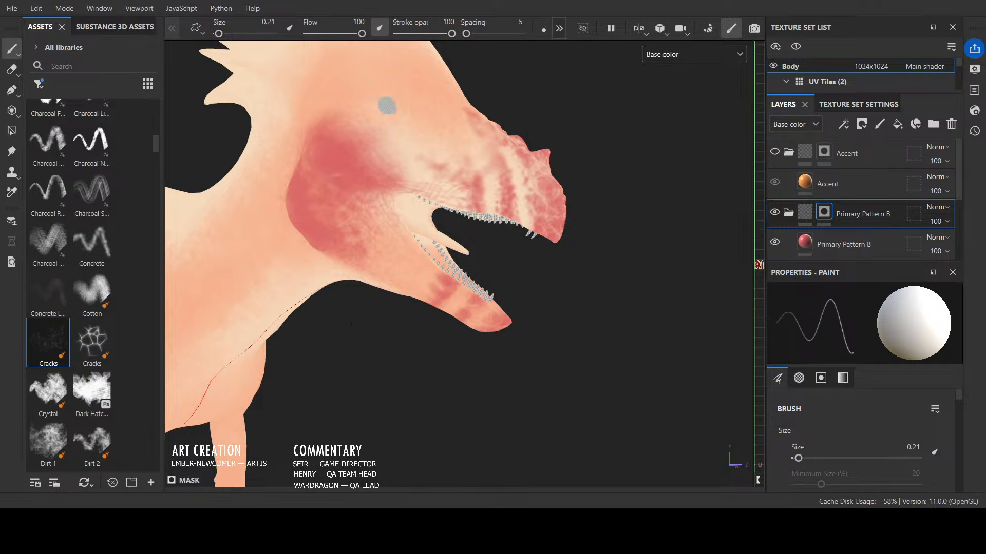
pyautogui.click(57, 333)
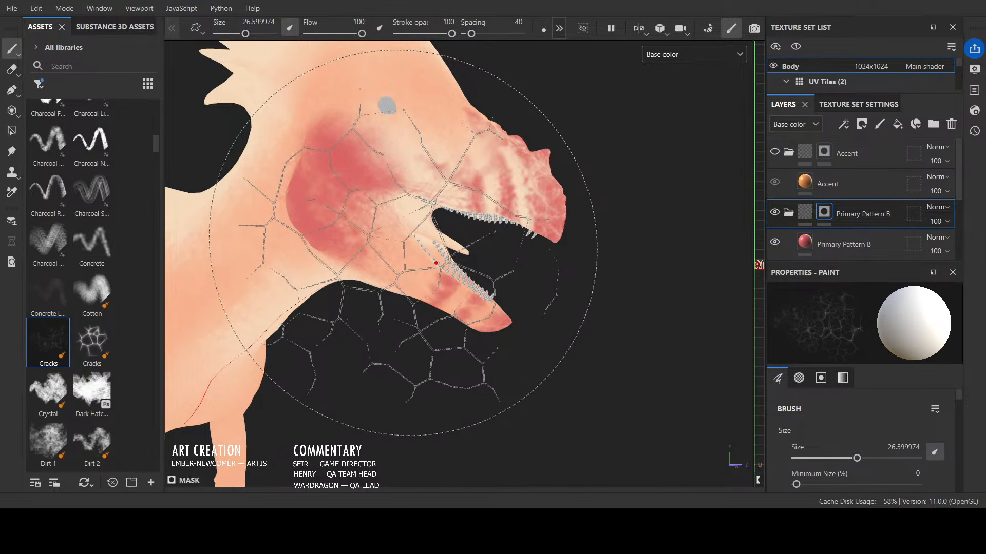
pyautogui.press('[')
pyautogui.press('[')
pyautogui.press('[')
pyautogui.press('[')
pyautogui.press('[')
pyautogui.press('[')
pyautogui.press('[')
pyautogui.press('[')
pyautogui.press('[')
pyautogui.press('[')
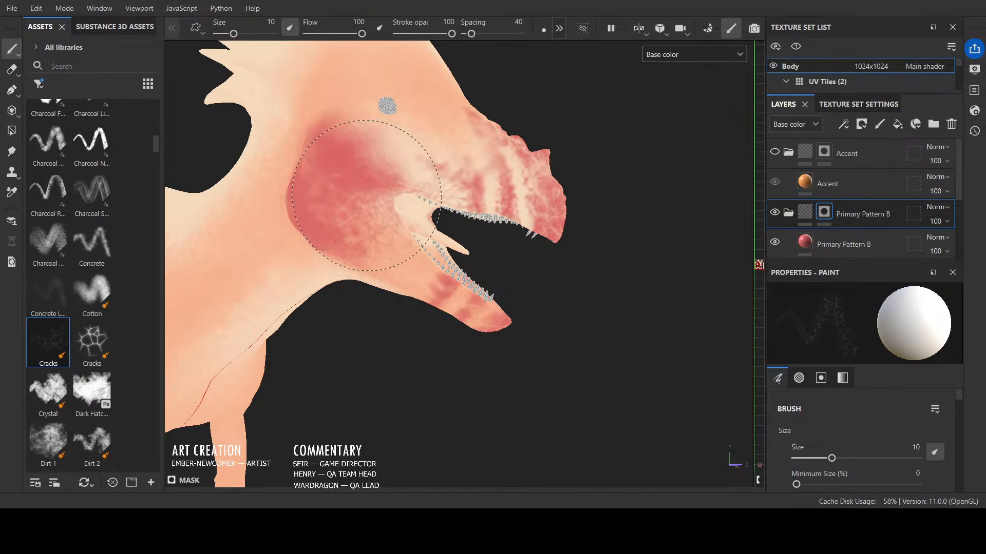
# Step: Extend the cheek patch up behind the eye and dab red onto the head spikes with the Cotton brush at size 1.14
pyautogui.moveTo(565, 251)
pyautogui.keyDown('alt'); pyautogui.mouseDown()
pyautogui.moveTo(572, 315)
pyautogui.moveTo(526, 299)
pyautogui.moveTo(559, 313)
pyautogui.mouseUp(); pyautogui.keyUp('alt')
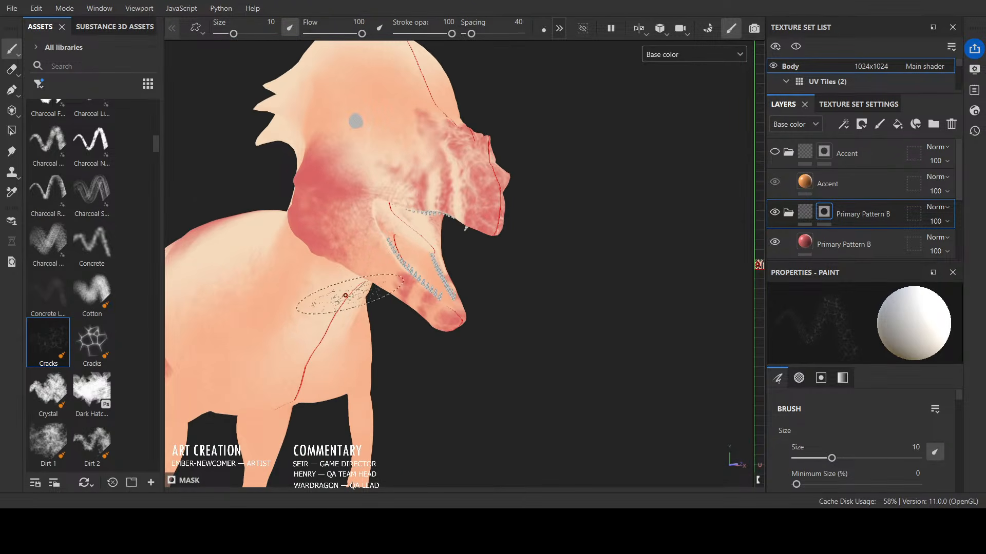
pyautogui.click(105, 291)
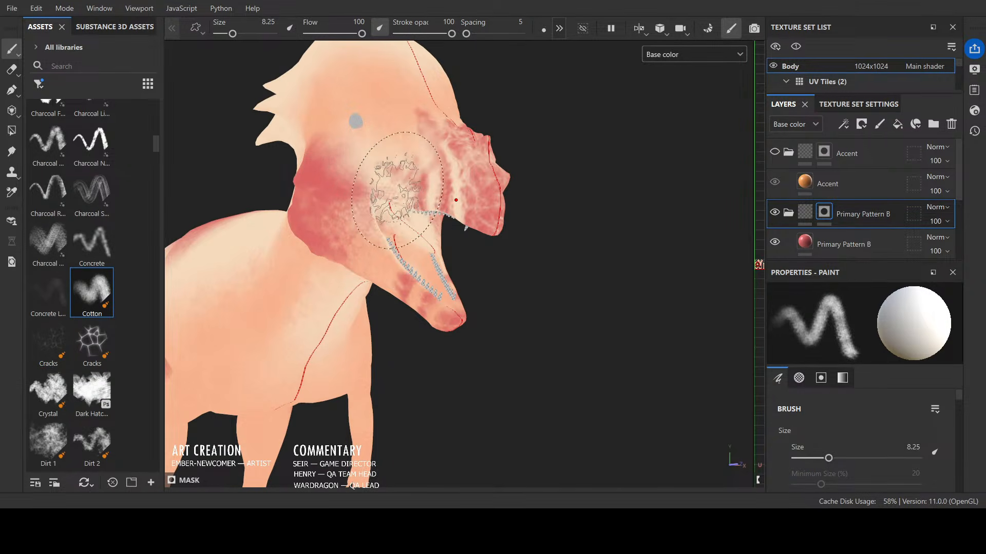
pyautogui.keyDown('ctrl'); pyautogui.moveTo(397, 190); pyautogui.dragTo(365, 191, button='right'); pyautogui.keyUp('ctrl')
pyautogui.press('x')
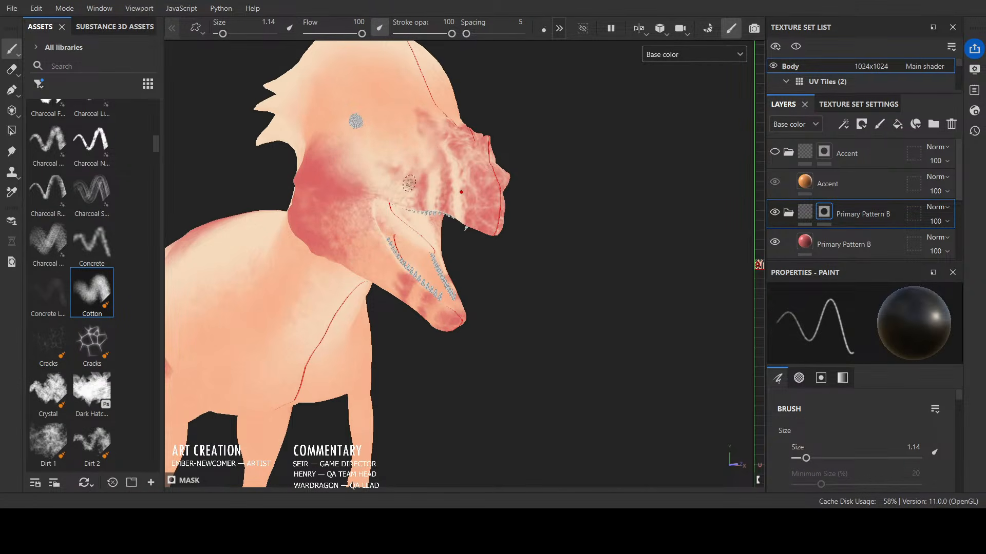
pyautogui.keyDown('alt'); pyautogui.keyDown('shift'); pyautogui.moveTo(549, 191); pyautogui.dragTo(645, 197); pyautogui.keyUp('shift'); pyautogui.keyUp('alt')
pyautogui.press('x')
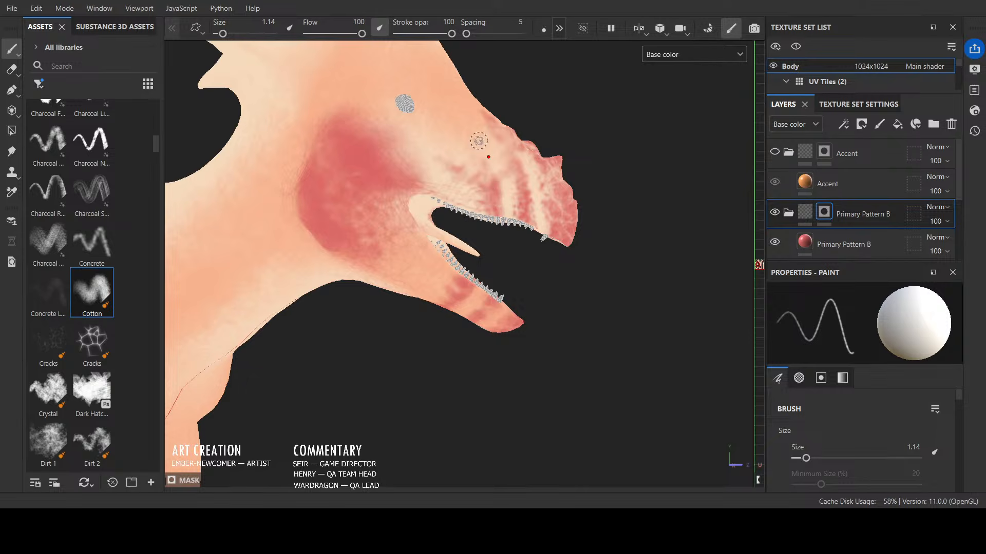
pyautogui.keyDown('alt'); pyautogui.moveTo(585, 229); pyautogui.dragTo(311, 290); pyautogui.keyUp('alt')
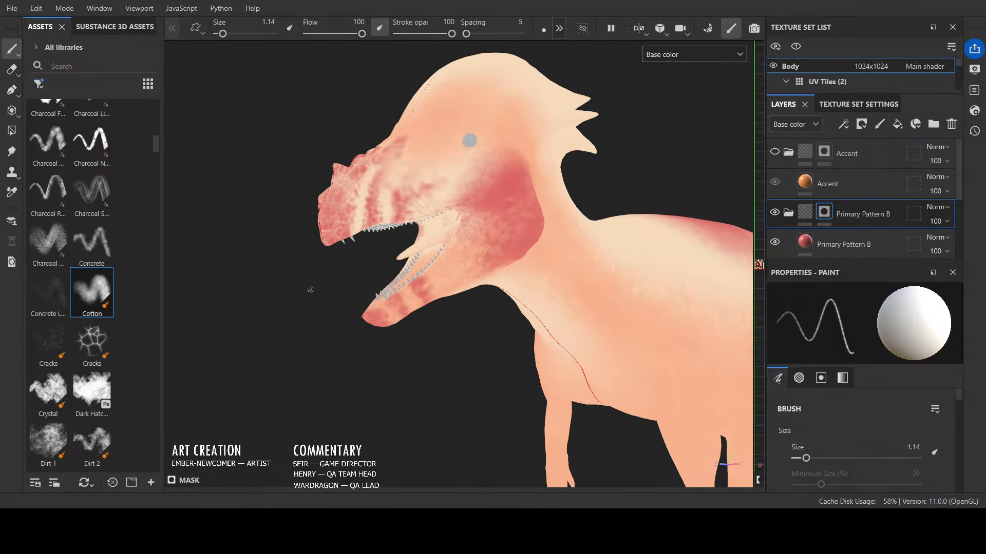
pyautogui.scroll(2, 310, 289)
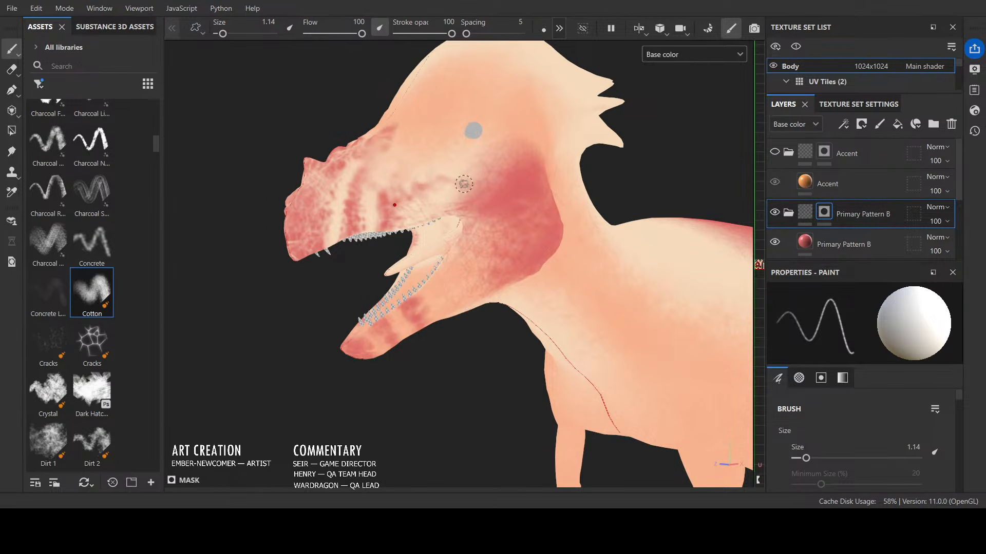
pyautogui.moveTo(464, 185)
pyautogui.mouseDown()
pyautogui.moveTo(446, 170)
pyautogui.moveTo(479, 182)
pyautogui.moveTo(448, 162)
pyautogui.moveTo(482, 170)
pyautogui.moveTo(478, 154)
pyautogui.moveTo(508, 159)
pyautogui.moveTo(513, 144)
pyautogui.moveTo(503, 175)
pyautogui.mouseUp()
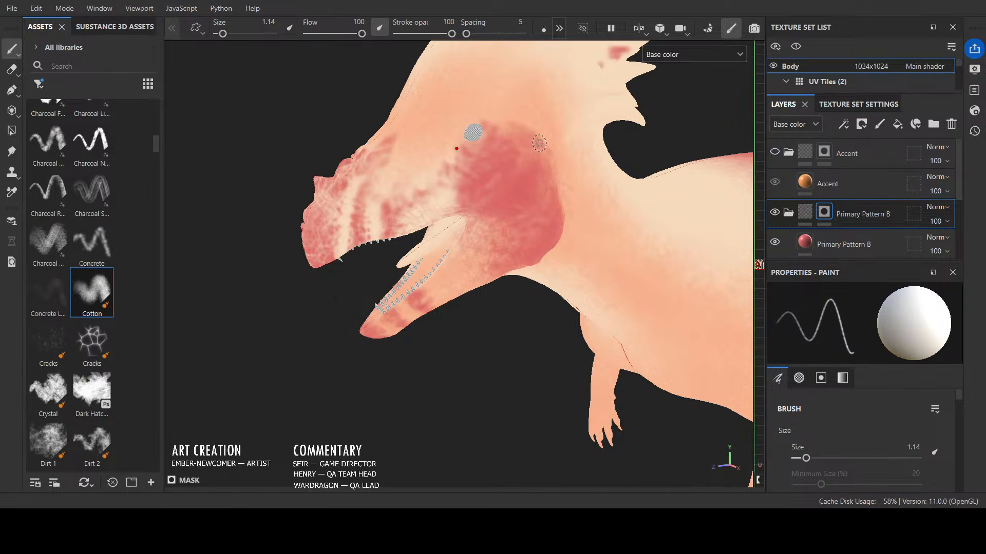
# Step: Paint fine scale-like spots below the eye, between the cheek patch and snout, in black and white with the Cotton brush at size 0.44
pyautogui.moveTo(539, 144)
pyautogui.keyDown('alt'); pyautogui.mouseDown()
pyautogui.moveTo(653, 326)
pyautogui.moveTo(534, 312)
pyautogui.moveTo(393, 342)
pyautogui.mouseUp(); pyautogui.keyUp('alt')
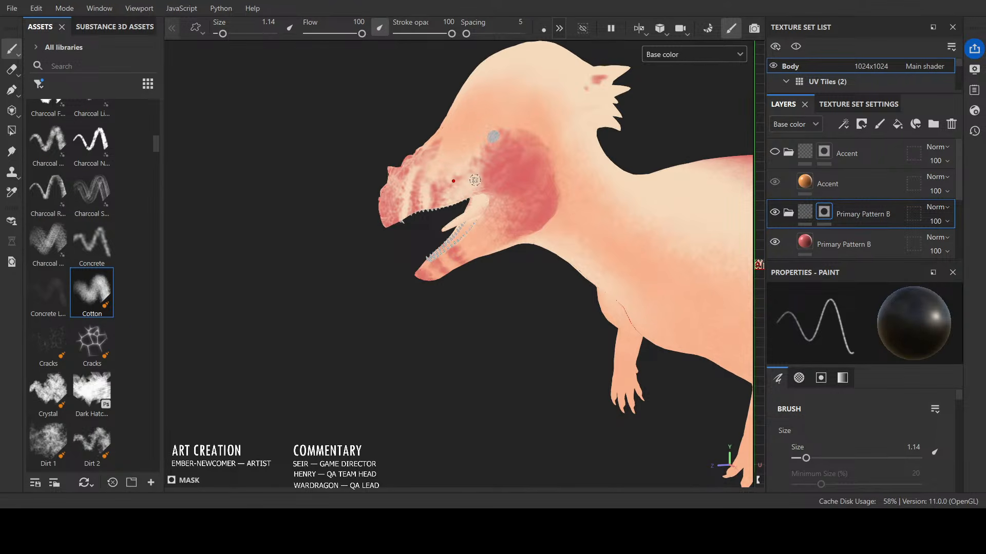
pyautogui.keyDown('ctrl'); pyautogui.moveTo(475, 180); pyautogui.dragTo(456, 185, button='right'); pyautogui.keyUp('ctrl')
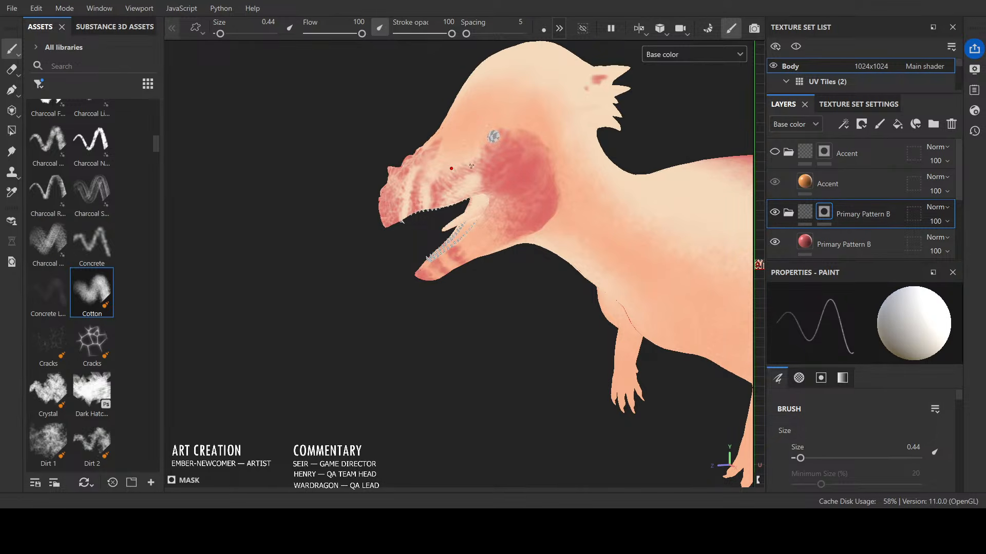
pyautogui.keyDown('alt'); pyautogui.moveTo(483, 149); pyautogui.dragTo(582, 128); pyautogui.keyUp('alt')
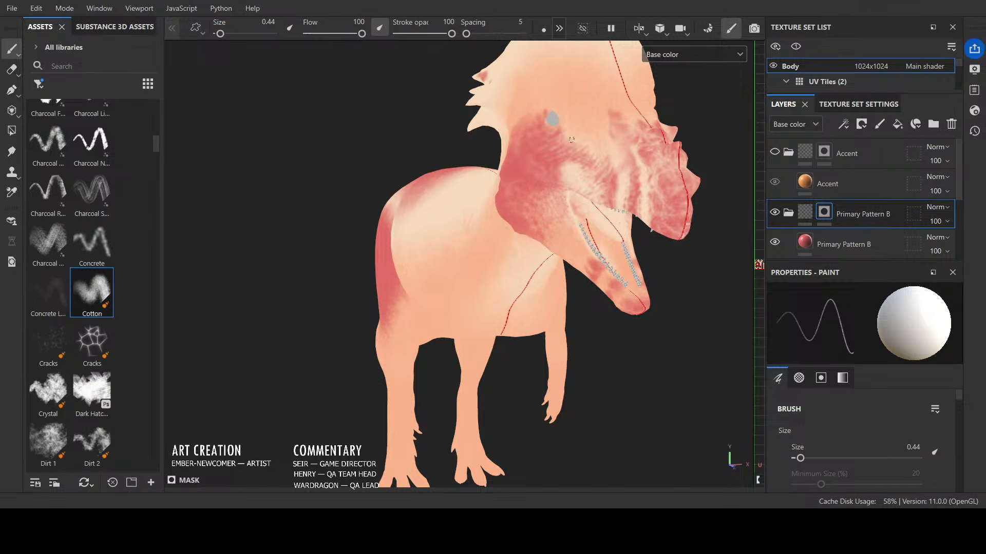
pyautogui.keyDown('alt'); pyautogui.moveTo(694, 145); pyautogui.dragTo(491, 161); pyautogui.keyUp('alt')
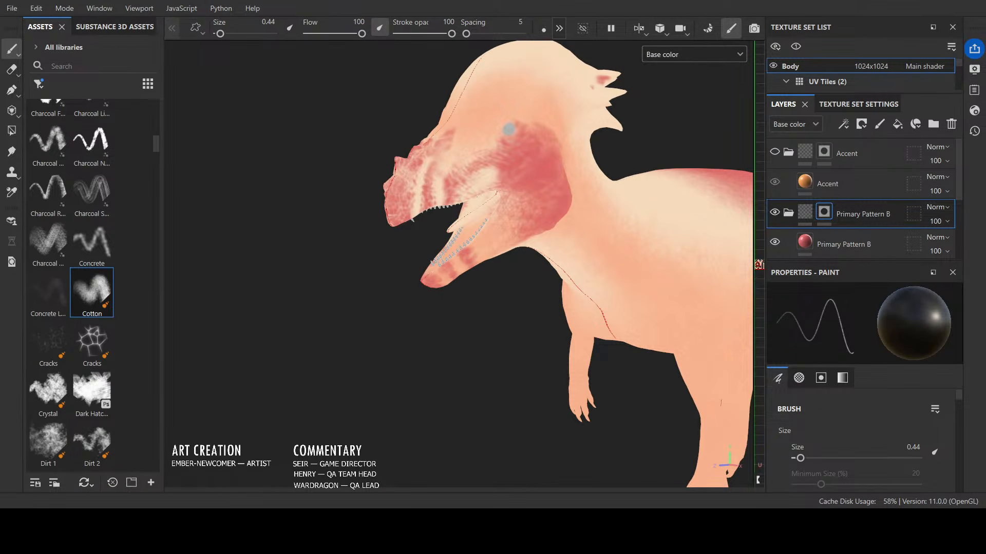
pyautogui.keyDown('alt'); pyautogui.moveTo(607, 265); pyautogui.dragTo(613, 330); pyautogui.keyUp('alt')
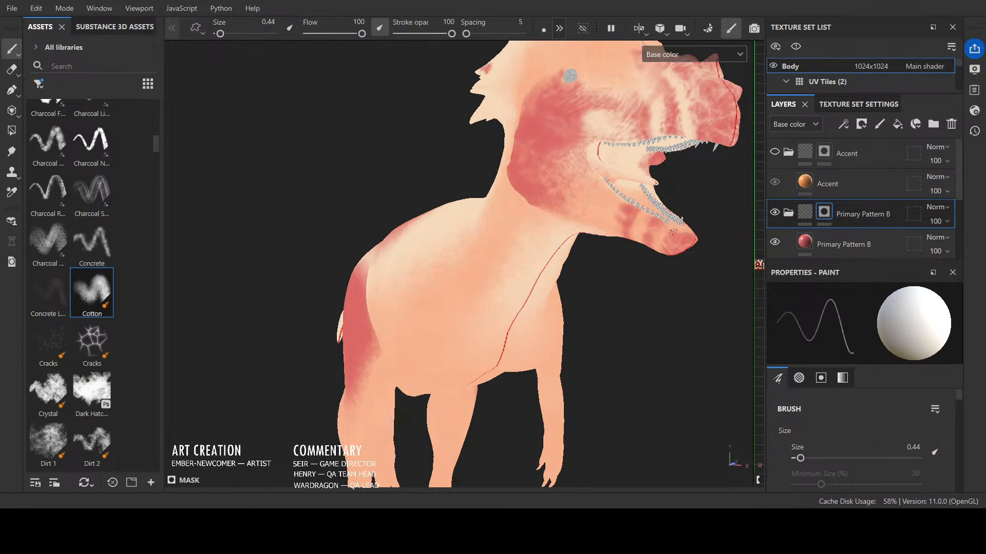
pyautogui.keyDown('alt'); pyautogui.moveTo(569, 76); pyautogui.dragTo(360, 358); pyautogui.keyUp('alt')
pyautogui.scroll(2, 345, 233)
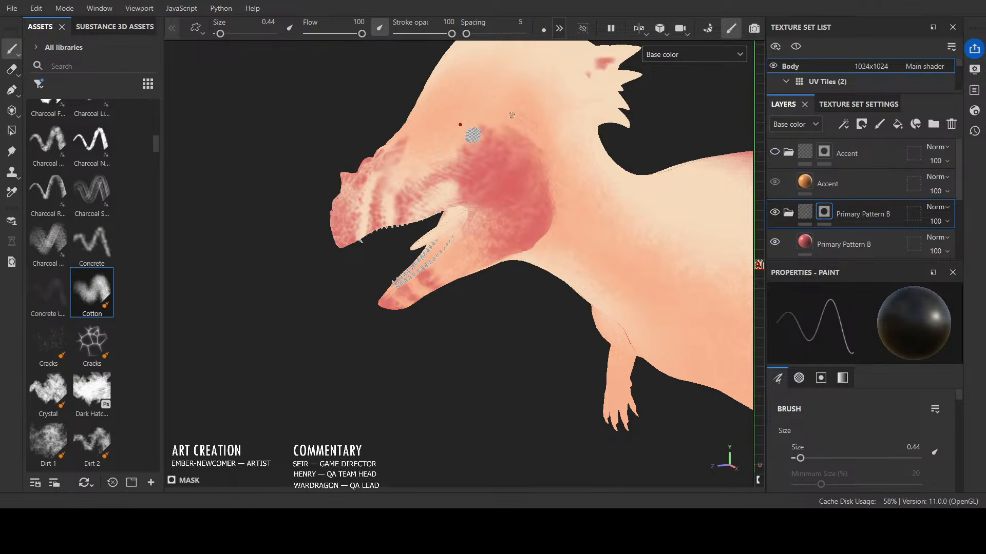
# Step: Texture the upper edge of the cheek patch behind the eye with the Cracks brush at size 6.57
pyautogui.click(49, 343)
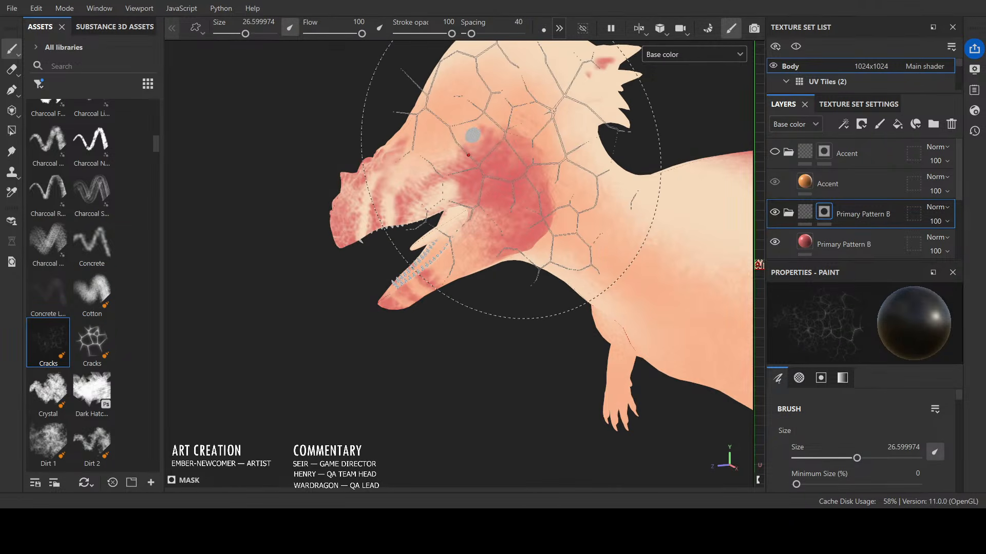
pyautogui.keyDown('ctrl'); pyautogui.moveTo(522, 153); pyautogui.dragTo(488, 153, button='right'); pyautogui.keyUp('ctrl')
pyautogui.press('x')
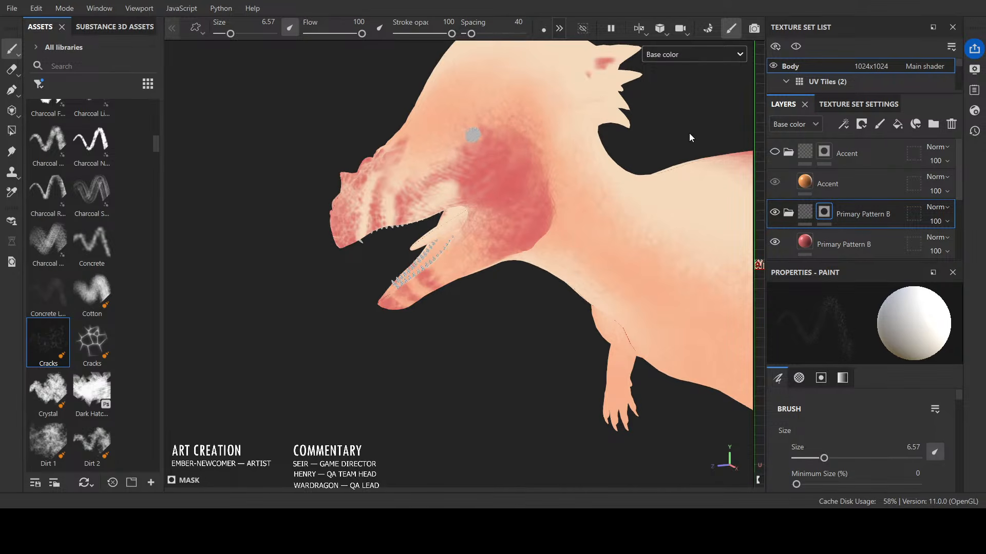
# Step: Texture the interior of the cheek patch with the Cracks brush in black at size 6.57
pyautogui.click(687, 186)
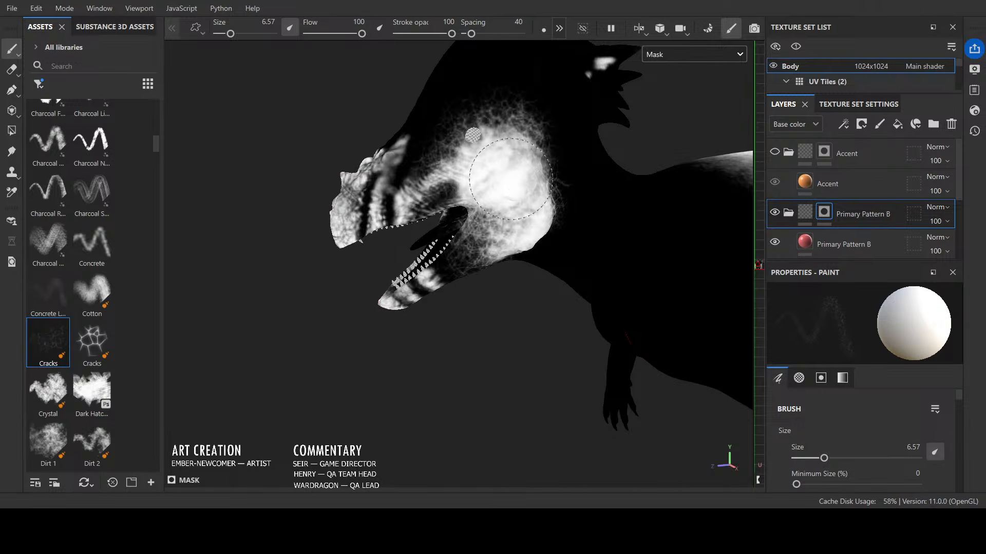
pyautogui.press('x')
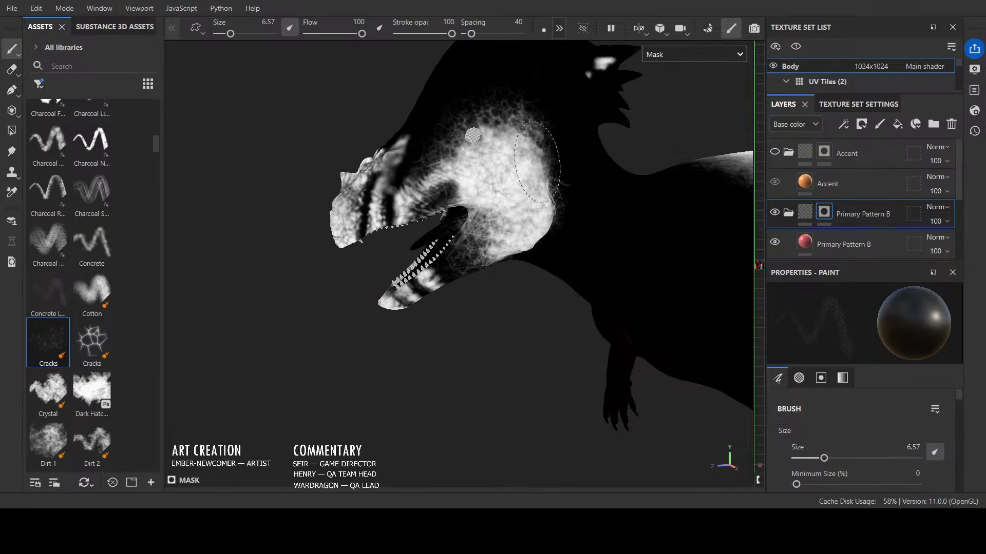
pyautogui.keyDown('alt'); pyautogui.moveTo(419, 368); pyautogui.dragTo(622, 330); pyautogui.keyUp('alt')
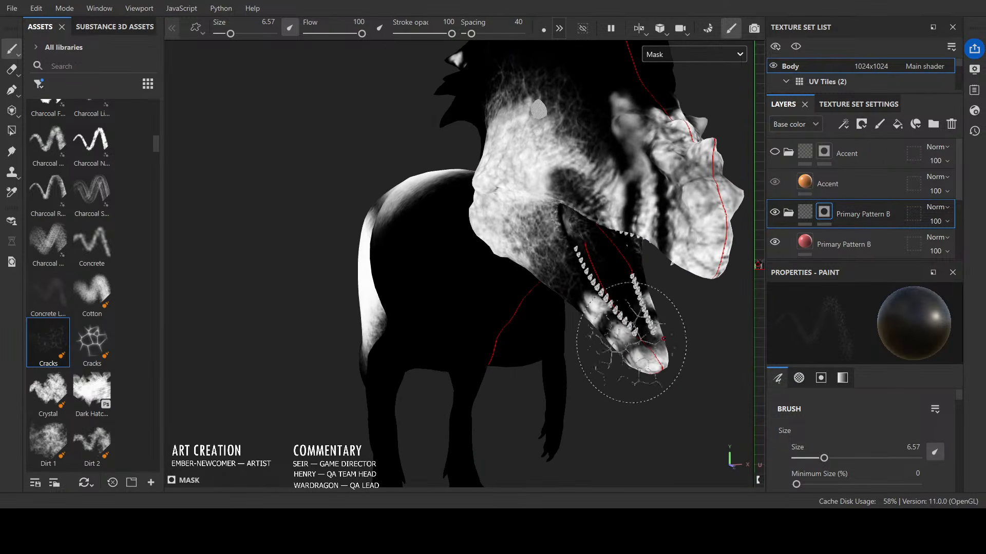
pyautogui.keyDown('ctrl'); pyautogui.moveTo(558, 178); pyautogui.dragTo(526, 177, button='right'); pyautogui.keyUp('ctrl')
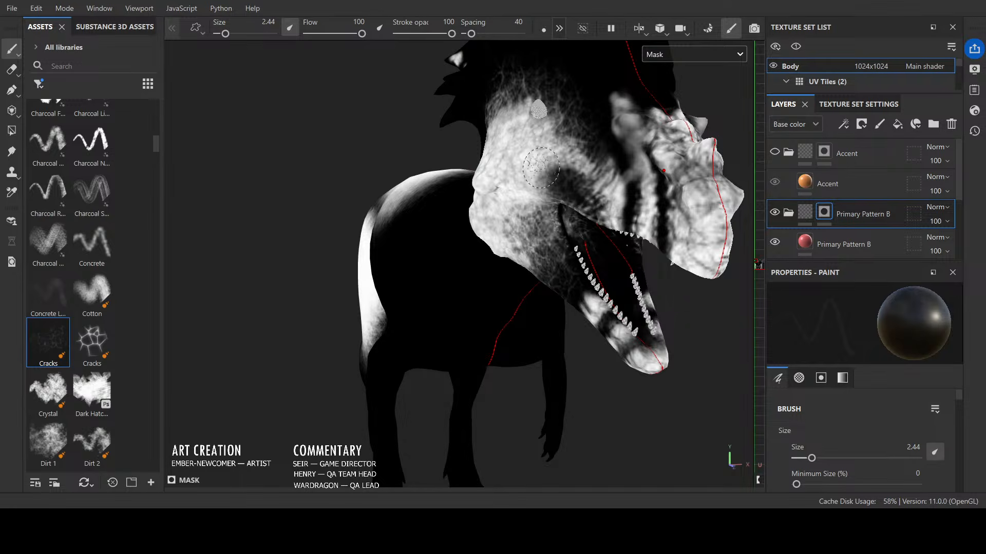
pyautogui.moveTo(541, 167)
pyautogui.keyDown('alt'); pyautogui.mouseDown()
pyautogui.moveTo(585, 376)
pyautogui.moveTo(418, 404)
pyautogui.moveTo(385, 423)
pyautogui.moveTo(506, 290)
pyautogui.moveTo(456, 387)
pyautogui.mouseUp(); pyautogui.keyUp('alt')
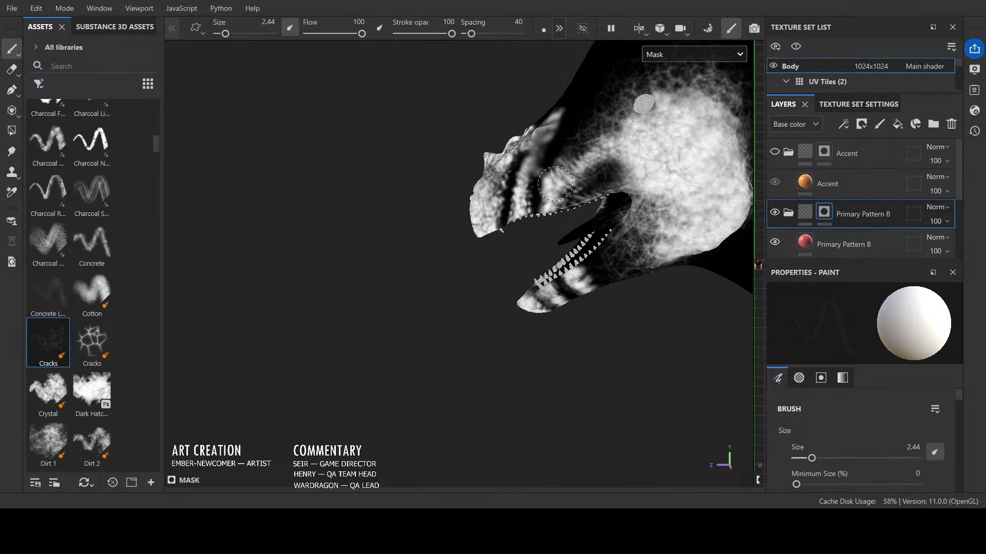
# Step: Refine the stripes between the snout and cheek patch with the Cotton brush at size 1.61
pyautogui.click(92, 290)
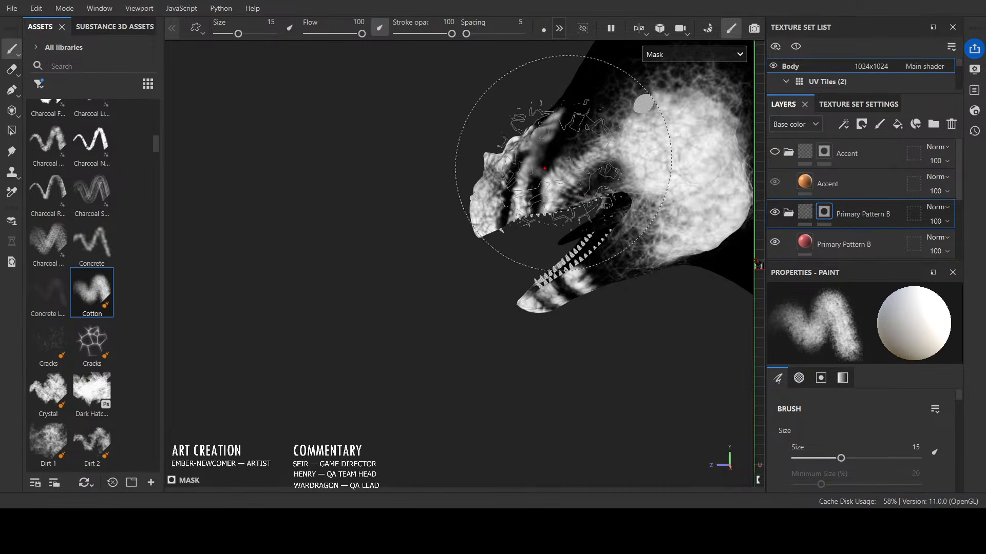
pyautogui.moveTo(579, 167)
pyautogui.keyDown('ctrl'); pyautogui.mouseDown(button='right')
pyautogui.moveTo(532, 167)
pyautogui.moveTo(552, 161)
pyautogui.mouseUp(button='right'); pyautogui.keyUp('ctrl')
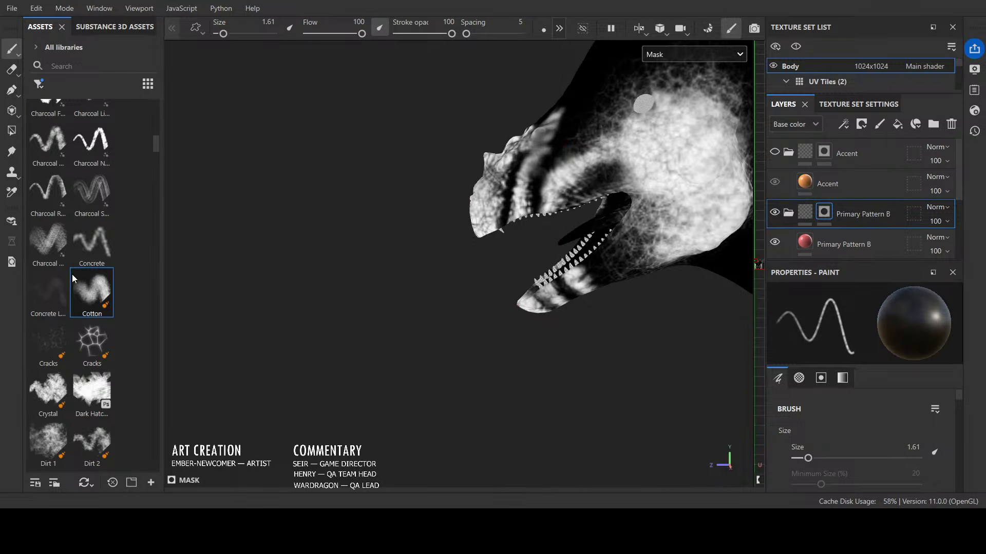
pyautogui.click(49, 344)
pyautogui.keyDown('ctrl'); pyautogui.moveTo(551, 134); pyautogui.dragTo(470, 134, button='right'); pyautogui.keyUp('ctrl')
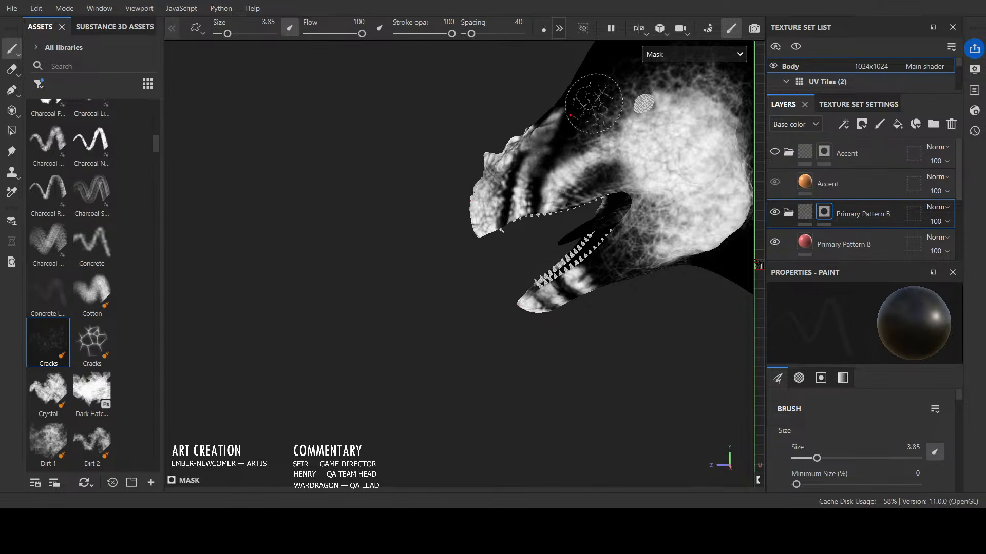
# Step: Detail the snout's ridge bumps and upper stripe ends in black and white with the Cotton brush at size 0.44
pyautogui.click(92, 293)
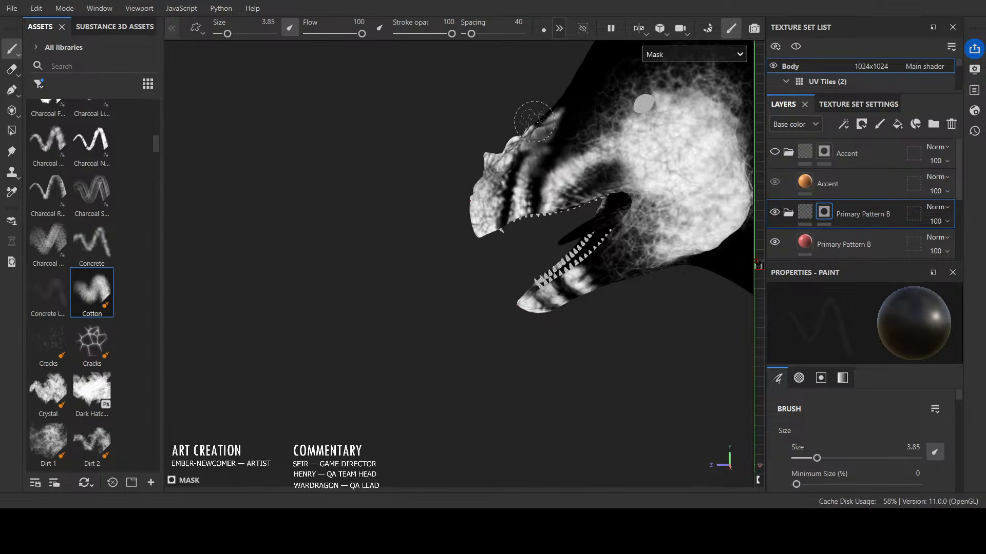
pyautogui.moveTo(561, 142)
pyautogui.keyDown('ctrl'); pyautogui.mouseDown(button='right')
pyautogui.moveTo(531, 143)
pyautogui.moveTo(544, 143)
pyautogui.mouseUp(button='right'); pyautogui.keyUp('ctrl')
pyautogui.click(94, 298)
pyautogui.keyDown('ctrl'); pyautogui.moveTo(571, 136); pyautogui.dragTo(523, 140, button='right'); pyautogui.keyUp('ctrl')
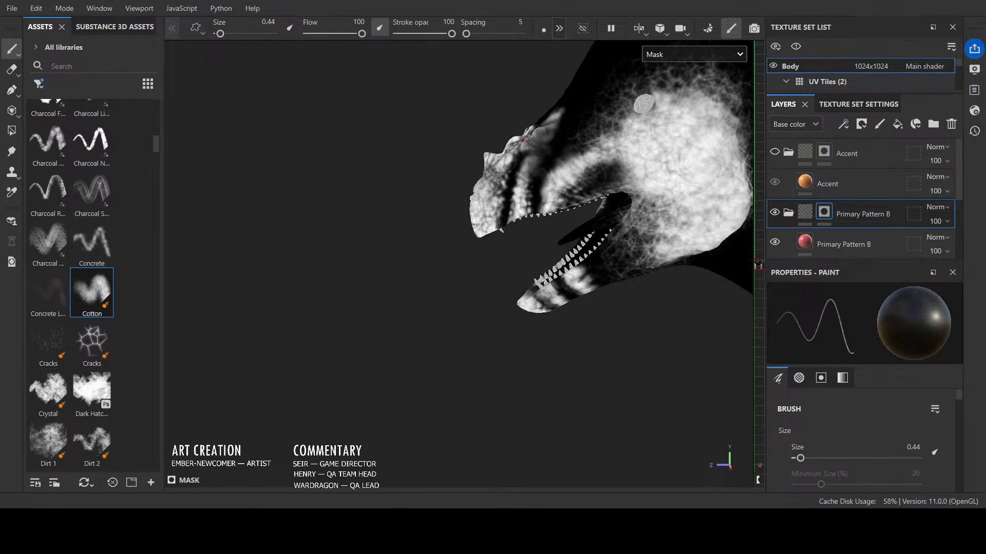
pyautogui.keyDown('alt'); pyautogui.moveTo(551, 148); pyautogui.dragTo(588, 156); pyautogui.keyUp('alt')
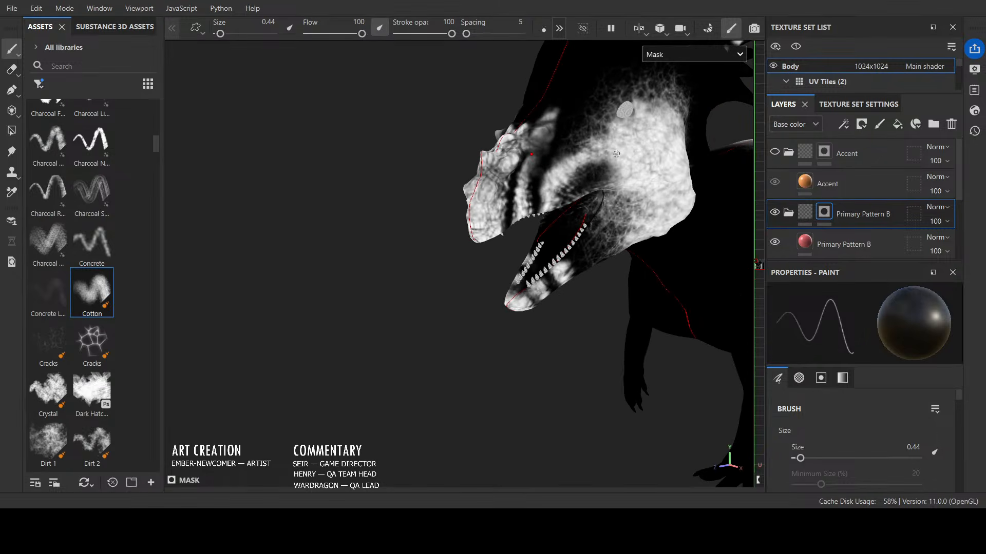
pyautogui.press('x')
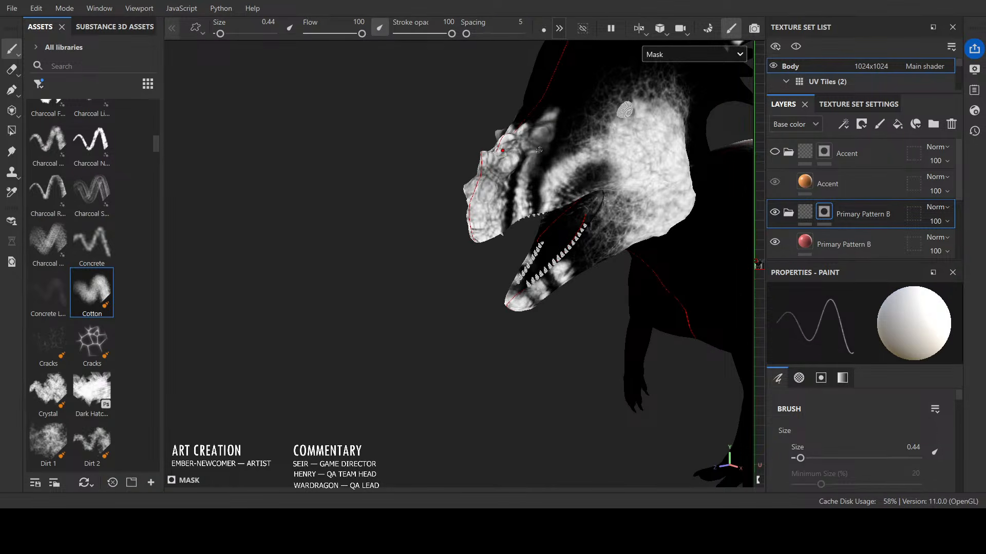
pyautogui.press('x')
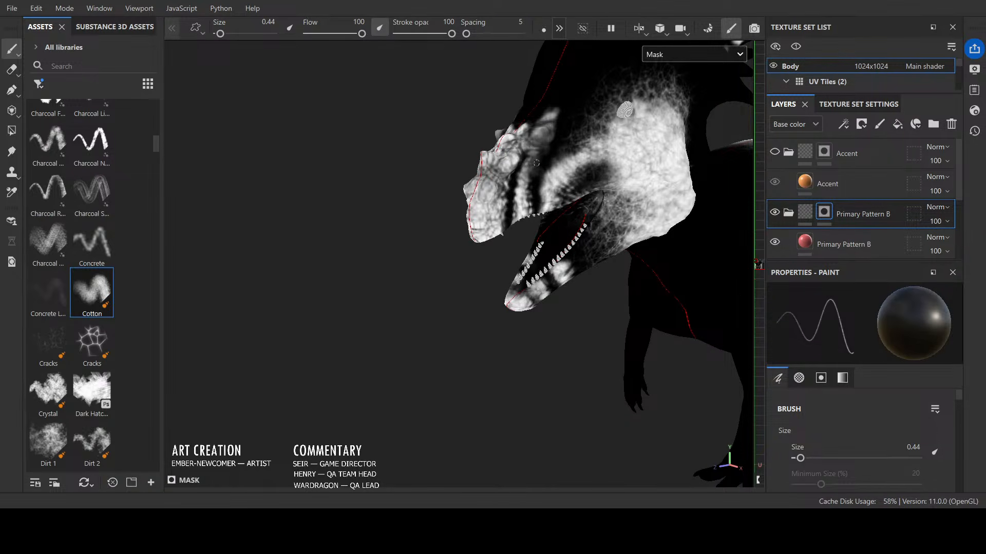
pyautogui.moveTo(536, 163)
pyautogui.mouseDown()
pyautogui.moveTo(532, 179)
pyautogui.moveTo(713, 110)
pyautogui.moveTo(513, 182)
pyautogui.mouseUp()
pyautogui.press('x')
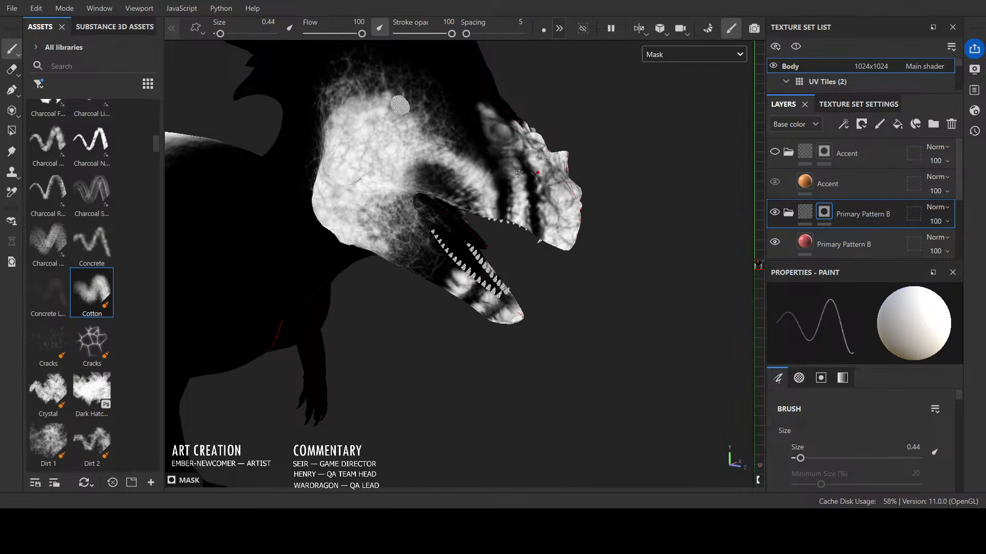
# Step: Refine the edge of the snout marking across the forehead bumps, alternating black and white at brush size 0.44
pyautogui.keyDown('alt'); pyautogui.moveTo(399, 105); pyautogui.dragTo(450, 332); pyautogui.keyUp('alt')
pyautogui.press('x')
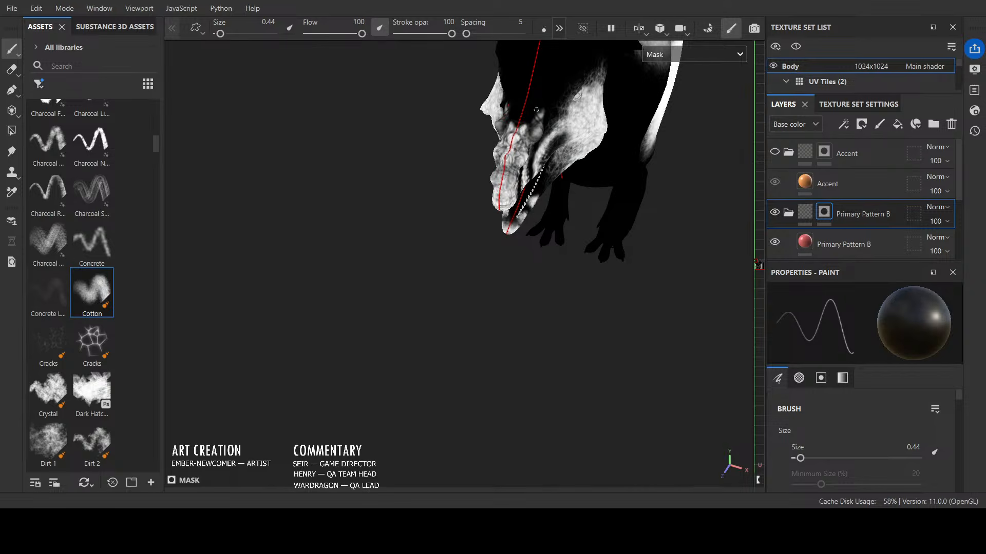
pyautogui.press('x')
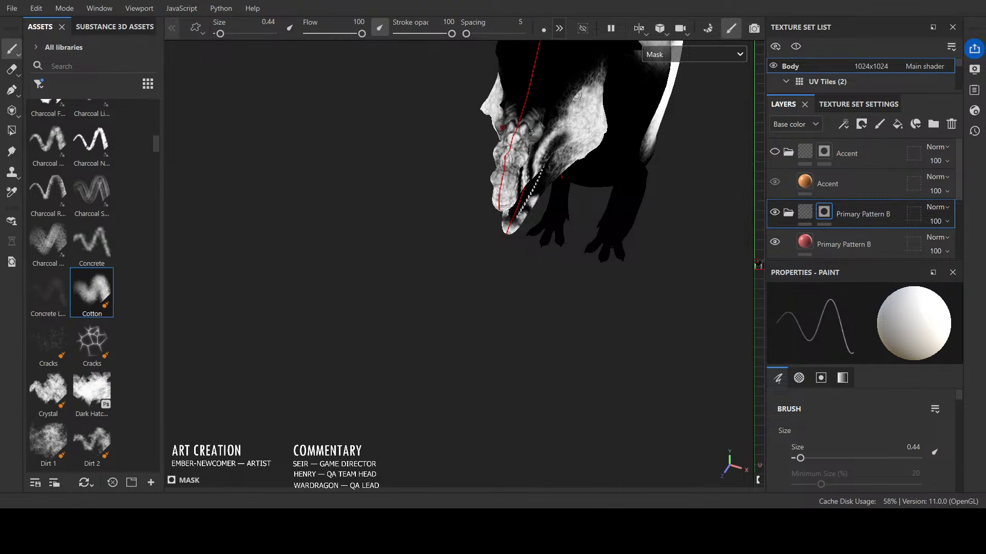
pyautogui.press('x')
pyautogui.moveTo(526, 120)
pyautogui.mouseDown()
pyautogui.moveTo(522, 133)
pyautogui.moveTo(534, 127)
pyautogui.moveTo(496, 121)
pyautogui.mouseUp()
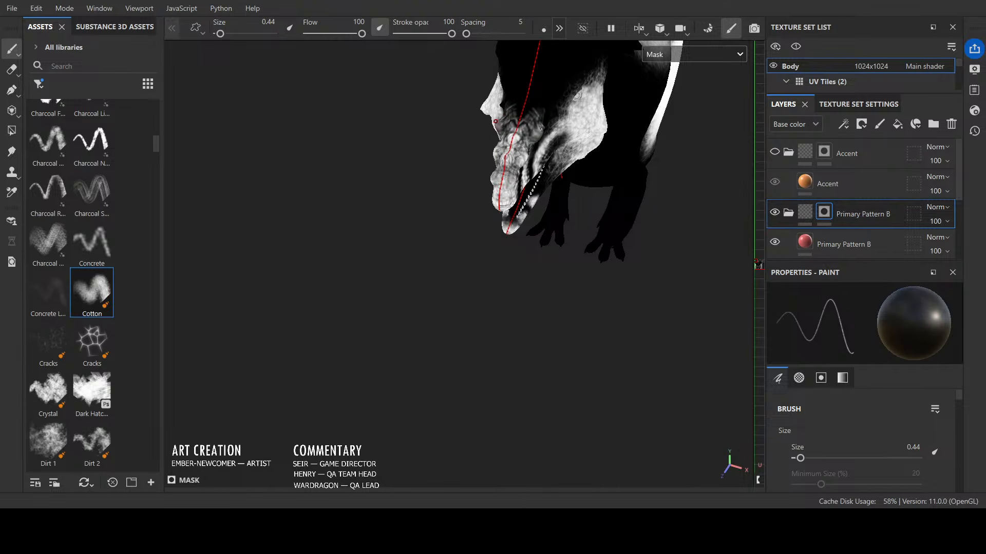
# Step: Darken the lower cheek behind the mouth corner in black with the Cotton brush at sizes 3.5 and 2.16
pyautogui.keyDown('alt'); pyautogui.moveTo(588, 152); pyautogui.dragTo(446, 363); pyautogui.keyUp('alt')
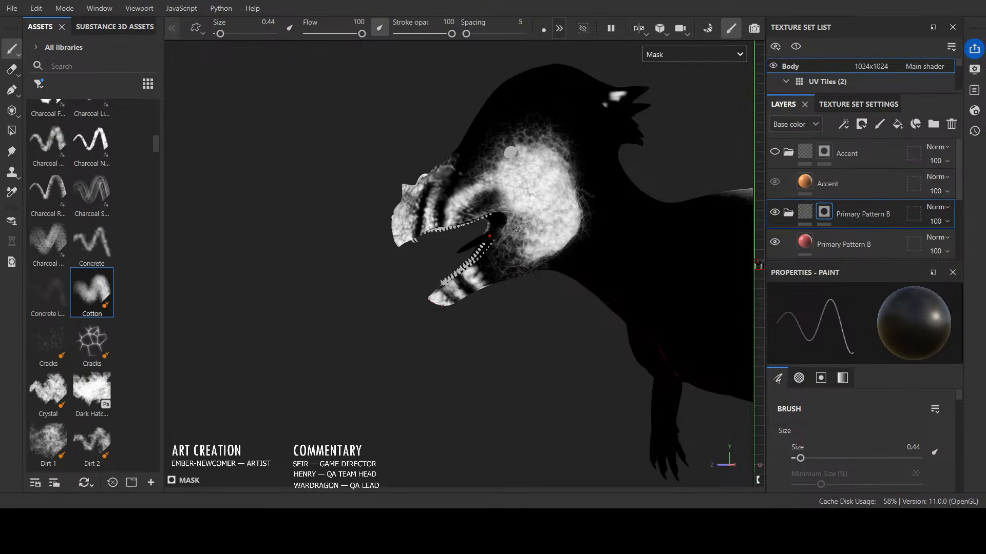
pyautogui.press(']')
pyautogui.press(']')
pyautogui.press(']')
pyautogui.press(']')
pyautogui.press(']')
pyautogui.press(']')
pyautogui.press(']')
pyautogui.press(']')
pyautogui.press('[')
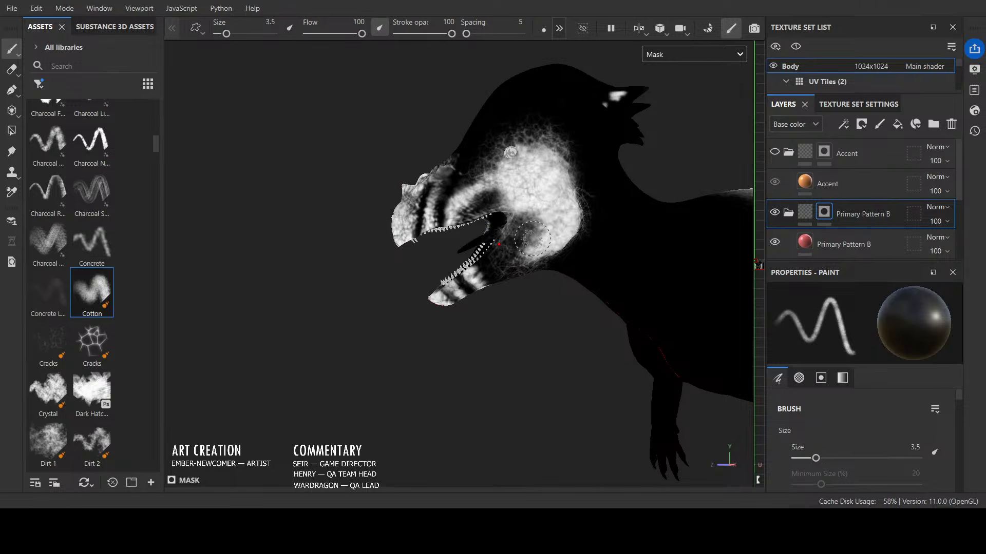
pyautogui.press('[')
pyautogui.press('[')
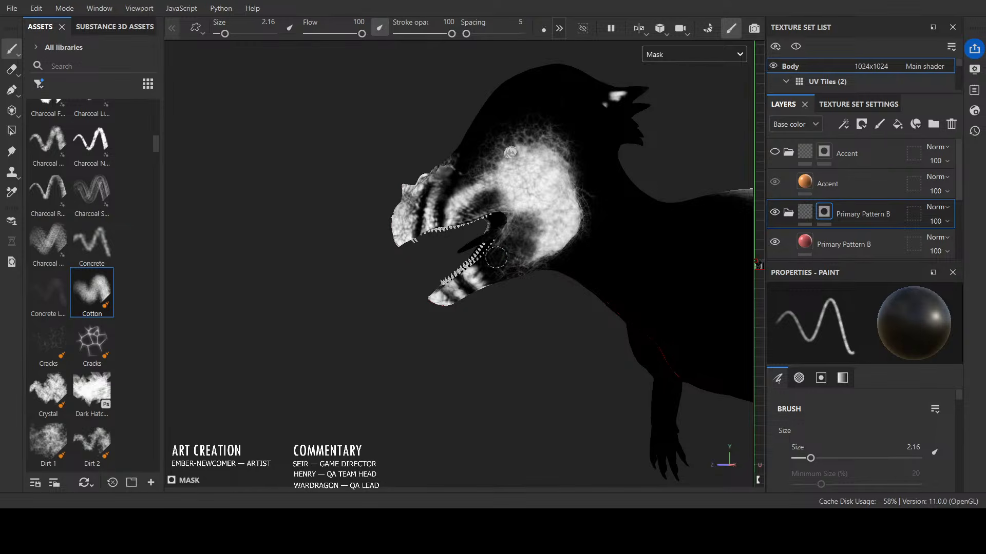
pyautogui.keyDown('alt'); pyautogui.moveTo(589, 270); pyautogui.dragTo(545, 194); pyautogui.keyUp('alt')
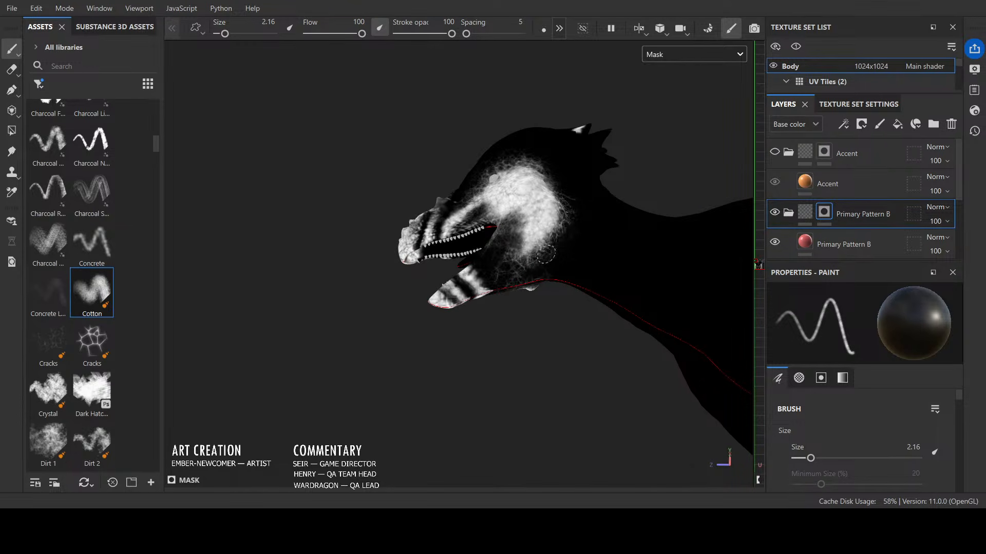
# Step: Blend the inner edges of both cheek patches beside the mouth in black and white at brush size 2.16
pyautogui.moveTo(595, 237)
pyautogui.keyDown('alt'); pyautogui.mouseDown()
pyautogui.moveTo(643, 344)
pyautogui.moveTo(596, 375)
pyautogui.moveTo(630, 367)
pyautogui.mouseUp(); pyautogui.keyUp('alt')
pyautogui.moveTo(507, 195)
pyautogui.mouseDown()
pyautogui.moveTo(514, 204)
pyautogui.moveTo(502, 198)
pyautogui.moveTo(521, 183)
pyautogui.mouseUp()
pyautogui.press('x')
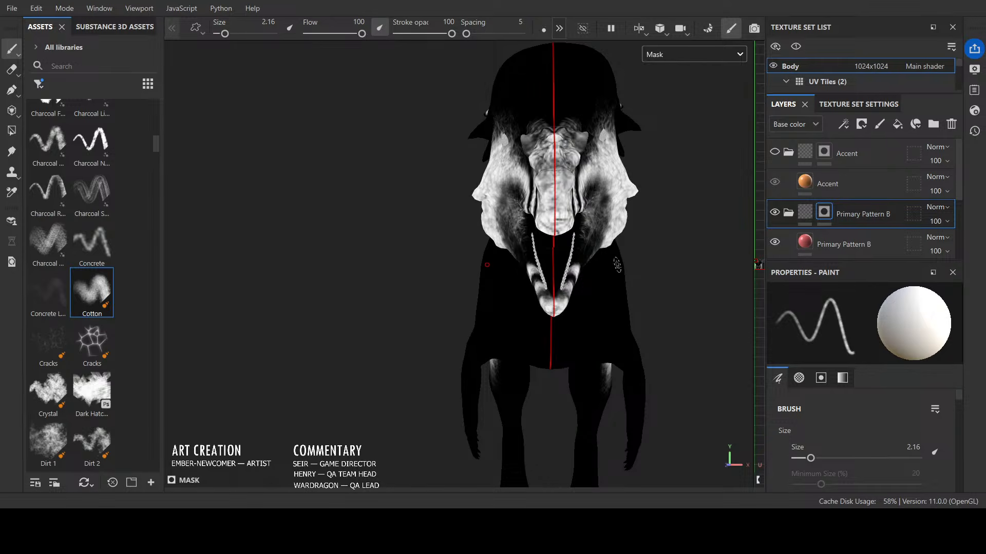
pyautogui.moveTo(618, 265)
pyautogui.keyDown('alt'); pyautogui.mouseDown()
pyautogui.moveTo(642, 226)
pyautogui.moveTo(652, 246)
pyautogui.moveTo(681, 248)
pyautogui.moveTo(679, 256)
pyautogui.mouseUp(); pyautogui.keyUp('alt')
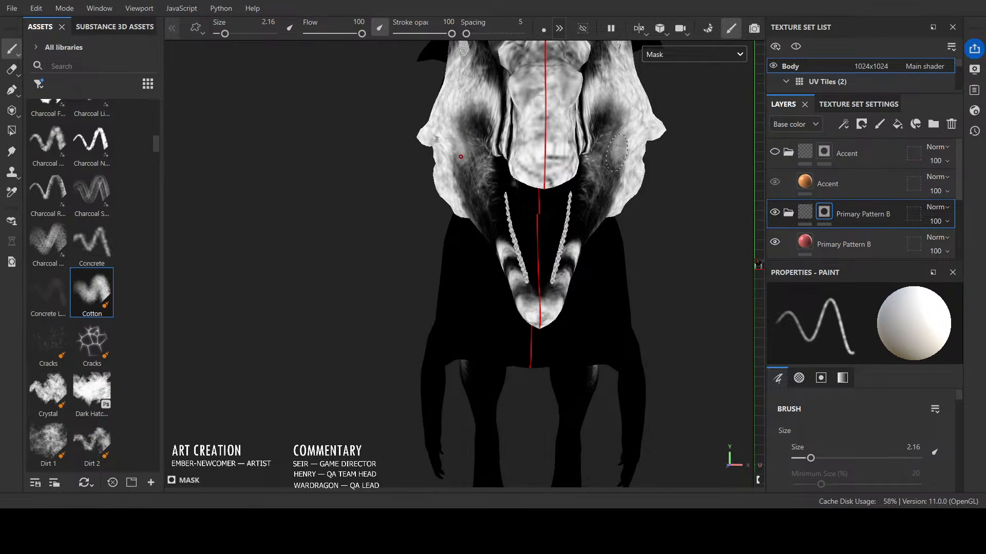
pyautogui.press('x')
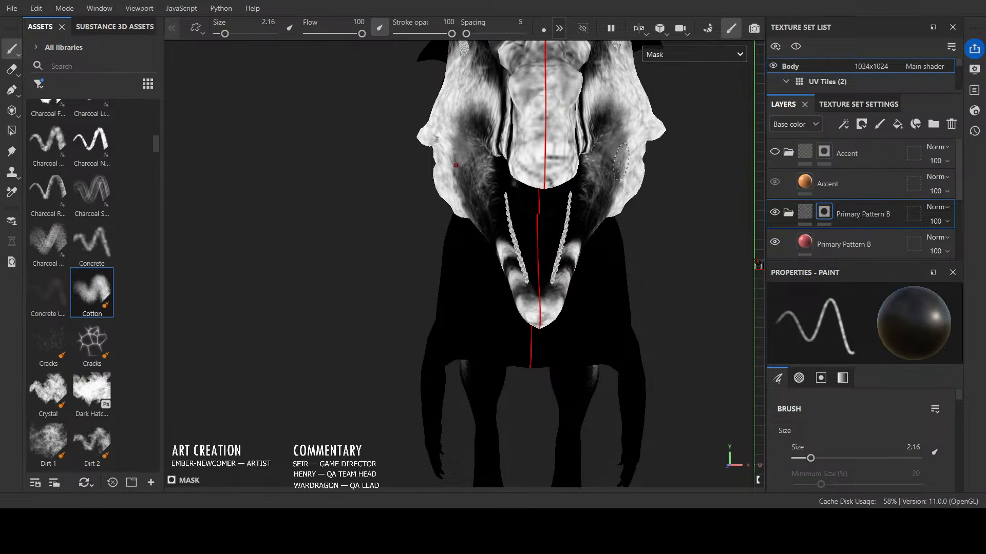
# Step: Paint fine dark wrinkle lines fanning out from the mouth corners with the Cotton brush at sizes 0.1 and 0.27
pyautogui.click(47, 293)
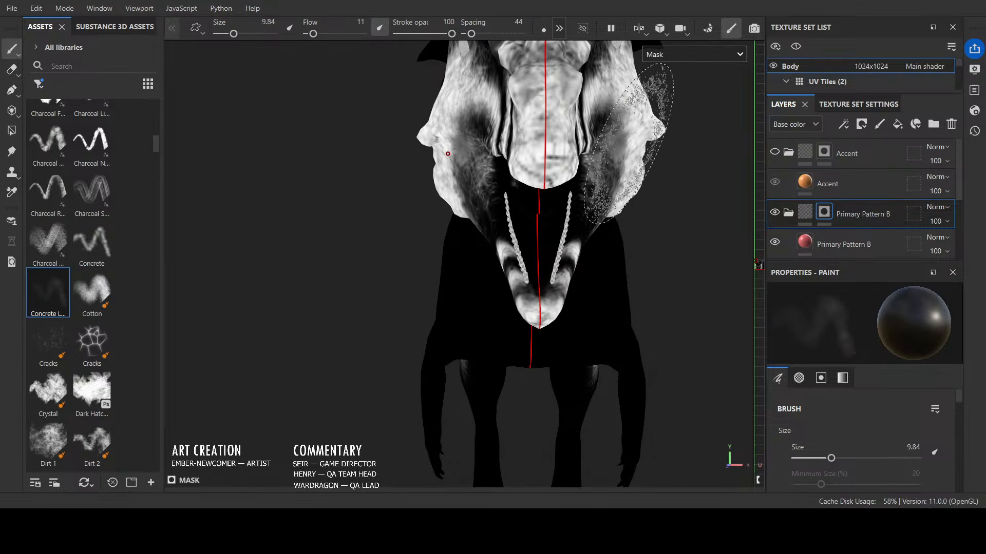
pyautogui.click(91, 292)
pyautogui.keyDown('ctrl'); pyautogui.moveTo(660, 133); pyautogui.dragTo(590, 134, button='right'); pyautogui.keyUp('ctrl')
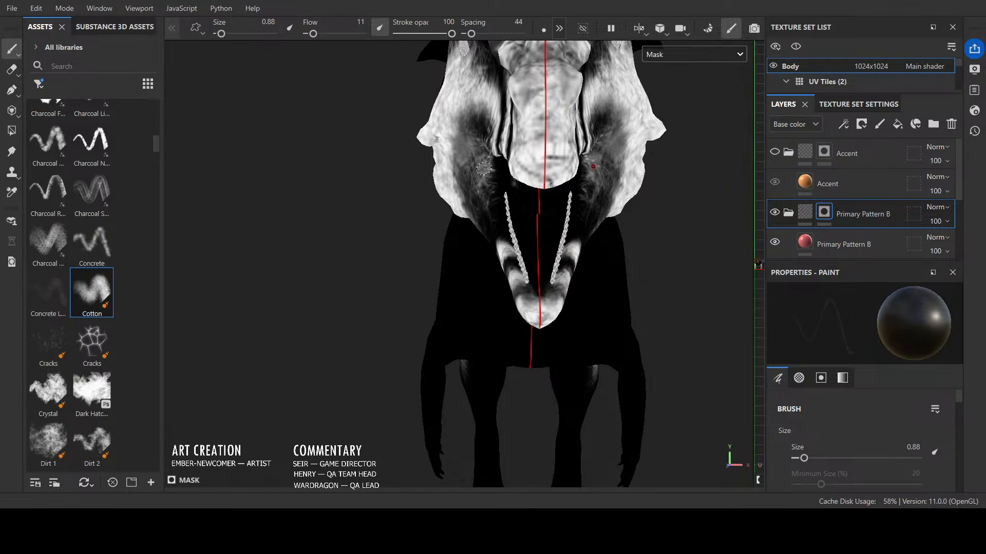
pyautogui.click(98, 290)
pyautogui.keyDown('ctrl'); pyautogui.moveTo(420, 104); pyautogui.dragTo(377, 104, button='right'); pyautogui.keyUp('ctrl')
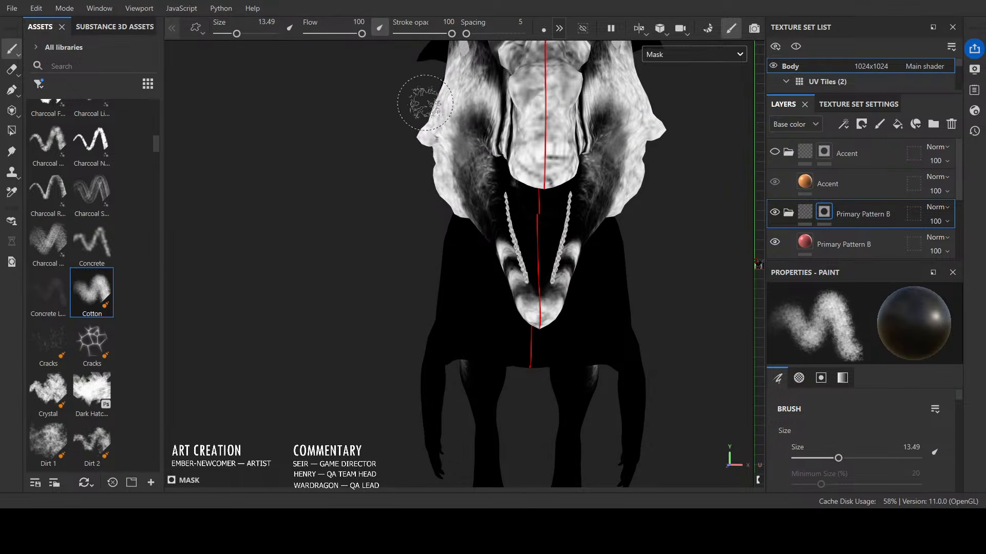
pyautogui.keyDown('ctrl'); pyautogui.moveTo(459, 156); pyautogui.dragTo(434, 156, button='right'); pyautogui.keyUp('ctrl')
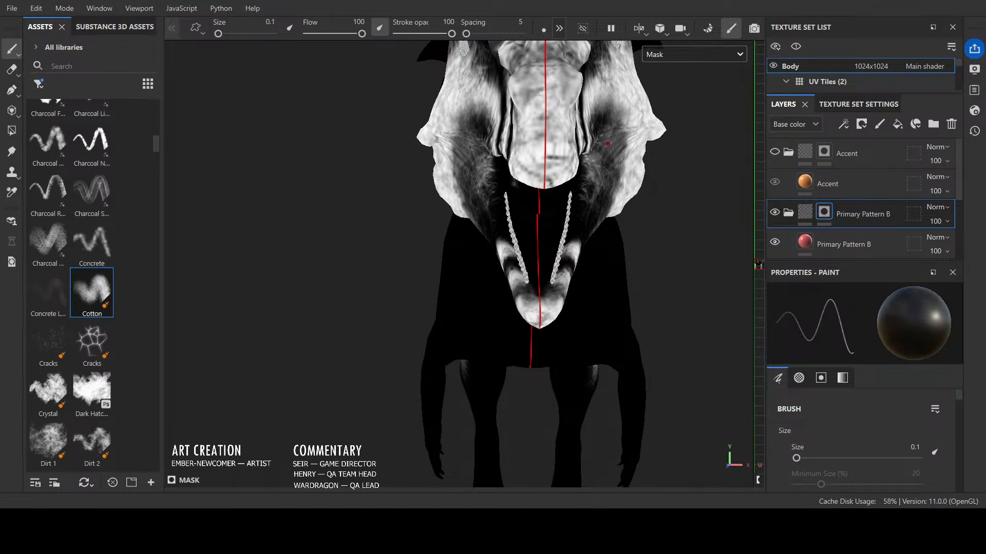
pyautogui.keyDown('ctrl'); pyautogui.moveTo(606, 146); pyautogui.dragTo(614, 147, button='right'); pyautogui.keyUp('ctrl')
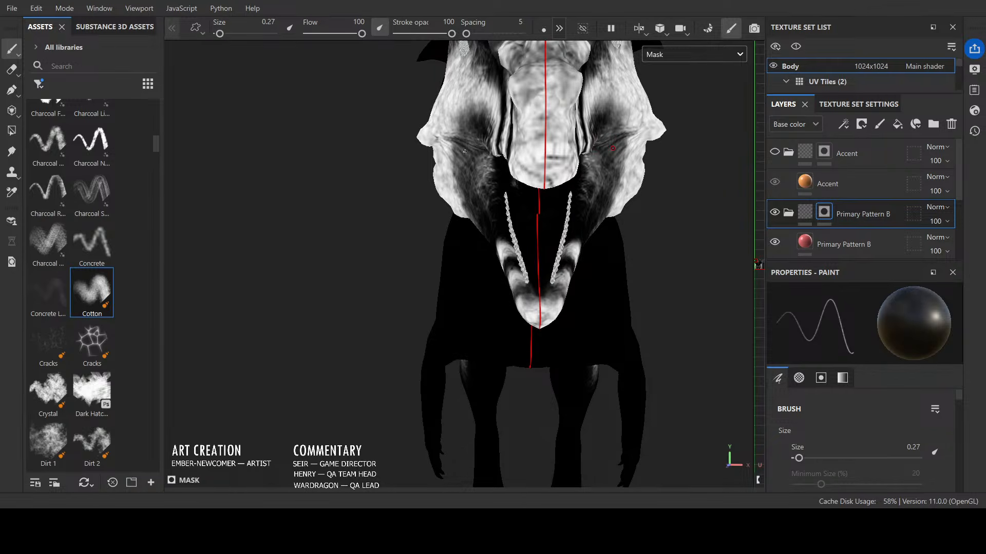
pyautogui.keyDown('ctrl'); pyautogui.moveTo(564, 178); pyautogui.dragTo(556, 178, button='right'); pyautogui.keyUp('ctrl')
# Step: Add thin black and white crease lines from the mouth corner into the cheek patch at brush size 0.1
pyautogui.scroll(-2, 519, 171)
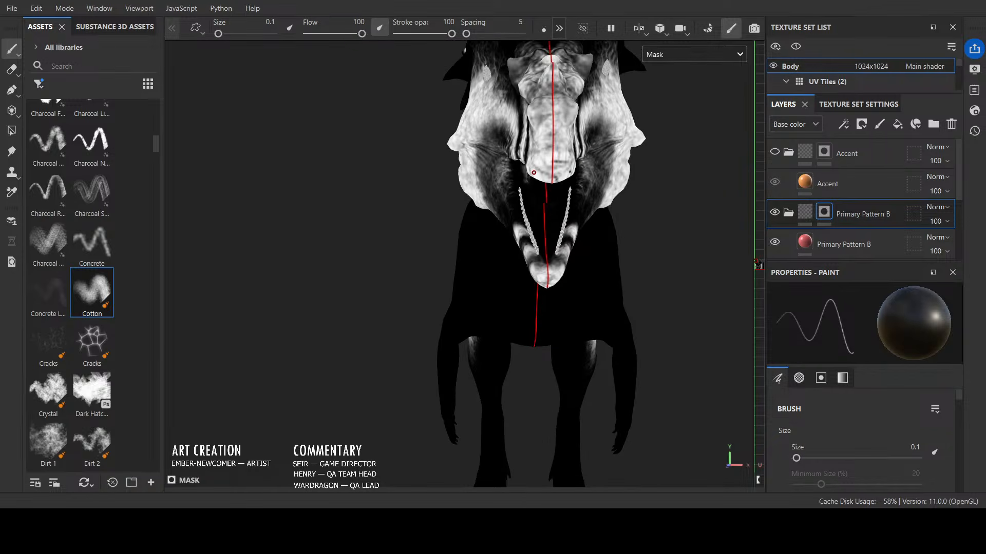
pyautogui.keyDown('alt'); pyautogui.moveTo(693, 286); pyautogui.dragTo(575, 314); pyautogui.keyUp('alt')
pyautogui.keyDown('alt'); pyautogui.moveTo(575, 313); pyautogui.dragTo(438, 371, button='middle'); pyautogui.keyUp('alt')
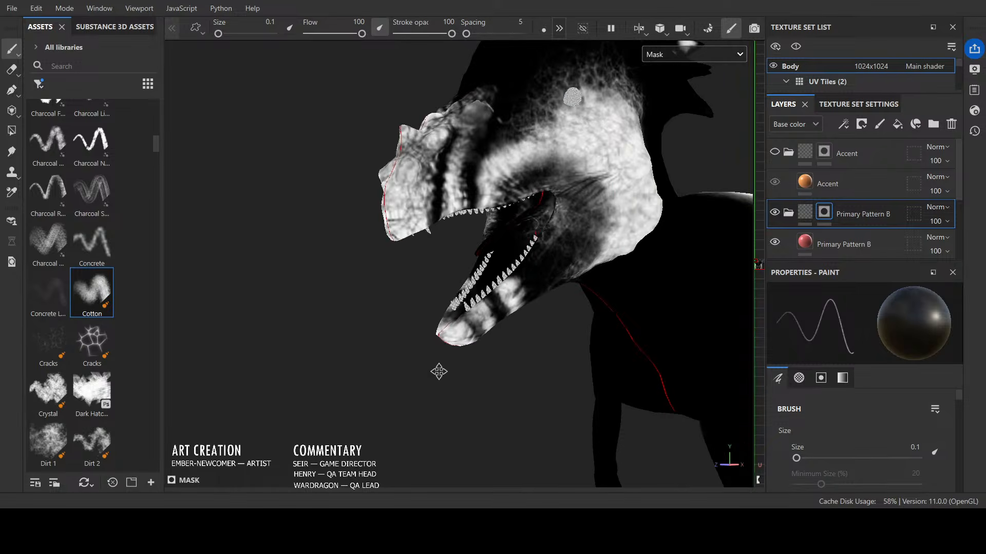
pyautogui.scroll(3, 439, 372)
pyautogui.scroll(-1, 439, 371)
pyautogui.keyDown('alt'); pyautogui.moveTo(601, 439); pyautogui.dragTo(552, 442); pyautogui.keyUp('alt')
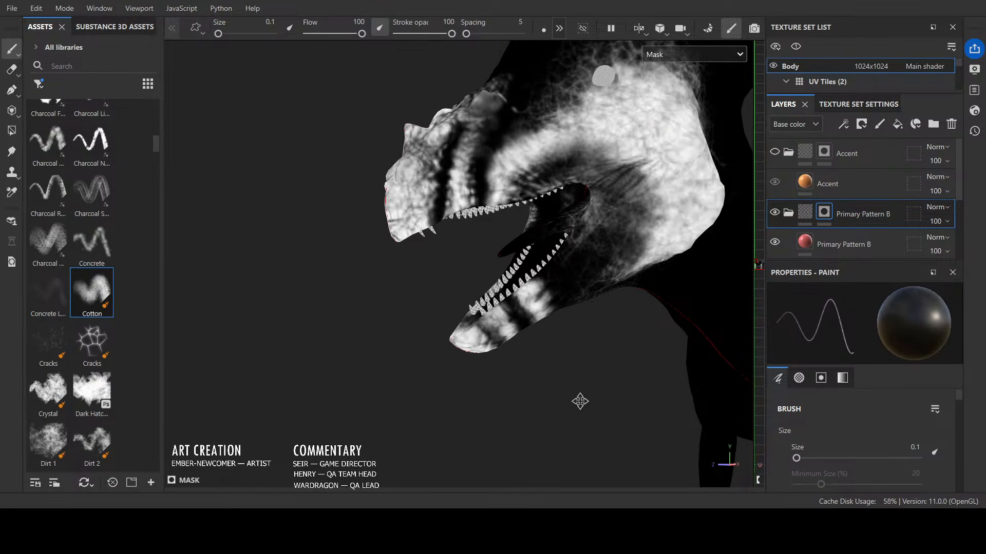
pyautogui.keyDown('alt'); pyautogui.moveTo(580, 402); pyautogui.dragTo(466, 396, button='middle'); pyautogui.keyUp('alt')
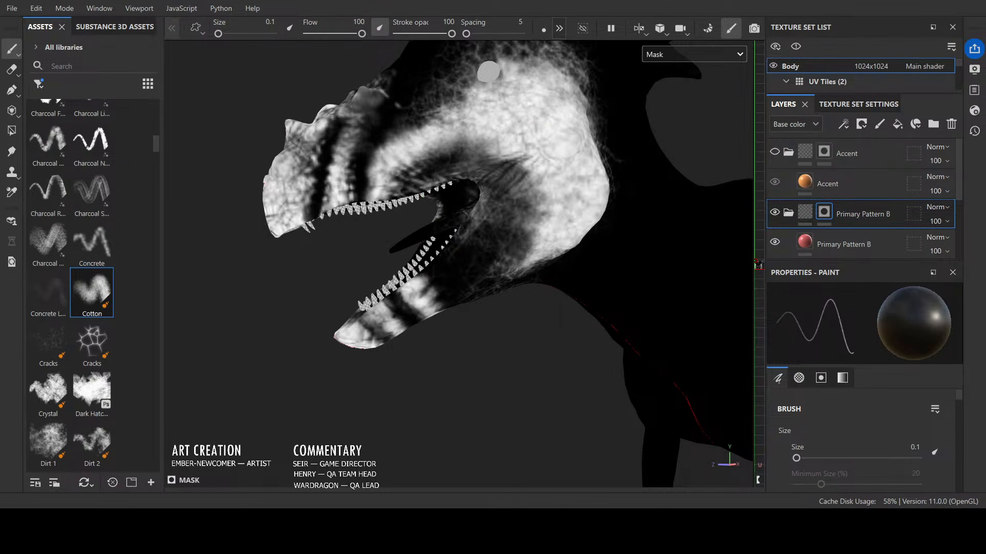
pyautogui.moveTo(492, 159); pyautogui.dragTo(527, 153)
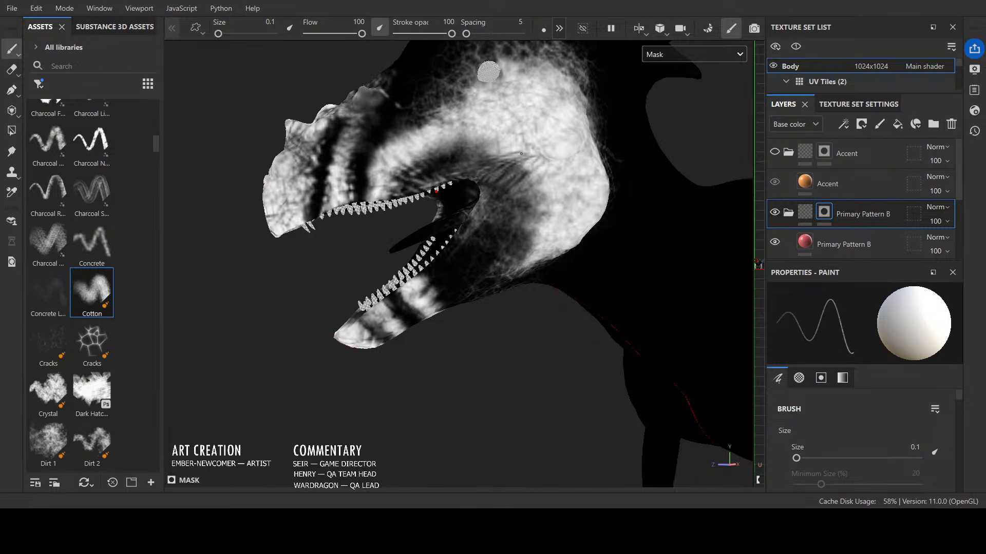
pyautogui.moveTo(487, 160); pyautogui.dragTo(529, 154)
pyautogui.moveTo(481, 161); pyautogui.dragTo(524, 154)
pyautogui.press('x')
pyautogui.moveTo(483, 161)
pyautogui.mouseDown()
pyautogui.moveTo(521, 154)
pyautogui.moveTo(533, 242)
pyautogui.moveTo(512, 325)
pyautogui.moveTo(565, 347)
pyautogui.moveTo(667, 319)
pyautogui.moveTo(606, 295)
pyautogui.moveTo(683, 267)
pyautogui.moveTo(659, 249)
pyautogui.mouseUp()
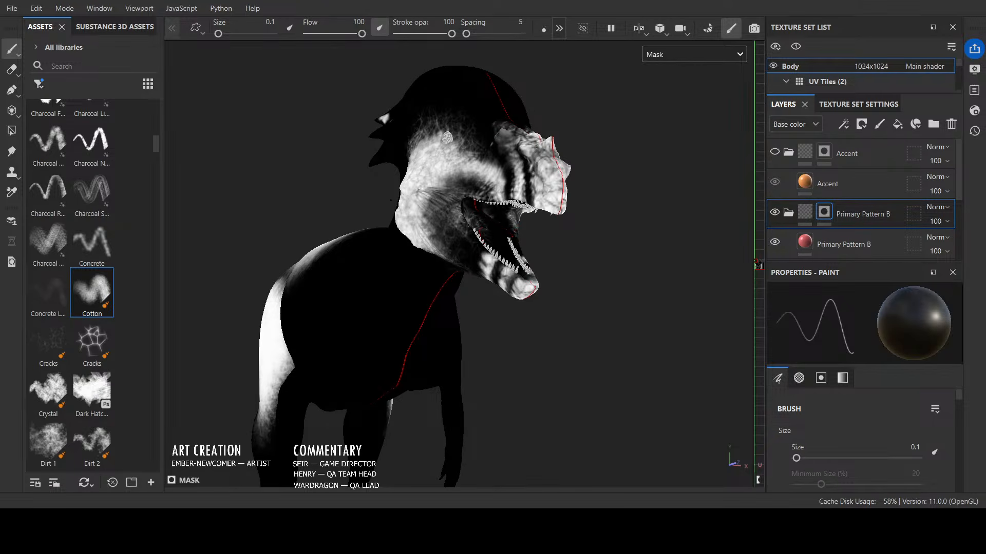
# Step: Darken the cheek patch behind the eye in black with the Cotton brush at size 4.51
pyautogui.keyDown('alt'); pyautogui.moveTo(511, 237); pyautogui.dragTo(526, 225); pyautogui.keyUp('alt')
pyautogui.keyDown('alt'); pyautogui.moveTo(633, 315); pyautogui.dragTo(442, 338); pyautogui.keyUp('alt')
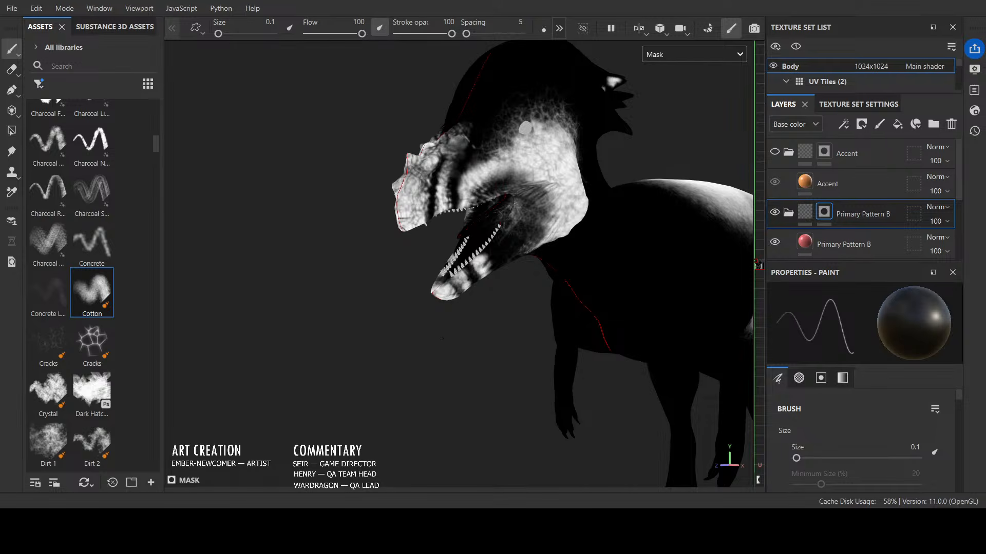
pyautogui.keyDown('alt'); pyautogui.moveTo(525, 129); pyautogui.dragTo(479, 129); pyautogui.keyUp('alt')
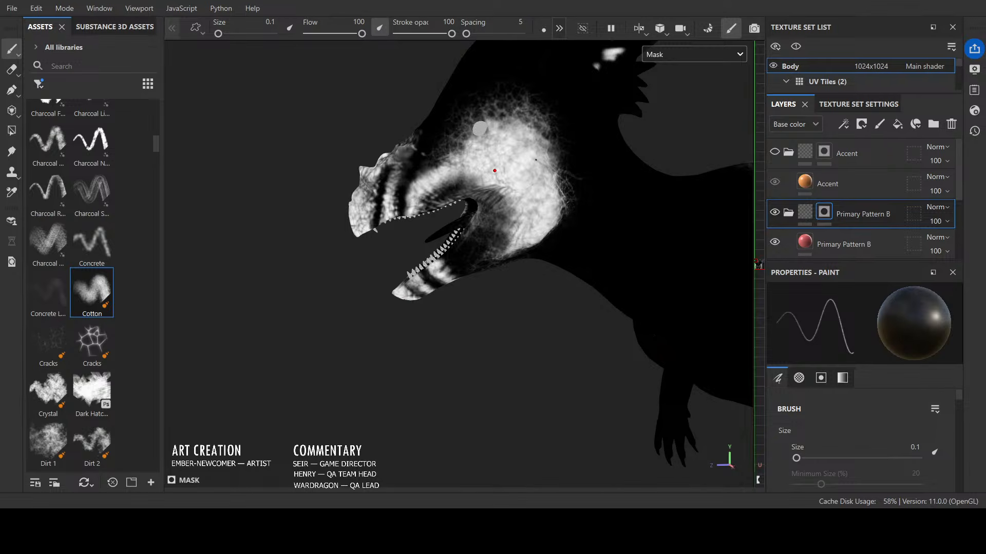
pyautogui.keyDown('ctrl'); pyautogui.moveTo(535, 159); pyautogui.dragTo(554, 157, button='right'); pyautogui.keyUp('ctrl')
pyautogui.moveTo(532, 145)
pyautogui.mouseDown()
pyautogui.moveTo(561, 157)
pyautogui.moveTo(536, 136)
pyautogui.moveTo(524, 154)
pyautogui.moveTo(539, 164)
pyautogui.moveTo(544, 102)
pyautogui.moveTo(503, 122)
pyautogui.mouseUp()
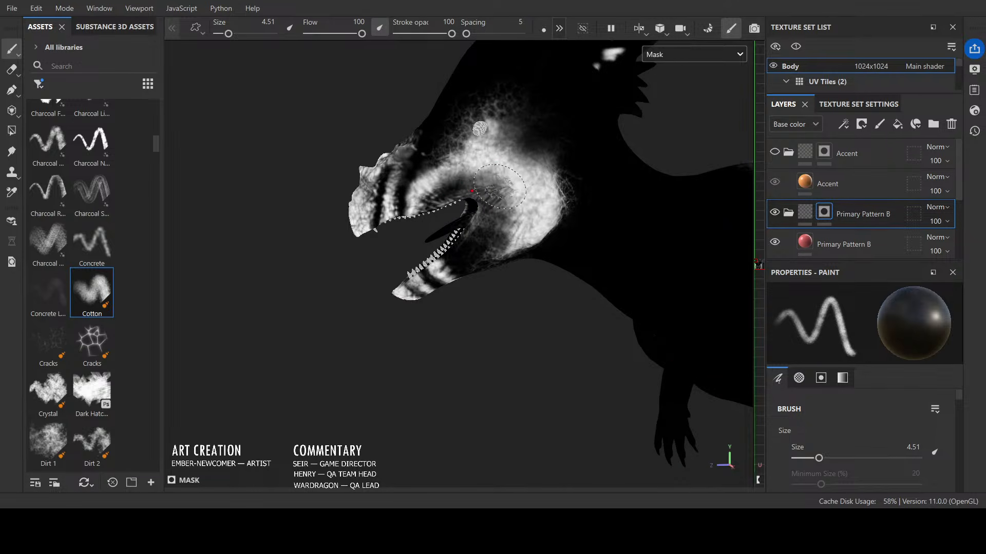
pyautogui.press('x')
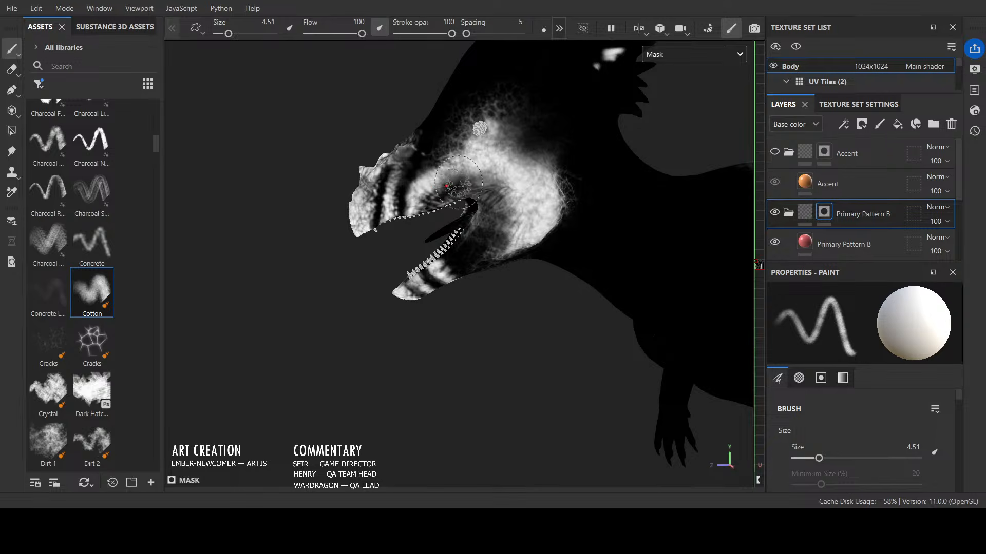
pyautogui.press('x')
# Step: Touch up the shaded area around the eye with fine white and black strokes, using the Cotton brush at size 0.21
pyautogui.keyDown('alt'); pyautogui.moveTo(573, 336); pyautogui.dragTo(733, 359); pyautogui.keyUp('alt')
pyautogui.keyDown('alt'); pyautogui.moveTo(721, 341); pyautogui.dragTo(630, 347, button='right'); pyautogui.keyUp('alt')
pyautogui.moveTo(630, 347)
pyautogui.keyDown('alt'); pyautogui.mouseDown()
pyautogui.moveTo(710, 358)
pyautogui.moveTo(717, 336)
pyautogui.moveTo(332, 359)
pyautogui.moveTo(312, 347)
pyautogui.moveTo(407, 357)
pyautogui.mouseUp(); pyautogui.keyUp('alt')
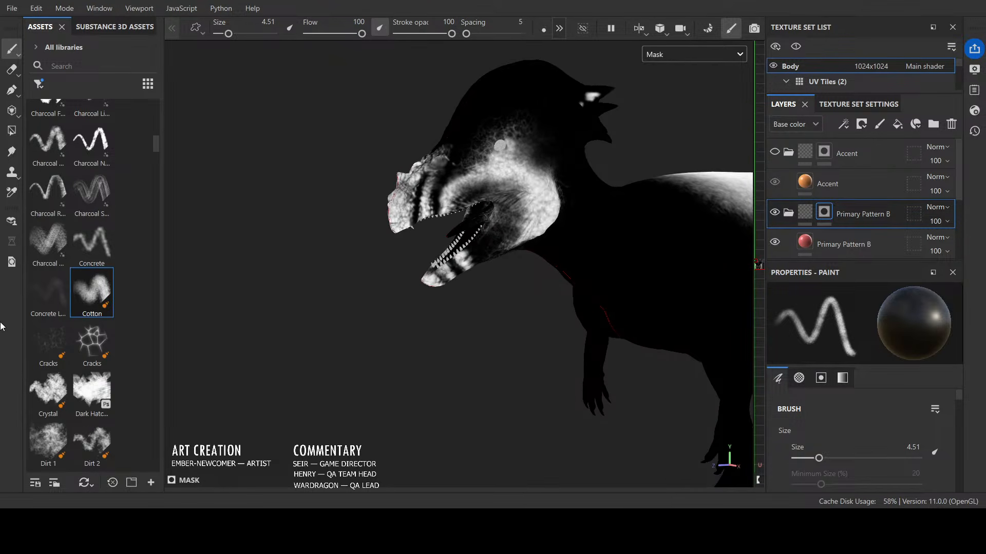
pyautogui.click(49, 341)
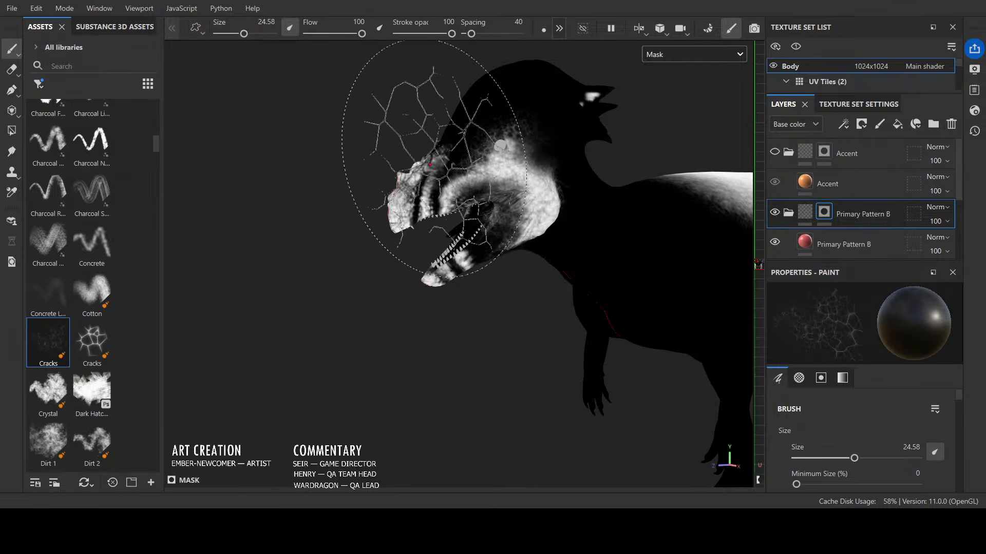
pyautogui.keyDown('ctrl'); pyautogui.moveTo(452, 179); pyautogui.dragTo(395, 181, button='right'); pyautogui.keyUp('ctrl')
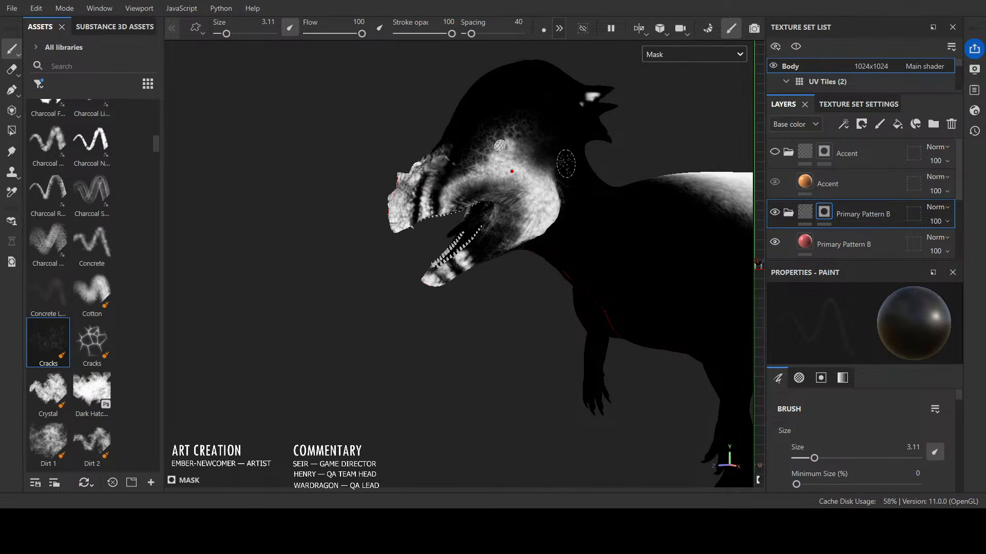
pyautogui.click(92, 293)
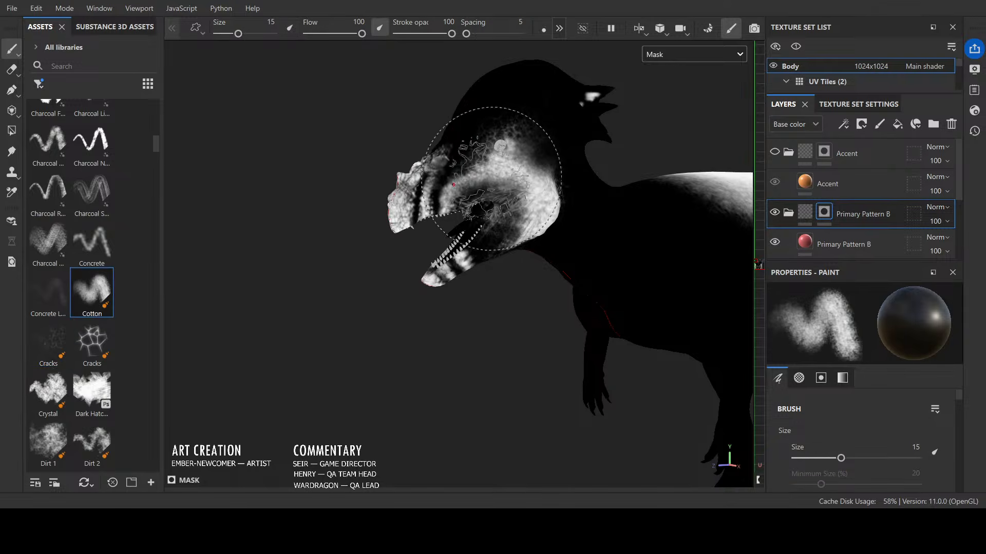
pyautogui.keyDown('ctrl'); pyautogui.moveTo(437, 205); pyautogui.dragTo(421, 209, button='right'); pyautogui.keyUp('ctrl')
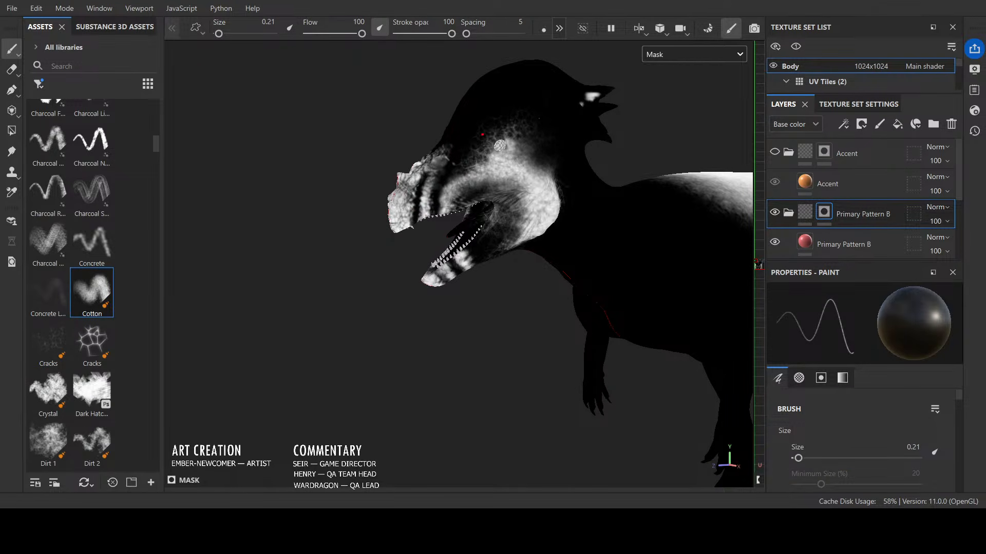
pyautogui.keyDown('alt'); pyautogui.moveTo(442, 259); pyautogui.dragTo(561, 330); pyautogui.keyUp('alt')
pyautogui.scroll(3, 561, 329)
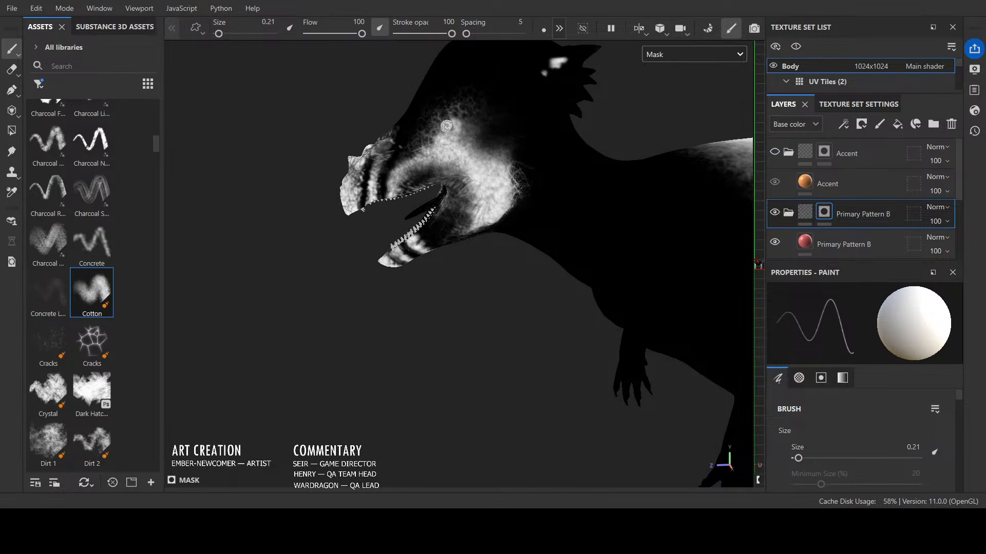
pyautogui.press('x')
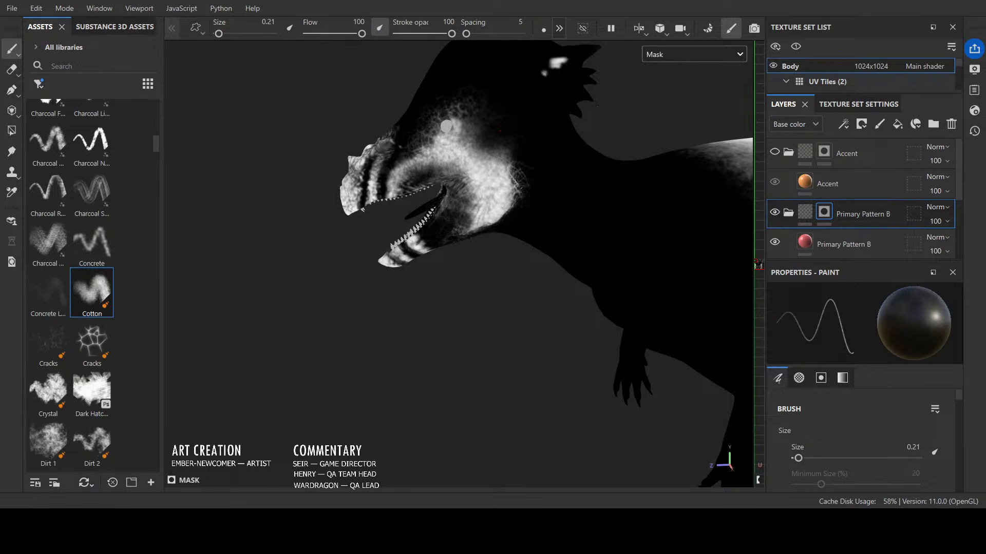
pyautogui.keyDown('alt'); pyautogui.moveTo(621, 138); pyautogui.dragTo(617, 140); pyautogui.keyUp('alt')
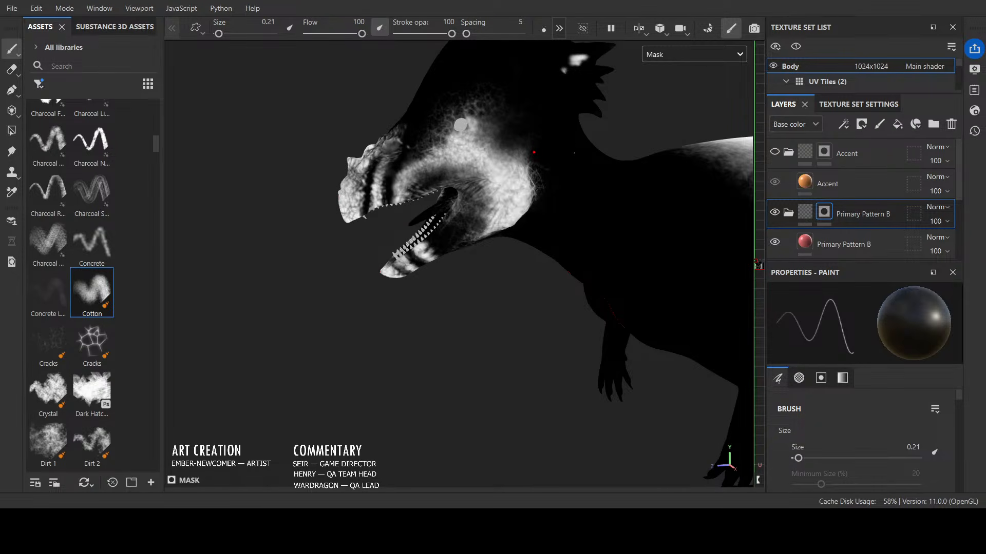
pyautogui.scroll(-2, 549, 144)
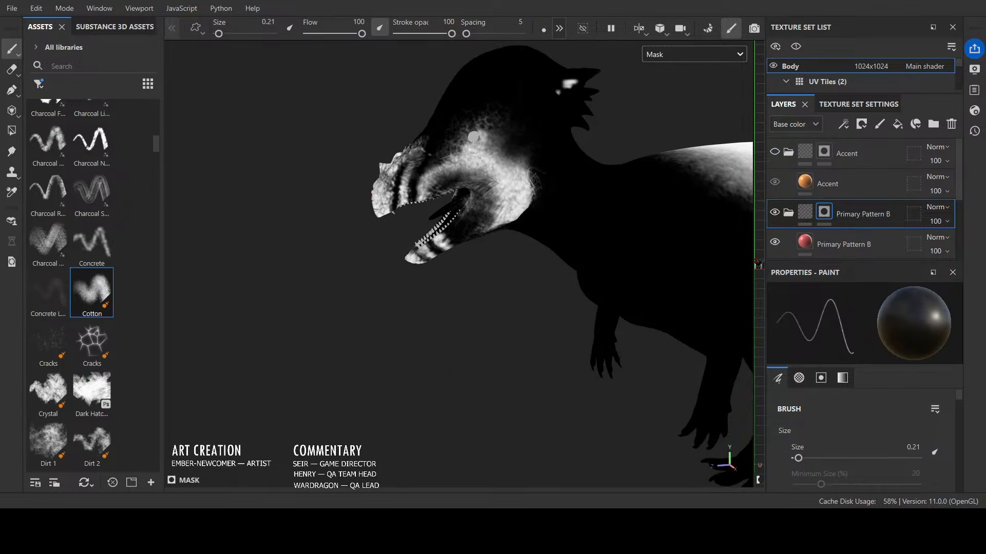
pyautogui.keyDown('alt'); pyautogui.moveTo(497, 336); pyautogui.dragTo(525, 341); pyautogui.keyUp('alt')
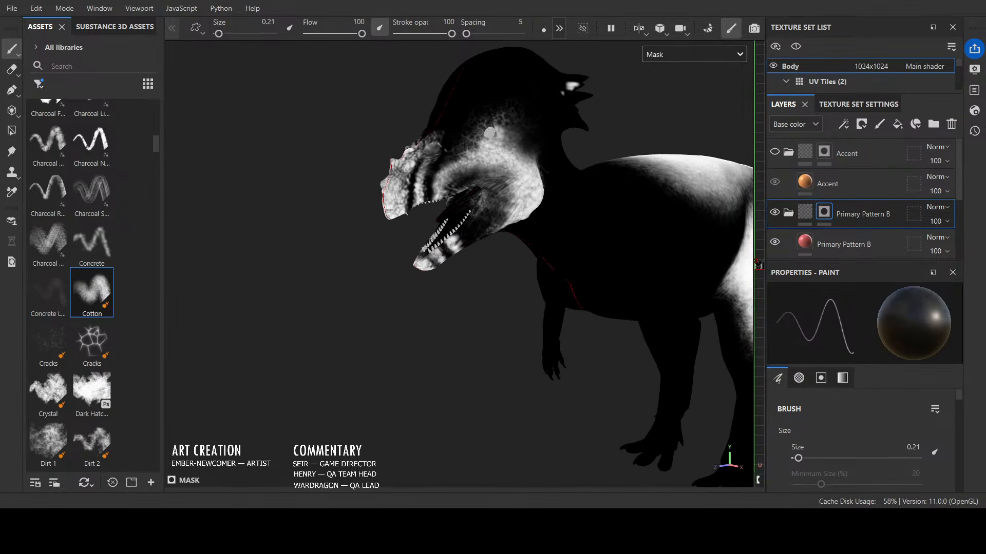
# Step: Preview the base color on the head and back with the Accent group shown and hidden, and return to the mask view
pyautogui.click(691, 115)
pyautogui.keyDown('alt'); pyautogui.moveTo(442, 319); pyautogui.dragTo(341, 333); pyautogui.keyUp('alt')
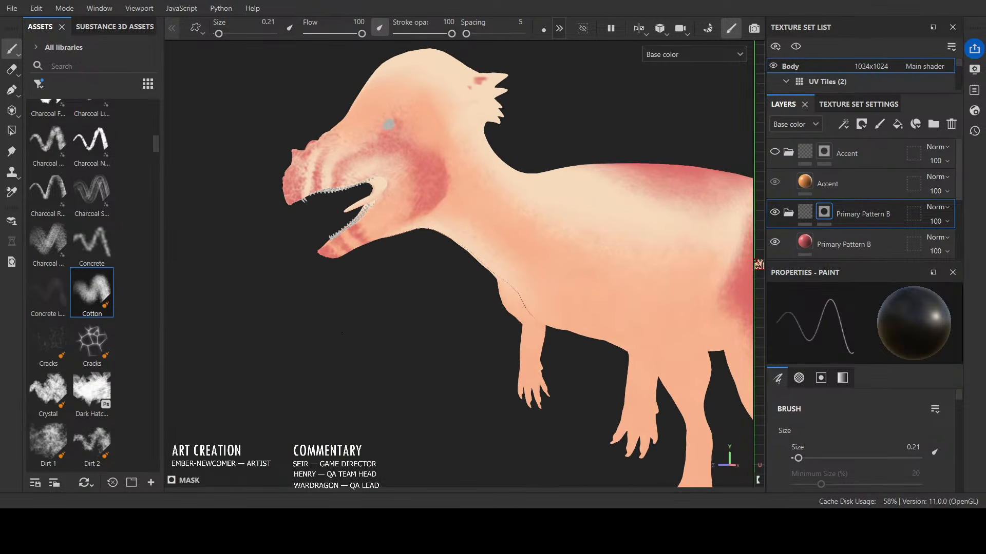
pyautogui.moveTo(494, 308)
pyautogui.keyDown('alt'); pyautogui.mouseDown()
pyautogui.moveTo(407, 383)
pyautogui.moveTo(319, 364)
pyautogui.mouseUp(); pyautogui.keyUp('alt')
pyautogui.keyDown('alt'); pyautogui.moveTo(483, 354); pyautogui.dragTo(390, 353, button='middle'); pyautogui.keyUp('alt')
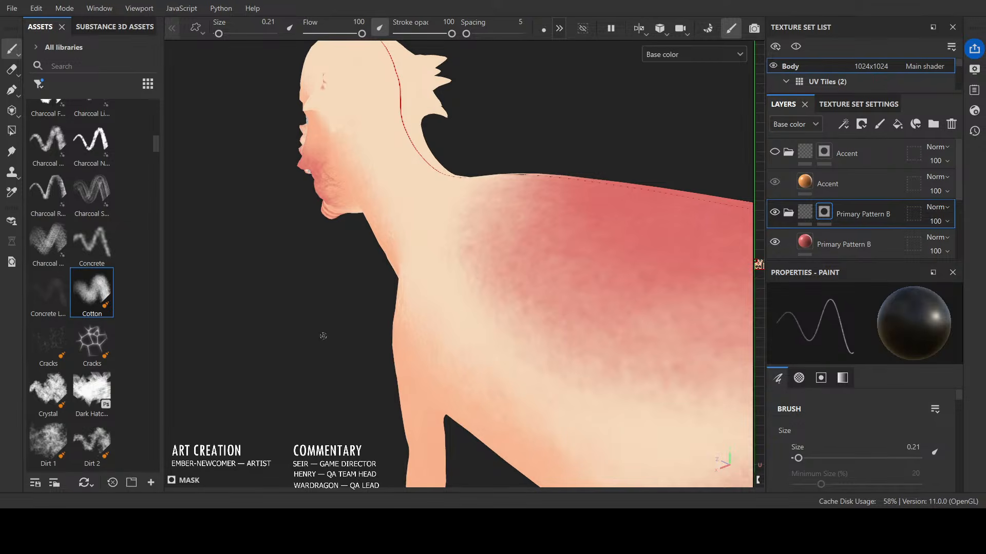
pyautogui.keyDown('alt'); pyautogui.moveTo(323, 336); pyautogui.dragTo(385, 320); pyautogui.keyUp('alt')
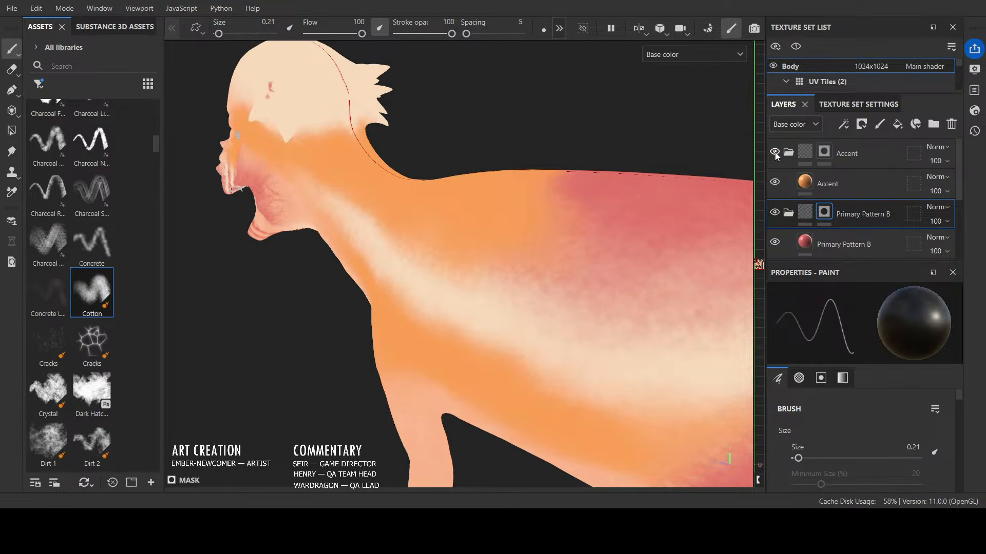
pyautogui.click(775, 152)
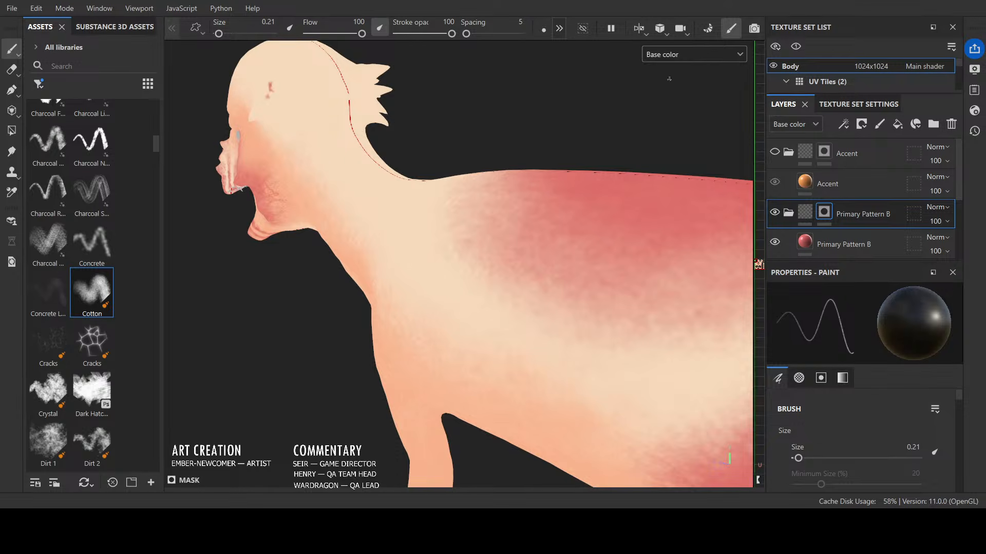
pyautogui.click(679, 195)
# Step: Paint out the white patch on the rear head spike in black with the Cotton brush at size 3.43
pyautogui.keyDown('alt'); pyautogui.moveTo(613, 193); pyautogui.dragTo(591, 231); pyautogui.keyUp('alt')
pyautogui.keyDown('alt'); pyautogui.moveTo(359, 253); pyautogui.dragTo(369, 171); pyautogui.keyUp('alt')
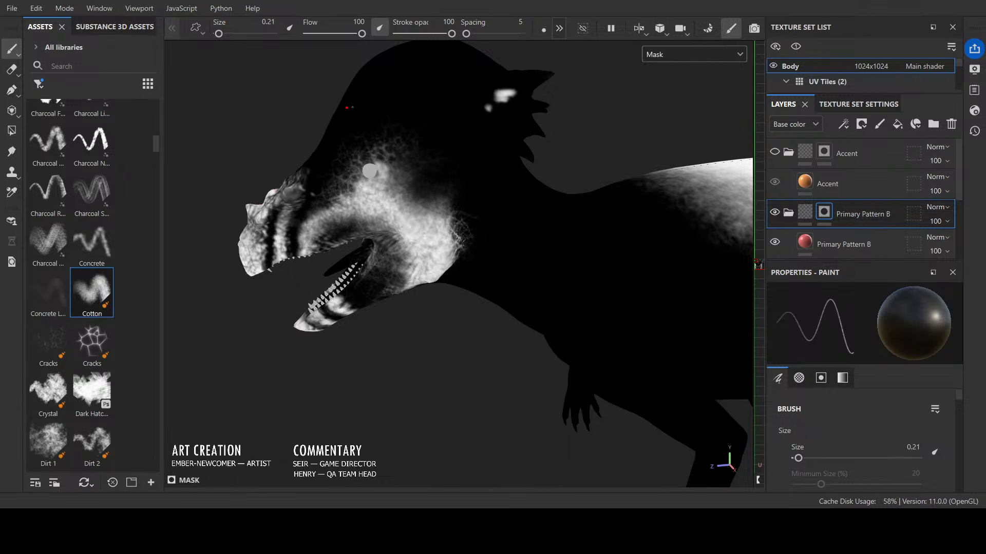
pyautogui.keyDown('ctrl'); pyautogui.moveTo(517, 106); pyautogui.dragTo(533, 107, button='right'); pyautogui.keyUp('ctrl')
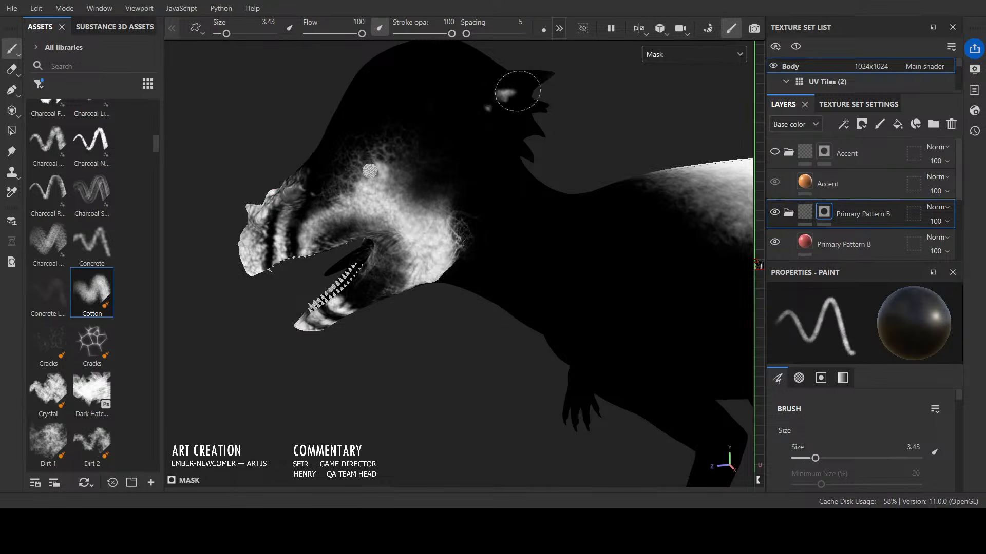
pyautogui.moveTo(513, 93); pyautogui.dragTo(499, 95)
pyautogui.keyDown('ctrl'); pyautogui.moveTo(538, 118); pyautogui.dragTo(523, 119, button='right'); pyautogui.keyUp('ctrl')
# Step: Paint white cracks from the cheek's rear edge onto the upper neck with the Cracks brush at size 8.78
pyautogui.click(48, 341)
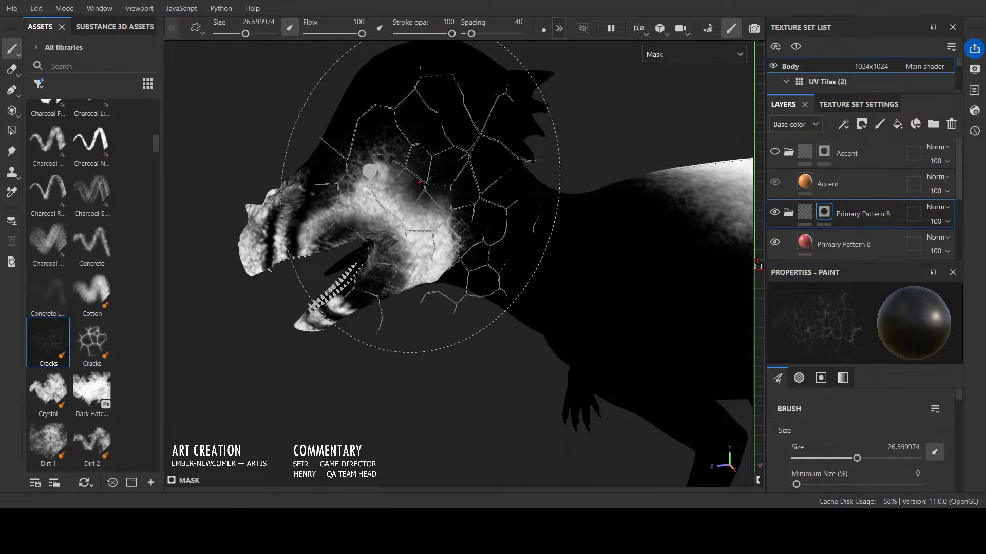
pyautogui.moveTo(407, 208)
pyautogui.keyDown('ctrl'); pyautogui.mouseDown(button='right')
pyautogui.moveTo(384, 206)
pyautogui.moveTo(427, 207)
pyautogui.mouseUp(button='right'); pyautogui.keyUp('ctrl')
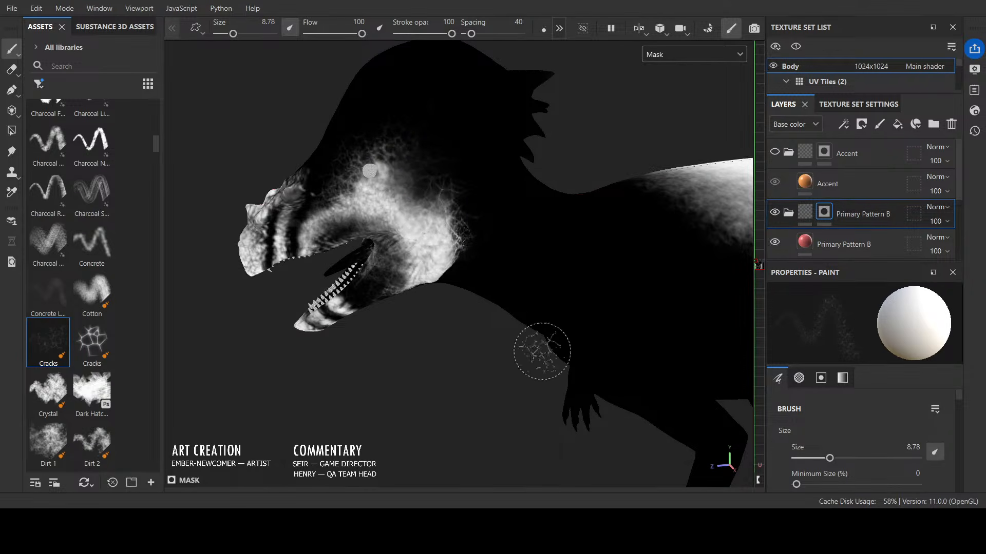
pyautogui.moveTo(539, 353)
pyautogui.keyDown('alt'); pyautogui.mouseDown()
pyautogui.moveTo(444, 345)
pyautogui.moveTo(589, 326)
pyautogui.moveTo(505, 258)
pyautogui.moveTo(485, 330)
pyautogui.moveTo(514, 334)
pyautogui.mouseUp(); pyautogui.keyUp('alt')
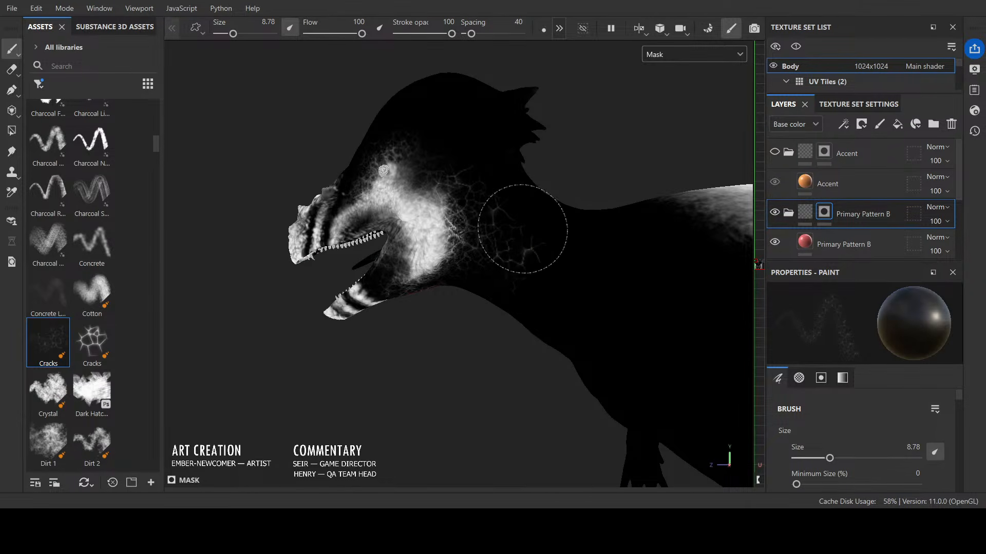
# Step: Fade the outer neck cracks in black with the Cotton brush at size 15
pyautogui.click(92, 290)
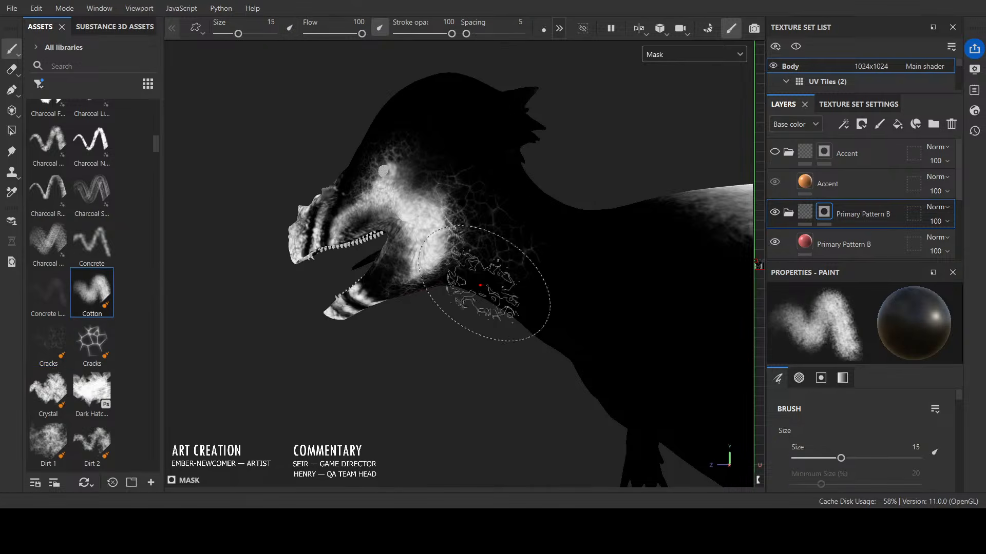
pyautogui.moveTo(514, 318)
pyautogui.keyDown('alt'); pyautogui.mouseDown()
pyautogui.moveTo(452, 385)
pyautogui.moveTo(535, 396)
pyautogui.moveTo(495, 297)
pyautogui.mouseUp(); pyautogui.keyUp('alt')
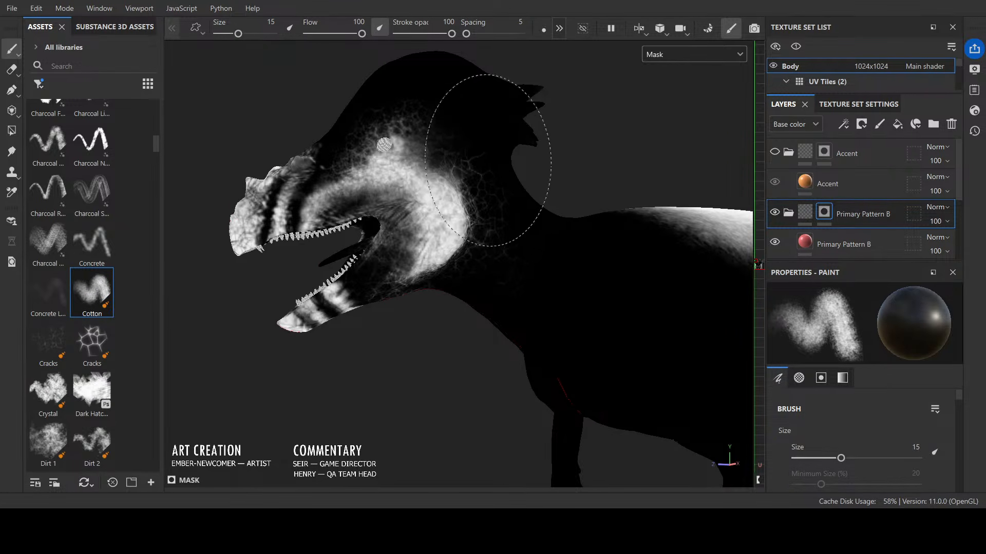
pyautogui.moveTo(501, 402)
pyautogui.keyDown('alt'); pyautogui.mouseDown()
pyautogui.moveTo(396, 374)
pyautogui.moveTo(617, 396)
pyautogui.moveTo(396, 425)
pyautogui.moveTo(264, 418)
pyautogui.mouseUp(); pyautogui.keyUp('alt')
# Step: Break up the cheek patch's rear edge with black and white cracks, using the Cracks brush at size 5.58
pyautogui.scroll(3, 457, 359)
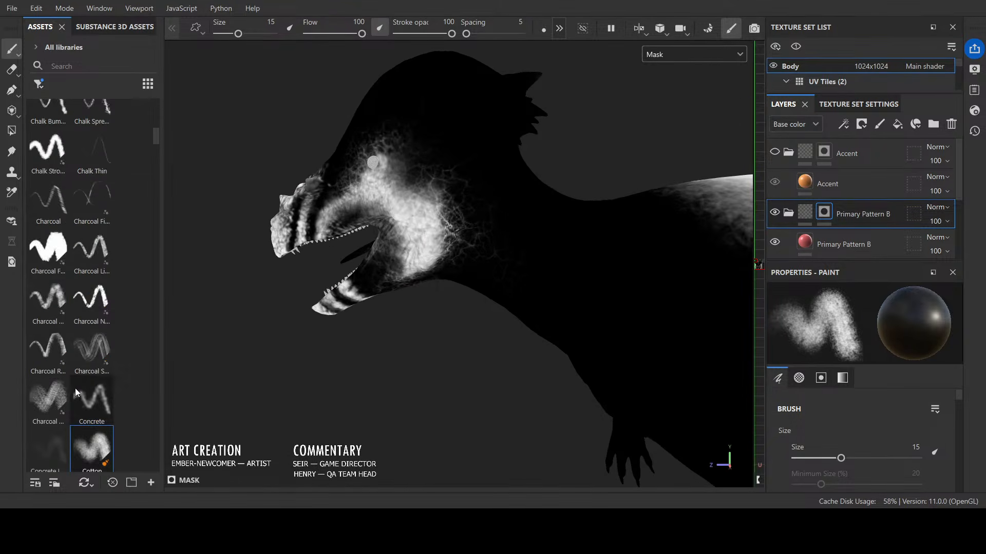
pyautogui.scroll(-3, 70, 362)
pyautogui.scroll(3, 117, 323)
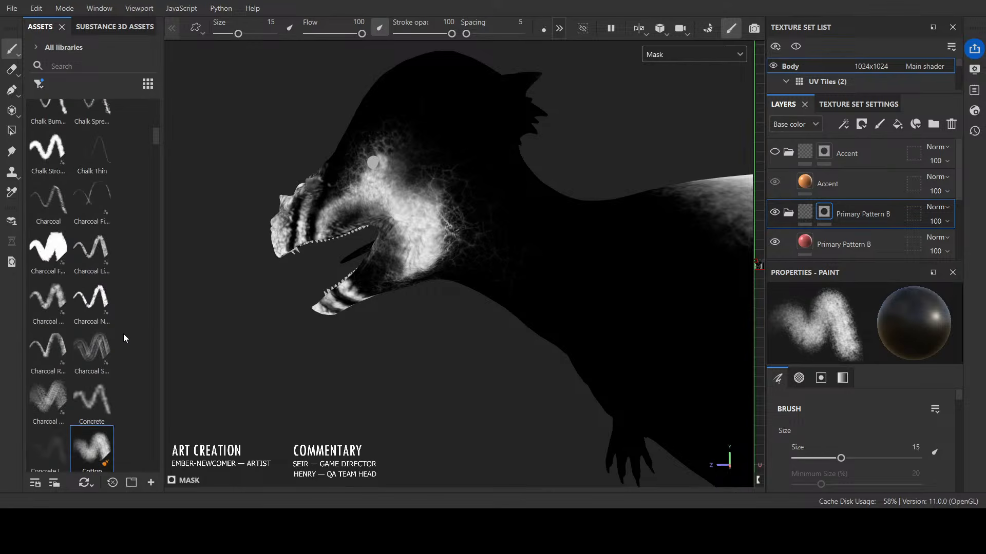
pyautogui.scroll(-3, 98, 385)
pyautogui.click(49, 186)
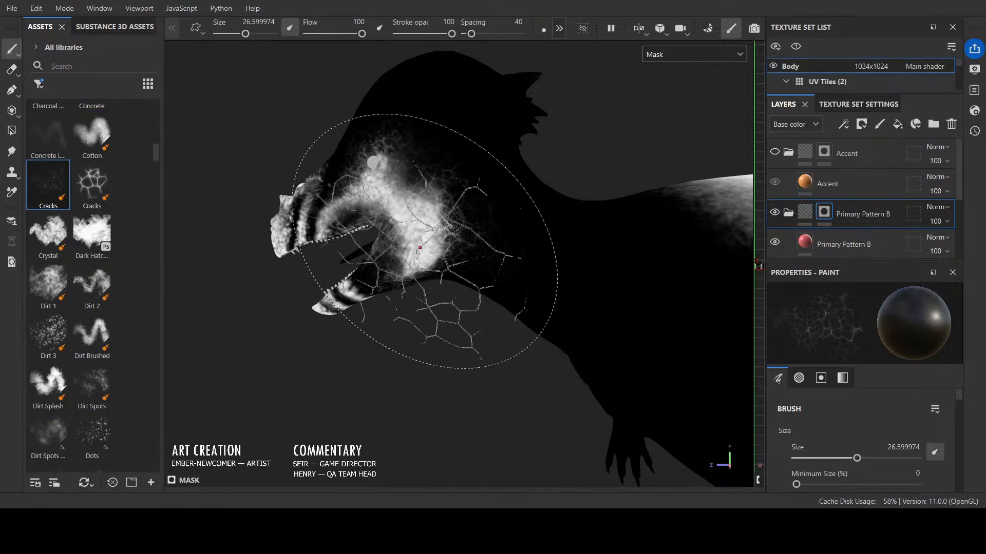
pyautogui.keyDown('ctrl'); pyautogui.moveTo(448, 217); pyautogui.dragTo(418, 218, button='right'); pyautogui.keyUp('ctrl')
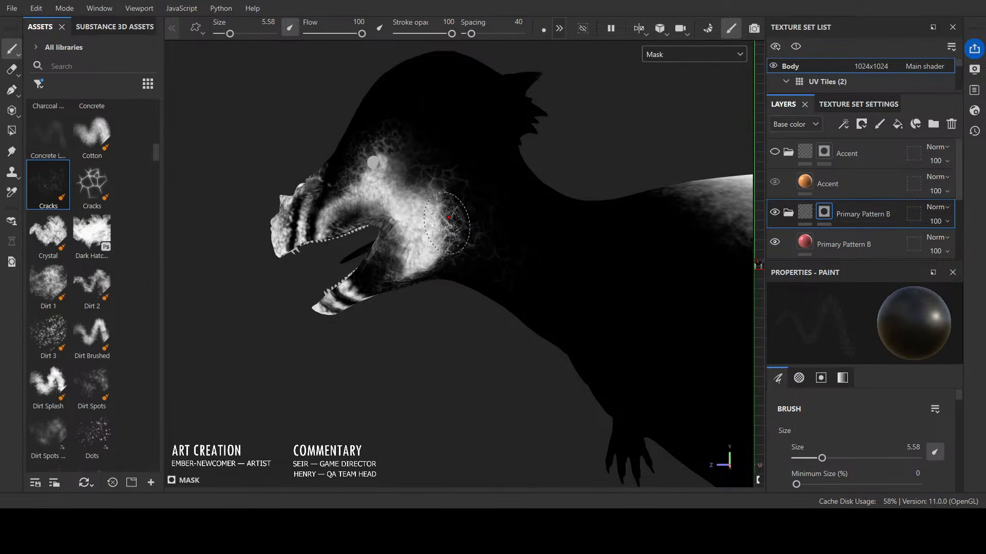
pyautogui.press('x')
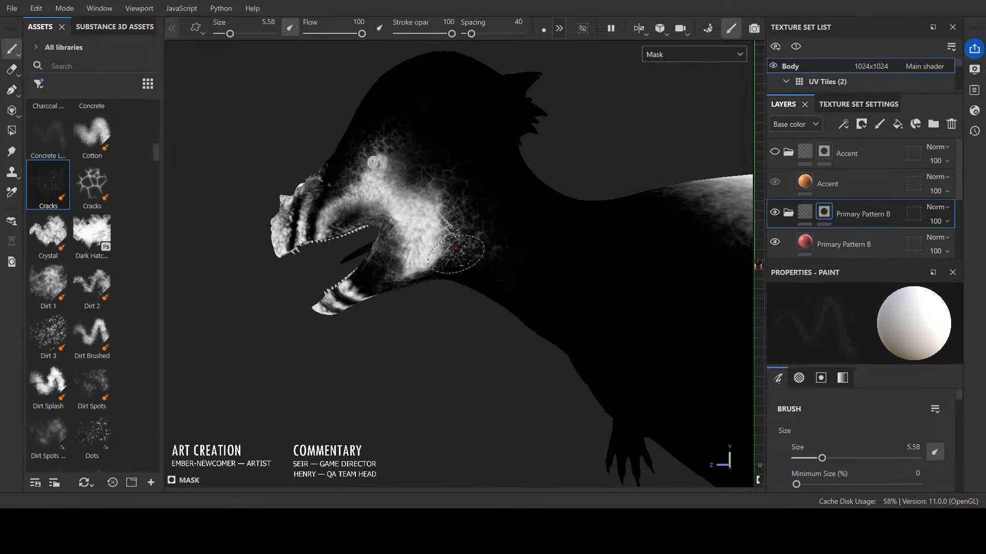
pyautogui.keyDown('alt'); pyautogui.moveTo(444, 211); pyautogui.dragTo(460, 228); pyautogui.keyUp('alt')
pyautogui.press('x')
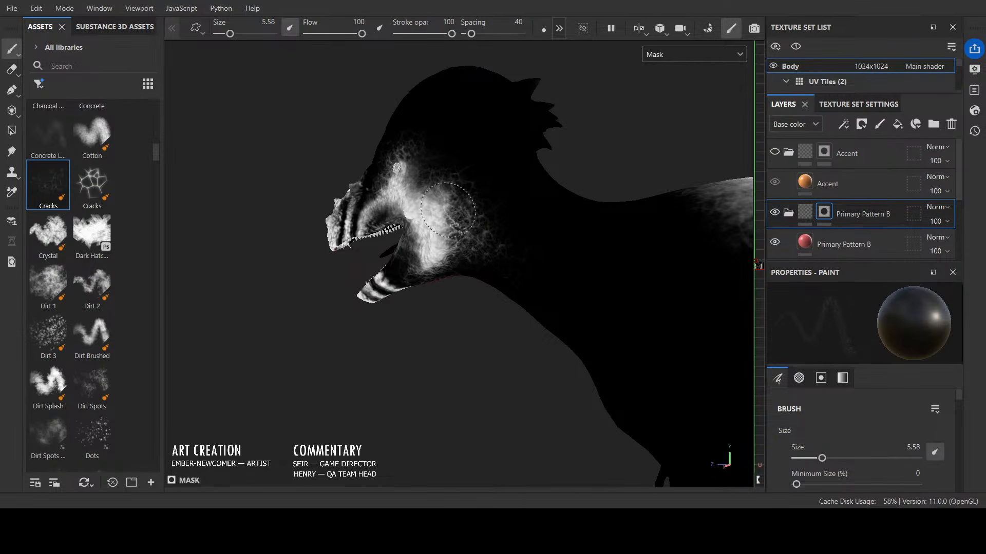
# Step: Extend white cracks across the throat and the underside of the neck with the Cracks brush at size 5.58
pyautogui.keyDown('alt'); pyautogui.moveTo(468, 298); pyautogui.dragTo(632, 165); pyautogui.keyUp('alt')
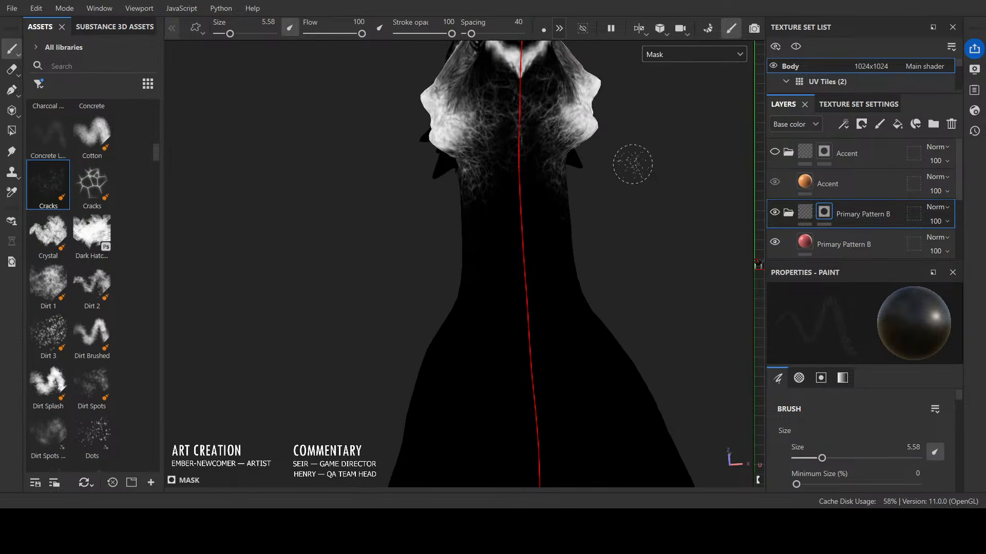
pyautogui.press('x')
pyautogui.moveTo(547, 154)
pyautogui.mouseDown()
pyautogui.moveTo(539, 157)
pyautogui.moveTo(549, 149)
pyautogui.moveTo(563, 182)
pyautogui.mouseUp()
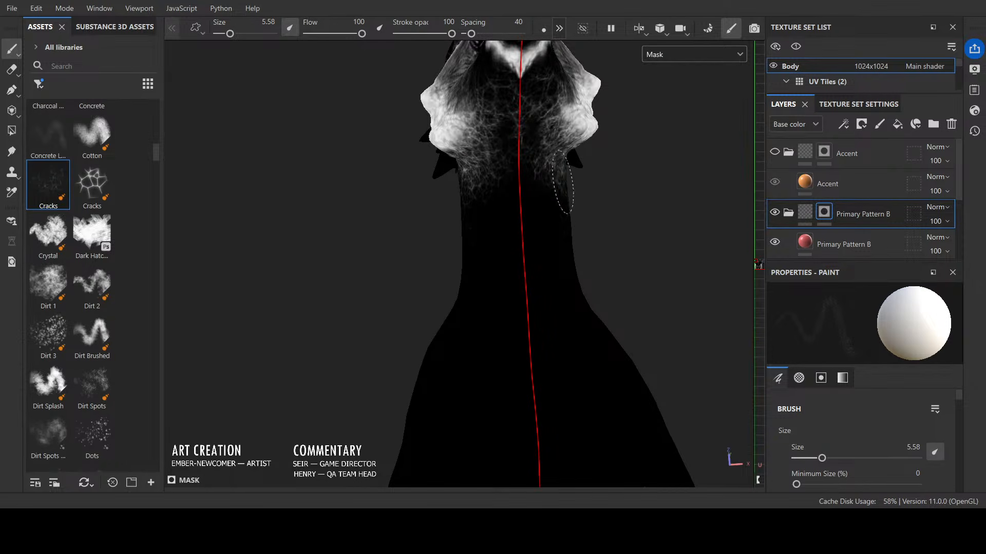
pyautogui.press('x')
# Step: Add white cracks along the lower rear edge of the cheek patch at brush size 5.58
pyautogui.keyDown('alt'); pyautogui.moveTo(501, 193); pyautogui.dragTo(216, 359); pyautogui.keyUp('alt')
pyautogui.press('x')
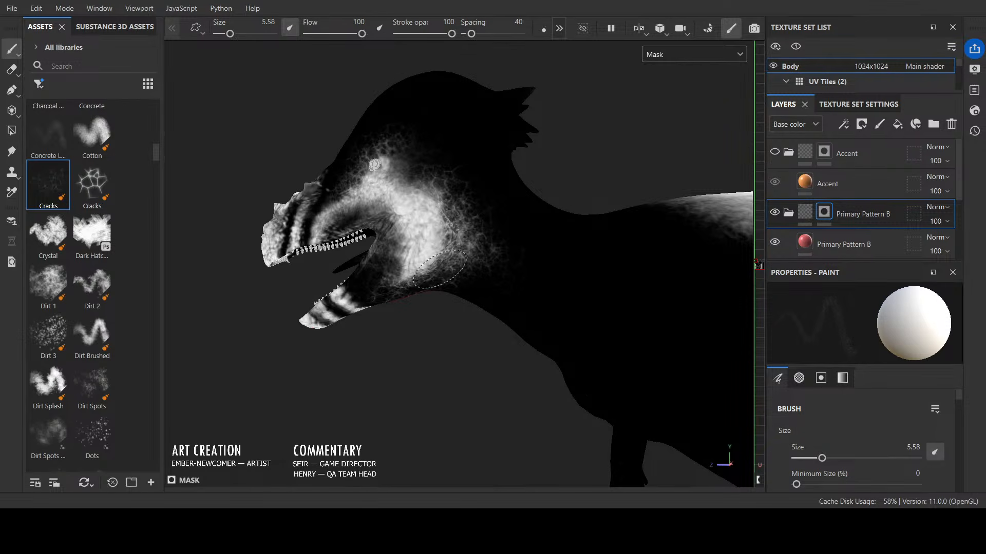
pyautogui.moveTo(447, 252)
pyautogui.mouseDown()
pyautogui.moveTo(485, 283)
pyautogui.moveTo(583, 302)
pyautogui.moveTo(529, 241)
pyautogui.moveTo(440, 379)
pyautogui.moveTo(452, 370)
pyautogui.mouseUp()
pyautogui.press('x')
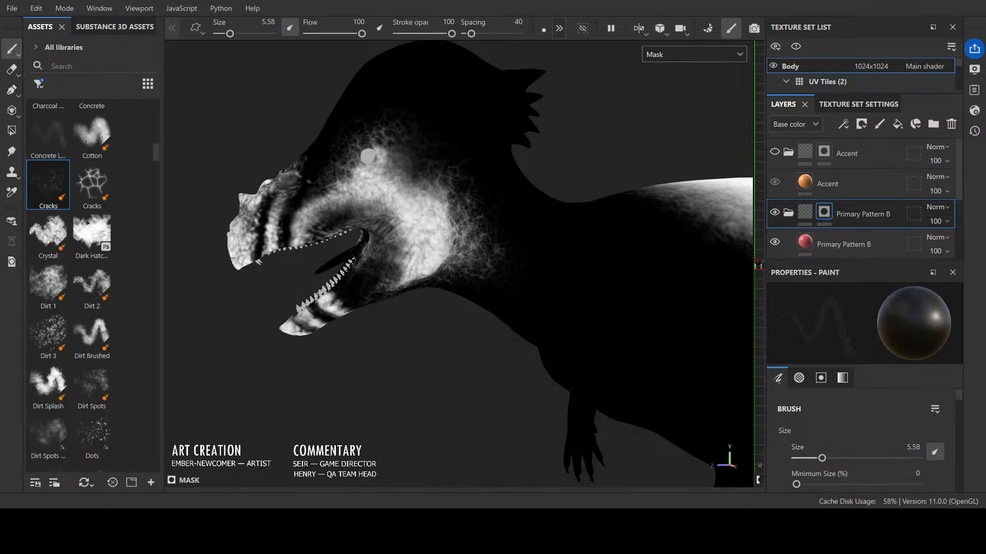
# Step: Paint white cracks over the shoulder ahead of the back patch with the Cracks brush at size 14.12
pyautogui.moveTo(368, 156)
pyautogui.keyDown('alt'); pyautogui.mouseDown()
pyautogui.moveTo(638, 203)
pyautogui.moveTo(572, 221)
pyautogui.moveTo(660, 249)
pyautogui.mouseUp(); pyautogui.keyUp('alt')
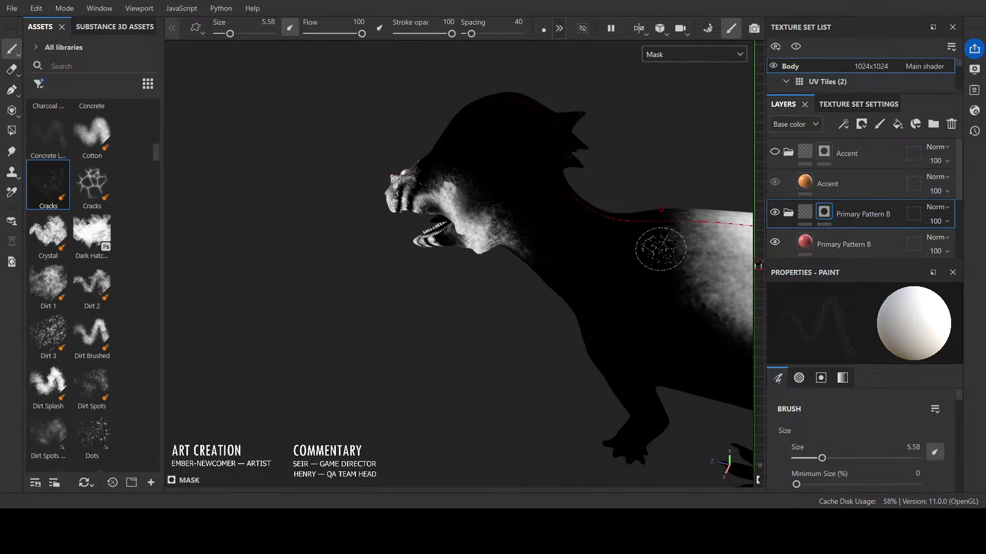
pyautogui.keyDown('ctrl'); pyautogui.moveTo(660, 249); pyautogui.dragTo(696, 264, button='right'); pyautogui.keyUp('ctrl')
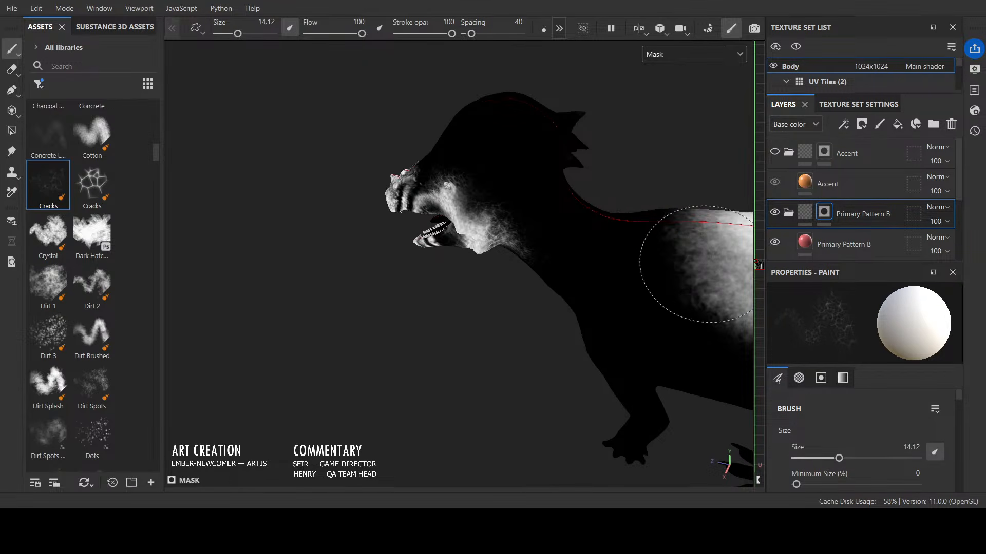
pyautogui.moveTo(696, 264)
pyautogui.mouseDown()
pyautogui.moveTo(616, 231)
pyautogui.moveTo(451, 363)
pyautogui.moveTo(472, 354)
pyautogui.mouseUp()
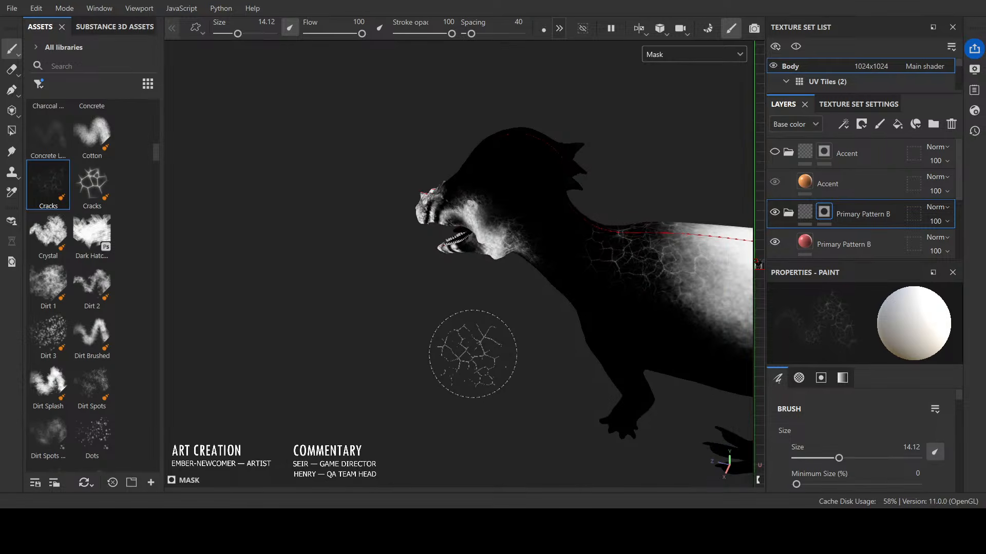
# Step: Break up the edges of the flank and thigh patches with white and black cracks at brush size 11.28
pyautogui.keyDown('alt'); pyautogui.moveTo(473, 354); pyautogui.dragTo(172, 311, button='middle'); pyautogui.keyUp('alt')
pyautogui.keyDown('ctrl'); pyautogui.moveTo(321, 280); pyautogui.dragTo(312, 278, button='right'); pyautogui.keyUp('ctrl')
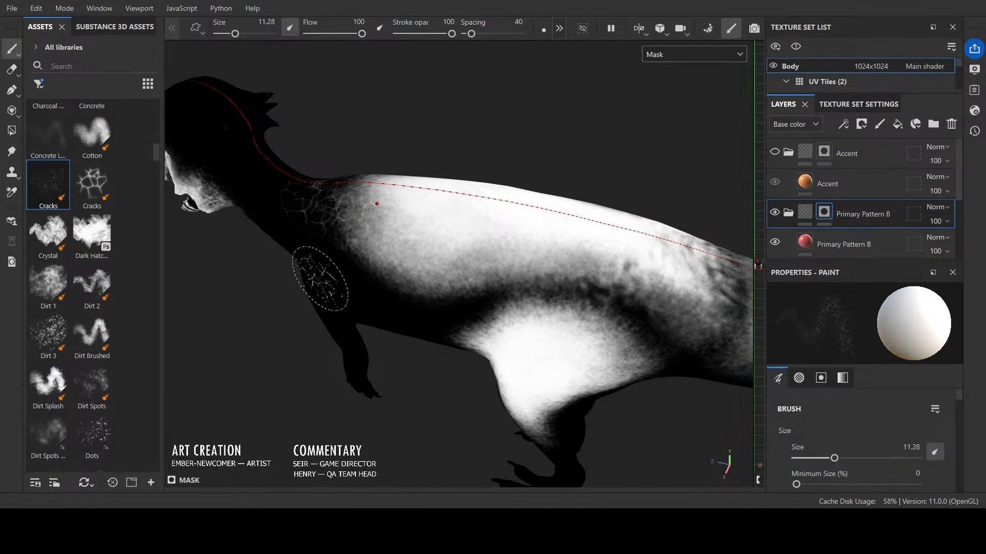
pyautogui.moveTo(320, 278)
pyautogui.mouseDown()
pyautogui.moveTo(380, 234)
pyautogui.moveTo(354, 265)
pyautogui.moveTo(436, 300)
pyautogui.moveTo(385, 275)
pyautogui.moveTo(354, 275)
pyautogui.moveTo(397, 267)
pyautogui.moveTo(462, 305)
pyautogui.moveTo(528, 318)
pyautogui.moveTo(610, 286)
pyautogui.moveTo(624, 297)
pyautogui.moveTo(365, 255)
pyautogui.moveTo(464, 293)
pyautogui.moveTo(363, 257)
pyautogui.moveTo(698, 340)
pyautogui.moveTo(513, 330)
pyautogui.moveTo(470, 334)
pyautogui.moveTo(468, 352)
pyautogui.moveTo(564, 327)
pyautogui.moveTo(703, 266)
pyautogui.moveTo(693, 257)
pyautogui.moveTo(650, 311)
pyautogui.moveTo(575, 308)
pyautogui.mouseUp()
pyautogui.press('x')
pyautogui.moveTo(682, 246)
pyautogui.mouseDown()
pyautogui.moveTo(699, 231)
pyautogui.moveTo(681, 203)
pyautogui.moveTo(703, 253)
pyautogui.mouseUp()
pyautogui.press('x')
pyautogui.moveTo(667, 221); pyautogui.dragTo(638, 268)
# Step: Paint large black cracks across the upper back with the Cracks brush at size 17.28
pyautogui.moveTo(498, 267)
pyautogui.keyDown('alt'); pyautogui.mouseDown()
pyautogui.moveTo(425, 303)
pyautogui.moveTo(715, 143)
pyautogui.moveTo(538, 282)
pyautogui.moveTo(608, 291)
pyautogui.moveTo(473, 373)
pyautogui.mouseUp(); pyautogui.keyUp('alt')
pyautogui.keyDown('alt'); pyautogui.moveTo(642, 308); pyautogui.dragTo(522, 350, button='middle'); pyautogui.keyUp('alt')
pyautogui.keyDown('alt'); pyautogui.moveTo(522, 350); pyautogui.dragTo(489, 398); pyautogui.keyUp('alt')
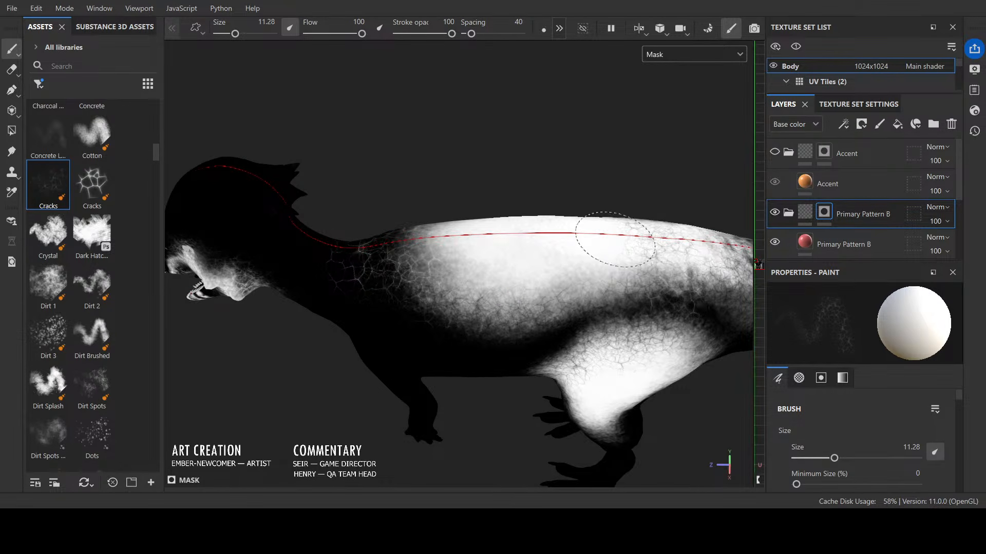
pyautogui.press('x')
pyautogui.moveTo(499, 261); pyautogui.dragTo(478, 268)
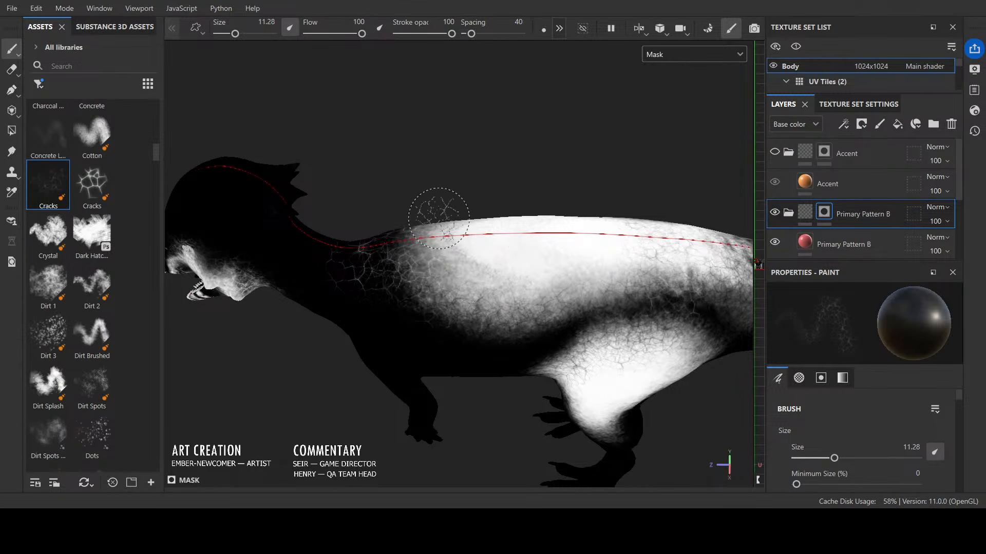
pyautogui.hotkey('ctrl', 'z')
pyautogui.press(']')
pyautogui.keyDown('ctrl'); pyautogui.moveTo(439, 218); pyautogui.dragTo(478, 219, button='right'); pyautogui.keyUp('ctrl')
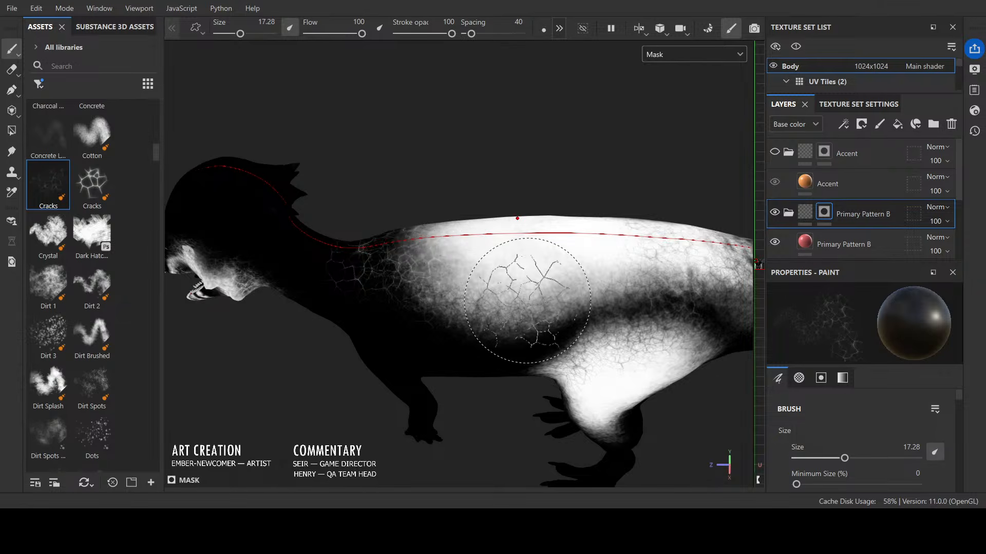
pyautogui.moveTo(506, 274)
pyautogui.mouseDown()
pyautogui.moveTo(473, 263)
pyautogui.moveTo(525, 286)
pyautogui.moveTo(514, 293)
pyautogui.mouseUp()
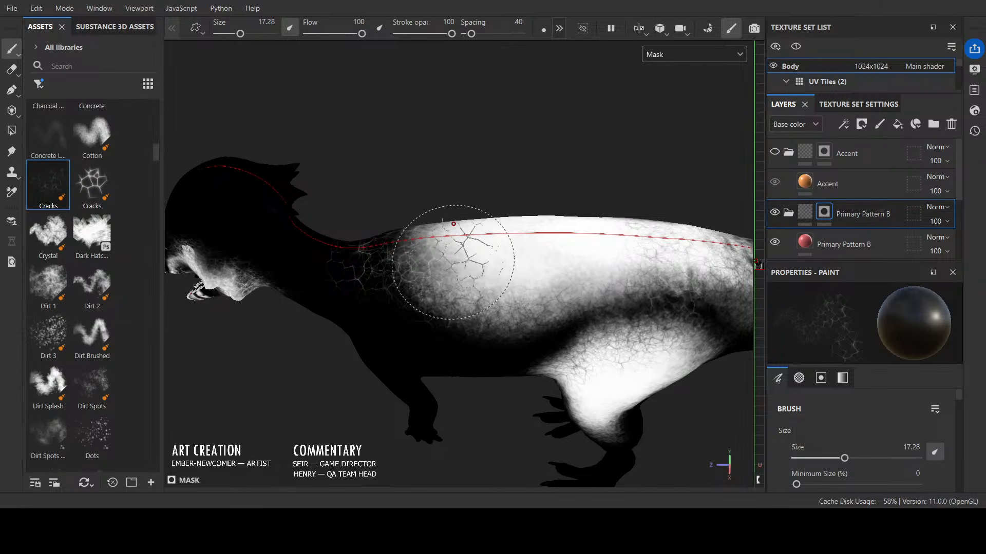
pyautogui.moveTo(456, 262); pyautogui.dragTo(660, 270)
# Step: Switch the viewport display to Base color and view the cracked back pattern from above
pyautogui.keyDown('alt'); pyautogui.moveTo(542, 268); pyautogui.dragTo(613, 163); pyautogui.keyUp('alt')
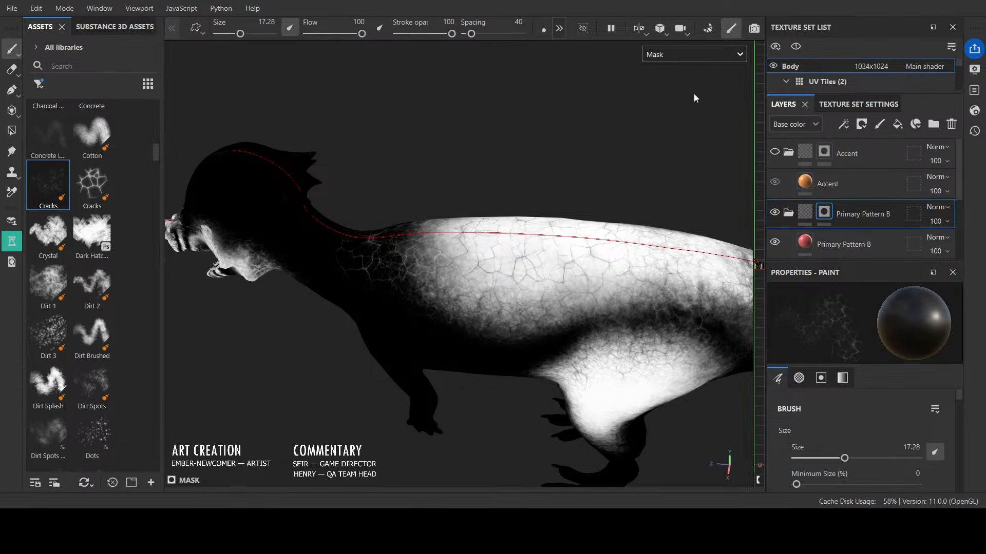
pyautogui.click(686, 108)
pyautogui.moveTo(625, 135)
pyautogui.keyDown('alt'); pyautogui.mouseDown()
pyautogui.moveTo(607, 156)
pyautogui.moveTo(590, 159)
pyautogui.moveTo(571, 206)
pyautogui.mouseUp(); pyautogui.keyUp('alt')
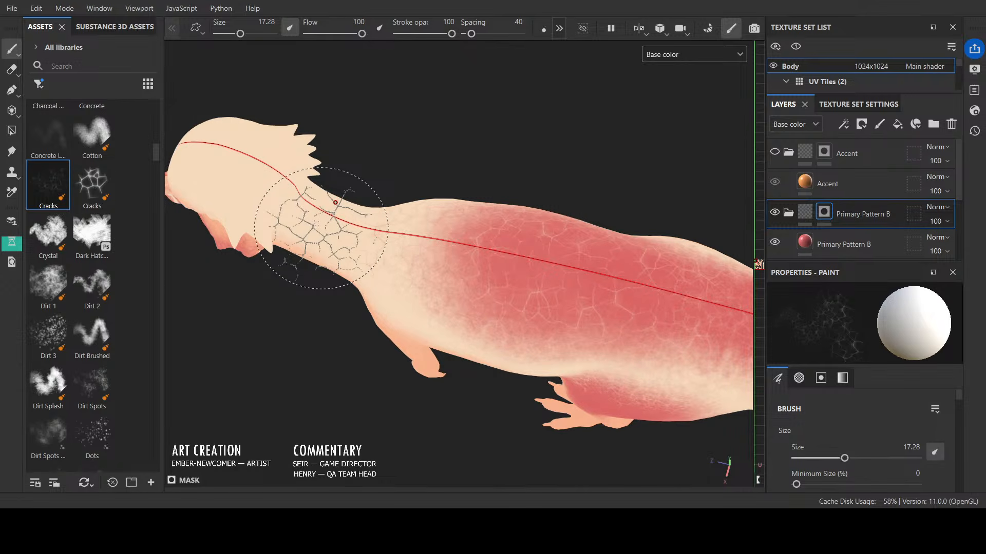
# Step: Mottle the back patch's front edge in white with the Cotton brush, reducing its size through 4.29 and 2.79 to 2.16
pyautogui.click(91, 135)
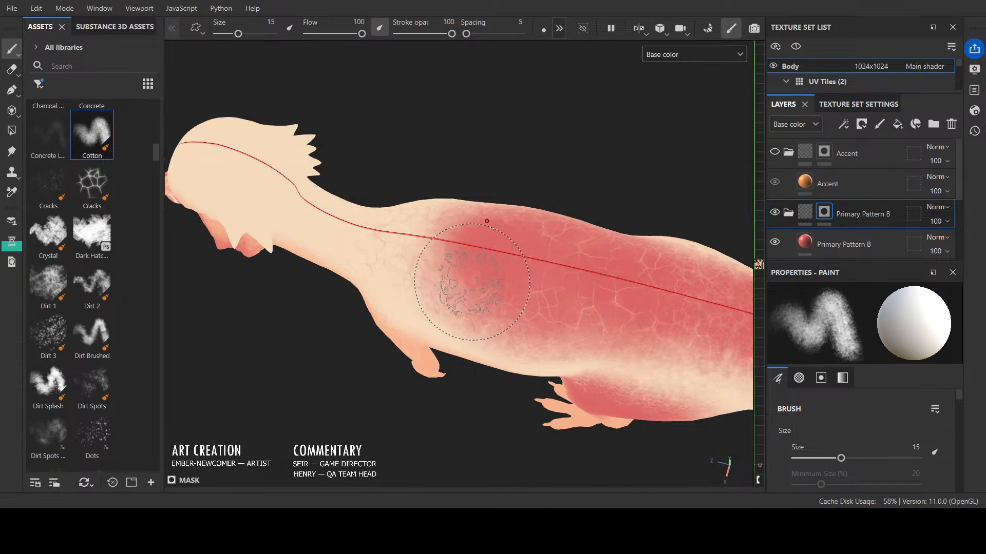
pyautogui.press('[')
pyautogui.press('[')
pyautogui.press('[')
pyautogui.press('[')
pyautogui.press('[')
pyautogui.press('[')
pyautogui.press('[')
pyautogui.press('[')
pyautogui.press('[')
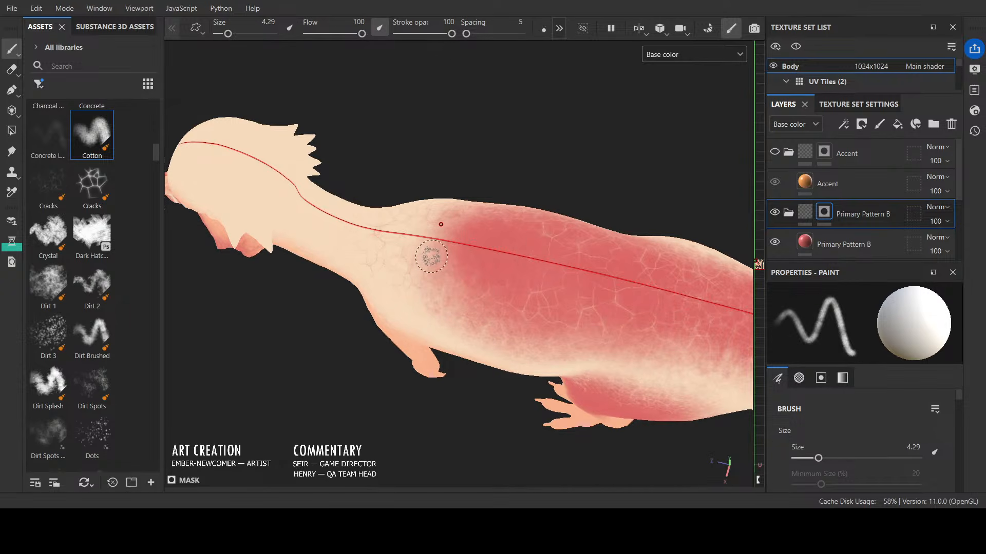
pyautogui.press('[')
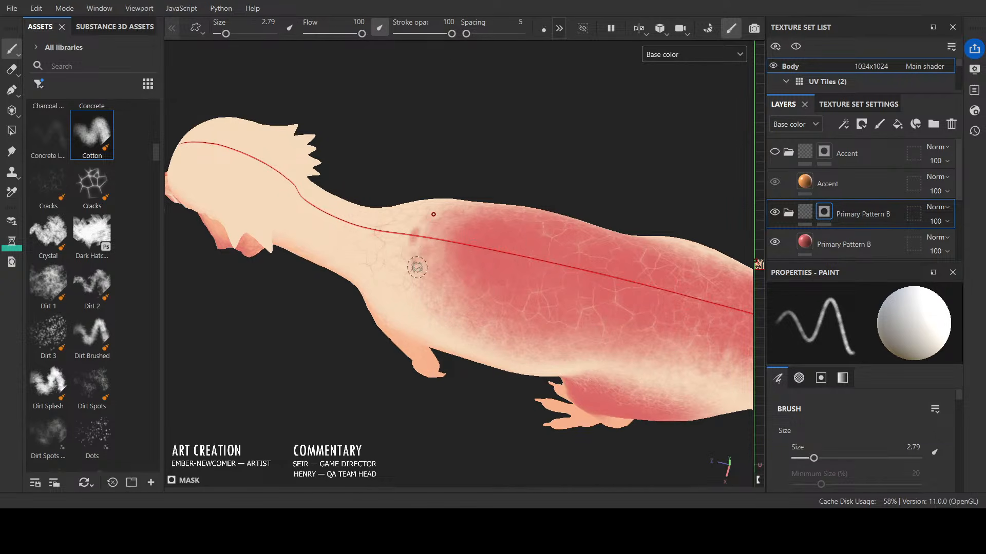
pyautogui.press('[')
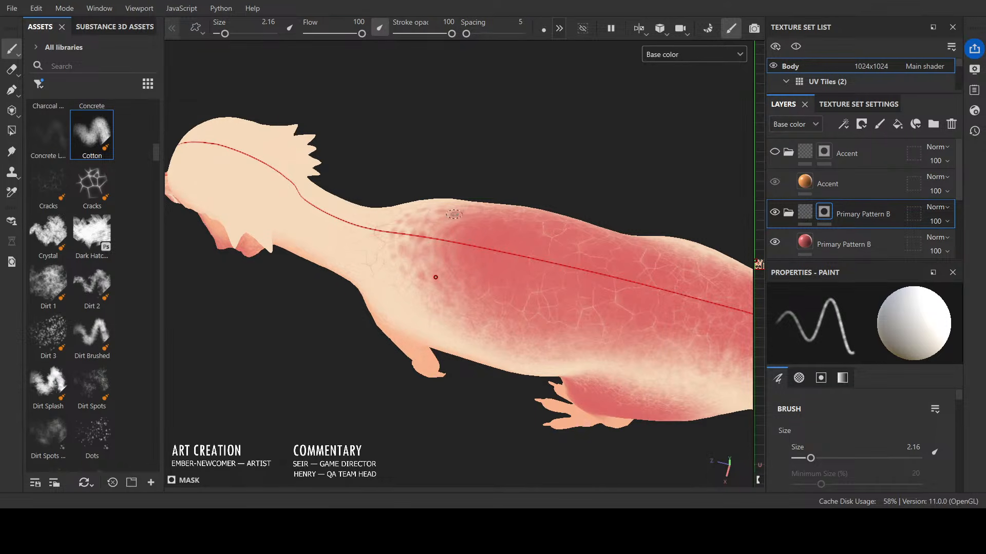
# Step: Switch the viewport back to the Mask display and frame the base of the neck from above
pyautogui.moveTo(453, 214)
pyautogui.keyDown('alt'); pyautogui.mouseDown()
pyautogui.moveTo(547, 239)
pyautogui.moveTo(553, 200)
pyautogui.moveTo(507, 187)
pyautogui.mouseUp(); pyautogui.keyUp('alt')
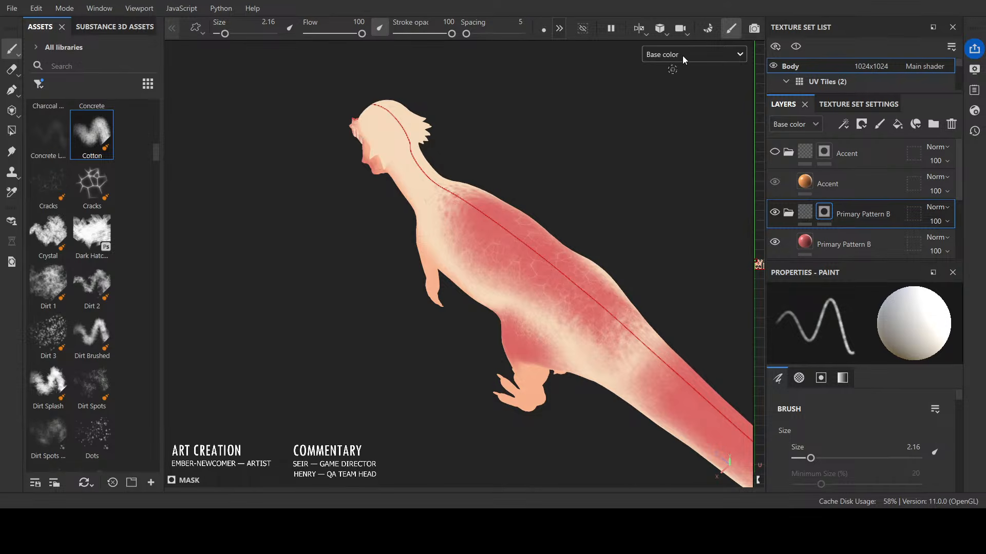
pyautogui.click(678, 193)
pyautogui.scroll(4, 506, 186)
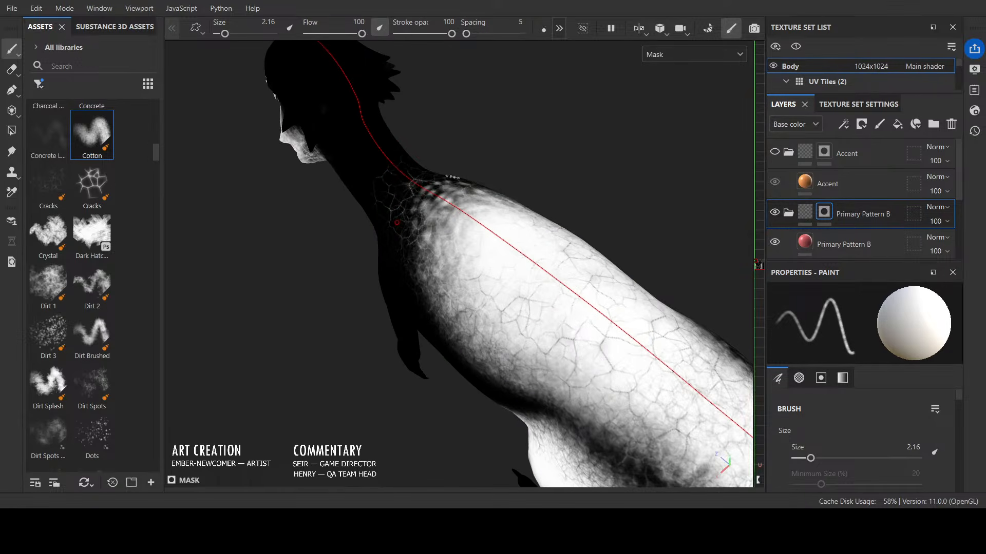
pyautogui.keyDown('alt'); pyautogui.moveTo(516, 152); pyautogui.dragTo(504, 190); pyautogui.keyUp('alt')
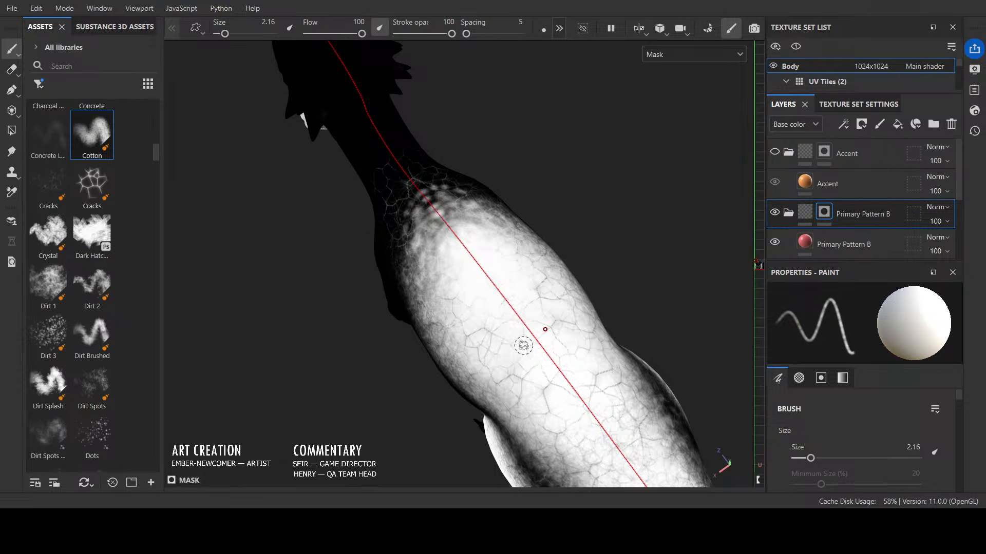
# Step: Rough in the first scale shapes across the spine behind the neck in white and black, using the Cotton brush at size 0.75
pyautogui.press('[')
pyautogui.press('[')
pyautogui.press('[')
pyautogui.press('[')
pyautogui.press('[')
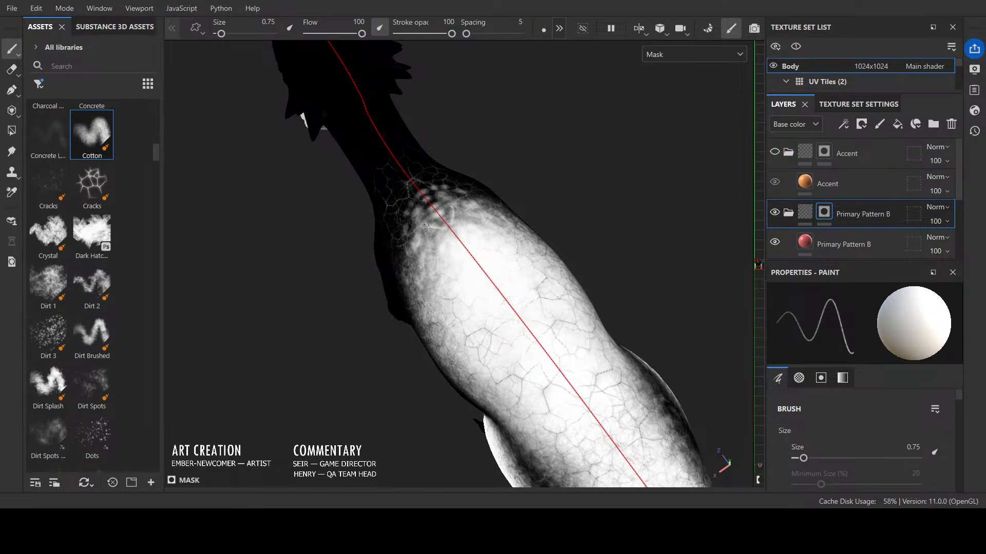
pyautogui.press('x')
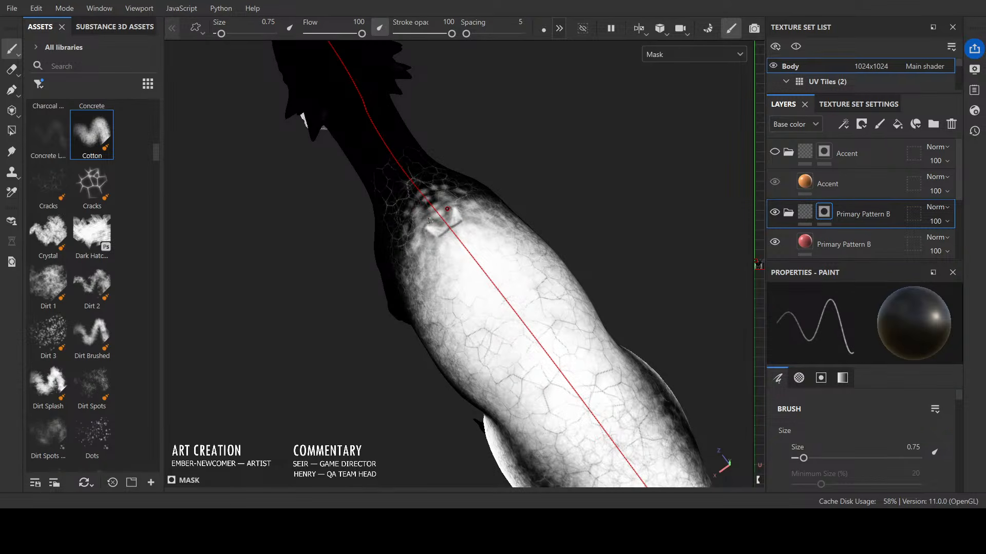
pyautogui.press('x')
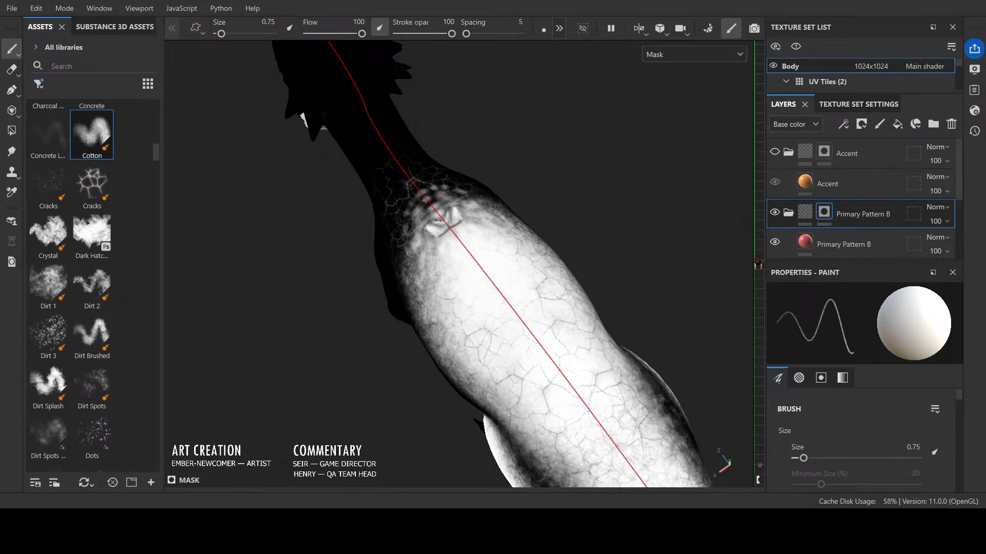
# Step: Draw branching black scale outlines beside the spine and brighten the scales at the neck base in white at brush size 0.75
pyautogui.press('x')
pyautogui.press('x')
pyautogui.press('x')
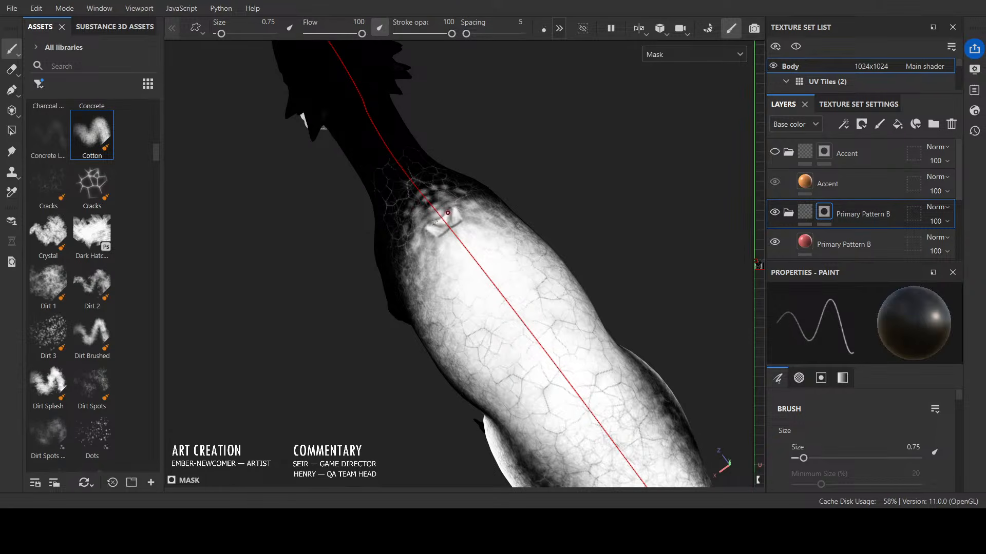
pyautogui.moveTo(462, 220)
pyautogui.mouseDown()
pyautogui.moveTo(481, 227)
pyautogui.moveTo(466, 212)
pyautogui.moveTo(491, 220)
pyautogui.moveTo(484, 210)
pyautogui.moveTo(504, 219)
pyautogui.moveTo(495, 239)
pyautogui.moveTo(477, 244)
pyautogui.moveTo(460, 231)
pyautogui.moveTo(452, 239)
pyautogui.moveTo(462, 222)
pyautogui.moveTo(440, 202)
pyautogui.mouseUp()
pyautogui.press('x')
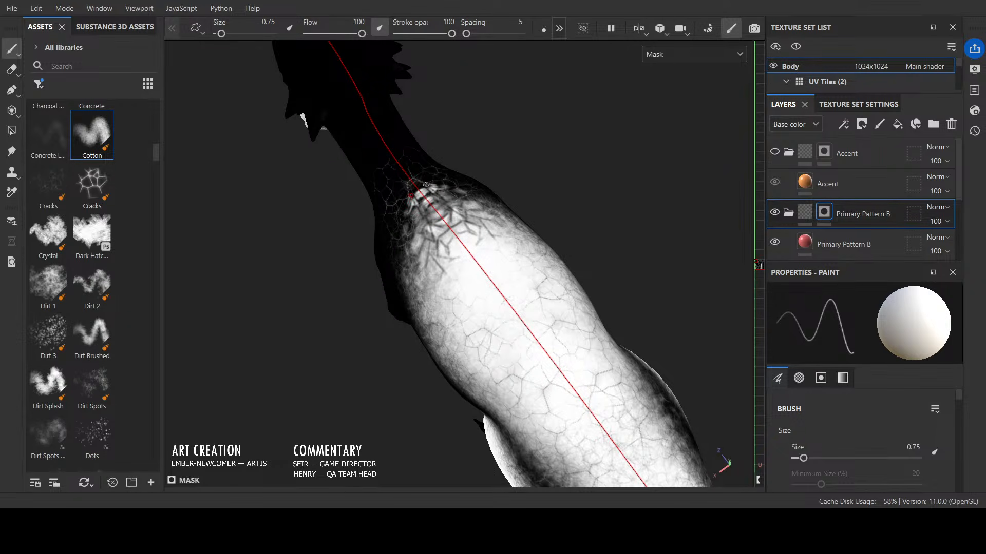
pyautogui.press('x')
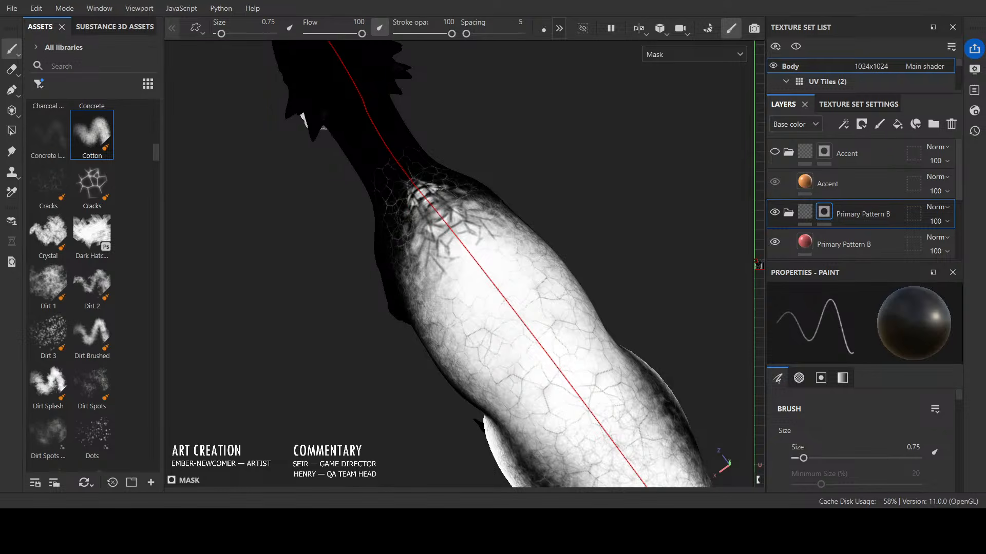
# Step: Fill in white scales along both outer edges of the neck-base pattern at brush size 0.75
pyautogui.keyDown('alt'); pyautogui.moveTo(446, 187); pyautogui.dragTo(401, 173); pyautogui.keyUp('alt')
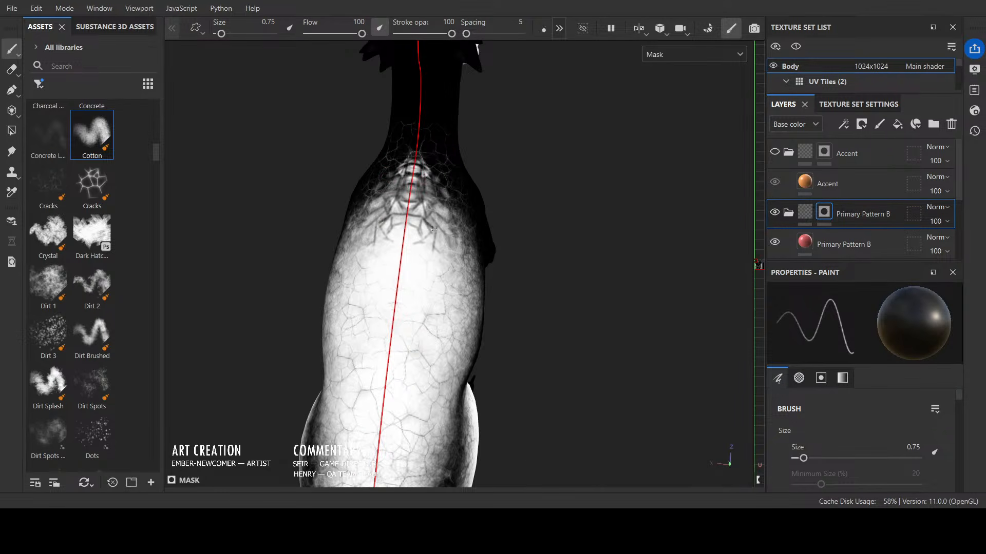
pyautogui.press('x')
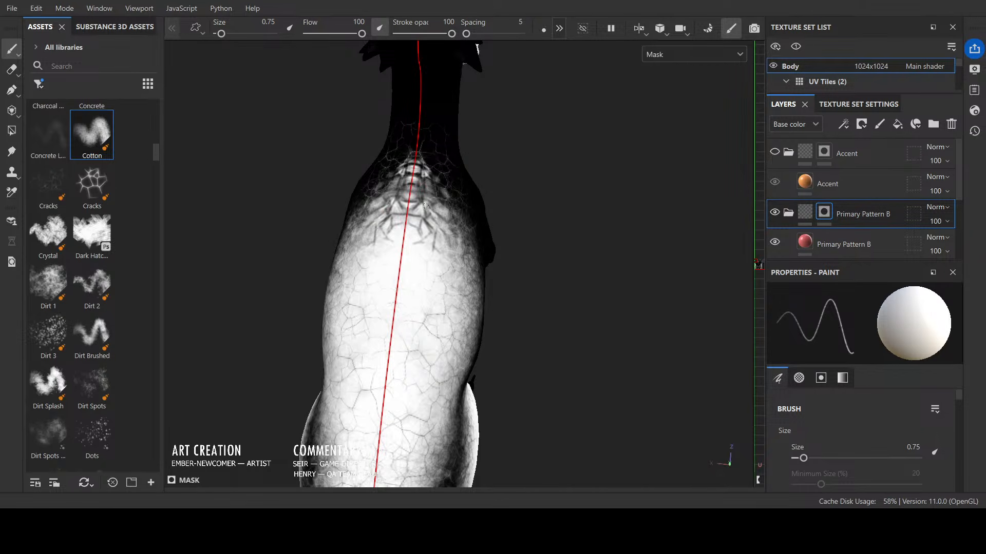
pyautogui.moveTo(446, 228); pyautogui.dragTo(431, 198)
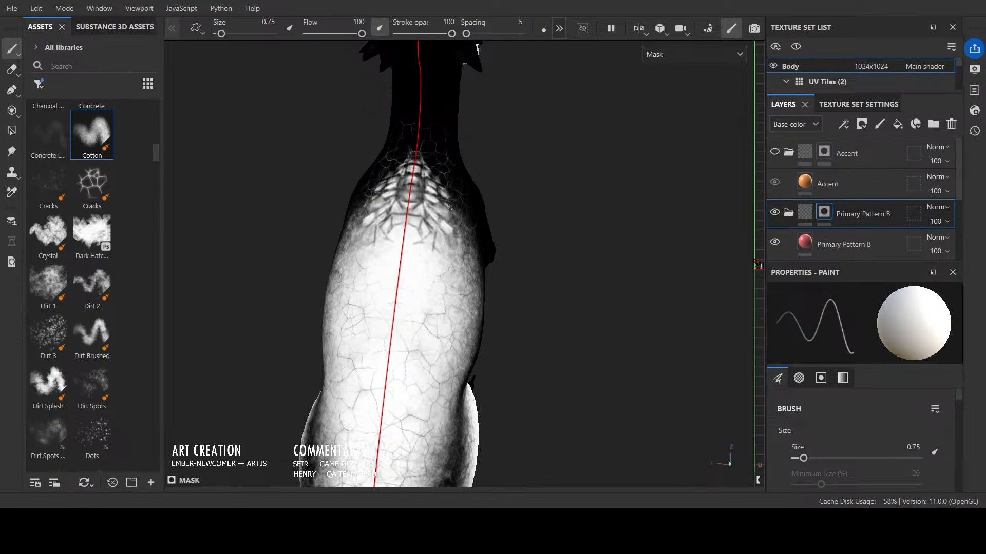
pyautogui.press('x')
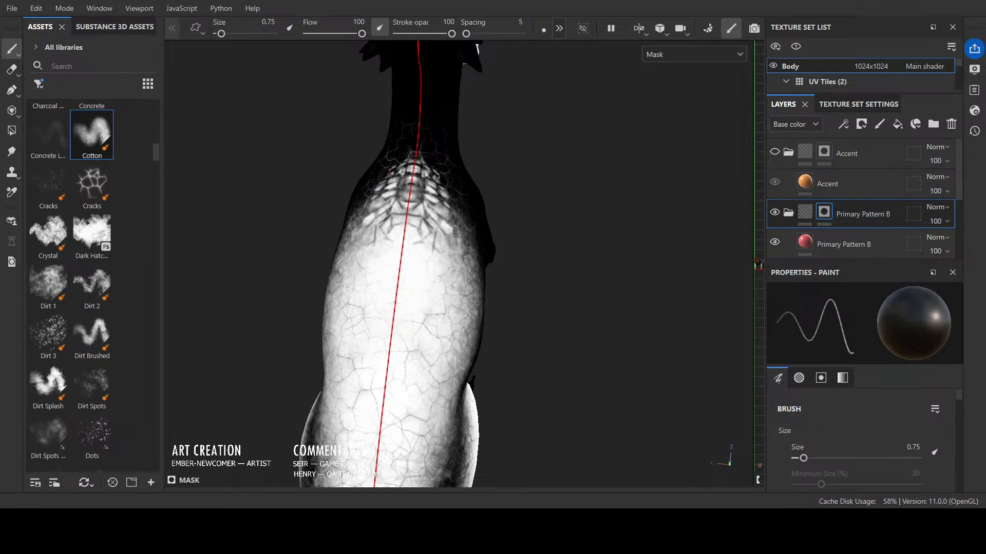
# Step: Extend the black scale outlines rearward over the white upper back on both sides of the spine at brush size 0.75
pyautogui.scroll(-2, 423, 153)
pyautogui.moveTo(478, 257)
pyautogui.keyDown('alt'); pyautogui.mouseDown()
pyautogui.moveTo(317, 185)
pyautogui.moveTo(425, 251)
pyautogui.moveTo(381, 206)
pyautogui.mouseUp(); pyautogui.keyUp('alt')
pyautogui.press('x')
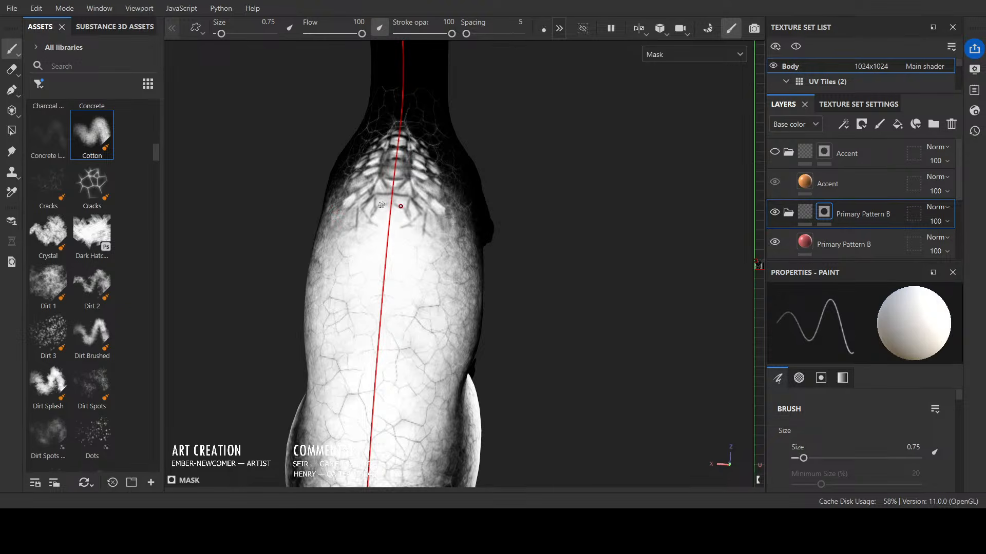
pyautogui.press('x')
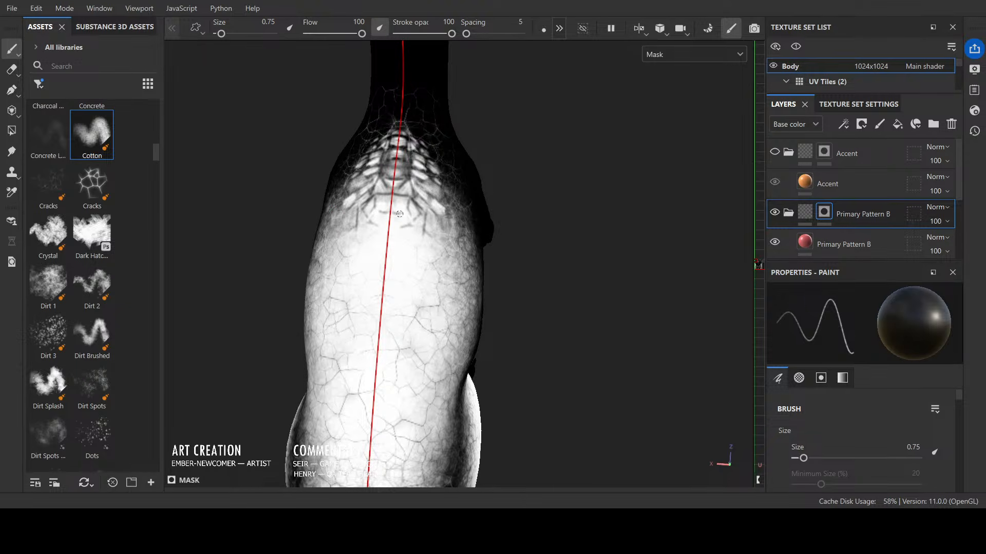
pyautogui.moveTo(393, 213)
pyautogui.mouseDown()
pyautogui.moveTo(406, 243)
pyautogui.moveTo(417, 242)
pyautogui.mouseUp()
pyautogui.moveTo(425, 235); pyautogui.dragTo(445, 245)
pyautogui.moveTo(424, 217); pyautogui.dragTo(447, 232)
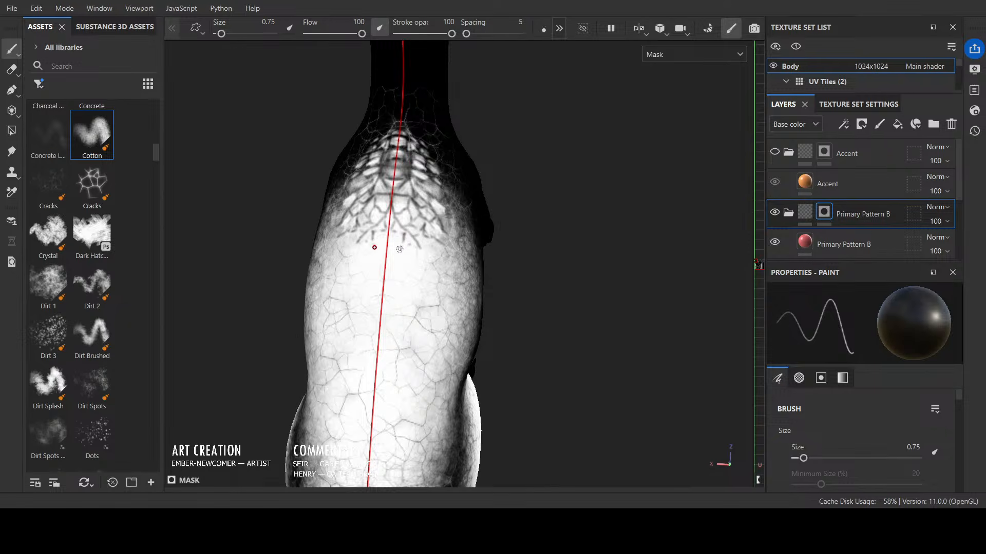
pyautogui.moveTo(419, 247); pyautogui.dragTo(431, 251)
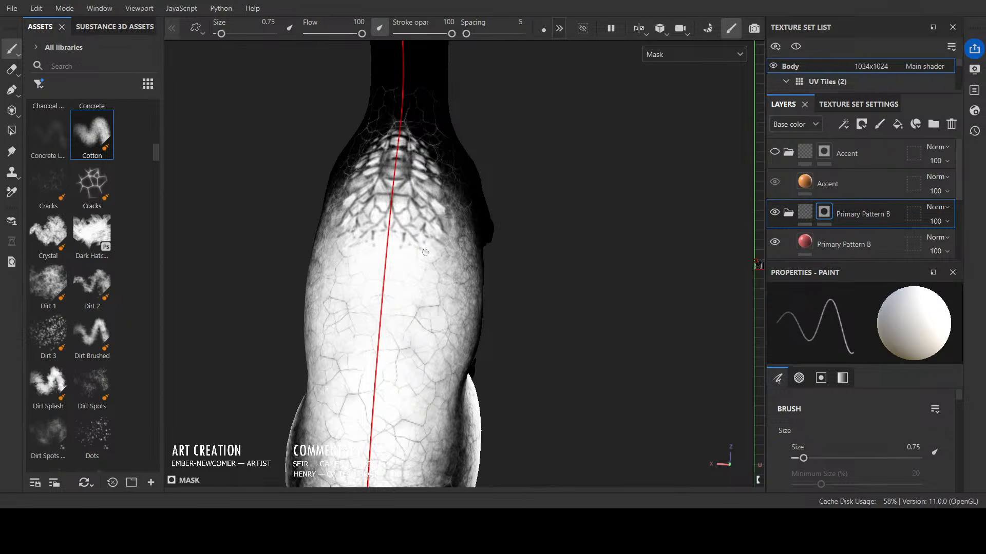
# Step: Refine the scales across the spine and toward the shoulders with alternating black and white strokes at brush size 0.75
pyautogui.keyDown('alt'); pyautogui.moveTo(459, 250); pyautogui.dragTo(388, 296); pyautogui.keyUp('alt')
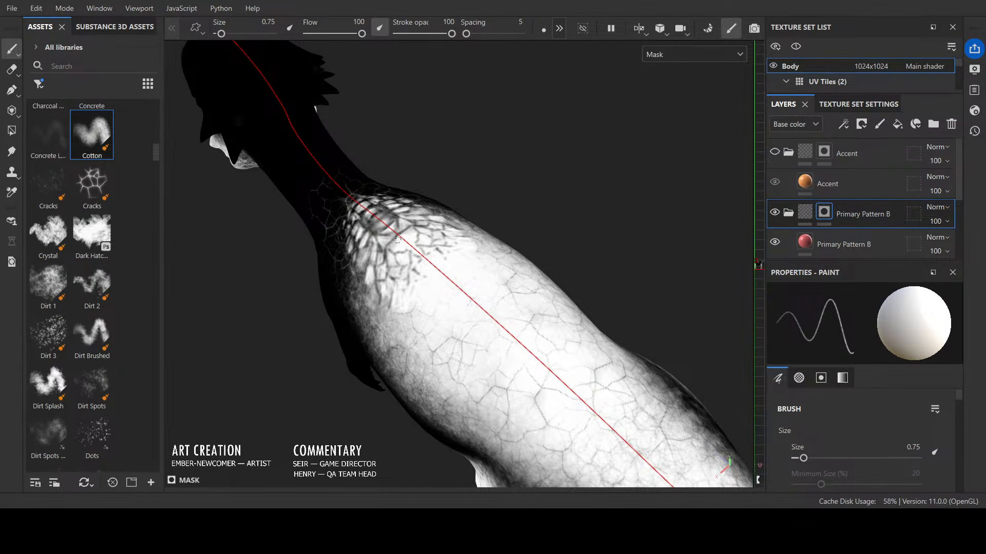
pyautogui.press('x')
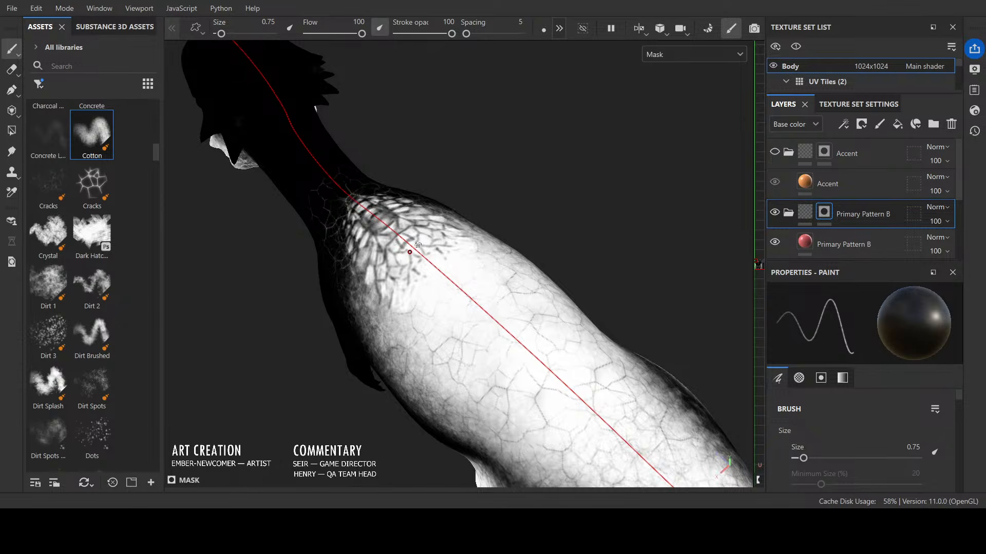
pyautogui.press('x')
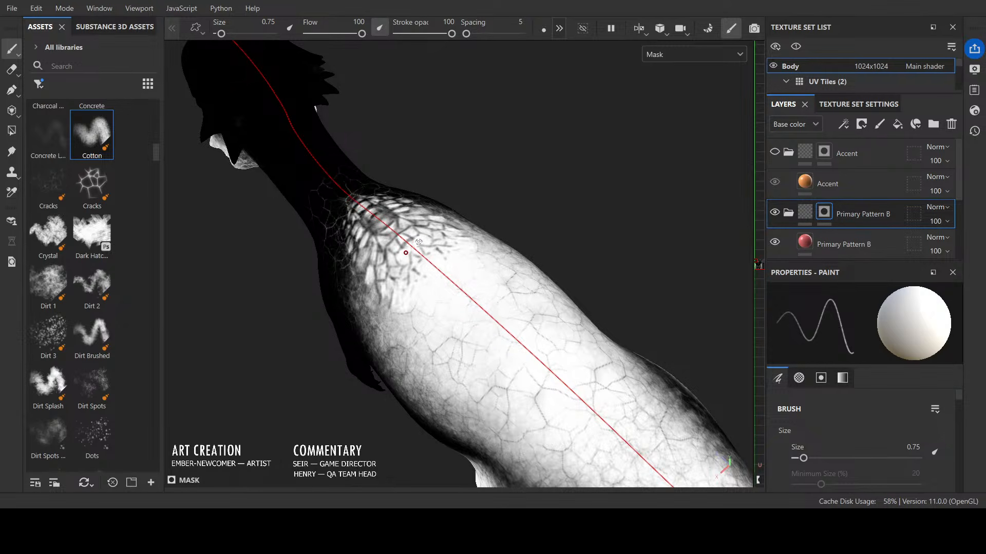
pyautogui.press('x')
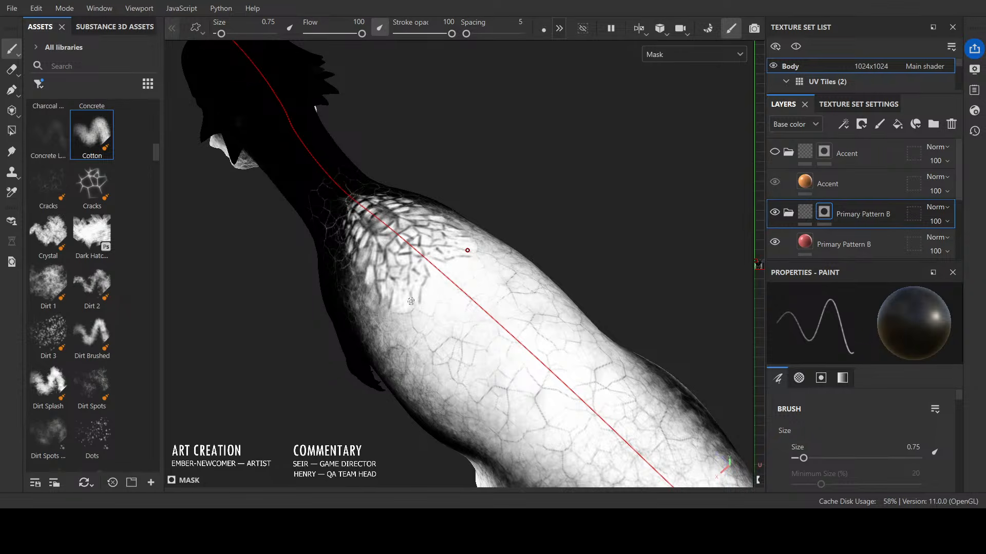
# Step: Extend the scale outlines farther down the white back across the spine, alternating black and white strokes at brush size 0.75
pyautogui.moveTo(411, 311)
pyautogui.mouseDown()
pyautogui.moveTo(398, 315)
pyautogui.moveTo(393, 305)
pyautogui.moveTo(435, 287)
pyautogui.moveTo(426, 314)
pyautogui.moveTo(408, 273)
pyautogui.moveTo(433, 305)
pyautogui.moveTo(434, 268)
pyautogui.moveTo(450, 280)
pyautogui.moveTo(425, 262)
pyautogui.moveTo(453, 302)
pyautogui.moveTo(433, 319)
pyautogui.mouseUp()
pyautogui.press('x')
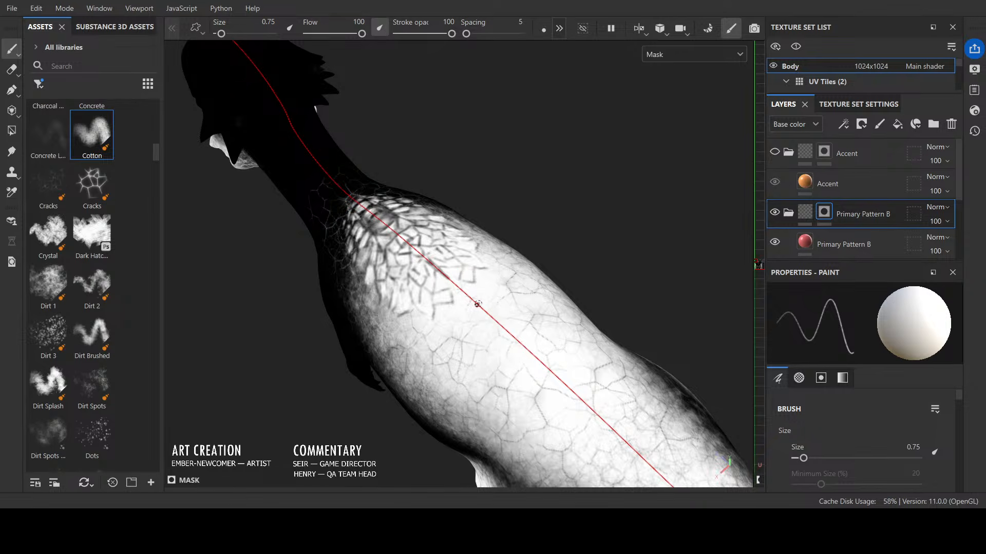
pyautogui.press('x')
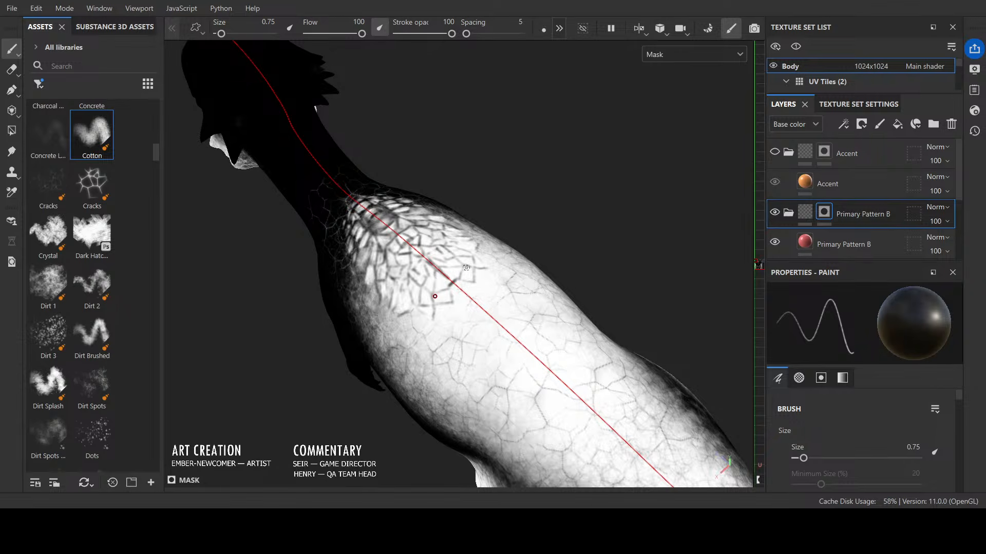
pyautogui.press('x')
pyautogui.press('x')
pyautogui.press('x')
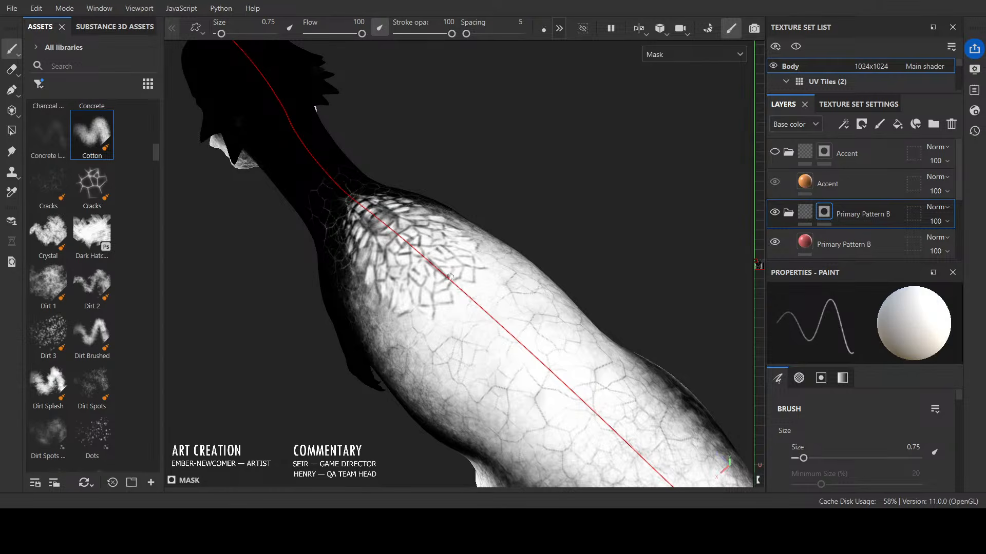
pyautogui.press('x')
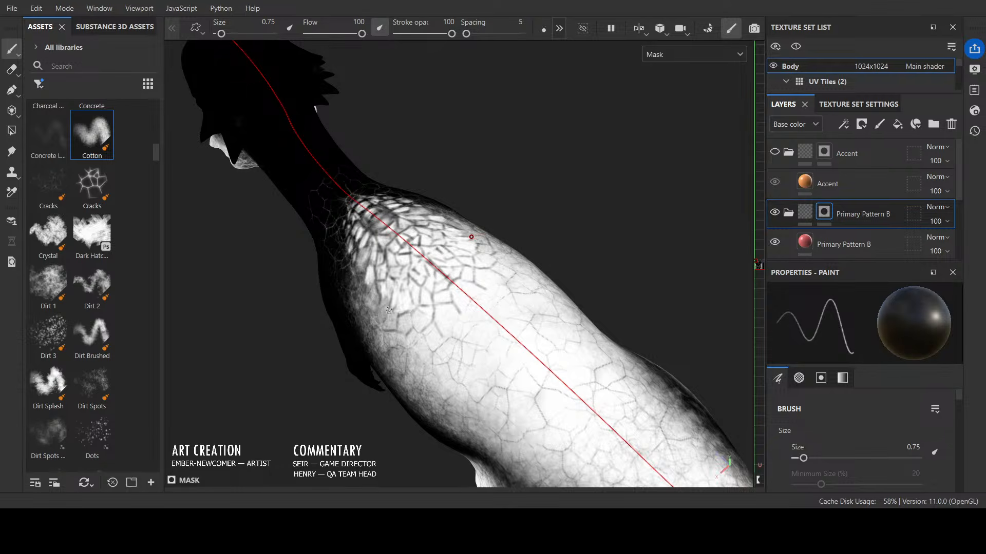
pyautogui.keyDown('alt'); pyautogui.moveTo(500, 209); pyautogui.dragTo(450, 238); pyautogui.keyUp('alt')
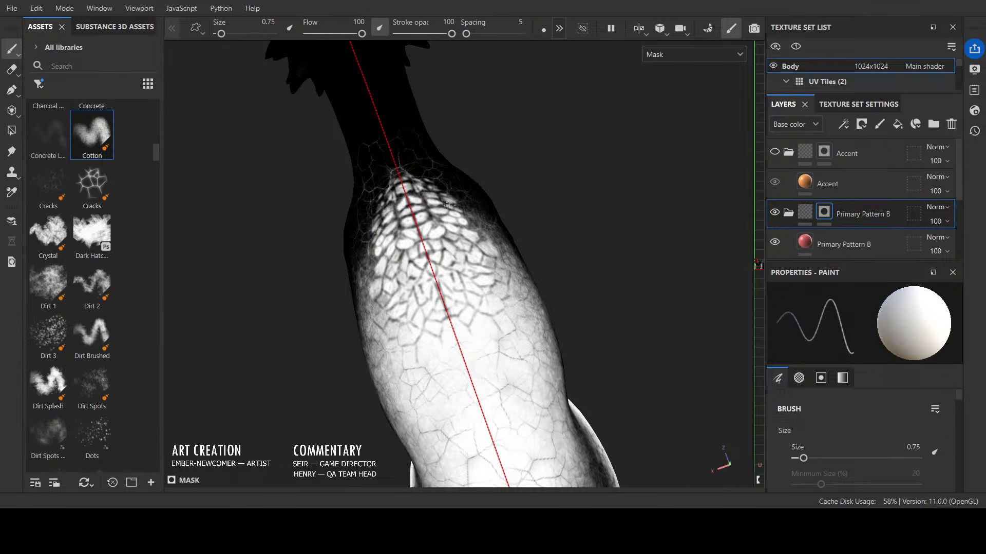
# Step: Dab rounded white scales along the dark flank edge of the neck-base pattern with brush size 2.16
pyautogui.moveTo(592, 182)
pyautogui.keyDown('alt'); pyautogui.mouseDown()
pyautogui.moveTo(613, 334)
pyautogui.moveTo(396, 210)
pyautogui.moveTo(437, 268)
pyautogui.moveTo(440, 401)
pyautogui.mouseUp(); pyautogui.keyUp('alt')
pyautogui.scroll(3, 439, 407)
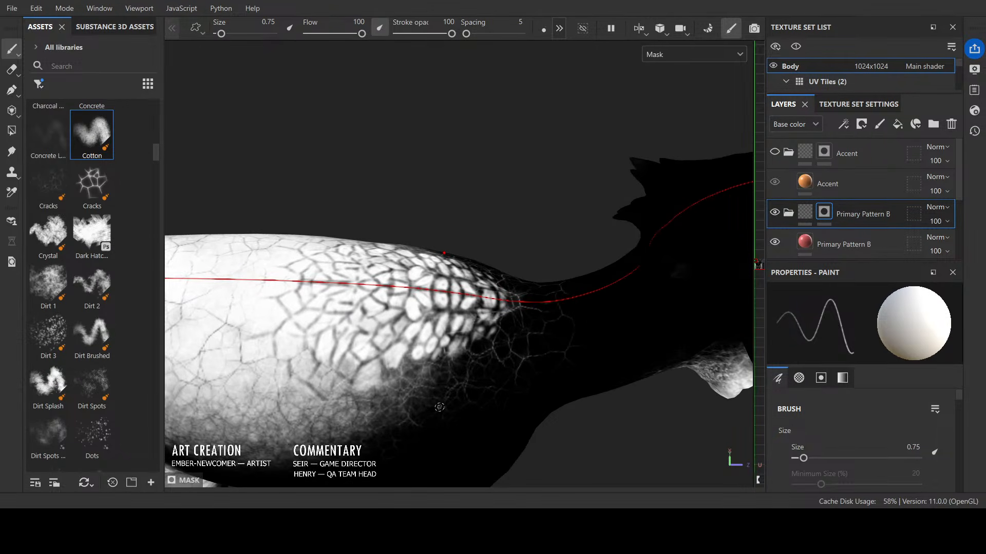
pyautogui.keyDown('ctrl'); pyautogui.moveTo(440, 407); pyautogui.dragTo(454, 407, button='right'); pyautogui.keyUp('ctrl')
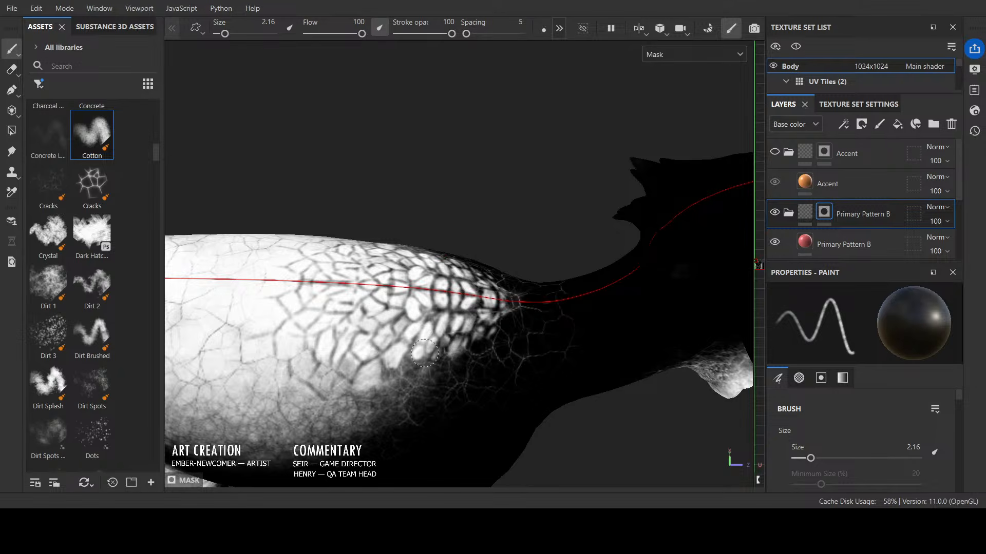
pyautogui.press('x')
pyautogui.click(459, 364)
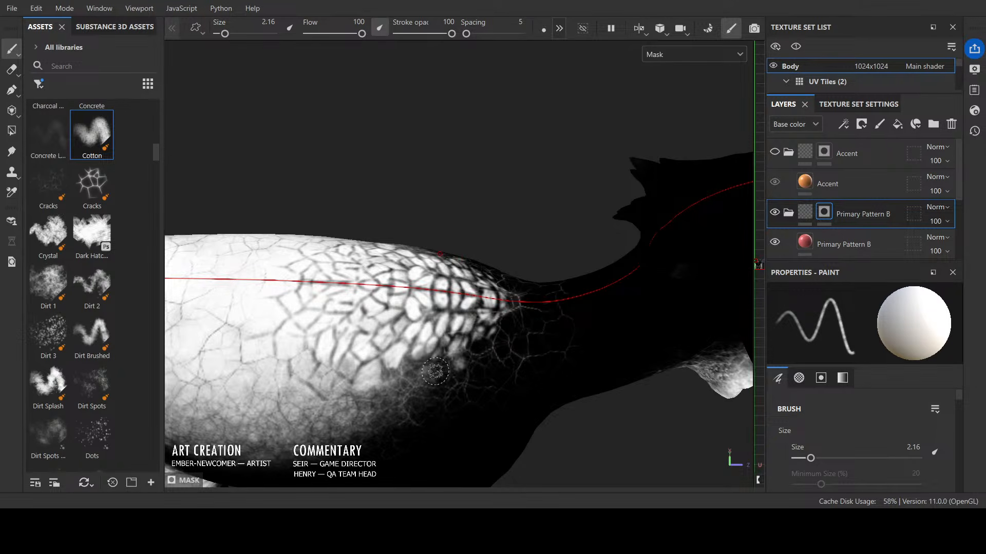
pyautogui.click(438, 370)
pyautogui.click(417, 371)
pyautogui.click(479, 347)
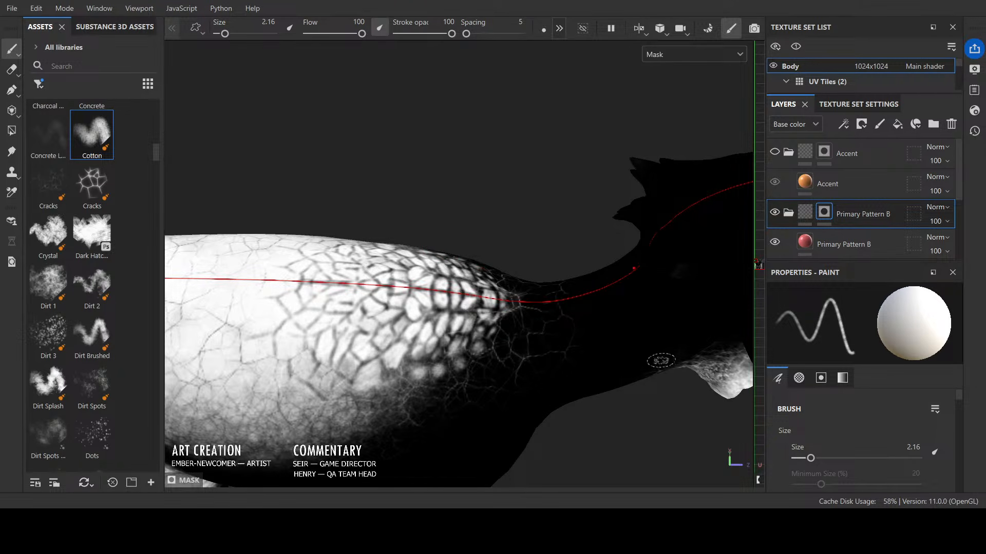
# Step: Separate the new flank-edge scales with thin black outlines at brush size 0.44 and touch them up in white
pyautogui.keyDown('ctrl'); pyautogui.moveTo(652, 352); pyautogui.dragTo(645, 352, button='right'); pyautogui.keyUp('ctrl')
pyautogui.press('x')
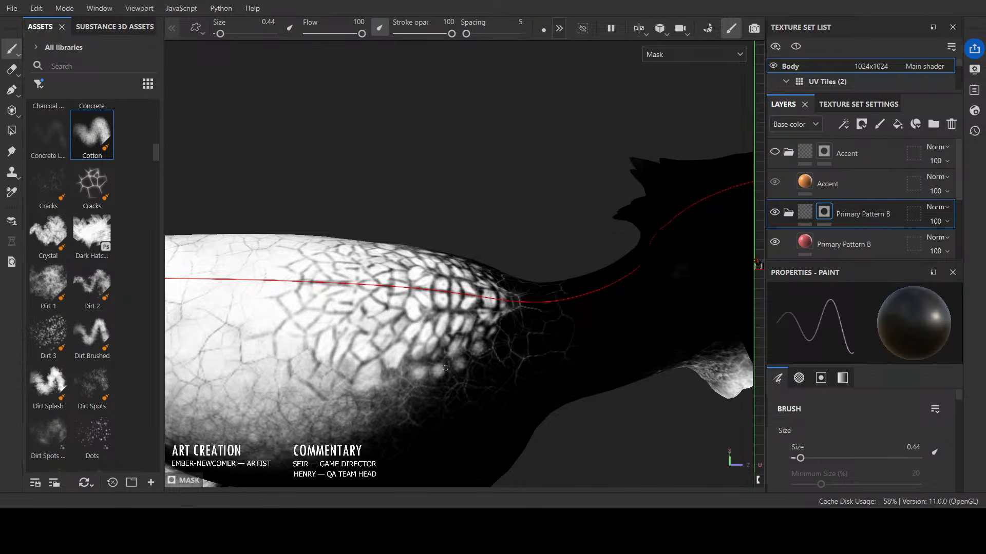
pyautogui.moveTo(428, 377)
pyautogui.mouseDown()
pyautogui.moveTo(406, 377)
pyautogui.moveTo(430, 385)
pyautogui.moveTo(406, 359)
pyautogui.mouseUp()
pyautogui.press('x')
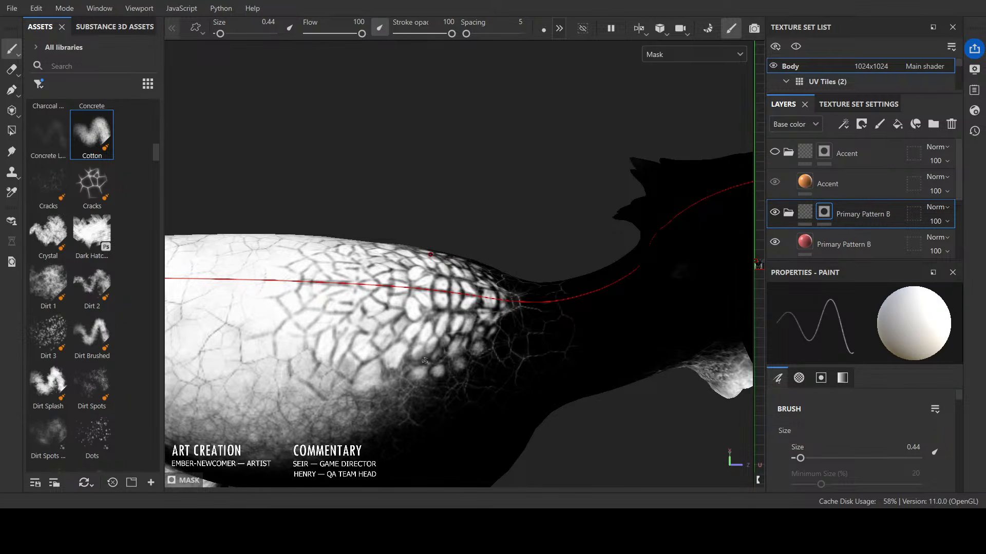
pyautogui.keyDown('alt'); pyautogui.moveTo(561, 268); pyautogui.dragTo(616, 304); pyautogui.keyUp('alt')
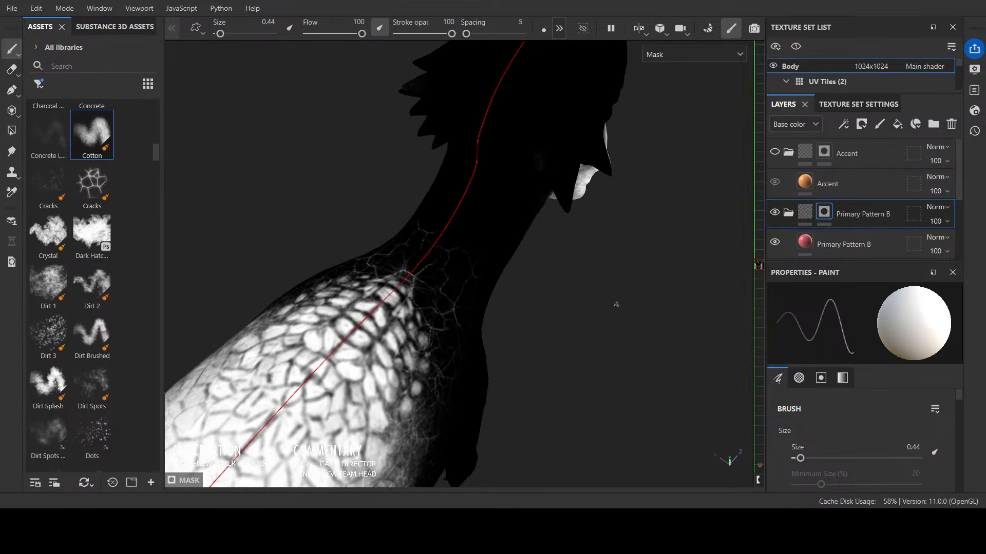
# Step: Refine the scales around the spine at the neck base with alternating black and white strokes at brush size 0.44
pyautogui.keyDown('alt'); pyautogui.moveTo(420, 300); pyautogui.dragTo(567, 278); pyautogui.keyUp('alt')
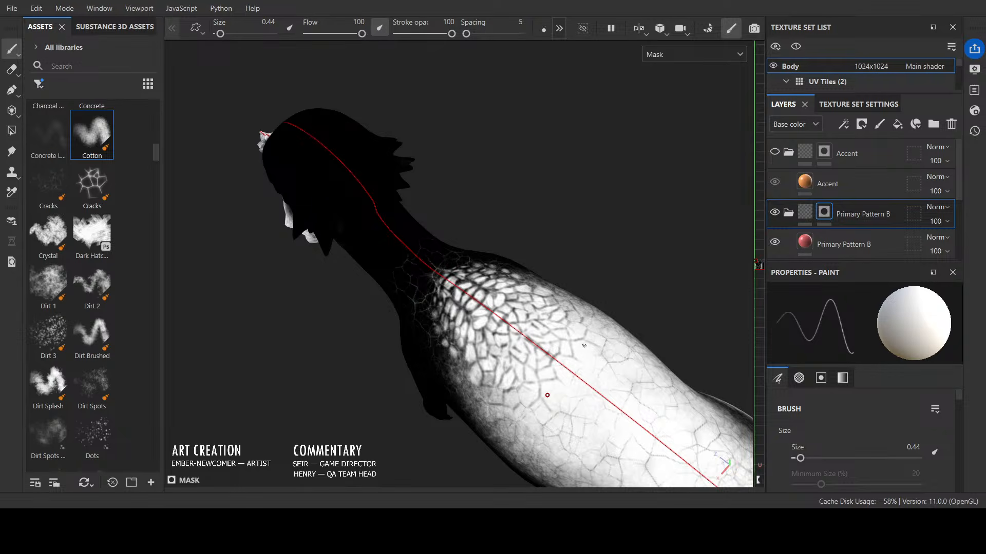
pyautogui.press('x')
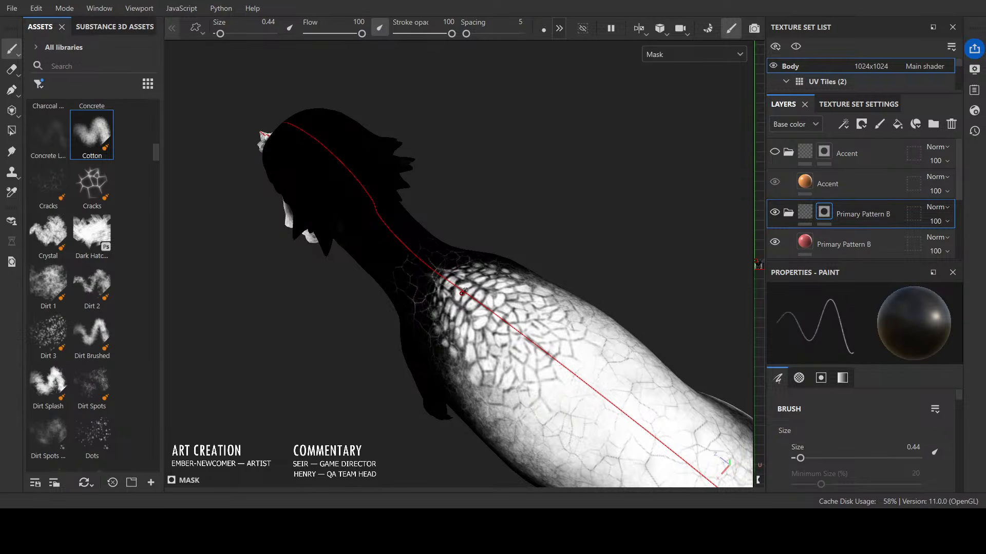
pyautogui.press('x')
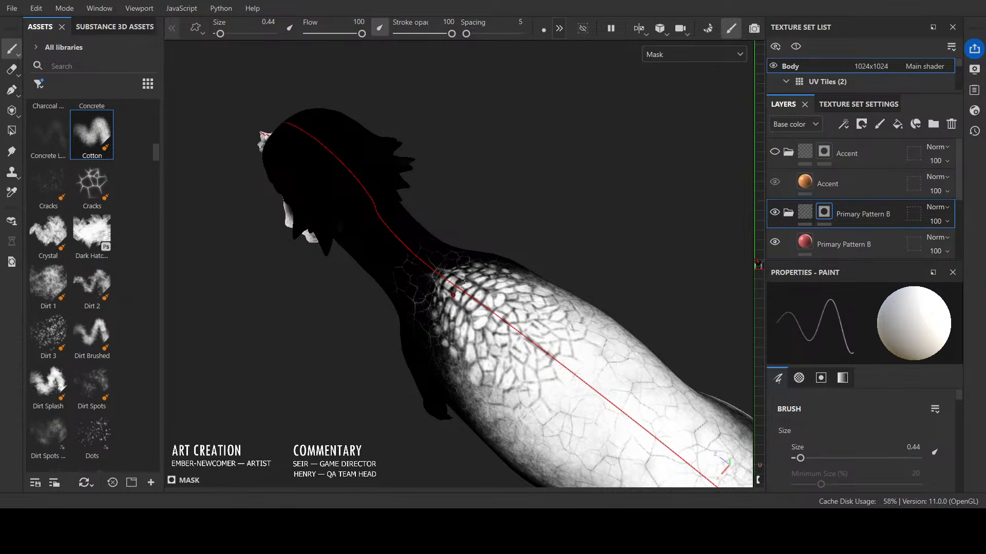
pyautogui.press('x')
pyautogui.press('x')
# Step: Brighten the lower row of flank scales in white and trim their gaps in black at brush size 1.14
pyautogui.moveTo(726, 264)
pyautogui.keyDown('alt'); pyautogui.mouseDown()
pyautogui.moveTo(330, 171)
pyautogui.moveTo(284, 203)
pyautogui.mouseUp(); pyautogui.keyUp('alt')
pyautogui.keyDown('alt'); pyautogui.moveTo(666, 332); pyautogui.dragTo(616, 288); pyautogui.keyUp('alt')
pyautogui.scroll(3, 529, 239)
pyautogui.keyDown('alt'); pyautogui.moveTo(529, 239); pyautogui.dragTo(499, 226); pyautogui.keyUp('alt')
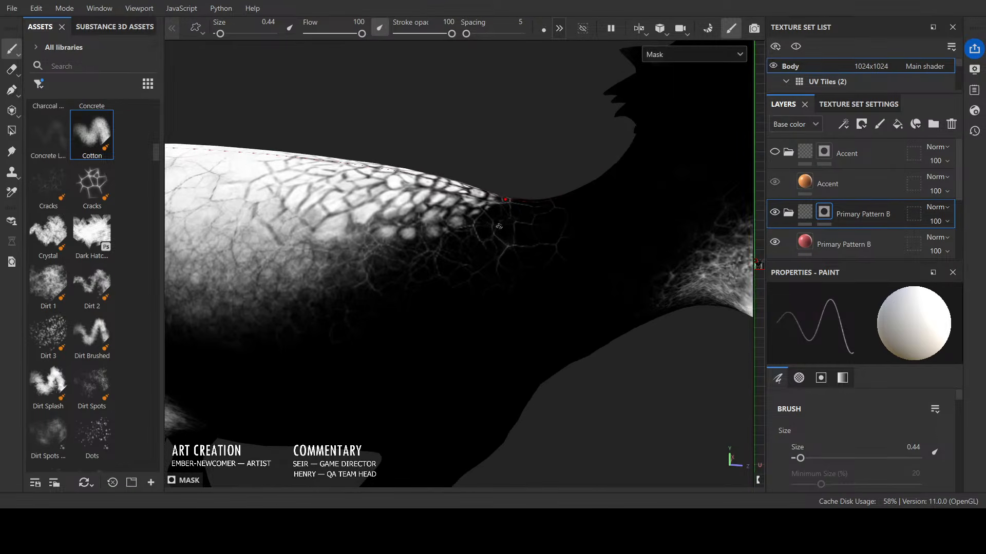
pyautogui.press(']')
pyautogui.press(']')
pyautogui.press(']')
pyautogui.press(']')
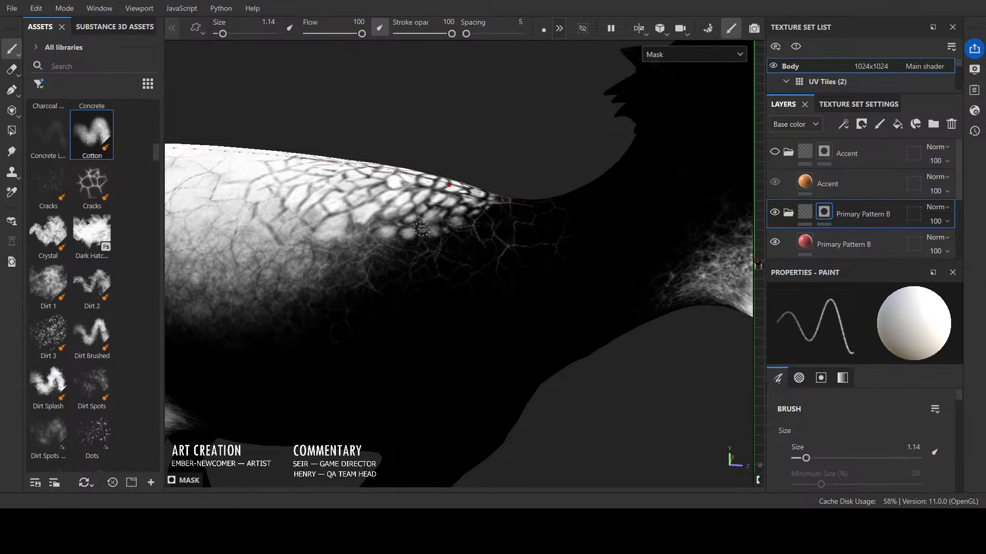
pyautogui.press('x')
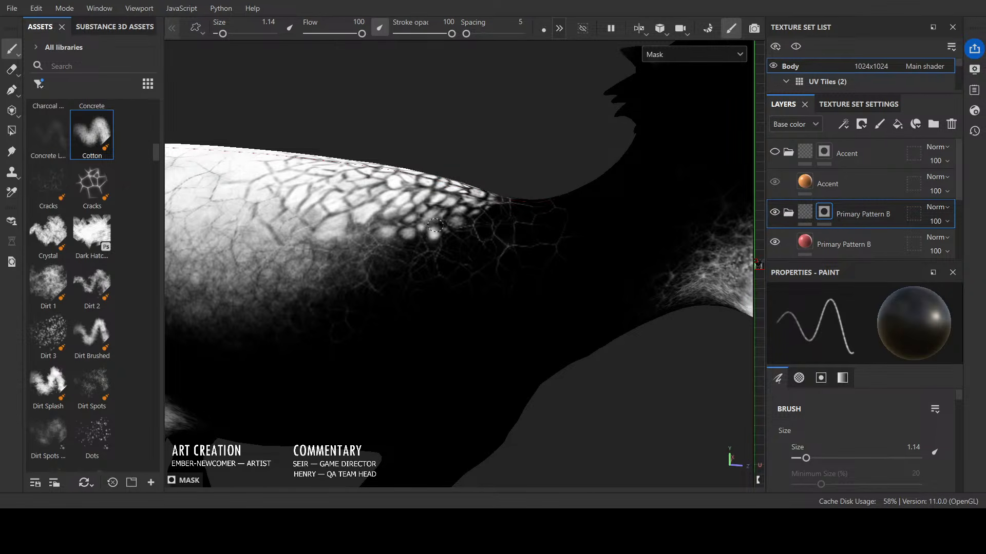
pyautogui.press('x')
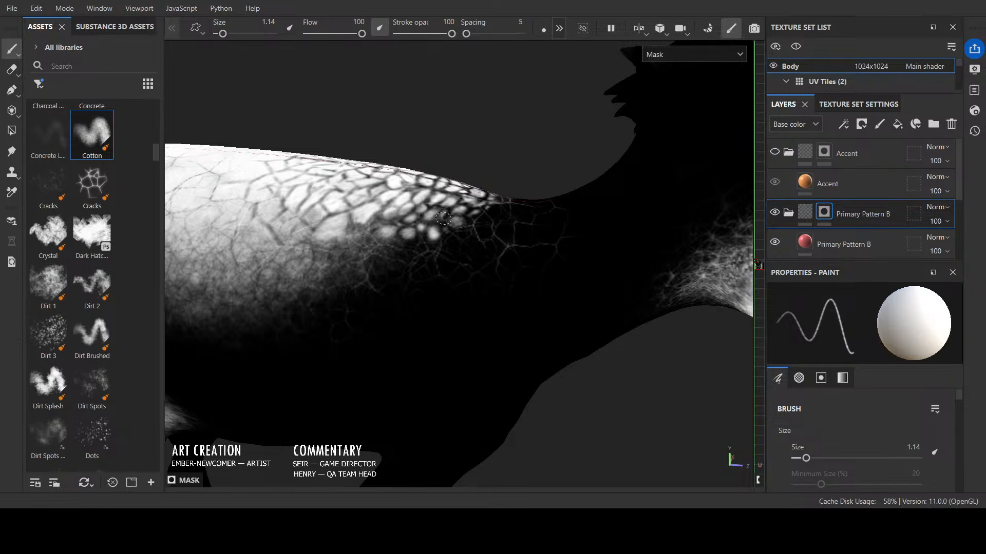
# Step: Dab small white scales along the flank edge up to the pattern's tip at the neck at brush size 1.14
pyautogui.click(451, 234)
pyautogui.click(442, 227)
pyautogui.click(465, 234)
pyautogui.click(484, 228)
pyautogui.moveTo(484, 228); pyautogui.dragTo(489, 223)
pyautogui.click(500, 216)
pyautogui.click(521, 209)
pyautogui.click(507, 207)
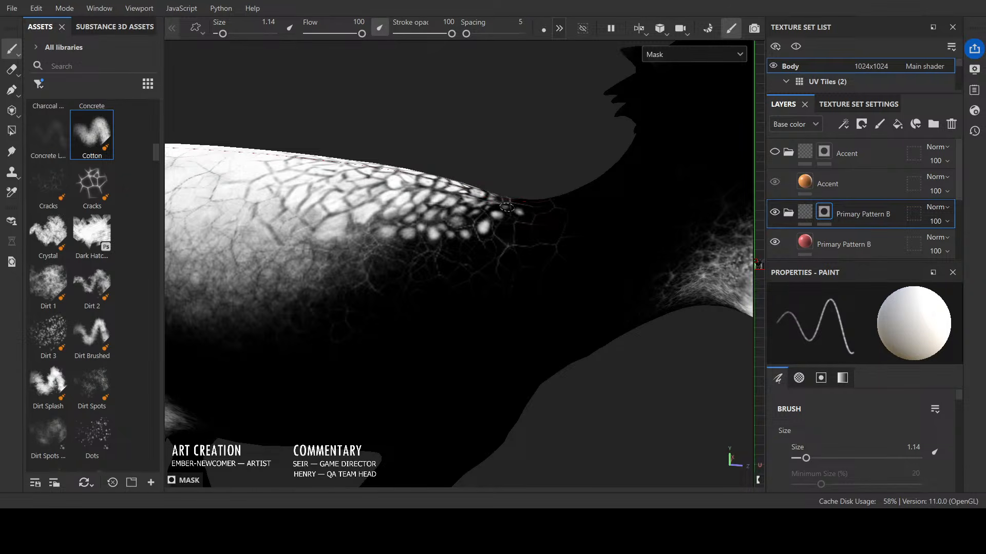
# Step: Darken the gaps between the newly dabbed scales near the neck with black at brush size 1.14
pyautogui.keyDown('alt'); pyautogui.moveTo(589, 170); pyautogui.dragTo(531, 234); pyautogui.keyUp('alt')
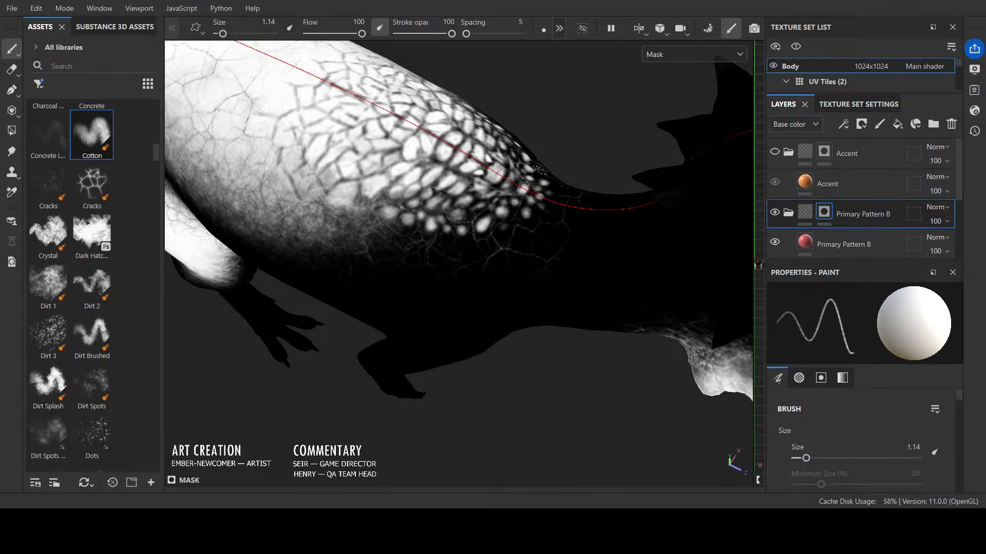
pyautogui.press('x')
pyautogui.moveTo(503, 226); pyautogui.dragTo(502, 238)
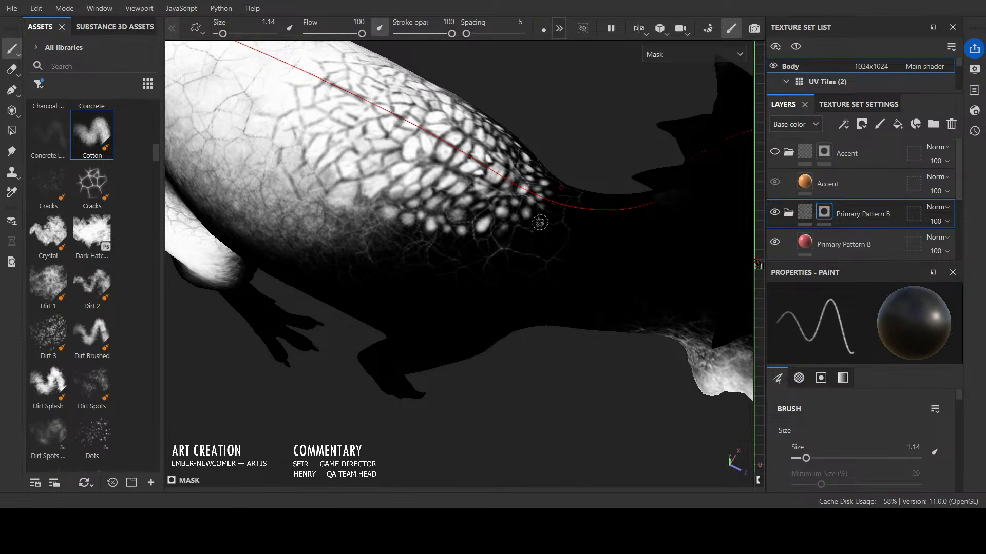
pyautogui.keyDown('alt'); pyautogui.keyDown('shift'); pyautogui.moveTo(624, 316); pyautogui.dragTo(678, 202); pyautogui.keyUp('shift'); pyautogui.keyUp('alt')
pyautogui.scroll(-4, 639, 212)
pyautogui.keyDown('alt'); pyautogui.moveTo(552, 313); pyautogui.dragTo(515, 360); pyautogui.keyUp('alt')
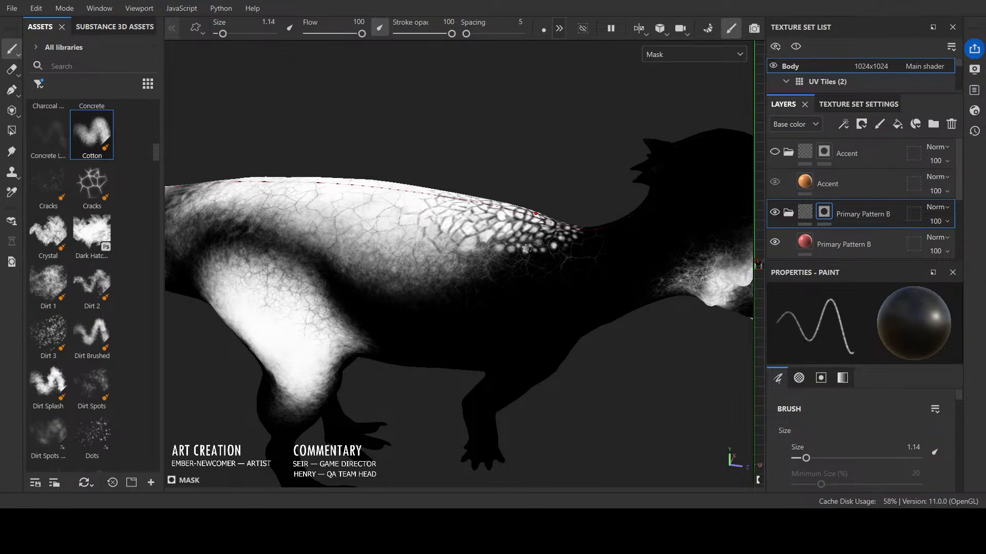
pyautogui.keyDown('ctrl'); pyautogui.moveTo(550, 251); pyautogui.dragTo(534, 251, button='right'); pyautogui.keyUp('ctrl')
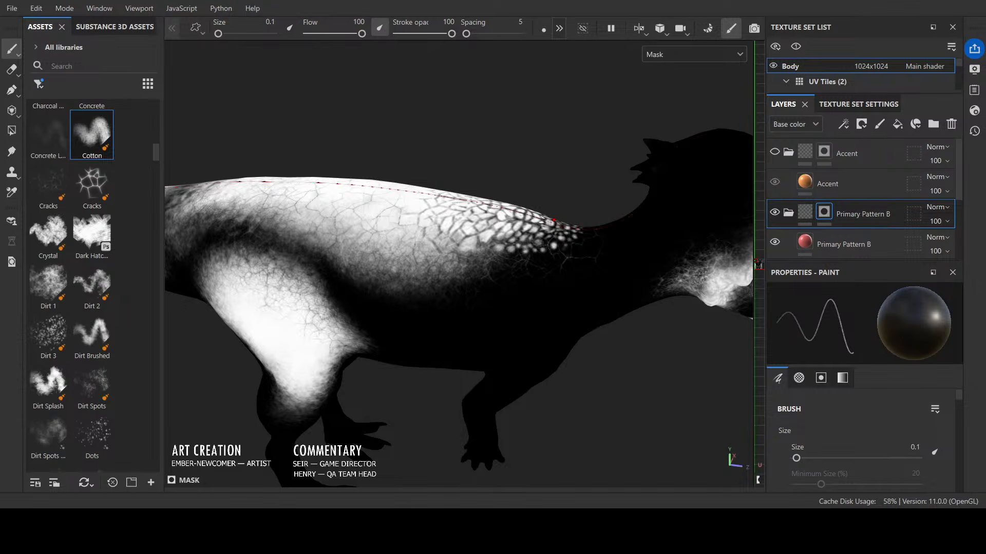
pyautogui.click(48, 185)
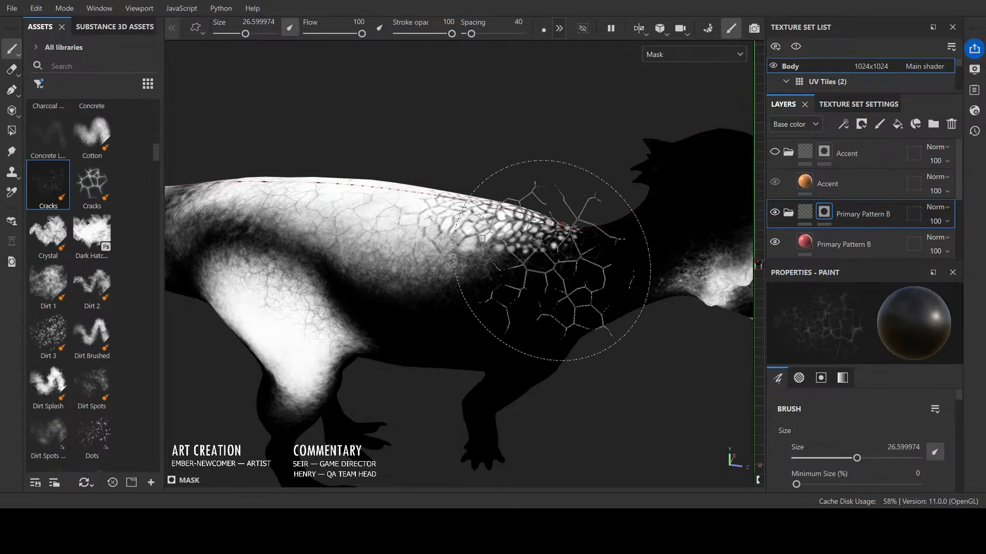
pyautogui.moveTo(565, 247)
pyautogui.keyDown('ctrl'); pyautogui.mouseDown(button='right')
pyautogui.moveTo(539, 247)
pyautogui.moveTo(567, 253)
pyautogui.mouseUp(button='right'); pyautogui.keyUp('ctrl')
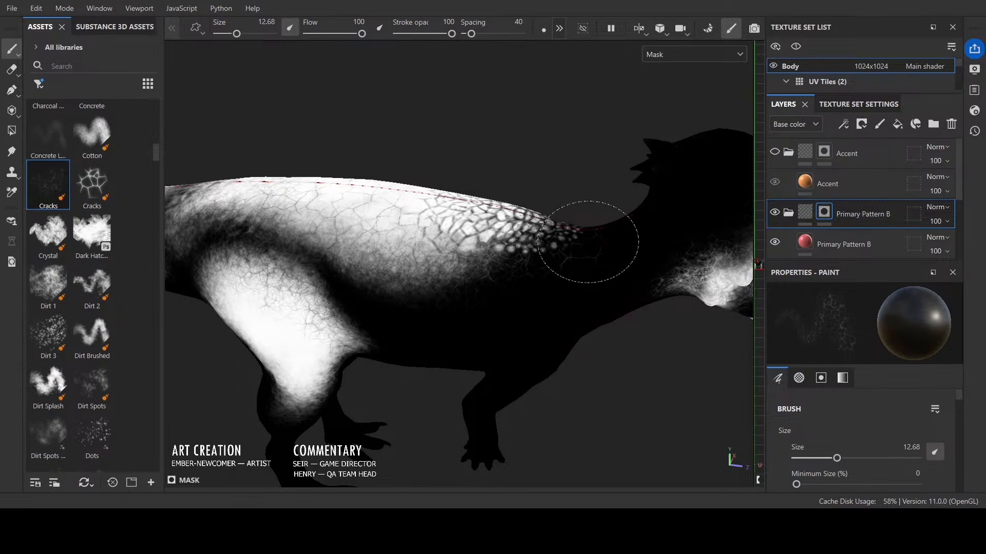
pyautogui.scroll(3, 617, 252)
pyautogui.moveTo(585, 191)
pyautogui.keyDown('alt'); pyautogui.mouseDown()
pyautogui.moveTo(522, 273)
pyautogui.moveTo(606, 198)
pyautogui.moveTo(675, 257)
pyautogui.moveTo(548, 220)
pyautogui.mouseUp(); pyautogui.keyUp('alt')
pyautogui.scroll(-3, 611, 191)
# Step: Refine the small scales at the neck edge with black and white strokes, using the Cotton brush at size 0.73
pyautogui.click(92, 135)
pyautogui.scroll(2, 531, 272)
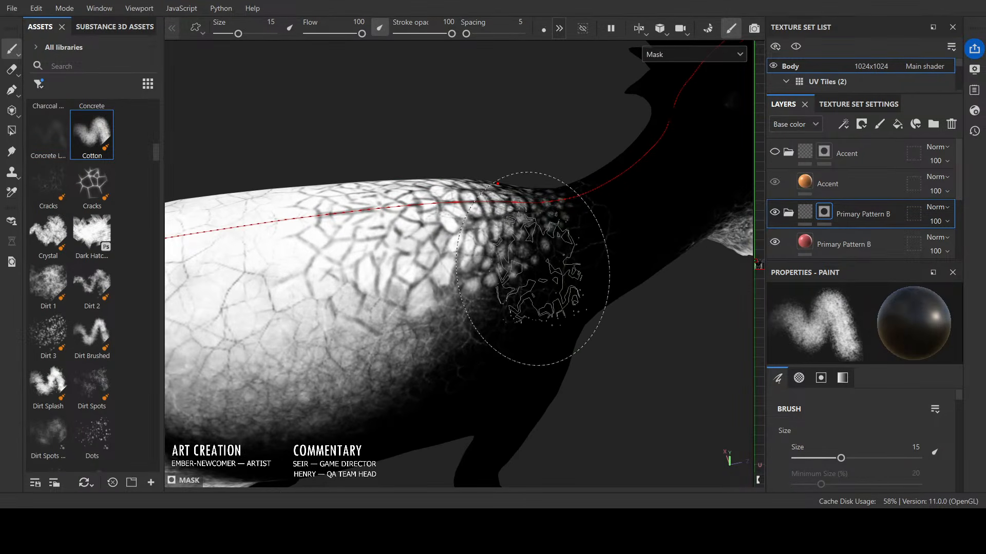
pyautogui.keyDown('ctrl'); pyautogui.moveTo(535, 268); pyautogui.dragTo(540, 267, button='right'); pyautogui.keyUp('ctrl')
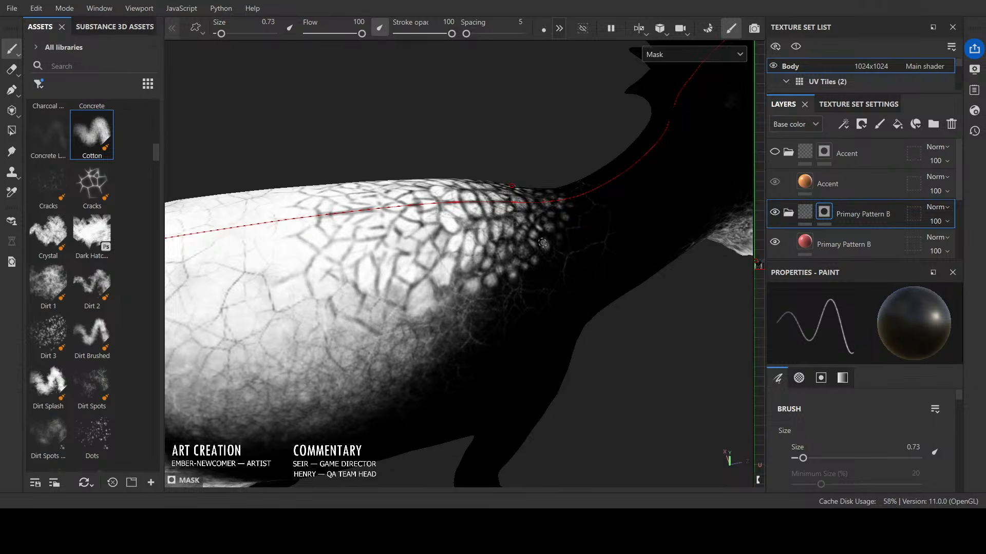
pyautogui.press('x')
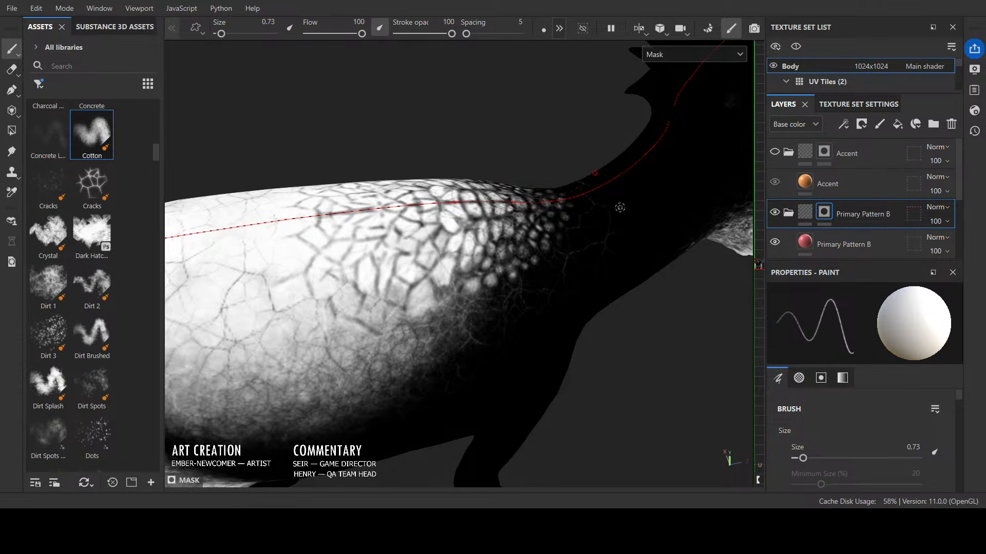
pyautogui.scroll(-3, 613, 229)
pyautogui.keyDown('alt'); pyautogui.moveTo(612, 229); pyautogui.dragTo(518, 271); pyautogui.keyUp('alt')
pyautogui.scroll(4, 519, 270)
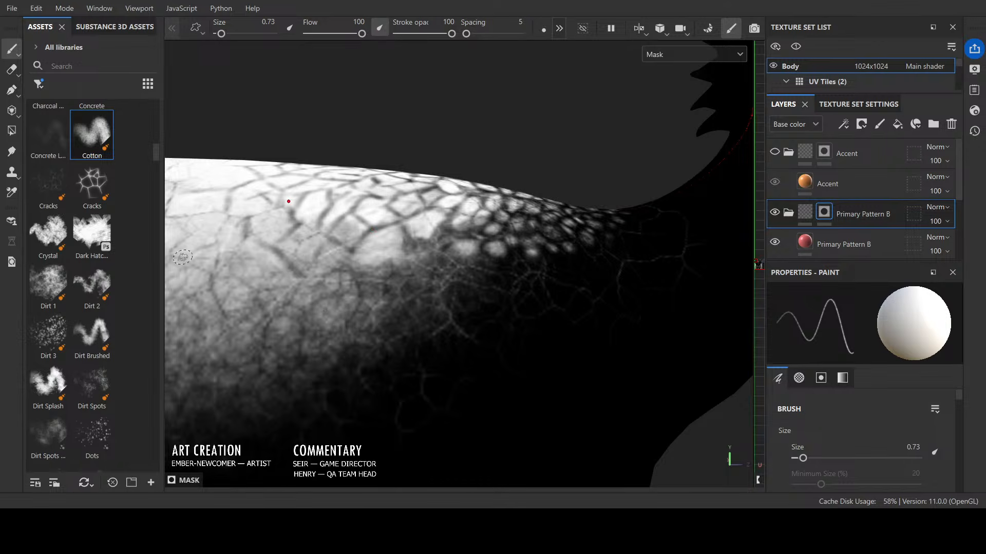
pyautogui.scroll(-5, 82, 322)
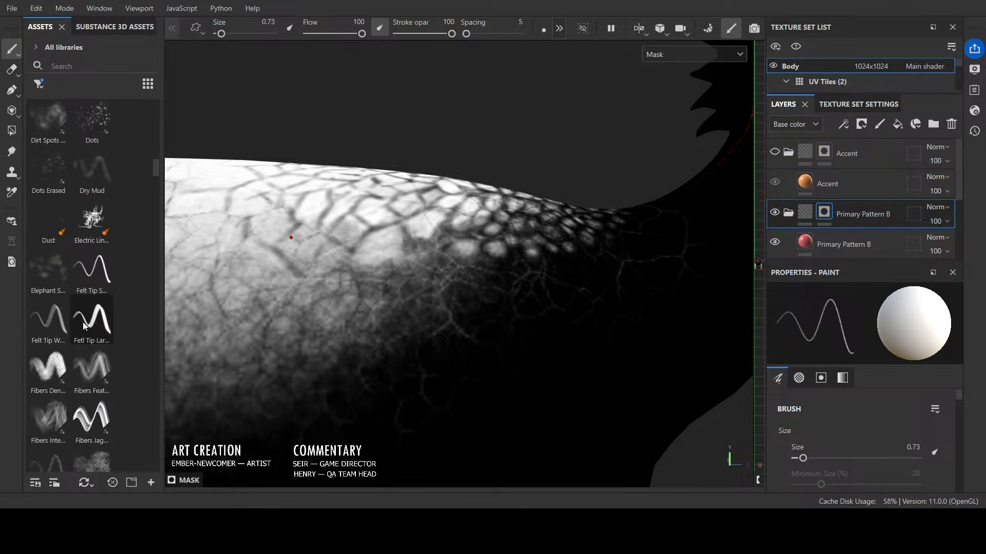
pyautogui.scroll(-5, 82, 322)
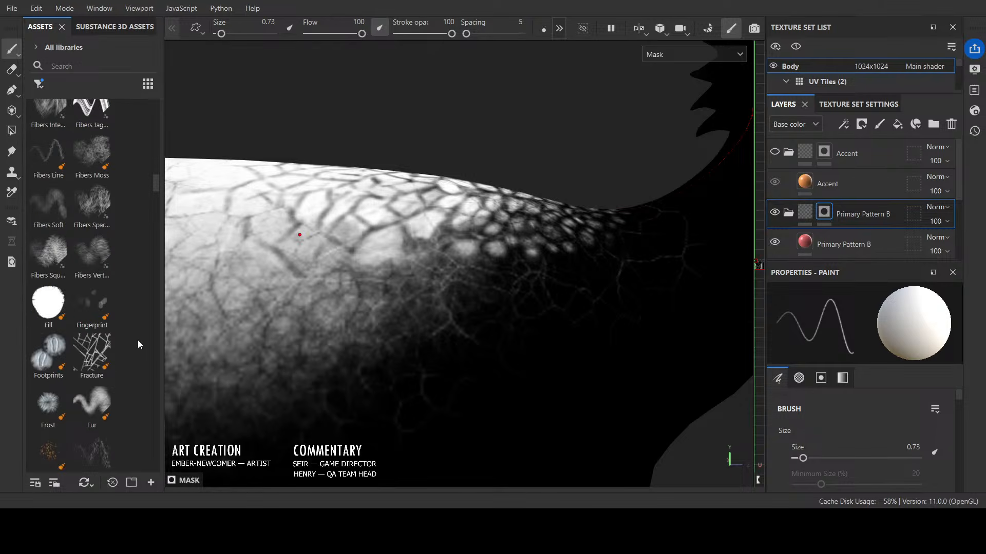
pyautogui.scroll(-3, 138, 340)
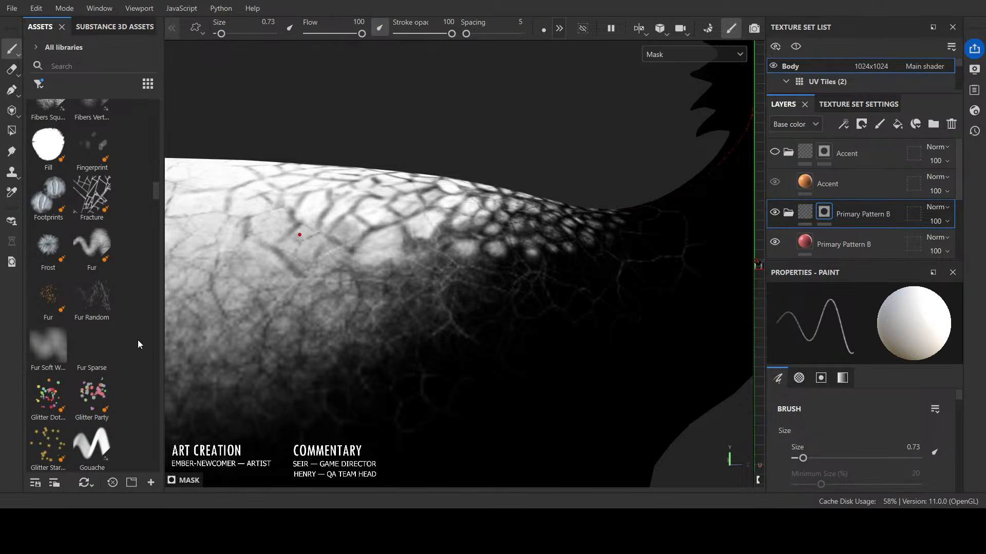
pyautogui.scroll(-5, 138, 340)
pyautogui.scroll(15, 137, 340)
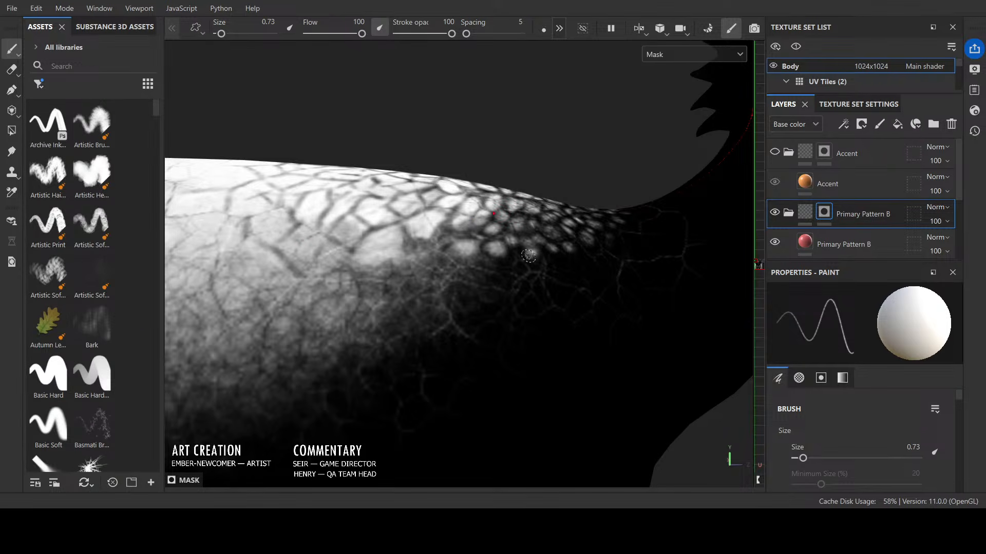
# Step: Dab white scales below the lower row of flank scales with an Artistic brush at size 1.18
pyautogui.press('x')
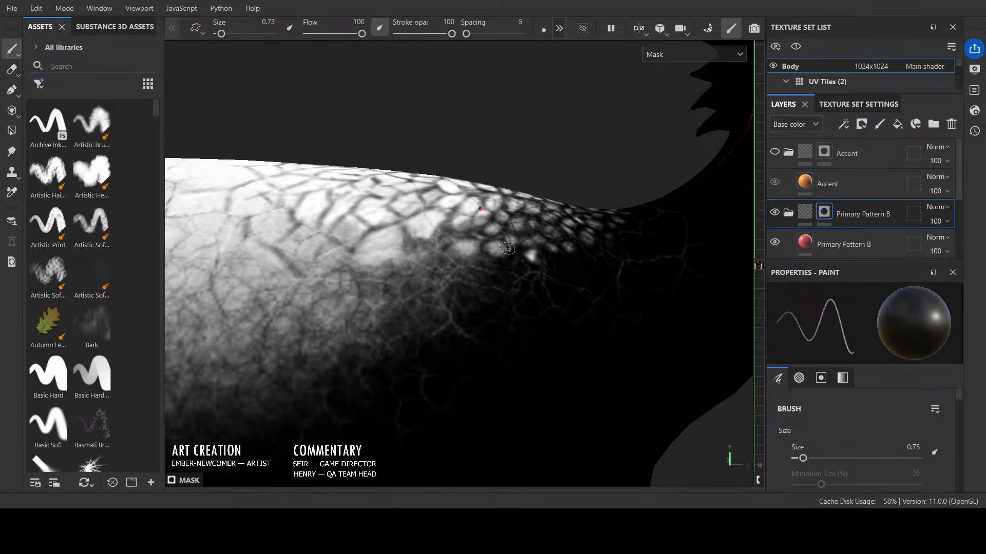
pyautogui.click(91, 122)
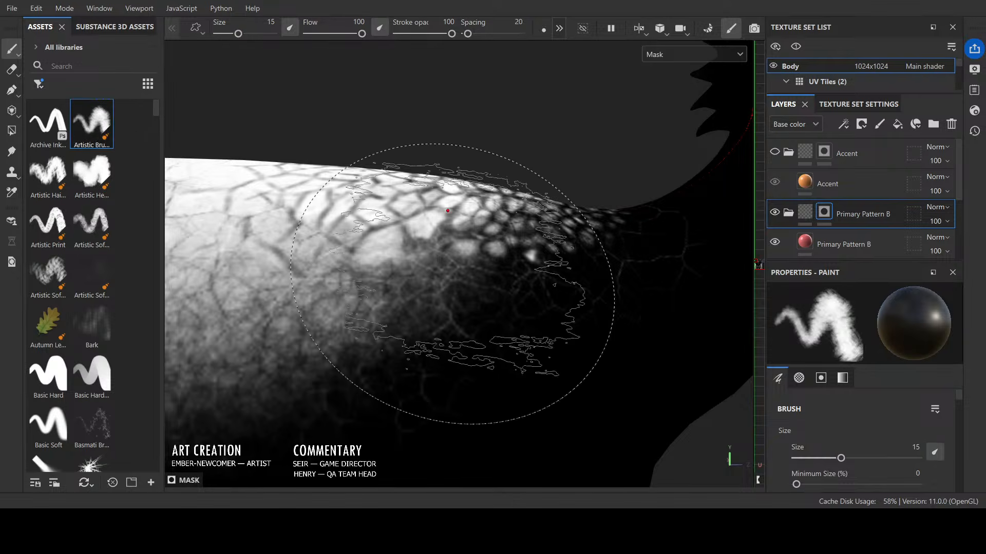
pyautogui.click(91, 171)
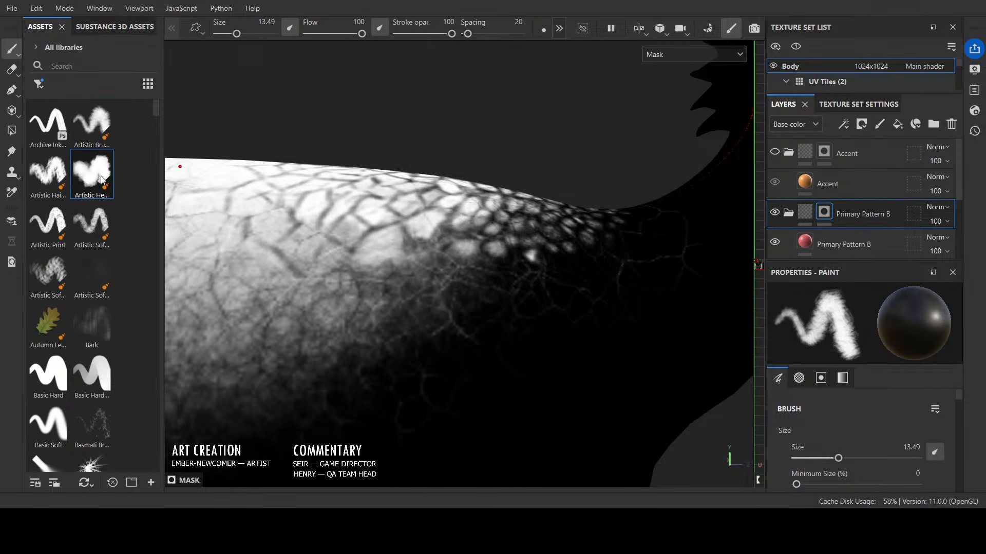
pyautogui.keyDown('ctrl'); pyautogui.moveTo(529, 275); pyautogui.dragTo(478, 270, button='right'); pyautogui.keyUp('ctrl')
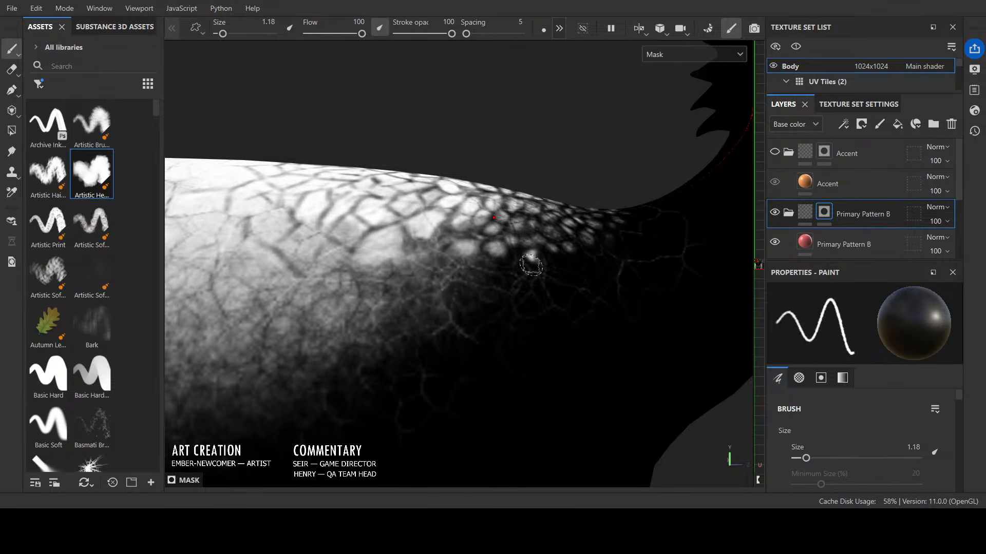
pyautogui.press('x')
pyautogui.click(530, 255)
pyautogui.moveTo(517, 264); pyautogui.dragTo(530, 273)
pyautogui.click(496, 272)
# Step: Trim the newly dabbed flank scales in black and add bright white dots between them at brush size 0.47
pyautogui.press('x')
pyautogui.keyDown('ctrl'); pyautogui.moveTo(551, 275); pyautogui.dragTo(534, 274, button='right'); pyautogui.keyUp('ctrl')
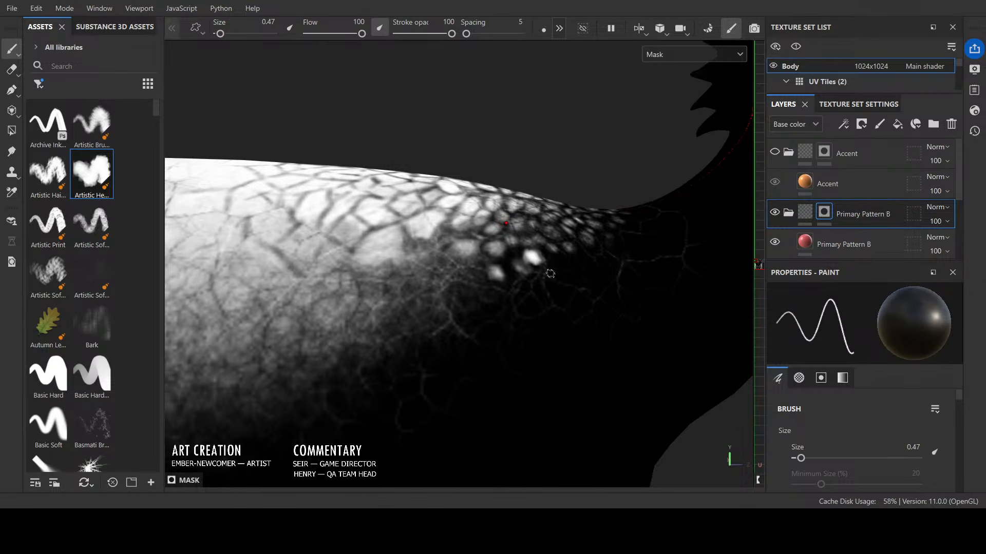
pyautogui.scroll(3, 550, 277)
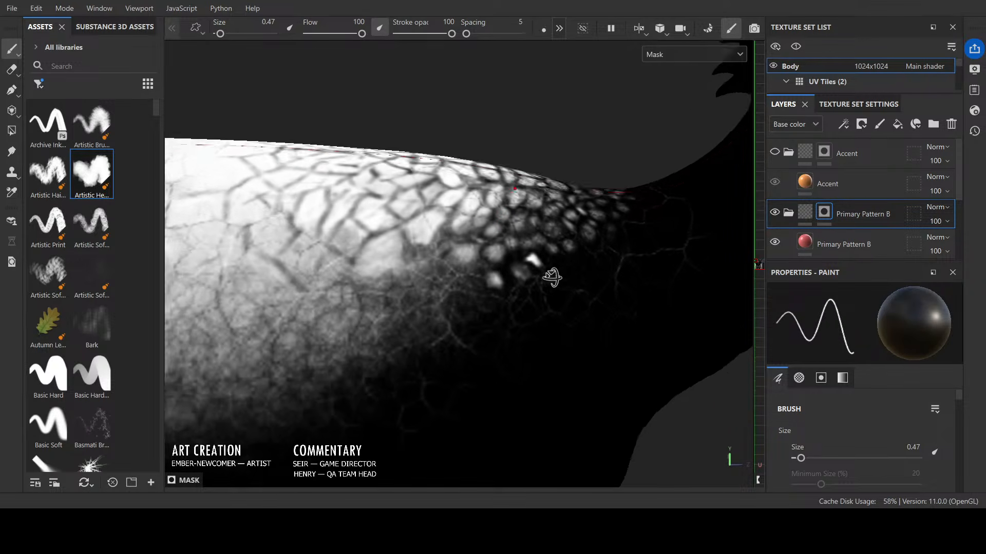
pyautogui.moveTo(493, 264)
pyautogui.mouseDown()
pyautogui.moveTo(505, 253)
pyautogui.moveTo(500, 260)
pyautogui.mouseUp()
pyautogui.press('x')
pyautogui.moveTo(493, 254)
pyautogui.mouseDown()
pyautogui.moveTo(520, 276)
pyautogui.moveTo(515, 281)
pyautogui.mouseUp()
pyautogui.click(500, 266)
pyautogui.click(512, 260)
pyautogui.click(485, 269)
pyautogui.press('x')
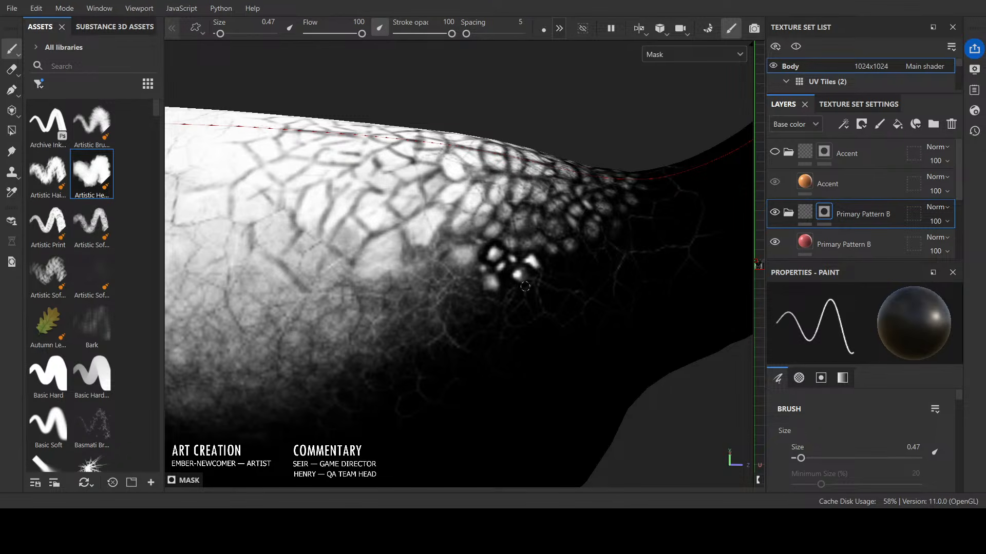
# Step: Scatter small white dots over the dark fade below the flank scales at brush size 0.47
pyautogui.press('x')
pyautogui.click(527, 234)
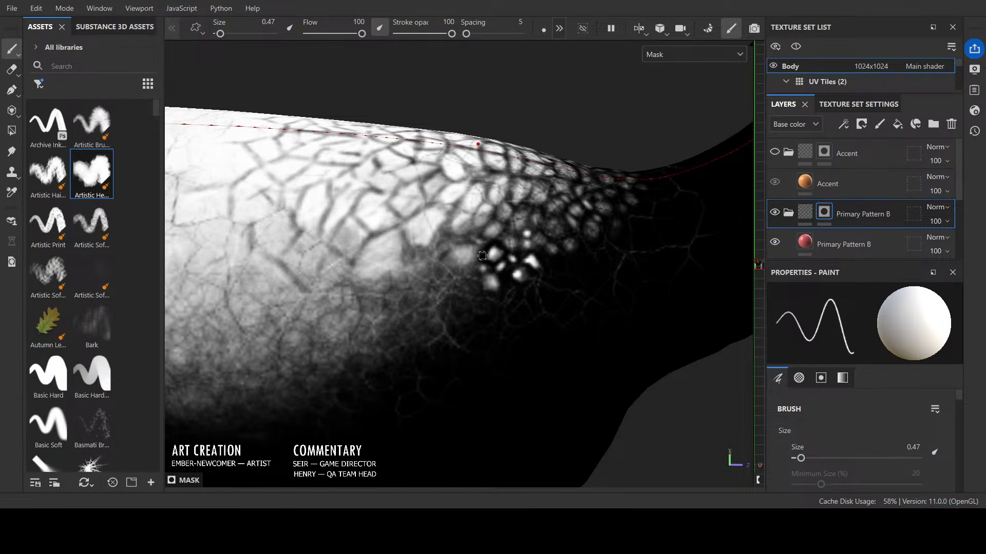
pyautogui.click(459, 313)
pyautogui.click(494, 342)
pyautogui.click(489, 315)
pyautogui.click(465, 292)
pyautogui.click(438, 340)
pyautogui.click(388, 343)
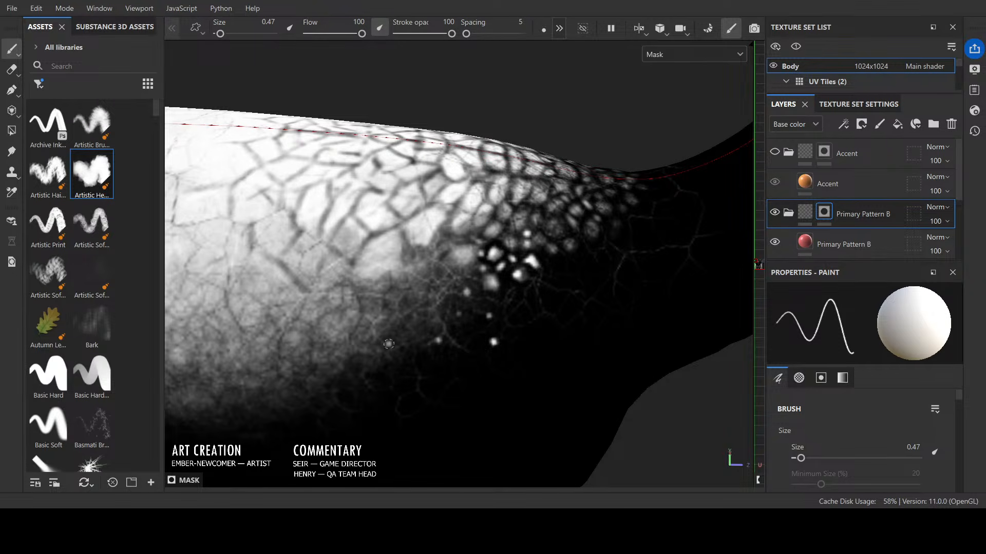
pyautogui.click(437, 279)
# Step: Select the Cotton brush, reduce it to size 1.14, and tone down the scattered flank dots with black
pyautogui.scroll(-5, 395, 276)
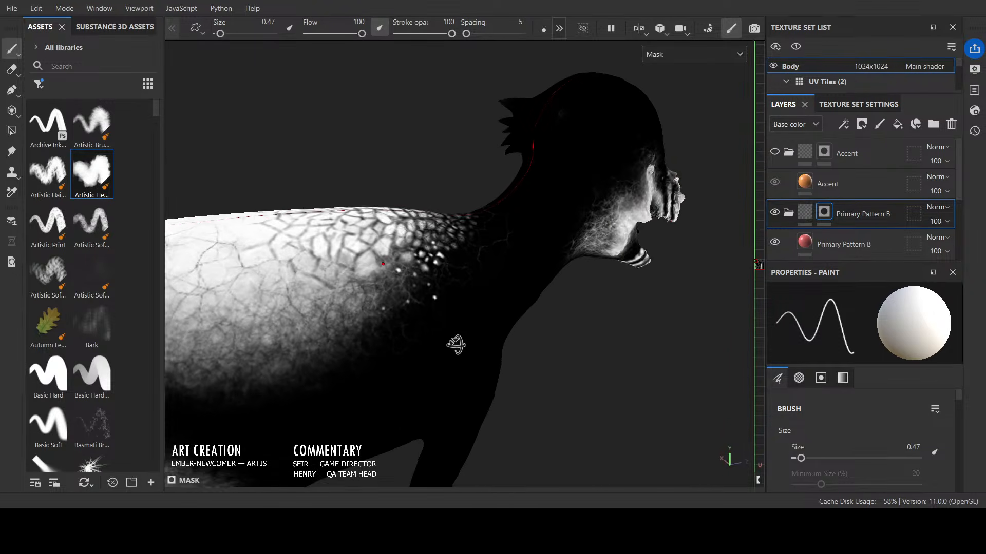
pyautogui.scroll(-5, 138, 298)
pyautogui.scroll(-5, 137, 297)
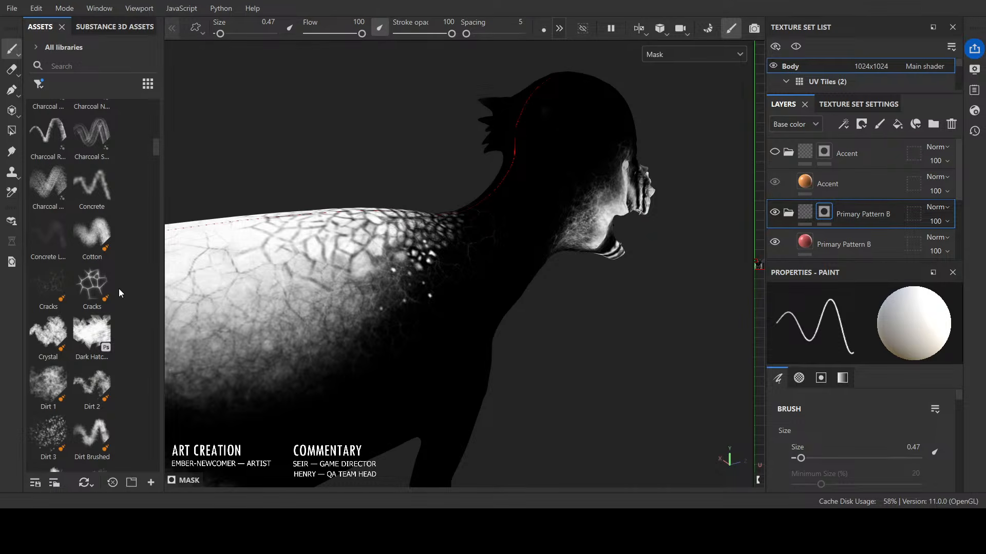
pyautogui.click(92, 233)
pyautogui.press('[')
pyautogui.press('[')
pyautogui.press('[')
pyautogui.press('[')
pyautogui.press('[')
pyautogui.press('[')
pyautogui.press('[')
pyautogui.press('[')
pyautogui.press('[')
pyautogui.press('[')
pyautogui.press('[')
pyautogui.press('[')
pyautogui.press('[')
pyautogui.press('[')
pyautogui.press('[')
pyautogui.press('[')
pyautogui.press('[')
pyautogui.press('[')
pyautogui.press('[')
pyautogui.press('[')
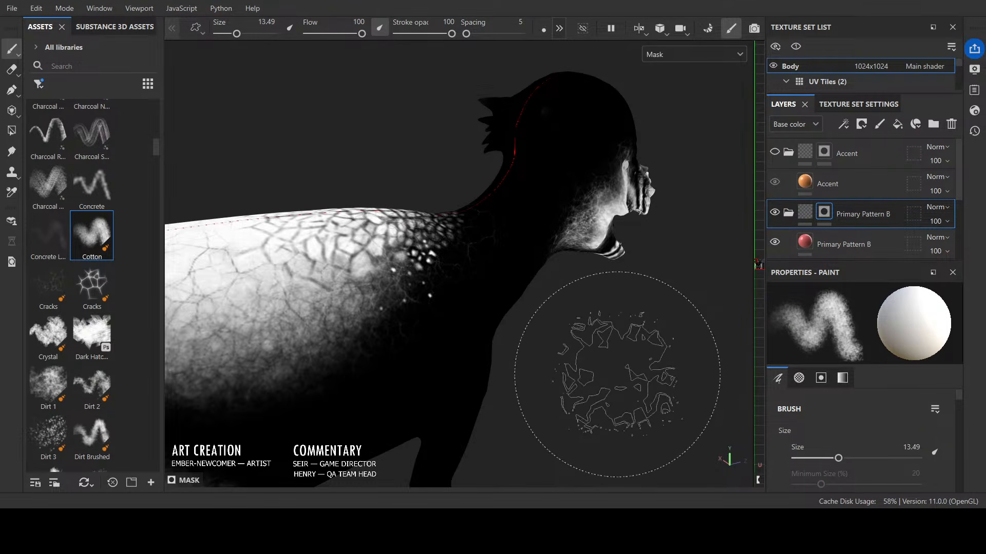
pyautogui.press('x')
pyautogui.moveTo(428, 295)
pyautogui.mouseDown()
pyautogui.moveTo(419, 290)
pyautogui.moveTo(433, 260)
pyautogui.moveTo(416, 261)
pyautogui.moveTo(426, 248)
pyautogui.moveTo(405, 222)
pyautogui.mouseUp()
pyautogui.press('x')
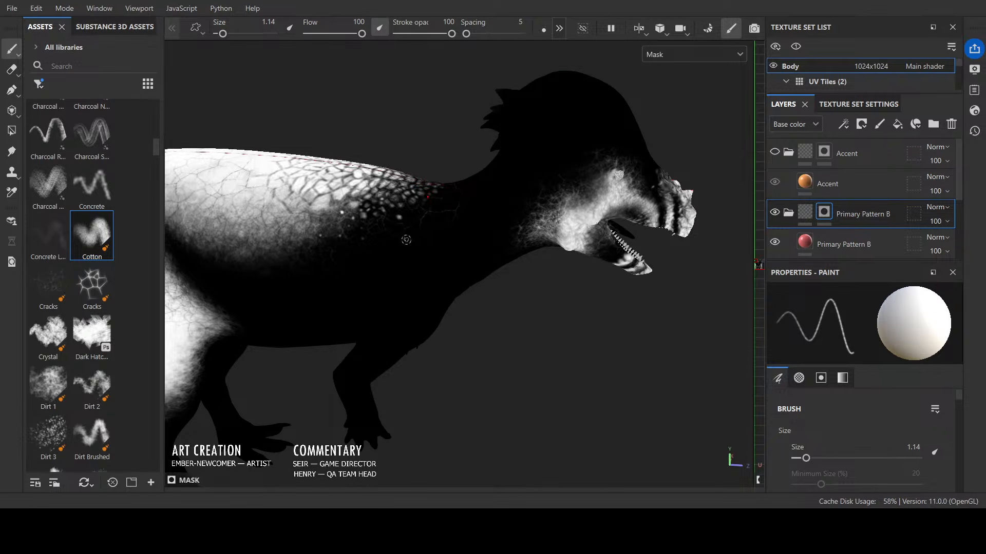
# Step: Touch up the scattered dots and scale edges near the shoulder in black and white at brush size 1.14
pyautogui.press('x')
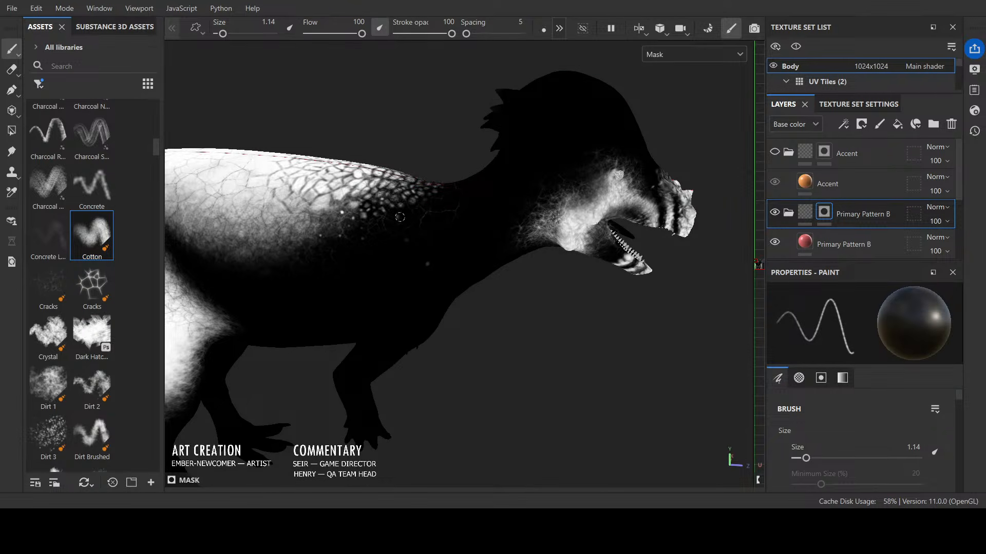
pyautogui.keyDown('alt'); pyautogui.moveTo(463, 190); pyautogui.dragTo(436, 205); pyautogui.keyUp('alt')
pyautogui.press('x')
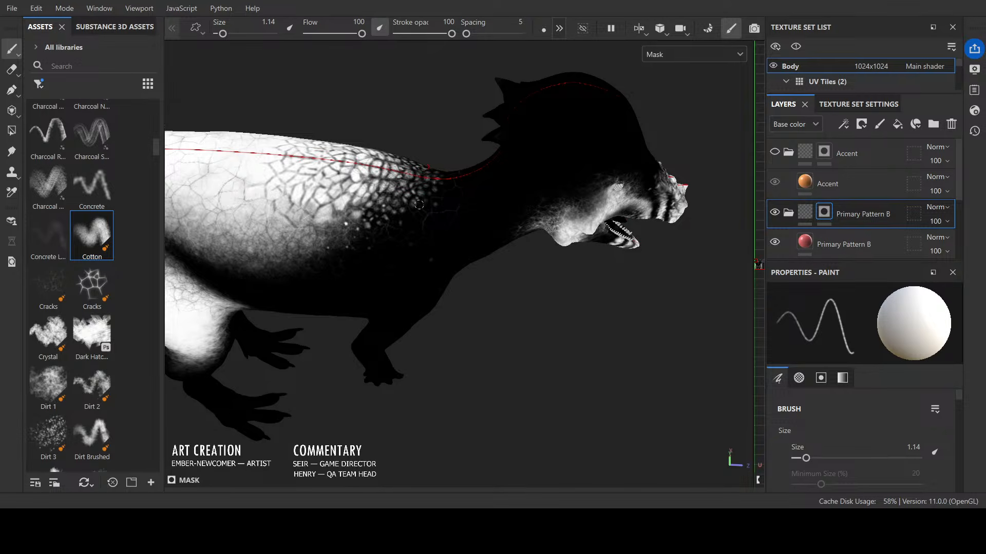
pyautogui.keyDown('alt'); pyautogui.moveTo(445, 374); pyautogui.dragTo(759, 334); pyautogui.keyUp('alt')
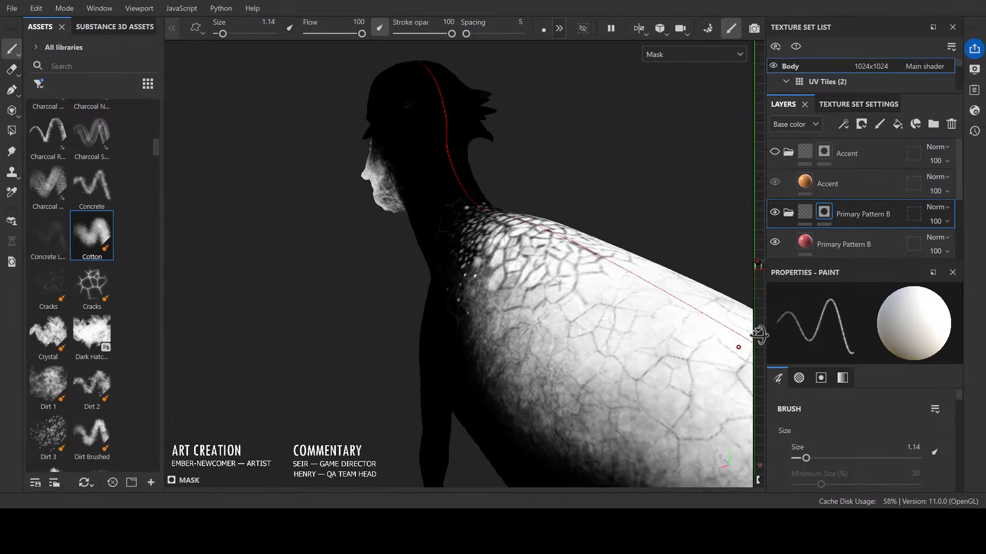
pyautogui.moveTo(493, 349)
pyautogui.keyDown('alt'); pyautogui.mouseDown()
pyautogui.moveTo(528, 359)
pyautogui.moveTo(542, 385)
pyautogui.mouseUp(); pyautogui.keyUp('alt')
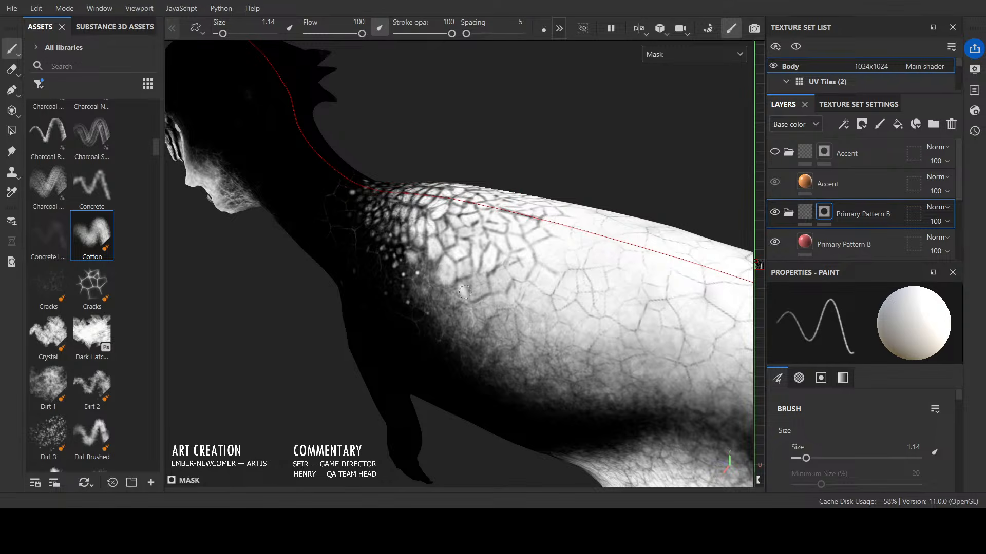
pyautogui.keyDown('alt'); pyautogui.moveTo(557, 215); pyautogui.dragTo(604, 246); pyautogui.keyUp('alt')
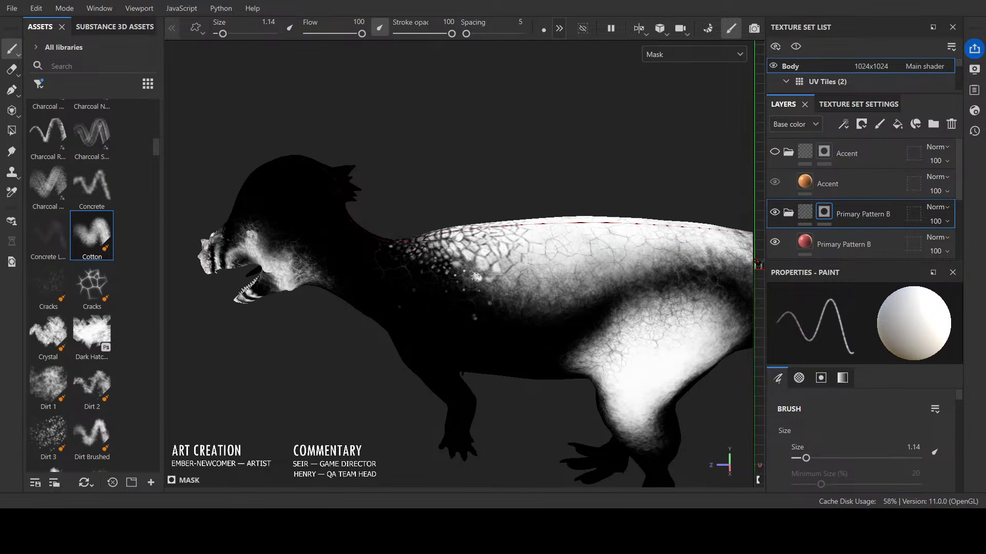
pyautogui.moveTo(491, 290)
pyautogui.mouseDown()
pyautogui.moveTo(434, 407)
pyautogui.moveTo(333, 377)
pyautogui.moveTo(485, 257)
pyautogui.mouseUp()
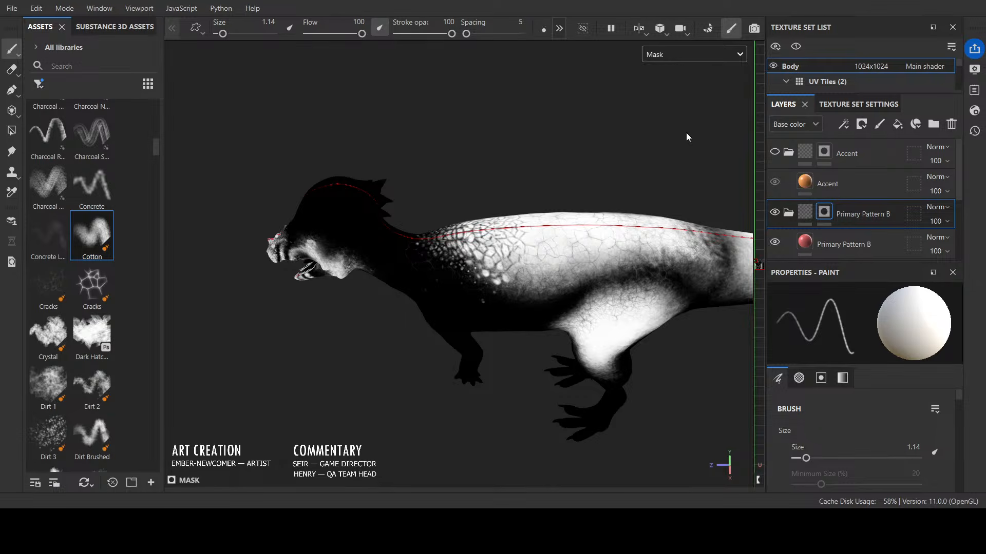
# Step: Display the Base color channel on the model to check the red pattern on the flank
pyautogui.press('c')
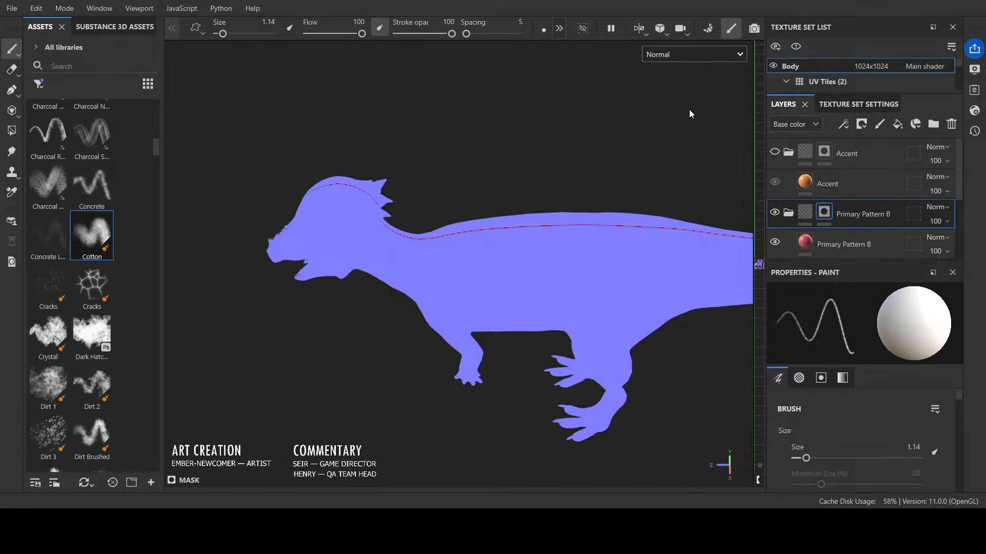
pyautogui.press('c')
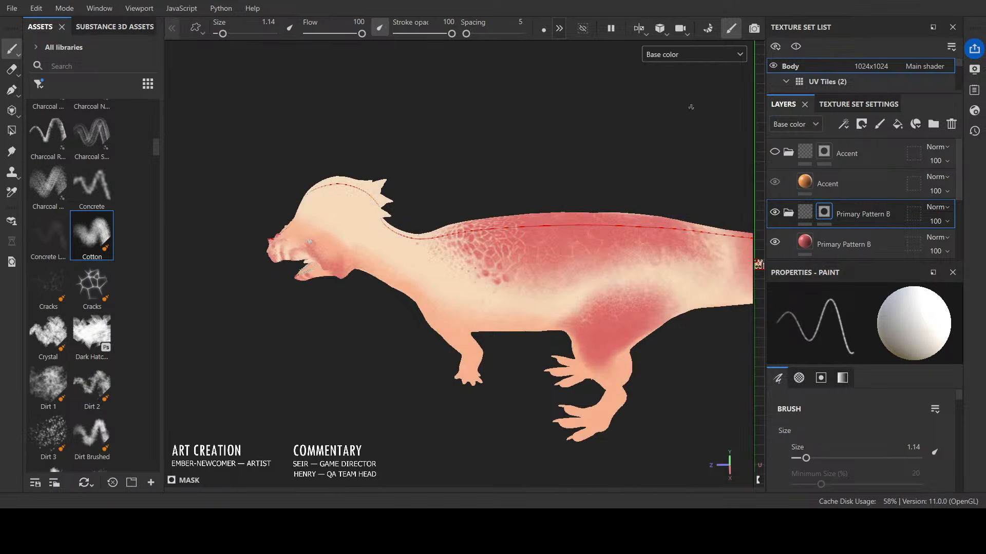
pyautogui.keyDown('alt'); pyautogui.moveTo(668, 114); pyautogui.dragTo(642, 100); pyautogui.keyUp('alt')
pyautogui.scroll(3, 524, 307)
# Step: Soften the flank dots with black at brush size 7.14, and refine the upper back's scale pattern at size 0.43
pyautogui.keyDown('ctrl'); pyautogui.moveTo(525, 308); pyautogui.dragTo(546, 307, button='right'); pyautogui.keyUp('ctrl')
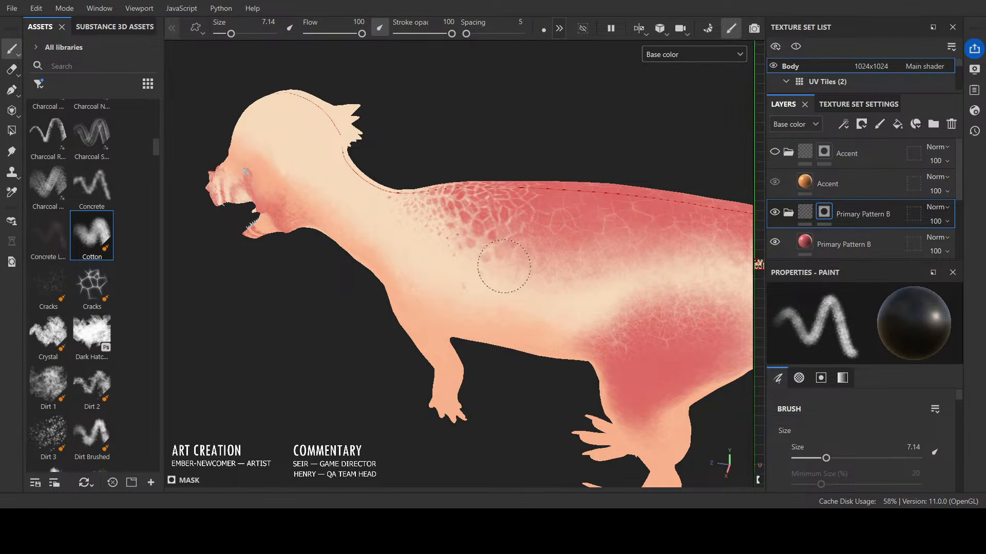
pyautogui.keyDown('alt'); pyautogui.moveTo(543, 319); pyautogui.dragTo(340, 389); pyautogui.keyUp('alt')
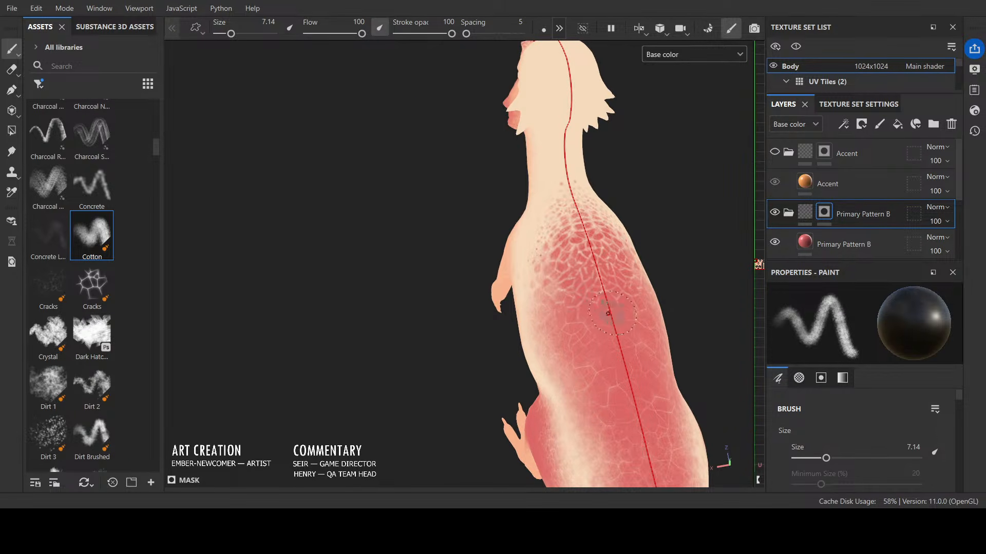
pyautogui.press('x')
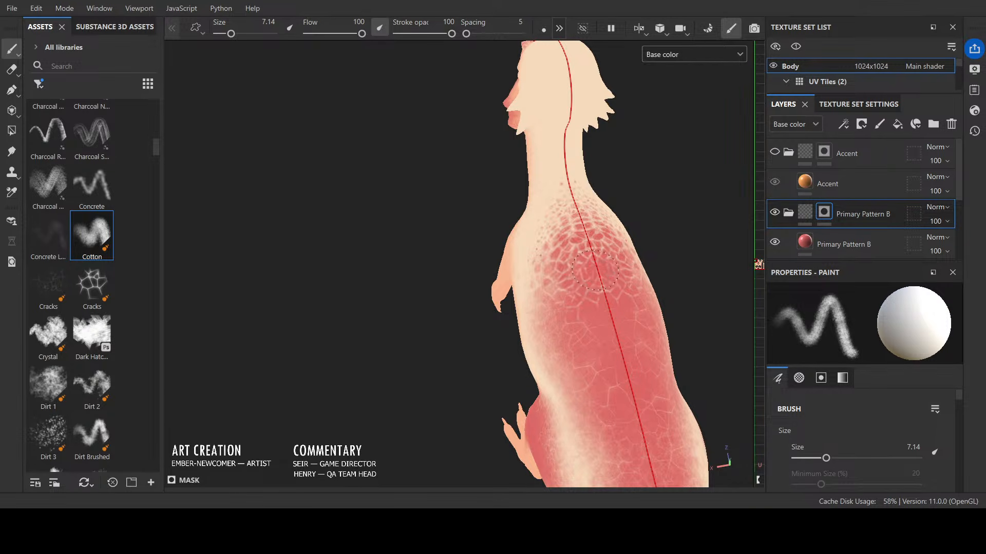
pyautogui.keyDown('ctrl'); pyautogui.moveTo(664, 190); pyautogui.dragTo(612, 189, button='right'); pyautogui.keyUp('ctrl')
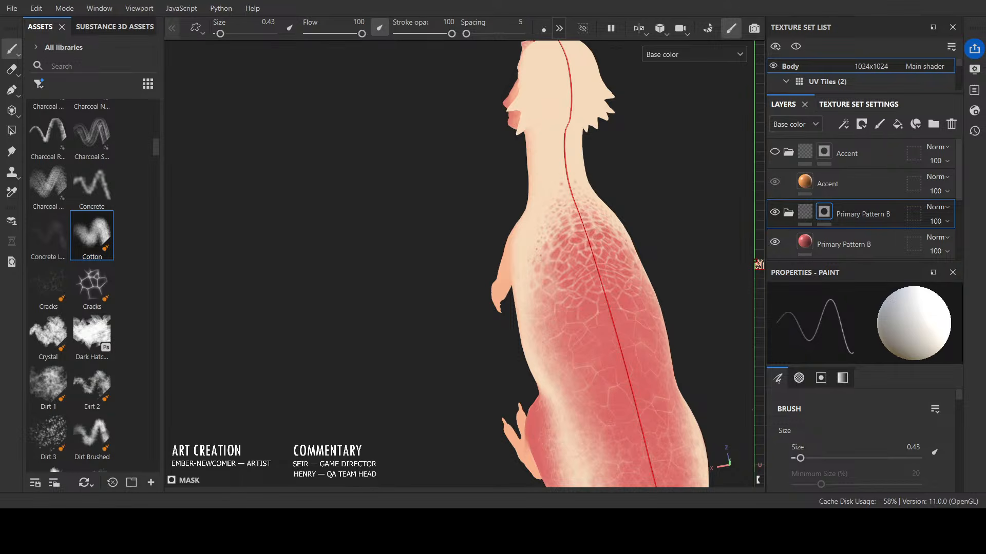
# Step: Assign the imported Pachy_Normal texture as the Body texture set's normal mesh map and display the model in Material view
pyautogui.click(847, 102)
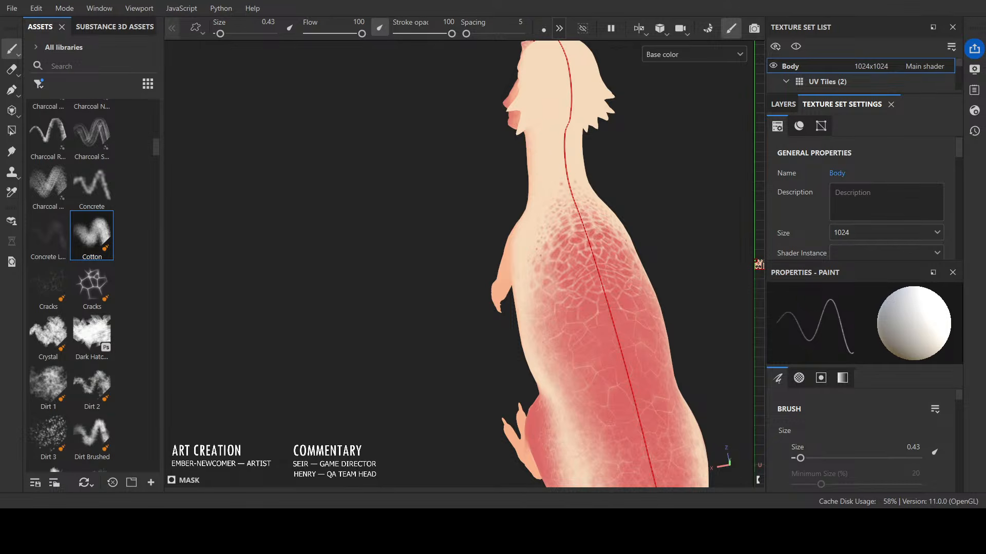
pyautogui.scroll(-4, 865, 200)
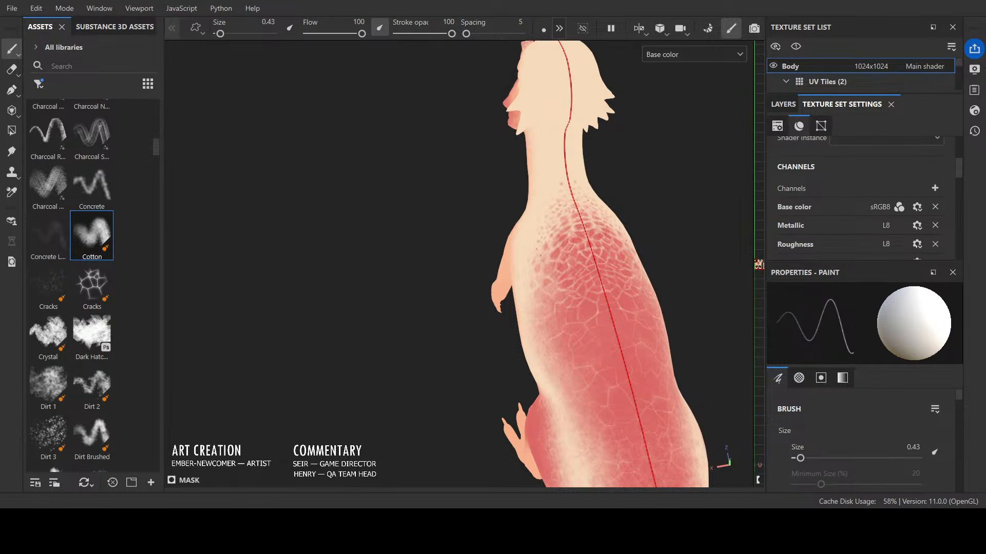
pyautogui.scroll(-4, 868, 197)
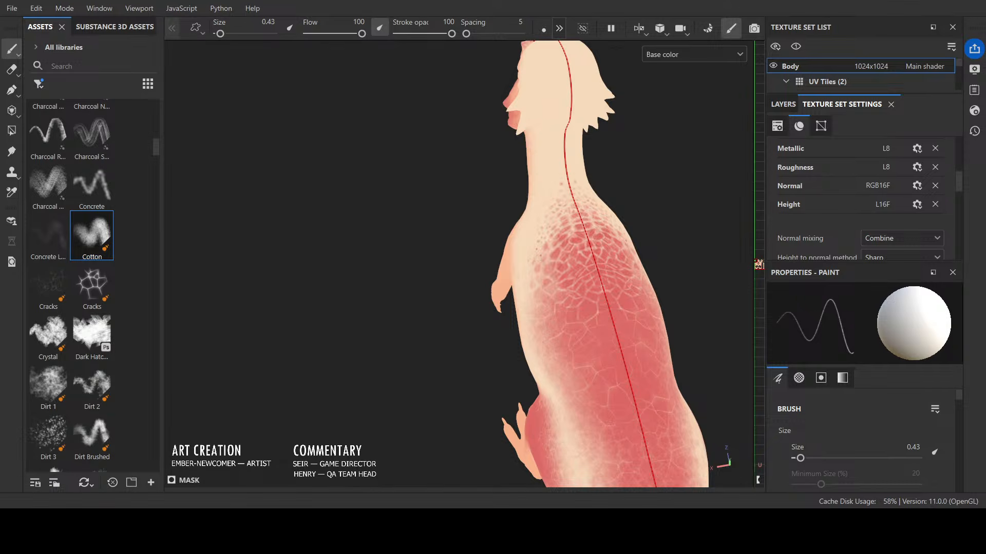
pyautogui.scroll(-2, 867, 200)
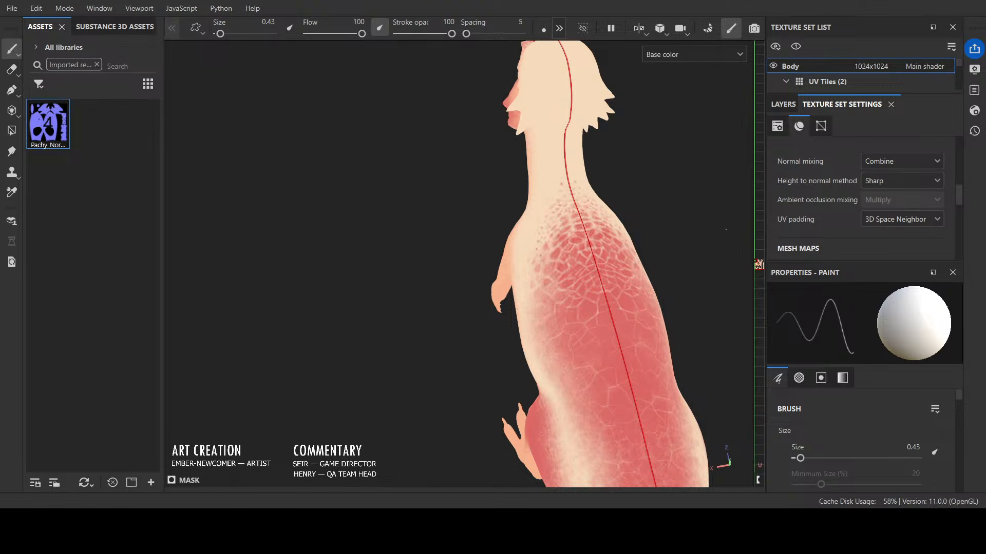
pyautogui.scroll(-8, 843, 227)
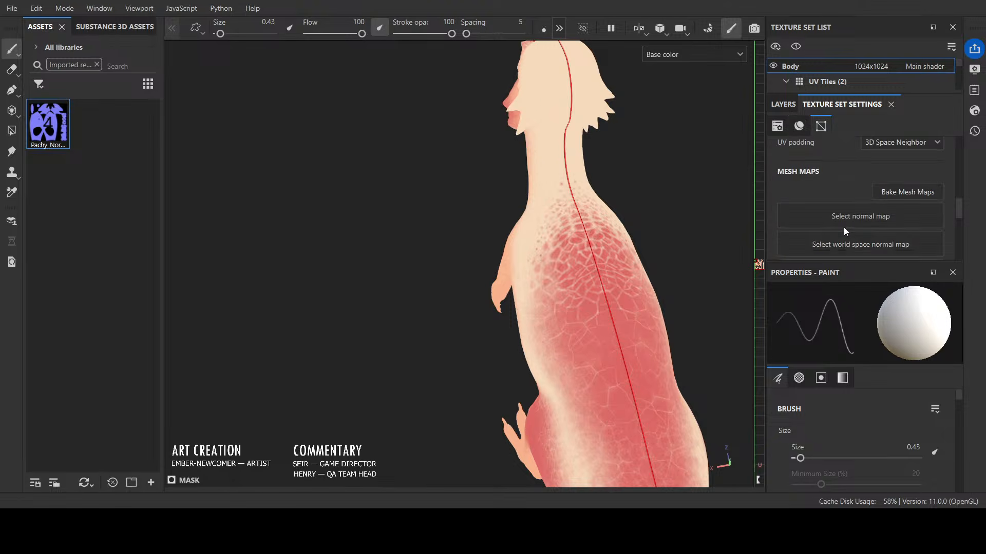
pyautogui.scroll(-1, 844, 231)
pyautogui.scroll(10, 845, 231)
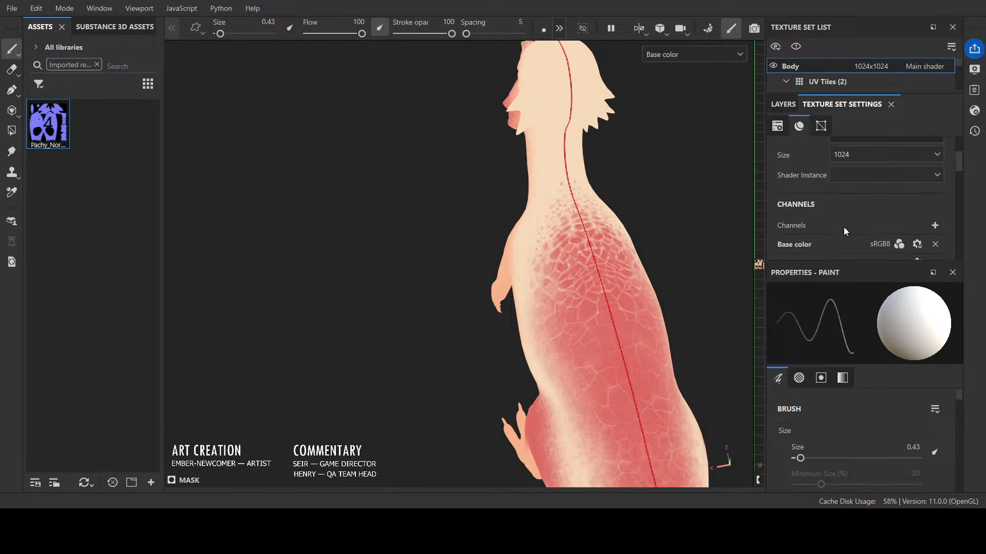
pyautogui.scroll(-2, 844, 231)
pyautogui.scroll(-8, 844, 231)
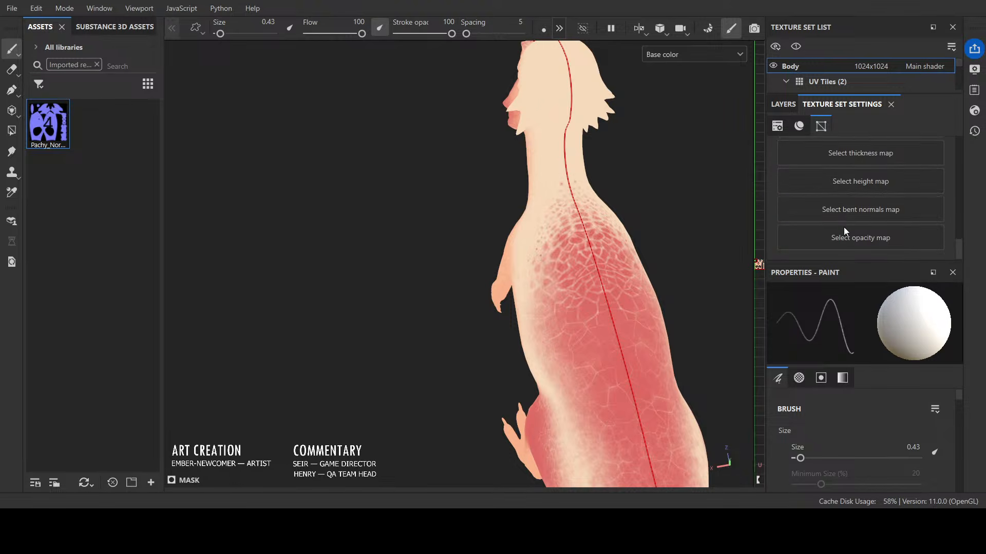
pyautogui.scroll(4, 844, 231)
pyautogui.scroll(1, 843, 227)
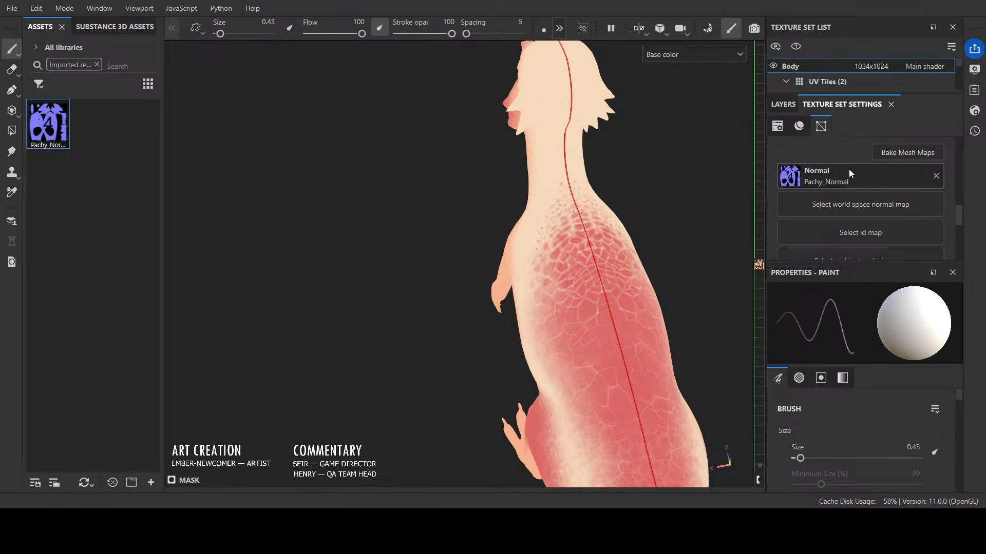
pyautogui.press('m')
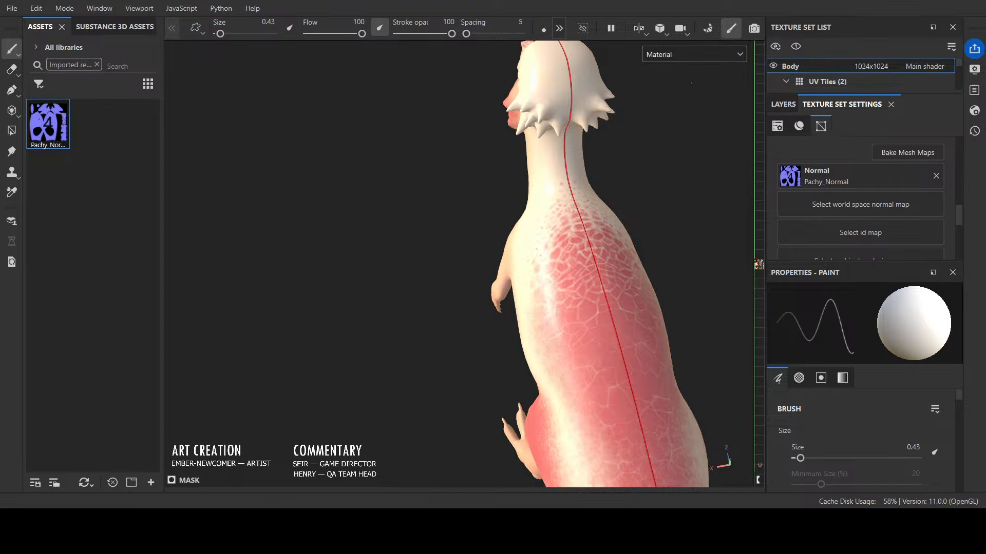
pyautogui.moveTo(440, 325)
pyautogui.keyDown('alt'); pyautogui.mouseDown()
pyautogui.moveTo(549, 286)
pyautogui.moveTo(493, 392)
pyautogui.moveTo(437, 402)
pyautogui.mouseUp(); pyautogui.keyUp('alt')
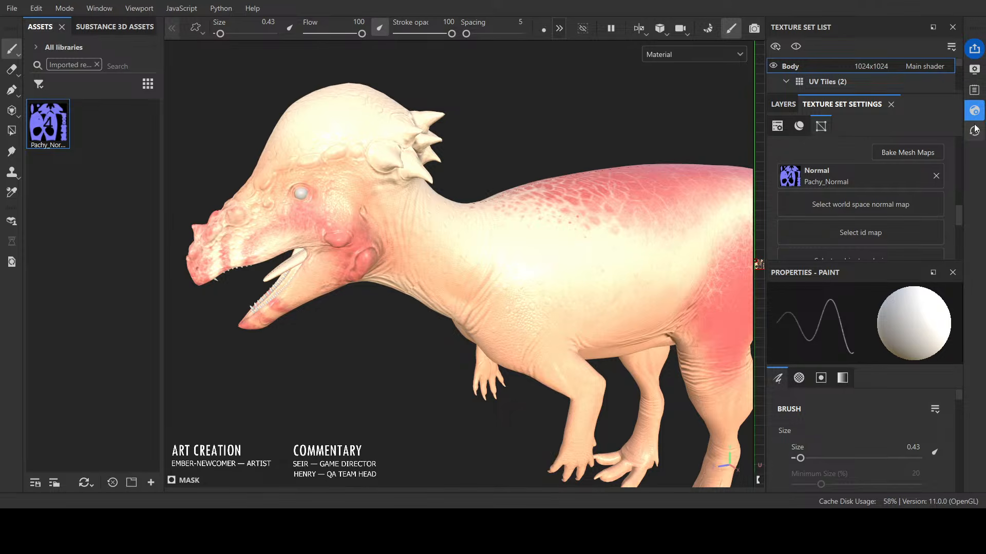
# Step: Examine the red back and thigh pattern together with the normal map's relief under changed lighting and from several angles
pyautogui.click(973, 76)
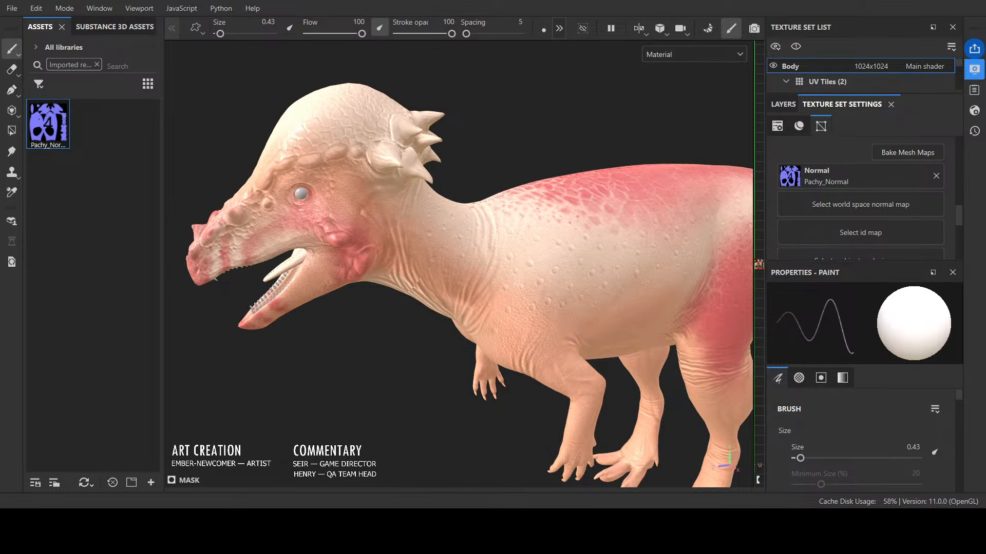
pyautogui.keyDown('alt'); pyautogui.moveTo(551, 148); pyautogui.dragTo(530, 149); pyautogui.keyUp('alt')
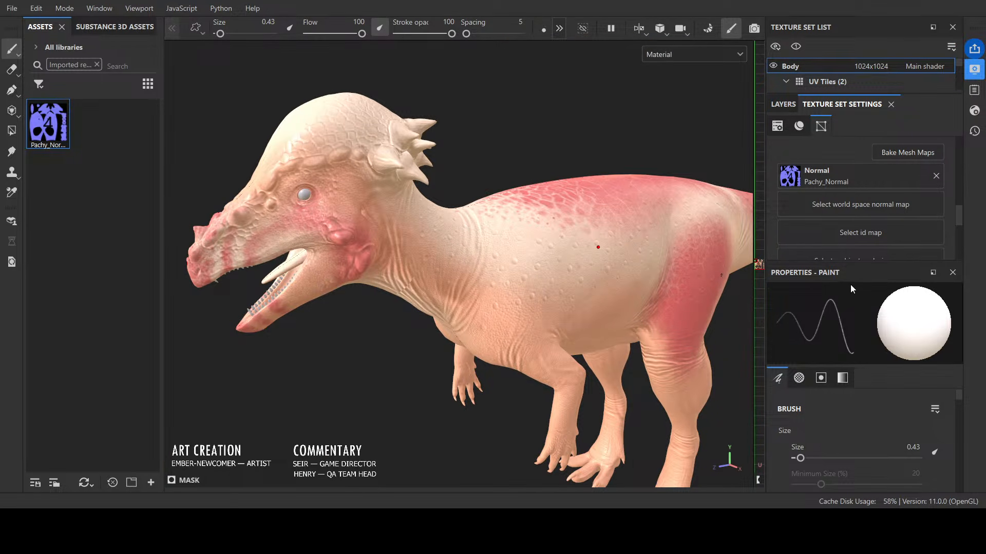
pyautogui.moveTo(850, 285)
pyautogui.mouseDown()
pyautogui.moveTo(868, 285)
pyautogui.moveTo(820, 285)
pyautogui.moveTo(851, 286)
pyautogui.mouseUp()
pyautogui.click(890, 257)
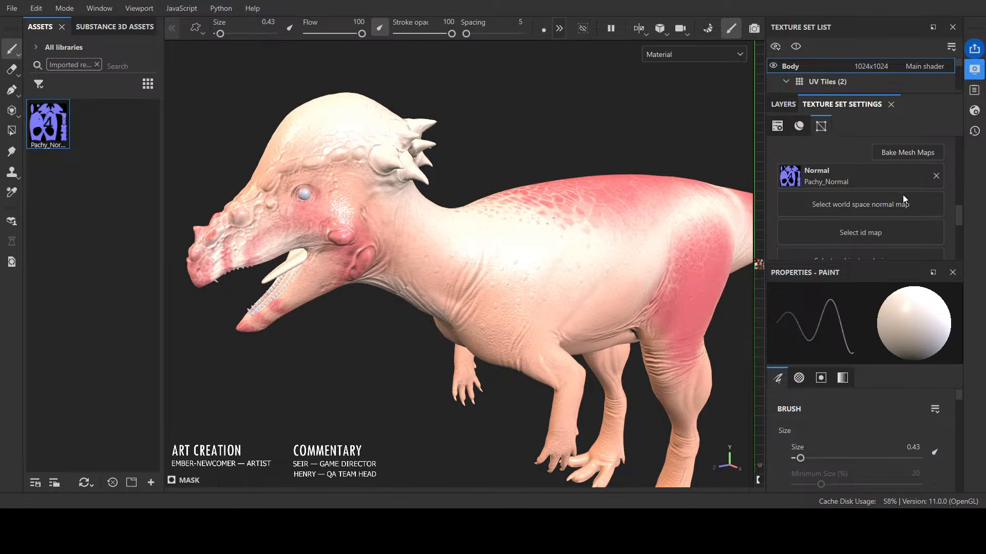
pyautogui.click(857, 258)
pyautogui.scroll(-3, 643, 159)
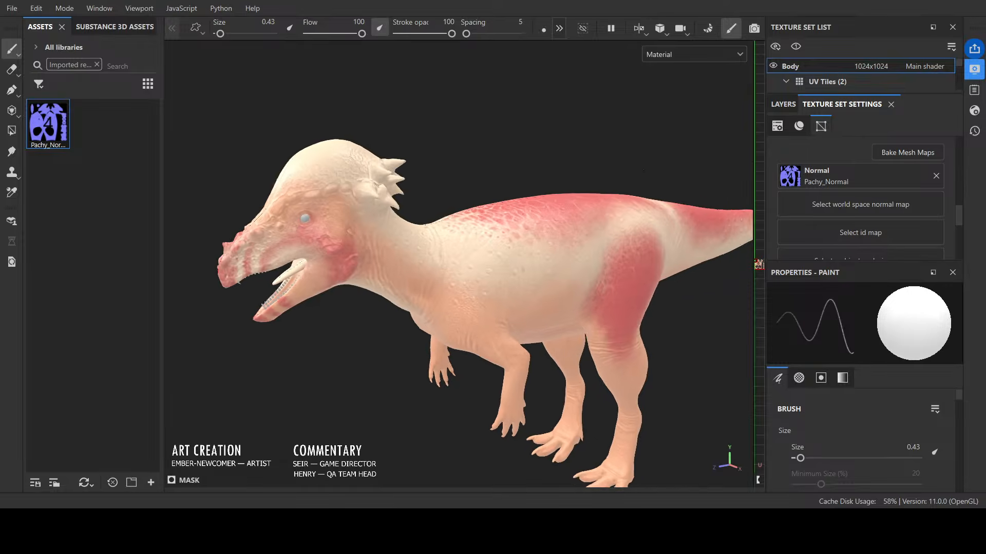
pyautogui.scroll(5, 544, 195)
pyautogui.scroll(-5, 533, 206)
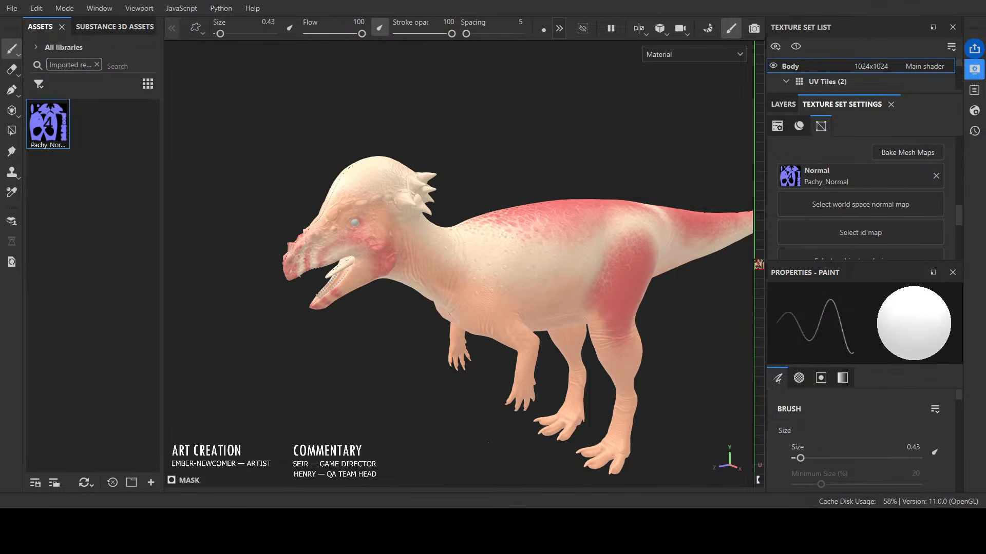
pyautogui.keyDown('alt'); pyautogui.moveTo(437, 413); pyautogui.dragTo(521, 321); pyautogui.keyUp('alt')
pyautogui.keyDown('alt'); pyautogui.moveTo(460, 320); pyautogui.dragTo(483, 375); pyautogui.keyUp('alt')
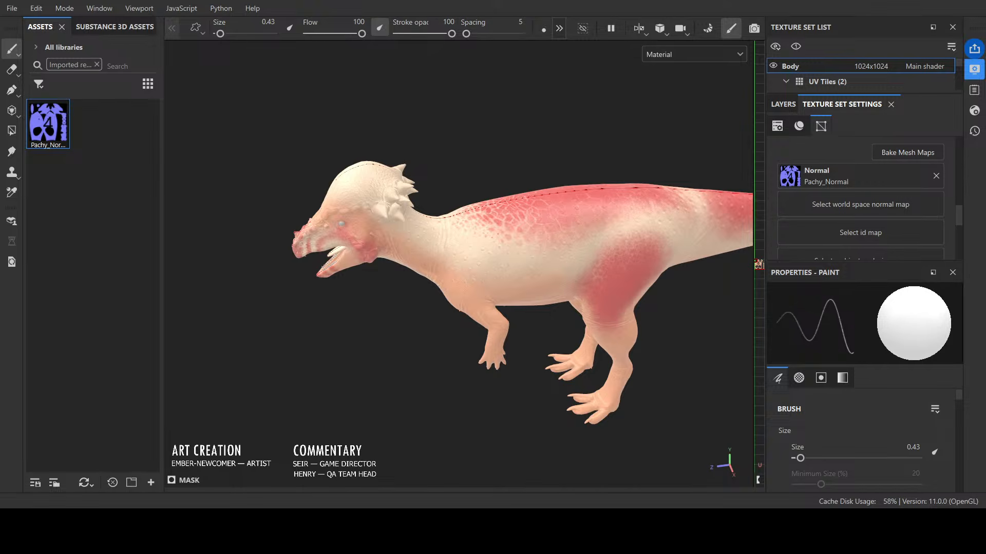
pyautogui.moveTo(398, 411)
pyautogui.keyDown('alt'); pyautogui.mouseDown()
pyautogui.moveTo(477, 347)
pyautogui.moveTo(447, 352)
pyautogui.moveTo(517, 357)
pyautogui.moveTo(403, 361)
pyautogui.moveTo(284, 409)
pyautogui.moveTo(394, 402)
pyautogui.mouseUp(); pyautogui.keyUp('alt')
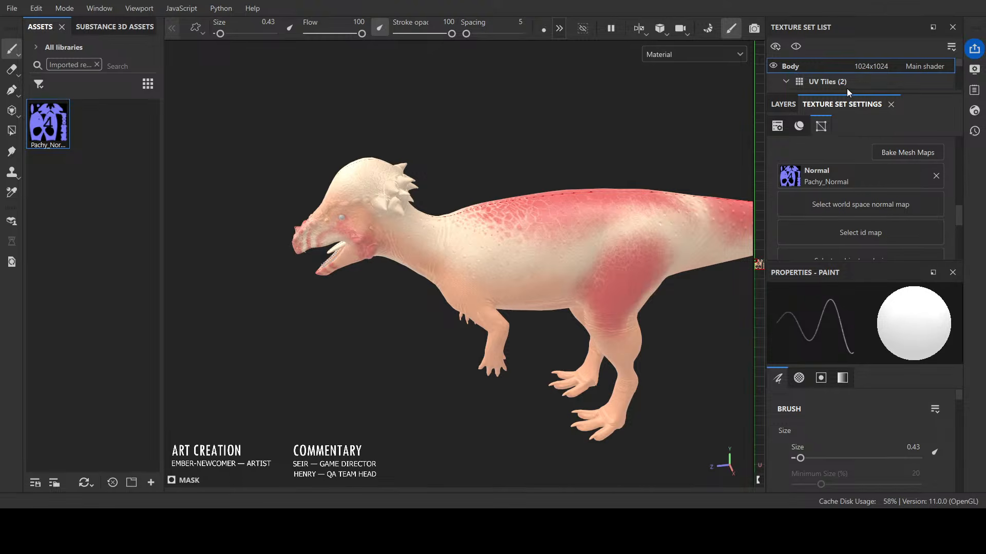
# Step: Return to the layer stack, clear the imported-resources filter in the assets, list the brushes and choose the Cotton brush
pyautogui.click(783, 104)
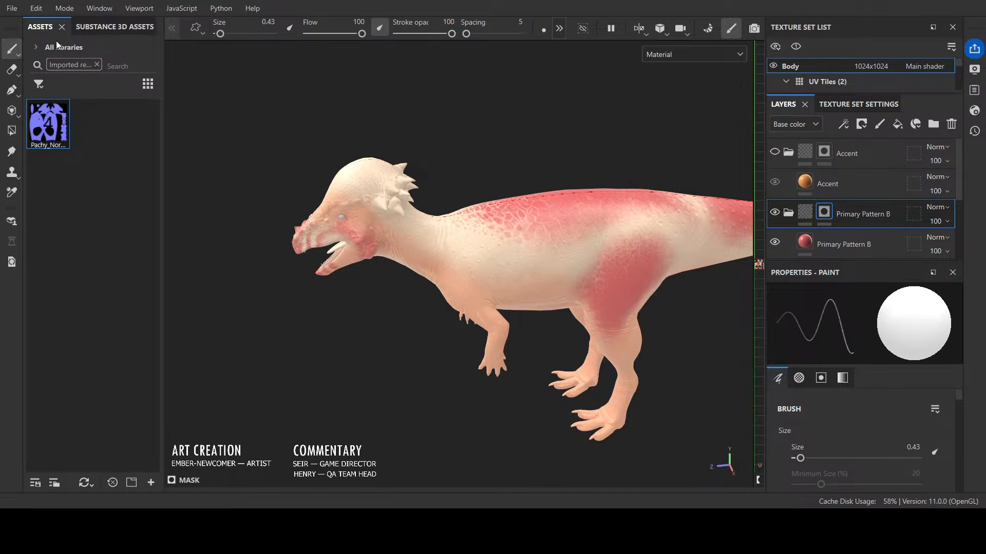
pyautogui.click(40, 83)
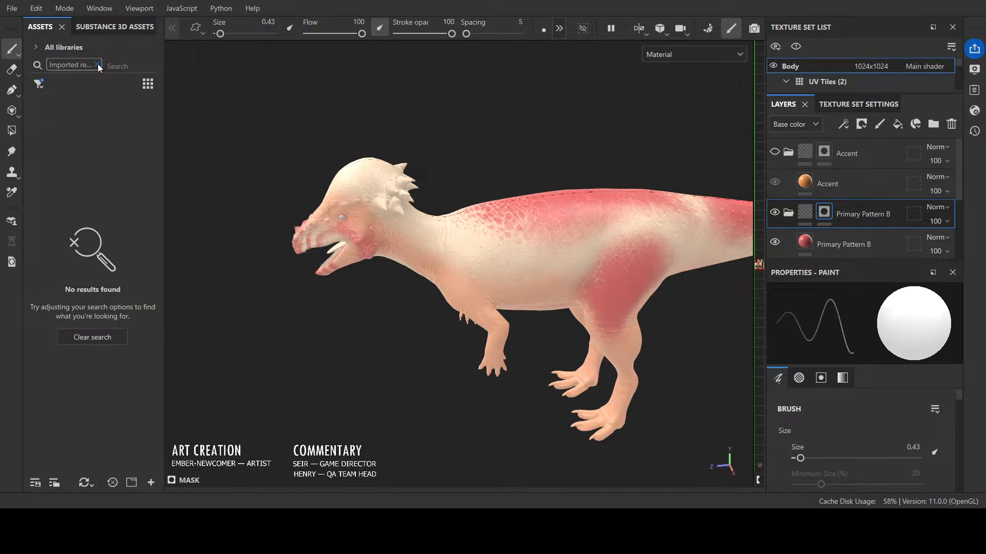
pyautogui.click(97, 65)
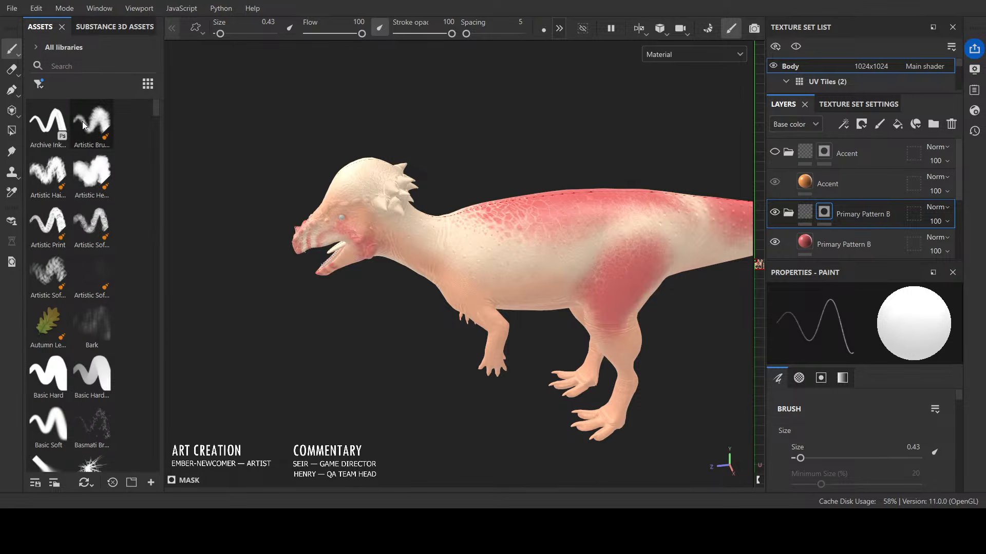
pyautogui.scroll(-10, 97, 377)
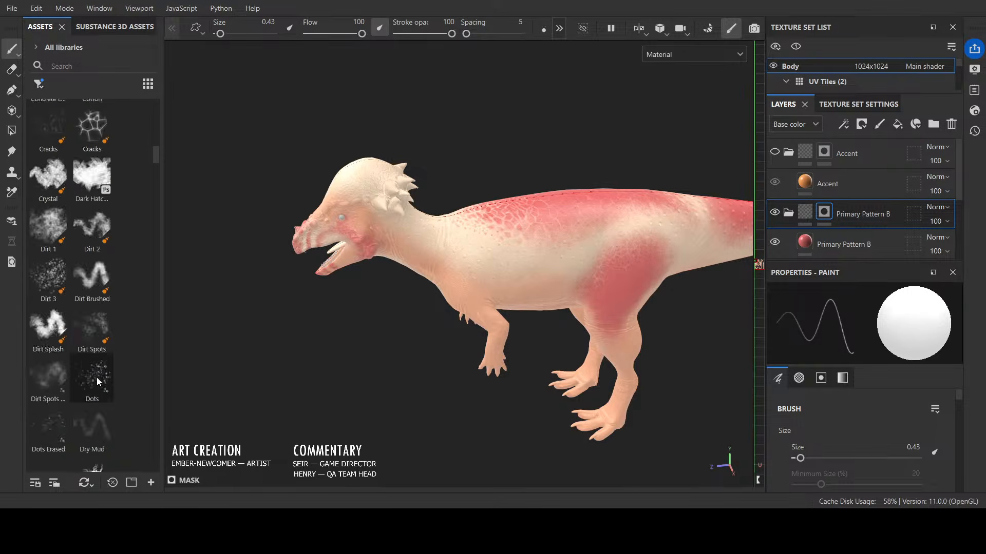
pyautogui.scroll(5, 97, 377)
pyautogui.click(96, 377)
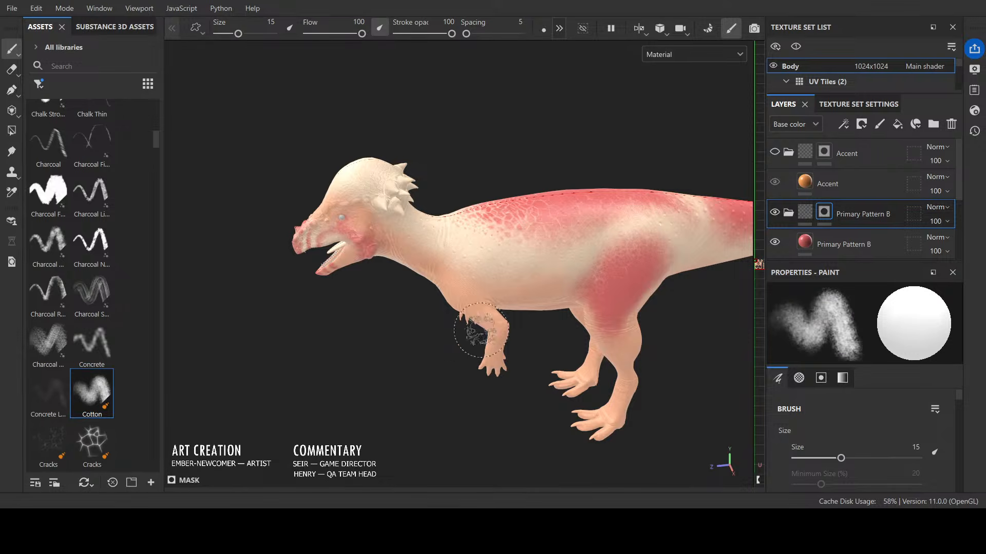
# Step: Outline the raised bumps along the back in black on the Primary Pattern B mask, reducing the Cotton brush to size 0.44
pyautogui.keyDown('alt'); pyautogui.moveTo(559, 152); pyautogui.dragTo(569, 168); pyautogui.keyUp('alt')
pyautogui.scroll(6, 570, 169)
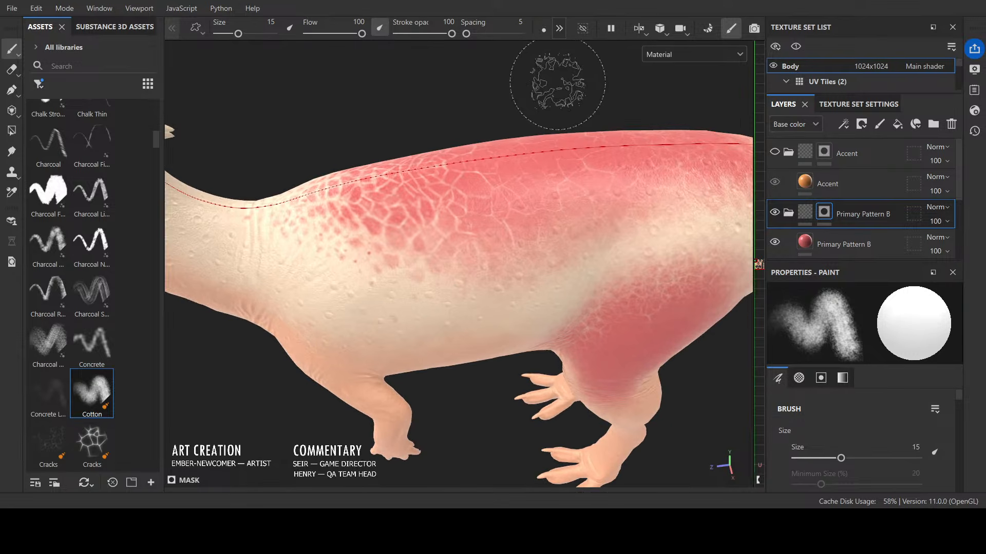
pyautogui.keyDown('ctrl'); pyautogui.moveTo(557, 83); pyautogui.dragTo(558, 81, button='right'); pyautogui.keyUp('ctrl')
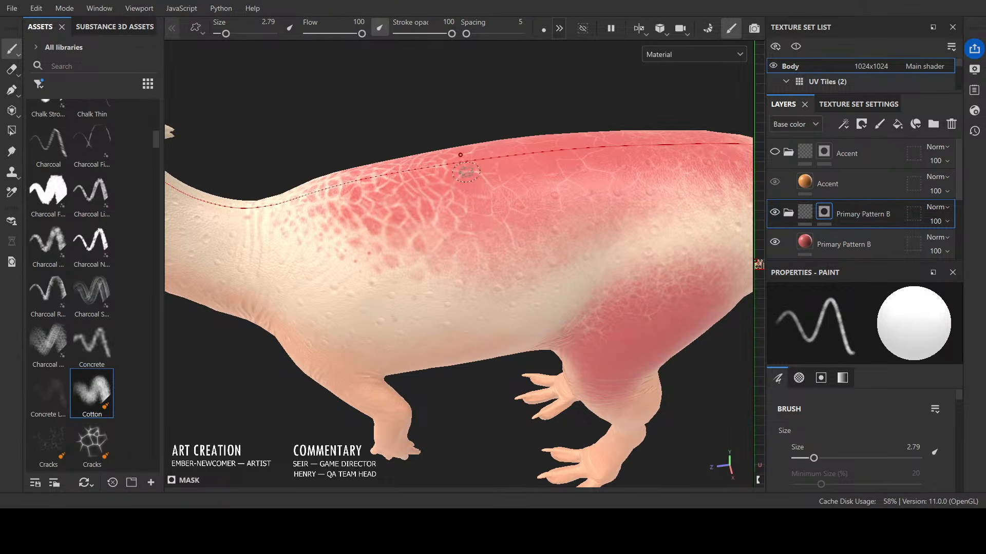
pyautogui.keyDown('alt'); pyautogui.moveTo(521, 114); pyautogui.dragTo(517, 174); pyautogui.keyUp('alt')
pyautogui.keyDown('ctrl'); pyautogui.moveTo(516, 174); pyautogui.dragTo(515, 175, button='right'); pyautogui.keyUp('ctrl')
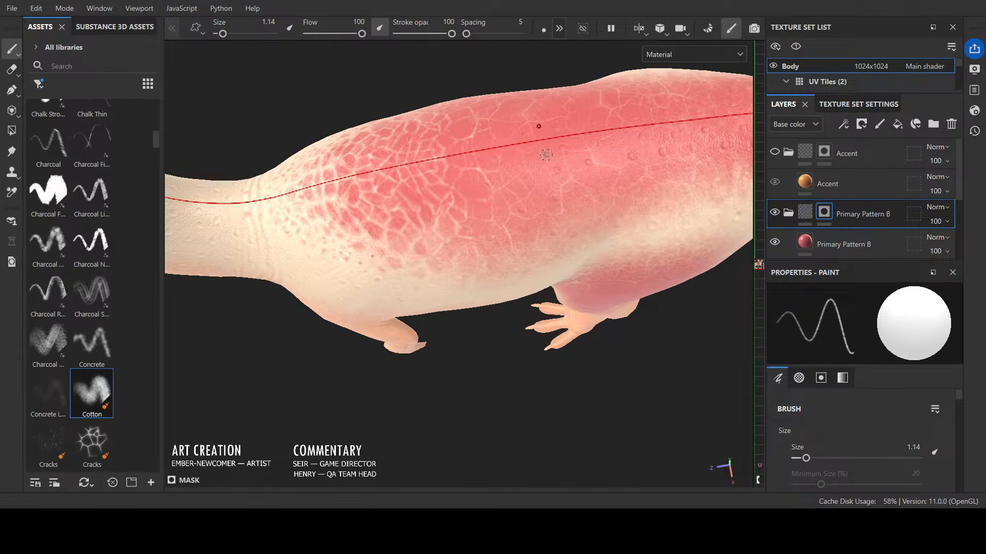
pyautogui.keyDown('alt'); pyautogui.moveTo(545, 154); pyautogui.dragTo(559, 153); pyautogui.keyUp('alt')
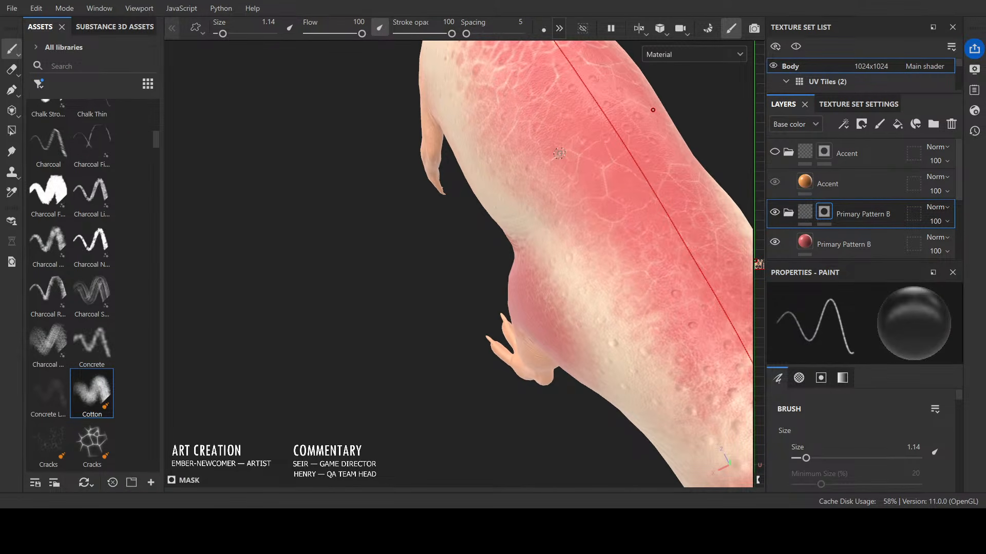
pyautogui.press('[')
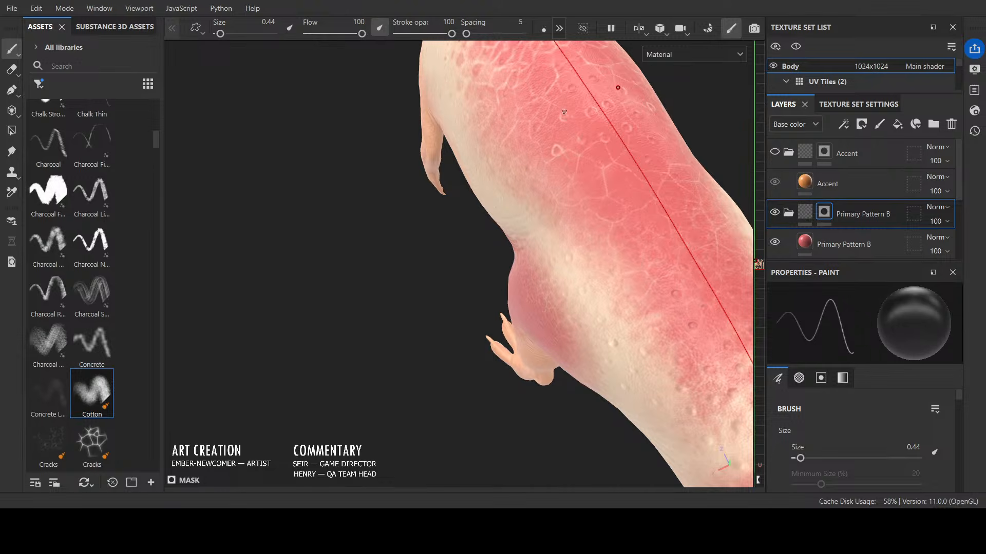
pyautogui.press('x')
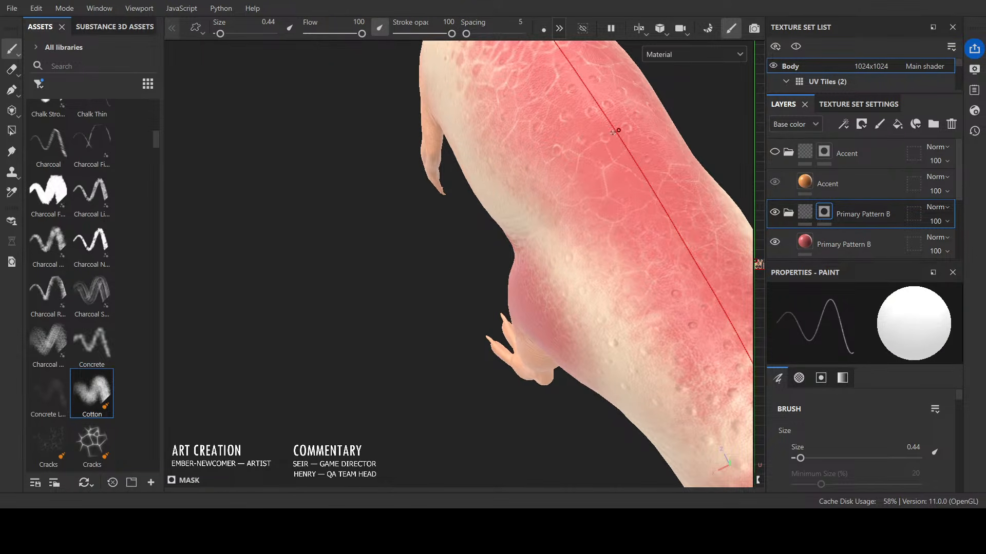
# Step: Add pale rings around the raised bumps on the upper flank behind the shoulder, touching up with black and white at size 0.44
pyautogui.scroll(-2, 552, 290)
pyautogui.keyDown('alt'); pyautogui.moveTo(552, 291); pyautogui.dragTo(648, 236); pyautogui.keyUp('alt')
pyautogui.keyDown('alt'); pyautogui.moveTo(514, 251); pyautogui.dragTo(625, 254, button='middle'); pyautogui.keyUp('alt')
pyautogui.scroll(2, 625, 253)
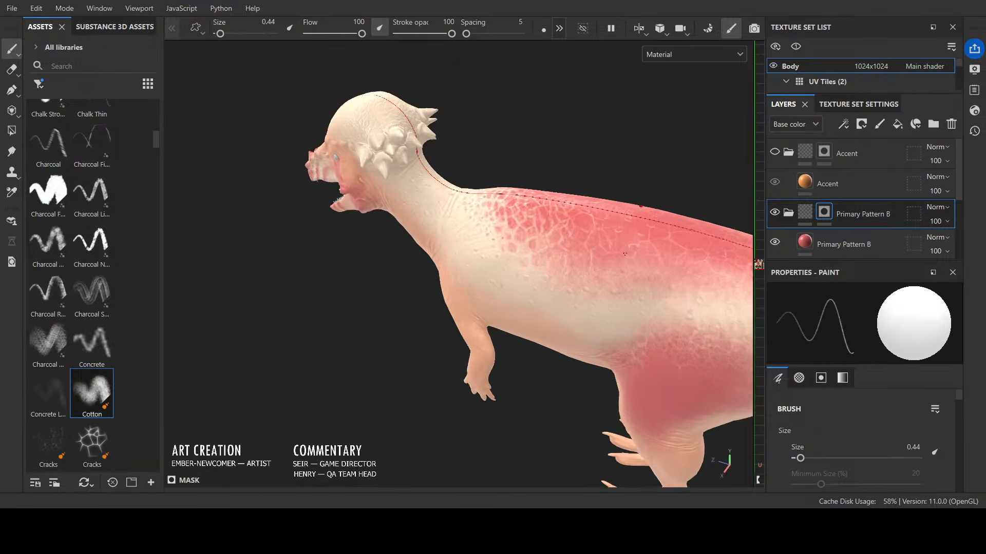
pyautogui.scroll(2, 625, 253)
pyautogui.keyDown('alt'); pyautogui.moveTo(703, 217); pyautogui.dragTo(682, 256); pyautogui.keyUp('alt')
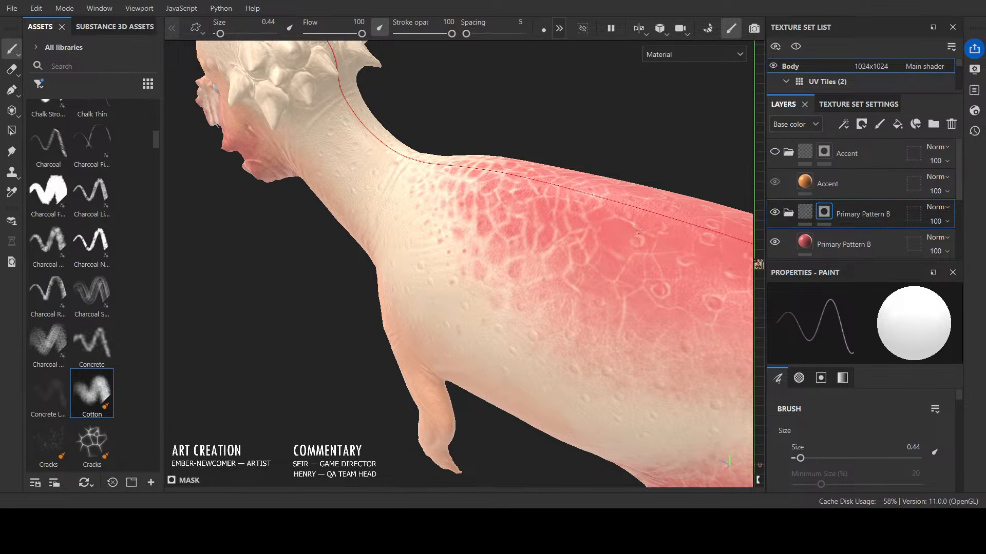
pyautogui.scroll(-4, 661, 251)
pyautogui.keyDown('alt'); pyautogui.moveTo(564, 272); pyautogui.dragTo(332, 314); pyautogui.keyUp('alt')
pyautogui.scroll(6, 557, 297)
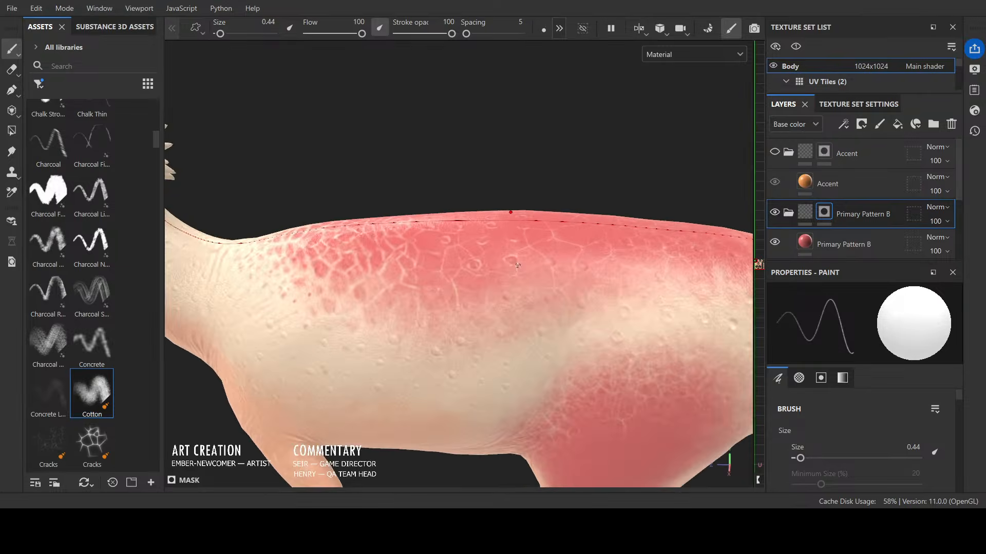
pyautogui.keyDown('alt'); pyautogui.moveTo(552, 215); pyautogui.dragTo(530, 256); pyautogui.keyUp('alt')
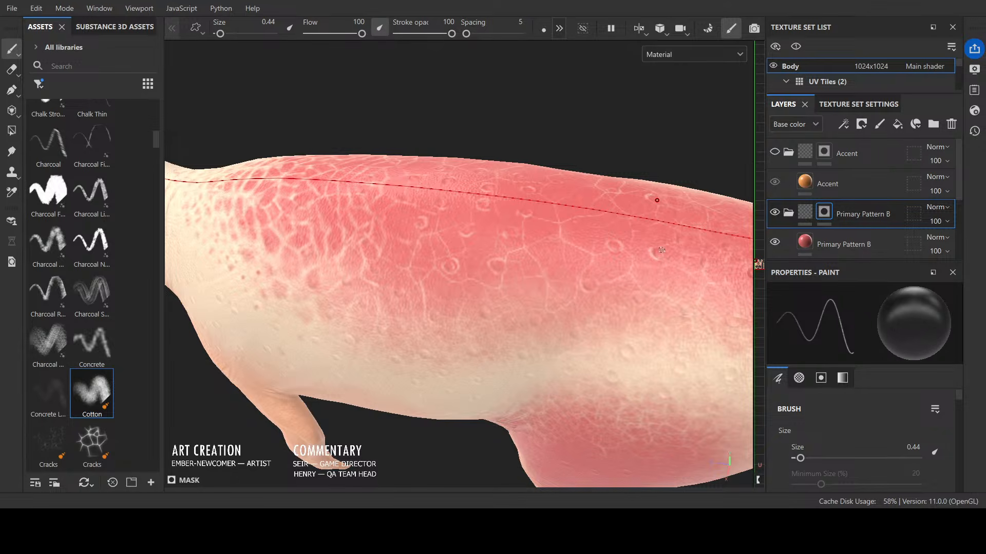
# Step: Continue the ring details around the bumps over the hips and refine them in white along the spine
pyautogui.scroll(-4, 686, 239)
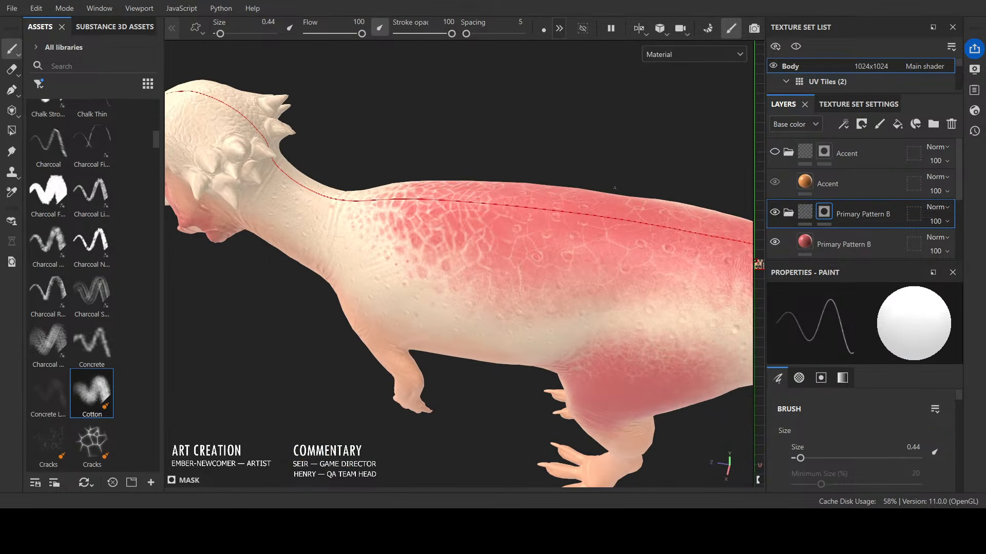
pyautogui.keyDown('alt'); pyautogui.moveTo(677, 239); pyautogui.dragTo(418, 207); pyautogui.keyUp('alt')
pyautogui.scroll(1, 647, 304)
pyautogui.scroll(1, 647, 303)
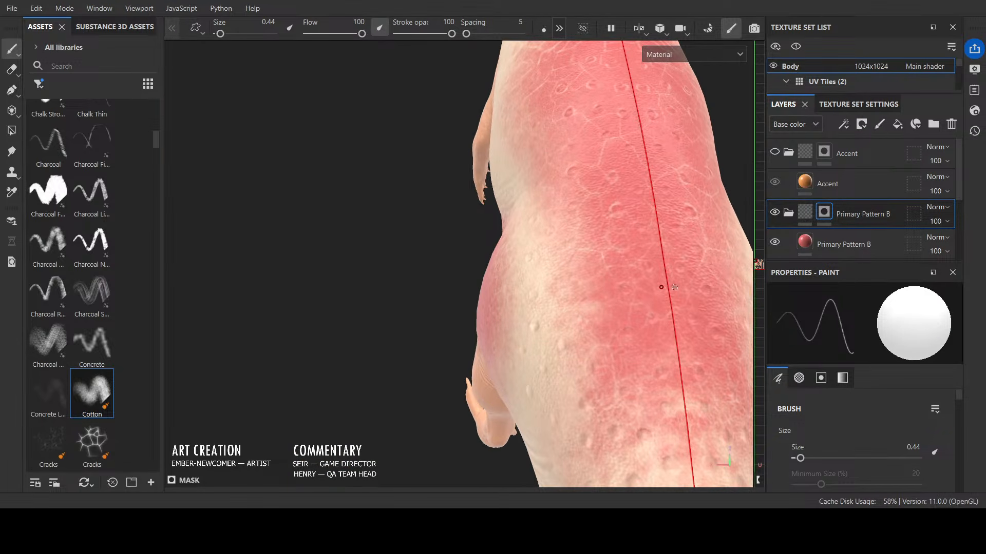
pyautogui.moveTo(677, 260); pyautogui.dragTo(673, 270)
pyautogui.moveTo(695, 282)
pyautogui.keyDown('alt'); pyautogui.mouseDown()
pyautogui.moveTo(634, 320)
pyautogui.moveTo(594, 378)
pyautogui.moveTo(522, 328)
pyautogui.moveTo(719, 313)
pyautogui.moveTo(472, 294)
pyautogui.moveTo(667, 266)
pyautogui.mouseUp(); pyautogui.keyUp('alt')
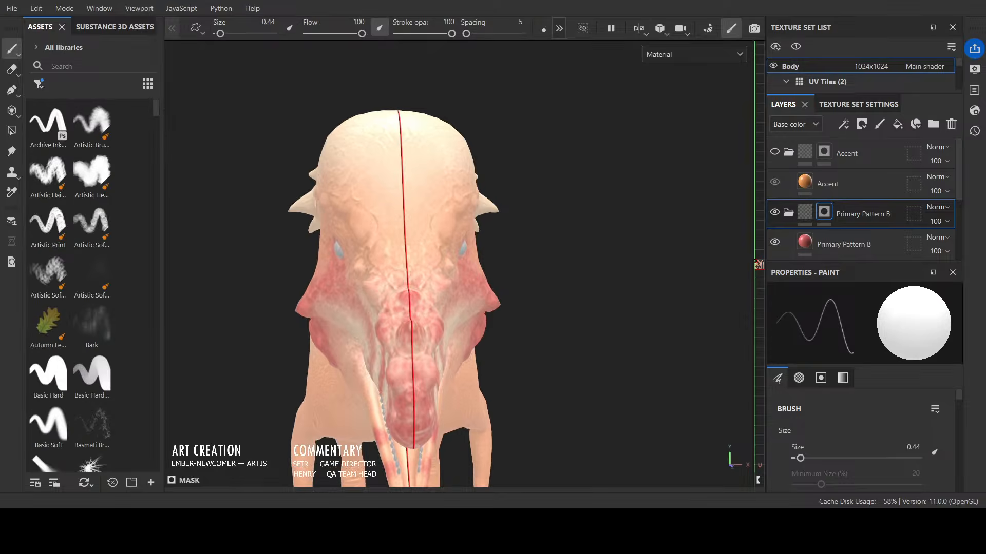
# Step: Choose the finer Cracks brush at size 26.6 for adding crack lines over the upper back
pyautogui.keyDown('alt'); pyautogui.moveTo(303, 161); pyautogui.dragTo(464, 384); pyautogui.keyUp('alt')
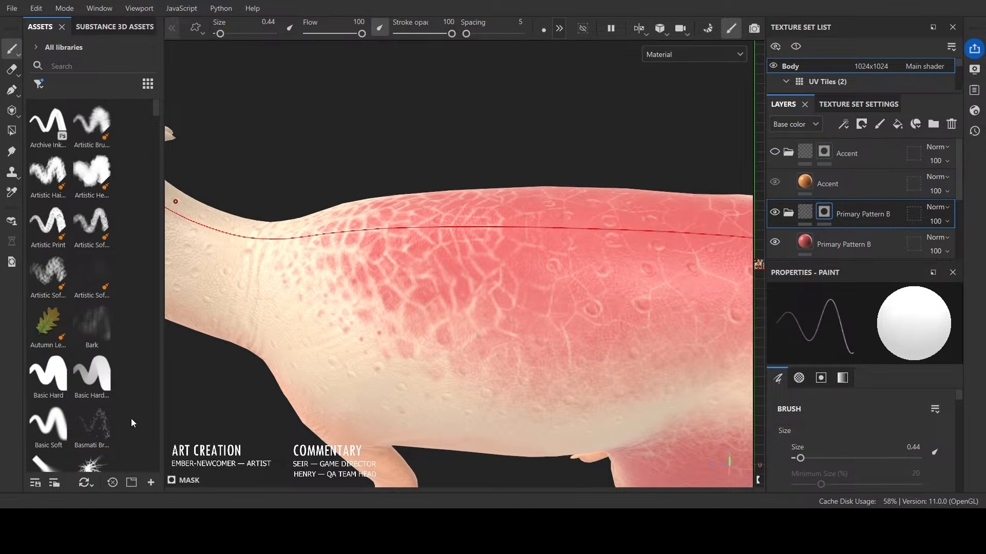
pyautogui.scroll(-10, 115, 342)
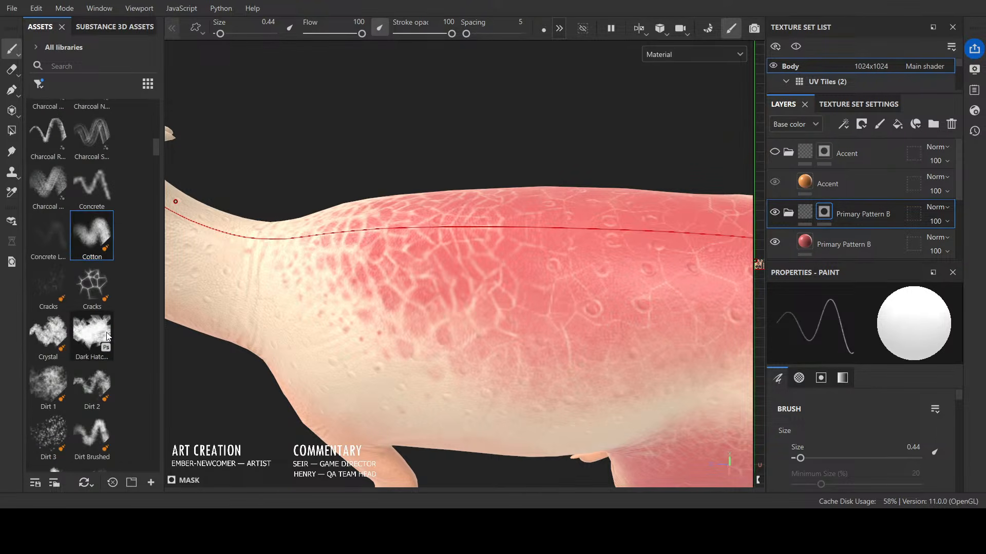
pyautogui.click(57, 283)
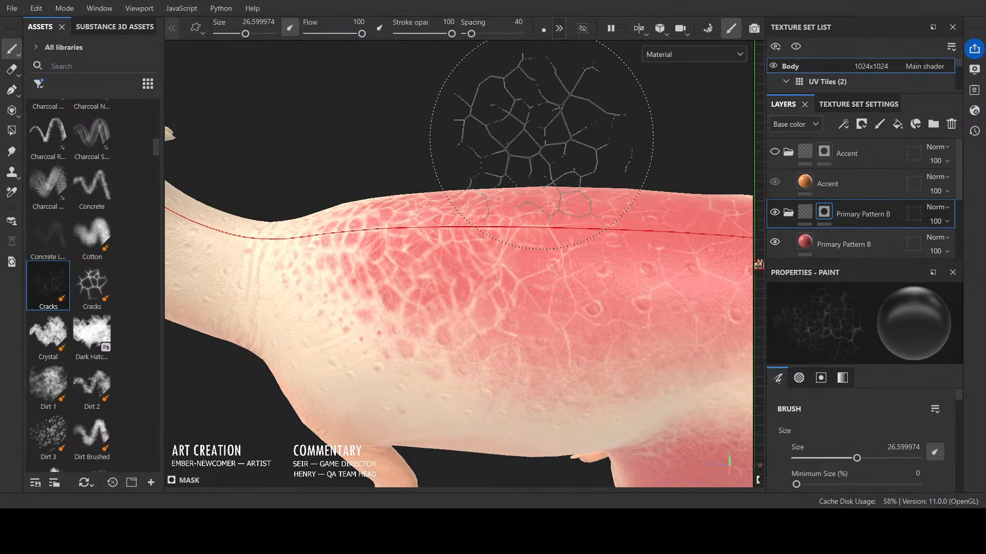
pyautogui.keyDown('alt'); pyautogui.moveTo(506, 133); pyautogui.dragTo(522, 259); pyautogui.keyUp('alt')
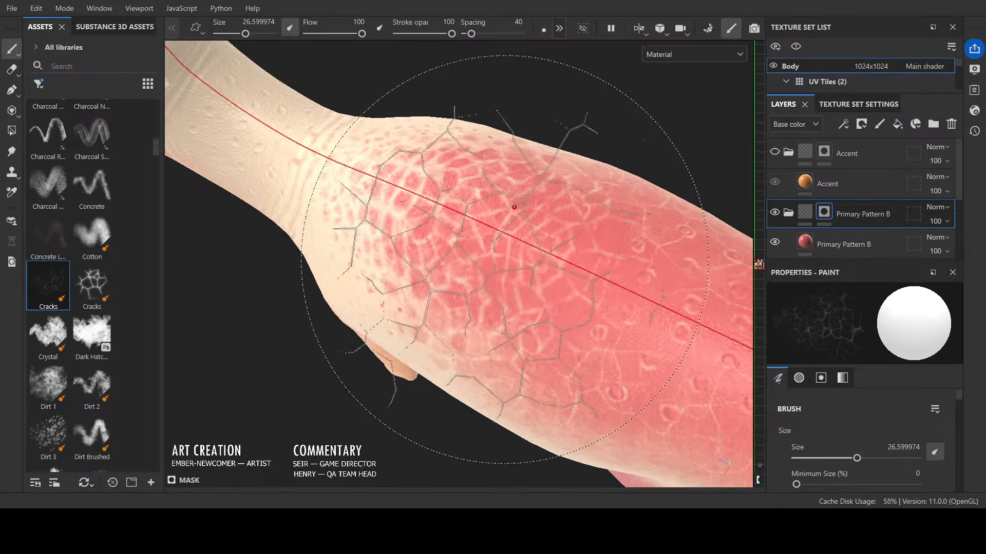
# Step: Stamp the Cracks brush over the upper back in the Primary Pattern B mask and soften the lines with the Cotton brush
pyautogui.click(497, 259)
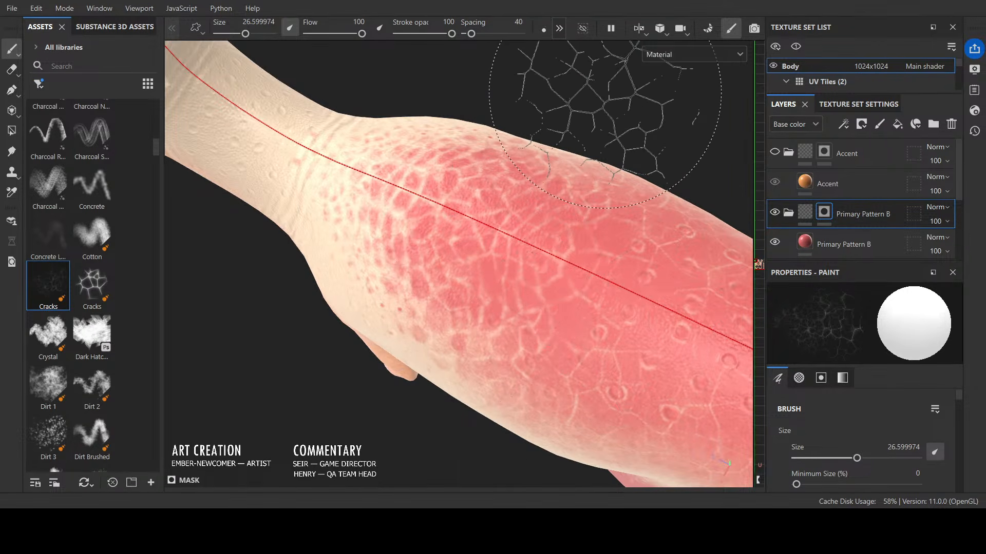
pyautogui.keyDown('ctrl'); pyautogui.moveTo(604, 93); pyautogui.dragTo(587, 93, button='right'); pyautogui.keyUp('ctrl')
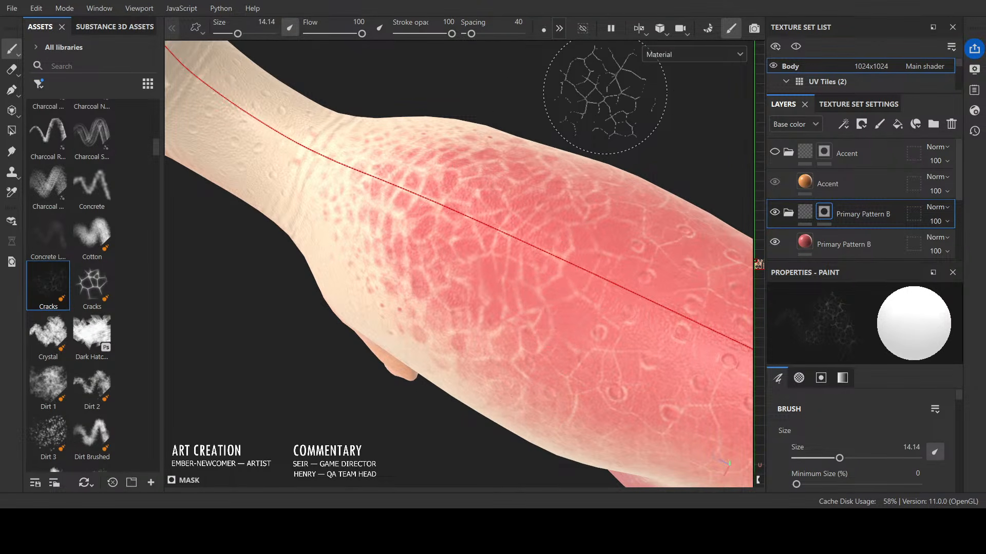
pyautogui.click(92, 234)
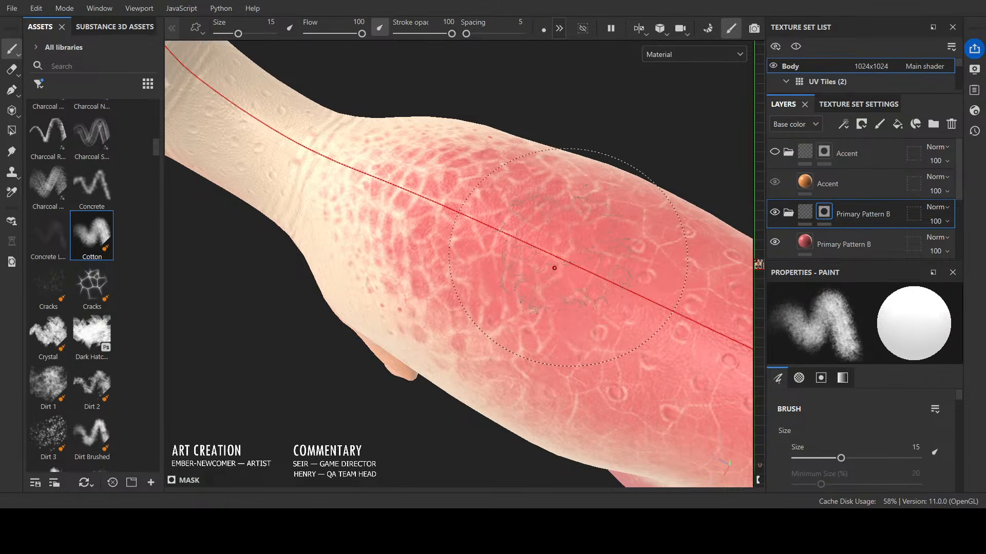
pyautogui.keyDown('ctrl'); pyautogui.moveTo(631, 237); pyautogui.dragTo(631, 228, button='right'); pyautogui.keyUp('ctrl')
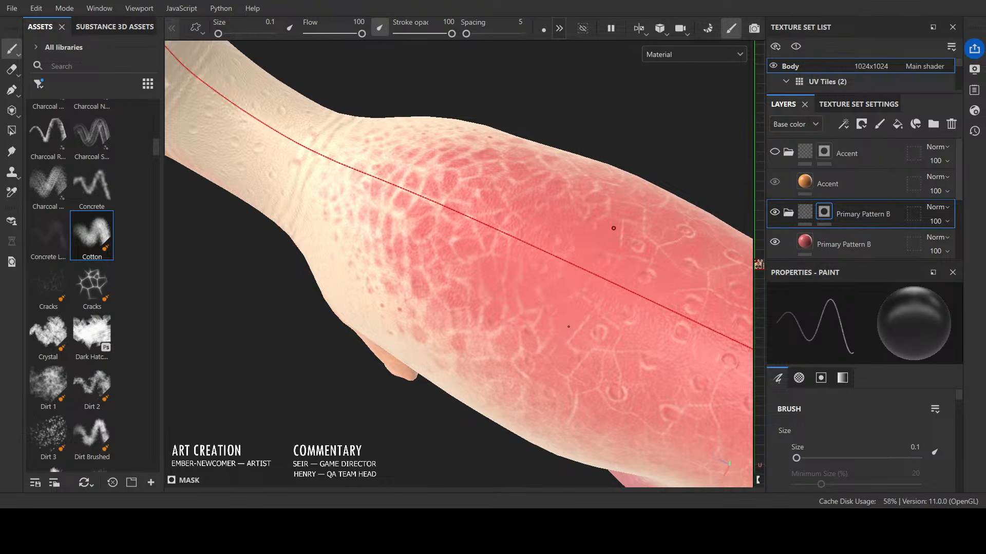
# Step: Return to the Cracks brush and add more crack lines across the back of the creature
pyautogui.click(48, 286)
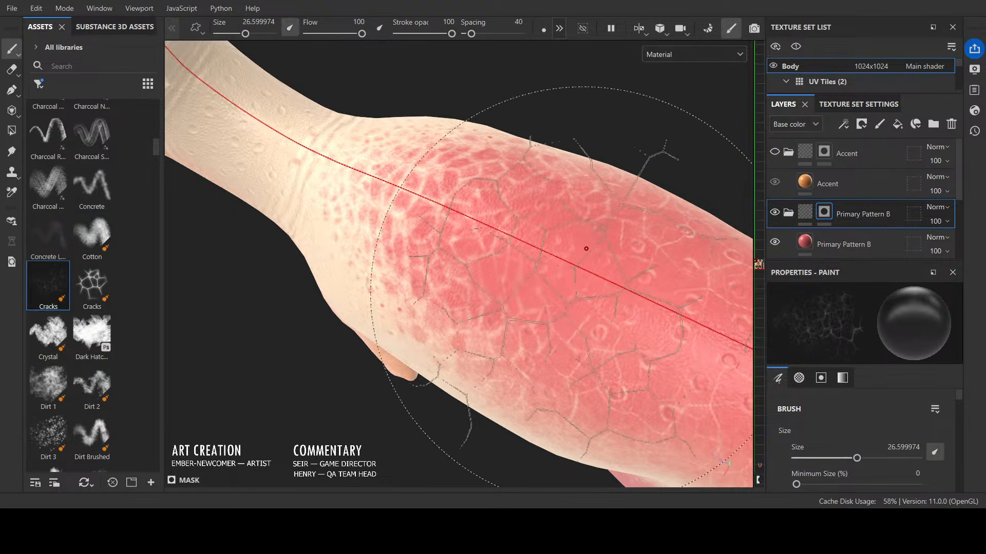
pyautogui.scroll(-5, 578, 267)
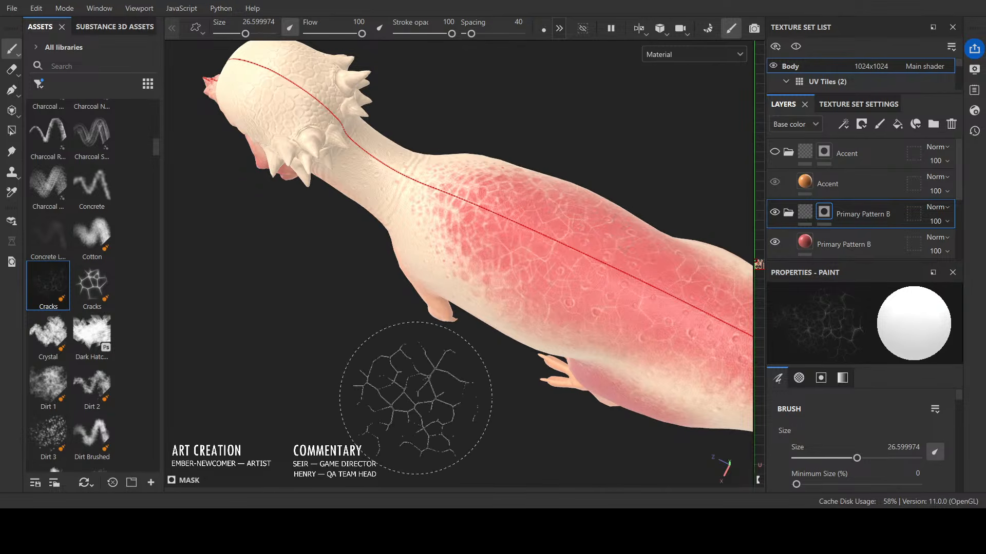
pyautogui.moveTo(446, 398)
pyautogui.keyDown('alt'); pyautogui.mouseDown()
pyautogui.moveTo(482, 337)
pyautogui.moveTo(451, 334)
pyautogui.mouseUp(); pyautogui.keyUp('alt')
# Step: Touch up the edge of the crack pattern near the shoulder with the Cotton brush at size 4.29
pyautogui.click(92, 235)
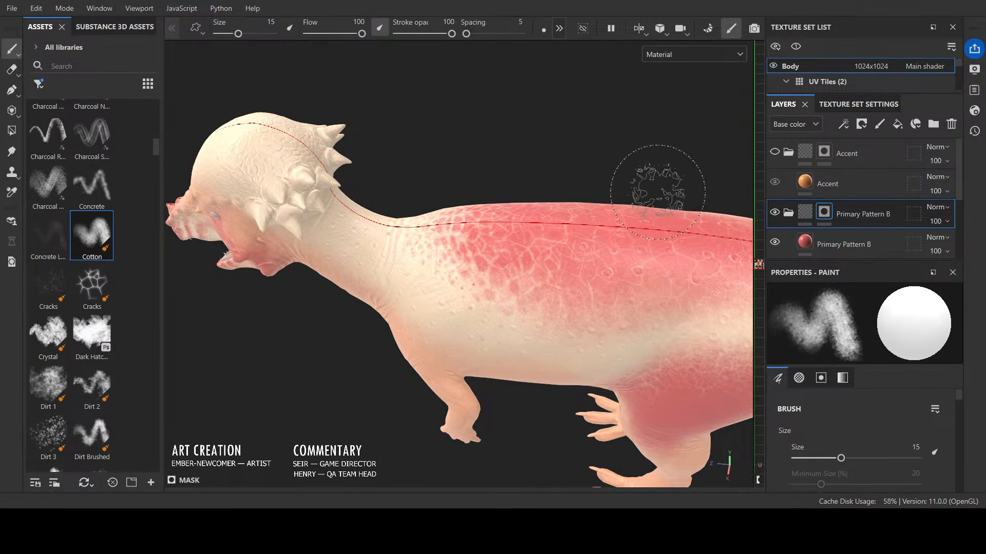
pyautogui.scroll(3, 643, 240)
pyautogui.keyDown('ctrl'); pyautogui.moveTo(643, 232); pyautogui.dragTo(560, 273, button='right'); pyautogui.keyUp('ctrl')
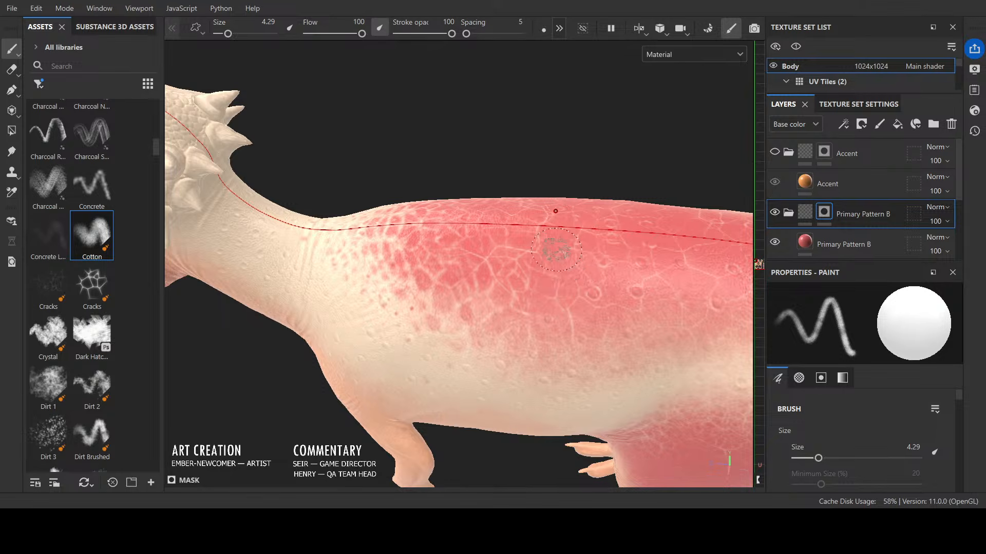
pyautogui.moveTo(646, 150)
pyautogui.keyDown('alt'); pyautogui.mouseDown()
pyautogui.moveTo(456, 174)
pyautogui.moveTo(468, 155)
pyautogui.mouseUp(); pyautogui.keyUp('alt')
pyautogui.moveTo(654, 226)
pyautogui.keyDown('alt'); pyautogui.mouseDown()
pyautogui.moveTo(642, 244)
pyautogui.moveTo(496, 235)
pyautogui.moveTo(693, 298)
pyautogui.moveTo(760, 231)
pyautogui.moveTo(536, 185)
pyautogui.moveTo(514, 342)
pyautogui.moveTo(587, 359)
pyautogui.moveTo(522, 373)
pyautogui.moveTo(492, 308)
pyautogui.mouseUp(); pyautogui.keyUp('alt')
pyautogui.scroll(3, 491, 359)
pyautogui.press('x')
pyautogui.moveTo(412, 160)
pyautogui.mouseDown()
pyautogui.moveTo(436, 171)
pyautogui.moveTo(419, 167)
pyautogui.mouseUp()
# Step: Paint pattern-coloured spots onto the raised skin bumps along the flank with the Cotton brush at size 1.61
pyautogui.keyDown('ctrl'); pyautogui.moveTo(433, 204); pyautogui.dragTo(408, 205, button='right'); pyautogui.keyUp('ctrl')
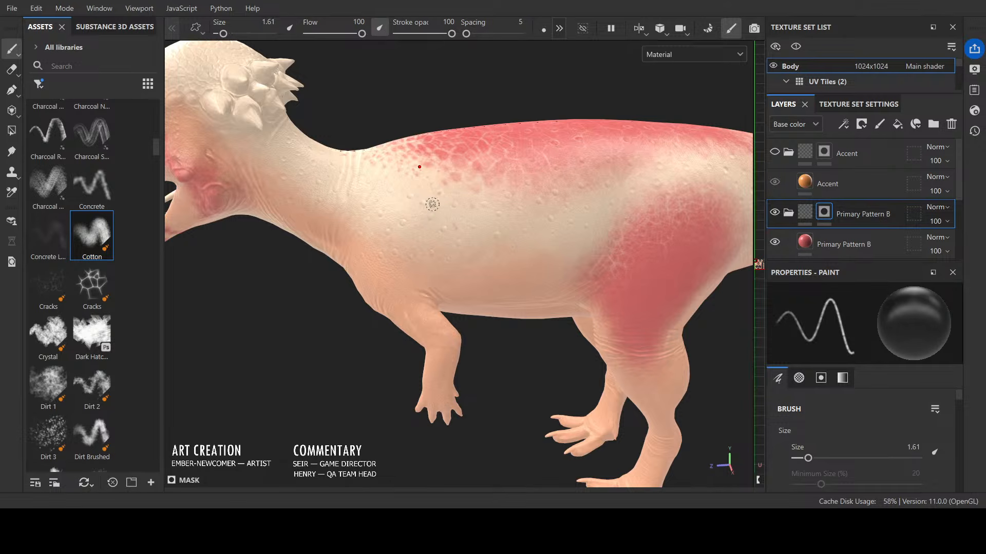
pyautogui.keyDown('alt'); pyautogui.moveTo(656, 320); pyautogui.dragTo(666, 357); pyautogui.keyUp('alt')
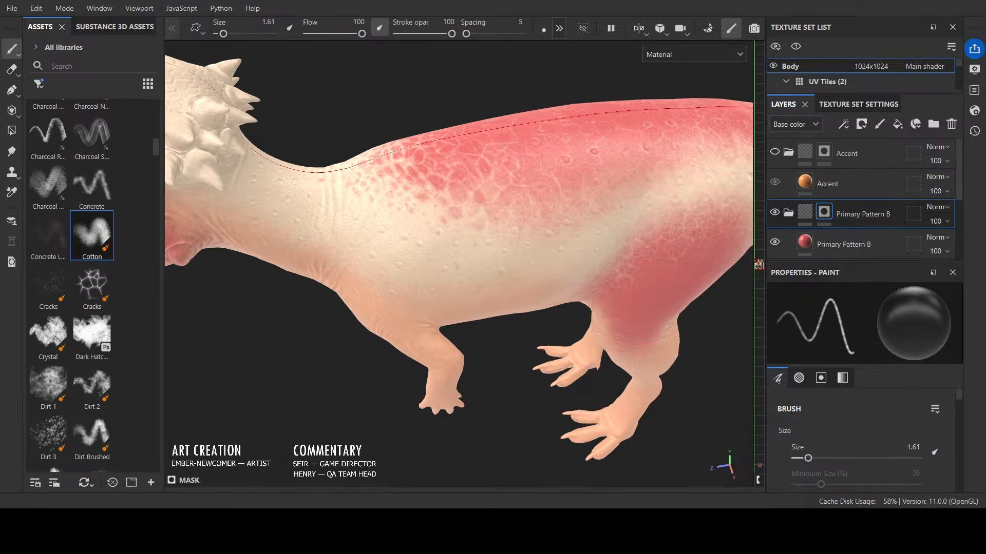
pyautogui.scroll(2, 503, 182)
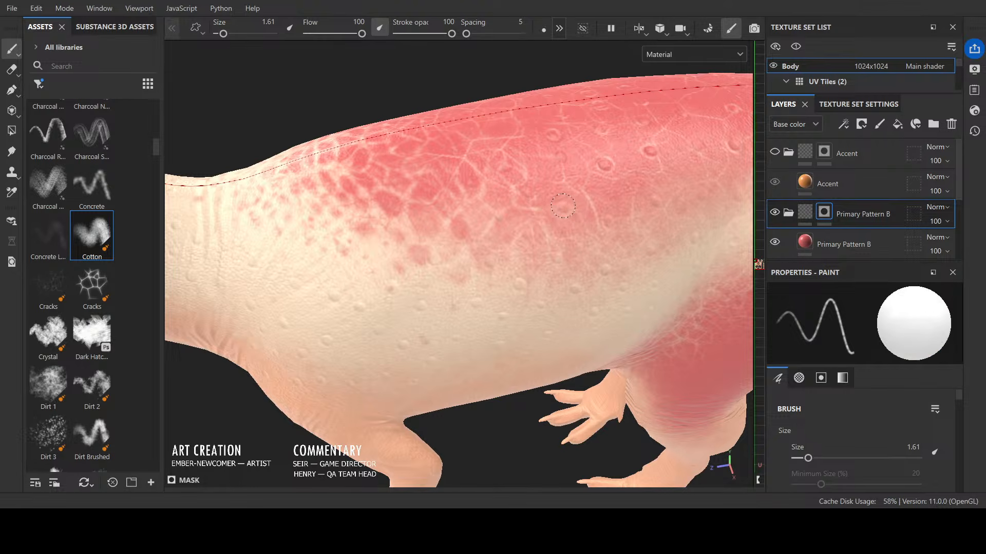
pyautogui.click(702, 193)
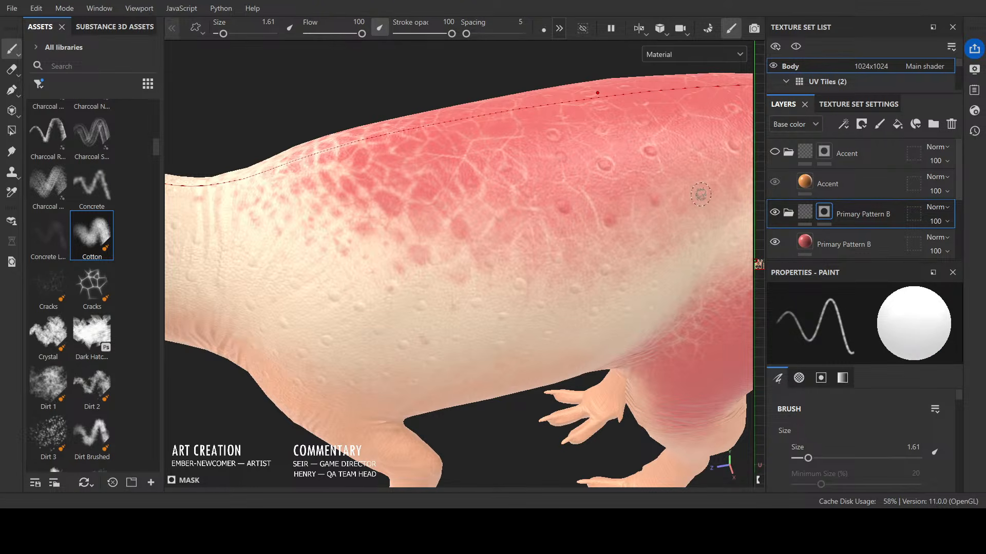
pyautogui.click(654, 249)
pyautogui.click(557, 255)
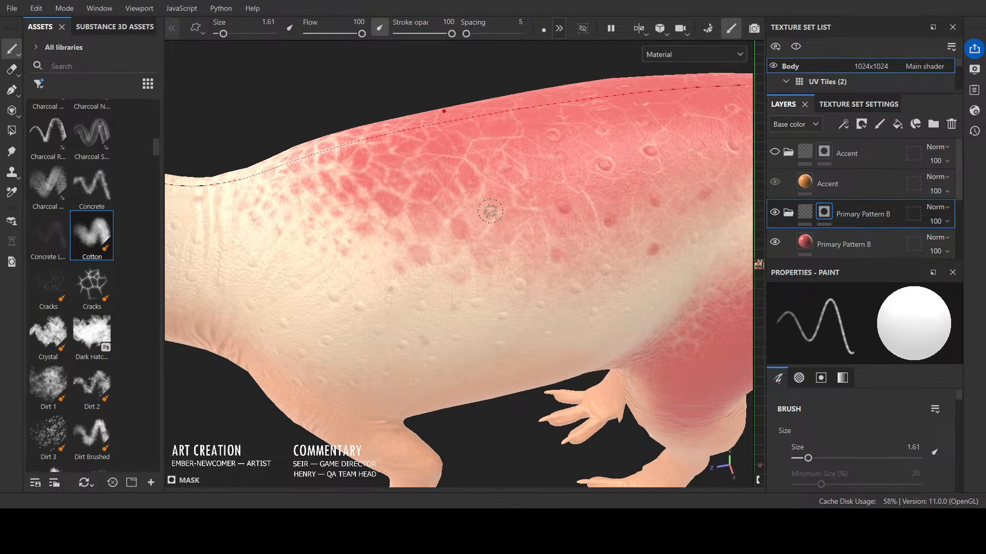
pyautogui.click(498, 215)
pyautogui.click(527, 192)
pyautogui.click(522, 282)
pyautogui.click(491, 261)
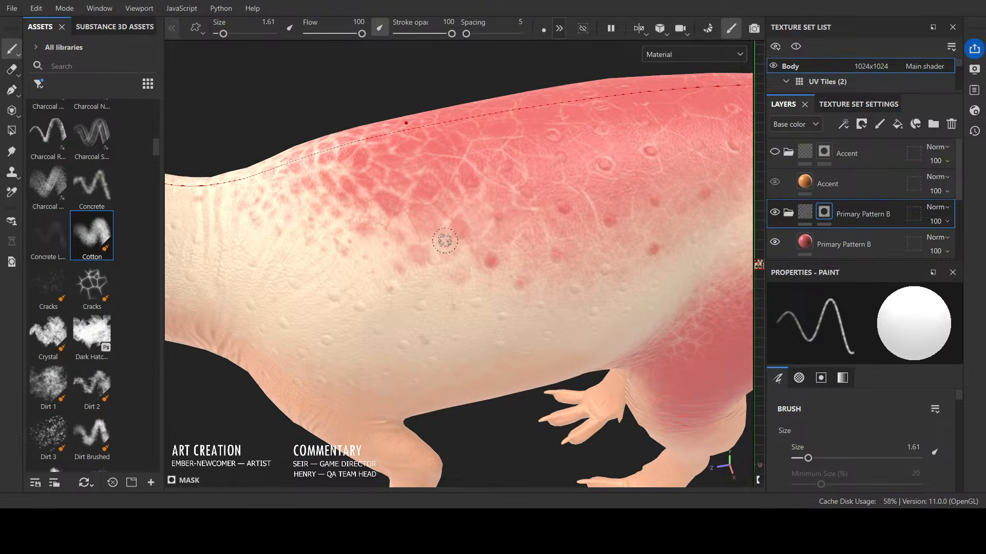
pyautogui.moveTo(445, 237)
pyautogui.keyDown('alt'); pyautogui.mouseDown()
pyautogui.moveTo(414, 158)
pyautogui.moveTo(435, 248)
pyautogui.mouseUp(); pyautogui.keyUp('alt')
pyautogui.click(435, 248)
# Step: Reduce the Cotton brush to size 0.75 and refine the edge of a painted spot behind the shoulder
pyautogui.keyDown('alt'); pyautogui.moveTo(459, 206); pyautogui.dragTo(488, 226); pyautogui.keyUp('alt')
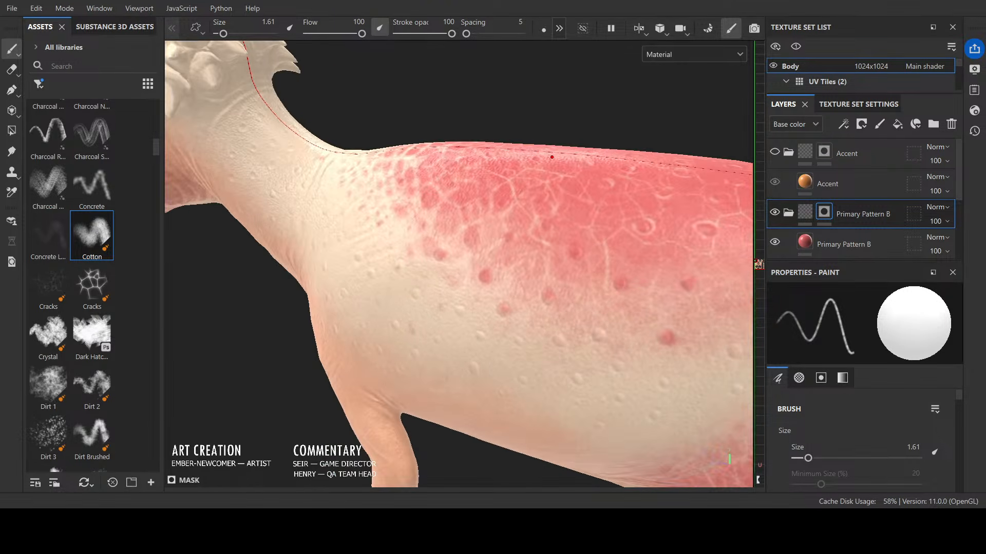
pyautogui.scroll(-3, 432, 220)
pyautogui.keyDown('alt'); pyautogui.moveTo(553, 253); pyautogui.dragTo(539, 250); pyautogui.keyUp('alt')
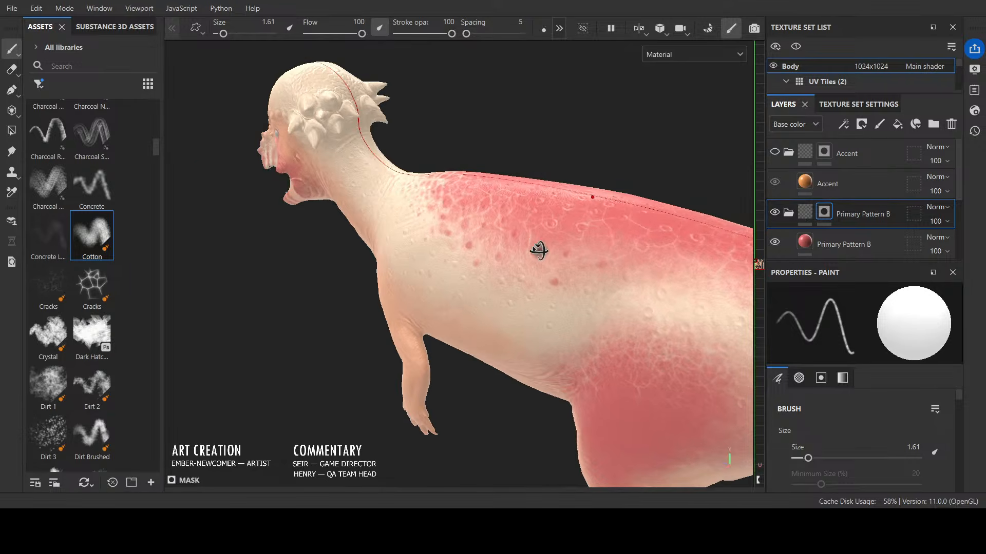
pyautogui.scroll(3, 439, 258)
pyautogui.press('[')
pyautogui.press('[')
pyautogui.press('[')
pyautogui.press('[')
pyautogui.press('[')
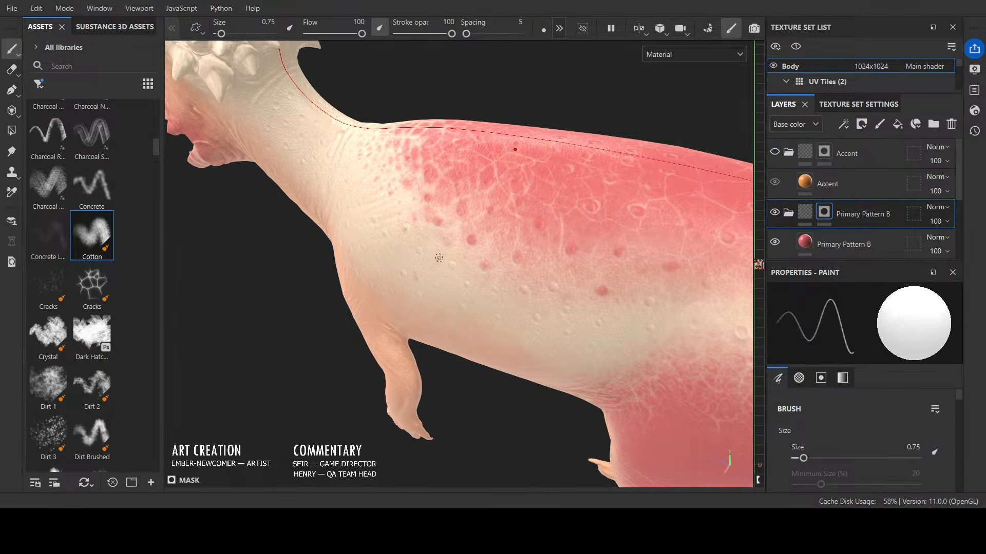
pyautogui.moveTo(440, 222); pyautogui.dragTo(443, 218)
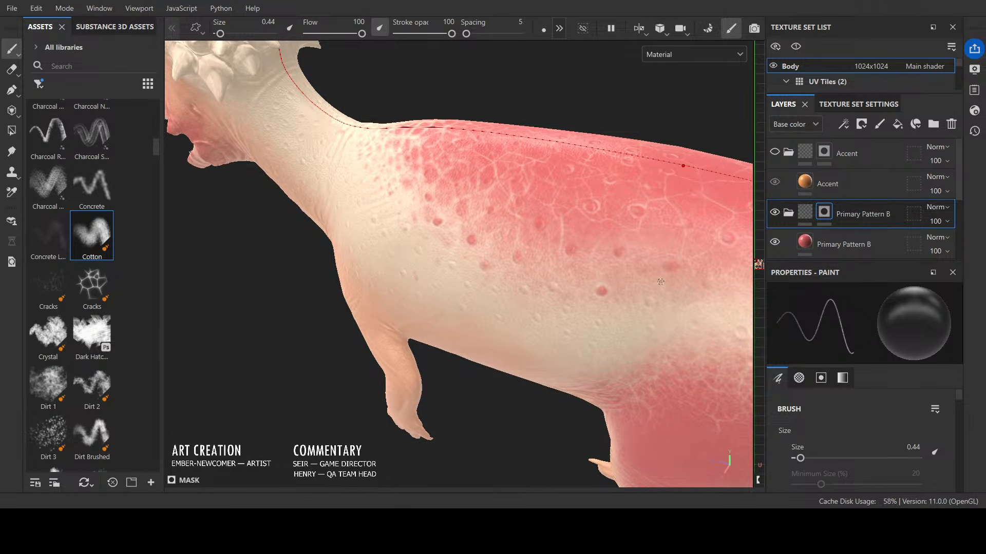
# Step: Define and darken further bump spots lower on the flank with the Cotton brush at size 0.44
pyautogui.keyDown('alt'); pyautogui.moveTo(701, 192); pyautogui.dragTo(604, 184); pyautogui.keyUp('alt')
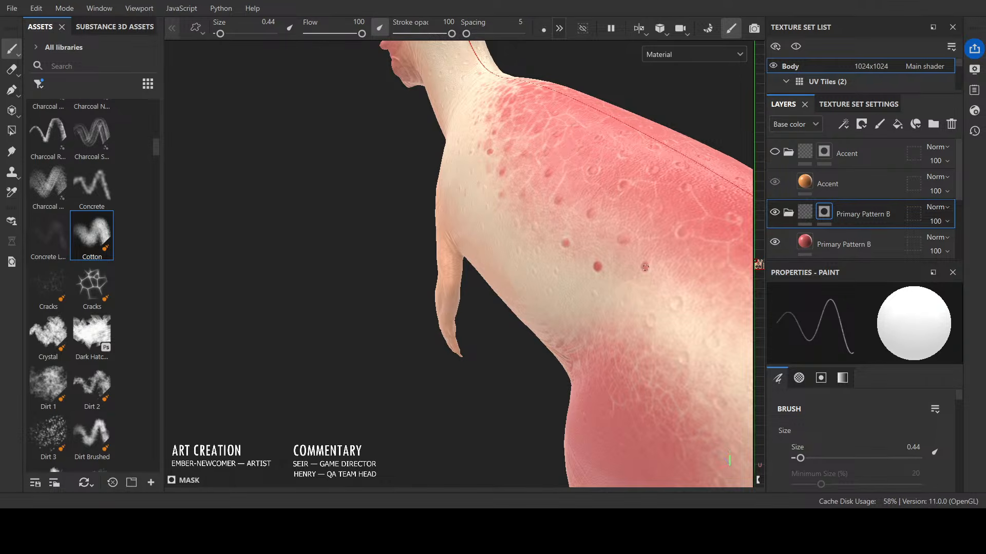
pyautogui.moveTo(655, 249)
pyautogui.keyDown('alt'); pyautogui.mouseDown()
pyautogui.moveTo(502, 330)
pyautogui.moveTo(636, 278)
pyautogui.mouseUp(); pyautogui.keyUp('alt')
pyautogui.scroll(4, 636, 277)
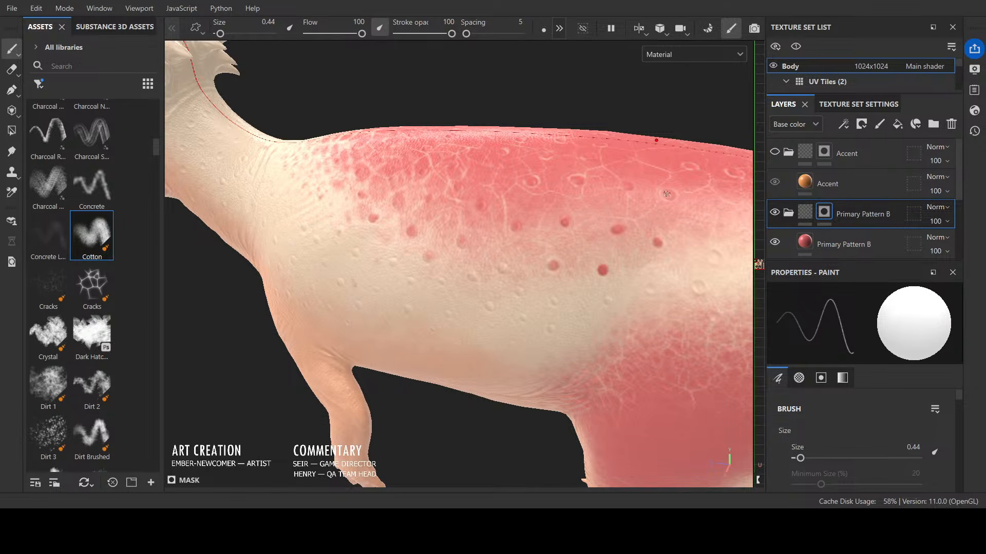
pyautogui.keyDown('alt'); pyautogui.moveTo(628, 127); pyautogui.dragTo(617, 163); pyautogui.keyUp('alt')
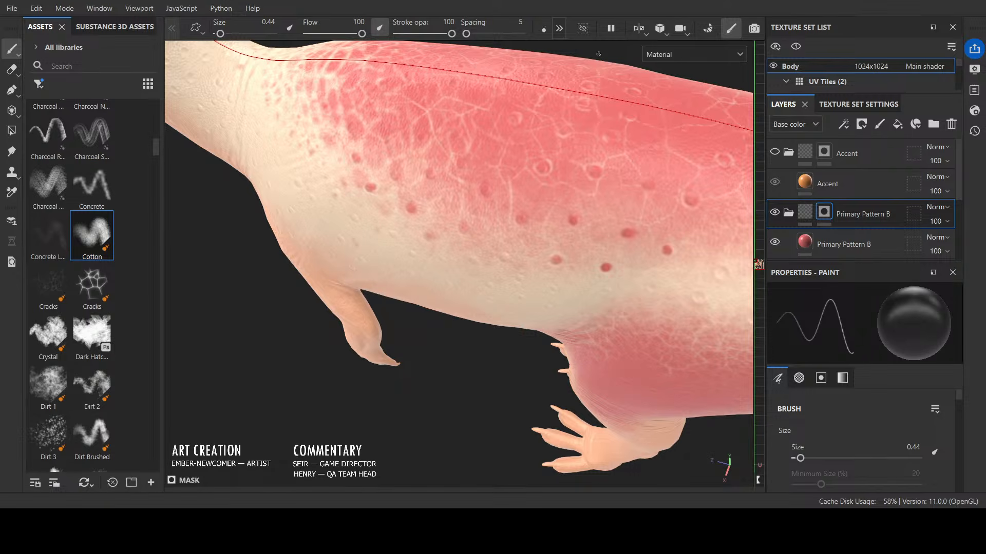
# Step: Select the Cracks brush and switch the viewport to show only the base color channel
pyautogui.click(48, 285)
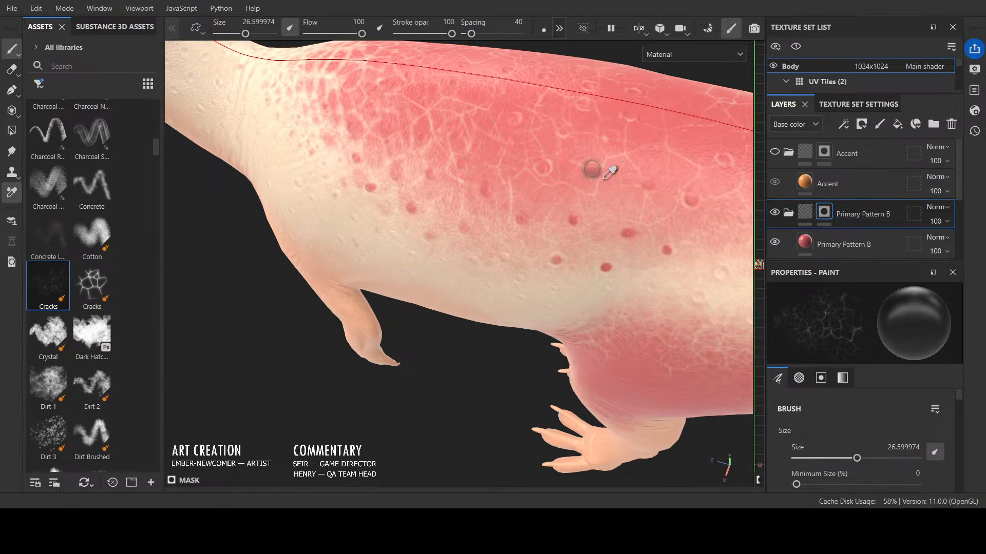
pyautogui.press('b')
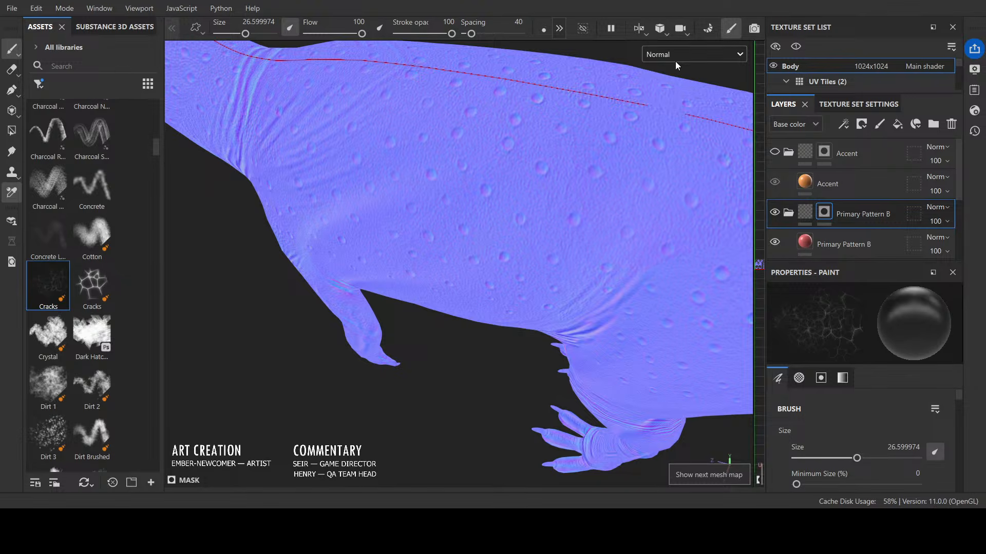
pyautogui.press('c')
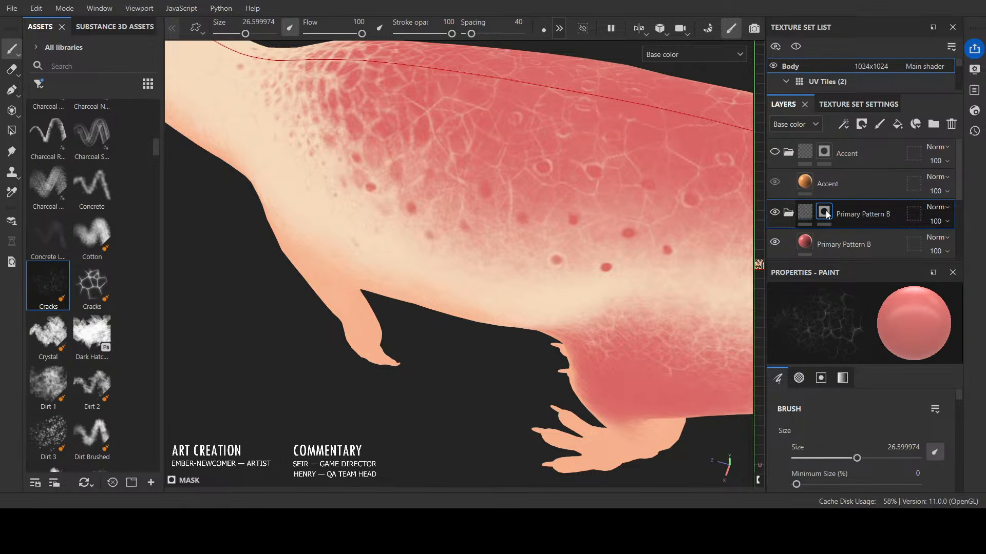
# Step: Set the Cracks brush to size 4.68 for the Primary Pattern B mask and invert its grayscale paint value
pyautogui.click(804, 216)
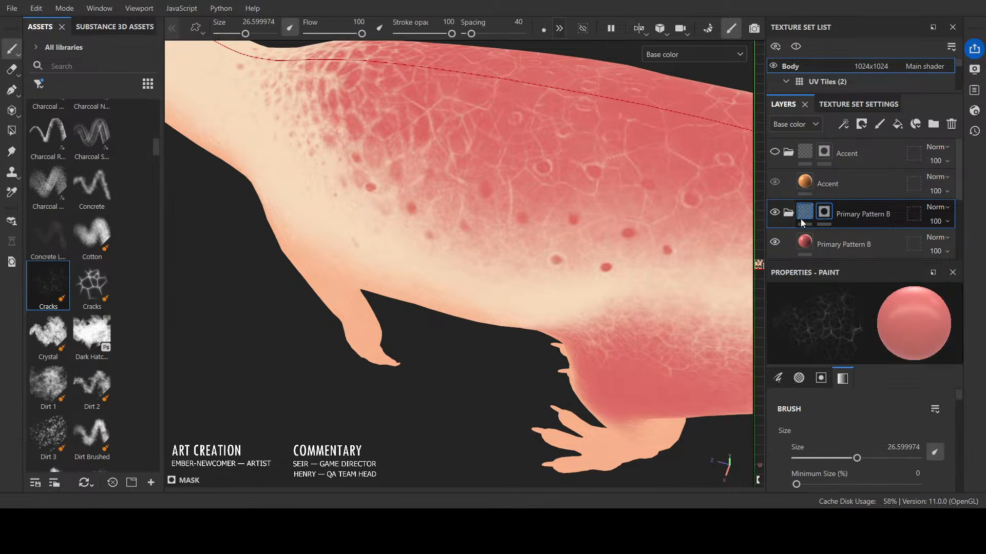
pyautogui.click(92, 240)
pyautogui.click(58, 275)
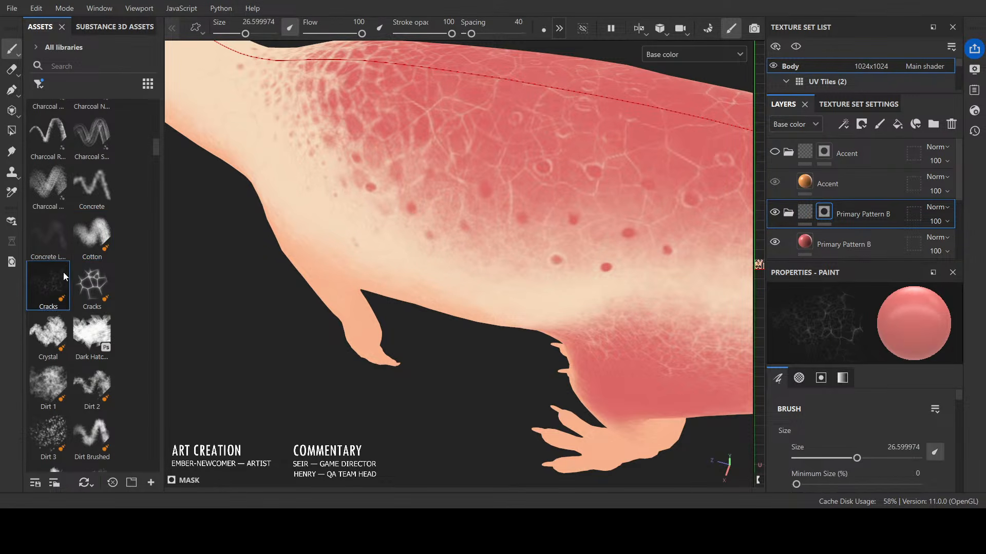
pyautogui.keyDown('ctrl'); pyautogui.moveTo(409, 175); pyautogui.dragTo(349, 175, button='right'); pyautogui.keyUp('ctrl')
pyautogui.press('x')
pyautogui.press('x')
pyautogui.press('x')
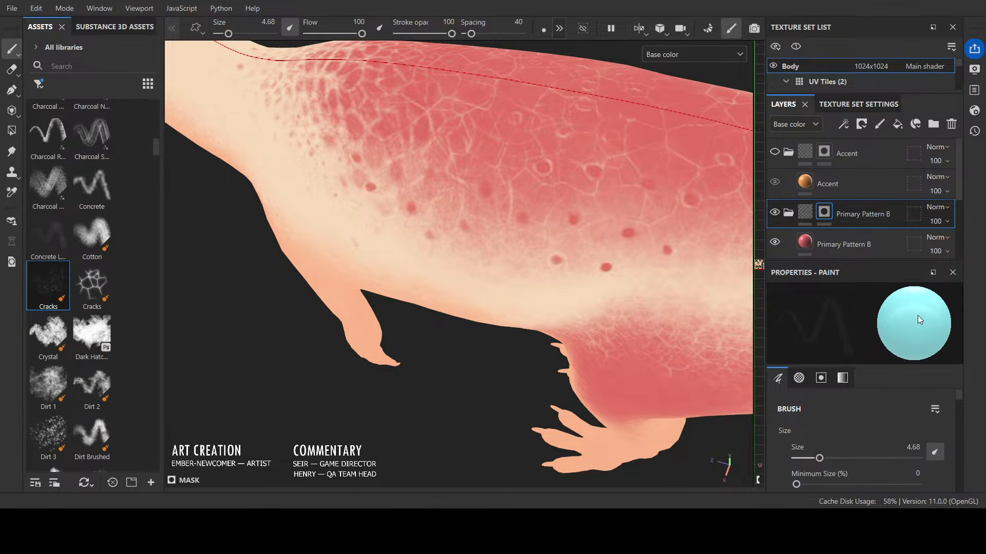
# Step: Compare the last change by undoing and redoing it, and reselect the Primary Pattern B mask
pyautogui.press('p')
pyautogui.click(455, 448)
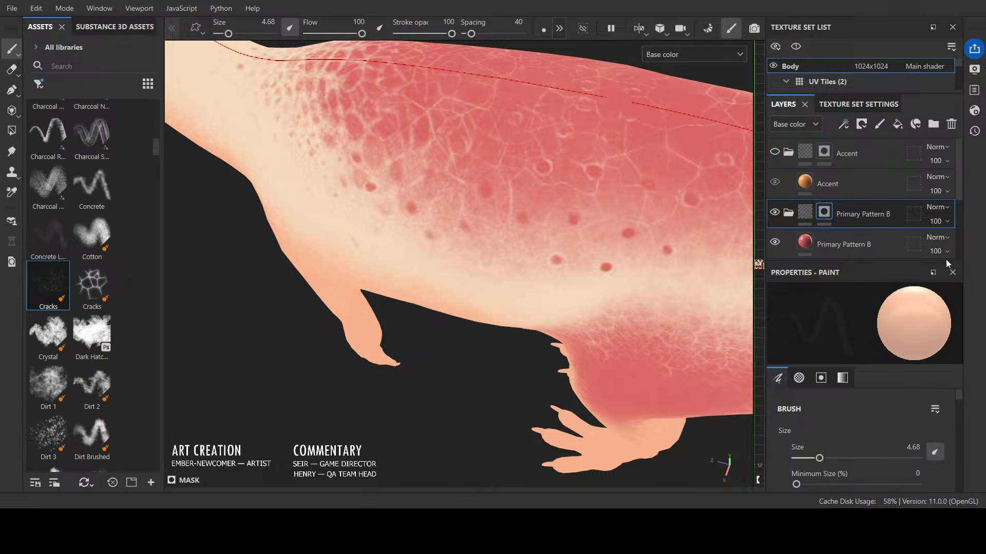
pyautogui.hotkey('ctrl', 'z')
pyautogui.hotkey('ctrl', 'y')
pyautogui.hotkey('ctrl', 'z')
pyautogui.hotkey('ctrl', 'y')
pyautogui.click(811, 236)
pyautogui.click(822, 214)
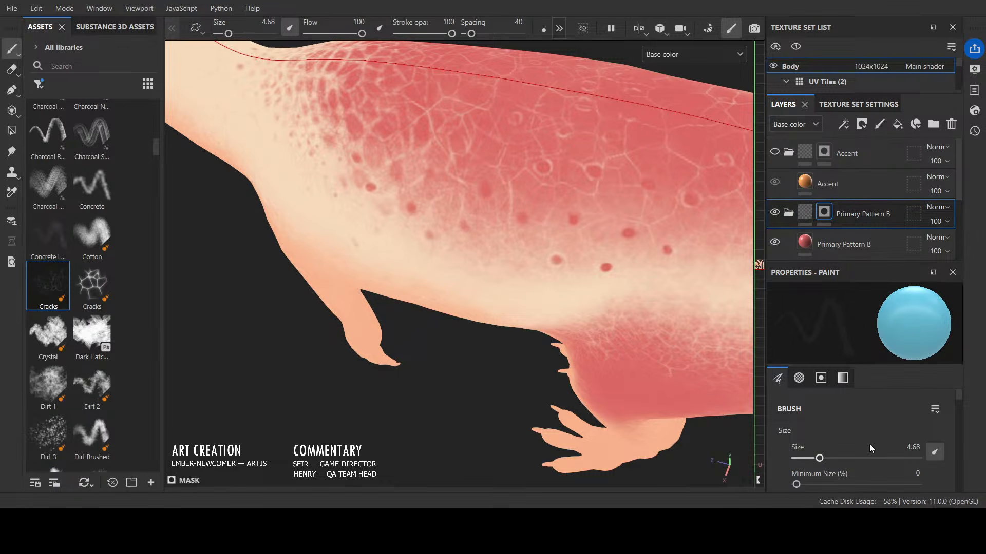
# Step: Examine the Cracks brush's grayscale, stencil, alpha and stroke settings in the paint properties
pyautogui.scroll(-5, 861, 405)
pyautogui.scroll(-3, 861, 404)
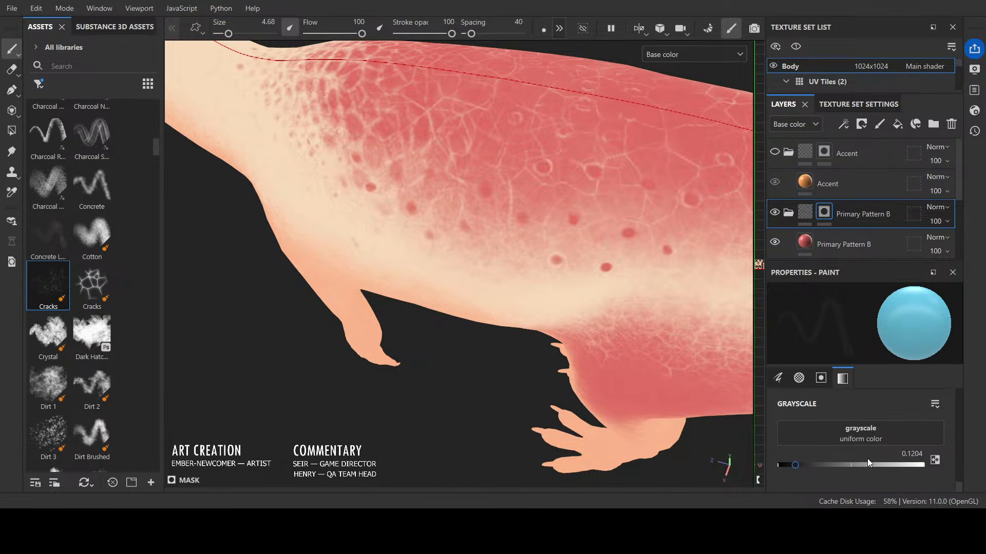
pyautogui.scroll(2, 857, 454)
pyautogui.scroll(1, 857, 454)
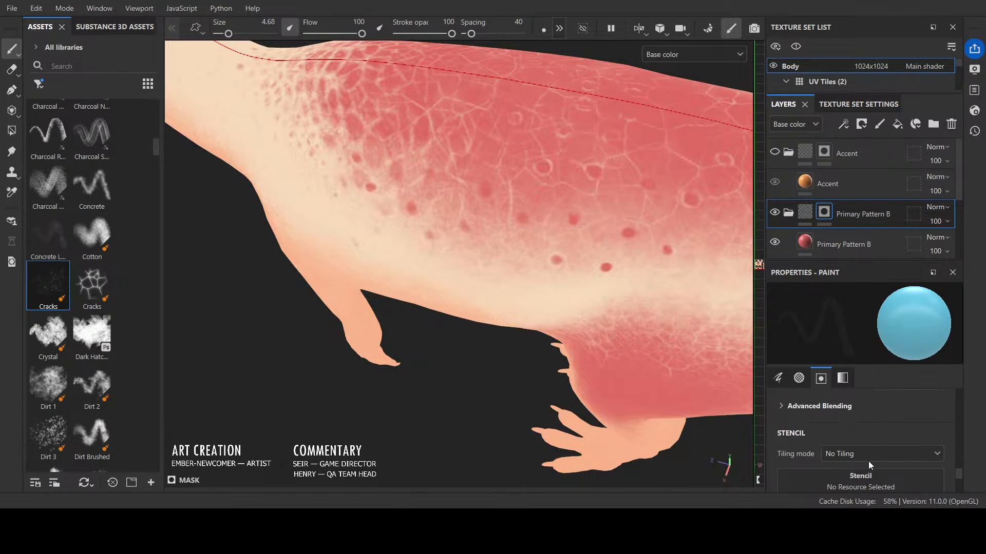
pyautogui.scroll(2, 867, 461)
pyautogui.scroll(1, 834, 464)
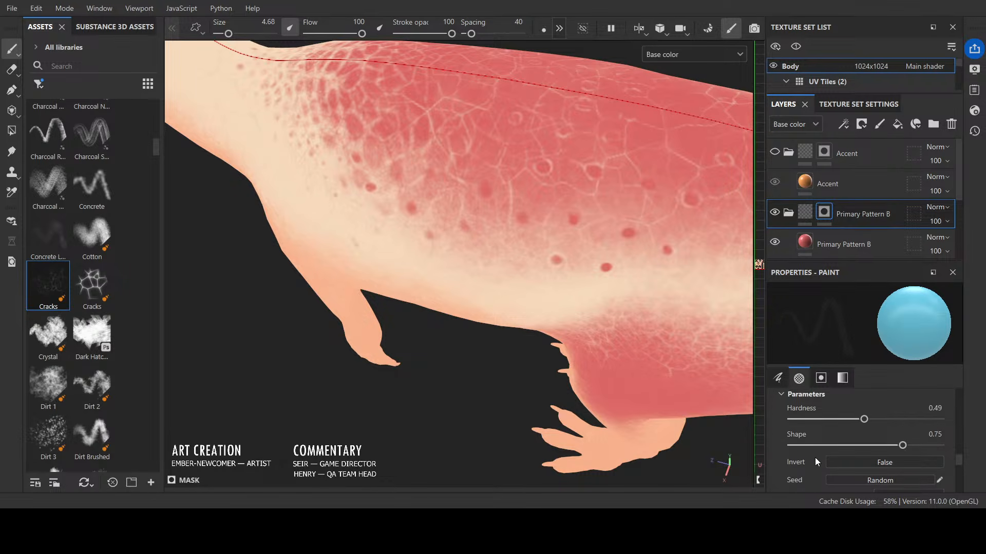
pyautogui.scroll(-1, 812, 458)
pyautogui.scroll(2, 812, 458)
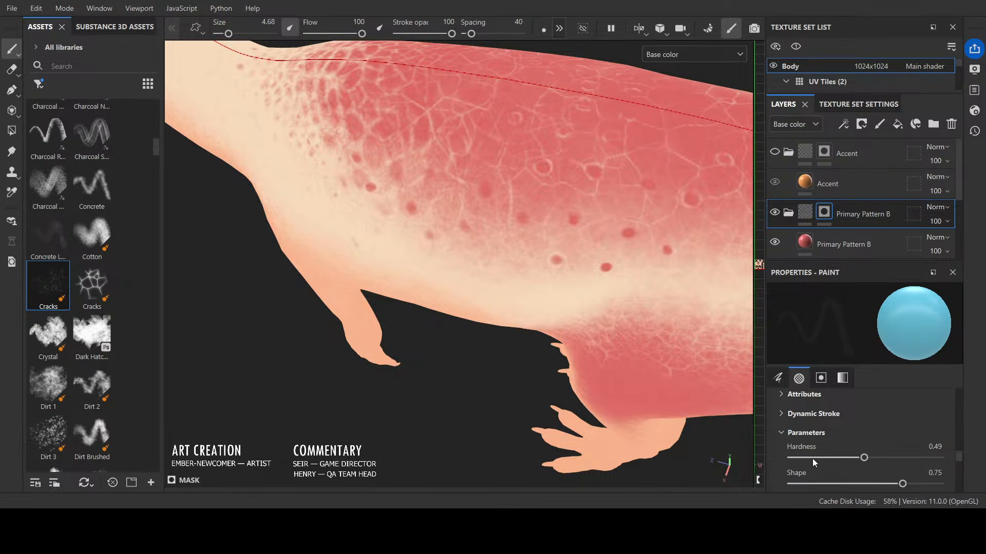
pyautogui.scroll(-2, 812, 457)
pyautogui.scroll(3, 812, 458)
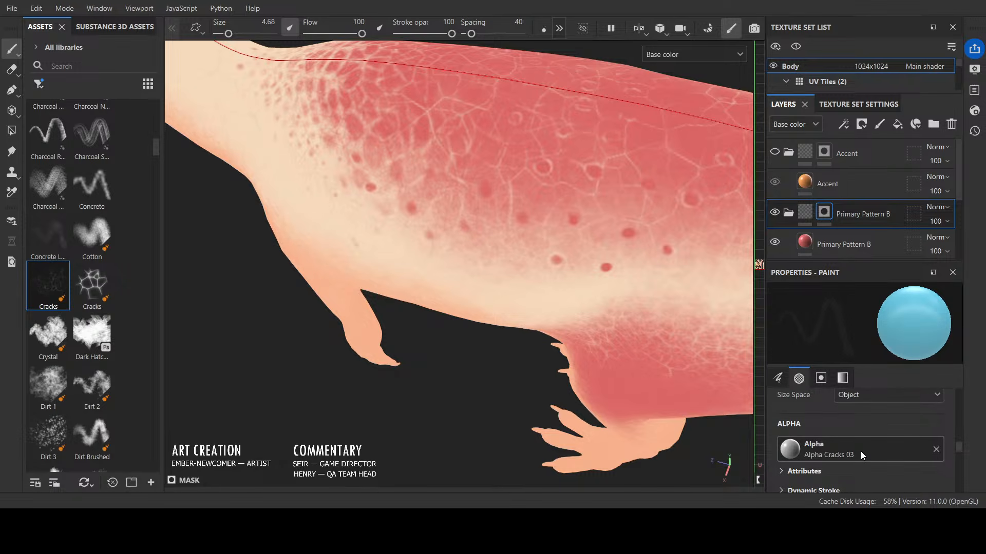
pyautogui.scroll(2, 860, 451)
pyautogui.scroll(3, 800, 443)
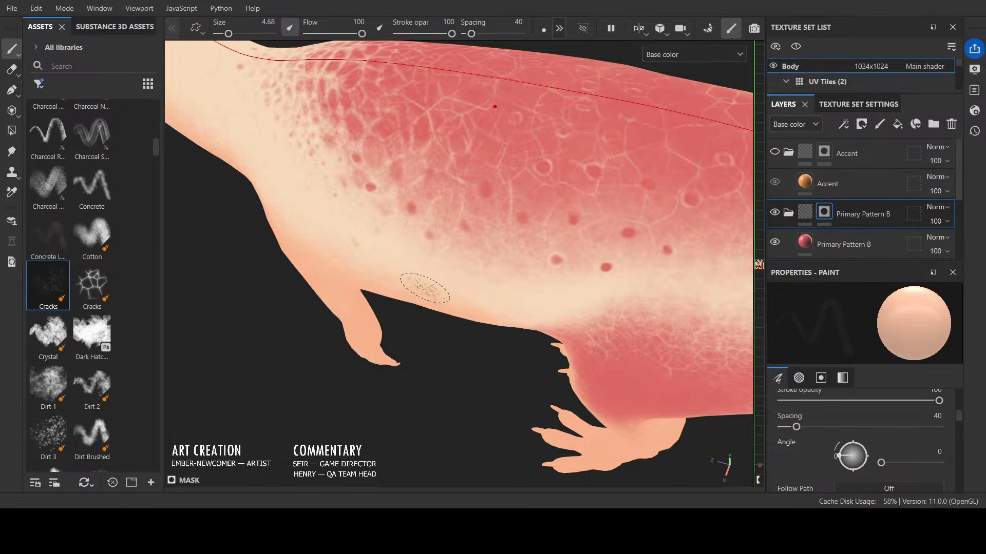
# Step: Sample the red of the dinosaur's upper back as the paint value for the Cracks brush
pyautogui.press('p')
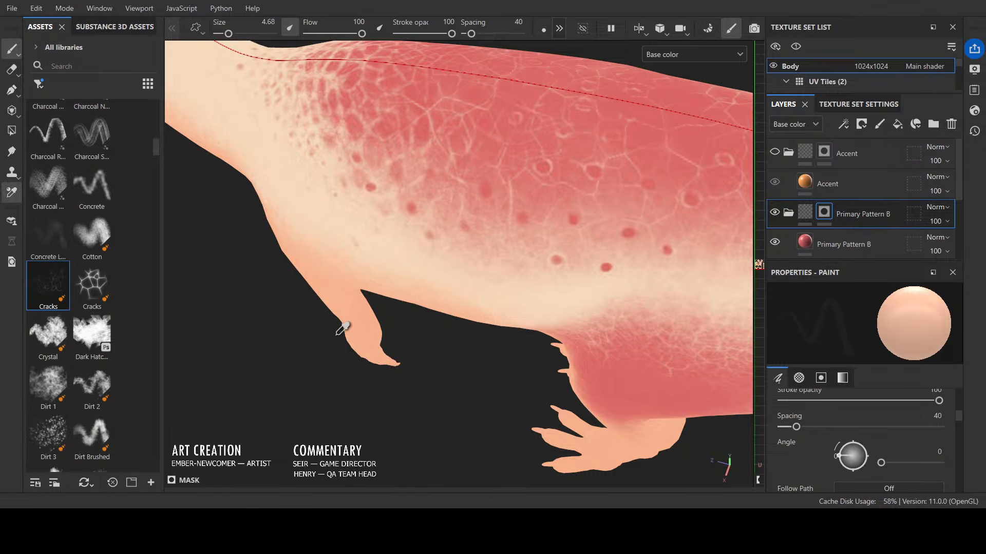
pyautogui.press('p')
pyautogui.press('p')
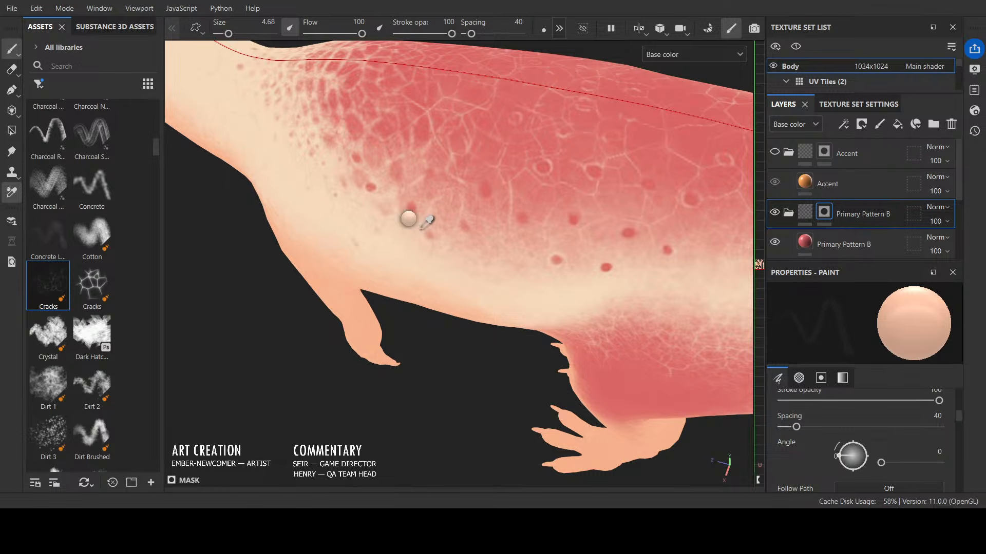
pyautogui.click(588, 123)
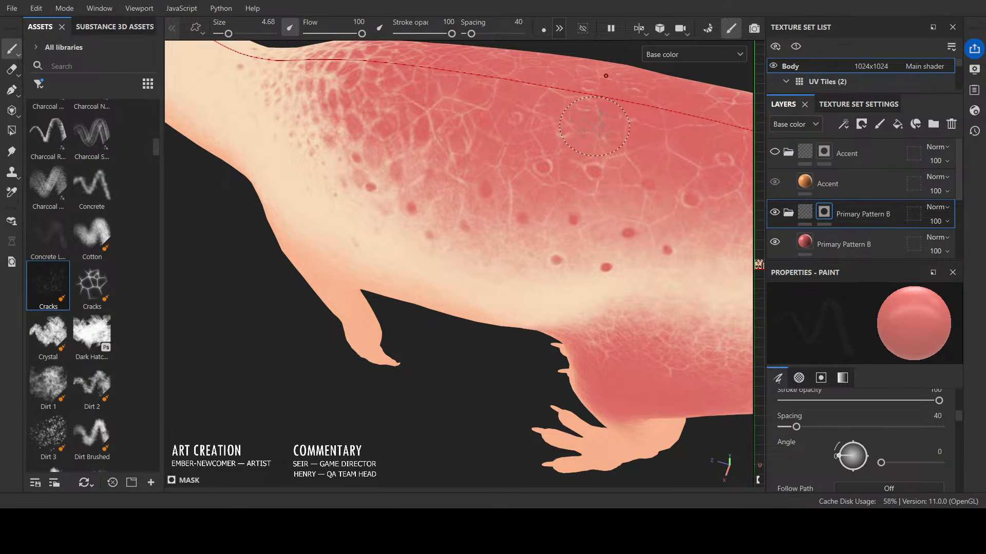
pyautogui.press('p')
# Step: Paint cracks across the upper back and rear flank, alternating between the sampled tone and its inverse
pyautogui.press('x')
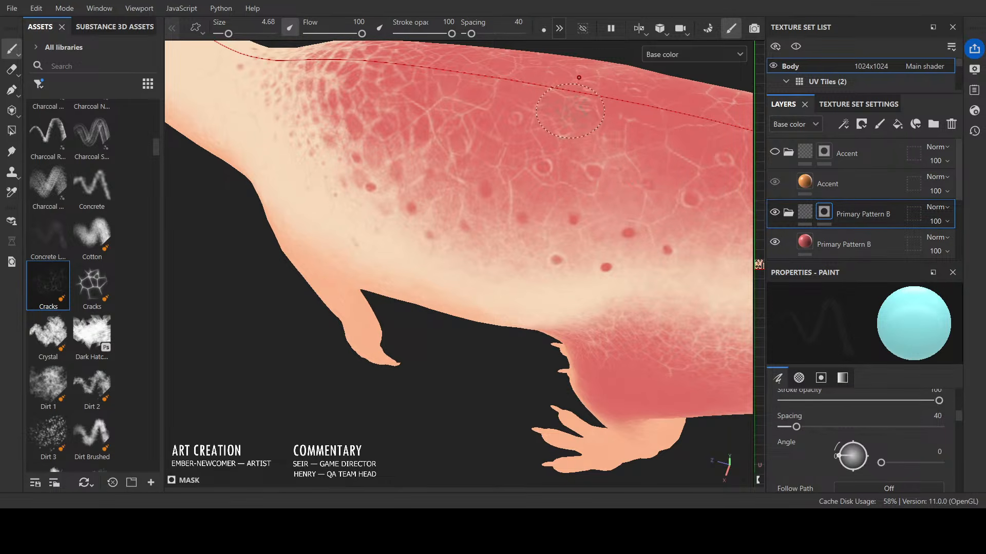
pyautogui.press('x')
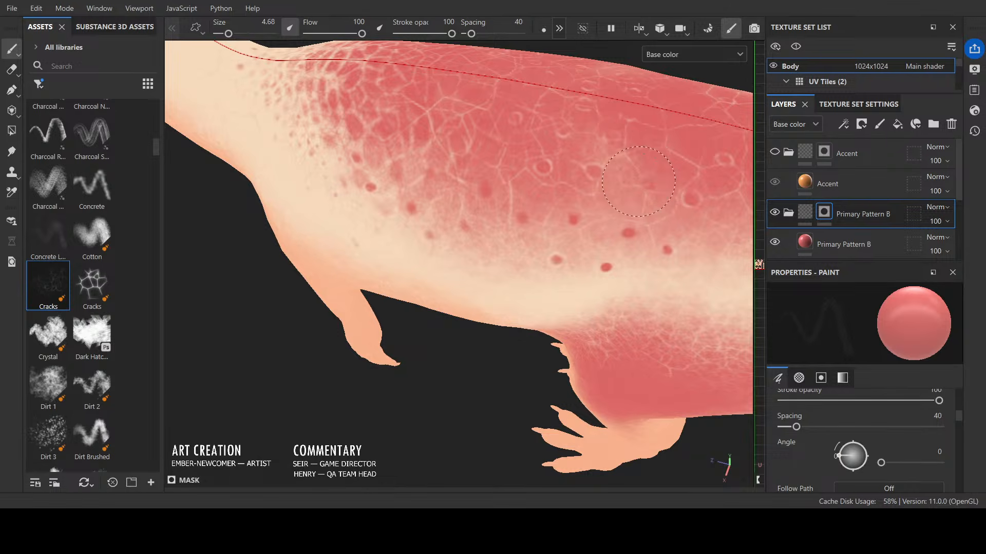
pyautogui.press('x')
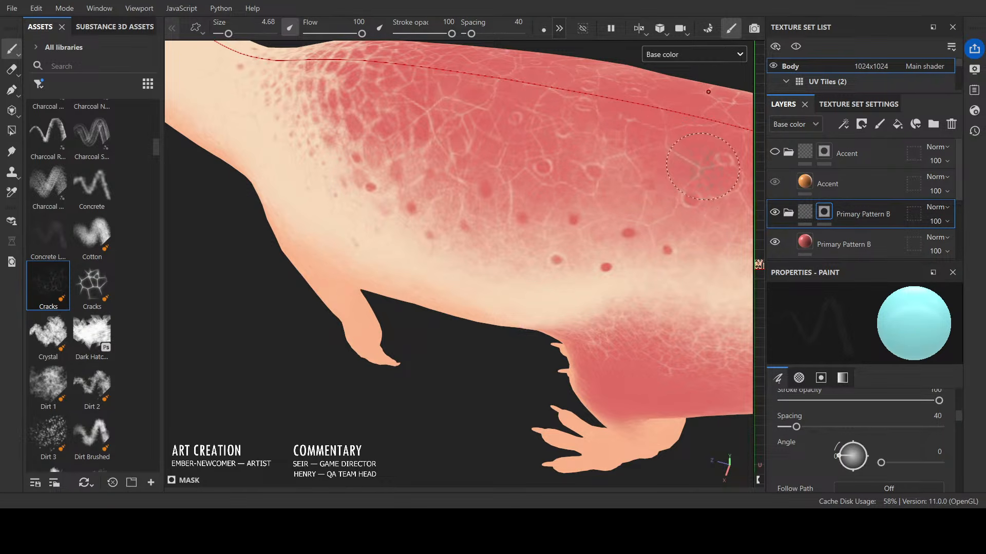
# Step: Display the mask channel in the viewport and set the Cracks brush's grayscale value to 0
pyautogui.press('c')
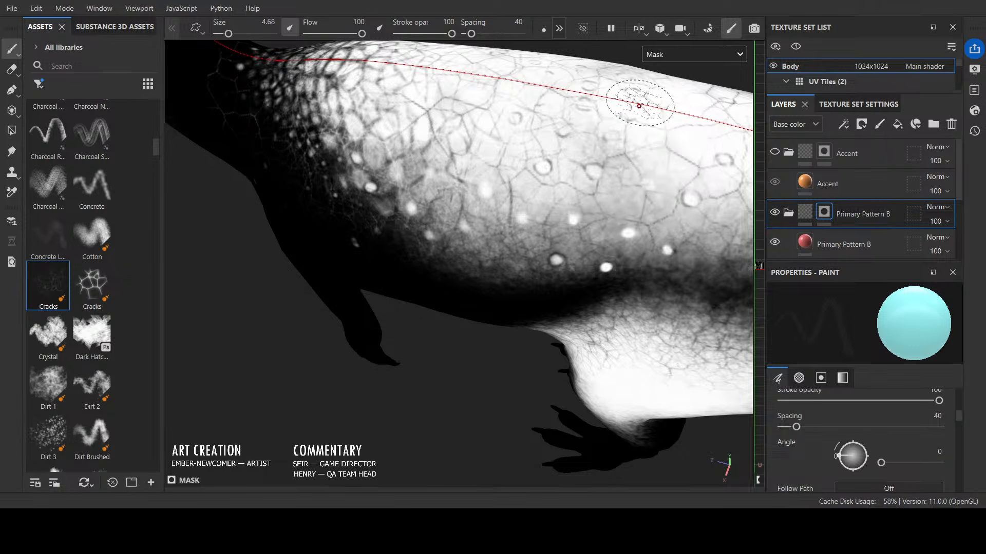
pyautogui.scroll(-3, 638, 106)
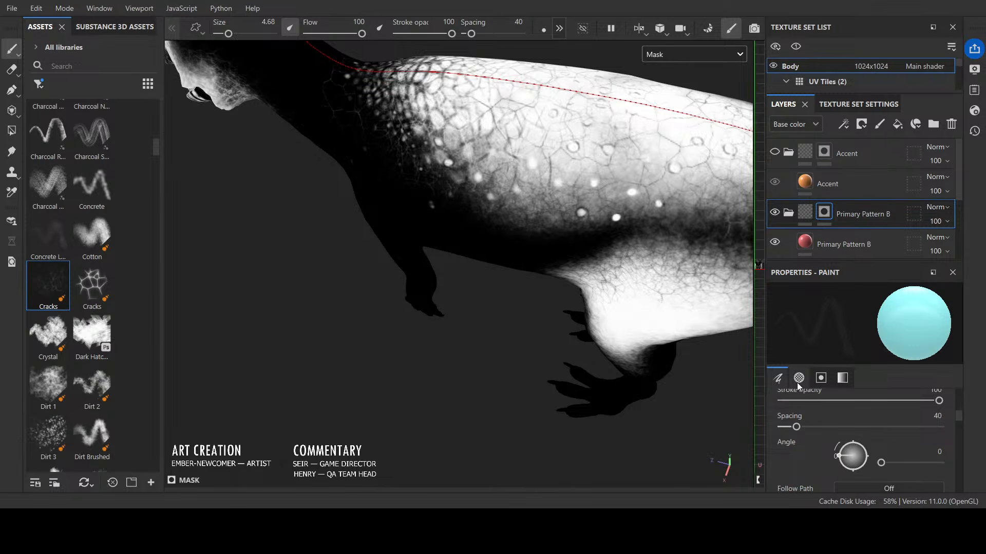
pyautogui.scroll(-3, 888, 438)
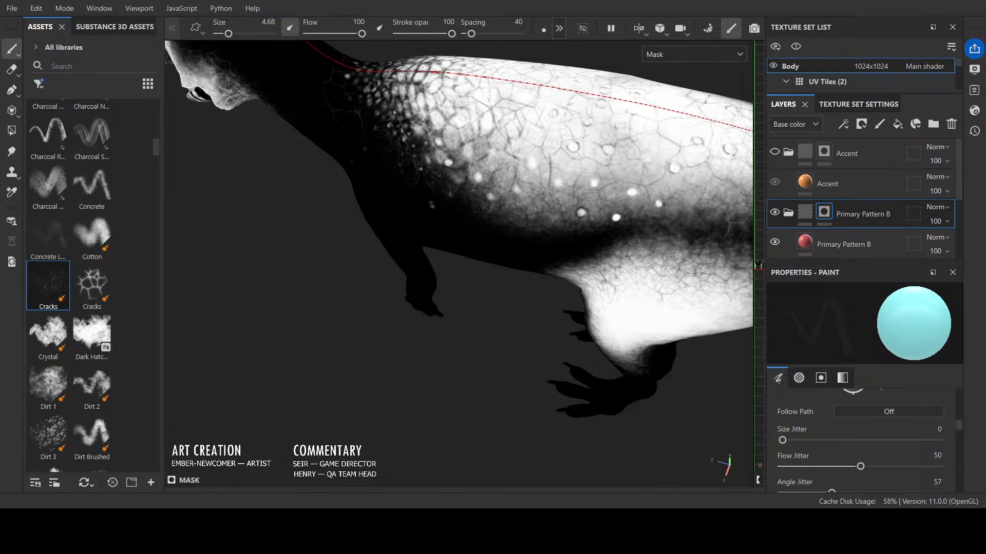
pyautogui.scroll(4, 863, 441)
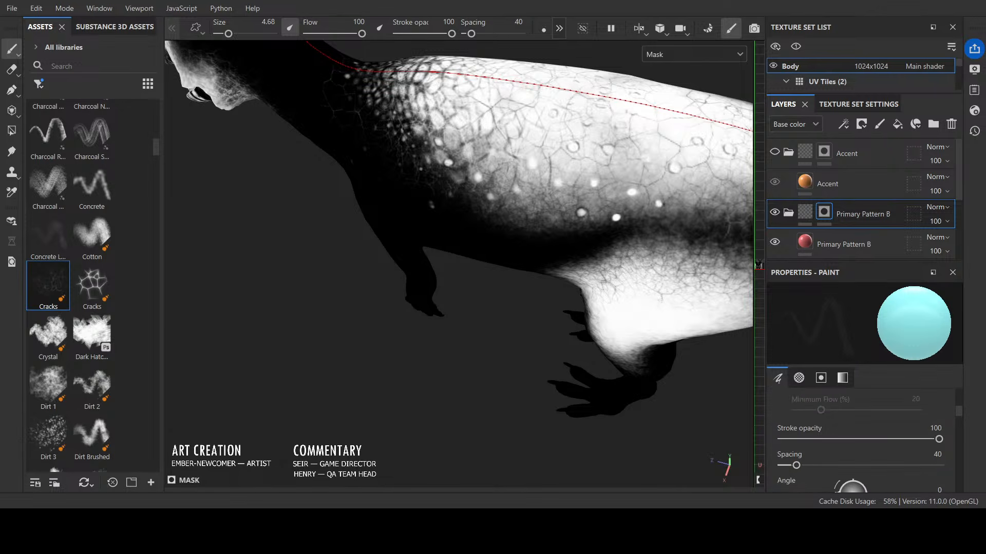
pyautogui.scroll(3, 862, 441)
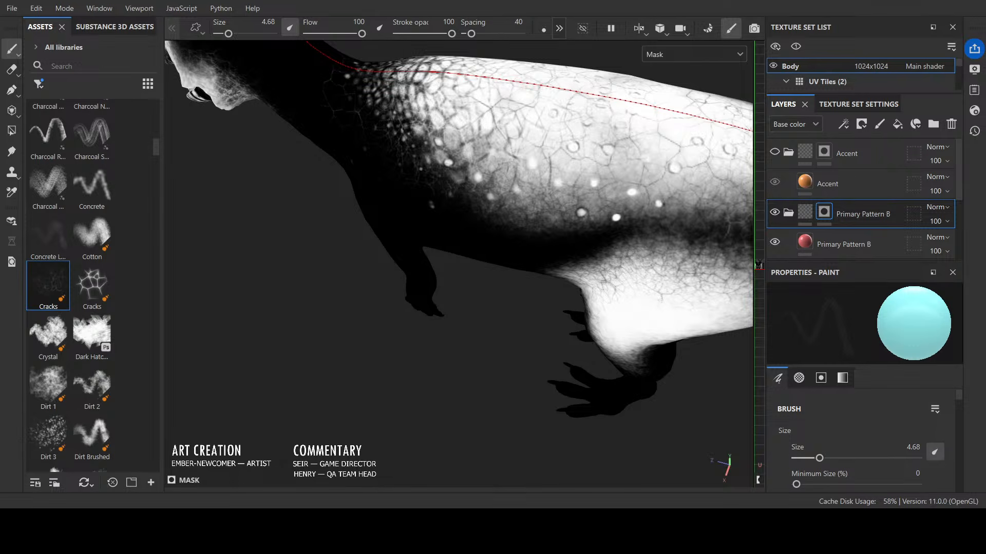
pyautogui.click(821, 378)
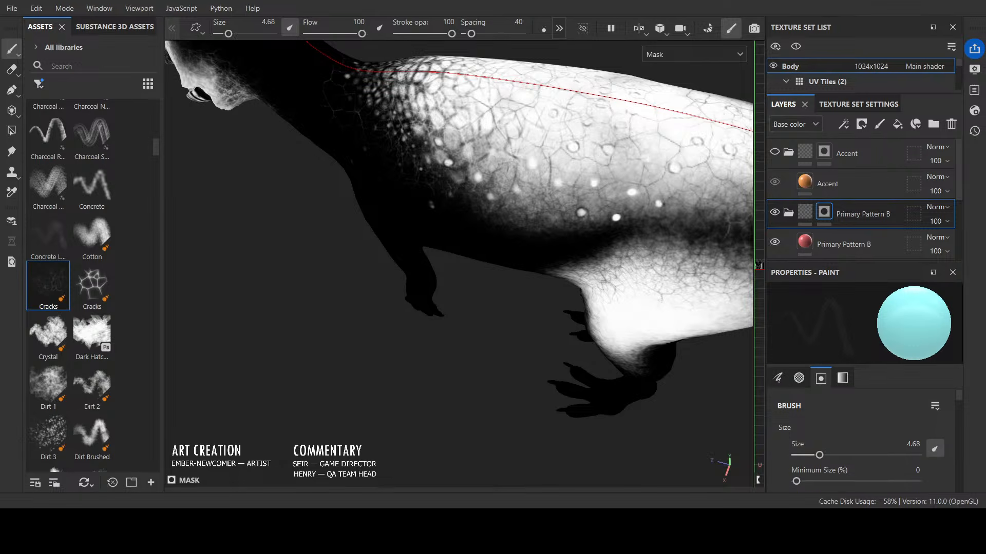
pyautogui.click(840, 380)
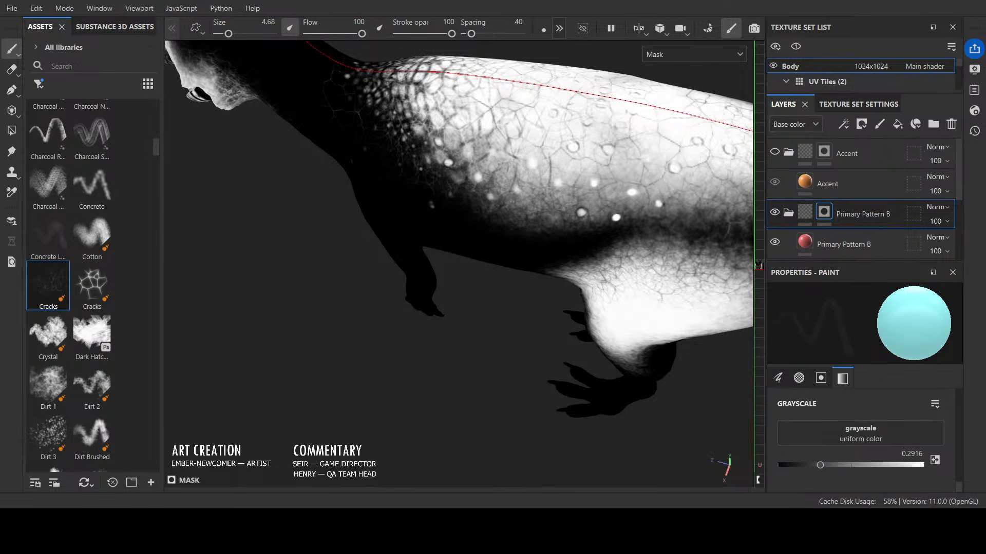
pyautogui.moveTo(819, 465); pyautogui.dragTo(772, 464)
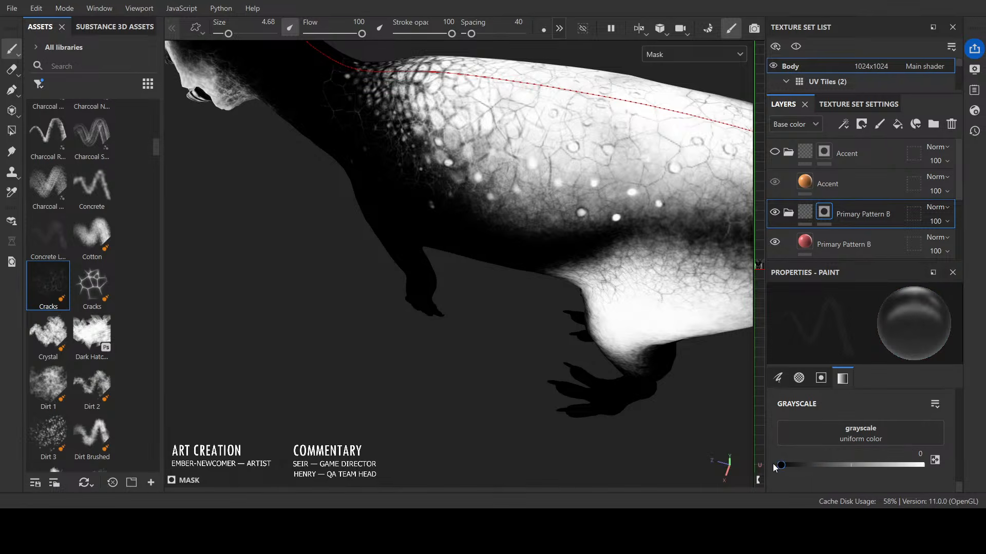
# Step: Paint more cracks over the back and flank in the Primary Pattern B mask, alternating between white and black
pyautogui.press('x')
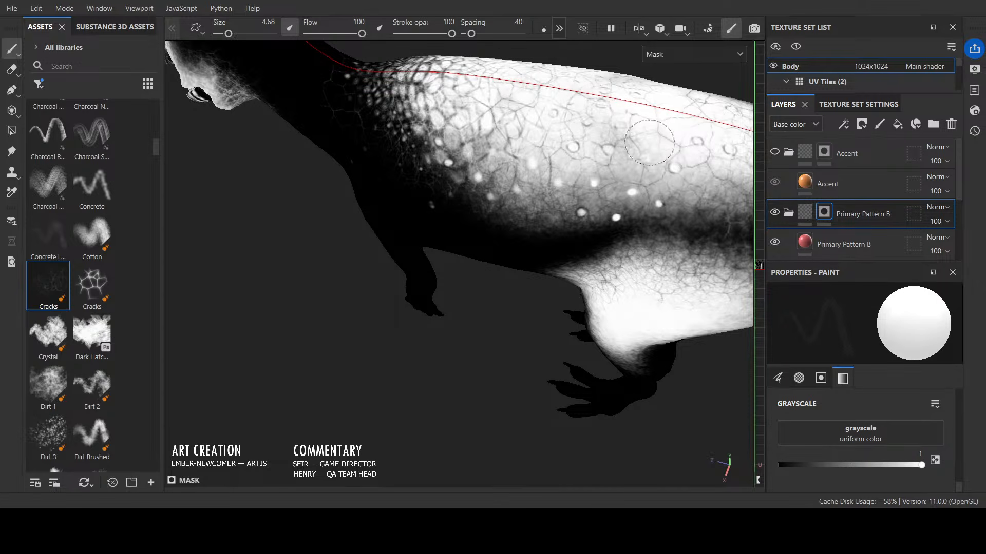
pyautogui.press('x')
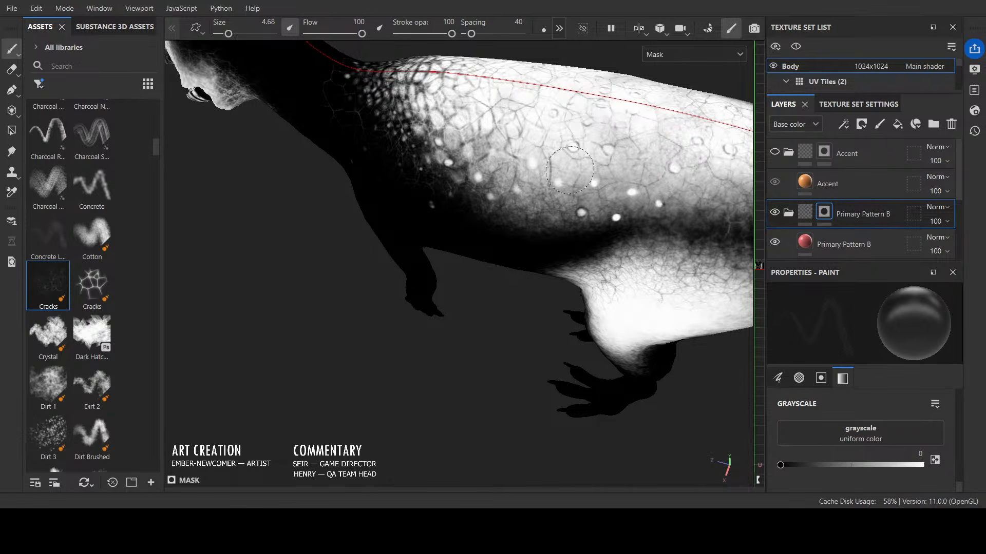
pyautogui.keyDown('alt'); pyautogui.moveTo(640, 166); pyautogui.dragTo(334, 337); pyautogui.keyUp('alt')
pyautogui.scroll(4, 616, 288)
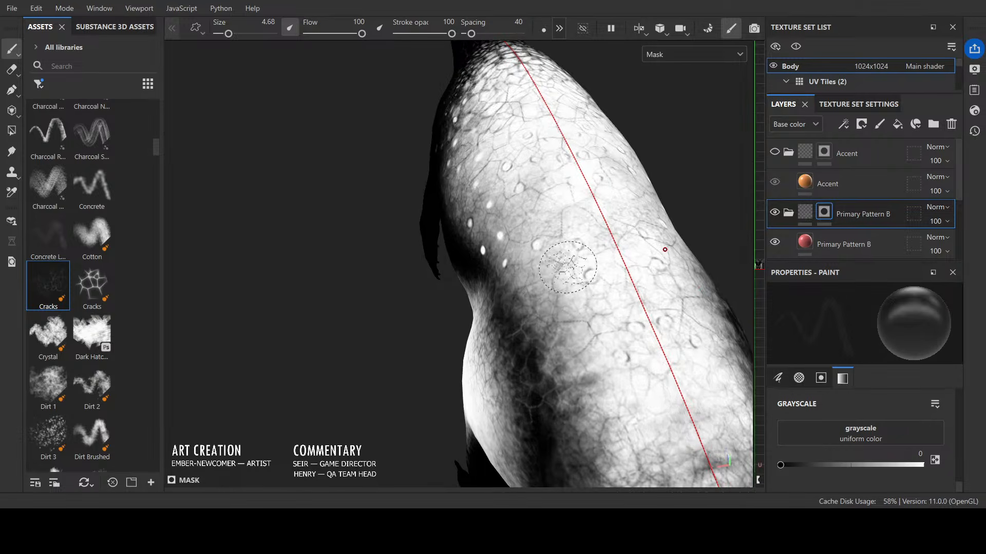
pyautogui.press('x')
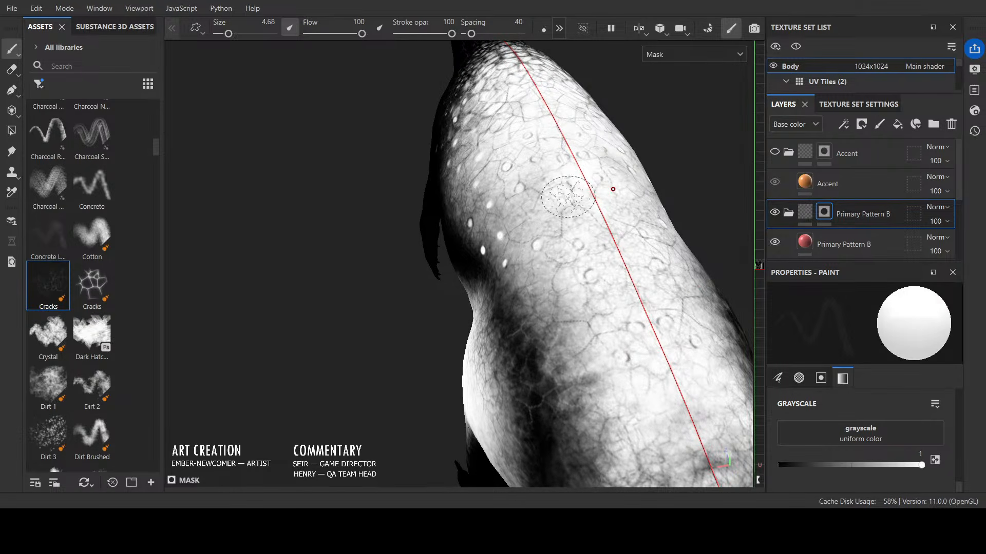
# Step: Switch to the Cotton brush at size 0.27 and outline the round bumps beside the spine in black on the mask
pyautogui.click(92, 236)
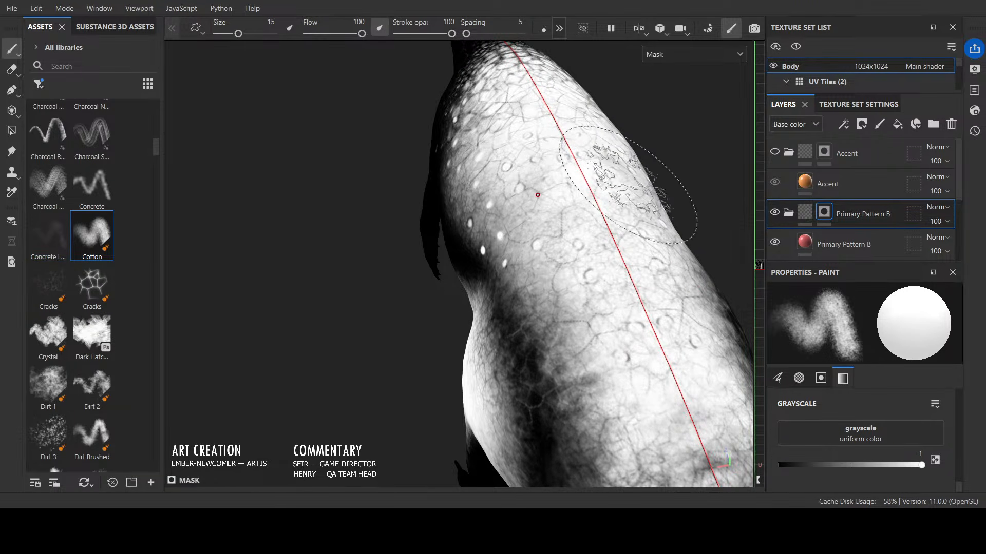
pyautogui.keyDown('ctrl'); pyautogui.moveTo(577, 245); pyautogui.dragTo(503, 245, button='right'); pyautogui.keyUp('ctrl')
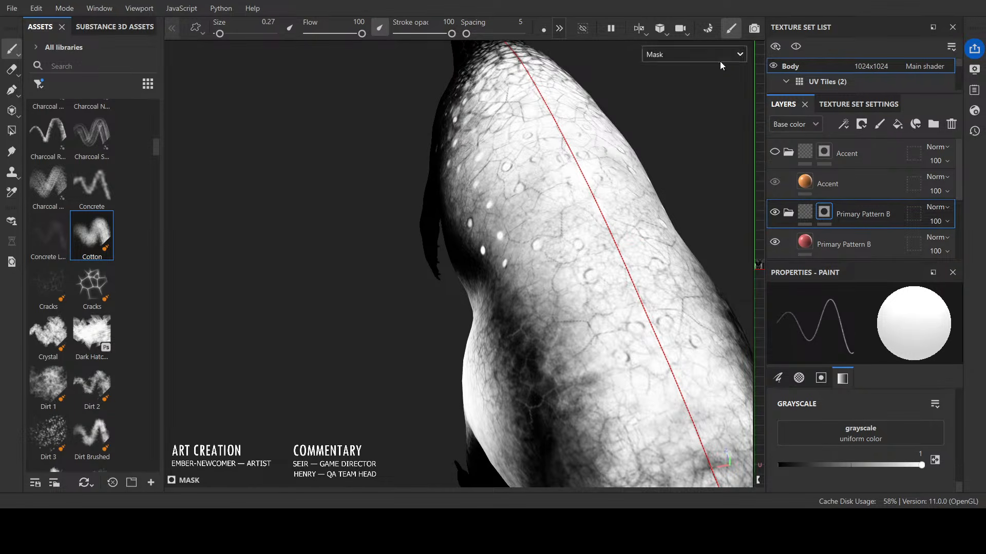
pyautogui.press('x')
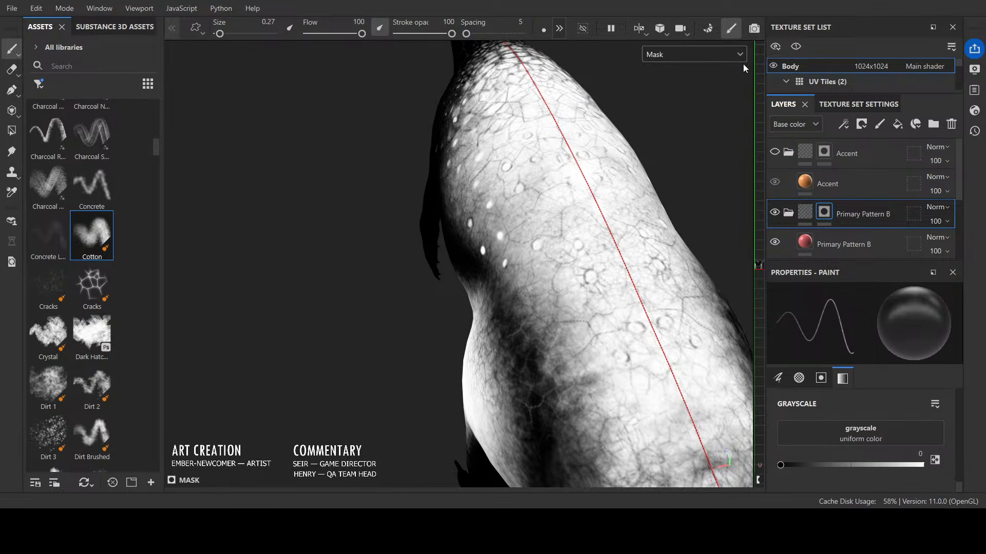
# Step: Display the full material and refine the fine lines around the bumps along the spine, alternating black and white
pyautogui.press('c')
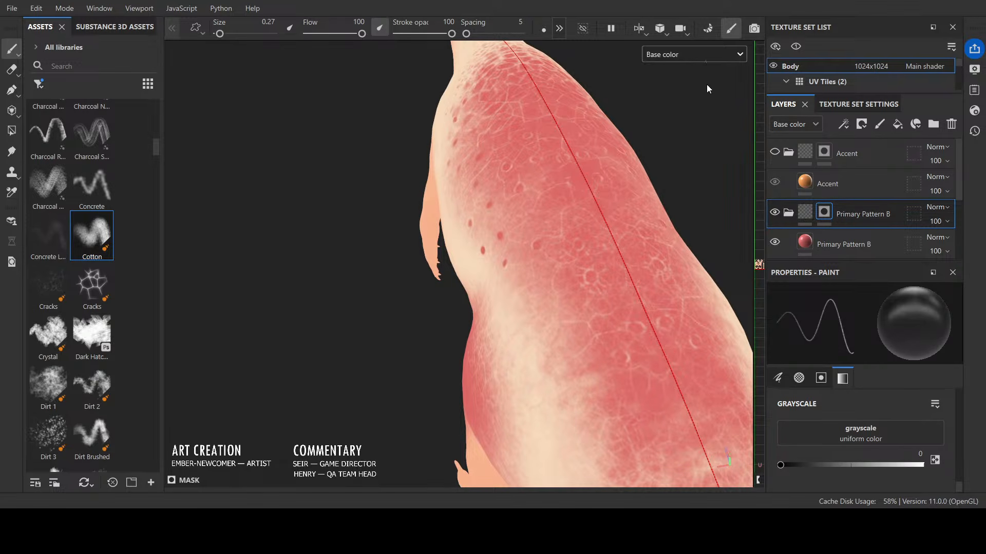
pyautogui.press('m')
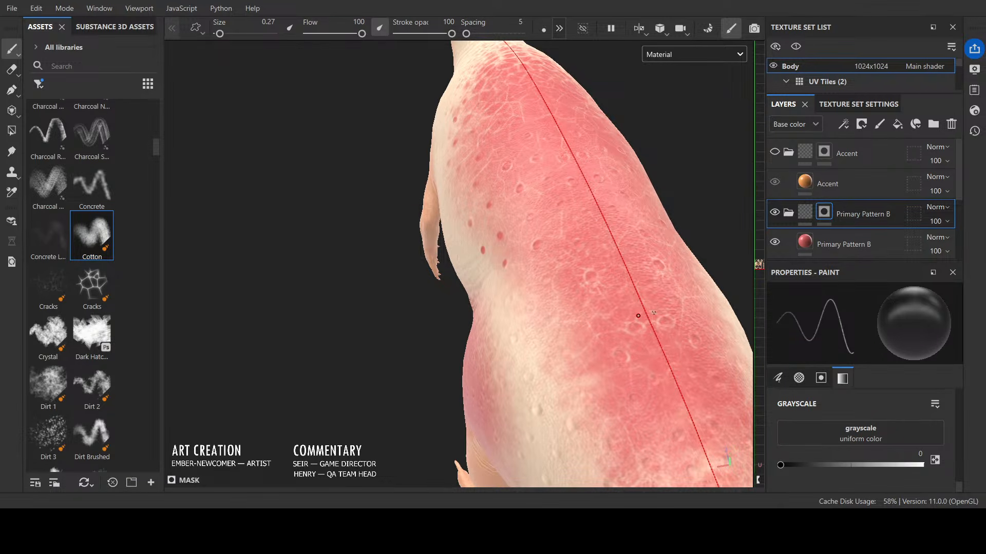
pyautogui.press('x')
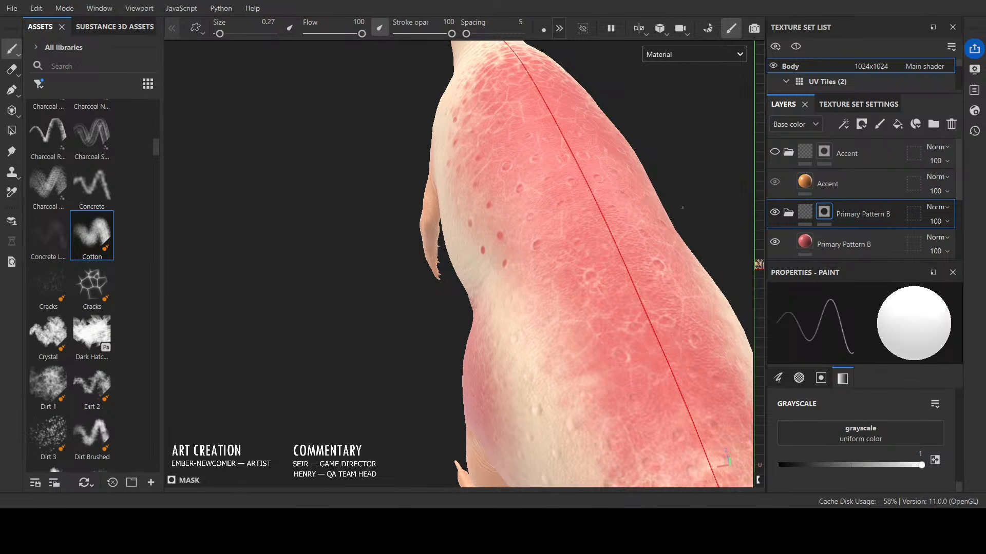
pyautogui.moveTo(682, 208)
pyautogui.keyDown('alt'); pyautogui.mouseDown()
pyautogui.moveTo(675, 270)
pyautogui.moveTo(594, 236)
pyautogui.mouseUp(); pyautogui.keyUp('alt')
pyautogui.press('x')
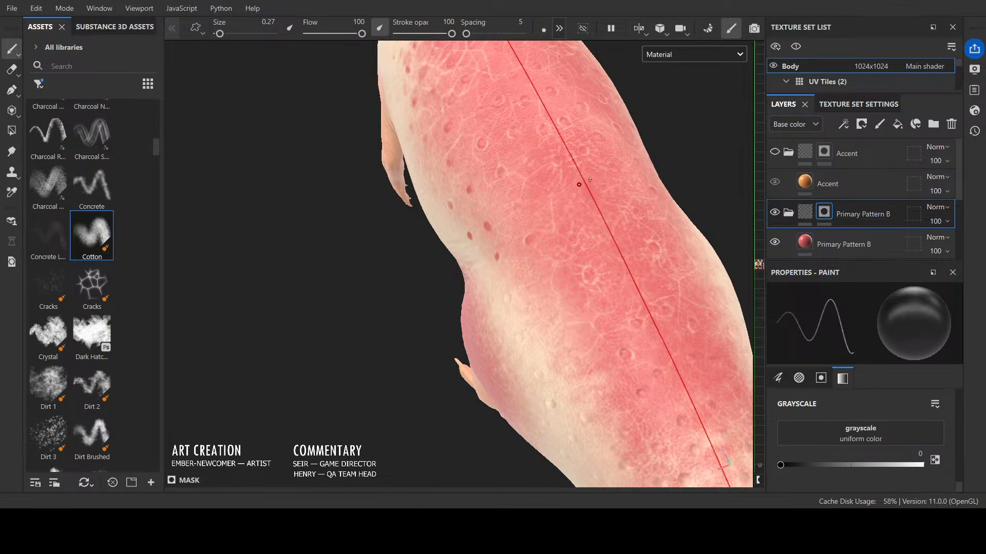
# Step: Paint fine spot and ring details on the bumps of the rear flank, alternating black and white on the mask
pyautogui.scroll(-5, 598, 199)
pyautogui.keyDown('alt'); pyautogui.moveTo(459, 346); pyautogui.dragTo(614, 290); pyautogui.keyUp('alt')
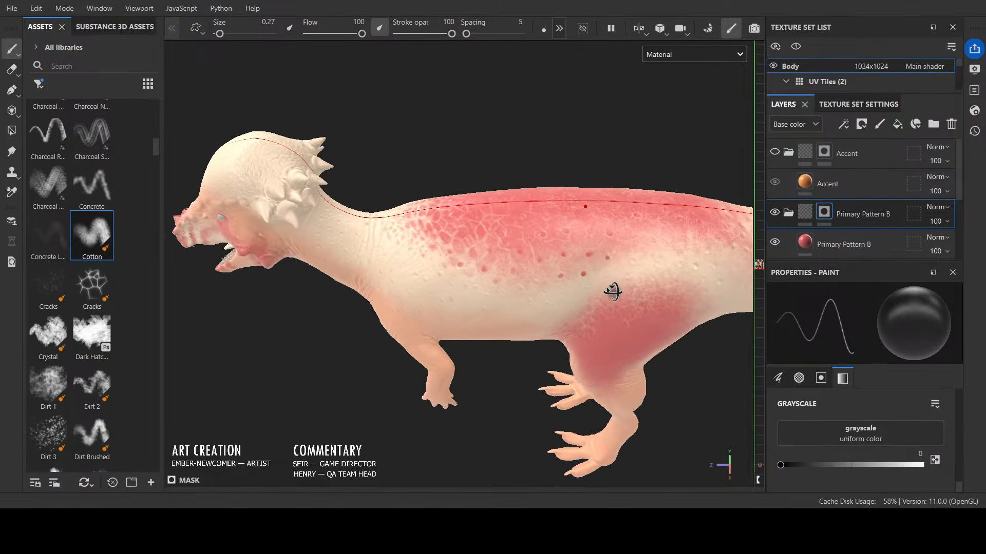
pyautogui.scroll(3, 619, 241)
pyautogui.scroll(2, 619, 236)
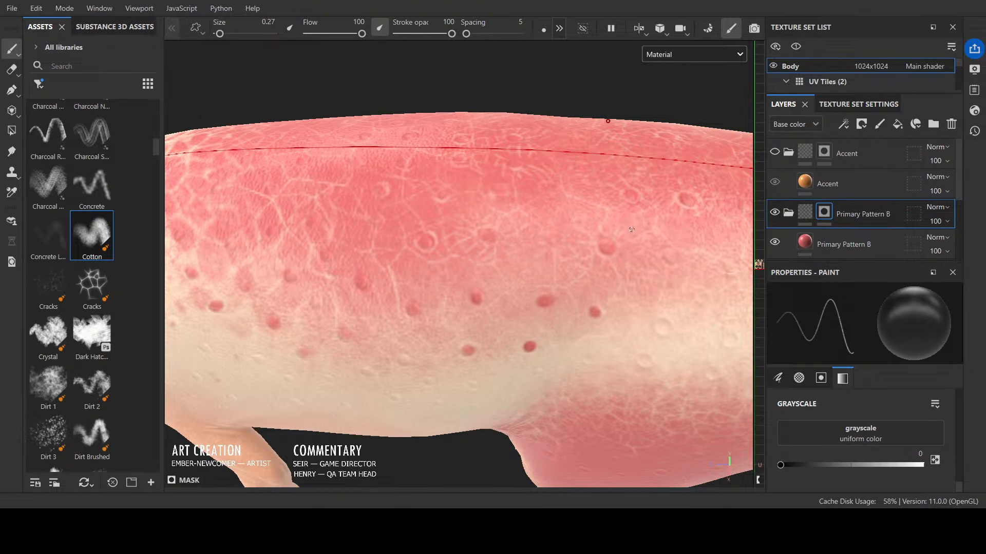
pyautogui.moveTo(660, 250)
pyautogui.mouseDown()
pyautogui.moveTo(672, 266)
pyautogui.moveTo(662, 247)
pyautogui.mouseUp()
pyautogui.scroll(-1, 659, 245)
pyautogui.scroll(-1, 659, 246)
pyautogui.press('x')
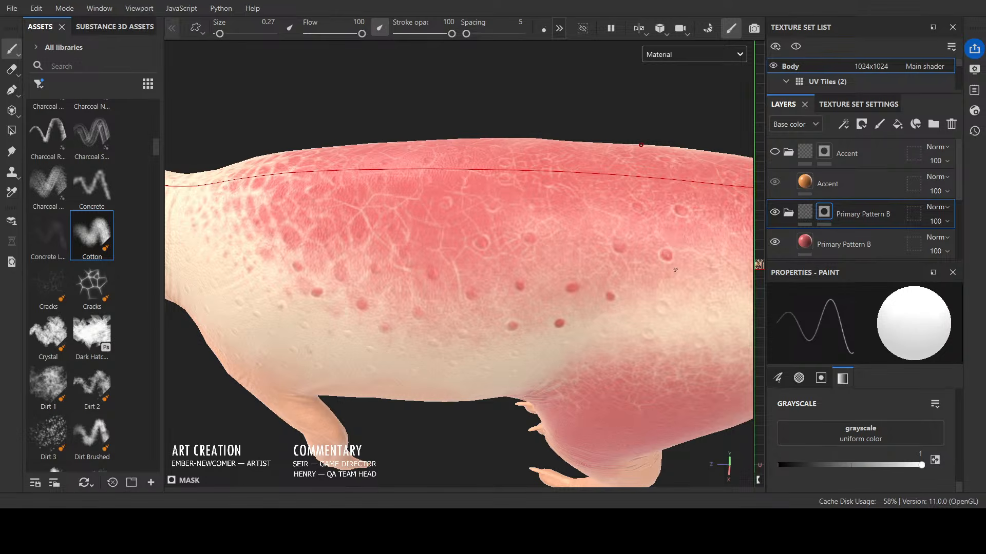
pyautogui.press('x')
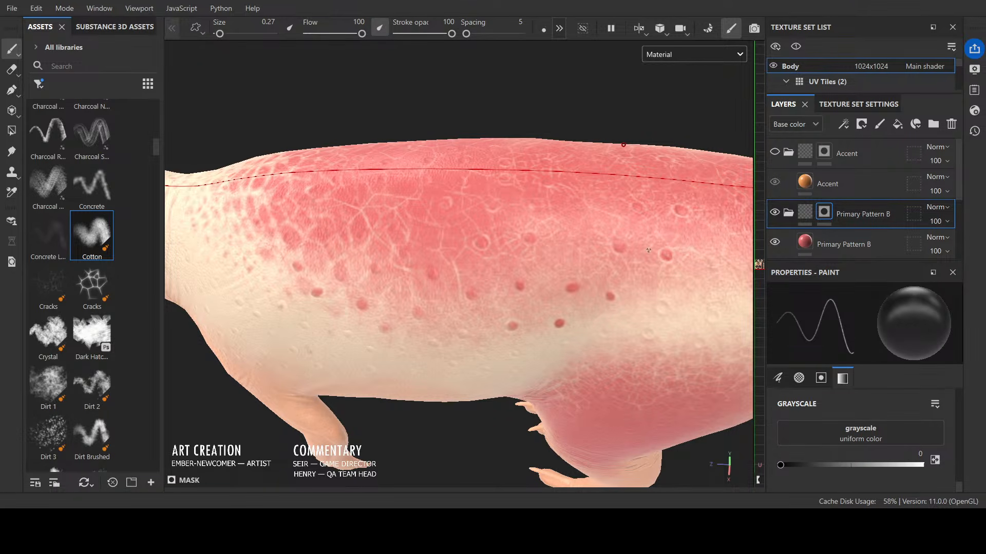
# Step: Outline the red spots above the hind leg with thin black mask strokes using the Cotton brush
pyautogui.scroll(-4, 667, 255)
pyautogui.keyDown('alt'); pyautogui.moveTo(659, 259); pyautogui.dragTo(699, 320); pyautogui.keyUp('alt')
pyautogui.scroll(5, 615, 262)
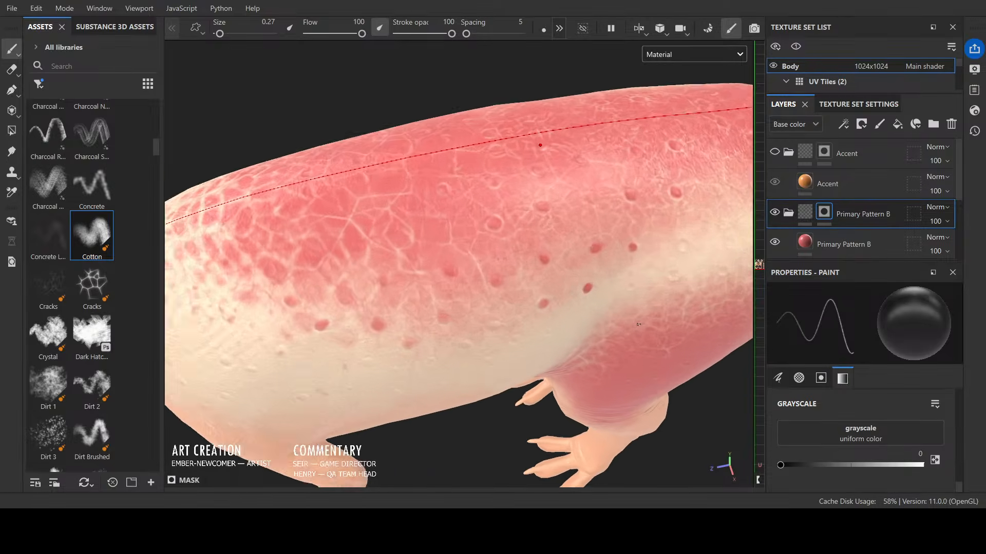
pyautogui.moveTo(576, 224)
pyautogui.mouseDown()
pyautogui.moveTo(576, 214)
pyautogui.moveTo(576, 226)
pyautogui.mouseUp()
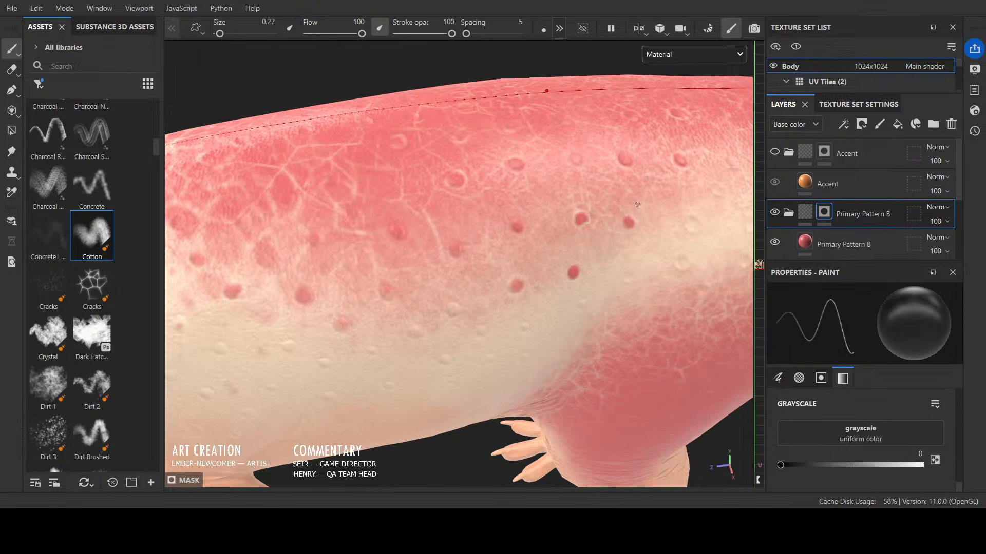
# Step: Refine the thin lines around the red spots on the flank, alternating white and black on the mask
pyautogui.scroll(-3, 635, 205)
pyautogui.keyDown('alt'); pyautogui.moveTo(622, 359); pyautogui.dragTo(629, 263); pyautogui.keyUp('alt')
pyautogui.scroll(3, 611, 218)
pyautogui.scroll(-5, 565, 315)
pyautogui.scroll(5, 629, 263)
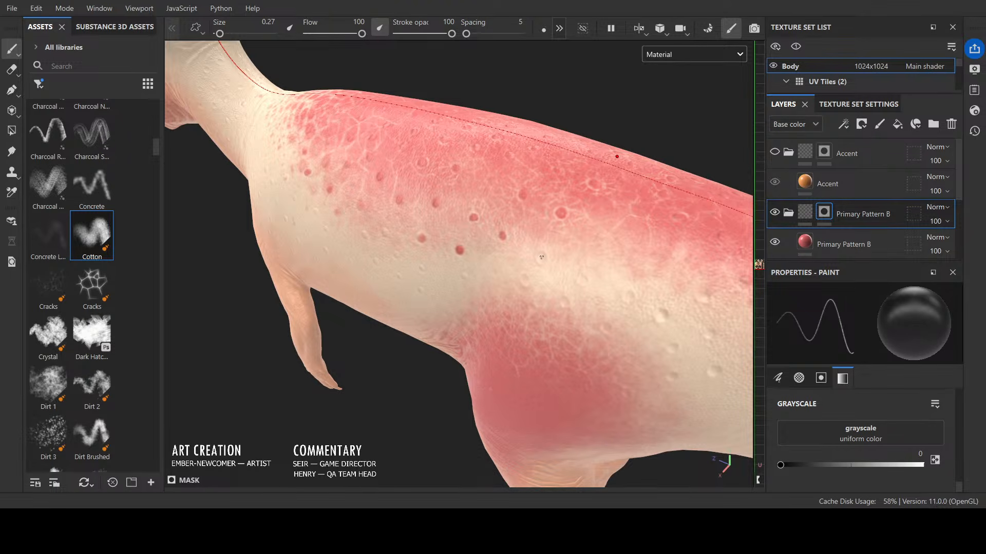
pyautogui.keyDown('alt'); pyautogui.moveTo(568, 132); pyautogui.dragTo(586, 148); pyautogui.keyUp('alt')
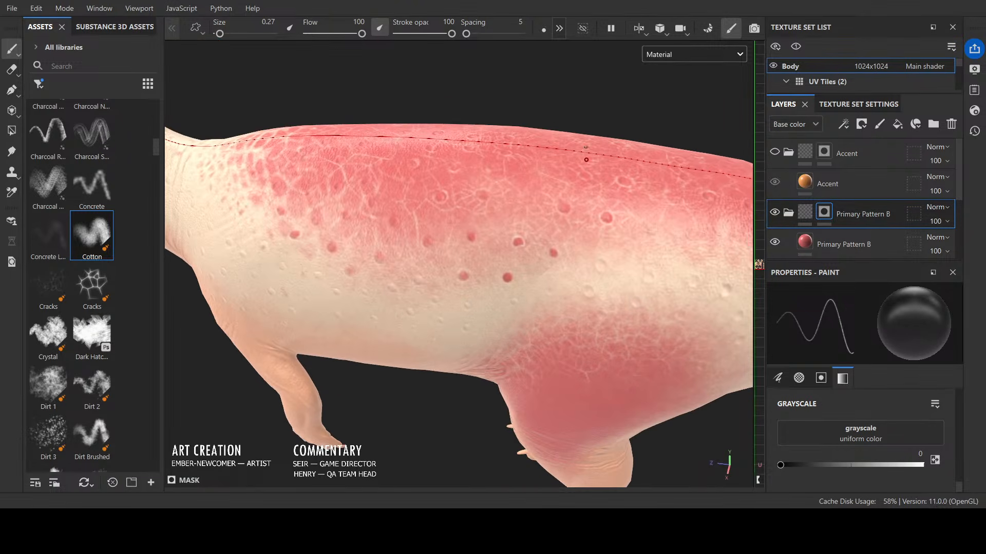
pyautogui.press('x')
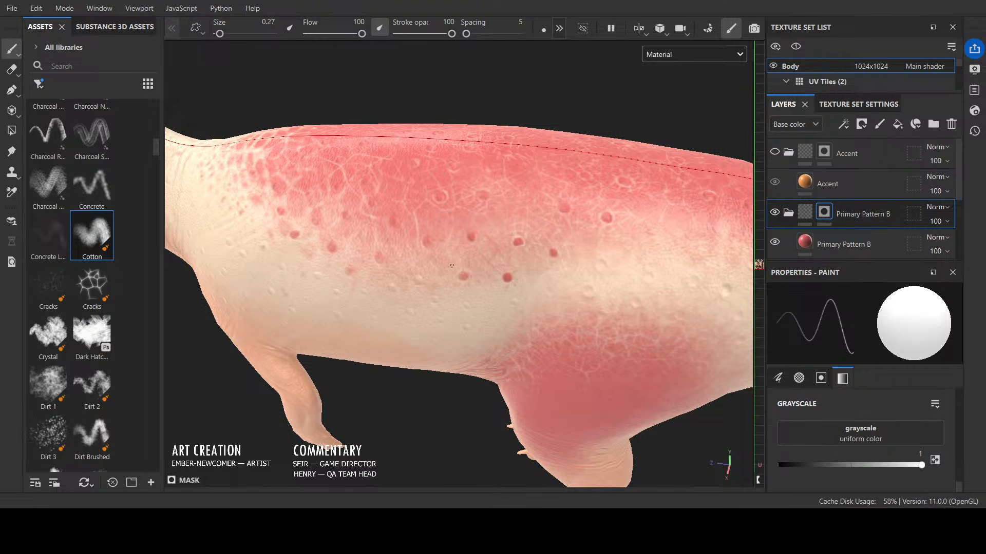
pyautogui.press('x')
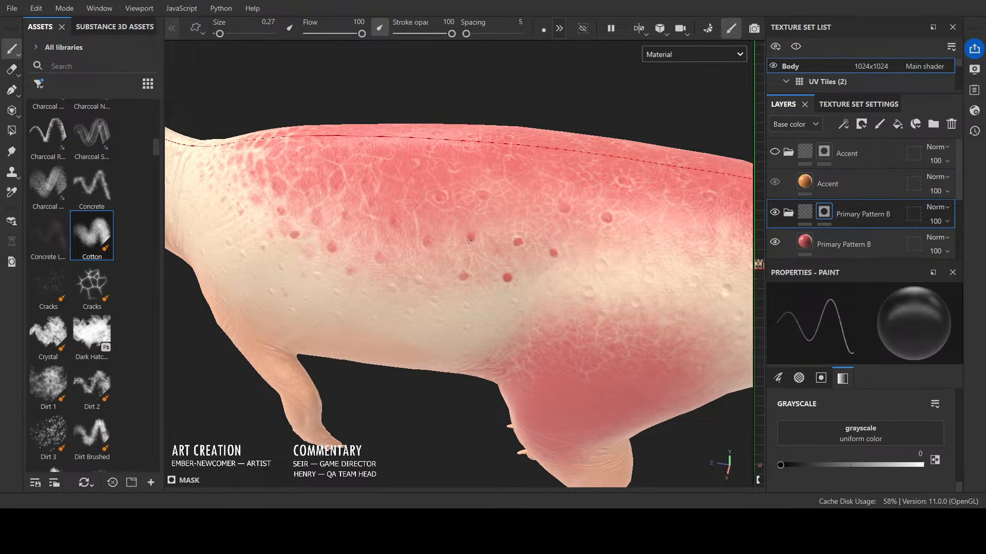
# Step: Paint thin black mask lines and rings around the bumps on the rump beside the spine
pyautogui.keyDown('alt'); pyautogui.moveTo(485, 228); pyautogui.dragTo(509, 328); pyautogui.keyUp('alt')
pyautogui.keyDown('alt'); pyautogui.moveTo(619, 315); pyautogui.dragTo(546, 332, button='middle'); pyautogui.keyUp('alt')
pyautogui.keyDown('alt'); pyautogui.moveTo(546, 331); pyautogui.dragTo(545, 231, button='right'); pyautogui.keyUp('alt')
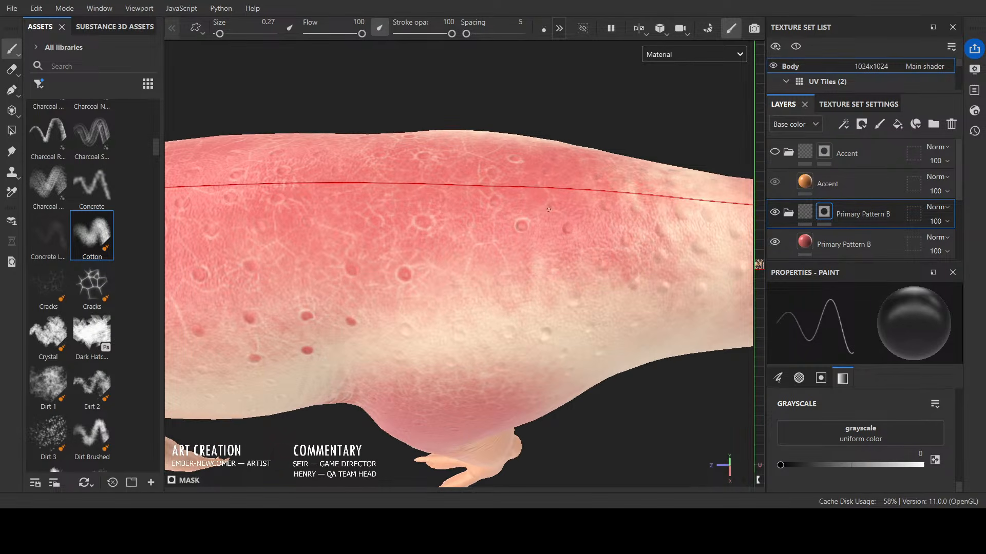
pyautogui.keyDown('alt'); pyautogui.moveTo(573, 228); pyautogui.dragTo(619, 260); pyautogui.keyUp('alt')
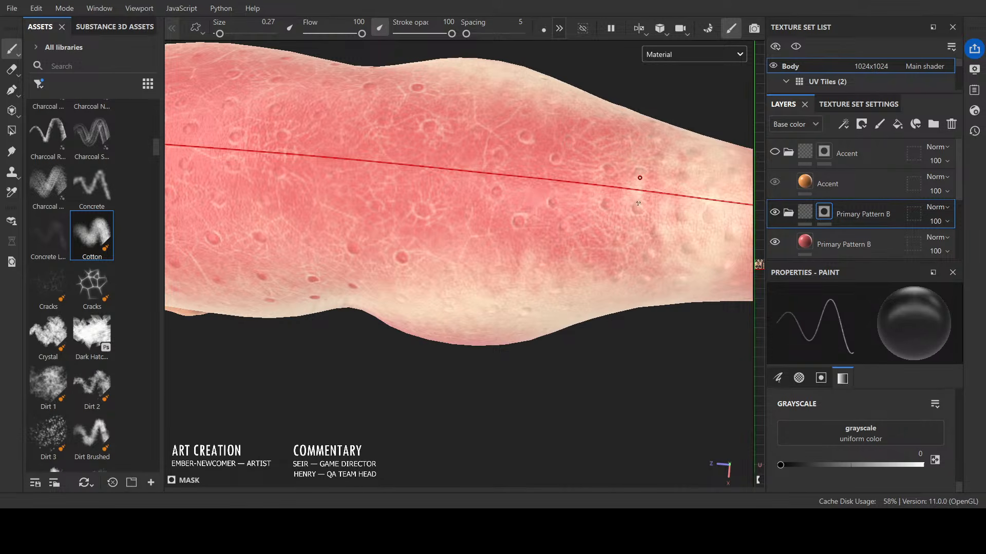
# Step: Detail the bumps over the hips toward the tail base with fine mask lines, alternating black and white
pyautogui.moveTo(638, 203)
pyautogui.keyDown('alt'); pyautogui.mouseDown()
pyautogui.moveTo(662, 173)
pyautogui.moveTo(640, 72)
pyautogui.moveTo(613, 103)
pyautogui.mouseUp(); pyautogui.keyUp('alt')
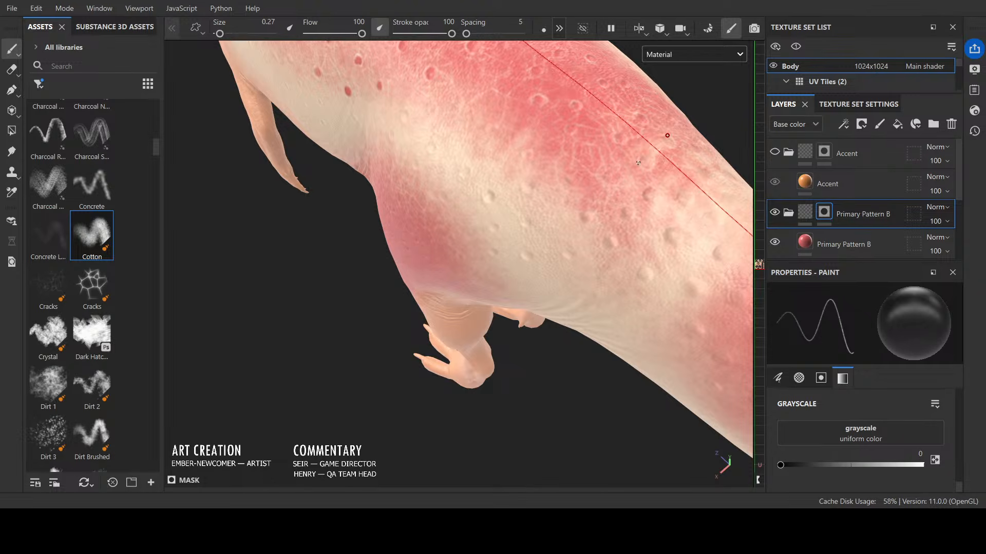
pyautogui.keyDown('alt'); pyautogui.moveTo(667, 135); pyautogui.dragTo(688, 156); pyautogui.keyUp('alt')
pyautogui.keyDown('alt'); pyautogui.moveTo(648, 195); pyautogui.dragTo(552, 283); pyautogui.keyUp('alt')
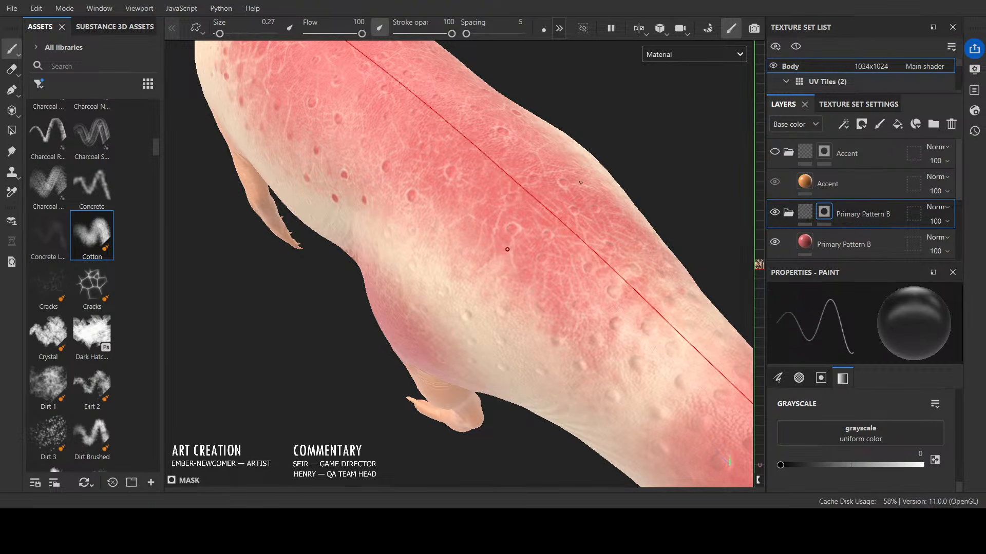
pyautogui.moveTo(507, 250)
pyautogui.keyDown('alt'); pyautogui.mouseDown()
pyautogui.moveTo(583, 198)
pyautogui.moveTo(484, 154)
pyautogui.moveTo(562, 146)
pyautogui.mouseUp(); pyautogui.keyUp('alt')
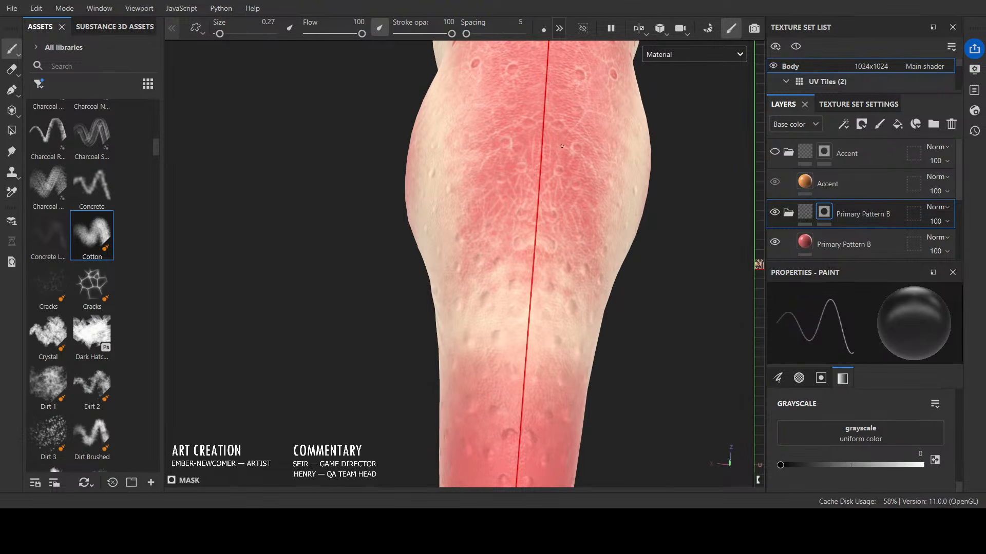
pyautogui.press('x')
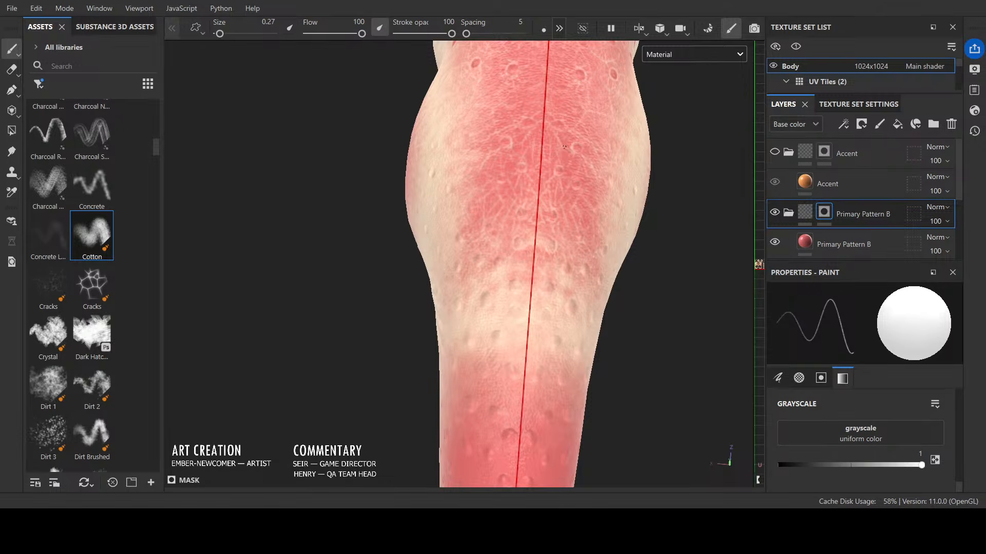
pyautogui.press('x')
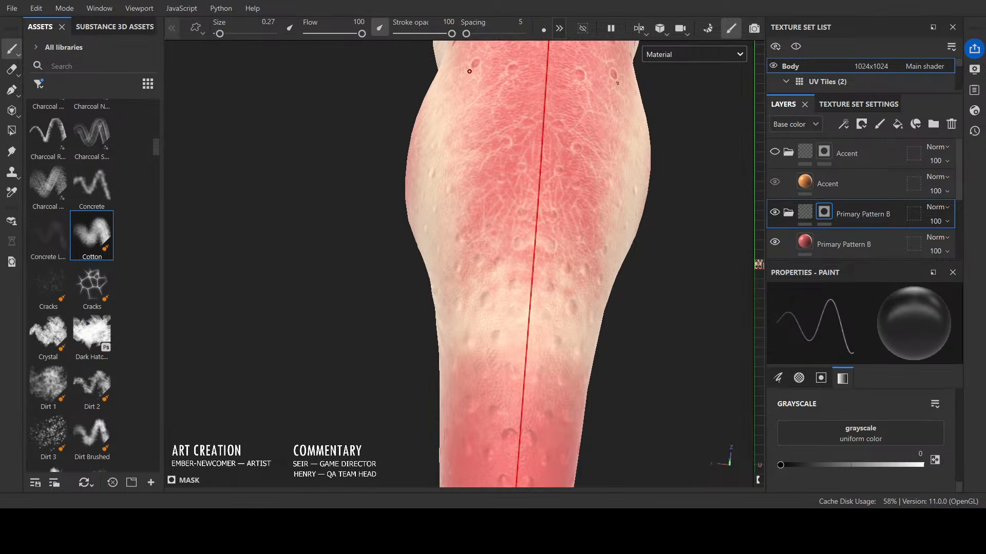
# Step: Examine the painted pattern along the back and flank from behind, above and the side
pyautogui.keyDown('alt'); pyautogui.moveTo(432, 99); pyautogui.dragTo(653, 207); pyautogui.keyUp('alt')
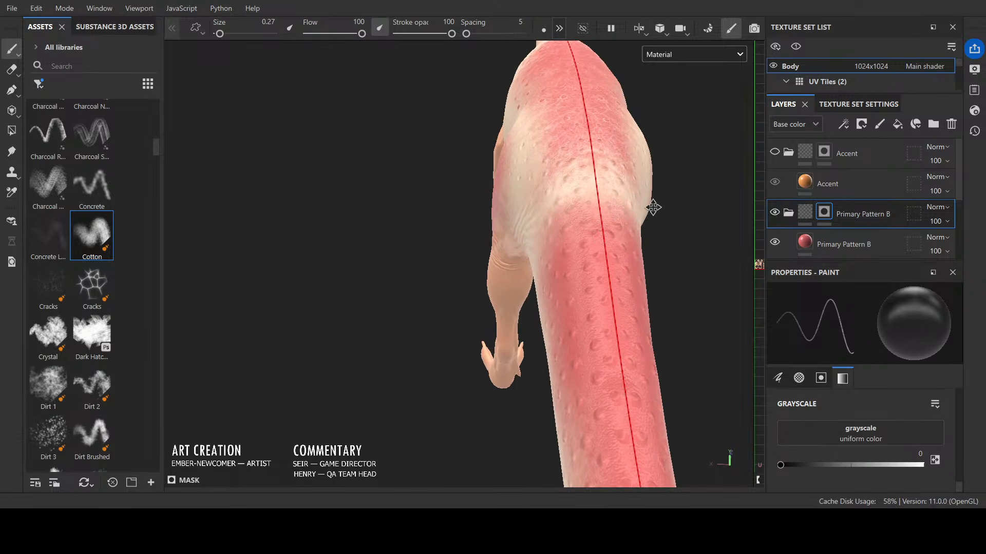
pyautogui.scroll(1, 653, 207)
pyautogui.keyDown('alt'); pyautogui.moveTo(653, 208); pyautogui.dragTo(597, 361, button='middle'); pyautogui.keyUp('alt')
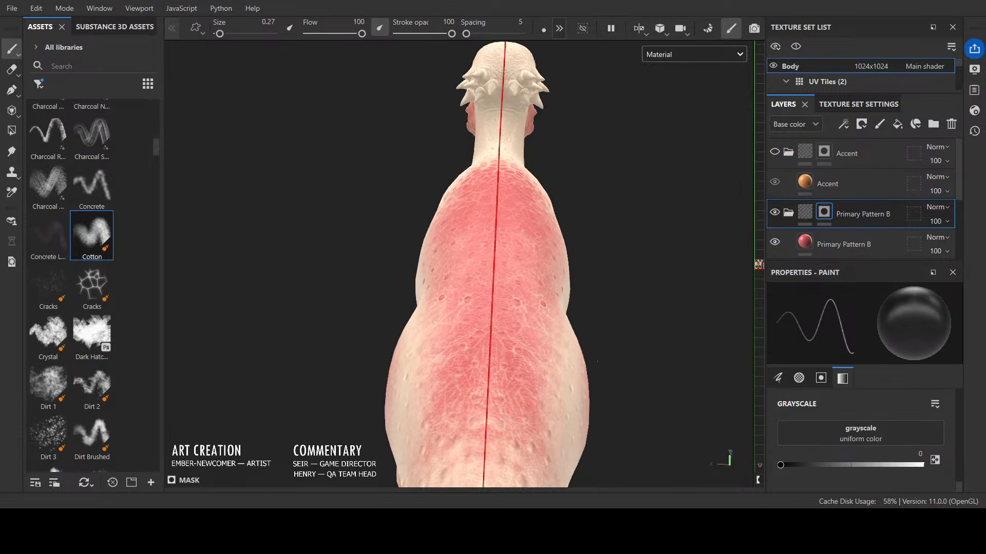
pyautogui.keyDown('alt'); pyautogui.moveTo(597, 362); pyautogui.dragTo(686, 310); pyautogui.keyUp('alt')
pyautogui.moveTo(372, 387)
pyautogui.keyDown('alt'); pyautogui.mouseDown()
pyautogui.moveTo(426, 359)
pyautogui.moveTo(395, 364)
pyautogui.moveTo(436, 320)
pyautogui.mouseUp(); pyautogui.keyUp('alt')
pyautogui.scroll(1, 395, 363)
pyautogui.keyDown('alt'); pyautogui.moveTo(437, 320); pyautogui.dragTo(394, 359, button='middle'); pyautogui.keyUp('alt')
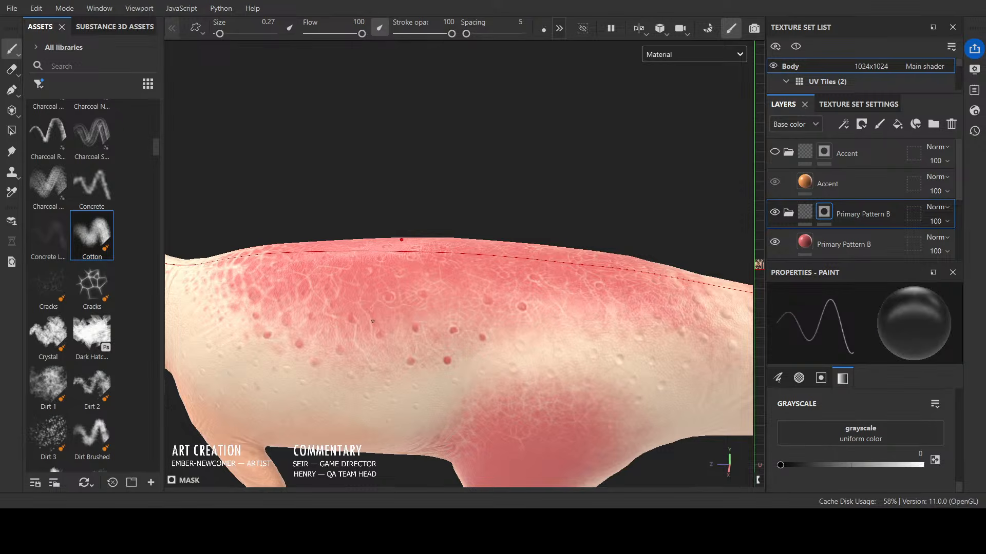
pyautogui.scroll(-4, 401, 356)
pyautogui.keyDown('alt'); pyautogui.moveTo(401, 356); pyautogui.dragTo(407, 351); pyautogui.keyUp('alt')
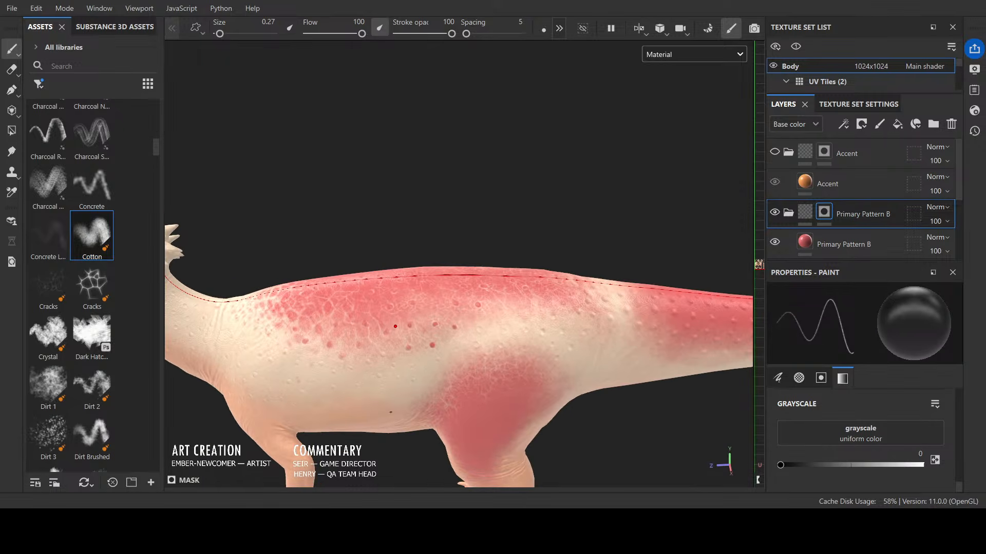
# Step: Add fine lines along the lower edge of the mid-flank pattern, alternating white and black on the mask
pyautogui.keyDown('alt'); pyautogui.moveTo(395, 375); pyautogui.dragTo(440, 256, button='middle'); pyautogui.keyUp('alt')
pyautogui.scroll(3, 440, 255)
pyautogui.press('x')
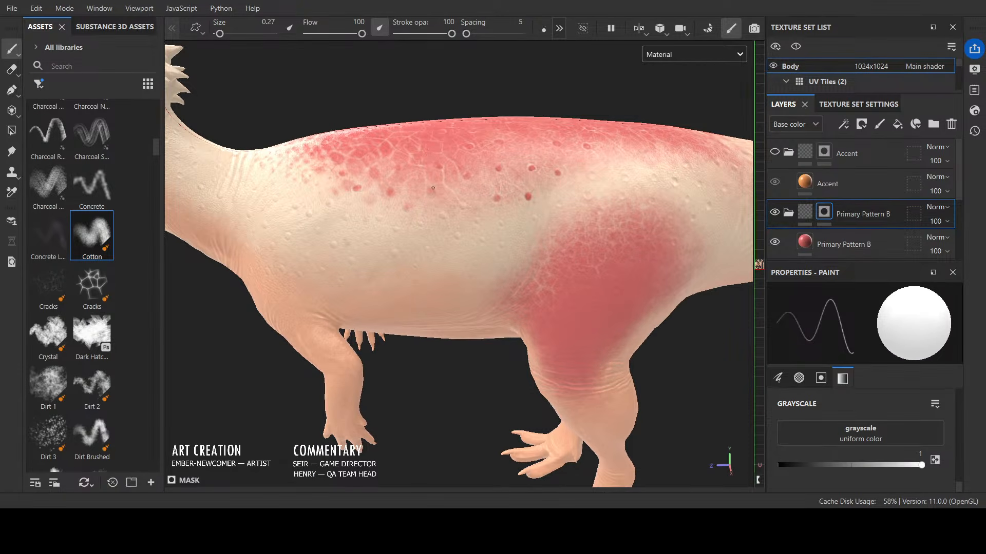
pyautogui.press('x')
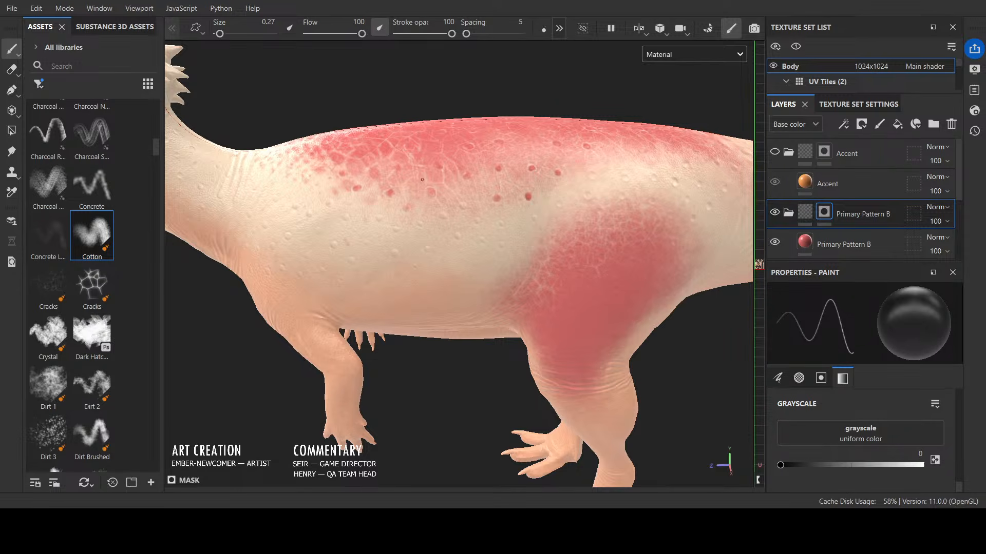
pyautogui.press('x')
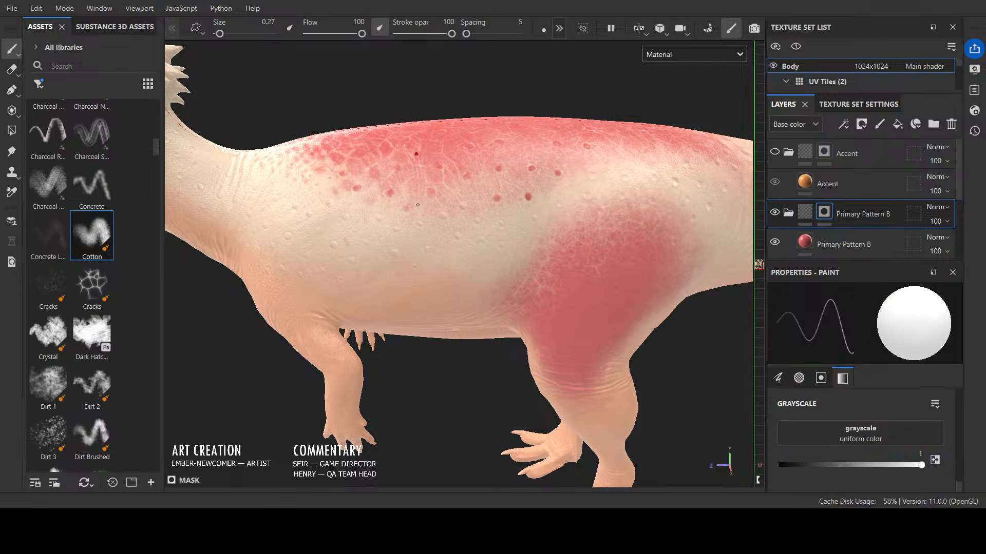
# Step: Break up the red spots between the neck base and shoulder with thin black mask strokes
pyautogui.keyDown('alt'); pyautogui.moveTo(418, 205); pyautogui.dragTo(483, 328); pyautogui.keyUp('alt')
pyautogui.scroll(5, 527, 194)
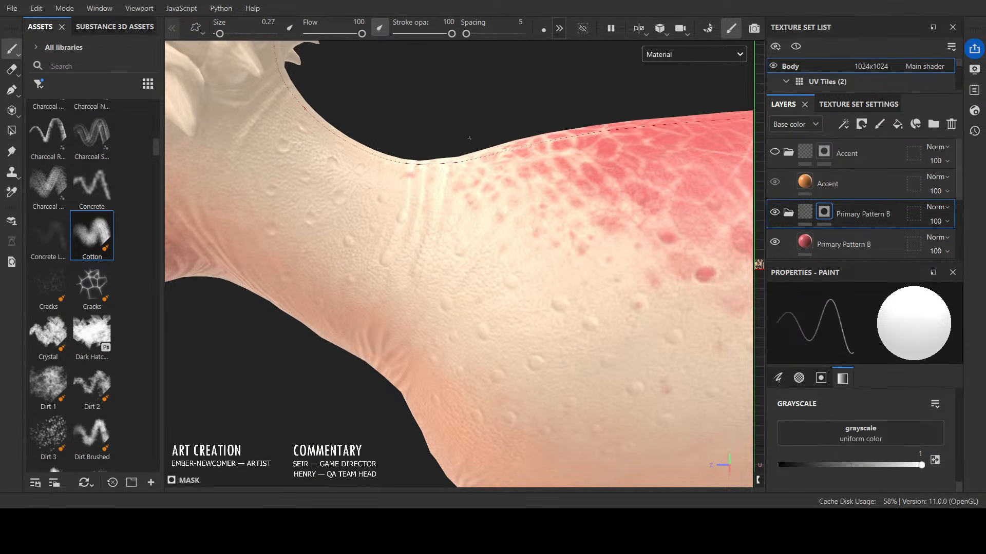
pyautogui.press('x')
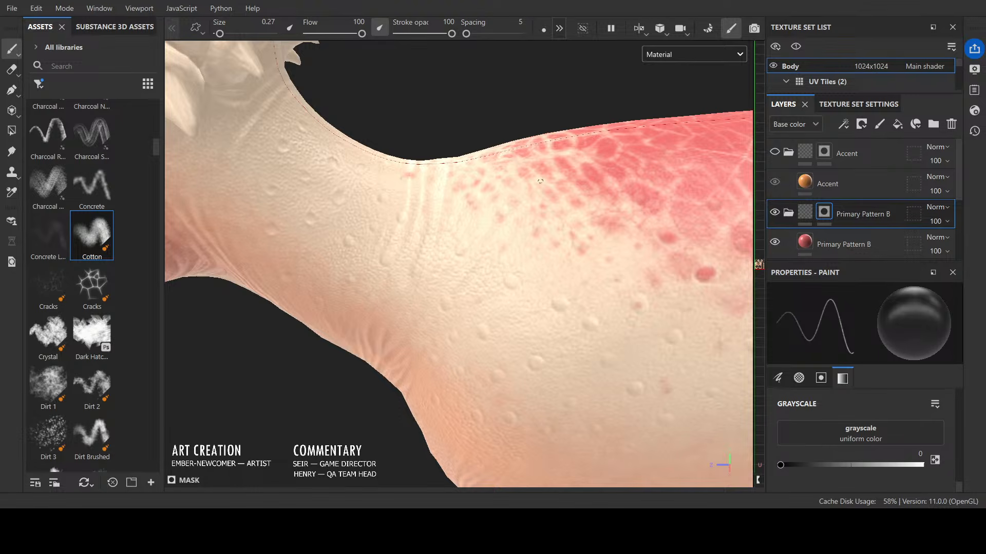
pyautogui.moveTo(562, 171); pyautogui.dragTo(571, 182)
pyautogui.moveTo(549, 164)
pyautogui.mouseDown()
pyautogui.moveTo(535, 176)
pyautogui.moveTo(572, 169)
pyautogui.moveTo(555, 216)
pyautogui.mouseUp()
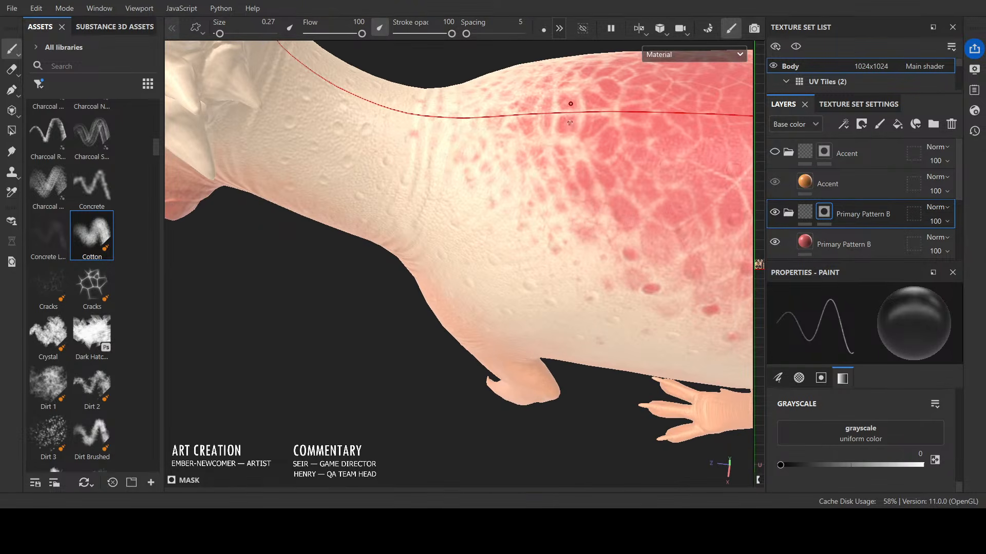
pyautogui.moveTo(545, 109)
pyautogui.mouseDown()
pyautogui.moveTo(585, 134)
pyautogui.moveTo(589, 174)
pyautogui.moveTo(563, 183)
pyautogui.moveTo(693, 221)
pyautogui.moveTo(691, 267)
pyautogui.moveTo(623, 303)
pyautogui.moveTo(464, 295)
pyautogui.moveTo(578, 309)
pyautogui.mouseUp()
# Step: Set the Cotton brush to size 15.4 and paint white on the mask to blend the front of the back pattern into the neck base
pyautogui.scroll(-3, 688, 283)
pyautogui.keyDown('alt'); pyautogui.moveTo(579, 309); pyautogui.dragTo(418, 362, button='middle'); pyautogui.keyUp('alt')
pyautogui.keyDown('alt'); pyautogui.moveTo(418, 362); pyautogui.dragTo(399, 328); pyautogui.keyUp('alt')
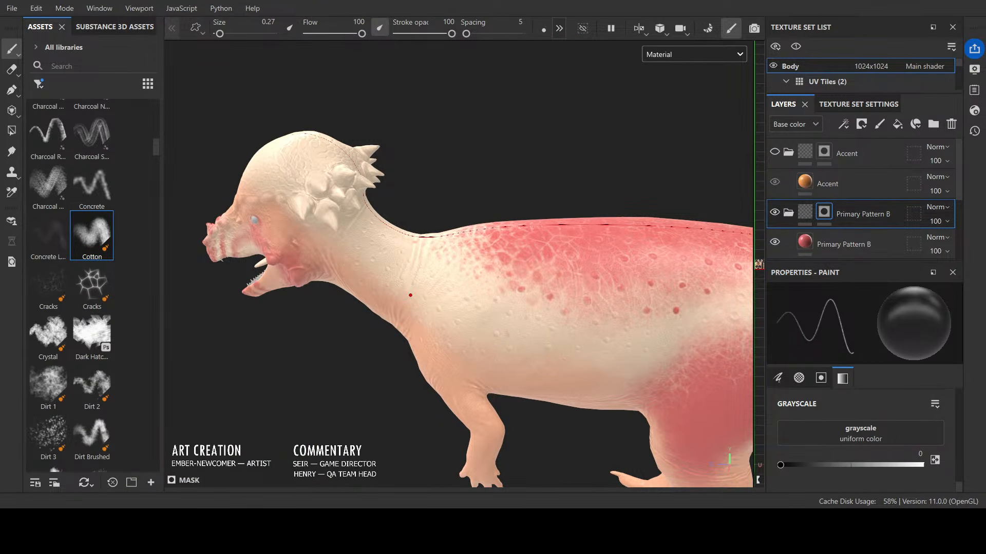
pyautogui.keyDown('ctrl'); pyautogui.moveTo(398, 329); pyautogui.dragTo(448, 329, button='right'); pyautogui.keyUp('ctrl')
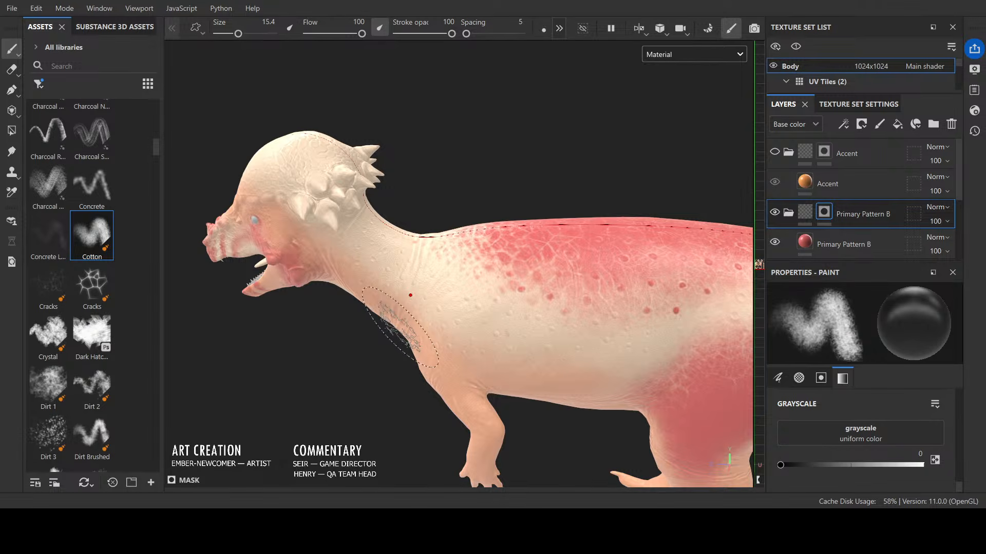
pyautogui.press('x')
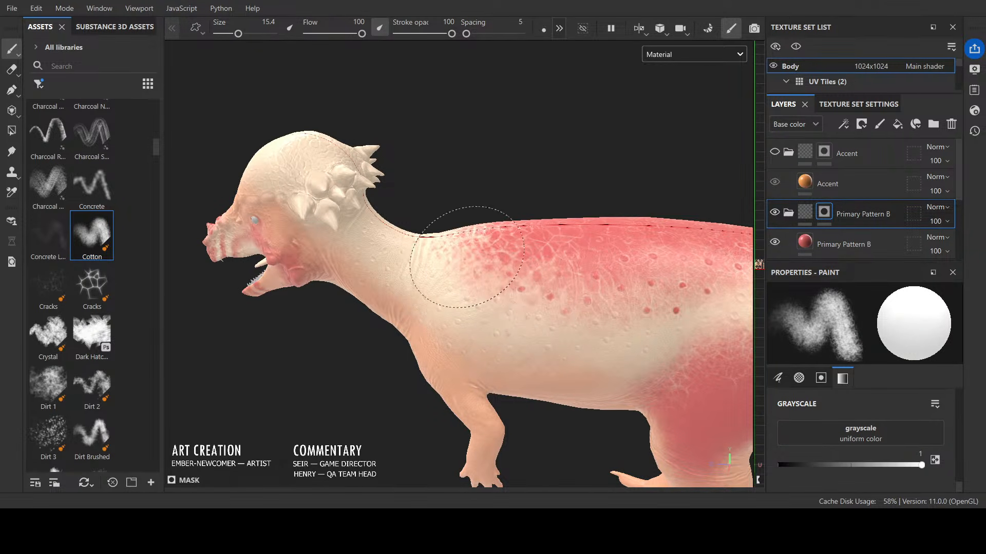
pyautogui.moveTo(480, 244)
pyautogui.mouseDown()
pyautogui.moveTo(433, 241)
pyautogui.moveTo(473, 281)
pyautogui.moveTo(448, 252)
pyautogui.moveTo(478, 264)
pyautogui.moveTo(505, 313)
pyautogui.moveTo(544, 300)
pyautogui.moveTo(588, 304)
pyautogui.mouseUp()
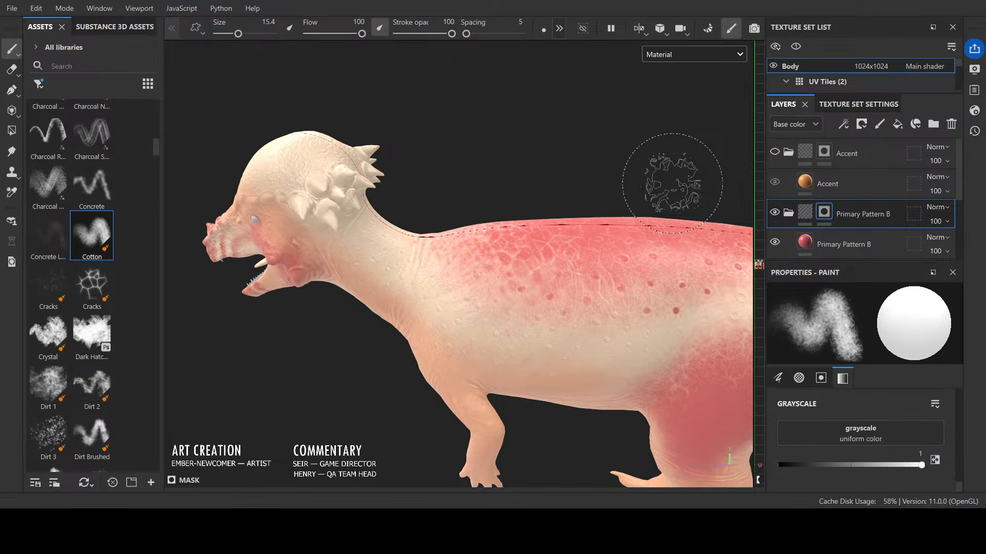
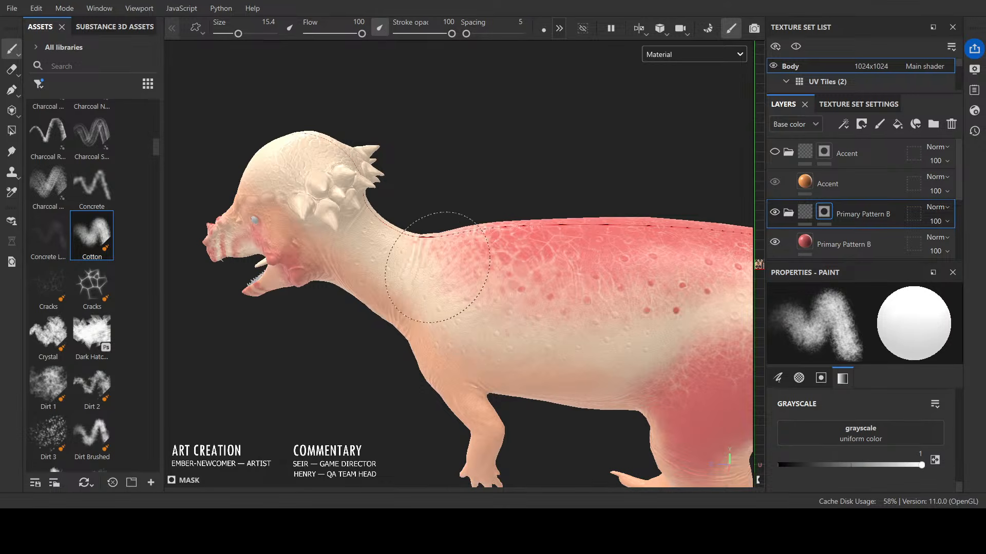
# Step: Soften the cracked patch on the hind thigh with the size 15.4 Cotton brush, alternating black and white on the mask
pyautogui.keyDown('alt'); pyautogui.moveTo(591, 172); pyautogui.dragTo(537, 306); pyautogui.keyUp('alt')
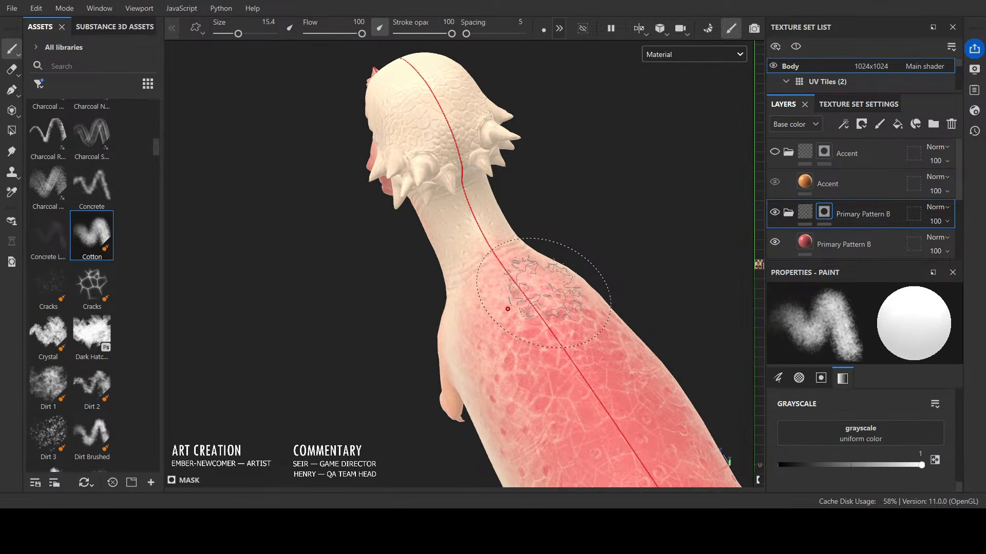
pyautogui.keyDown('alt'); pyautogui.moveTo(536, 310); pyautogui.dragTo(467, 342, button='right'); pyautogui.keyUp('alt')
pyautogui.moveTo(468, 341)
pyautogui.keyDown('alt'); pyautogui.mouseDown()
pyautogui.moveTo(605, 341)
pyautogui.moveTo(453, 165)
pyautogui.moveTo(508, 223)
pyautogui.moveTo(640, 231)
pyautogui.mouseUp(); pyautogui.keyUp('alt')
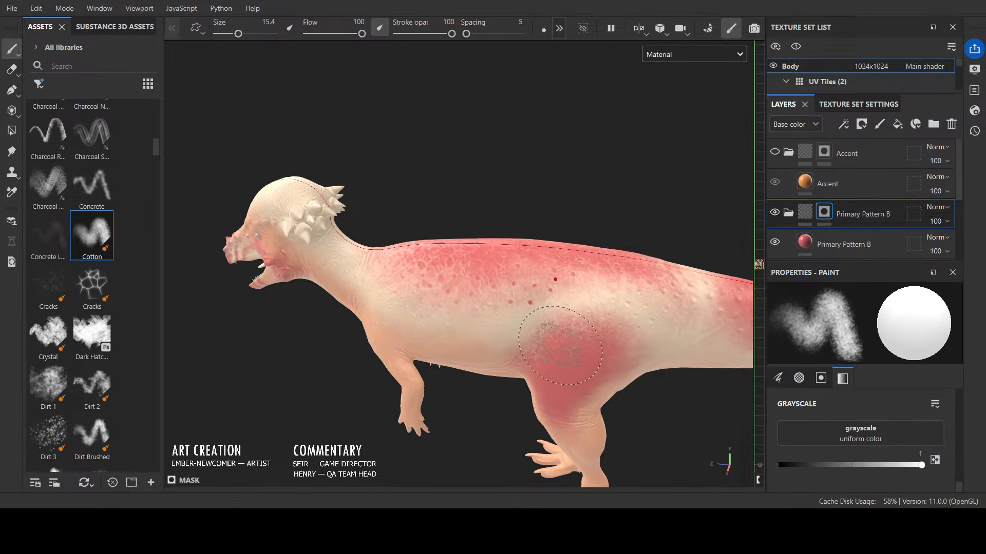
pyautogui.press('x')
pyautogui.moveTo(567, 354)
pyautogui.mouseDown()
pyautogui.moveTo(583, 354)
pyautogui.moveTo(536, 348)
pyautogui.moveTo(611, 385)
pyautogui.moveTo(645, 453)
pyautogui.moveTo(400, 432)
pyautogui.moveTo(528, 417)
pyautogui.moveTo(533, 434)
pyautogui.moveTo(529, 246)
pyautogui.mouseUp()
pyautogui.press('x')
pyautogui.keyDown('alt'); pyautogui.moveTo(530, 245); pyautogui.dragTo(462, 368, button='right'); pyautogui.keyUp('alt')
pyautogui.keyDown('alt'); pyautogui.moveTo(462, 368); pyautogui.dragTo(484, 291); pyautogui.keyUp('alt')
pyautogui.keyDown('alt'); pyautogui.moveTo(566, 181); pyautogui.dragTo(602, 167); pyautogui.keyUp('alt')
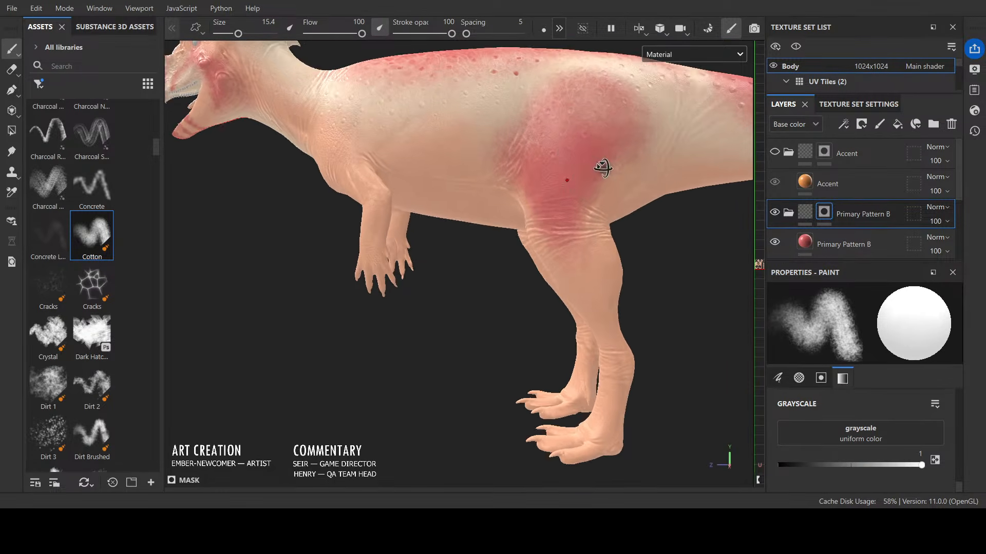
# Step: Reduce the Cotton brush to size 0.52 and paint fine black crack lines and bump outlines over the upper thigh
pyautogui.keyDown('alt'); pyautogui.moveTo(602, 167); pyautogui.dragTo(582, 155, button='middle'); pyautogui.keyUp('alt')
pyautogui.scroll(5, 582, 155)
pyautogui.press('[')
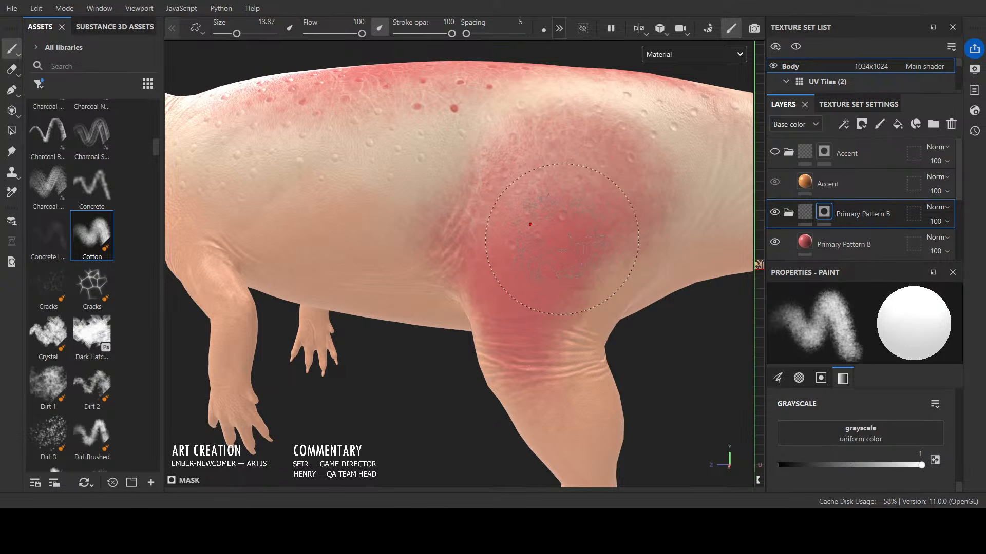
pyautogui.press('[')
pyautogui.press('[')
pyautogui.press('[')
pyautogui.press('[')
pyautogui.press('[')
pyautogui.press('[')
pyautogui.press('[')
pyautogui.press('[')
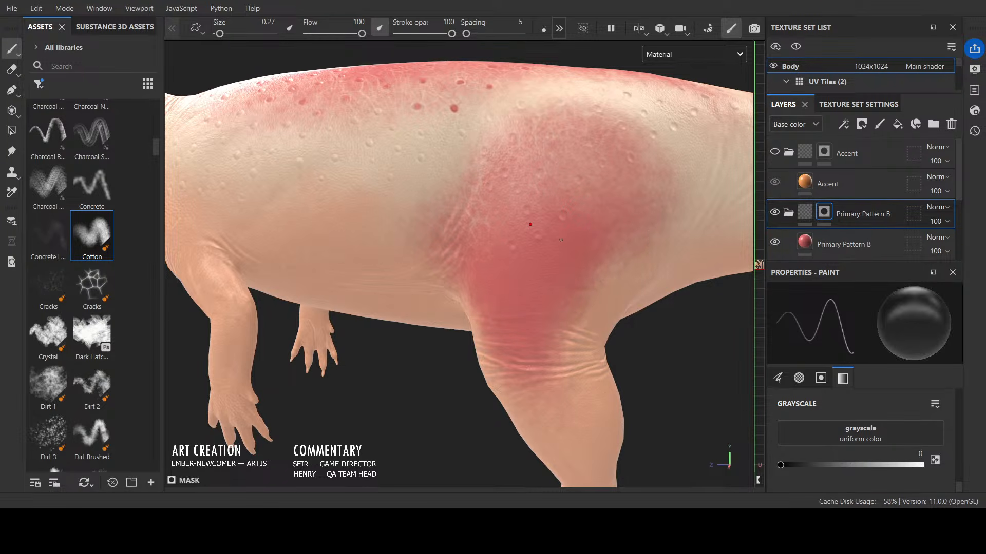
pyautogui.press('x')
pyautogui.press(']')
pyautogui.keyDown('alt'); pyautogui.moveTo(704, 182); pyautogui.dragTo(660, 156); pyautogui.keyUp('alt')
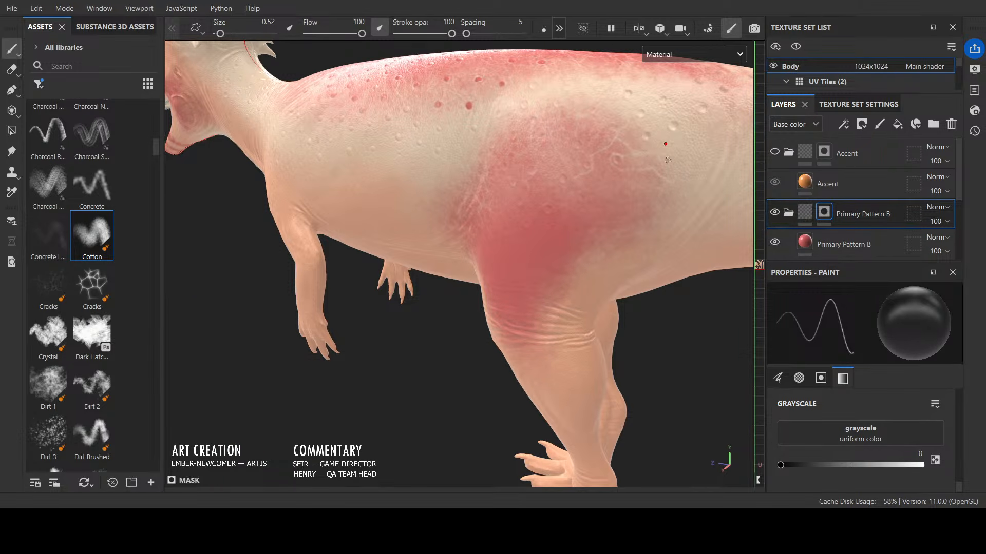
pyautogui.keyDown('alt'); pyautogui.moveTo(636, 110); pyautogui.dragTo(651, 160); pyautogui.keyUp('alt')
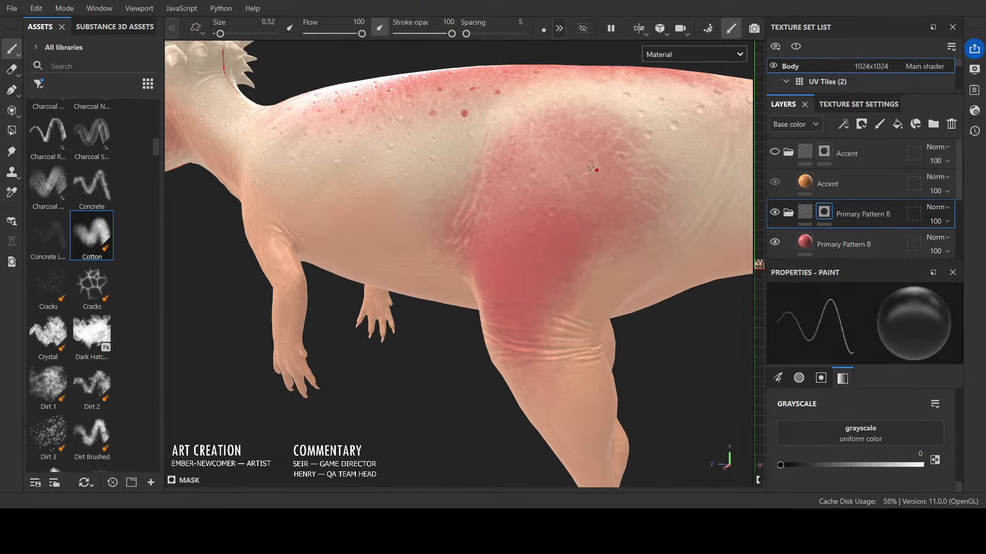
# Step: Extend the web of fine lines across the upper and rear thigh, alternating white and black on the mask
pyautogui.press('x')
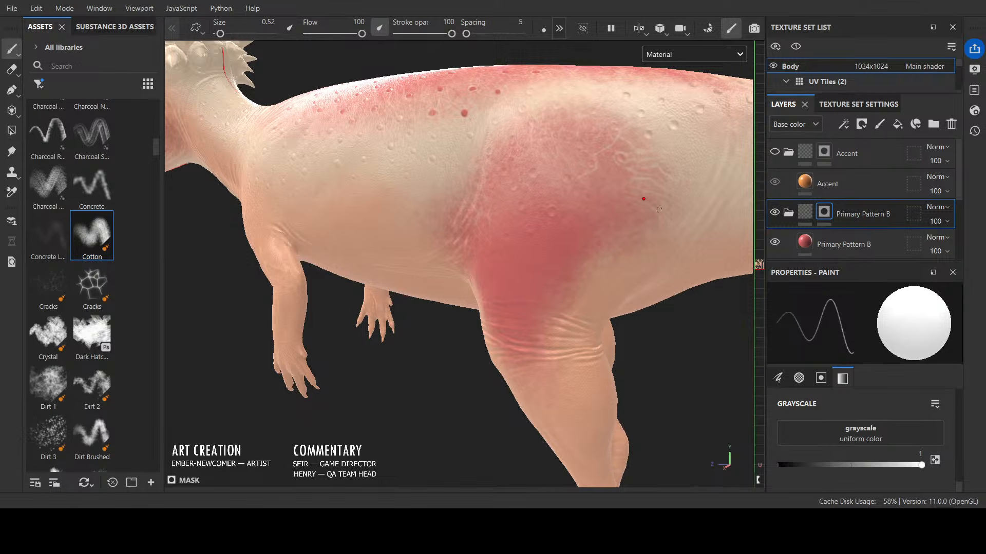
pyautogui.press('x')
pyautogui.press('x')
pyautogui.keyDown('alt'); pyautogui.moveTo(659, 121); pyautogui.dragTo(571, 125); pyautogui.keyUp('alt')
pyautogui.press('x')
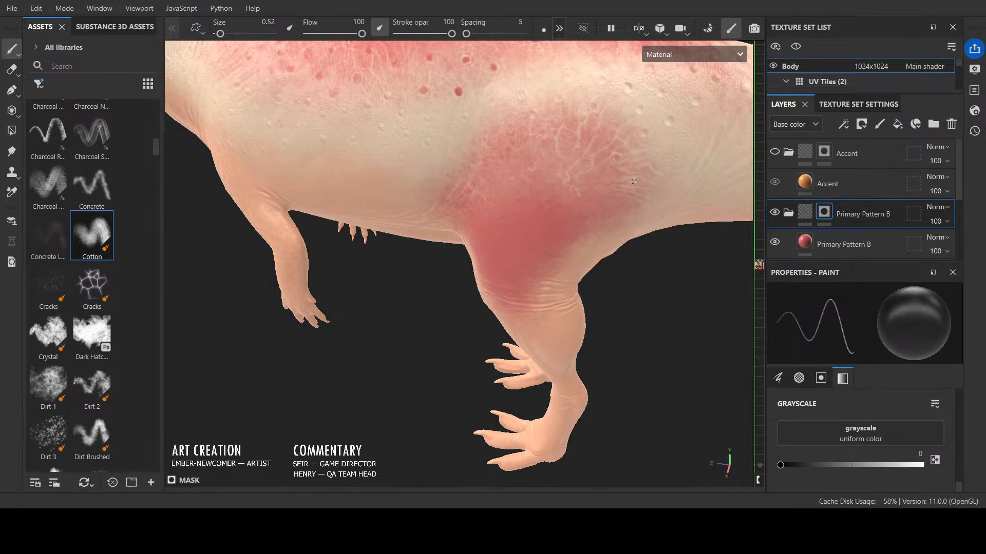
# Step: Stamp black crack texture over the upper thigh on the mask using the Cracks brush at size 20.78
pyautogui.click(51, 288)
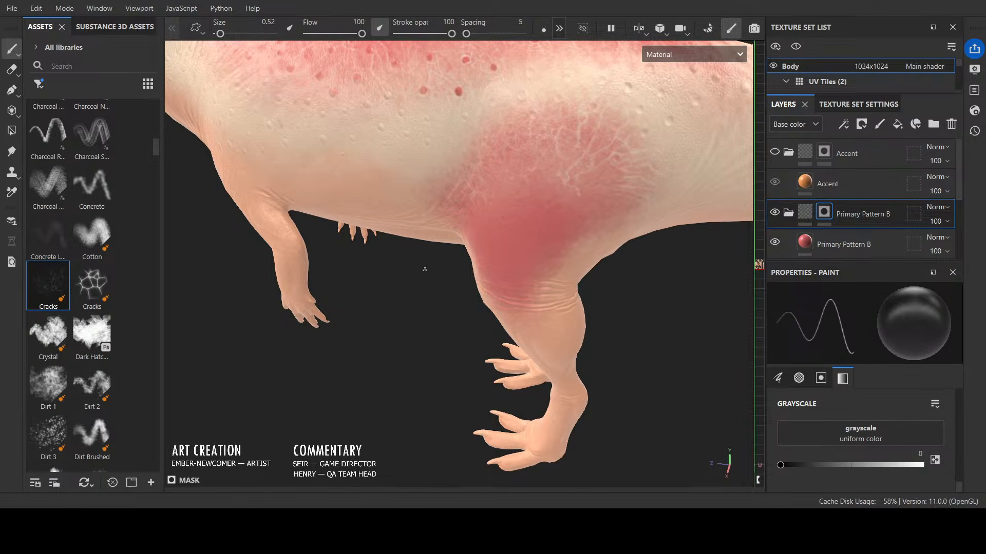
pyautogui.click(48, 285)
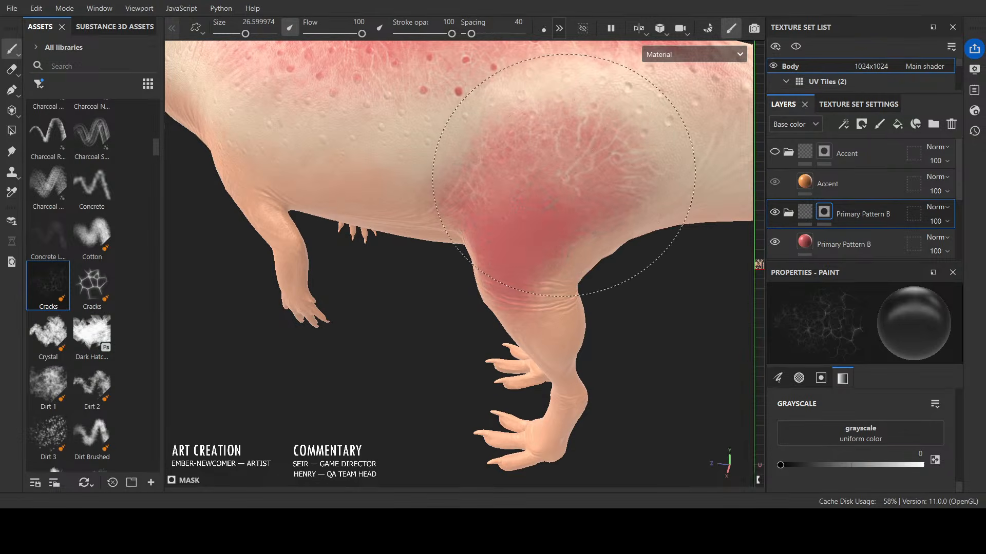
pyautogui.scroll(-2, 506, 409)
pyautogui.scroll(-2, 506, 409)
pyautogui.keyDown('alt'); pyautogui.moveTo(506, 409); pyautogui.dragTo(512, 370); pyautogui.keyUp('alt')
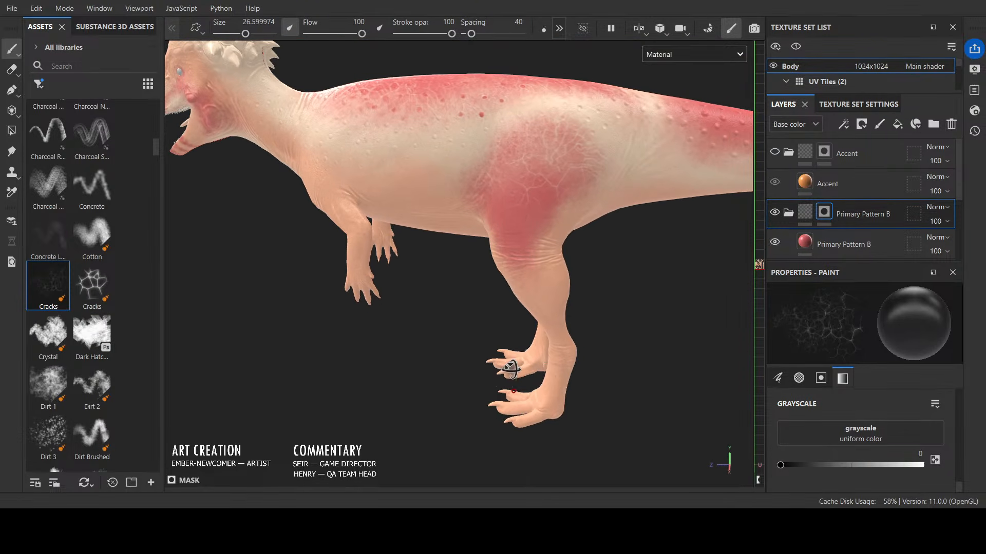
pyautogui.keyDown('ctrl'); pyautogui.moveTo(511, 373); pyautogui.dragTo(496, 373, button='right'); pyautogui.keyUp('ctrl')
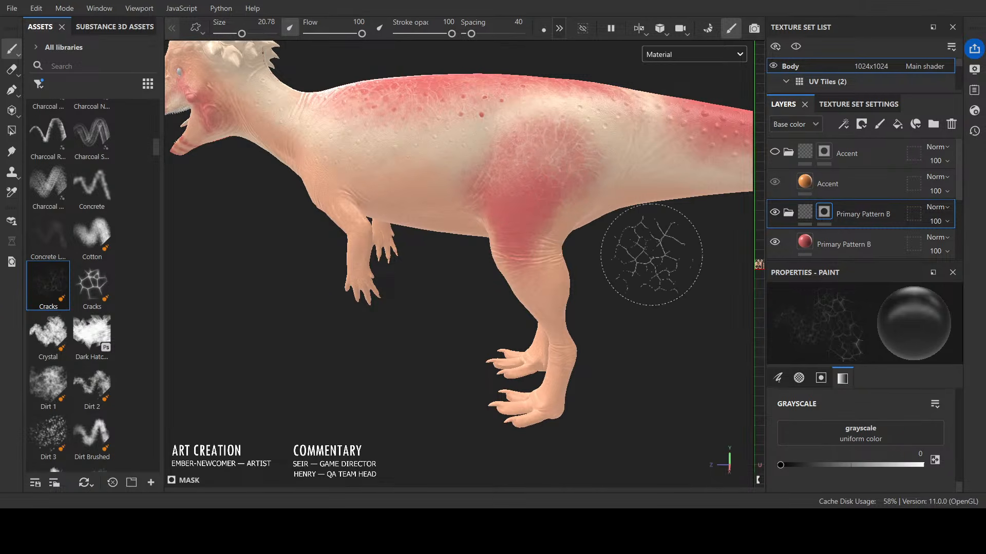
pyautogui.scroll(-3, 649, 257)
pyautogui.moveTo(503, 342)
pyautogui.keyDown('alt'); pyautogui.mouseDown()
pyautogui.moveTo(529, 383)
pyautogui.moveTo(644, 351)
pyautogui.moveTo(550, 304)
pyautogui.mouseUp(); pyautogui.keyUp('alt')
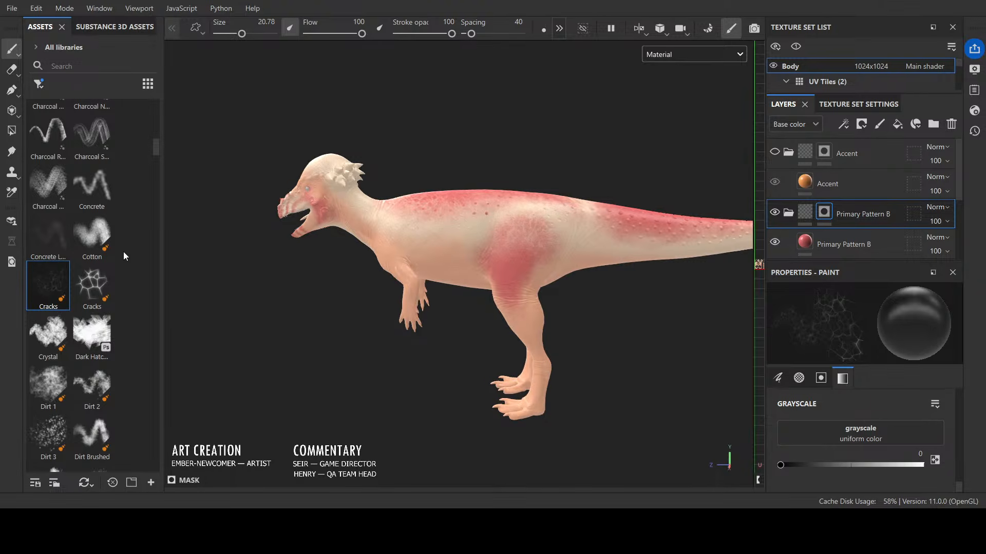
# Step: Set the Cotton brush to size 1.14 and refine the upper thigh's crack lines, alternating black and white on the mask
pyautogui.click(92, 236)
pyautogui.scroll(5, 660, 308)
pyautogui.keyDown('alt'); pyautogui.moveTo(616, 238); pyautogui.dragTo(606, 353, button='middle'); pyautogui.keyUp('alt')
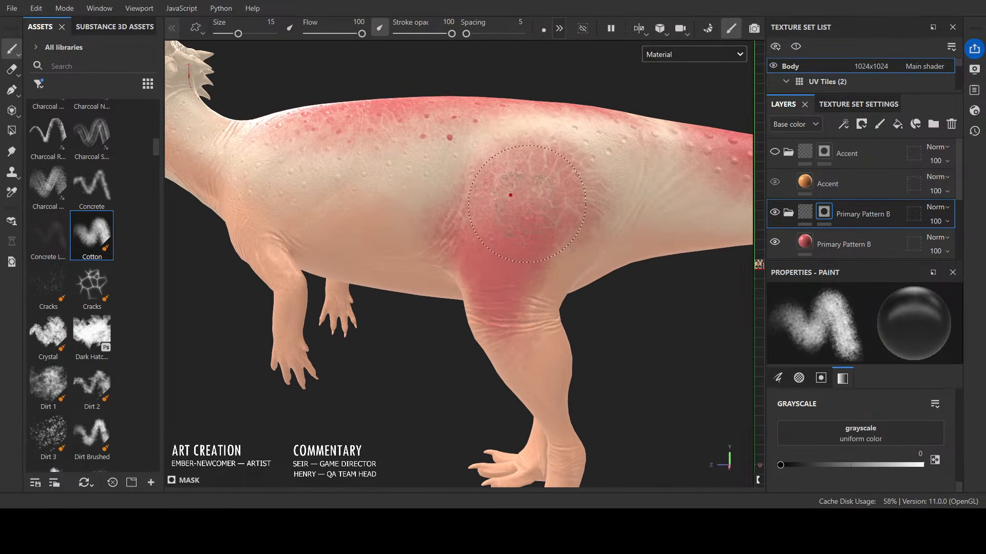
pyautogui.scroll(1, 509, 193)
pyautogui.press('[')
pyautogui.press('[')
pyautogui.press('[')
pyautogui.press('[')
pyautogui.press('[')
pyautogui.press('[')
pyautogui.press('[')
pyautogui.press('[')
pyautogui.press('[')
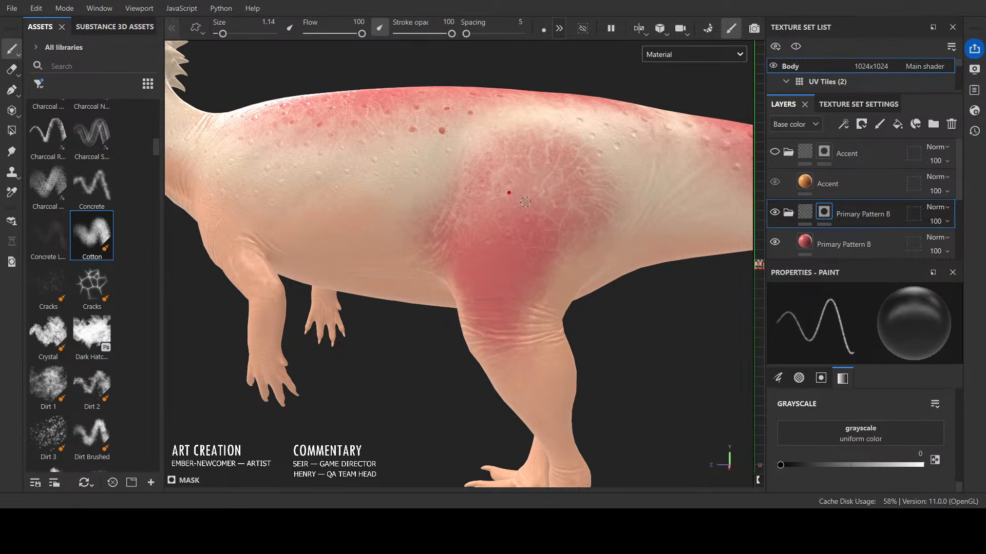
pyautogui.press('x')
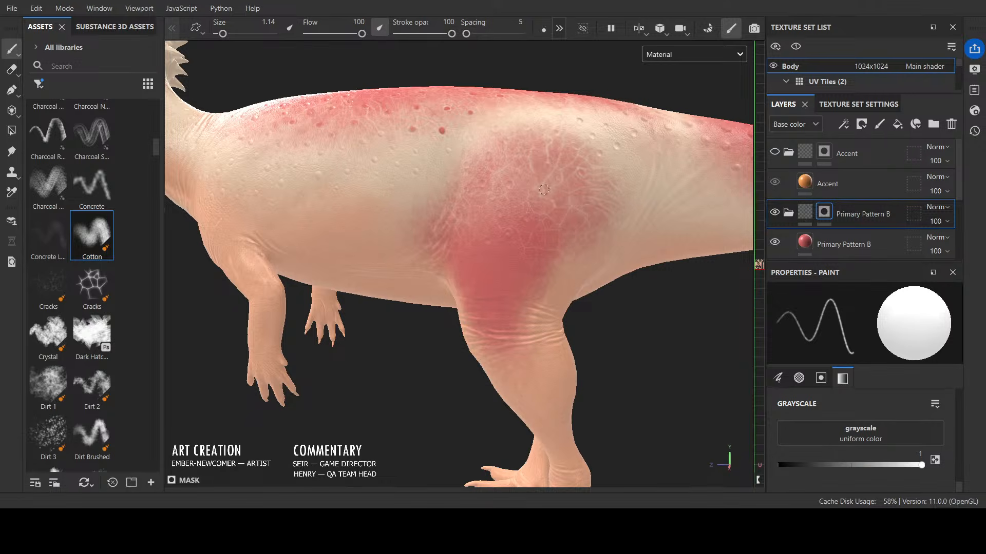
pyautogui.press('x')
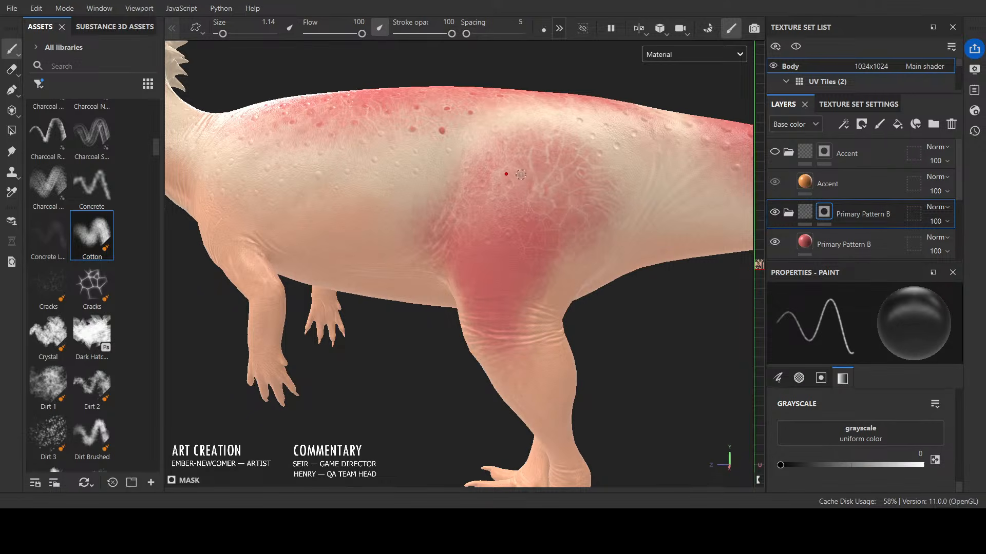
pyautogui.press('x')
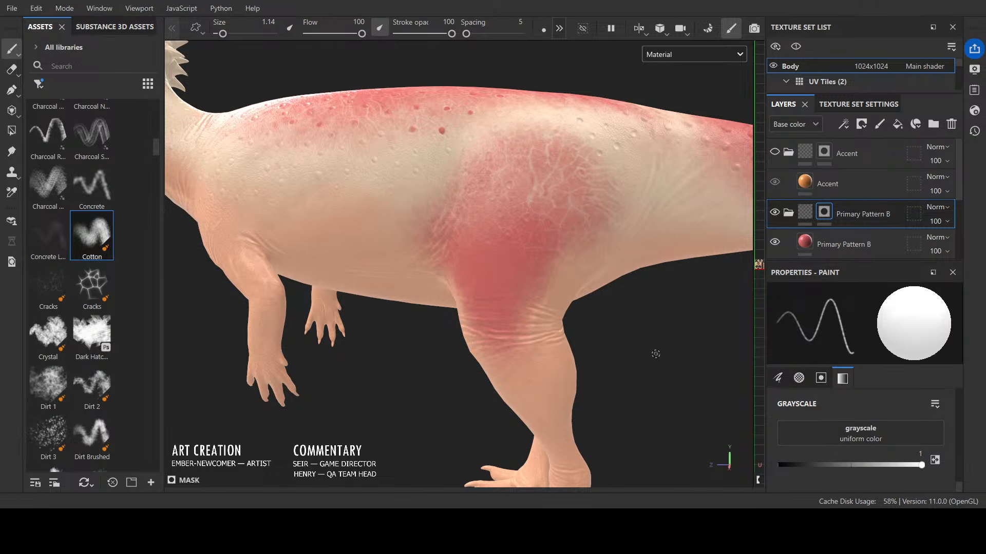
# Step: Reduce the Cotton brush to size 0.21 and paint hair-thin white and black lines among the upper thigh's cracks
pyautogui.keyDown('ctrl'); pyautogui.moveTo(646, 351); pyautogui.dragTo(635, 351, button='right'); pyautogui.keyUp('ctrl')
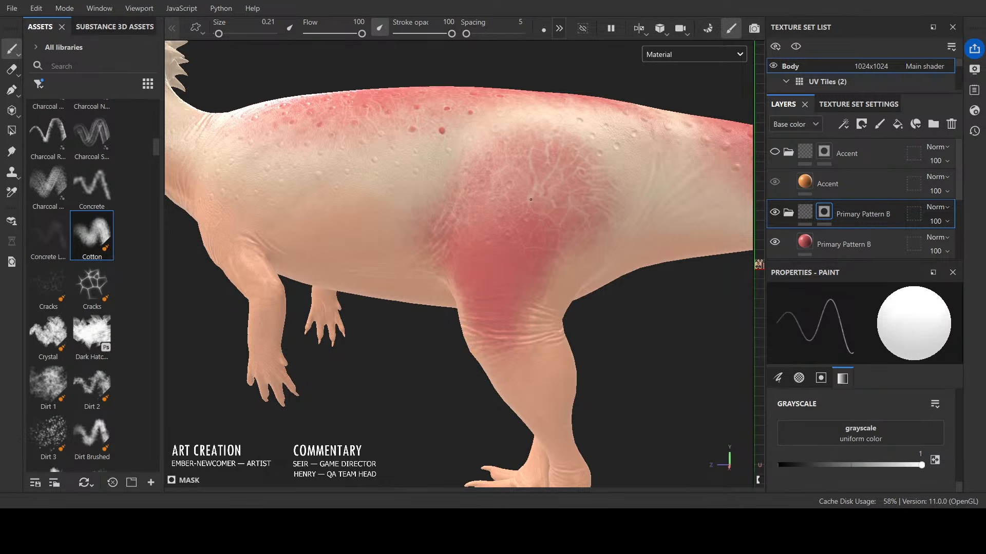
pyautogui.moveTo(540, 179); pyautogui.dragTo(532, 200)
pyautogui.press('x')
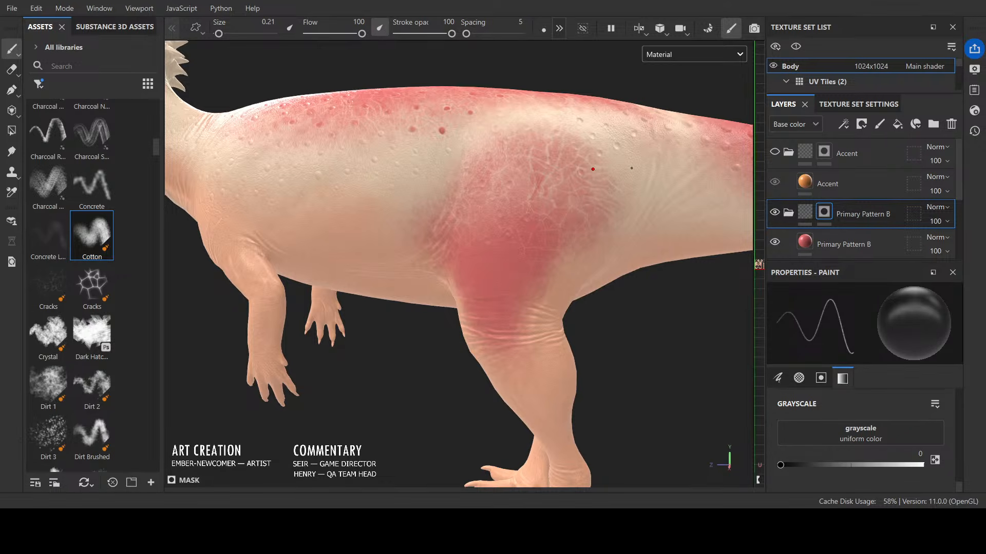
pyautogui.scroll(-2, 616, 216)
pyautogui.keyDown('alt'); pyautogui.moveTo(595, 260); pyautogui.dragTo(620, 283); pyautogui.keyUp('alt')
pyautogui.scroll(3, 591, 247)
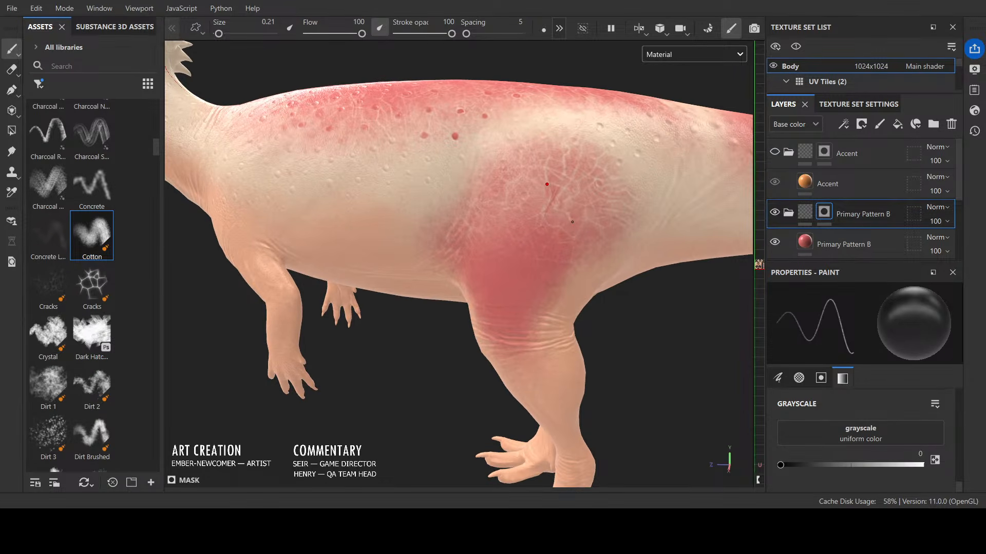
# Step: Enlarge the Cotton brush to size 1.11 and rework the mid-thigh crack lines, alternating white and black on the mask
pyautogui.keyDown('ctrl'); pyautogui.moveTo(547, 184); pyautogui.dragTo(561, 185, button='right'); pyautogui.keyUp('ctrl')
pyautogui.press('x')
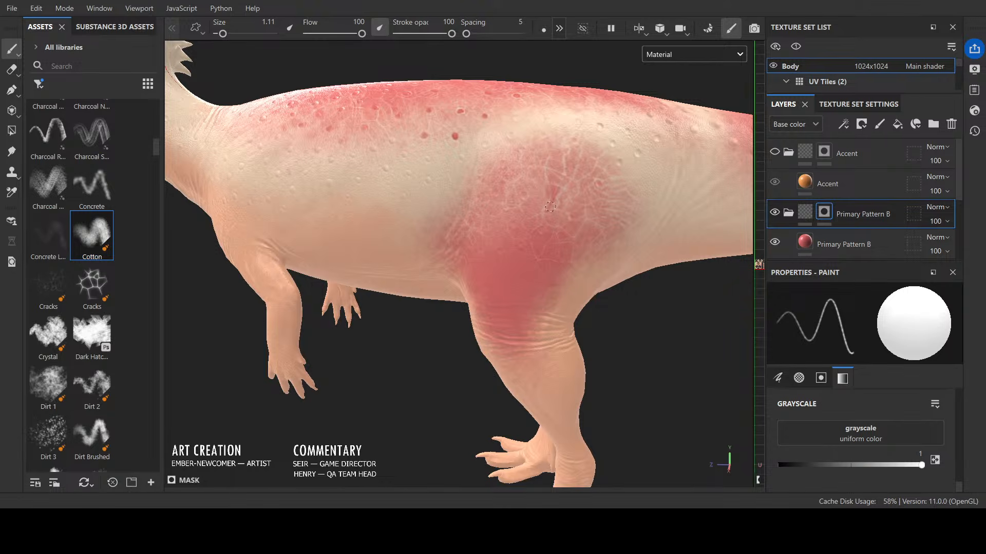
pyautogui.press('x')
pyautogui.press('x')
pyautogui.press('x')
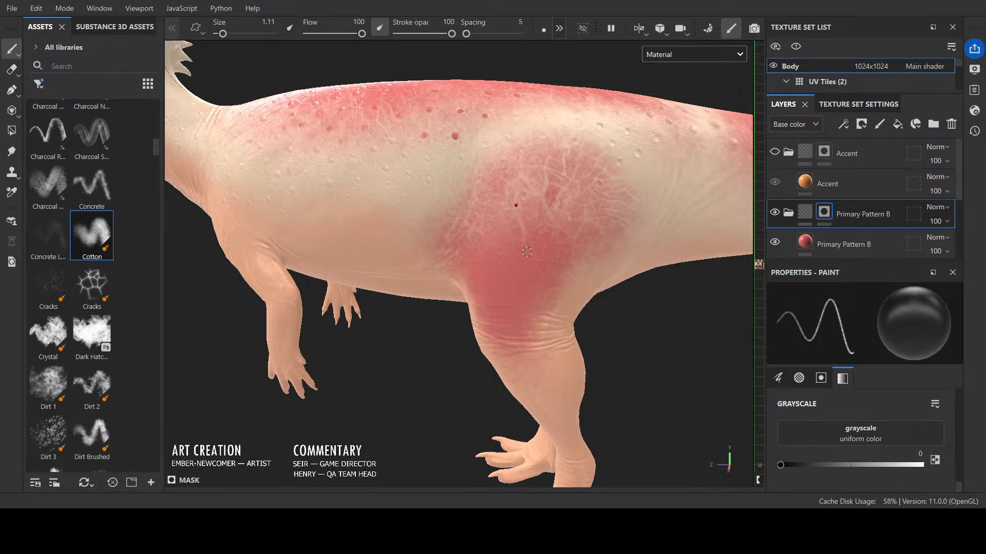
pyautogui.press('x')
# Step: Extend the crack lines down the lower thigh at size 1.11 and then 0.43, alternating black and white on the mask
pyautogui.keyDown('alt'); pyautogui.moveTo(449, 319); pyautogui.dragTo(480, 319); pyautogui.keyUp('alt')
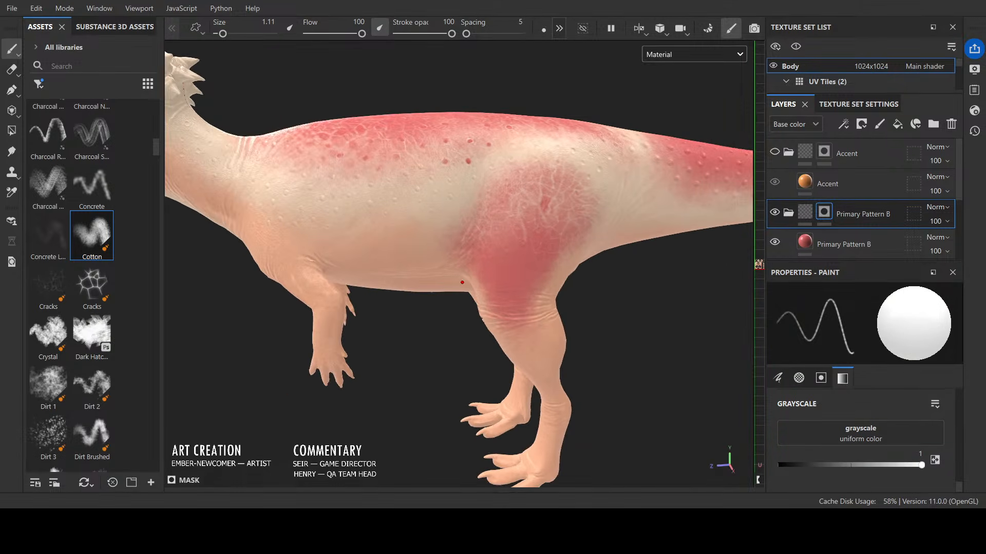
pyautogui.press('x')
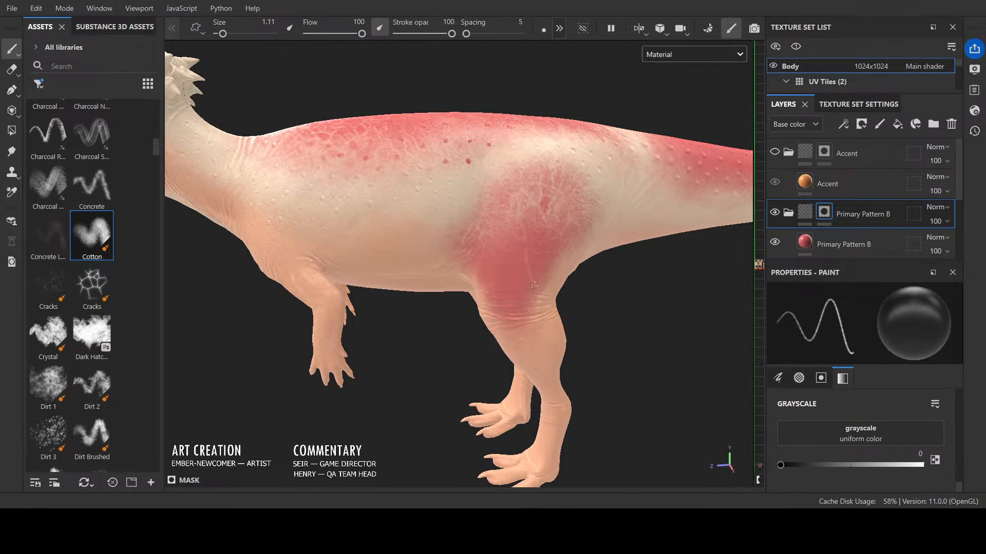
pyautogui.press('[')
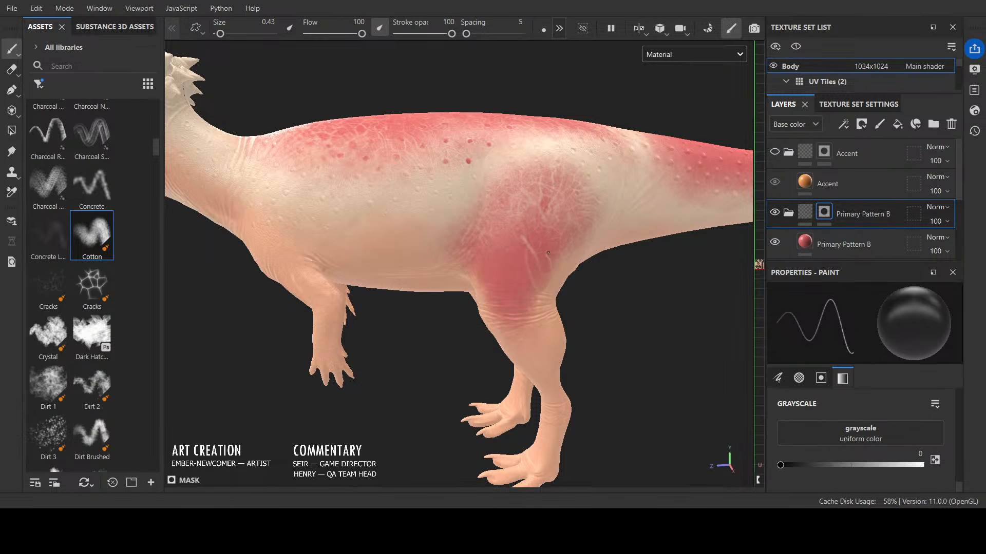
pyautogui.press('x')
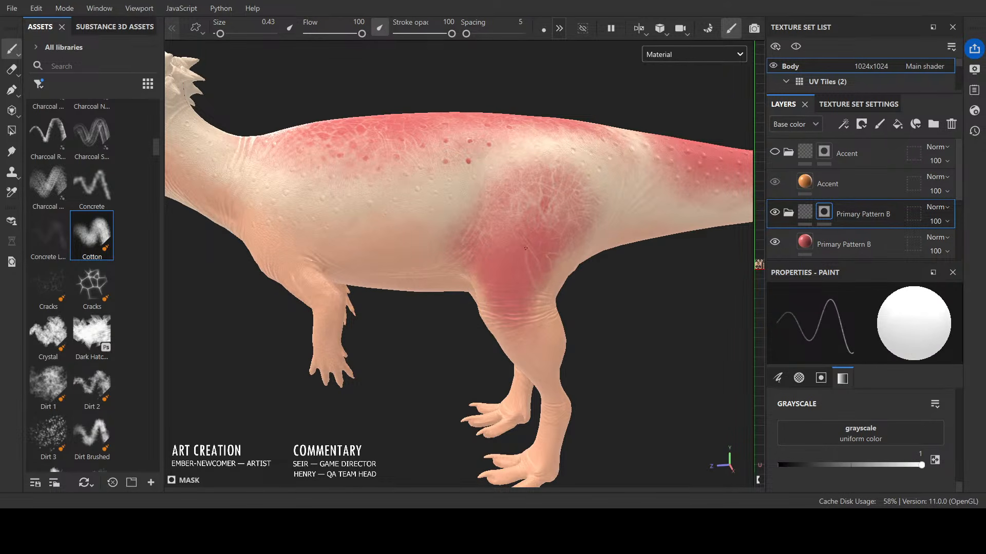
pyautogui.press('x')
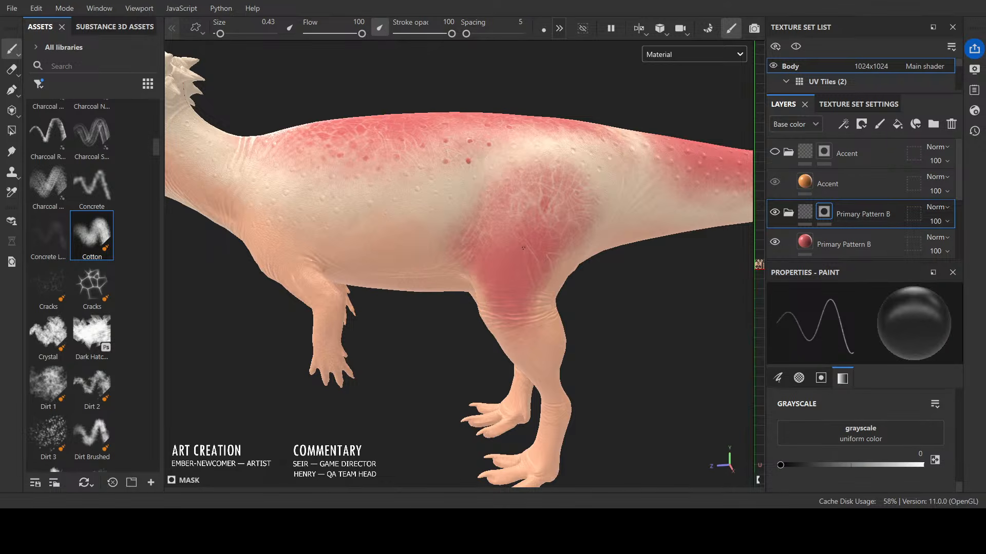
pyautogui.press('x')
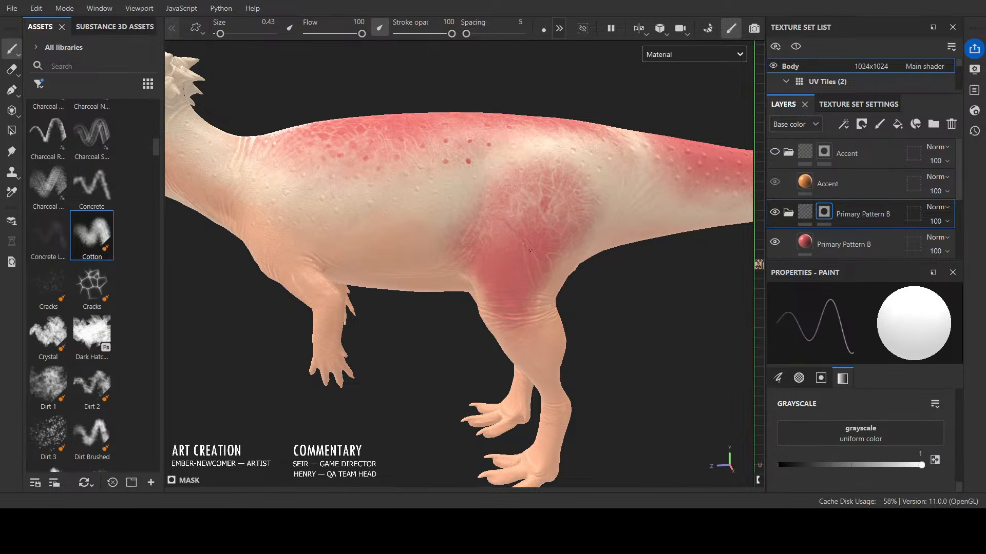
pyautogui.press('x')
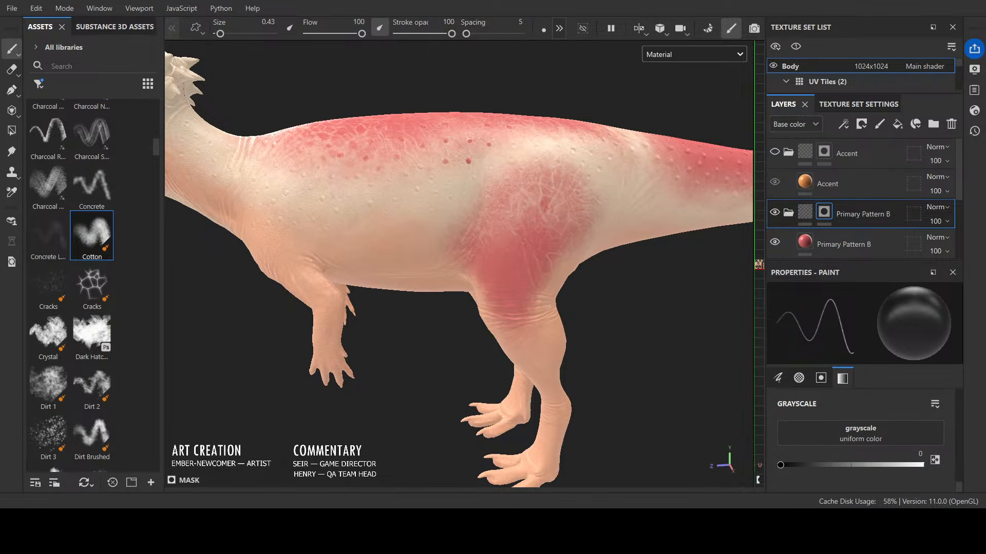
# Step: Layer finer cracks over the lower thigh with the Cracks brush in black at size 14.14, then in white at a smaller size
pyautogui.click(48, 286)
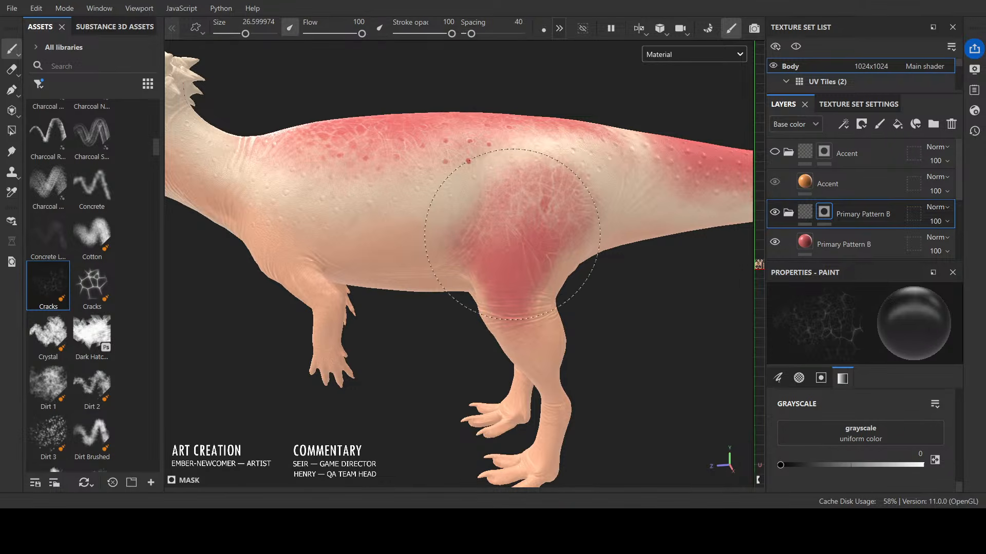
pyautogui.keyDown('ctrl'); pyautogui.moveTo(503, 129); pyautogui.dragTo(470, 128, button='right'); pyautogui.keyUp('ctrl')
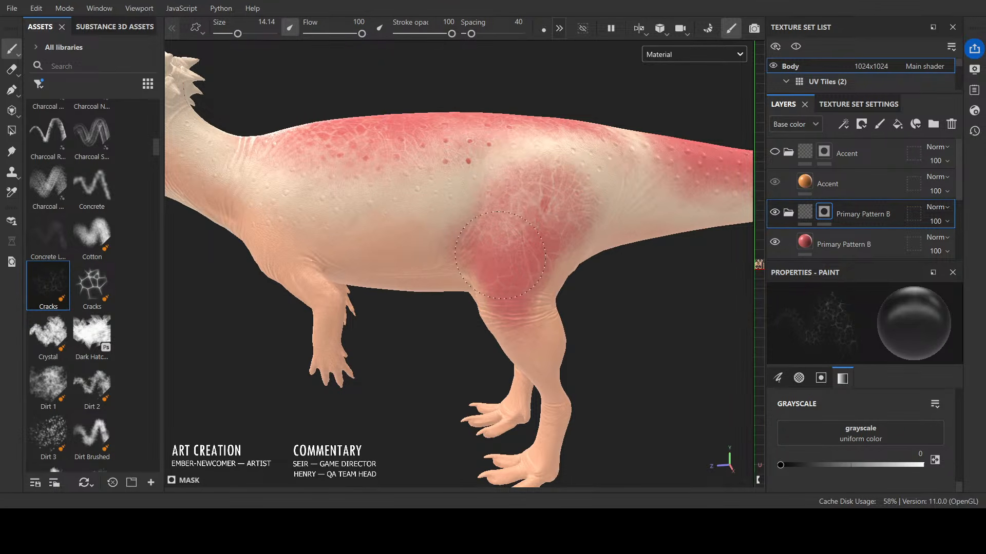
pyautogui.press('x')
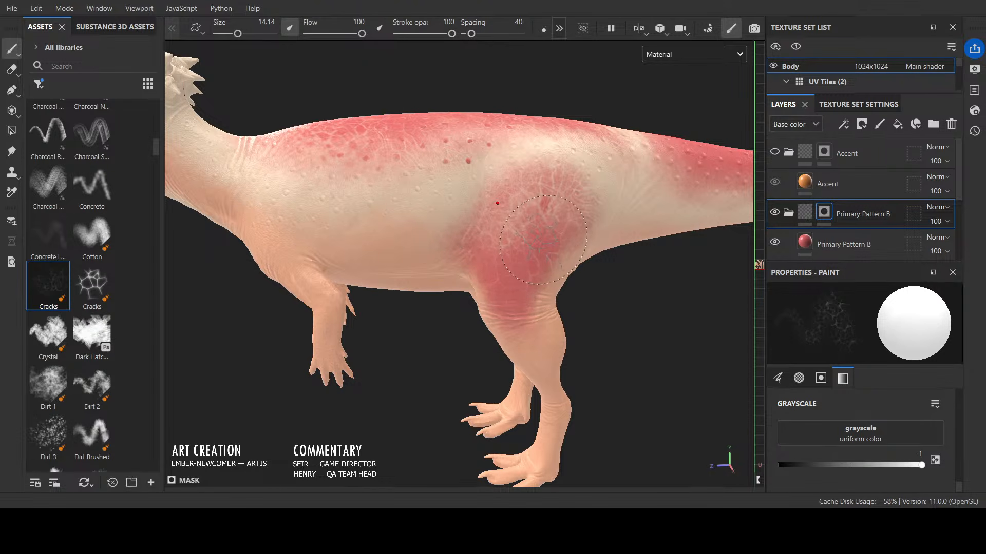
pyautogui.press('[')
pyautogui.press('[')
pyautogui.press('[')
pyautogui.press('[')
pyautogui.press('[')
pyautogui.moveTo(544, 240)
pyautogui.mouseDown()
pyautogui.moveTo(541, 248)
pyautogui.moveTo(510, 233)
pyautogui.mouseUp()
# Step: Blend the cracked thigh patch with the Cotton brush at size 15, alternating white and black on the mask
pyautogui.click(92, 236)
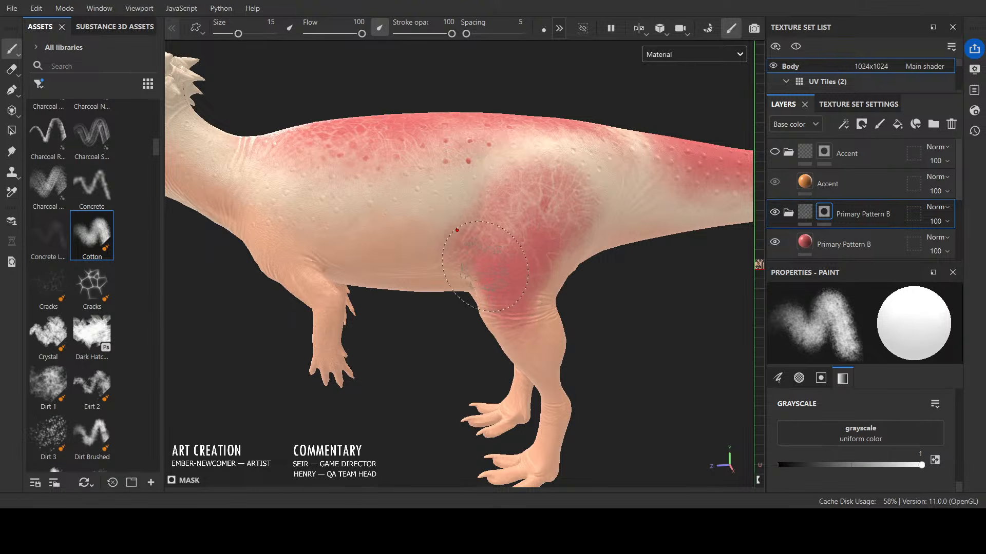
pyautogui.press('x')
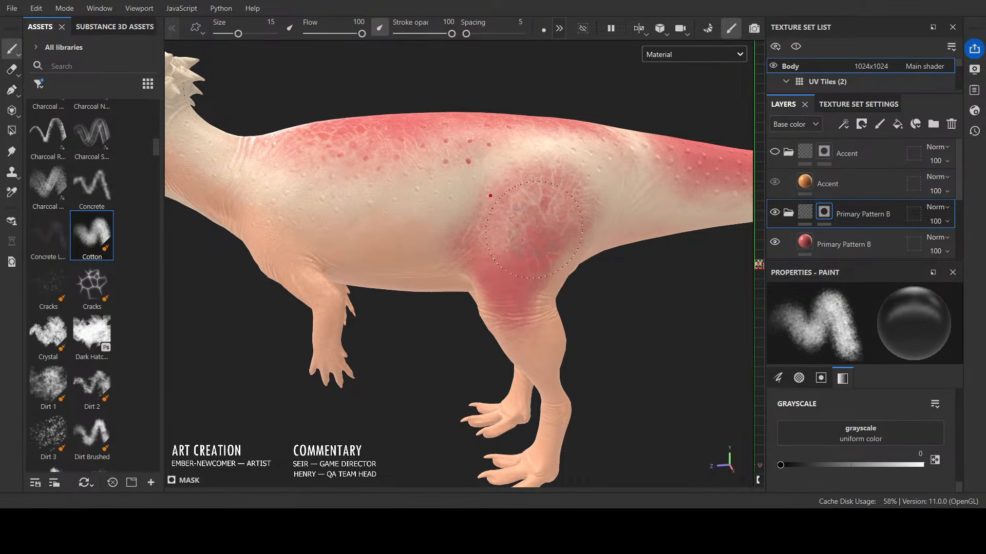
pyautogui.press('x')
pyautogui.scroll(-2, 552, 285)
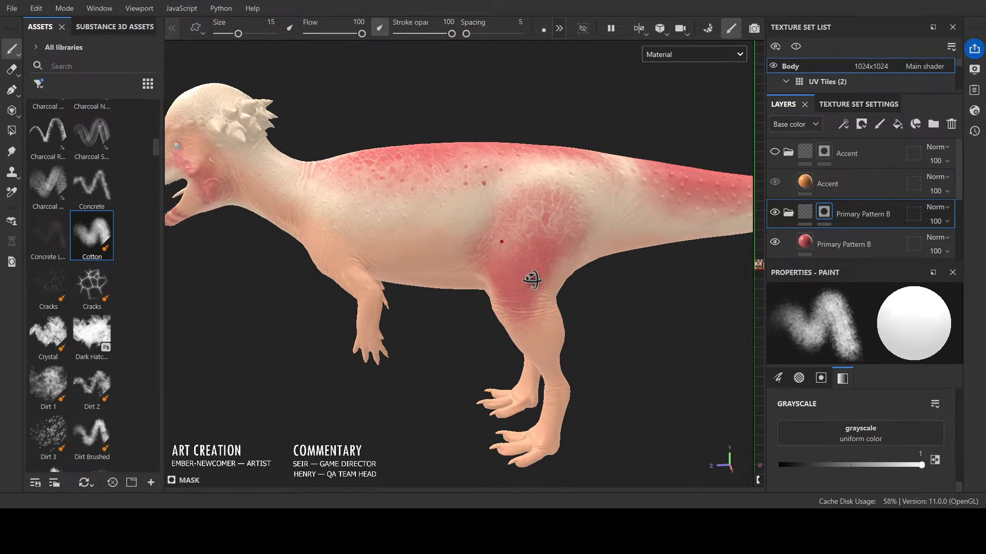
# Step: Reduce the Cotton brush to size 7.14 and paint black on the mask to fade the center of the upper-thigh patch
pyautogui.scroll(5, 562, 235)
pyautogui.press('x')
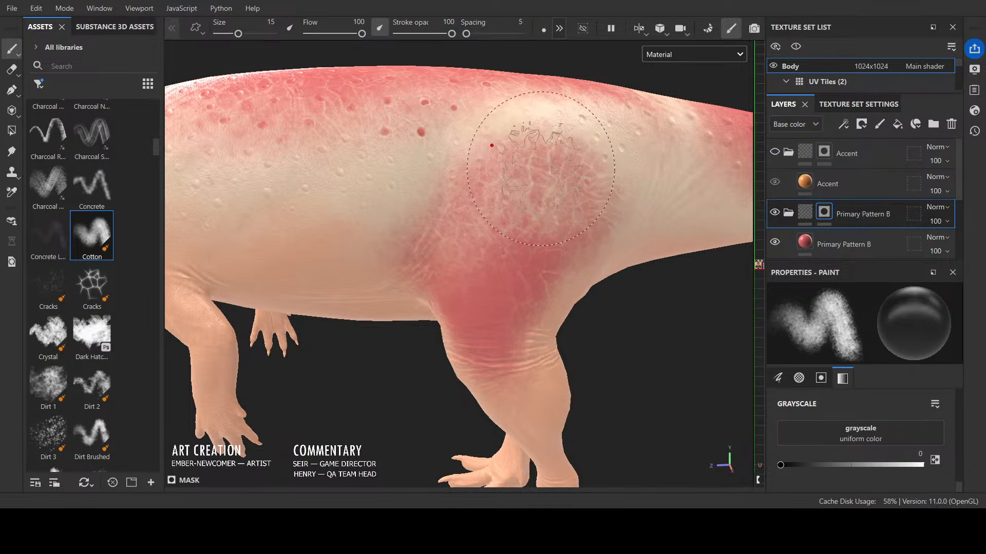
pyautogui.keyDown('ctrl'); pyautogui.moveTo(533, 138); pyautogui.dragTo(497, 138, button='right'); pyautogui.keyUp('ctrl')
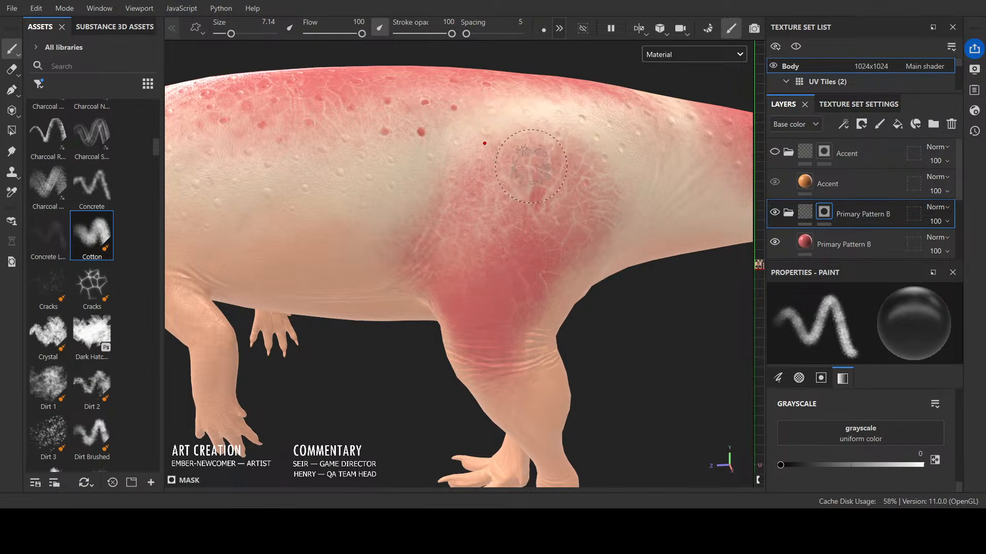
pyautogui.press('x')
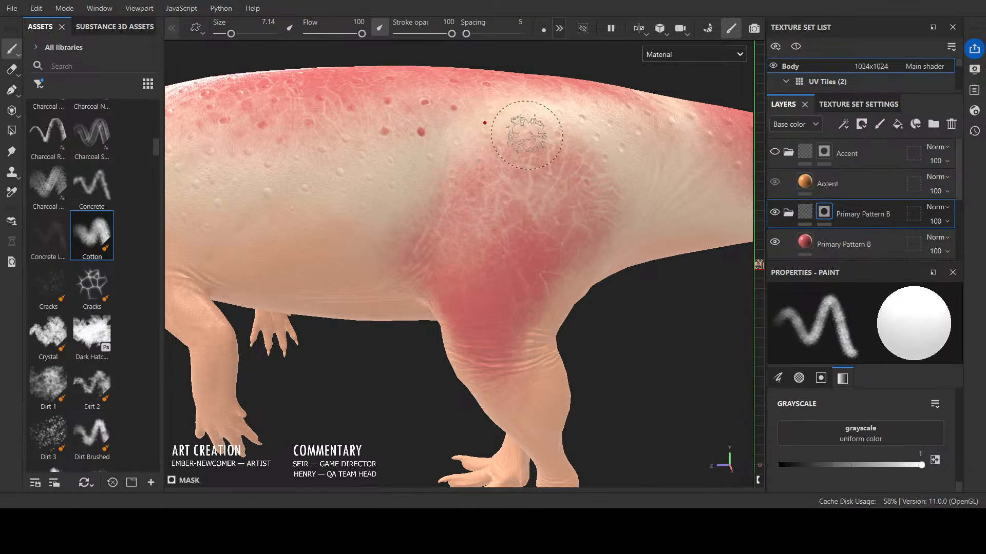
# Step: Set the Cotton brush to size 1.61 and paint white strokes between the cracks across the thigh patch
pyautogui.keyDown('ctrl'); pyautogui.moveTo(484, 123); pyautogui.dragTo(464, 122, button='right'); pyautogui.keyUp('ctrl')
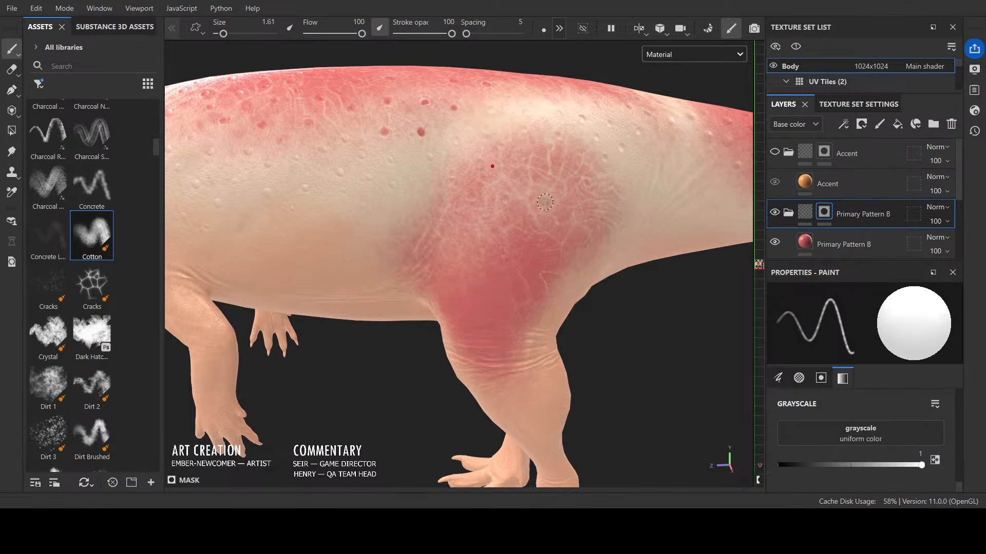
pyautogui.moveTo(538, 204)
pyautogui.mouseDown()
pyautogui.moveTo(541, 191)
pyautogui.moveTo(559, 194)
pyautogui.moveTo(548, 314)
pyautogui.moveTo(513, 346)
pyautogui.moveTo(401, 335)
pyautogui.mouseUp()
pyautogui.scroll(-3, 564, 234)
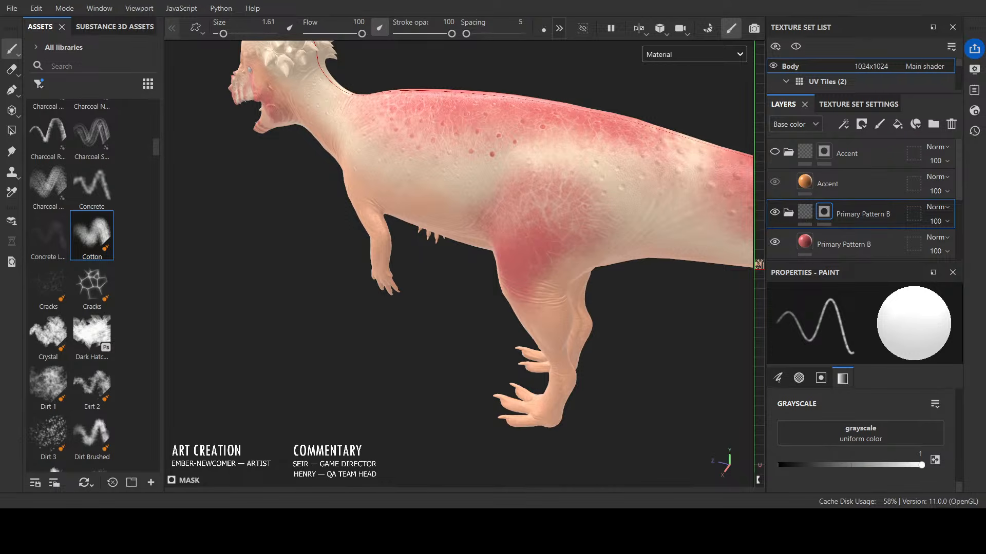
pyautogui.moveTo(558, 211)
pyautogui.mouseDown()
pyautogui.moveTo(540, 214)
pyautogui.moveTo(540, 197)
pyautogui.moveTo(549, 207)
pyautogui.mouseUp()
# Step: Reduce the Cotton brush to size 0.1 and detail the cracks on the opposite thigh with white and black on the mask
pyautogui.moveTo(383, 391)
pyautogui.keyDown('alt'); pyautogui.mouseDown()
pyautogui.moveTo(587, 359)
pyautogui.moveTo(620, 385)
pyautogui.mouseUp(); pyautogui.keyUp('alt')
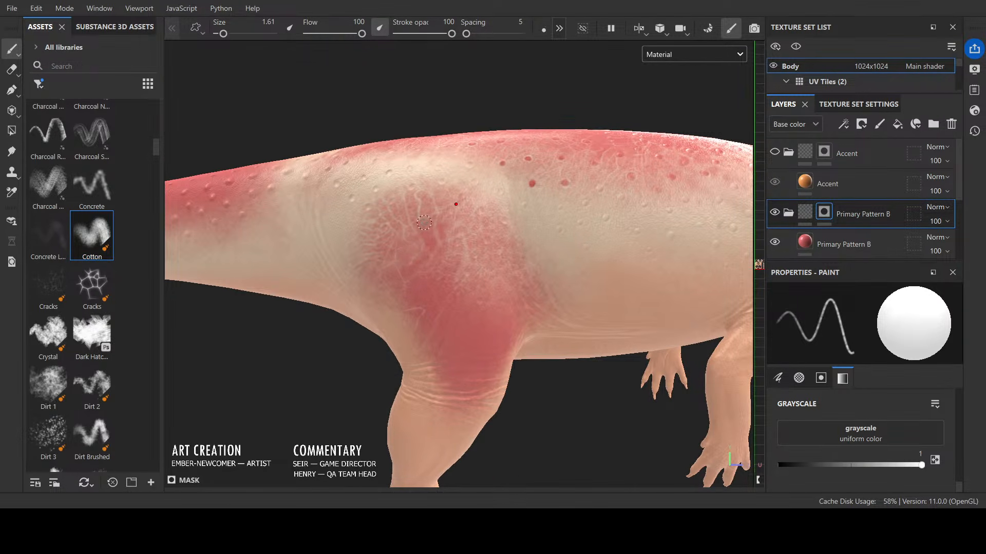
pyautogui.keyDown('ctrl'); pyautogui.moveTo(424, 222); pyautogui.dragTo(398, 223, button='right'); pyautogui.keyUp('ctrl')
pyautogui.press('x')
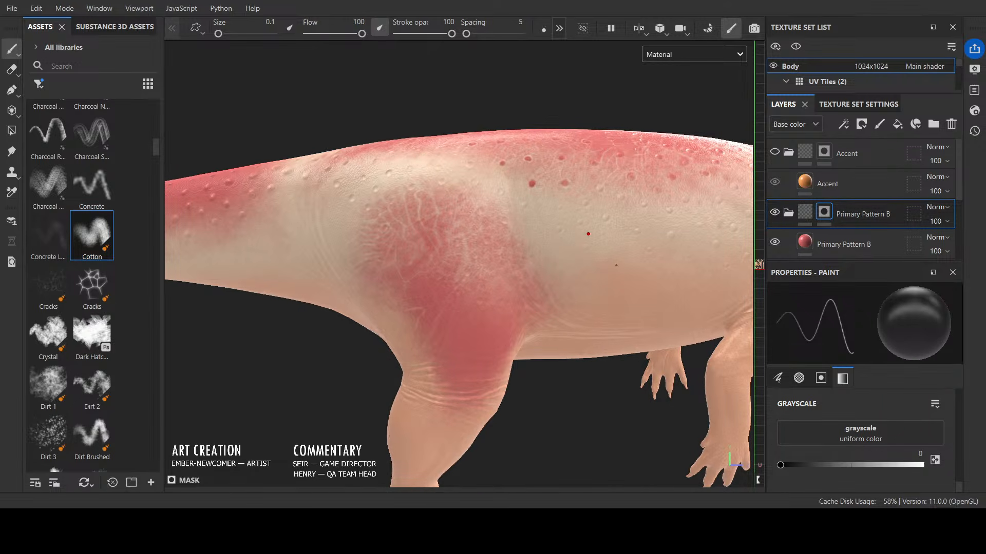
# Step: Examine the painted flank and the crack pattern on the opposite thigh in the material view
pyautogui.keyDown('alt'); pyautogui.moveTo(616, 266); pyautogui.dragTo(603, 324, button='right'); pyautogui.keyUp('alt')
pyautogui.keyDown('alt'); pyautogui.moveTo(603, 323); pyautogui.dragTo(215, 333); pyautogui.keyUp('alt')
pyautogui.keyDown('alt'); pyautogui.moveTo(215, 333); pyautogui.dragTo(397, 379, button='middle'); pyautogui.keyUp('alt')
pyautogui.keyDown('alt'); pyautogui.moveTo(397, 379); pyautogui.dragTo(370, 360); pyautogui.keyUp('alt')
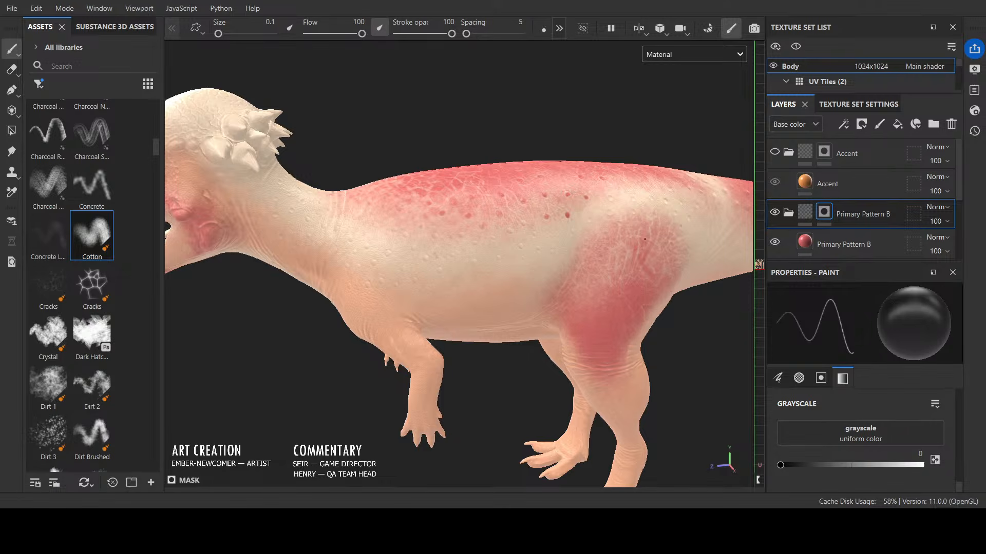
pyautogui.keyDown('alt'); pyautogui.moveTo(644, 209); pyautogui.dragTo(609, 214, button='right'); pyautogui.keyUp('alt')
pyautogui.keyDown('alt'); pyautogui.moveTo(609, 213); pyautogui.dragTo(612, 314); pyautogui.keyUp('alt')
pyautogui.keyDown('alt'); pyautogui.moveTo(611, 315); pyautogui.dragTo(452, 390, button='middle'); pyautogui.keyUp('alt')
pyautogui.keyDown('alt'); pyautogui.moveTo(453, 390); pyautogui.dragTo(512, 440); pyautogui.keyUp('alt')
pyautogui.keyDown('alt'); pyautogui.moveTo(511, 440); pyautogui.dragTo(509, 319, button='right'); pyautogui.keyUp('alt')
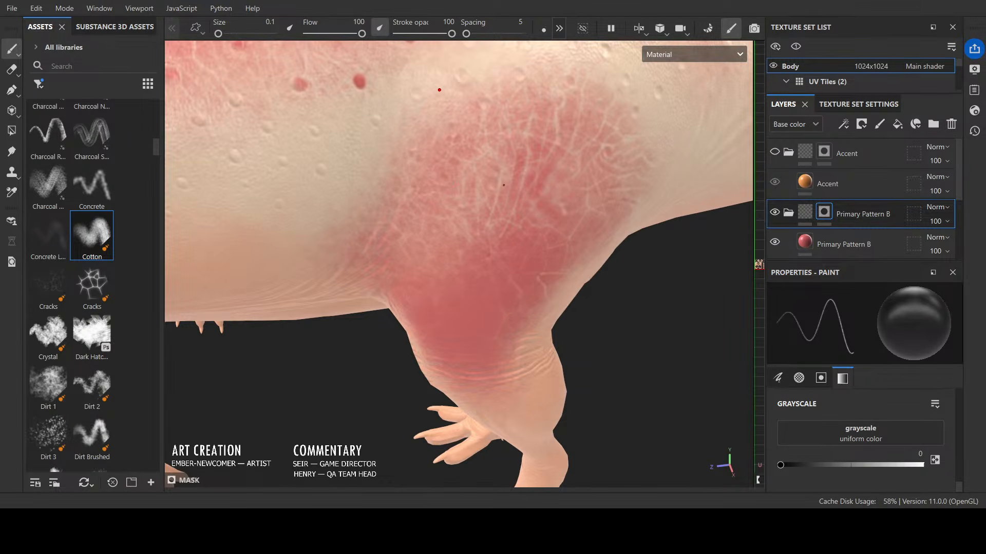
# Step: Show the mask view and blend the thigh patch with the Cotton brush at size 6.37, alternating white and black
pyautogui.press('m')
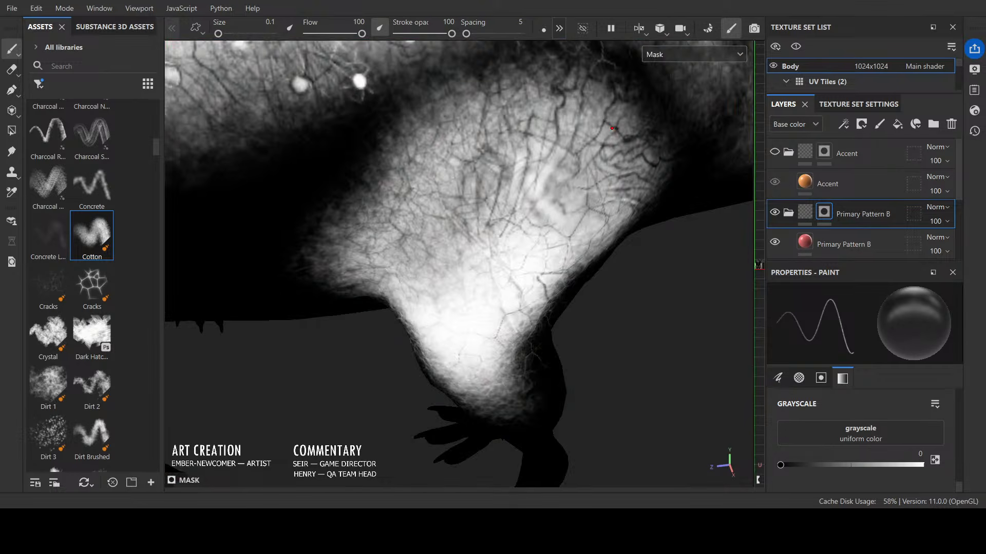
pyautogui.keyDown('alt'); pyautogui.moveTo(612, 128); pyautogui.dragTo(605, 200, button='right'); pyautogui.keyUp('alt')
pyautogui.keyDown('alt'); pyautogui.moveTo(606, 200); pyautogui.dragTo(555, 198); pyautogui.keyUp('alt')
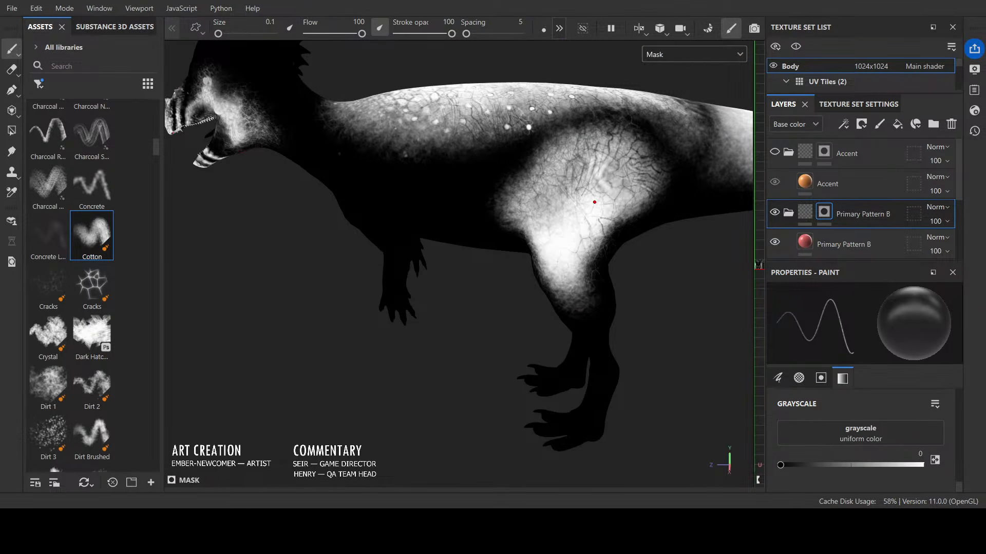
pyautogui.keyDown('ctrl'); pyautogui.moveTo(594, 203); pyautogui.dragTo(625, 233, button='right'); pyautogui.keyUp('ctrl')
pyautogui.press('x')
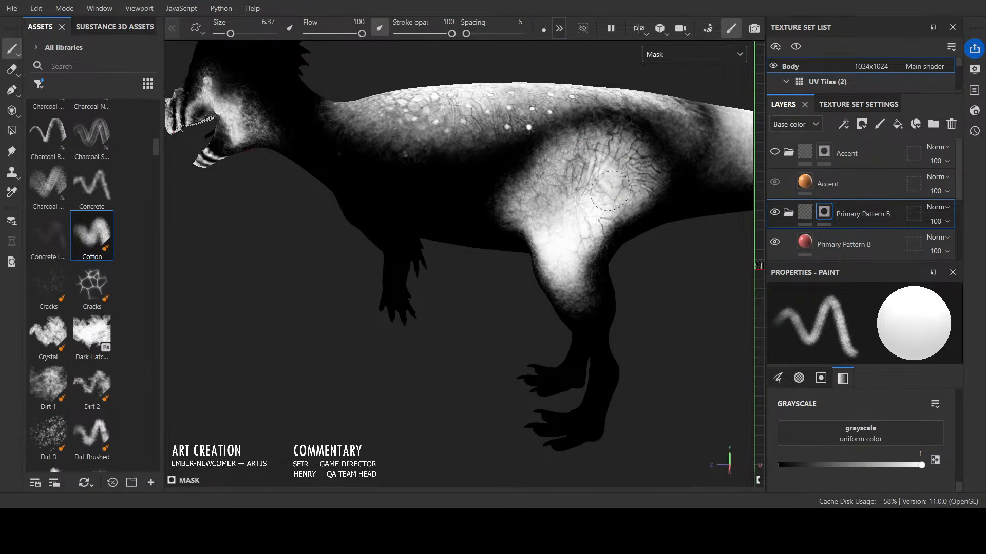
pyautogui.moveTo(610, 191)
pyautogui.mouseDown()
pyautogui.moveTo(598, 185)
pyautogui.moveTo(541, 222)
pyautogui.mouseUp()
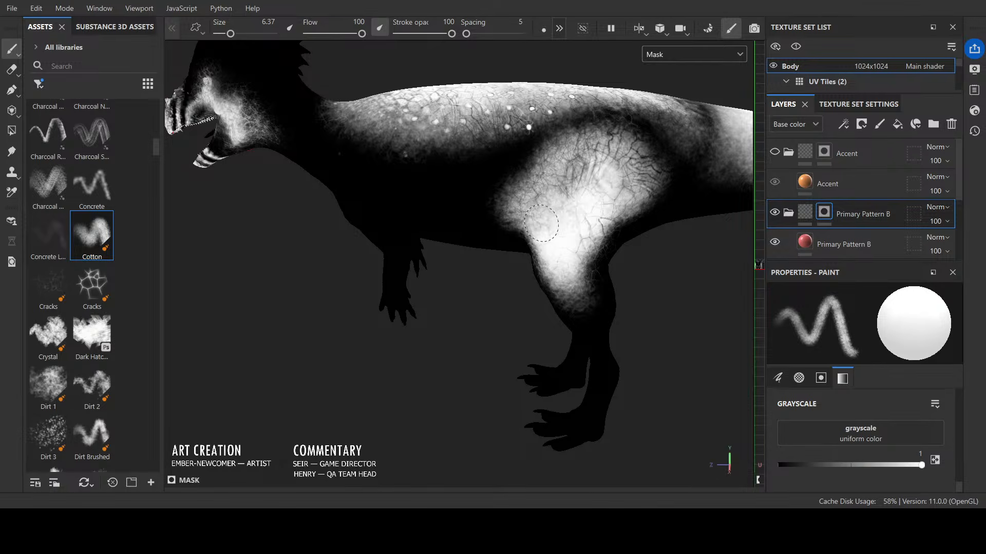
pyautogui.press('x')
pyautogui.moveTo(604, 177)
pyautogui.mouseDown()
pyautogui.moveTo(605, 164)
pyautogui.moveTo(577, 188)
pyautogui.moveTo(568, 183)
pyautogui.moveTo(596, 184)
pyautogui.moveTo(610, 155)
pyautogui.moveTo(555, 337)
pyautogui.moveTo(557, 386)
pyautogui.moveTo(535, 359)
pyautogui.mouseUp()
pyautogui.press('x')
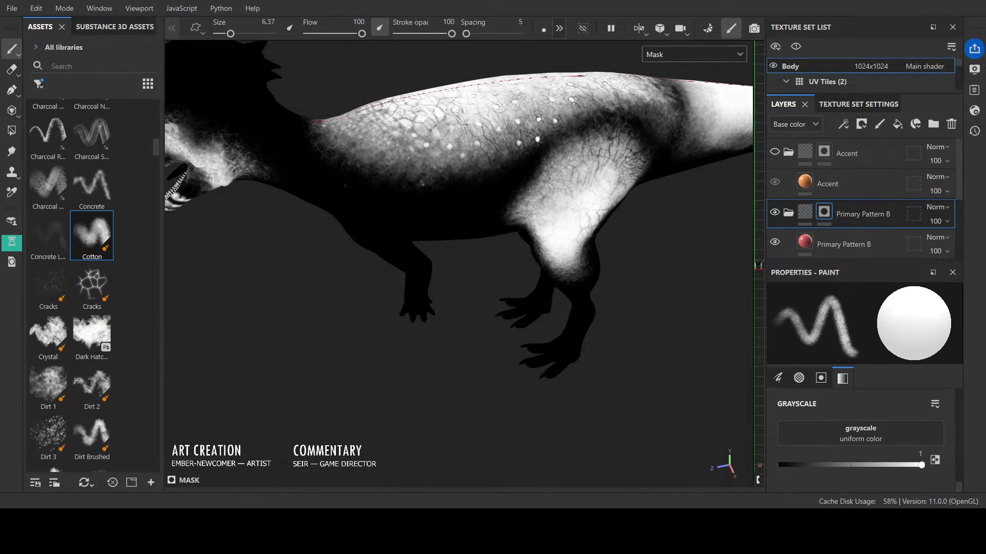
# Step: Reduce the Cotton brush to size 0.27 and paint thin black crack lines along the rear part of the thigh patch
pyautogui.moveTo(676, 301)
pyautogui.keyDown('alt'); pyautogui.mouseDown()
pyautogui.moveTo(627, 301)
pyautogui.moveTo(629, 234)
pyautogui.mouseUp(); pyautogui.keyUp('alt')
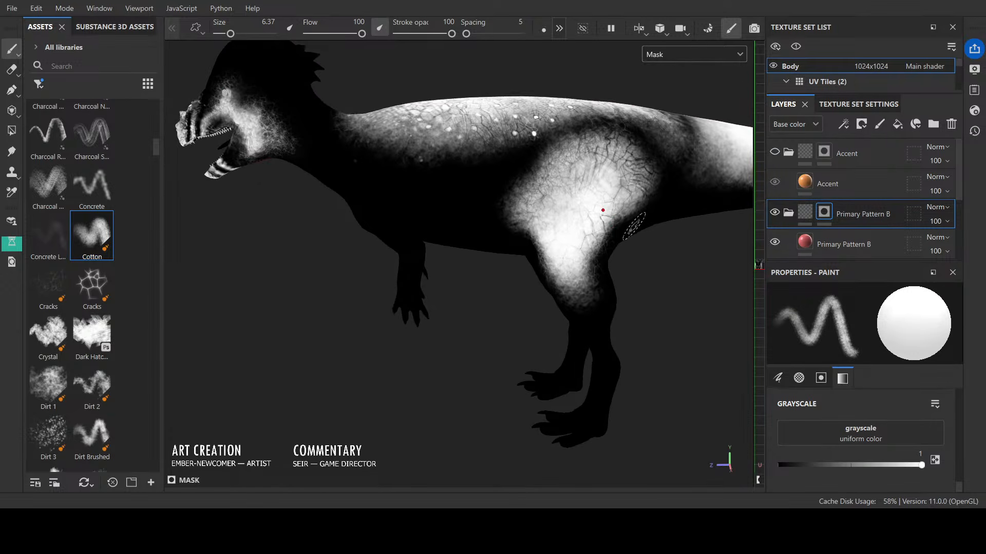
pyautogui.scroll(4, 635, 225)
pyautogui.keyDown('ctrl'); pyautogui.moveTo(634, 223); pyautogui.dragTo(587, 224, button='right'); pyautogui.keyUp('ctrl')
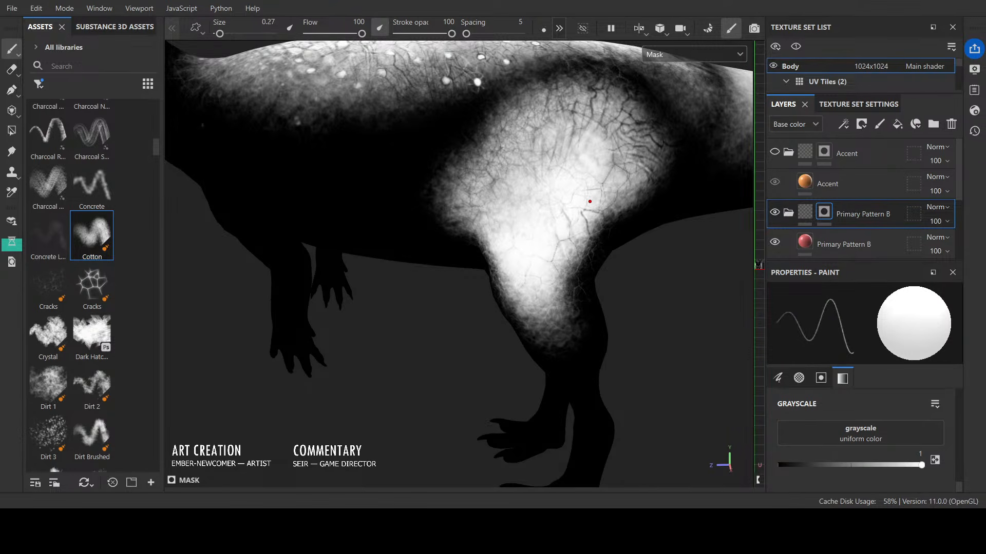
pyautogui.press('x')
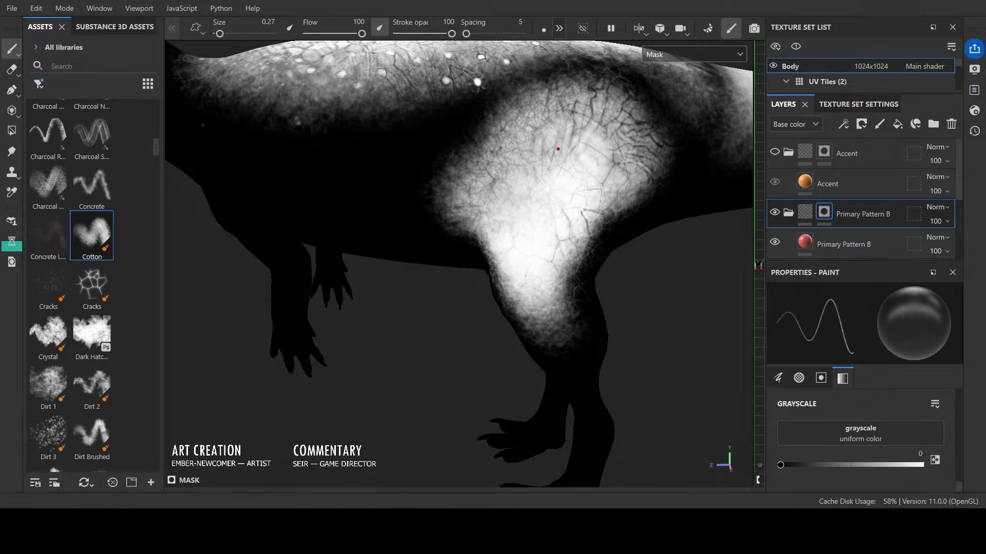
pyautogui.moveTo(613, 149)
pyautogui.mouseDown()
pyautogui.moveTo(589, 139)
pyautogui.moveTo(596, 177)
pyautogui.moveTo(620, 188)
pyautogui.mouseUp()
pyautogui.moveTo(612, 178)
pyautogui.mouseDown()
pyautogui.moveTo(645, 188)
pyautogui.moveTo(623, 182)
pyautogui.moveTo(639, 196)
pyautogui.moveTo(629, 198)
pyautogui.moveTo(650, 178)
pyautogui.moveTo(620, 204)
pyautogui.mouseUp()
pyautogui.moveTo(608, 191); pyautogui.dragTo(609, 207)
pyautogui.moveTo(597, 196)
pyautogui.mouseDown()
pyautogui.moveTo(603, 212)
pyautogui.moveTo(626, 199)
pyautogui.moveTo(604, 210)
pyautogui.mouseUp()
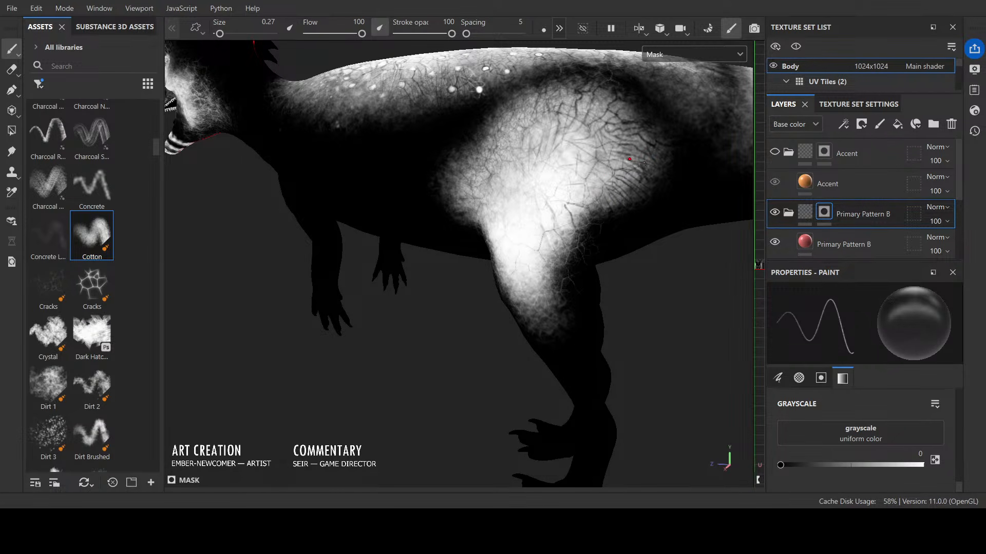
pyautogui.moveTo(622, 181); pyautogui.dragTo(627, 198)
# Step: Set the Cotton brush to size 3.7 and paint a black band across the base of the tail on the mask
pyautogui.scroll(-4, 674, 166)
pyautogui.keyDown('alt'); pyautogui.moveTo(674, 166); pyautogui.dragTo(711, 290); pyautogui.keyUp('alt')
pyautogui.keyDown('alt'); pyautogui.moveTo(594, 210); pyautogui.dragTo(539, 275, button='middle'); pyautogui.keyUp('alt')
pyautogui.keyDown('alt'); pyautogui.moveTo(539, 275); pyautogui.dragTo(539, 297); pyautogui.keyUp('alt')
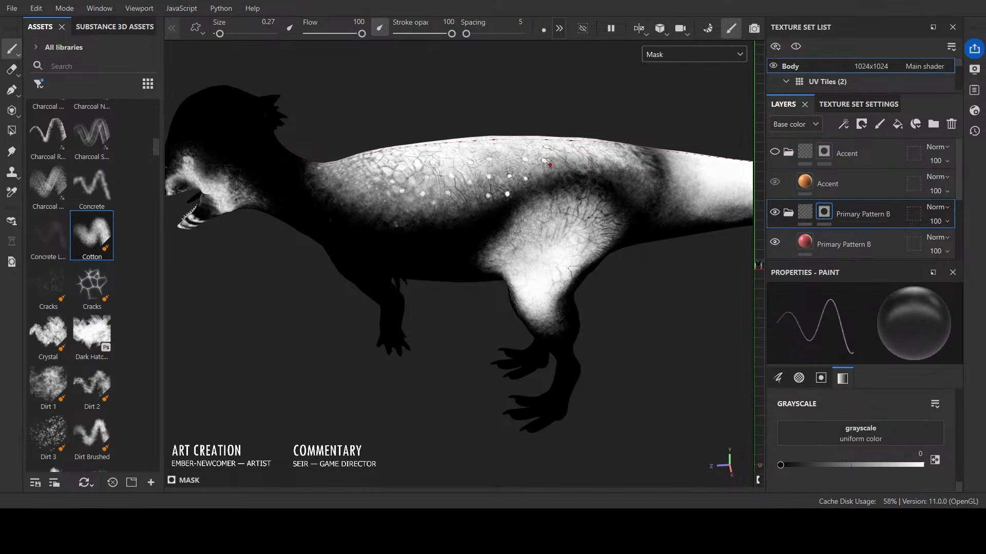
pyautogui.keyDown('alt'); pyautogui.moveTo(573, 152); pyautogui.dragTo(585, 134); pyautogui.keyUp('alt')
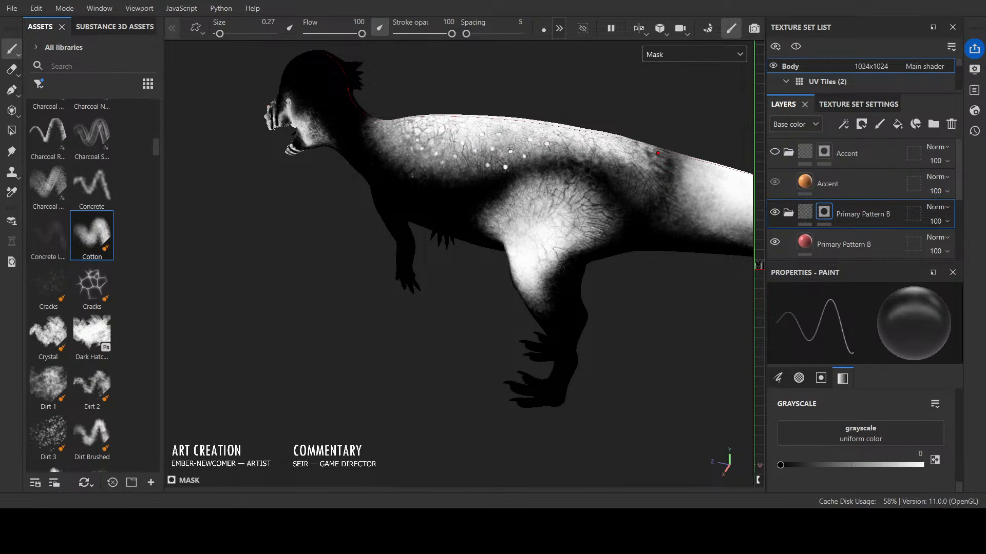
pyautogui.moveTo(293, 150)
pyautogui.keyDown('alt'); pyautogui.mouseDown()
pyautogui.moveTo(594, 297)
pyautogui.moveTo(613, 317)
pyautogui.moveTo(487, 366)
pyautogui.moveTo(556, 229)
pyautogui.mouseUp(); pyautogui.keyUp('alt')
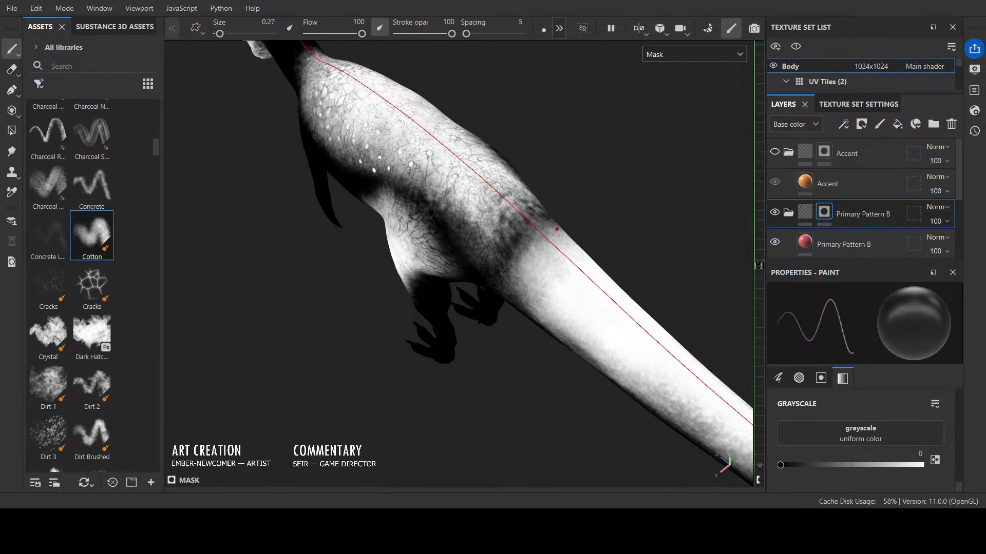
pyautogui.keyDown('ctrl'); pyautogui.moveTo(500, 278); pyautogui.dragTo(516, 277, button='right'); pyautogui.keyUp('ctrl')
pyautogui.moveTo(494, 243)
pyautogui.mouseDown()
pyautogui.moveTo(511, 245)
pyautogui.moveTo(529, 220)
pyautogui.moveTo(542, 227)
pyautogui.mouseUp()
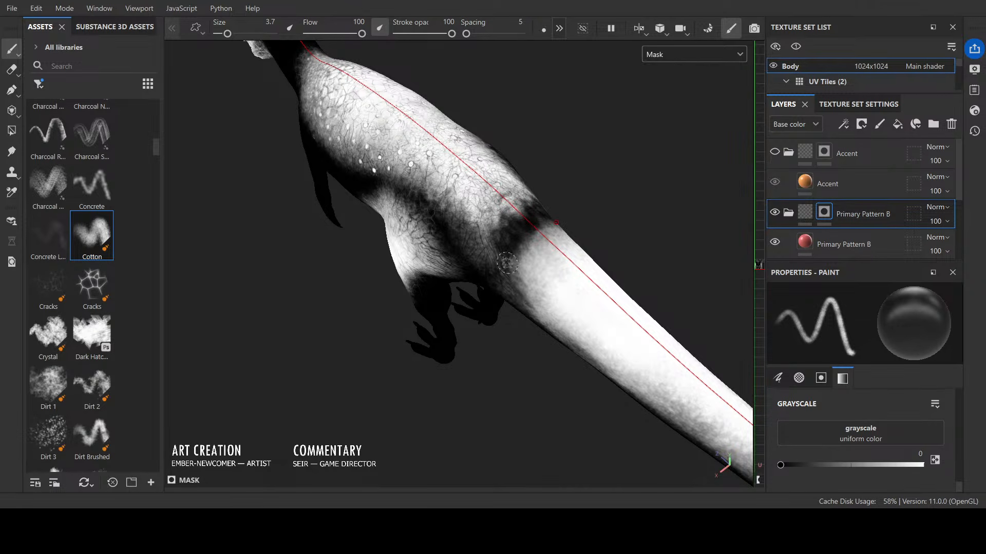
pyautogui.moveTo(508, 264)
pyautogui.mouseDown()
pyautogui.moveTo(527, 267)
pyautogui.moveTo(525, 254)
pyautogui.mouseUp()
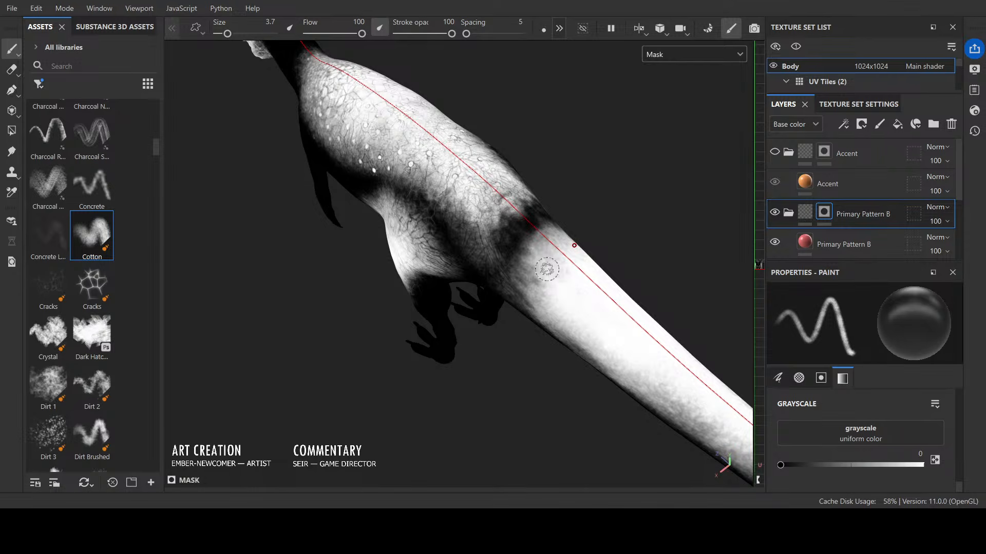
# Step: Reduce the Cotton brush to size 2.97, then 1.75, and paint black rings across the tail just behind the dark band
pyautogui.press('[')
pyautogui.press('[')
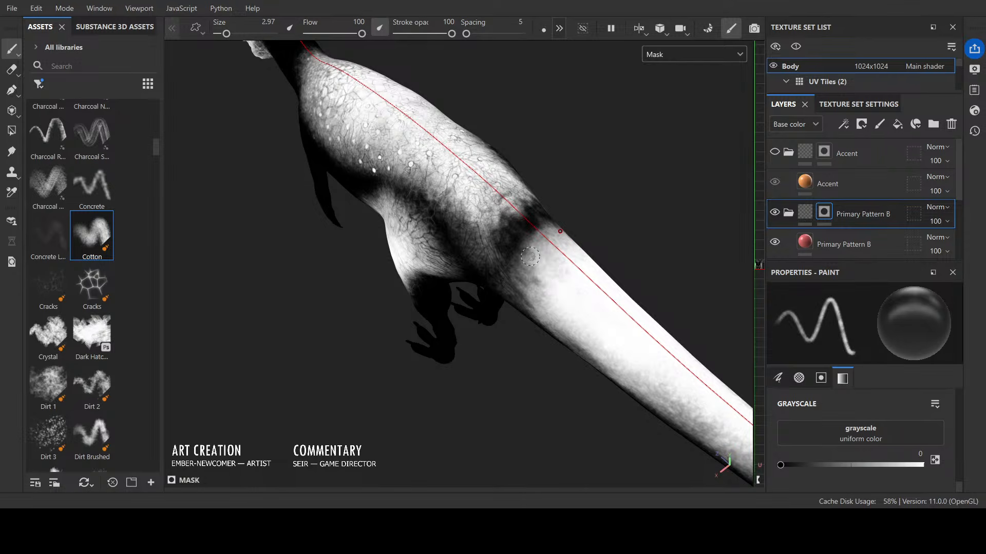
pyautogui.moveTo(531, 256)
pyautogui.mouseDown()
pyautogui.moveTo(561, 233)
pyautogui.moveTo(572, 239)
pyautogui.mouseUp()
pyautogui.moveTo(541, 285); pyautogui.dragTo(581, 245)
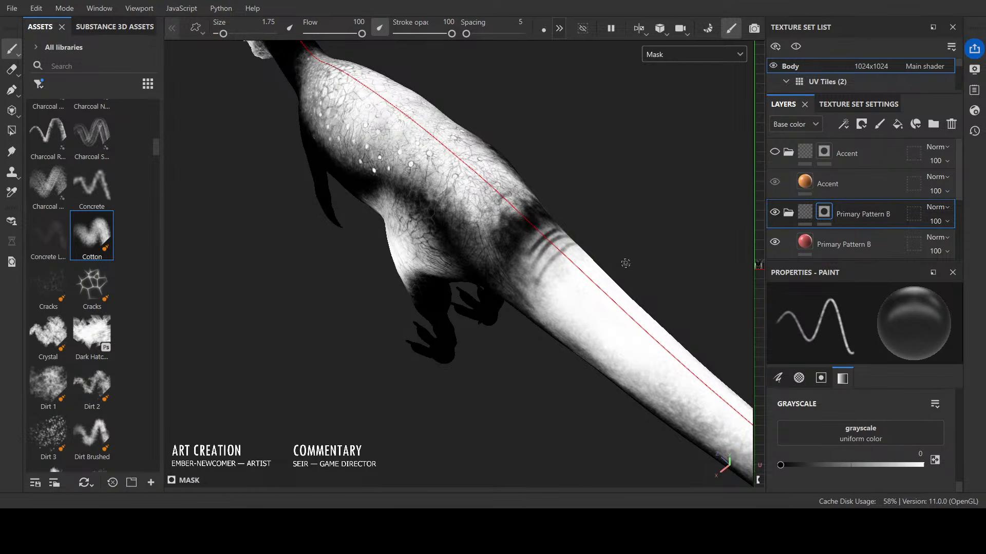
pyautogui.moveTo(540, 304); pyautogui.dragTo(595, 273)
# Step: Paint white strokes between the dark tail rings to separate them, keeping the Cotton brush at size 1.75
pyautogui.press('x')
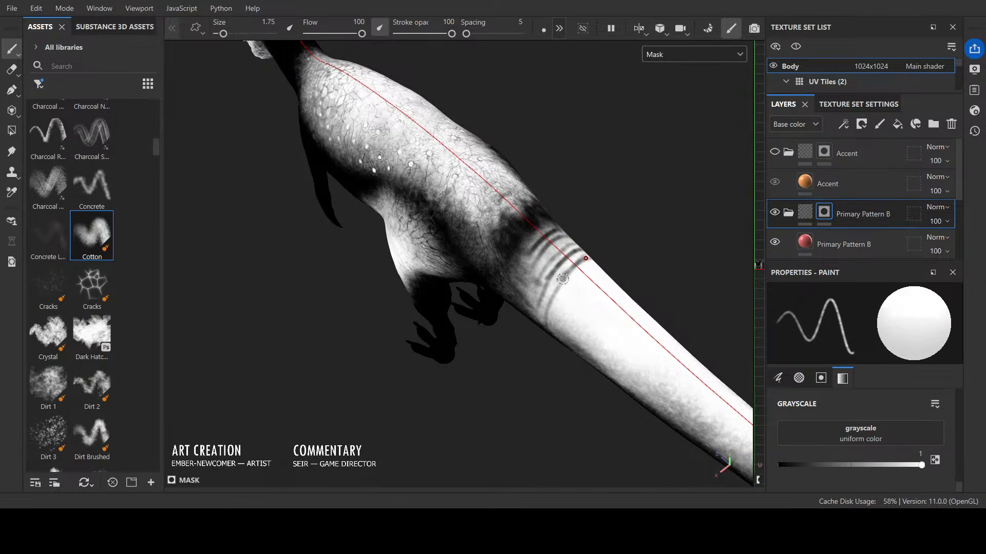
pyautogui.moveTo(542, 304); pyautogui.dragTo(580, 256)
pyautogui.moveTo(535, 283)
pyautogui.mouseDown()
pyautogui.moveTo(573, 254)
pyautogui.moveTo(556, 233)
pyautogui.mouseUp()
# Step: Extend the tail rings down the side and toward the hip with black strokes at size 1.75
pyautogui.press('x')
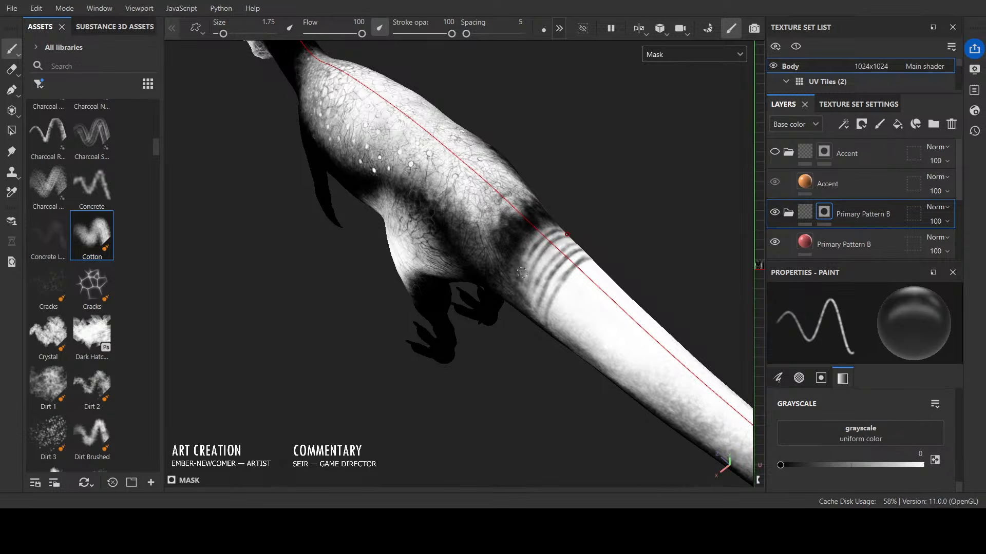
pyautogui.moveTo(535, 319); pyautogui.dragTo(537, 291)
pyautogui.moveTo(543, 322); pyautogui.dragTo(541, 290)
pyautogui.moveTo(538, 235); pyautogui.dragTo(514, 283)
pyautogui.moveTo(528, 245)
pyautogui.mouseDown()
pyautogui.moveTo(515, 292)
pyautogui.moveTo(506, 286)
pyautogui.mouseUp()
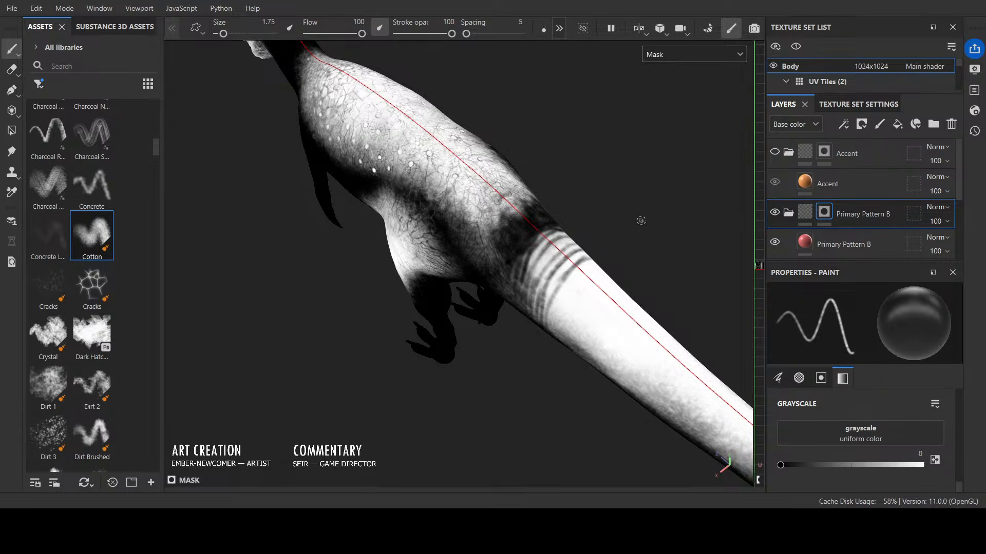
# Step: Touch up the gap between the front tail rings with white, working from above the tail
pyautogui.keyDown('alt'); pyautogui.moveTo(640, 221); pyautogui.dragTo(523, 240); pyautogui.keyUp('alt')
pyautogui.press('x')
pyautogui.moveTo(554, 274); pyautogui.dragTo(581, 282)
# Step: Reduce the Cotton brush to size 0.52 and paint thin black lengthwise lines across the tail rings on both sides of the spine
pyautogui.press('x')
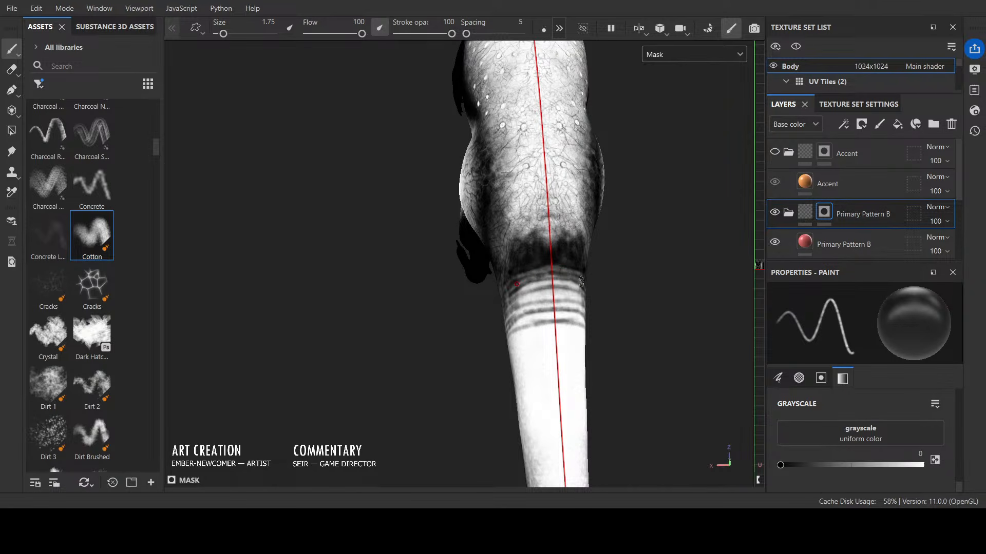
pyautogui.keyDown('ctrl'); pyautogui.moveTo(581, 281); pyautogui.dragTo(573, 282, button='right'); pyautogui.keyUp('ctrl')
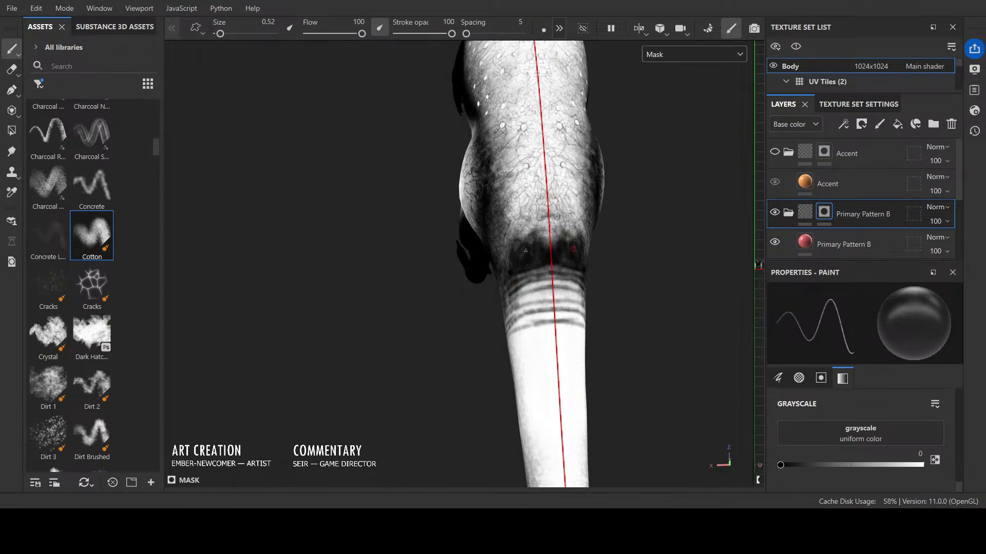
pyautogui.moveTo(572, 249)
pyautogui.mouseDown()
pyautogui.moveTo(584, 321)
pyautogui.moveTo(579, 287)
pyautogui.moveTo(571, 326)
pyautogui.moveTo(557, 298)
pyautogui.moveTo(559, 321)
pyautogui.mouseUp()
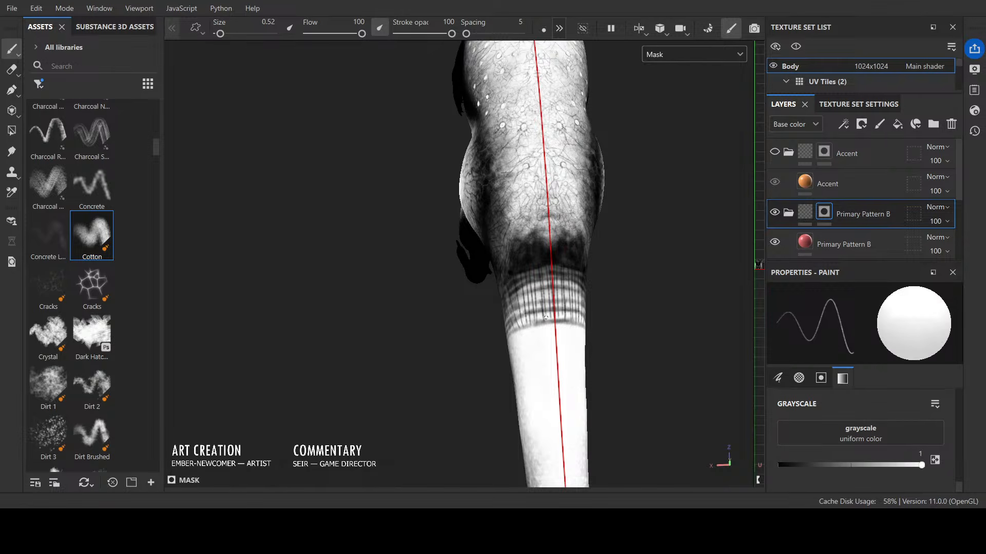
pyautogui.press('x')
pyautogui.hotkey('ctrl', 'z')
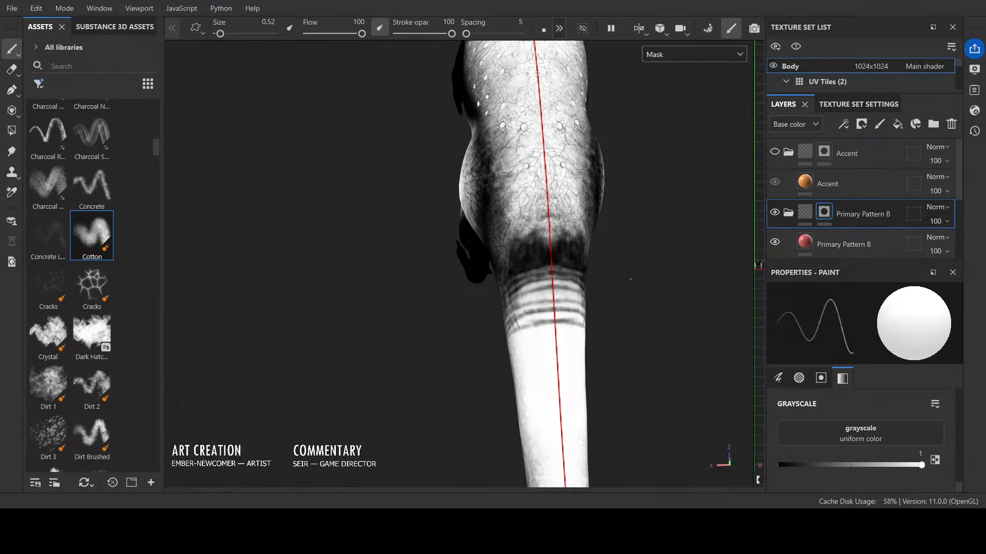
pyautogui.press('x')
pyautogui.moveTo(522, 302)
pyautogui.mouseDown()
pyautogui.moveTo(552, 296)
pyautogui.moveTo(548, 319)
pyautogui.mouseUp()
pyautogui.hotkey('ctrl', 'z')
pyautogui.hotkey('ctrl', 'z')
pyautogui.moveTo(548, 271); pyautogui.dragTo(554, 318)
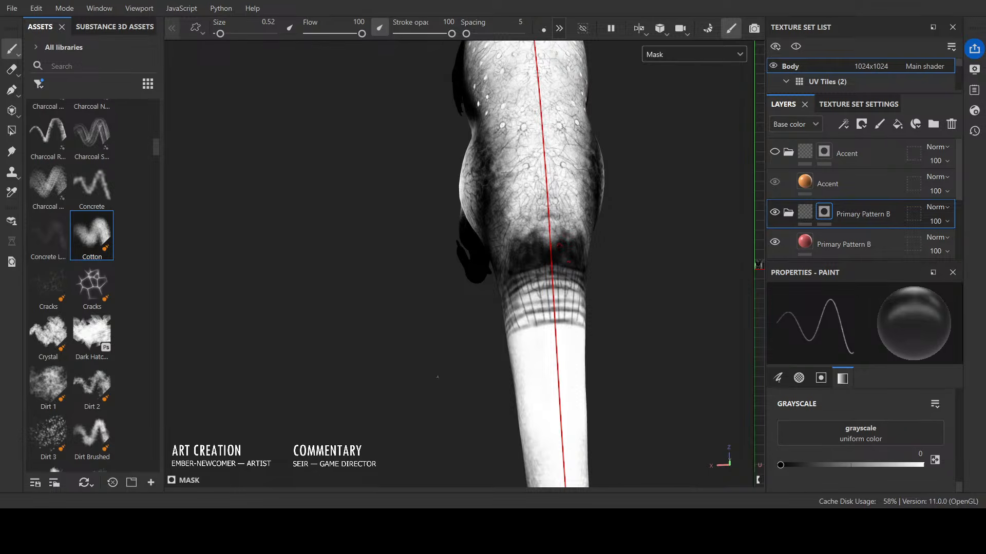
# Step: Darken the band in front of the tail rings with black, stepping the Cotton brush down to sizes 2.97, 0.85 and 0.52
pyautogui.keyDown('alt'); pyautogui.moveTo(438, 377); pyautogui.dragTo(596, 286); pyautogui.keyUp('alt')
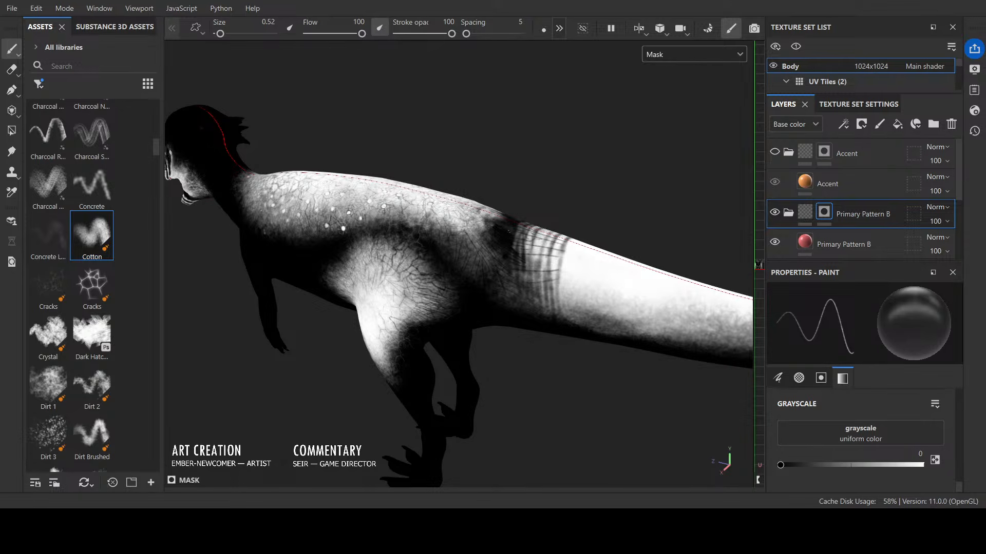
pyautogui.keyDown('ctrl'); pyautogui.moveTo(512, 222); pyautogui.dragTo(534, 223, button='right'); pyautogui.keyUp('ctrl')
pyautogui.moveTo(513, 223)
pyautogui.mouseDown()
pyautogui.moveTo(505, 222)
pyautogui.moveTo(509, 266)
pyautogui.mouseUp()
pyautogui.keyDown('ctrl'); pyautogui.moveTo(509, 267); pyautogui.dragTo(500, 266, button='right'); pyautogui.keyUp('ctrl')
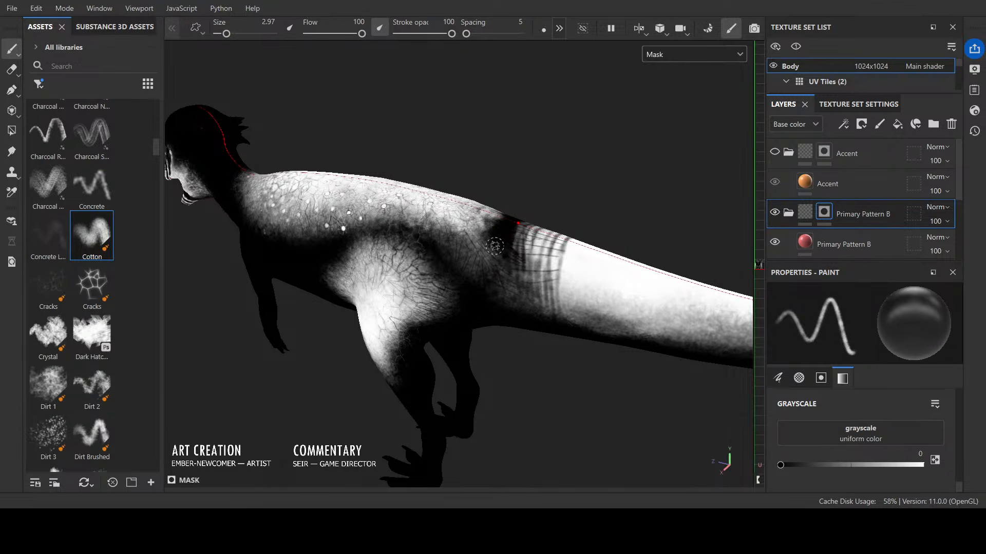
pyautogui.moveTo(496, 251); pyautogui.dragTo(499, 267)
pyautogui.keyDown('ctrl'); pyautogui.moveTo(499, 268); pyautogui.dragTo(488, 268, button='right'); pyautogui.keyUp('ctrl')
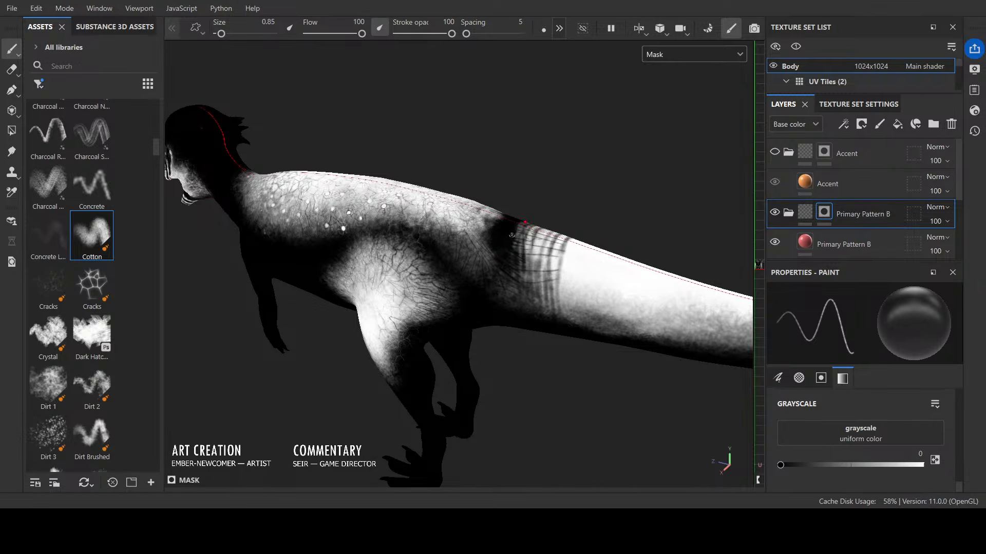
pyautogui.keyDown('ctrl'); pyautogui.moveTo(527, 222); pyautogui.dragTo(529, 252, button='right'); pyautogui.keyUp('ctrl')
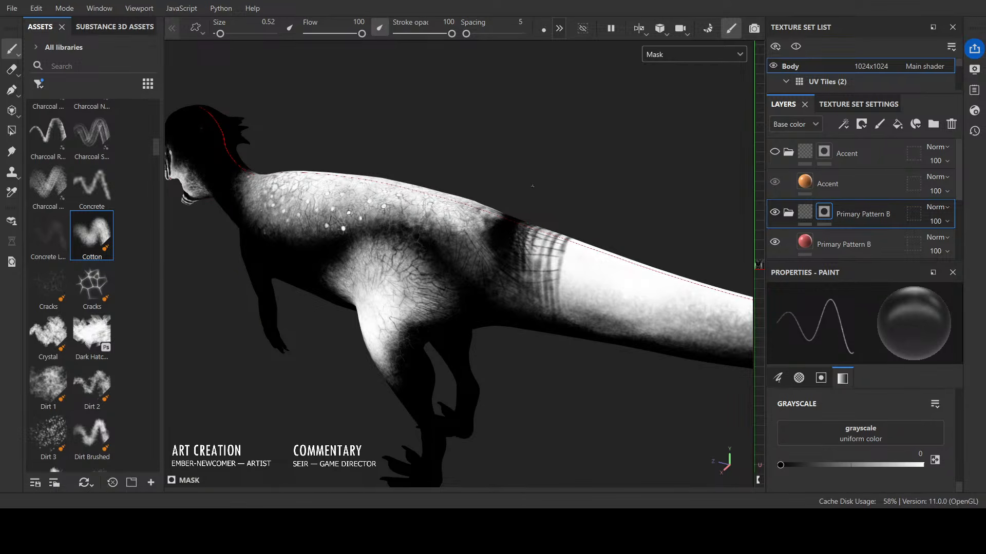
# Step: Work fine alternating white and black lines at size 0.52 into the dark band along the spine in front of the tail rings
pyautogui.keyDown('alt'); pyautogui.moveTo(603, 245); pyautogui.dragTo(538, 297); pyautogui.keyUp('alt')
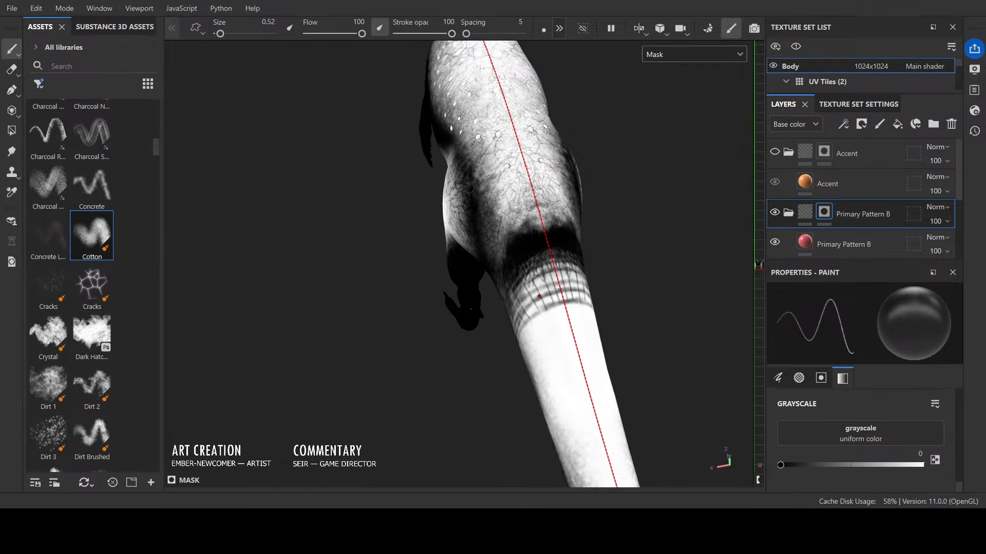
pyautogui.press('x')
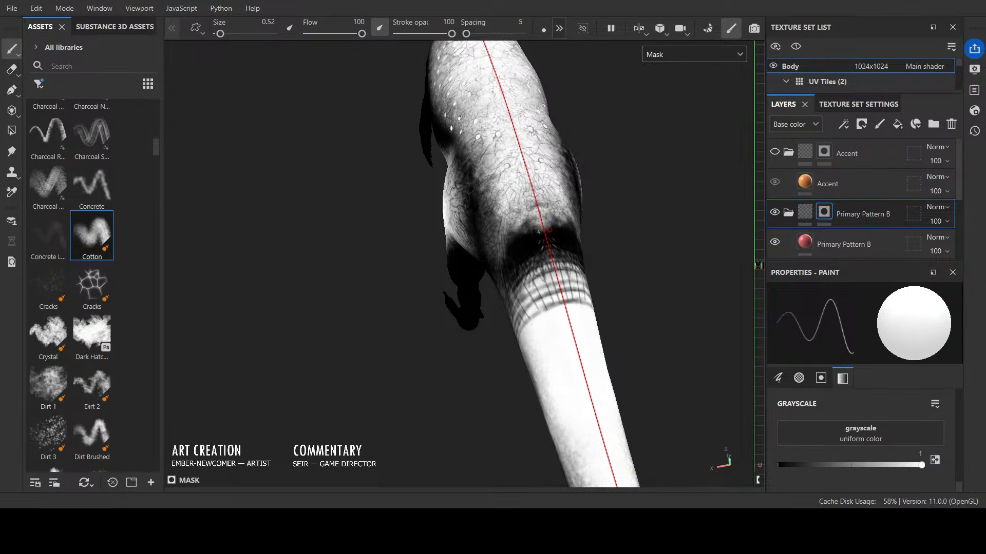
pyautogui.press('x')
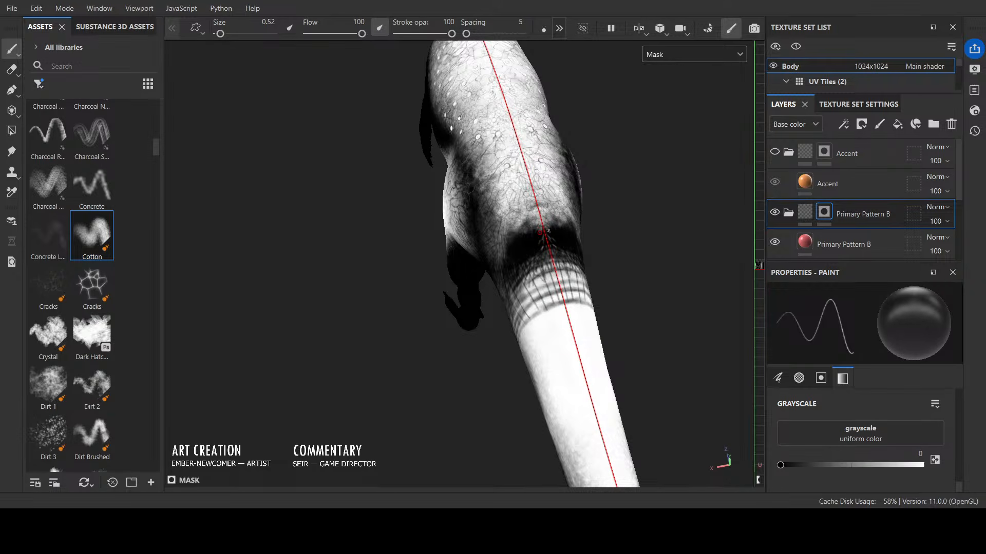
pyautogui.press('x')
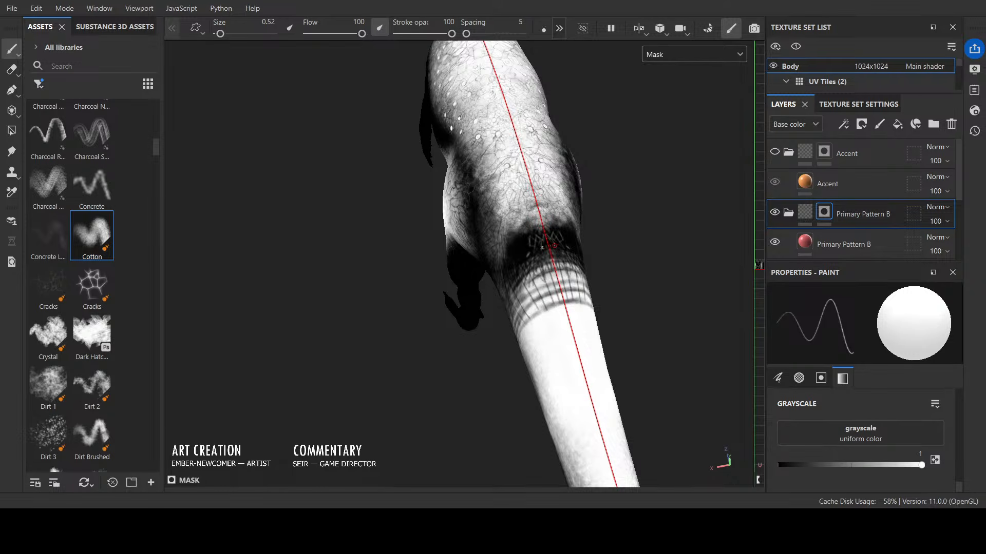
pyautogui.press('x')
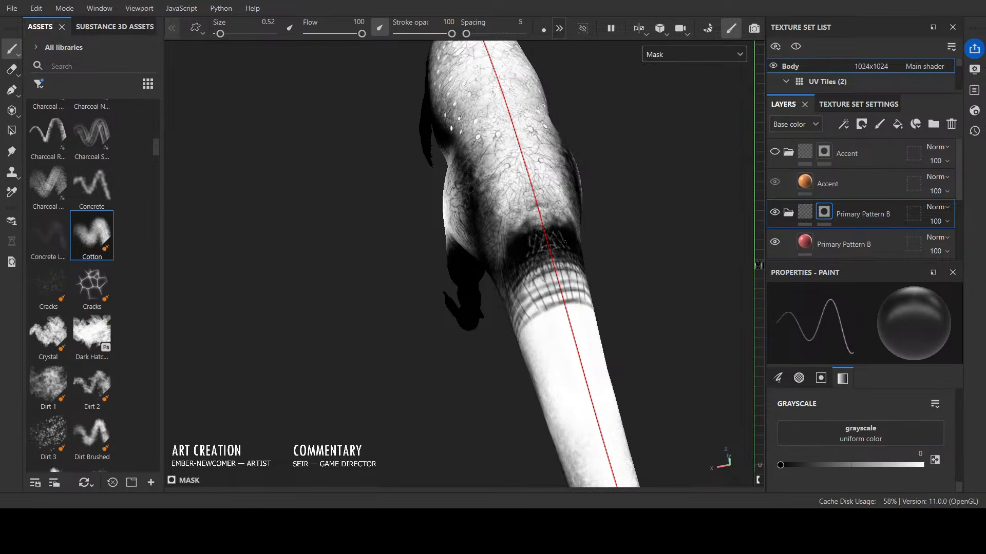
pyautogui.press('x')
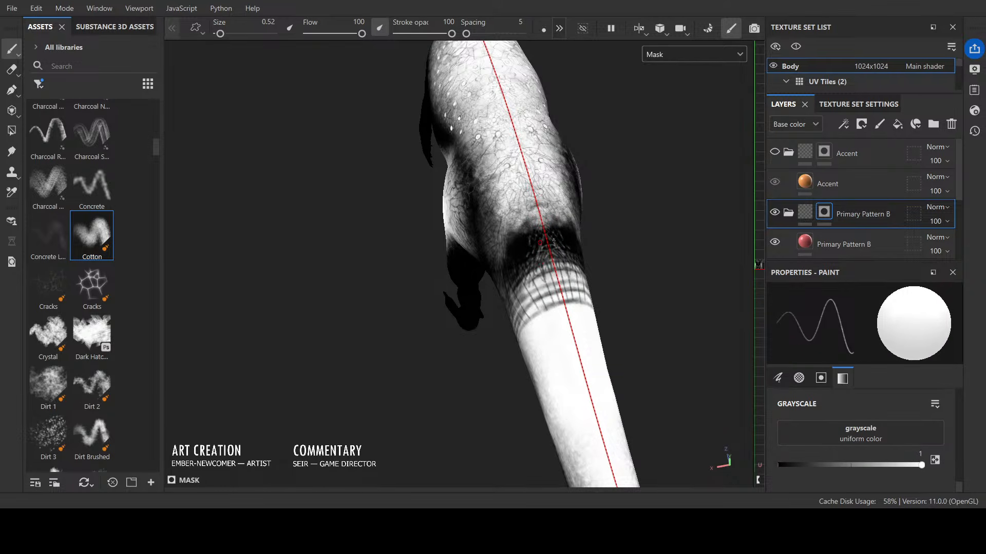
pyautogui.press('x')
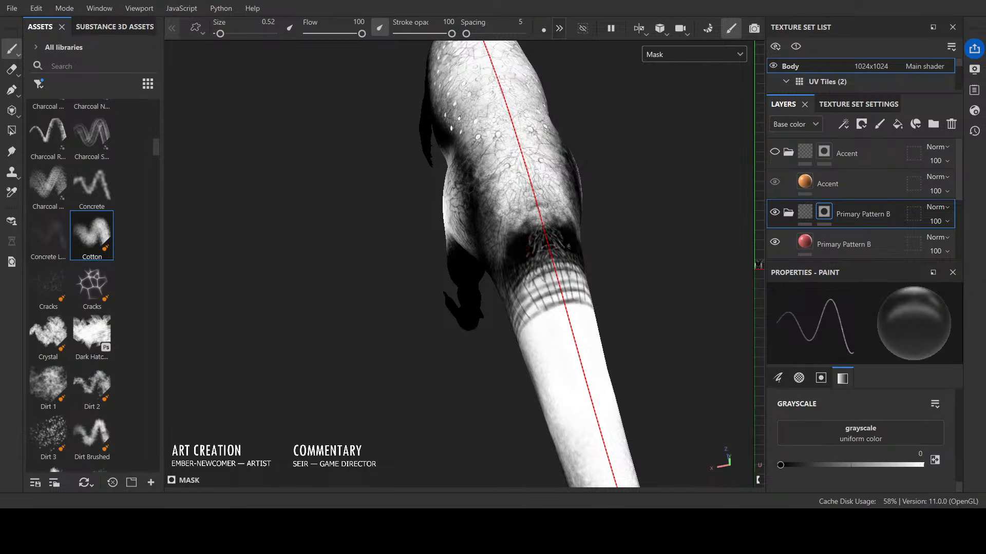
pyautogui.press('x')
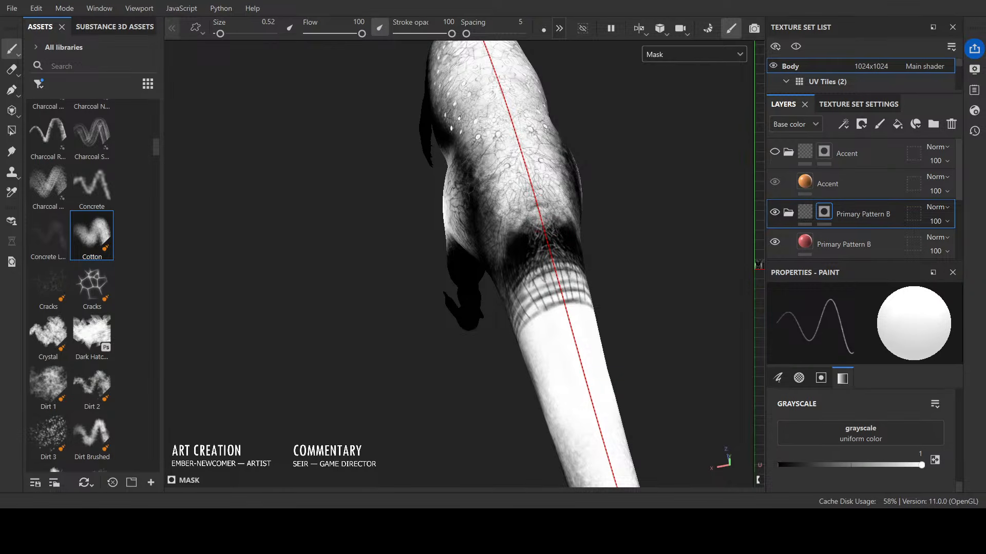
pyautogui.press('x')
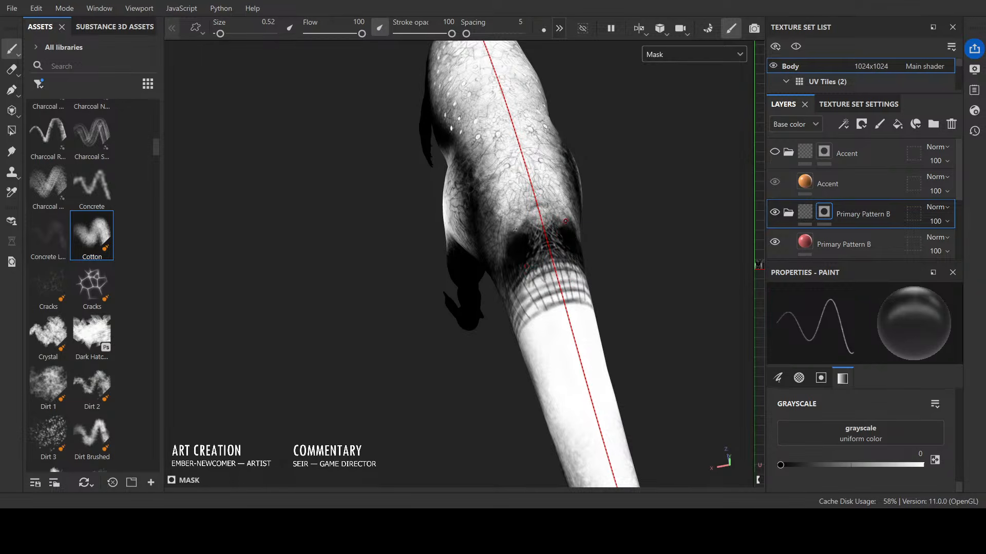
# Step: Break the upper tail rings into small scales with alternating white and black strokes at size 0.52, including a jagged black rear edge
pyautogui.press('x')
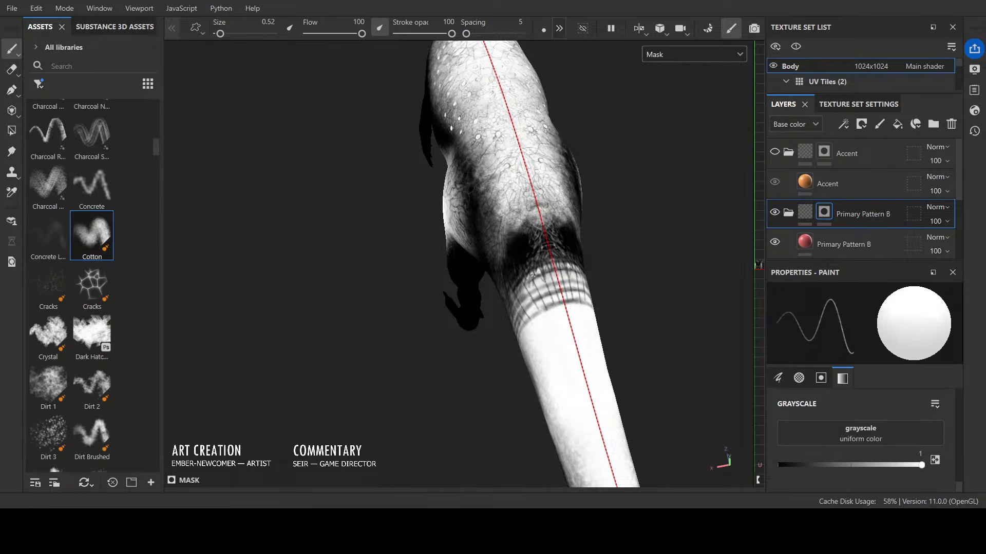
pyautogui.press('x')
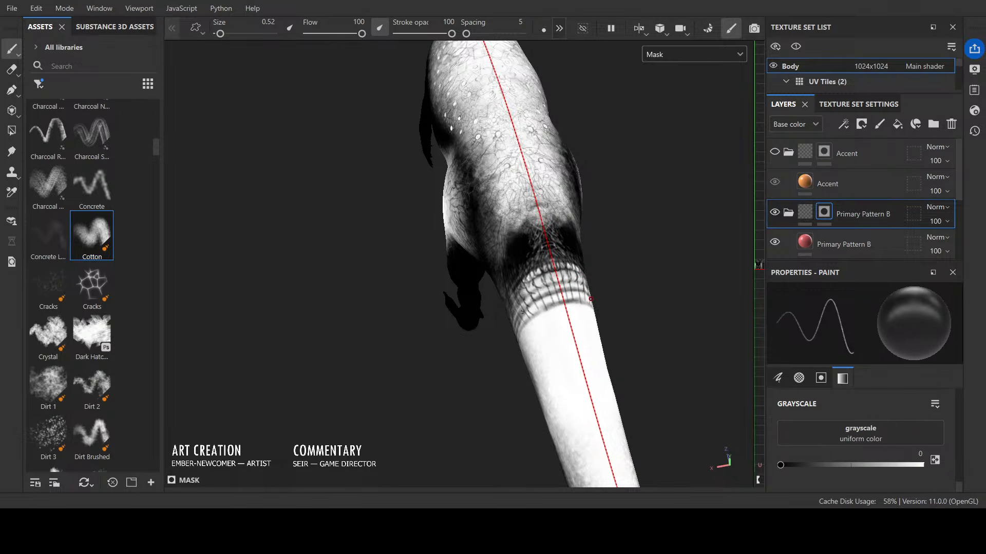
pyautogui.press('x')
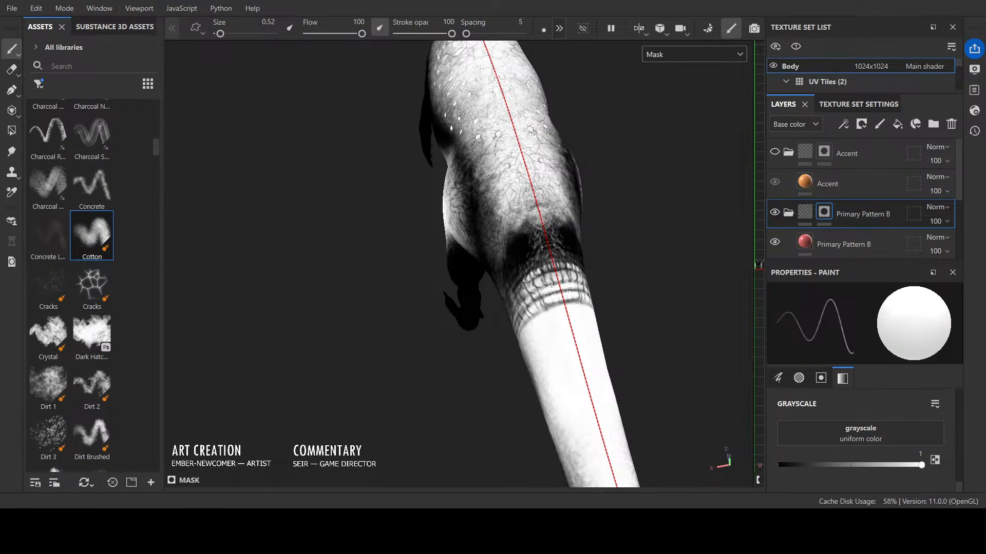
pyautogui.press('x')
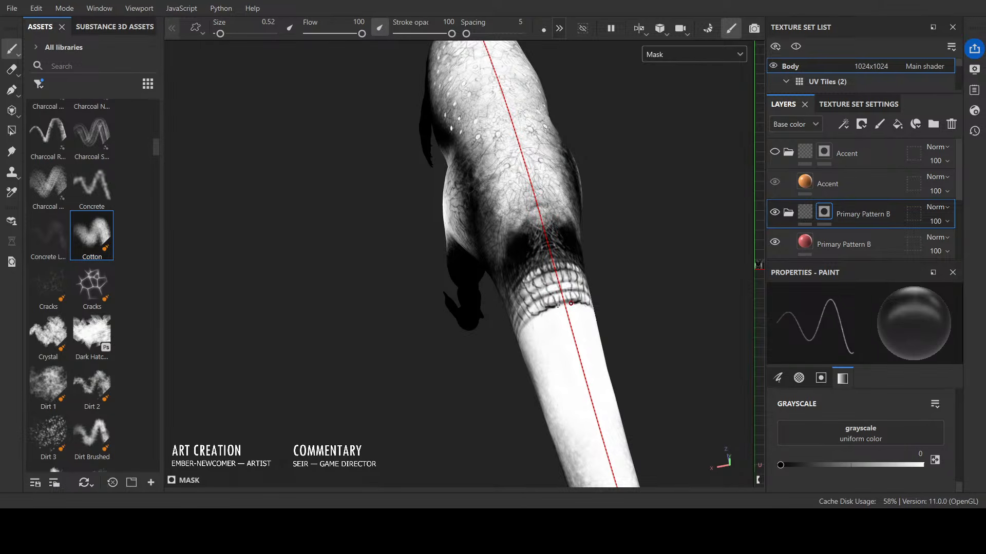
# Step: Paint black scale divisions down the side of the tail rings with the Cotton brush at size 0.52
pyautogui.keyDown('alt'); pyautogui.moveTo(544, 305); pyautogui.dragTo(493, 357); pyautogui.keyUp('alt')
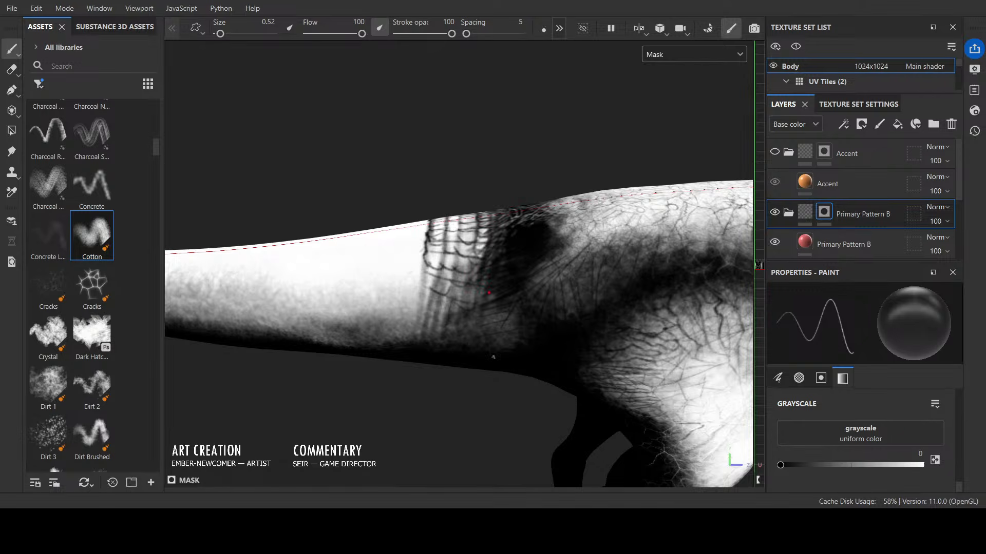
pyautogui.press(']')
pyautogui.press(']')
pyautogui.press(']')
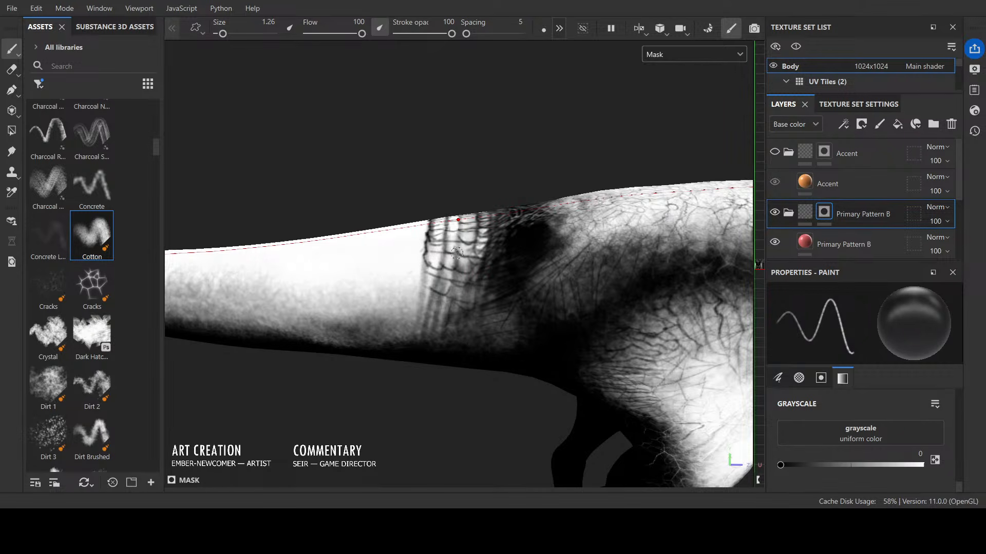
pyautogui.press('[')
pyautogui.press('[')
pyautogui.press('[')
pyautogui.press('[')
pyautogui.press('[')
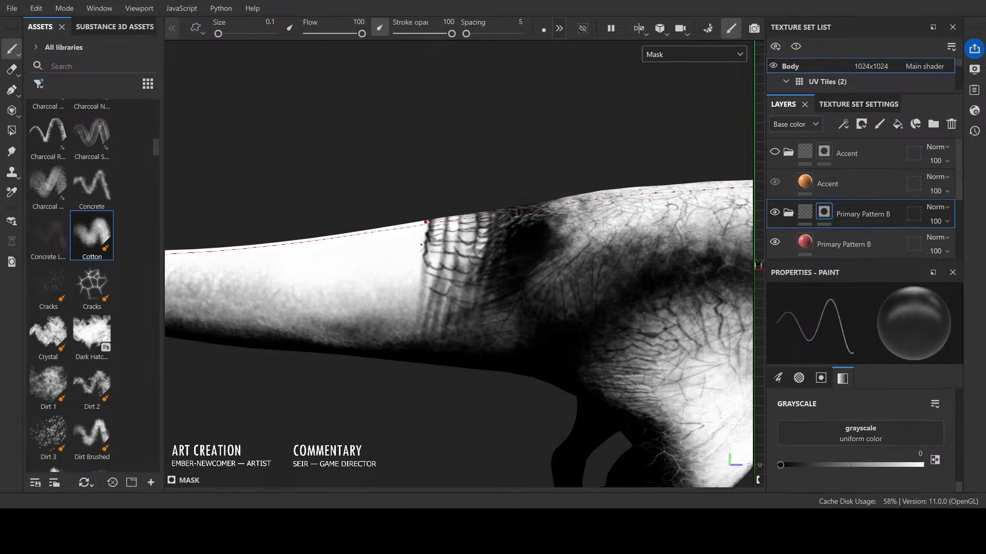
pyautogui.press(']')
pyautogui.moveTo(458, 268)
pyautogui.mouseDown()
pyautogui.moveTo(456, 256)
pyautogui.moveTo(453, 282)
pyautogui.moveTo(477, 275)
pyautogui.moveTo(452, 291)
pyautogui.moveTo(463, 285)
pyautogui.moveTo(477, 298)
pyautogui.mouseUp()
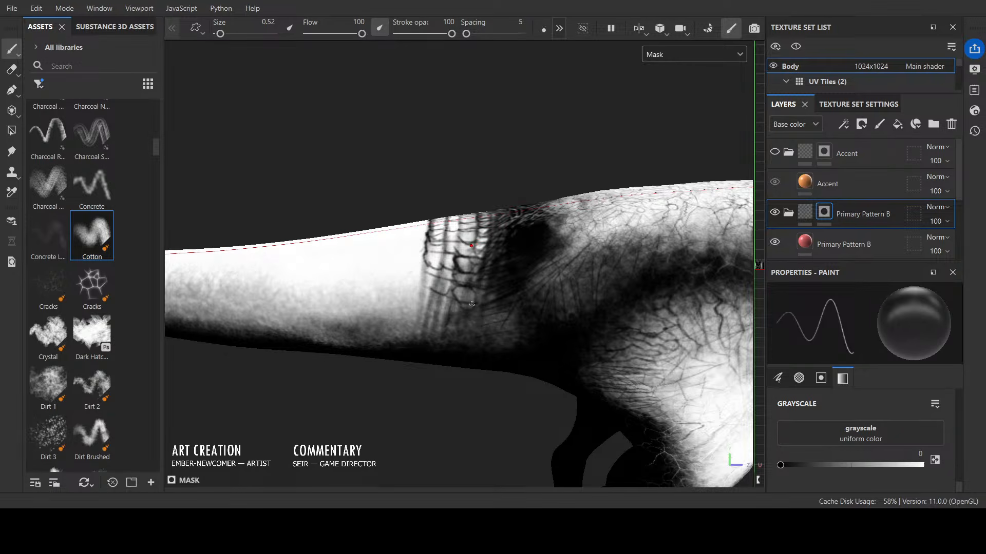
# Step: Fill scales on the lower side of the tail rings with white and separate them with black outlines
pyautogui.press('x')
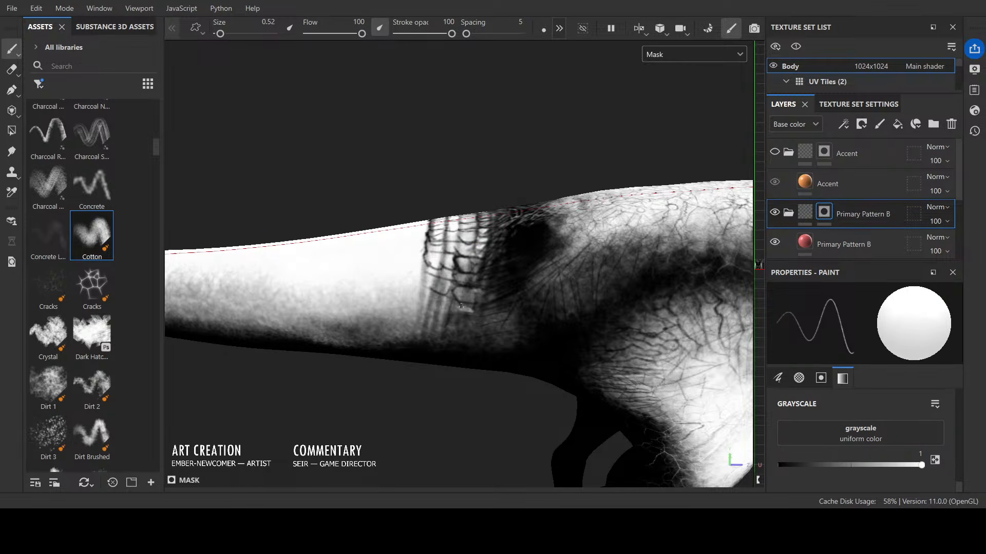
pyautogui.moveTo(461, 306)
pyautogui.mouseDown()
pyautogui.moveTo(467, 316)
pyautogui.moveTo(453, 325)
pyautogui.moveTo(466, 335)
pyautogui.mouseUp()
pyautogui.press('x')
pyautogui.press('x')
pyautogui.press('x')
pyautogui.moveTo(466, 322); pyautogui.dragTo(461, 318)
# Step: Enlarge the Cotton brush to size 1.75 and paint white streaks across the lower rings and up toward the hip
pyautogui.press(']')
pyautogui.press(']')
pyautogui.press(']')
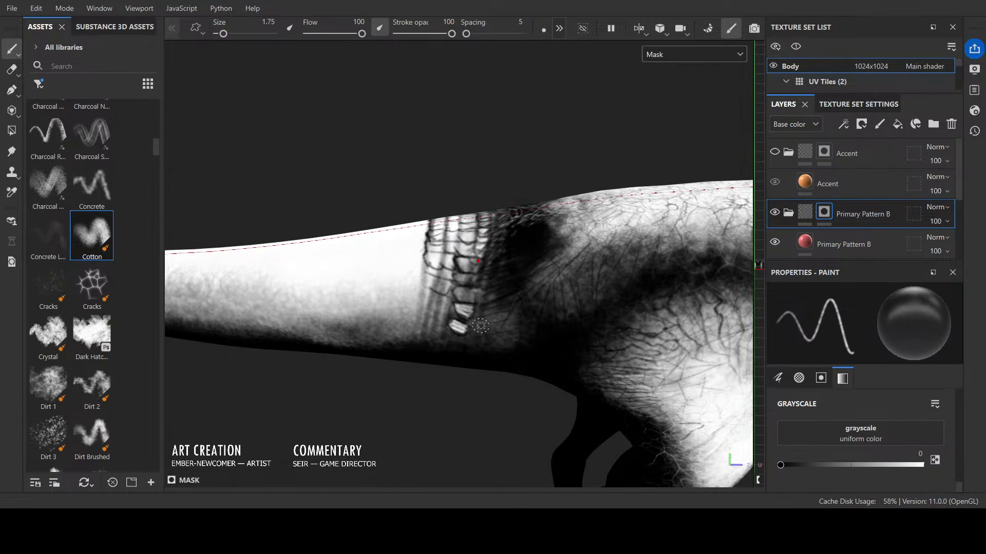
pyautogui.press('x')
pyautogui.moveTo(454, 351)
pyautogui.mouseDown()
pyautogui.moveTo(464, 313)
pyautogui.moveTo(485, 314)
pyautogui.moveTo(496, 337)
pyautogui.moveTo(523, 317)
pyautogui.moveTo(511, 327)
pyautogui.moveTo(521, 311)
pyautogui.moveTo(519, 262)
pyautogui.moveTo(503, 277)
pyautogui.moveTo(522, 264)
pyautogui.mouseUp()
pyautogui.moveTo(531, 304); pyautogui.dragTo(527, 260)
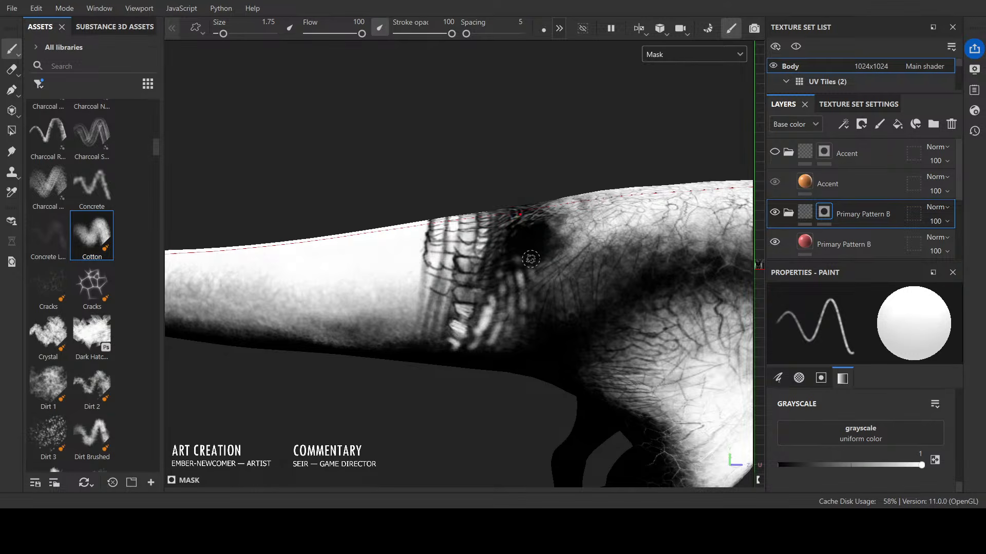
# Step: Reduce the Cotton brush to size 0.27 and cut thin black lines through the white streaks between the tail rings and hip
pyautogui.keyDown('ctrl'); pyautogui.moveTo(529, 245); pyautogui.dragTo(516, 246, button='right'); pyautogui.keyUp('ctrl')
pyautogui.press('x')
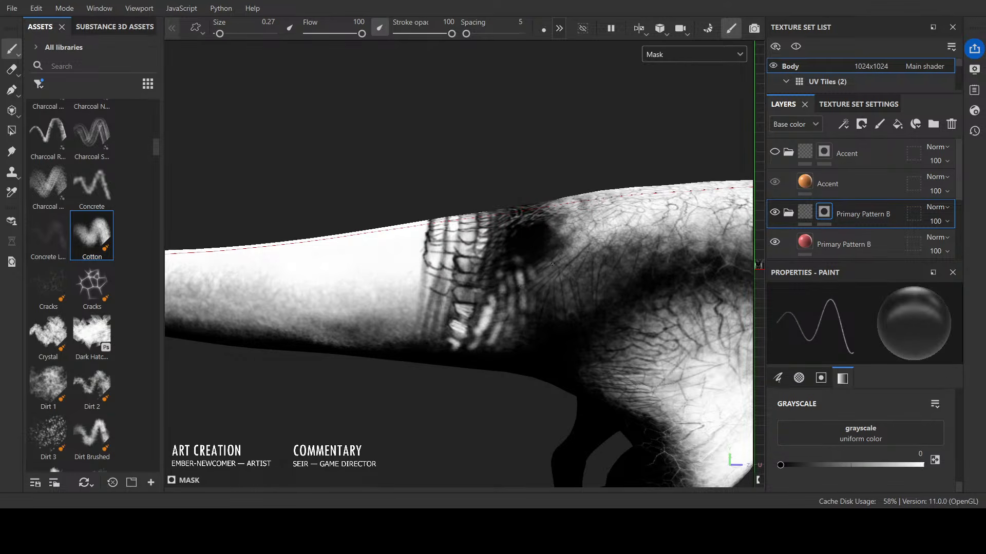
pyautogui.moveTo(524, 306)
pyautogui.mouseDown()
pyautogui.moveTo(498, 313)
pyautogui.moveTo(525, 320)
pyautogui.mouseUp()
pyautogui.moveTo(517, 271)
pyautogui.mouseDown()
pyautogui.moveTo(521, 308)
pyautogui.moveTo(523, 275)
pyautogui.moveTo(543, 289)
pyautogui.mouseUp()
pyautogui.moveTo(545, 264); pyautogui.dragTo(549, 288)
pyautogui.moveTo(547, 262); pyautogui.dragTo(563, 303)
pyautogui.moveTo(553, 266)
pyautogui.mouseDown()
pyautogui.moveTo(564, 298)
pyautogui.moveTo(572, 279)
pyautogui.moveTo(522, 294)
pyautogui.moveTo(509, 340)
pyautogui.mouseUp()
pyautogui.moveTo(500, 310)
pyautogui.mouseDown()
pyautogui.moveTo(493, 345)
pyautogui.moveTo(493, 328)
pyautogui.moveTo(514, 318)
pyautogui.mouseUp()
pyautogui.moveTo(475, 308)
pyautogui.mouseDown()
pyautogui.moveTo(514, 312)
pyautogui.moveTo(496, 307)
pyautogui.mouseUp()
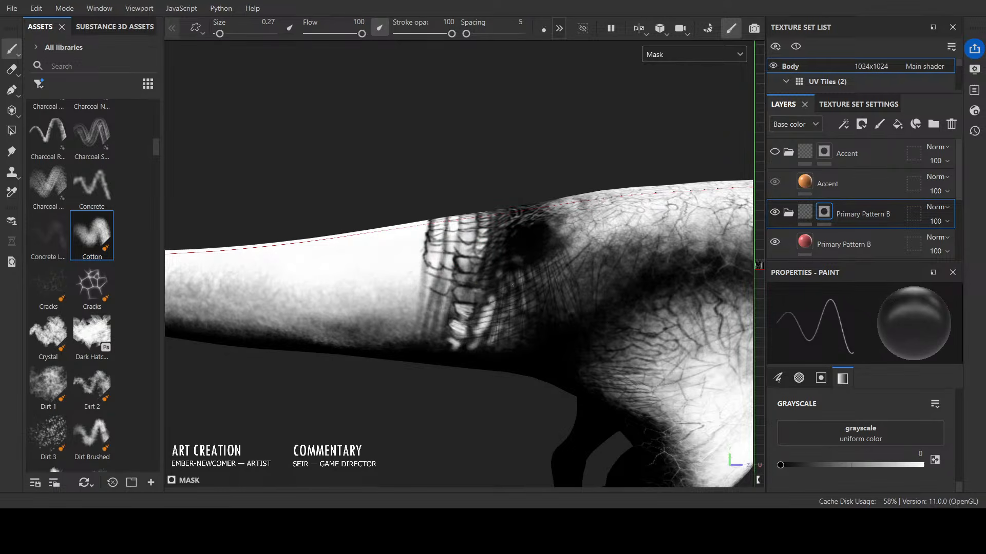
# Step: Build up rounded white scales with black outlines across the upper tail rings, using the Cotton brush at size 0.85
pyautogui.scroll(-3, 404, 281)
pyautogui.keyDown('alt'); pyautogui.moveTo(404, 281); pyautogui.dragTo(486, 299); pyautogui.keyUp('alt')
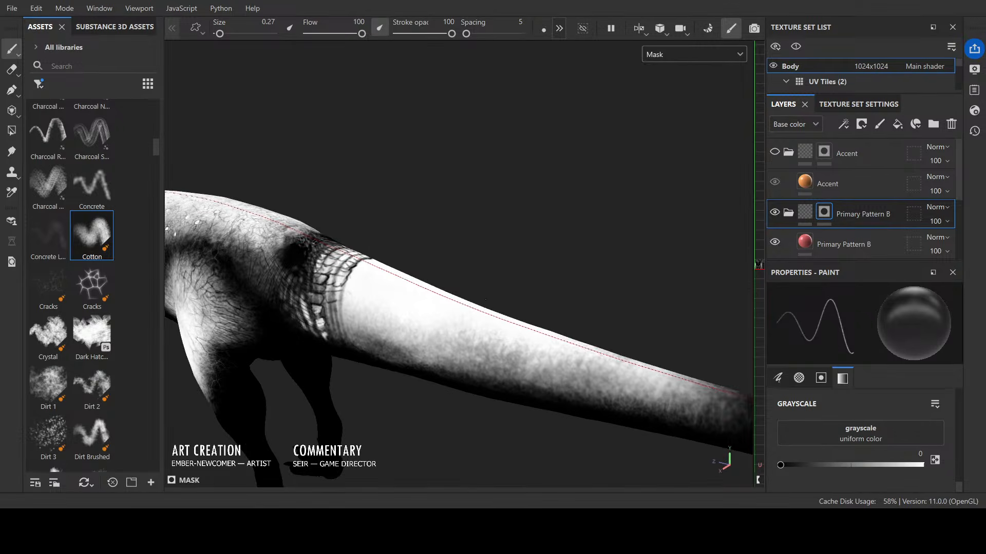
pyautogui.scroll(-3, 486, 299)
pyautogui.scroll(5, 634, 237)
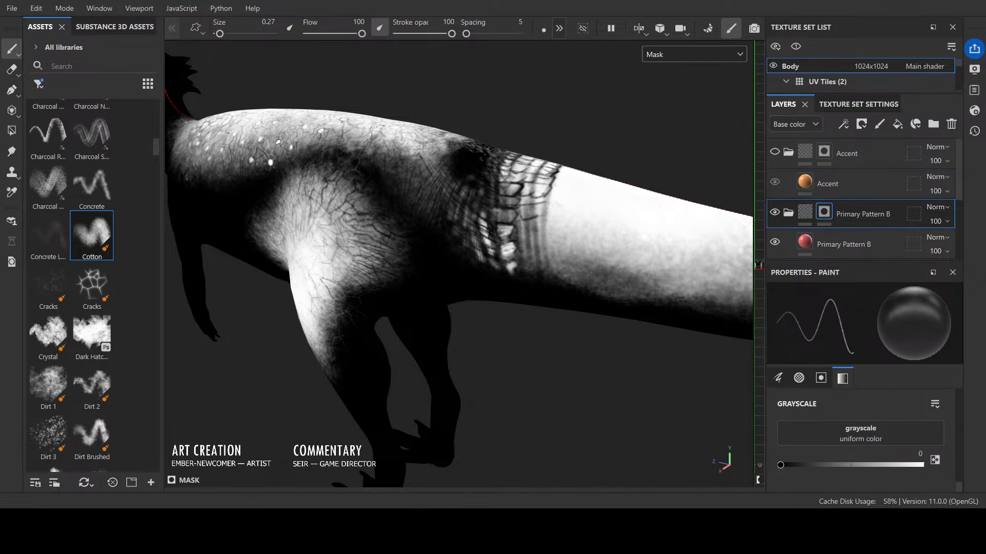
pyautogui.keyDown('ctrl'); pyautogui.moveTo(497, 241); pyautogui.dragTo(504, 241, button='right'); pyautogui.keyUp('ctrl')
pyautogui.press('x')
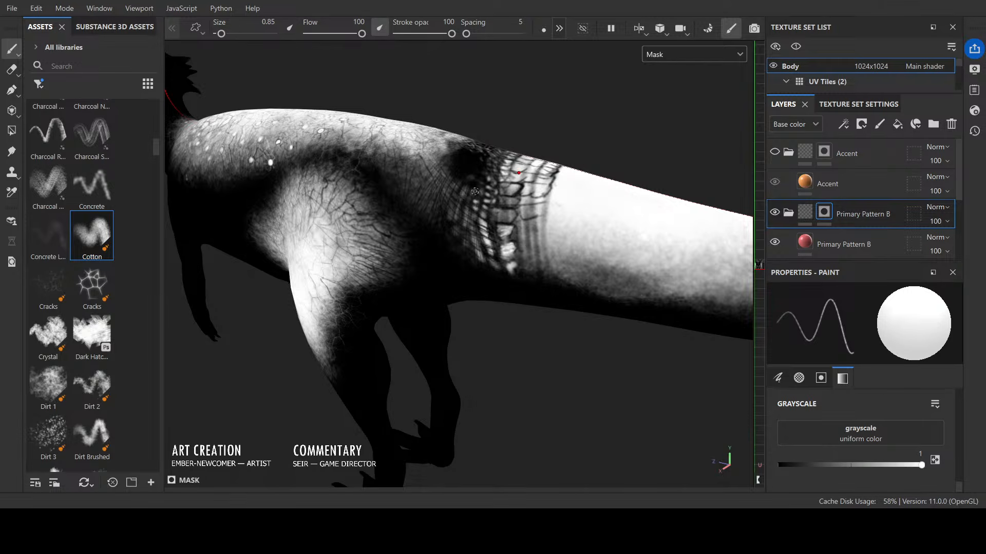
pyautogui.press('x')
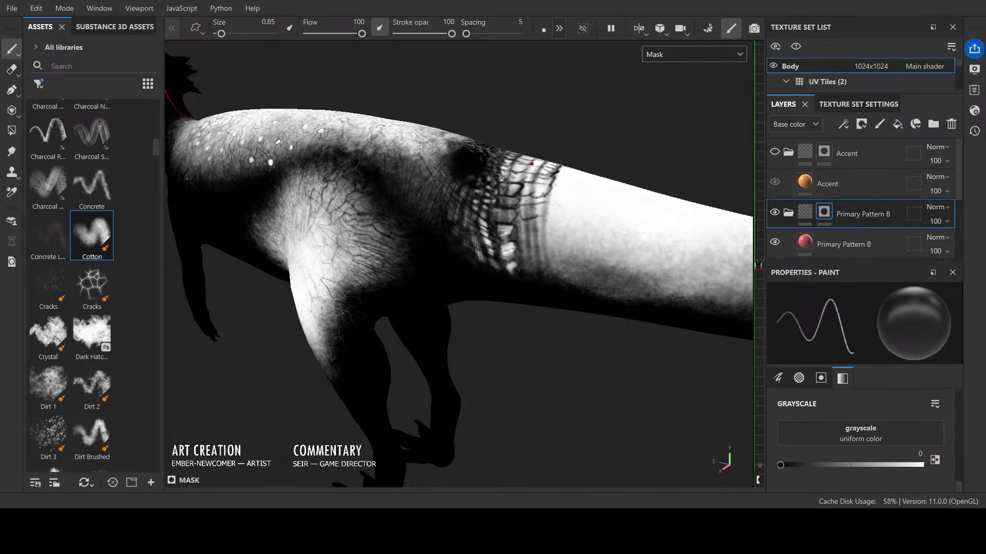
pyautogui.moveTo(506, 169)
pyautogui.mouseDown()
pyautogui.moveTo(507, 157)
pyautogui.moveTo(548, 203)
pyautogui.moveTo(533, 232)
pyautogui.mouseUp()
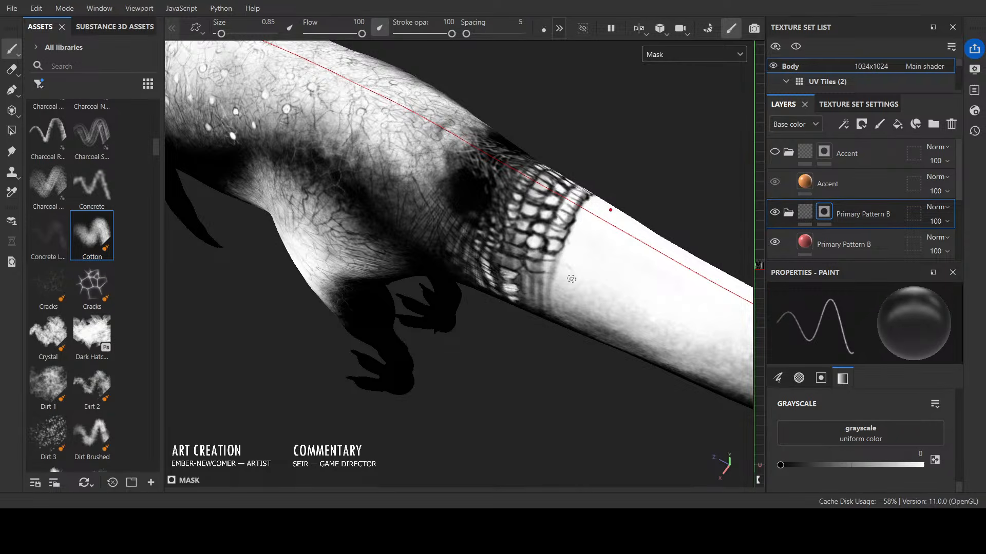
# Step: Refine the ring scales from above and from the side, alternating white and black at size 0.85
pyautogui.keyDown('alt'); pyautogui.moveTo(570, 279); pyautogui.dragTo(464, 297); pyautogui.keyUp('alt')
pyautogui.press('x')
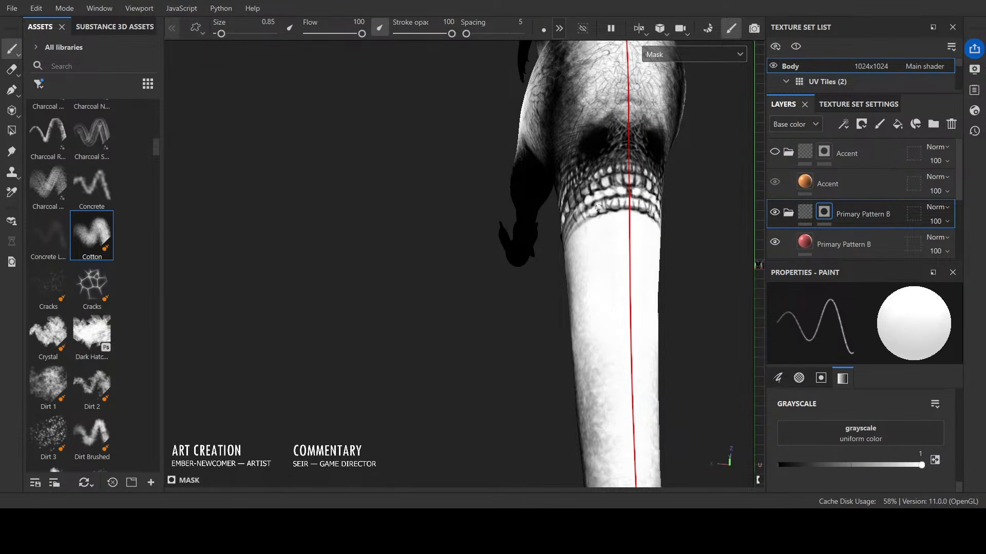
pyautogui.keyDown('alt'); pyautogui.moveTo(679, 207); pyautogui.dragTo(576, 270); pyautogui.keyUp('alt')
pyautogui.press('x')
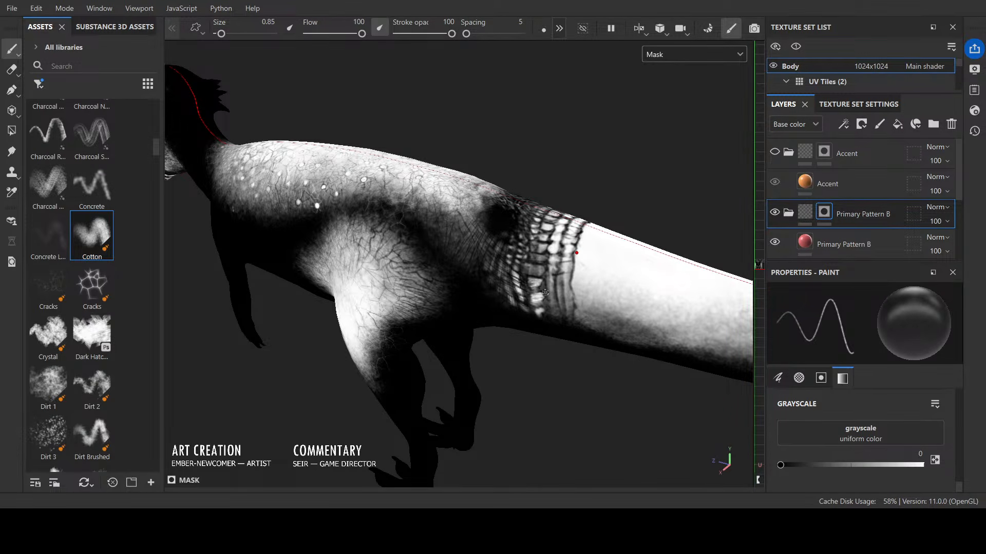
pyautogui.press('x')
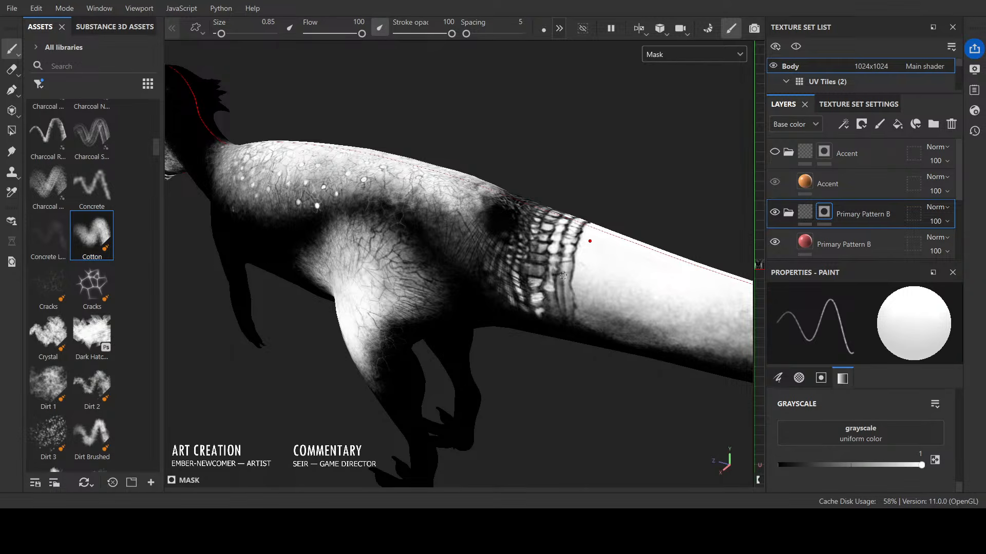
# Step: Brighten the scales on the side of the tail rings with white at brush sizes 2.32 and 1.26
pyautogui.press(']')
pyautogui.press(']')
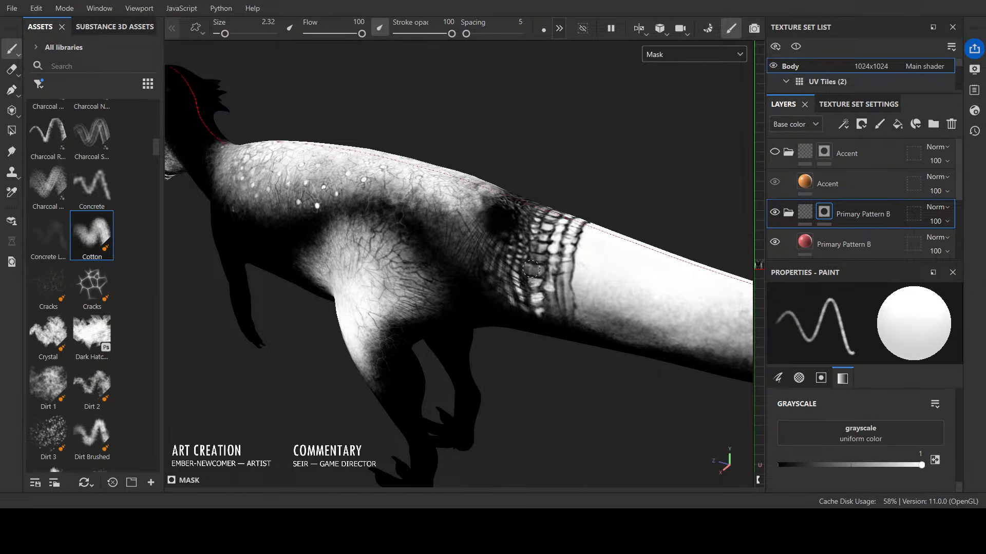
pyautogui.moveTo(527, 271); pyautogui.dragTo(538, 267)
pyautogui.press('[')
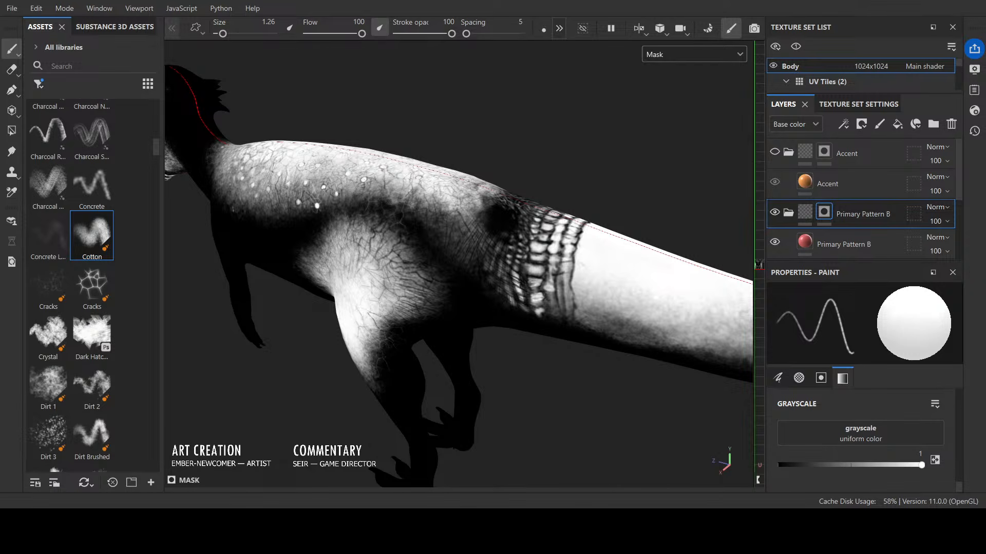
# Step: Cover the ringed band at the tail base with solid black using the Cotton brush at size 4.51
pyautogui.press(']')
pyautogui.press(']')
pyautogui.press(']')
pyautogui.press(']')
pyautogui.press(']')
pyautogui.press(']')
pyautogui.press(']')
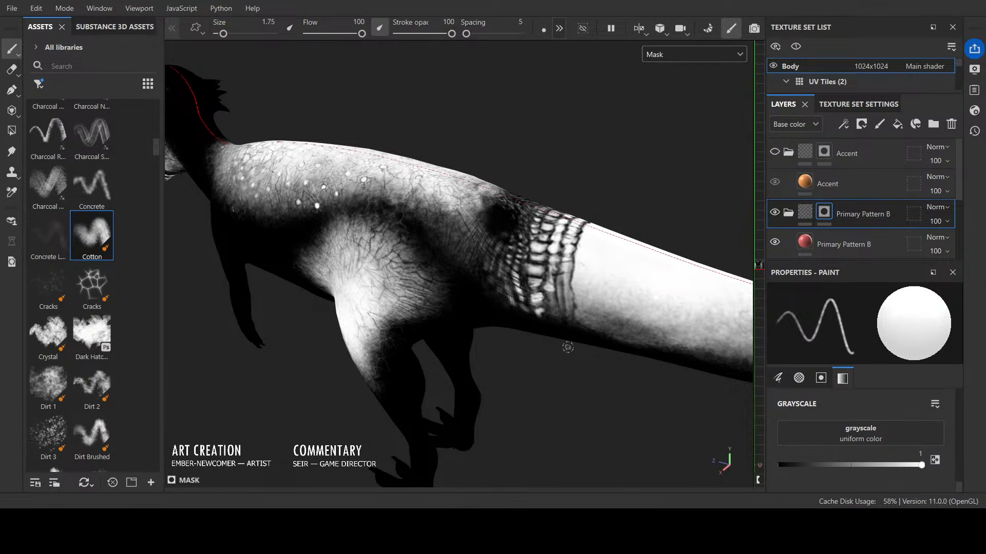
pyautogui.press('x')
pyautogui.moveTo(544, 306)
pyautogui.mouseDown()
pyautogui.moveTo(521, 269)
pyautogui.moveTo(511, 274)
pyautogui.moveTo(533, 276)
pyautogui.moveTo(534, 303)
pyautogui.moveTo(520, 286)
pyautogui.moveTo(547, 310)
pyautogui.moveTo(559, 297)
pyautogui.moveTo(557, 313)
pyautogui.mouseUp()
pyautogui.hotkey('ctrl', 'z')
pyautogui.keyDown('alt'); pyautogui.moveTo(629, 185); pyautogui.dragTo(588, 290); pyautogui.keyUp('alt')
pyautogui.moveTo(559, 237)
pyautogui.mouseDown()
pyautogui.moveTo(589, 206)
pyautogui.moveTo(547, 197)
pyautogui.moveTo(543, 220)
pyautogui.moveTo(624, 140)
pyautogui.mouseUp()
pyautogui.moveTo(573, 267)
pyautogui.mouseDown()
pyautogui.moveTo(590, 231)
pyautogui.moveTo(585, 187)
pyautogui.moveTo(590, 256)
pyautogui.mouseUp()
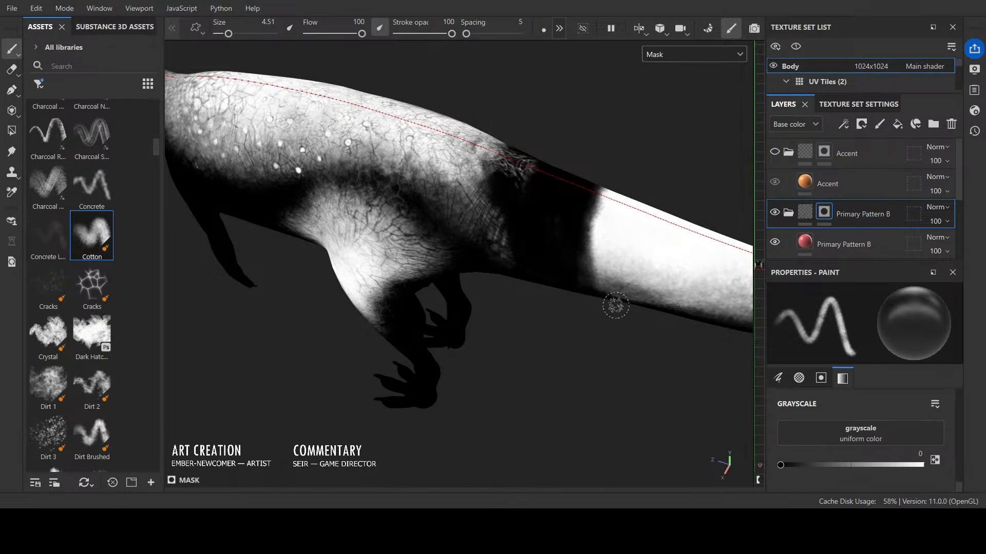
# Step: Paint a row of elongated white scales around the tail beside the black band's rear edge, using the Cotton brush at size 1.26
pyautogui.press('[')
pyautogui.press('[')
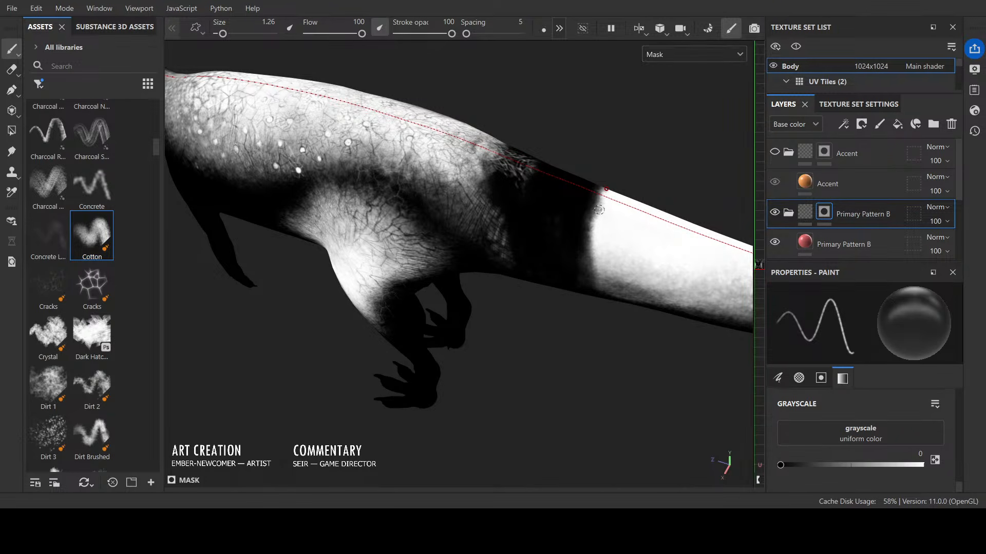
pyautogui.keyDown('alt'); pyautogui.moveTo(600, 345); pyautogui.dragTo(493, 375); pyautogui.keyUp('alt')
pyautogui.press('x')
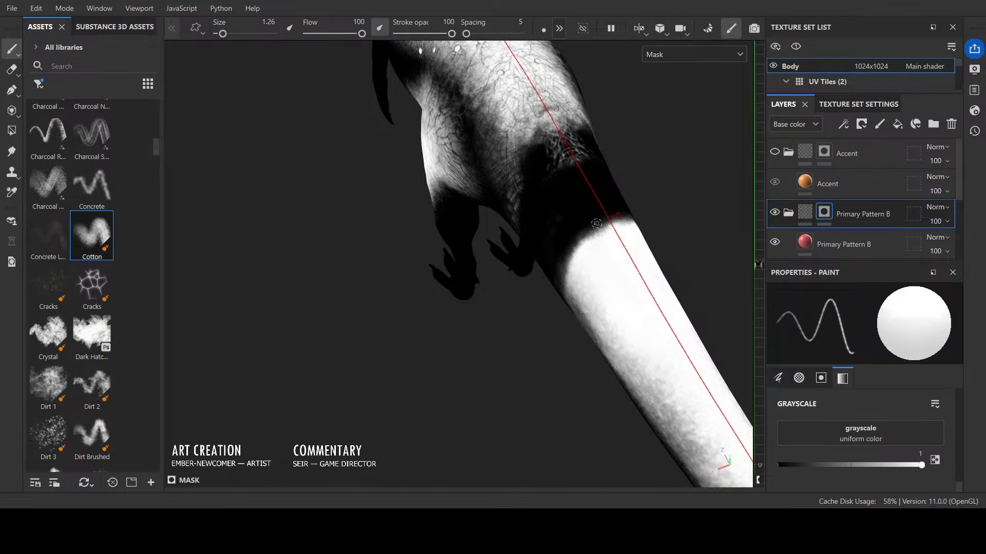
pyautogui.moveTo(596, 222)
pyautogui.mouseDown()
pyautogui.moveTo(594, 202)
pyautogui.moveTo(603, 213)
pyautogui.mouseUp()
pyautogui.press('x')
pyautogui.moveTo(599, 215)
pyautogui.mouseDown()
pyautogui.moveTo(592, 198)
pyautogui.moveTo(570, 229)
pyautogui.moveTo(566, 209)
pyautogui.moveTo(561, 256)
pyautogui.moveTo(566, 240)
pyautogui.moveTo(557, 250)
pyautogui.mouseUp()
# Step: Add progressively smaller rows of white scales across the black band towards the hip with the Cotton brush at size 1.75
pyautogui.press('x')
pyautogui.press(']')
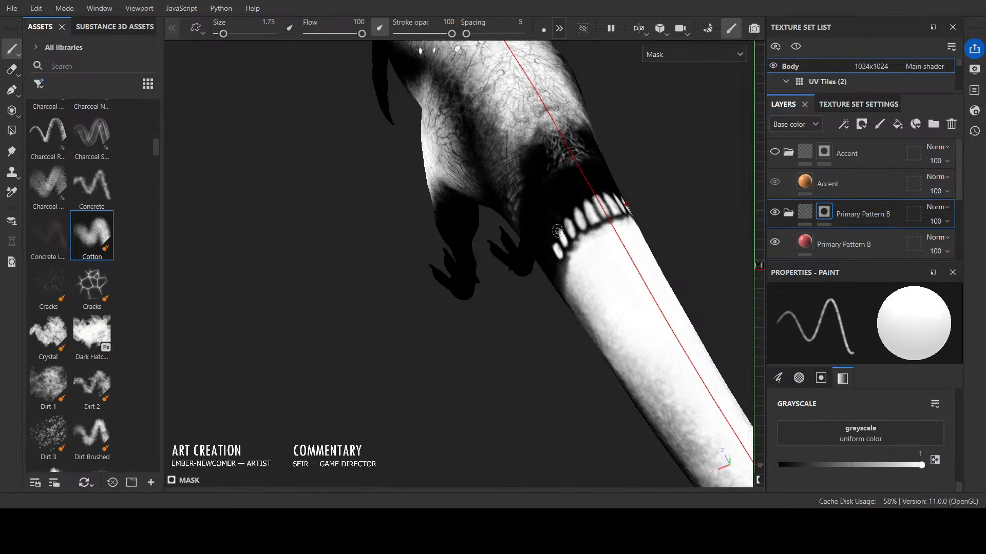
pyautogui.moveTo(552, 238)
pyautogui.mouseDown()
pyautogui.moveTo(562, 210)
pyautogui.moveTo(585, 191)
pyautogui.moveTo(563, 189)
pyautogui.moveTo(553, 208)
pyautogui.moveTo(568, 177)
pyautogui.moveTo(583, 176)
pyautogui.moveTo(545, 202)
pyautogui.mouseUp()
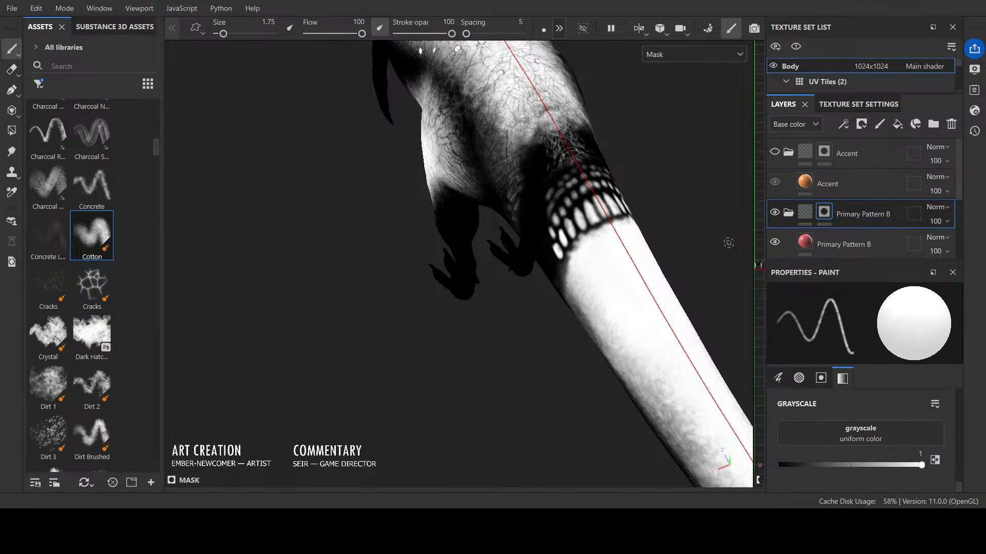
# Step: Divide the long white scales on the side of the band into a grid with black lines at size 1.75
pyautogui.scroll(3, 728, 243)
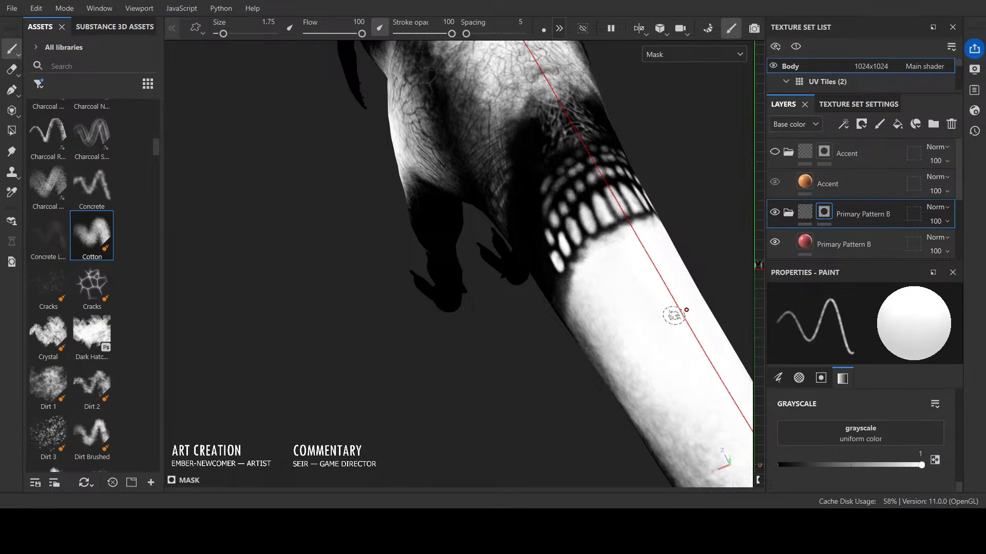
pyautogui.keyDown('alt'); pyautogui.moveTo(673, 314); pyautogui.dragTo(416, 193); pyautogui.keyUp('alt')
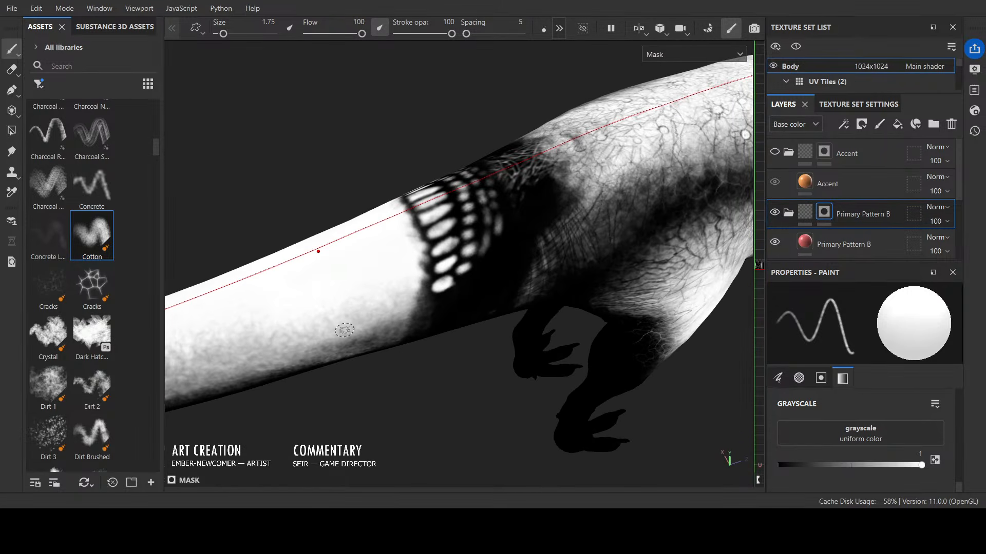
pyautogui.press('x')
pyautogui.moveTo(447, 277)
pyautogui.mouseDown()
pyautogui.moveTo(426, 198)
pyautogui.moveTo(448, 291)
pyautogui.moveTo(449, 195)
pyautogui.mouseUp()
pyautogui.press('x')
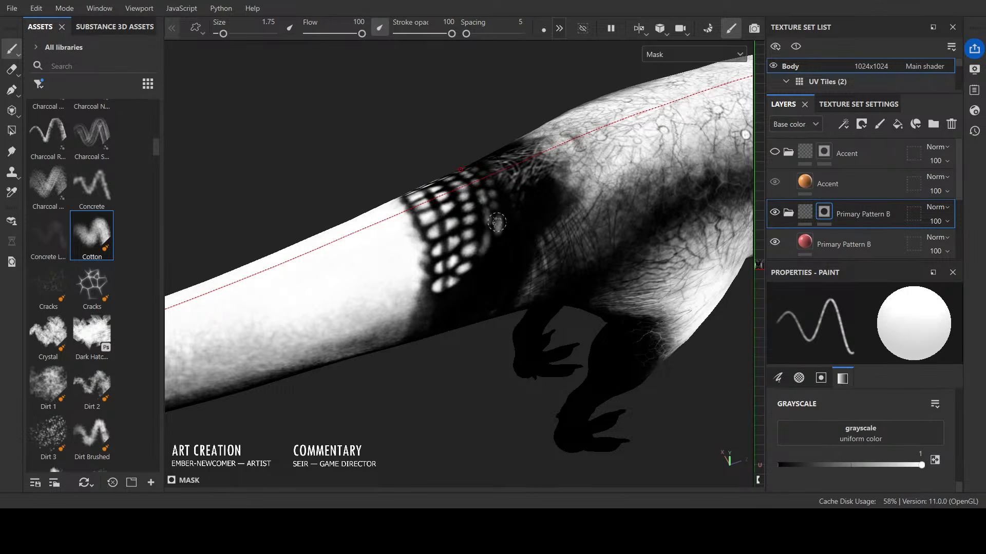
# Step: Draw a thin black line around the white tail behind the scales, plus short connecting lines, at size 0.52
pyautogui.keyDown('alt'); pyautogui.moveTo(606, 212); pyautogui.dragTo(581, 292, button='right'); pyautogui.keyUp('alt')
pyautogui.keyDown('alt'); pyautogui.moveTo(581, 292); pyautogui.dragTo(640, 356); pyautogui.keyUp('alt')
pyautogui.keyDown('ctrl'); pyautogui.moveTo(640, 356); pyautogui.dragTo(627, 356, button='right'); pyautogui.keyUp('ctrl')
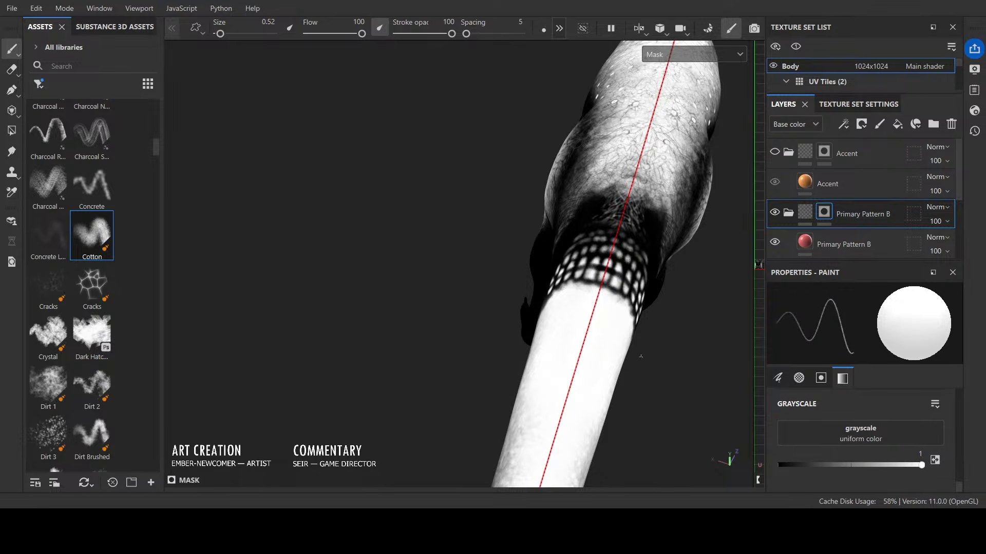
pyautogui.press('x')
pyautogui.moveTo(594, 308); pyautogui.dragTo(610, 316)
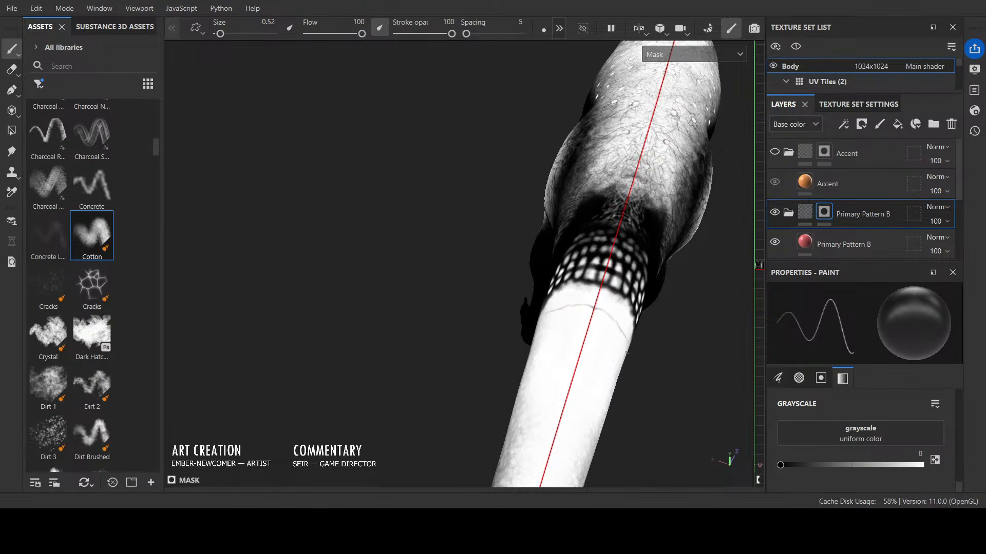
pyautogui.moveTo(589, 280); pyautogui.dragTo(574, 279)
# Step: Paint black cracks over the tail behind the scale band with the Cracks brush, ending with sizes 19 and 14.14
pyautogui.click(47, 283)
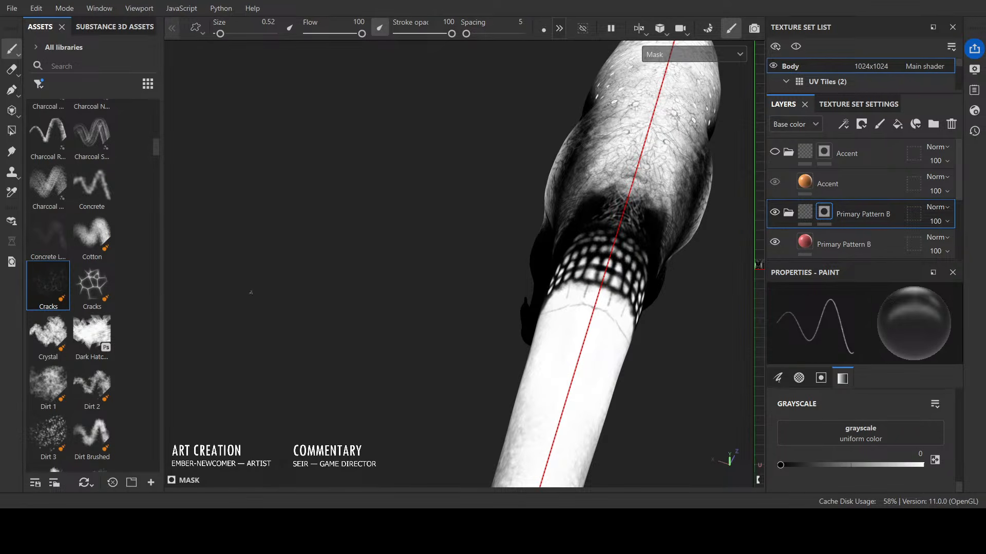
pyautogui.moveTo(580, 324)
pyautogui.mouseDown()
pyautogui.moveTo(577, 359)
pyautogui.moveTo(590, 290)
pyautogui.moveTo(616, 329)
pyautogui.moveTo(552, 294)
pyautogui.moveTo(545, 354)
pyautogui.mouseUp()
pyautogui.moveTo(431, 362)
pyautogui.keyDown('alt'); pyautogui.mouseDown()
pyautogui.moveTo(406, 377)
pyautogui.moveTo(468, 378)
pyautogui.moveTo(517, 341)
pyautogui.mouseUp(); pyautogui.keyUp('alt')
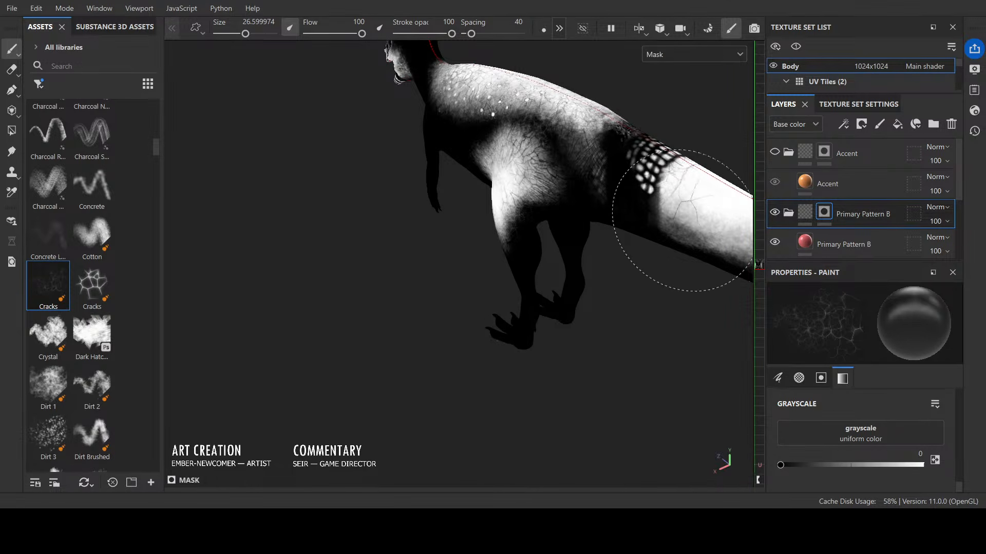
pyautogui.moveTo(683, 221)
pyautogui.mouseDown()
pyautogui.moveTo(638, 241)
pyautogui.moveTo(623, 202)
pyautogui.moveTo(646, 125)
pyautogui.mouseUp()
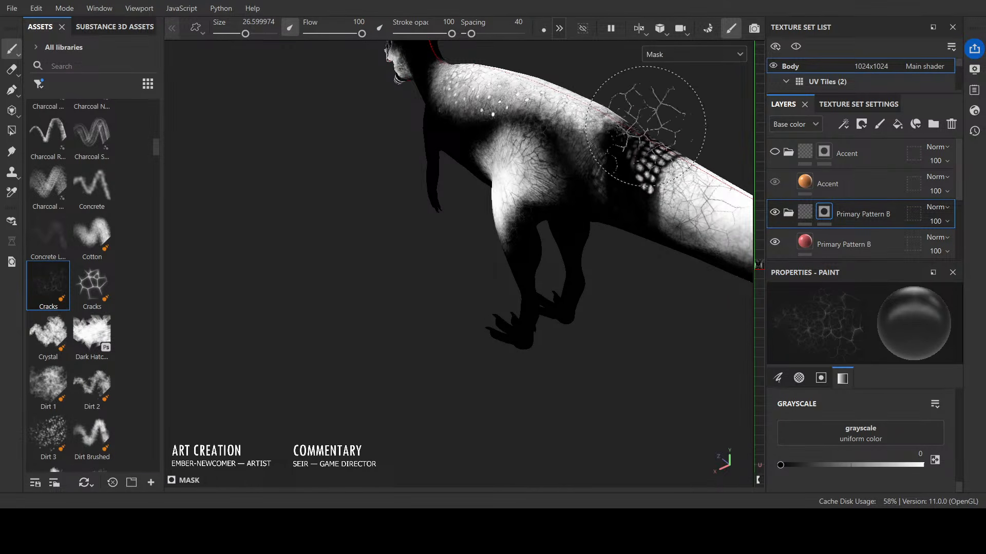
pyautogui.press('[')
pyautogui.moveTo(664, 181); pyautogui.dragTo(654, 155)
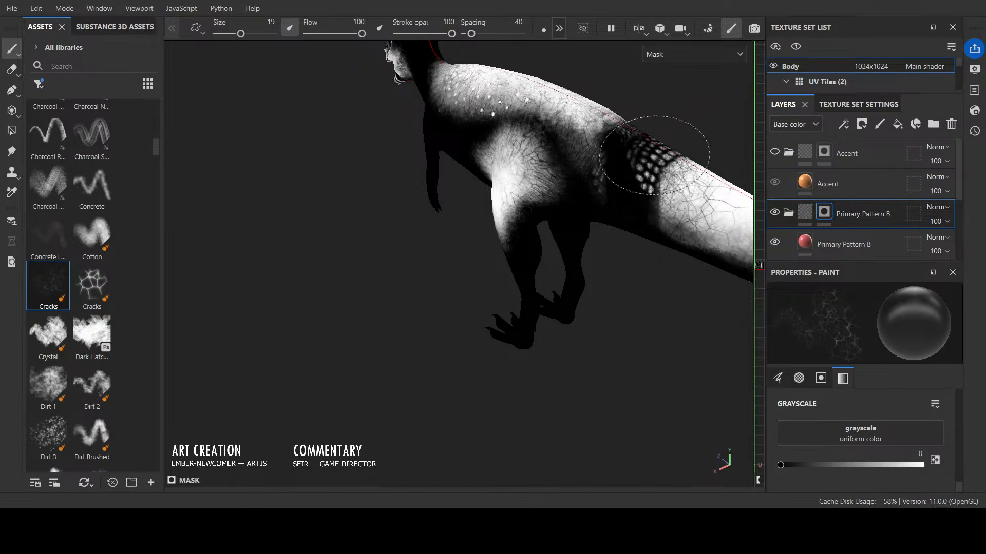
pyautogui.press('[')
pyautogui.moveTo(666, 213)
pyautogui.mouseDown()
pyautogui.moveTo(711, 259)
pyautogui.moveTo(688, 252)
pyautogui.mouseUp()
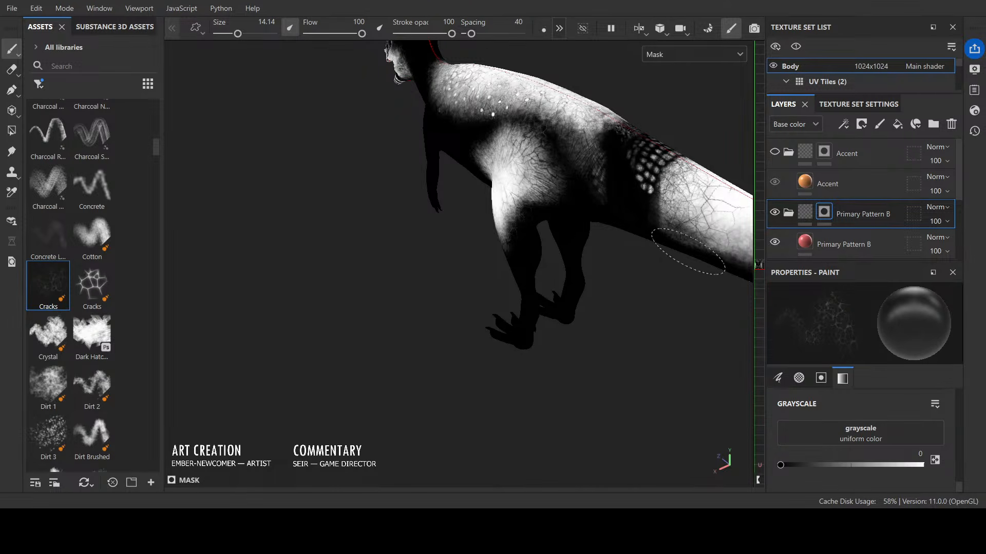
# Step: Fade the tail cracks with the Cotton brush in white at size 15 and blacken the area below the scales at size 9.44
pyautogui.click(92, 235)
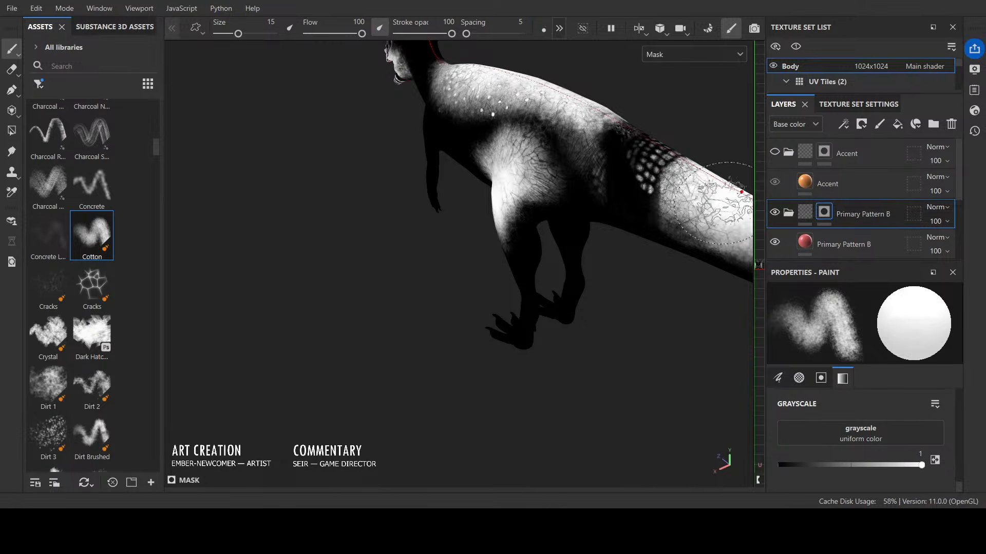
pyautogui.moveTo(725, 203)
pyautogui.mouseDown()
pyautogui.moveTo(716, 215)
pyautogui.moveTo(726, 221)
pyautogui.moveTo(693, 174)
pyautogui.mouseUp()
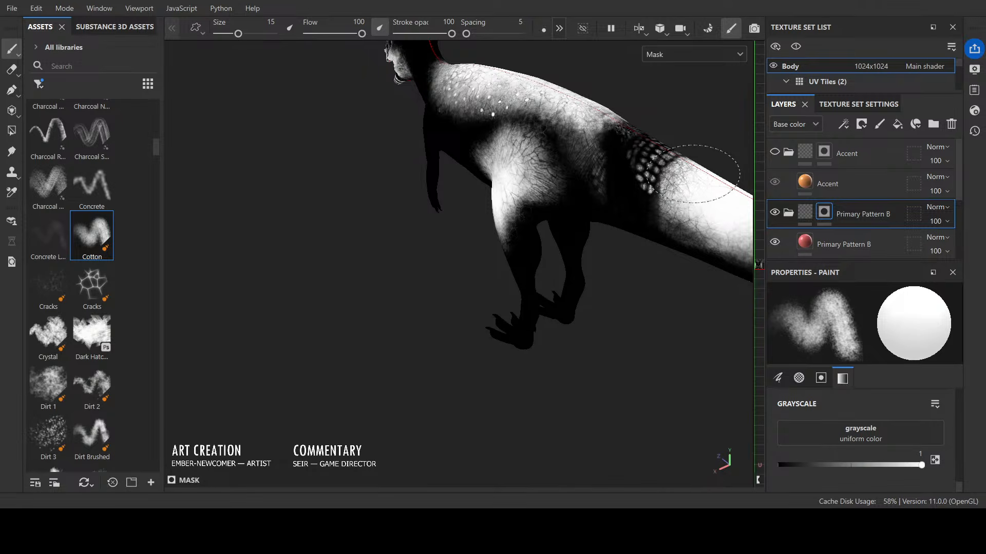
pyautogui.moveTo(658, 310)
pyautogui.keyDown('alt'); pyautogui.mouseDown()
pyautogui.moveTo(585, 365)
pyautogui.moveTo(507, 355)
pyautogui.moveTo(434, 315)
pyautogui.moveTo(402, 352)
pyautogui.moveTo(302, 402)
pyautogui.mouseUp(); pyautogui.keyUp('alt')
pyautogui.scroll(3, 300, 334)
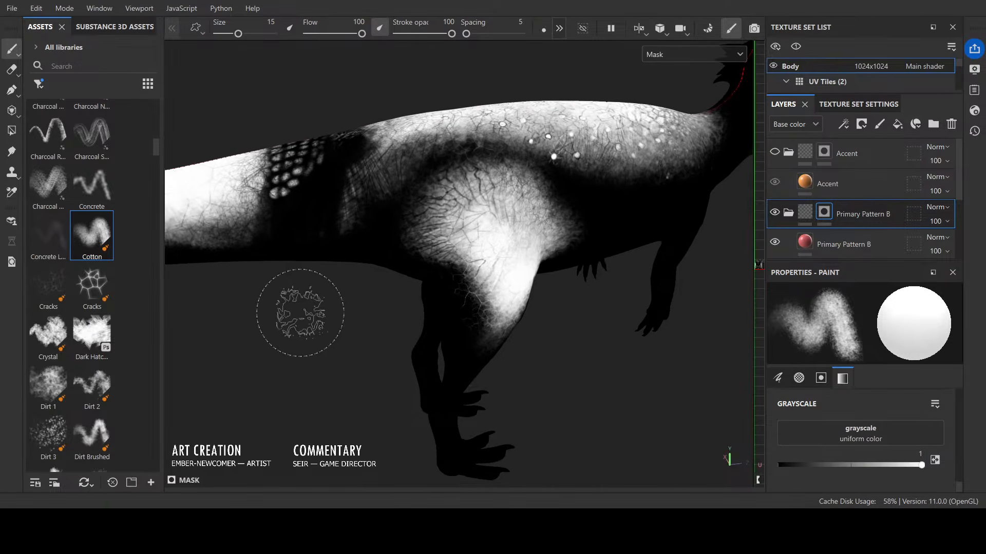
pyautogui.keyDown('alt'); pyautogui.moveTo(301, 313); pyautogui.dragTo(485, 351, button='middle'); pyautogui.keyUp('alt')
pyautogui.scroll(2, 411, 282)
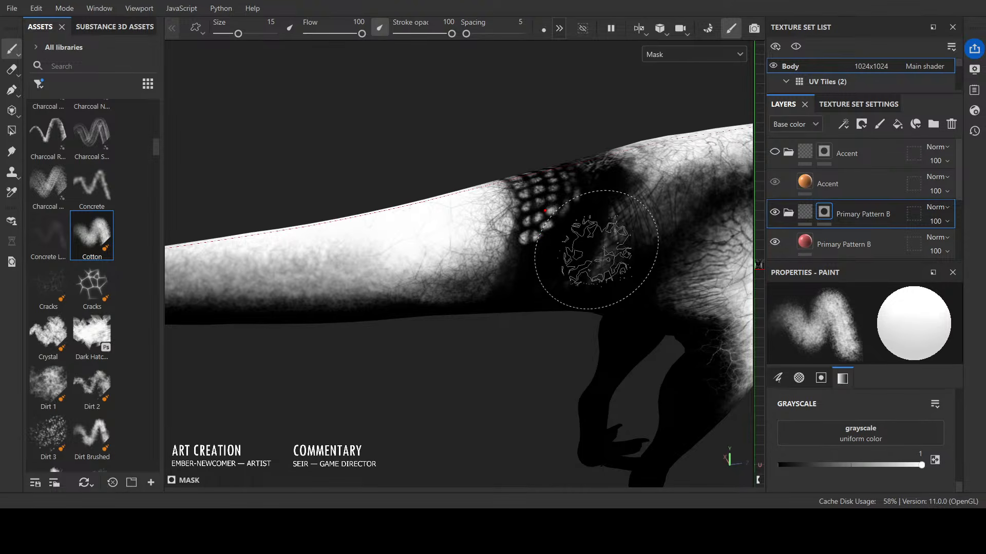
pyautogui.press('[')
pyautogui.press('[')
pyautogui.press('x')
pyautogui.moveTo(594, 251); pyautogui.dragTo(611, 249)
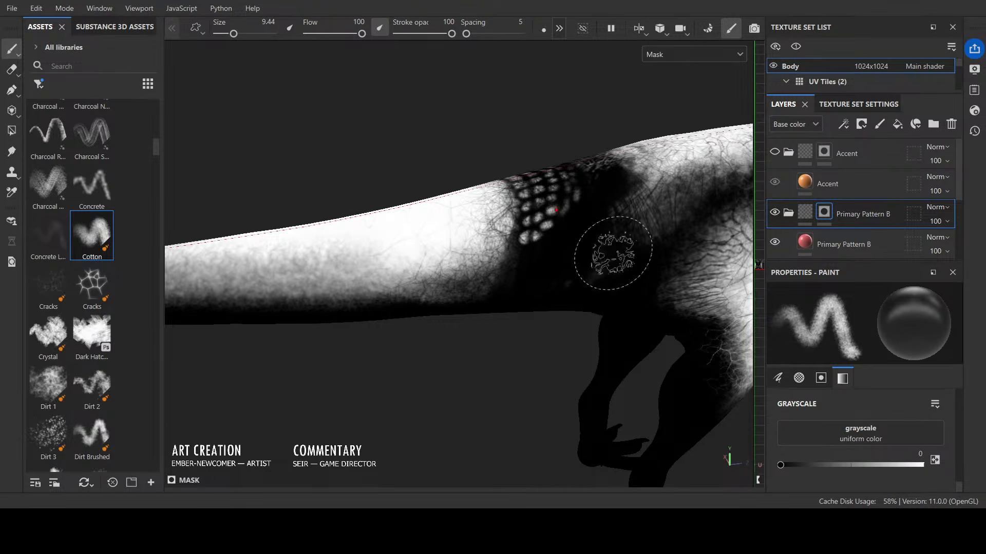
# Step: Paint rows of small white scales along the hip-side edge of the band with the Cotton brush at size 0.85
pyautogui.press('[')
pyautogui.press('[')
pyautogui.press('[')
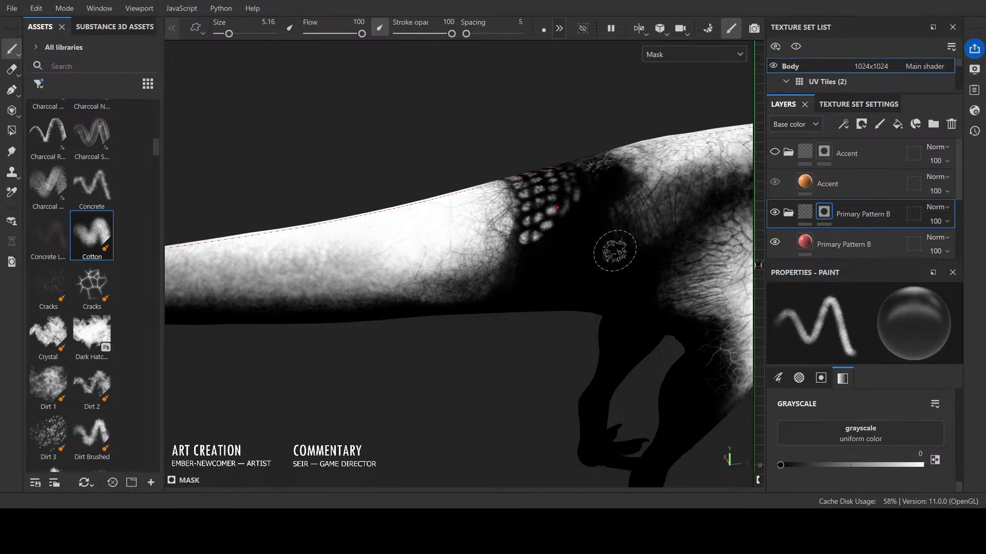
pyautogui.press('[')
pyautogui.press('[')
pyautogui.press('[')
pyautogui.press('[')
pyautogui.press('[')
pyautogui.press('[')
pyautogui.press('[')
pyautogui.moveTo(615, 250)
pyautogui.keyDown('alt'); pyautogui.mouseDown()
pyautogui.moveTo(627, 159)
pyautogui.moveTo(600, 170)
pyautogui.mouseUp(); pyautogui.keyUp('alt')
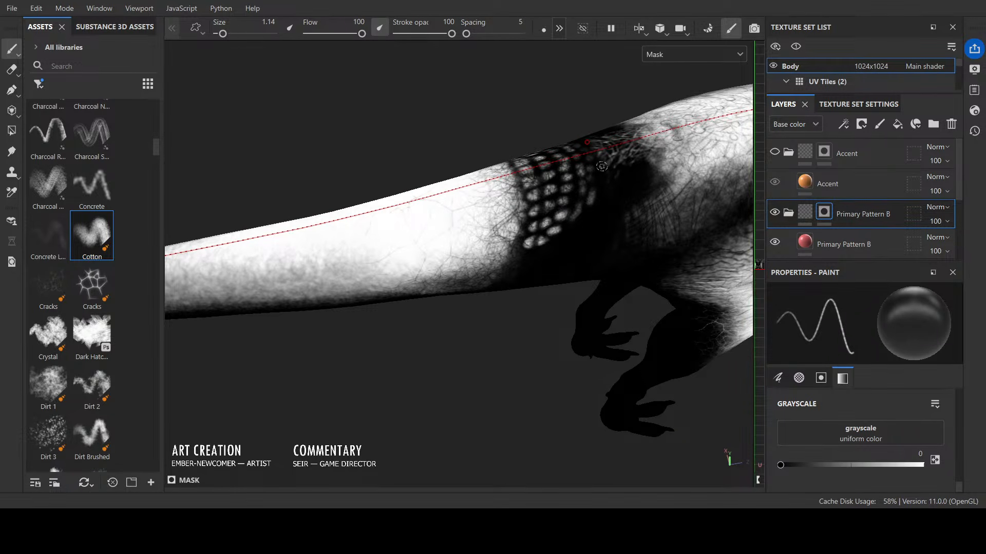
pyautogui.press('[')
pyautogui.press('[')
pyautogui.press('[')
pyautogui.press('[')
pyautogui.press('x')
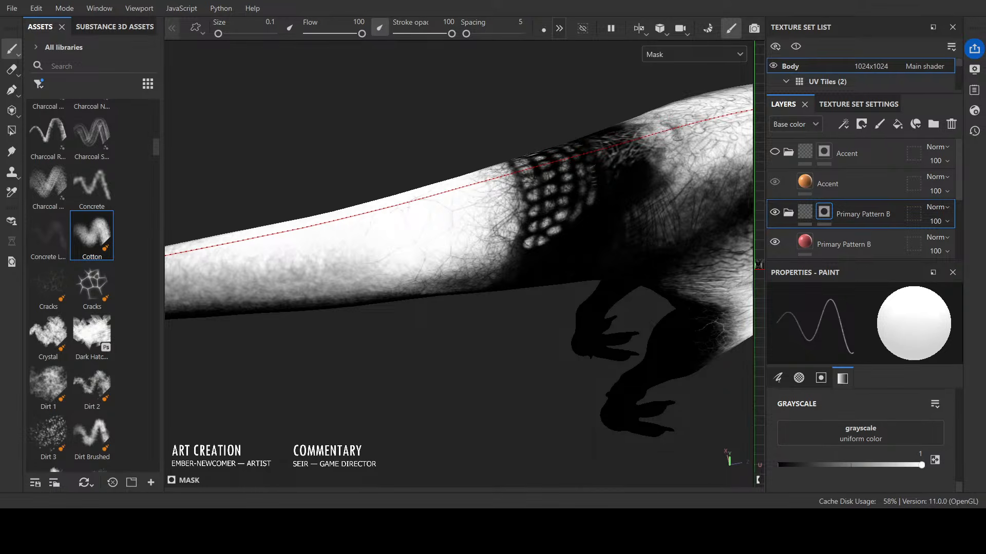
pyautogui.press(']')
pyautogui.press(']')
pyautogui.press(']')
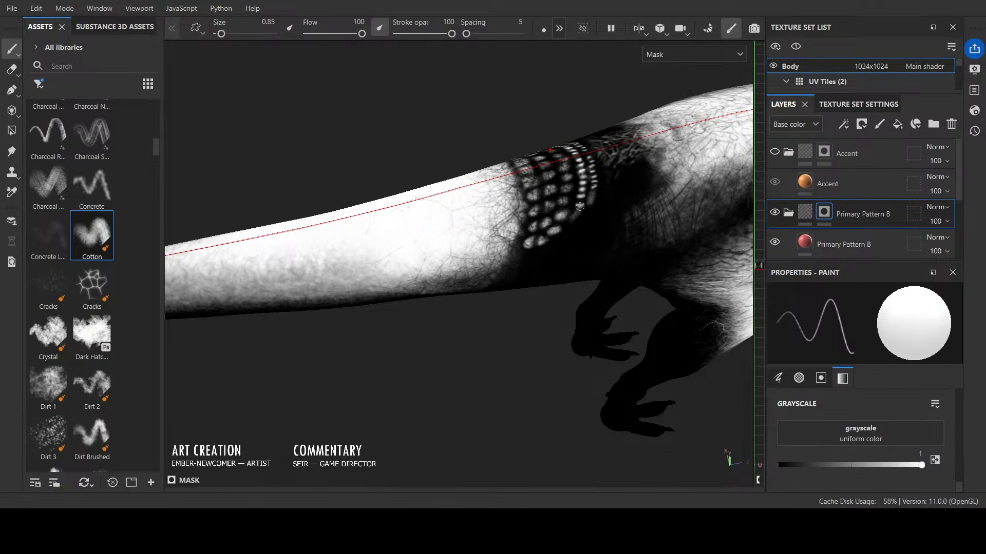
# Step: Separate and extend the small scales towards the hip, alternating black and white at size 0.85
pyautogui.press('x')
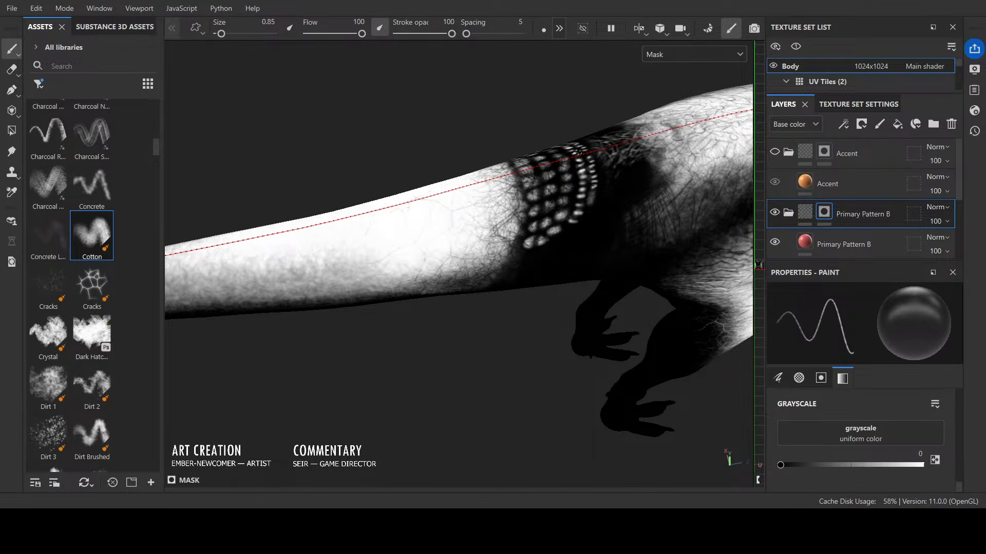
pyautogui.moveTo(575, 170)
pyautogui.keyDown('alt'); pyautogui.mouseDown()
pyautogui.moveTo(605, 235)
pyautogui.moveTo(594, 186)
pyautogui.mouseUp(); pyautogui.keyUp('alt')
pyautogui.press('x')
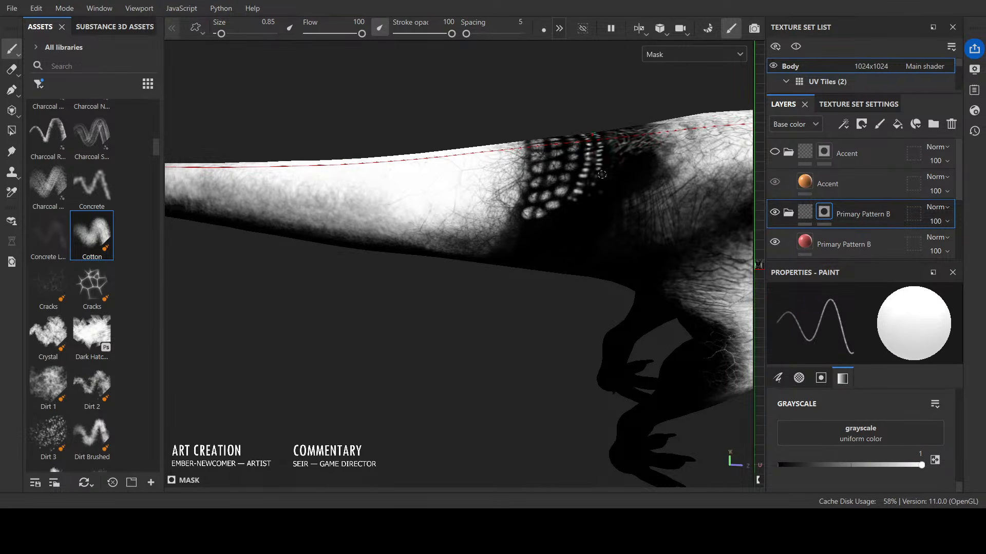
pyautogui.press('x')
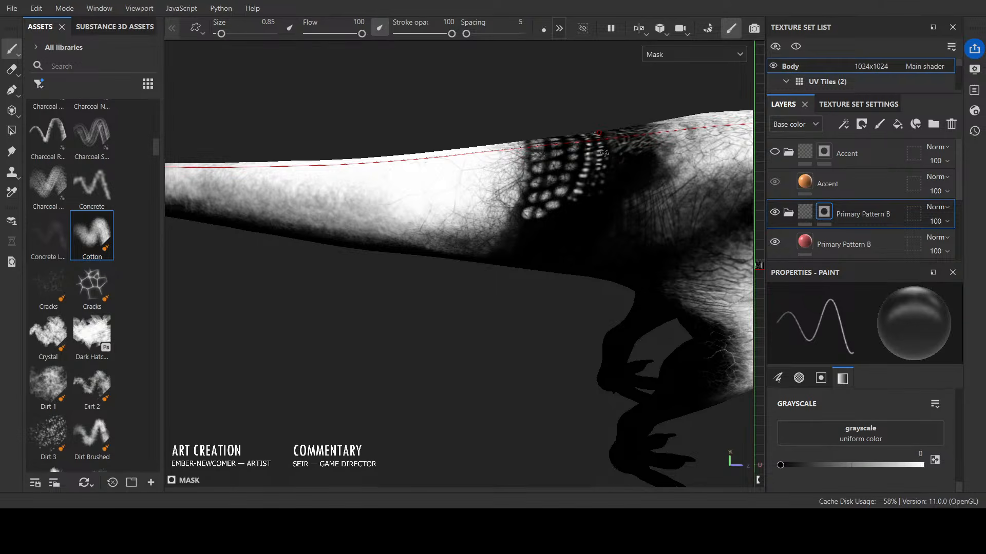
pyautogui.press('x')
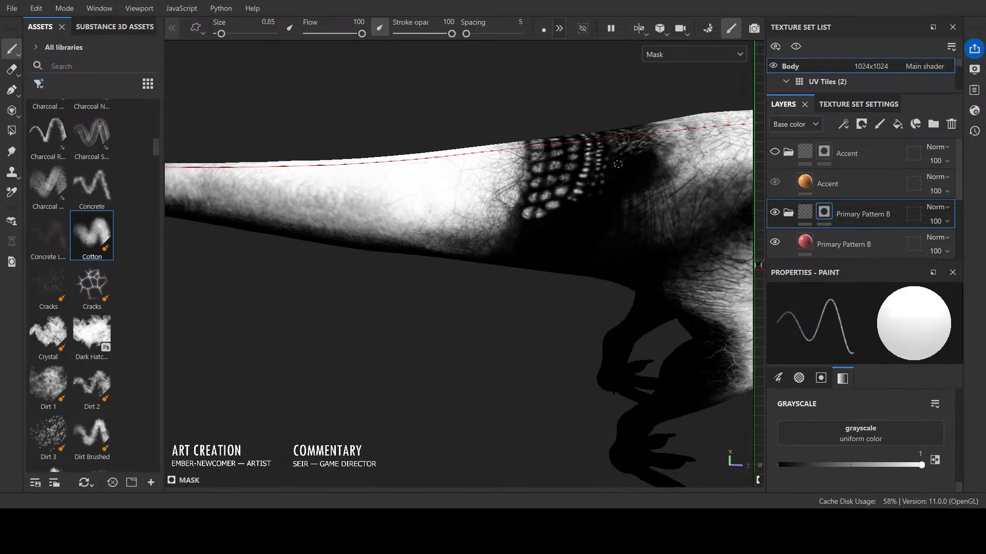
pyautogui.press('x')
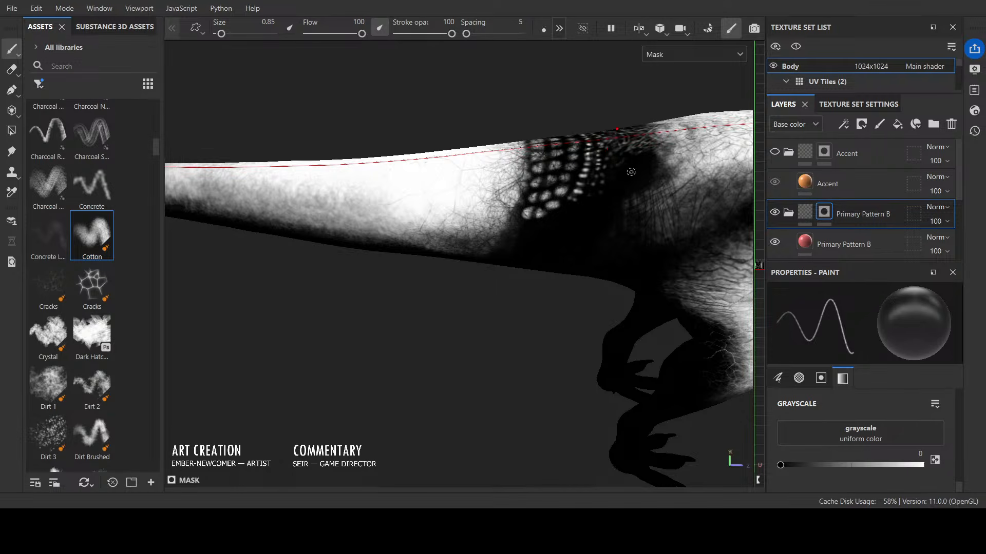
# Step: Rework the transition between the scale band and the hip with white and black at size 0.85
pyautogui.press('x')
pyautogui.press('x')
pyautogui.scroll(-3, 613, 195)
pyautogui.keyDown('alt'); pyautogui.moveTo(573, 267); pyautogui.dragTo(649, 329); pyautogui.keyUp('alt')
pyautogui.press('x')
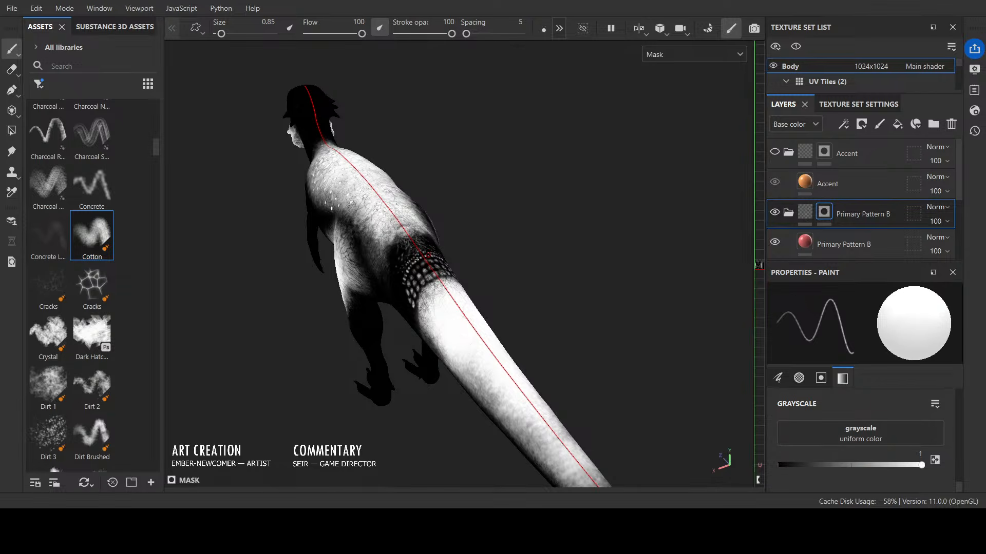
pyautogui.press('x')
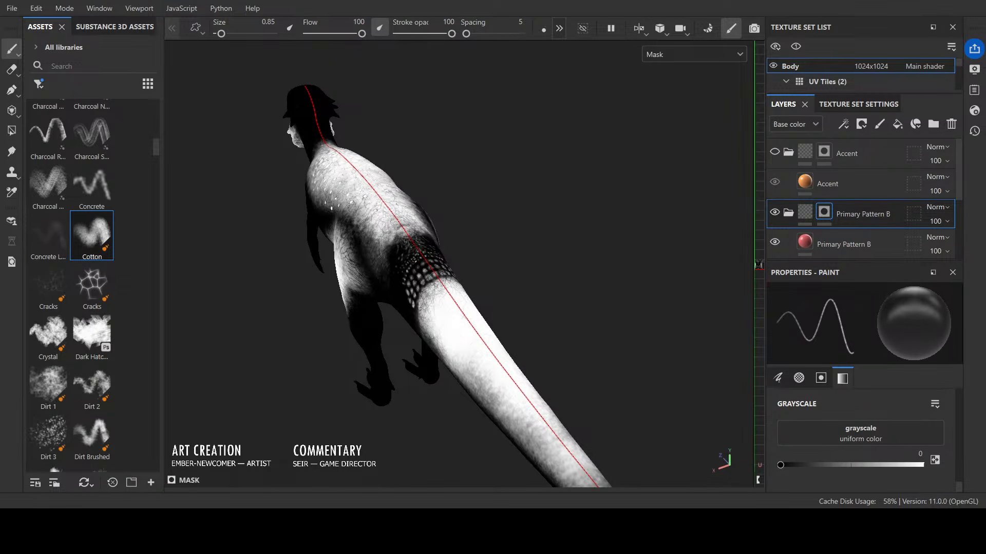
# Step: Add fine white flecks and curved streaks between the upper scale band and the hip, using the Cotton brush at sizes 0.52 and 1.26
pyautogui.keyDown('alt'); pyautogui.moveTo(481, 181); pyautogui.dragTo(529, 206); pyautogui.keyUp('alt')
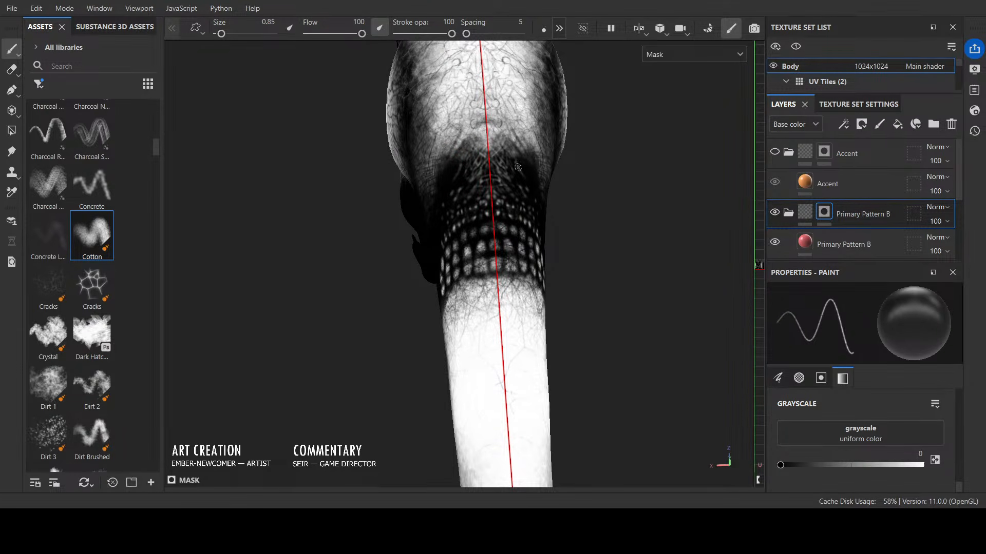
pyautogui.press('[')
pyautogui.press('[')
pyautogui.press('[')
pyautogui.press('x')
pyautogui.press(']')
pyautogui.press(']')
pyautogui.press(']')
pyautogui.press(']')
pyautogui.press(']')
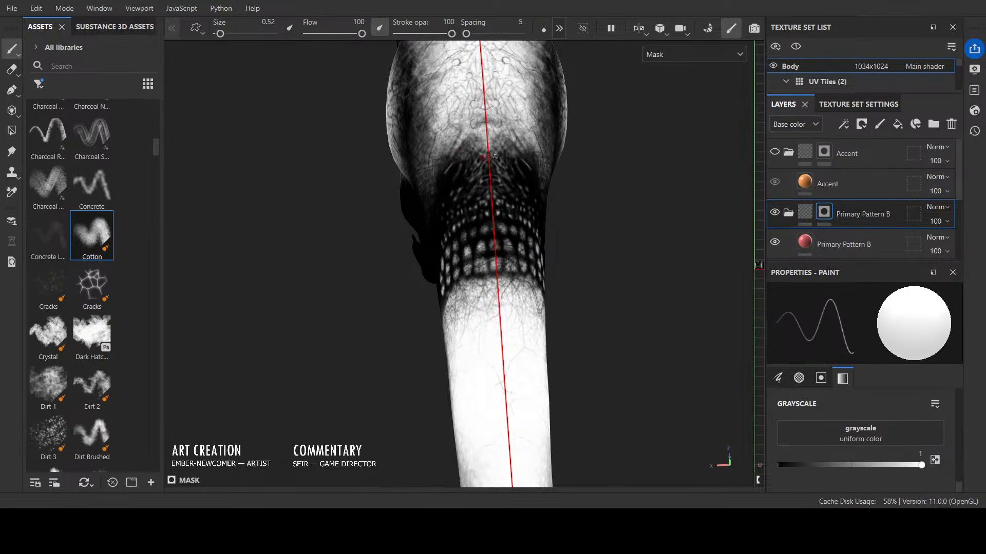
pyautogui.press('[')
pyautogui.press('[')
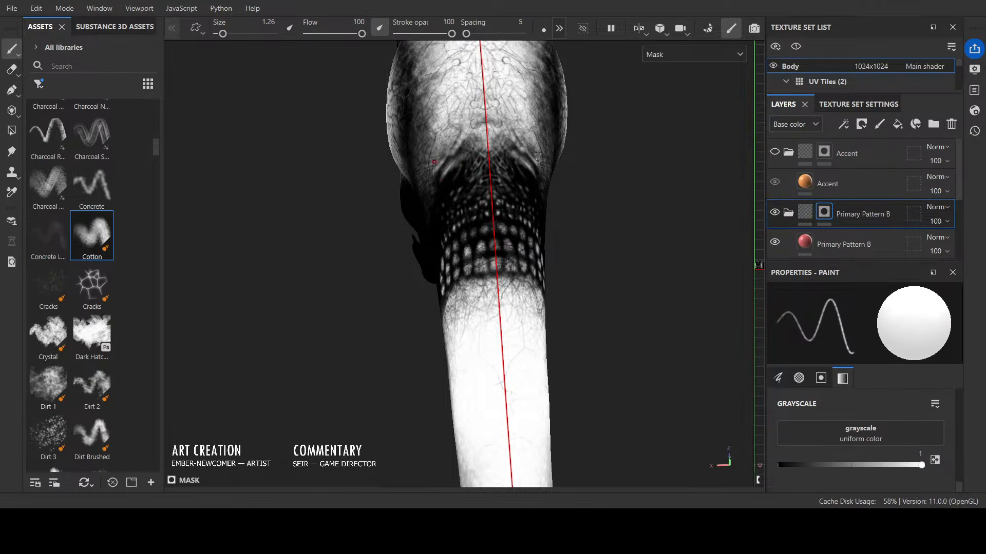
# Step: Rework the curved streaks where the hip meets the scale band with white and black, using the Cotton brush at size 1.26
pyautogui.press('x')
pyautogui.press('x')
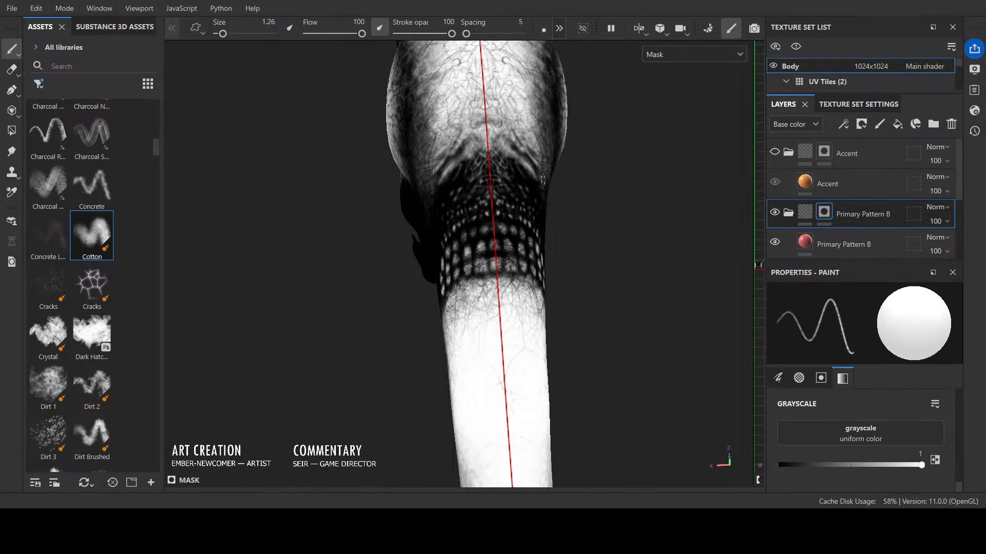
pyautogui.press('x')
pyautogui.press('x')
pyautogui.press('x')
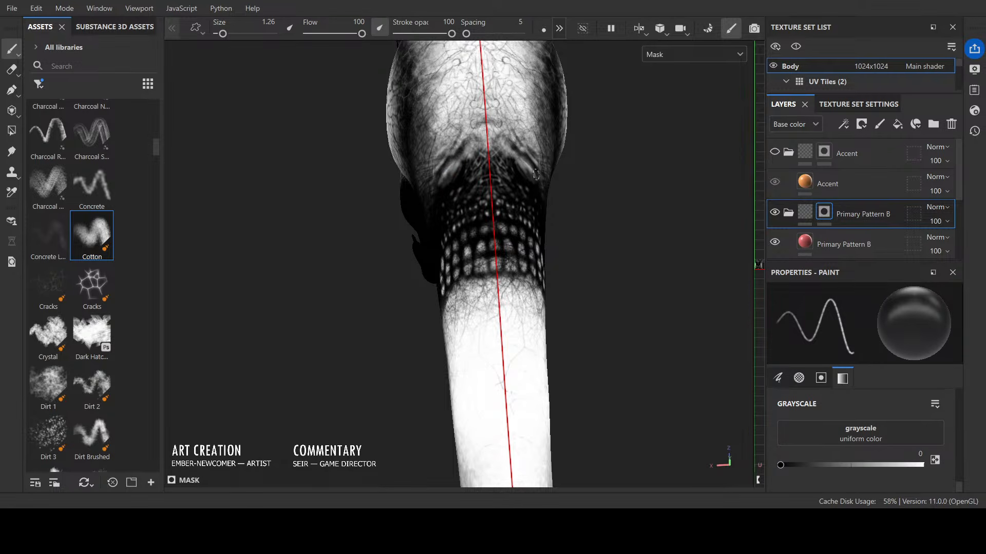
# Step: Break up the streaks along the upper flank beside the scale band, alternating black and white at size 1.26
pyautogui.keyDown('alt'); pyautogui.moveTo(583, 213); pyautogui.dragTo(575, 171); pyautogui.keyUp('alt')
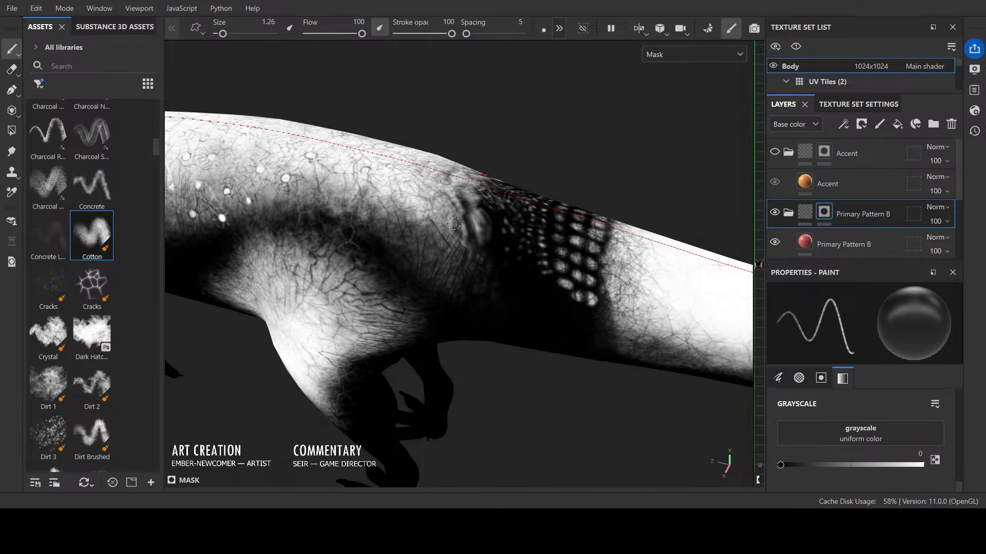
pyautogui.press('x')
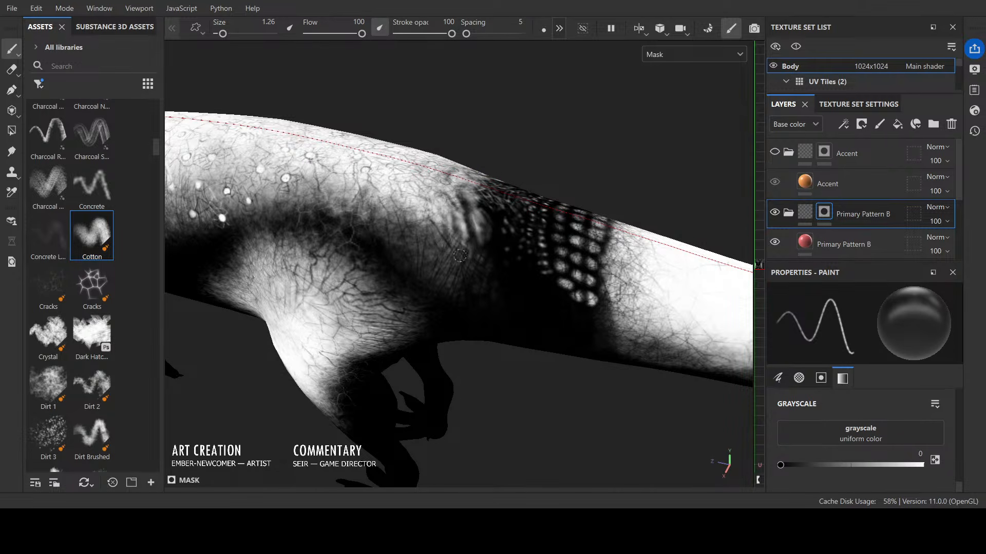
pyautogui.press('x')
pyautogui.press('x')
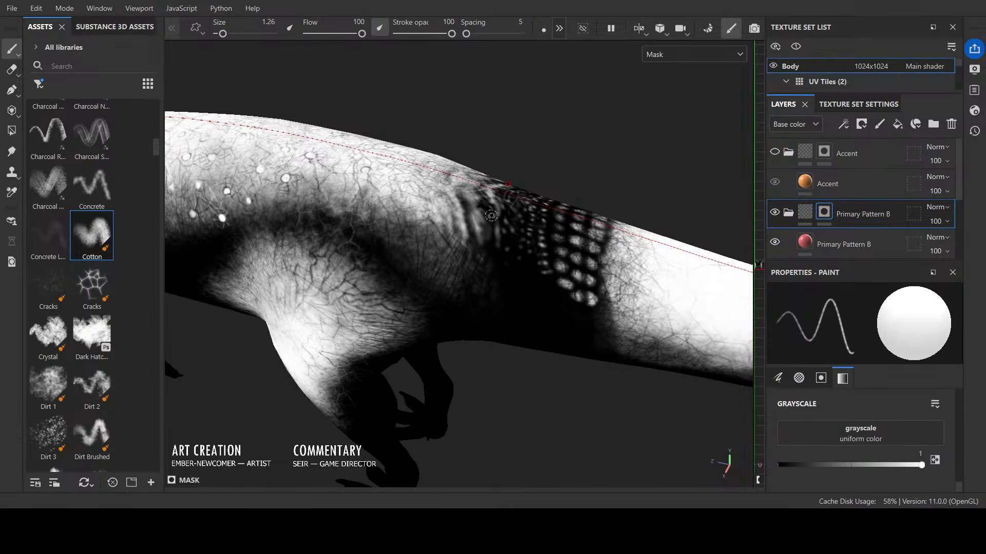
# Step: Paint thin white and black arcs across the spine at the band's hip-side edge with the brush at size 0.52
pyautogui.keyDown('alt'); pyautogui.moveTo(508, 208); pyautogui.dragTo(559, 205); pyautogui.keyUp('alt')
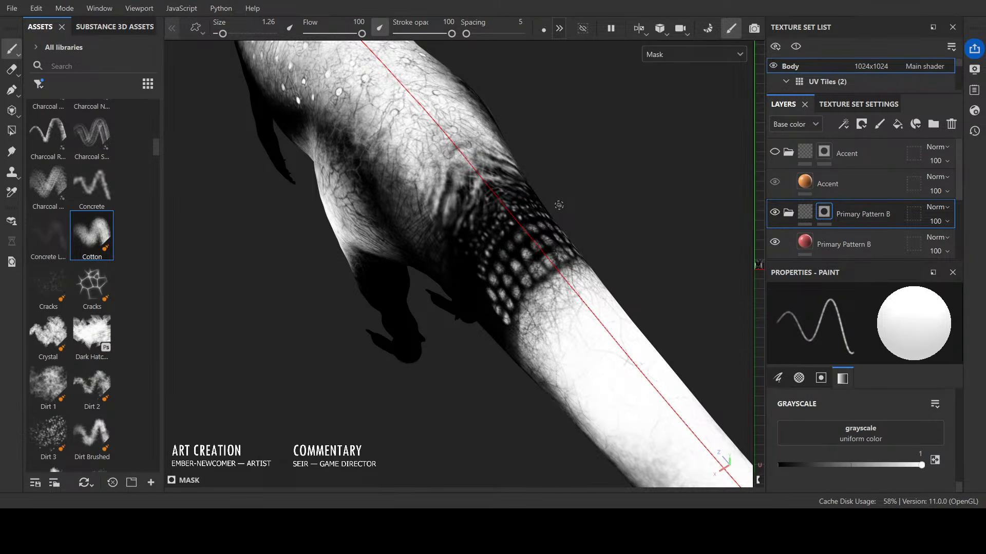
pyautogui.press('[')
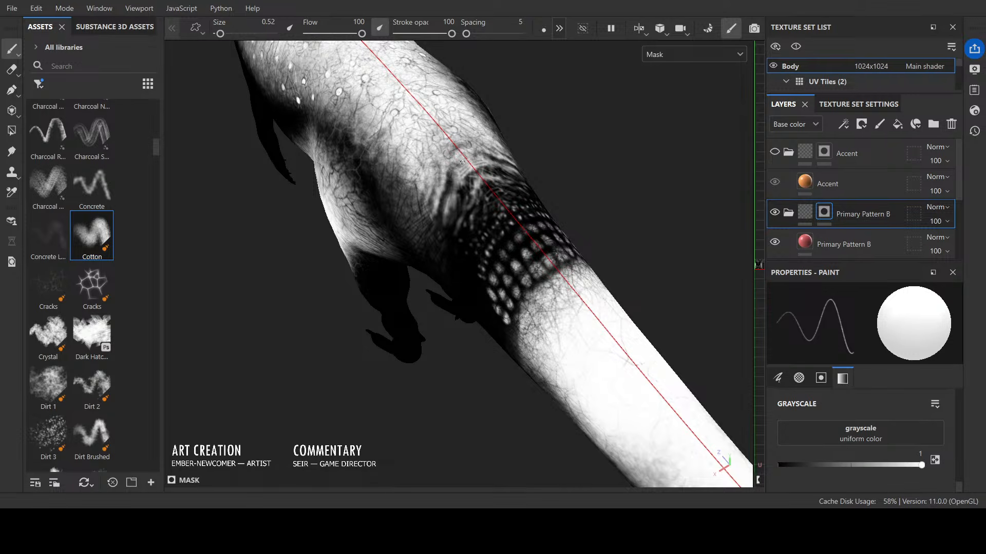
pyautogui.press('x')
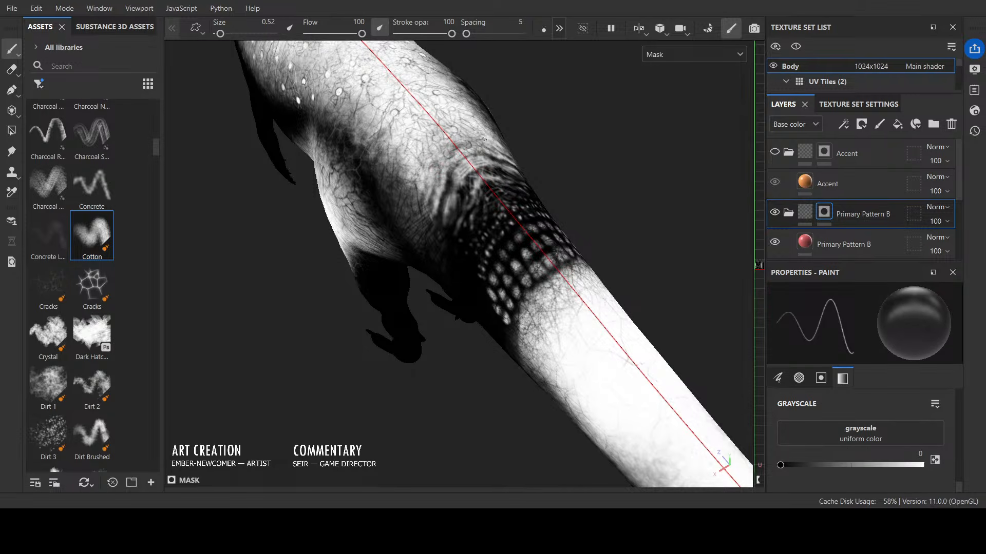
pyautogui.moveTo(483, 140); pyautogui.dragTo(496, 139)
pyautogui.moveTo(583, 178)
pyautogui.keyDown('alt'); pyautogui.mouseDown()
pyautogui.moveTo(423, 176)
pyautogui.moveTo(507, 126)
pyautogui.mouseUp(); pyautogui.keyUp('alt')
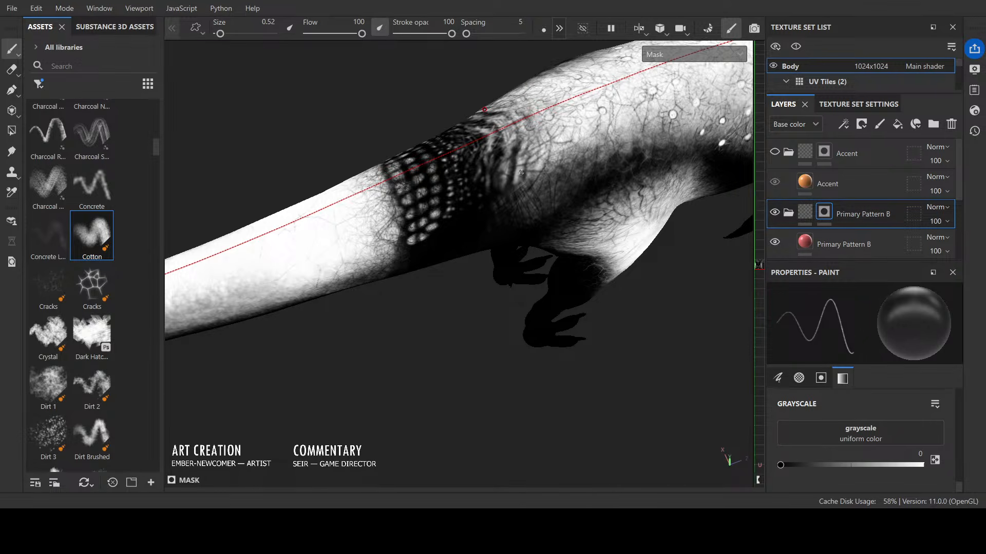
pyautogui.keyDown('alt'); pyautogui.moveTo(521, 172); pyautogui.dragTo(465, 175); pyautogui.keyUp('alt')
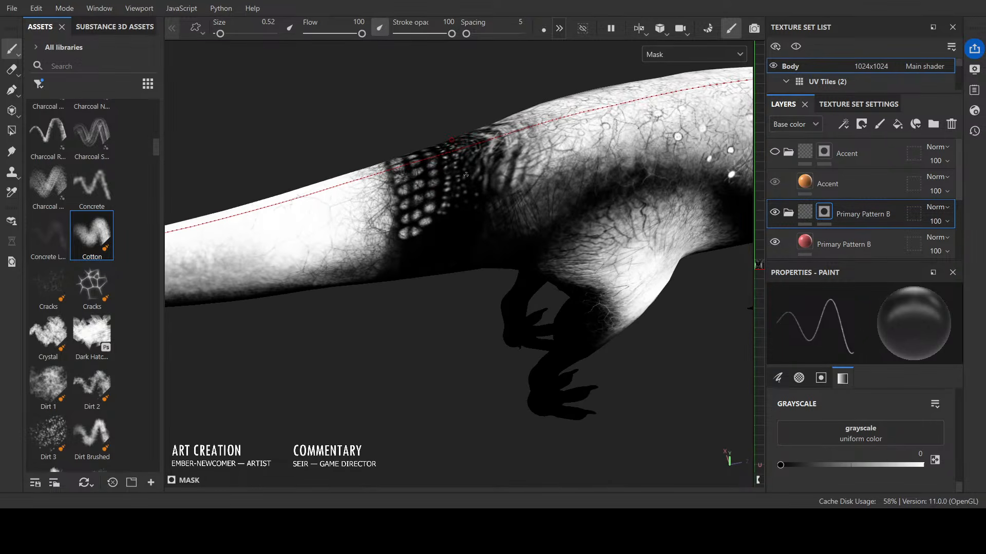
pyautogui.moveTo(493, 145)
pyautogui.keyDown('alt'); pyautogui.mouseDown()
pyautogui.moveTo(489, 136)
pyautogui.moveTo(511, 147)
pyautogui.mouseUp(); pyautogui.keyUp('alt')
# Step: Refine the small scales and wrinkles between the hip and the large scales, alternating white and black at size 0.52
pyautogui.press('x')
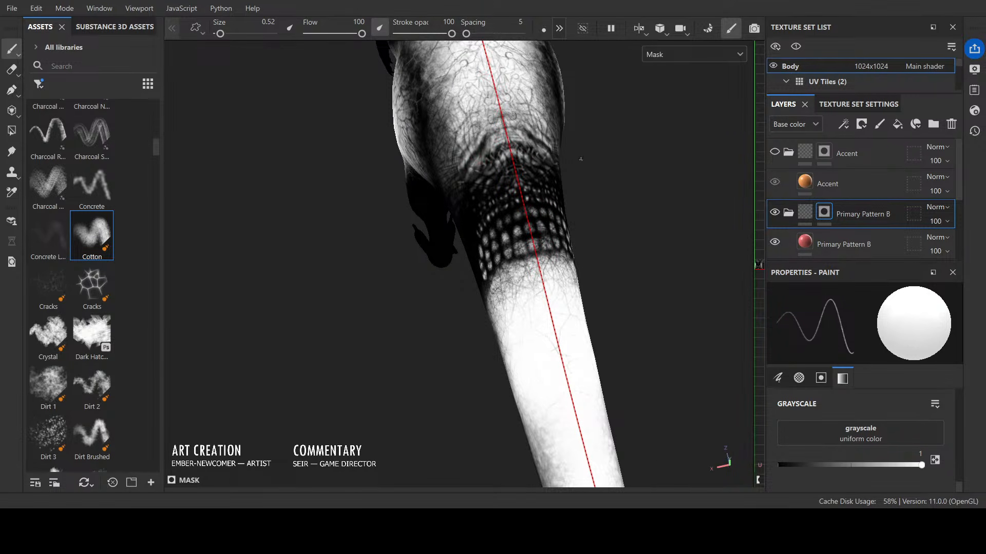
pyautogui.moveTo(581, 159)
pyautogui.keyDown('alt'); pyautogui.mouseDown()
pyautogui.moveTo(536, 151)
pyautogui.moveTo(551, 135)
pyautogui.mouseUp(); pyautogui.keyUp('alt')
pyautogui.press('x')
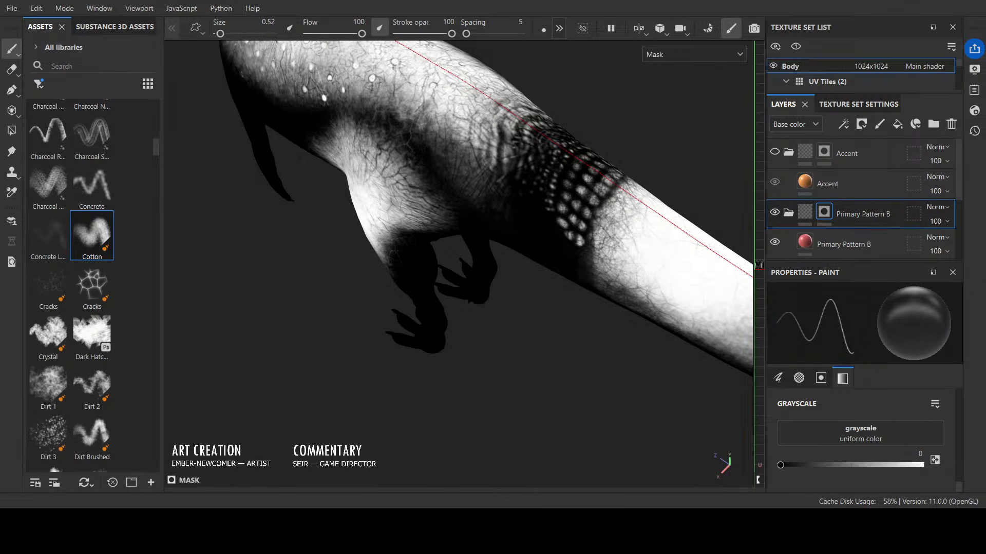
pyautogui.press('x')
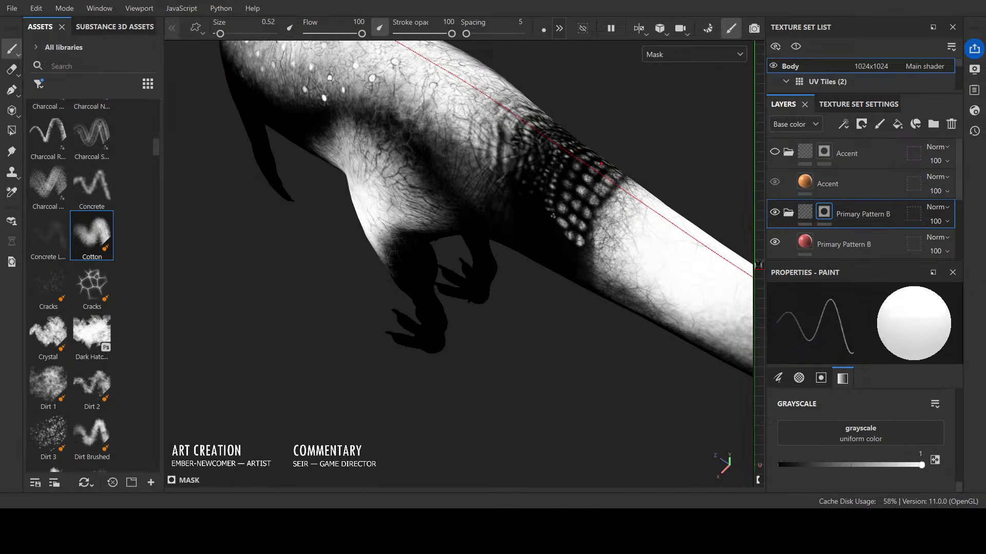
pyautogui.press('x')
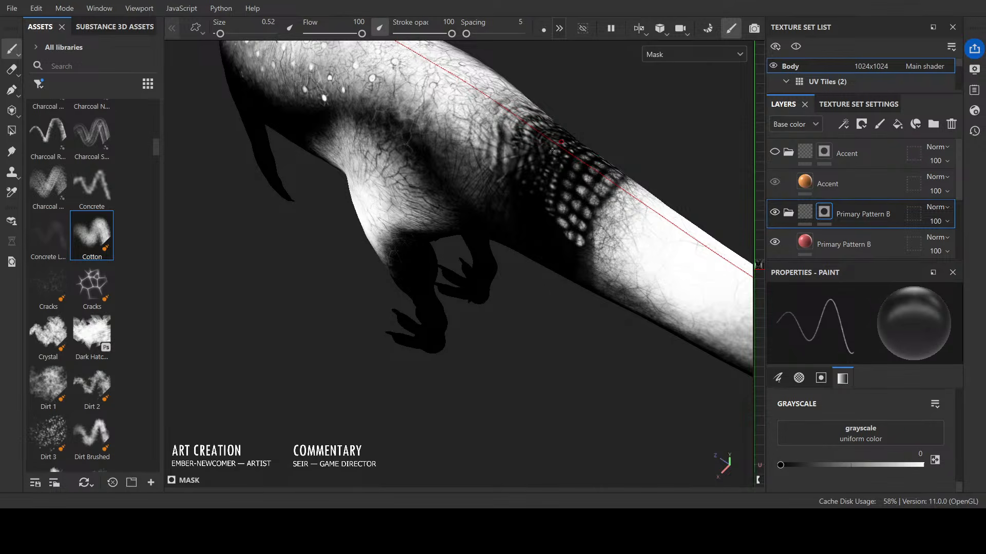
pyautogui.keyDown('alt'); pyautogui.moveTo(506, 117); pyautogui.dragTo(531, 136); pyautogui.keyUp('alt')
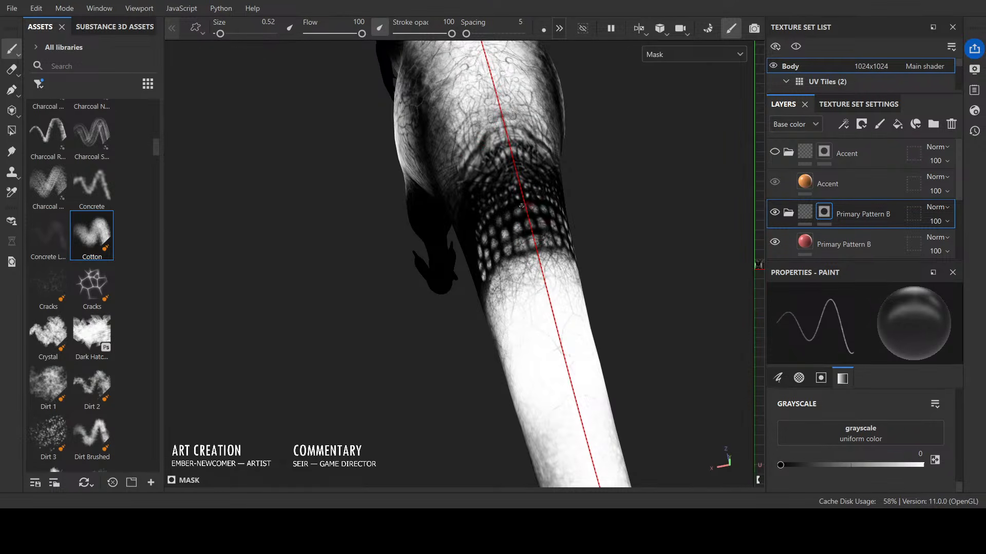
# Step: Enlarge the large scales of the band with white and sharpen the black gaps between them at size 0.52
pyautogui.press('x')
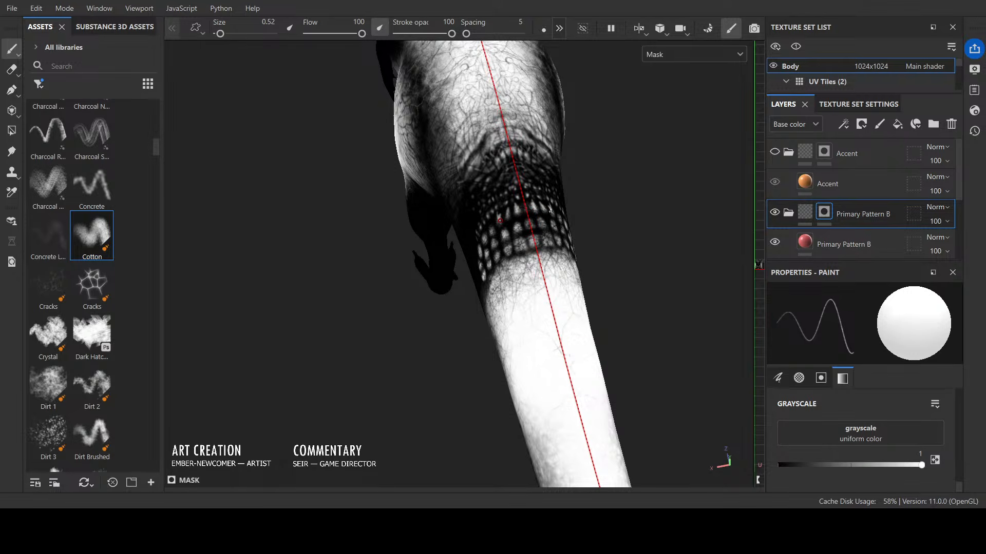
pyautogui.press('x')
pyautogui.press('x')
pyautogui.keyDown('alt'); pyautogui.moveTo(529, 224); pyautogui.dragTo(718, 170); pyautogui.keyUp('alt')
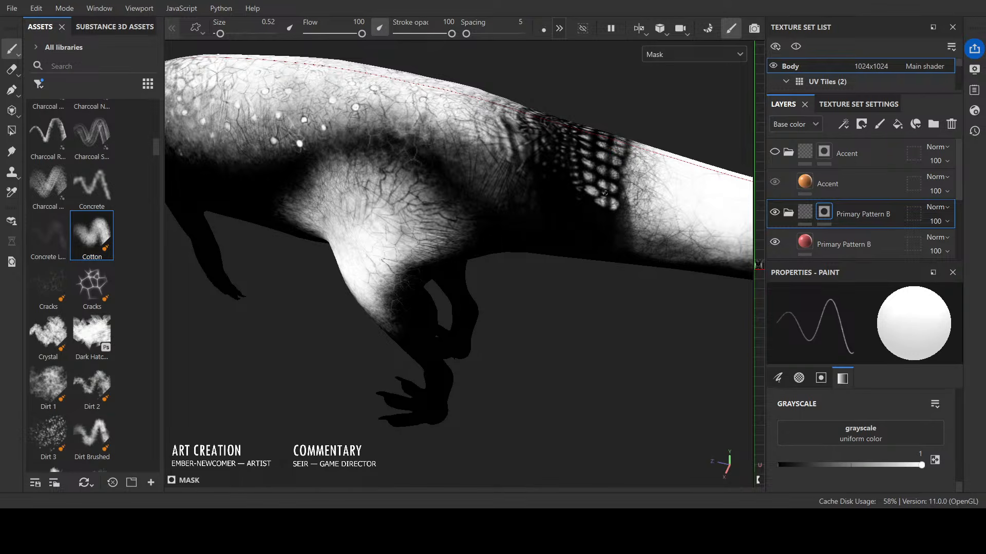
pyautogui.press('x')
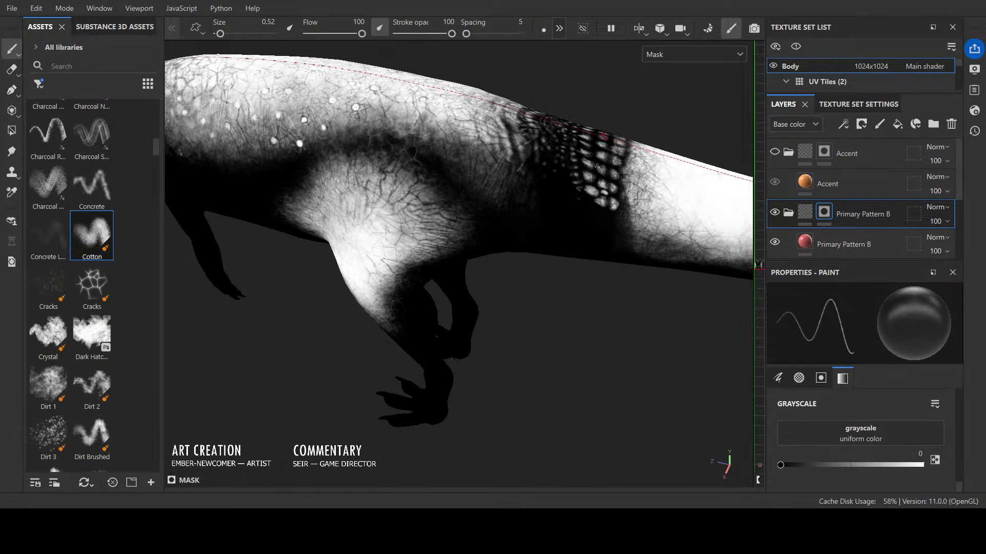
pyautogui.press('x')
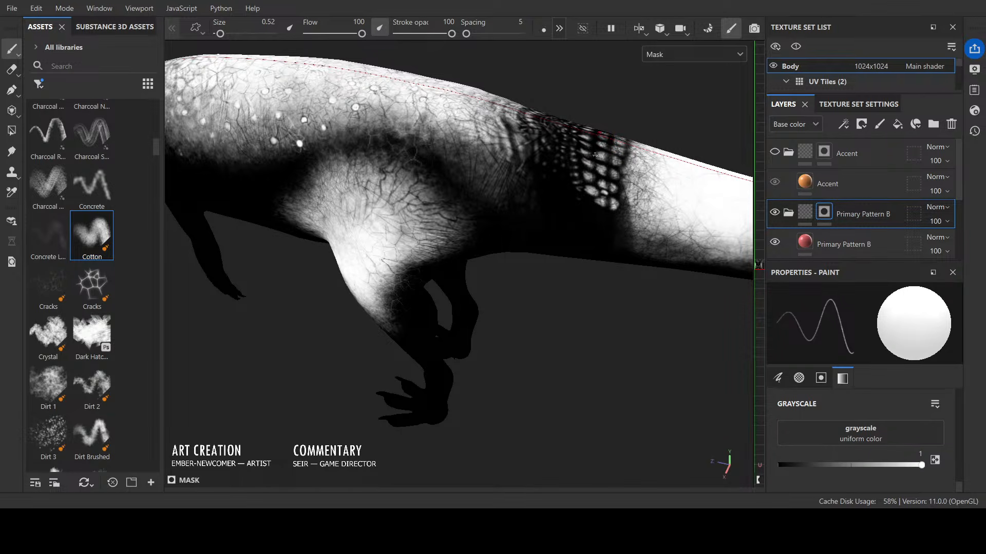
pyautogui.keyDown('alt'); pyautogui.moveTo(600, 151); pyautogui.dragTo(593, 188); pyautogui.keyUp('alt')
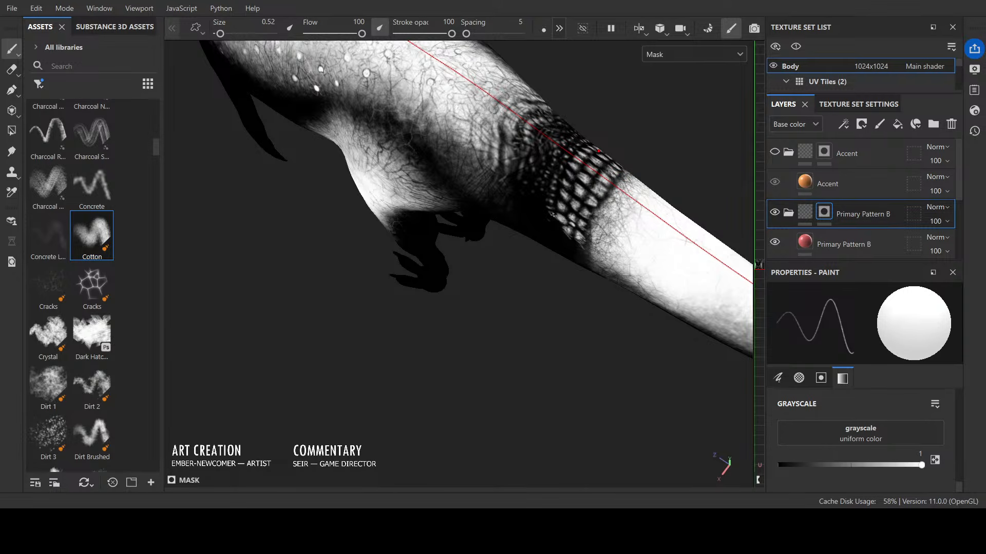
# Step: Draw fine black cracks from the band's tail-side edge into the white tail, correcting them with white at size 0.52
pyautogui.moveTo(552, 214)
pyautogui.keyDown('alt'); pyautogui.mouseDown()
pyautogui.moveTo(656, 174)
pyautogui.moveTo(543, 262)
pyautogui.mouseUp(); pyautogui.keyUp('alt')
pyautogui.press('x')
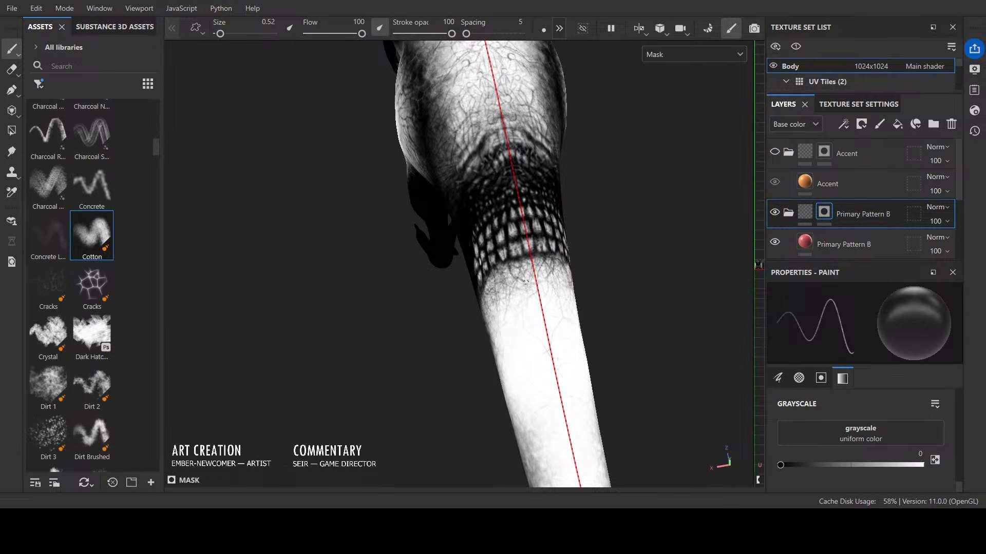
pyautogui.press('x')
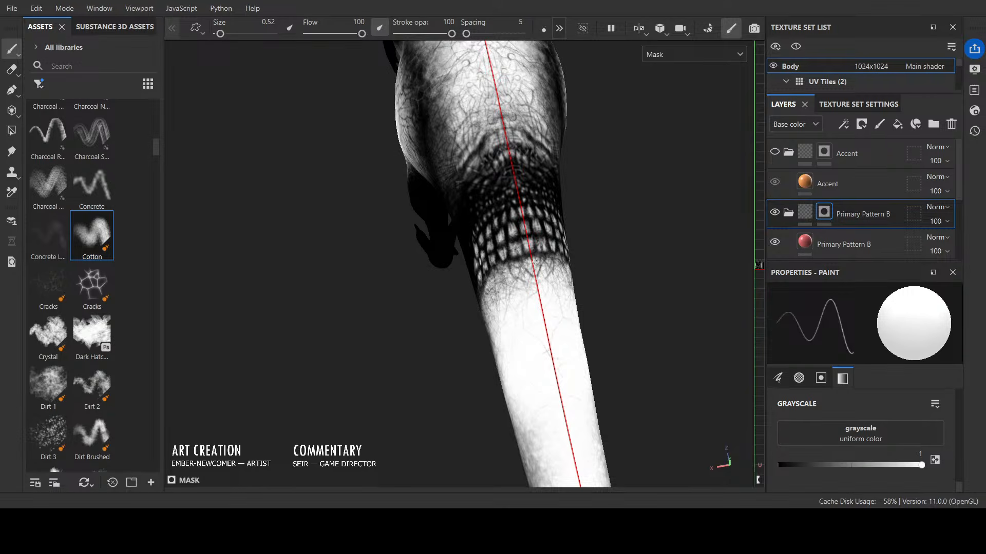
pyautogui.press('x')
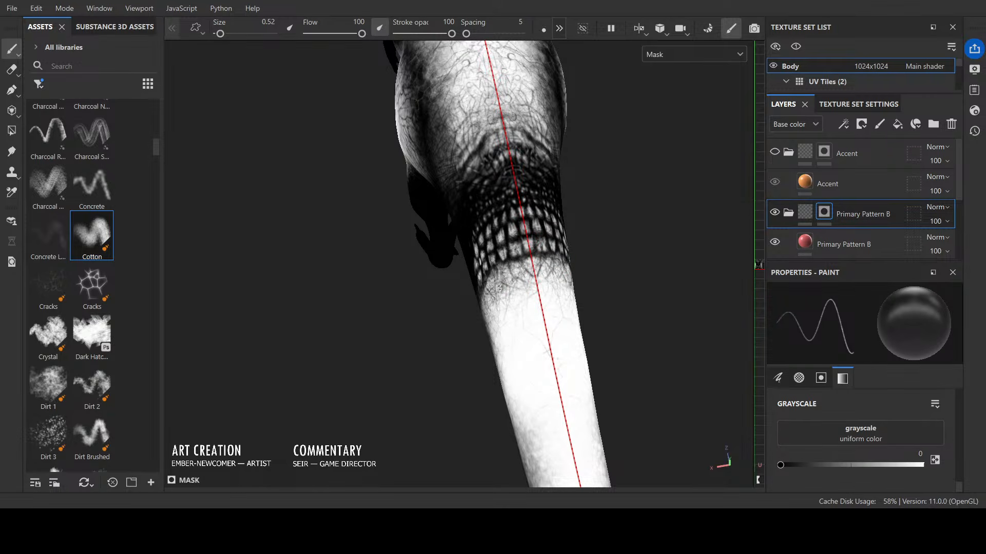
pyautogui.press('x')
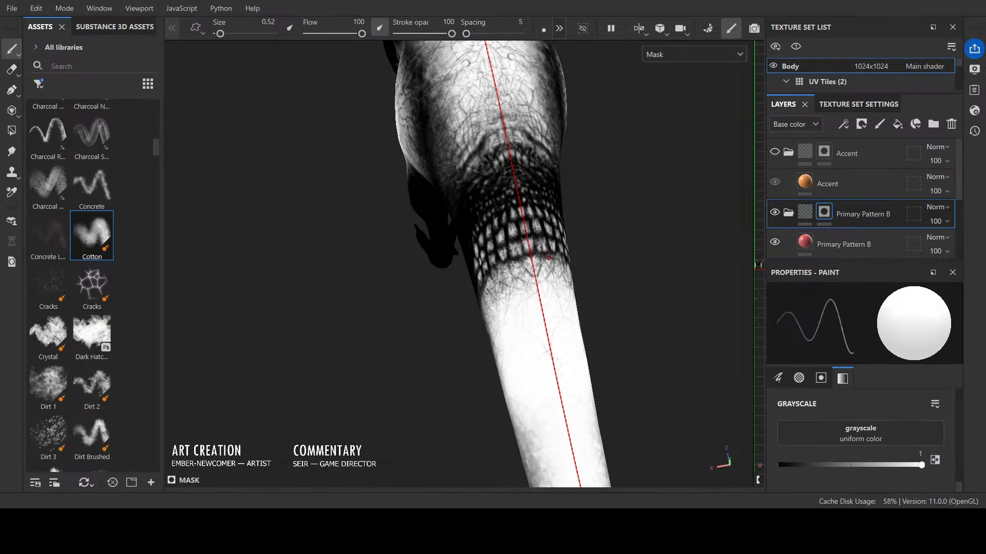
pyautogui.press('x')
# Step: Extend the branching black cracks along the tail's midline behind the scale band, touching them up with white at size 0.52
pyautogui.moveTo(512, 281)
pyautogui.mouseDown()
pyautogui.moveTo(512, 294)
pyautogui.moveTo(533, 306)
pyautogui.moveTo(542, 292)
pyautogui.moveTo(562, 311)
pyautogui.moveTo(565, 296)
pyautogui.moveTo(556, 299)
pyautogui.moveTo(586, 257)
pyautogui.mouseUp()
pyautogui.press('x')
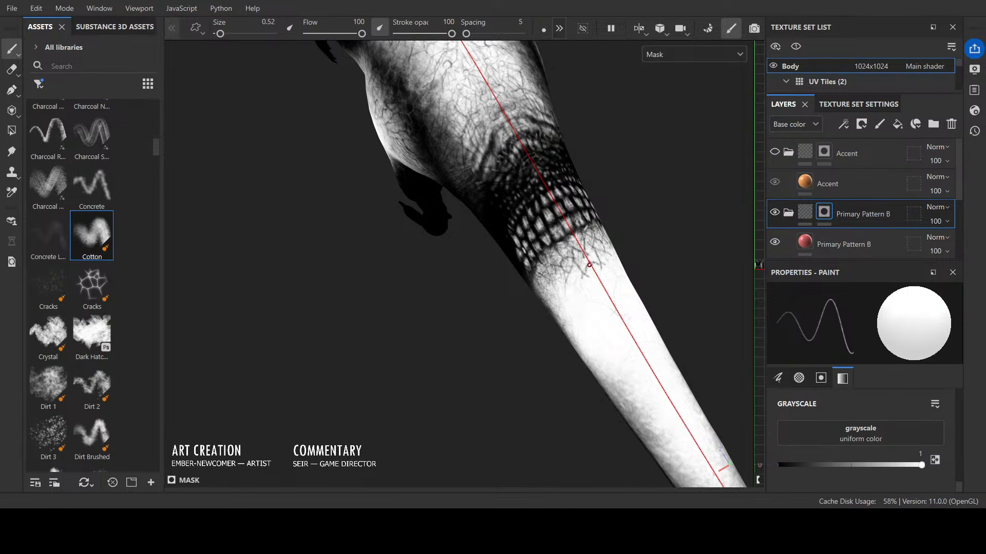
pyautogui.press('x')
pyautogui.press('x')
pyautogui.press('x')
pyautogui.moveTo(598, 258)
pyautogui.mouseDown()
pyautogui.moveTo(588, 256)
pyautogui.moveTo(604, 286)
pyautogui.mouseUp()
pyautogui.moveTo(607, 278)
pyautogui.mouseDown()
pyautogui.moveTo(615, 287)
pyautogui.moveTo(600, 263)
pyautogui.moveTo(611, 285)
pyautogui.mouseUp()
pyautogui.press('x')
# Step: Extend the scale band down the side of the tail base with white scales and black gaps at sizes 0.52 and 0.85
pyautogui.keyDown('alt'); pyautogui.moveTo(625, 326); pyautogui.dragTo(641, 251); pyautogui.keyUp('alt')
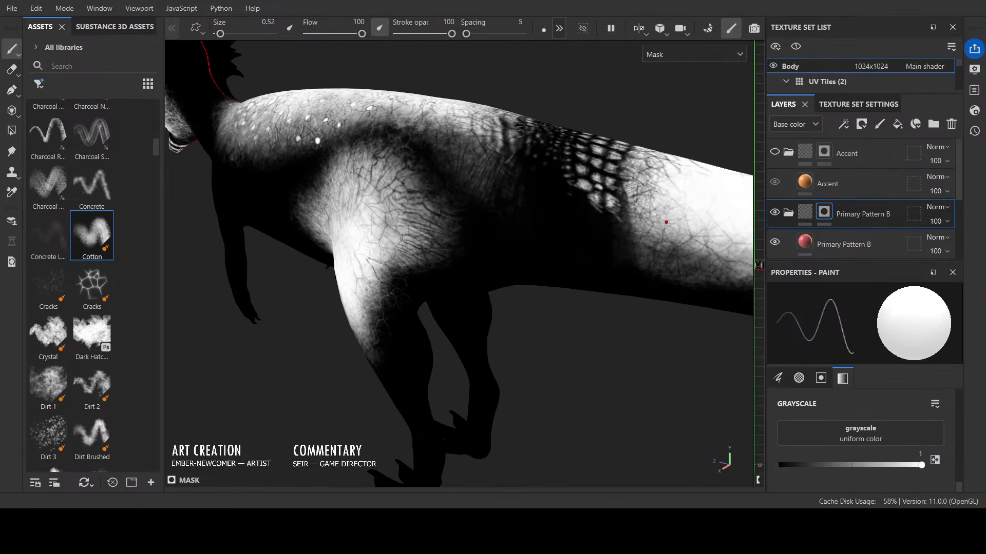
pyautogui.press('x')
pyautogui.moveTo(618, 217)
pyautogui.mouseDown()
pyautogui.moveTo(604, 227)
pyautogui.moveTo(616, 231)
pyautogui.moveTo(607, 210)
pyautogui.moveTo(618, 223)
pyautogui.moveTo(619, 199)
pyautogui.mouseUp()
pyautogui.press('x')
pyautogui.press('x')
pyautogui.press('x')
pyautogui.moveTo(619, 240)
pyautogui.mouseDown()
pyautogui.moveTo(634, 231)
pyautogui.moveTo(617, 168)
pyautogui.moveTo(603, 161)
pyautogui.moveTo(617, 155)
pyautogui.mouseUp()
pyautogui.press(']')
pyautogui.press('x')
pyautogui.press('x')
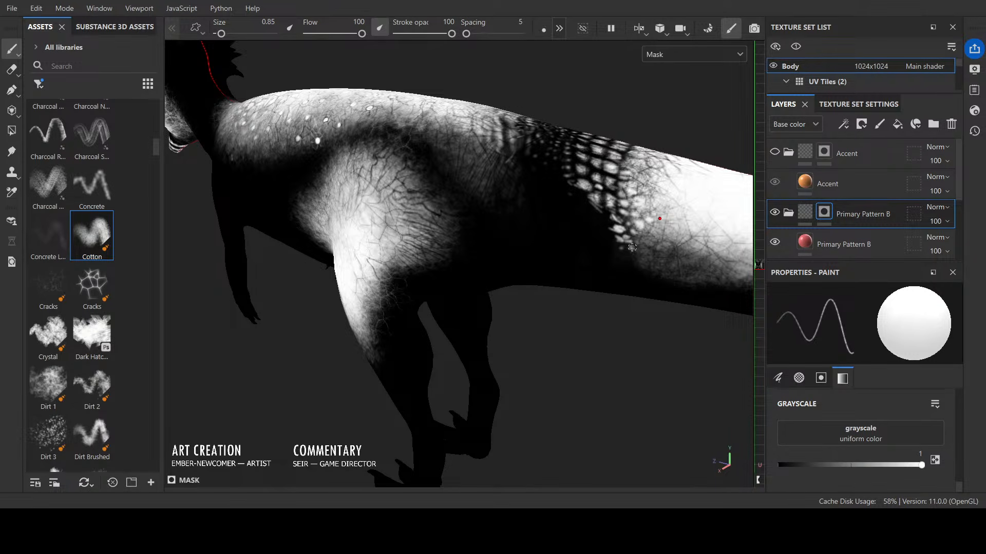
# Step: Darken the lowest scales and the tail's lower side with black, enlarging the Cotton brush to size 4.51
pyautogui.press('x')
pyautogui.press(']')
pyautogui.press(']')
pyautogui.press(']')
pyautogui.press(']')
pyautogui.press(']')
pyautogui.press(']')
pyautogui.press(']')
pyautogui.press(']')
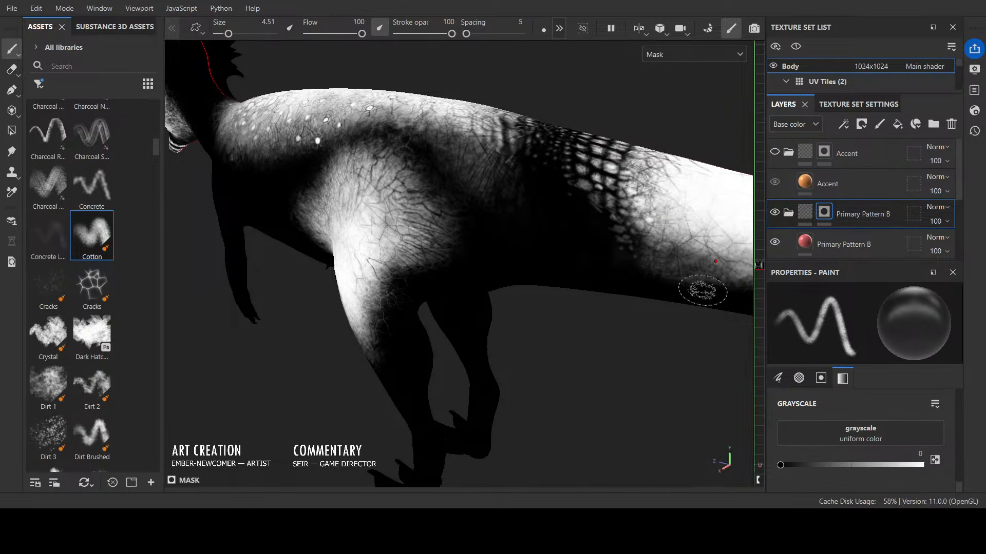
# Step: Draw fine black cracks along the lower side of the tail behind the band, reducing the brush to size 0.27
pyautogui.press('[')
pyautogui.press('[')
pyautogui.press('[')
pyautogui.press('[')
pyautogui.press('[')
pyautogui.press('[')
pyautogui.moveTo(627, 223)
pyautogui.mouseDown()
pyautogui.moveTo(666, 263)
pyautogui.moveTo(722, 285)
pyautogui.mouseUp()
pyautogui.press('[')
pyautogui.press('[')
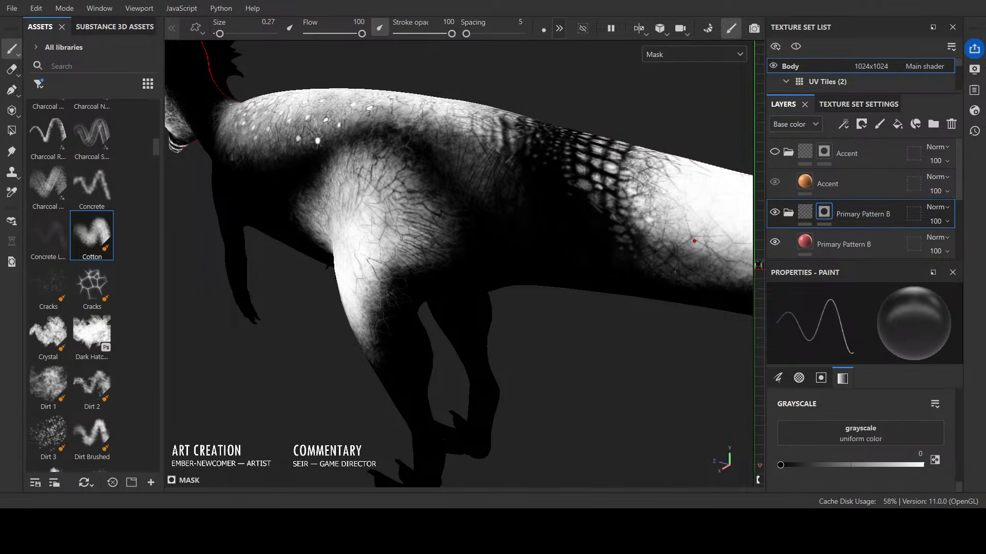
# Step: Outline and reshape the large scales around the spine in the band's front row with white and black at size 0.27
pyautogui.scroll(-3, 714, 267)
pyautogui.keyDown('alt'); pyautogui.moveTo(714, 267); pyautogui.dragTo(467, 339); pyautogui.keyUp('alt')
pyautogui.keyDown('alt'); pyautogui.moveTo(467, 339); pyautogui.dragTo(294, 388, button='middle'); pyautogui.keyUp('alt')
pyautogui.keyDown('alt'); pyautogui.moveTo(583, 375); pyautogui.dragTo(554, 411); pyautogui.keyUp('alt')
pyautogui.scroll(3, 470, 197)
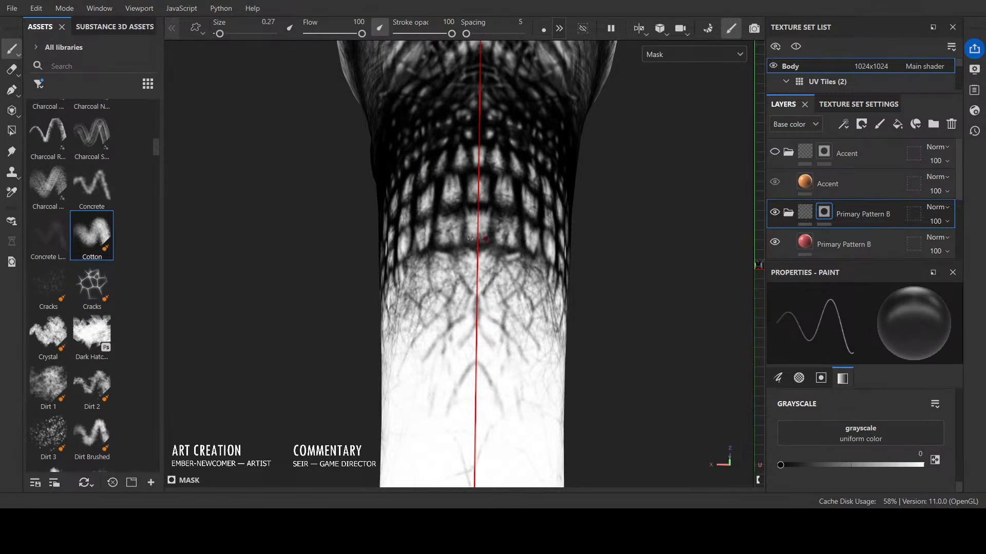
pyautogui.press('x')
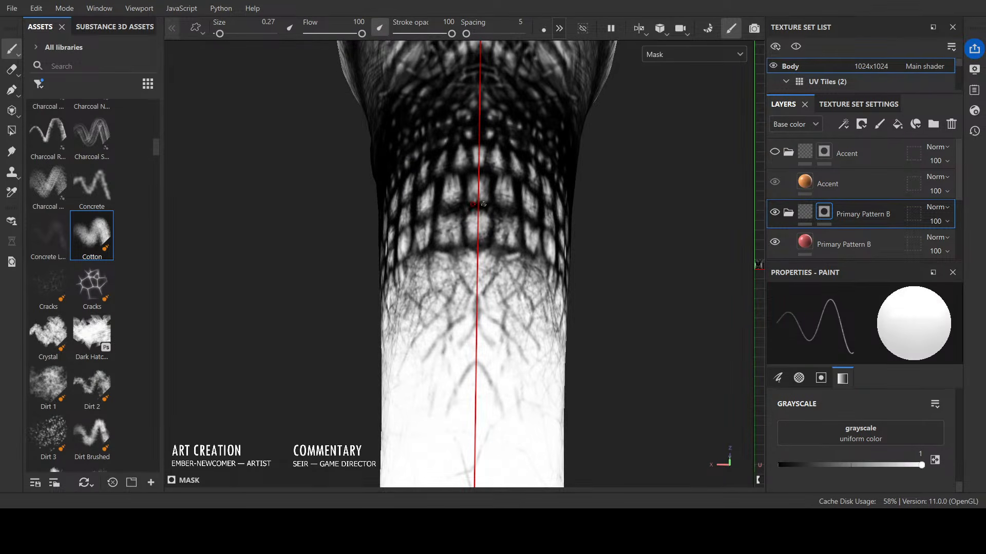
pyautogui.moveTo(469, 180)
pyautogui.mouseDown()
pyautogui.moveTo(478, 175)
pyautogui.moveTo(478, 206)
pyautogui.moveTo(468, 150)
pyautogui.moveTo(476, 143)
pyautogui.moveTo(470, 154)
pyautogui.moveTo(492, 168)
pyautogui.moveTo(498, 153)
pyautogui.moveTo(504, 163)
pyautogui.moveTo(498, 147)
pyautogui.moveTo(505, 160)
pyautogui.moveTo(494, 165)
pyautogui.moveTo(524, 172)
pyautogui.mouseUp()
pyautogui.press('x')
pyautogui.press('x')
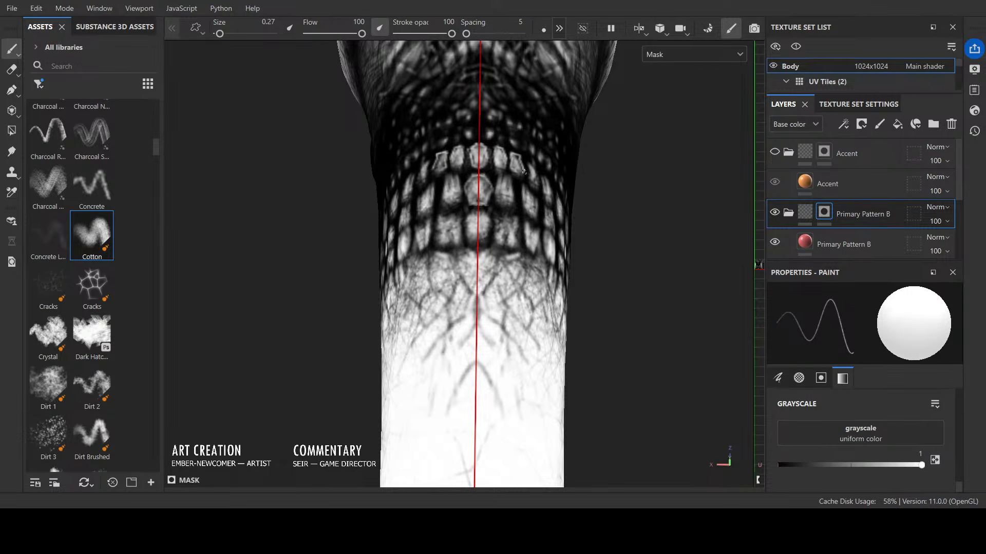
pyautogui.press('x')
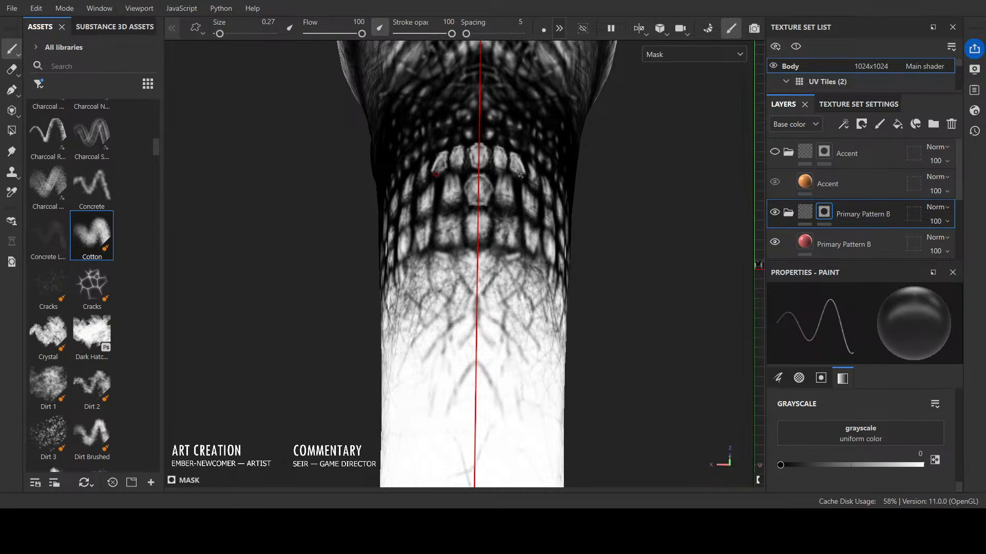
# Step: Sharpen the neighbouring large scales in the band's middle row into angular plates with white edges and black gaps at size 0.27
pyautogui.press('x')
pyautogui.moveTo(510, 210)
pyautogui.mouseDown()
pyautogui.moveTo(496, 203)
pyautogui.moveTo(496, 180)
pyautogui.moveTo(512, 194)
pyautogui.moveTo(510, 209)
pyautogui.moveTo(497, 177)
pyautogui.moveTo(513, 179)
pyautogui.moveTo(524, 211)
pyautogui.moveTo(521, 183)
pyautogui.moveTo(535, 208)
pyautogui.mouseUp()
pyautogui.press('x')
pyautogui.press('x')
pyautogui.press('x')
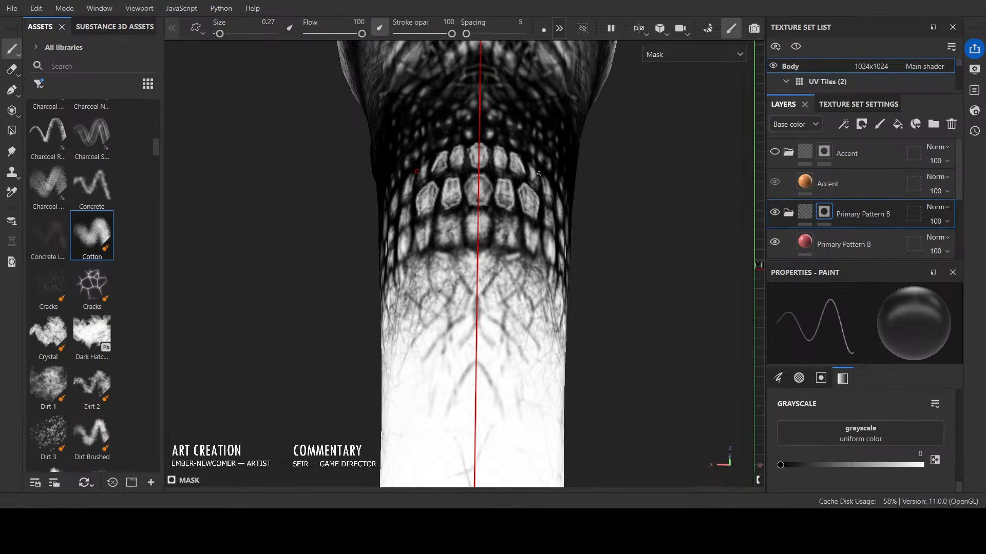
pyautogui.press('x')
pyautogui.moveTo(538, 174)
pyautogui.mouseDown()
pyautogui.moveTo(464, 249)
pyautogui.moveTo(481, 294)
pyautogui.moveTo(594, 356)
pyautogui.moveTo(647, 69)
pyautogui.mouseUp()
pyautogui.scroll(-3, 537, 183)
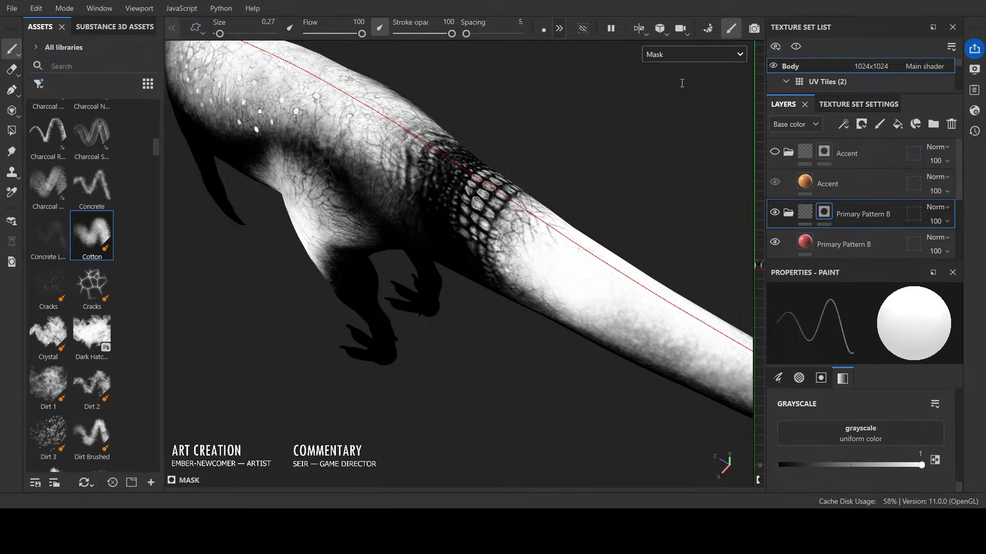
# Step: Paint crossing cracks from the spine down the tail behind the scale band in the Base color view, with the Cotton brush at size 0.27
pyautogui.press('m')
pyautogui.keyDown('alt'); pyautogui.moveTo(652, 121); pyautogui.dragTo(740, 395); pyautogui.keyUp('alt')
pyautogui.keyDown('alt'); pyautogui.moveTo(740, 395); pyautogui.dragTo(642, 303, button='middle'); pyautogui.keyUp('alt')
pyautogui.keyDown('alt'); pyautogui.moveTo(643, 303); pyautogui.dragTo(495, 414); pyautogui.keyUp('alt')
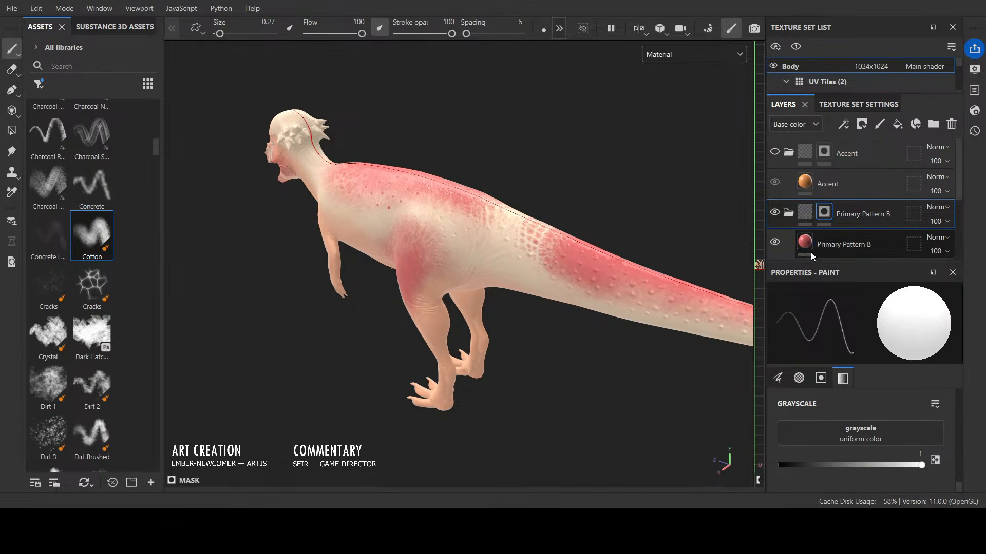
pyautogui.keyDown('alt'); pyautogui.moveTo(451, 231); pyautogui.dragTo(602, 280, button='right'); pyautogui.keyUp('alt')
pyautogui.keyDown('alt'); pyautogui.moveTo(592, 132); pyautogui.dragTo(644, 308); pyautogui.keyUp('alt')
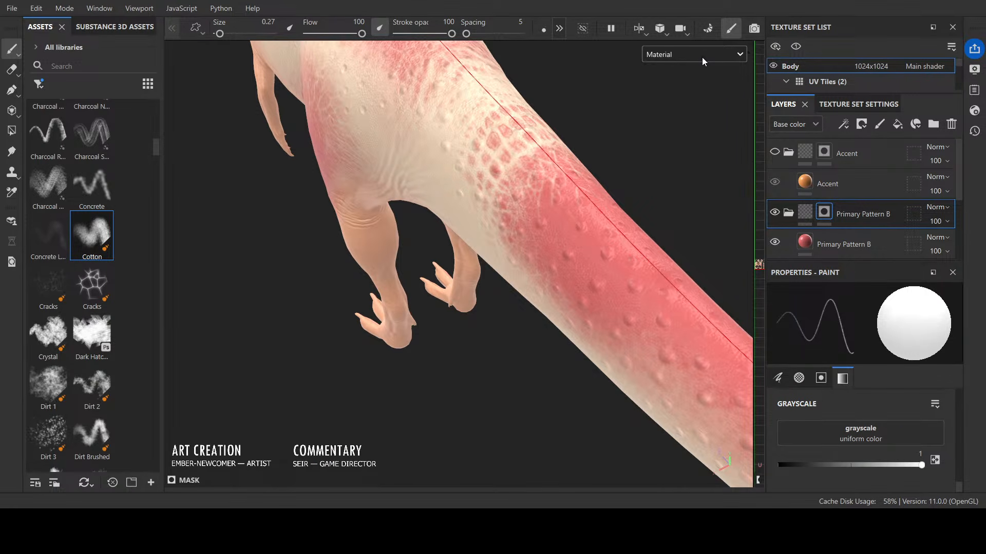
pyautogui.press('c')
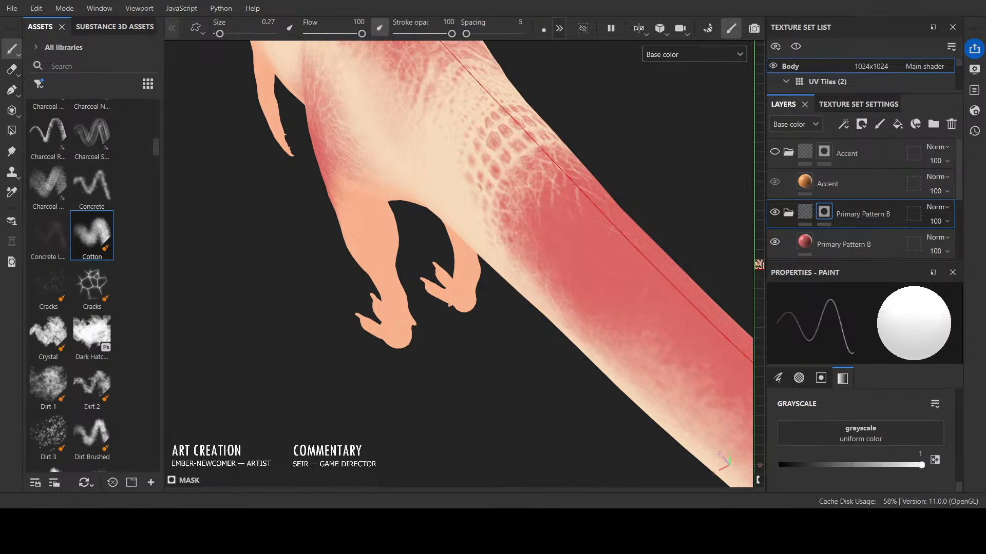
pyautogui.keyDown('alt'); pyautogui.moveTo(629, 148); pyautogui.dragTo(552, 189, button='right'); pyautogui.keyUp('alt')
pyautogui.keyDown('alt'); pyautogui.moveTo(552, 190); pyautogui.dragTo(570, 215); pyautogui.keyUp('alt')
pyautogui.keyDown('alt'); pyautogui.moveTo(642, 215); pyautogui.dragTo(616, 184, button='right'); pyautogui.keyUp('alt')
pyautogui.keyDown('alt'); pyautogui.moveTo(623, 184); pyautogui.dragTo(608, 194, button='middle'); pyautogui.keyUp('alt')
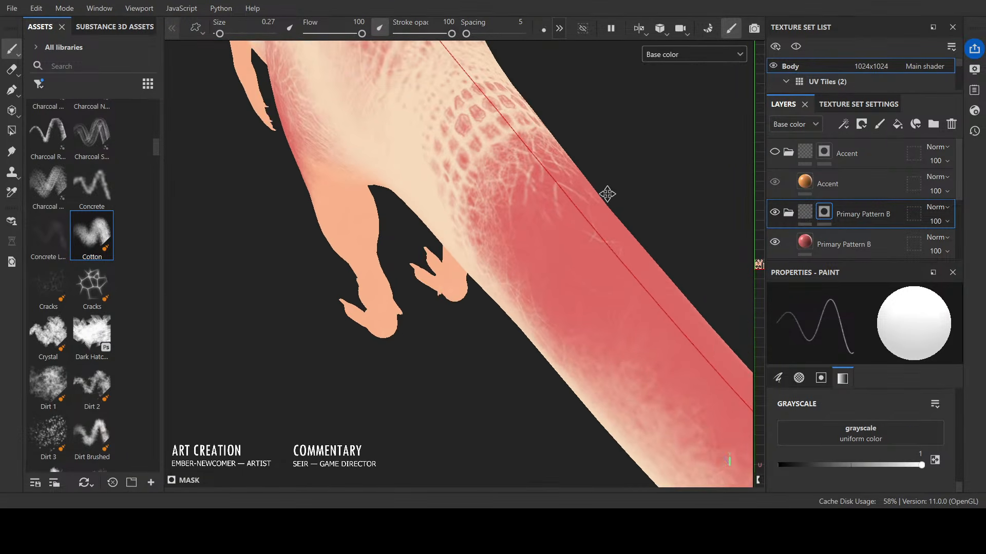
pyautogui.keyDown('alt'); pyautogui.moveTo(607, 194); pyautogui.dragTo(606, 195); pyautogui.keyUp('alt')
pyautogui.press('x')
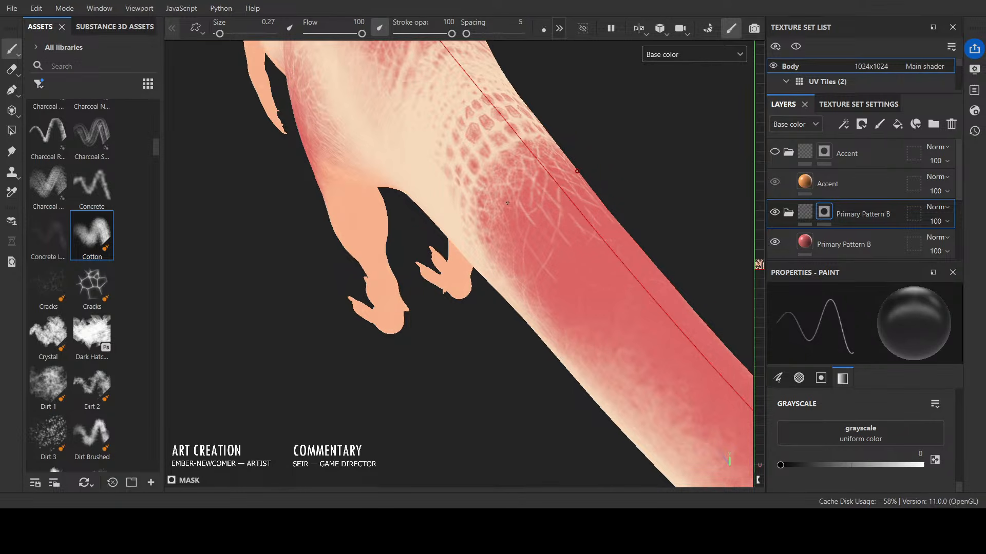
pyautogui.press('x')
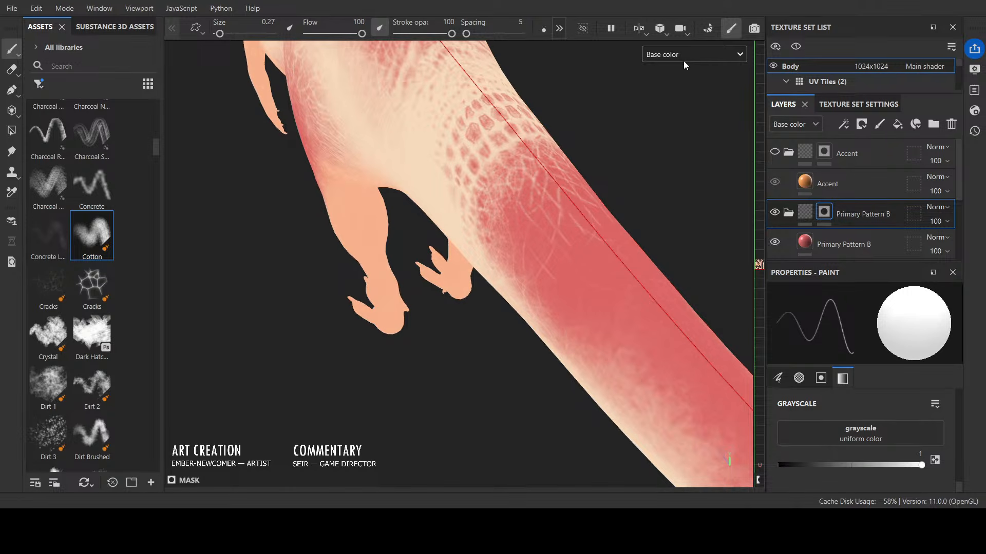
# Step: Sharpen the scales in the band's rear and front rows with white edges and black gaps in the Mask view
pyautogui.click(692, 185)
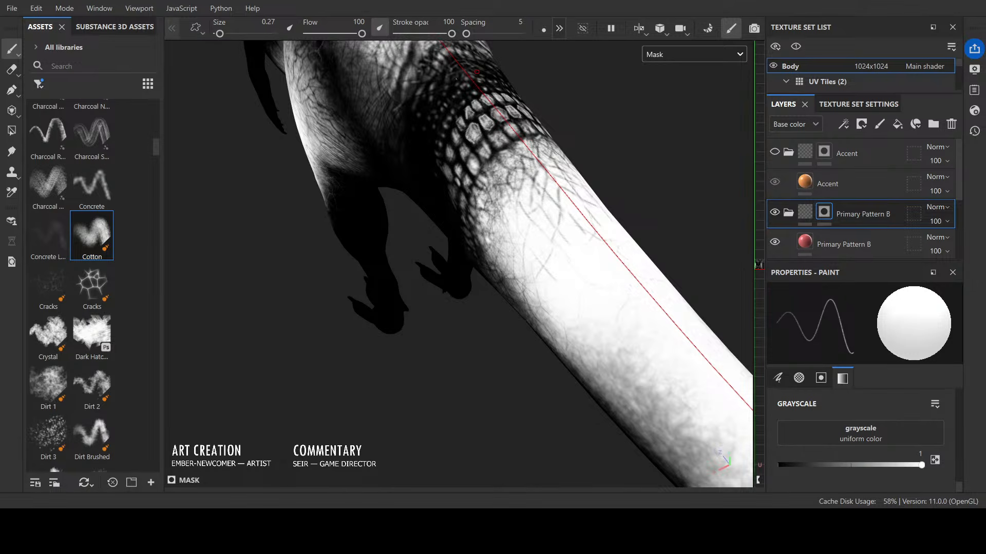
pyautogui.keyDown('alt'); pyautogui.moveTo(474, 145); pyautogui.dragTo(467, 139); pyautogui.keyUp('alt')
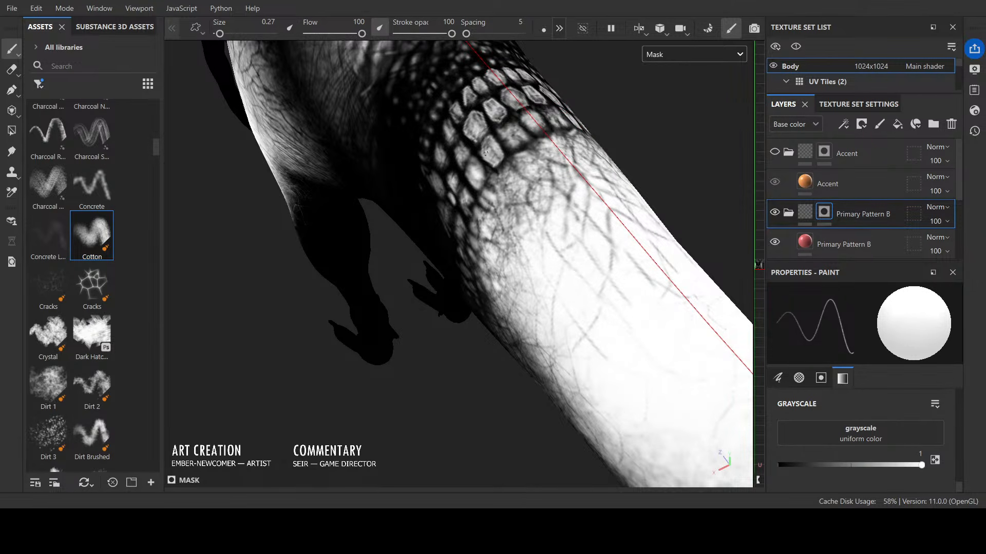
pyautogui.moveTo(508, 123); pyautogui.dragTo(520, 148)
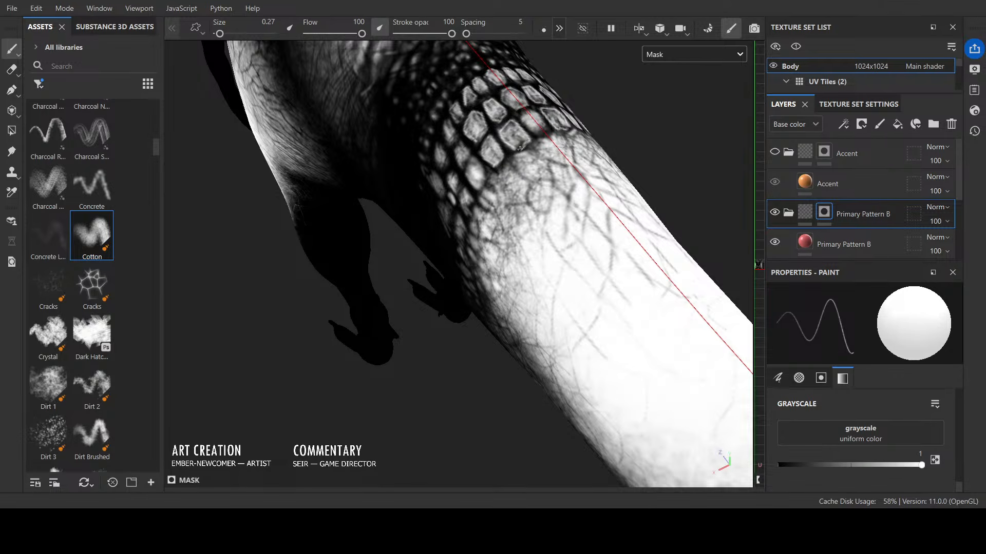
pyautogui.press('x')
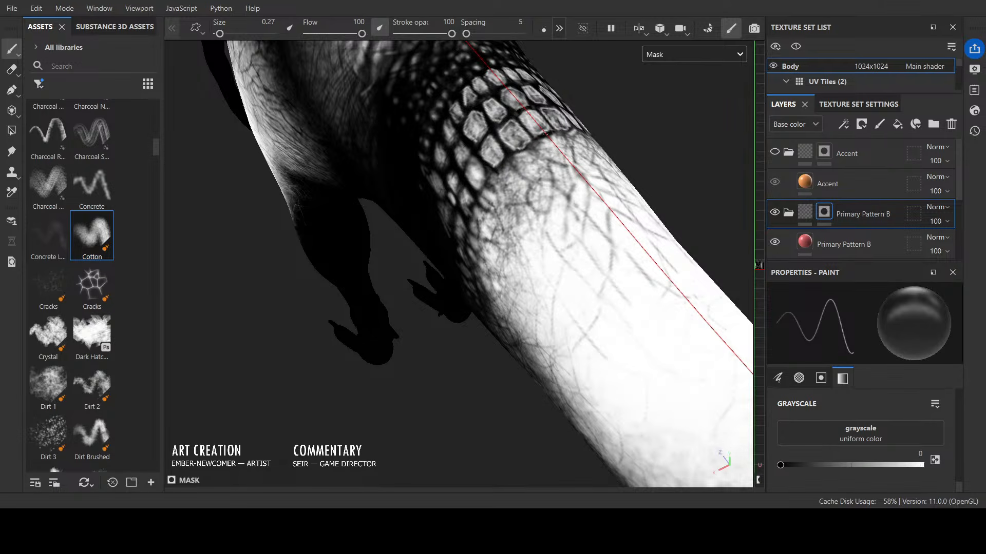
pyautogui.press('x')
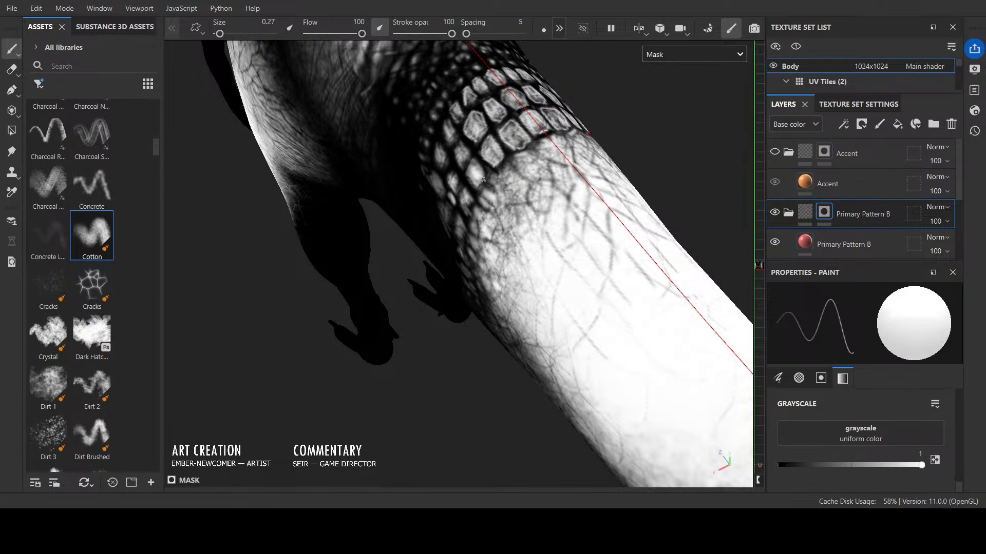
pyautogui.press('x')
pyautogui.press('x')
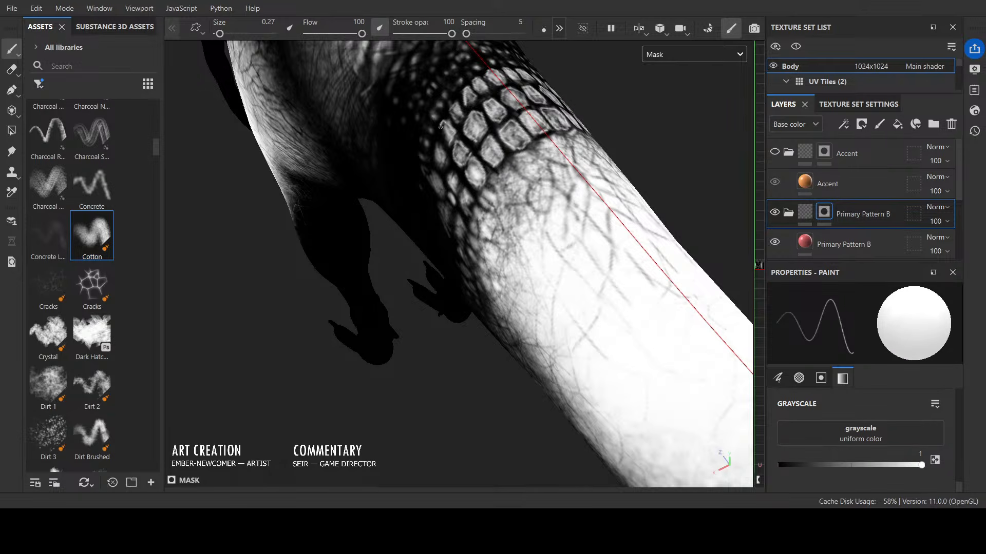
pyautogui.press('x')
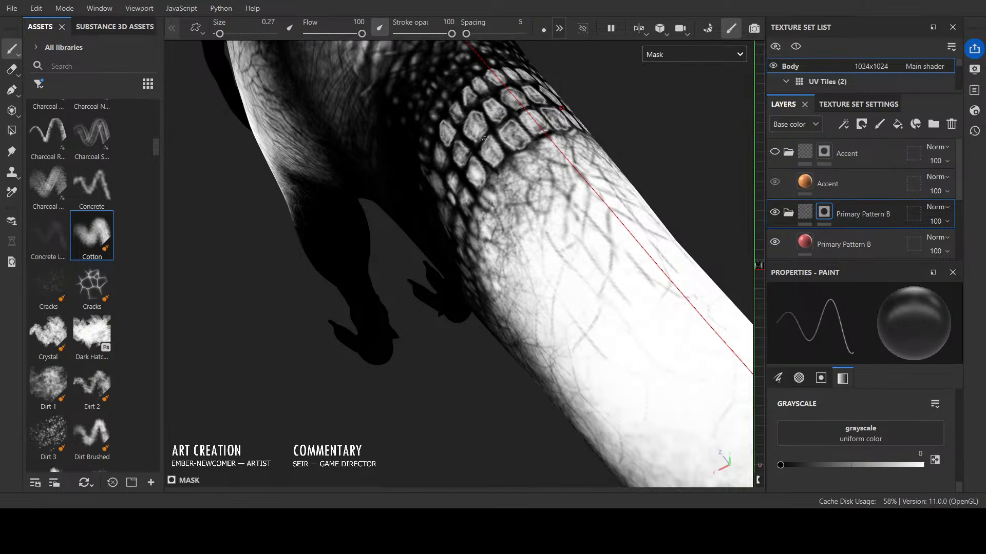
# Step: Draw black angular scale outlines through the pale cracked area directly behind the band's rear row
pyautogui.scroll(-5, 484, 139)
pyautogui.keyDown('alt'); pyautogui.moveTo(426, 153); pyautogui.dragTo(464, 114); pyautogui.keyUp('alt')
pyautogui.scroll(5, 464, 114)
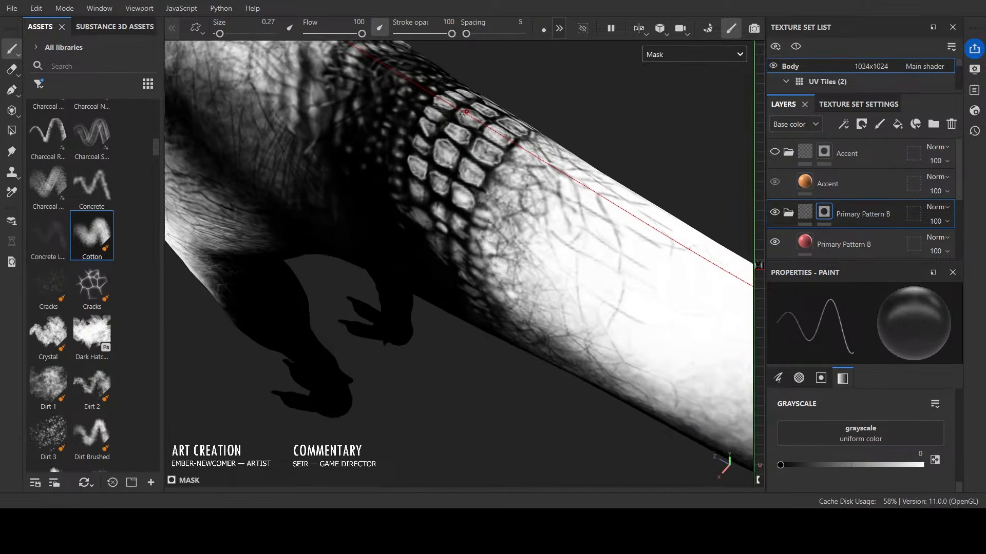
pyautogui.moveTo(477, 226)
pyautogui.mouseDown()
pyautogui.moveTo(492, 220)
pyautogui.moveTo(499, 242)
pyautogui.mouseUp()
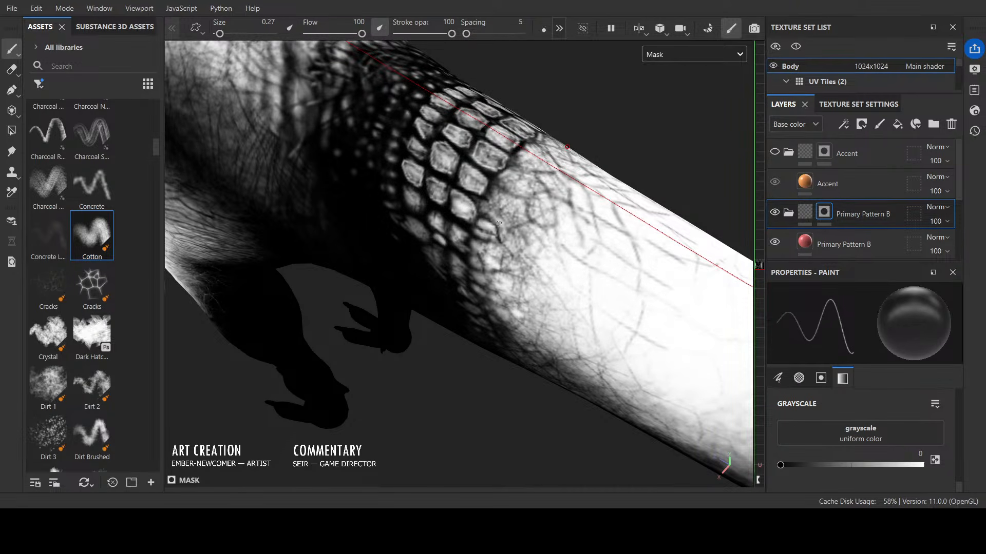
pyautogui.moveTo(481, 209)
pyautogui.mouseDown()
pyautogui.moveTo(492, 207)
pyautogui.moveTo(498, 224)
pyautogui.moveTo(528, 203)
pyautogui.moveTo(503, 225)
pyautogui.moveTo(532, 222)
pyautogui.moveTo(544, 183)
pyautogui.moveTo(516, 169)
pyautogui.moveTo(494, 177)
pyautogui.moveTo(514, 156)
pyautogui.moveTo(543, 158)
pyautogui.moveTo(575, 178)
pyautogui.moveTo(518, 198)
pyautogui.moveTo(553, 218)
pyautogui.moveTo(577, 217)
pyautogui.moveTo(569, 177)
pyautogui.moveTo(588, 209)
pyautogui.mouseUp()
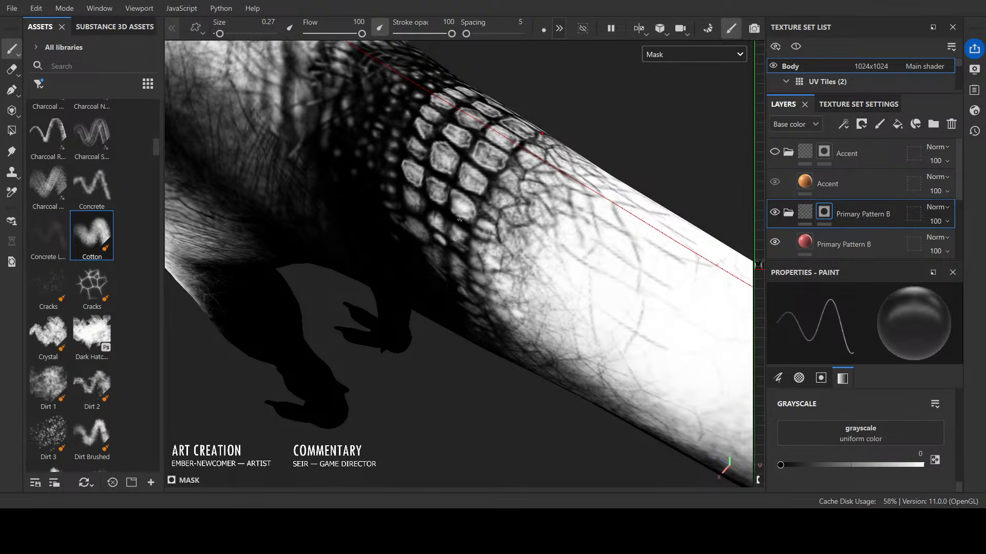
# Step: Outline and reshape the scales on the band's lower flank with alternating white edges and black gaps at size 0.27
pyautogui.press('x')
pyautogui.moveTo(431, 211)
pyautogui.mouseDown()
pyautogui.moveTo(436, 225)
pyautogui.moveTo(462, 193)
pyautogui.moveTo(452, 212)
pyautogui.moveTo(465, 237)
pyautogui.moveTo(448, 219)
pyautogui.moveTo(450, 246)
pyautogui.mouseUp()
pyautogui.press('x')
pyautogui.scroll(-4, 447, 195)
pyautogui.keyDown('alt'); pyautogui.moveTo(446, 206); pyautogui.dragTo(514, 241); pyautogui.keyUp('alt')
pyautogui.scroll(3, 401, 226)
pyautogui.press('x')
pyautogui.moveTo(448, 196)
pyautogui.mouseDown()
pyautogui.moveTo(434, 184)
pyautogui.moveTo(453, 201)
pyautogui.moveTo(439, 214)
pyautogui.moveTo(481, 234)
pyautogui.moveTo(474, 255)
pyautogui.moveTo(487, 245)
pyautogui.moveTo(441, 213)
pyautogui.moveTo(465, 218)
pyautogui.moveTo(490, 263)
pyautogui.moveTo(472, 243)
pyautogui.moveTo(496, 236)
pyautogui.moveTo(518, 260)
pyautogui.mouseUp()
pyautogui.press('x')
pyautogui.press('x')
pyautogui.moveTo(506, 225)
pyautogui.mouseDown()
pyautogui.moveTo(474, 217)
pyautogui.moveTo(488, 222)
pyautogui.mouseUp()
pyautogui.press('x')
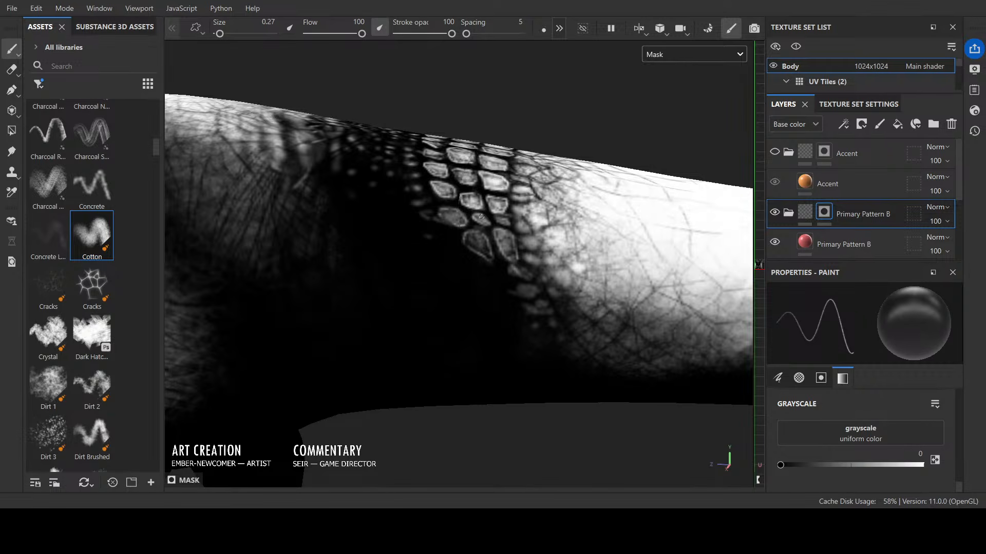
# Step: Define the small scales at the band's lowest end with alternating white and black strokes
pyautogui.press('x')
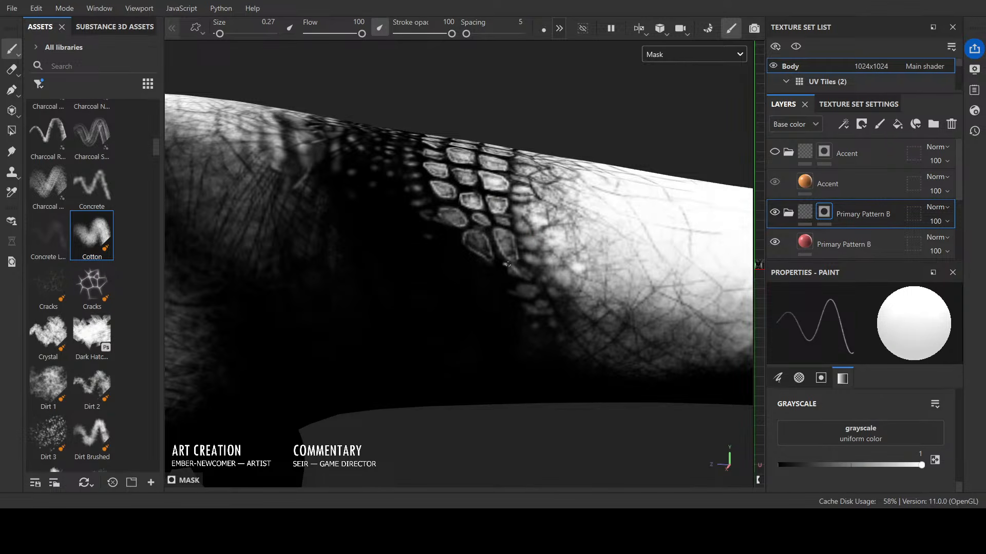
pyautogui.moveTo(507, 264); pyautogui.dragTo(526, 269)
pyautogui.press('x')
pyautogui.moveTo(519, 268)
pyautogui.mouseDown()
pyautogui.moveTo(505, 265)
pyautogui.moveTo(528, 268)
pyautogui.moveTo(507, 274)
pyautogui.moveTo(524, 279)
pyautogui.moveTo(503, 273)
pyautogui.moveTo(536, 294)
pyautogui.mouseUp()
pyautogui.press('x')
pyautogui.press('x')
pyautogui.press('x')
pyautogui.press('x')
pyautogui.press('x')
pyautogui.moveTo(532, 291)
pyautogui.mouseDown()
pyautogui.moveTo(514, 288)
pyautogui.moveTo(547, 309)
pyautogui.moveTo(518, 296)
pyautogui.moveTo(424, 352)
pyautogui.moveTo(457, 364)
pyautogui.mouseUp()
pyautogui.press('x')
# Step: Draw long curved cracks around the tail's side just behind the band with black and white strokes
pyautogui.scroll(-2, 501, 239)
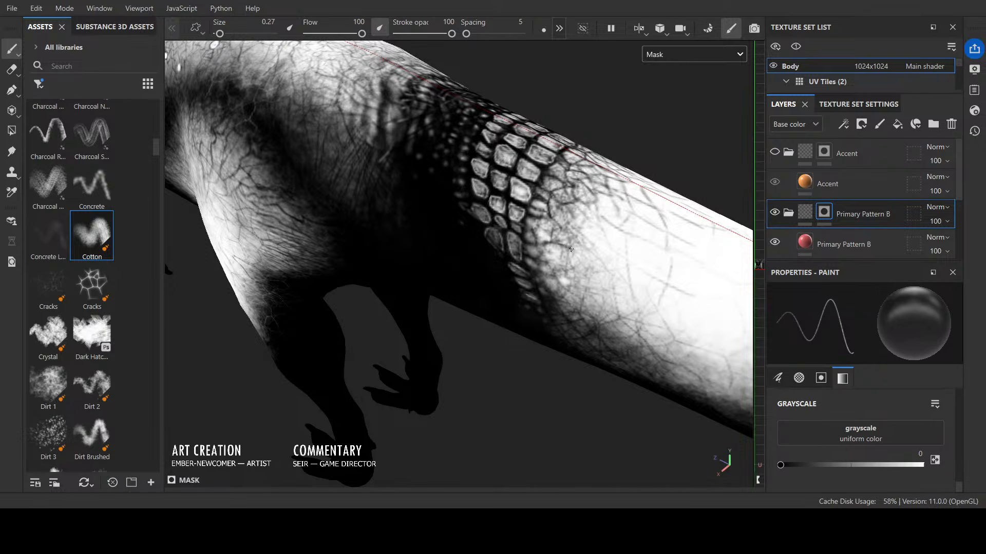
pyautogui.moveTo(587, 243)
pyautogui.mouseDown()
pyautogui.moveTo(601, 204)
pyautogui.moveTo(584, 274)
pyautogui.mouseUp()
pyautogui.press('x')
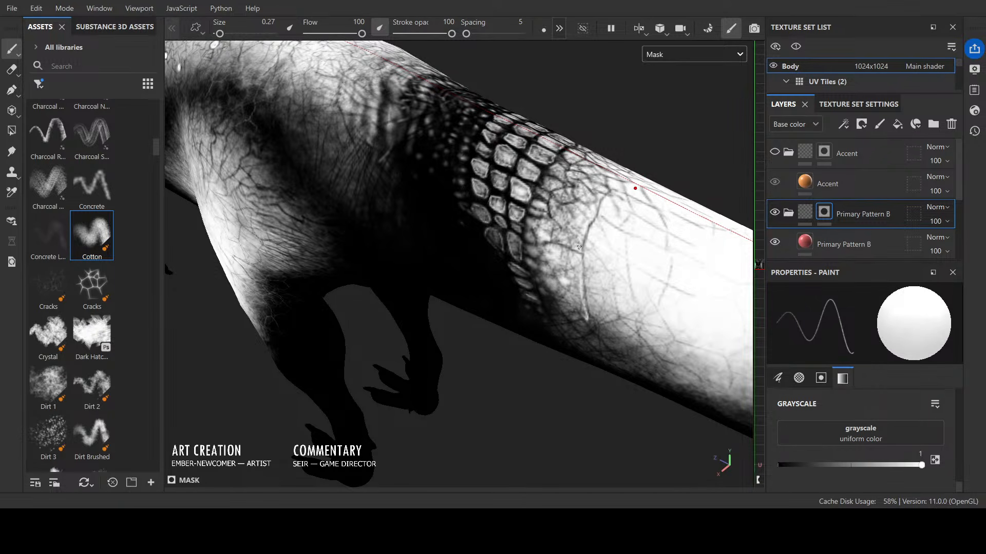
pyautogui.moveTo(604, 186); pyautogui.dragTo(618, 167)
pyautogui.moveTo(550, 221); pyautogui.dragTo(570, 324)
pyautogui.moveTo(550, 233); pyautogui.dragTo(557, 182)
pyautogui.press('x')
pyautogui.moveTo(564, 313); pyautogui.dragTo(553, 188)
pyautogui.moveTo(586, 315); pyautogui.dragTo(593, 253)
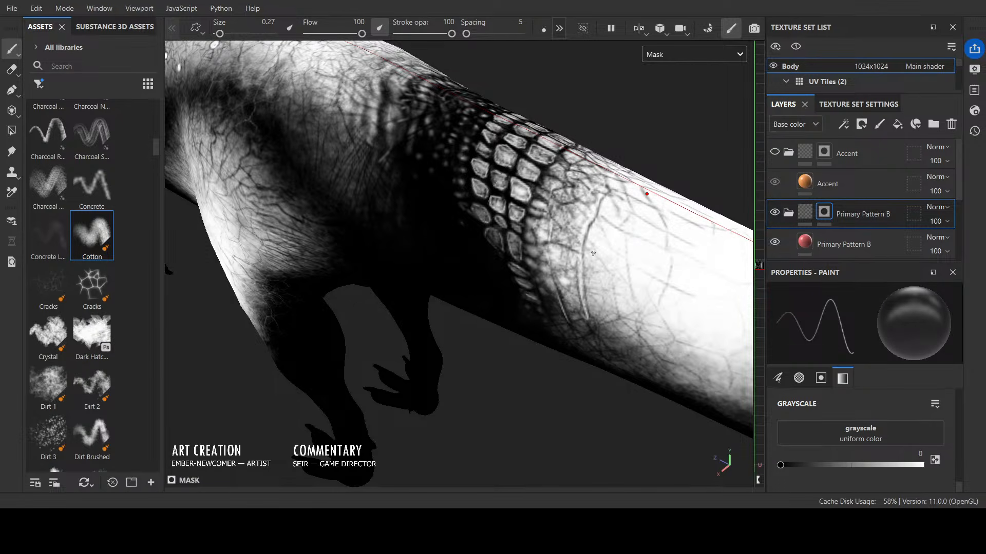
pyautogui.moveTo(625, 337); pyautogui.dragTo(639, 235)
# Step: Cross the curved cracks with short black lengthwise lines to form a scale grid behind the band
pyautogui.scroll(-4, 632, 306)
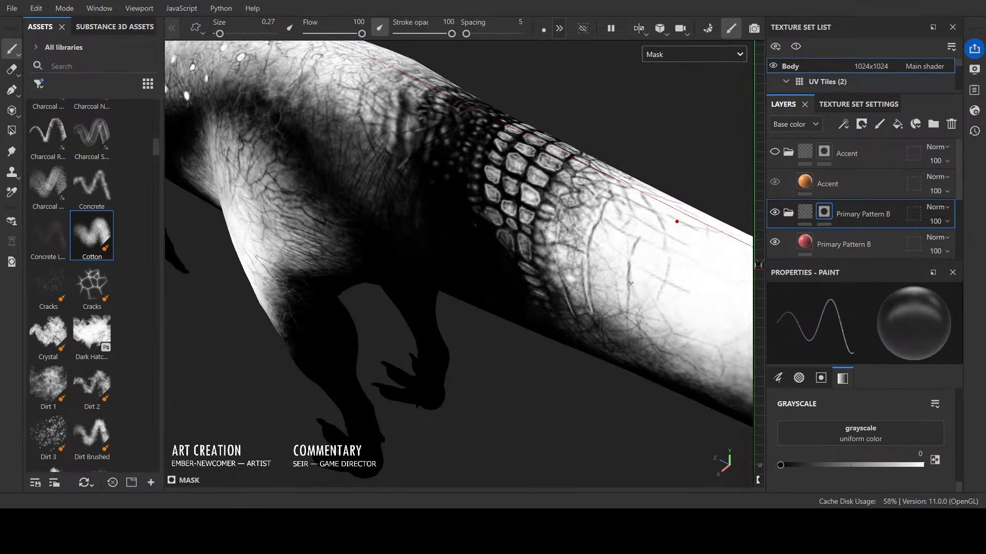
pyautogui.moveTo(663, 272)
pyautogui.keyDown('alt'); pyautogui.mouseDown()
pyautogui.moveTo(463, 385)
pyautogui.moveTo(498, 405)
pyautogui.moveTo(661, 354)
pyautogui.moveTo(651, 267)
pyautogui.mouseUp(); pyautogui.keyUp('alt')
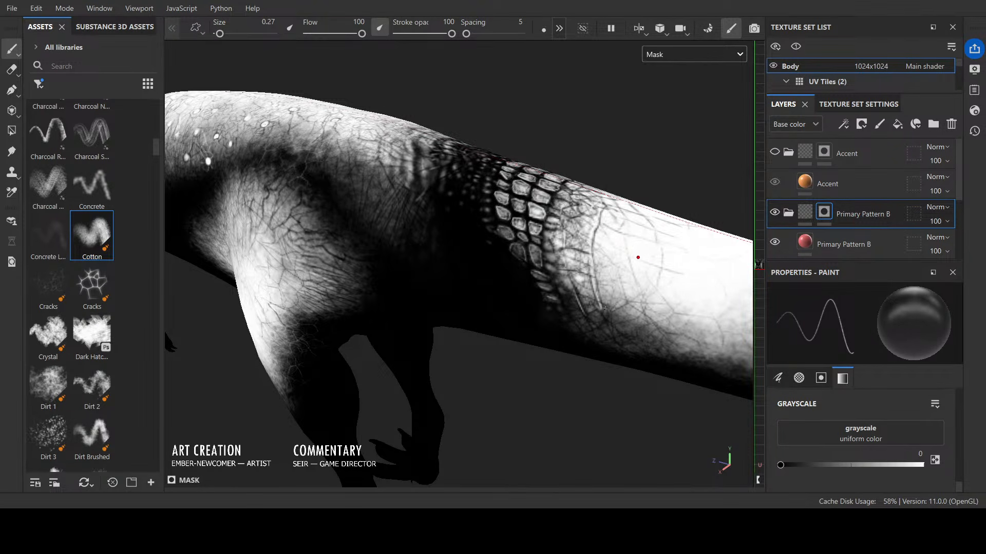
pyautogui.moveTo(593, 286); pyautogui.dragTo(626, 304)
pyautogui.press('x')
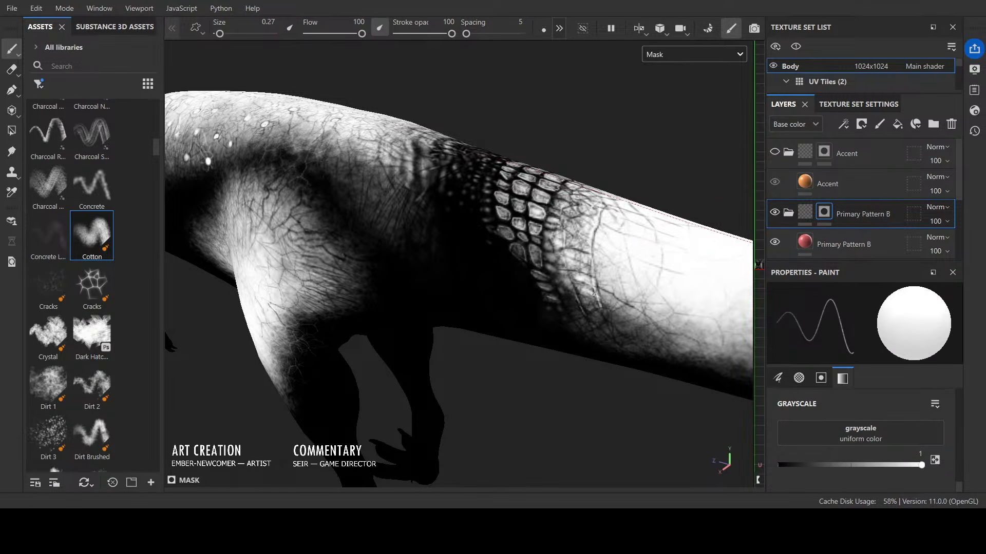
pyautogui.press('x')
pyautogui.moveTo(569, 267)
pyautogui.mouseDown()
pyautogui.moveTo(631, 290)
pyautogui.moveTo(641, 265)
pyautogui.moveTo(614, 246)
pyautogui.mouseUp()
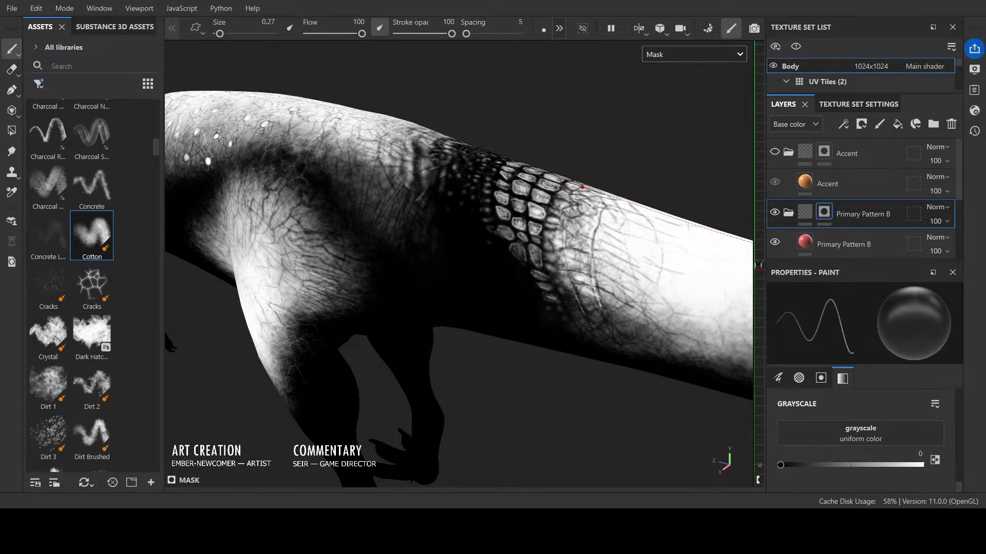
# Step: Add long black cracks running up the tail's side behind the scale grid in the Material view
pyautogui.keyDown('alt'); pyautogui.moveTo(655, 194); pyautogui.dragTo(670, 216); pyautogui.keyUp('alt')
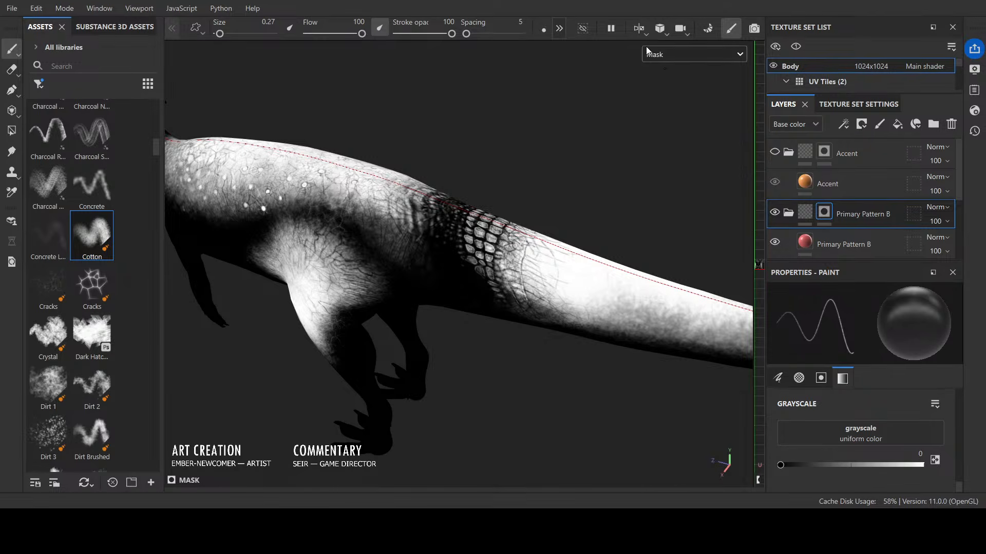
pyautogui.press('m')
pyautogui.moveTo(575, 219)
pyautogui.keyDown('alt'); pyautogui.mouseDown()
pyautogui.moveTo(662, 158)
pyautogui.moveTo(559, 224)
pyautogui.mouseUp(); pyautogui.keyUp('alt')
pyautogui.scroll(4, 550, 223)
pyautogui.moveTo(570, 353); pyautogui.dragTo(569, 264)
pyautogui.moveTo(623, 454); pyautogui.dragTo(638, 279)
pyautogui.scroll(-5, 652, 262)
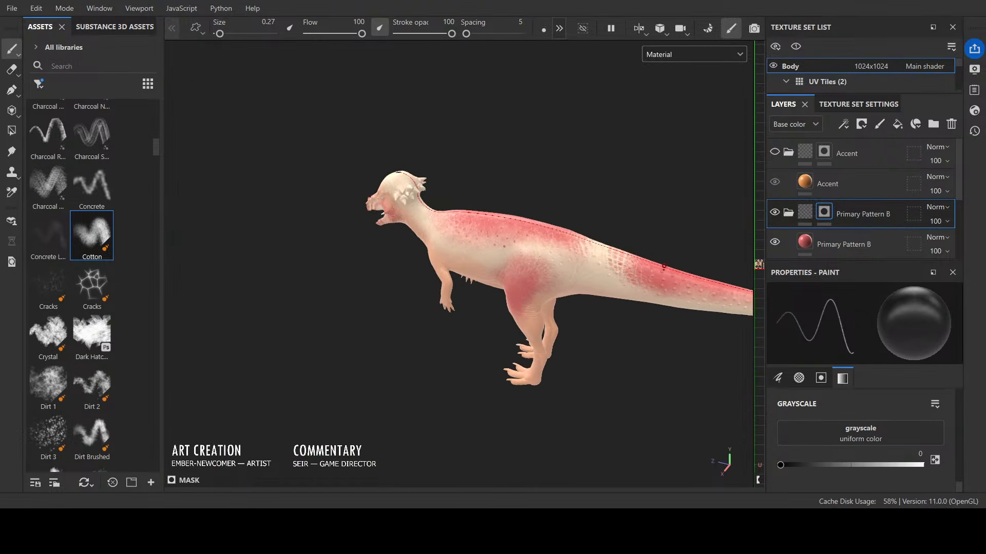
# Step: Draw black crosswise cracks between the raised bumps farther along the red part of the tail
pyautogui.scroll(4, 650, 260)
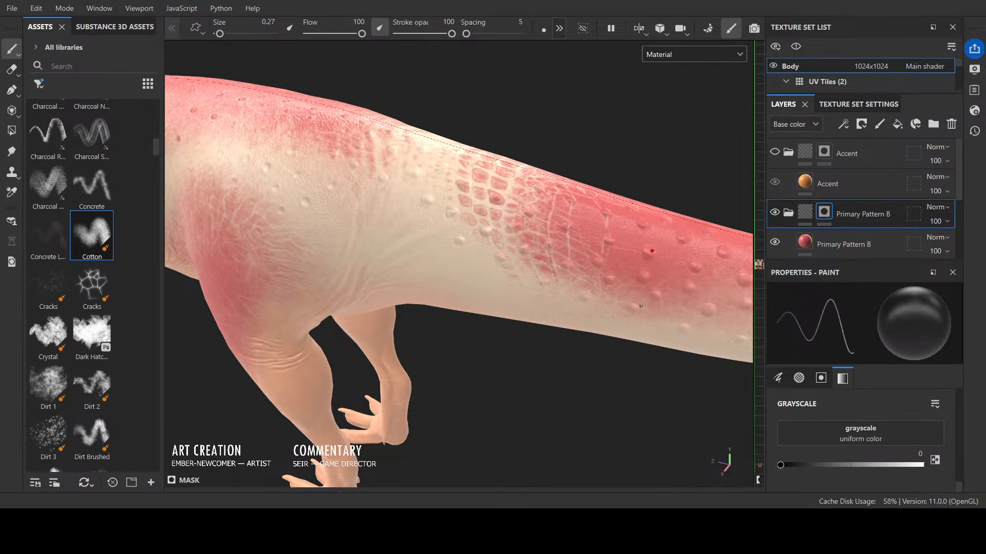
pyautogui.moveTo(647, 264)
pyautogui.mouseDown()
pyautogui.moveTo(639, 206)
pyautogui.moveTo(608, 198)
pyautogui.mouseUp()
pyautogui.moveTo(685, 246)
pyautogui.mouseDown()
pyautogui.moveTo(690, 260)
pyautogui.moveTo(675, 212)
pyautogui.mouseUp()
pyautogui.keyDown('alt'); pyautogui.moveTo(733, 231); pyautogui.dragTo(712, 266); pyautogui.keyUp('alt')
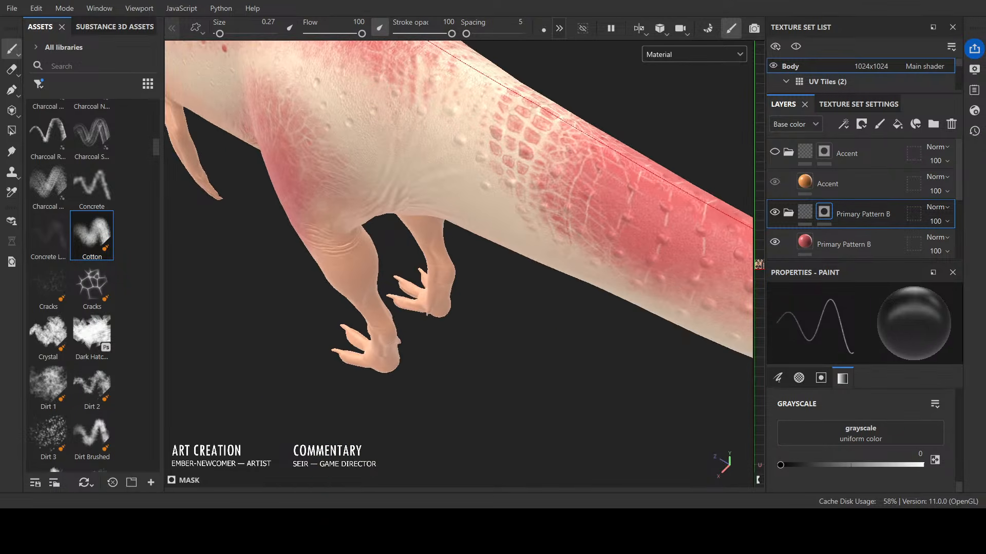
pyautogui.keyDown('alt'); pyautogui.moveTo(636, 402); pyautogui.dragTo(456, 431); pyautogui.keyUp('alt')
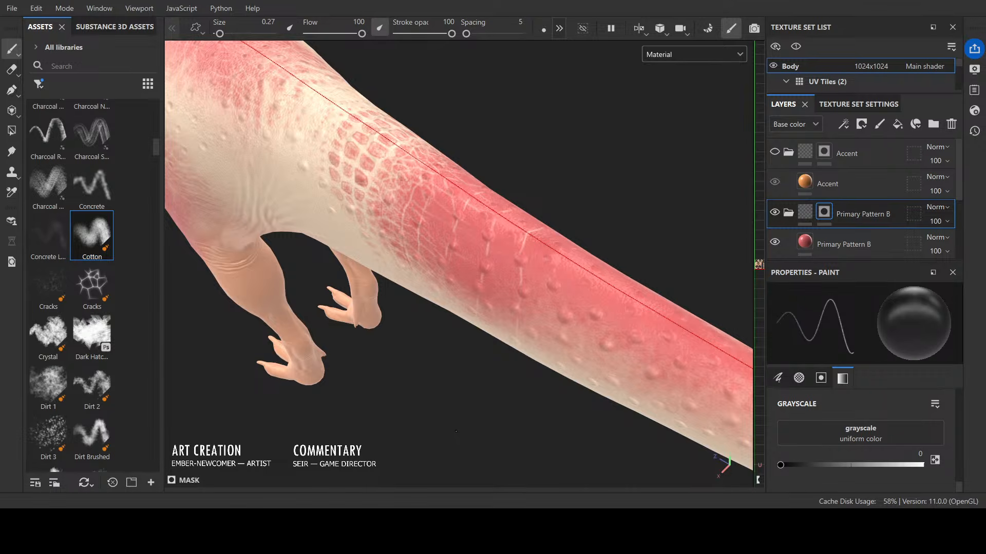
pyautogui.moveTo(558, 265); pyautogui.dragTo(554, 248)
pyautogui.moveTo(584, 293); pyautogui.dragTo(582, 347)
pyautogui.moveTo(595, 275); pyautogui.dragTo(589, 288)
pyautogui.moveTo(655, 362); pyautogui.dragTo(658, 344)
# Step: Draw thin black lengthwise cracks between the crosswise ones on the red part of the tail with a 0.1 brush
pyautogui.scroll(-5, 688, 350)
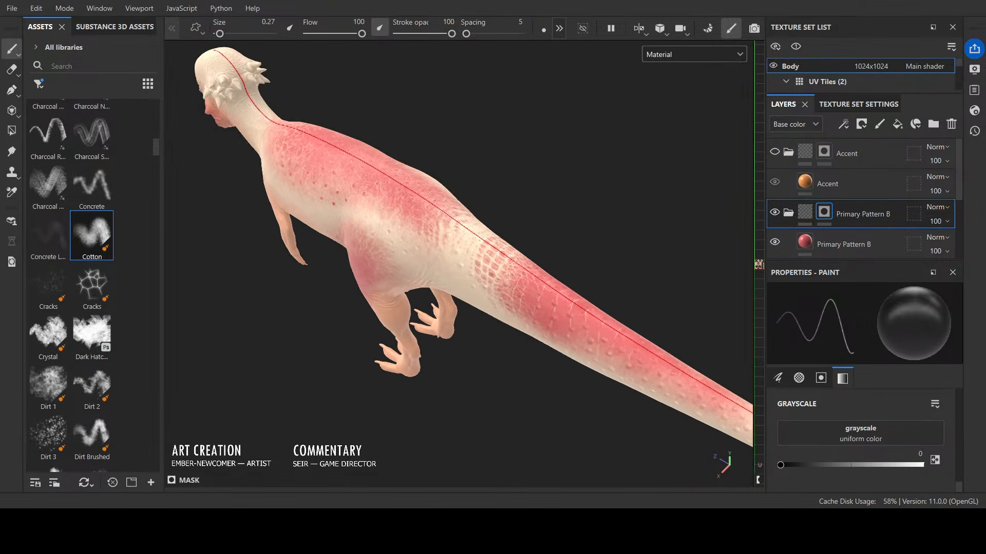
pyautogui.keyDown('alt'); pyautogui.keyDown('shift'); pyautogui.moveTo(583, 340); pyautogui.dragTo(615, 358); pyautogui.keyUp('shift'); pyautogui.keyUp('alt')
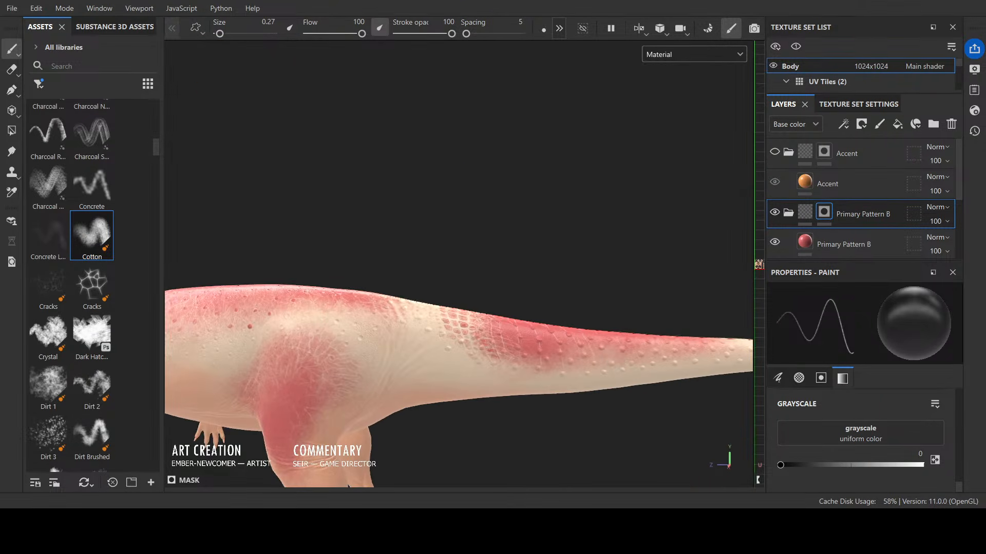
pyautogui.keyDown('alt'); pyautogui.moveTo(605, 400); pyautogui.dragTo(603, 331, button='middle'); pyautogui.keyUp('alt')
pyautogui.scroll(3, 580, 283)
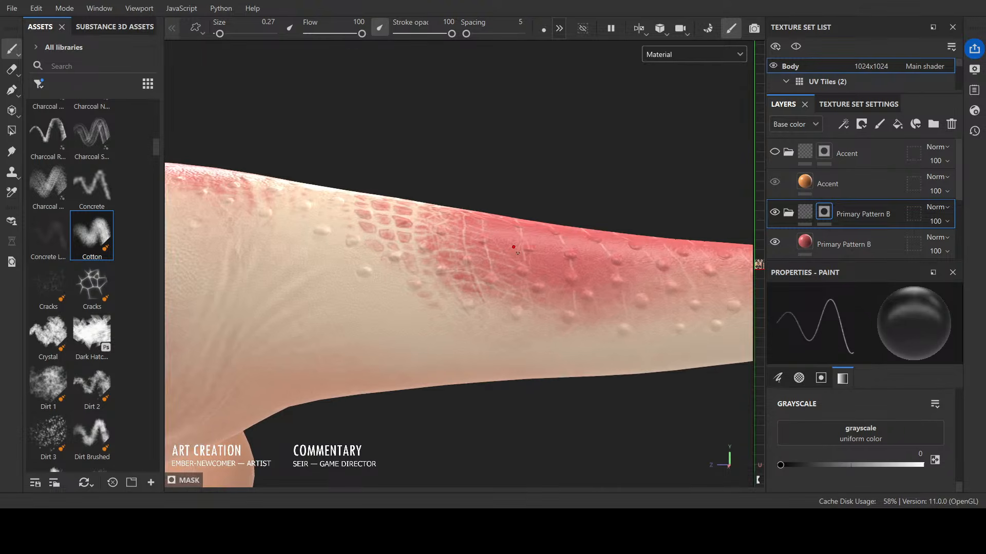
pyautogui.press('x')
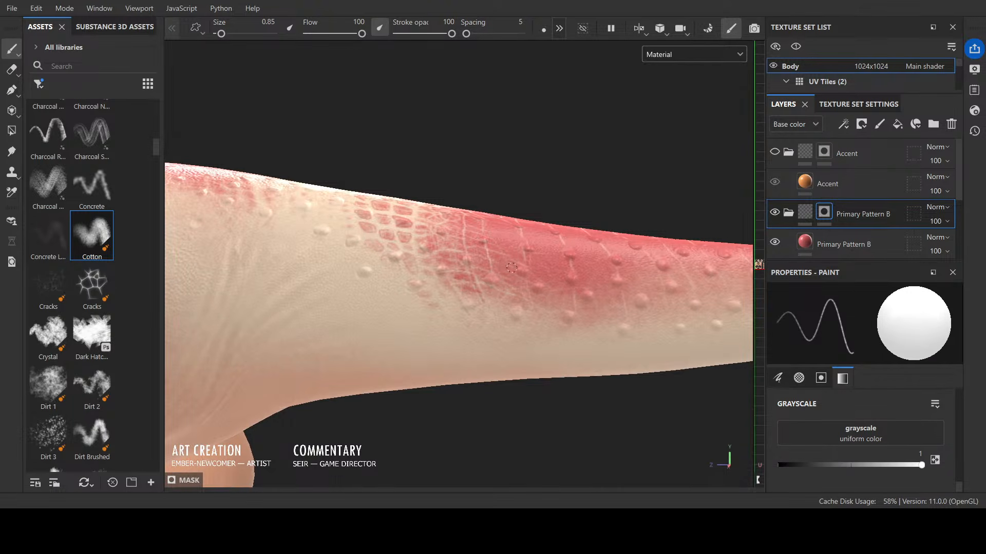
pyautogui.press('[')
pyautogui.press('[')
pyautogui.press('[')
pyautogui.press('x')
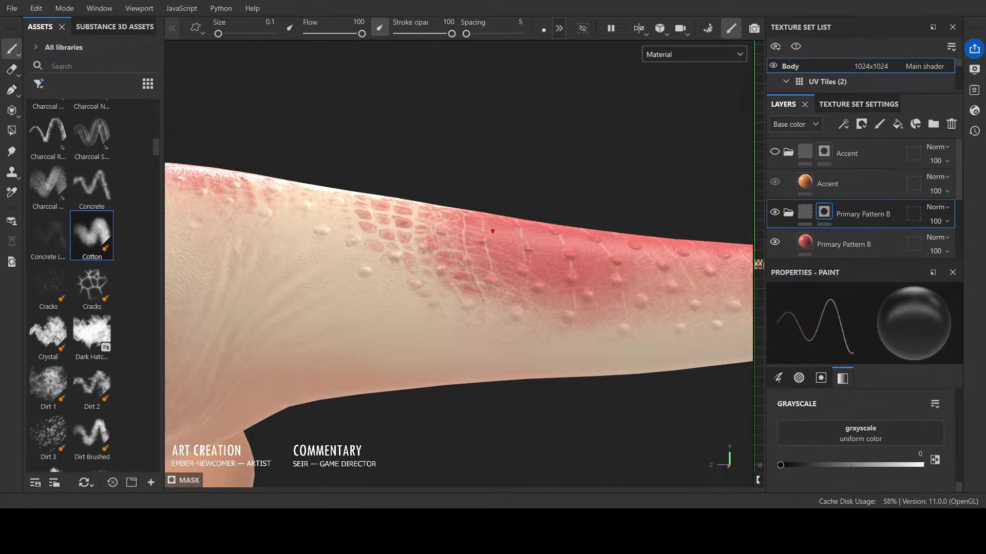
pyautogui.keyDown('alt'); pyautogui.moveTo(509, 227); pyautogui.dragTo(493, 192); pyautogui.keyUp('alt')
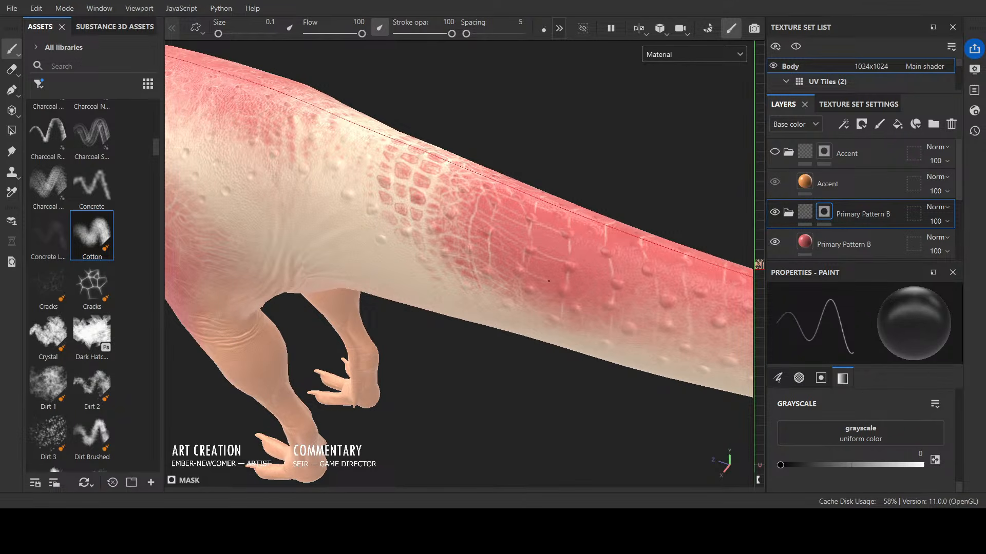
pyautogui.moveTo(548, 282); pyautogui.dragTo(562, 286)
pyautogui.moveTo(571, 235); pyautogui.dragTo(605, 248)
# Step: Add black cracks beside the midline on the top of the tail with a 0.27 brush
pyautogui.scroll(-5, 549, 293)
pyautogui.keyDown('alt'); pyautogui.moveTo(550, 295); pyautogui.dragTo(436, 365); pyautogui.keyUp('alt')
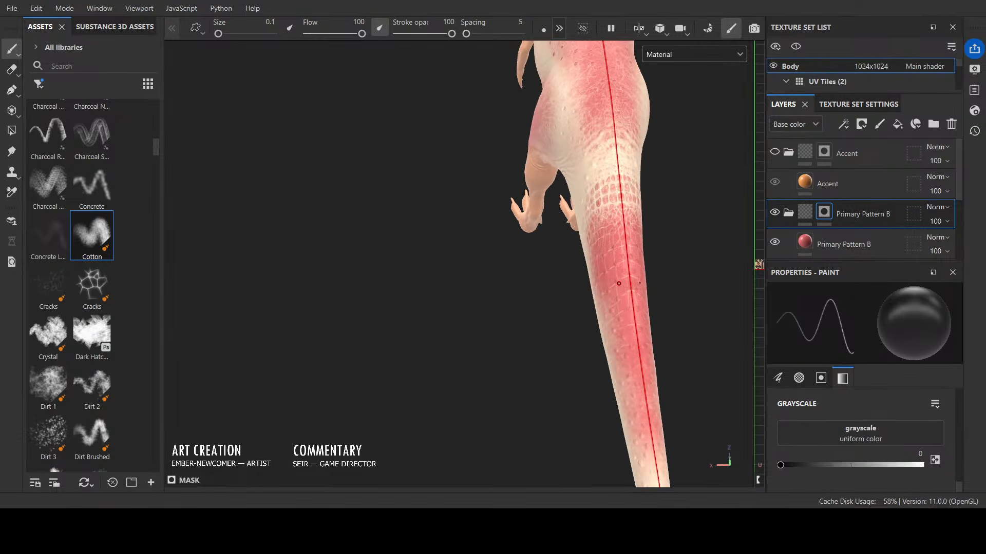
pyautogui.scroll(5, 656, 251)
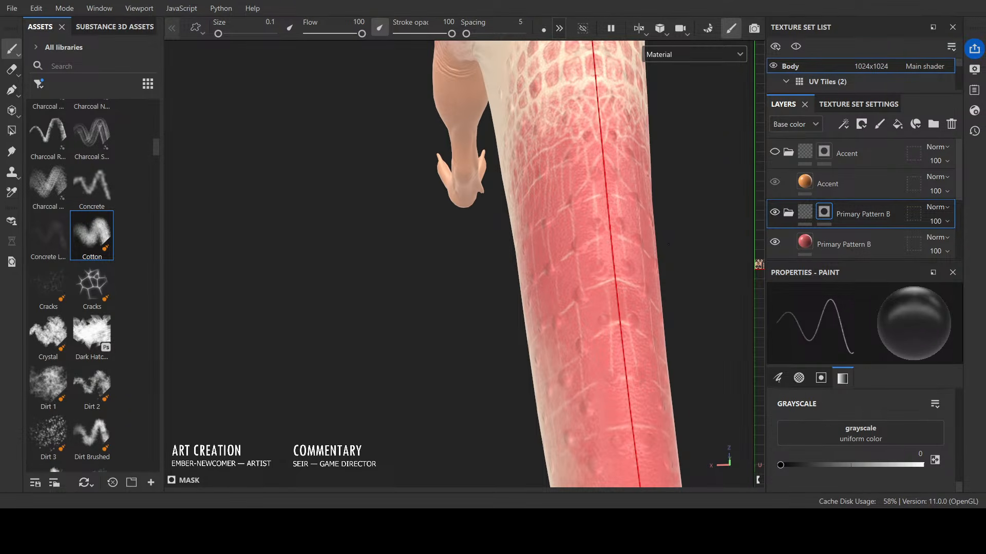
pyautogui.keyDown('ctrl'); pyautogui.moveTo(668, 245); pyautogui.dragTo(673, 244, button='right'); pyautogui.keyUp('ctrl')
pyautogui.moveTo(586, 181)
pyautogui.mouseDown()
pyautogui.moveTo(602, 197)
pyautogui.moveTo(583, 203)
pyautogui.mouseUp()
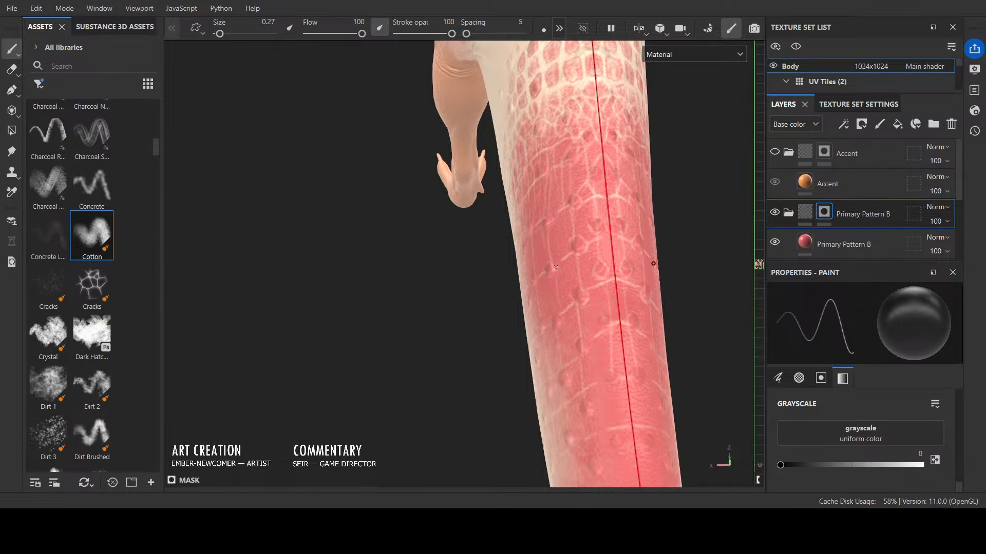
pyautogui.press('x')
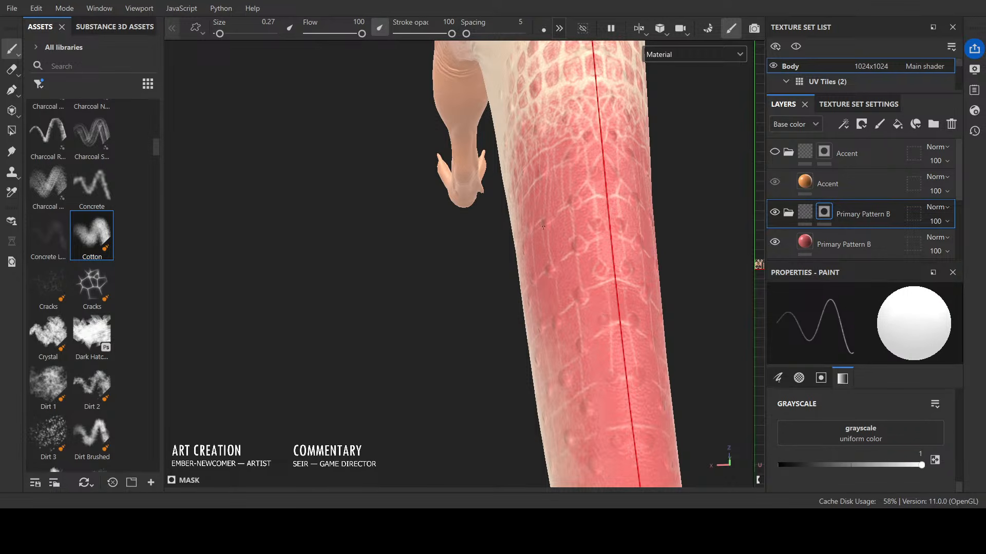
pyautogui.moveTo(645, 148)
pyautogui.keyDown('alt'); pyautogui.mouseDown()
pyautogui.moveTo(648, 200)
pyautogui.moveTo(584, 201)
pyautogui.mouseUp(); pyautogui.keyUp('alt')
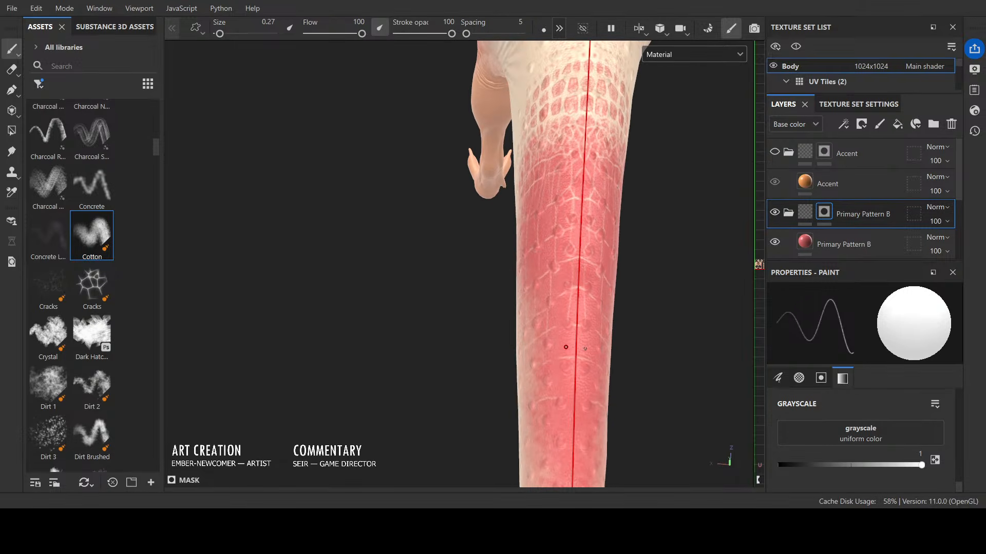
# Step: Shade the large scales on the top of the tail with black and white strokes, enlarging the brush to 1.75
pyautogui.press('x')
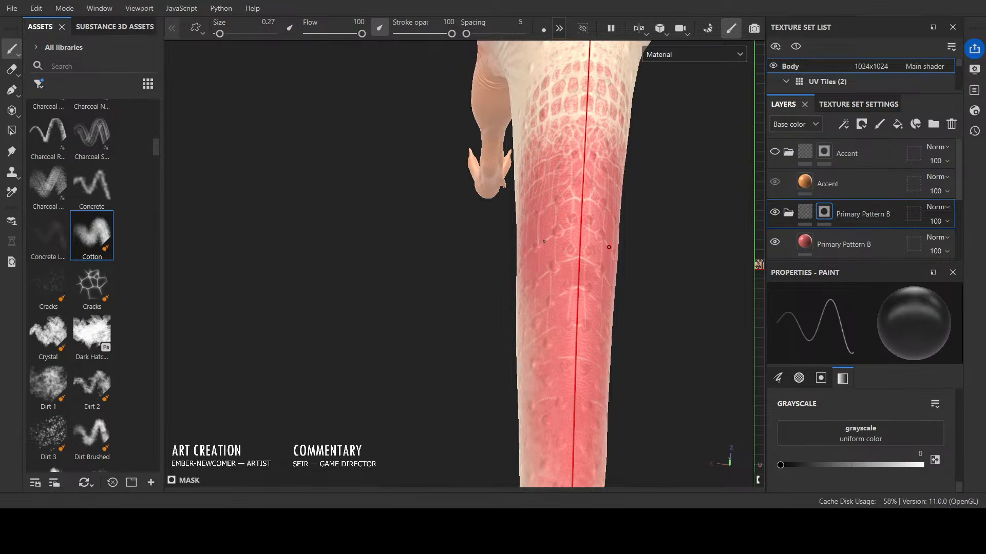
pyautogui.keyDown('ctrl'); pyautogui.moveTo(545, 241); pyautogui.dragTo(550, 240, button='right'); pyautogui.keyUp('ctrl')
pyautogui.moveTo(541, 242)
pyautogui.mouseDown()
pyautogui.moveTo(544, 206)
pyautogui.moveTo(544, 275)
pyautogui.moveTo(556, 212)
pyautogui.mouseUp()
pyautogui.press('x')
pyautogui.press('x')
pyautogui.press('x')
pyautogui.press('x')
pyautogui.press('x')
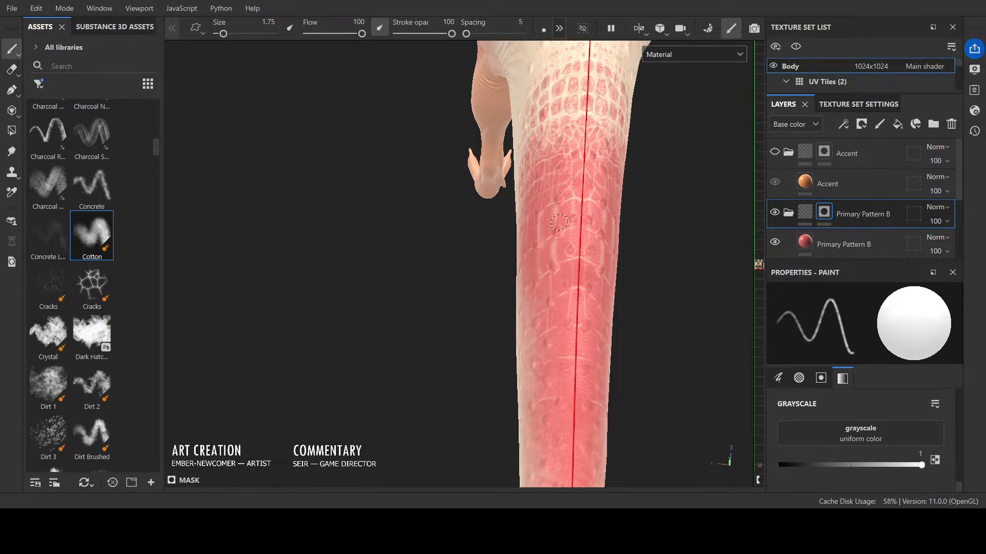
pyautogui.press('x')
pyautogui.press('x')
# Step: Shade more large scales along the tail's side by alternating black and white strokes at brush size 1.75
pyautogui.keyDown('alt'); pyautogui.moveTo(618, 289); pyautogui.dragTo(690, 226); pyautogui.keyUp('alt')
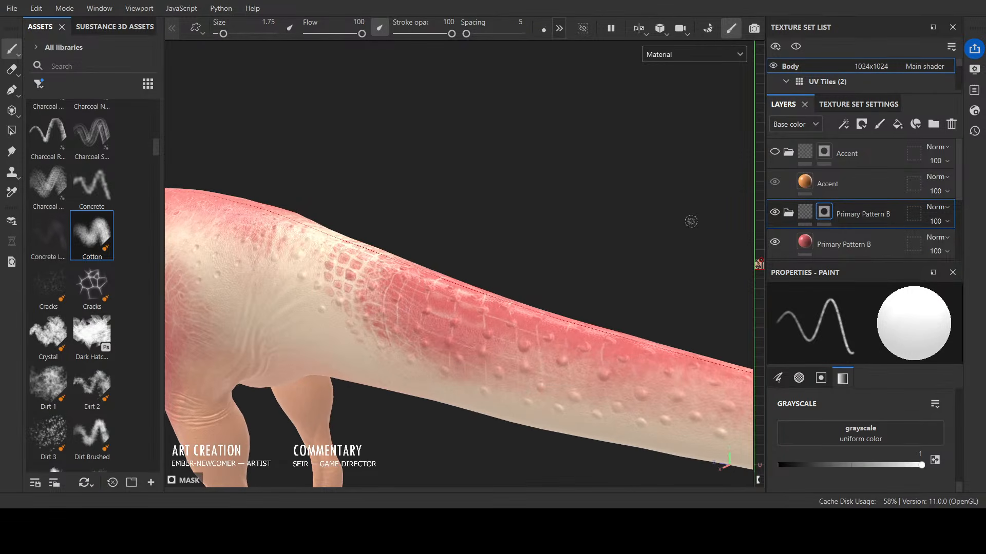
pyautogui.press('x')
pyautogui.press('x')
pyautogui.press('x')
pyautogui.press('x')
pyautogui.press('x')
pyautogui.press('x')
# Step: Refine the scale edges and highlights on the tail's side with black and white strokes at brush size 0.85
pyautogui.press('[')
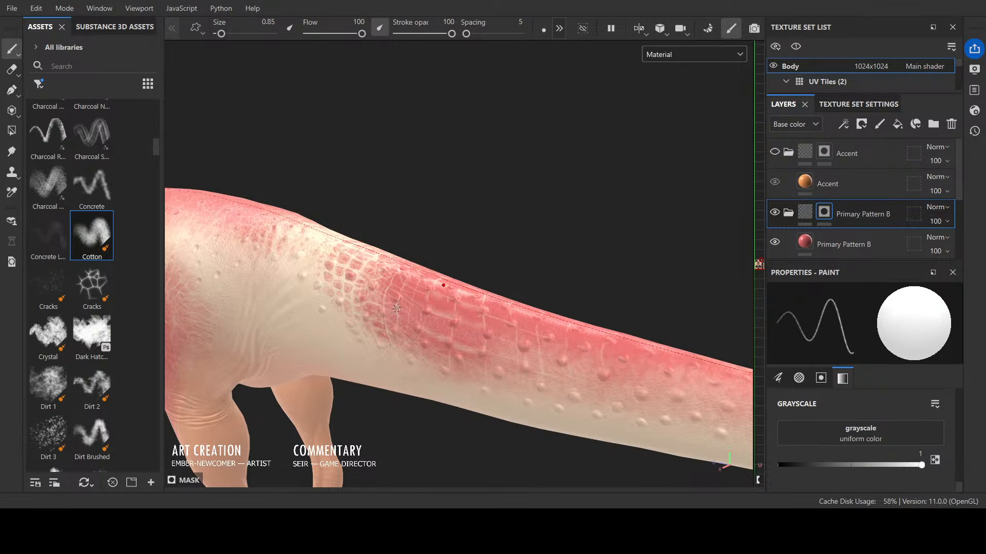
pyautogui.press('x')
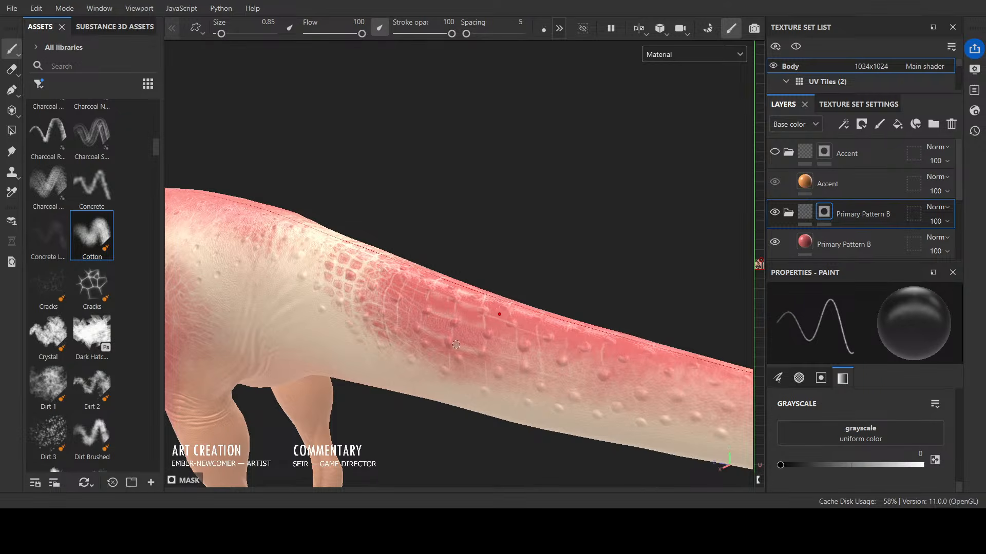
pyautogui.press('x')
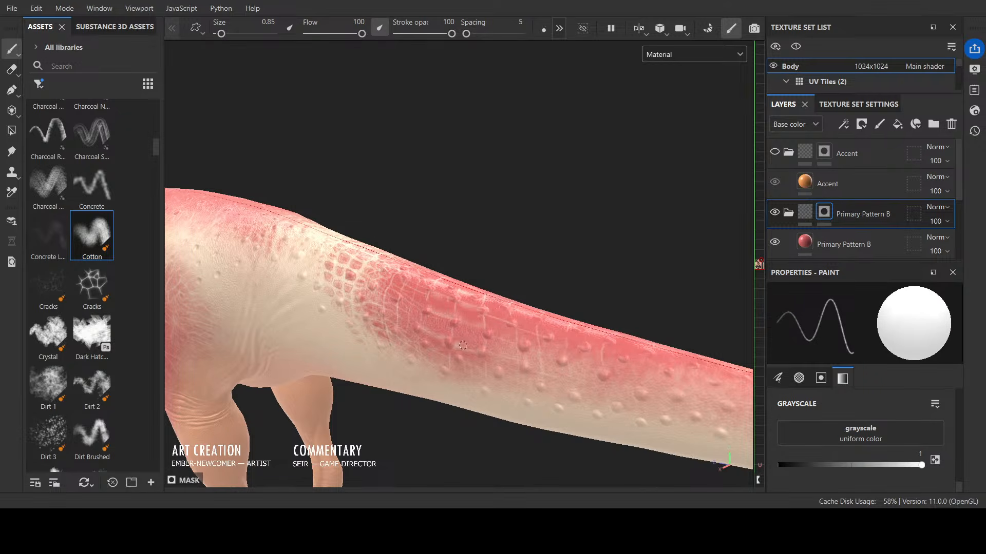
pyautogui.press('x')
pyautogui.press('x')
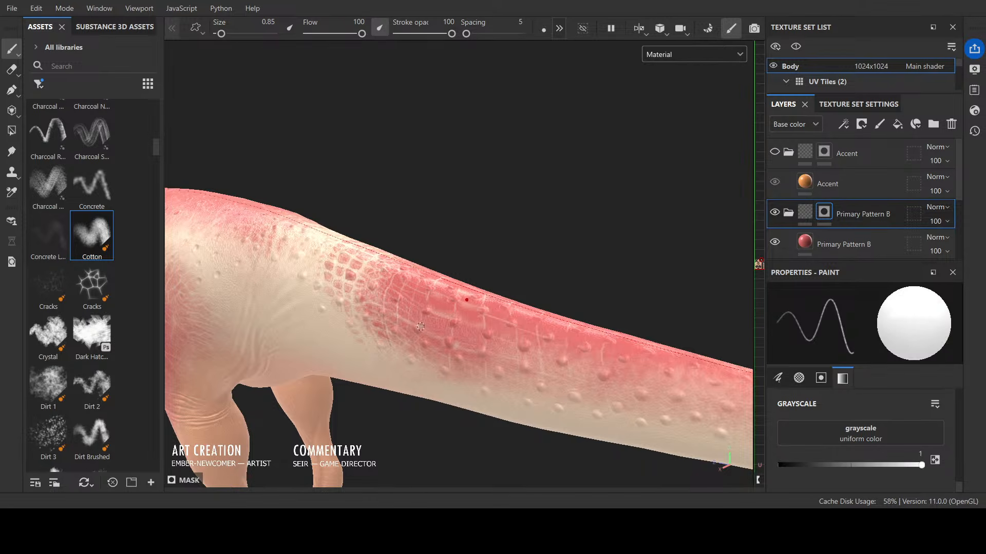
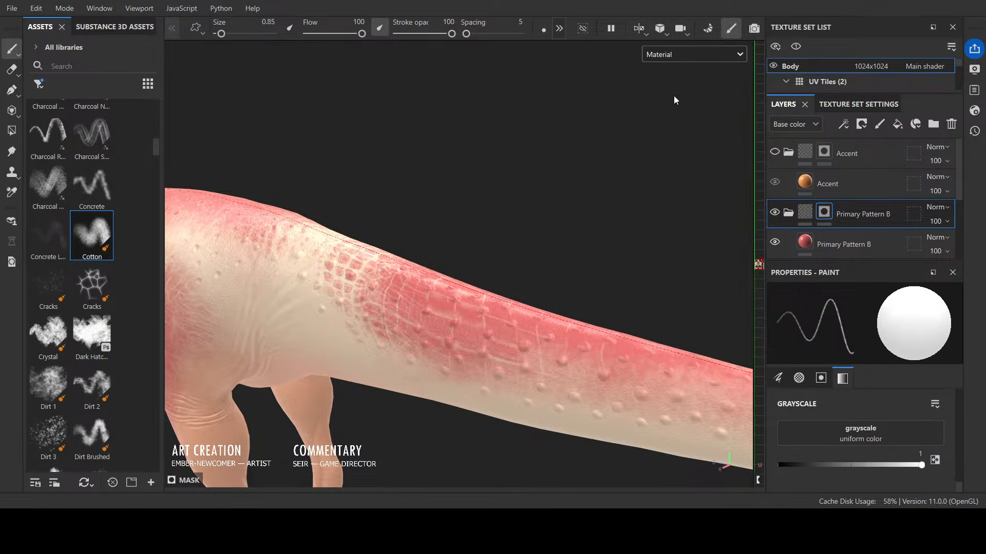
# Step: In the Mask view, define the long crosswise crack just ahead of the shaded scales with 0.27 black and white strokes
pyautogui.press('c')
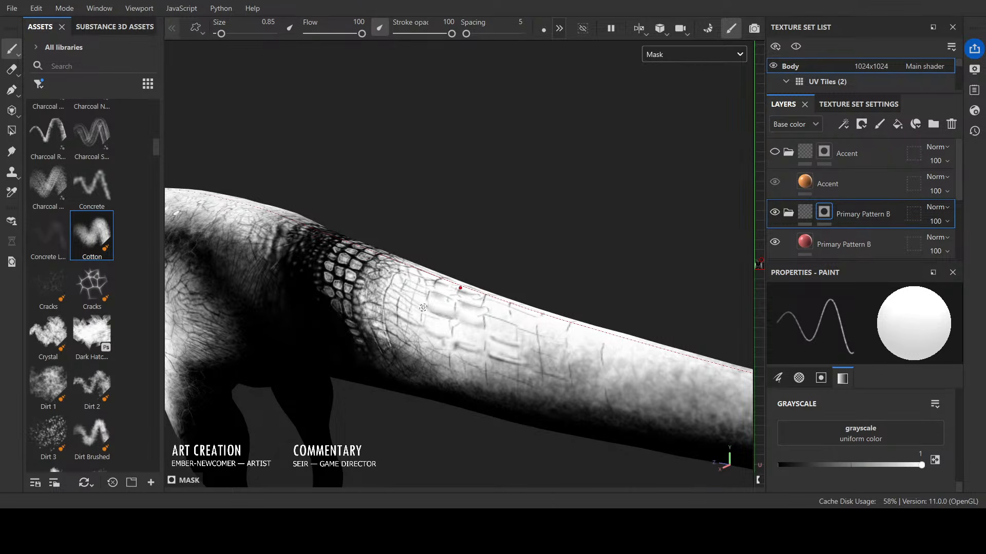
pyautogui.keyDown('ctrl'); pyautogui.moveTo(431, 273); pyautogui.dragTo(424, 276, button='right'); pyautogui.keyUp('ctrl')
pyautogui.press('x')
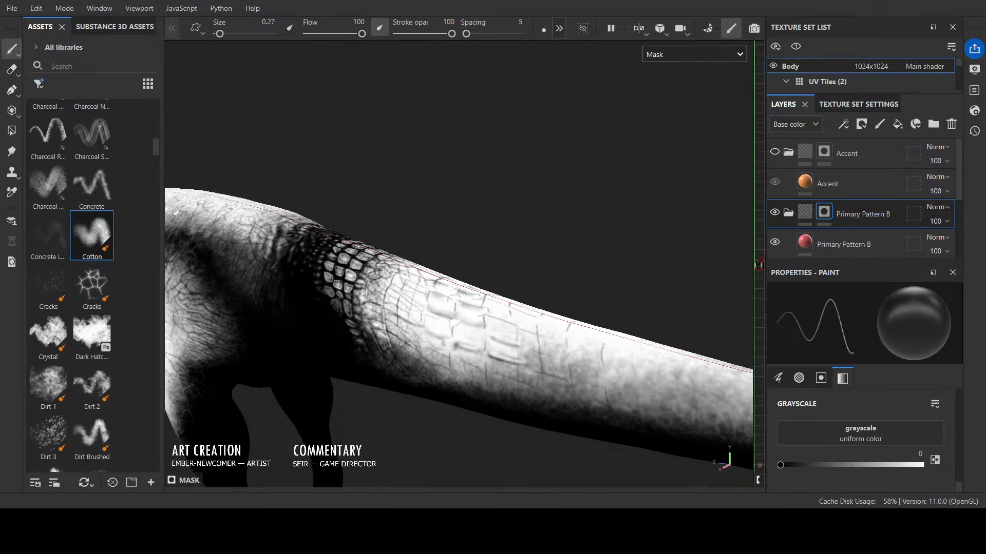
pyautogui.press('x')
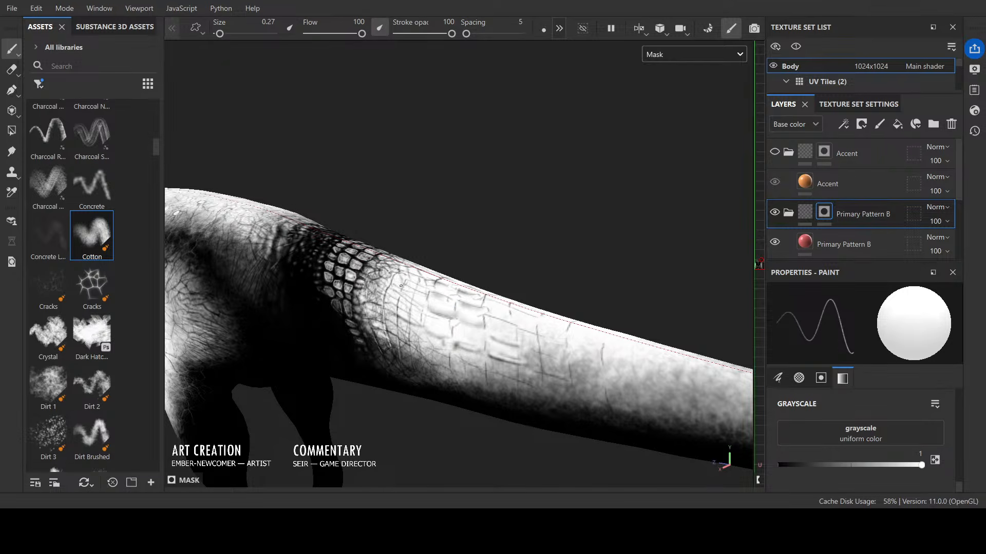
pyautogui.press('x')
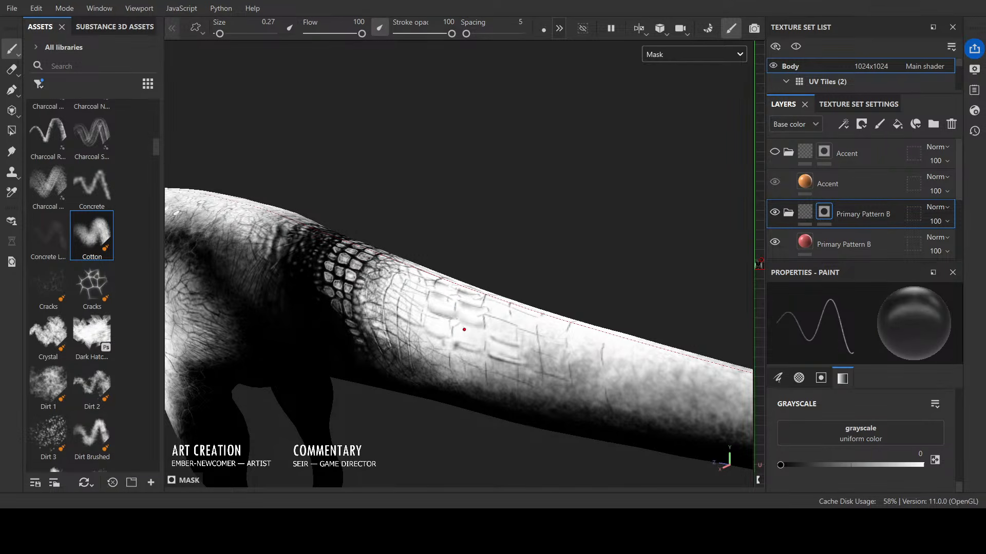
pyautogui.press('x')
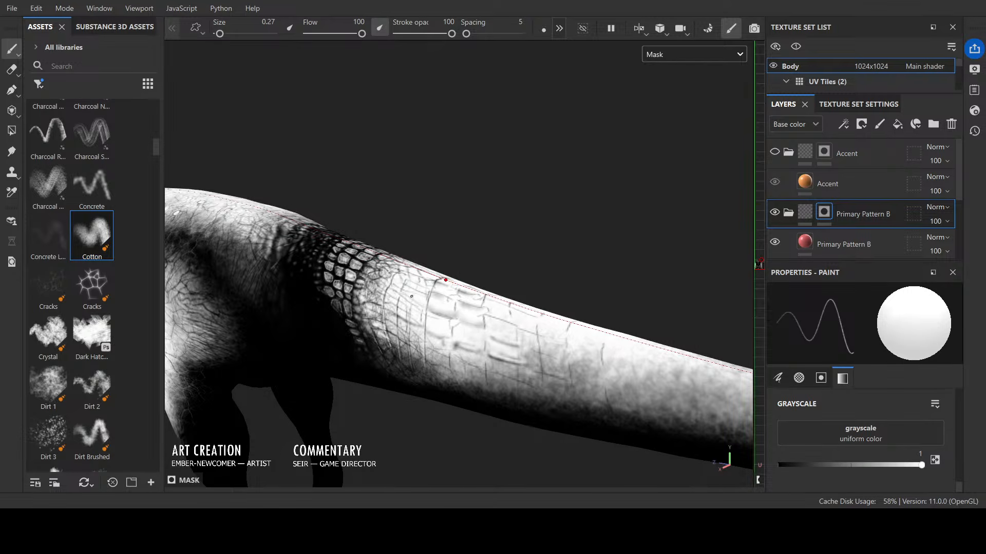
pyautogui.press('x')
pyautogui.press('x')
# Step: Refine the cracks between the scale band and the shaded scales near the tail's midline with black and white strokes
pyautogui.keyDown('alt'); pyautogui.moveTo(410, 267); pyautogui.dragTo(450, 269); pyautogui.keyUp('alt')
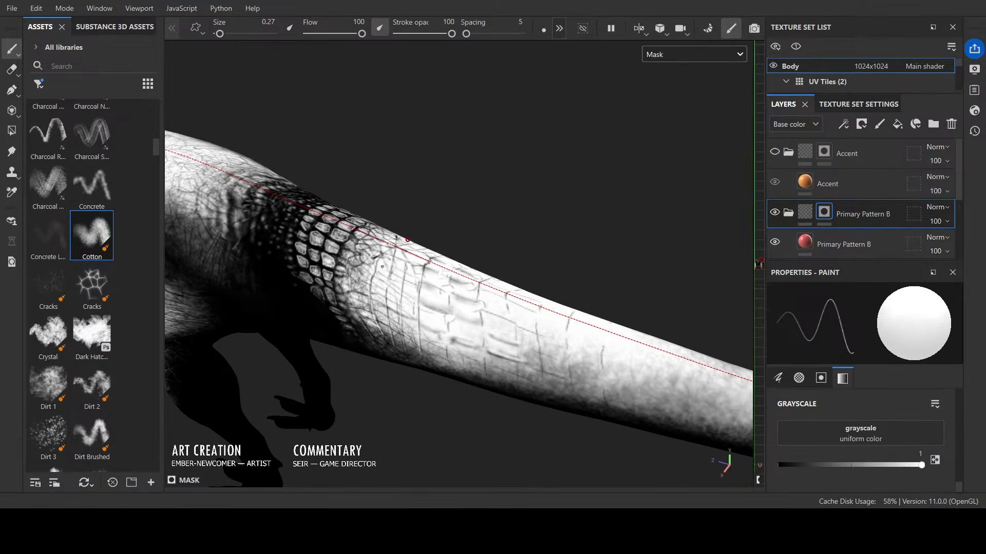
pyautogui.press('x')
pyautogui.press('x')
pyautogui.press('x')
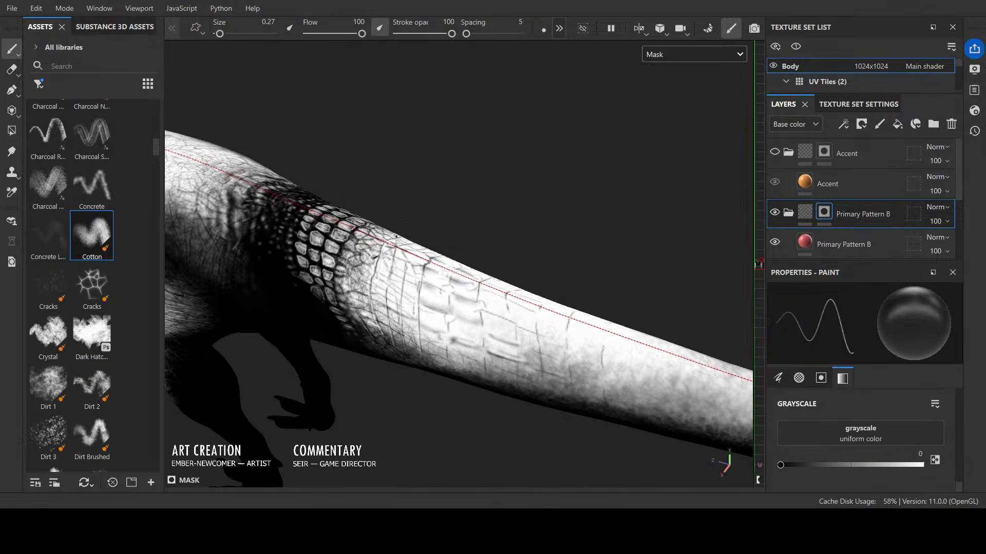
pyautogui.press('x')
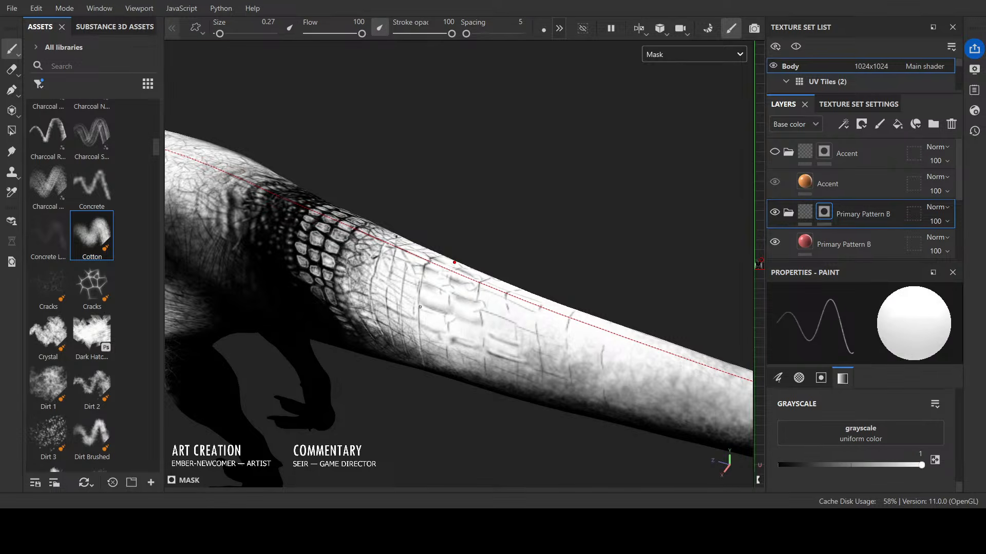
# Step: Outline the shaded scales on the tail's side with thin black cracks, cleaning their edges with white at brush size 0.27
pyautogui.press('x')
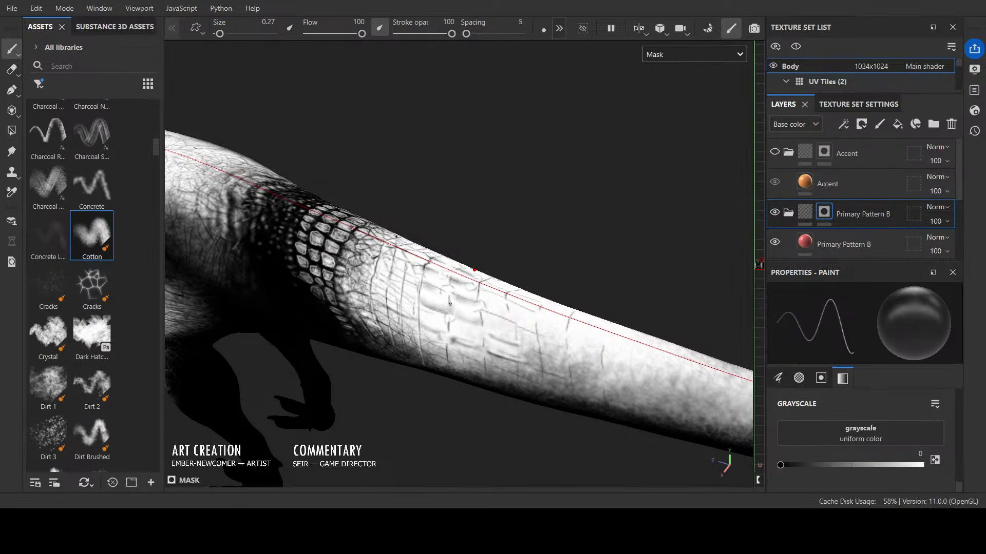
pyautogui.press('x')
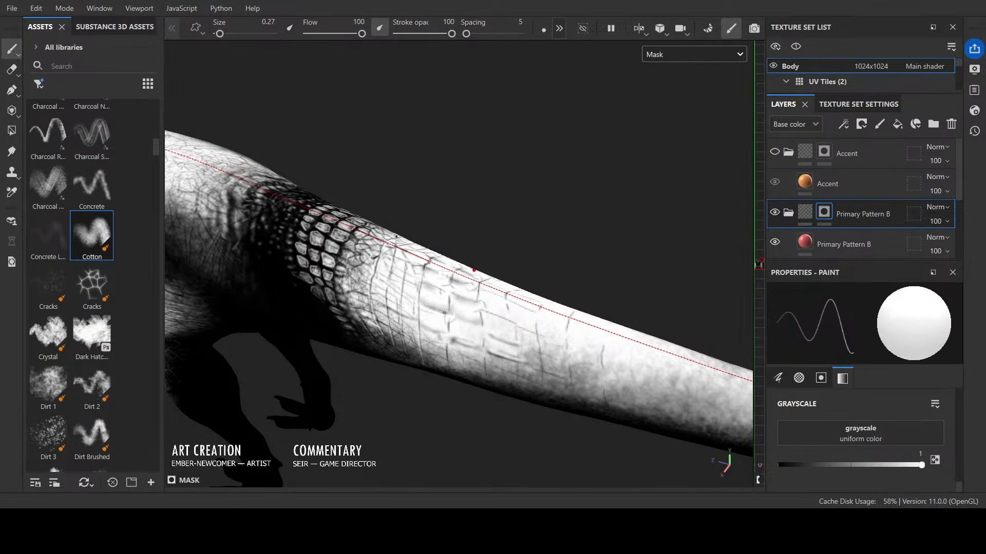
pyautogui.press('x')
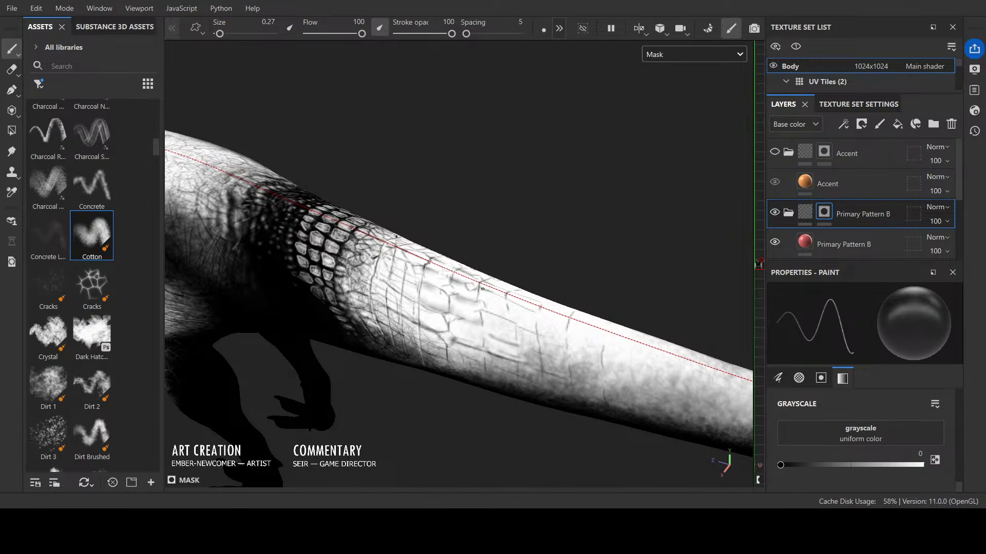
pyautogui.press('x')
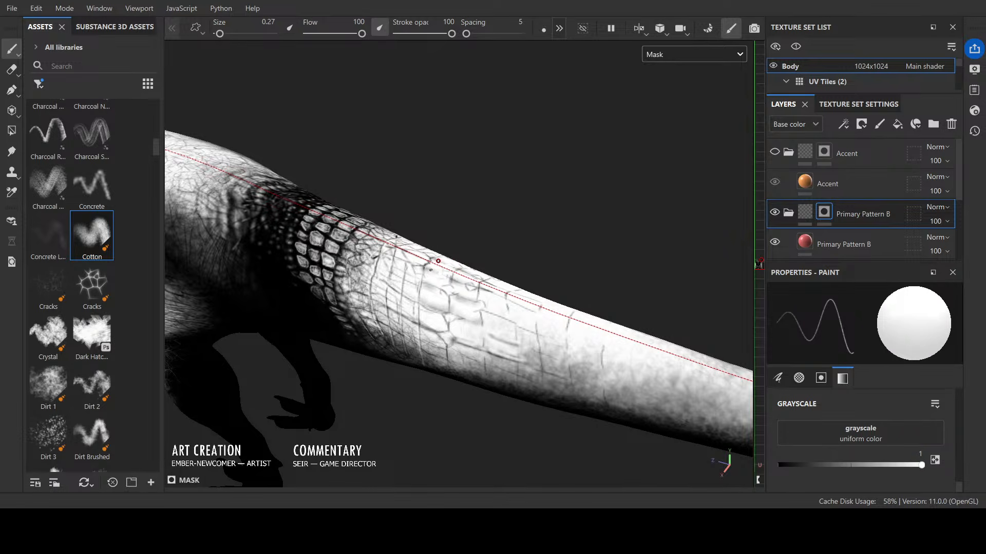
pyautogui.press('x')
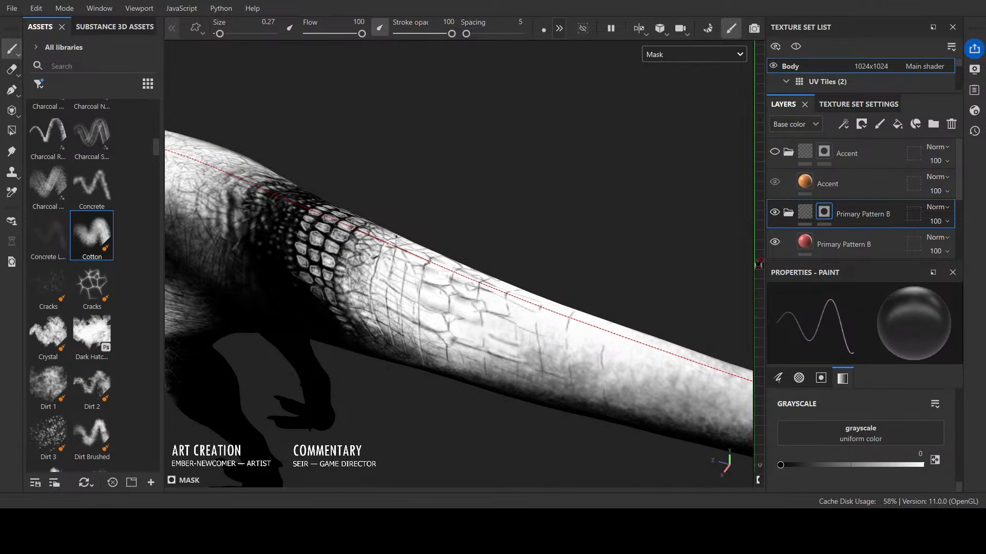
# Step: Shade the outer scale's edges on top of the tail, just behind the cracked band, with black and white strokes at brush size 1.75
pyautogui.keyDown('alt'); pyautogui.moveTo(510, 269); pyautogui.dragTo(535, 174); pyautogui.keyUp('alt')
pyautogui.press('x')
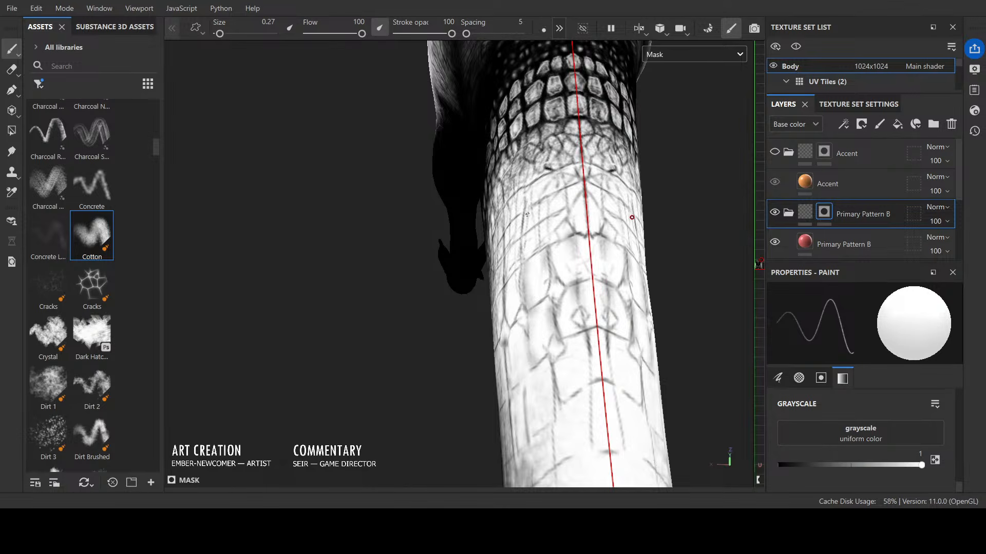
pyautogui.keyDown('ctrl'); pyautogui.moveTo(527, 215); pyautogui.dragTo(554, 235, button='right'); pyautogui.keyUp('ctrl')
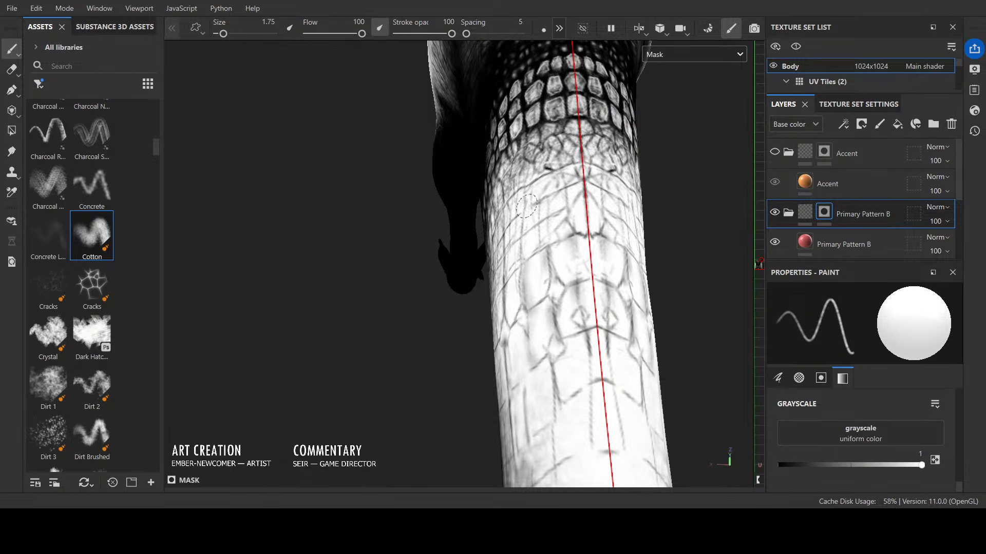
pyautogui.press('x')
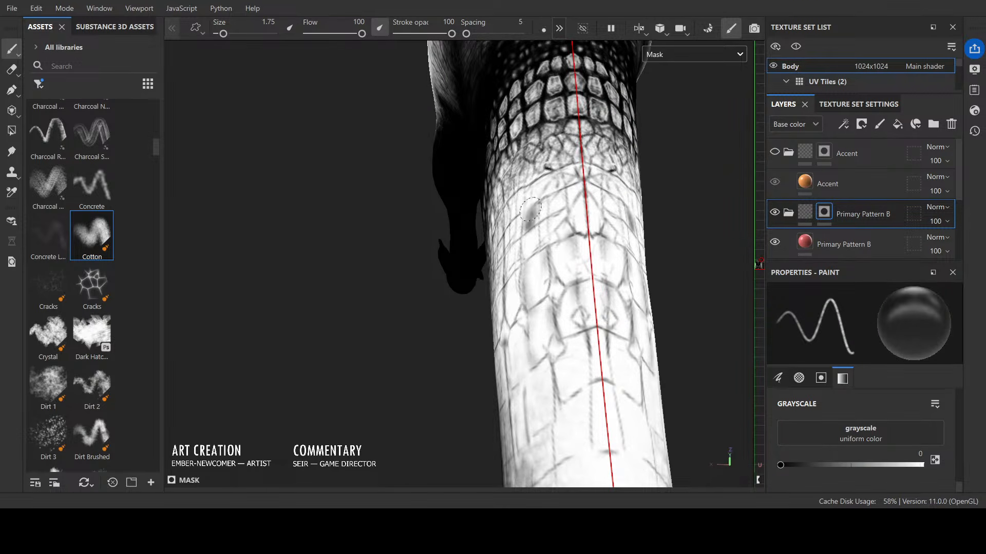
pyautogui.press('x')
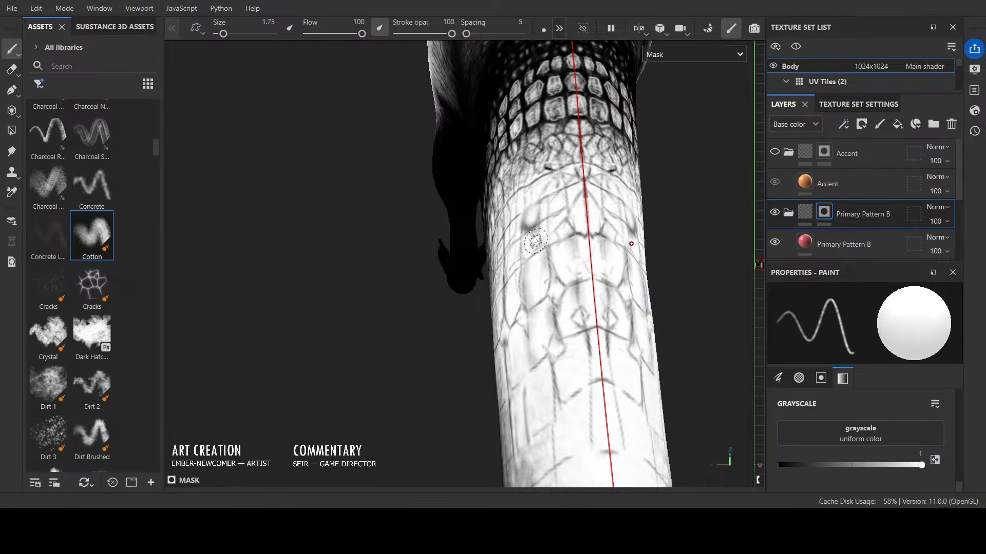
pyautogui.press('x')
pyautogui.press('x')
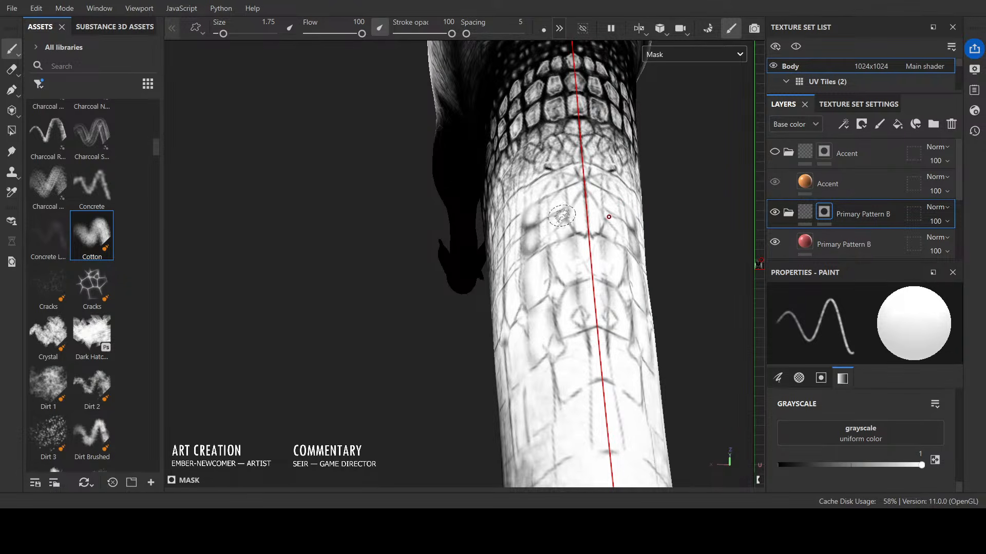
# Step: Add soft black shading with white highlights to the scales beside the tail's midline, just behind the cracked band
pyautogui.press('x')
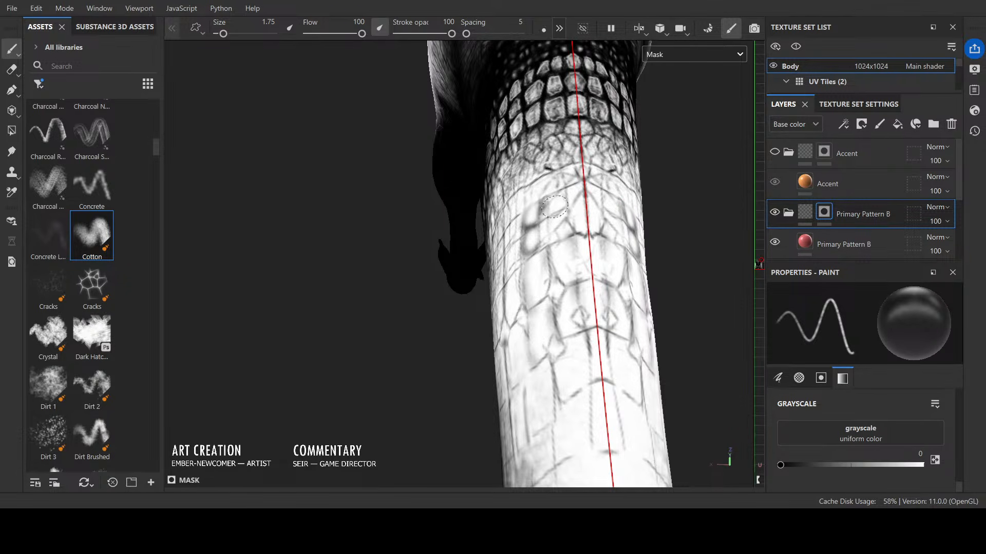
pyautogui.press('x')
pyautogui.press('x')
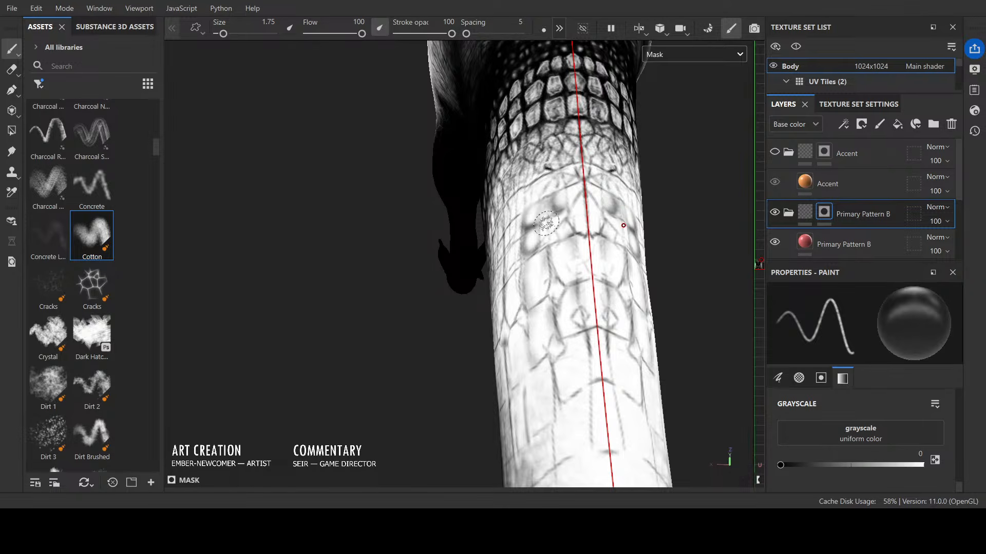
pyautogui.press('x')
pyautogui.press('x')
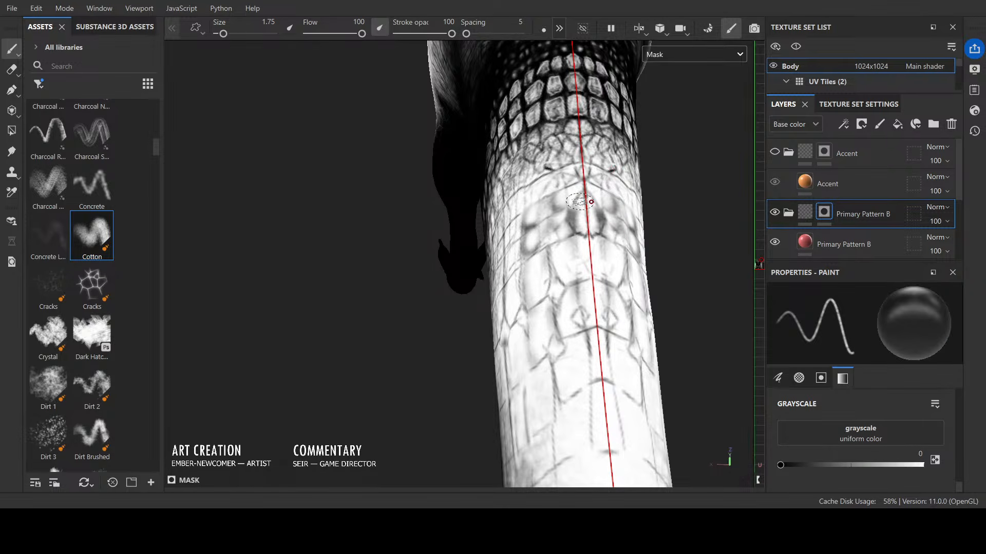
pyautogui.press('x')
pyautogui.press('x')
pyautogui.press('x')
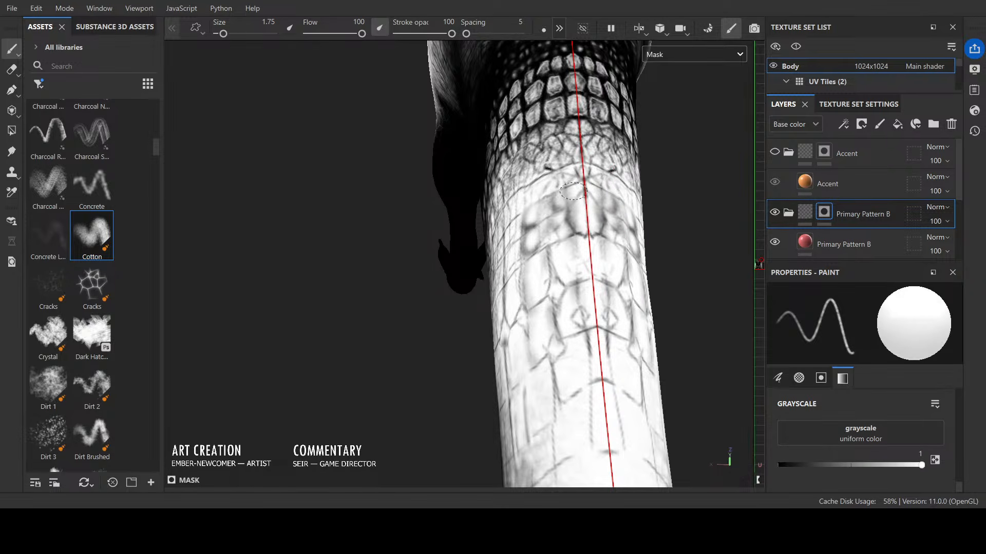
# Step: Touch up the cracks outside the newly shaded scales with a black stroke at brush size 0.85
pyautogui.press('[')
pyautogui.press('x')
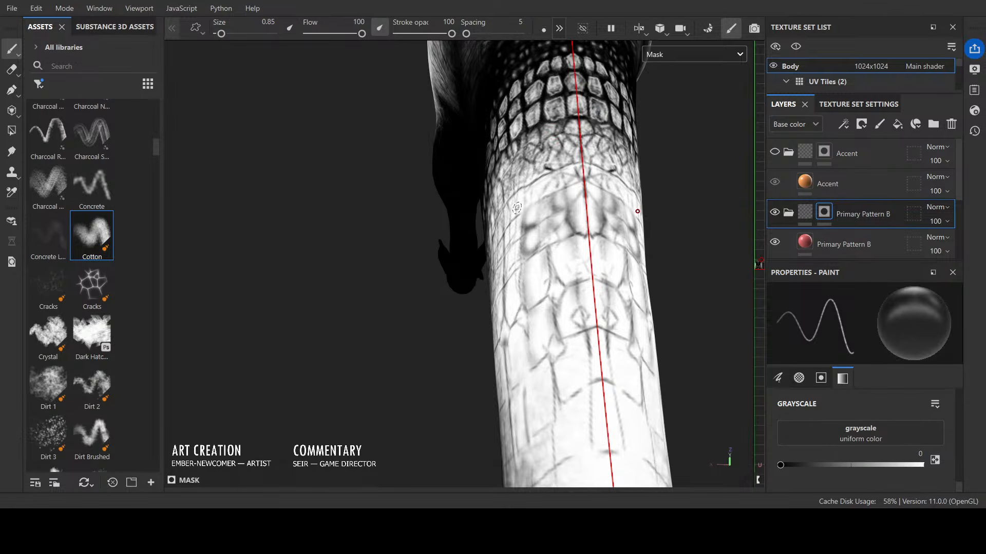
pyautogui.moveTo(517, 208); pyautogui.dragTo(520, 188)
pyautogui.press('x')
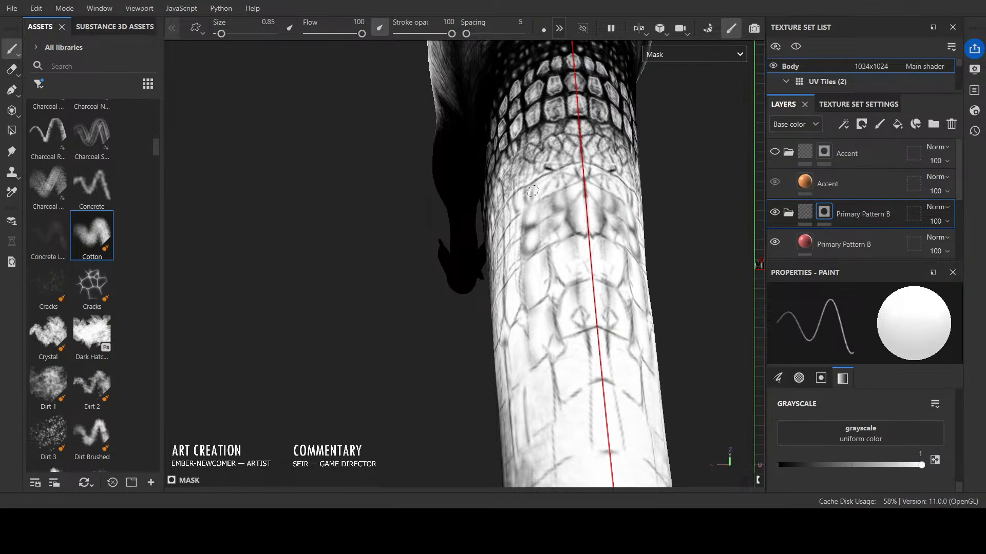
# Step: Refine the edges of the shaded scales and neighbouring cracks on the tail's upper side with alternating black and white strokes
pyautogui.keyDown('alt'); pyautogui.moveTo(557, 122); pyautogui.dragTo(594, 183); pyautogui.keyUp('alt')
pyautogui.press('x')
pyautogui.press('x')
pyautogui.press('x')
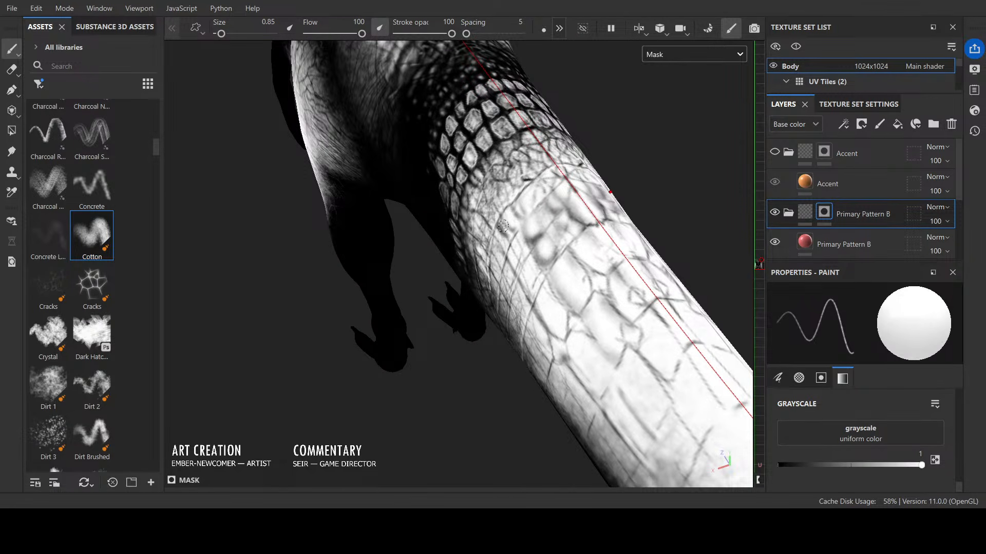
pyautogui.press('x')
pyautogui.press('x')
pyautogui.press('x')
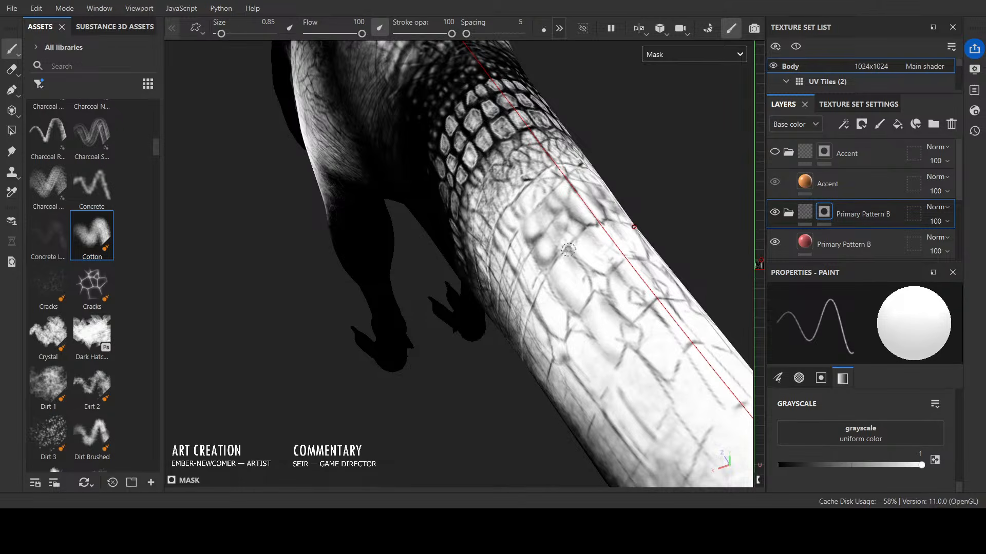
# Step: Refine the large scale cells near the tail base on the Primary Pattern B mask, alternating white and black strokes with the Cotton brush at size 0.85
pyautogui.press('x')
pyautogui.press('x')
pyautogui.press('x')
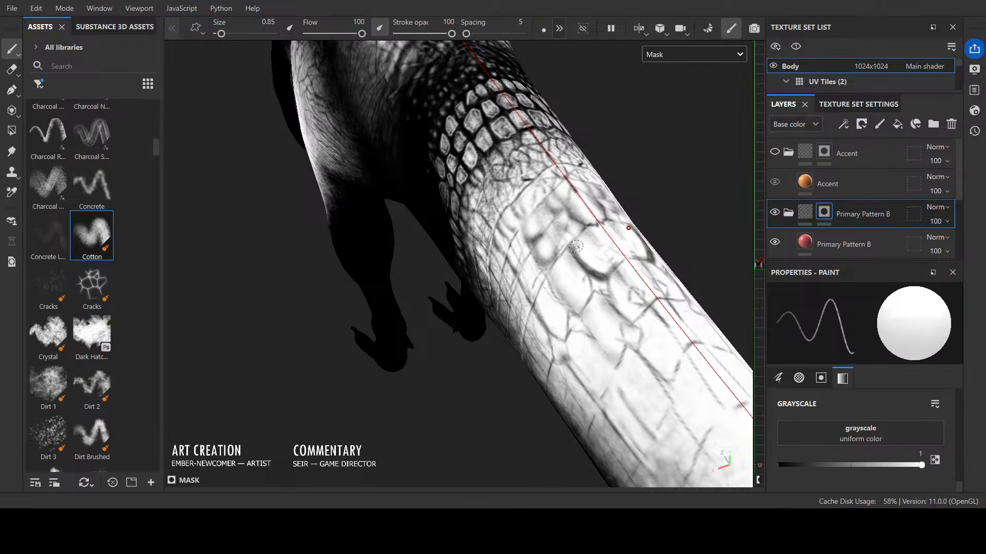
pyautogui.press('x')
pyautogui.press('x')
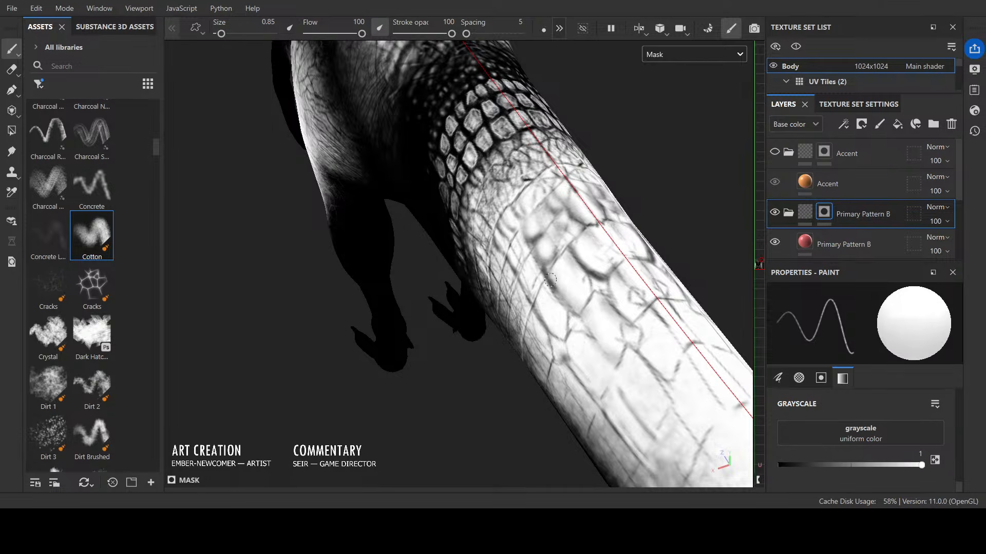
pyautogui.press('x')
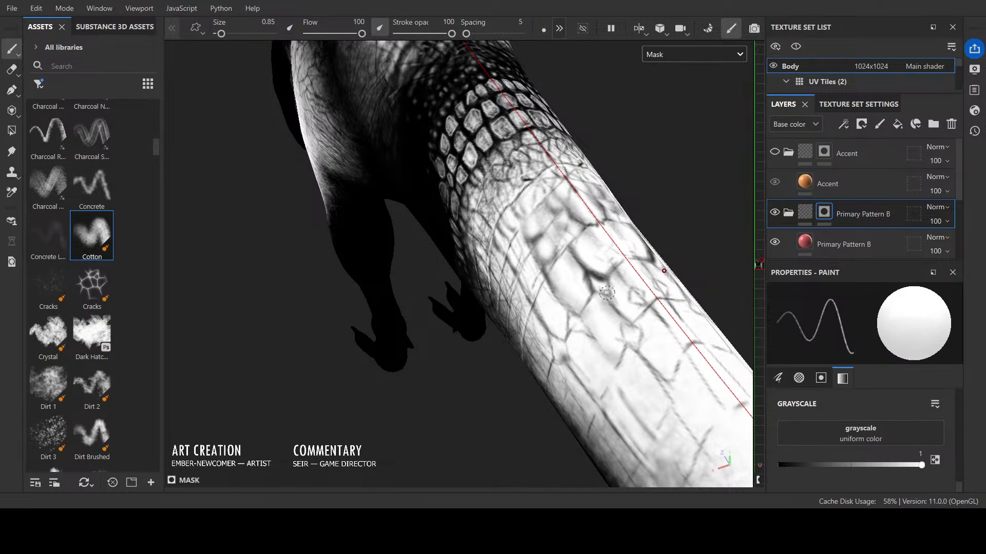
pyautogui.press('x')
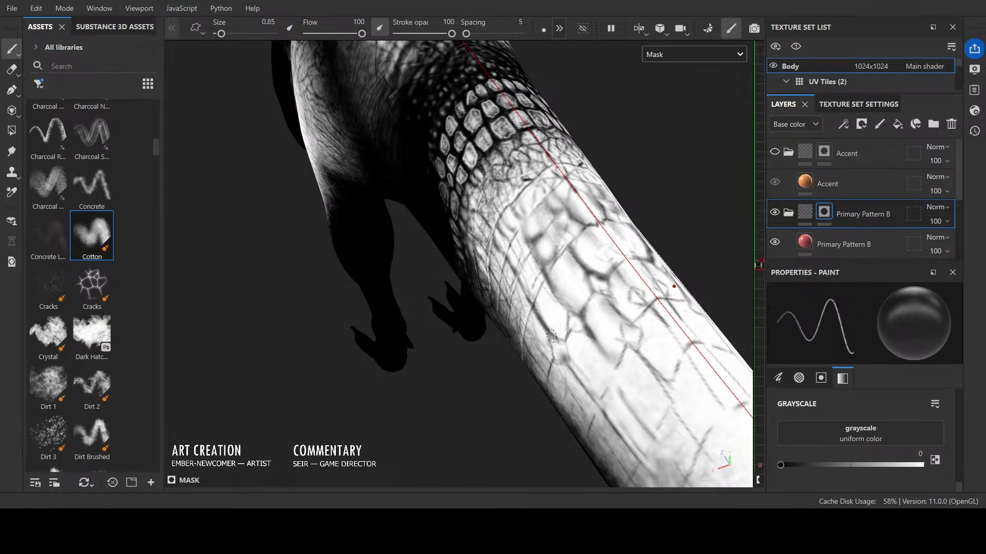
pyautogui.press('x')
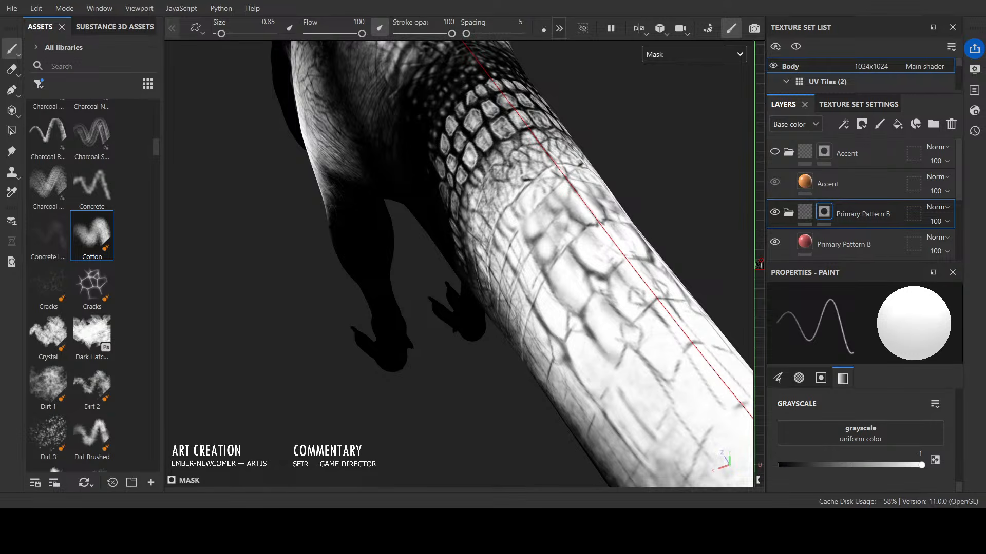
pyautogui.press('x')
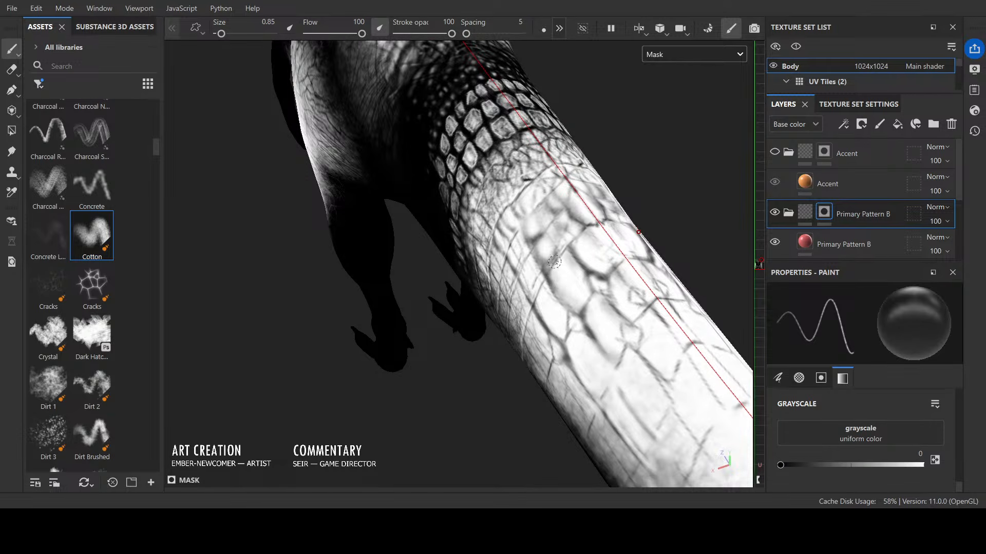
# Step: Paint fine black crease lines around the scales along the tail's side, reducing the brush size to 0.27 and finally 0.1
pyautogui.moveTo(539, 295)
pyautogui.mouseDown()
pyautogui.moveTo(553, 334)
pyautogui.moveTo(597, 318)
pyautogui.mouseUp()
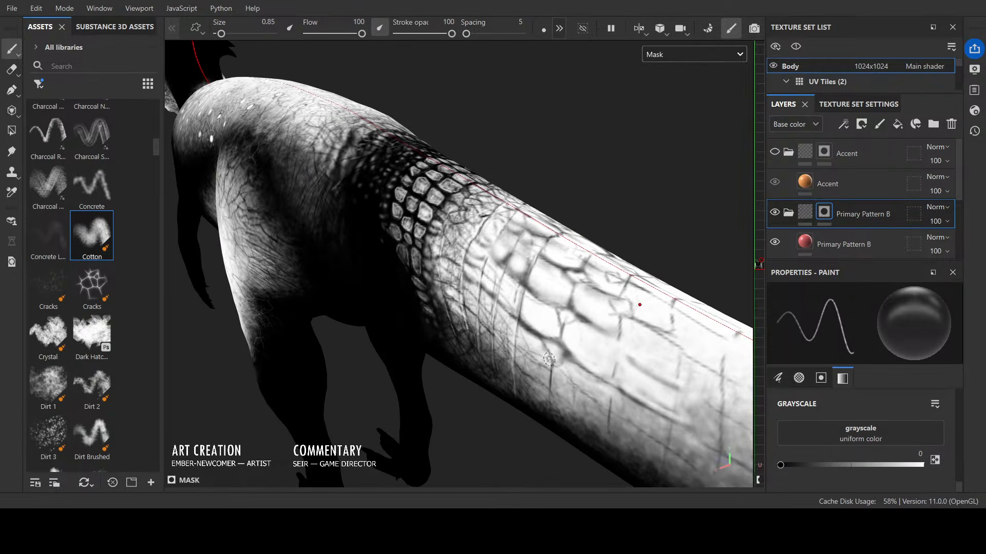
pyautogui.moveTo(549, 360)
pyautogui.mouseDown()
pyautogui.moveTo(520, 352)
pyautogui.moveTo(551, 364)
pyautogui.moveTo(574, 395)
pyautogui.moveTo(619, 423)
pyautogui.moveTo(496, 338)
pyautogui.mouseUp()
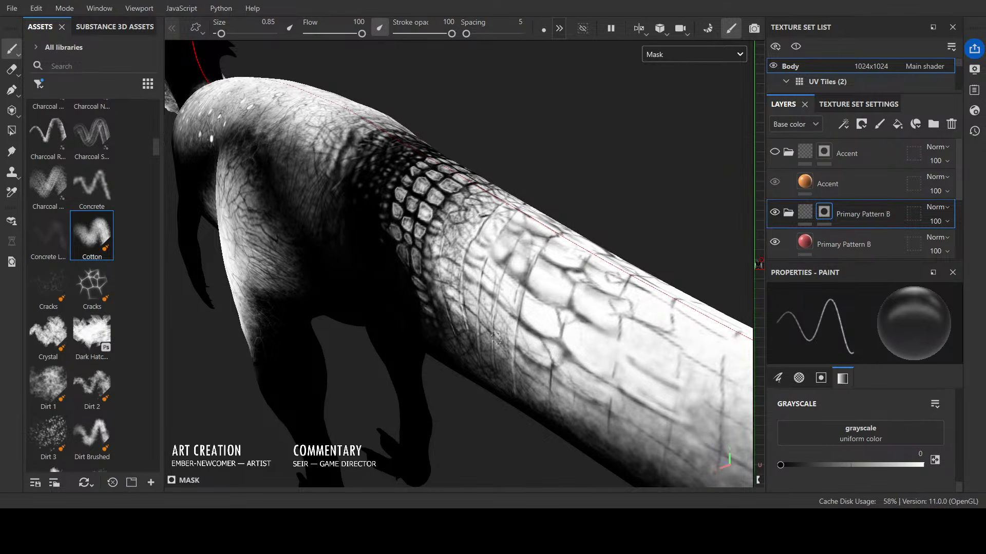
pyautogui.keyDown('ctrl'); pyautogui.moveTo(552, 390); pyautogui.dragTo(545, 390, button='right'); pyautogui.keyUp('ctrl')
pyautogui.moveTo(515, 332)
pyautogui.mouseDown()
pyautogui.moveTo(484, 309)
pyautogui.moveTo(524, 355)
pyautogui.moveTo(518, 320)
pyautogui.moveTo(465, 291)
pyautogui.mouseUp()
pyautogui.keyDown('alt'); pyautogui.moveTo(467, 293); pyautogui.dragTo(525, 213); pyautogui.keyUp('alt')
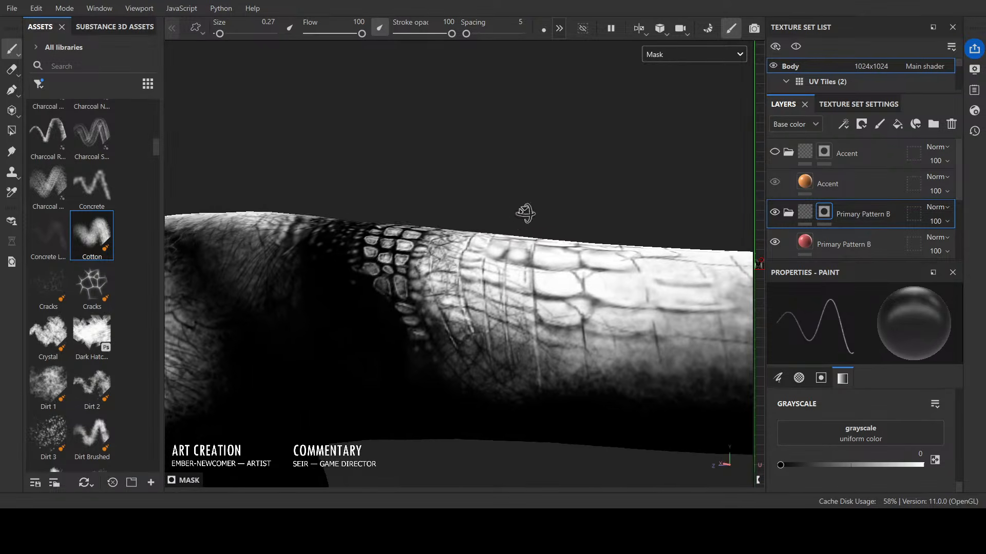
pyautogui.moveTo(490, 334); pyautogui.dragTo(532, 351)
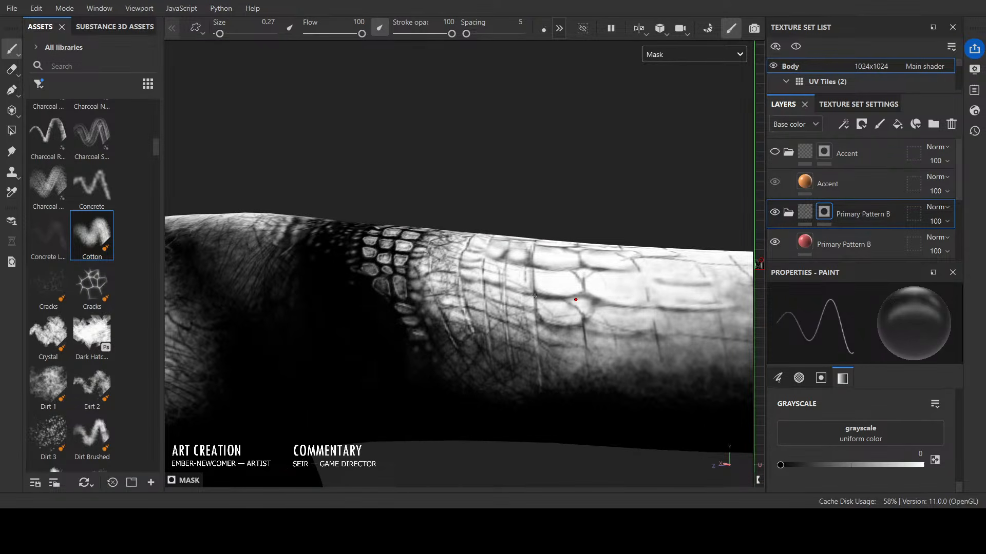
pyautogui.keyDown('alt'); pyautogui.moveTo(535, 296); pyautogui.dragTo(507, 395); pyautogui.keyUp('alt')
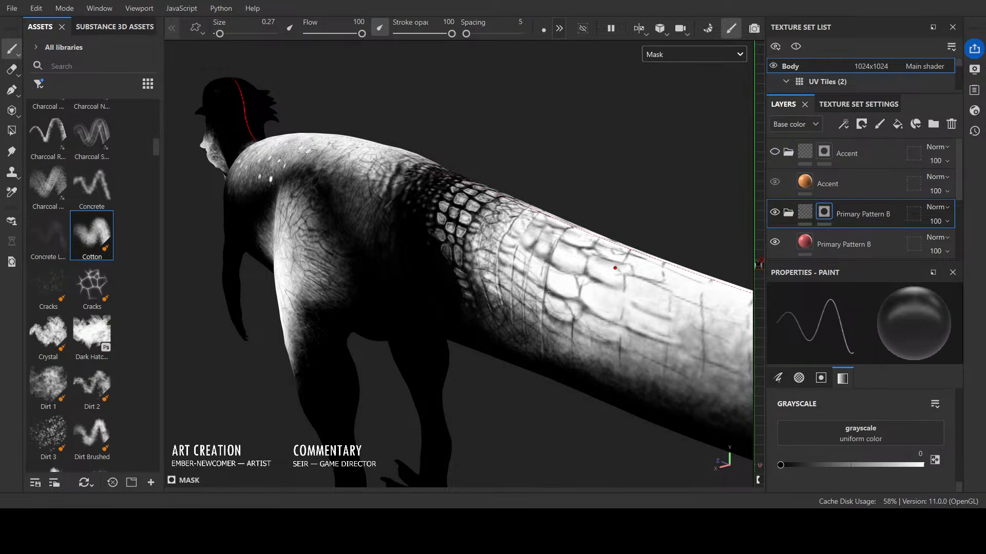
pyautogui.press('[')
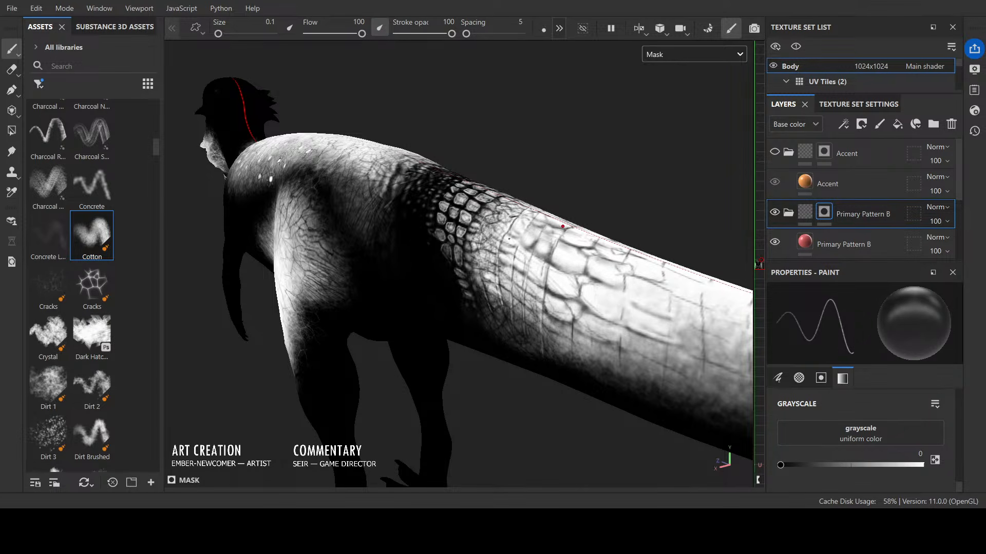
# Step: Try black strokes over the tail scales with the Cracks brush at size 7.63, then undo them
pyautogui.click(48, 286)
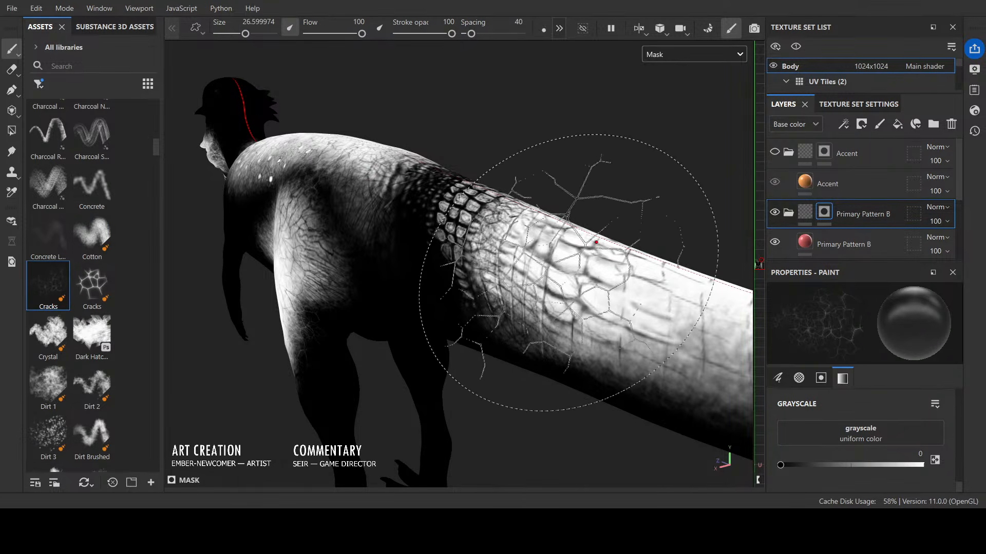
pyautogui.keyDown('ctrl'); pyautogui.moveTo(542, 257); pyautogui.dragTo(522, 258, button='right'); pyautogui.keyUp('ctrl')
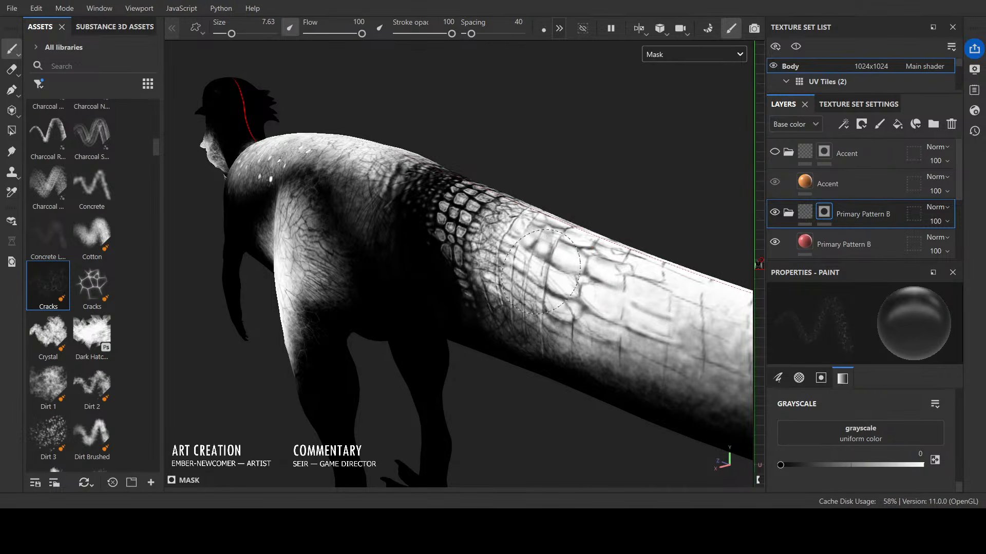
pyautogui.moveTo(522, 259)
pyautogui.mouseDown()
pyautogui.moveTo(543, 240)
pyautogui.moveTo(589, 258)
pyautogui.moveTo(645, 252)
pyautogui.moveTo(708, 282)
pyautogui.moveTo(657, 316)
pyautogui.moveTo(537, 210)
pyautogui.moveTo(592, 235)
pyautogui.mouseUp()
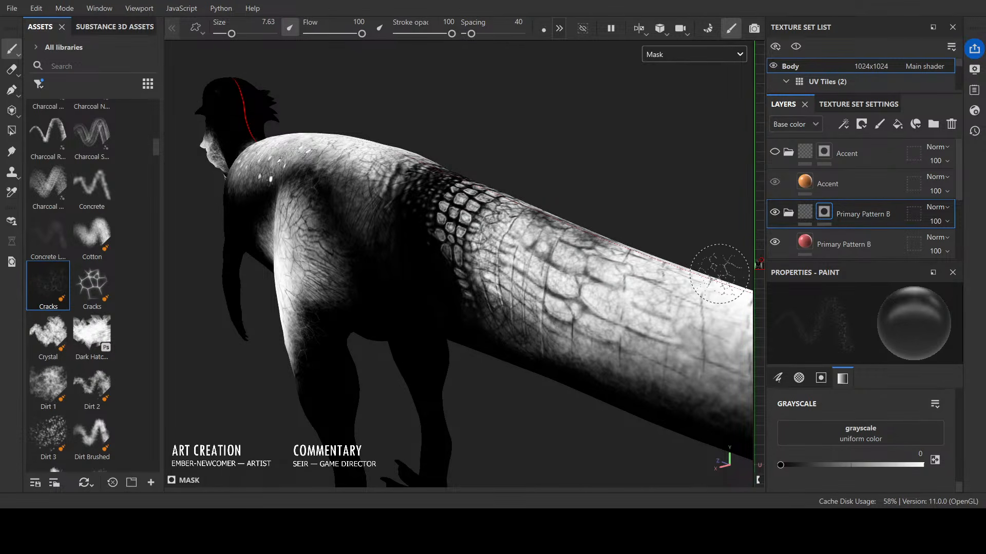
pyautogui.hotkey('ctrl', 'z')
pyautogui.moveTo(531, 210)
pyautogui.mouseDown()
pyautogui.moveTo(541, 203)
pyautogui.moveTo(616, 295)
pyautogui.moveTo(557, 308)
pyautogui.moveTo(516, 299)
pyautogui.moveTo(508, 286)
pyautogui.mouseUp()
pyautogui.hotkey('ctrl', 'z')
# Step: Return to the Cotton brush at size 0.44 and switch the viewport from the mask to the Material display
pyautogui.keyDown('alt'); pyautogui.moveTo(704, 464); pyautogui.dragTo(591, 187, button='right'); pyautogui.keyUp('alt')
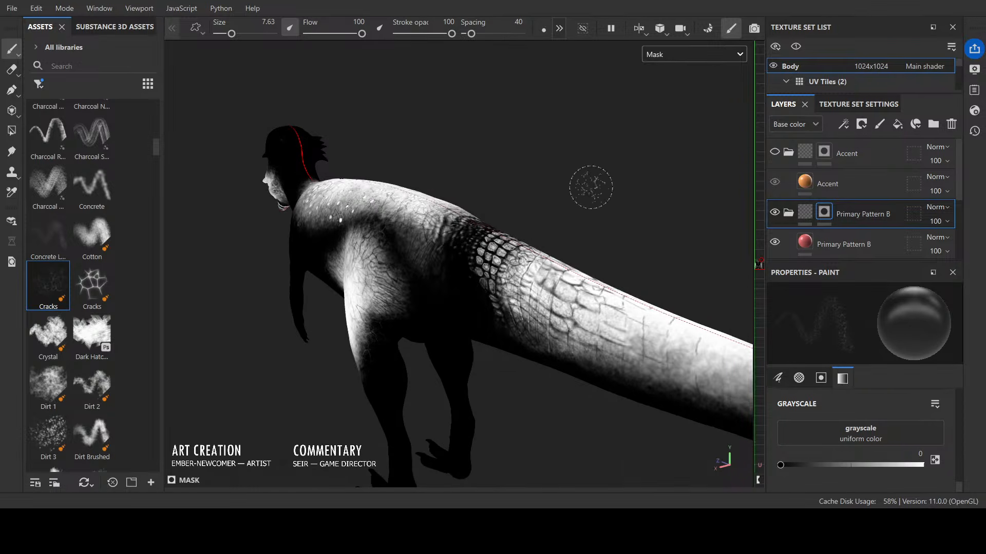
pyautogui.keyDown('alt'); pyautogui.moveTo(591, 187); pyautogui.dragTo(632, 282); pyautogui.keyUp('alt')
pyautogui.keyDown('alt'); pyautogui.moveTo(631, 282); pyautogui.dragTo(596, 272, button='right'); pyautogui.keyUp('alt')
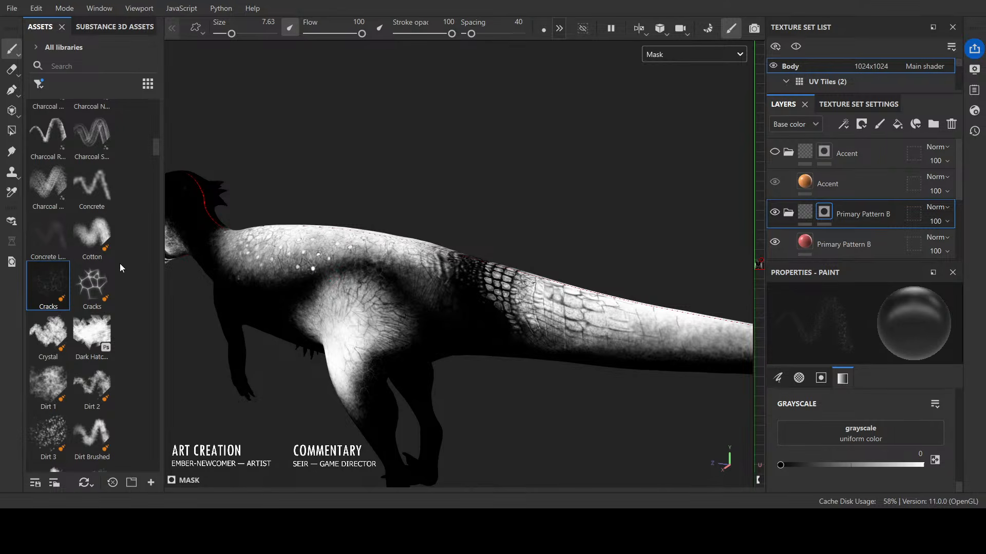
pyautogui.click(92, 234)
pyautogui.keyDown('alt'); pyautogui.moveTo(599, 308); pyautogui.dragTo(737, 110, button='right'); pyautogui.keyUp('alt')
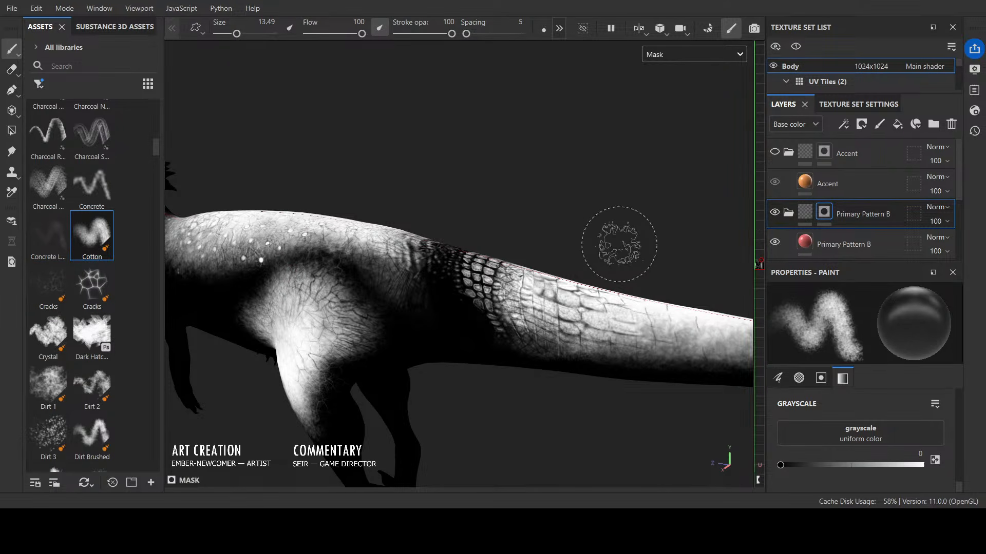
pyautogui.moveTo(619, 245)
pyautogui.keyDown('ctrl'); pyautogui.mouseDown(button='right')
pyautogui.moveTo(562, 244)
pyautogui.moveTo(603, 244)
pyautogui.moveTo(580, 244)
pyautogui.mouseUp(button='right'); pyautogui.keyUp('ctrl')
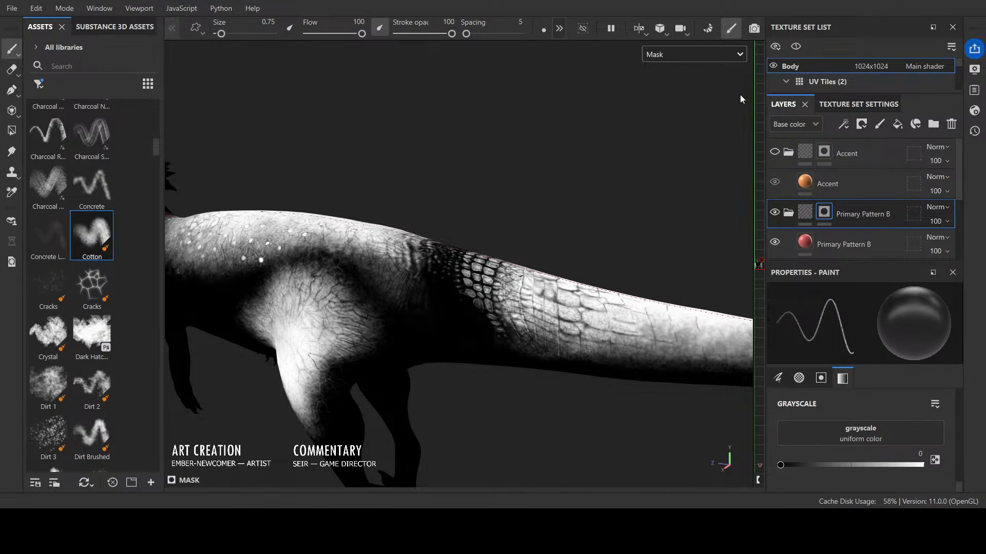
pyautogui.click(694, 78)
pyautogui.keyDown('ctrl'); pyautogui.moveTo(600, 289); pyautogui.dragTo(592, 290, button='right'); pyautogui.keyUp('ctrl')
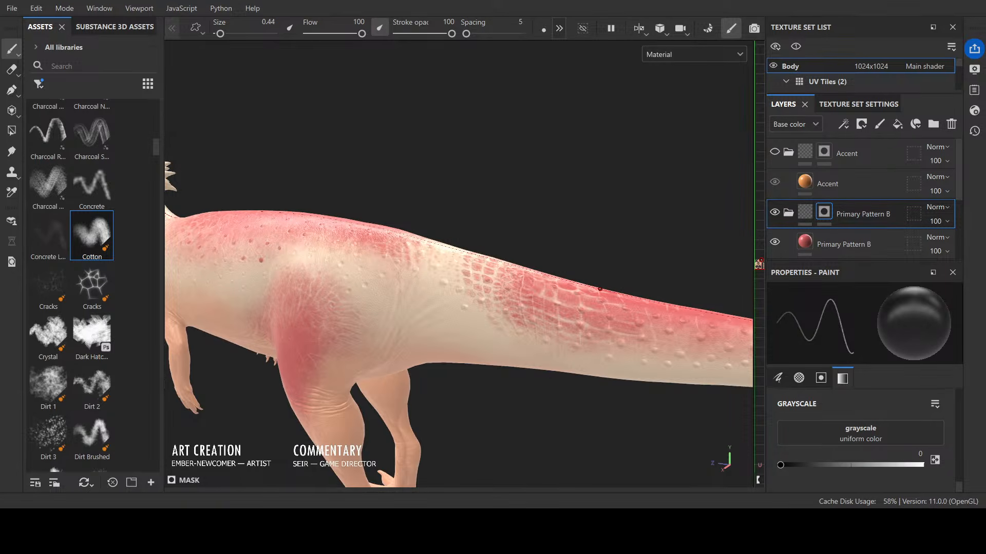
# Step: Touch up the scale pattern on the opposite side of the tail, alternating white and black on the Primary Pattern B mask
pyautogui.scroll(-4, 606, 290)
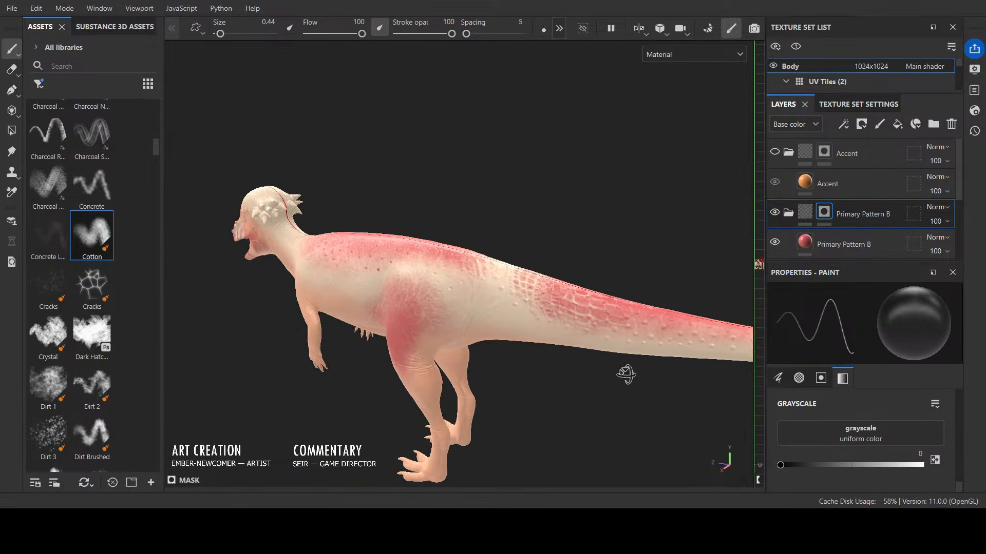
pyautogui.keyDown('alt'); pyautogui.moveTo(626, 374); pyautogui.dragTo(313, 398); pyautogui.keyUp('alt')
pyautogui.keyDown('alt'); pyautogui.moveTo(540, 387); pyautogui.dragTo(370, 334); pyautogui.keyUp('alt')
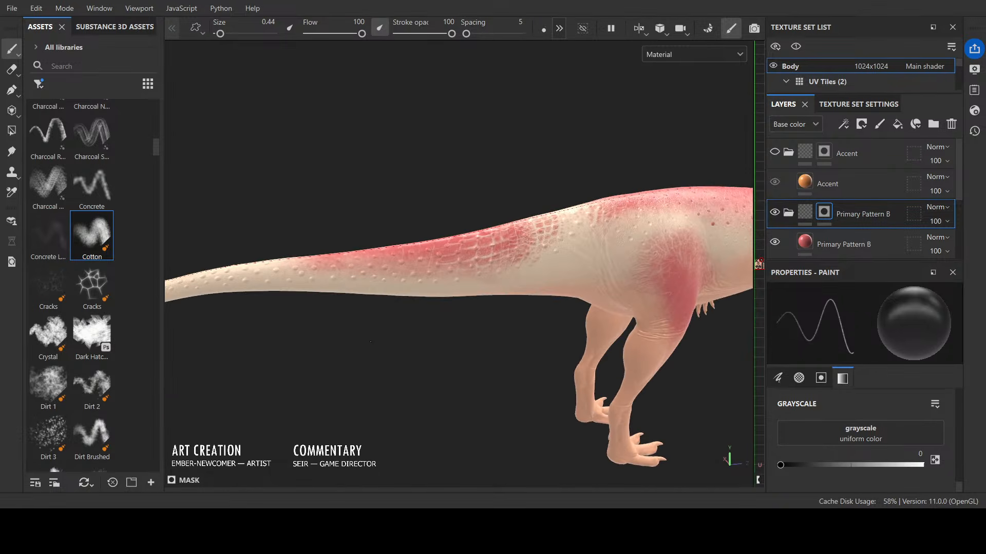
pyautogui.scroll(4, 434, 229)
pyautogui.press('x')
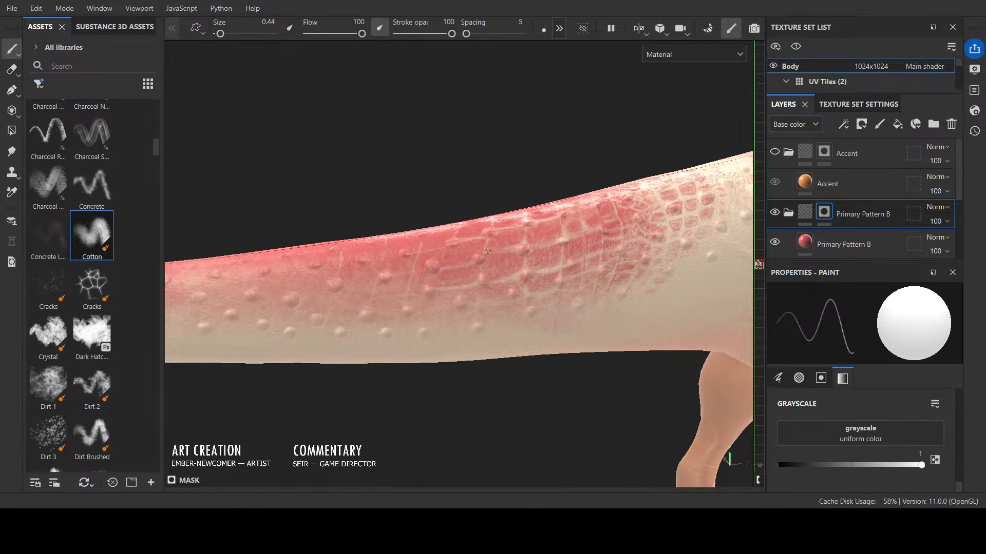
pyautogui.press('x')
pyautogui.press('x')
# Step: Strengthen the small scale cells at the tail base with white mask strokes, then clean their gaps in black
pyautogui.scroll(-3, 606, 205)
pyautogui.keyDown('alt'); pyautogui.moveTo(606, 241); pyautogui.dragTo(653, 241); pyautogui.keyUp('alt')
pyautogui.scroll(4, 653, 242)
pyautogui.keyDown('alt'); pyautogui.moveTo(655, 253); pyautogui.dragTo(540, 318, button='middle'); pyautogui.keyUp('alt')
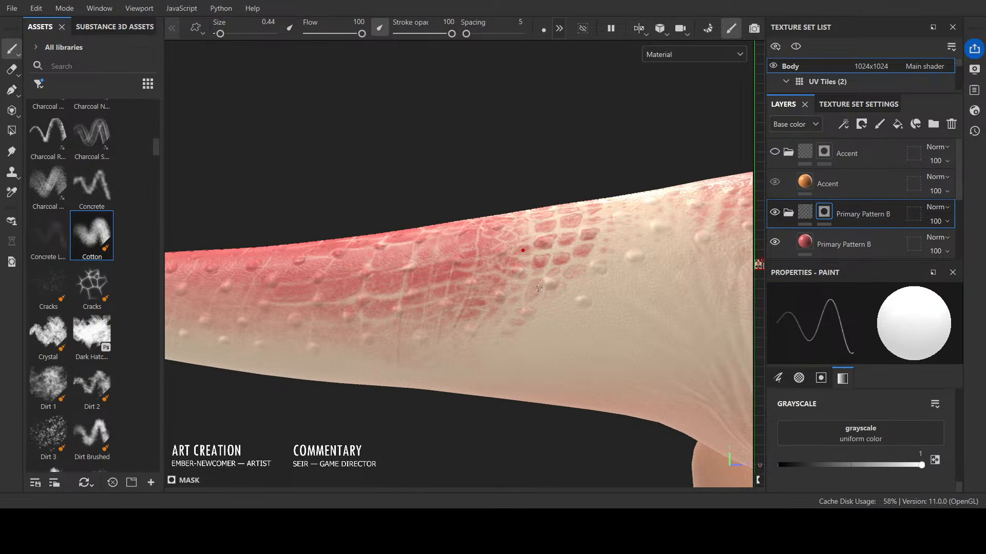
pyautogui.keyDown('alt'); pyautogui.moveTo(609, 198); pyautogui.dragTo(581, 297); pyautogui.keyUp('alt')
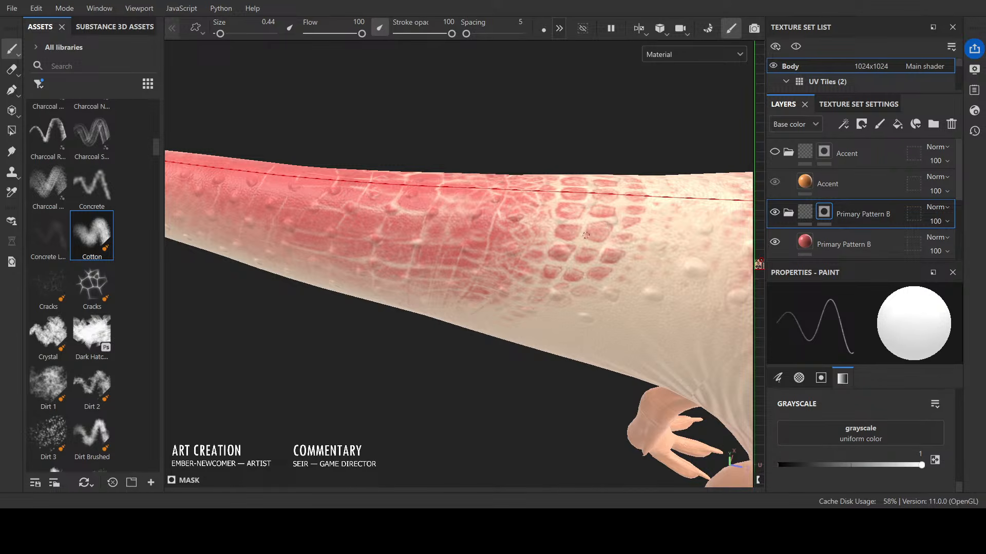
pyautogui.press('x')
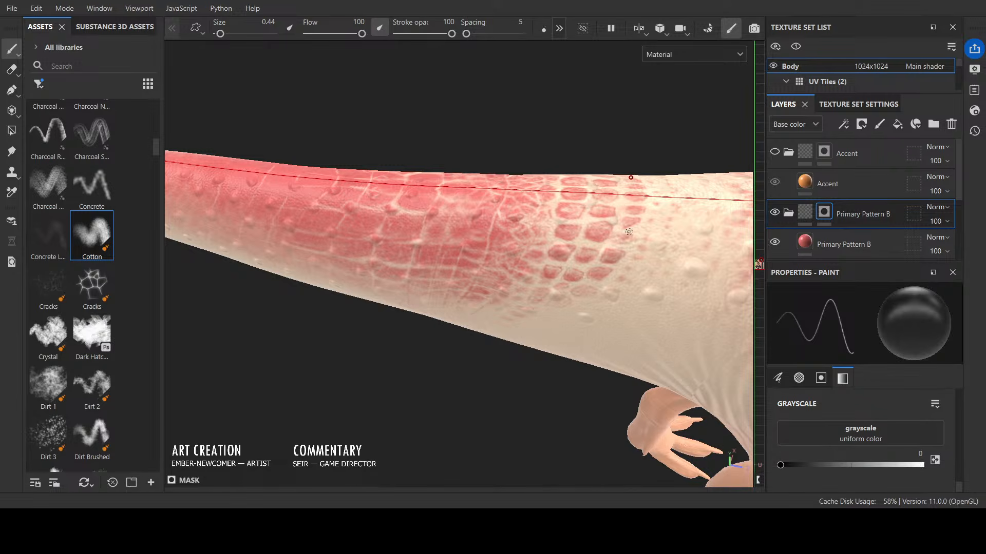
# Step: Refine the scales along the top centre line of the tail, alternating white fills and black crease lines
pyautogui.scroll(-4, 628, 232)
pyautogui.press('x')
pyautogui.moveTo(407, 414)
pyautogui.keyDown('alt'); pyautogui.mouseDown()
pyautogui.moveTo(611, 379)
pyautogui.moveTo(621, 341)
pyautogui.moveTo(563, 330)
pyautogui.moveTo(442, 358)
pyautogui.moveTo(409, 386)
pyautogui.mouseUp(); pyautogui.keyUp('alt')
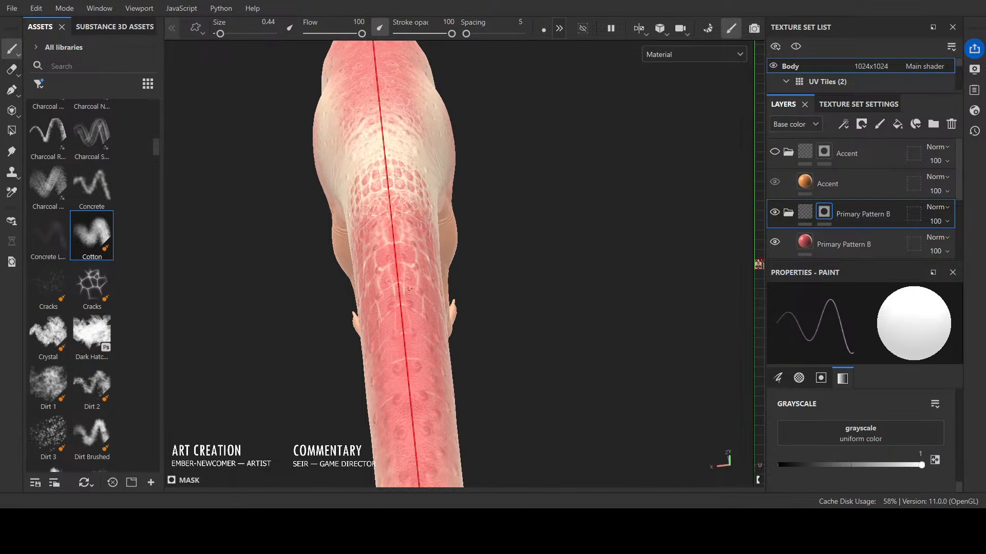
pyautogui.press('x')
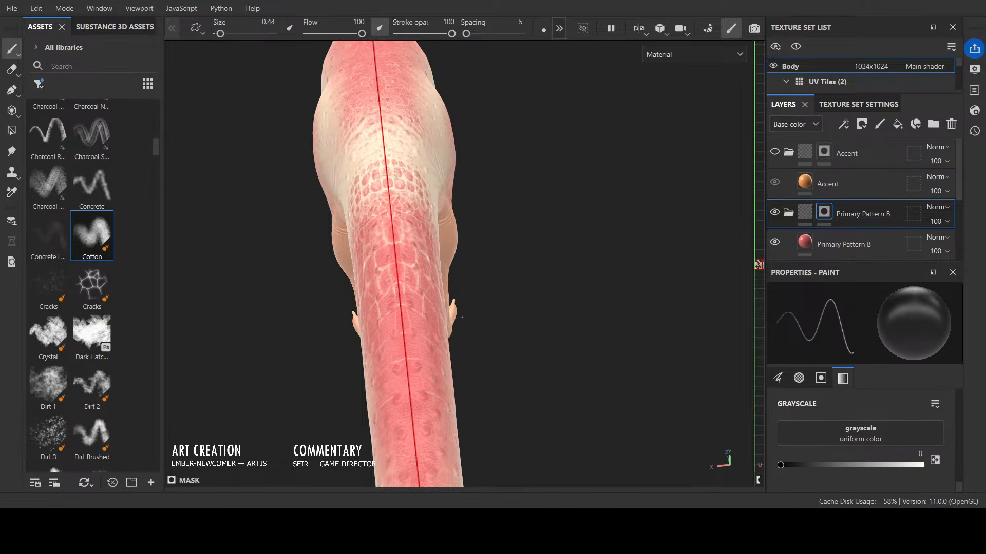
pyautogui.press('x')
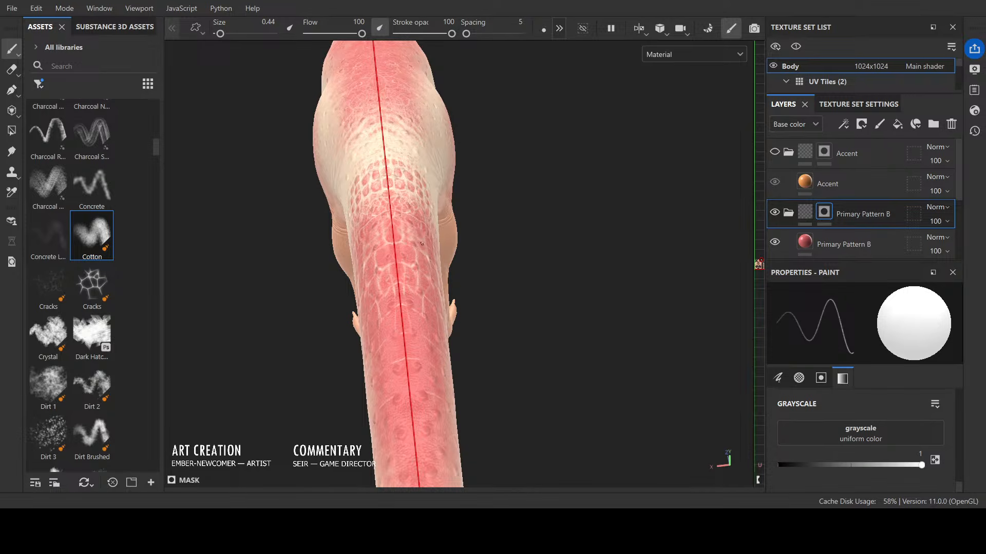
# Step: Extend the scale detail along the tail's upper side with white fills and black separating lines
pyautogui.keyDown('alt'); pyautogui.moveTo(422, 243); pyautogui.dragTo(580, 373); pyautogui.keyUp('alt')
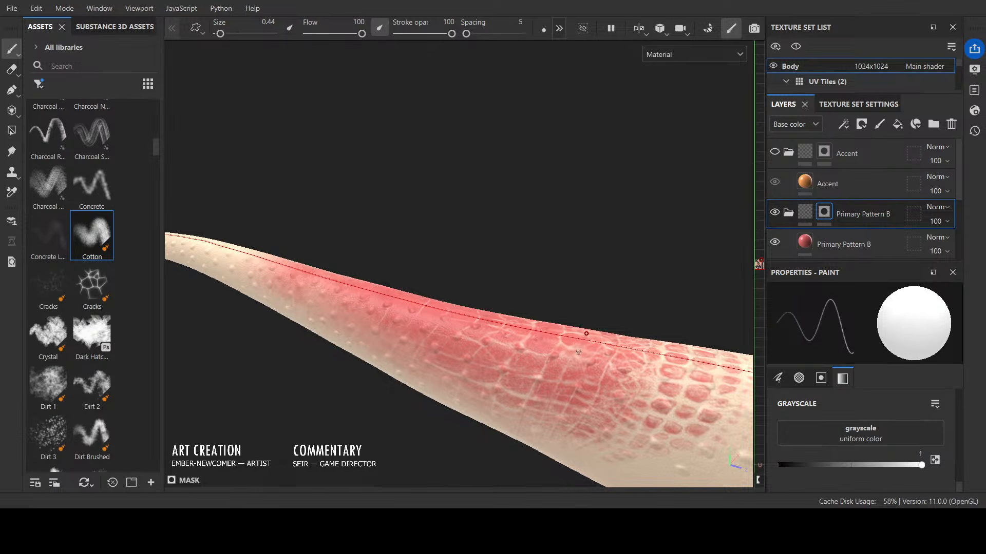
pyautogui.keyDown('alt'); pyautogui.moveTo(579, 353); pyautogui.dragTo(452, 291); pyautogui.keyUp('alt')
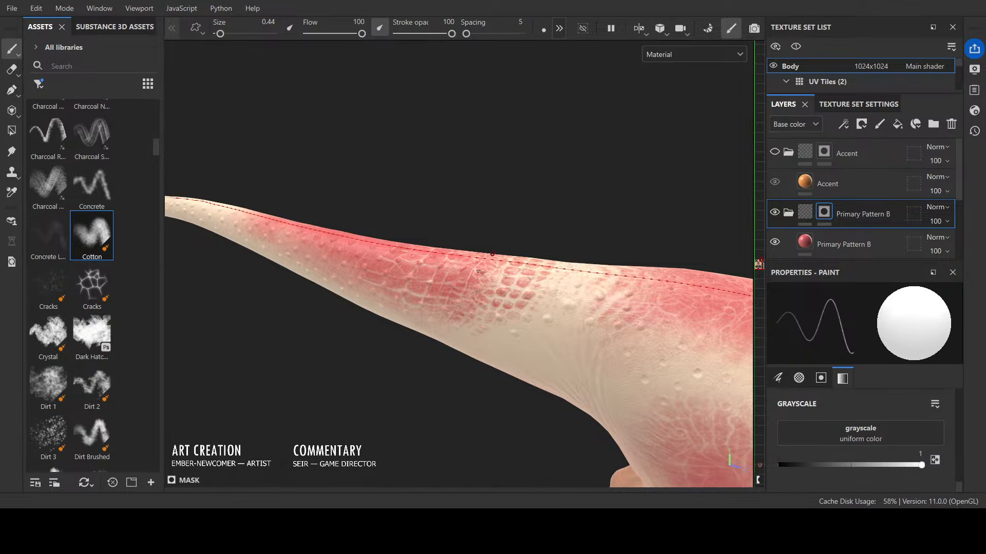
pyautogui.press('x')
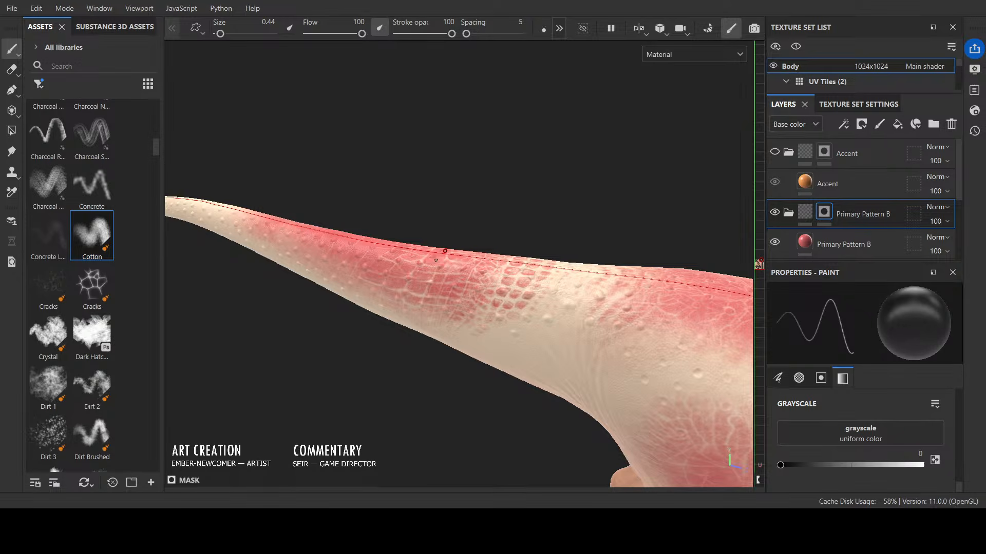
pyautogui.keyDown('alt'); pyautogui.moveTo(434, 251); pyautogui.dragTo(498, 254); pyautogui.keyUp('alt')
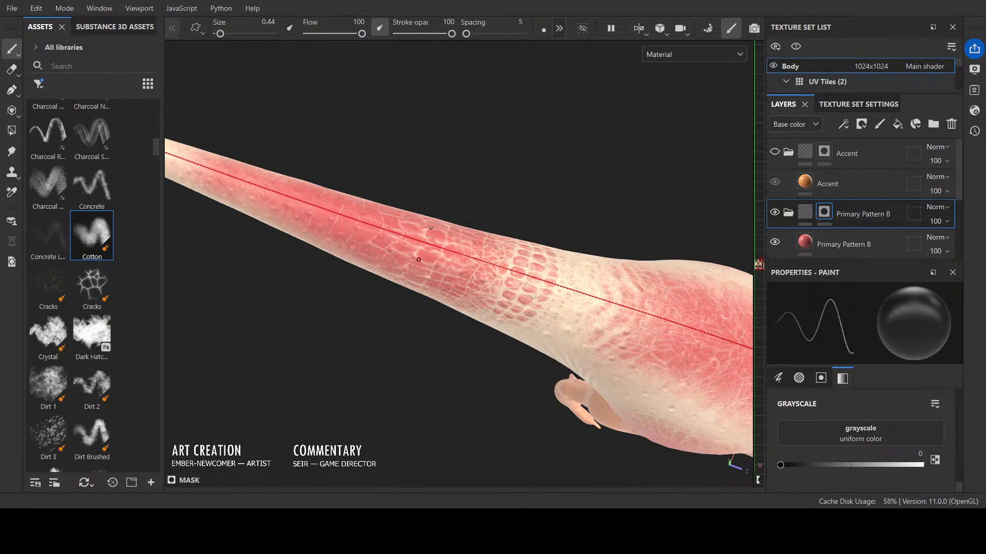
# Step: Refine the scale cells along the top centre of the mid-tail, alternating white fills and black crease lines on the mask
pyautogui.moveTo(374, 200)
pyautogui.keyDown('alt'); pyautogui.mouseDown()
pyautogui.moveTo(457, 169)
pyautogui.moveTo(450, 239)
pyautogui.mouseUp(); pyautogui.keyUp('alt')
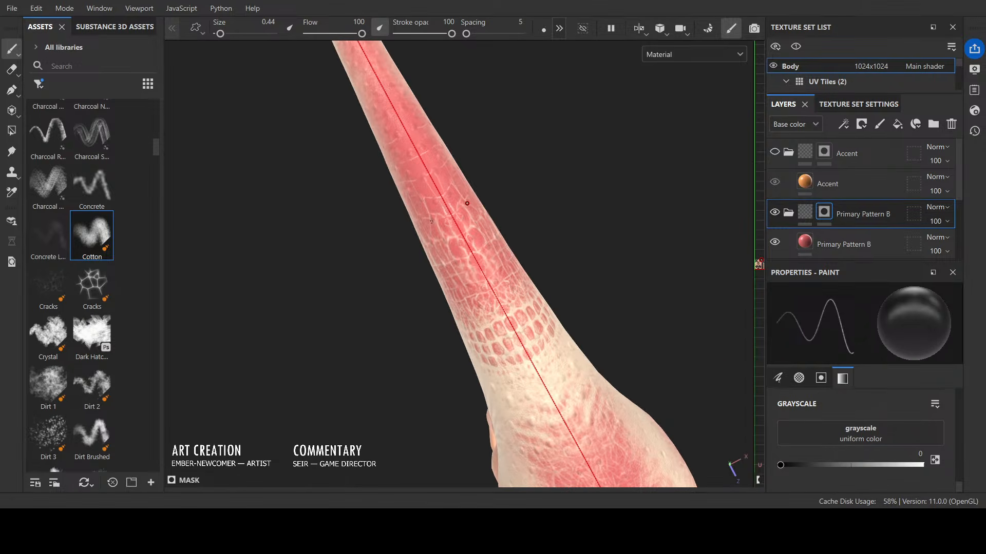
pyautogui.press('x')
pyautogui.press('x')
pyautogui.press('x')
pyautogui.press('x')
pyautogui.press('x')
pyautogui.press('x')
pyautogui.press('x')
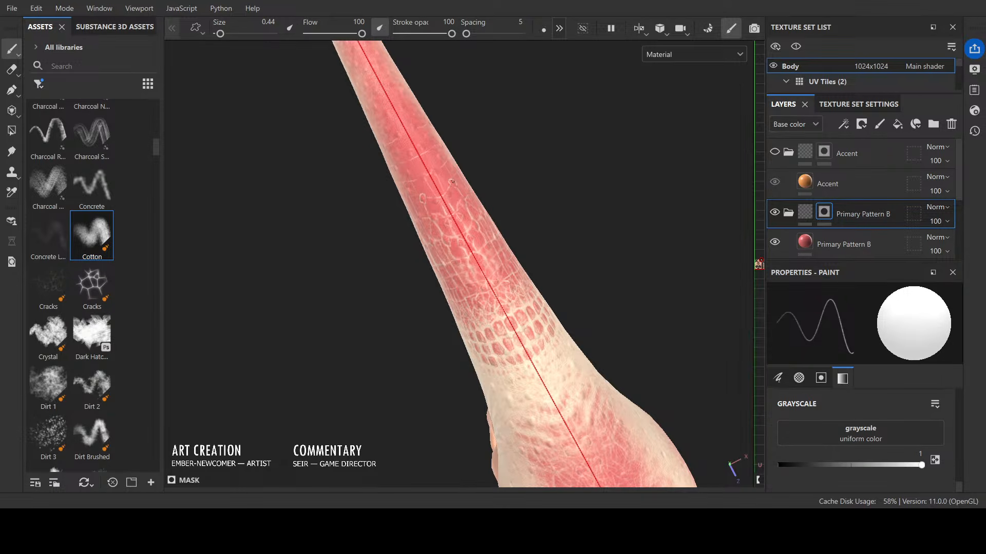
# Step: Continue the top-centre scale pattern farther toward the tail tip, alternating black separating lines with white touch-ups
pyautogui.press('x')
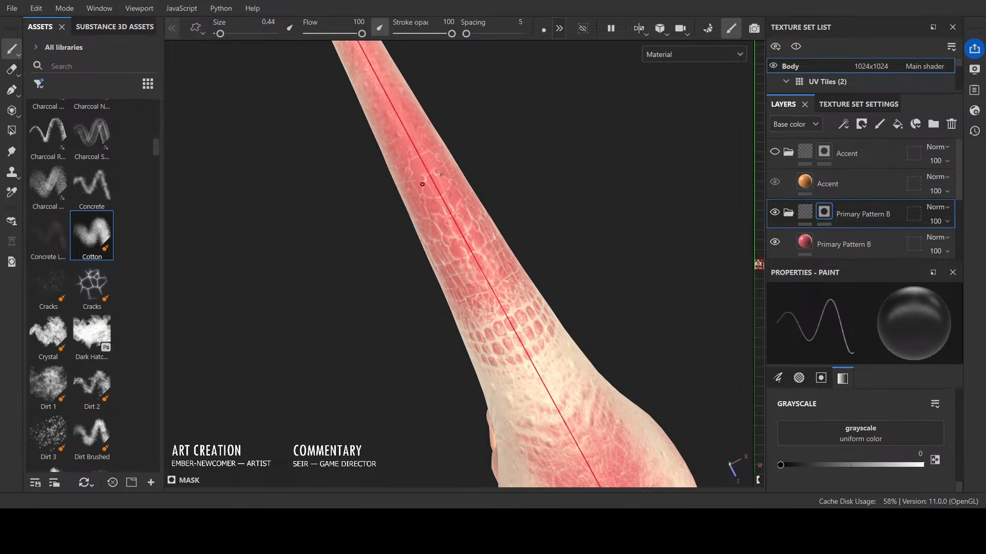
pyautogui.press('x')
pyautogui.press('x')
pyautogui.press('x')
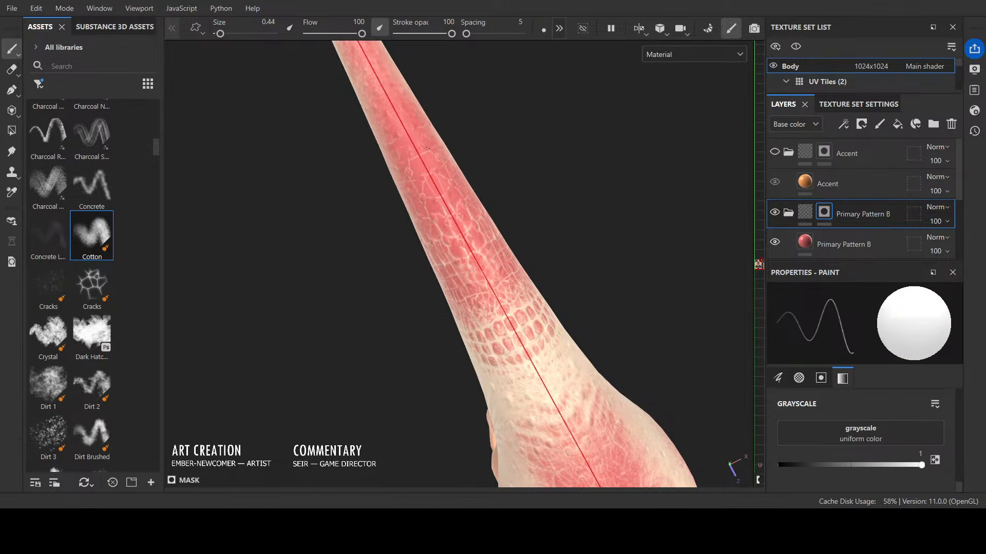
pyautogui.press('x')
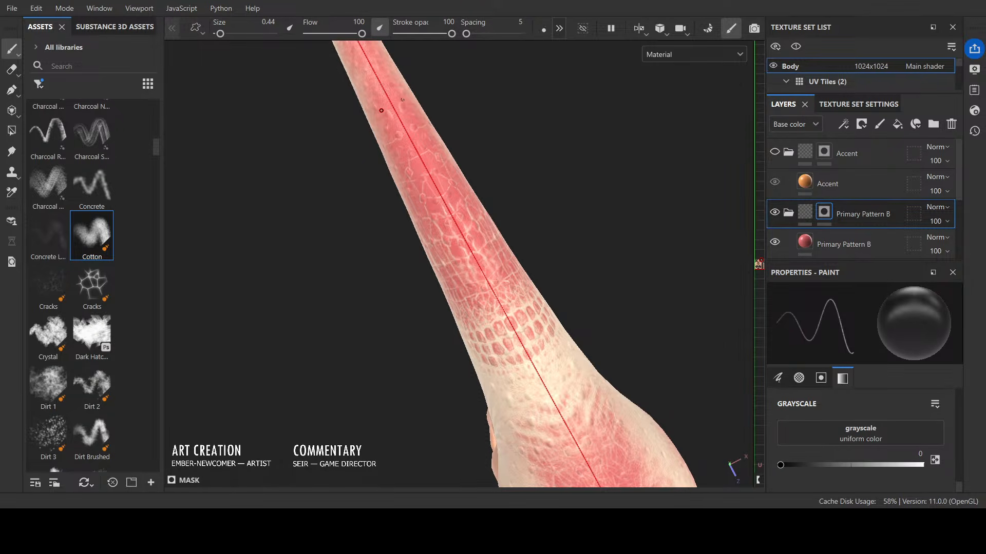
pyautogui.press('x')
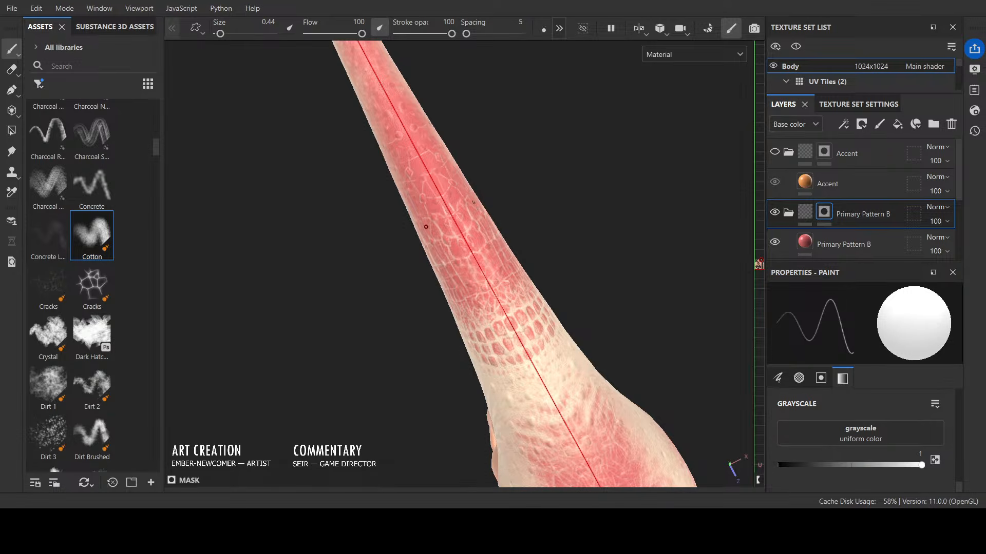
# Step: Paint fine black crease lines across the red area farther down the tail, outlining more scales on its top and side
pyautogui.keyDown('alt'); pyautogui.moveTo(425, 227); pyautogui.dragTo(365, 91); pyautogui.keyUp('alt')
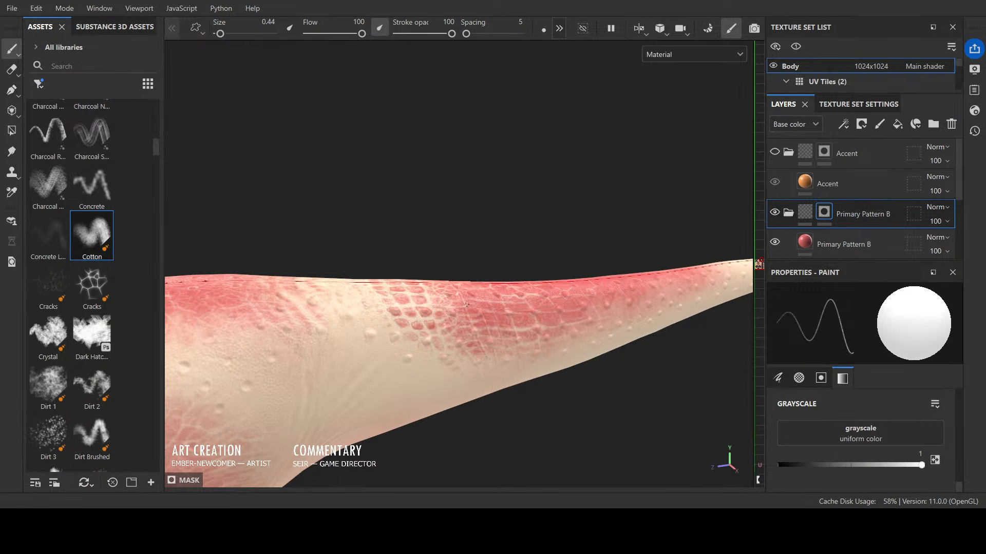
pyautogui.keyDown('alt'); pyautogui.moveTo(463, 319); pyautogui.dragTo(479, 230); pyautogui.keyUp('alt')
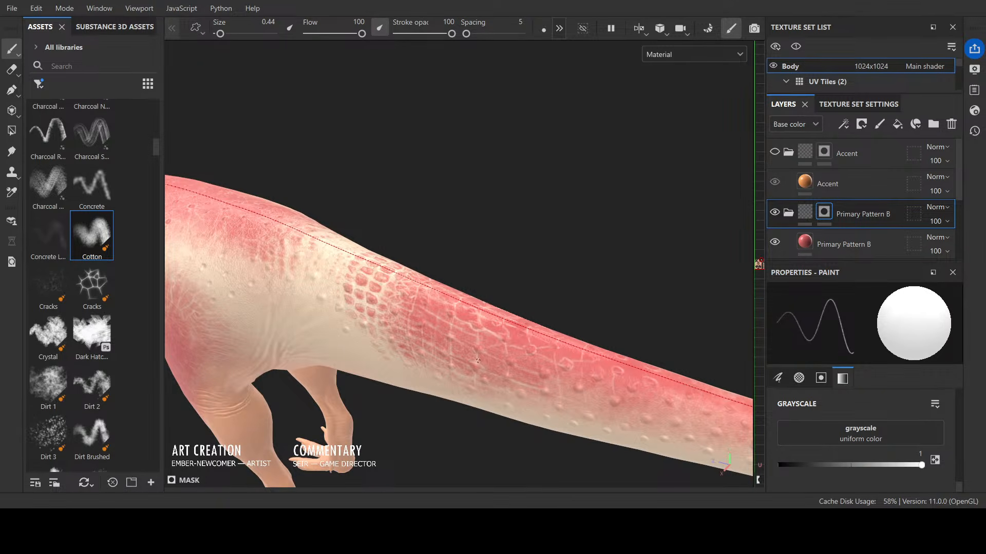
pyautogui.keyDown('alt'); pyautogui.moveTo(590, 225); pyautogui.dragTo(556, 261); pyautogui.keyUp('alt')
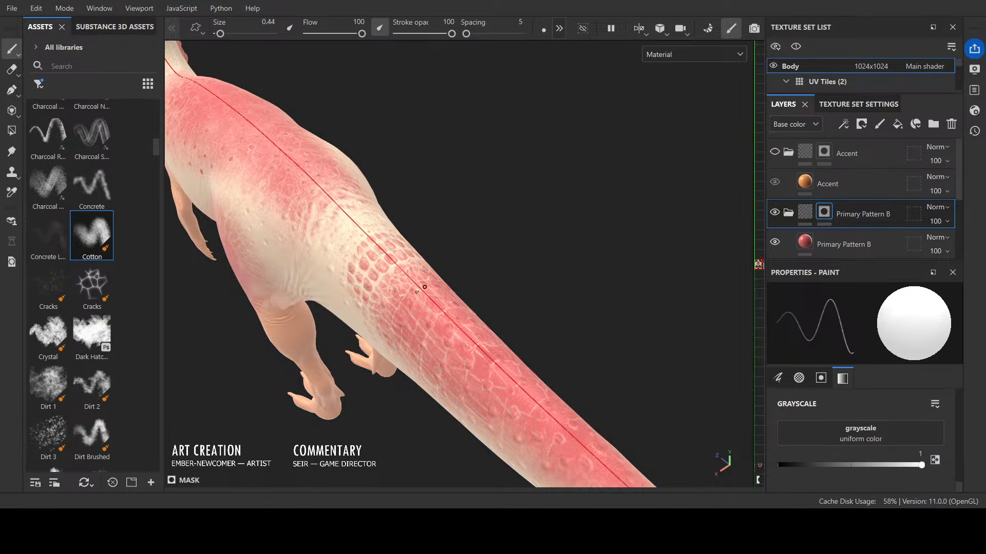
pyautogui.keyDown('alt'); pyautogui.moveTo(509, 345); pyautogui.dragTo(526, 229); pyautogui.keyUp('alt')
pyautogui.keyDown('alt'); pyautogui.moveTo(526, 229); pyautogui.dragTo(641, 159, button='right'); pyautogui.keyUp('alt')
pyautogui.press('x')
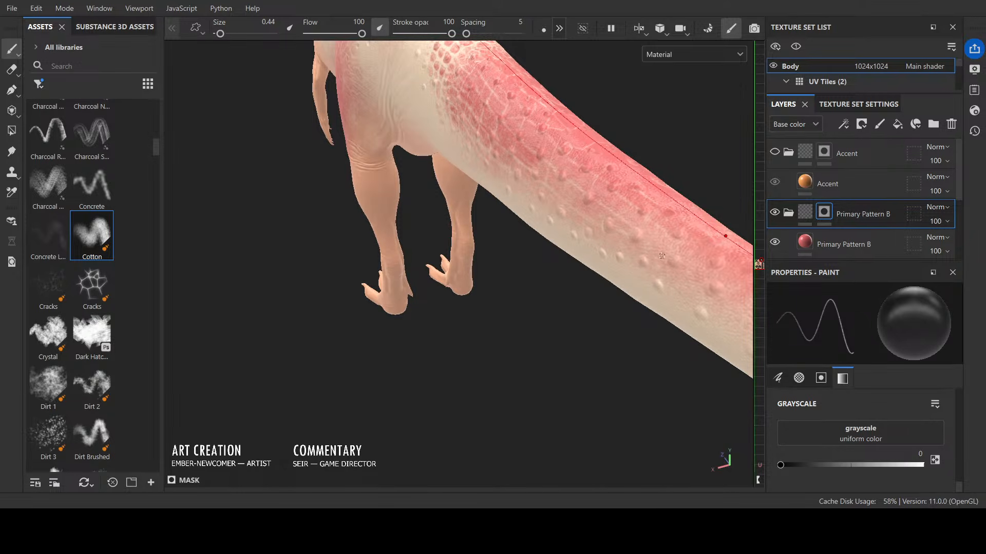
pyautogui.keyDown('alt'); pyautogui.moveTo(662, 256); pyautogui.dragTo(618, 121); pyautogui.keyUp('alt')
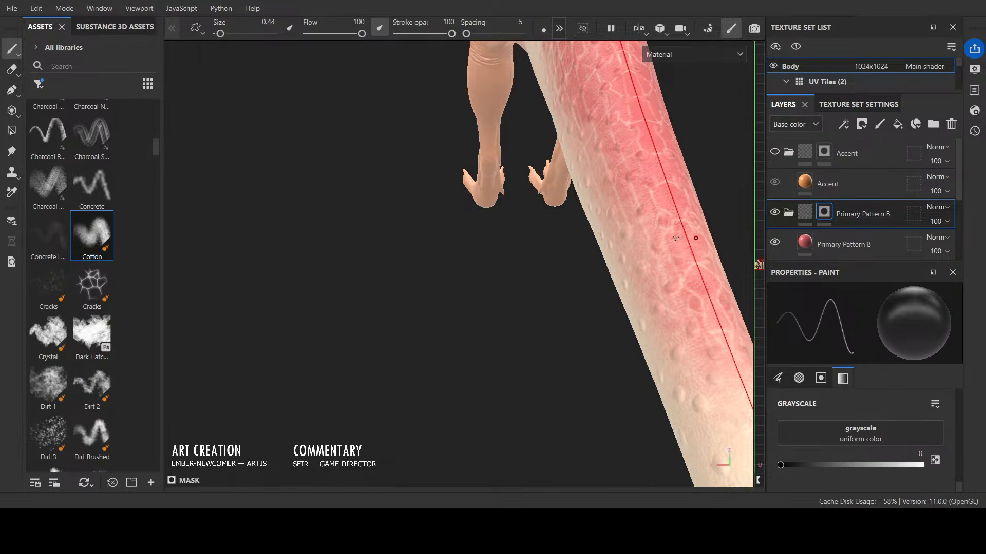
# Step: Enlarge the Cotton brush to 12.06 and extend the red pattern toward the tail tip with broad white mask strokes
pyautogui.scroll(-3, 676, 238)
pyautogui.keyDown('alt'); pyautogui.moveTo(676, 238); pyautogui.dragTo(559, 300); pyautogui.keyUp('alt')
pyautogui.keyDown('alt'); pyautogui.moveTo(559, 300); pyautogui.dragTo(396, 323, button='middle'); pyautogui.keyUp('alt')
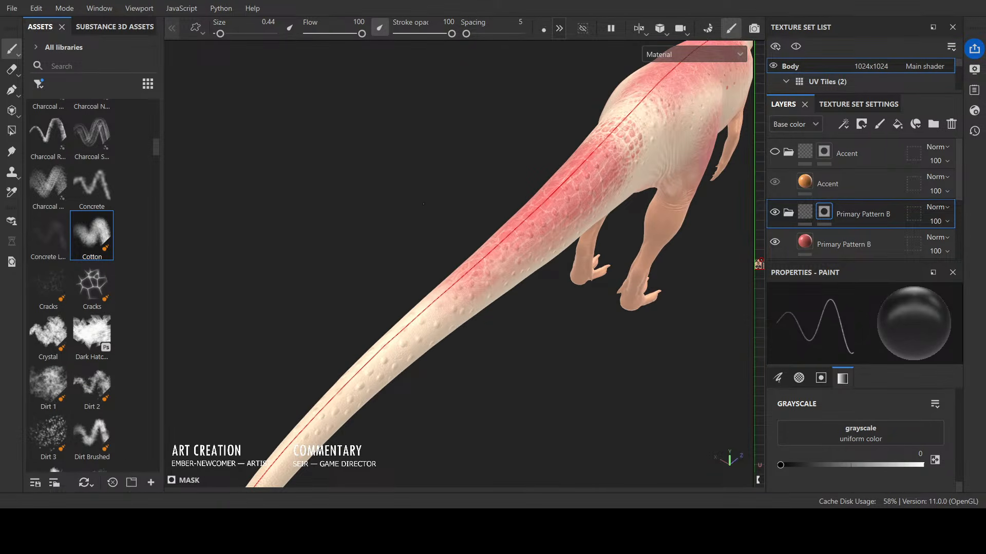
pyautogui.keyDown('alt'); pyautogui.moveTo(560, 328); pyautogui.dragTo(454, 280); pyautogui.keyUp('alt')
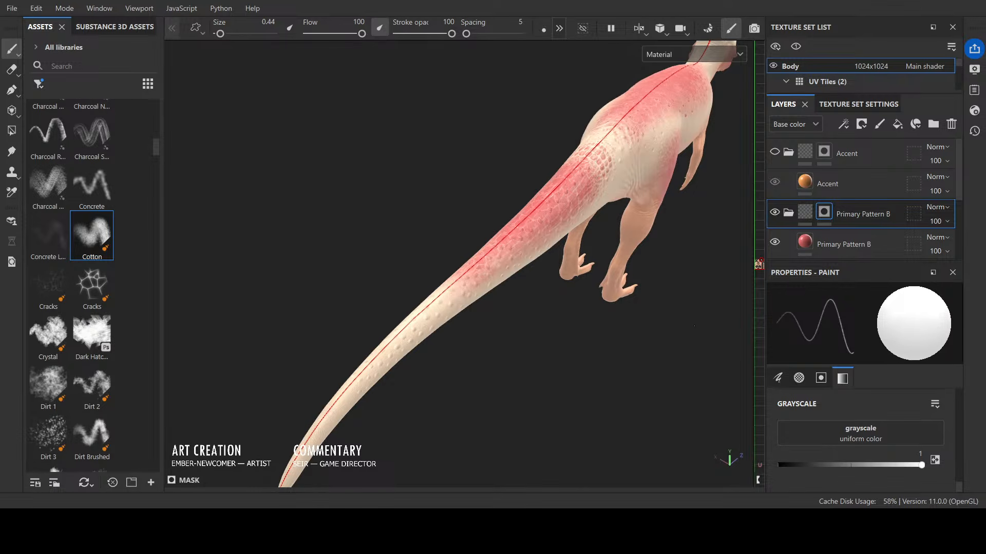
pyautogui.keyDown('ctrl'); pyautogui.moveTo(453, 280); pyautogui.dragTo(454, 280, button='right'); pyautogui.keyUp('ctrl')
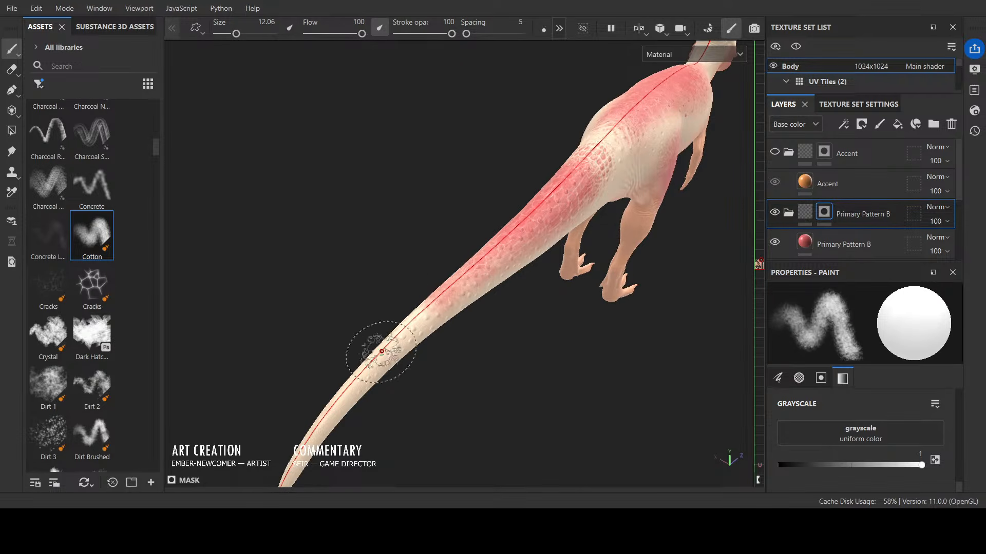
pyautogui.moveTo(457, 279)
pyautogui.mouseDown()
pyautogui.moveTo(407, 310)
pyautogui.moveTo(379, 345)
pyautogui.mouseUp()
# Step: Trim the pattern's lower edge along the outer tail with a broad black stroke, then return the brush to white
pyautogui.moveTo(441, 300)
pyautogui.keyDown('alt'); pyautogui.mouseDown()
pyautogui.moveTo(452, 440)
pyautogui.moveTo(444, 408)
pyautogui.moveTo(378, 383)
pyautogui.mouseUp(); pyautogui.keyUp('alt')
pyautogui.scroll(3, 387, 369)
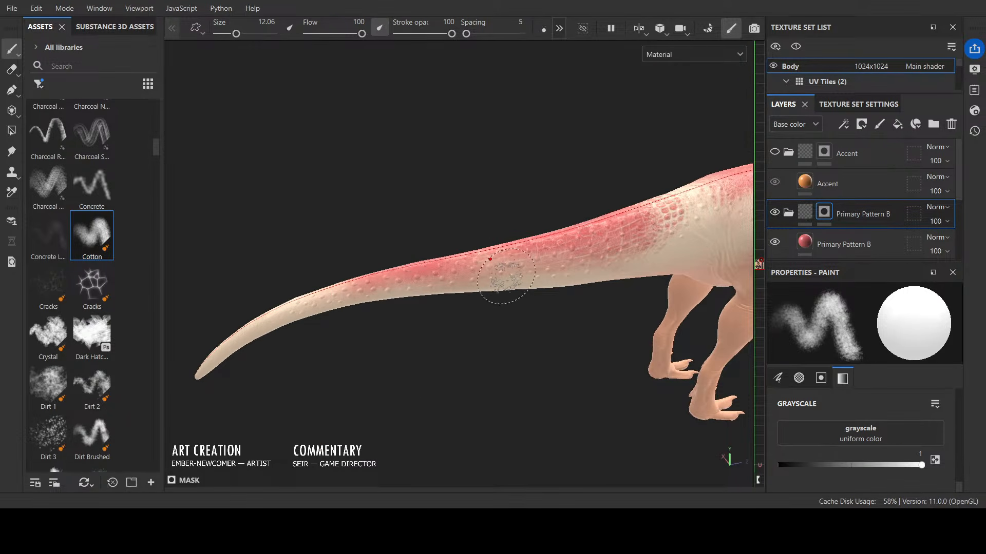
pyautogui.press('x')
pyautogui.moveTo(472, 295); pyautogui.dragTo(300, 307)
pyautogui.press('x')
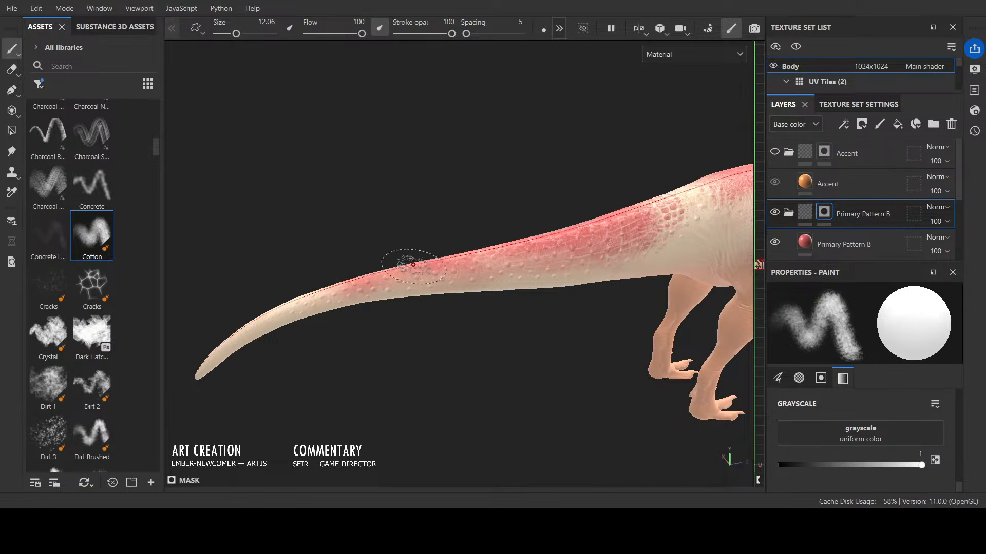
pyautogui.click(46, 287)
pyautogui.press('x')
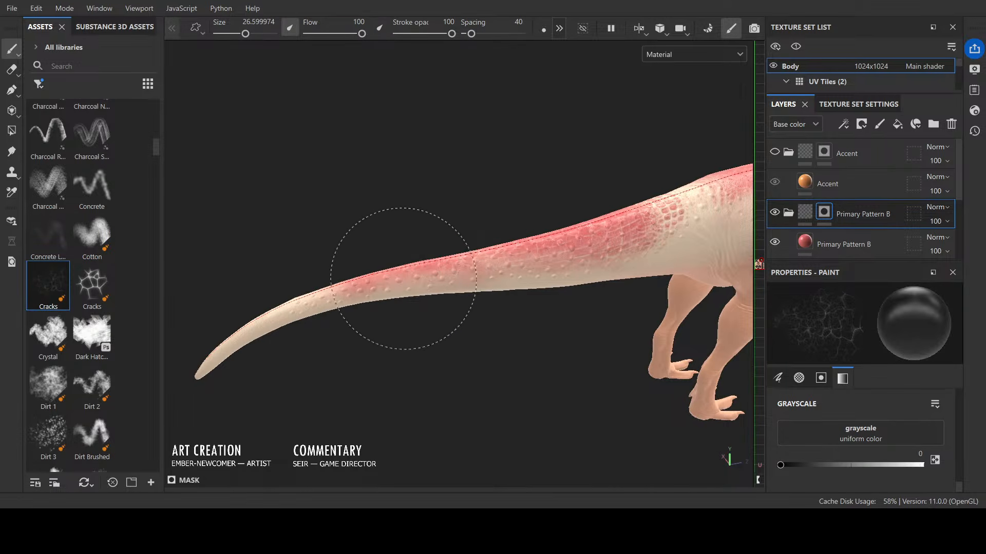
pyautogui.press('x')
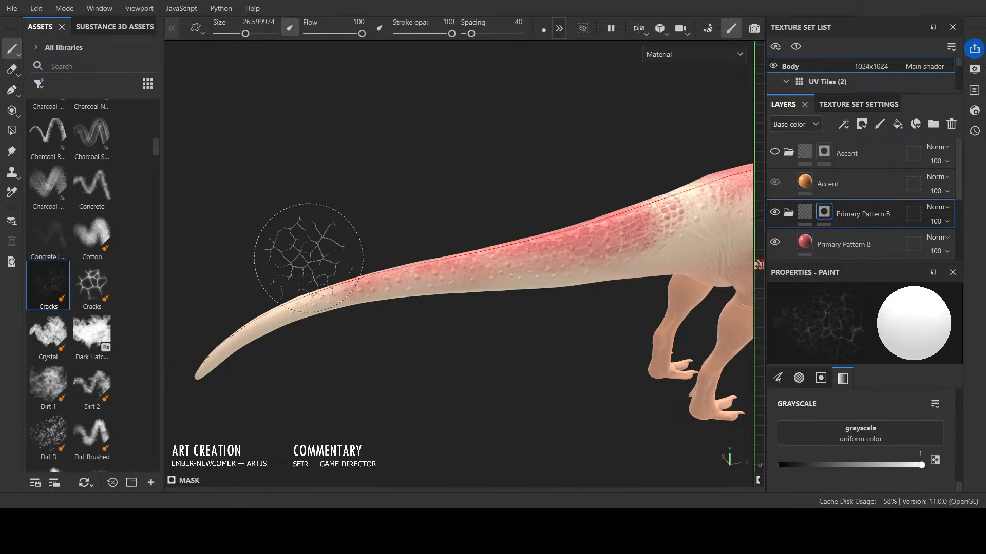
pyautogui.keyDown('alt'); pyautogui.moveTo(308, 257); pyautogui.dragTo(571, 295); pyautogui.keyUp('alt')
pyautogui.scroll(5, 506, 379)
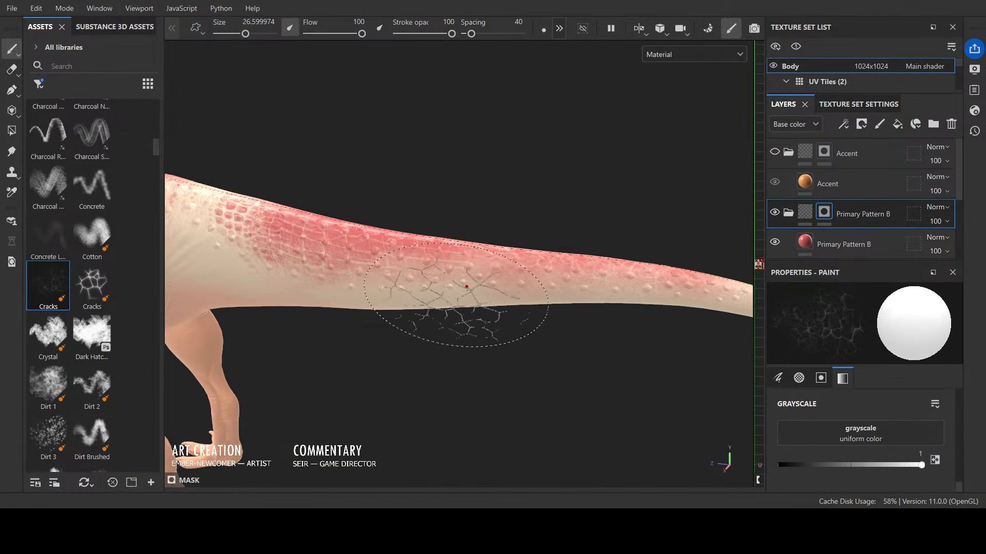
# Step: Select the Cotton brush at size 1.61 and paint white strokes that extend the pattern down the mid-tail's side
pyautogui.click(98, 244)
pyautogui.scroll(2, 506, 245)
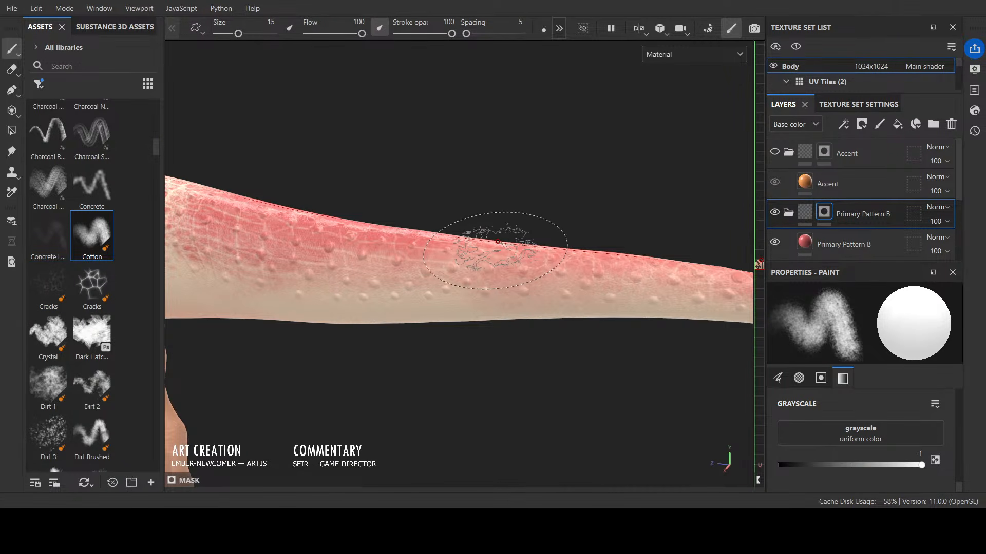
pyautogui.press('[')
pyautogui.press('[')
pyautogui.press('[')
pyautogui.press('[')
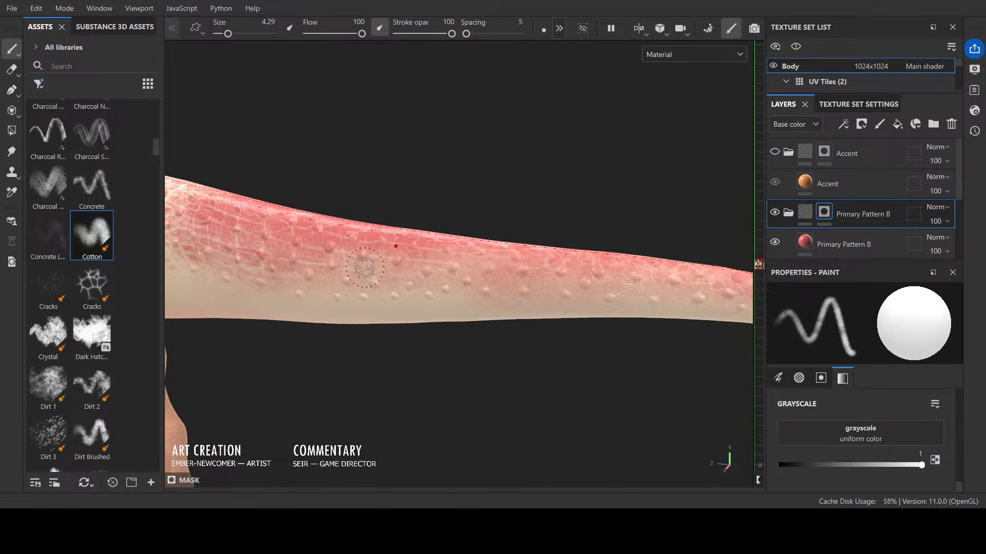
pyautogui.press('[')
pyautogui.press('[')
pyautogui.press('[')
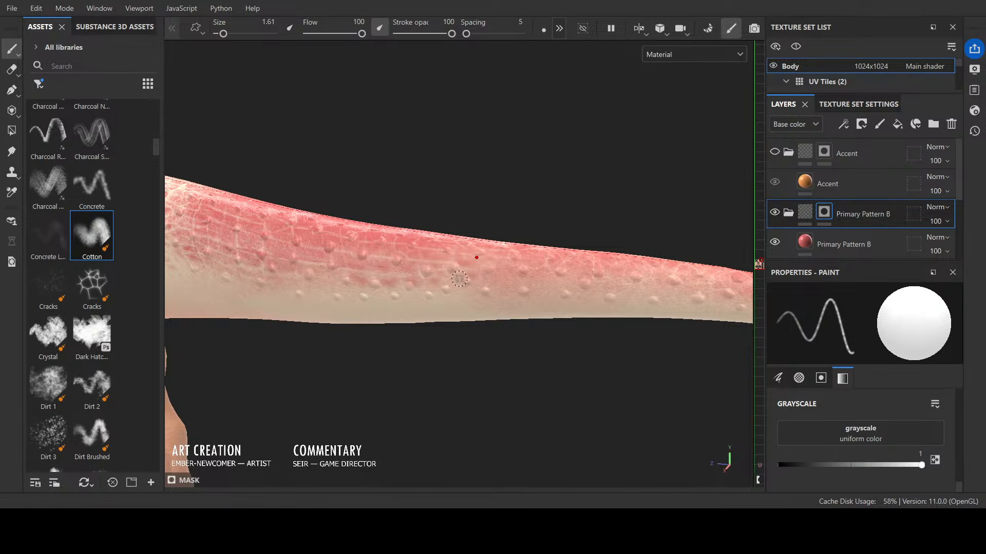
pyautogui.moveTo(489, 259)
pyautogui.mouseDown()
pyautogui.moveTo(498, 261)
pyautogui.moveTo(489, 285)
pyautogui.mouseUp()
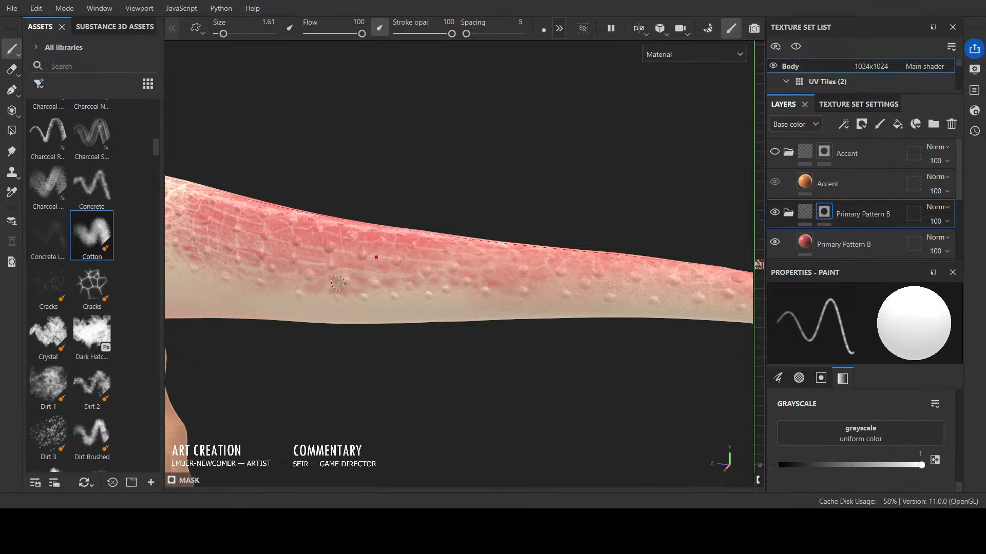
# Step: Break up the pattern's lower edge on the side of the tail near its base, alternating black and white strokes
pyautogui.press('x')
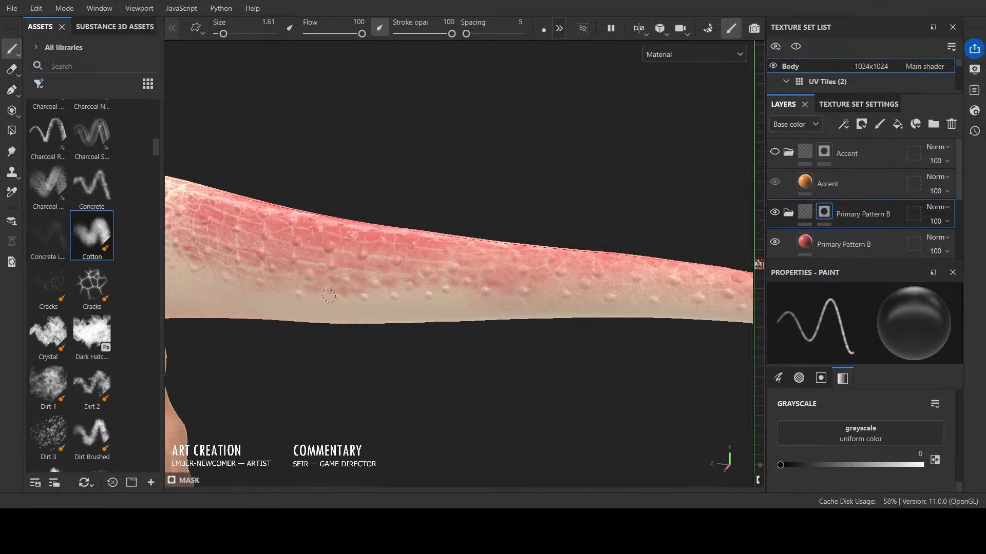
pyautogui.press('x')
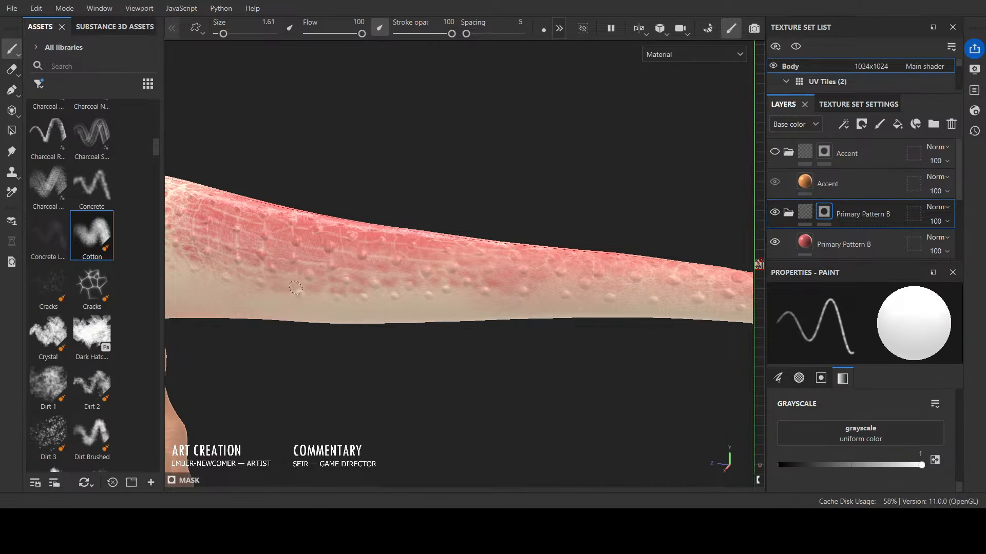
pyautogui.press('x')
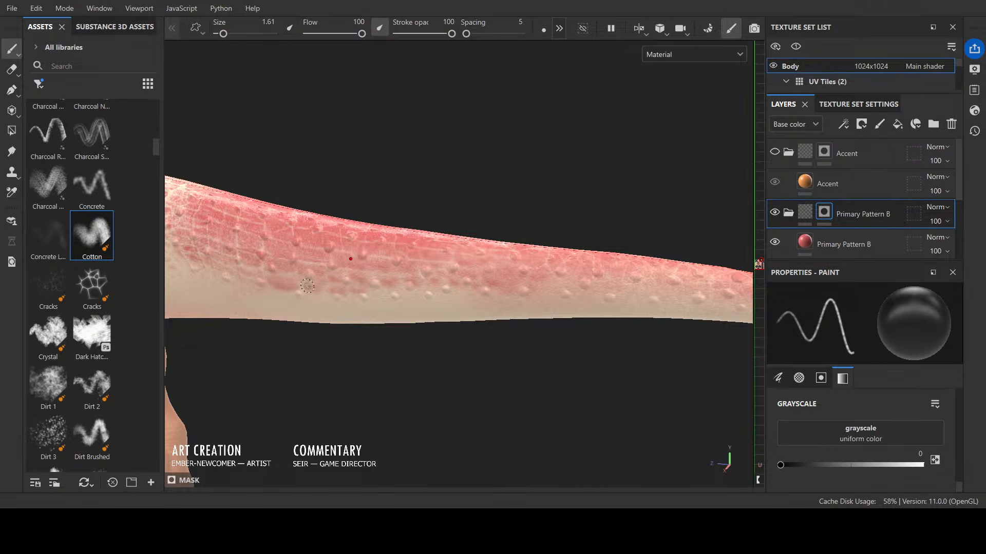
pyautogui.press('x')
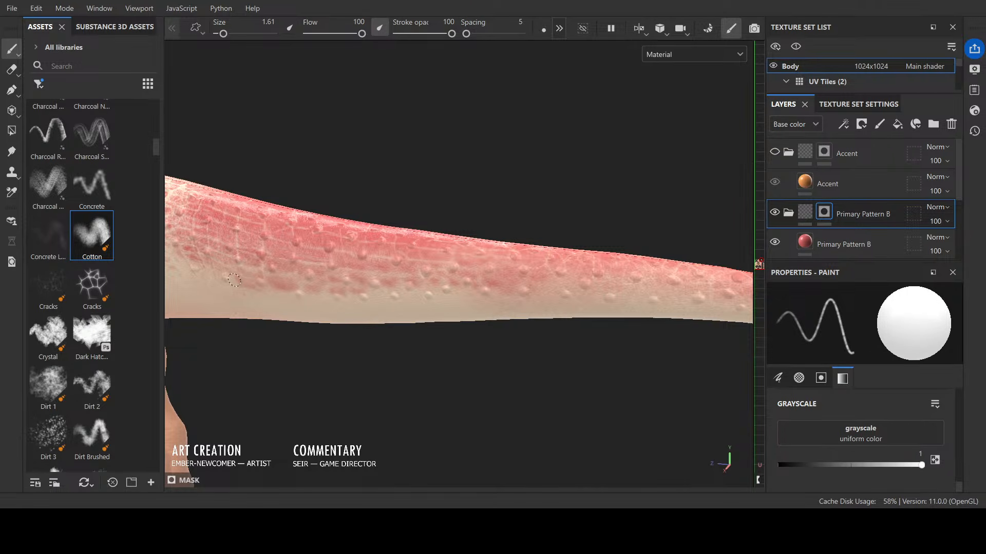
pyautogui.press('x')
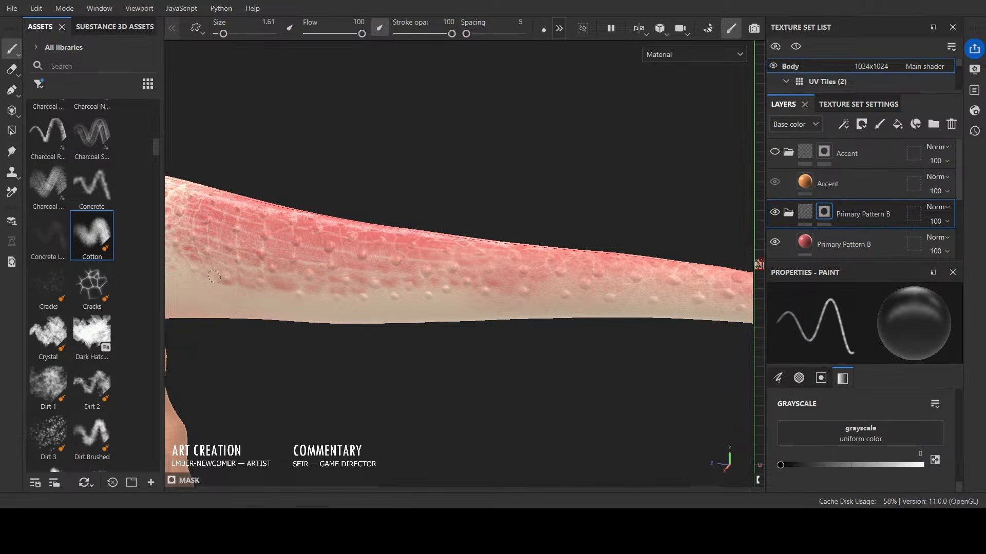
# Step: Reduce the brush size to 0.44 and paint fine black crease lines on the mid-tail's side, then switch to white
pyautogui.keyDown('alt'); pyautogui.moveTo(254, 281); pyautogui.dragTo(395, 359); pyautogui.keyUp('alt')
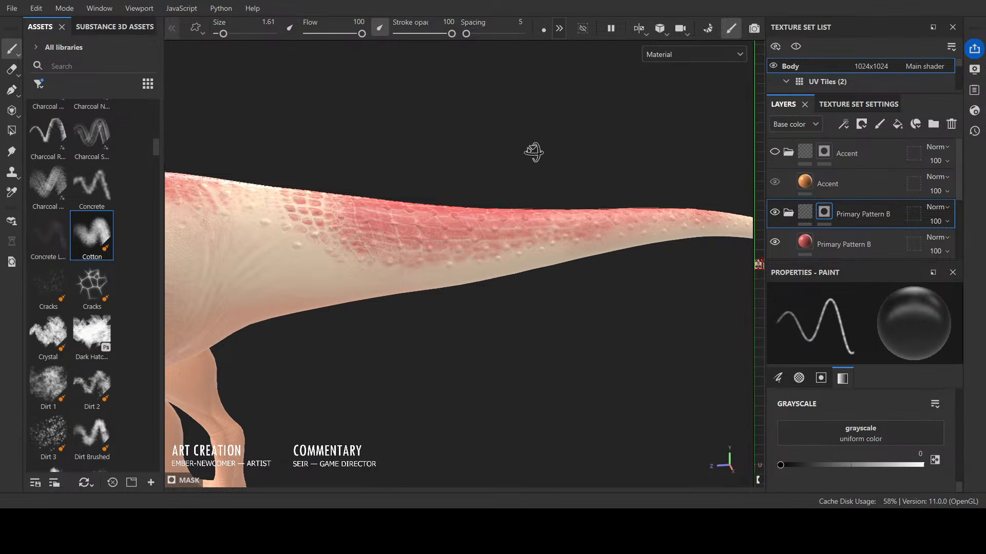
pyautogui.keyDown('alt'); pyautogui.moveTo(533, 152); pyautogui.dragTo(314, 162); pyautogui.keyUp('alt')
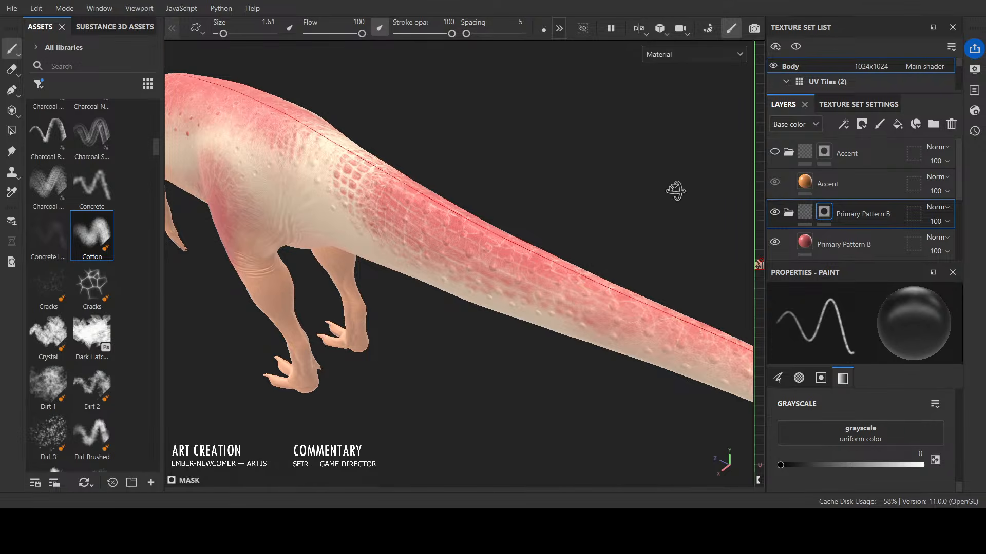
pyautogui.keyDown('alt'); pyautogui.moveTo(675, 190); pyautogui.dragTo(592, 150); pyautogui.keyUp('alt')
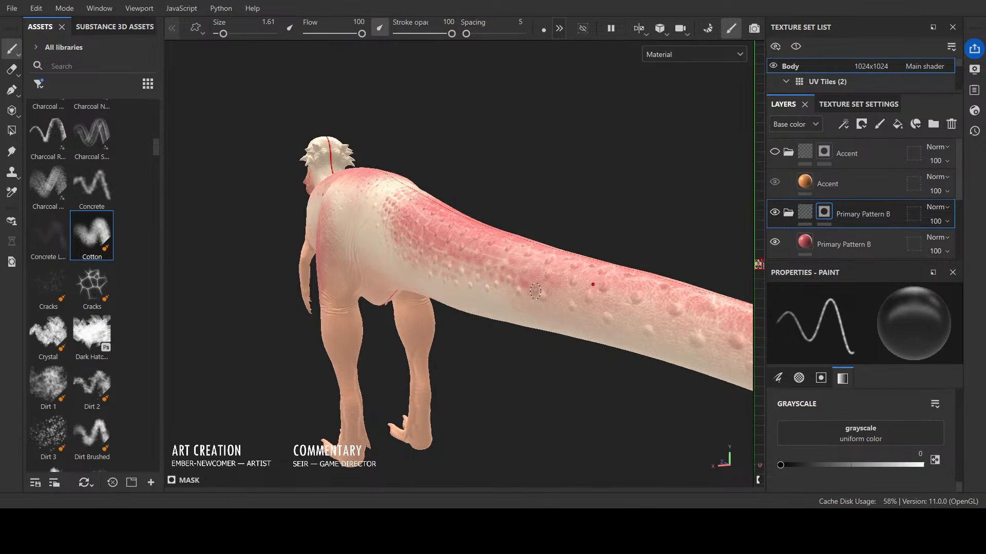
pyautogui.press('[')
pyautogui.press('[')
pyautogui.press('[')
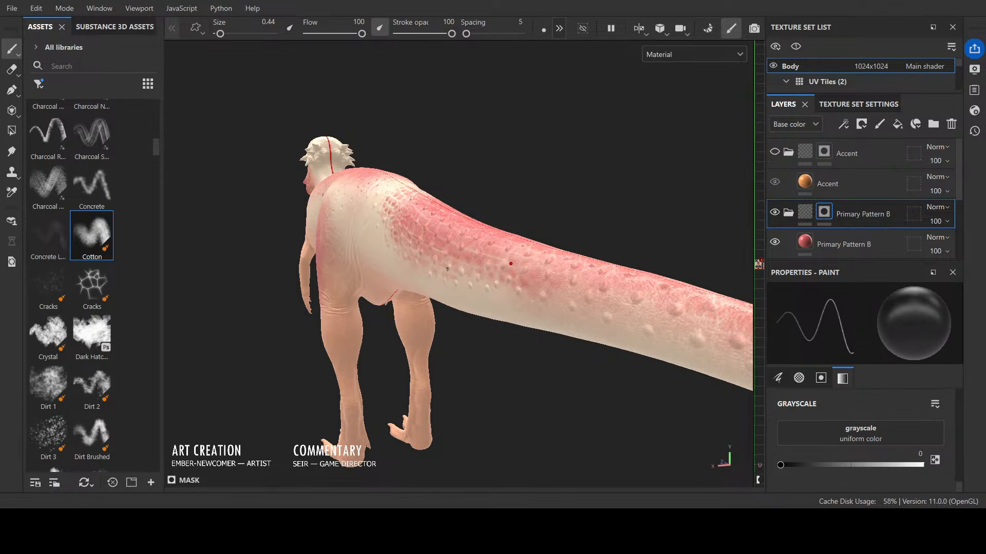
pyautogui.keyDown('alt'); pyautogui.moveTo(515, 264); pyautogui.dragTo(574, 233); pyautogui.keyUp('alt')
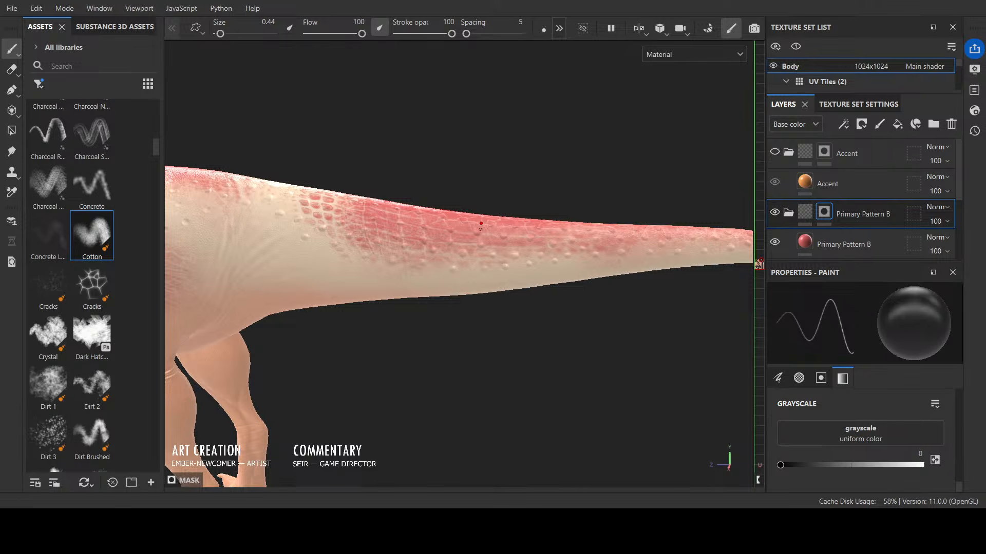
pyautogui.moveTo(563, 253)
pyautogui.keyDown('alt'); pyautogui.mouseDown()
pyautogui.moveTo(666, 192)
pyautogui.moveTo(632, 229)
pyautogui.moveTo(606, 220)
pyautogui.moveTo(584, 195)
pyautogui.moveTo(494, 232)
pyautogui.mouseUp(); pyautogui.keyUp('alt')
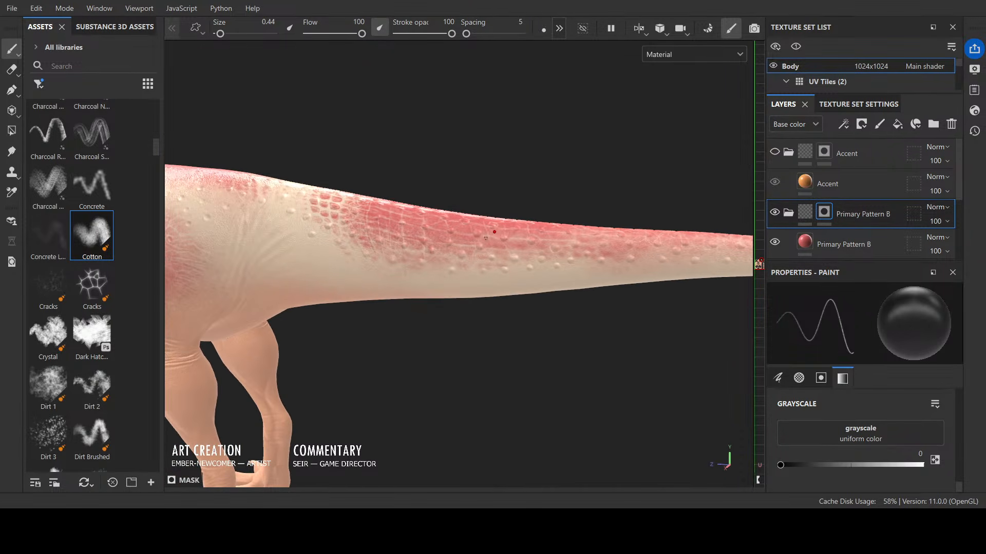
pyautogui.press('x')
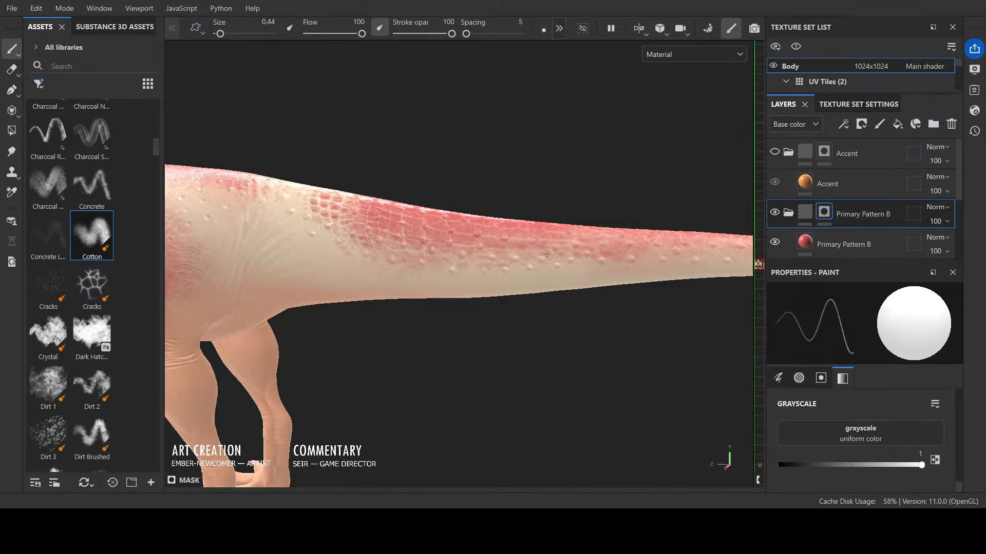
# Step: Refine the pattern edge just behind the large scales at the tail base with fine white and black strokes
pyautogui.moveTo(603, 233)
pyautogui.keyDown('alt'); pyautogui.mouseDown()
pyautogui.moveTo(544, 293)
pyautogui.moveTo(400, 304)
pyautogui.moveTo(650, 259)
pyautogui.mouseUp(); pyautogui.keyUp('alt')
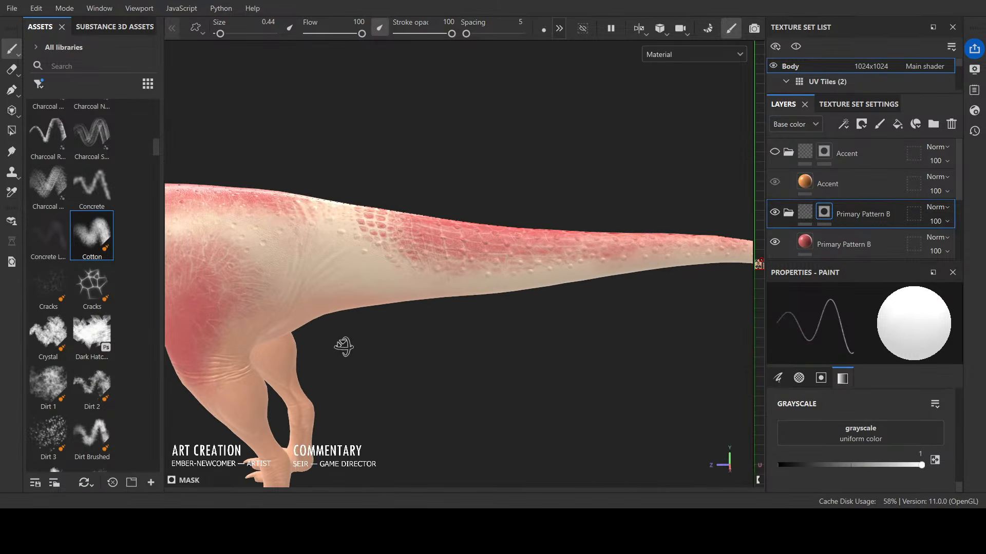
pyautogui.moveTo(344, 346)
pyautogui.keyDown('alt'); pyautogui.mouseDown()
pyautogui.moveTo(447, 404)
pyautogui.moveTo(391, 323)
pyautogui.mouseUp(); pyautogui.keyUp('alt')
pyautogui.scroll(4, 396, 311)
pyautogui.scroll(2, 396, 311)
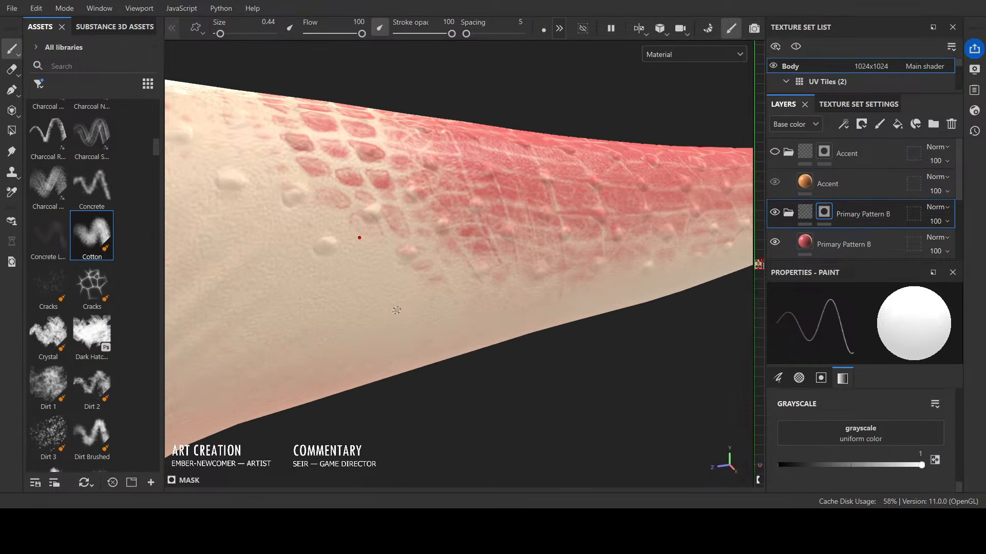
pyautogui.moveTo(428, 217)
pyautogui.mouseDown()
pyautogui.moveTo(443, 219)
pyautogui.moveTo(439, 209)
pyautogui.moveTo(444, 228)
pyautogui.mouseUp()
pyautogui.press('x')
pyautogui.press('x')
pyautogui.press('x')
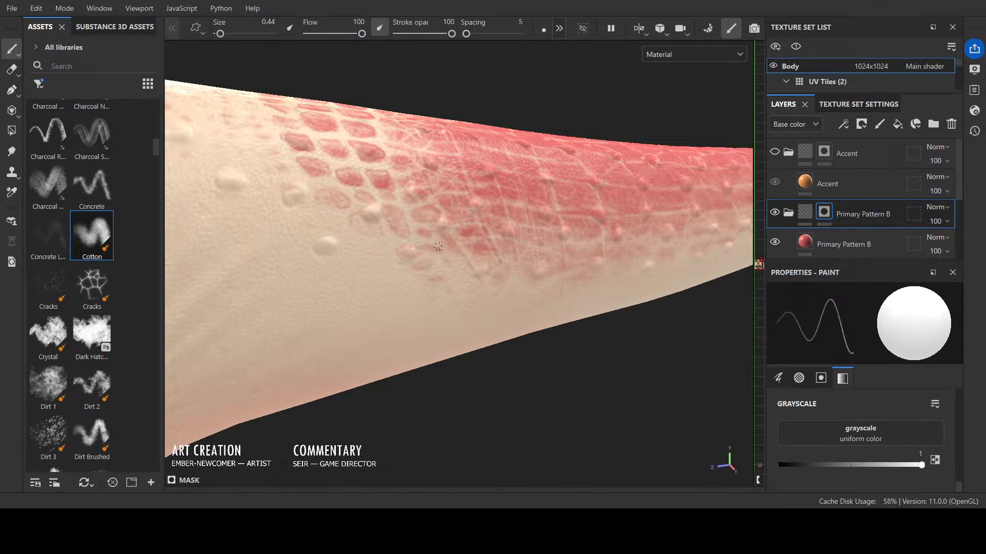
pyautogui.press('x')
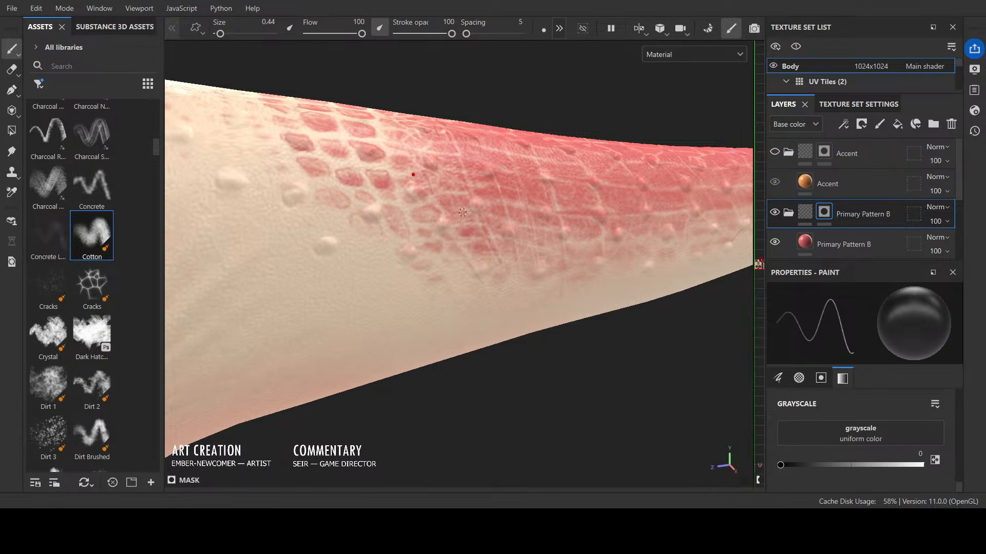
pyautogui.press('x')
pyautogui.press('x')
# Step: Touch up the scale lines around the bumps on the upper side of the tail base, alternating black and white
pyautogui.moveTo(530, 108)
pyautogui.keyDown('alt'); pyautogui.mouseDown()
pyautogui.moveTo(497, 161)
pyautogui.moveTo(511, 136)
pyautogui.mouseUp(); pyautogui.keyUp('alt')
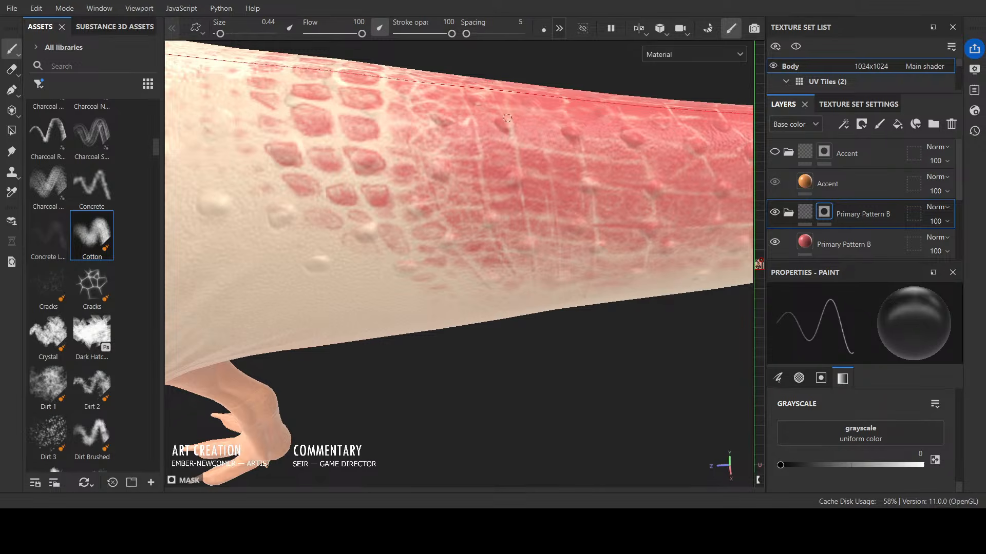
pyautogui.press('x')
pyautogui.moveTo(511, 124)
pyautogui.mouseDown()
pyautogui.moveTo(513, 137)
pyautogui.moveTo(544, 147)
pyautogui.moveTo(514, 146)
pyautogui.moveTo(531, 172)
pyautogui.mouseUp()
pyautogui.press('x')
pyautogui.press('x')
pyautogui.press('x')
pyautogui.press('x')
pyautogui.moveTo(452, 150); pyautogui.dragTo(484, 157)
pyautogui.press('x')
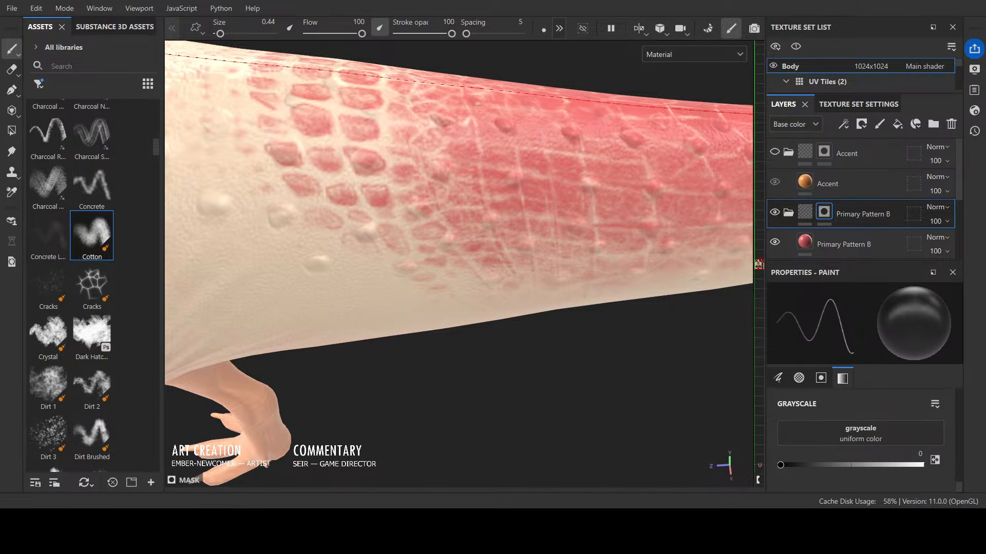
# Step: Paint fine black creases with white corrections along the centre line on top of the tail, behind the large scales
pyautogui.scroll(-3, 542, 297)
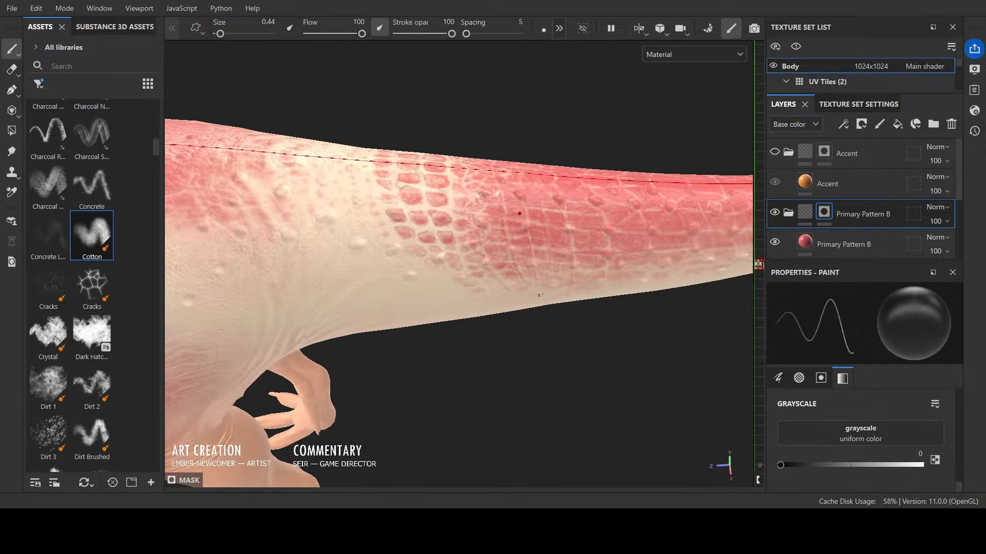
pyautogui.keyDown('alt'); pyautogui.moveTo(570, 332); pyautogui.dragTo(544, 288); pyautogui.keyUp('alt')
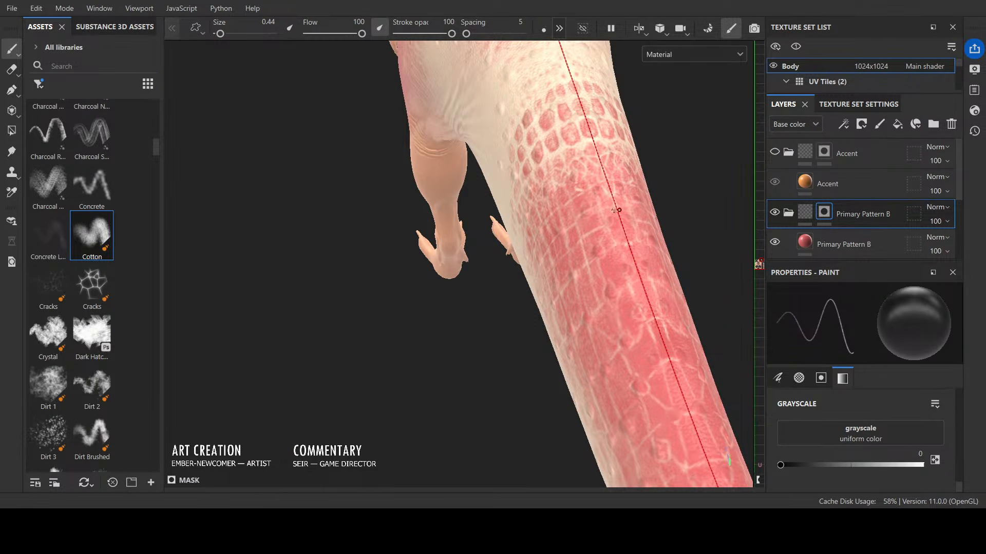
pyautogui.press('x')
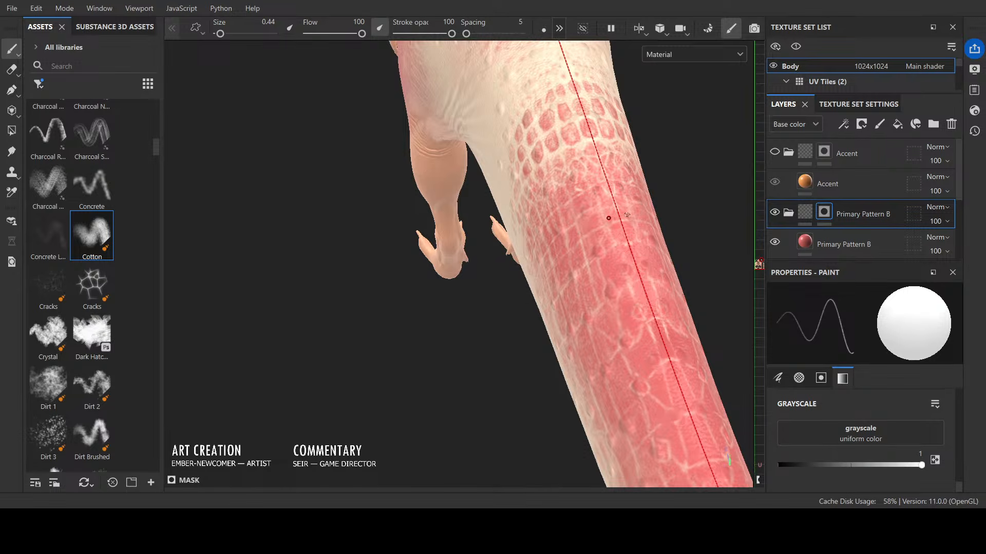
pyautogui.moveTo(585, 236)
pyautogui.keyDown('alt'); pyautogui.mouseDown()
pyautogui.moveTo(579, 187)
pyautogui.moveTo(579, 247)
pyautogui.mouseUp(); pyautogui.keyUp('alt')
pyautogui.press('x')
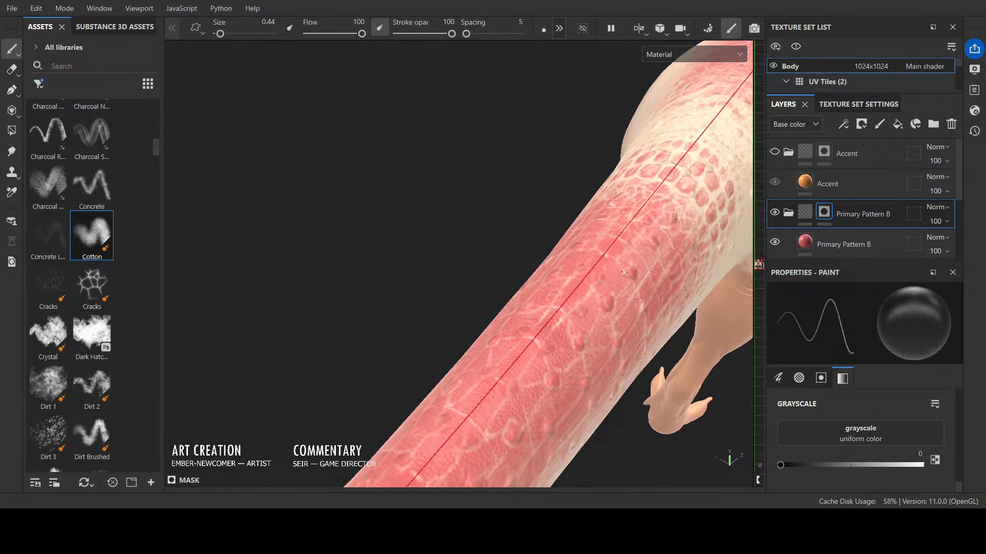
pyautogui.press('x')
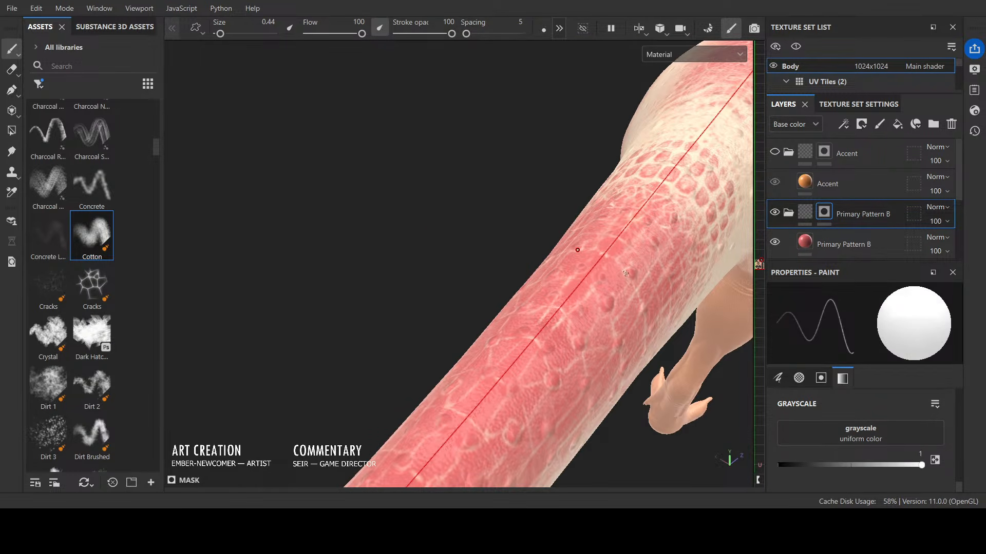
pyautogui.press('x')
# Step: Outline the small round bumps beside the tail's top centre line in black, cleaning up the outlines with white
pyautogui.keyDown('alt'); pyautogui.moveTo(596, 236); pyautogui.dragTo(599, 280); pyautogui.keyUp('alt')
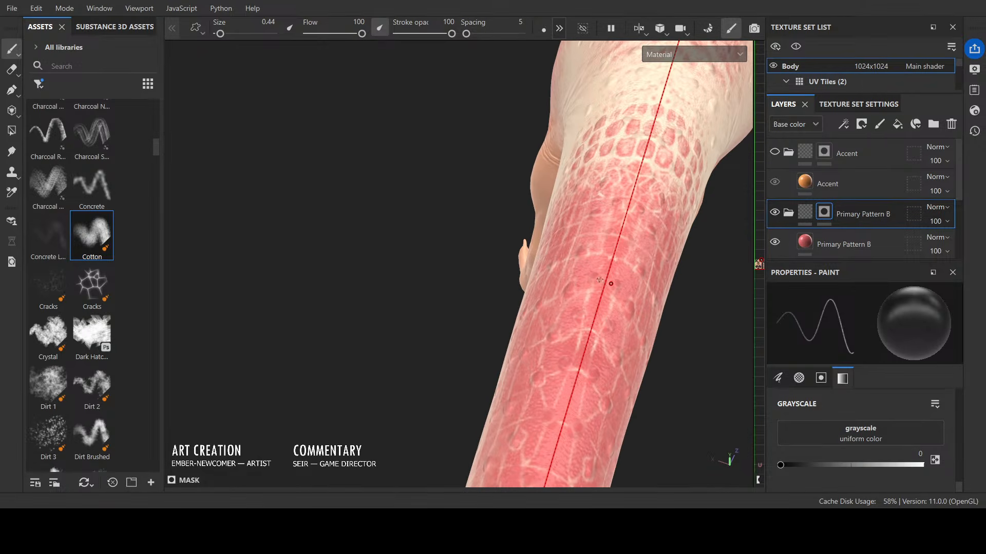
pyautogui.press('x')
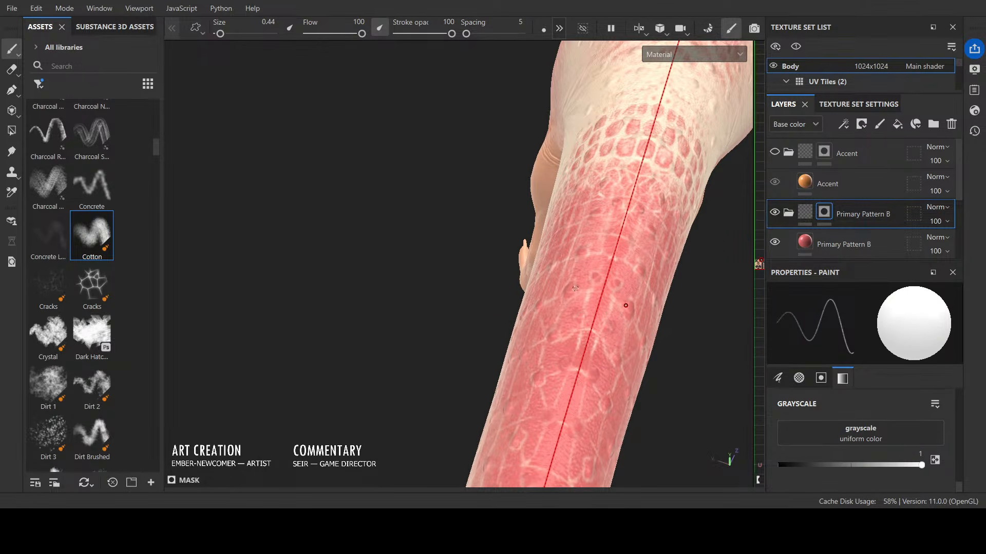
pyautogui.press('x')
pyautogui.press('x')
pyautogui.press('x')
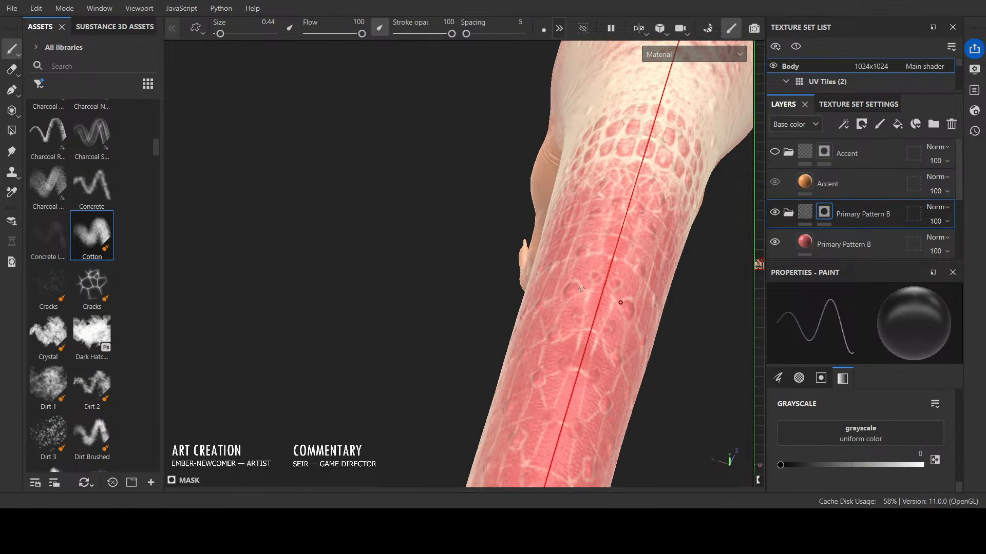
pyautogui.press('x')
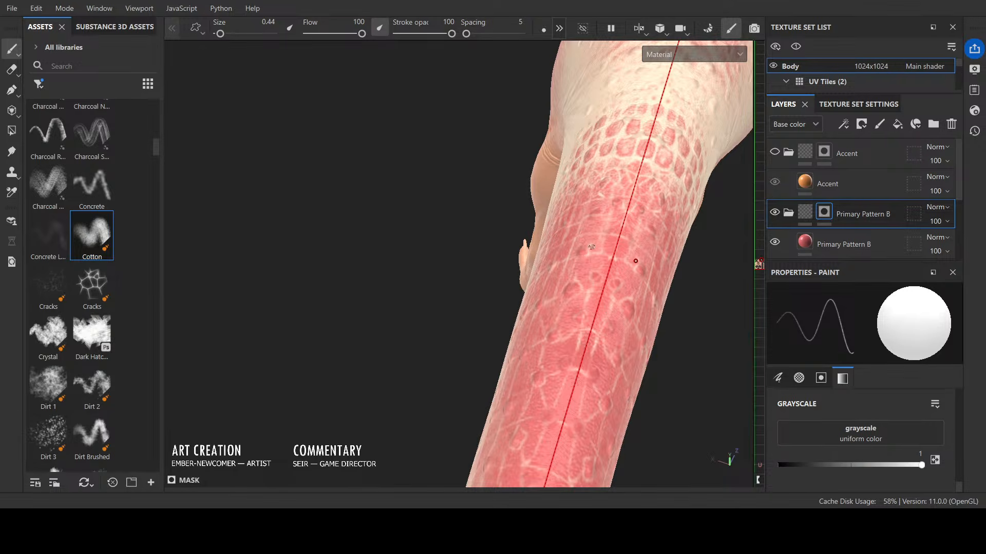
# Step: Extend the black scale lines from the tail's side up to its top ridge, correcting them with white
pyautogui.keyDown('alt'); pyautogui.moveTo(635, 261); pyautogui.dragTo(600, 238); pyautogui.keyUp('alt')
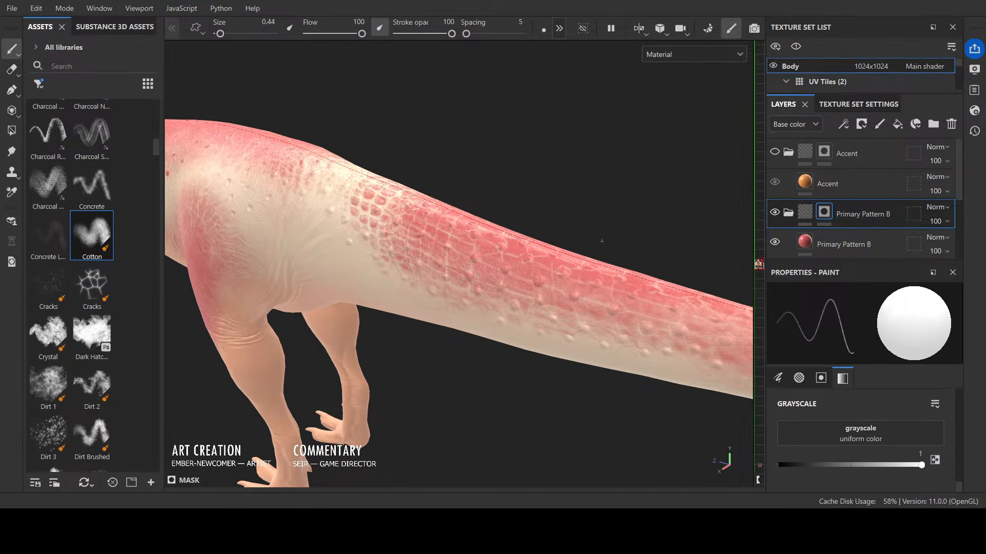
pyautogui.press('x')
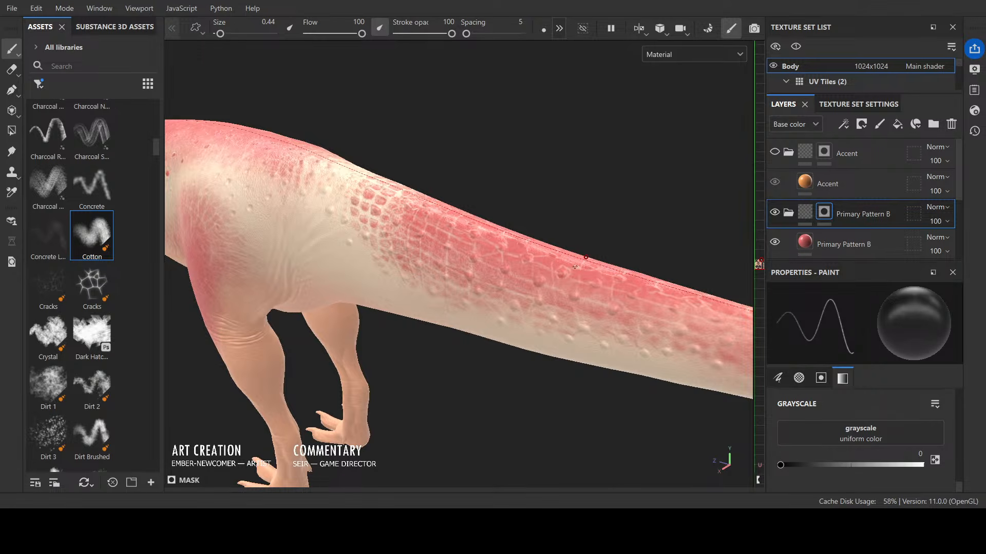
pyautogui.keyDown('alt'); pyautogui.moveTo(606, 238); pyautogui.dragTo(579, 277); pyautogui.keyUp('alt')
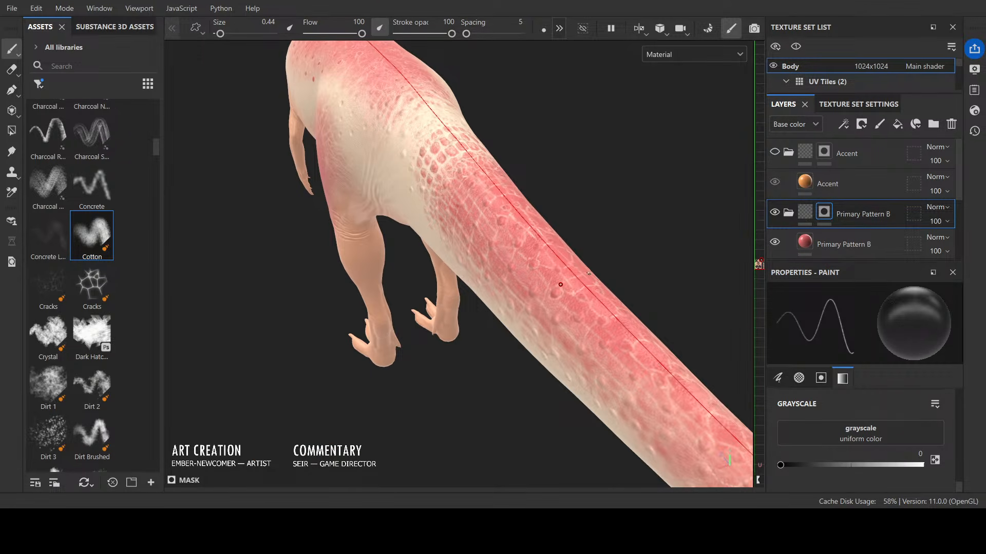
pyautogui.press('x')
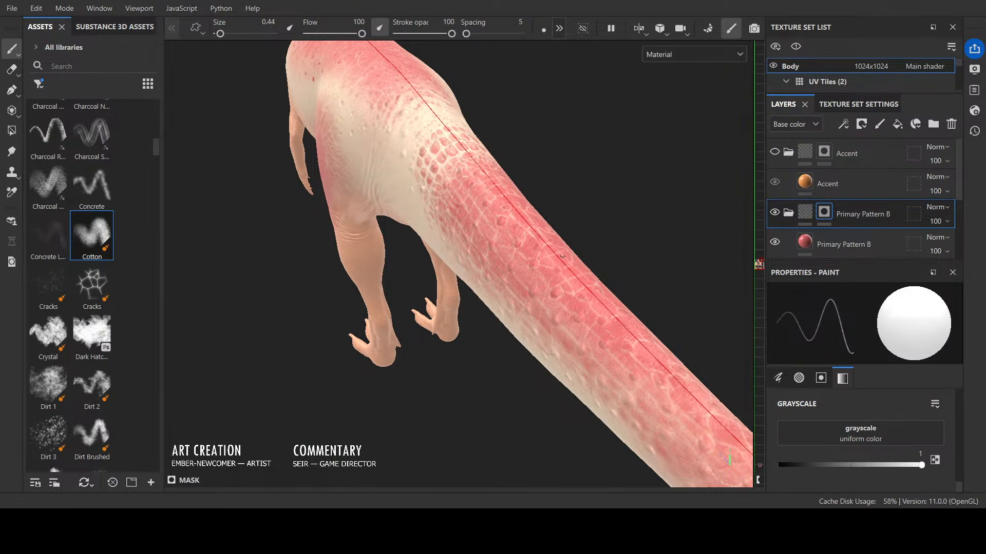
pyautogui.press('x')
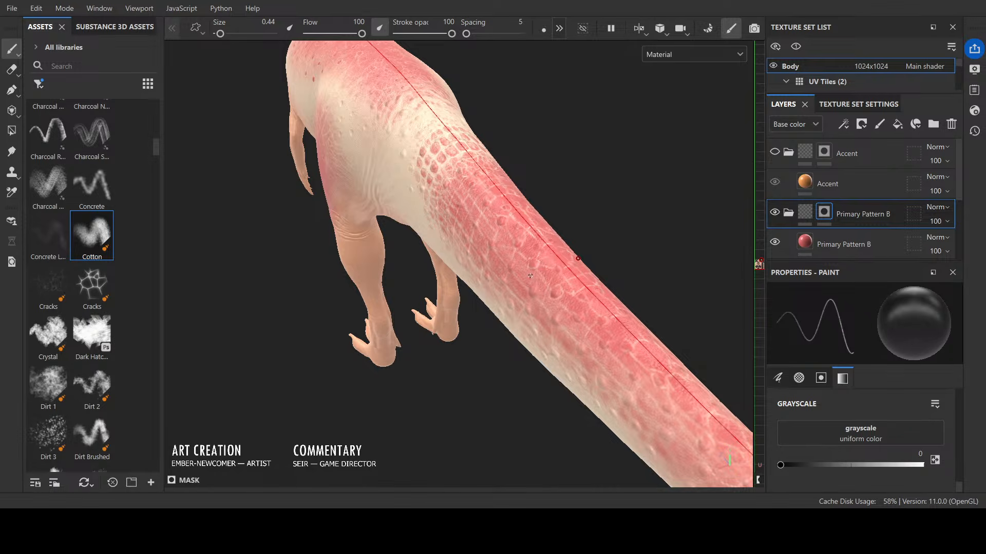
# Step: Refine the scale lines on the mid-tail's upper side with fine black and white strokes
pyautogui.keyDown('alt'); pyautogui.moveTo(516, 298); pyautogui.dragTo(466, 291); pyautogui.keyUp('alt')
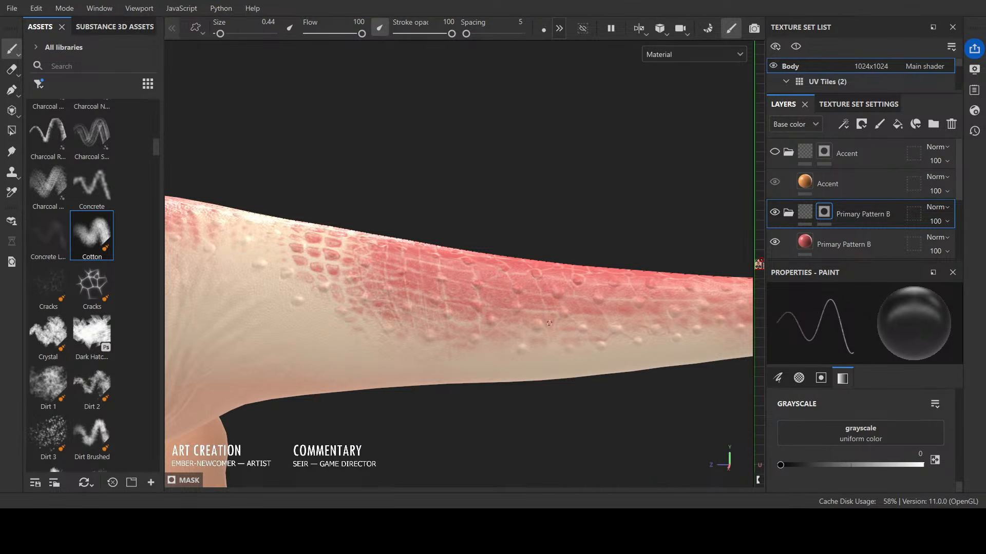
pyautogui.keyDown('alt'); pyautogui.moveTo(537, 292); pyautogui.dragTo(529, 270); pyautogui.keyUp('alt')
pyautogui.press('x')
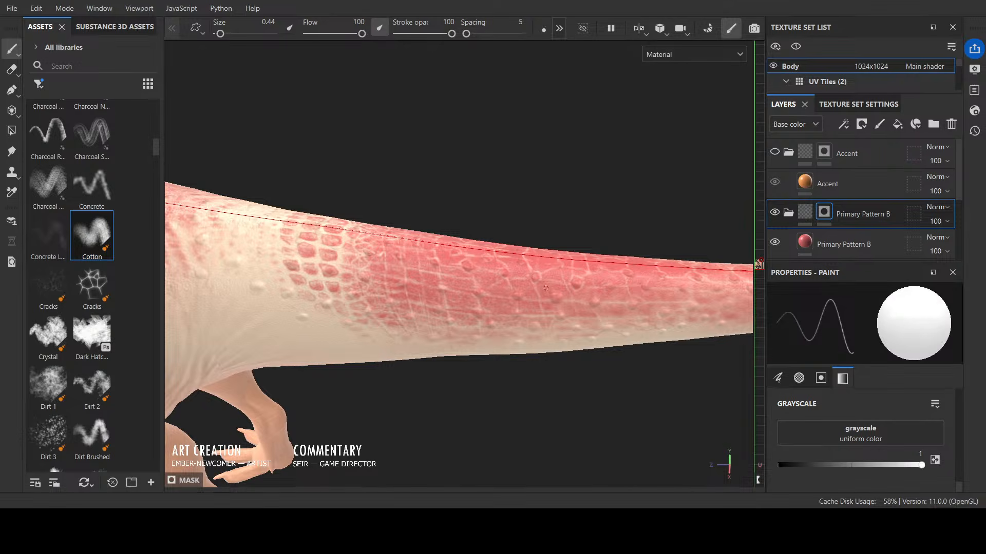
pyautogui.press('x')
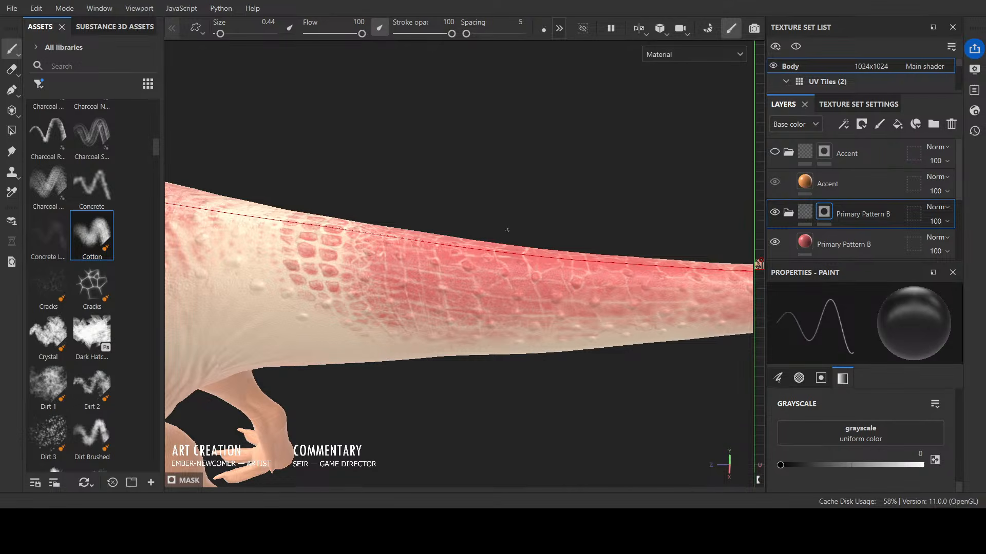
# Step: Paint black crease lines across the centre line on top of the mid-tail, adjusting them with white strokes
pyautogui.keyDown('alt'); pyautogui.moveTo(556, 308); pyautogui.dragTo(351, 369); pyautogui.keyUp('alt')
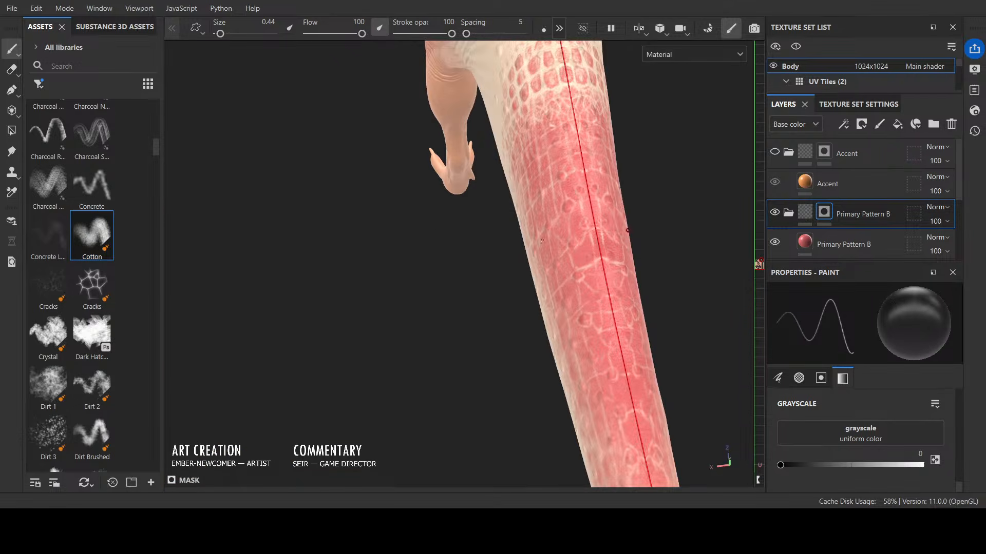
pyautogui.press('x')
pyautogui.press('x')
pyautogui.press('x')
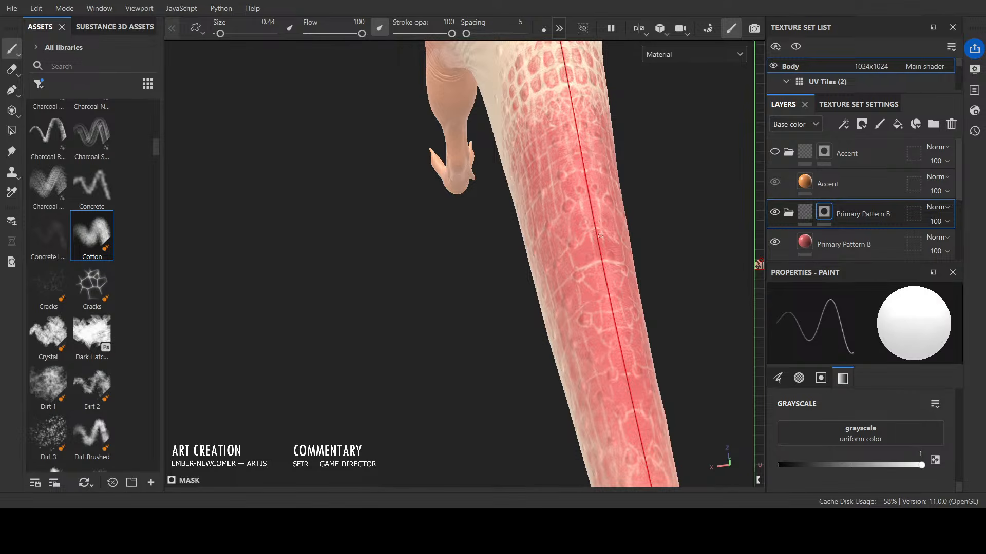
pyautogui.press('x')
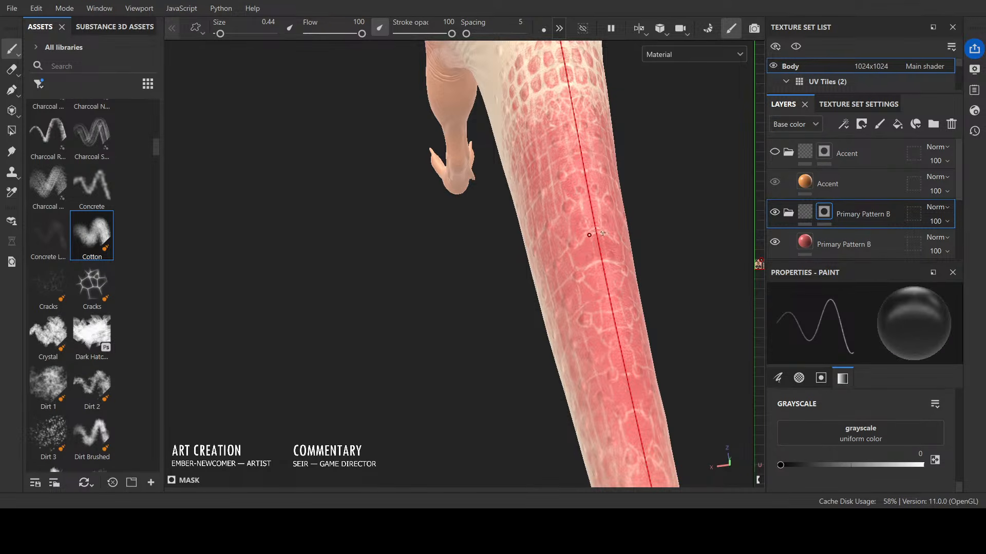
pyautogui.press('x')
pyautogui.press('x')
# Step: Set the brush size to 1.61 and paint white over the top of the mid-tail to soften its crease lines
pyautogui.keyDown('alt'); pyautogui.moveTo(408, 386); pyautogui.dragTo(433, 398); pyautogui.keyUp('alt')
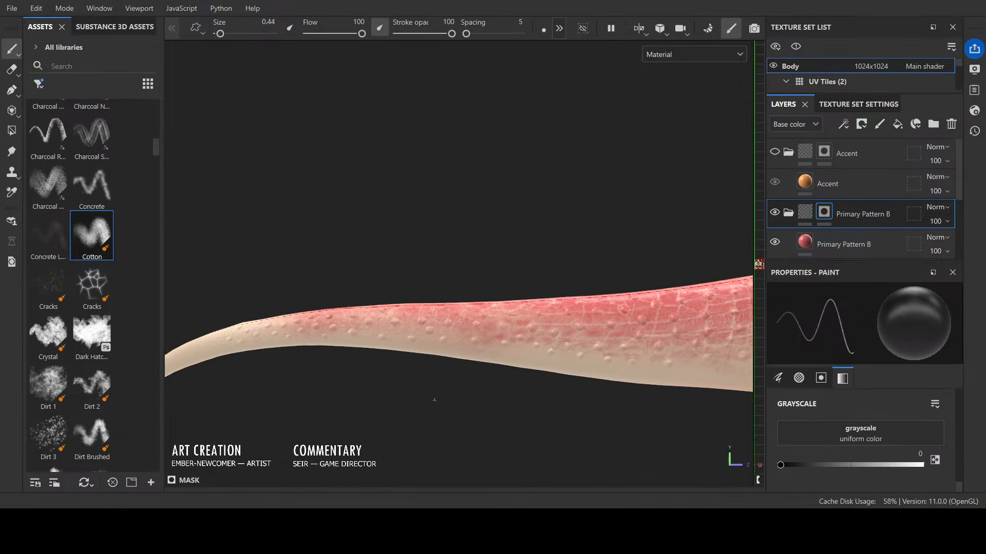
pyautogui.keyDown('alt'); pyautogui.moveTo(433, 399); pyautogui.dragTo(304, 329, button='middle'); pyautogui.keyUp('alt')
pyautogui.moveTo(305, 329)
pyautogui.keyDown('alt'); pyautogui.mouseDown()
pyautogui.moveTo(347, 373)
pyautogui.moveTo(464, 235)
pyautogui.moveTo(442, 267)
pyautogui.mouseUp(); pyautogui.keyUp('alt')
pyautogui.press('x')
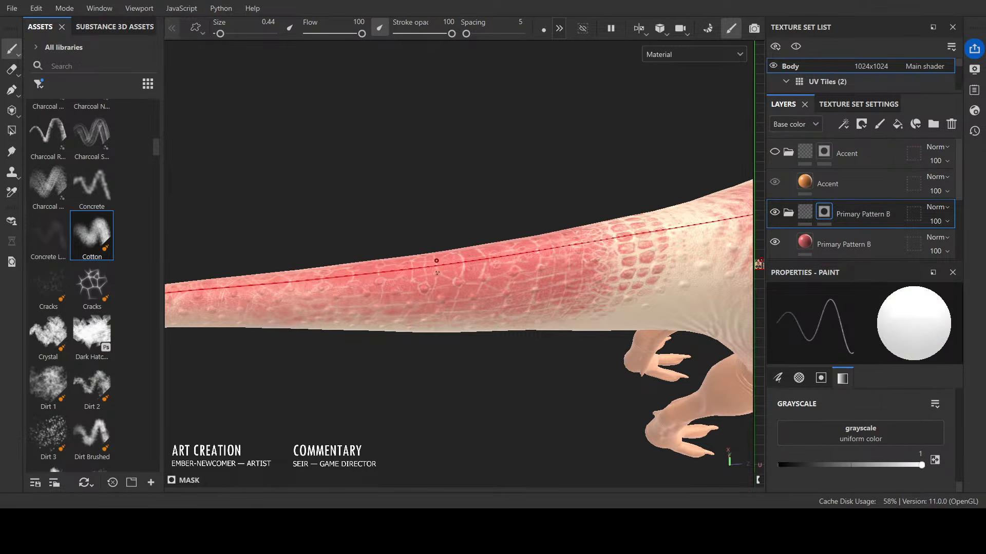
pyautogui.keyDown('ctrl'); pyautogui.moveTo(429, 262); pyautogui.dragTo(436, 262, button='right'); pyautogui.keyUp('ctrl')
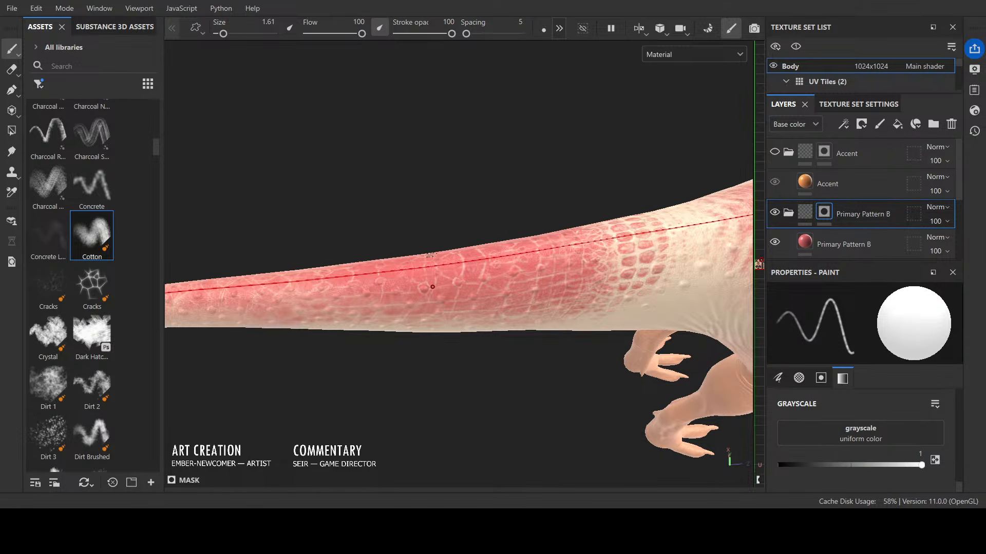
pyautogui.keyDown('alt'); pyautogui.moveTo(431, 265); pyautogui.dragTo(378, 233); pyautogui.keyUp('alt')
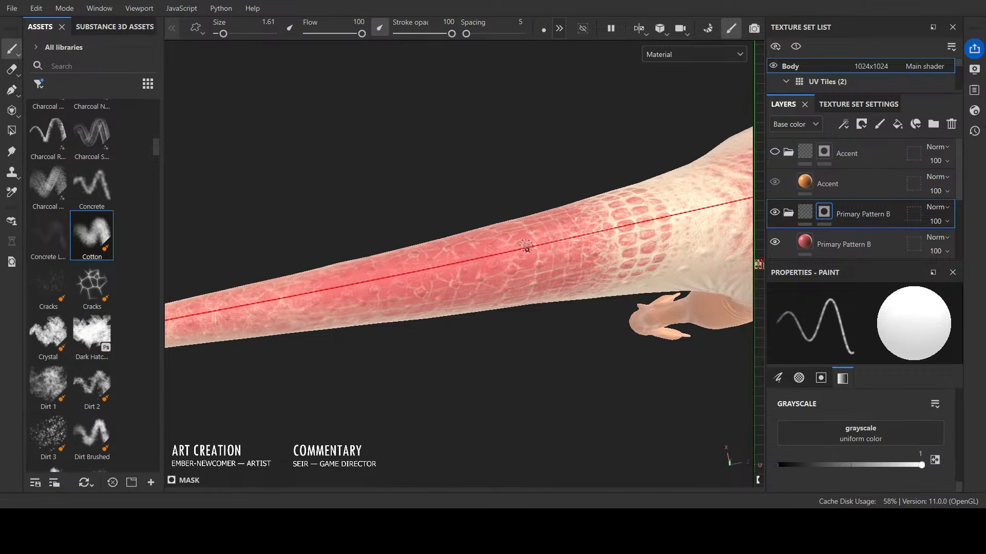
# Step: Display only the mask in the viewport and touch up the mid-tail's scale lines with the brush at size 1.14
pyautogui.click(682, 180)
pyautogui.keyDown('alt'); pyautogui.moveTo(530, 339); pyautogui.dragTo(464, 246); pyautogui.keyUp('alt')
pyautogui.press('x')
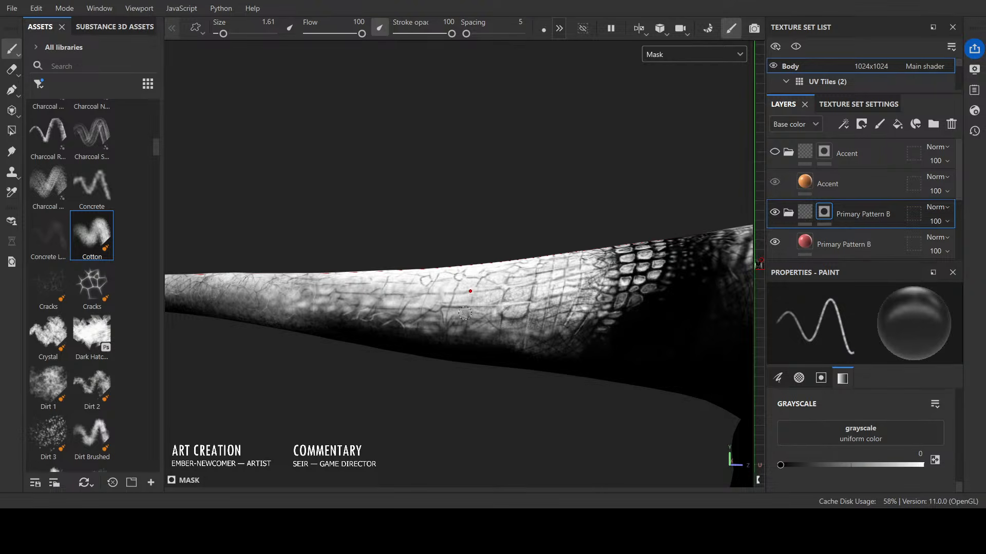
pyautogui.press('p')
pyautogui.click(464, 310)
pyautogui.moveTo(464, 312)
pyautogui.keyDown('ctrl'); pyautogui.mouseDown(button='right')
pyautogui.moveTo(437, 297)
pyautogui.moveTo(471, 299)
pyautogui.mouseUp(button='right'); pyautogui.keyUp('ctrl')
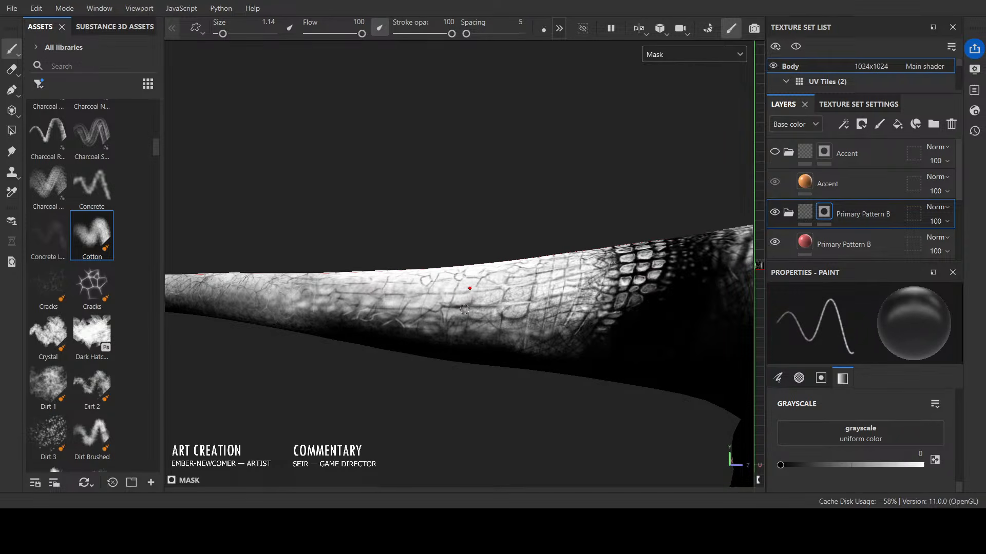
pyautogui.press('x')
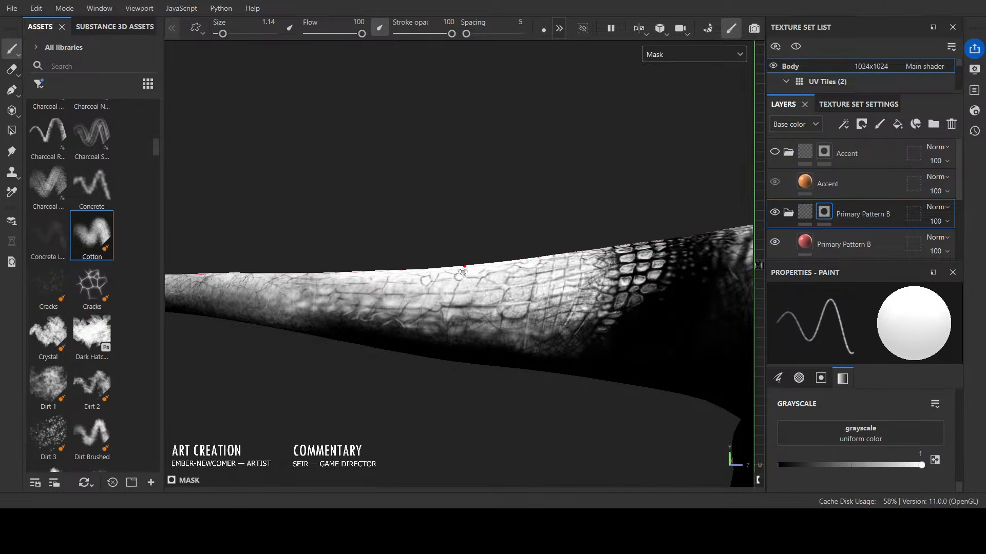
# Step: Select the fine Cracks brush, stamp black crack lines along the tail's side at size 24.58, and reduce the size to 19
pyautogui.click(48, 284)
pyautogui.press('x')
pyautogui.moveTo(491, 308)
pyautogui.mouseDown()
pyautogui.moveTo(456, 329)
pyautogui.moveTo(416, 324)
pyautogui.moveTo(537, 345)
pyautogui.moveTo(290, 330)
pyautogui.moveTo(282, 339)
pyautogui.moveTo(295, 345)
pyautogui.moveTo(333, 343)
pyautogui.moveTo(279, 338)
pyautogui.moveTo(286, 309)
pyautogui.moveTo(296, 314)
pyautogui.moveTo(270, 328)
pyautogui.moveTo(493, 332)
pyautogui.moveTo(590, 362)
pyautogui.moveTo(521, 326)
pyautogui.mouseUp()
pyautogui.press('[')
pyautogui.press('[')
pyautogui.press('[')
pyautogui.press('[')
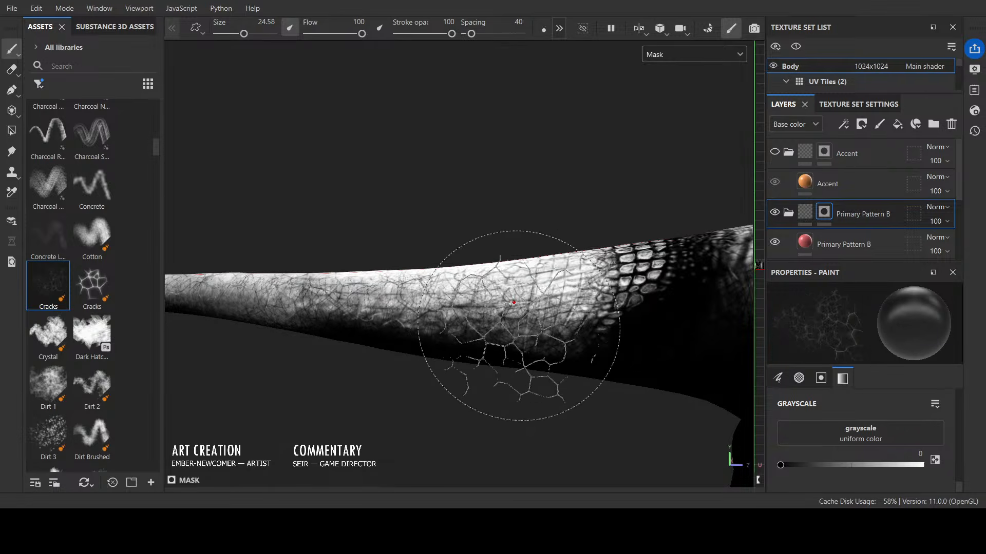
pyautogui.moveTo(334, 319)
pyautogui.mouseDown()
pyautogui.moveTo(326, 312)
pyautogui.moveTo(354, 329)
pyautogui.mouseUp()
pyautogui.scroll(-3, 321, 330)
pyautogui.moveTo(369, 386)
pyautogui.keyDown('alt'); pyautogui.mouseDown()
pyautogui.moveTo(502, 431)
pyautogui.moveTo(270, 382)
pyautogui.moveTo(278, 365)
pyautogui.mouseUp(); pyautogui.keyUp('alt')
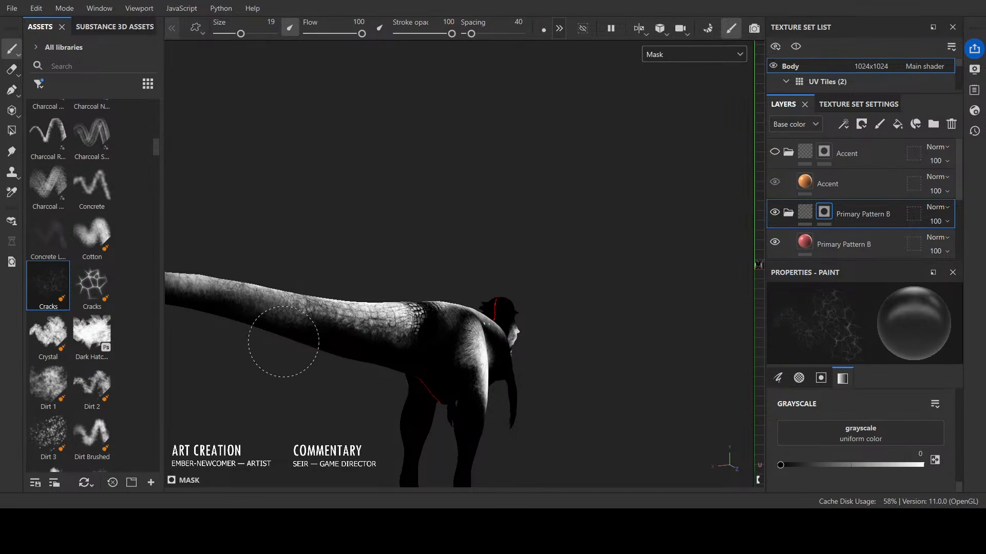
# Step: Set the Cracks brush size to 8.78 and paint finer cracks along the tail's side towards the tip, switching from black to white
pyautogui.press('[')
pyautogui.keyDown('ctrl'); pyautogui.moveTo(287, 320); pyautogui.dragTo(272, 320, button='right'); pyautogui.keyUp('ctrl')
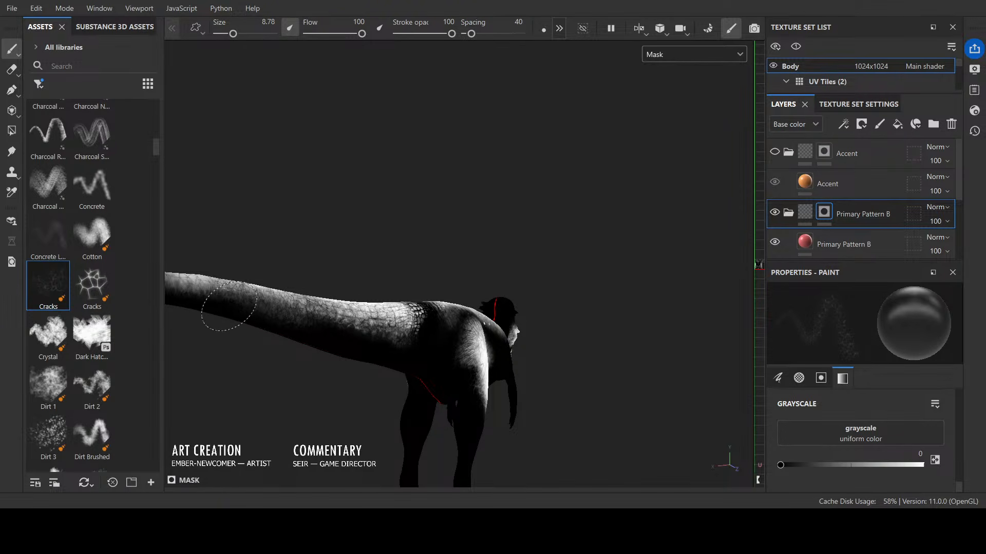
pyautogui.moveTo(402, 320)
pyautogui.keyDown('alt'); pyautogui.mouseDown()
pyautogui.moveTo(563, 192)
pyautogui.moveTo(612, 283)
pyautogui.mouseUp(); pyautogui.keyUp('alt')
pyautogui.moveTo(456, 350); pyautogui.dragTo(497, 337)
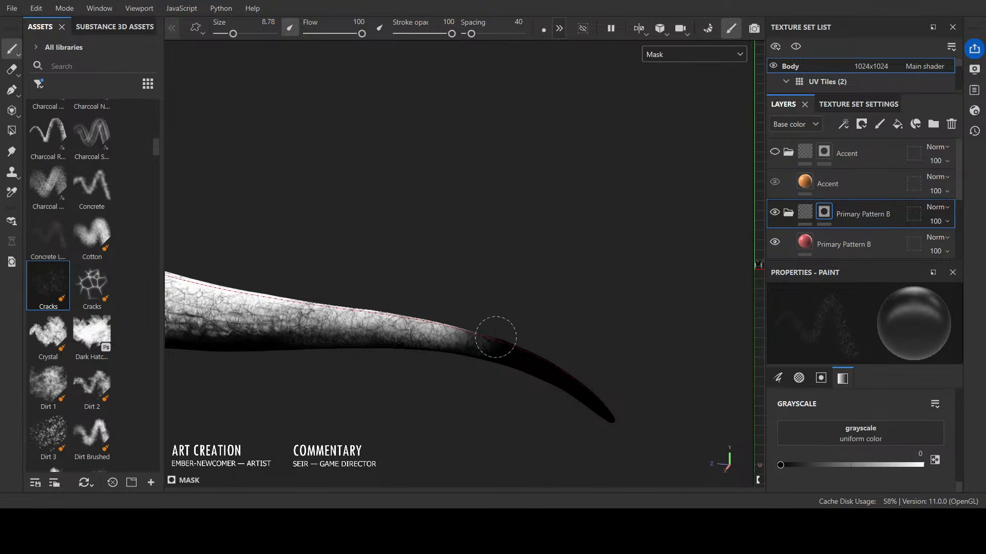
pyautogui.keyDown('alt'); pyautogui.moveTo(549, 347); pyautogui.dragTo(539, 255, button='right'); pyautogui.keyUp('alt')
pyautogui.keyDown('alt'); pyautogui.moveTo(539, 255); pyautogui.dragTo(289, 283); pyautogui.keyUp('alt')
pyautogui.keyDown('alt'); pyautogui.moveTo(289, 282); pyautogui.dragTo(290, 331, button='right'); pyautogui.keyUp('alt')
pyautogui.press('x')
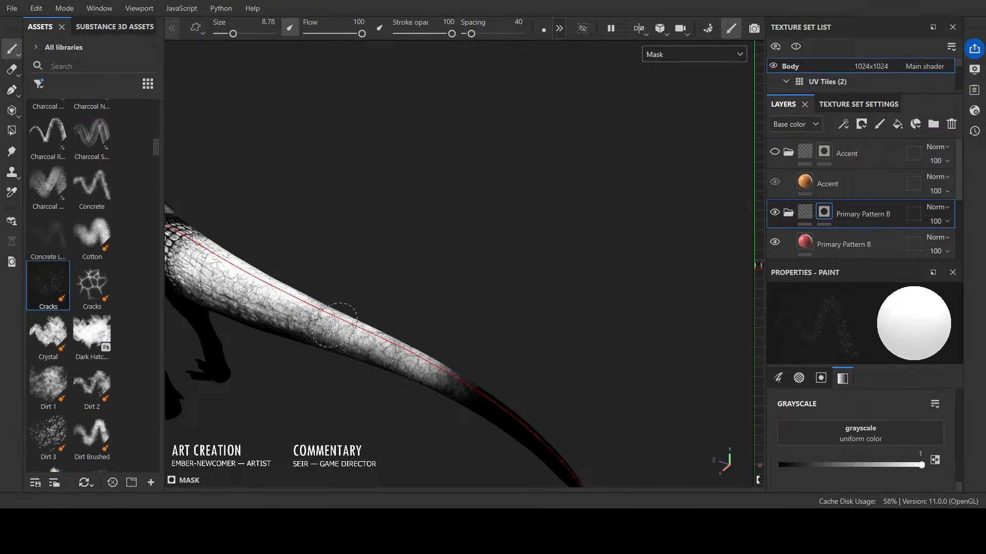
pyautogui.moveTo(205, 255)
pyautogui.keyDown('alt'); pyautogui.mouseDown()
pyautogui.moveTo(409, 268)
pyautogui.moveTo(546, 330)
pyautogui.moveTo(590, 275)
pyautogui.moveTo(462, 264)
pyautogui.moveTo(315, 337)
pyautogui.moveTo(479, 375)
pyautogui.moveTo(288, 191)
pyautogui.mouseUp(); pyautogui.keyUp('alt')
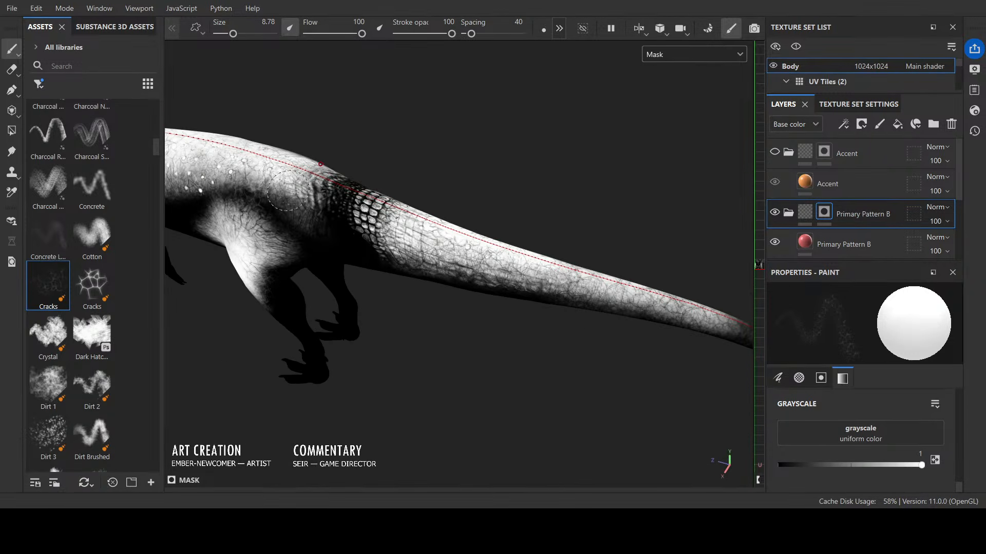
# Step: Select the Cotton brush, reduce its size to 0.21, and paint thin black crease lines down the tail's side behind the large scales
pyautogui.click(85, 249)
pyautogui.scroll(3, 401, 113)
pyautogui.keyDown('alt'); pyautogui.moveTo(375, 121); pyautogui.dragTo(476, 202, button='middle'); pyautogui.keyUp('alt')
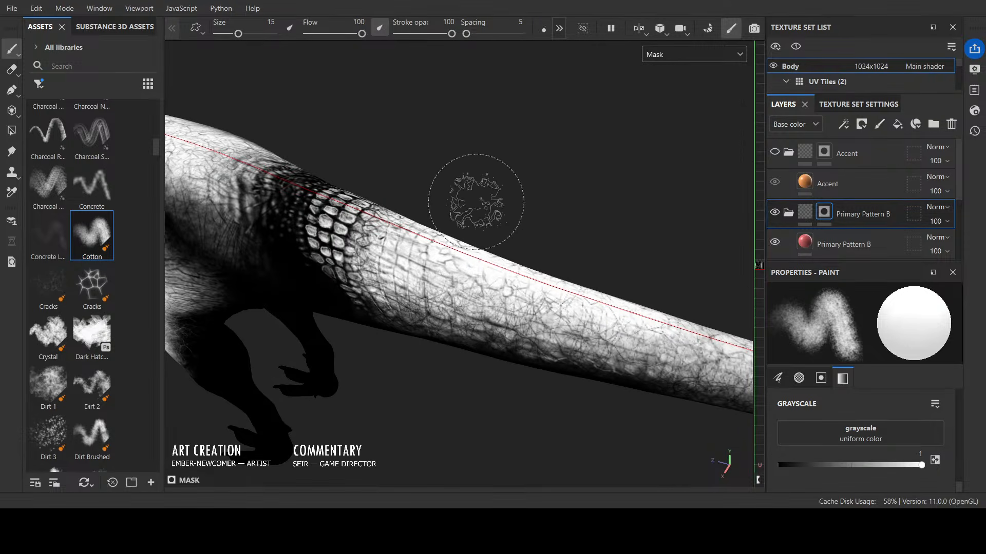
pyautogui.keyDown('ctrl'); pyautogui.moveTo(476, 201); pyautogui.dragTo(444, 202, button='right'); pyautogui.keyUp('ctrl')
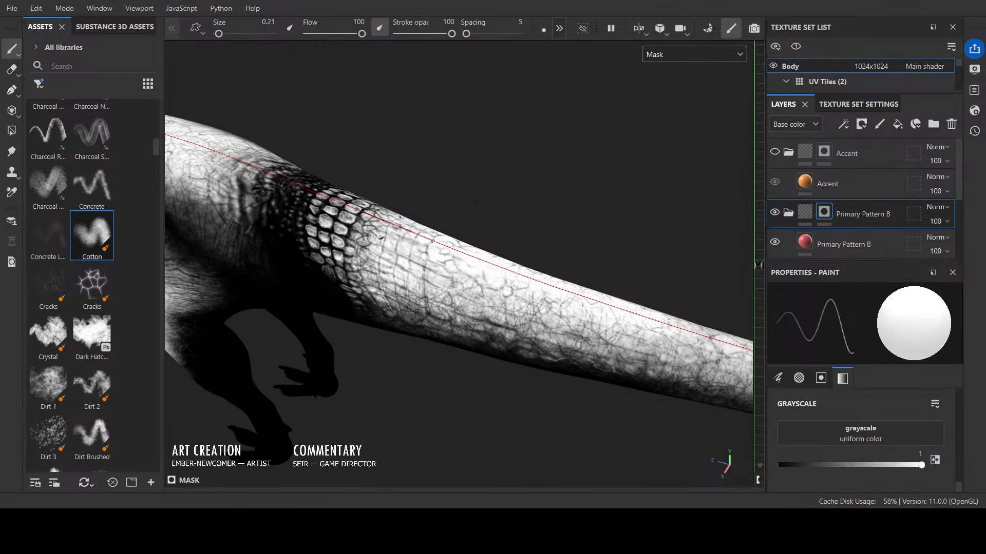
pyautogui.press('x')
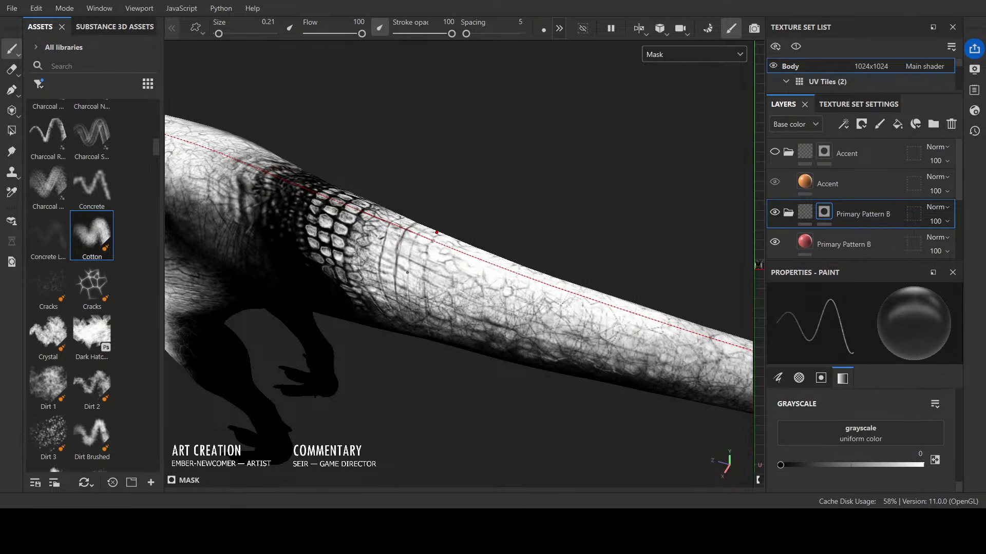
pyautogui.moveTo(396, 274)
pyautogui.mouseDown()
pyautogui.moveTo(401, 311)
pyautogui.moveTo(425, 230)
pyautogui.moveTo(412, 289)
pyautogui.mouseUp()
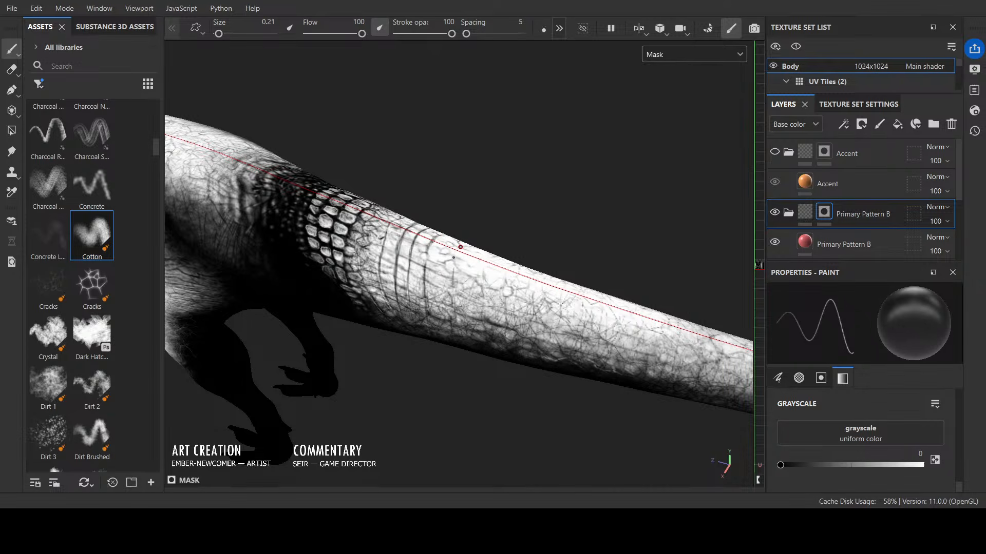
# Step: Touch up the creases in white and extend black crease lines across the centre line on top of the upper tail
pyautogui.keyDown('alt'); pyautogui.moveTo(454, 252); pyautogui.dragTo(595, 180); pyautogui.keyUp('alt')
pyautogui.moveTo(780, 465); pyautogui.dragTo(922, 465)
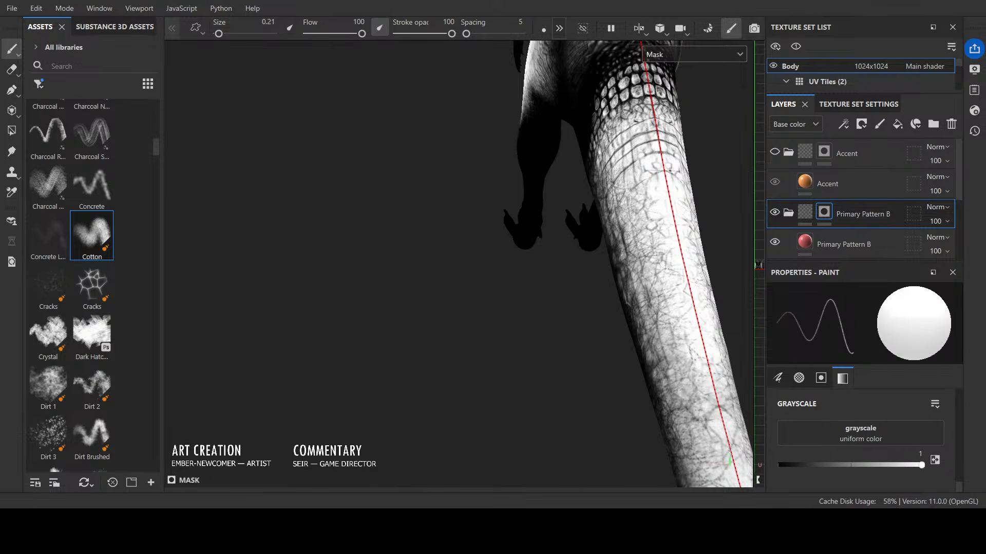
pyautogui.press('x')
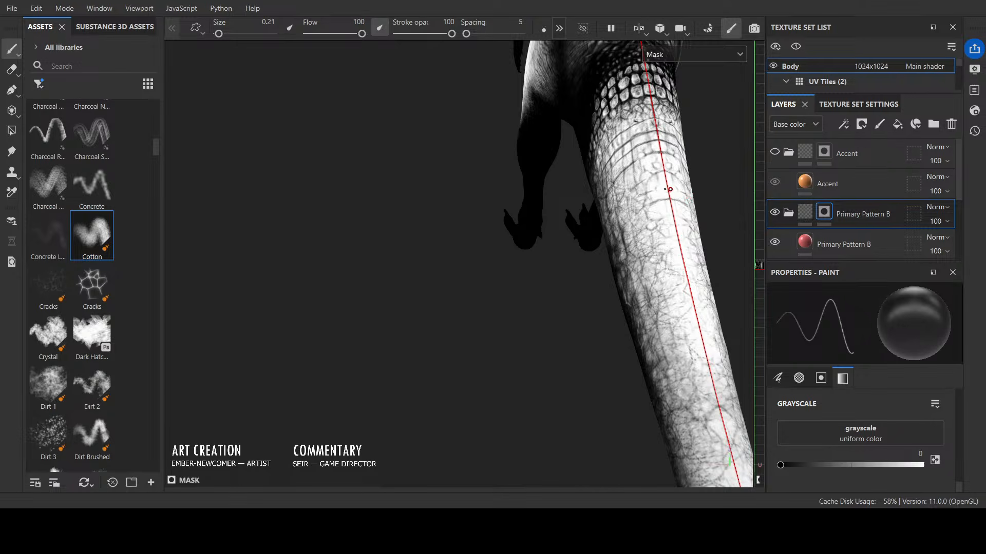
pyautogui.moveTo(673, 191)
pyautogui.mouseDown()
pyautogui.moveTo(684, 192)
pyautogui.moveTo(692, 166)
pyautogui.mouseUp()
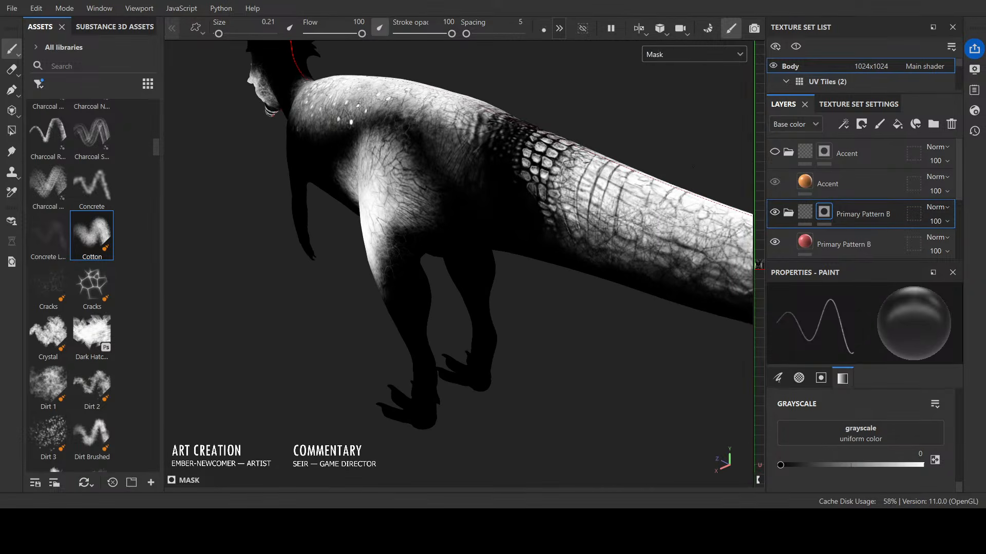
# Step: Refine the crease lines on the upper tail's side behind the large scales with alternating white and black strokes
pyautogui.press('x')
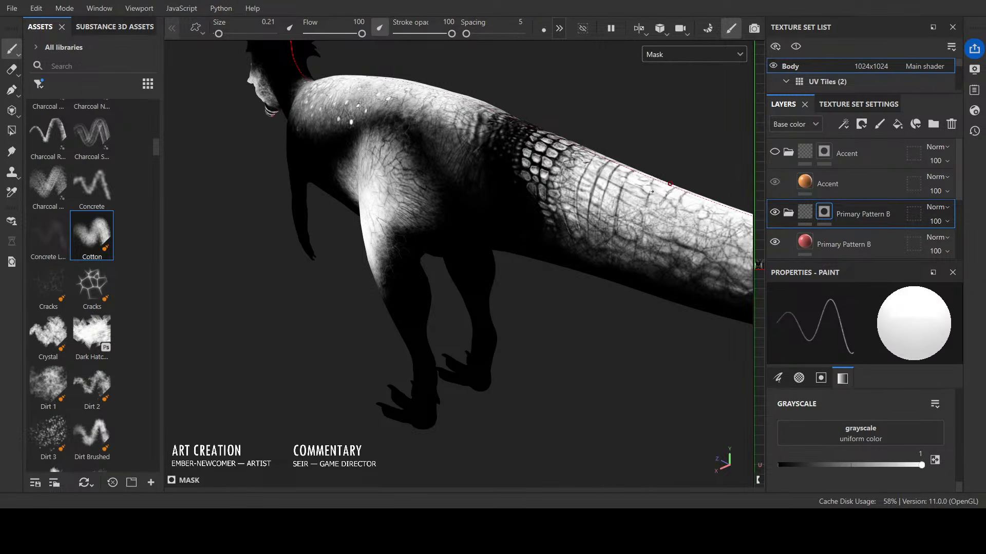
pyautogui.keyDown('alt'); pyautogui.moveTo(650, 188); pyautogui.dragTo(672, 149); pyautogui.keyUp('alt')
pyautogui.keyDown('alt'); pyautogui.moveTo(620, 209); pyautogui.dragTo(620, 225, button='right'); pyautogui.keyUp('alt')
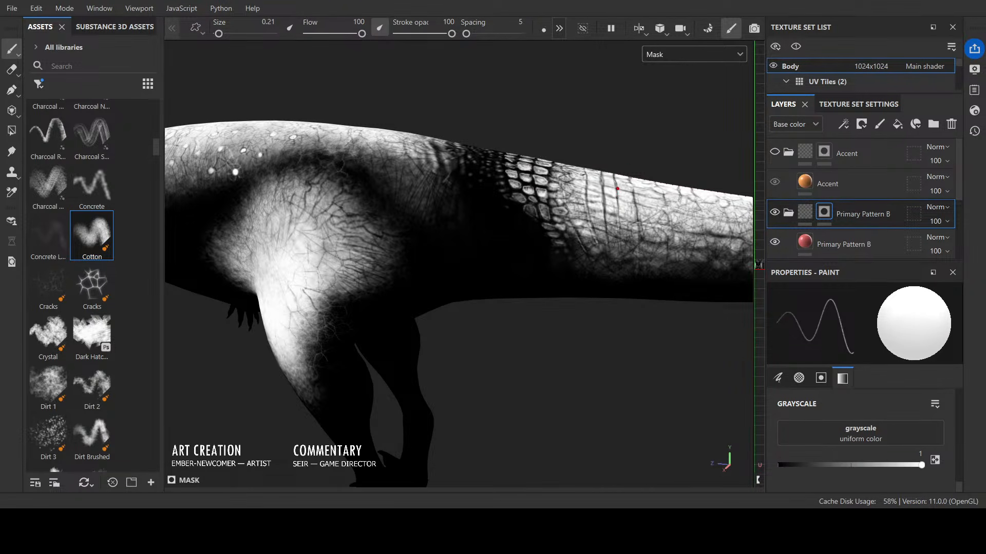
pyautogui.press('x')
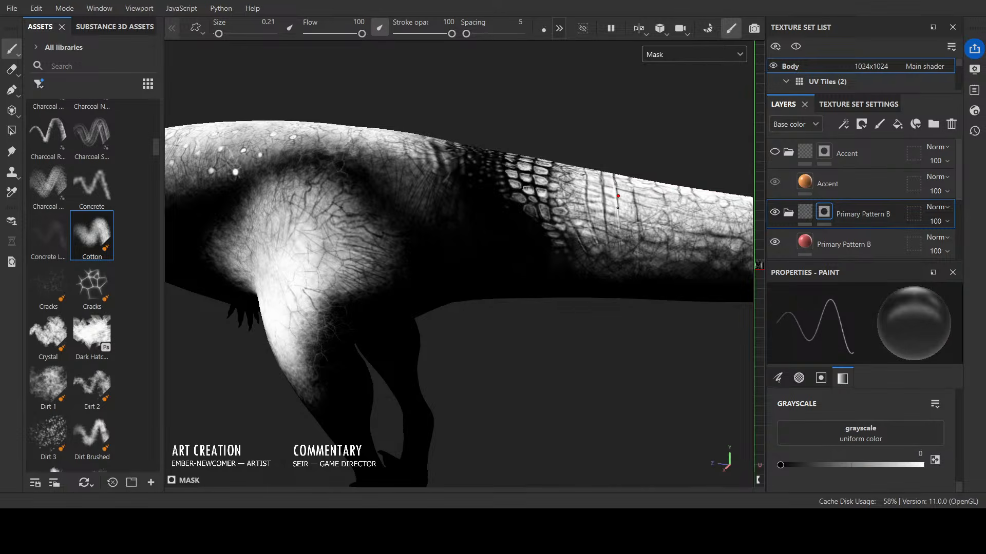
pyautogui.press('x')
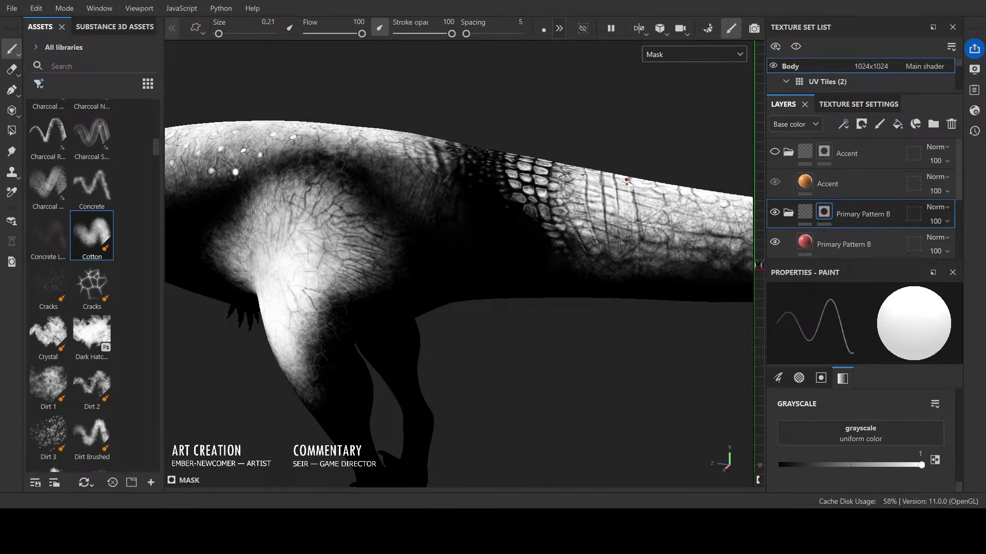
# Step: Add more black crease lines farther down the upper tail's side and edge them with thin white strokes
pyautogui.keyDown('alt'); pyautogui.moveTo(634, 216); pyautogui.dragTo(660, 205); pyautogui.keyUp('alt')
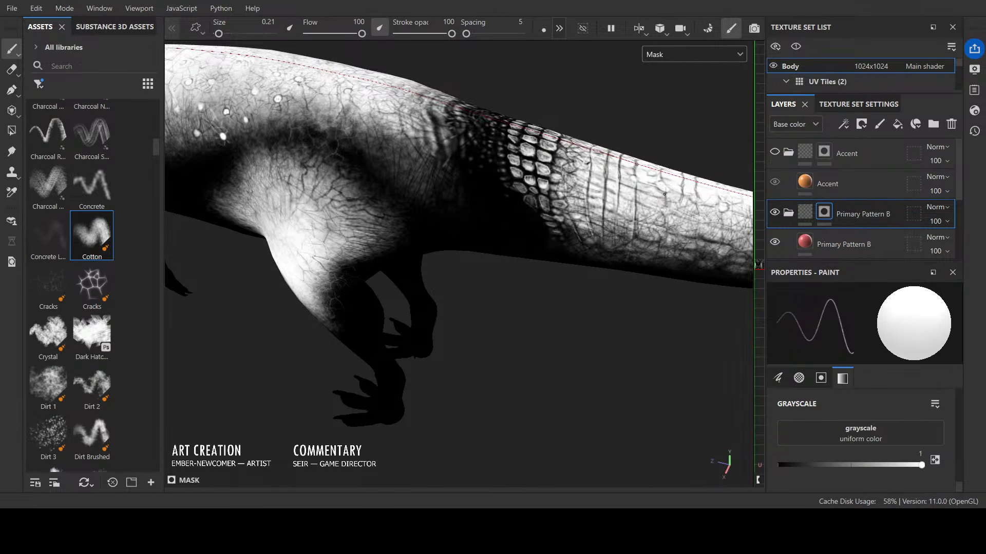
pyautogui.press('x')
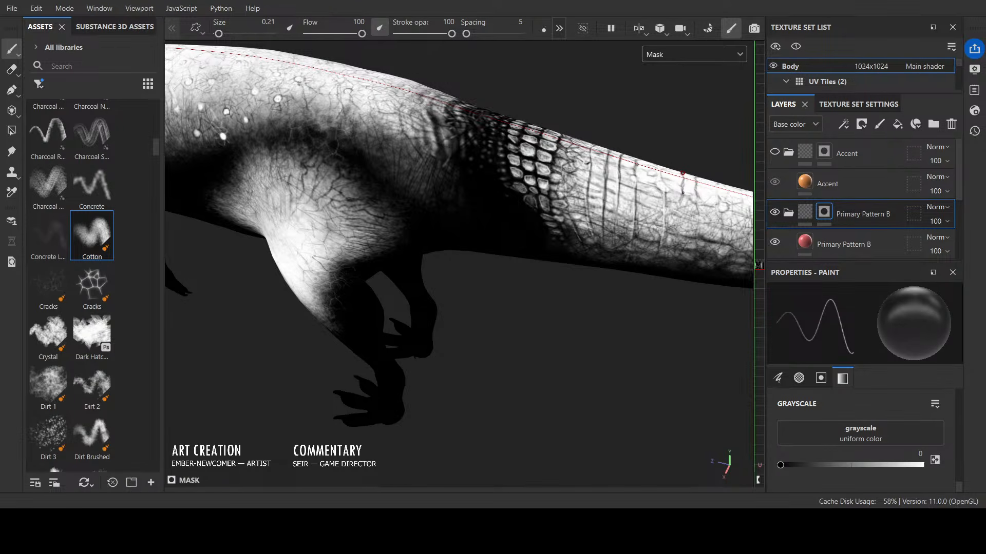
pyautogui.press('x')
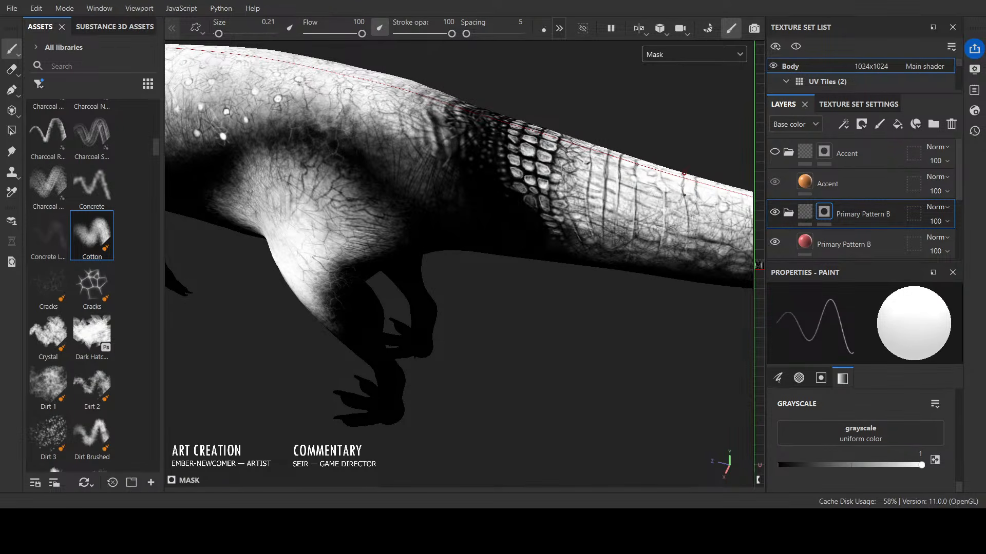
pyautogui.keyDown('alt'); pyautogui.moveTo(688, 215); pyautogui.dragTo(697, 208); pyautogui.keyUp('alt')
pyautogui.press('x')
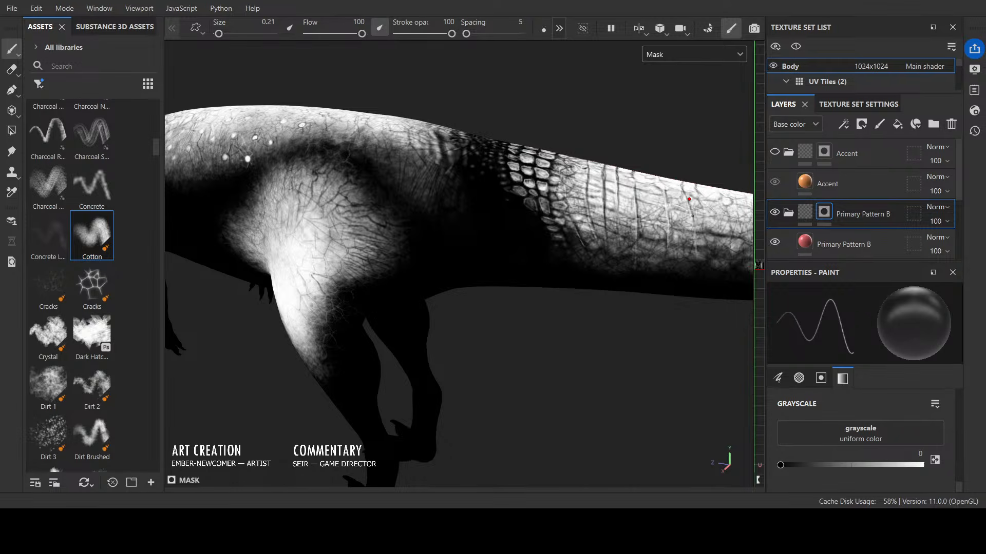
pyautogui.press('x')
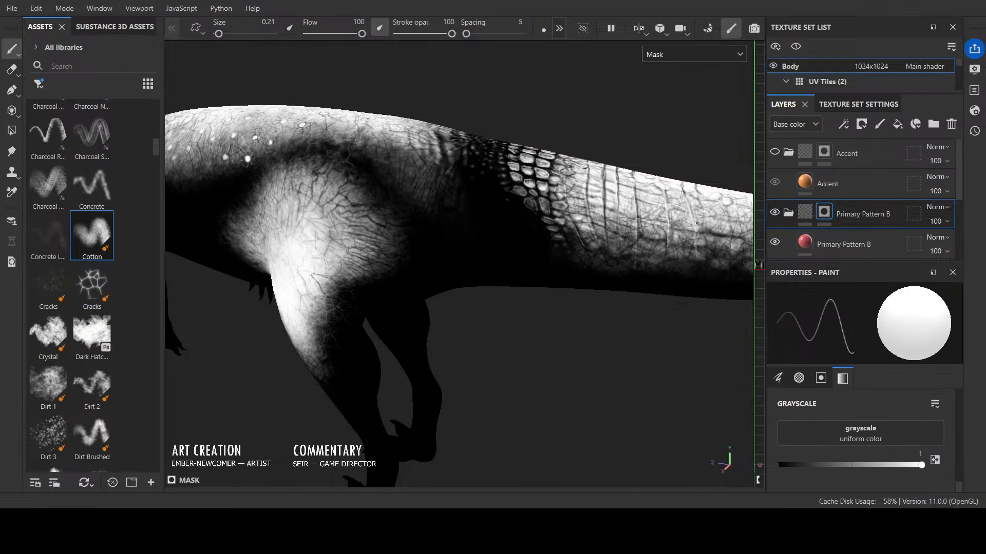
# Step: Divide the bands between the upper tail's creases into scales with short black lines, cleaning them up with white strokes
pyautogui.keyDown('alt'); pyautogui.moveTo(697, 224); pyautogui.dragTo(692, 193); pyautogui.keyUp('alt')
pyautogui.press('x')
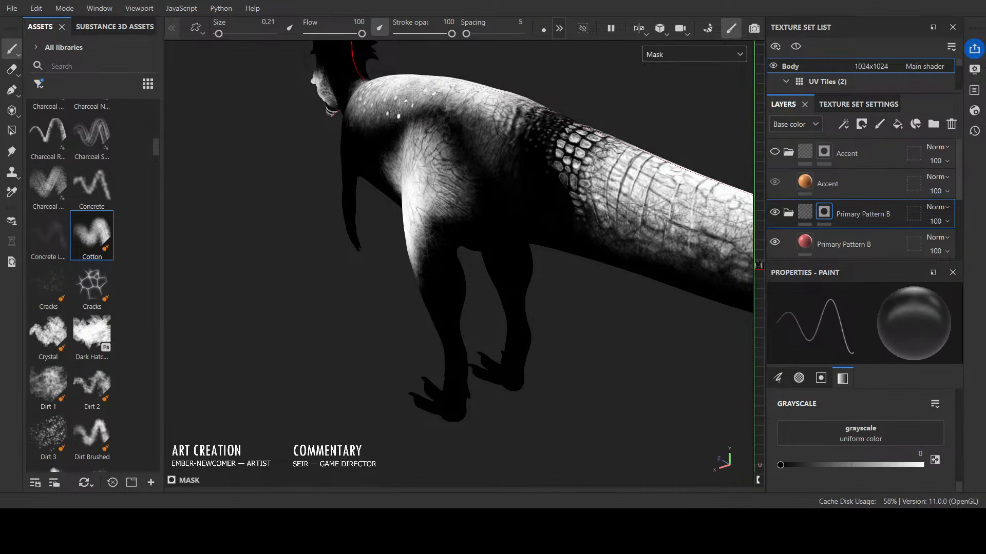
pyautogui.keyDown('alt'); pyautogui.moveTo(729, 290); pyautogui.dragTo(668, 281); pyautogui.keyUp('alt')
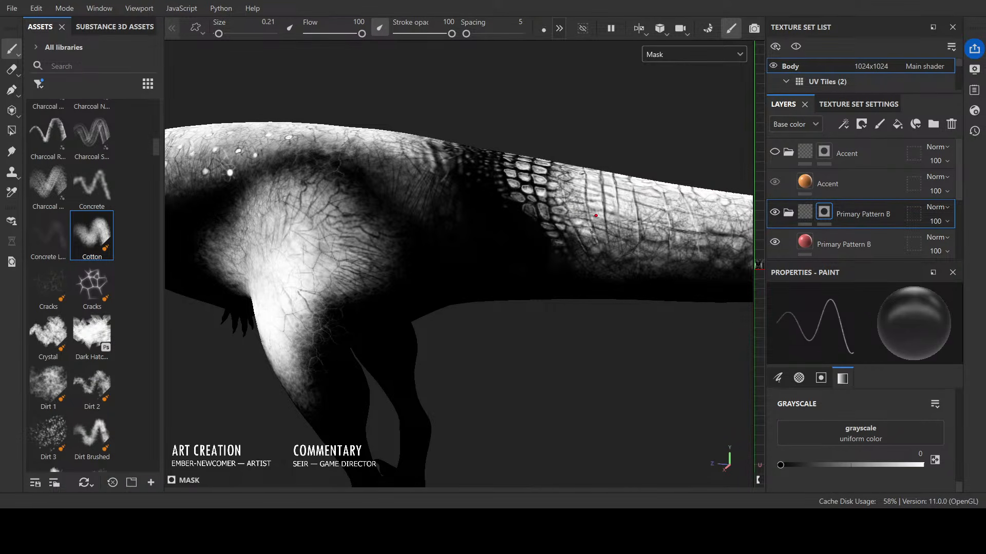
pyautogui.press('x')
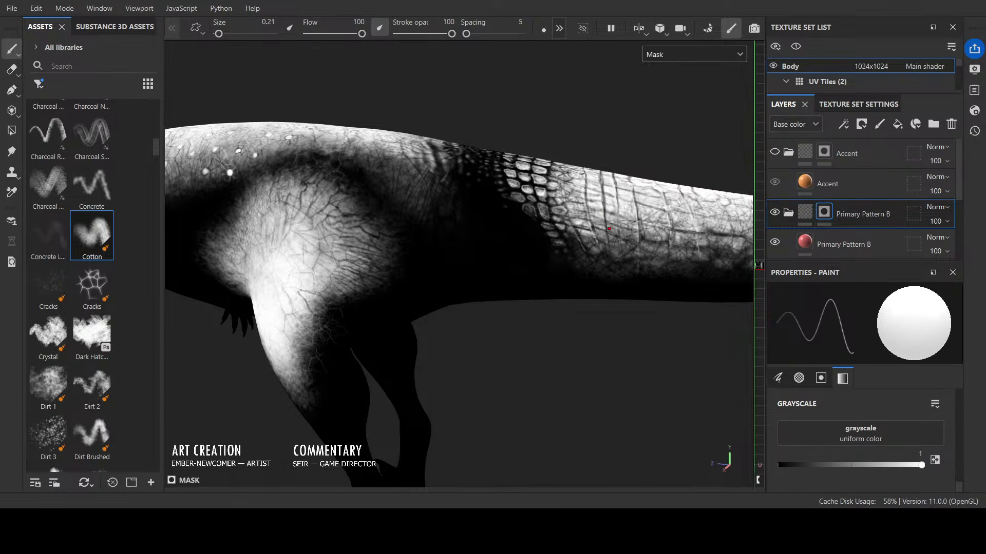
pyautogui.press('x')
pyautogui.press('x')
pyautogui.press('x')
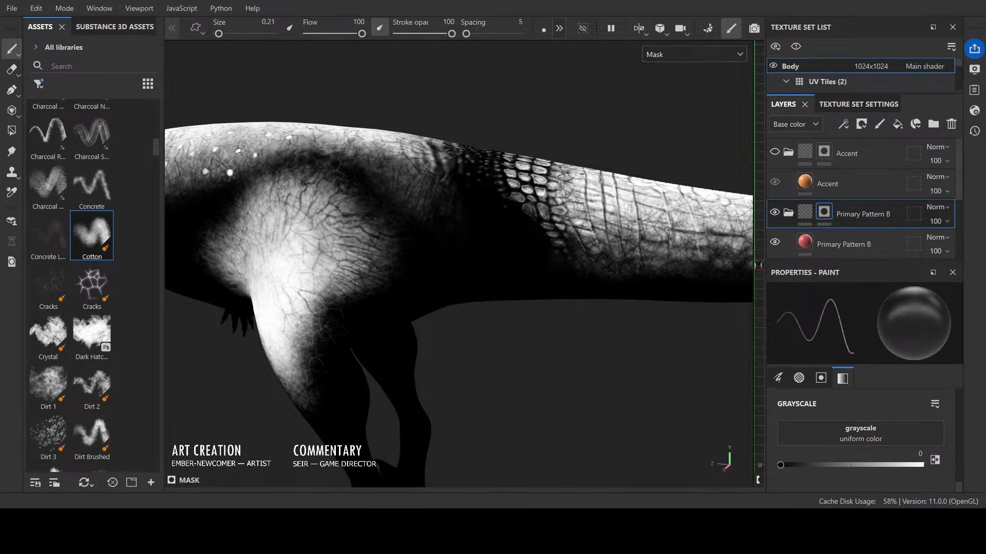
# Step: Paint black crease and scale lines on the opposite side of the tail, adding thin white strokes beside them
pyautogui.moveTo(360, 359)
pyautogui.keyDown('alt'); pyautogui.mouseDown()
pyautogui.moveTo(418, 391)
pyautogui.moveTo(531, 344)
pyautogui.moveTo(360, 338)
pyautogui.mouseUp(); pyautogui.keyUp('alt')
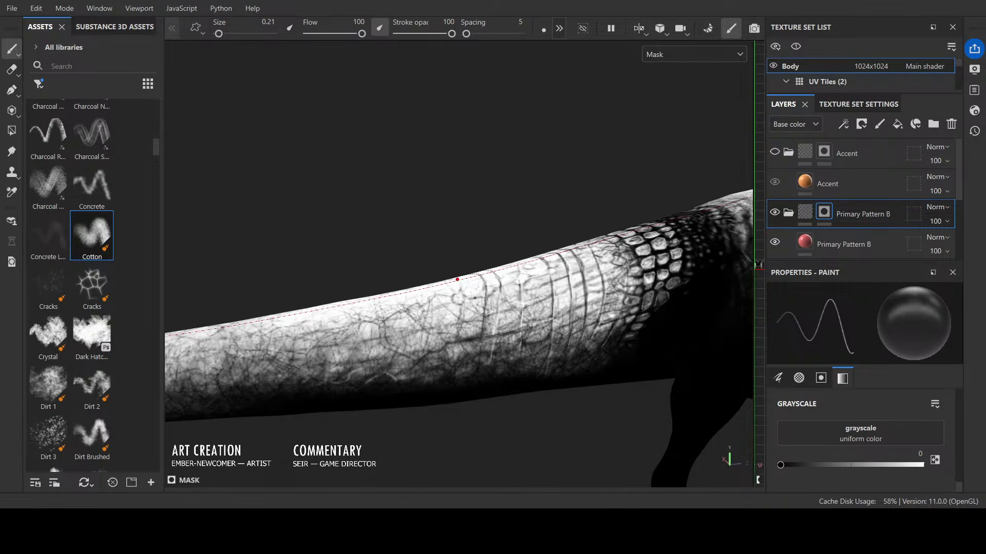
pyautogui.press('x')
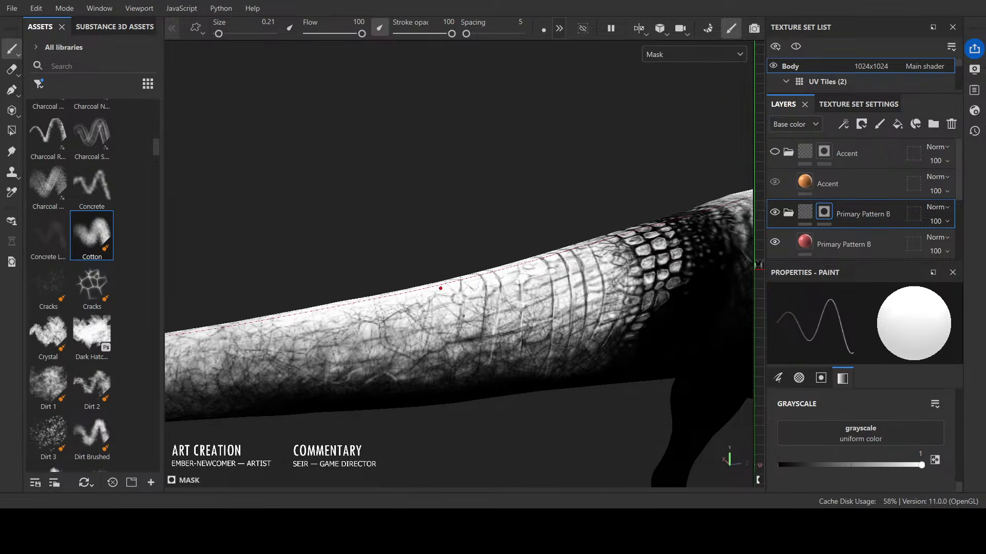
pyautogui.press('x')
pyautogui.press('x')
pyautogui.press('x')
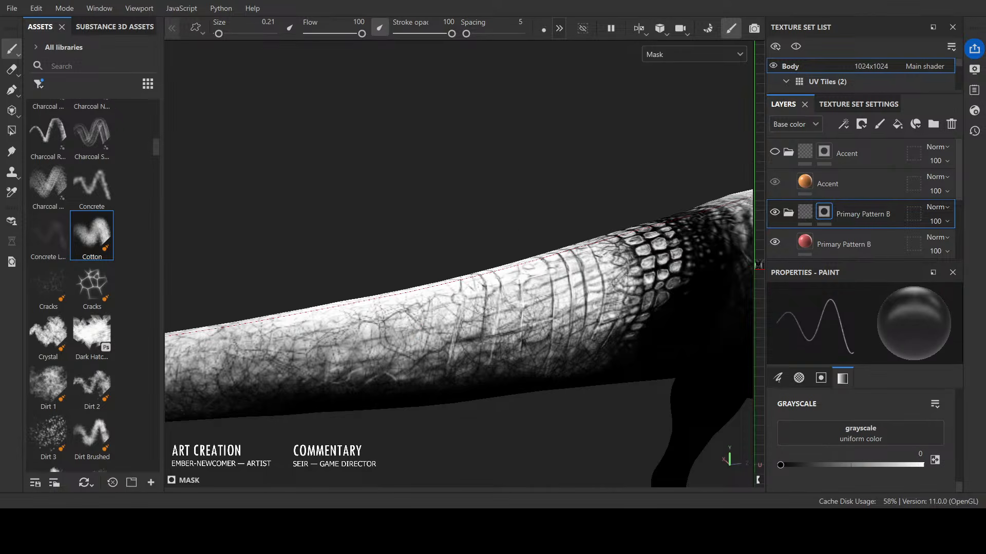
# Step: Join the new crease lines across the centre line on top of the tail and touch up their side ends in white
pyautogui.keyDown('alt'); pyautogui.moveTo(476, 282); pyautogui.dragTo(543, 281); pyautogui.keyUp('alt')
pyautogui.press('x')
pyautogui.press('x')
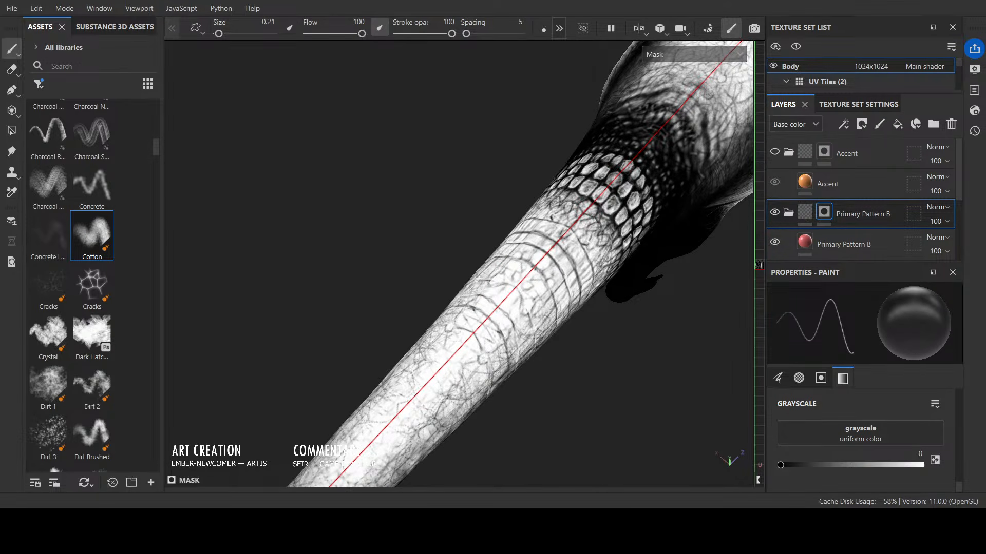
pyautogui.keyDown('alt'); pyautogui.moveTo(519, 303); pyautogui.dragTo(485, 221); pyautogui.keyUp('alt')
pyautogui.press('x')
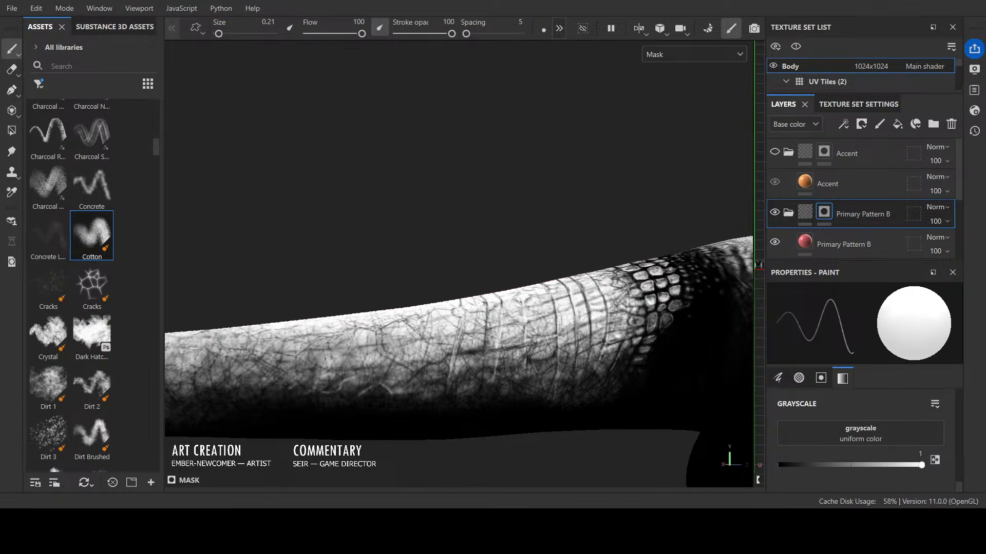
# Step: Outline more scales beyond the newest creases and across the tail's centre line, alternating black lines with white touch-ups
pyautogui.keyDown('alt'); pyautogui.moveTo(520, 274); pyautogui.dragTo(522, 381); pyautogui.keyUp('alt')
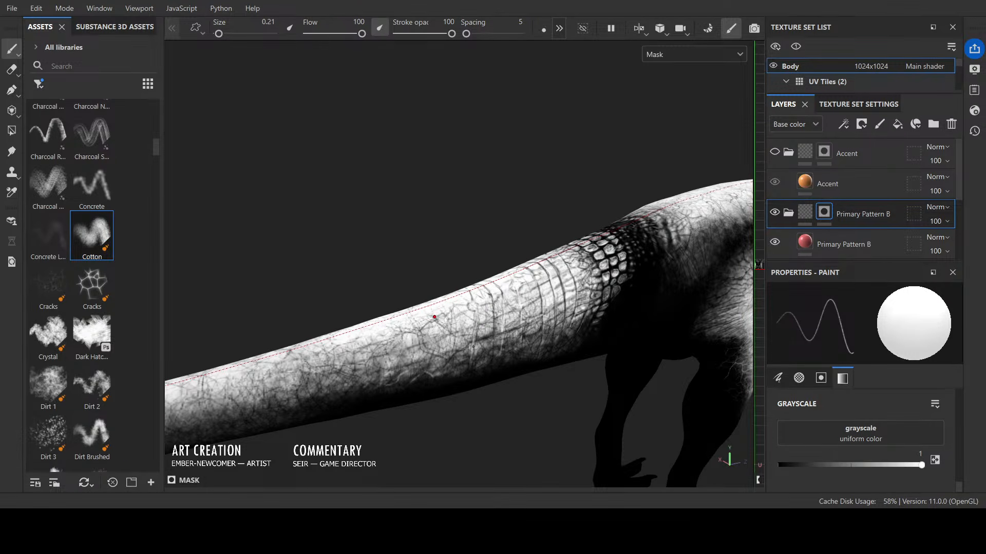
pyautogui.press('x')
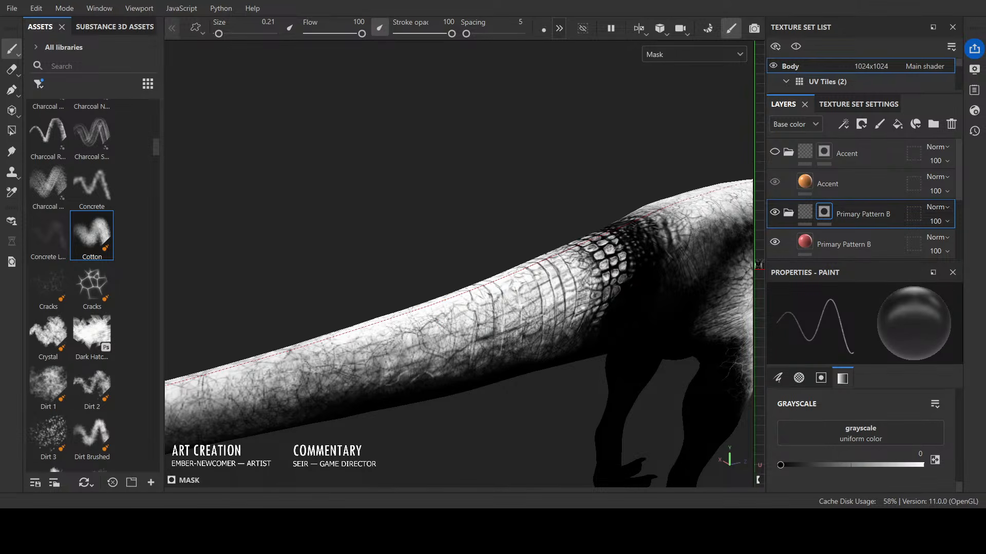
pyautogui.keyDown('alt'); pyautogui.moveTo(434, 344); pyautogui.dragTo(427, 296); pyautogui.keyUp('alt')
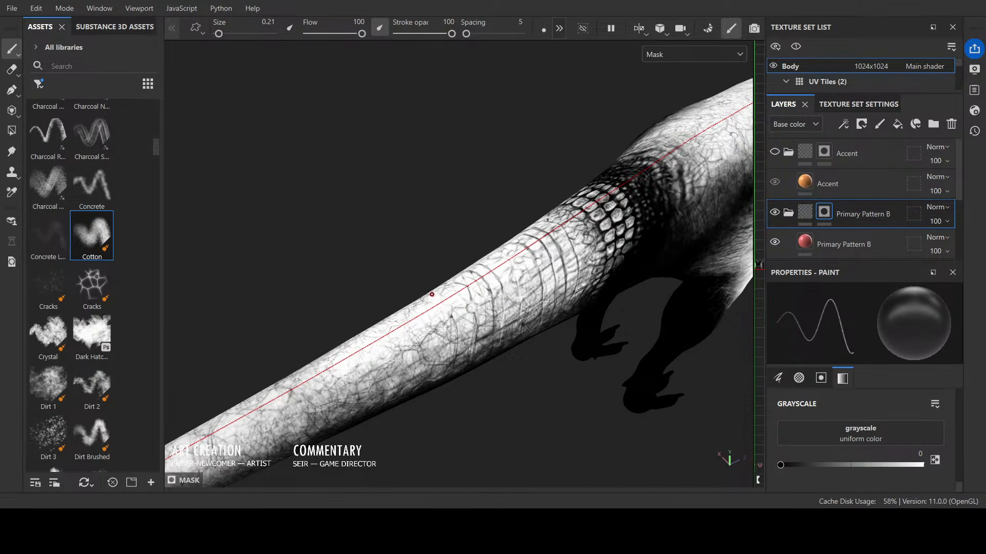
pyautogui.keyDown('alt'); pyautogui.moveTo(455, 390); pyautogui.dragTo(557, 373); pyautogui.keyUp('alt')
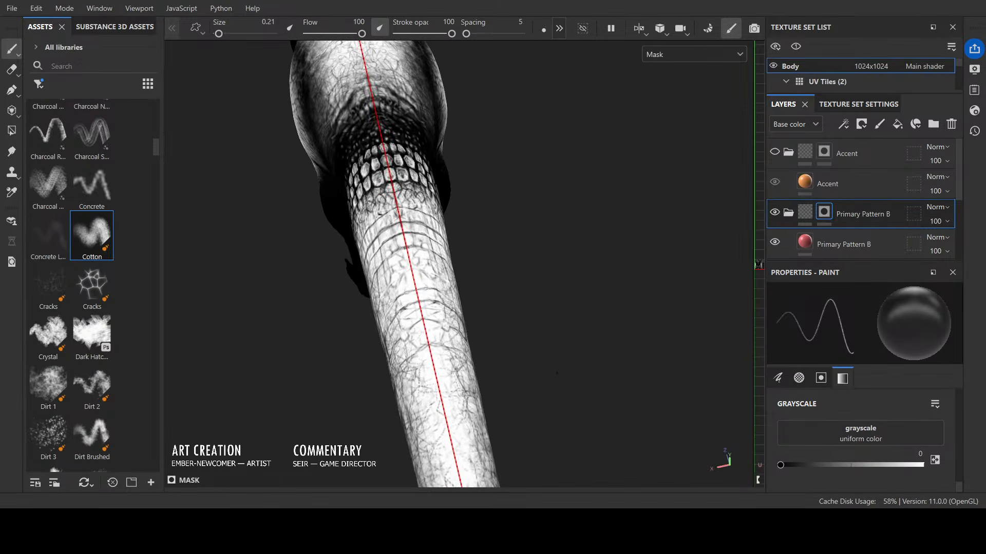
pyautogui.press('x')
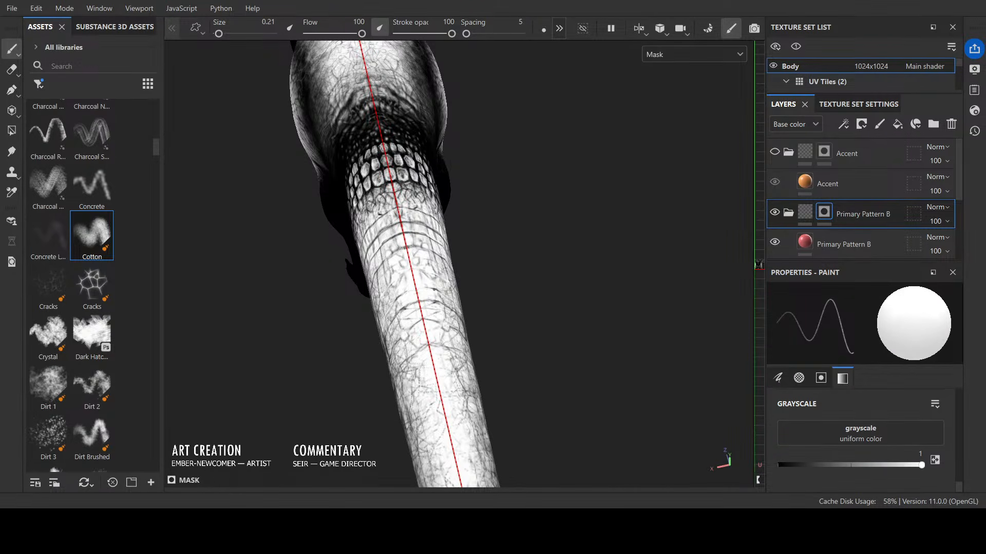
pyautogui.press('x')
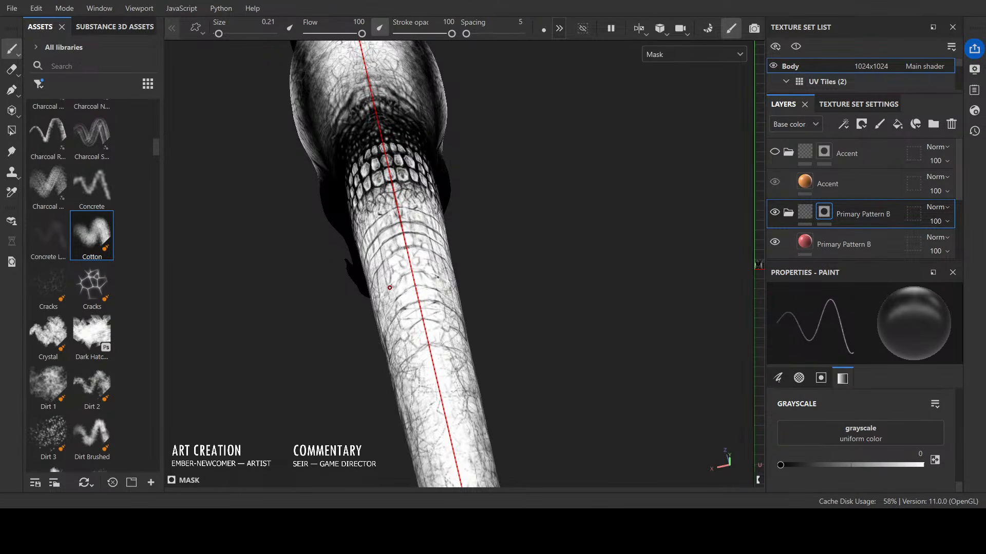
# Step: Examine the tail's scale and crease pattern from the side and from behind, in both the mask and the full material display
pyautogui.keyDown('alt'); pyautogui.moveTo(514, 287); pyautogui.dragTo(375, 231); pyautogui.keyUp('alt')
pyautogui.keyDown('alt'); pyautogui.moveTo(374, 293); pyautogui.dragTo(655, 284); pyautogui.keyUp('alt')
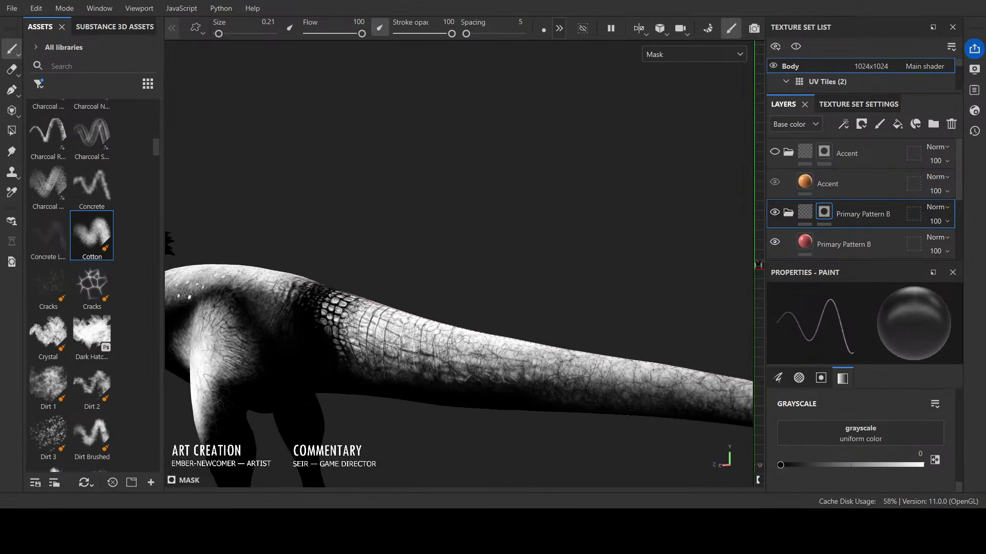
pyautogui.keyDown('alt'); pyautogui.moveTo(531, 280); pyautogui.dragTo(651, 269, button='middle'); pyautogui.keyUp('alt')
pyautogui.scroll(3, 650, 268)
pyautogui.moveTo(626, 283)
pyautogui.keyDown('alt'); pyautogui.mouseDown()
pyautogui.moveTo(548, 332)
pyautogui.moveTo(577, 232)
pyautogui.mouseUp(); pyautogui.keyUp('alt')
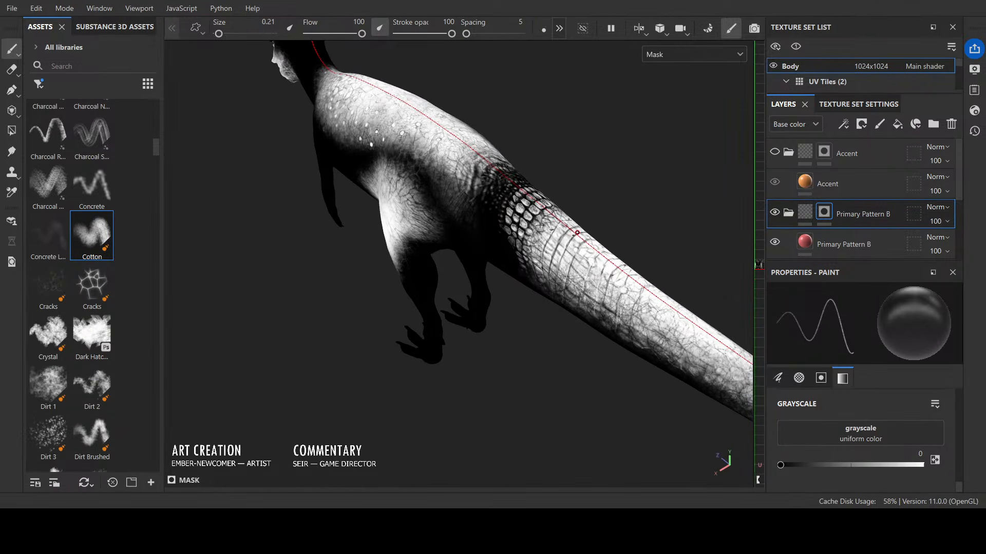
pyautogui.keyDown('ctrl'); pyautogui.moveTo(573, 235); pyautogui.dragTo(586, 235, button='right'); pyautogui.keyUp('ctrl')
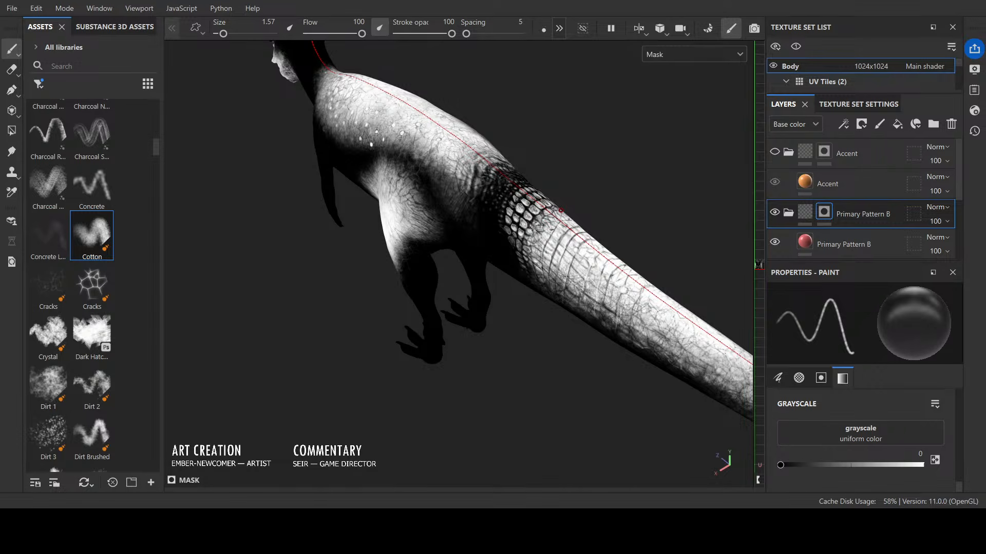
pyautogui.press('x')
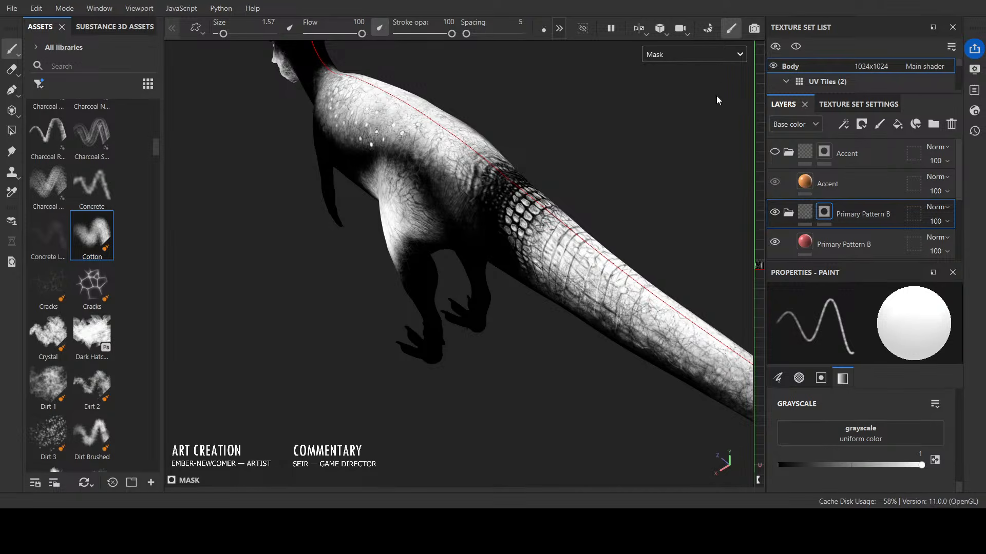
pyautogui.press('m')
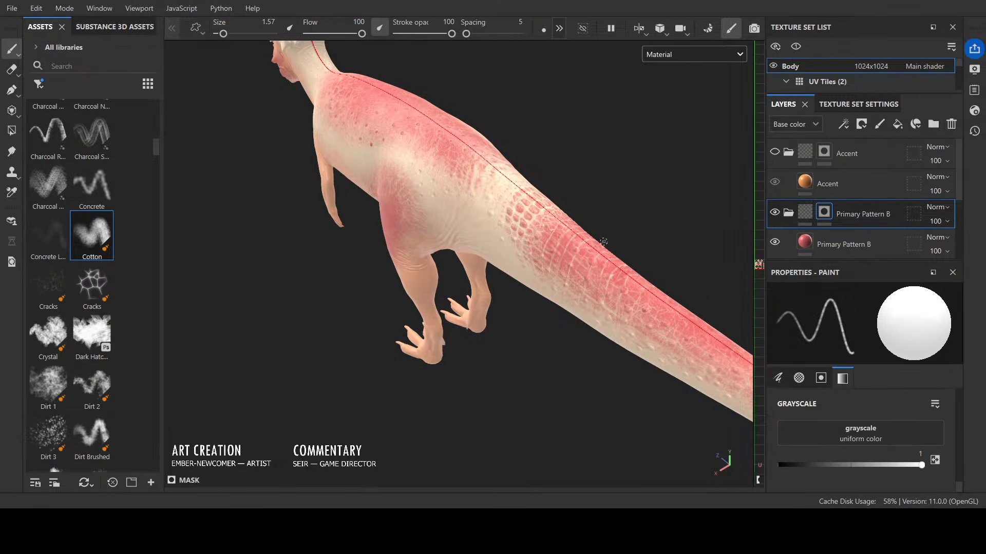
pyautogui.scroll(-4, 603, 242)
pyautogui.scroll(3, 605, 242)
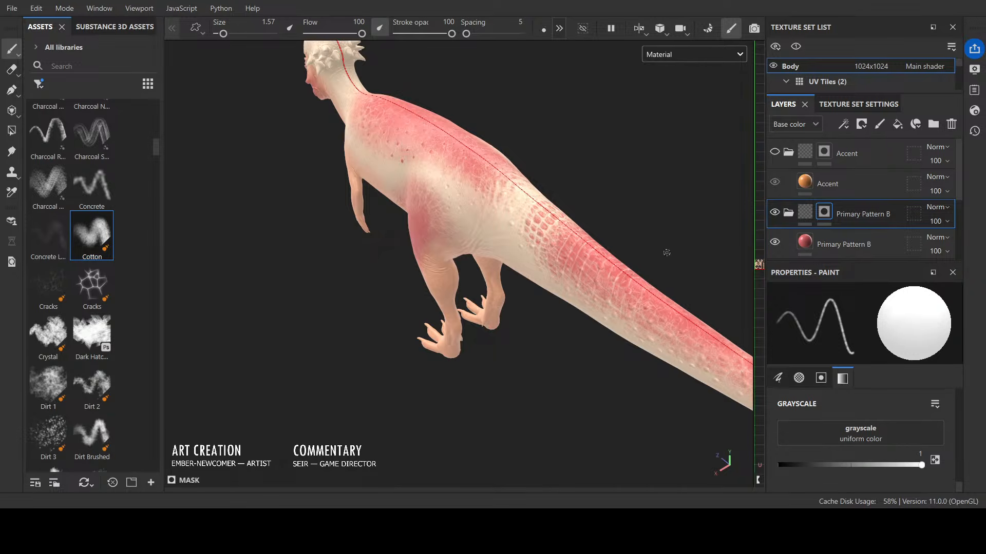
pyautogui.moveTo(669, 254)
pyautogui.keyDown('alt'); pyautogui.mouseDown()
pyautogui.moveTo(626, 261)
pyautogui.moveTo(464, 235)
pyautogui.moveTo(502, 375)
pyautogui.moveTo(588, 366)
pyautogui.moveTo(576, 345)
pyautogui.moveTo(686, 238)
pyautogui.mouseUp(); pyautogui.keyUp('alt')
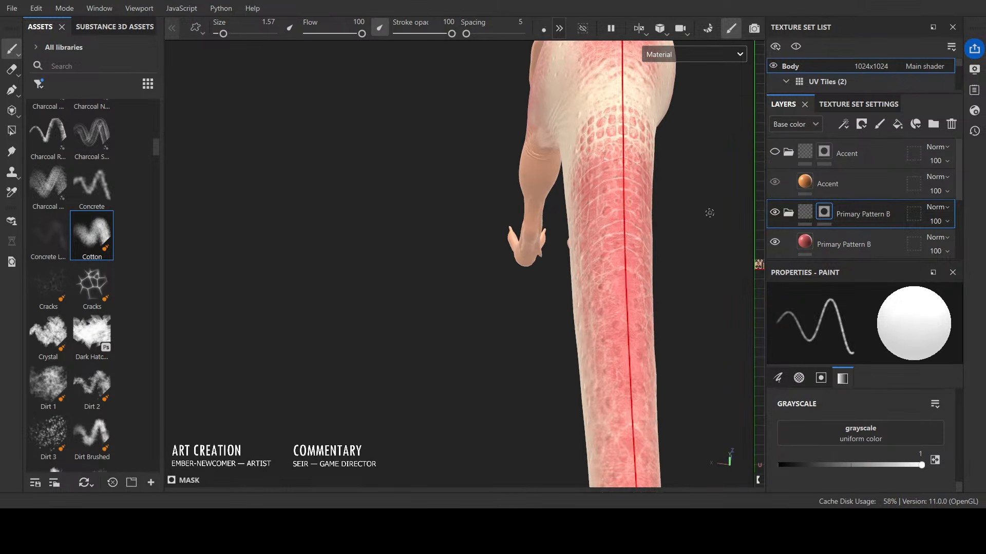
# Step: Refine the crease lines across the upper tail's centre line with alternating black and white strokes at brush size 0.43
pyautogui.keyDown('ctrl'); pyautogui.moveTo(710, 213); pyautogui.dragTo(694, 213, button='right'); pyautogui.keyUp('ctrl')
pyautogui.press('x')
pyautogui.moveTo(638, 207); pyautogui.dragTo(634, 228)
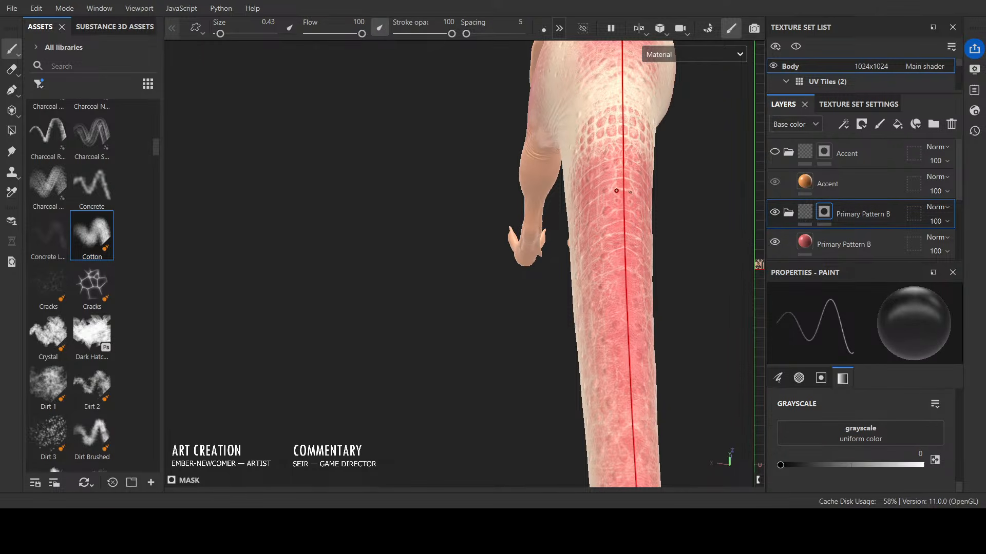
pyautogui.press('x')
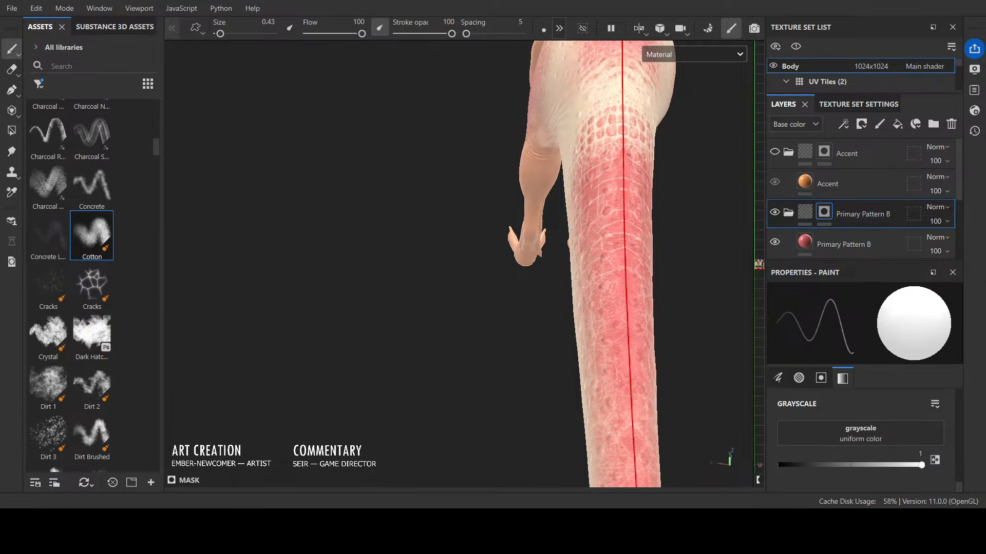
pyautogui.press('x')
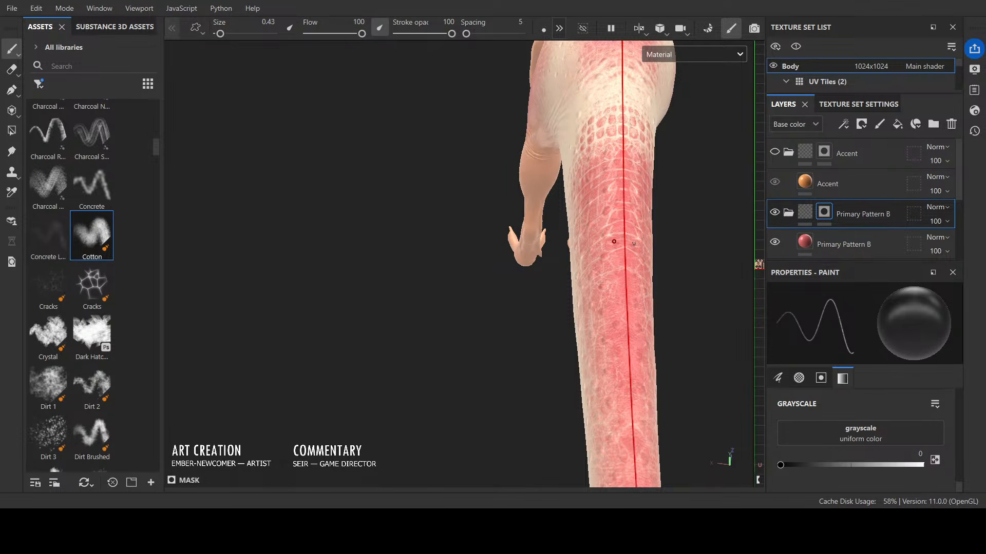
pyautogui.press('x')
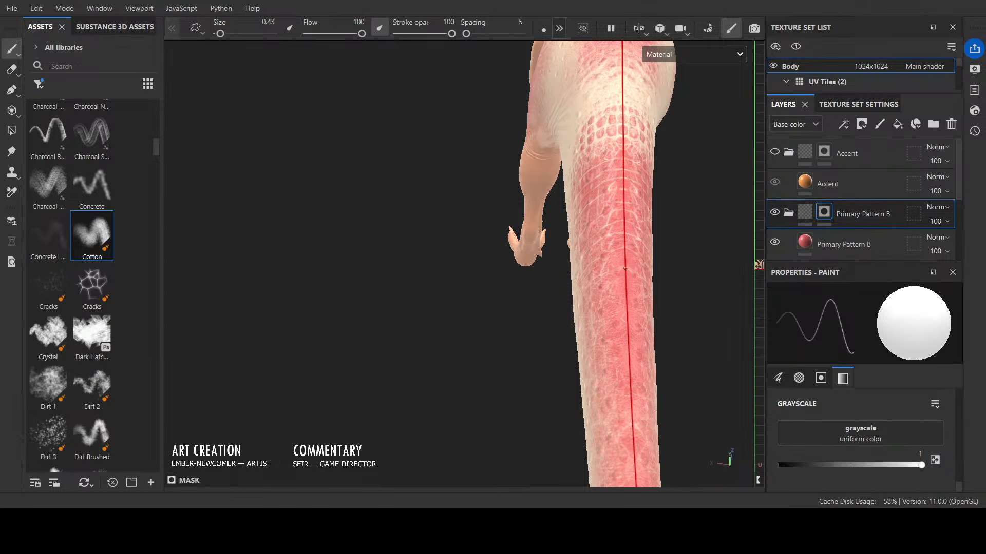
pyautogui.press('x')
# Step: Continue the curved black creases across the centre line down towards the tail's tip, touching them up with white strokes
pyautogui.moveTo(637, 185)
pyautogui.keyDown('alt'); pyautogui.mouseDown()
pyautogui.moveTo(649, 202)
pyautogui.moveTo(610, 259)
pyautogui.moveTo(695, 269)
pyautogui.moveTo(637, 303)
pyautogui.mouseUp(); pyautogui.keyUp('alt')
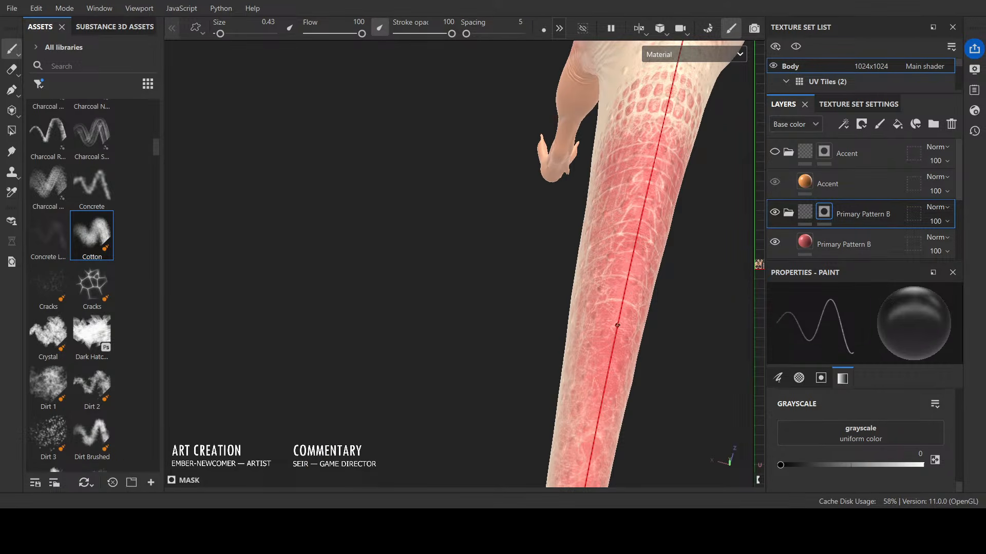
pyautogui.keyDown('alt'); pyautogui.moveTo(644, 267); pyautogui.dragTo(618, 313); pyautogui.keyUp('alt')
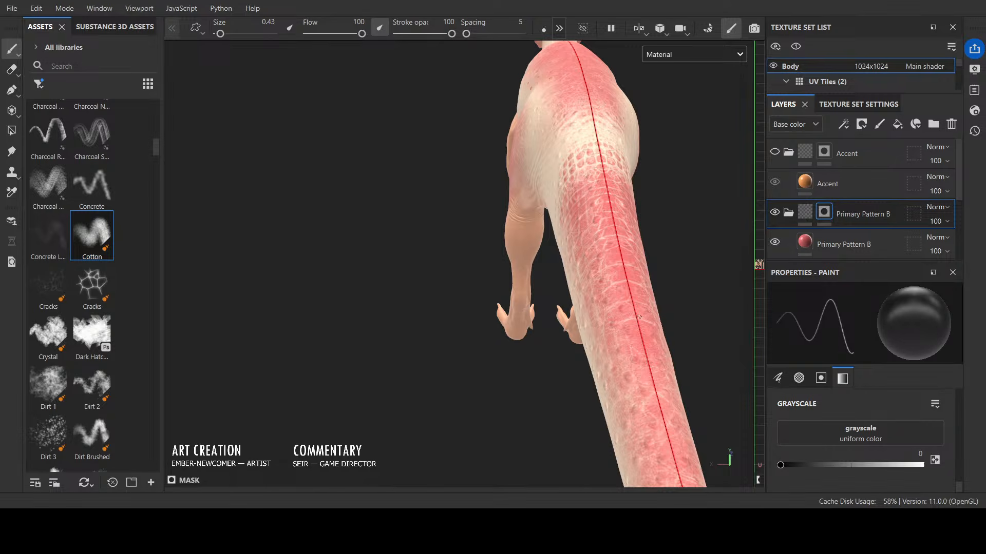
pyautogui.press('x')
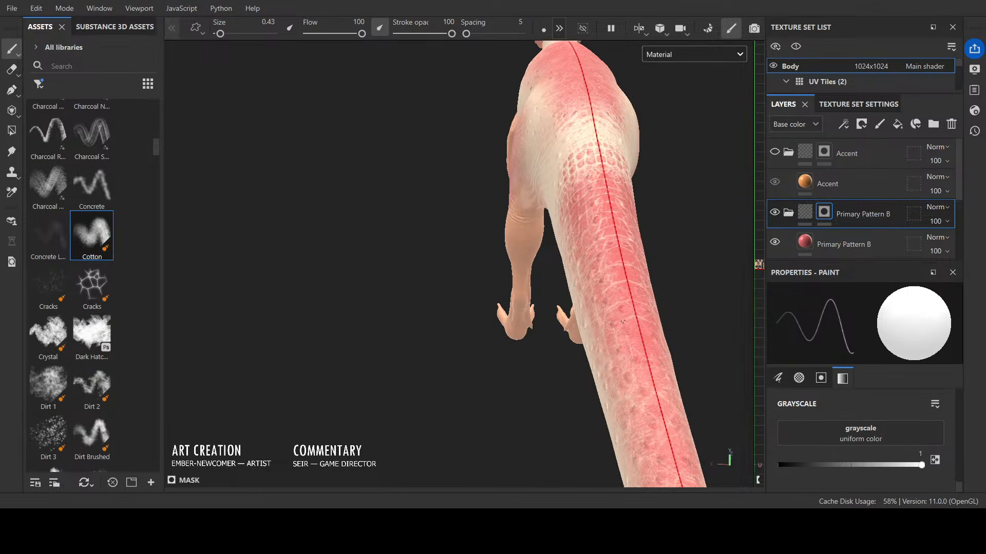
pyautogui.press('x')
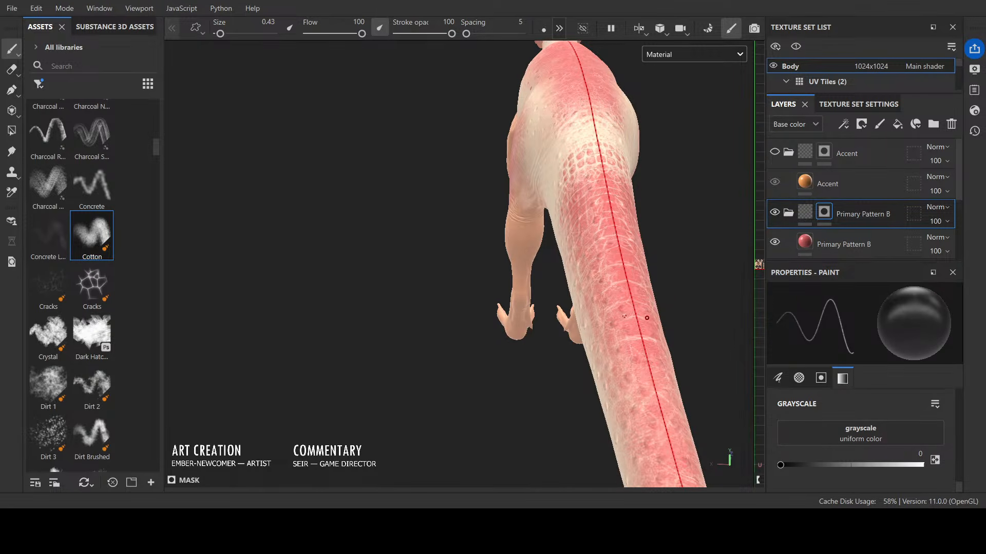
pyautogui.press('x')
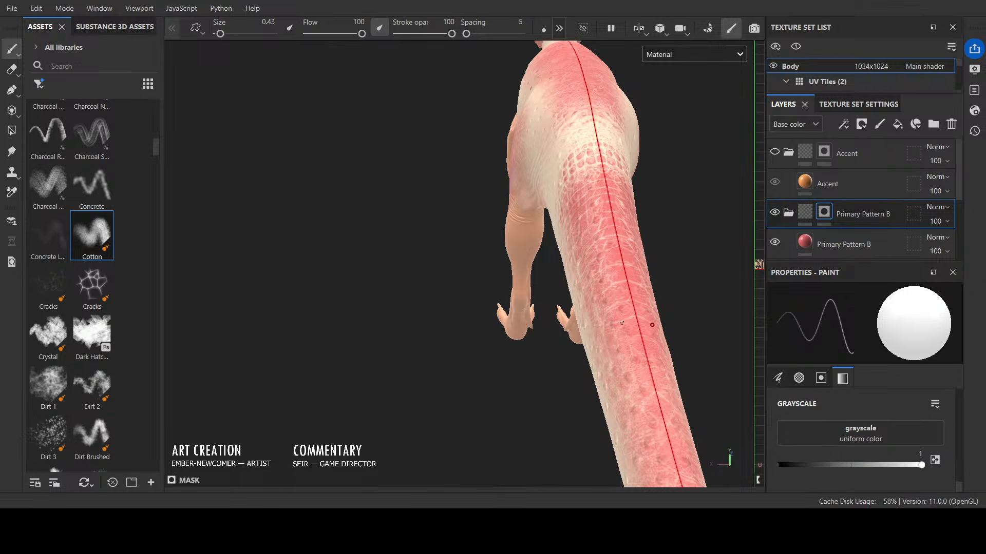
pyautogui.press('x')
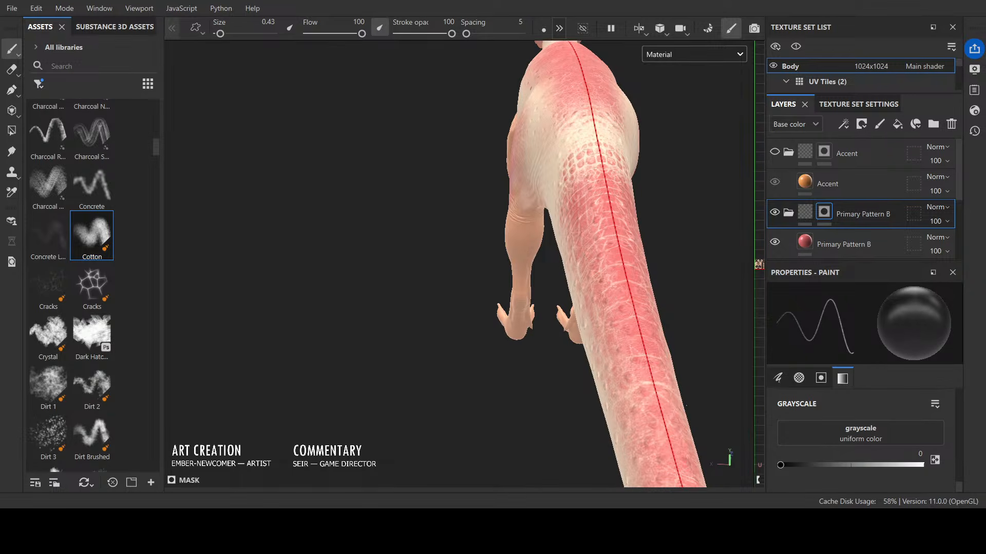
pyautogui.keyDown('alt'); pyautogui.moveTo(640, 421); pyautogui.dragTo(469, 296); pyautogui.keyUp('alt')
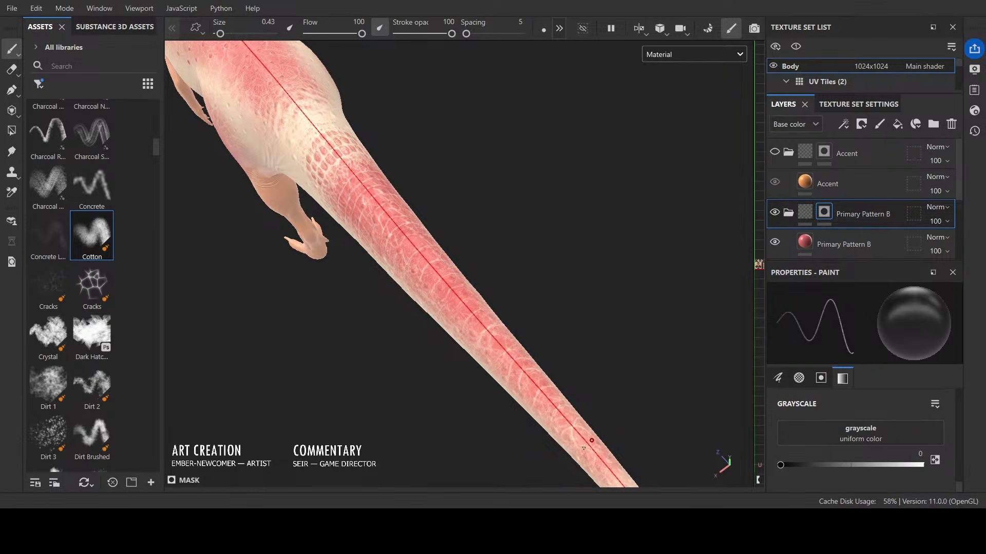
# Step: Examine the whole tail pattern from behind and from both sides, comparing the material display with the mask display
pyautogui.keyDown('alt'); pyautogui.moveTo(532, 375); pyautogui.dragTo(462, 231); pyautogui.keyUp('alt')
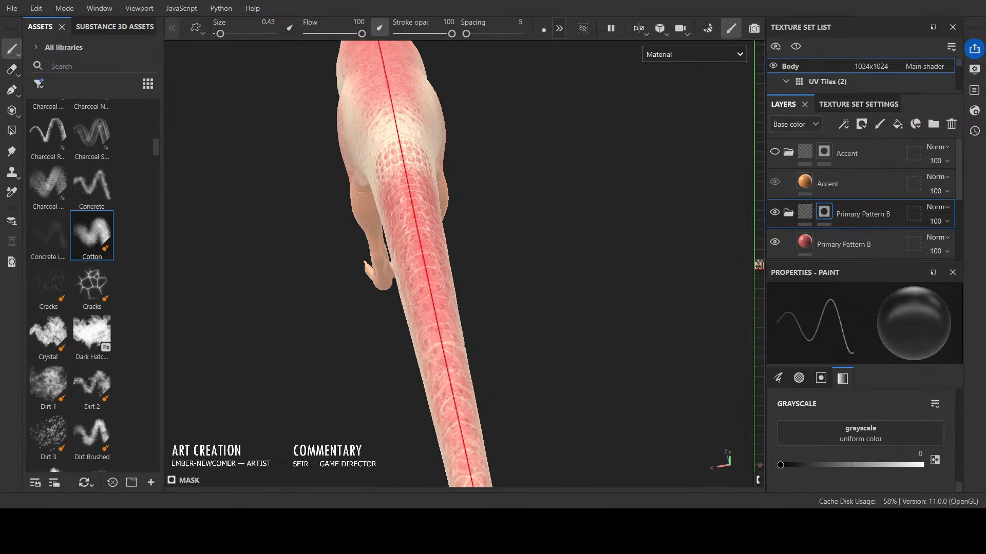
pyautogui.scroll(-3, 467, 342)
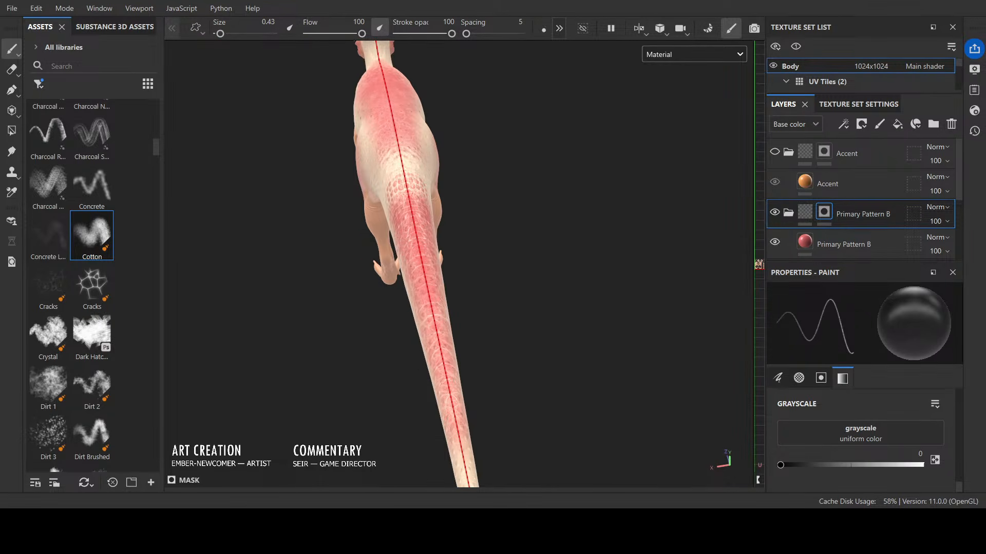
pyautogui.moveTo(504, 314)
pyautogui.keyDown('alt'); pyautogui.mouseDown()
pyautogui.moveTo(376, 286)
pyautogui.moveTo(317, 358)
pyautogui.moveTo(275, 345)
pyautogui.mouseUp(); pyautogui.keyUp('alt')
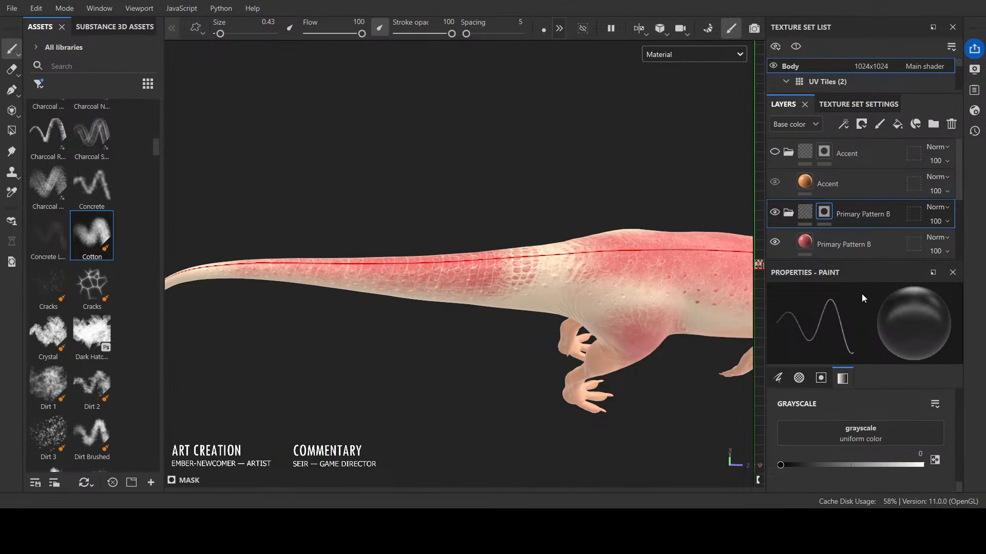
pyautogui.click(664, 185)
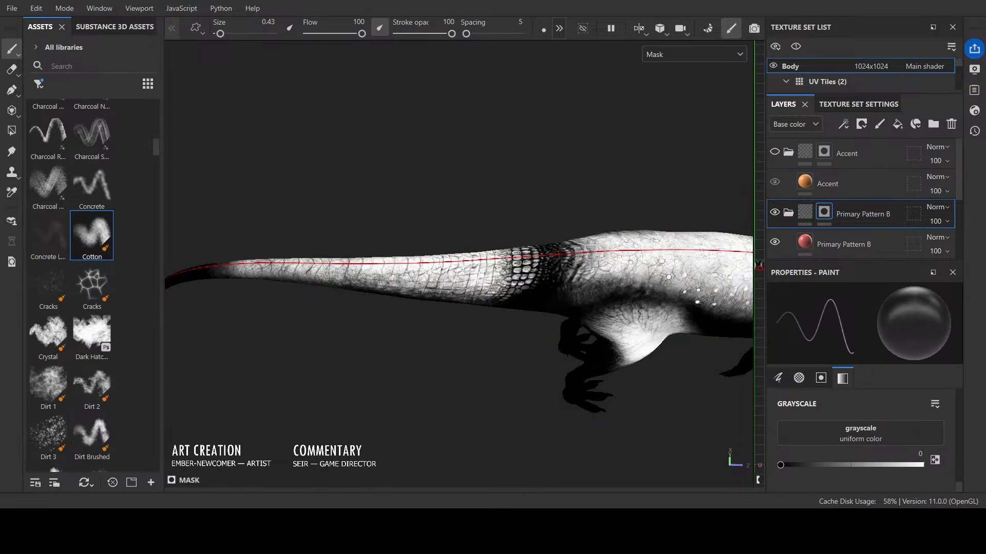
pyautogui.keyDown('alt'); pyautogui.moveTo(411, 231); pyautogui.dragTo(533, 105); pyautogui.keyUp('alt')
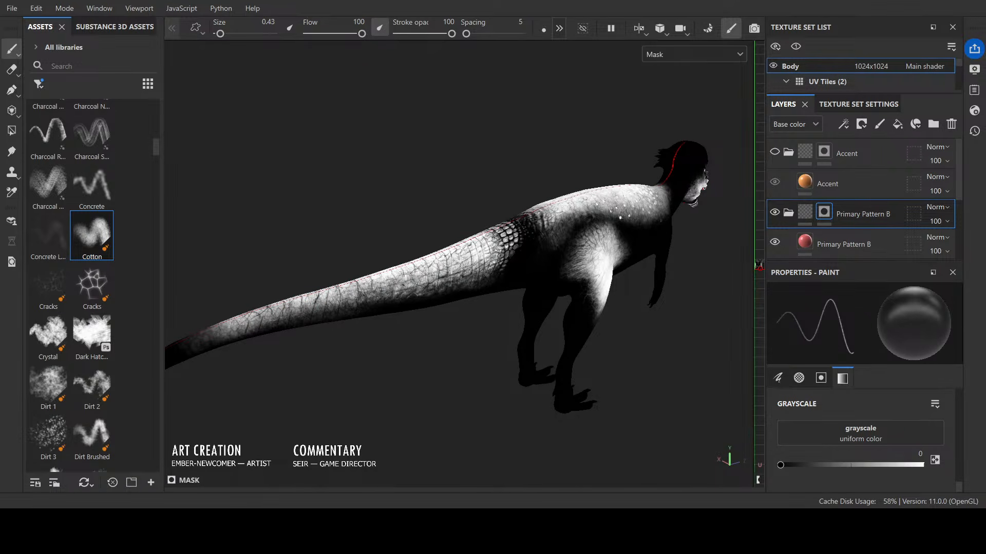
pyautogui.keyDown('alt'); pyautogui.moveTo(421, 373); pyautogui.dragTo(462, 357); pyautogui.keyUp('alt')
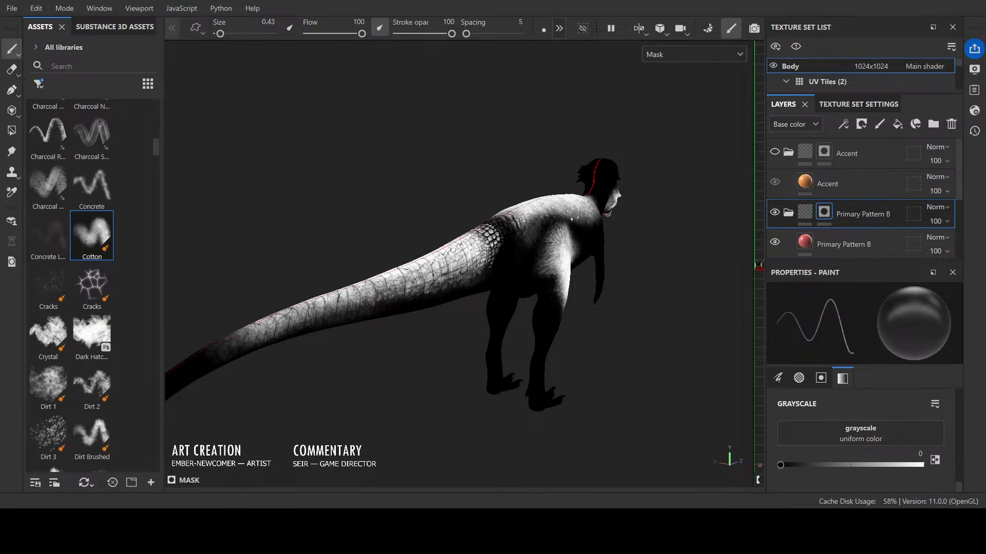
pyautogui.keyDown('alt'); pyautogui.moveTo(626, 331); pyautogui.dragTo(469, 340); pyautogui.keyUp('alt')
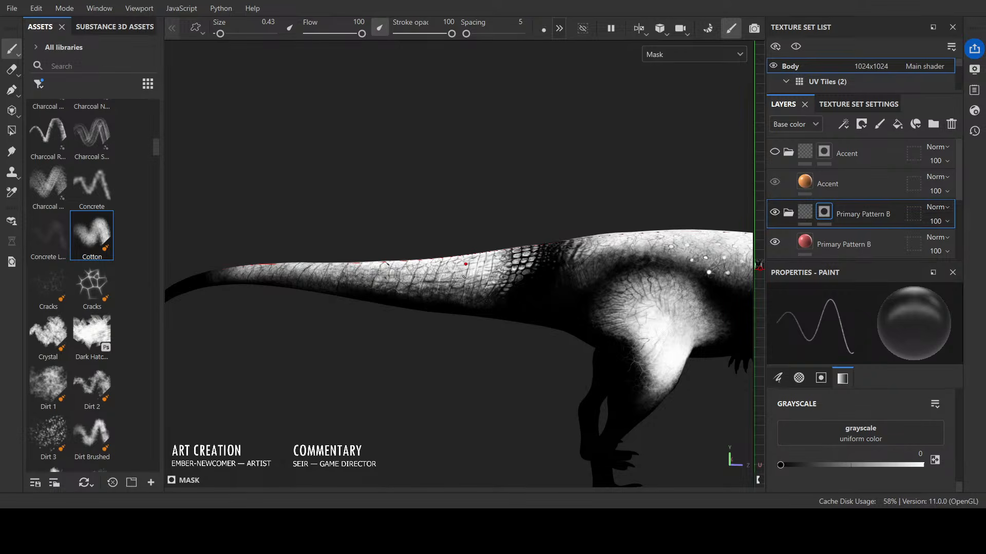
pyautogui.scroll(-3, 463, 276)
pyautogui.keyDown('alt'); pyautogui.moveTo(452, 339); pyautogui.dragTo(678, 411); pyautogui.keyUp('alt')
pyautogui.keyDown('alt'); pyautogui.moveTo(534, 308); pyautogui.dragTo(650, 368); pyautogui.keyUp('alt')
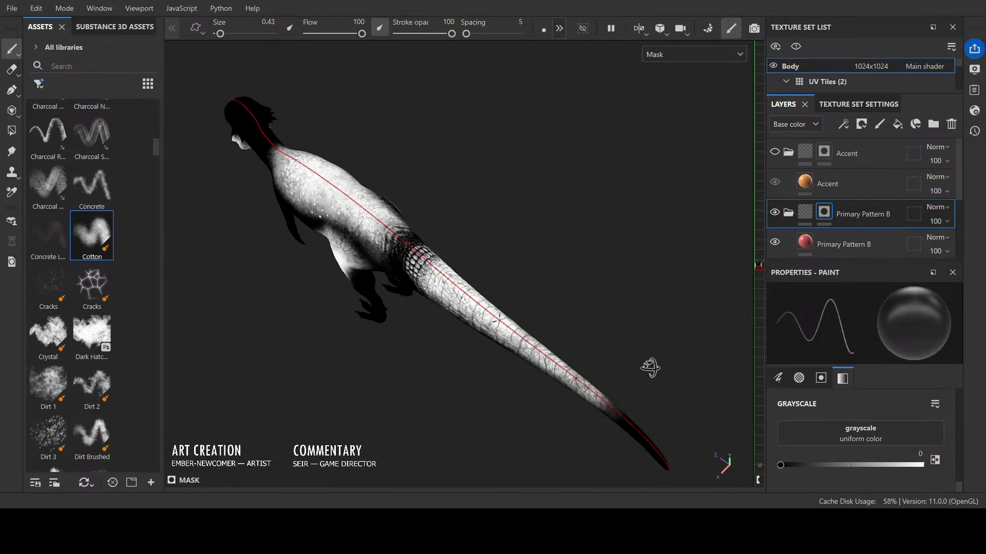
# Step: Touch up the mid-tail creases where they meet the centre line, using short white and black strokes in the mask display
pyautogui.scroll(5, 650, 368)
pyautogui.press('x')
pyautogui.moveTo(553, 331); pyautogui.dragTo(547, 339)
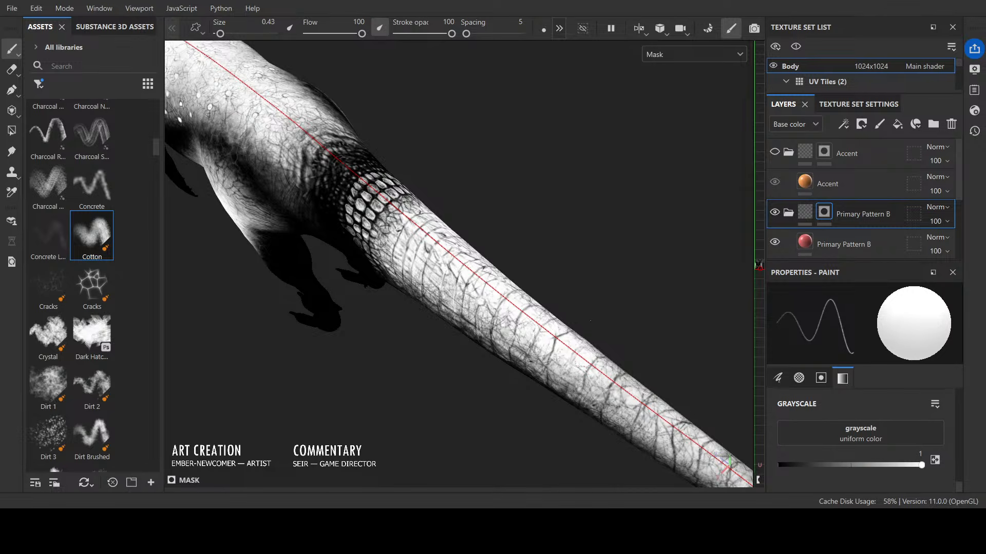
pyautogui.press('x')
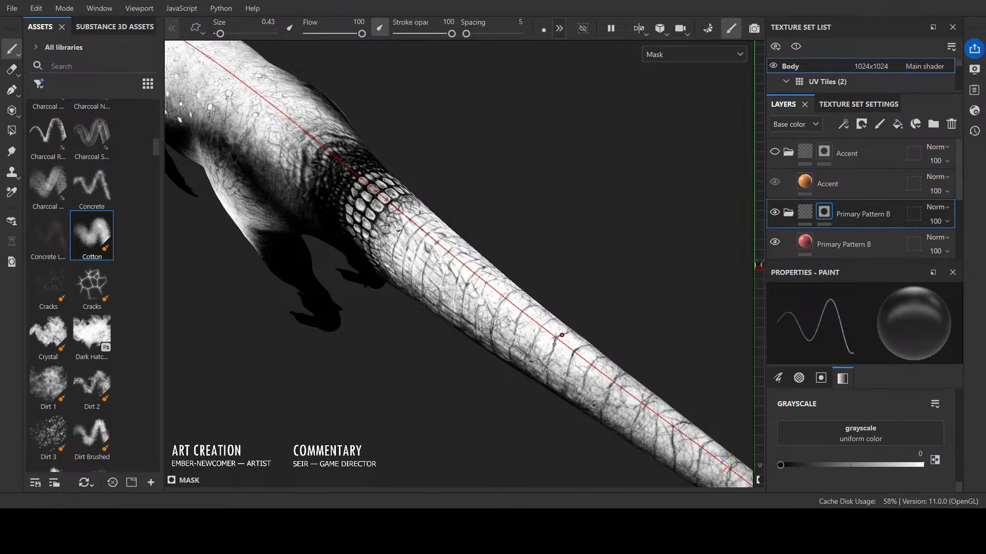
pyautogui.press('x')
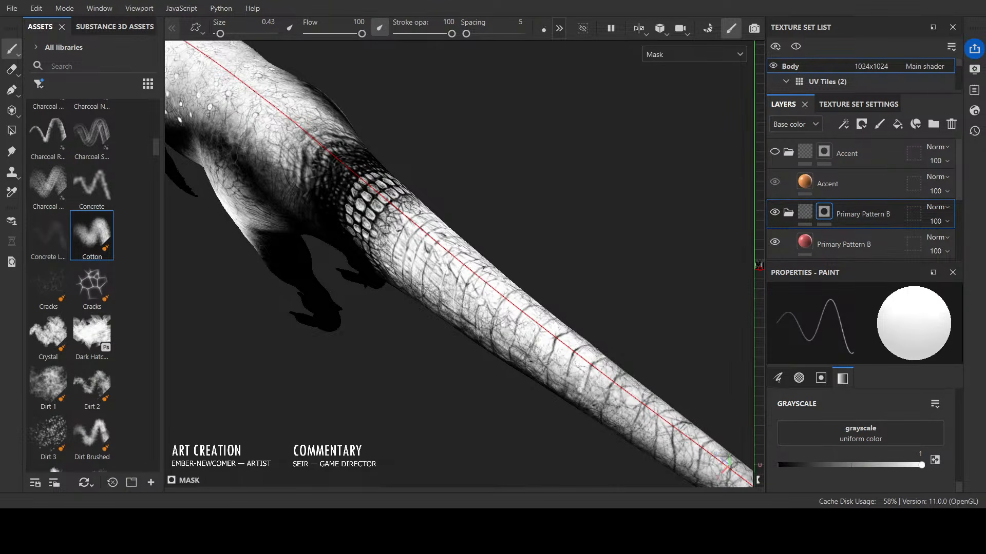
# Step: Paint thin black crease lines along the skin folds of the hind leg above the knee, working in the full material display
pyautogui.scroll(-3, 580, 436)
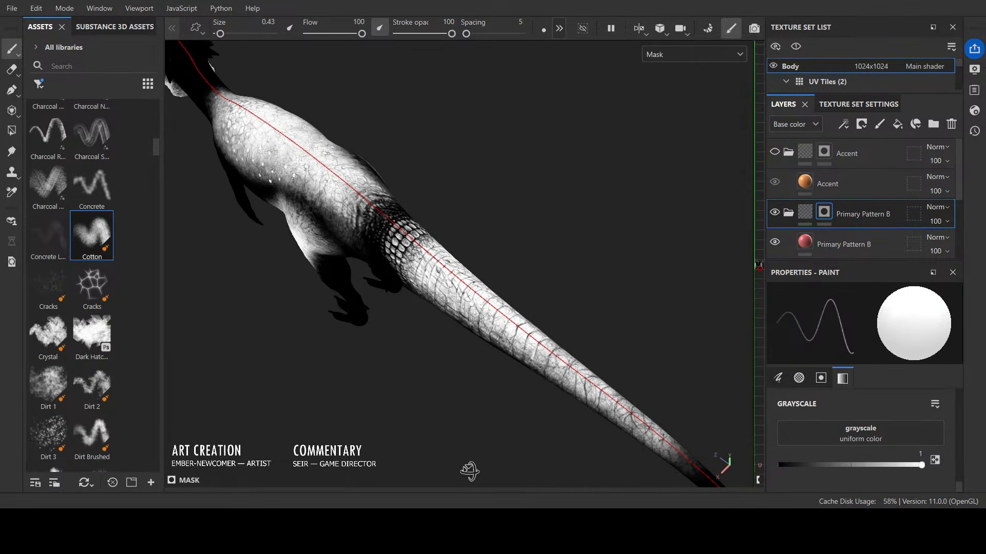
pyautogui.keyDown('alt'); pyautogui.moveTo(469, 471); pyautogui.dragTo(550, 389); pyautogui.keyUp('alt')
pyautogui.scroll(-1, 550, 389)
pyautogui.keyDown('alt'); pyautogui.moveTo(452, 380); pyautogui.dragTo(664, 304, button='middle'); pyautogui.keyUp('alt')
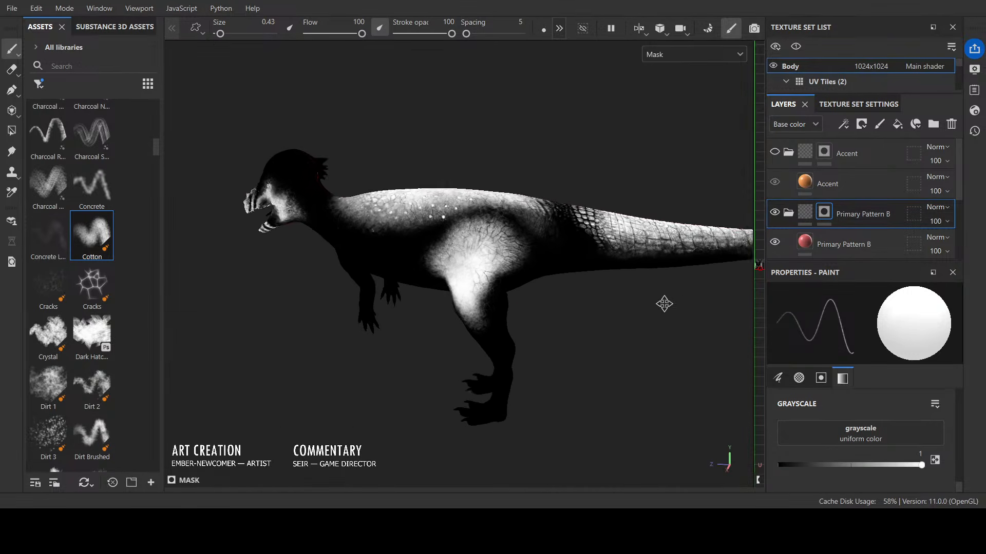
pyautogui.scroll(4, 663, 304)
pyautogui.keyDown('alt'); pyautogui.moveTo(523, 356); pyautogui.dragTo(622, 339); pyautogui.keyUp('alt')
pyautogui.press('m')
pyautogui.scroll(-3, 529, 288)
pyautogui.scroll(5, 513, 334)
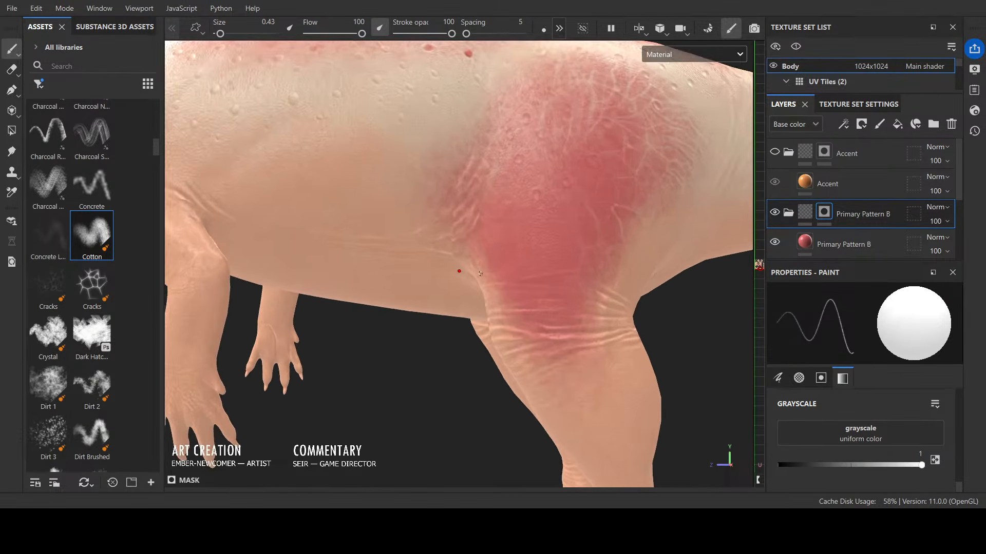
pyautogui.press('x')
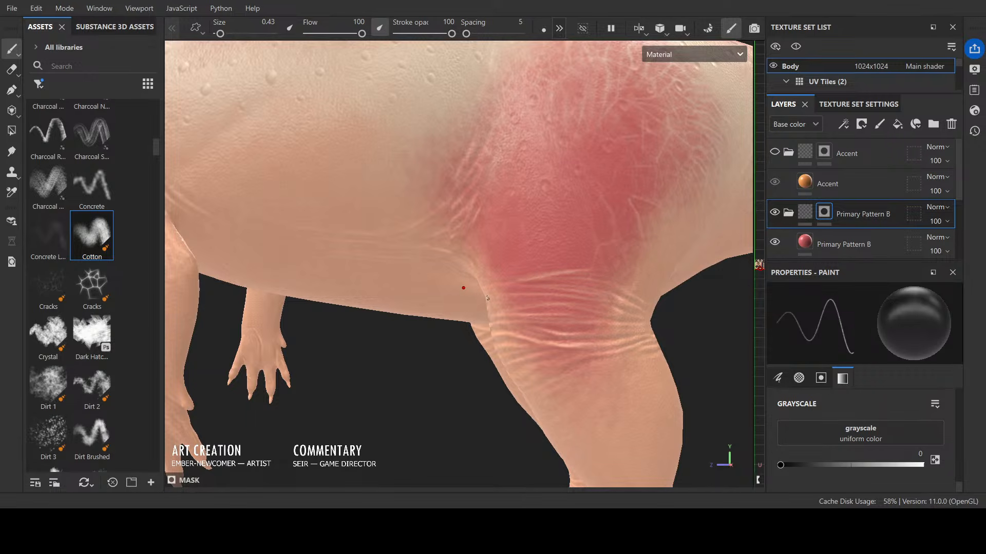
# Step: Switch to the Cracks brush at size 11.3 and check the leg and body pattern from the side
pyautogui.click(48, 287)
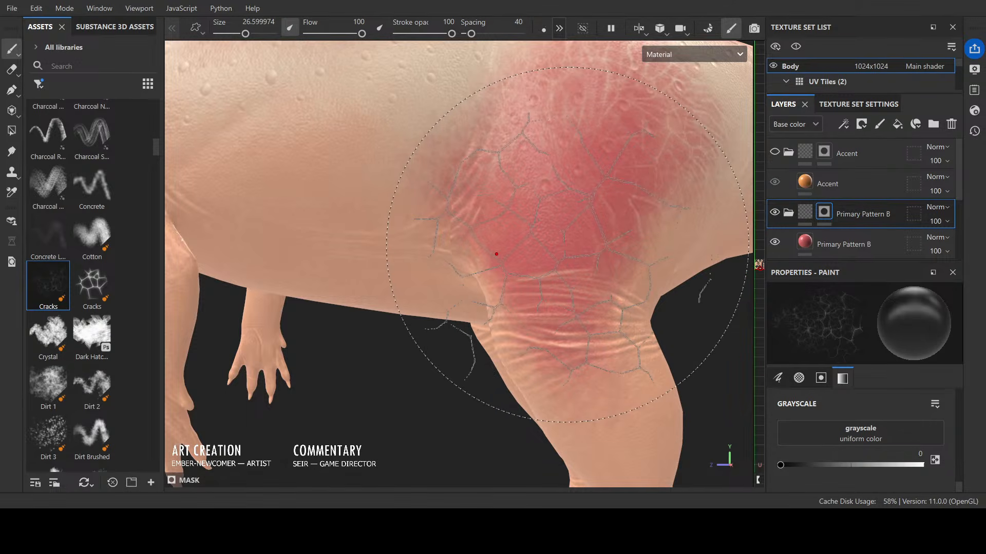
pyautogui.keyDown('ctrl'); pyautogui.moveTo(565, 245); pyautogui.dragTo(560, 247, button='right'); pyautogui.keyUp('ctrl')
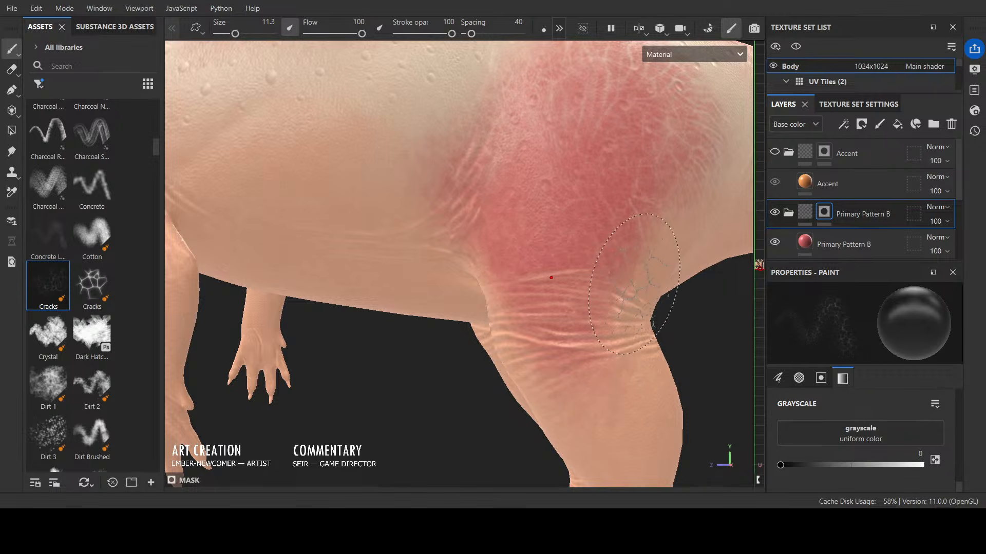
pyautogui.scroll(-5, 634, 283)
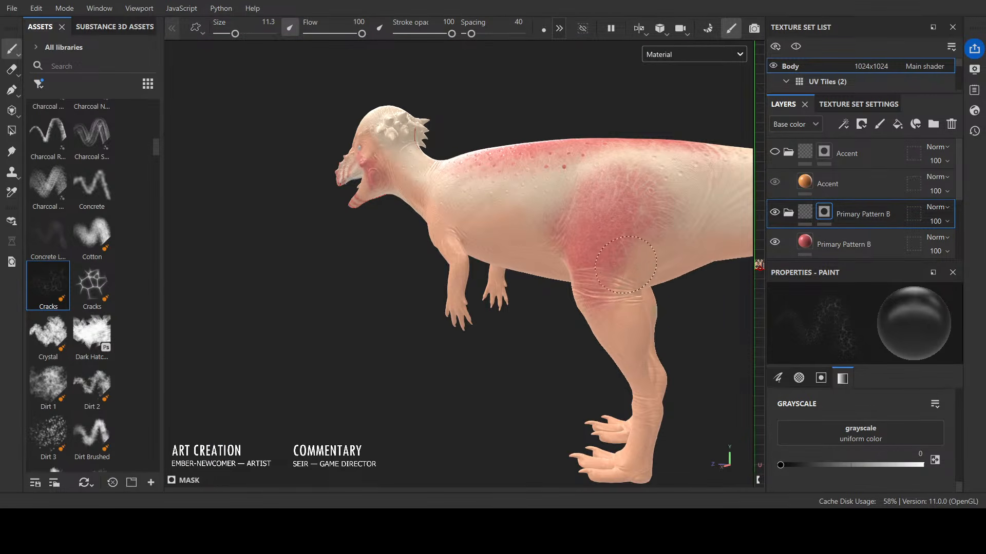
pyautogui.keyDown('alt'); pyautogui.moveTo(564, 319); pyautogui.dragTo(655, 364); pyautogui.keyUp('alt')
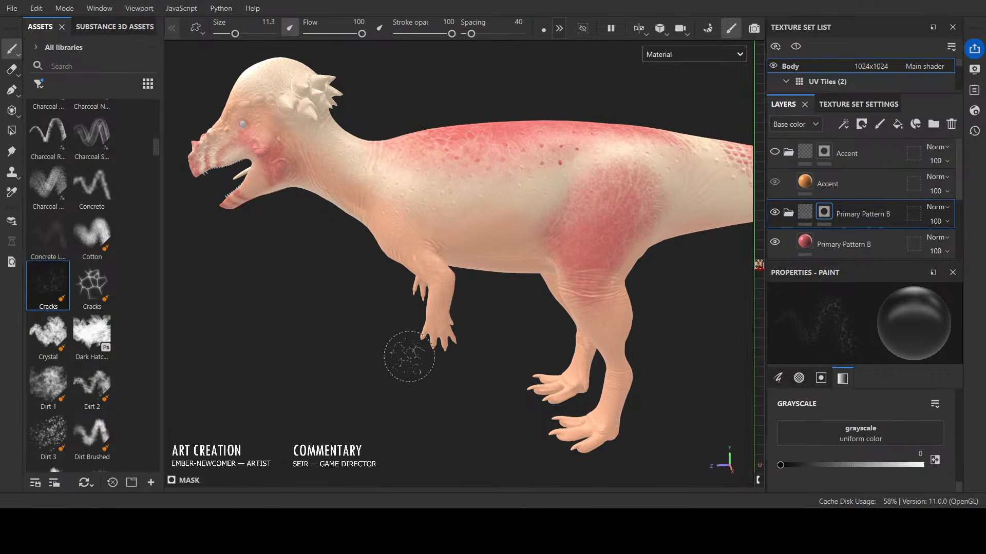
pyautogui.keyDown('alt'); pyautogui.moveTo(384, 396); pyautogui.dragTo(449, 436); pyautogui.keyUp('alt')
pyautogui.scroll(-4, 423, 417)
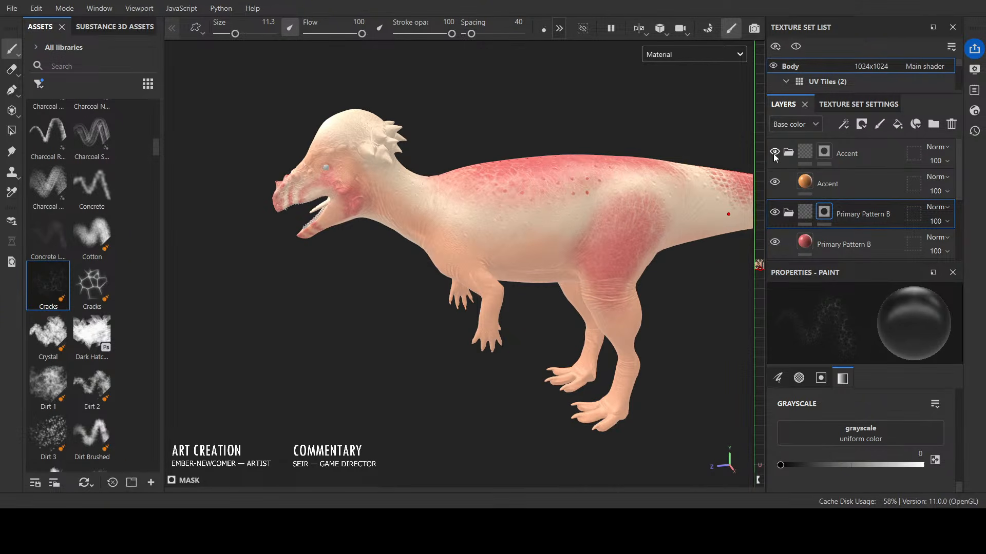
# Step: Show the Accent group and bring up its mask in the mask display, with the Cracks brush at size 14.14
pyautogui.click(824, 152)
pyautogui.keyDown('alt'); pyautogui.moveTo(519, 379); pyautogui.dragTo(433, 360); pyautogui.keyUp('alt')
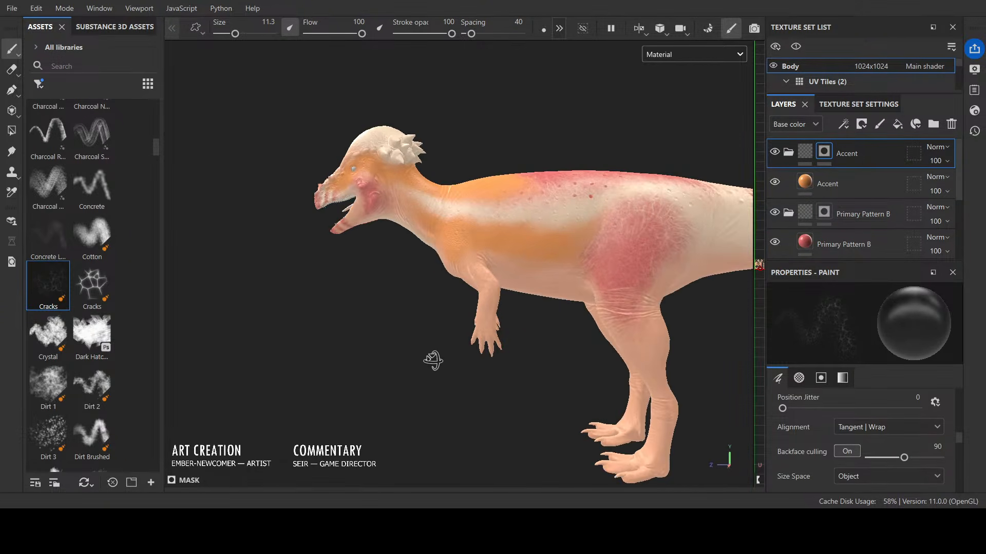
pyautogui.scroll(2, 558, 138)
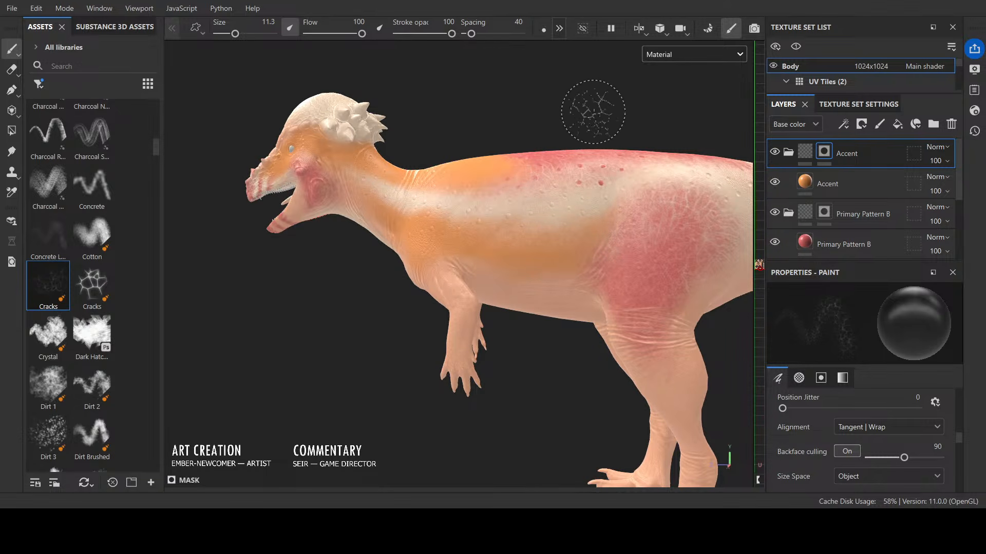
pyautogui.keyDown('ctrl'); pyautogui.moveTo(592, 118); pyautogui.dragTo(602, 118, button='right'); pyautogui.keyUp('ctrl')
pyautogui.press('m')
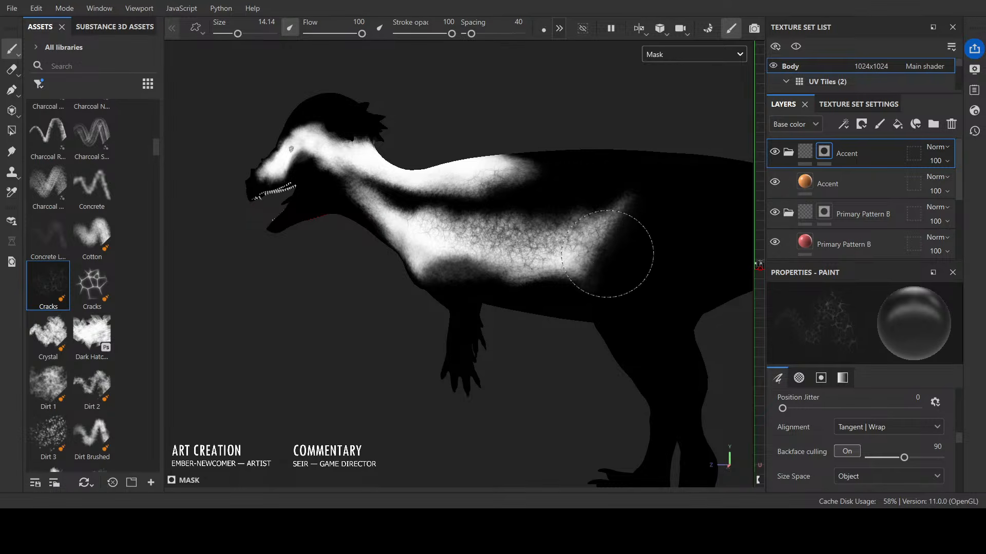
# Step: Paint black crack texture over the white accent areas on the neck, back and flank
pyautogui.keyDown('alt'); pyautogui.moveTo(426, 248); pyautogui.dragTo(447, 267); pyautogui.keyUp('alt')
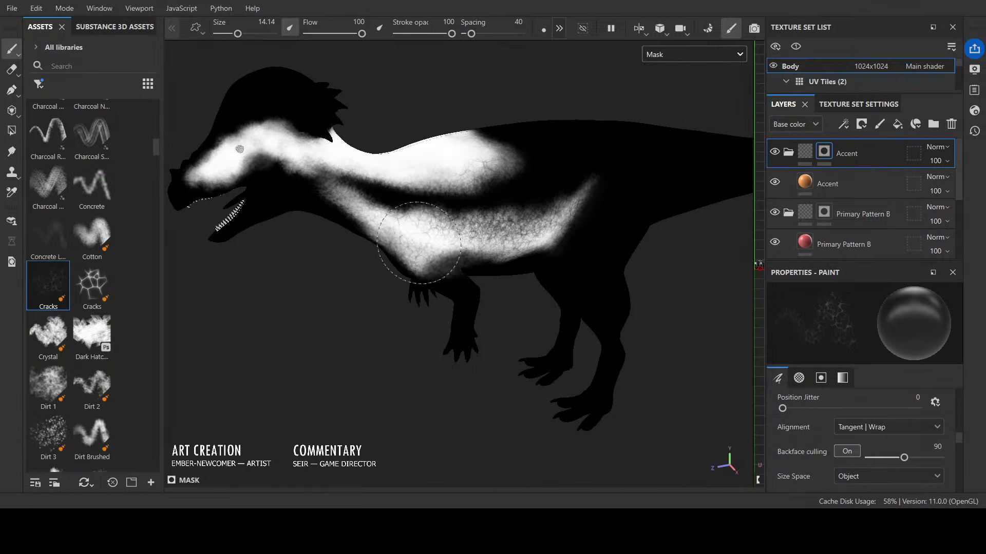
pyautogui.moveTo(473, 165)
pyautogui.keyDown('alt'); pyautogui.mouseDown()
pyautogui.moveTo(534, 152)
pyautogui.moveTo(513, 142)
pyautogui.moveTo(493, 144)
pyautogui.moveTo(538, 160)
pyautogui.moveTo(537, 134)
pyautogui.moveTo(551, 148)
pyautogui.moveTo(539, 110)
pyautogui.moveTo(549, 136)
pyautogui.moveTo(526, 154)
pyautogui.moveTo(421, 143)
pyautogui.moveTo(382, 149)
pyautogui.moveTo(410, 152)
pyautogui.moveTo(380, 154)
pyautogui.moveTo(403, 165)
pyautogui.moveTo(330, 167)
pyautogui.moveTo(357, 173)
pyautogui.moveTo(362, 155)
pyautogui.moveTo(349, 172)
pyautogui.moveTo(377, 175)
pyautogui.moveTo(338, 154)
pyautogui.moveTo(331, 172)
pyautogui.moveTo(366, 193)
pyautogui.moveTo(378, 146)
pyautogui.mouseUp(); pyautogui.keyUp('alt')
pyautogui.moveTo(378, 85)
pyautogui.keyDown('alt'); pyautogui.mouseDown()
pyautogui.moveTo(390, 113)
pyautogui.moveTo(380, 110)
pyautogui.mouseUp(); pyautogui.keyUp('alt')
pyautogui.keyDown('alt'); pyautogui.moveTo(468, 213); pyautogui.dragTo(399, 410); pyautogui.keyUp('alt')
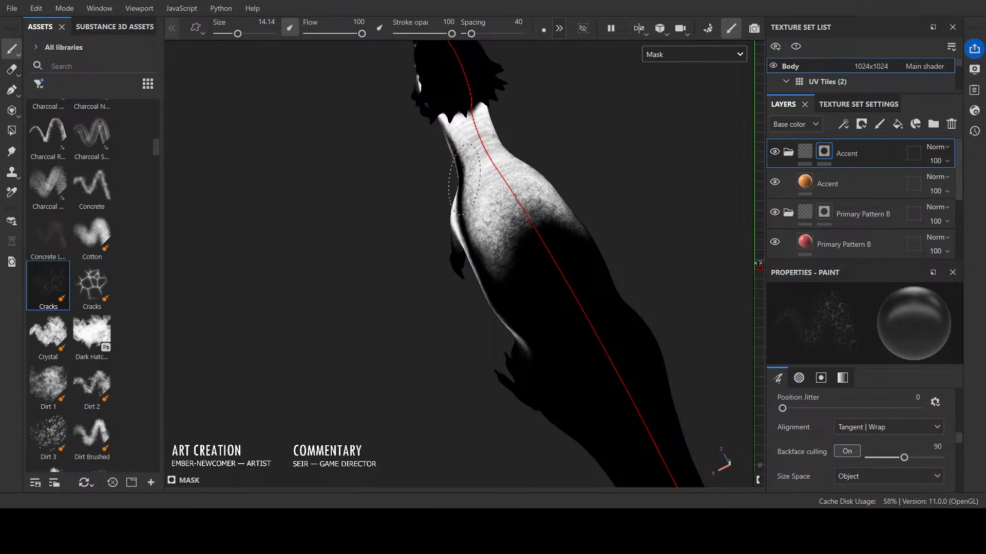
pyautogui.moveTo(582, 226)
pyautogui.keyDown('alt'); pyautogui.mouseDown()
pyautogui.moveTo(608, 233)
pyautogui.moveTo(690, 149)
pyautogui.mouseUp(); pyautogui.keyUp('alt')
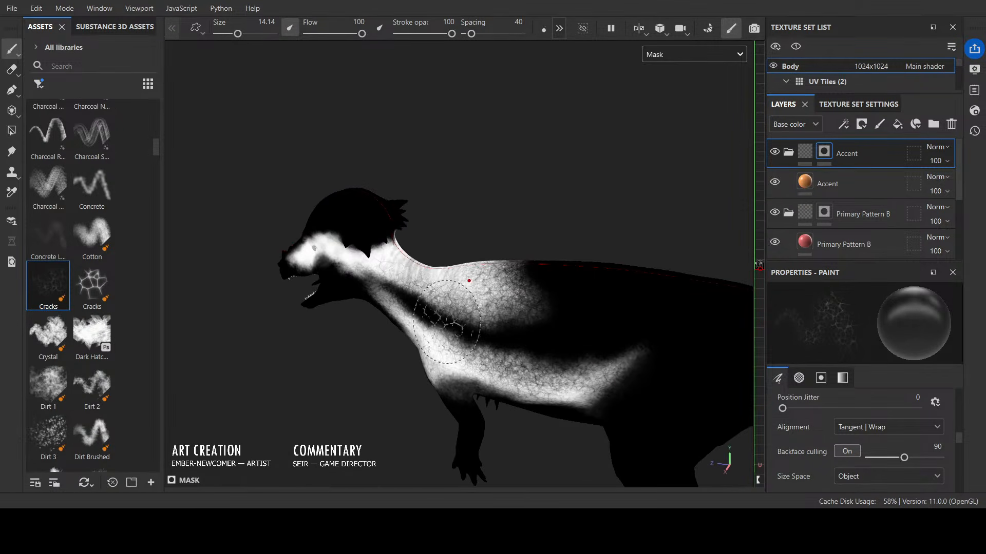
pyautogui.moveTo(582, 387)
pyautogui.mouseDown()
pyautogui.moveTo(535, 390)
pyautogui.moveTo(580, 397)
pyautogui.mouseUp()
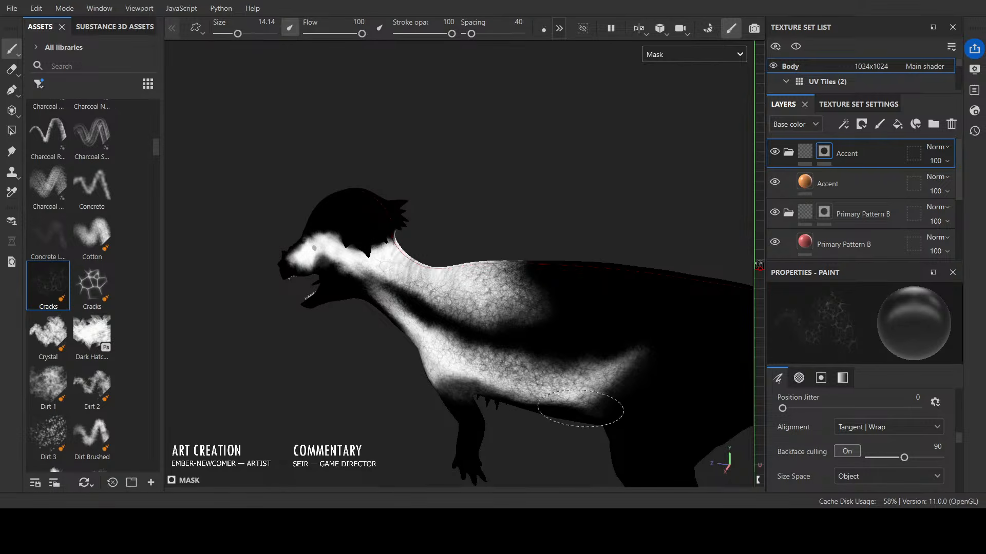
pyautogui.keyDown('alt'); pyautogui.moveTo(512, 384); pyautogui.dragTo(359, 334); pyautogui.keyUp('alt')
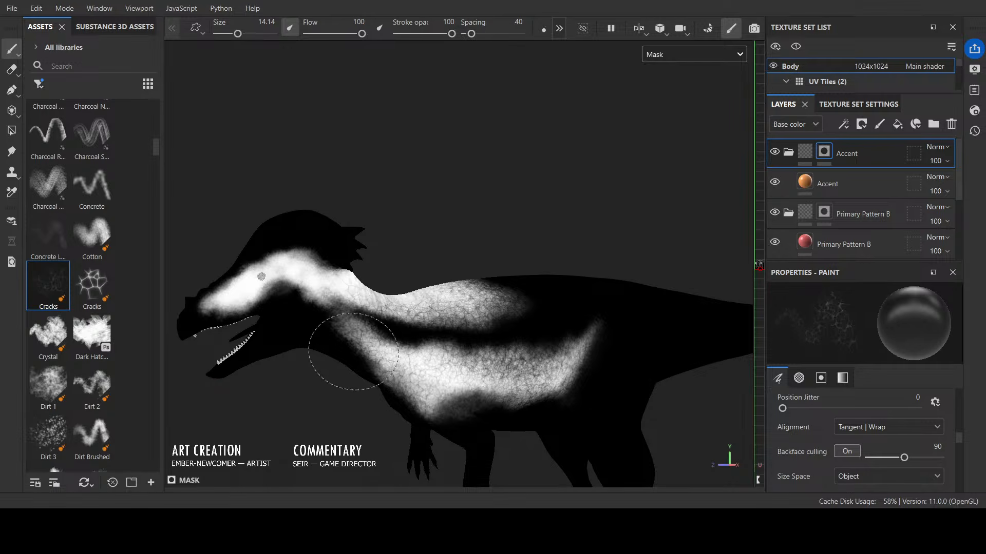
# Step: Break up the white accent on the face and back of the head with black cracks, reducing the brush to size 8.78
pyautogui.moveTo(313, 306)
pyautogui.mouseDown()
pyautogui.moveTo(275, 329)
pyautogui.moveTo(260, 308)
pyautogui.moveTo(199, 290)
pyautogui.moveTo(237, 271)
pyautogui.mouseUp()
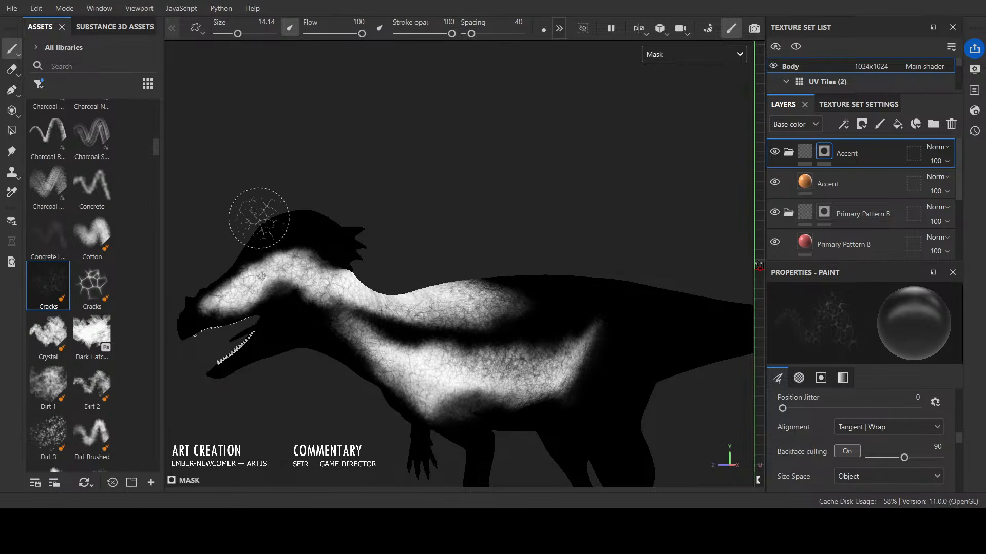
pyautogui.keyDown('ctrl'); pyautogui.moveTo(259, 218); pyautogui.dragTo(238, 218, button='right'); pyautogui.keyUp('ctrl')
pyautogui.moveTo(233, 295)
pyautogui.mouseDown()
pyautogui.moveTo(247, 290)
pyautogui.moveTo(229, 308)
pyautogui.moveTo(275, 302)
pyautogui.moveTo(260, 325)
pyautogui.mouseUp()
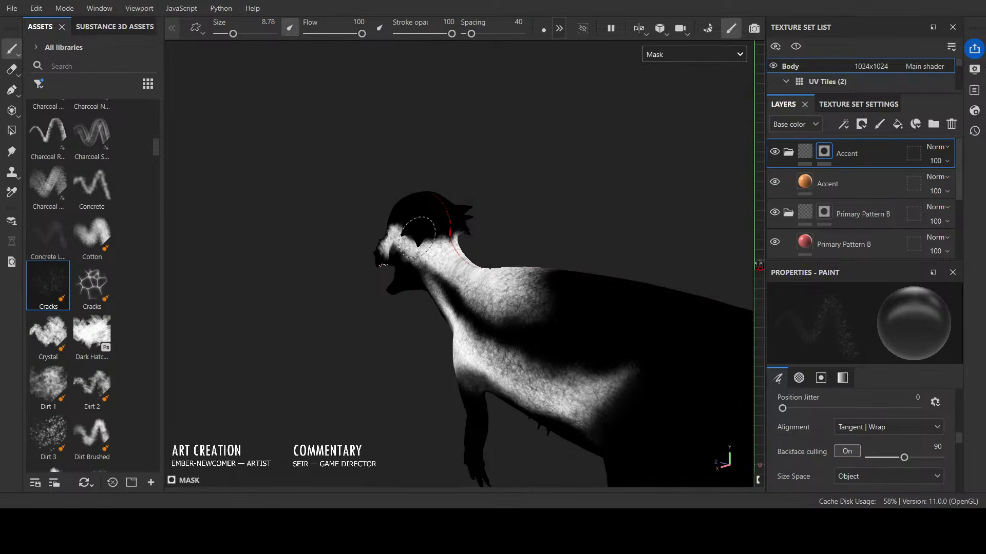
pyautogui.moveTo(416, 238); pyautogui.dragTo(462, 231)
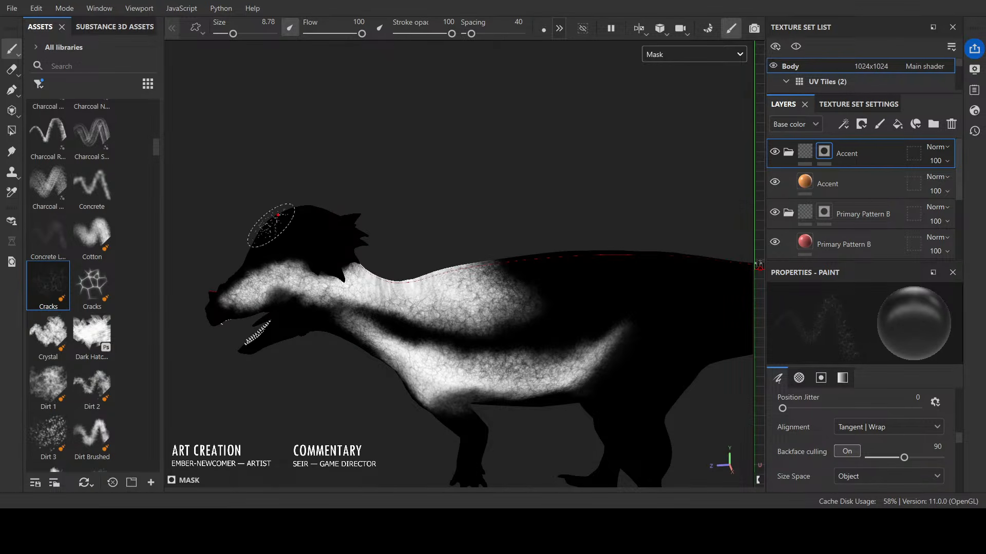
# Step: Feather the accent's edges around the head, throat and chest with fine white crack texture at brush size 4.68
pyautogui.keyDown('ctrl'); pyautogui.moveTo(273, 225); pyautogui.dragTo(251, 225, button='right'); pyautogui.keyUp('ctrl')
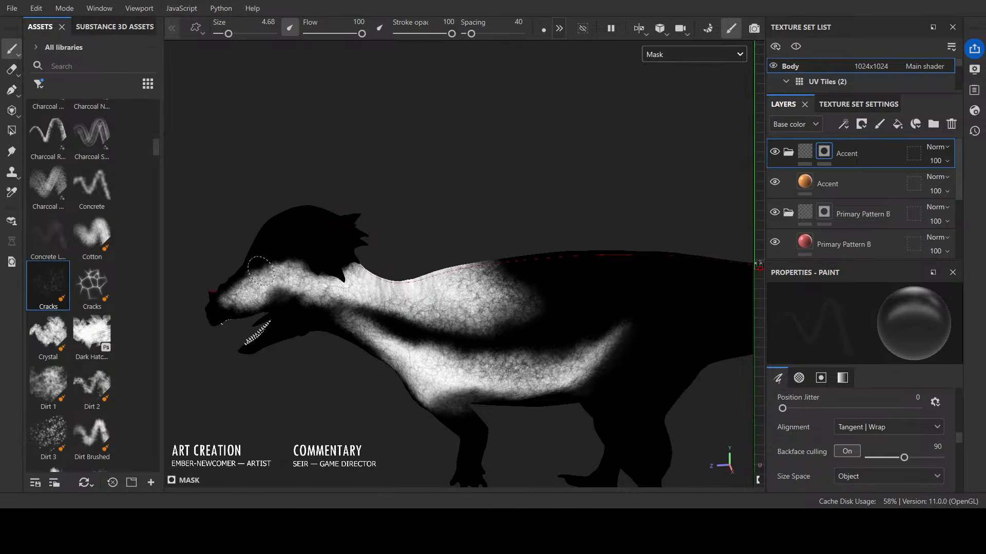
pyautogui.moveTo(277, 251); pyautogui.dragTo(254, 269)
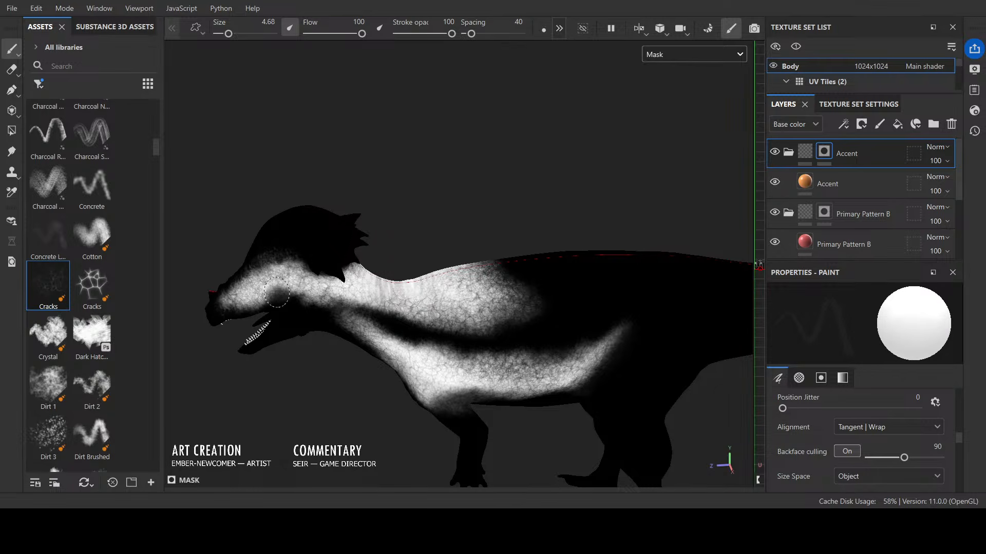
pyautogui.moveTo(322, 295)
pyautogui.mouseDown()
pyautogui.moveTo(354, 319)
pyautogui.moveTo(396, 320)
pyautogui.mouseUp()
pyautogui.press('x')
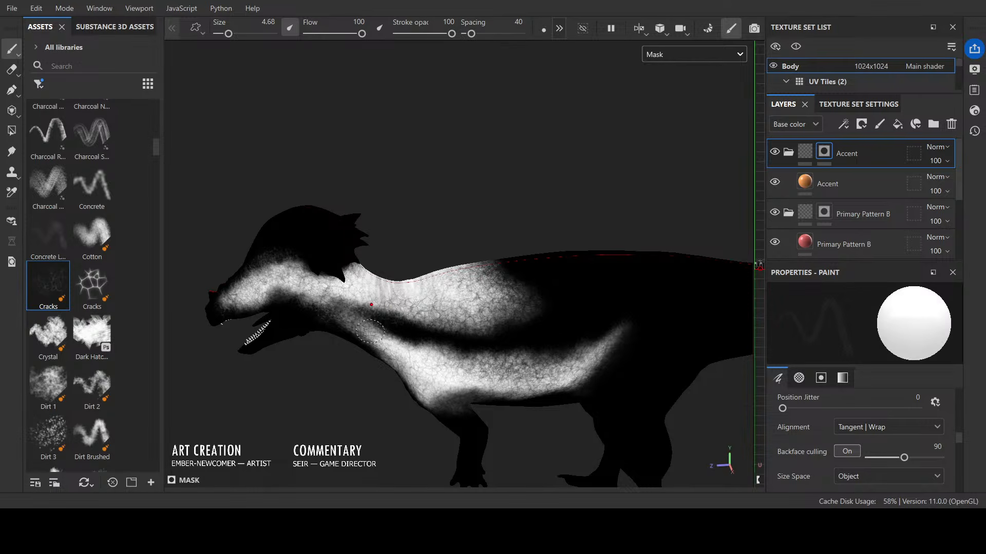
pyautogui.keyDown('alt'); pyautogui.moveTo(381, 352); pyautogui.dragTo(475, 214); pyautogui.keyUp('alt')
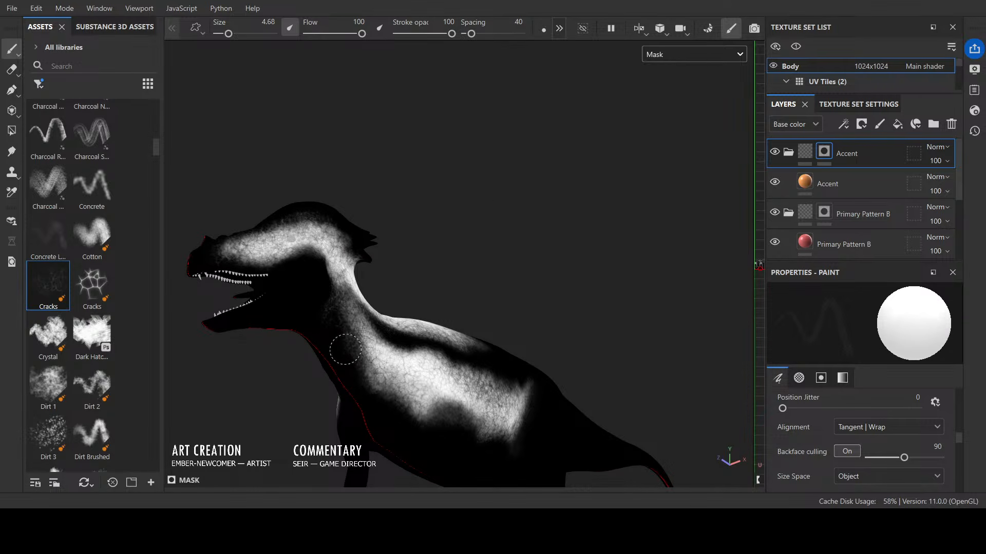
pyautogui.moveTo(357, 382)
pyautogui.mouseDown()
pyautogui.moveTo(377, 401)
pyautogui.moveTo(345, 374)
pyautogui.moveTo(421, 422)
pyautogui.moveTo(406, 402)
pyautogui.moveTo(477, 431)
pyautogui.moveTo(447, 371)
pyautogui.moveTo(470, 380)
pyautogui.mouseUp()
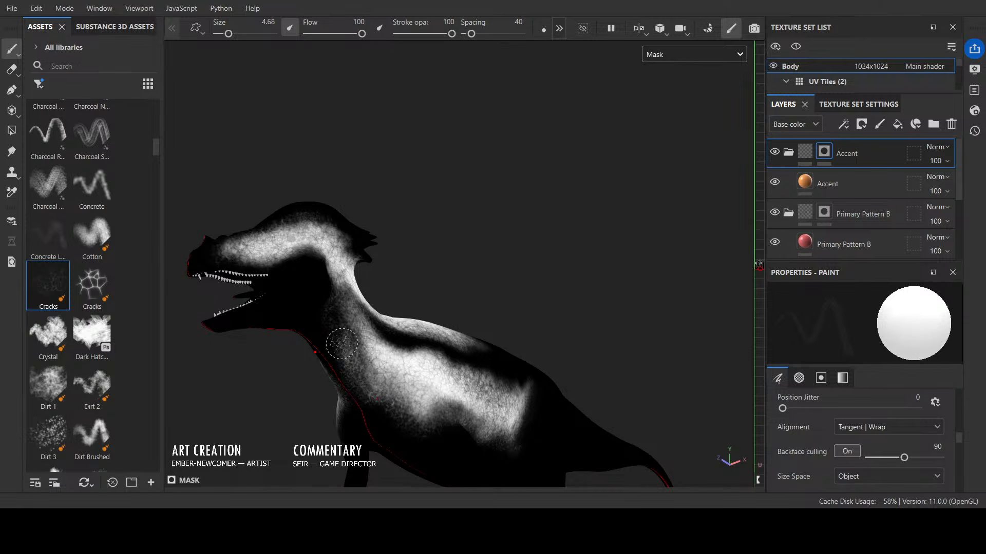
pyautogui.moveTo(327, 267); pyautogui.dragTo(320, 260)
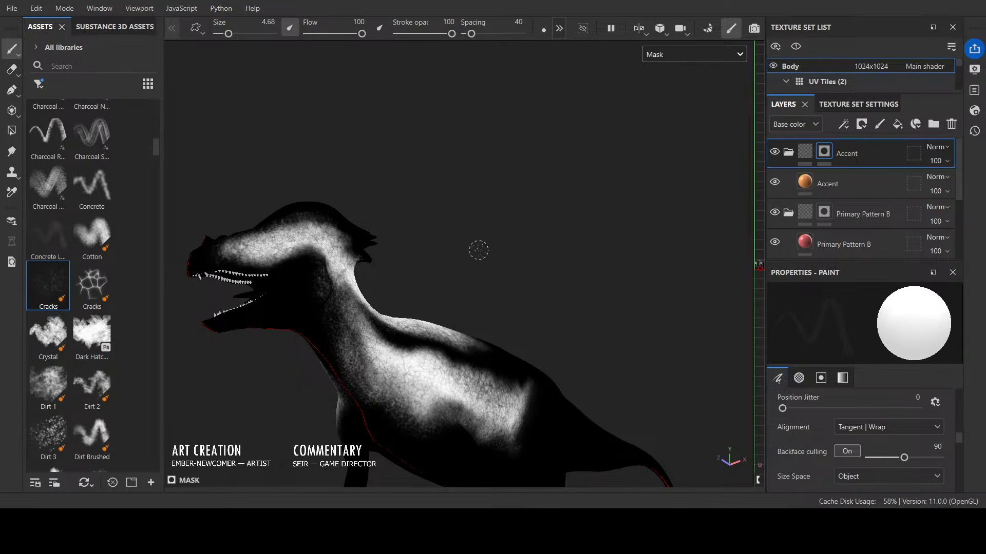
pyautogui.keyDown('alt'); pyautogui.moveTo(481, 253); pyautogui.dragTo(393, 305); pyautogui.keyUp('alt')
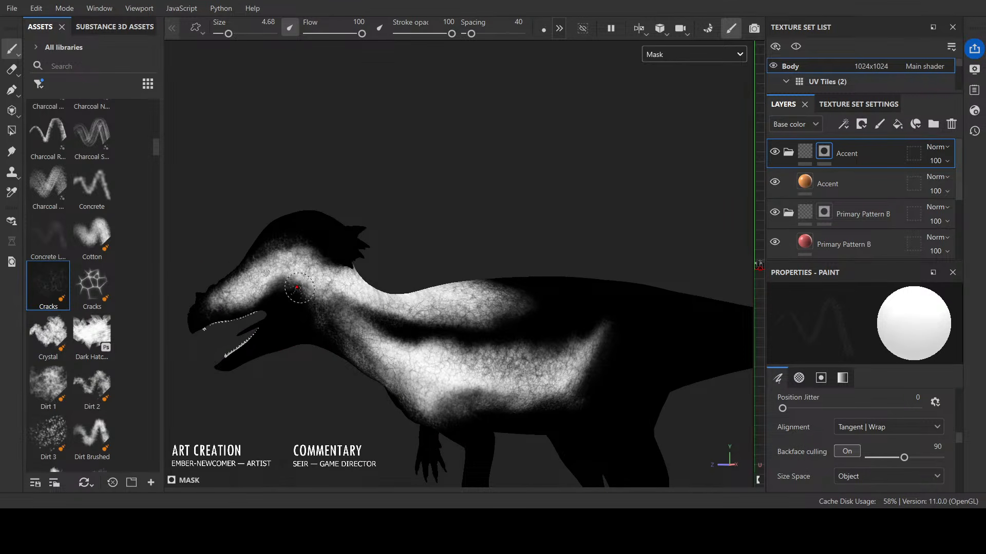
# Step: Turn off pen pressure for brush size and paint white cracks along the cheek, neck and shoulder edges of the accent
pyautogui.scroll(5, 947, 452)
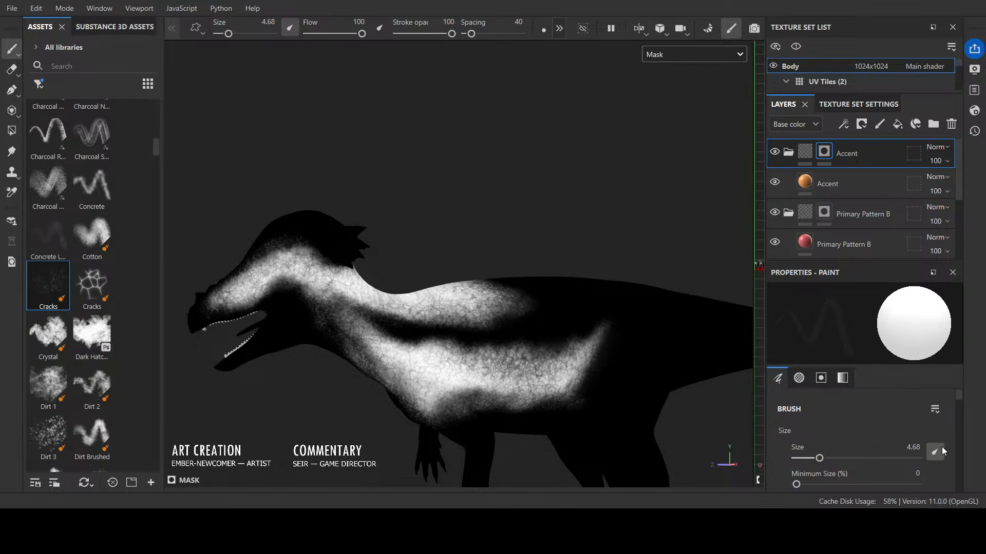
pyautogui.click(935, 452)
pyautogui.moveTo(308, 292)
pyautogui.mouseDown()
pyautogui.moveTo(282, 303)
pyautogui.moveTo(265, 303)
pyautogui.moveTo(267, 296)
pyautogui.mouseUp()
pyautogui.moveTo(347, 302)
pyautogui.mouseDown()
pyautogui.moveTo(331, 328)
pyautogui.moveTo(442, 317)
pyautogui.mouseUp()
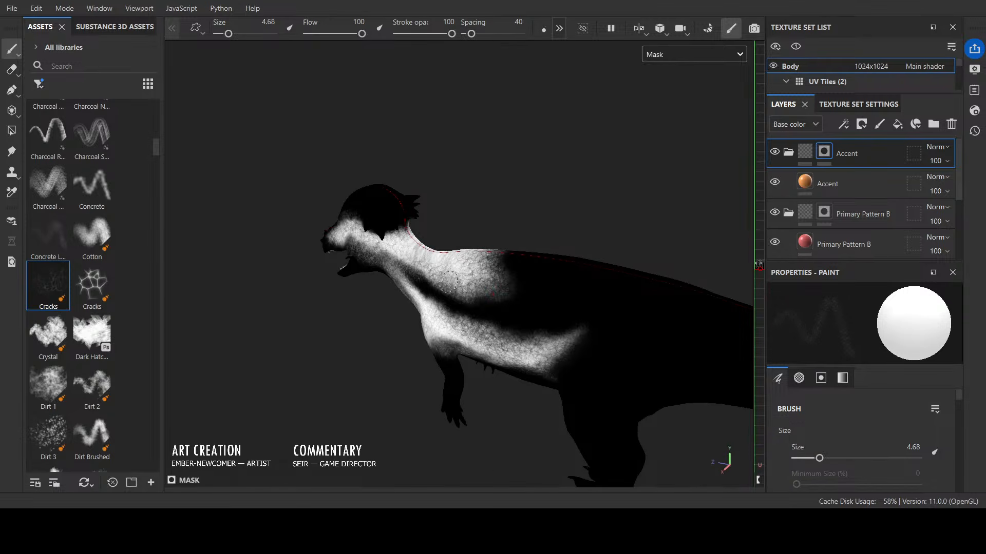
pyautogui.moveTo(449, 280)
pyautogui.mouseDown()
pyautogui.moveTo(417, 280)
pyautogui.moveTo(394, 263)
pyautogui.moveTo(433, 307)
pyautogui.moveTo(426, 291)
pyautogui.moveTo(463, 291)
pyautogui.mouseUp()
pyautogui.press('x')
pyautogui.keyDown('alt'); pyautogui.moveTo(534, 262); pyautogui.dragTo(639, 205); pyautogui.keyUp('alt')
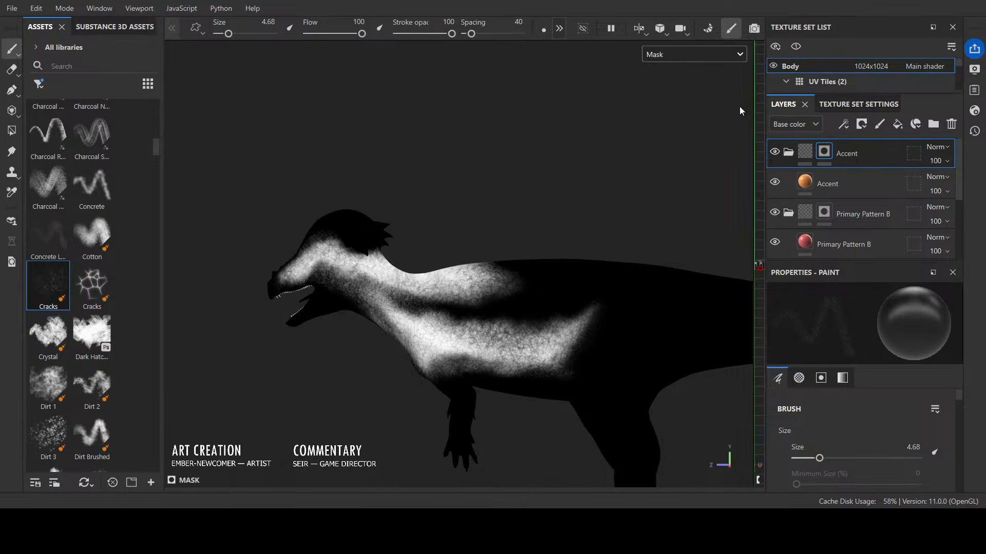
# Step: Extend the orange accent from the flank towards the thigh with the white Cotton brush at size 15, working in the base color display
pyautogui.press('c')
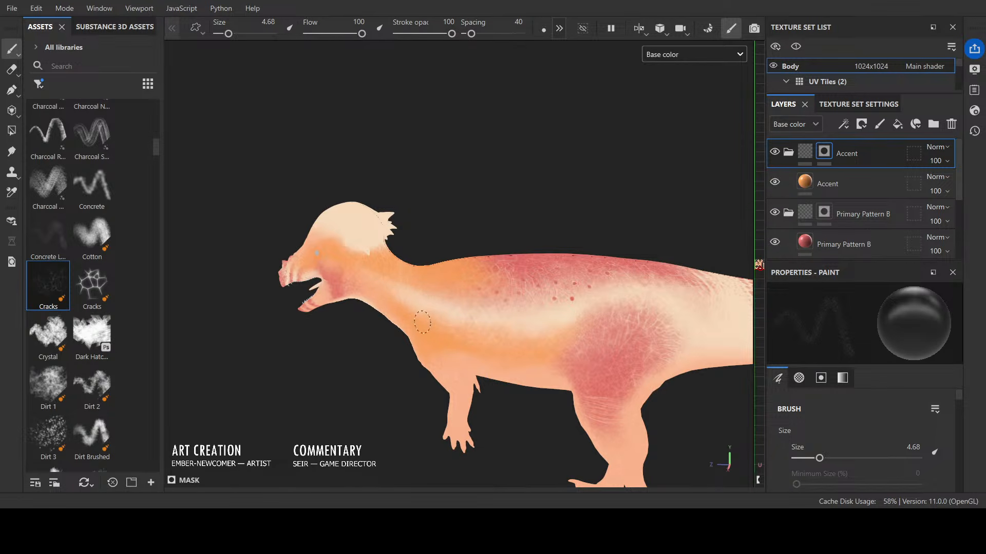
pyautogui.moveTo(390, 291)
pyautogui.keyDown('alt'); pyautogui.mouseDown()
pyautogui.moveTo(445, 205)
pyautogui.moveTo(455, 238)
pyautogui.moveTo(428, 232)
pyautogui.moveTo(457, 257)
pyautogui.moveTo(562, 223)
pyautogui.moveTo(549, 226)
pyautogui.mouseUp(); pyautogui.keyUp('alt')
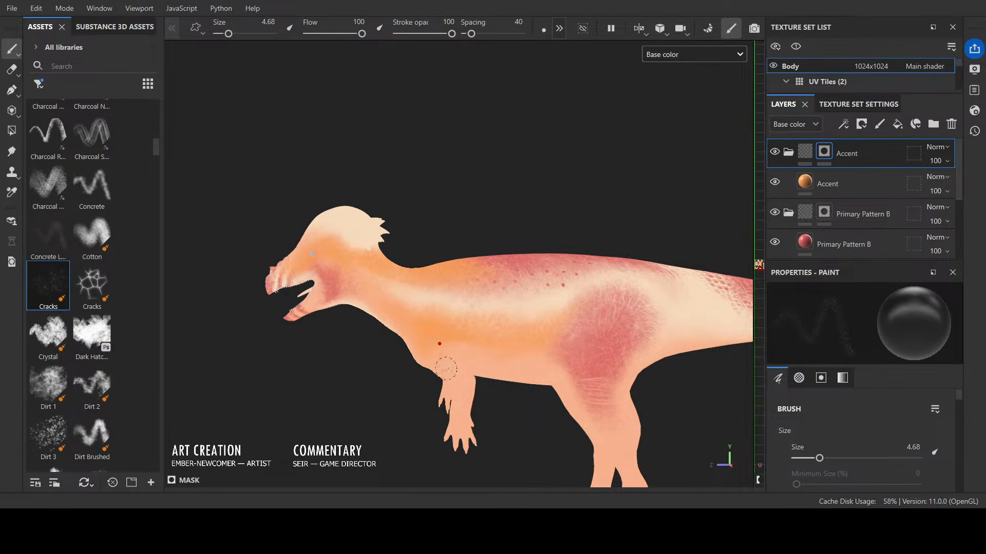
pyautogui.moveTo(421, 313)
pyautogui.keyDown('alt'); pyautogui.mouseDown()
pyautogui.moveTo(443, 254)
pyautogui.moveTo(402, 337)
pyautogui.mouseUp(); pyautogui.keyUp('alt')
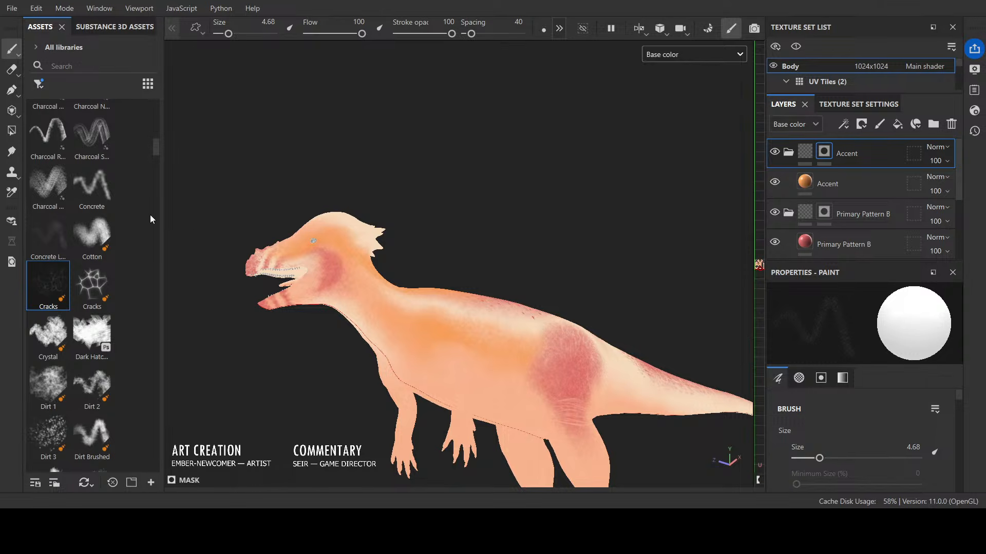
pyautogui.click(92, 236)
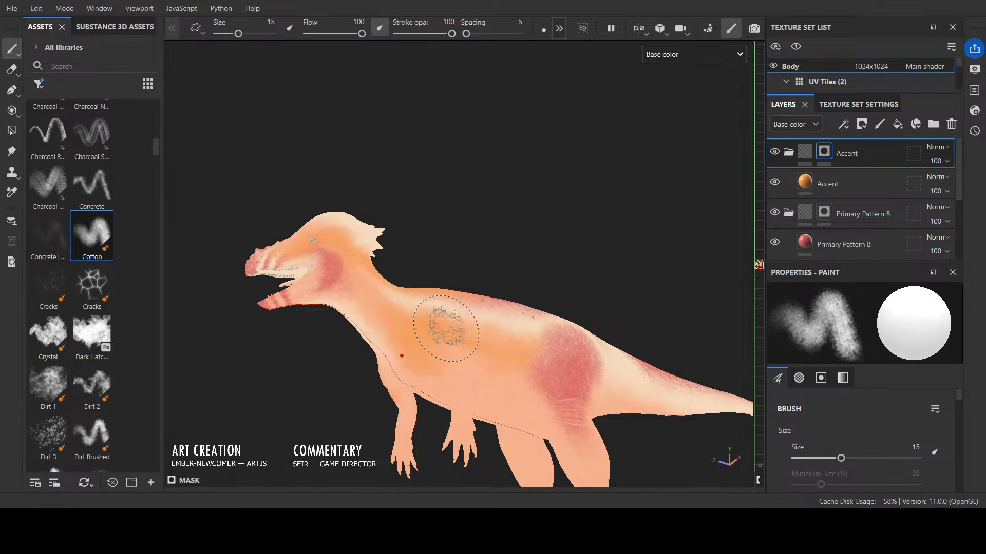
pyautogui.keyDown('alt'); pyautogui.keyDown('shift'); pyautogui.moveTo(552, 247); pyautogui.dragTo(511, 290); pyautogui.keyUp('shift'); pyautogui.keyUp('alt')
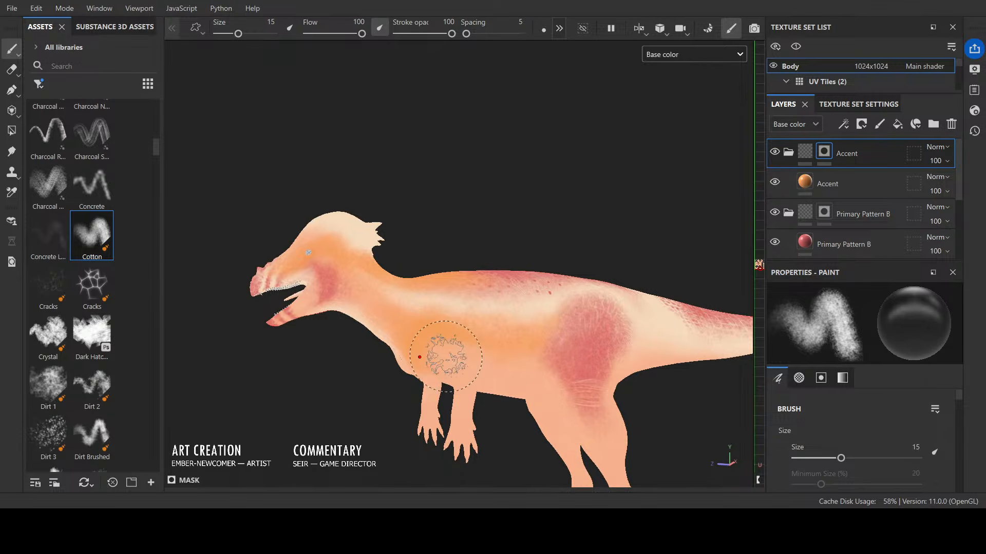
pyautogui.moveTo(445, 357)
pyautogui.keyDown('alt'); pyautogui.keyDown('shift'); pyautogui.mouseDown()
pyautogui.moveTo(513, 379)
pyautogui.moveTo(671, 400)
pyautogui.mouseUp(); pyautogui.keyUp('shift'); pyautogui.keyUp('alt')
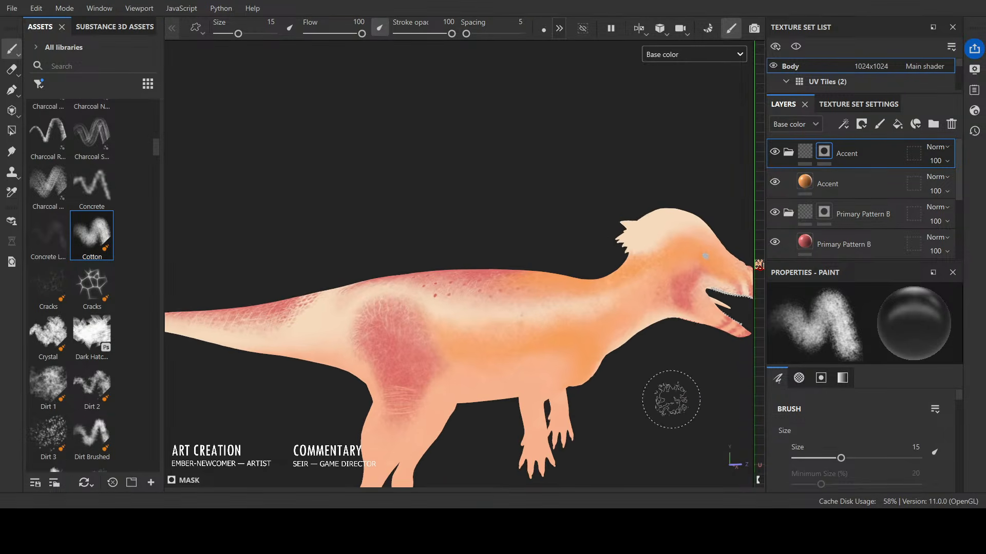
pyautogui.keyDown('alt'); pyautogui.moveTo(670, 399); pyautogui.dragTo(594, 360, button='middle'); pyautogui.keyUp('alt')
pyautogui.keyDown('alt'); pyautogui.keyDown('shift'); pyautogui.moveTo(594, 361); pyautogui.dragTo(642, 385); pyautogui.keyUp('shift'); pyautogui.keyUp('alt')
pyautogui.press('x')
pyautogui.moveTo(404, 285)
pyautogui.mouseDown()
pyautogui.moveTo(406, 303)
pyautogui.moveTo(386, 303)
pyautogui.moveTo(392, 281)
pyautogui.mouseUp()
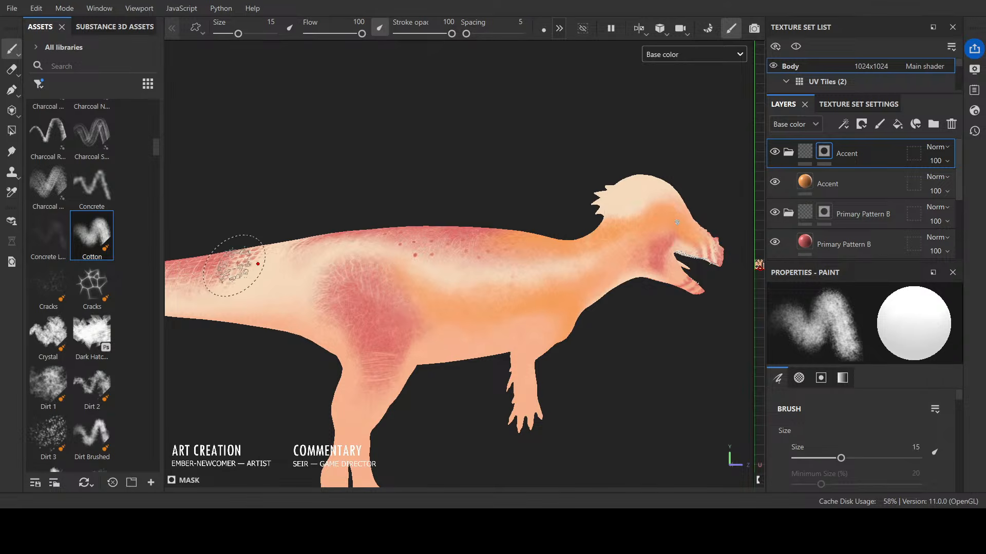
# Step: Break up the rear end of the flank accent at the thigh with the white Cracks brush at size 10
pyautogui.click(52, 282)
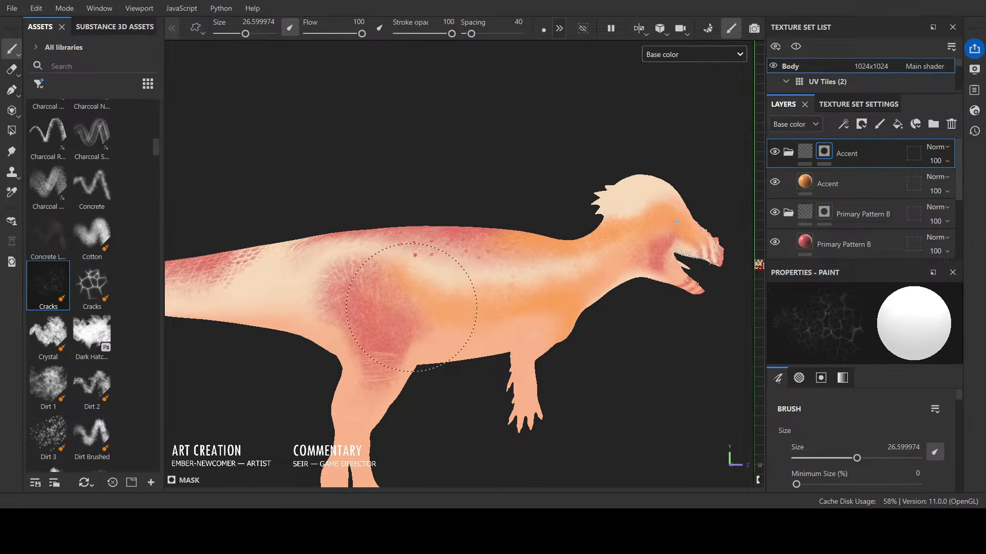
pyautogui.keyDown('ctrl'); pyautogui.moveTo(422, 292); pyautogui.dragTo(406, 300, button='right'); pyautogui.keyUp('ctrl')
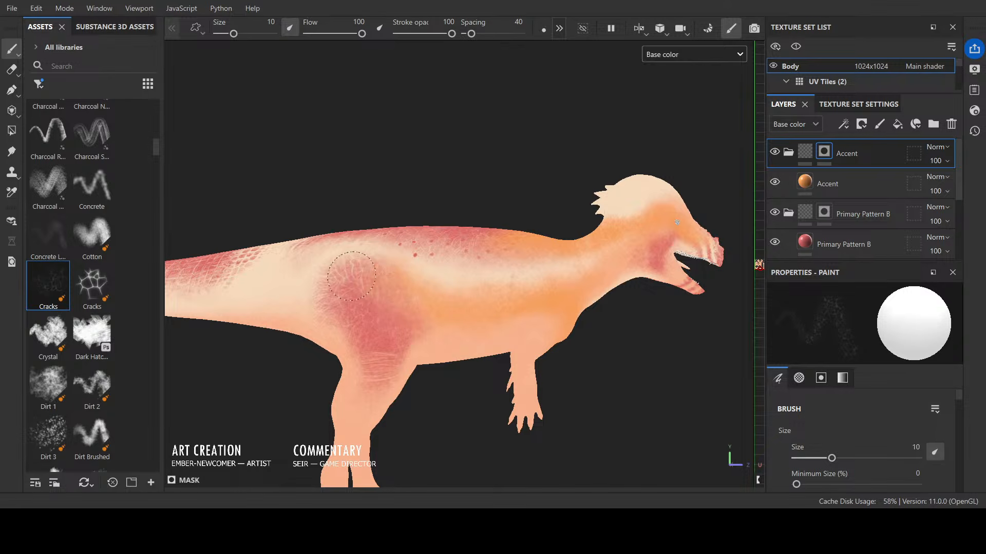
pyautogui.moveTo(395, 299)
pyautogui.keyDown('alt'); pyautogui.mouseDown()
pyautogui.moveTo(502, 220)
pyautogui.moveTo(533, 303)
pyautogui.mouseUp(); pyautogui.keyUp('alt')
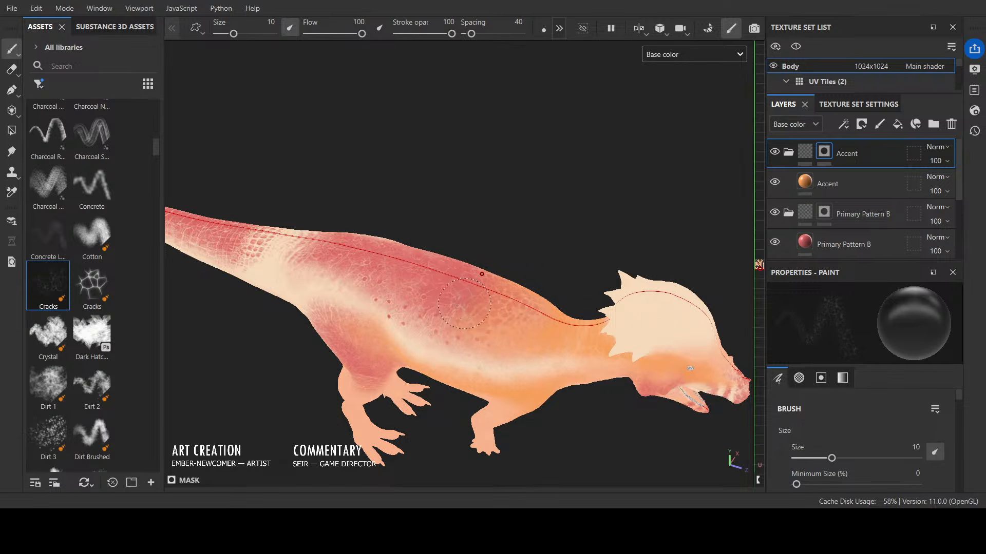
# Step: Blend the orange accent into the red back across the shoulders and neck base, alternating white and black cracks
pyautogui.press('x')
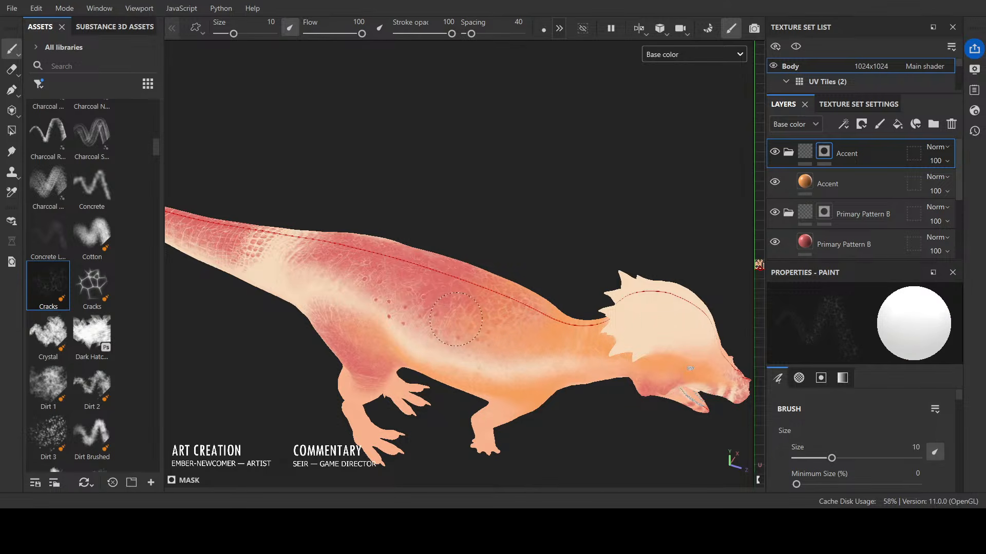
pyautogui.moveTo(582, 302)
pyautogui.keyDown('alt'); pyautogui.mouseDown()
pyautogui.moveTo(621, 334)
pyautogui.moveTo(546, 374)
pyautogui.moveTo(508, 287)
pyautogui.moveTo(539, 288)
pyautogui.moveTo(578, 346)
pyautogui.mouseUp(); pyautogui.keyUp('alt')
pyautogui.scroll(5, 508, 287)
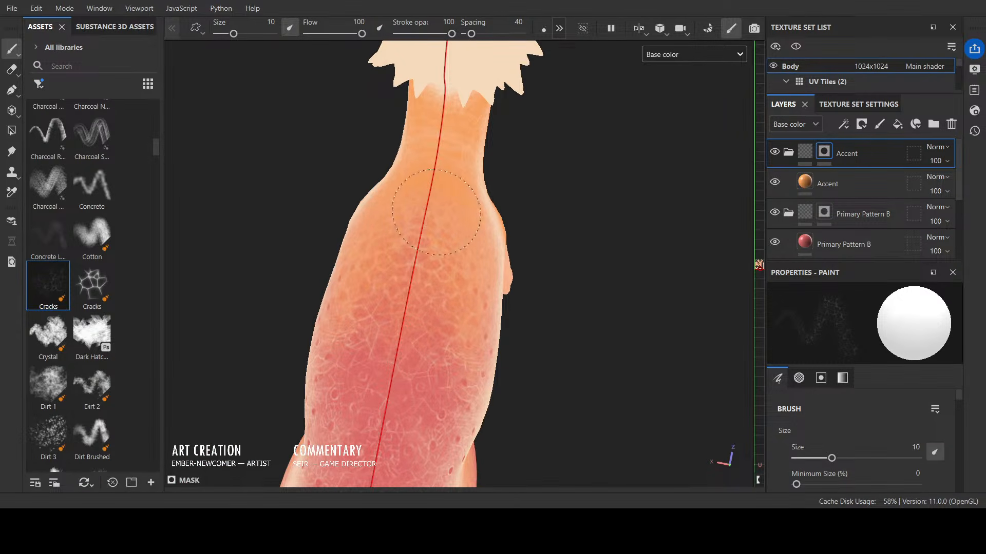
pyautogui.press('x')
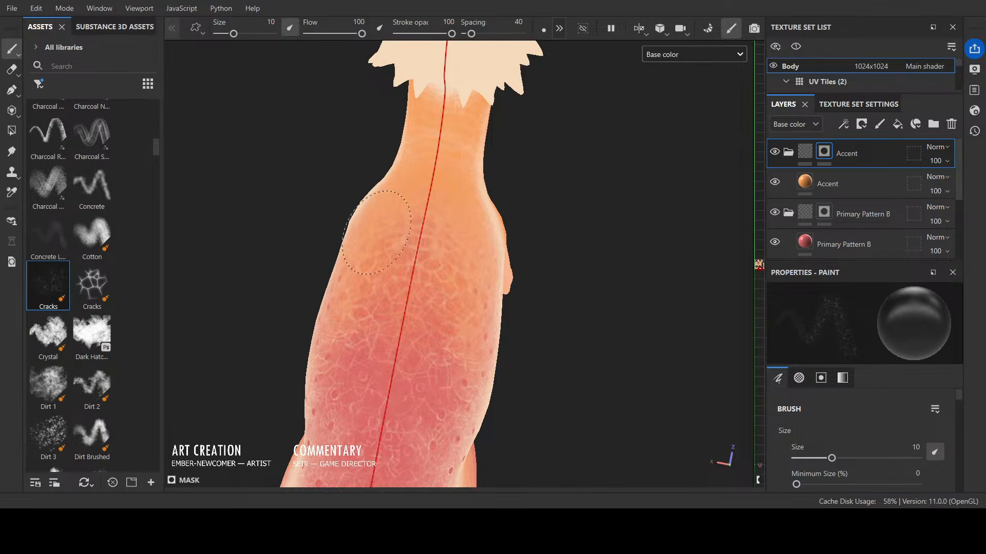
pyautogui.press('x')
pyautogui.press('x')
pyautogui.press('x')
pyautogui.press('x')
pyautogui.press('x')
pyautogui.keyDown('alt'); pyautogui.moveTo(442, 204); pyautogui.dragTo(427, 185, button='right'); pyautogui.keyUp('alt')
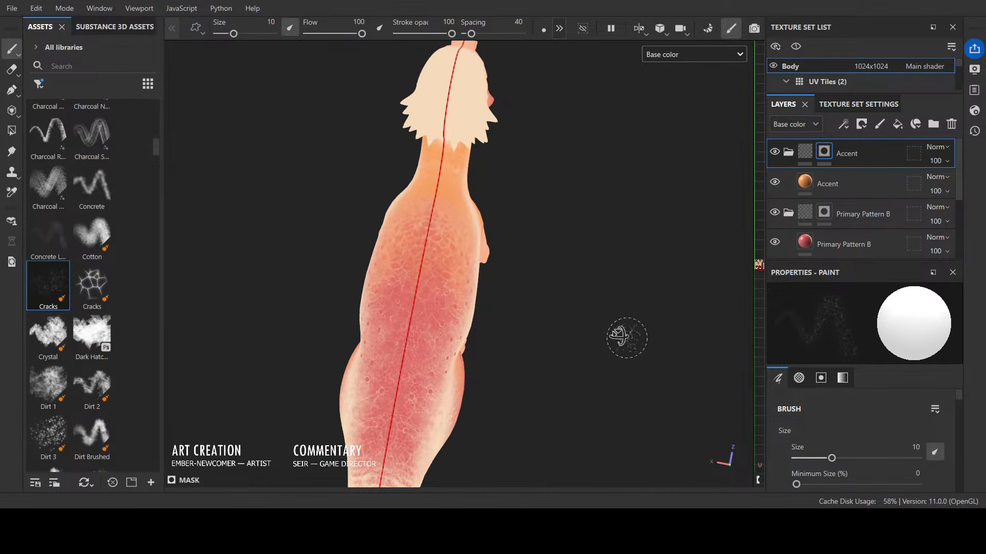
# Step: Examine the accent's transitions on the head, back, flank and thigh from both sides of the dinosaur
pyautogui.keyDown('alt'); pyautogui.keyDown('shift'); pyautogui.moveTo(623, 337); pyautogui.dragTo(404, 227); pyautogui.keyUp('shift'); pyautogui.keyUp('alt')
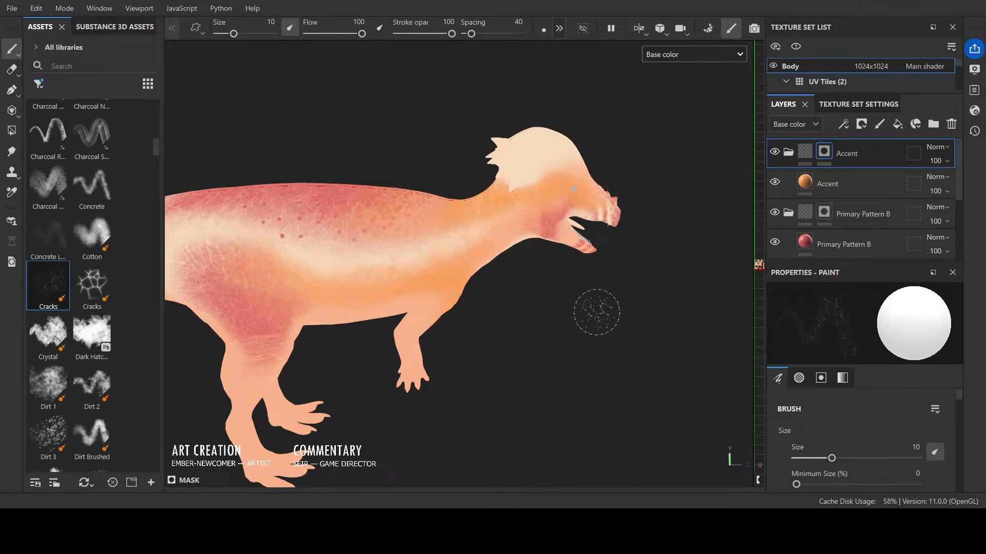
pyautogui.keyDown('alt'); pyautogui.keyDown('shift'); pyautogui.moveTo(543, 346); pyautogui.dragTo(709, 318); pyautogui.keyUp('shift'); pyautogui.keyUp('alt')
pyautogui.keyDown('alt'); pyautogui.keyDown('shift'); pyautogui.moveTo(242, 251); pyautogui.dragTo(506, 297); pyautogui.keyUp('shift'); pyautogui.keyUp('alt')
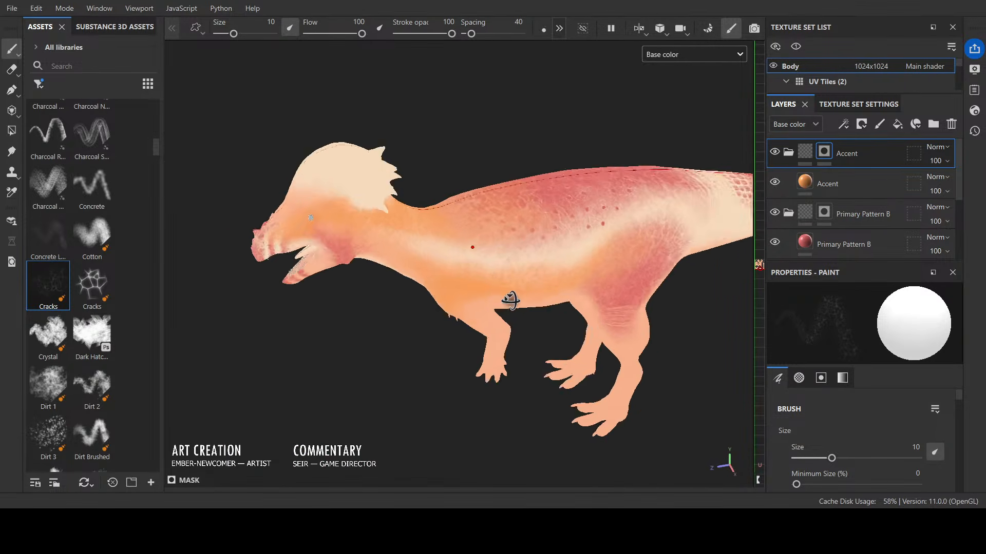
pyautogui.scroll(2, 506, 297)
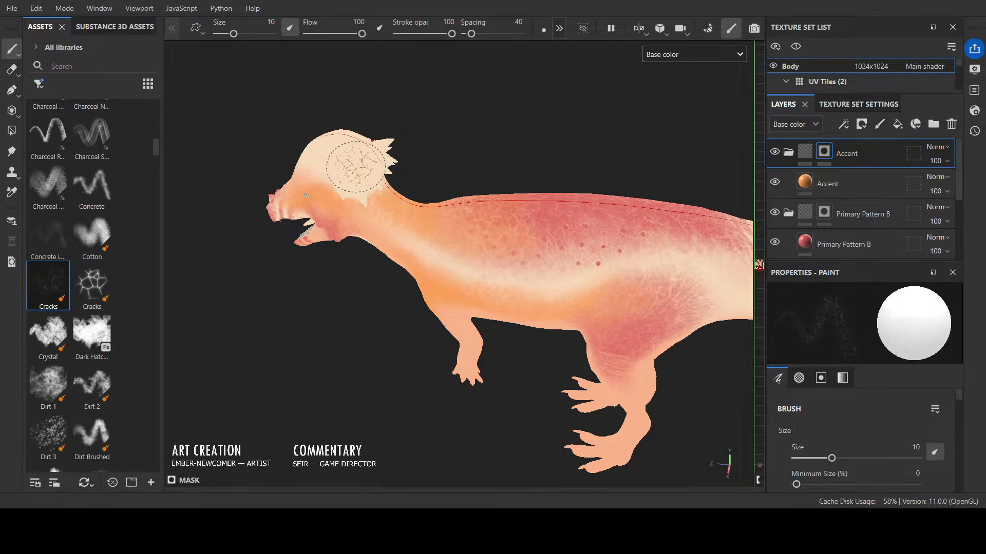
pyautogui.keyDown('alt'); pyautogui.keyDown('shift'); pyautogui.moveTo(401, 207); pyautogui.dragTo(401, 136); pyautogui.keyUp('shift'); pyautogui.keyUp('alt')
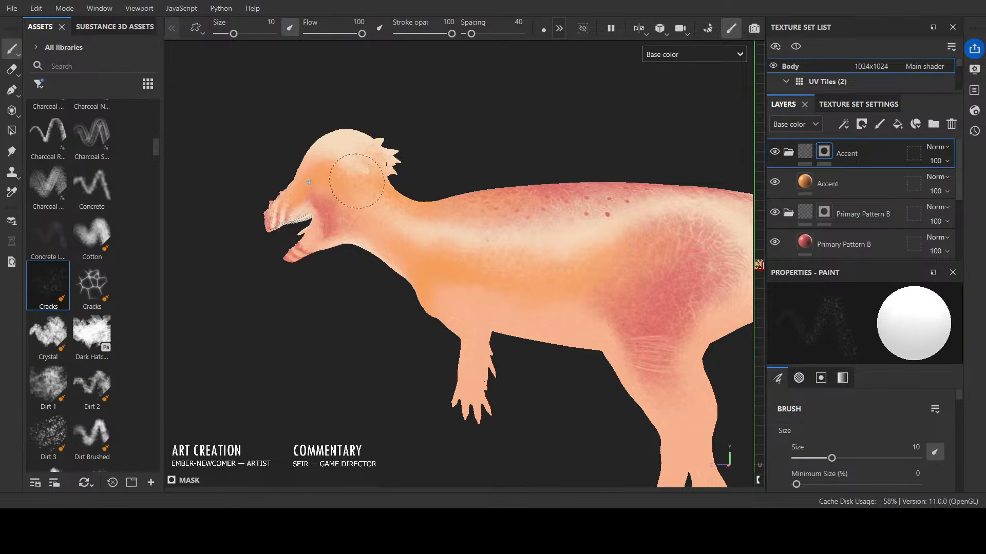
pyautogui.keyDown('alt'); pyautogui.moveTo(460, 148); pyautogui.dragTo(449, 251); pyautogui.keyUp('alt')
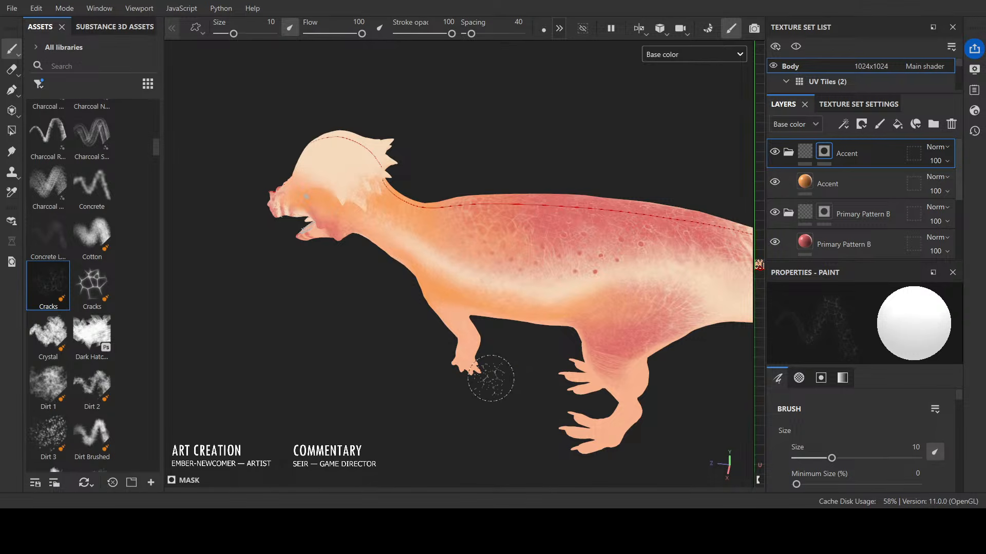
pyautogui.keyDown('alt'); pyautogui.moveTo(488, 378); pyautogui.dragTo(524, 278); pyautogui.keyUp('alt')
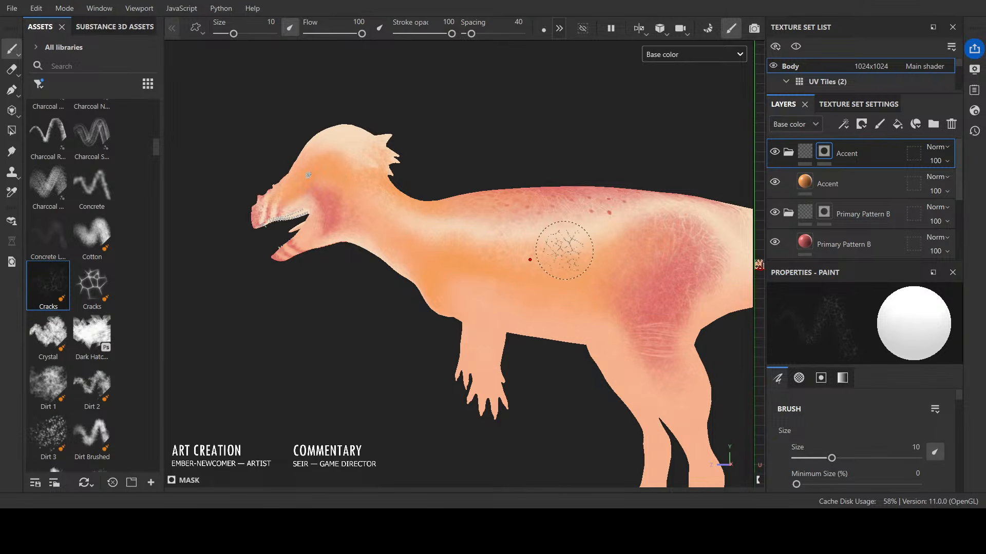
pyautogui.keyDown('alt'); pyautogui.moveTo(585, 262); pyautogui.dragTo(663, 126); pyautogui.keyUp('alt')
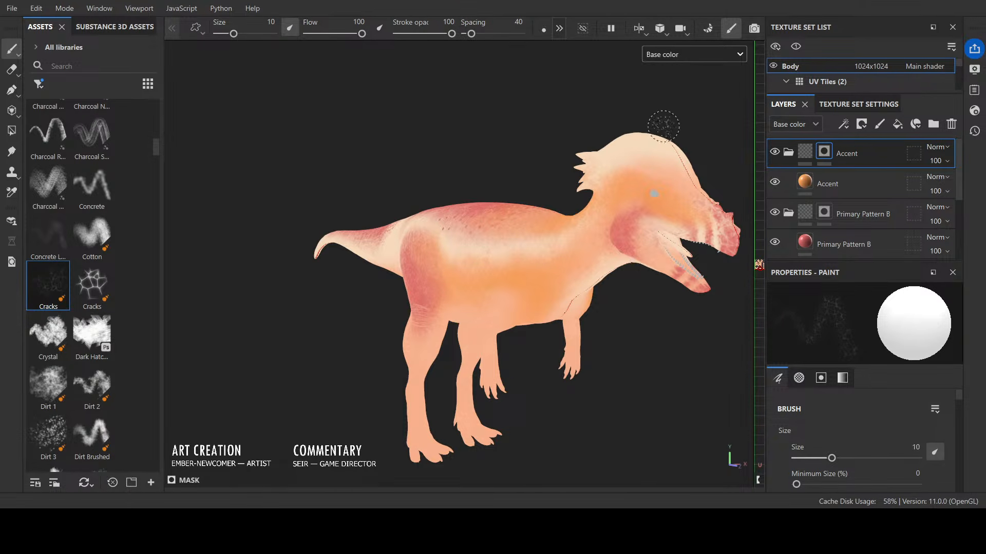
# Step: Display the full material and refine the flank accent between the shoulder and thigh with black cracks at size 10
pyautogui.click(664, 54)
pyautogui.click(669, 85)
pyautogui.moveTo(513, 277)
pyautogui.keyDown('alt'); pyautogui.mouseDown()
pyautogui.moveTo(467, 296)
pyautogui.moveTo(556, 272)
pyautogui.moveTo(618, 339)
pyautogui.moveTo(405, 418)
pyautogui.moveTo(246, 410)
pyautogui.moveTo(262, 324)
pyautogui.mouseUp(); pyautogui.keyUp('alt')
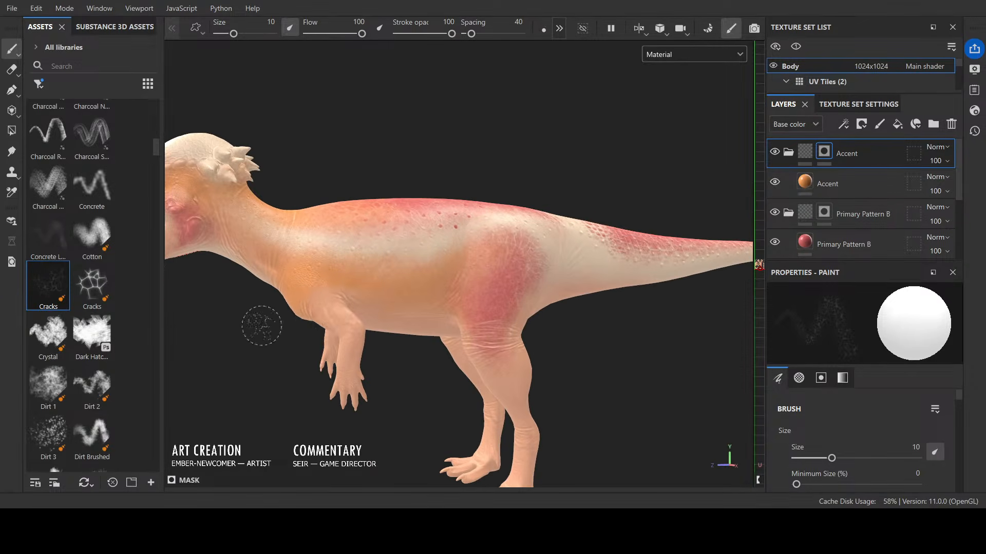
pyautogui.keyDown('alt'); pyautogui.moveTo(262, 324); pyautogui.dragTo(357, 310, button='right'); pyautogui.keyUp('alt')
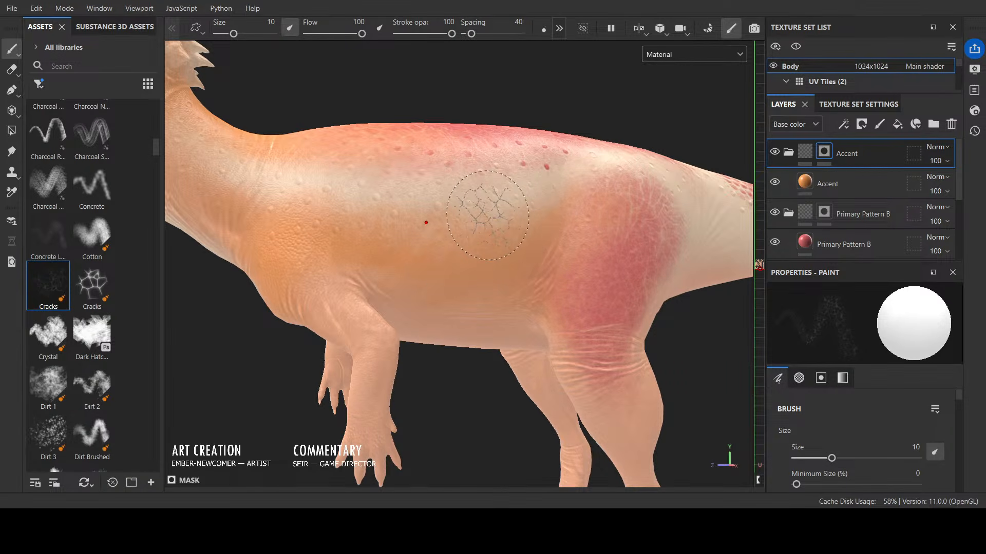
pyautogui.scroll(3, 508, 227)
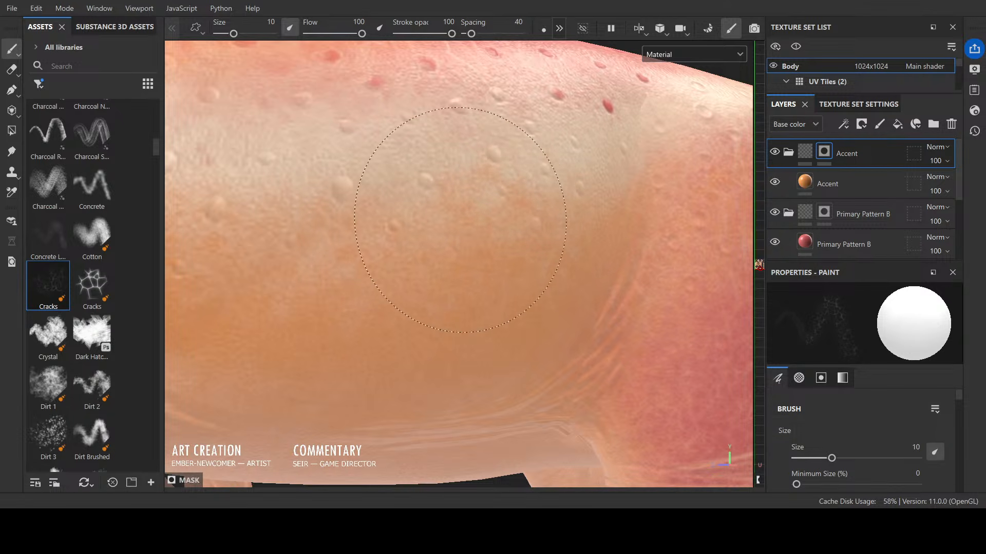
pyautogui.scroll(-5, 616, 199)
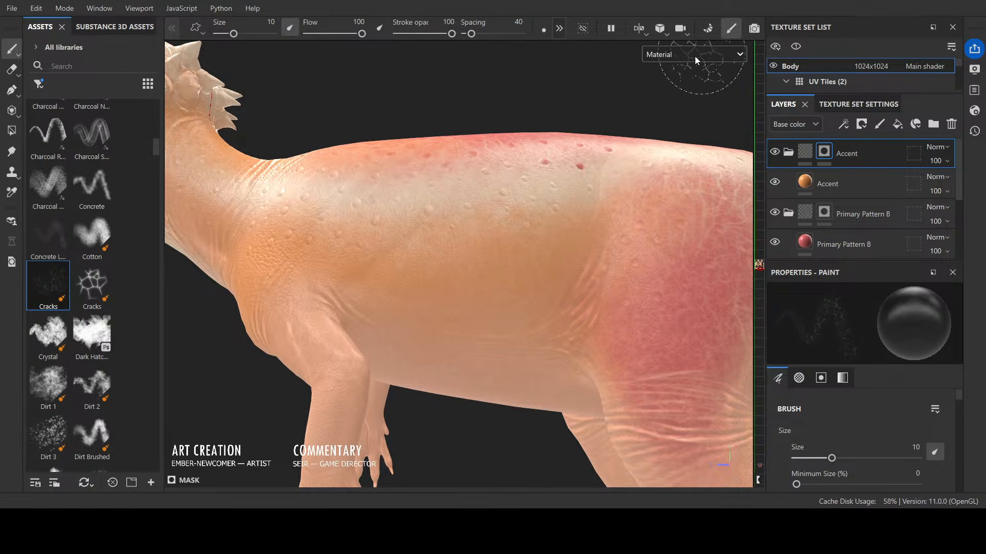
# Step: Compare the Accent mask with the full material, checking the flank from the side and the back from above
pyautogui.press('m')
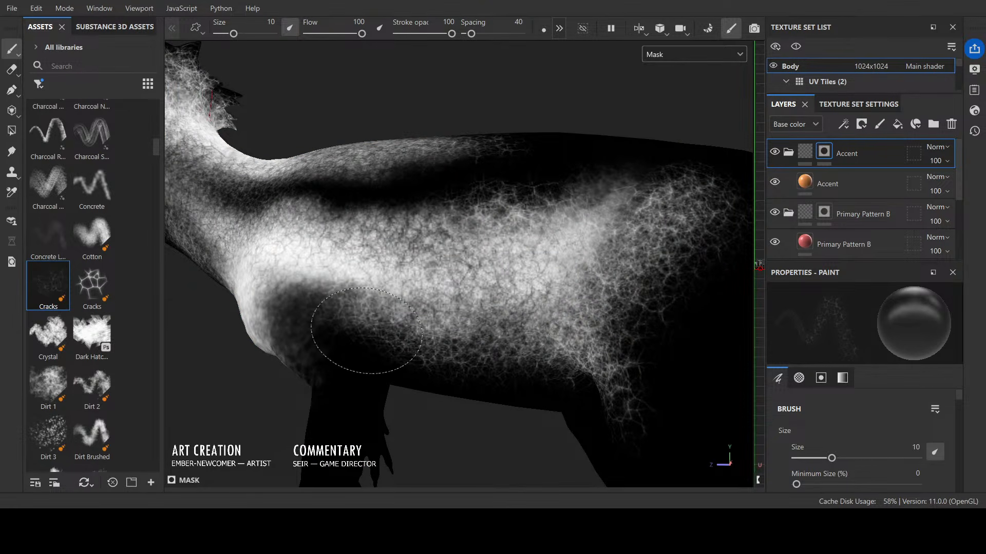
pyautogui.scroll(1, 555, 241)
pyautogui.scroll(-5, 556, 242)
pyautogui.keyDown('alt'); pyautogui.moveTo(556, 242); pyautogui.dragTo(563, 207); pyautogui.keyUp('alt')
pyautogui.press('m')
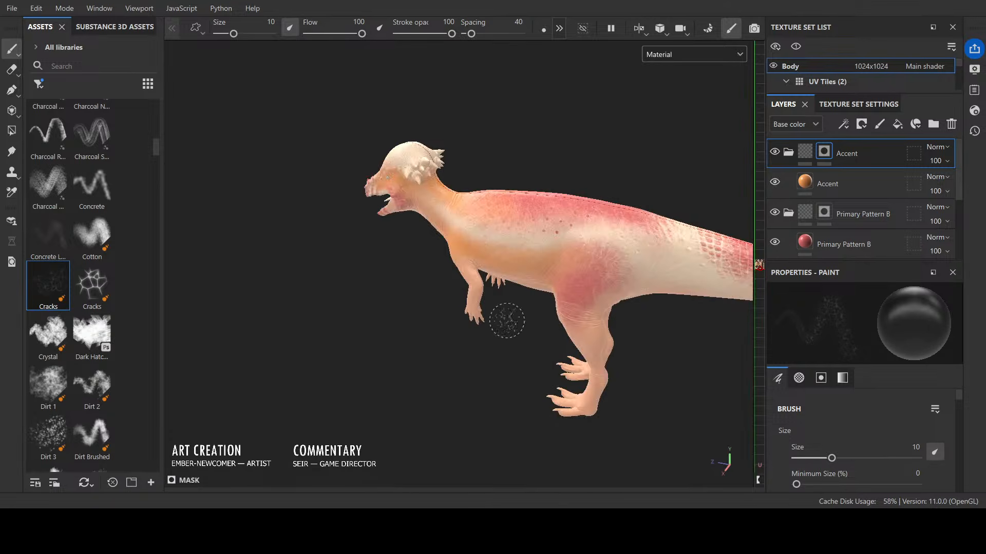
pyautogui.keyDown('alt'); pyautogui.moveTo(506, 319); pyautogui.dragTo(622, 287); pyautogui.keyUp('alt')
pyautogui.moveTo(476, 378)
pyautogui.keyDown('alt'); pyautogui.mouseDown()
pyautogui.moveTo(758, 367)
pyautogui.moveTo(561, 438)
pyautogui.moveTo(343, 479)
pyautogui.moveTo(581, 187)
pyautogui.mouseUp(); pyautogui.keyUp('alt')
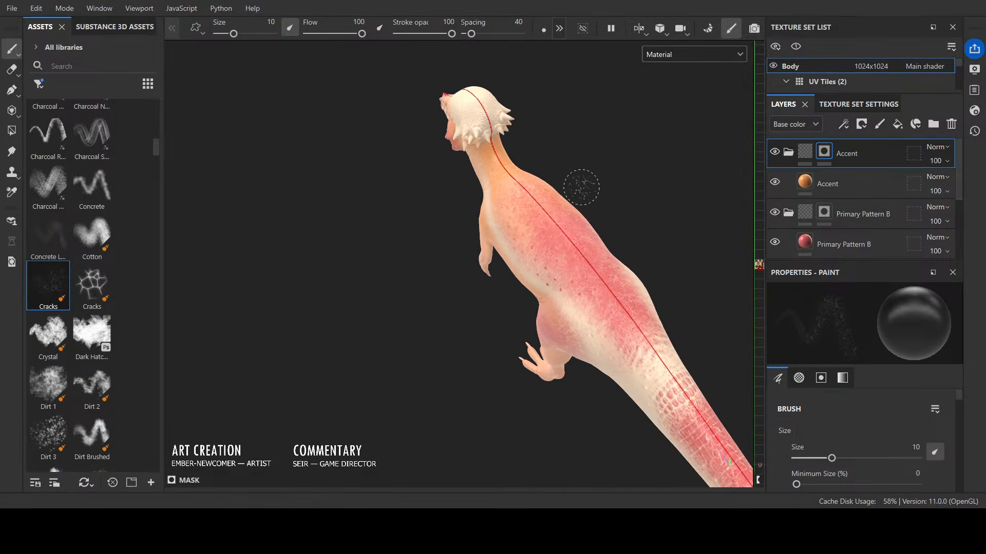
# Step: Choose the Cotton brush, reduce it to size 0.27 and start fine white crease detail in the accent around the shoulder
pyautogui.scroll(5, 580, 187)
pyautogui.click(92, 234)
pyautogui.moveTo(270, 265)
pyautogui.keyDown('alt'); pyautogui.mouseDown()
pyautogui.moveTo(451, 229)
pyautogui.moveTo(458, 217)
pyautogui.mouseUp(); pyautogui.keyUp('alt')
pyautogui.press('[')
pyautogui.press('[')
pyautogui.press('[')
pyautogui.press('[')
pyautogui.press('[')
pyautogui.press('[')
pyautogui.press('[')
pyautogui.press('[')
pyautogui.press('[')
pyautogui.press('[')
pyautogui.press('[')
pyautogui.press('[')
pyautogui.press('[')
pyautogui.press('[')
pyautogui.press('[')
pyautogui.press('[')
pyautogui.press('[')
pyautogui.press('[')
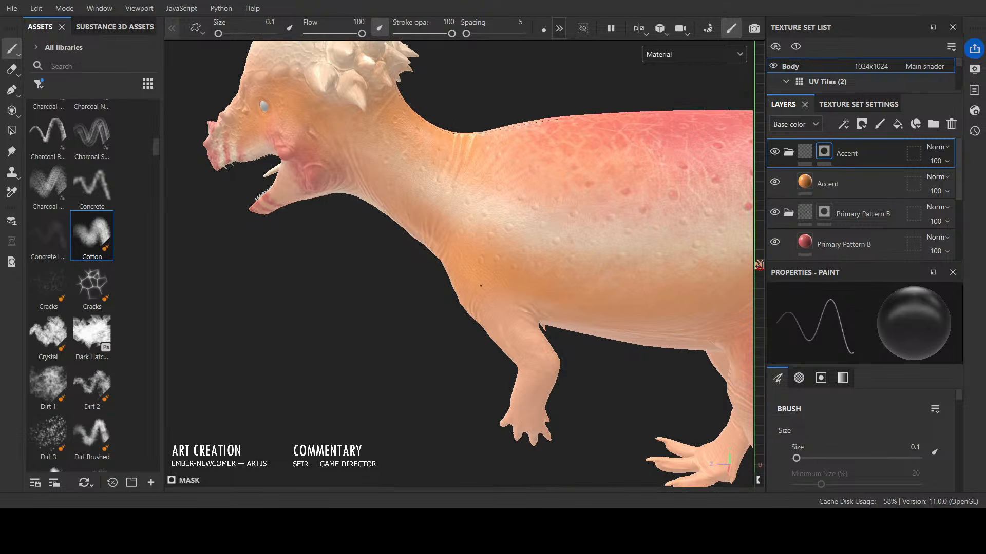
pyautogui.press(']')
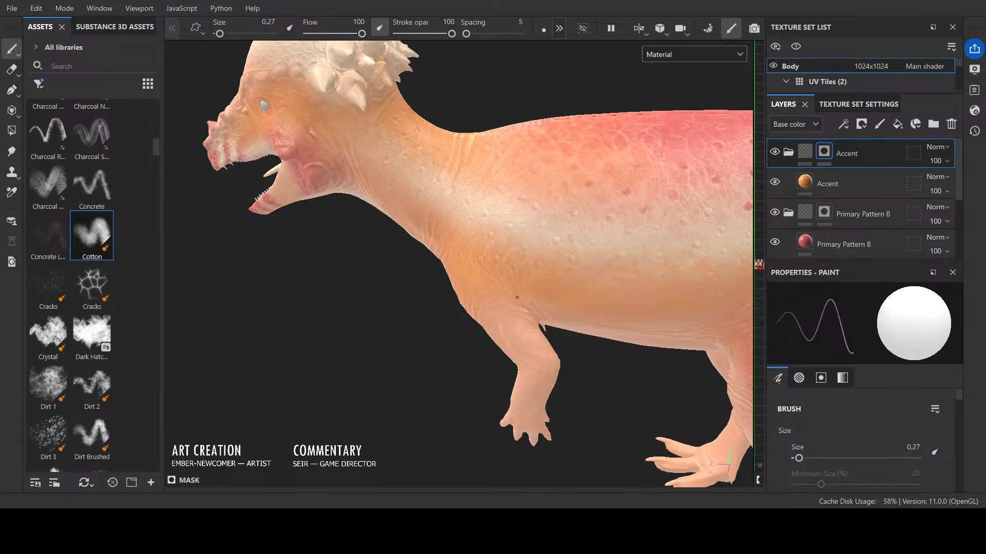
# Step: Work fine black Cotton strokes into the accent's skin bumps and creases along the shoulder and neck base at size 0.27
pyautogui.keyDown('alt'); pyautogui.moveTo(526, 207); pyautogui.dragTo(521, 260); pyautogui.keyUp('alt')
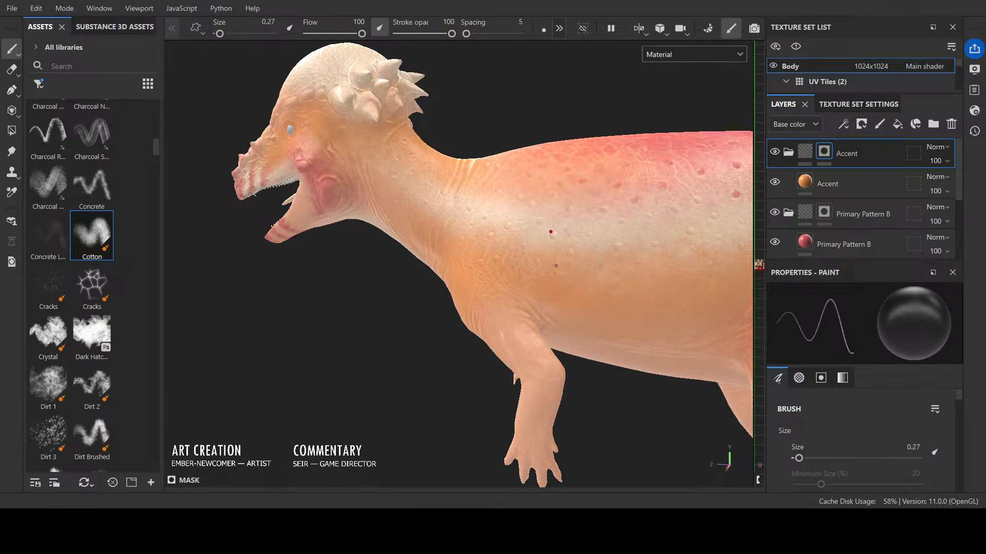
pyautogui.keyDown('alt'); pyautogui.moveTo(556, 265); pyautogui.dragTo(590, 231); pyautogui.keyUp('alt')
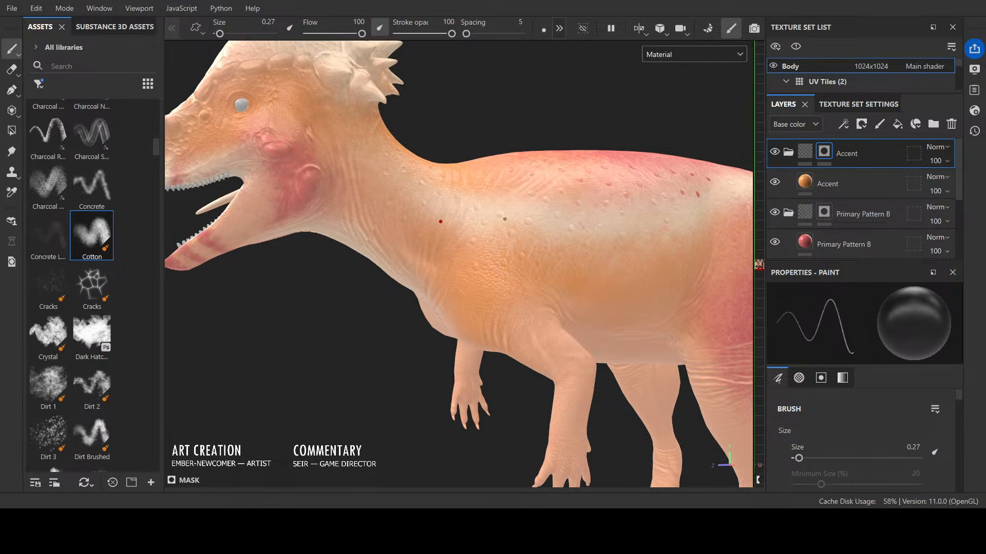
pyautogui.keyDown('alt'); pyautogui.moveTo(504, 219); pyautogui.dragTo(462, 241); pyautogui.keyUp('alt')
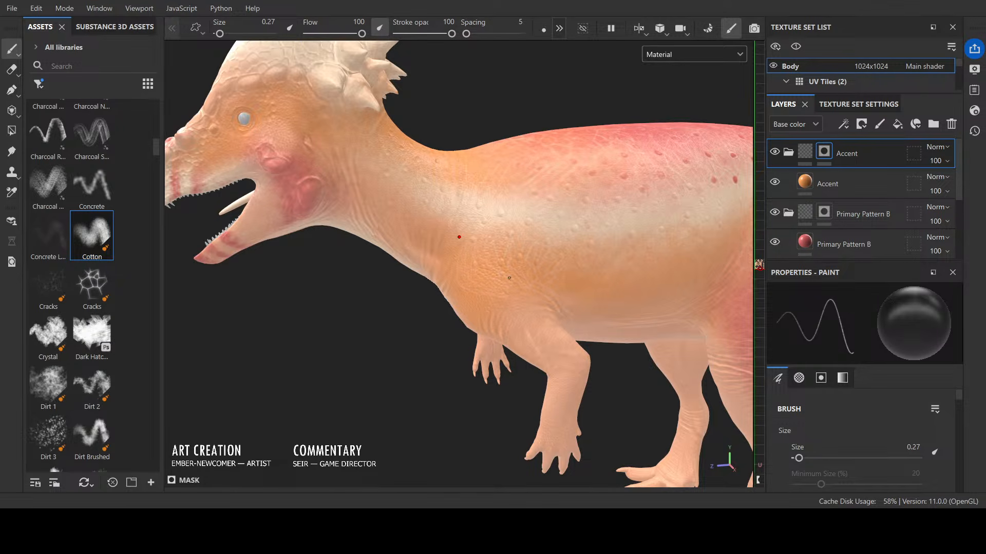
pyautogui.keyDown('alt'); pyautogui.moveTo(443, 197); pyautogui.dragTo(600, 250); pyautogui.keyUp('alt')
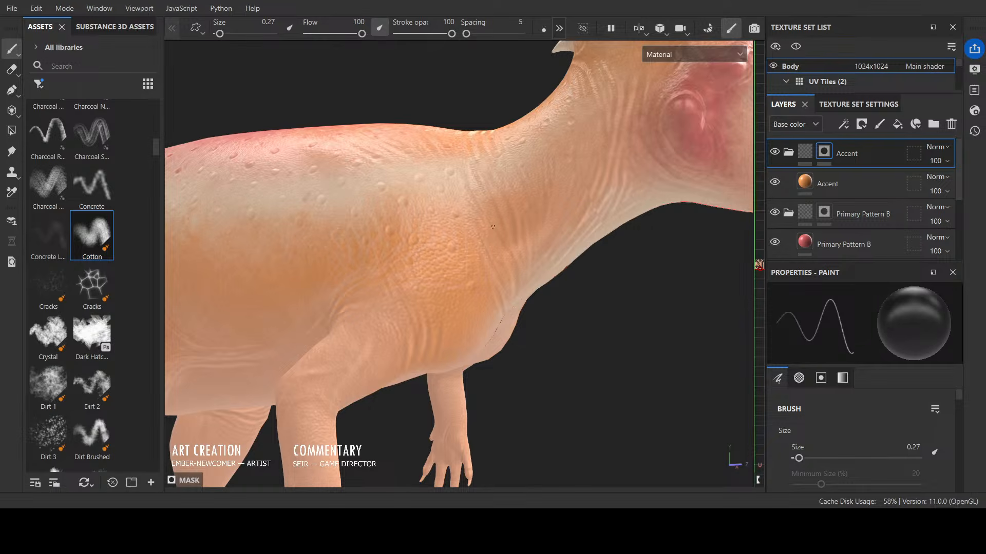
pyautogui.keyDown('alt'); pyautogui.moveTo(492, 226); pyautogui.dragTo(455, 248); pyautogui.keyUp('alt')
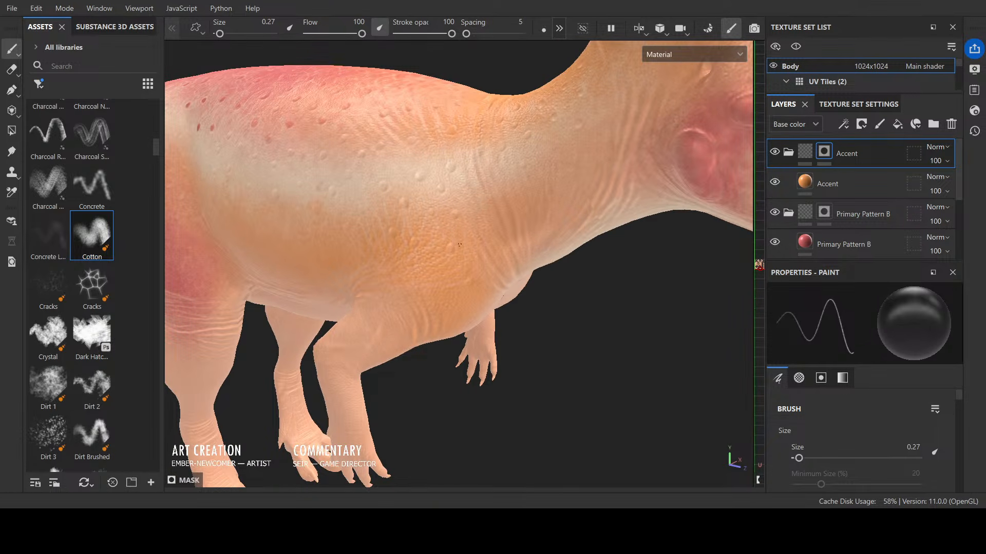
# Step: Refine the accent's skin detail across the chest and front flank with fine Cotton strokes, switching between white and black
pyautogui.scroll(-5, 457, 201)
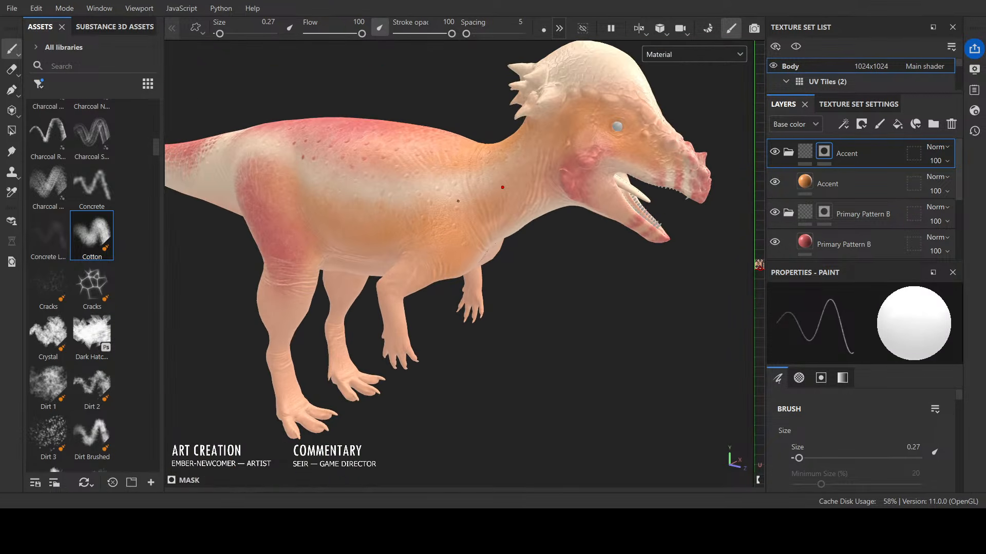
pyautogui.keyDown('alt'); pyautogui.moveTo(397, 361); pyautogui.dragTo(222, 351); pyautogui.keyUp('alt')
pyautogui.keyDown('alt'); pyautogui.moveTo(434, 400); pyautogui.dragTo(356, 402); pyautogui.keyUp('alt')
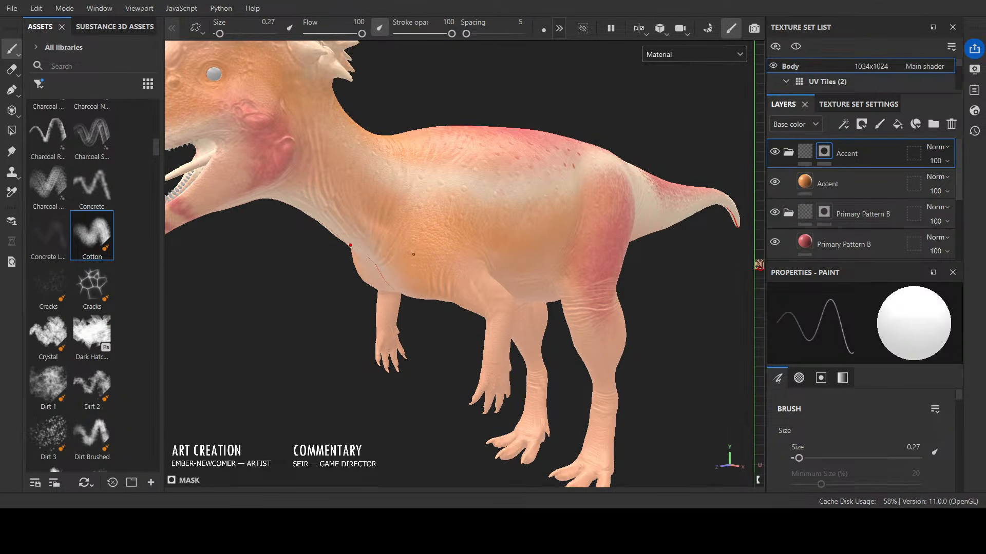
pyautogui.press('x')
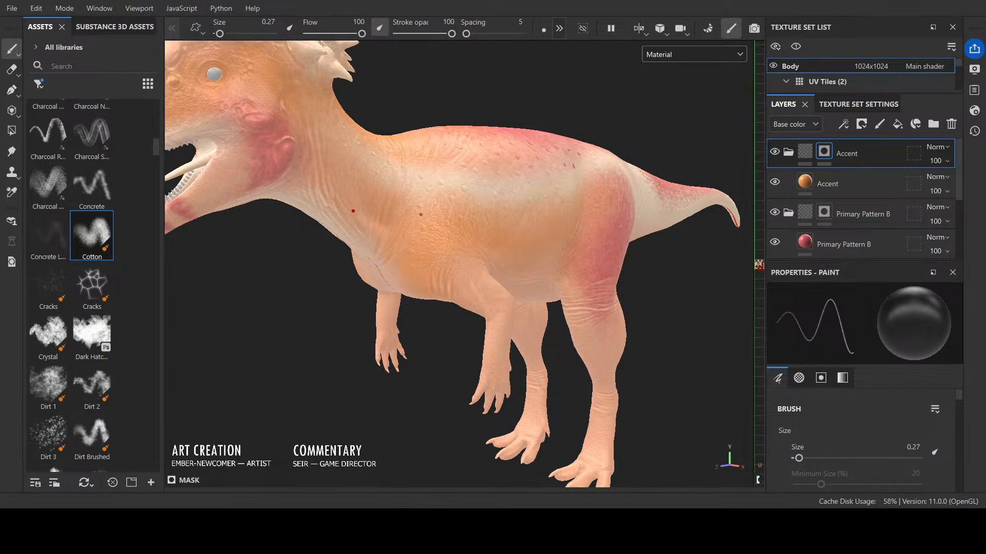
pyautogui.moveTo(455, 200)
pyautogui.keyDown('alt'); pyautogui.mouseDown()
pyautogui.moveTo(436, 207)
pyautogui.moveTo(453, 233)
pyautogui.mouseUp(); pyautogui.keyUp('alt')
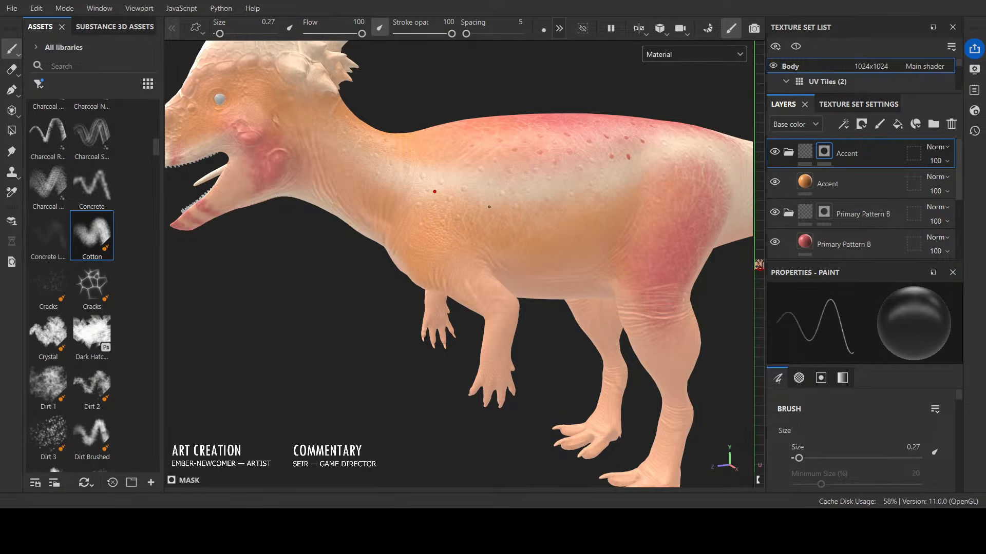
# Step: Clear a patch of the accent on the upper back behind the neck with black Cotton strokes at size 1.75
pyautogui.moveTo(634, 134)
pyautogui.keyDown('alt'); pyautogui.mouseDown()
pyautogui.moveTo(632, 152)
pyautogui.moveTo(477, 164)
pyautogui.mouseUp(); pyautogui.keyUp('alt')
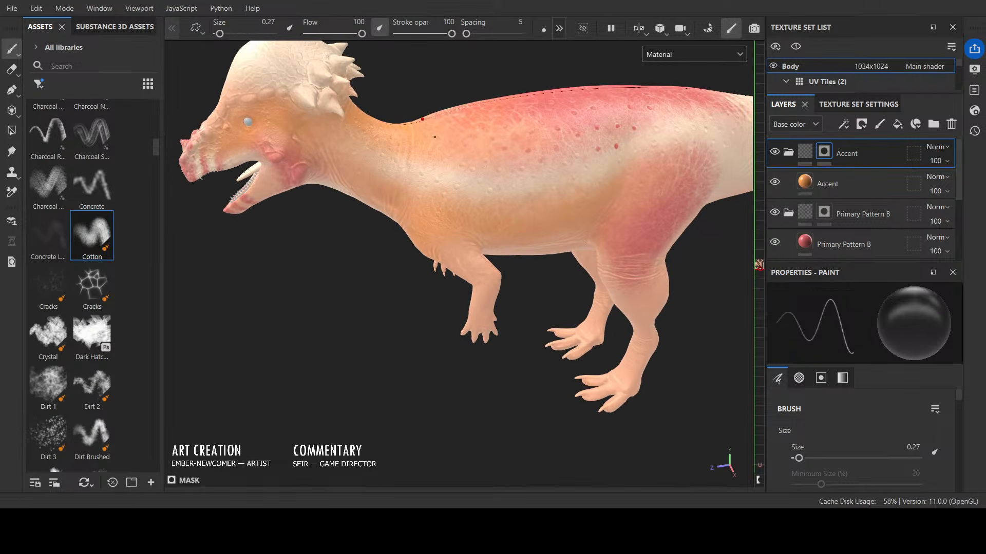
pyautogui.scroll(-3, 439, 126)
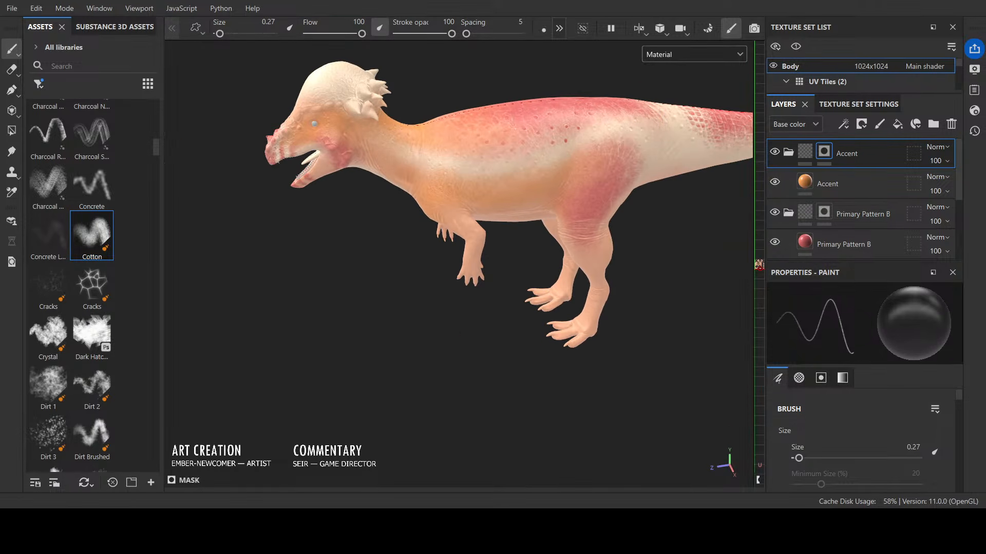
pyautogui.keyDown('alt'); pyautogui.moveTo(719, 323); pyautogui.dragTo(512, 381); pyautogui.keyUp('alt')
pyautogui.scroll(5, 478, 146)
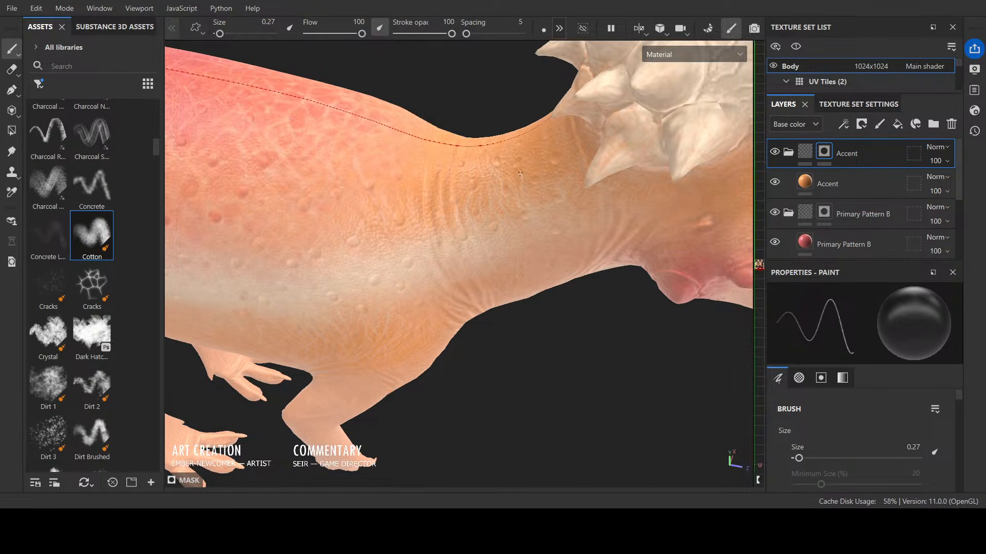
pyautogui.keyDown('alt'); pyautogui.moveTo(514, 133); pyautogui.dragTo(570, 204); pyautogui.keyUp('alt')
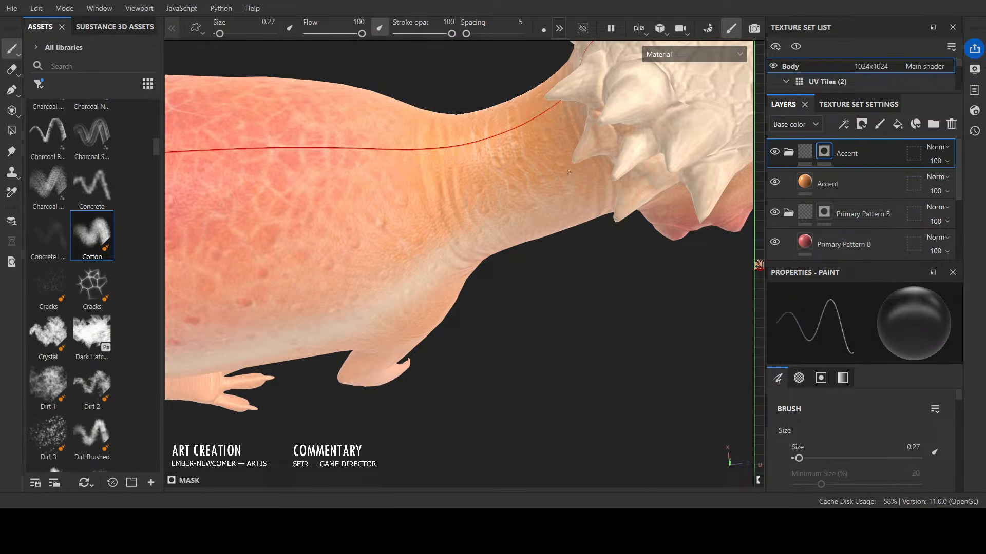
pyautogui.moveTo(569, 172)
pyautogui.keyDown('alt'); pyautogui.mouseDown()
pyautogui.moveTo(568, 194)
pyautogui.moveTo(547, 166)
pyautogui.moveTo(405, 164)
pyautogui.mouseUp(); pyautogui.keyUp('alt')
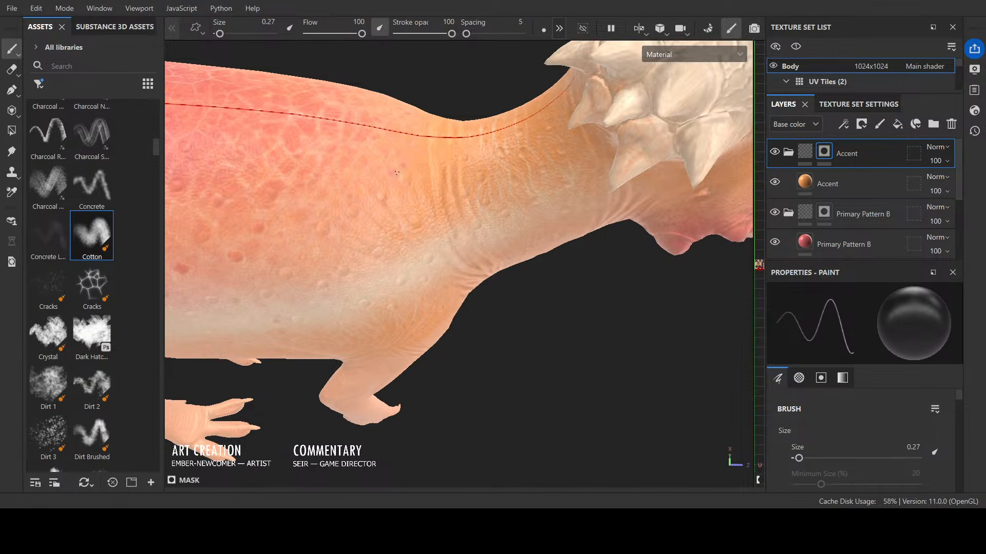
pyautogui.keyDown('ctrl'); pyautogui.moveTo(385, 158); pyautogui.dragTo(400, 158, button='right'); pyautogui.keyUp('ctrl')
pyautogui.moveTo(386, 157); pyautogui.dragTo(351, 119)
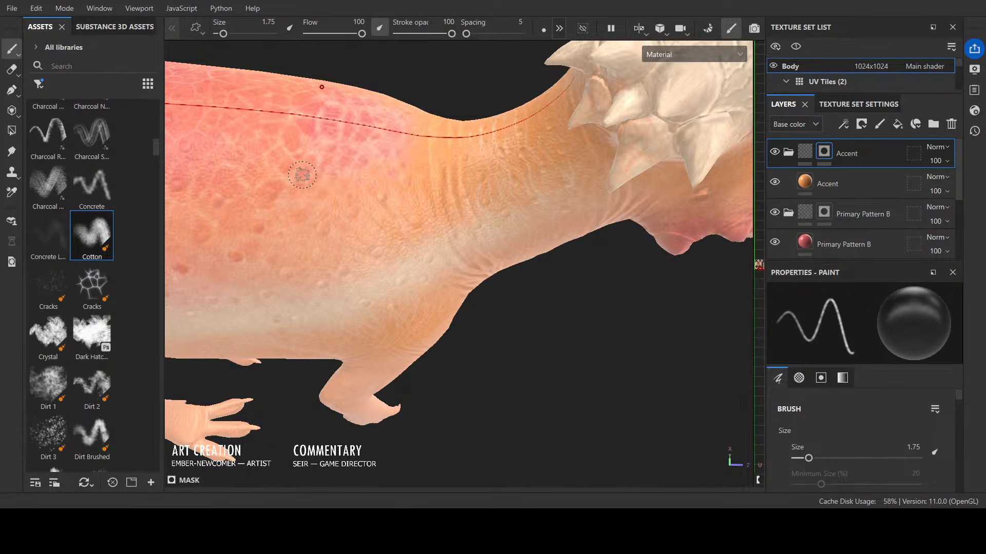
# Step: Paint white Cotton scale outlines at size 0.52 into the cleared patch across the spine behind the neck
pyautogui.keyDown('ctrl'); pyautogui.moveTo(301, 175); pyautogui.dragTo(288, 175, button='right'); pyautogui.keyUp('ctrl')
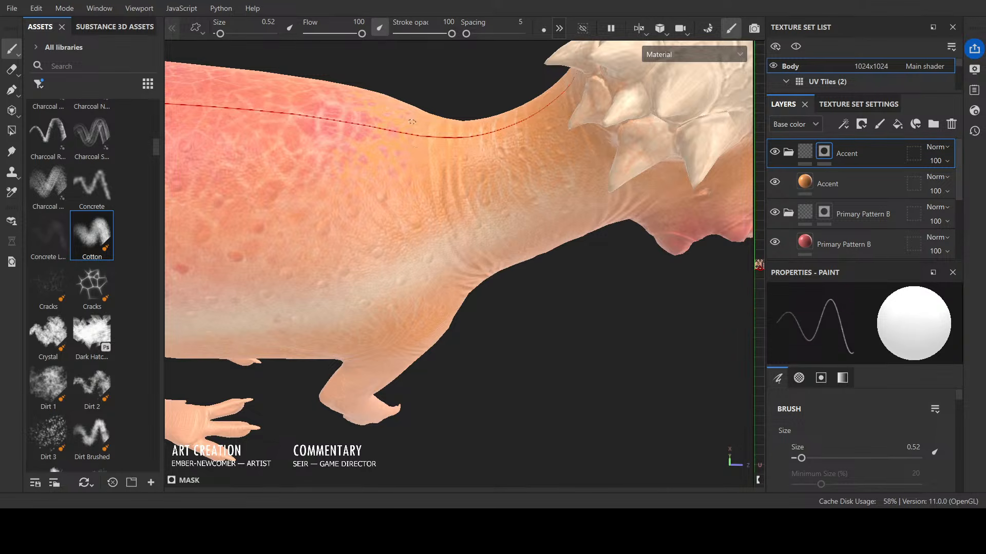
pyautogui.keyDown('alt'); pyautogui.moveTo(415, 151); pyautogui.dragTo(564, 333); pyautogui.keyUp('alt')
pyautogui.scroll(5, 465, 256)
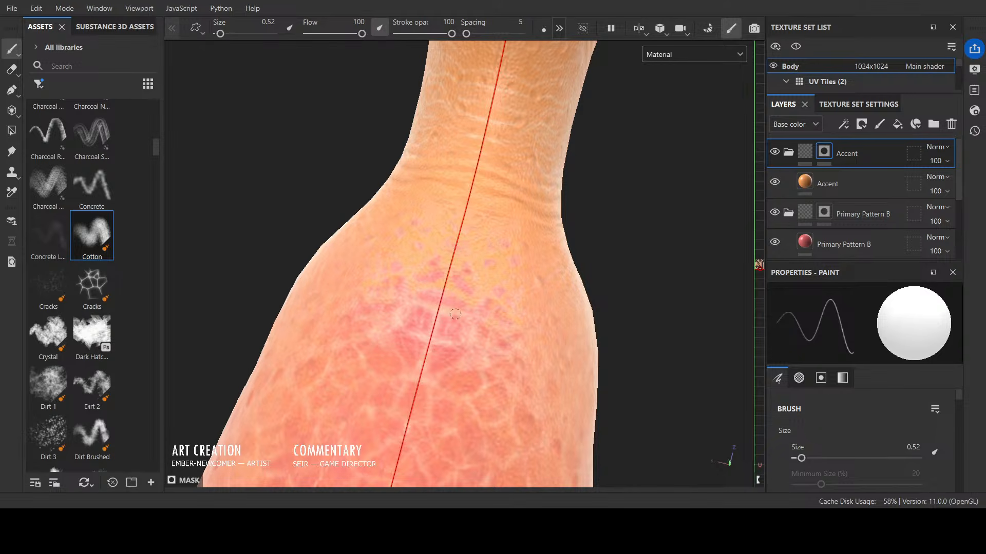
pyautogui.moveTo(478, 322)
pyautogui.mouseDown()
pyautogui.moveTo(464, 339)
pyautogui.moveTo(422, 339)
pyautogui.mouseUp()
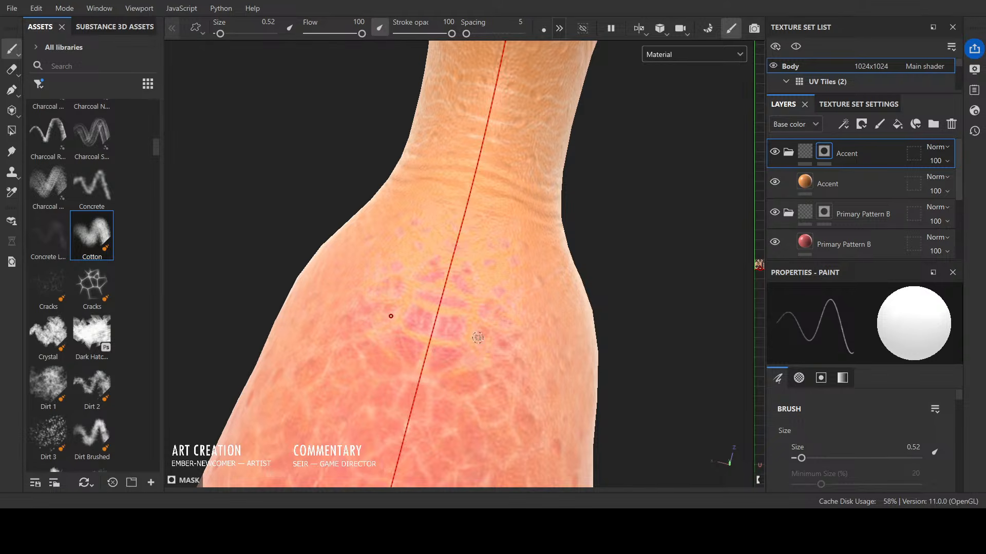
# Step: Extend the white scale web from the spine down the side of the upper back with Cotton at size 0.52
pyautogui.scroll(-8, 568, 238)
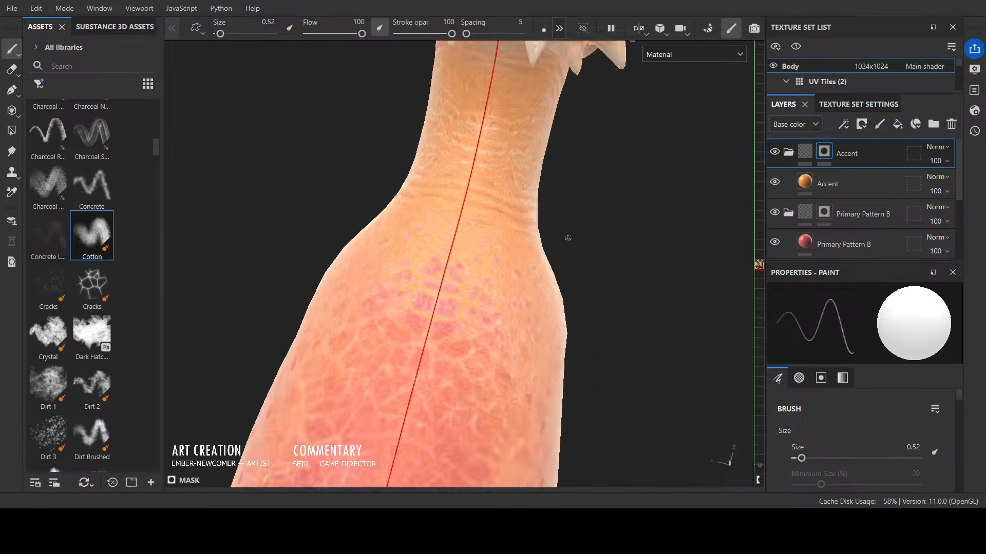
pyautogui.keyDown('alt'); pyautogui.moveTo(536, 320); pyautogui.dragTo(420, 267); pyautogui.keyUp('alt')
pyautogui.scroll(5, 381, 244)
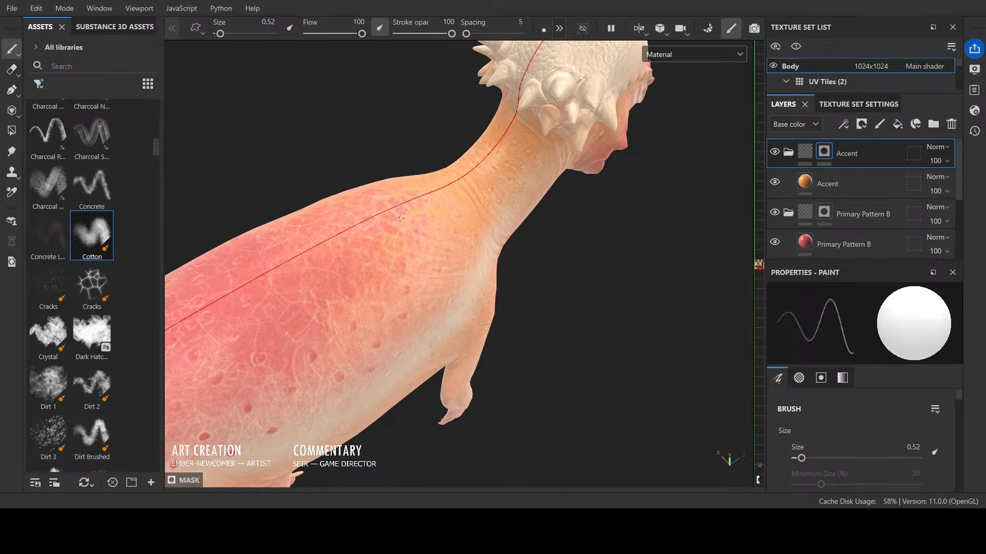
pyautogui.moveTo(381, 241)
pyautogui.mouseDown()
pyautogui.moveTo(373, 224)
pyautogui.moveTo(365, 235)
pyautogui.moveTo(358, 227)
pyautogui.mouseUp()
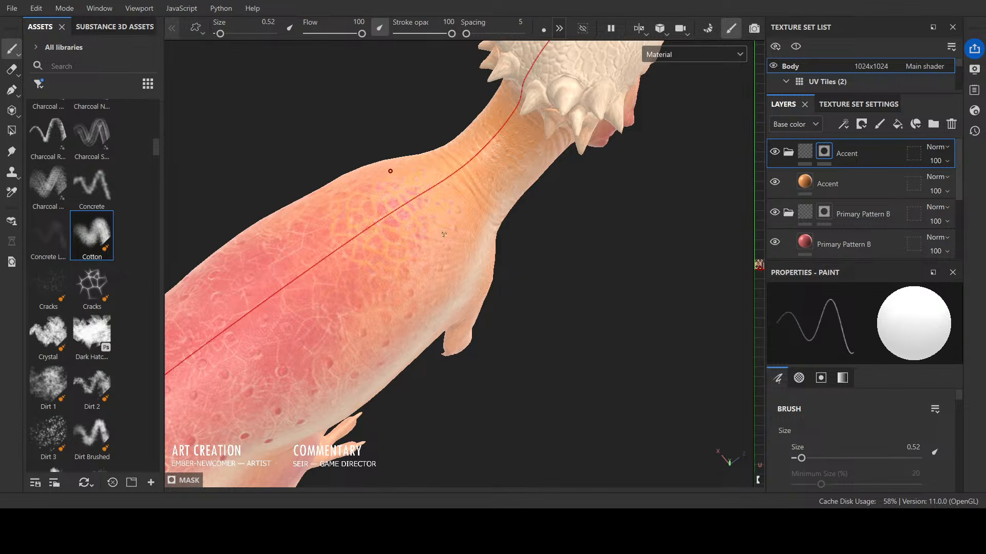
pyautogui.scroll(-4, 394, 213)
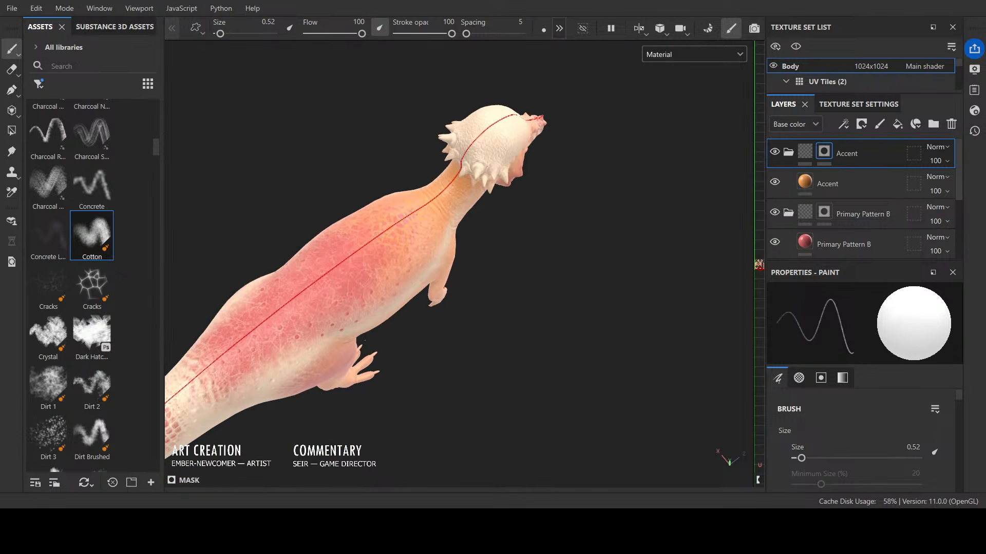
# Step: Switch to black and add Cotton crease and bump detail at size 0.52 across the flank behind the shoulder
pyautogui.keyDown('alt'); pyautogui.moveTo(365, 340); pyautogui.dragTo(775, 257); pyautogui.keyUp('alt')
pyautogui.keyDown('alt'); pyautogui.moveTo(636, 331); pyautogui.dragTo(586, 322); pyautogui.keyUp('alt')
pyautogui.keyDown('alt'); pyautogui.moveTo(377, 323); pyautogui.dragTo(373, 384); pyautogui.keyUp('alt')
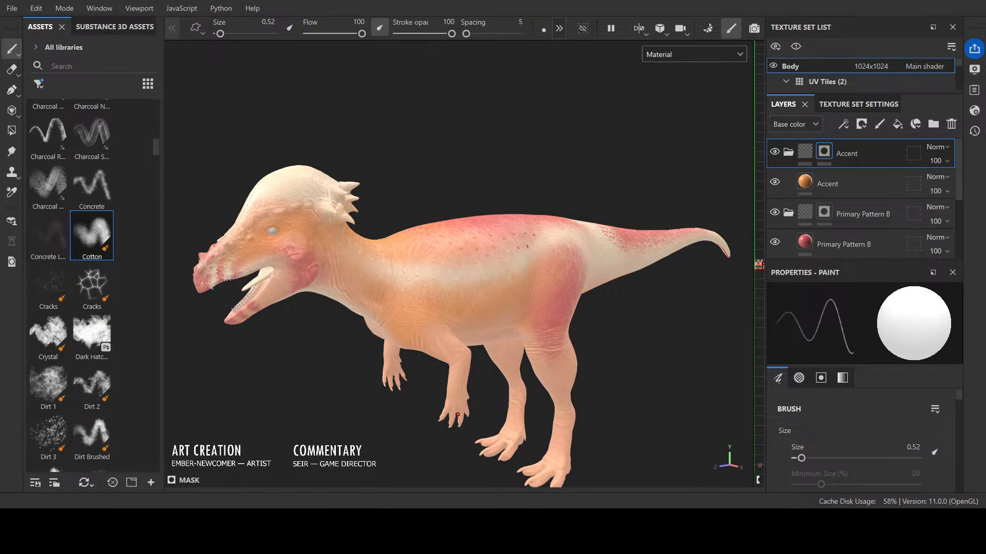
pyautogui.keyDown('alt'); pyautogui.moveTo(458, 415); pyautogui.dragTo(683, 362); pyautogui.keyUp('alt')
pyautogui.scroll(5, 403, 244)
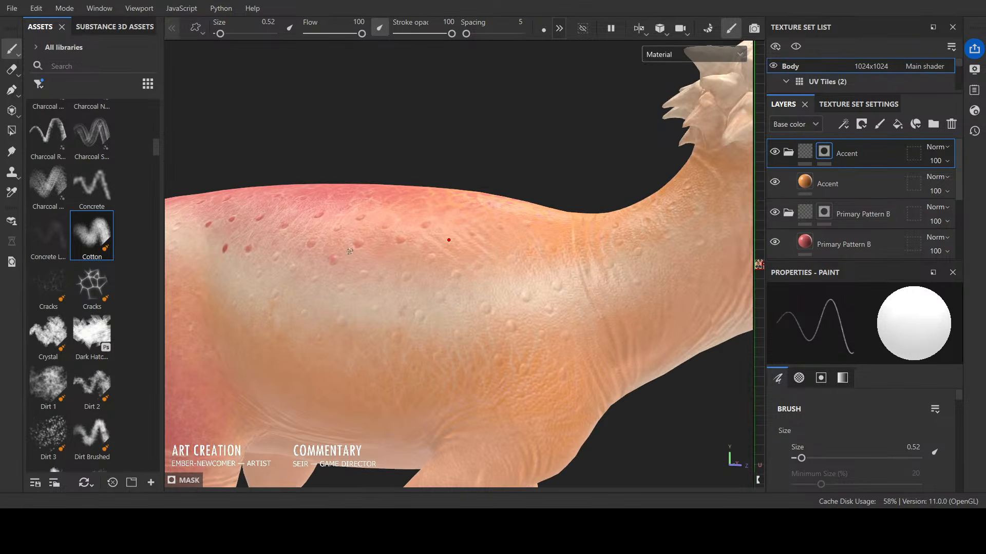
pyautogui.press('x')
pyautogui.keyDown('alt'); pyautogui.moveTo(488, 257); pyautogui.dragTo(477, 260); pyautogui.keyUp('alt')
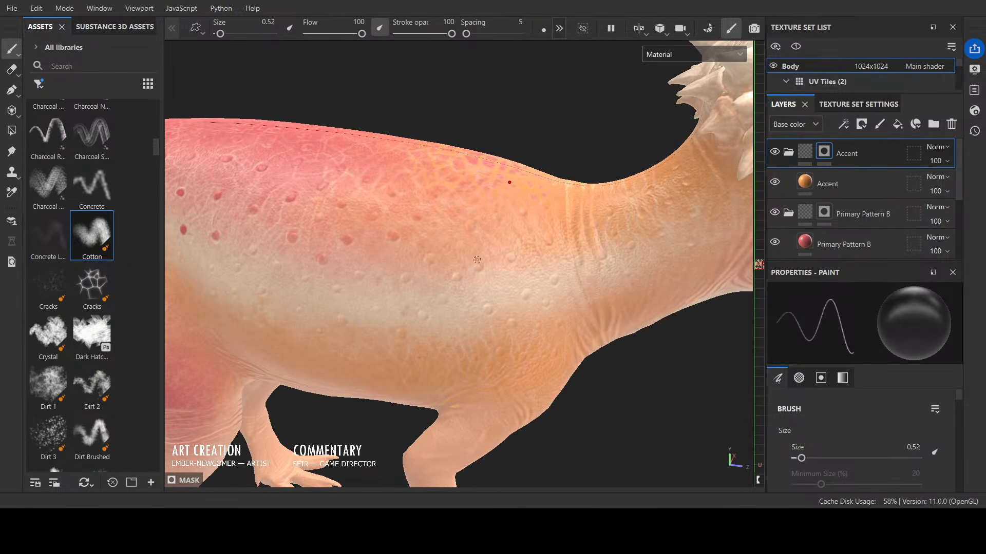
pyautogui.scroll(-4, 421, 210)
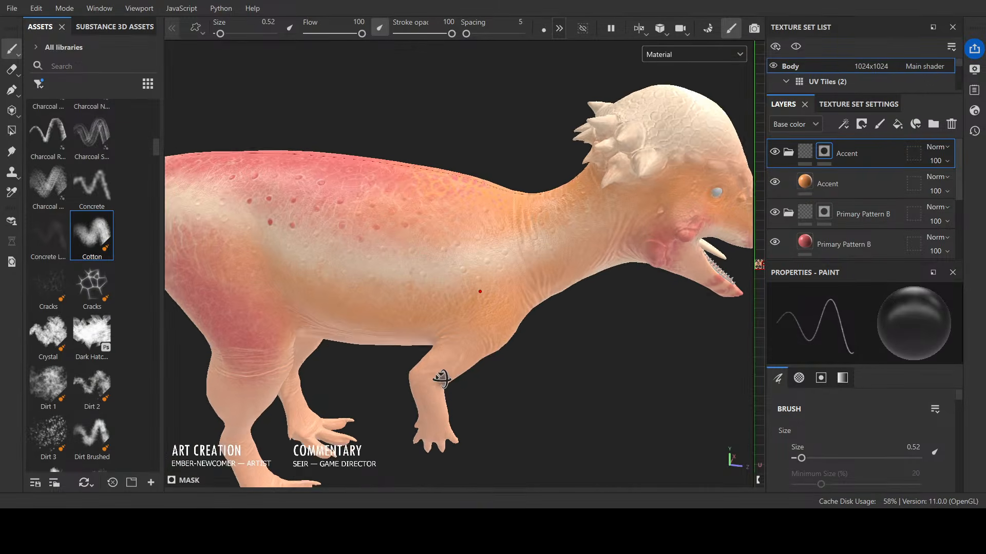
pyautogui.scroll(5, 441, 379)
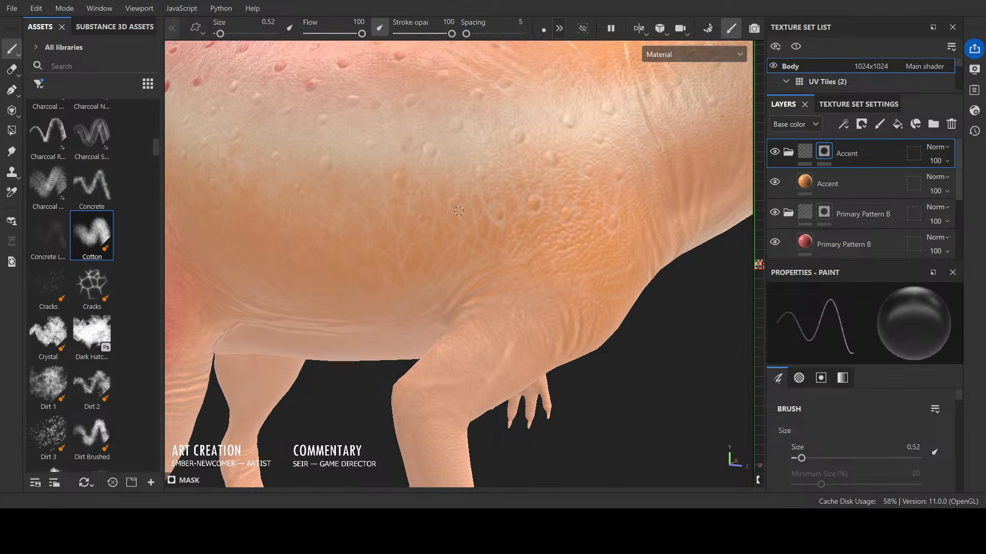
# Step: Check the accent on the neck, chest and flank from the opposite side, and display the Accent mask on its own
pyautogui.scroll(-4, 501, 187)
pyautogui.keyDown('alt'); pyautogui.moveTo(546, 331); pyautogui.dragTo(245, 330); pyautogui.keyUp('alt')
pyautogui.scroll(-4, 301, 332)
pyautogui.scroll(-2, 348, 304)
pyautogui.keyDown('alt'); pyautogui.moveTo(348, 304); pyautogui.dragTo(327, 316); pyautogui.keyUp('alt')
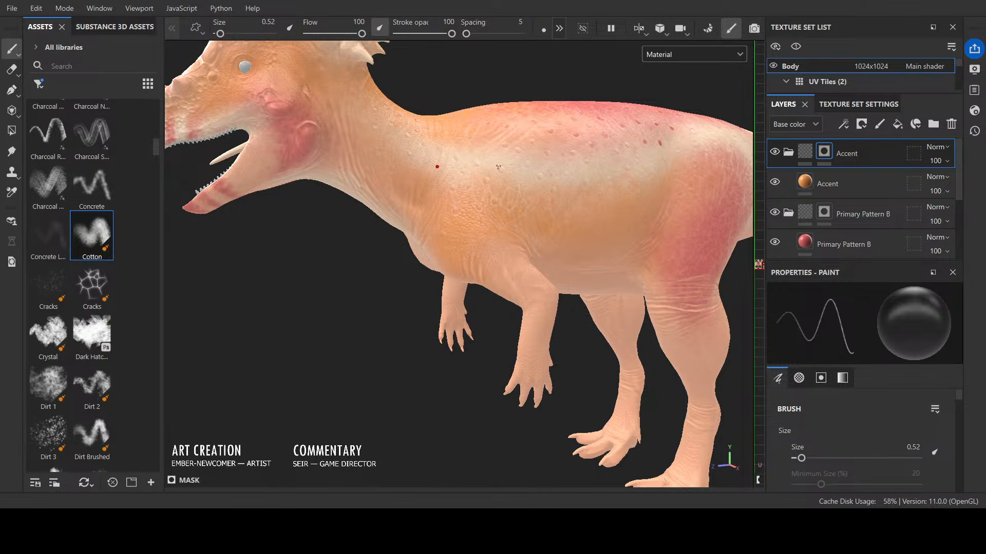
pyautogui.scroll(2, 427, 133)
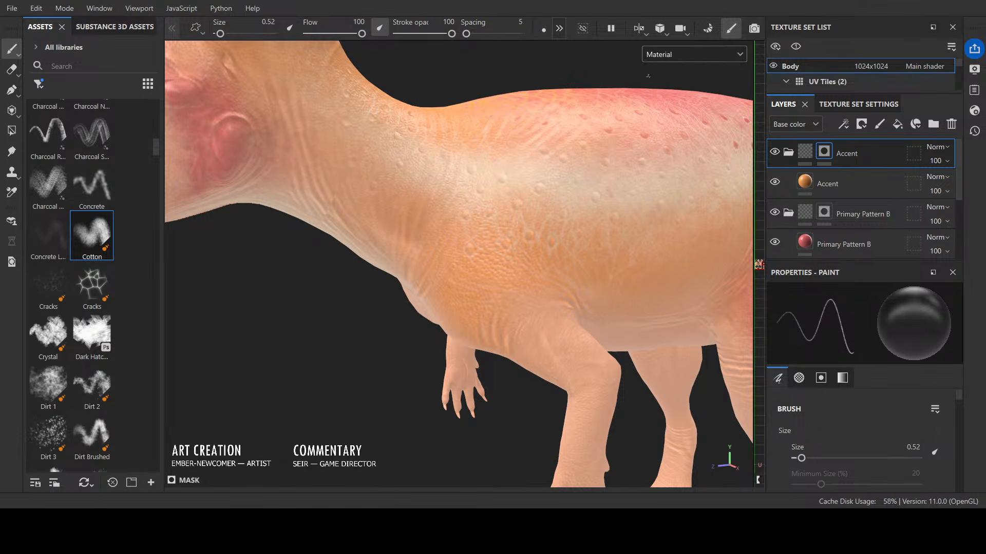
pyautogui.click(688, 187)
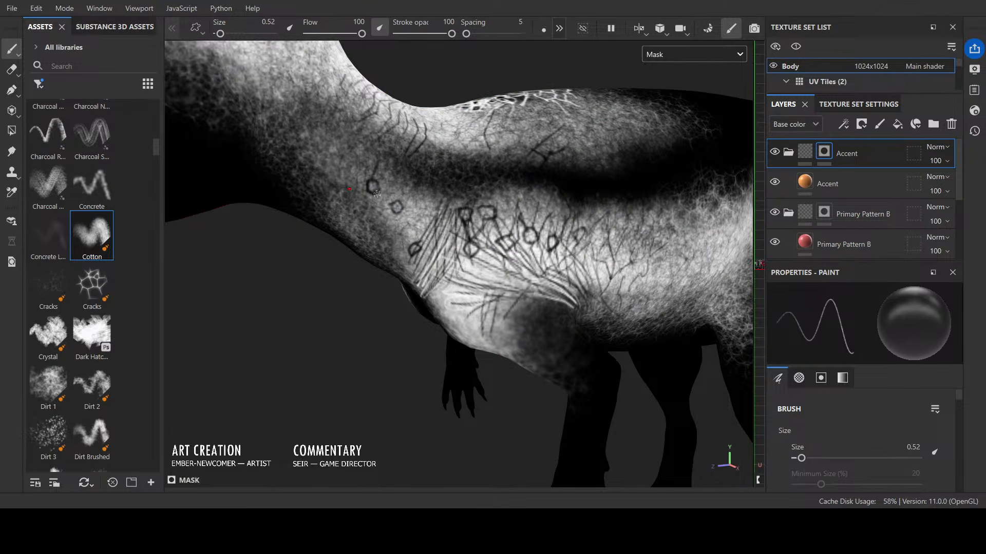
# Step: Fill the dark scale rings at the neck base and shoulder with white Cotton dabs, enlarging the brush to size 1.26
pyautogui.press('x')
pyautogui.moveTo(370, 193); pyautogui.dragTo(365, 179)
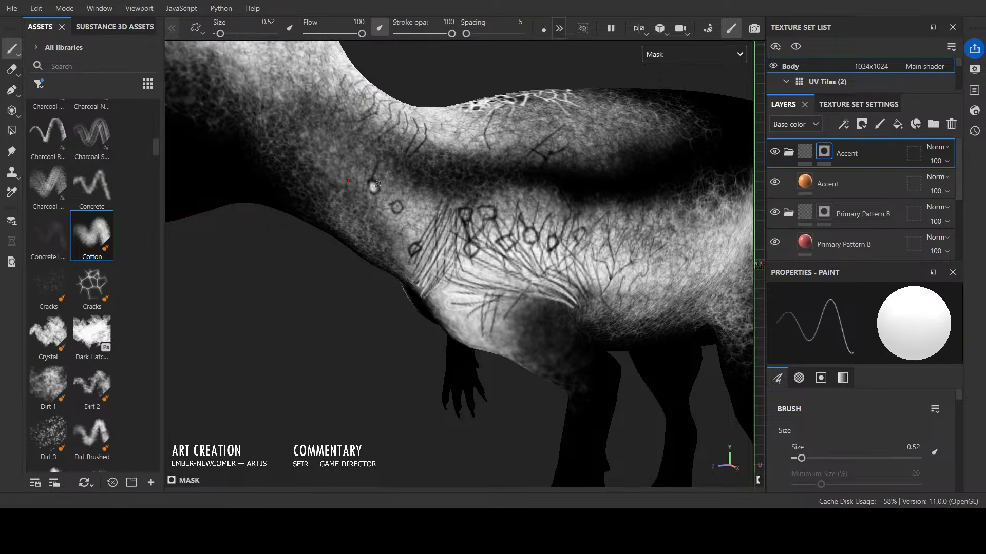
pyautogui.keyDown('ctrl'); pyautogui.moveTo(381, 159); pyautogui.dragTo(393, 159, button='right'); pyautogui.keyUp('ctrl')
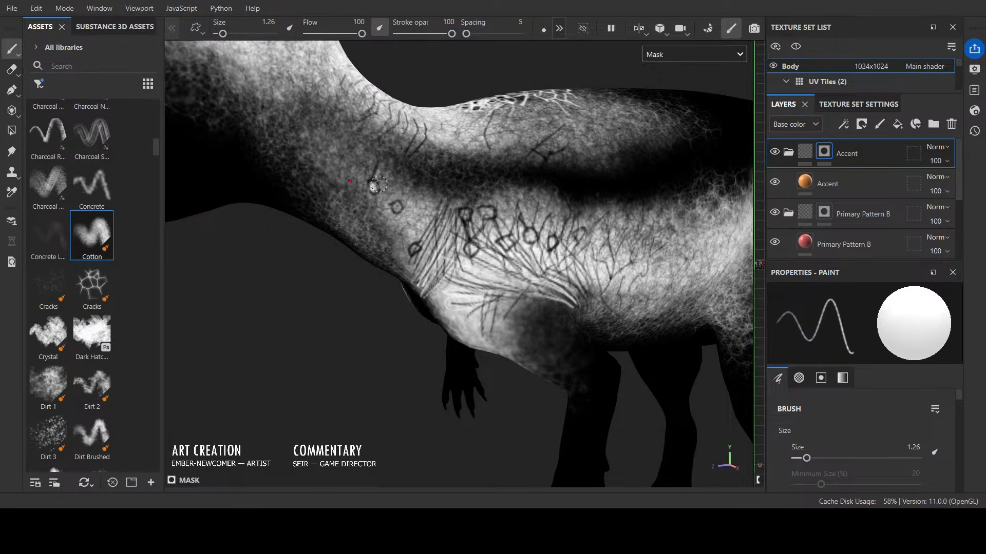
pyautogui.moveTo(380, 183); pyautogui.dragTo(381, 164)
pyautogui.moveTo(379, 204)
pyautogui.mouseDown()
pyautogui.moveTo(374, 177)
pyautogui.moveTo(417, 244)
pyautogui.moveTo(420, 232)
pyautogui.moveTo(490, 212)
pyautogui.moveTo(470, 250)
pyautogui.moveTo(505, 242)
pyautogui.moveTo(511, 220)
pyautogui.moveTo(467, 237)
pyautogui.moveTo(476, 224)
pyautogui.moveTo(480, 287)
pyautogui.moveTo(460, 301)
pyautogui.moveTo(478, 322)
pyautogui.moveTo(460, 295)
pyautogui.moveTo(471, 267)
pyautogui.moveTo(512, 268)
pyautogui.moveTo(524, 241)
pyautogui.moveTo(470, 306)
pyautogui.moveTo(483, 326)
pyautogui.moveTo(543, 279)
pyautogui.moveTo(552, 312)
pyautogui.moveTo(643, 288)
pyautogui.moveTo(699, 297)
pyautogui.mouseUp()
pyautogui.scroll(-5, 543, 279)
pyautogui.moveTo(505, 237)
pyautogui.mouseDown()
pyautogui.moveTo(539, 246)
pyautogui.moveTo(531, 228)
pyautogui.moveTo(547, 246)
pyautogui.moveTo(544, 221)
pyautogui.moveTo(483, 266)
pyautogui.moveTo(485, 244)
pyautogui.moveTo(557, 259)
pyautogui.mouseUp()
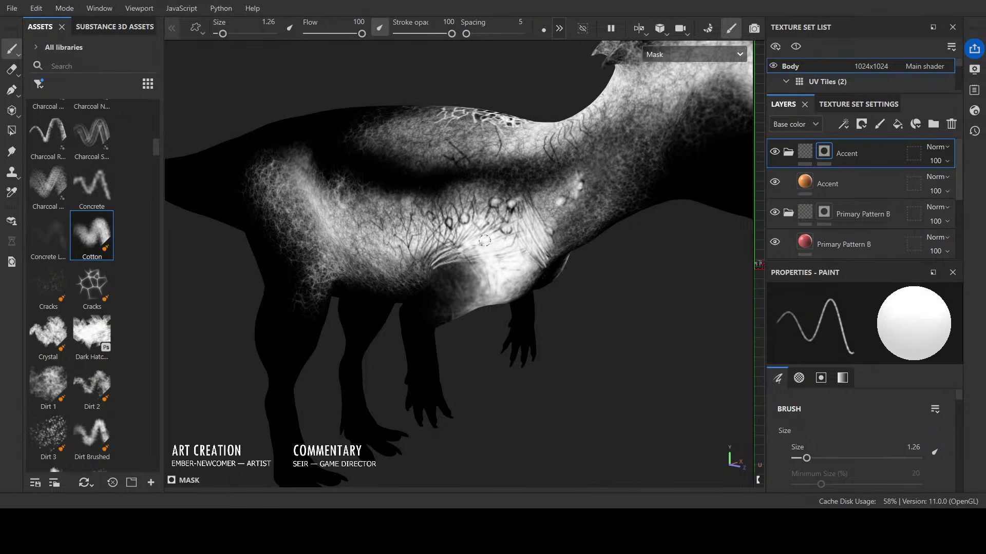
# Step: Refine the crease lines above the front leg in the Accent mask with Cotton at size 1.26, switching between black and white
pyautogui.keyDown('alt'); pyautogui.moveTo(442, 251); pyautogui.dragTo(427, 279); pyautogui.keyUp('alt')
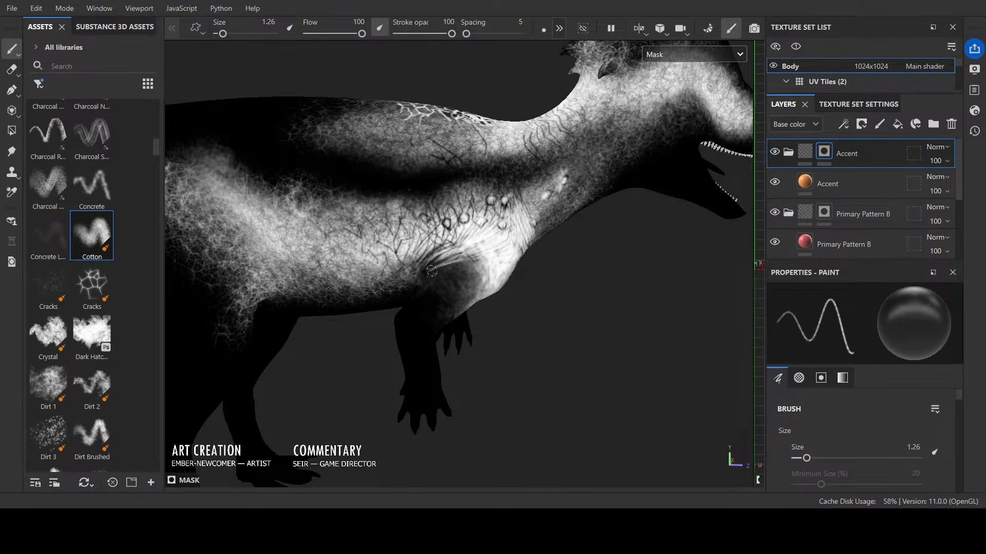
pyautogui.press('x')
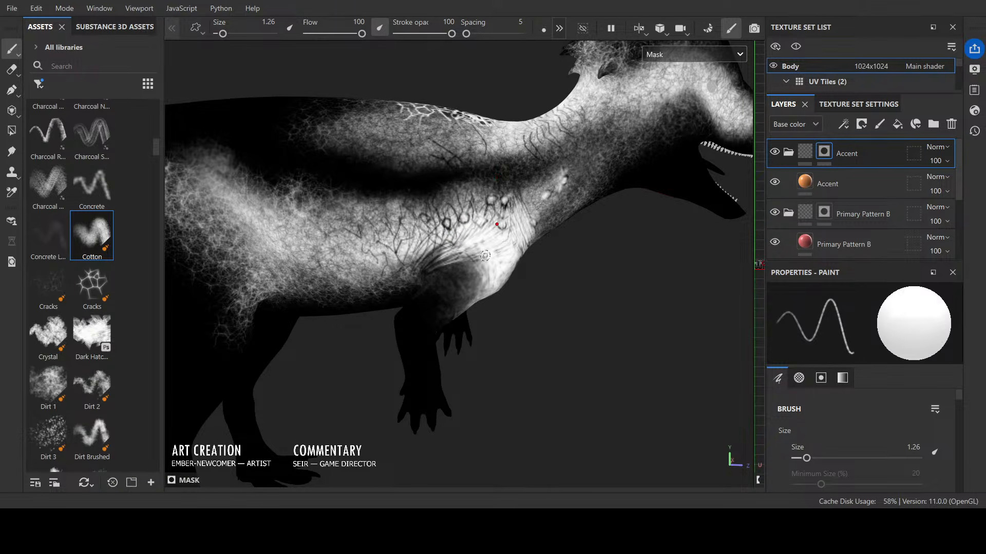
pyautogui.moveTo(486, 255)
pyautogui.mouseDown()
pyautogui.moveTo(448, 261)
pyautogui.moveTo(437, 278)
pyautogui.mouseUp()
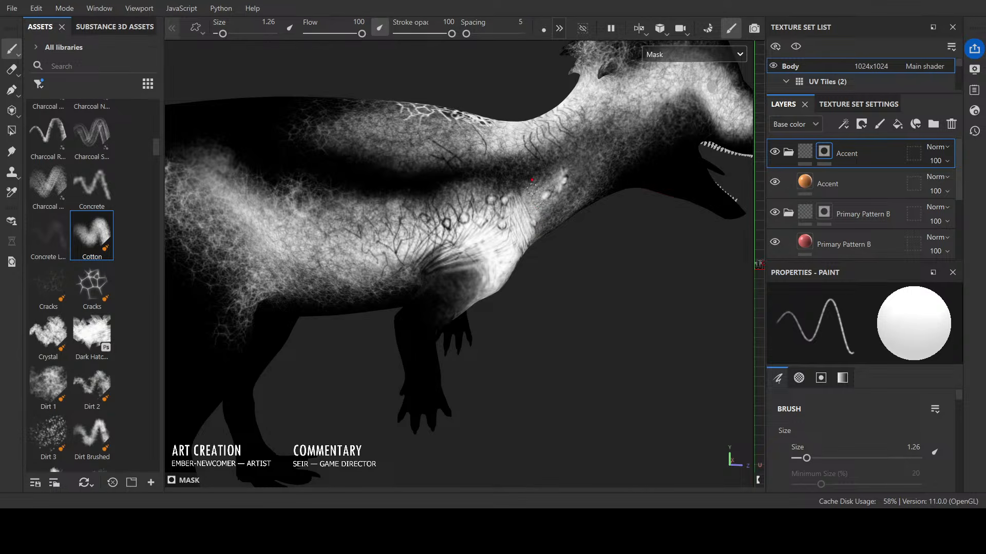
# Step: Choose the fine Cracks brush and paint black cracks over the bright shoulder area at size 7.63
pyautogui.scroll(-3, 564, 200)
pyautogui.keyDown('alt'); pyautogui.moveTo(581, 256); pyautogui.dragTo(190, 226); pyautogui.keyUp('alt')
pyautogui.scroll(4, 634, 226)
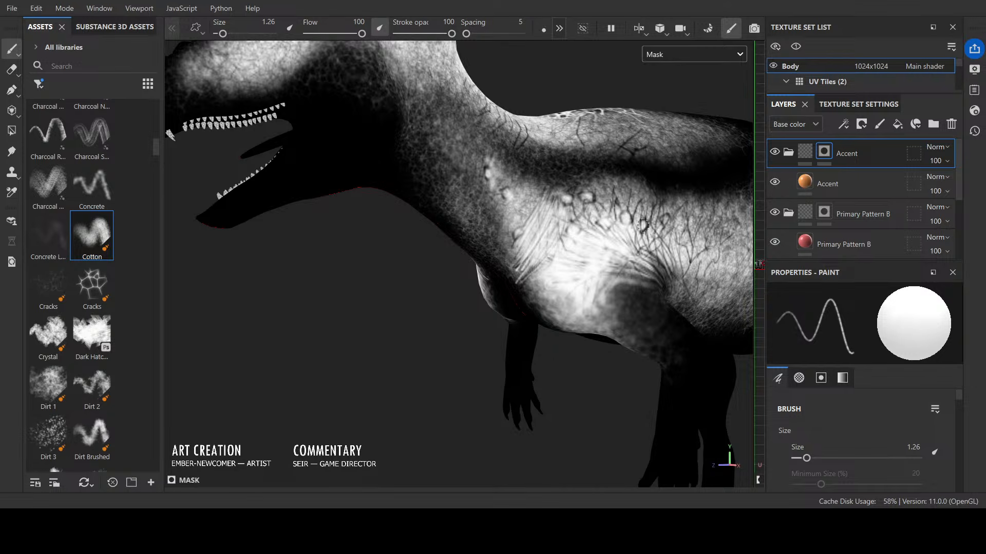
pyautogui.keyDown('alt'); pyautogui.moveTo(645, 226); pyautogui.dragTo(607, 220); pyautogui.keyUp('alt')
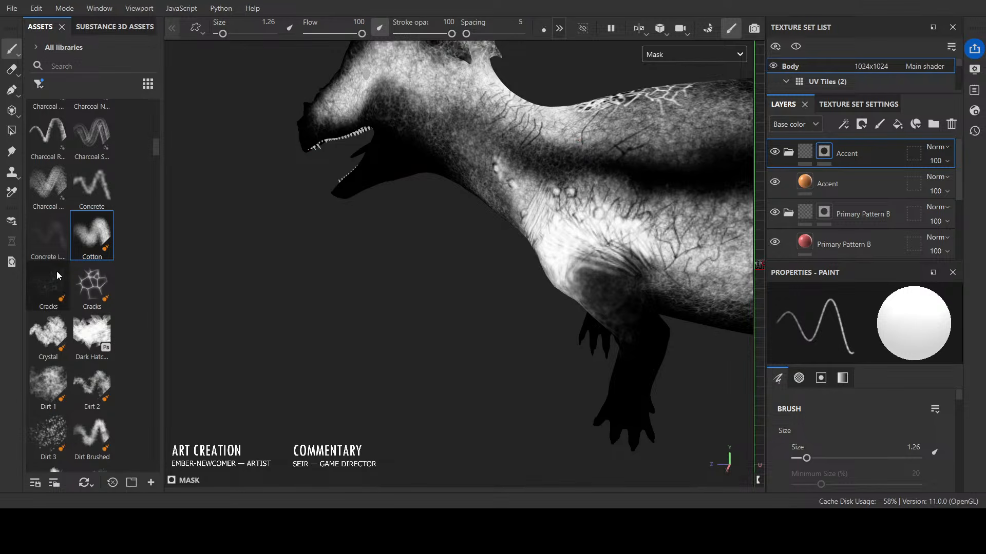
pyautogui.click(49, 285)
pyautogui.moveTo(587, 230); pyautogui.dragTo(584, 223)
pyautogui.keyDown('ctrl'); pyautogui.moveTo(584, 222); pyautogui.dragTo(566, 222, button='right'); pyautogui.keyUp('ctrl')
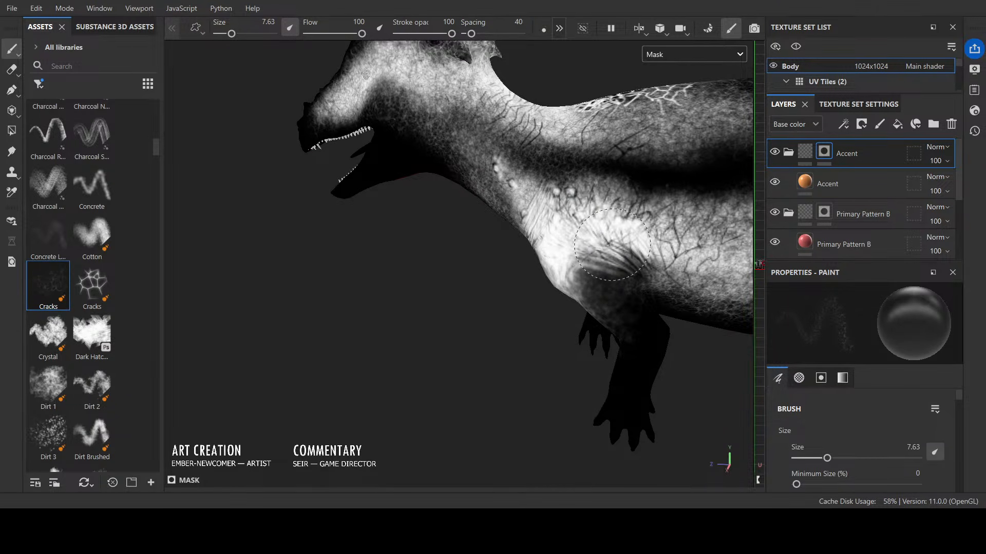
pyautogui.moveTo(607, 218); pyautogui.dragTo(604, 204)
# Step: Touch up the scale web over the shoulders with Cotton at size 0.1, and switch to the fine Cracks brush at size 10
pyautogui.moveTo(570, 174)
pyautogui.keyDown('alt'); pyautogui.mouseDown()
pyautogui.moveTo(534, 218)
pyautogui.moveTo(544, 252)
pyautogui.moveTo(570, 279)
pyautogui.moveTo(570, 308)
pyautogui.moveTo(526, 287)
pyautogui.moveTo(590, 319)
pyautogui.moveTo(616, 348)
pyautogui.moveTo(693, 361)
pyautogui.moveTo(704, 340)
pyautogui.moveTo(638, 391)
pyautogui.moveTo(561, 275)
pyautogui.mouseUp(); pyautogui.keyUp('alt')
pyautogui.scroll(1, 544, 248)
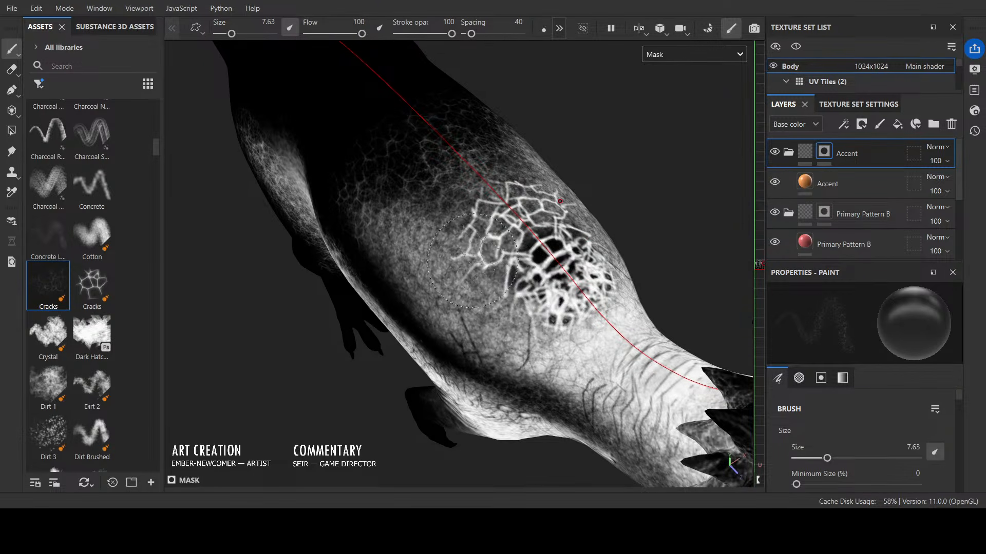
pyautogui.click(92, 235)
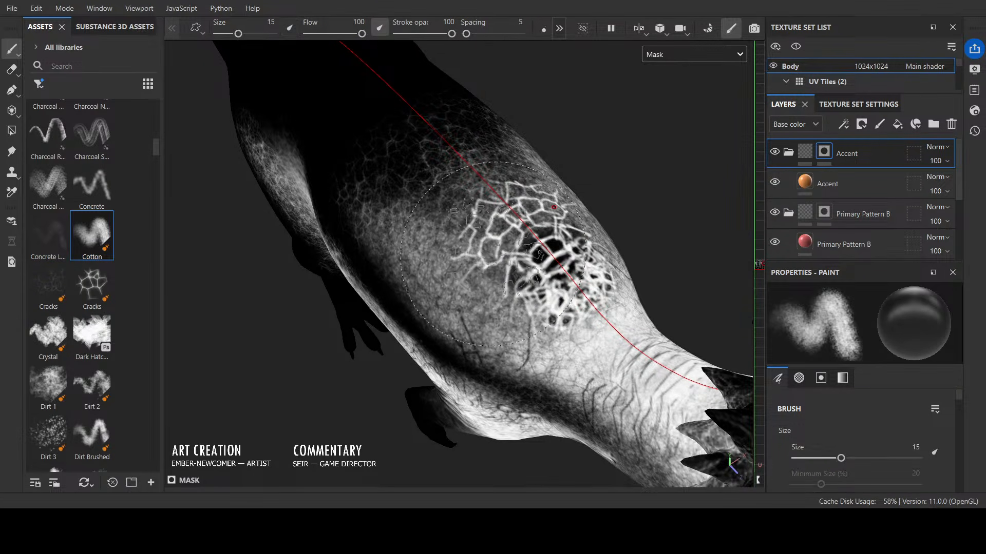
pyautogui.keyDown('ctrl'); pyautogui.moveTo(471, 218); pyautogui.dragTo(392, 219, button='right'); pyautogui.keyUp('ctrl')
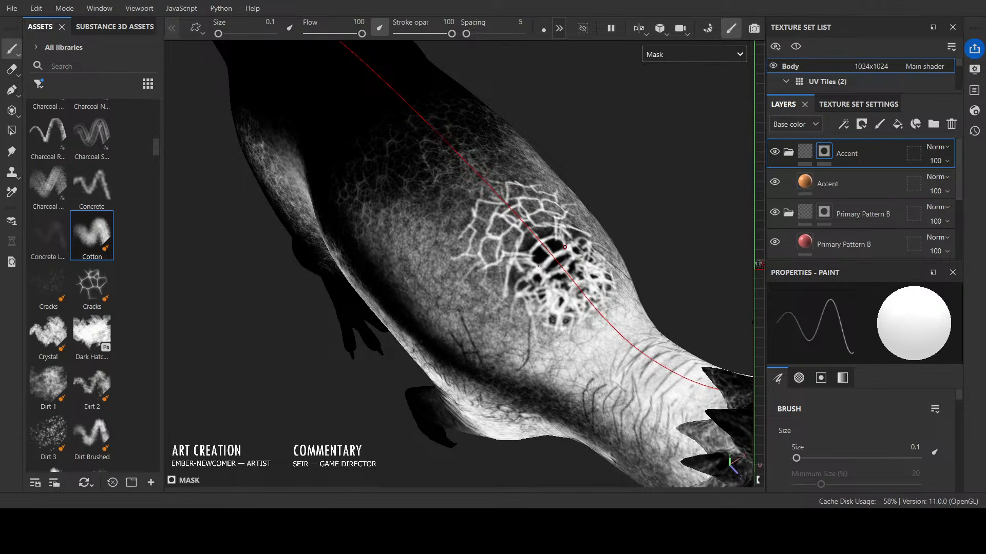
pyautogui.click(48, 286)
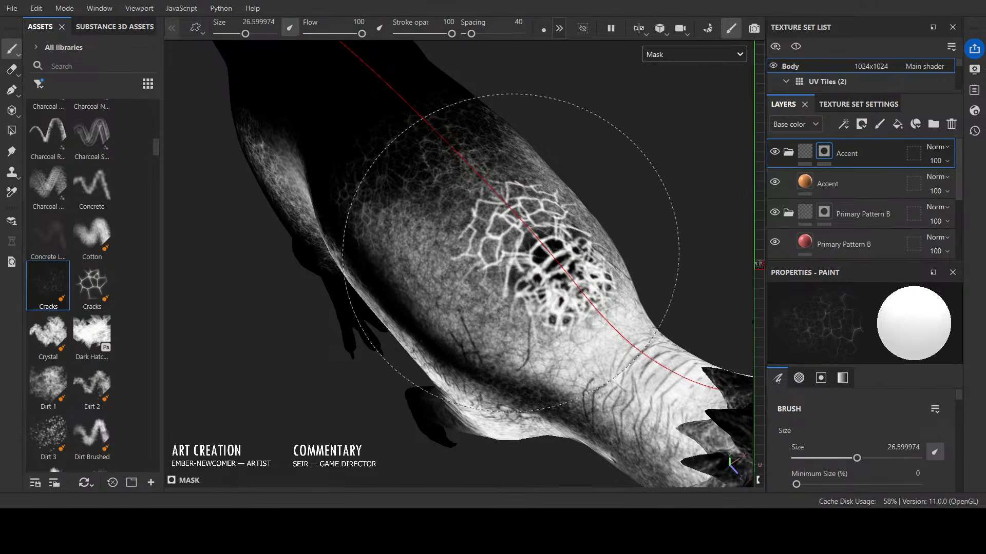
pyautogui.moveTo(493, 226)
pyautogui.keyDown('ctrl'); pyautogui.mouseDown(button='right')
pyautogui.moveTo(468, 247)
pyautogui.moveTo(481, 246)
pyautogui.mouseUp(button='right'); pyautogui.keyUp('ctrl')
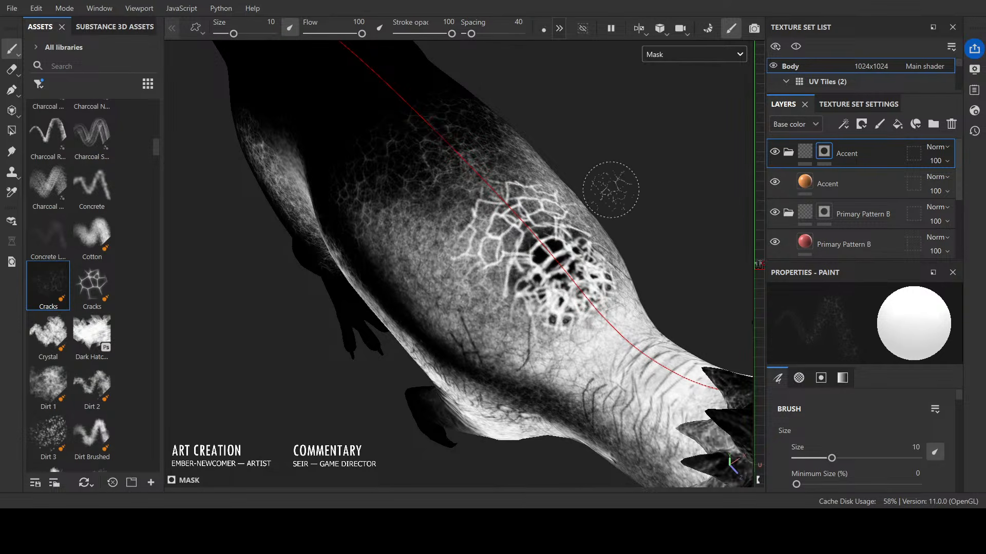
# Step: Refine the web's strands and cells along the spine with Cotton at size 0.1, alternating black and white
pyautogui.click(100, 228)
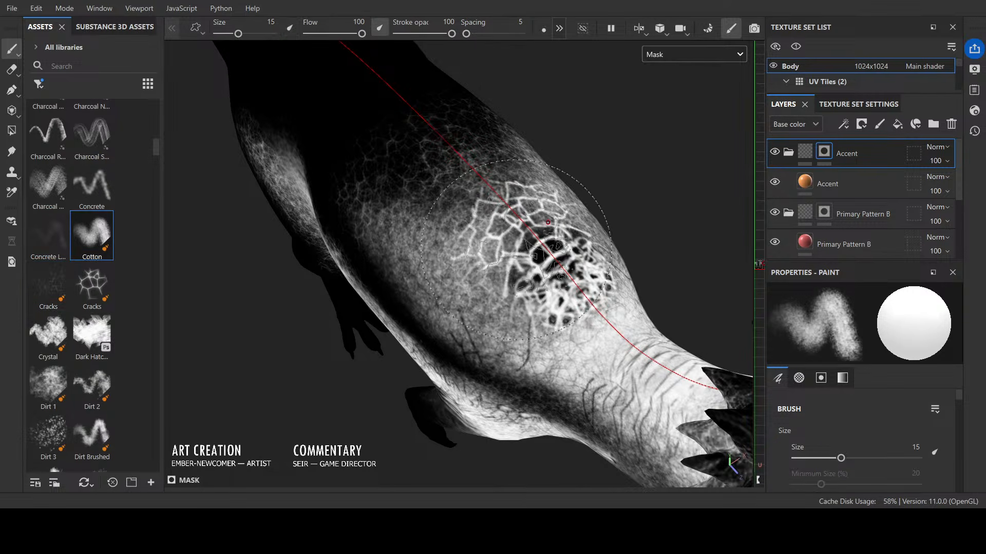
pyautogui.keyDown('ctrl'); pyautogui.moveTo(486, 256); pyautogui.dragTo(411, 256, button='right'); pyautogui.keyUp('ctrl')
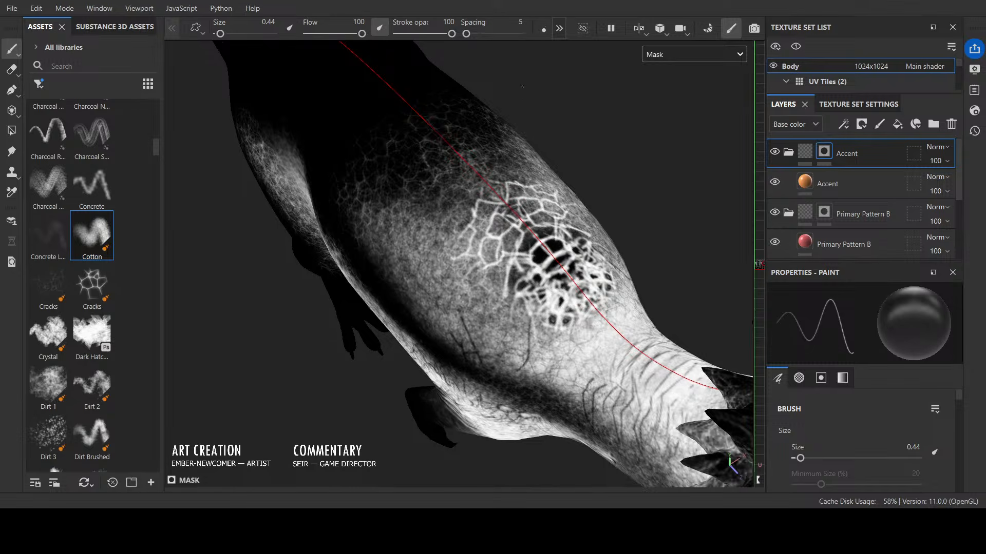
pyautogui.keyDown('ctrl'); pyautogui.moveTo(523, 87); pyautogui.dragTo(500, 86, button='right'); pyautogui.keyUp('ctrl')
pyautogui.press('x')
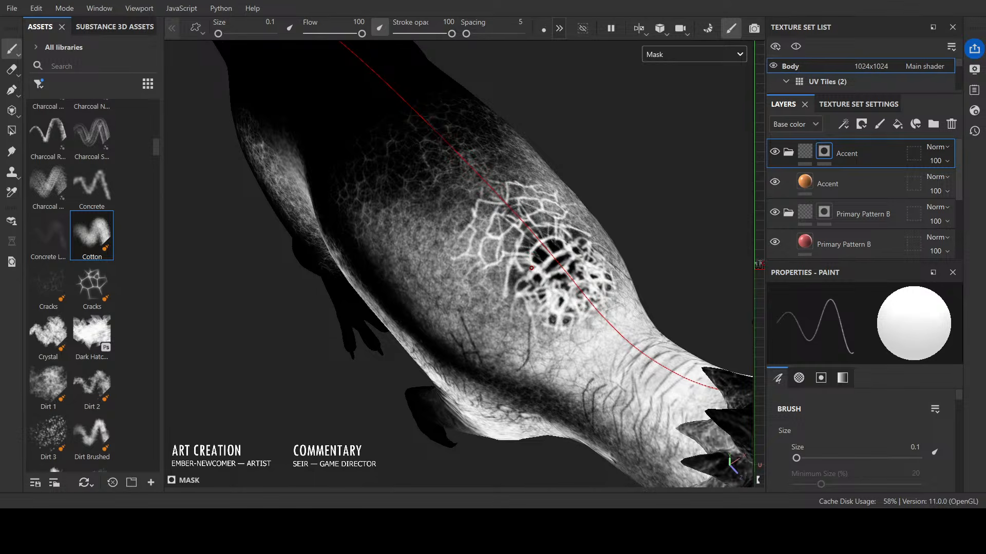
pyautogui.press('x')
pyautogui.scroll(-3, 532, 251)
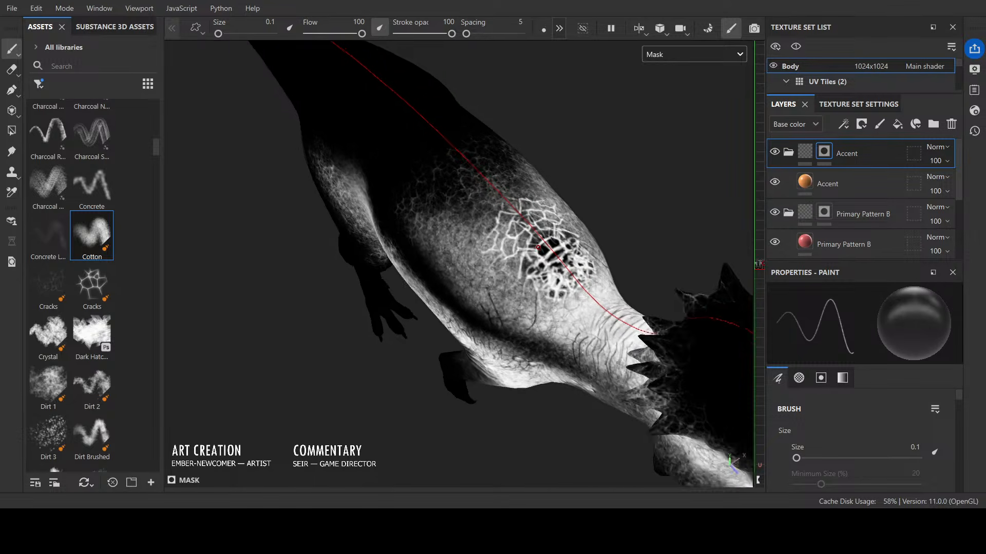
pyautogui.moveTo(532, 252)
pyautogui.keyDown('alt'); pyautogui.mouseDown()
pyautogui.moveTo(496, 251)
pyautogui.moveTo(523, 251)
pyautogui.mouseUp(); pyautogui.keyUp('alt')
pyautogui.press('x')
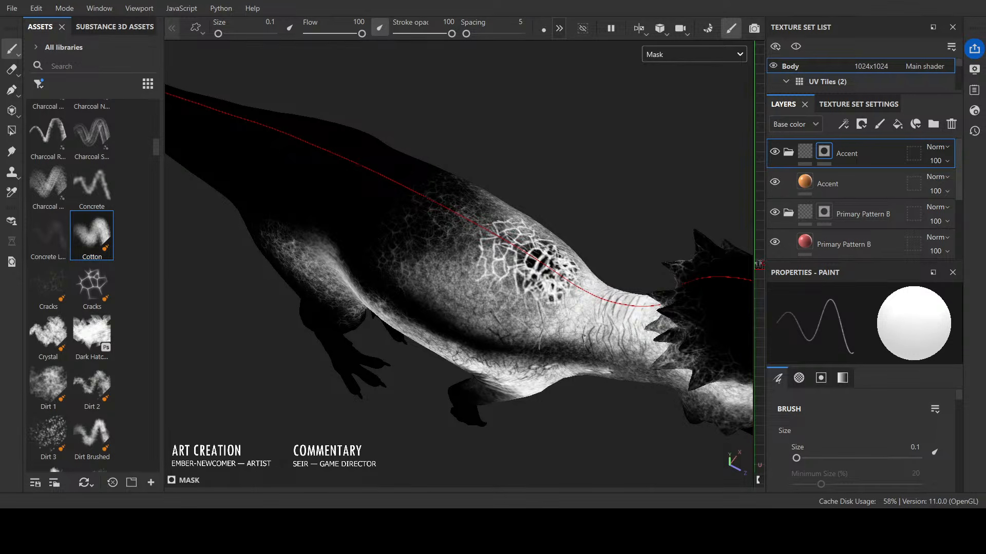
# Step: Paint thin black crease lines across the side of the neck behind the frill with Cotton at size 0.1
pyautogui.keyDown('alt'); pyautogui.moveTo(606, 267); pyautogui.dragTo(280, 246); pyautogui.keyUp('alt')
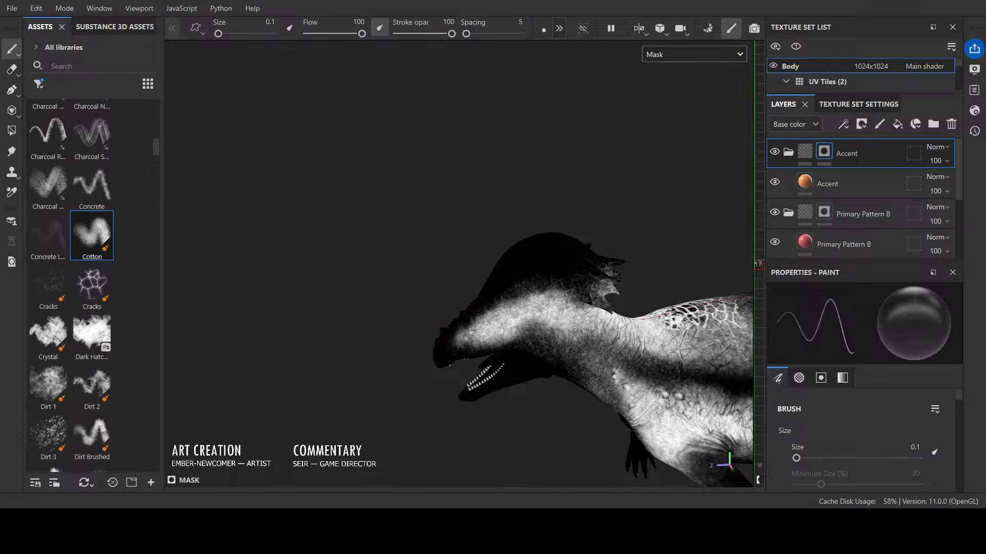
pyautogui.scroll(4, 514, 314)
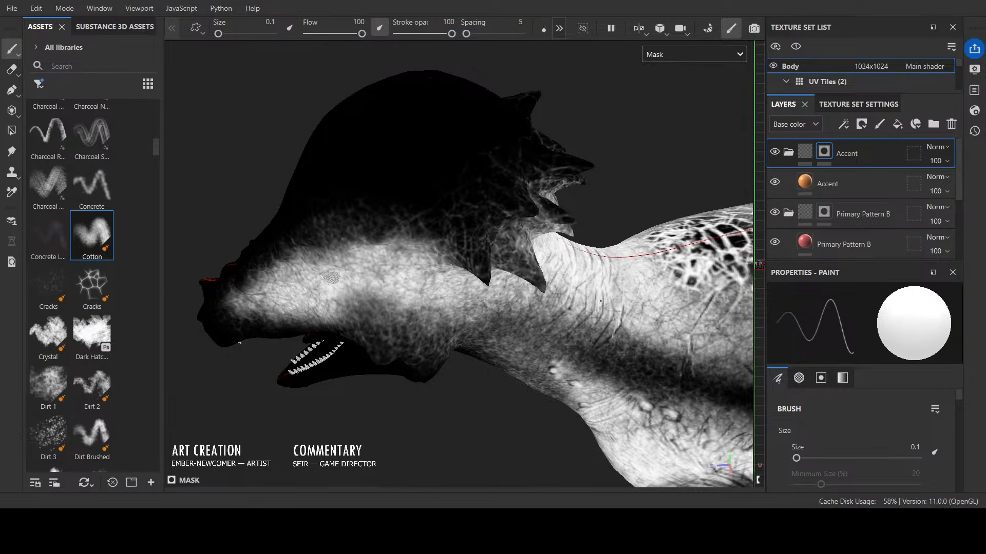
pyautogui.scroll(-3, 631, 315)
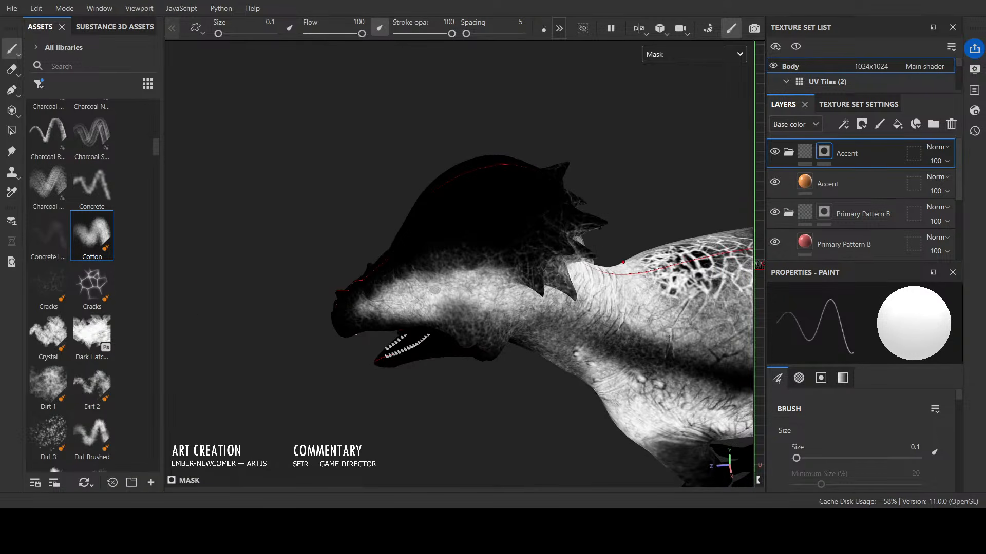
pyautogui.keyDown('alt'); pyautogui.moveTo(631, 314); pyautogui.dragTo(462, 354); pyautogui.keyUp('alt')
pyautogui.keyDown('alt'); pyautogui.moveTo(618, 347); pyautogui.dragTo(494, 320, button='middle'); pyautogui.keyUp('alt')
pyautogui.scroll(3, 494, 320)
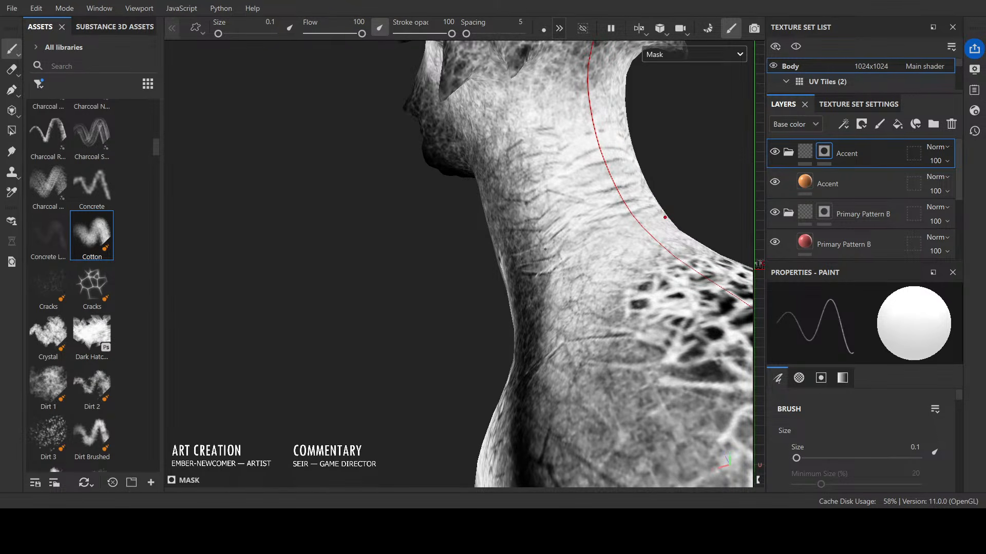
pyautogui.keyDown('alt'); pyautogui.moveTo(552, 239); pyautogui.dragTo(572, 209); pyautogui.keyUp('alt')
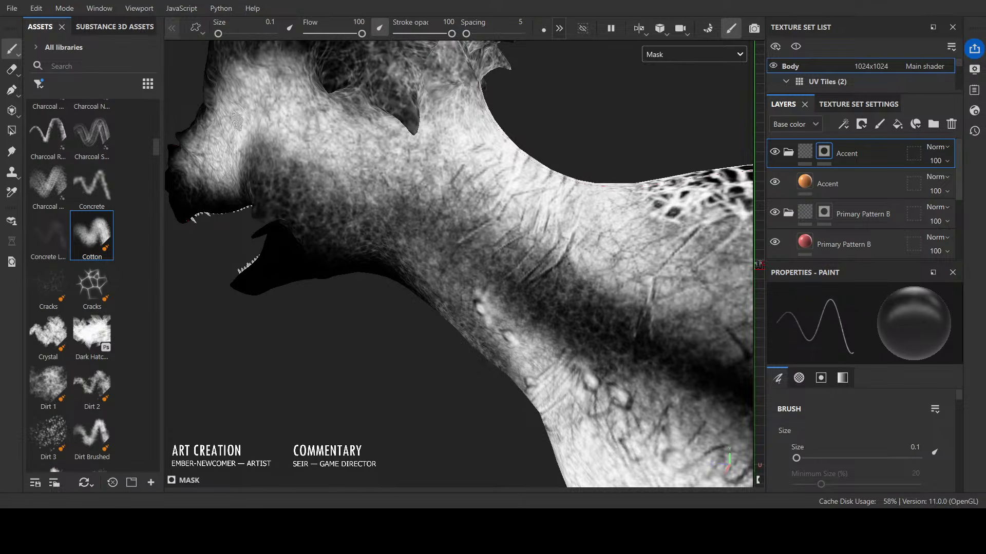
pyautogui.moveTo(569, 263)
pyautogui.mouseDown()
pyautogui.moveTo(596, 220)
pyautogui.moveTo(616, 245)
pyautogui.mouseUp()
pyautogui.moveTo(626, 194); pyautogui.dragTo(601, 234)
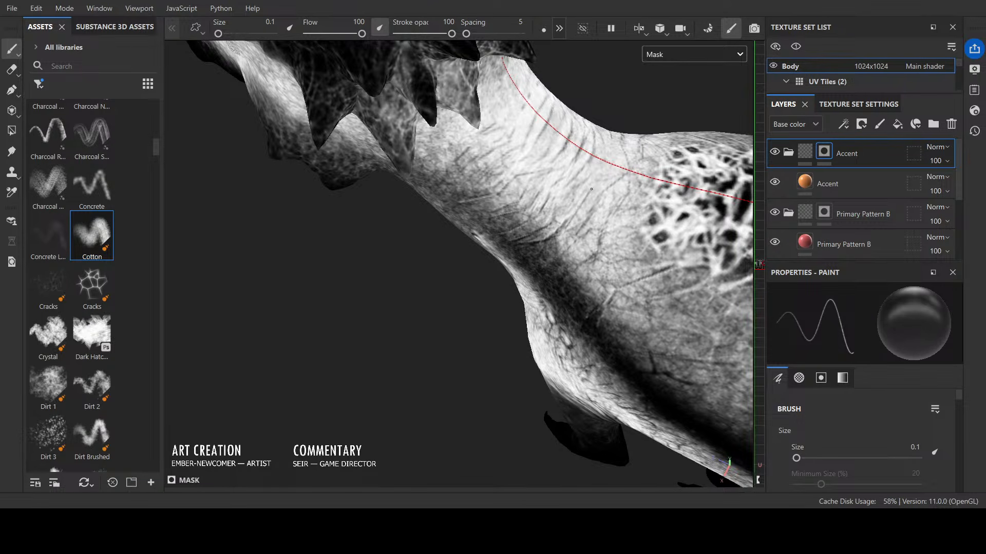
pyautogui.moveTo(611, 163); pyautogui.dragTo(557, 246)
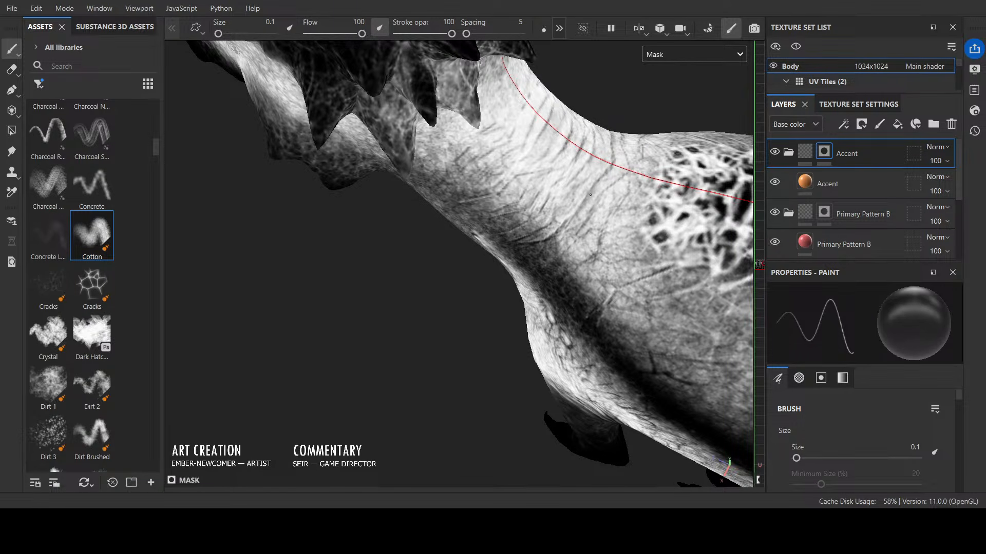
pyautogui.moveTo(589, 200)
pyautogui.mouseDown()
pyautogui.moveTo(560, 251)
pyautogui.moveTo(630, 166)
pyautogui.moveTo(570, 243)
pyautogui.mouseUp()
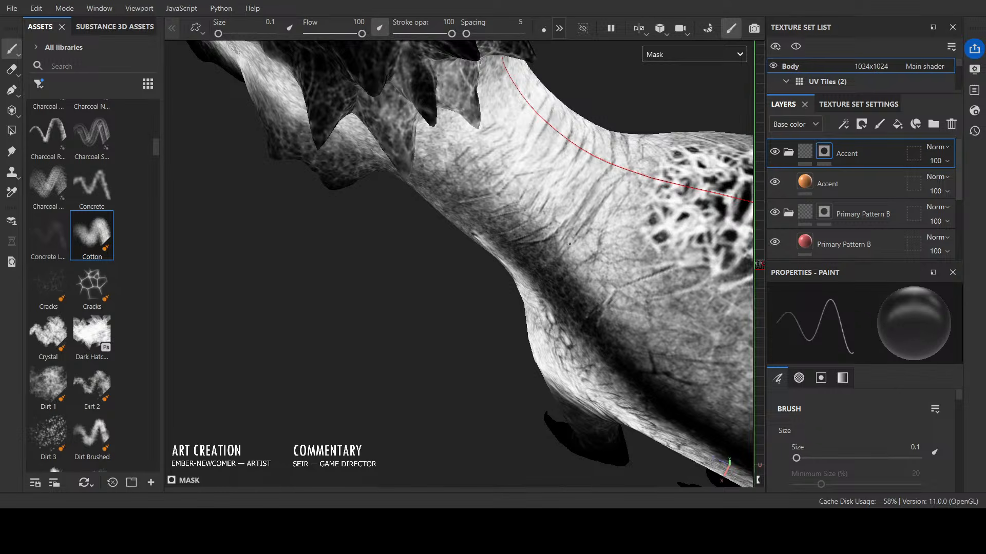
# Step: Try a larger Cotton size, return to 0.1 and draw another black crease between the neck and the shoulder web
pyautogui.press(']')
pyautogui.press(']')
pyautogui.press(']')
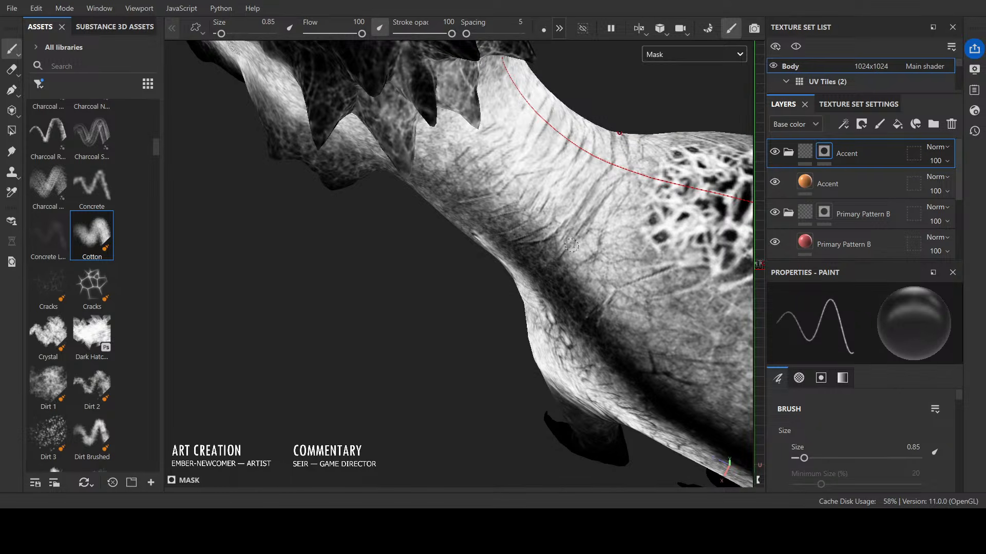
pyautogui.press('[')
pyautogui.press('[')
pyautogui.press('[')
pyautogui.moveTo(598, 236)
pyautogui.mouseDown()
pyautogui.moveTo(581, 280)
pyautogui.moveTo(635, 170)
pyautogui.mouseUp()
# Step: Add a fine black stroke at the front edge of the shoulder web, seen from above, with Cotton at size 0.1
pyautogui.keyDown('alt'); pyautogui.moveTo(652, 129); pyautogui.dragTo(699, 282); pyautogui.keyUp('alt')
pyautogui.press('x')
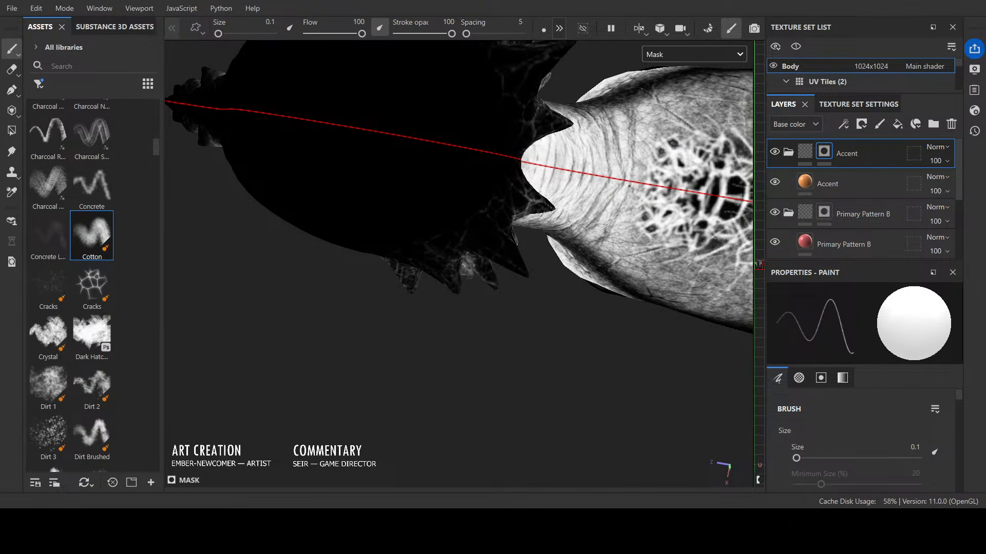
pyautogui.press('x')
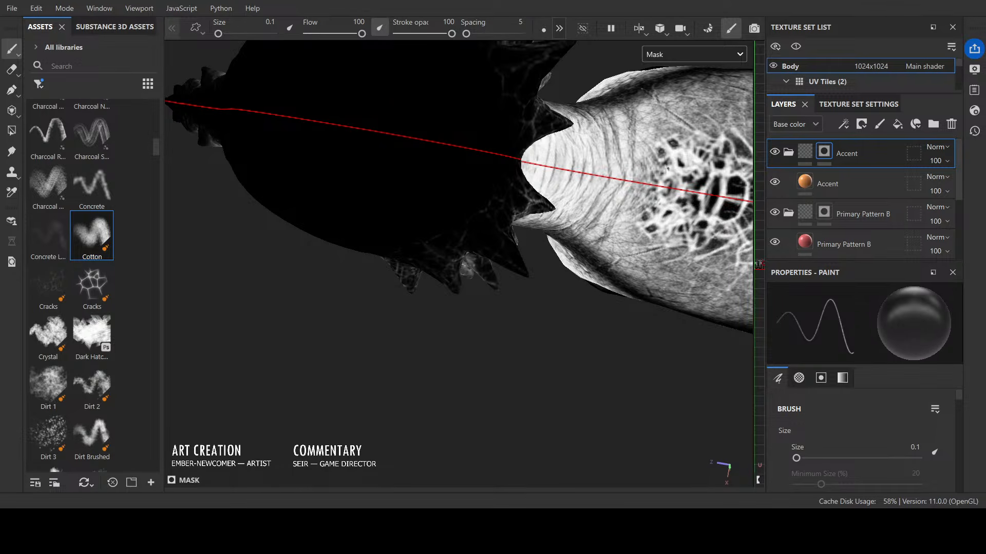
pyautogui.moveTo(665, 147); pyautogui.dragTo(671, 131)
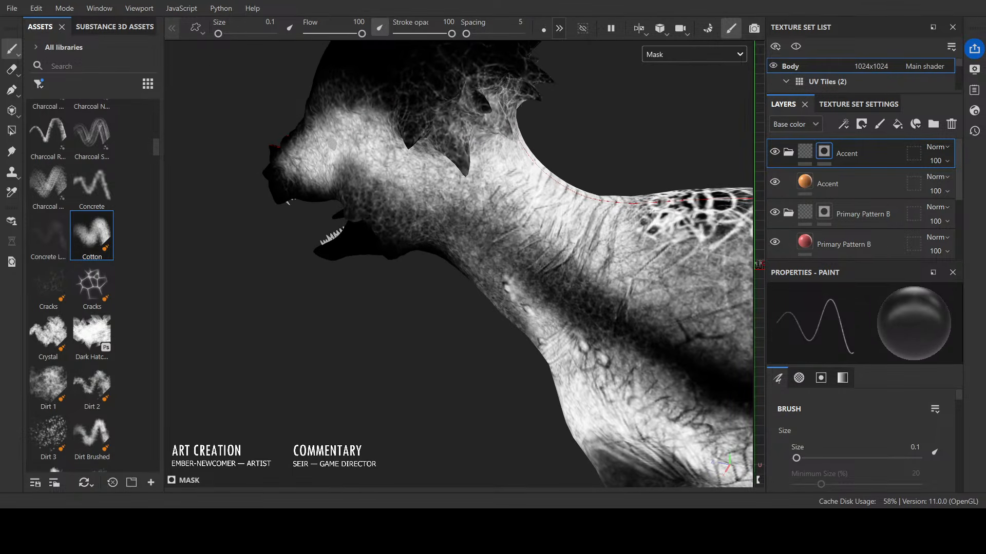
# Step: Draw long black creases down the opposite side of the neck, from the spine toward the dark flank band
pyautogui.keyDown('alt'); pyautogui.moveTo(602, 180); pyautogui.dragTo(429, 352, button='right'); pyautogui.keyUp('alt')
pyautogui.keyDown('alt'); pyautogui.moveTo(429, 353); pyautogui.dragTo(652, 343); pyautogui.keyUp('alt')
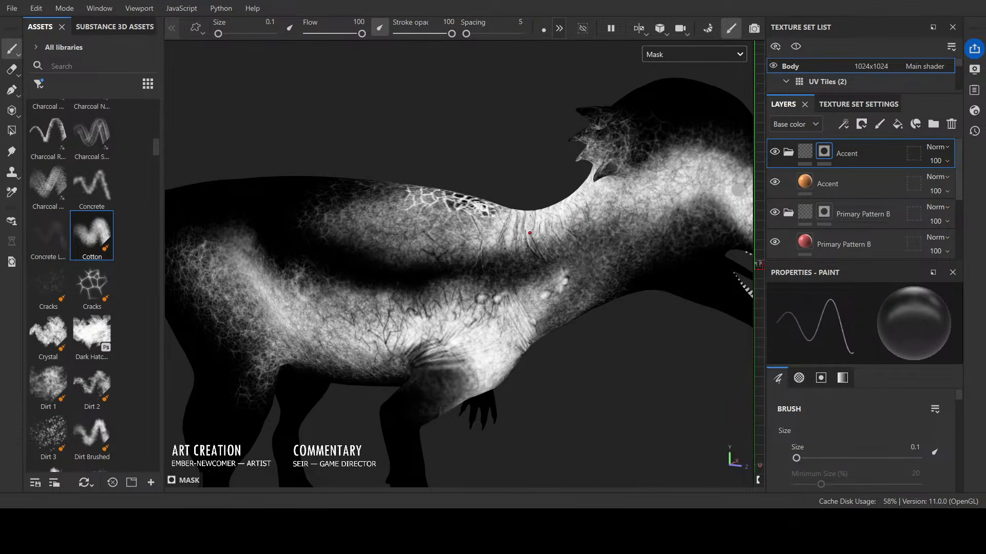
pyautogui.moveTo(494, 204)
pyautogui.keyDown('alt'); pyautogui.mouseDown()
pyautogui.moveTo(491, 241)
pyautogui.moveTo(479, 225)
pyautogui.moveTo(488, 224)
pyautogui.mouseUp(); pyautogui.keyUp('alt')
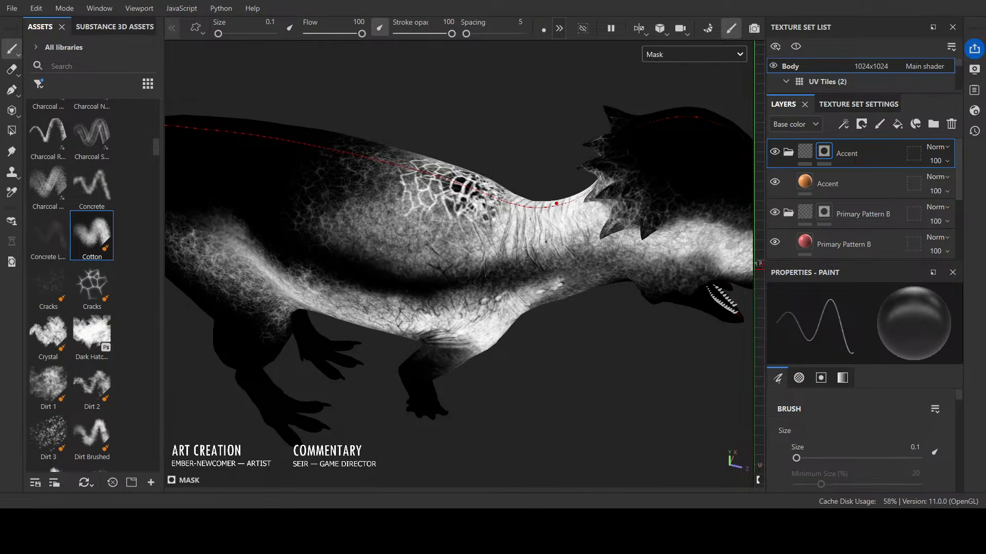
pyautogui.moveTo(548, 231)
pyautogui.mouseDown()
pyautogui.moveTo(549, 204)
pyautogui.moveTo(568, 198)
pyautogui.mouseUp()
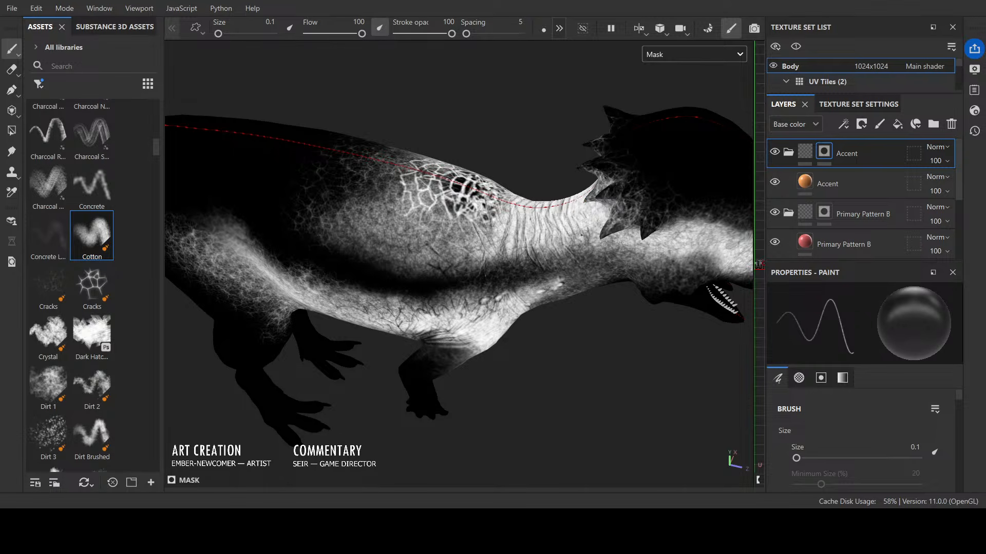
pyautogui.moveTo(581, 235)
pyautogui.mouseDown()
pyautogui.moveTo(579, 209)
pyautogui.moveTo(598, 177)
pyautogui.mouseUp()
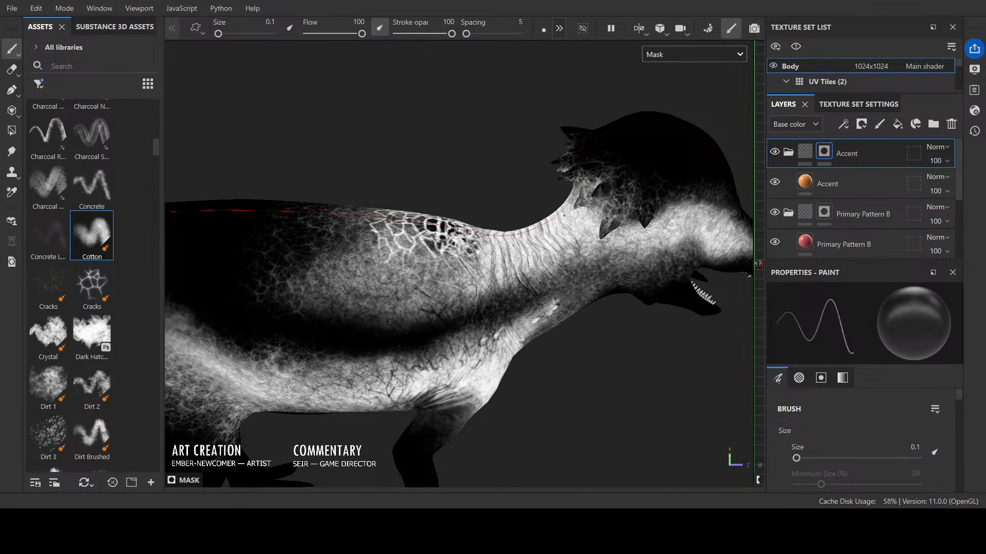
# Step: Break up the front strands of the shoulder web with short black Cotton strokes at size 0.1
pyautogui.keyDown('alt'); pyautogui.moveTo(592, 241); pyautogui.dragTo(652, 308); pyautogui.keyUp('alt')
pyautogui.keyDown('alt'); pyautogui.moveTo(472, 339); pyautogui.dragTo(487, 307); pyautogui.keyUp('alt')
pyautogui.scroll(5, 456, 323)
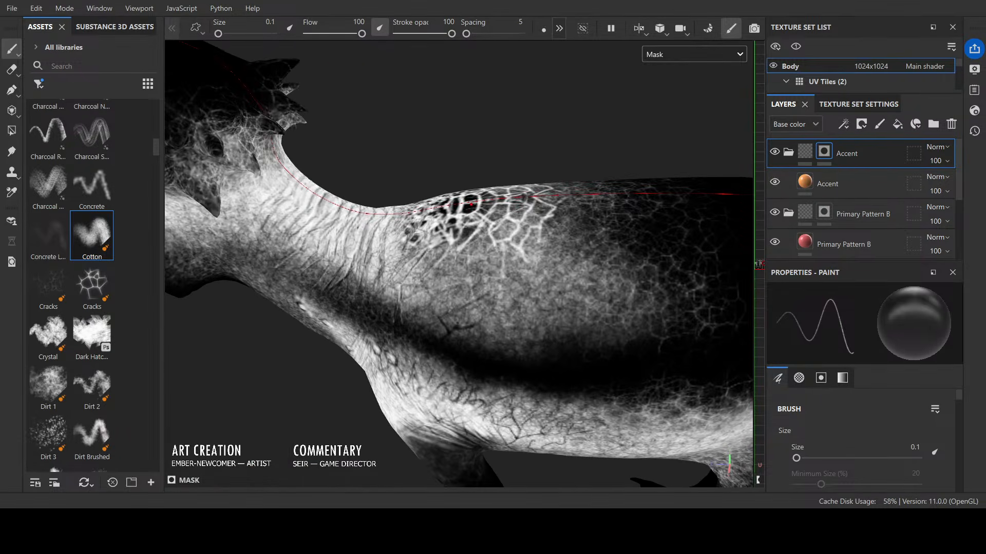
pyautogui.moveTo(451, 225)
pyautogui.mouseDown()
pyautogui.moveTo(463, 268)
pyautogui.moveTo(455, 257)
pyautogui.moveTo(468, 263)
pyautogui.moveTo(463, 256)
pyautogui.mouseUp()
pyautogui.moveTo(464, 193); pyautogui.dragTo(460, 240)
pyautogui.moveTo(479, 208); pyautogui.dragTo(467, 216)
pyautogui.moveTo(480, 195); pyautogui.dragTo(468, 227)
pyautogui.moveTo(485, 209); pyautogui.dragTo(473, 229)
pyautogui.moveTo(485, 189)
pyautogui.mouseDown()
pyautogui.moveTo(479, 239)
pyautogui.moveTo(526, 256)
pyautogui.moveTo(491, 250)
pyautogui.mouseUp()
# Step: Add thin white Cotton strands through the middle of the shoulder web and below it
pyautogui.press('x')
pyautogui.moveTo(498, 240); pyautogui.dragTo(483, 273)
pyautogui.moveTo(507, 235)
pyautogui.mouseDown()
pyautogui.moveTo(487, 248)
pyautogui.moveTo(471, 244)
pyautogui.mouseUp()
pyautogui.moveTo(495, 241)
pyautogui.mouseDown()
pyautogui.moveTo(466, 248)
pyautogui.moveTo(522, 261)
pyautogui.moveTo(514, 187)
pyautogui.moveTo(509, 214)
pyautogui.moveTo(489, 206)
pyautogui.moveTo(503, 190)
pyautogui.mouseUp()
# Step: Cut black strokes into the web's rear cells along the spine, and extend a white strand toward the dark back
pyautogui.press('x')
pyautogui.moveTo(502, 186); pyautogui.dragTo(491, 209)
pyautogui.moveTo(491, 188)
pyautogui.mouseDown()
pyautogui.moveTo(488, 208)
pyautogui.moveTo(470, 209)
pyautogui.moveTo(496, 210)
pyautogui.mouseUp()
pyautogui.moveTo(504, 189)
pyautogui.mouseDown()
pyautogui.moveTo(498, 217)
pyautogui.moveTo(503, 211)
pyautogui.mouseUp()
pyautogui.moveTo(512, 188)
pyautogui.mouseDown()
pyautogui.moveTo(507, 217)
pyautogui.moveTo(512, 195)
pyautogui.mouseUp()
pyautogui.moveTo(525, 188)
pyautogui.mouseDown()
pyautogui.moveTo(516, 201)
pyautogui.moveTo(545, 202)
pyautogui.moveTo(569, 232)
pyautogui.mouseUp()
pyautogui.press('x')
pyautogui.moveTo(554, 212)
pyautogui.mouseDown()
pyautogui.moveTo(567, 233)
pyautogui.moveTo(547, 240)
pyautogui.moveTo(594, 199)
pyautogui.moveTo(615, 195)
pyautogui.mouseUp()
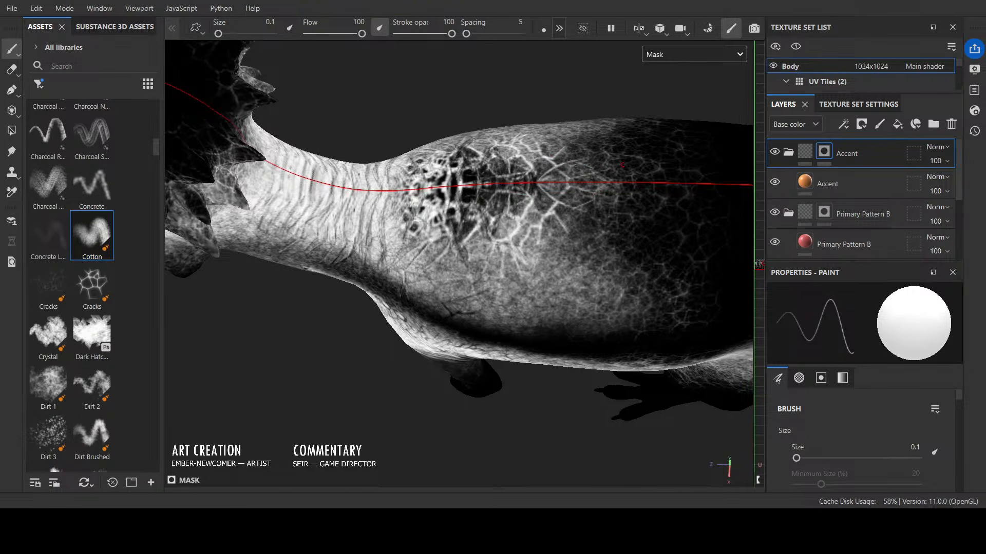
# Step: Try darkening the front end of the web across the spine with an enlarged black Cotton brush
pyautogui.scroll(-3, 624, 190)
pyautogui.scroll(3, 622, 180)
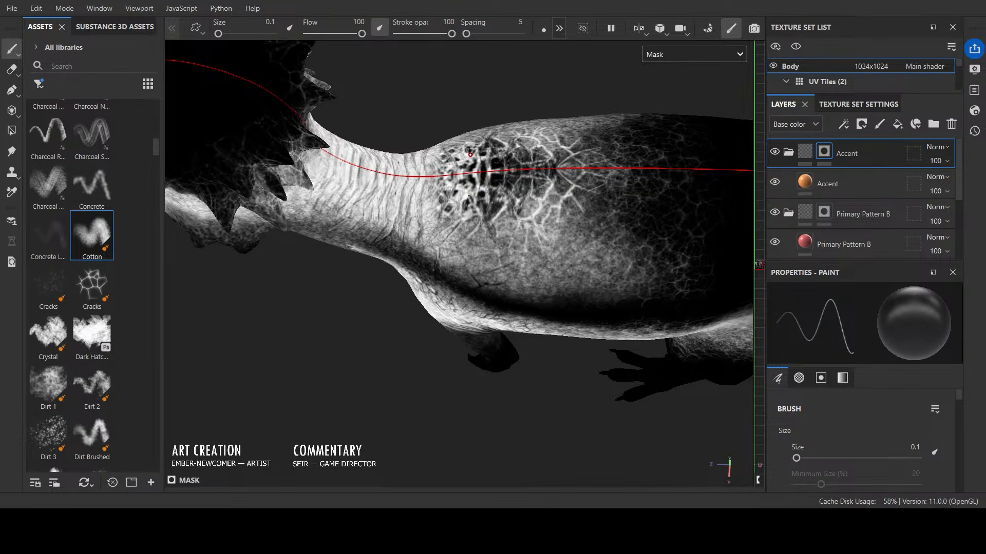
pyautogui.keyDown('ctrl'); pyautogui.moveTo(442, 159); pyautogui.dragTo(455, 159, button='right'); pyautogui.keyUp('ctrl')
pyautogui.keyDown('ctrl'); pyautogui.moveTo(469, 207); pyautogui.dragTo(472, 208, button='right'); pyautogui.keyUp('ctrl')
pyautogui.moveTo(466, 200); pyautogui.dragTo(467, 207)
pyautogui.keyDown('ctrl'); pyautogui.moveTo(472, 193); pyautogui.dragTo(468, 193, button='right'); pyautogui.keyUp('ctrl')
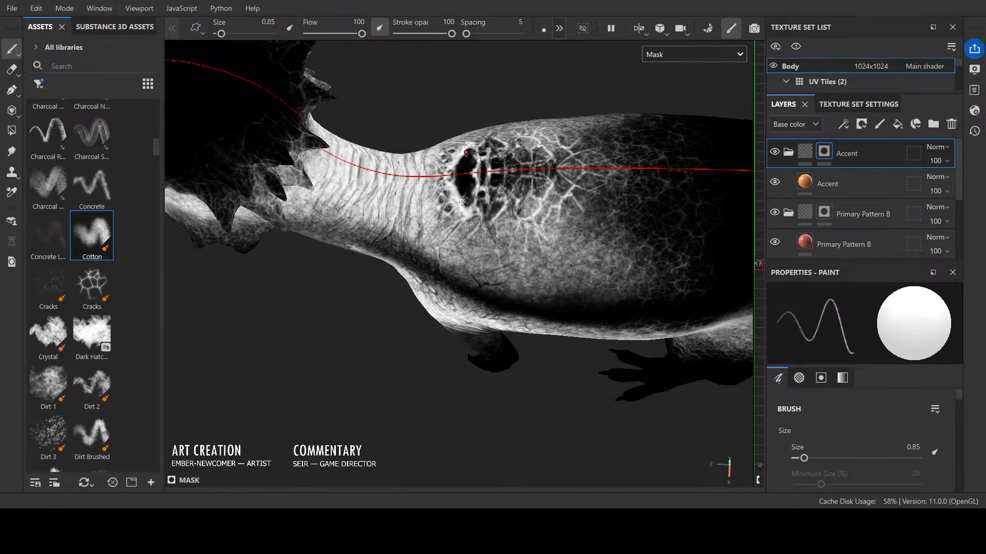
# Step: Fill the dark patch at the web's front with white Cotton at size 3.7, check the Base color view and reduce the brush to 1.75
pyautogui.keyDown('ctrl'); pyautogui.moveTo(458, 167); pyautogui.dragTo(477, 167, button='right'); pyautogui.keyUp('ctrl')
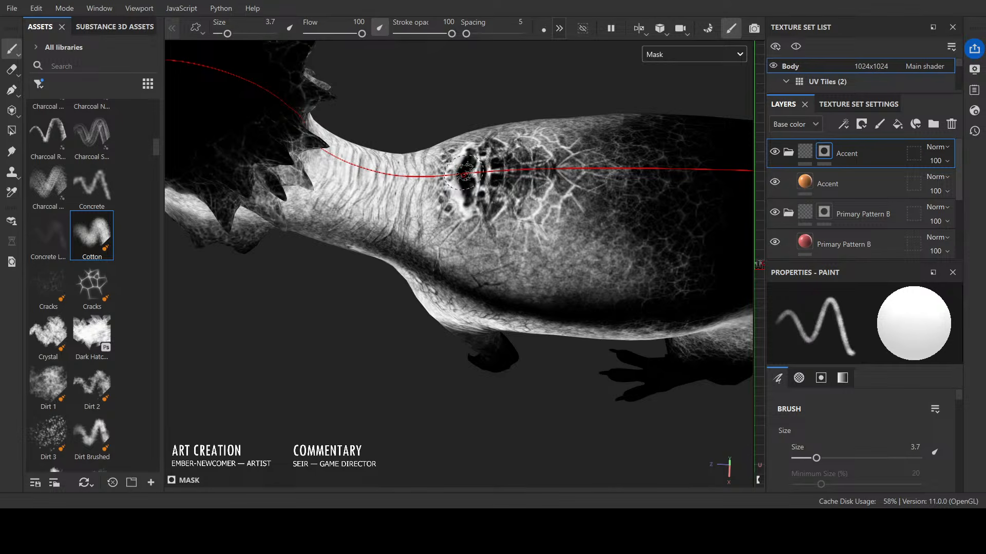
pyautogui.moveTo(472, 176)
pyautogui.mouseDown()
pyautogui.moveTo(471, 203)
pyautogui.moveTo(476, 188)
pyautogui.mouseUp()
pyautogui.keyDown('ctrl'); pyautogui.moveTo(460, 96); pyautogui.dragTo(452, 96, button='right'); pyautogui.keyUp('ctrl')
pyautogui.click(706, 122)
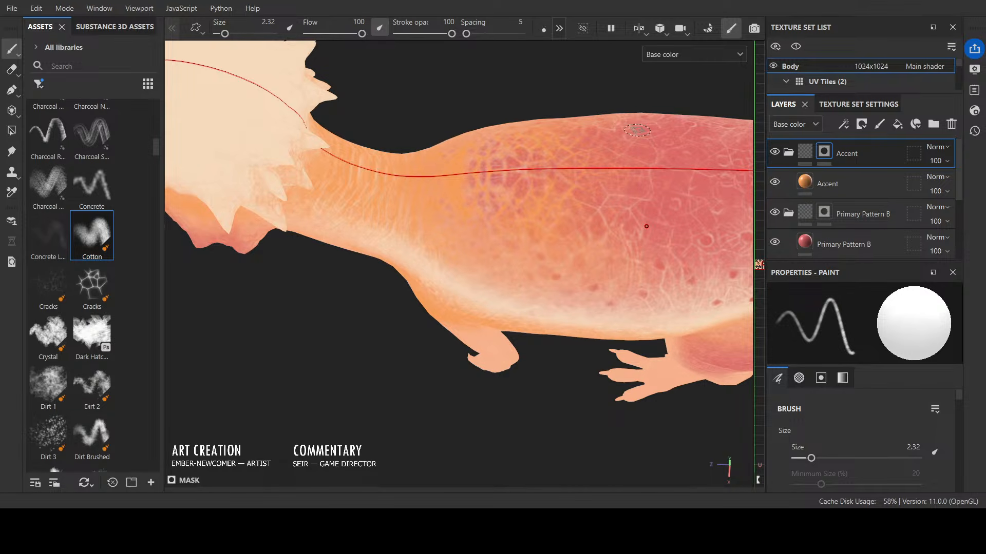
pyautogui.click(698, 187)
pyautogui.press('[')
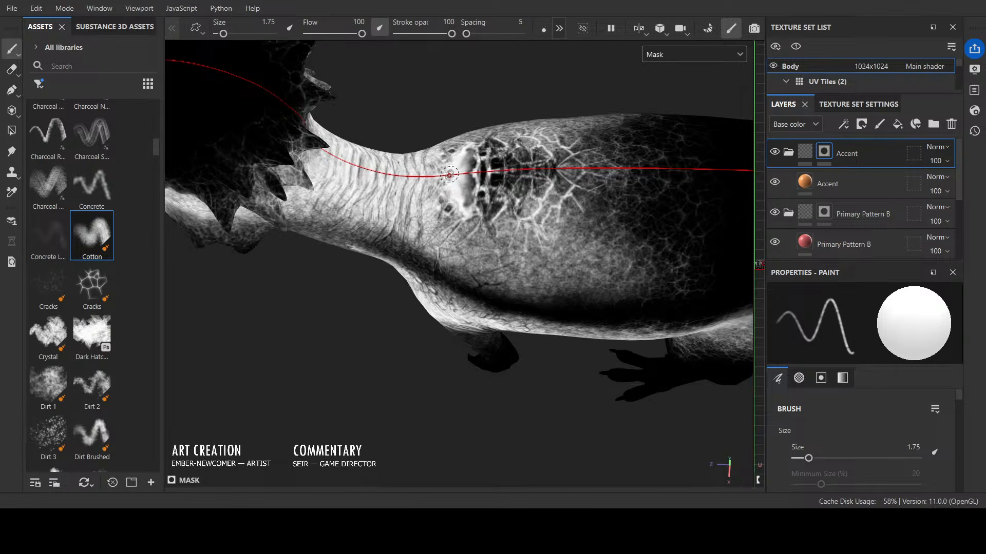
# Step: Paint black over the white patch at the web's front with the fine Cracks brush at size 3.11
pyautogui.click(51, 277)
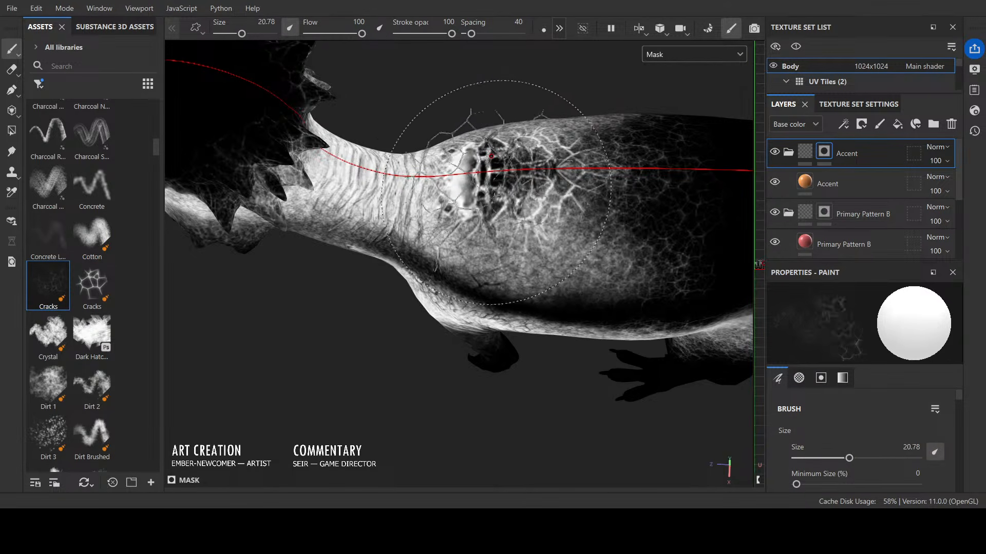
pyautogui.keyDown('ctrl'); pyautogui.moveTo(496, 193); pyautogui.dragTo(473, 193, button='right'); pyautogui.keyUp('ctrl')
pyautogui.press('x')
pyautogui.moveTo(470, 185)
pyautogui.mouseDown()
pyautogui.moveTo(469, 210)
pyautogui.moveTo(460, 199)
pyautogui.moveTo(478, 168)
pyautogui.mouseUp()
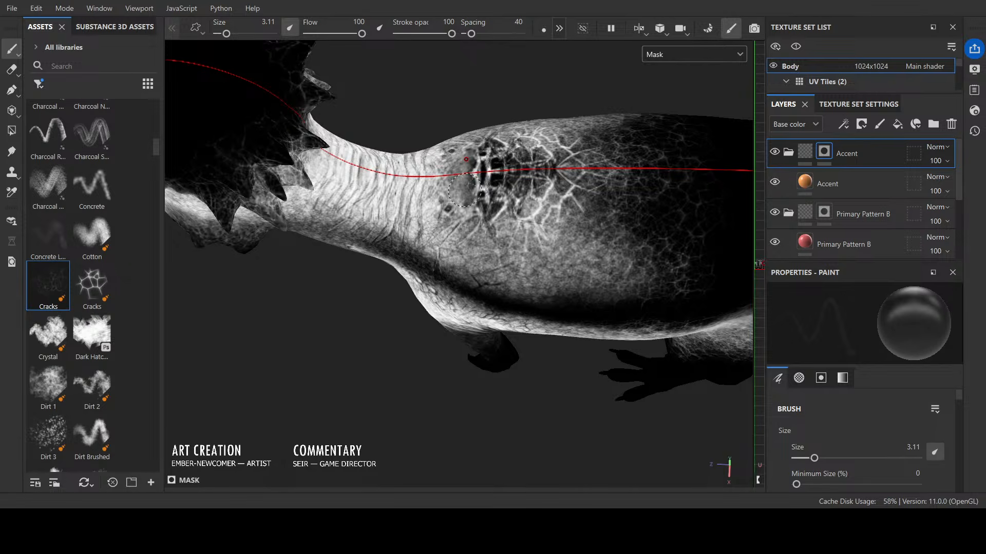
# Step: Rework the web's front end across the spine with fine strokes of the Cotton brush at size 0.1
pyautogui.click(108, 235)
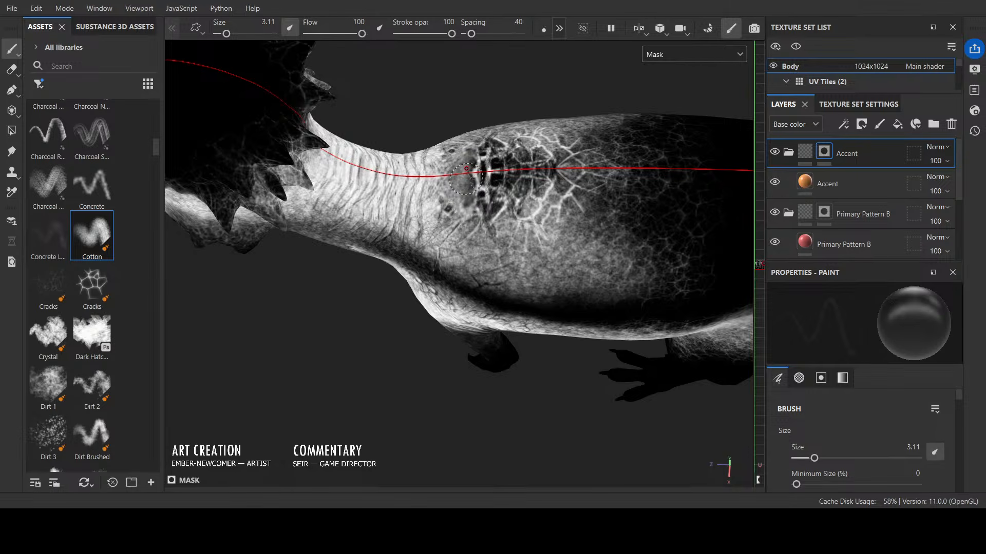
pyautogui.click(95, 243)
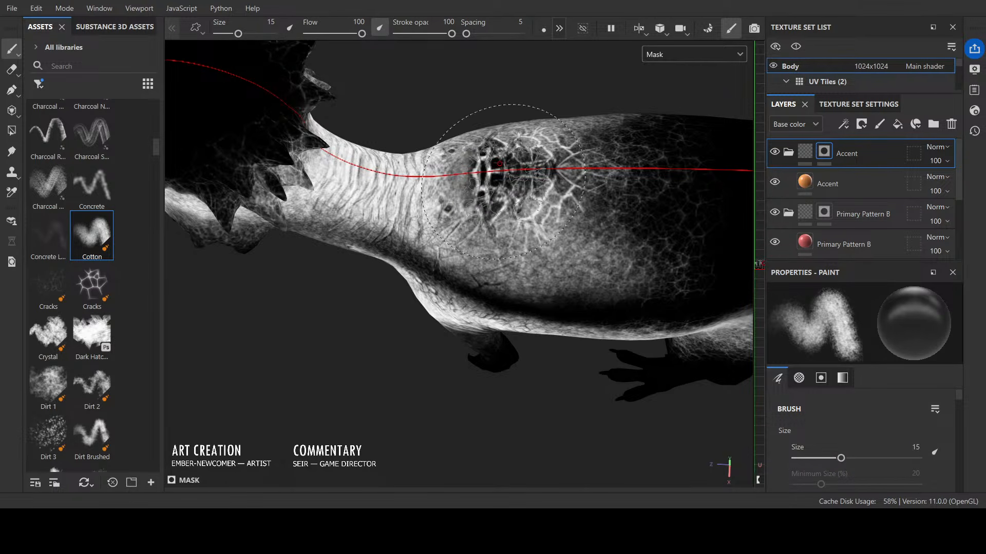
pyautogui.keyDown('ctrl'); pyautogui.moveTo(473, 166); pyautogui.dragTo(454, 199, button='right'); pyautogui.keyUp('ctrl')
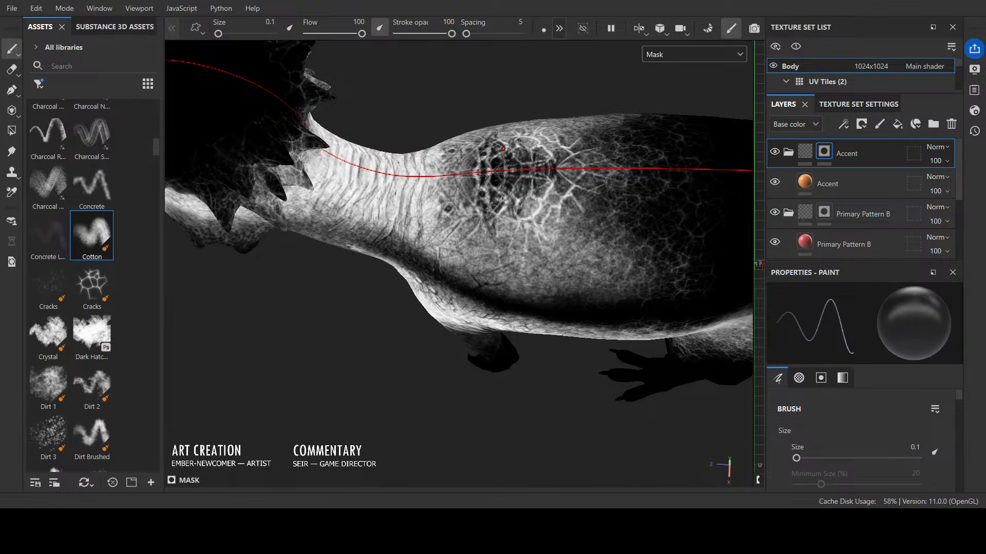
# Step: Draw thin white strands outward from the rear side of the shoulder web where it meets the dark back
pyautogui.keyDown('alt'); pyautogui.moveTo(504, 152); pyautogui.dragTo(589, 375); pyautogui.keyUp('alt')
pyautogui.scroll(1, 586, 124)
pyautogui.press('x')
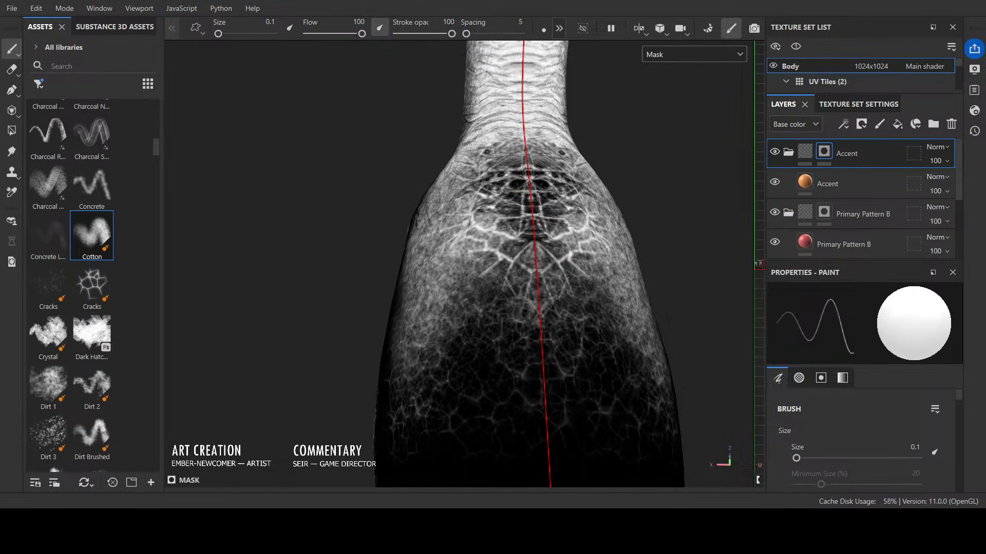
pyautogui.keyDown('alt'); pyautogui.moveTo(446, 227); pyautogui.dragTo(573, 362); pyautogui.keyUp('alt')
pyautogui.scroll(5, 607, 316)
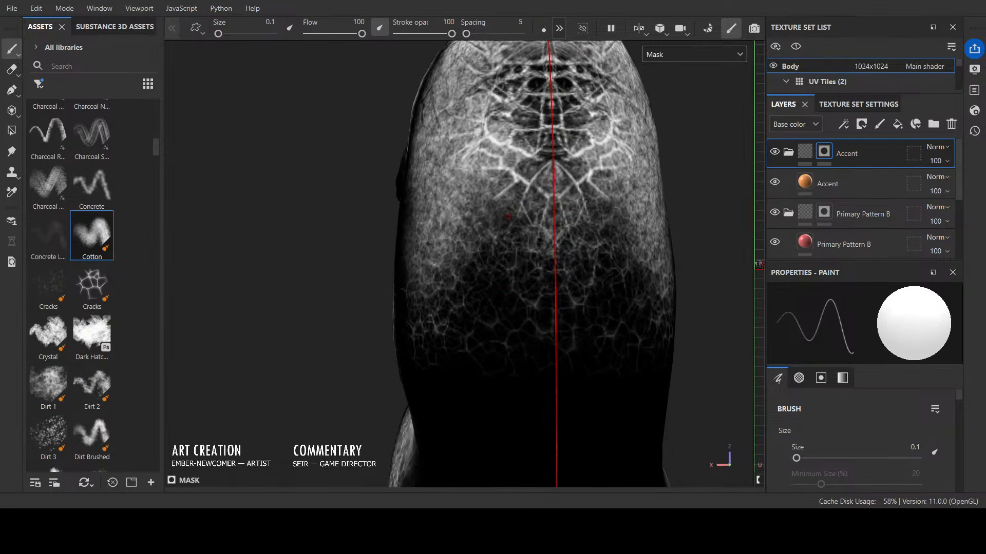
pyautogui.moveTo(521, 210)
pyautogui.mouseDown()
pyautogui.moveTo(473, 233)
pyautogui.moveTo(455, 228)
pyautogui.moveTo(482, 201)
pyautogui.moveTo(452, 213)
pyautogui.mouseUp()
pyautogui.moveTo(508, 174); pyautogui.dragTo(465, 186)
pyautogui.moveTo(492, 185)
pyautogui.mouseDown()
pyautogui.moveTo(448, 207)
pyautogui.moveTo(456, 201)
pyautogui.mouseUp()
pyautogui.moveTo(481, 170); pyautogui.dragTo(464, 187)
# Step: Paint fine white crease lines down the neck base and the front of the shoulder
pyautogui.moveTo(519, 156)
pyautogui.mouseDown()
pyautogui.moveTo(501, 168)
pyautogui.moveTo(491, 225)
pyautogui.moveTo(515, 331)
pyautogui.moveTo(594, 269)
pyautogui.moveTo(205, 314)
pyautogui.moveTo(449, 375)
pyautogui.moveTo(440, 290)
pyautogui.mouseUp()
pyautogui.scroll(5, 440, 290)
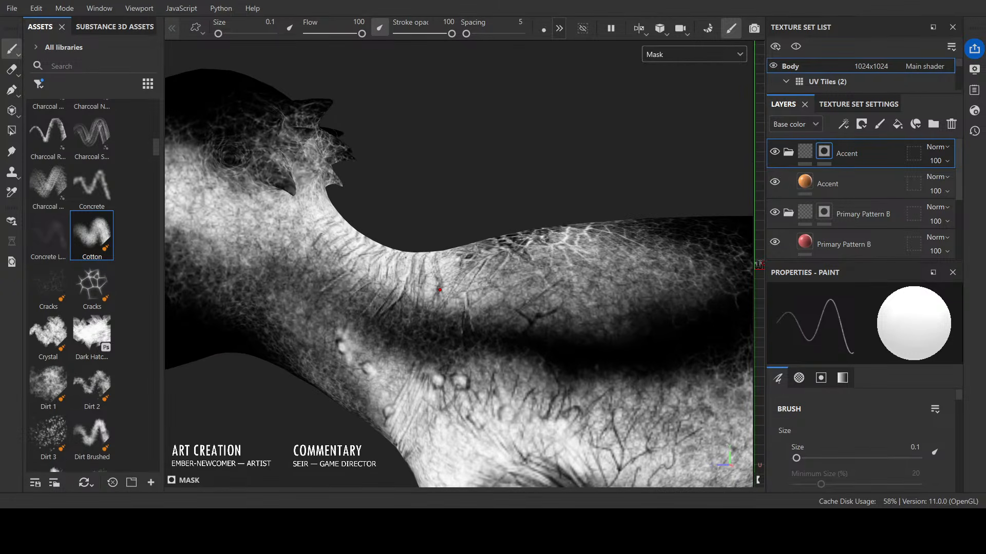
pyautogui.moveTo(423, 273)
pyautogui.mouseDown()
pyautogui.moveTo(423, 308)
pyautogui.moveTo(432, 303)
pyautogui.mouseUp()
pyautogui.moveTo(456, 264)
pyautogui.mouseDown()
pyautogui.moveTo(442, 312)
pyautogui.moveTo(451, 289)
pyautogui.moveTo(470, 312)
pyautogui.moveTo(491, 249)
pyautogui.moveTo(510, 324)
pyautogui.mouseUp()
# Step: Extend thin strands from the shoulder web down the upper flank, alternating black and white at brush size 0.1
pyautogui.press('x')
pyautogui.moveTo(506, 318)
pyautogui.mouseDown()
pyautogui.moveTo(494, 272)
pyautogui.moveTo(481, 314)
pyautogui.moveTo(485, 257)
pyautogui.moveTo(514, 306)
pyautogui.mouseUp()
pyautogui.moveTo(515, 306)
pyautogui.mouseDown()
pyautogui.moveTo(504, 257)
pyautogui.moveTo(506, 320)
pyautogui.mouseUp()
pyautogui.moveTo(506, 320); pyautogui.dragTo(497, 261)
pyautogui.moveTo(537, 323); pyautogui.dragTo(523, 267)
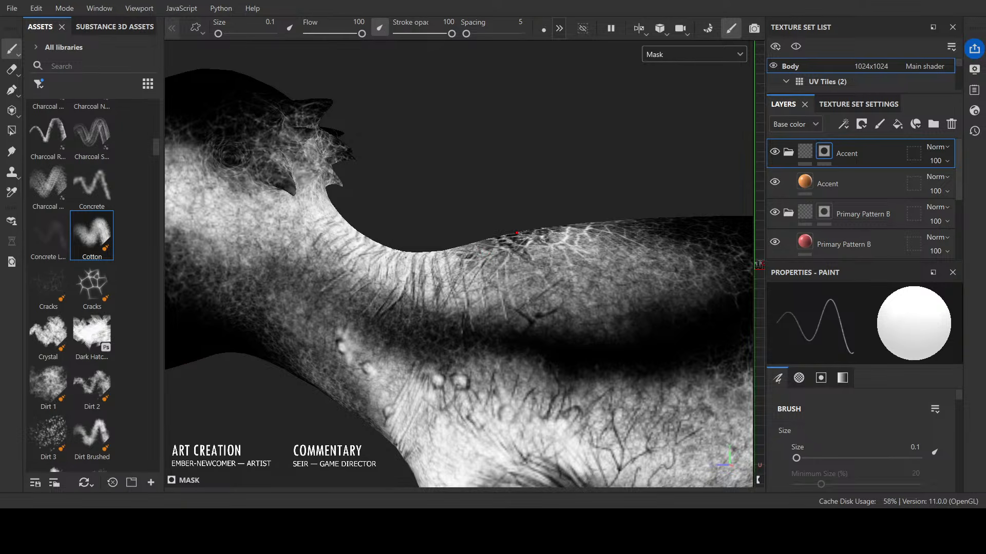
pyautogui.moveTo(549, 302); pyautogui.dragTo(537, 273)
pyautogui.moveTo(544, 282)
pyautogui.mouseDown()
pyautogui.moveTo(563, 321)
pyautogui.moveTo(553, 266)
pyautogui.moveTo(593, 287)
pyautogui.moveTo(598, 334)
pyautogui.mouseUp()
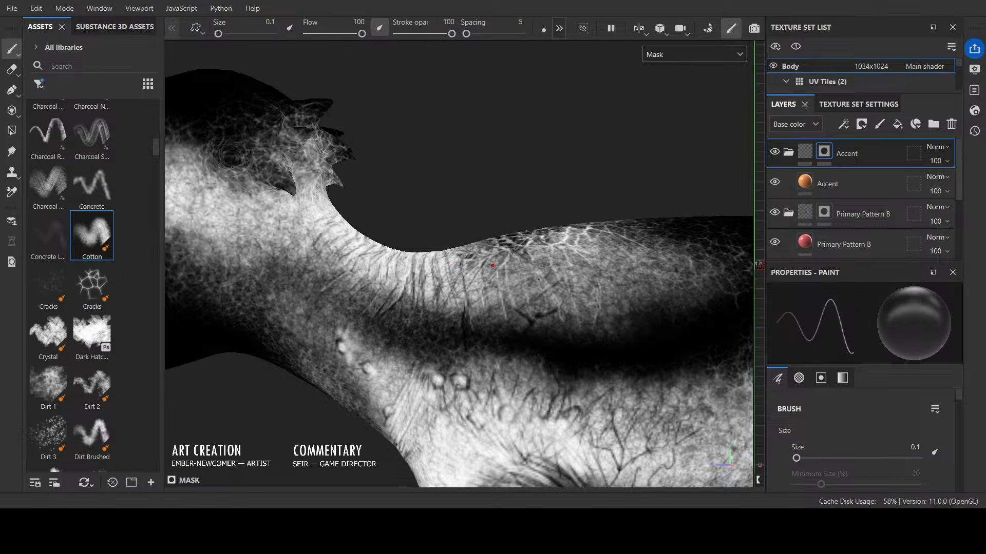
# Step: Paint fine black strokes around the raised bumps on the side of the lower neck
pyautogui.scroll(-8, 619, 384)
pyautogui.keyDown('alt'); pyautogui.moveTo(619, 386); pyautogui.dragTo(365, 496); pyautogui.keyUp('alt')
pyautogui.keyDown('alt'); pyautogui.moveTo(511, 375); pyautogui.dragTo(590, 360); pyautogui.keyUp('alt')
pyautogui.scroll(6, 567, 355)
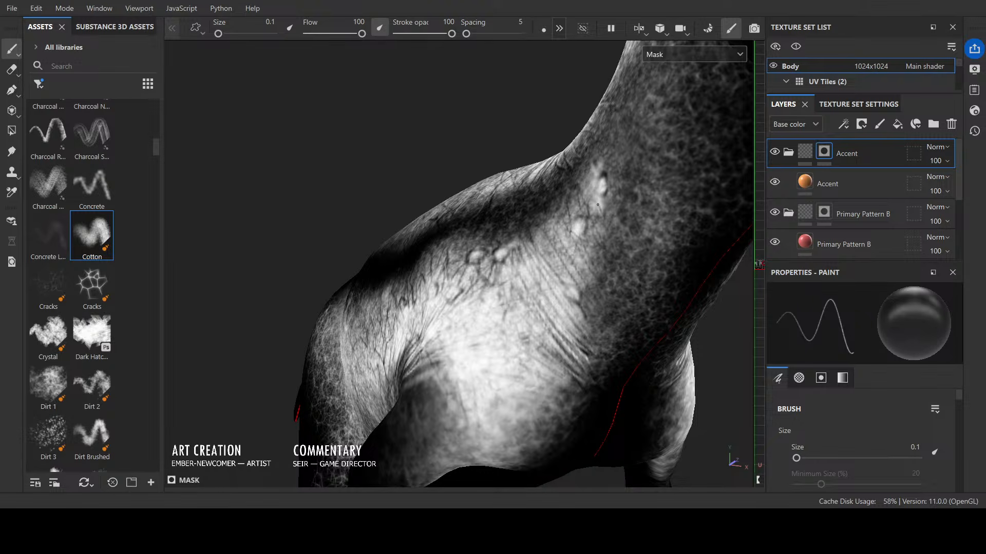
pyautogui.moveTo(595, 177); pyautogui.dragTo(602, 213)
pyautogui.moveTo(589, 167); pyautogui.dragTo(611, 214)
pyautogui.moveTo(602, 192); pyautogui.dragTo(609, 227)
# Step: Examine the Accent mask on the head, neck and shoulder from both sides
pyautogui.scroll(-4, 610, 226)
pyautogui.moveTo(610, 288)
pyautogui.keyDown('alt'); pyautogui.mouseDown()
pyautogui.moveTo(689, 299)
pyautogui.moveTo(594, 340)
pyautogui.moveTo(414, 347)
pyautogui.moveTo(412, 161)
pyautogui.moveTo(452, 308)
pyautogui.mouseUp(); pyautogui.keyUp('alt')
pyautogui.scroll(4, 493, 328)
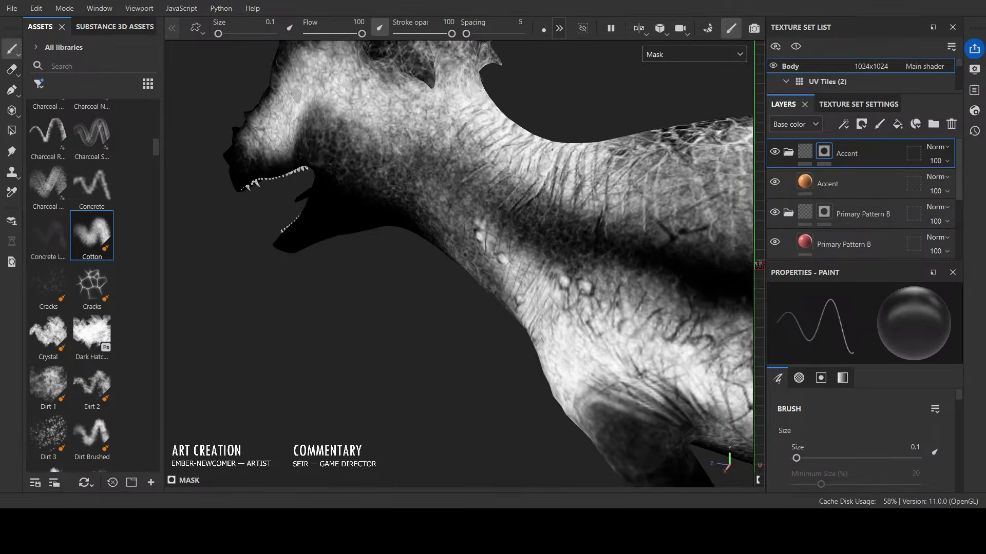
pyautogui.keyDown('alt'); pyautogui.moveTo(493, 354); pyautogui.dragTo(462, 263); pyautogui.keyUp('alt')
pyautogui.scroll(-4, 492, 264)
pyautogui.keyDown('alt'); pyautogui.moveTo(462, 263); pyautogui.dragTo(241, 226, button='middle'); pyautogui.keyUp('alt')
pyautogui.keyDown('alt'); pyautogui.moveTo(369, 318); pyautogui.dragTo(594, 392); pyautogui.keyUp('alt')
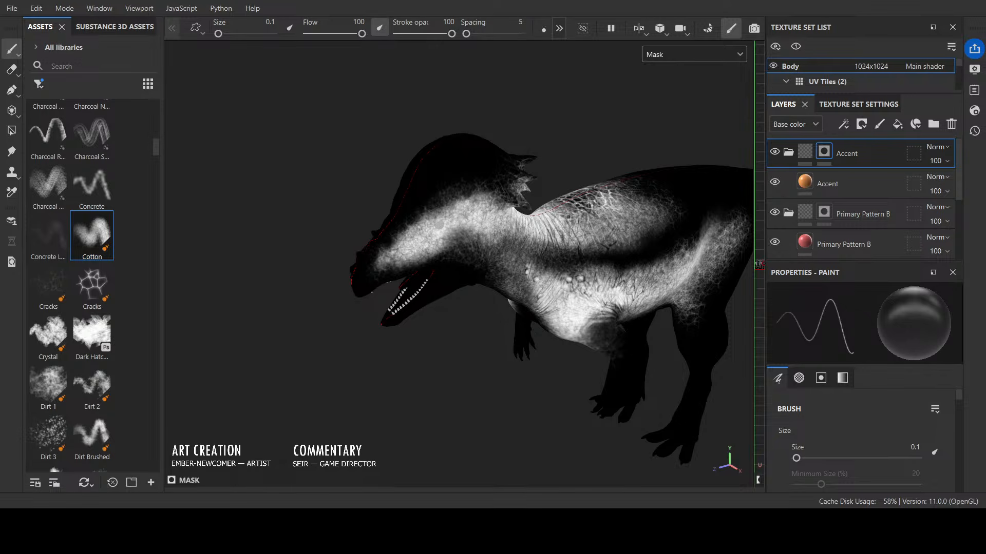
pyautogui.keyDown('alt'); pyautogui.moveTo(439, 225); pyautogui.dragTo(276, 159, button='right'); pyautogui.keyUp('alt')
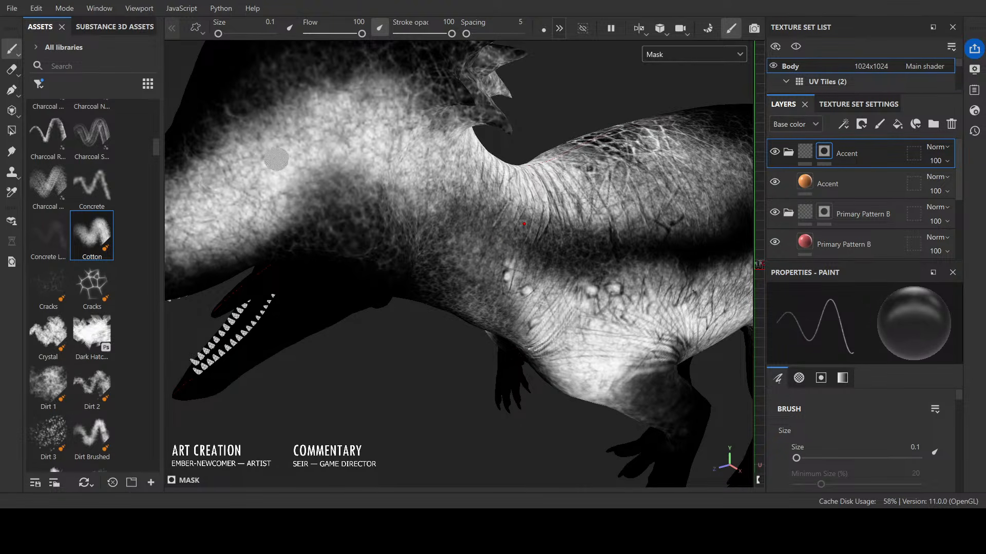
pyautogui.scroll(-3, 515, 243)
pyautogui.keyDown('alt'); pyautogui.moveTo(535, 403); pyautogui.dragTo(484, 190); pyautogui.keyUp('alt')
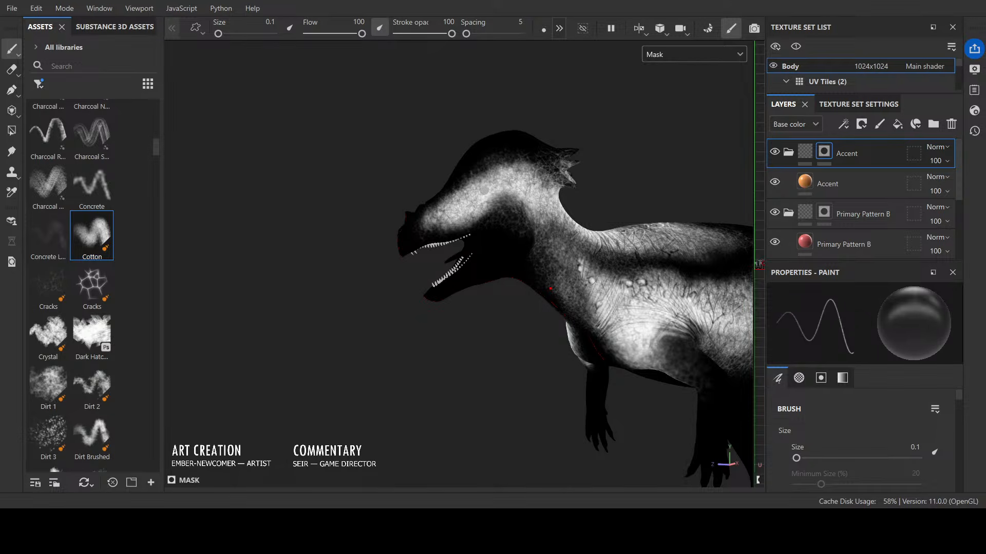
pyautogui.scroll(3, 484, 190)
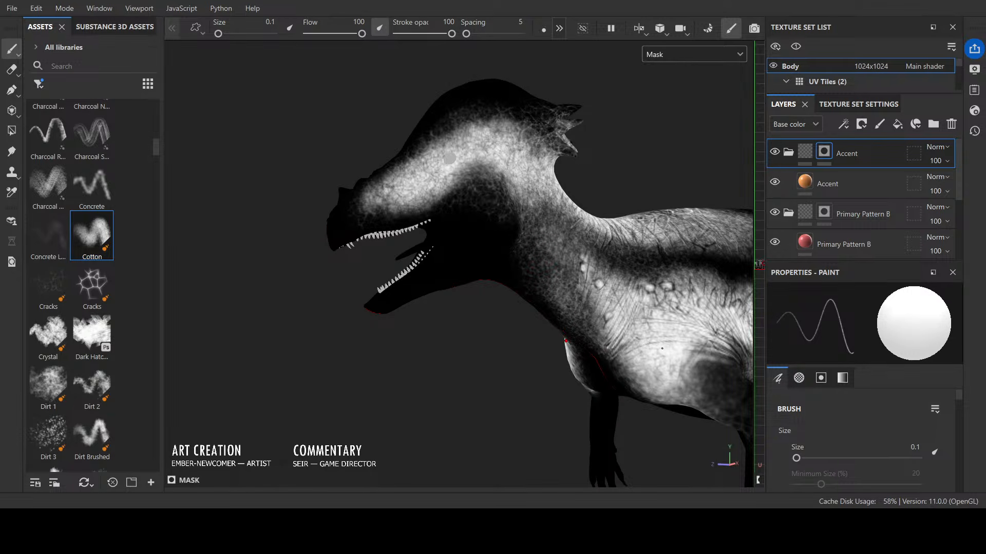
pyautogui.keyDown('alt'); pyautogui.moveTo(449, 158); pyautogui.dragTo(645, 130); pyautogui.keyUp('alt')
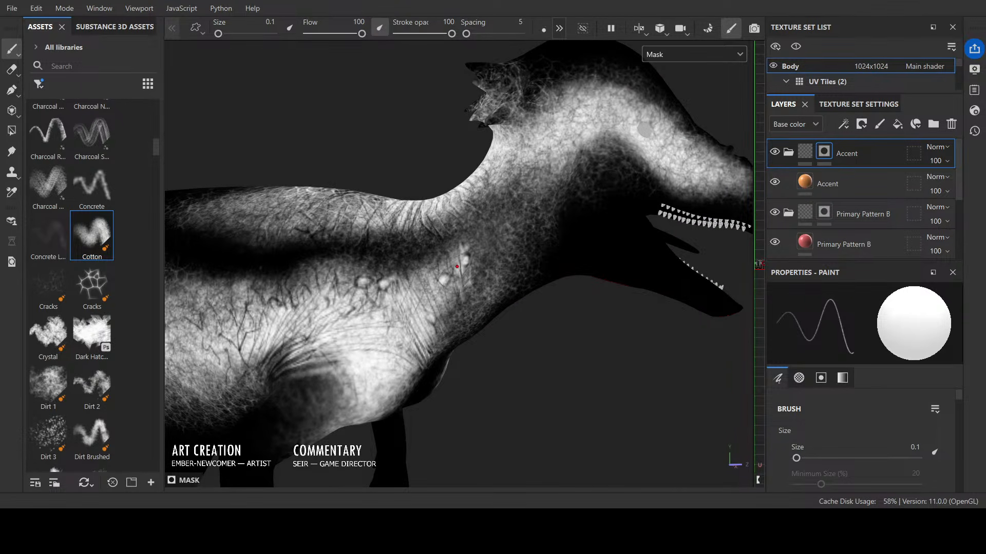
pyautogui.click(645, 130)
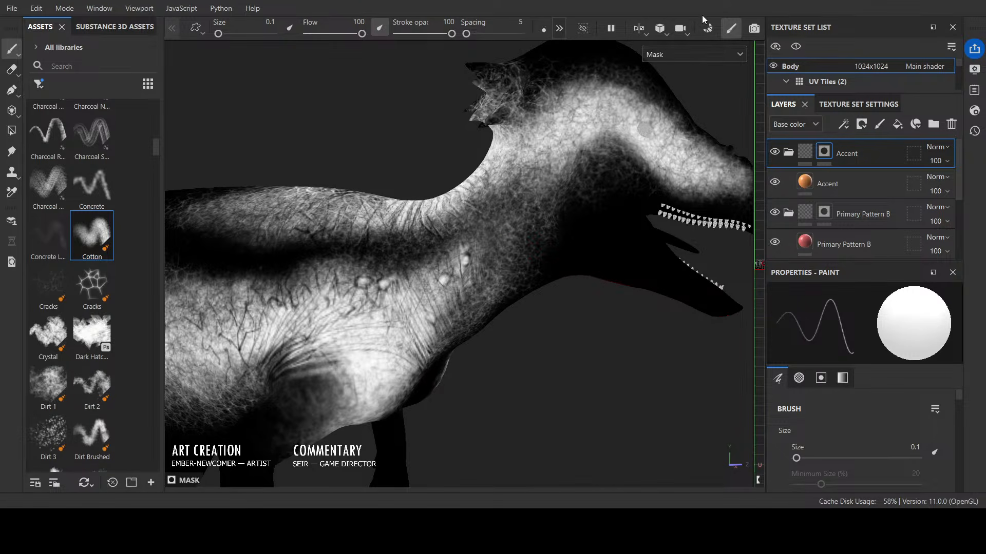
# Step: Review the pattern colours on the head and body in the Base color and Material views
pyautogui.click(682, 116)
pyautogui.keyDown('alt'); pyautogui.moveTo(611, 302); pyautogui.dragTo(663, 160); pyautogui.keyUp('alt')
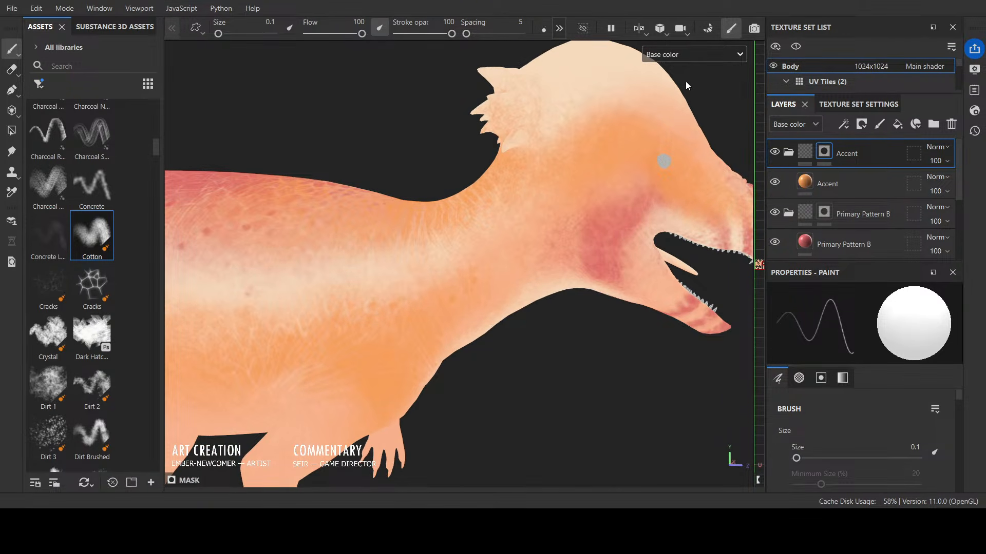
pyautogui.press('m')
pyautogui.keyDown('alt'); pyautogui.moveTo(621, 355); pyautogui.dragTo(301, 361); pyautogui.keyUp('alt')
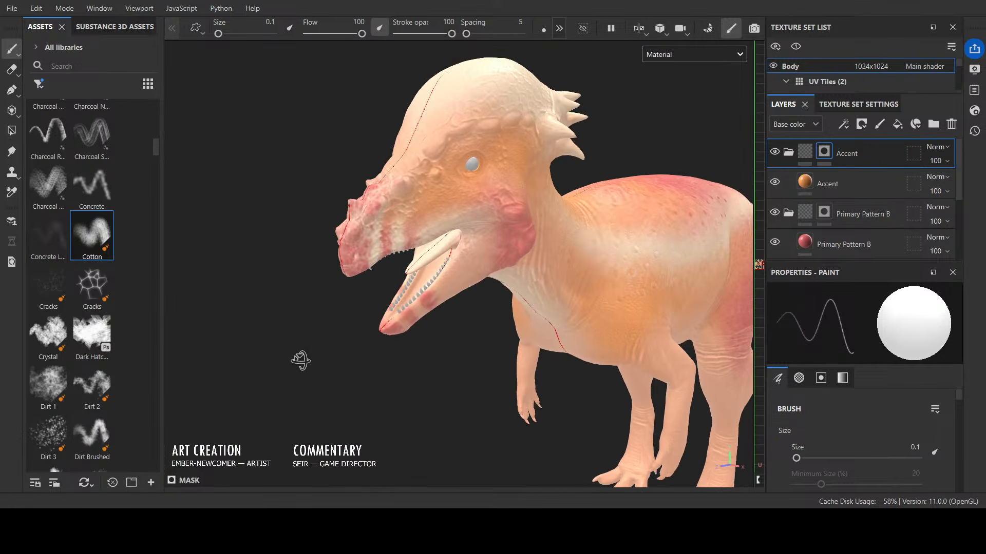
pyautogui.keyDown('alt'); pyautogui.moveTo(536, 78); pyautogui.dragTo(519, 169, button='right'); pyautogui.keyUp('alt')
pyautogui.keyDown('alt'); pyautogui.moveTo(569, 311); pyautogui.dragTo(251, 308); pyautogui.keyUp('alt')
pyautogui.scroll(3, 553, 263)
pyautogui.keyDown('alt'); pyautogui.moveTo(490, 222); pyautogui.dragTo(301, 243); pyautogui.keyUp('alt')
pyautogui.keyDown('alt'); pyautogui.moveTo(548, 285); pyautogui.dragTo(626, 272); pyautogui.keyUp('alt')
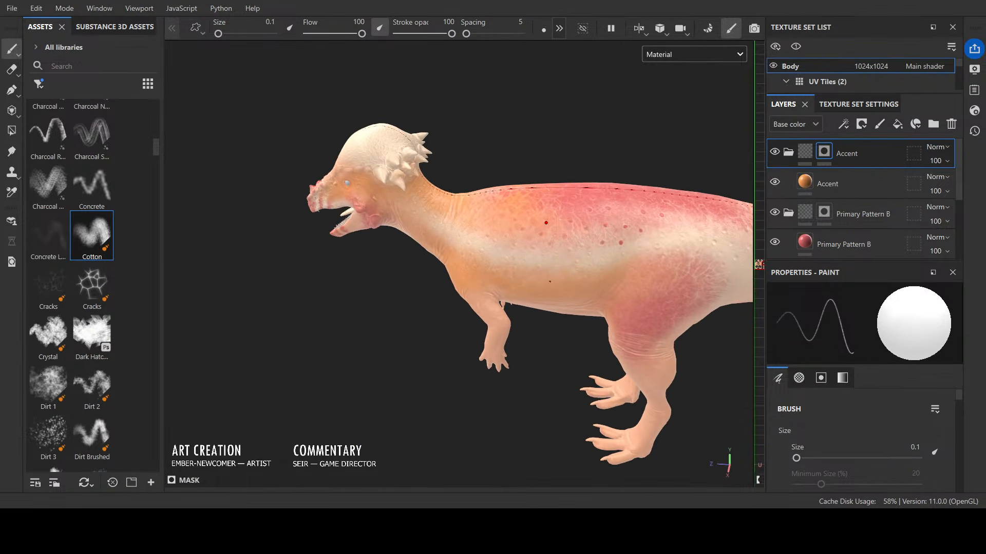
# Step: Dab the orange accent onto raised bumps in the flank's pale stripe at brush size 0.85, trimming one spot with black
pyautogui.keyDown('alt'); pyautogui.moveTo(627, 272); pyautogui.dragTo(506, 286, button='middle'); pyautogui.keyUp('alt')
pyautogui.scroll(4, 505, 286)
pyautogui.keyDown('alt'); pyautogui.moveTo(509, 194); pyautogui.dragTo(686, 260); pyautogui.keyUp('alt')
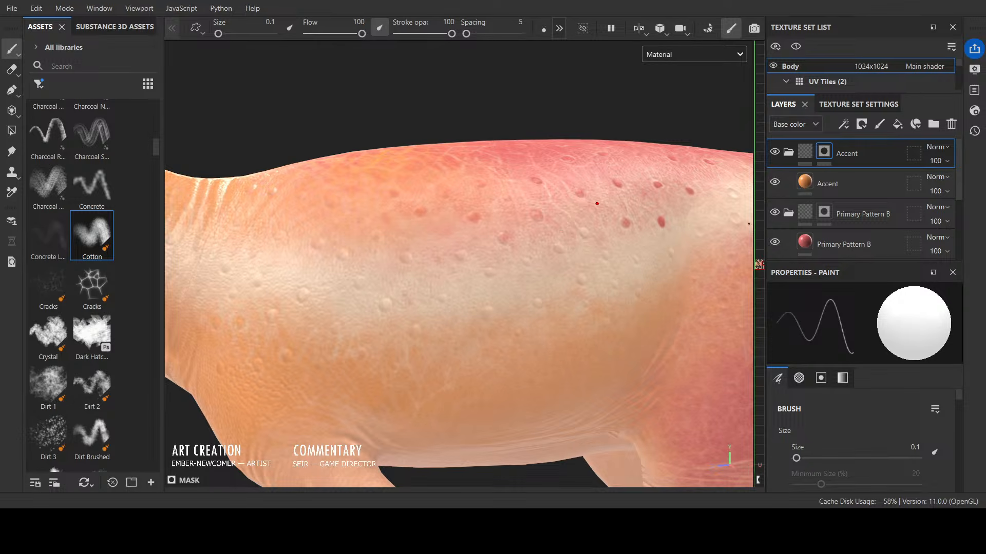
pyautogui.press('x')
pyautogui.keyDown('ctrl'); pyautogui.moveTo(515, 244); pyautogui.dragTo(527, 244, button='right'); pyautogui.keyUp('ctrl')
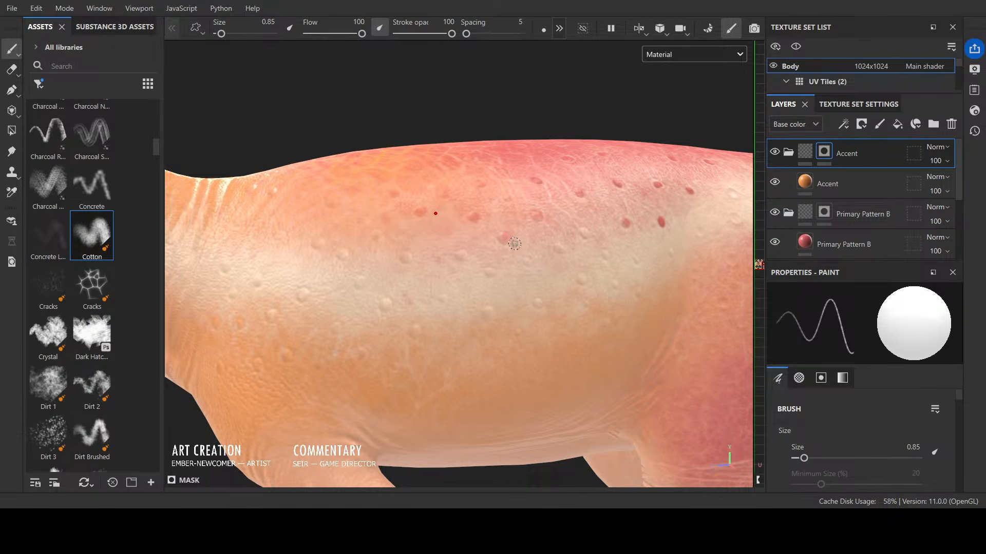
pyautogui.click(490, 273)
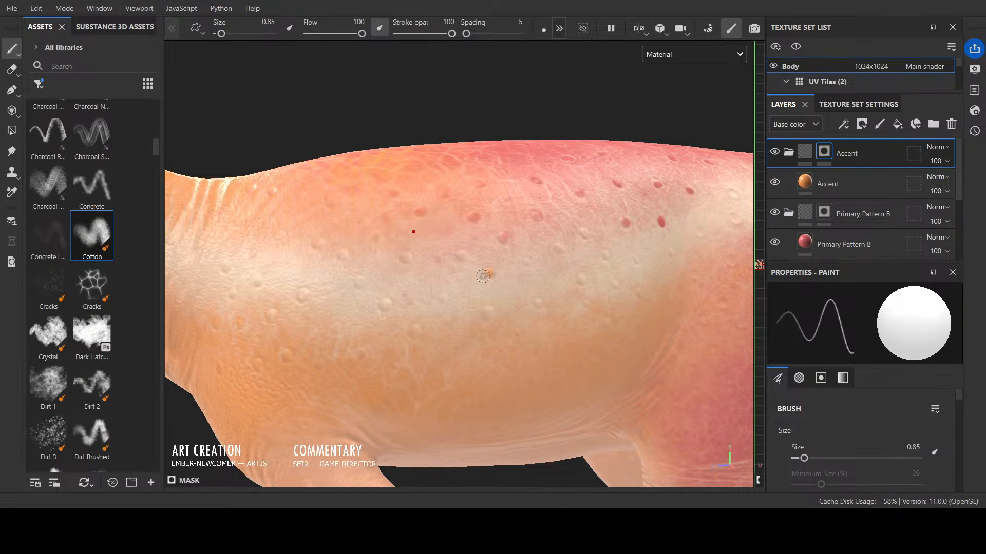
pyautogui.click(444, 298)
pyautogui.click(490, 314)
pyautogui.press('x')
pyautogui.click(495, 307)
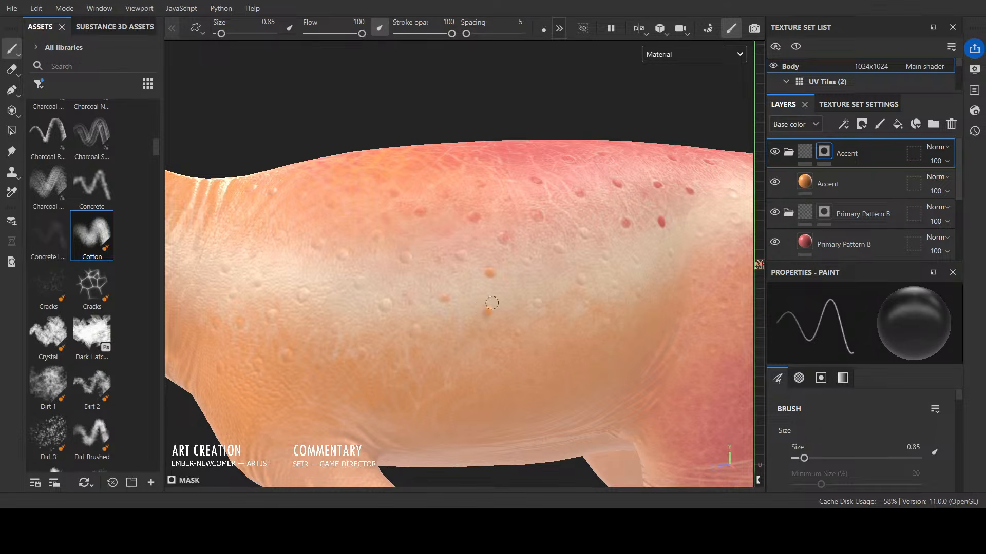
pyautogui.press('x')
pyautogui.click(538, 305)
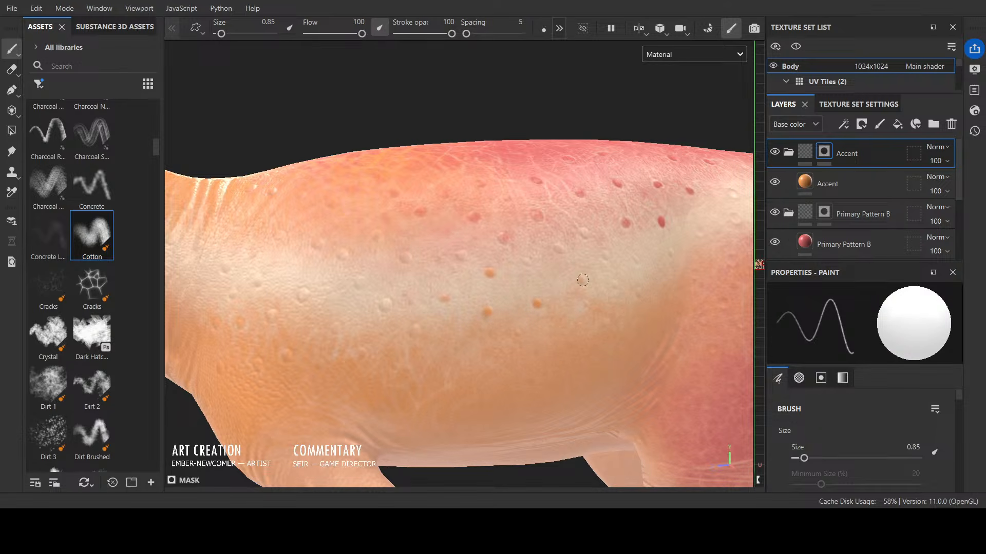
# Step: Dab accent spots along the pale stripe's upper edge, and fill a larger bump below them at brush size 0.27
pyautogui.click(406, 256)
pyautogui.click(378, 235)
pyautogui.click(461, 255)
pyautogui.keyDown('ctrl'); pyautogui.moveTo(457, 242); pyautogui.dragTo(448, 242, button='right'); pyautogui.keyUp('ctrl')
pyautogui.moveTo(385, 305); pyautogui.dragTo(387, 307)
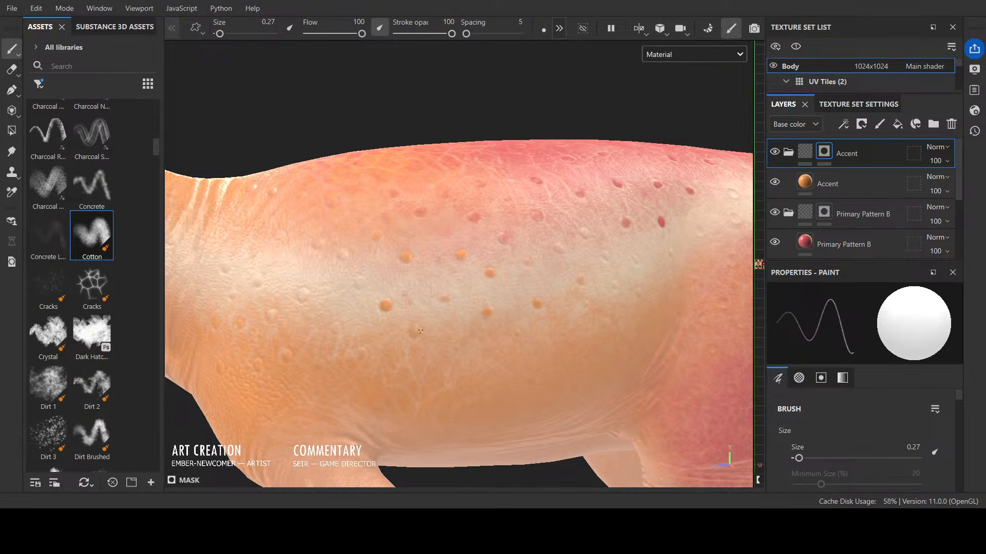
# Step: Add accent spots to the flank bumps nearer the shoulder at brush size 0.52
pyautogui.keyDown('ctrl'); pyautogui.moveTo(413, 305); pyautogui.dragTo(419, 305, button='right'); pyautogui.keyUp('ctrl')
pyautogui.click(337, 327)
pyautogui.click(302, 295)
pyautogui.click(361, 282)
pyautogui.click(342, 255)
pyautogui.click(315, 240)
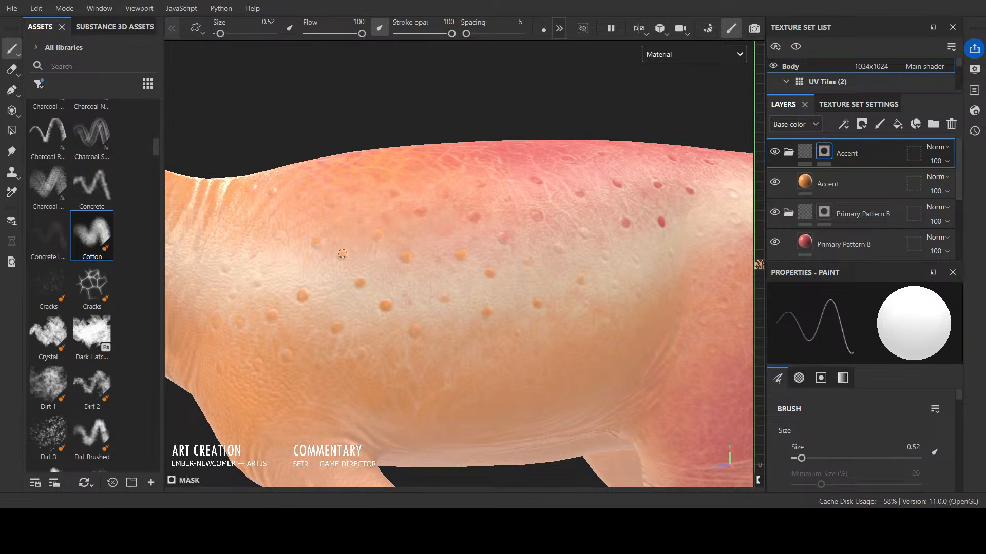
pyautogui.click(315, 242)
pyautogui.click(379, 237)
# Step: Dab accent spots onto the bumps between the shoulder and neck base, and reduce the brush size to 0.27
pyautogui.keyDown('alt'); pyautogui.moveTo(367, 192); pyautogui.dragTo(373, 273, button='right'); pyautogui.keyUp('alt')
pyautogui.keyDown('alt'); pyautogui.moveTo(374, 273); pyautogui.dragTo(297, 292); pyautogui.keyUp('alt')
pyautogui.keyDown('alt'); pyautogui.moveTo(296, 319); pyautogui.dragTo(484, 389, button='middle'); pyautogui.keyUp('alt')
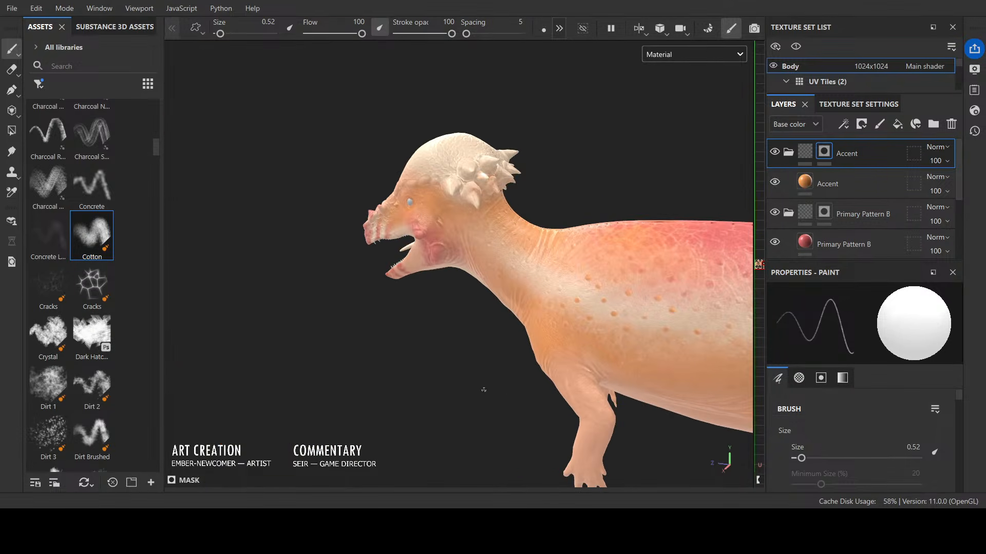
pyautogui.keyDown('alt'); pyautogui.moveTo(483, 390); pyautogui.dragTo(748, 396); pyautogui.keyUp('alt')
pyautogui.keyDown('alt'); pyautogui.moveTo(748, 396); pyautogui.dragTo(678, 362, button='right'); pyautogui.keyUp('alt')
pyautogui.keyDown('alt'); pyautogui.moveTo(678, 362); pyautogui.dragTo(599, 347); pyautogui.keyUp('alt')
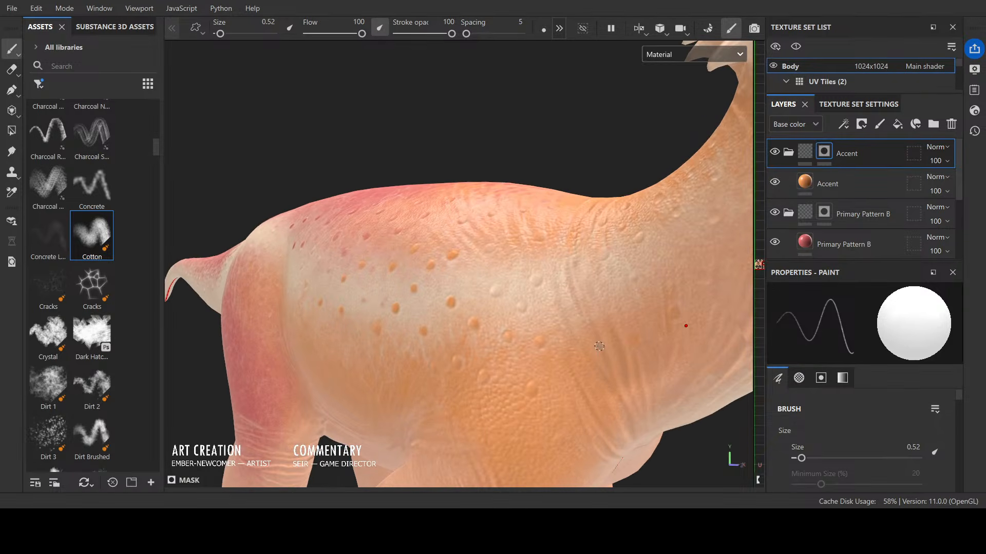
pyautogui.click(494, 290)
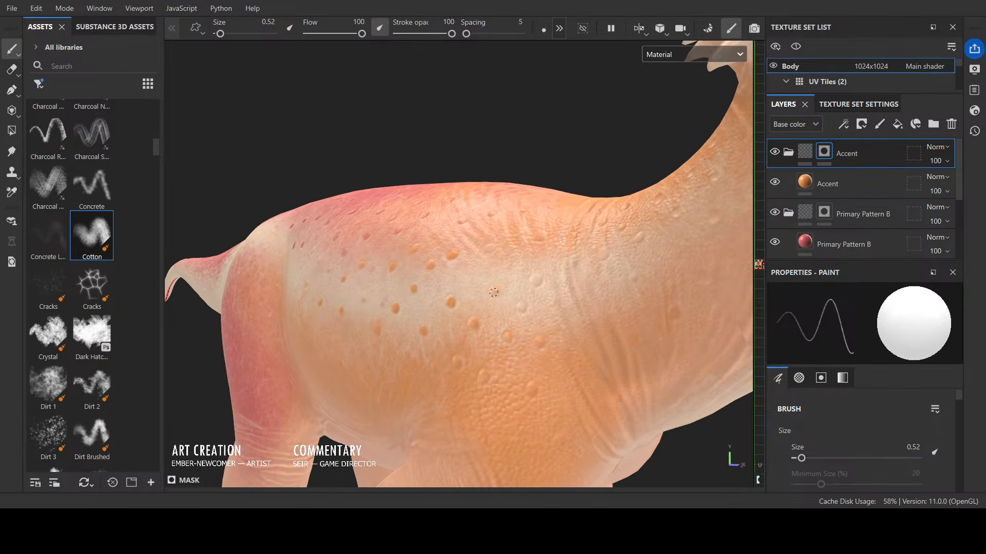
pyautogui.click(523, 307)
pyautogui.click(535, 280)
pyautogui.click(604, 253)
pyautogui.click(640, 239)
pyautogui.press('[')
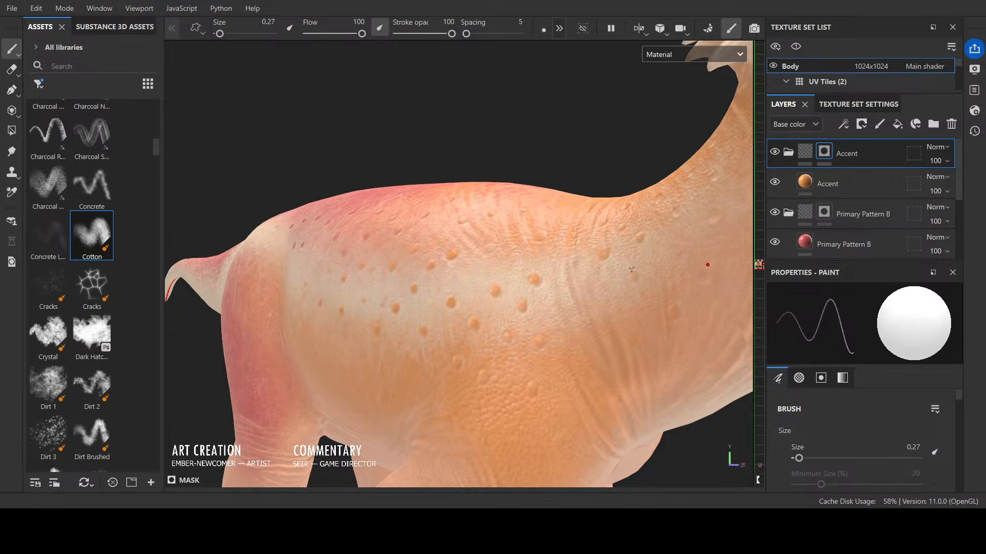
pyautogui.press('x')
pyautogui.press('x')
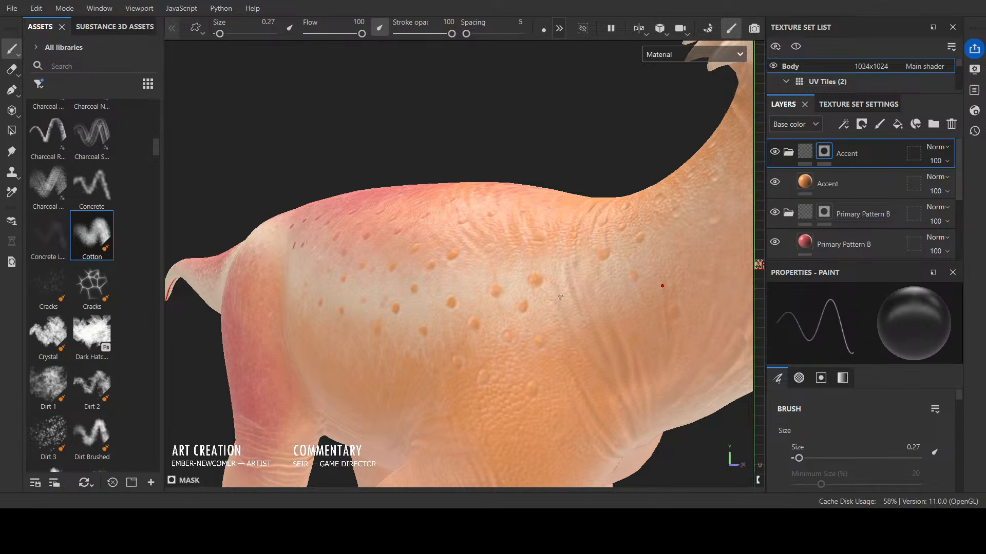
# Step: Select the mask of the Primary Pattern B folder for painting, with the back and tail base in view
pyautogui.scroll(-4, 561, 296)
pyautogui.moveTo(561, 296)
pyautogui.keyDown('alt'); pyautogui.mouseDown()
pyautogui.moveTo(587, 350)
pyautogui.moveTo(574, 340)
pyautogui.moveTo(572, 374)
pyautogui.moveTo(405, 372)
pyautogui.moveTo(354, 424)
pyautogui.moveTo(384, 407)
pyautogui.mouseUp(); pyautogui.keyUp('alt')
pyautogui.scroll(-3, 534, 248)
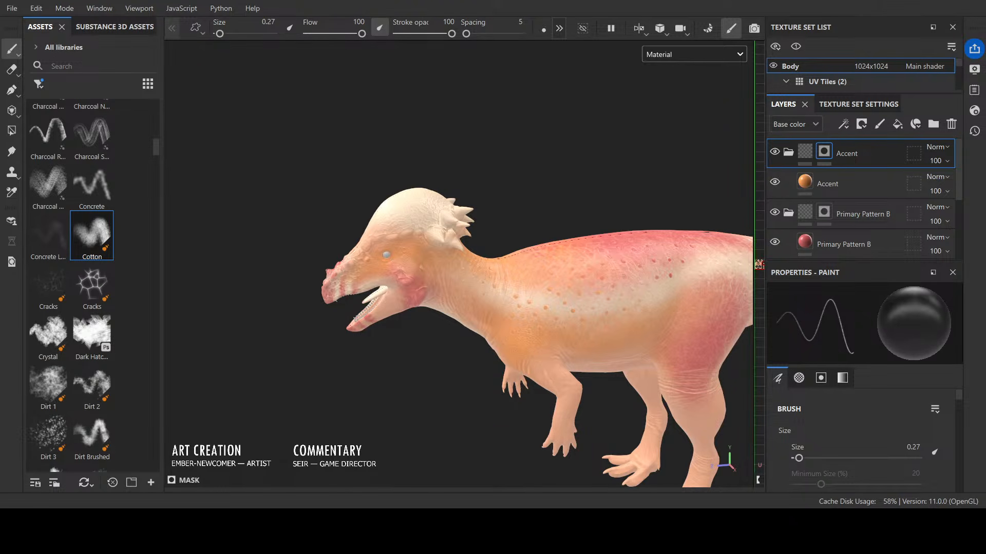
pyautogui.click(887, 241)
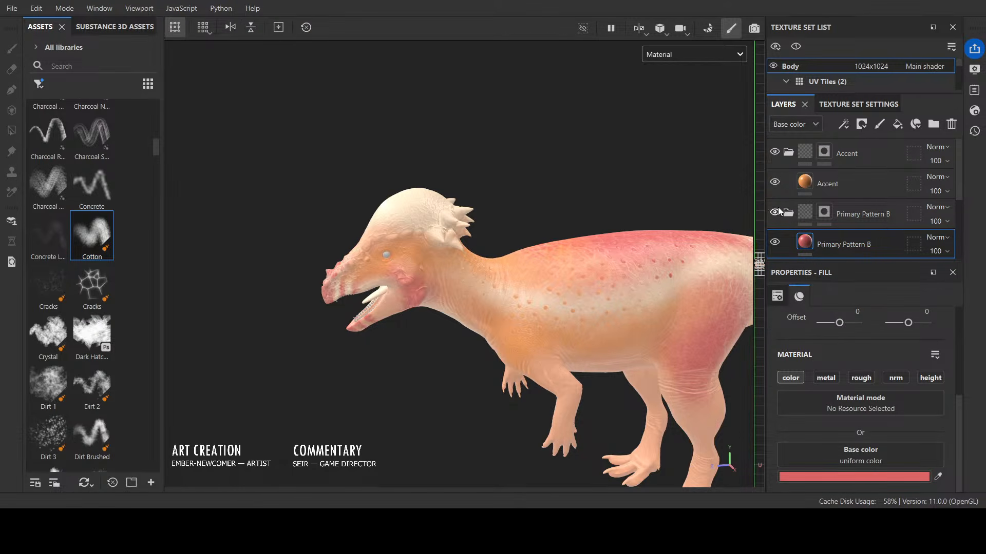
pyautogui.click(824, 212)
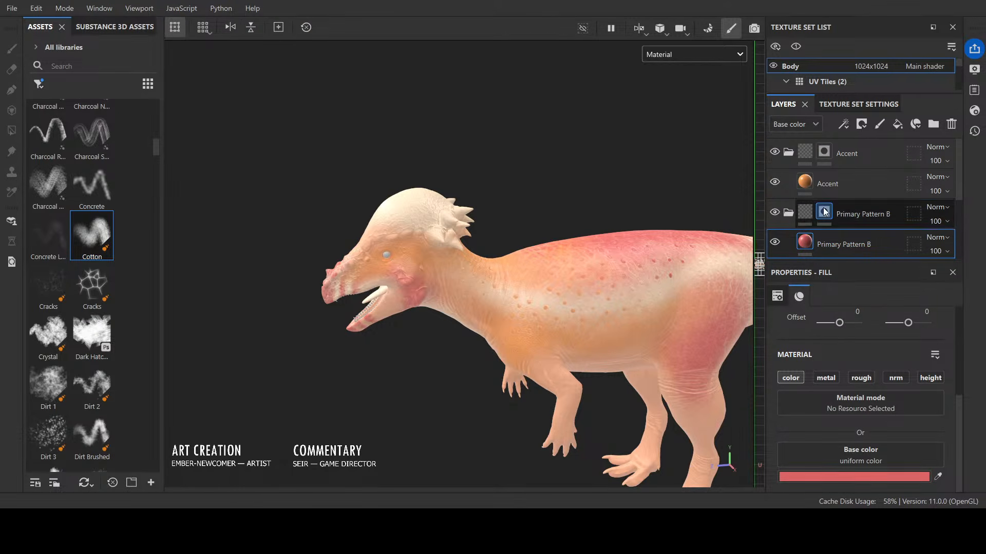
pyautogui.keyDown('alt'); pyautogui.moveTo(708, 266); pyautogui.dragTo(661, 285); pyautogui.keyUp('alt')
pyautogui.keyDown('alt'); pyautogui.moveTo(661, 285); pyautogui.dragTo(577, 297, button='middle'); pyautogui.keyUp('alt')
pyautogui.keyDown('alt'); pyautogui.moveTo(627, 275); pyautogui.dragTo(589, 296); pyautogui.keyUp('alt')
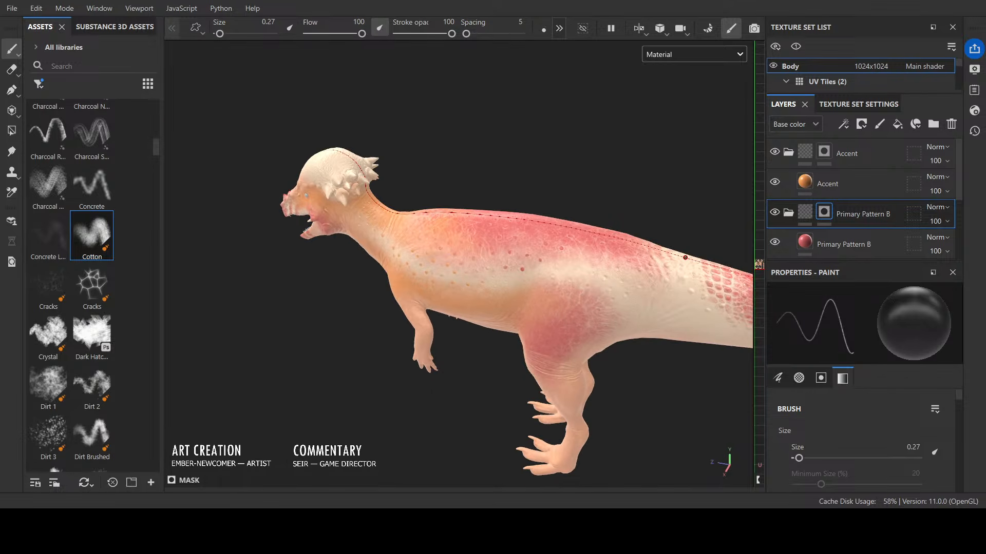
# Step: Swap the mask paint value to white and paint Primary Pattern B streaks across the upper hip, enlarging the brush to size 1.75
pyautogui.scroll(5, 686, 257)
pyautogui.keyDown('alt'); pyautogui.moveTo(677, 263); pyautogui.dragTo(420, 249); pyautogui.keyUp('alt')
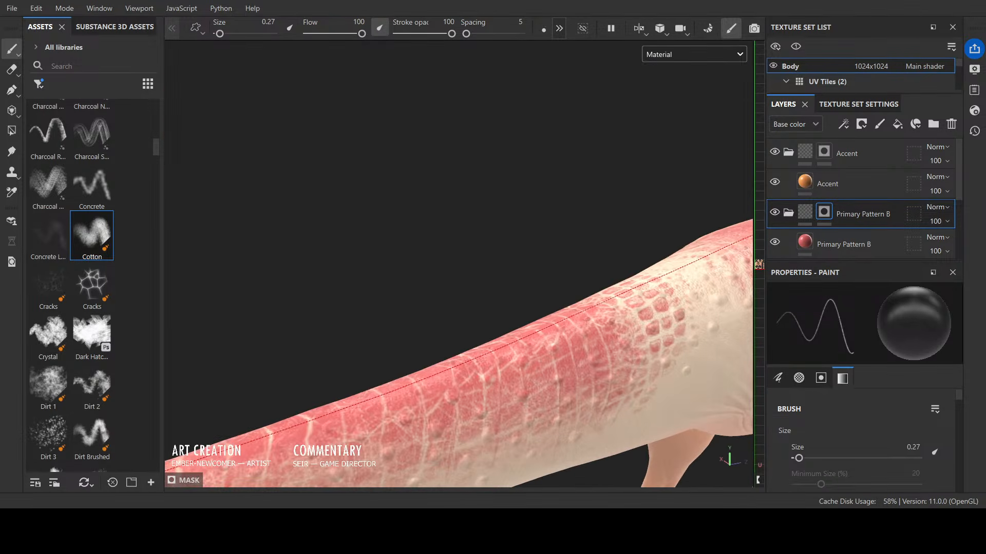
pyautogui.keyDown('alt'); pyautogui.moveTo(510, 341); pyautogui.dragTo(288, 268, button='middle'); pyautogui.keyUp('alt')
pyautogui.keyDown('alt'); pyautogui.moveTo(459, 271); pyautogui.dragTo(376, 277); pyautogui.keyUp('alt')
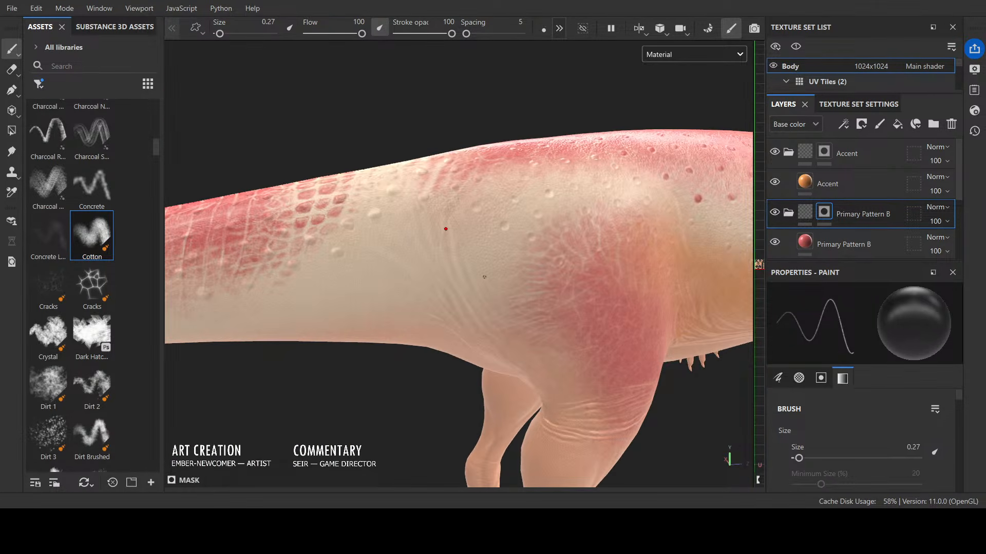
pyautogui.press('x')
pyautogui.moveTo(476, 181)
pyautogui.mouseDown()
pyautogui.moveTo(488, 203)
pyautogui.moveTo(477, 183)
pyautogui.moveTo(480, 194)
pyautogui.moveTo(485, 169)
pyautogui.mouseUp()
pyautogui.press(']')
pyautogui.press(']')
pyautogui.press(']')
pyautogui.moveTo(511, 209)
pyautogui.mouseDown()
pyautogui.moveTo(498, 177)
pyautogui.moveTo(514, 155)
pyautogui.moveTo(518, 193)
pyautogui.moveTo(525, 164)
pyautogui.moveTo(521, 199)
pyautogui.moveTo(527, 158)
pyautogui.mouseUp()
pyautogui.moveTo(561, 178)
pyautogui.mouseDown()
pyautogui.moveTo(550, 200)
pyautogui.moveTo(551, 165)
pyautogui.moveTo(550, 194)
pyautogui.moveTo(614, 236)
pyautogui.moveTo(654, 241)
pyautogui.moveTo(537, 226)
pyautogui.moveTo(522, 169)
pyautogui.moveTo(568, 253)
pyautogui.moveTo(411, 262)
pyautogui.mouseUp()
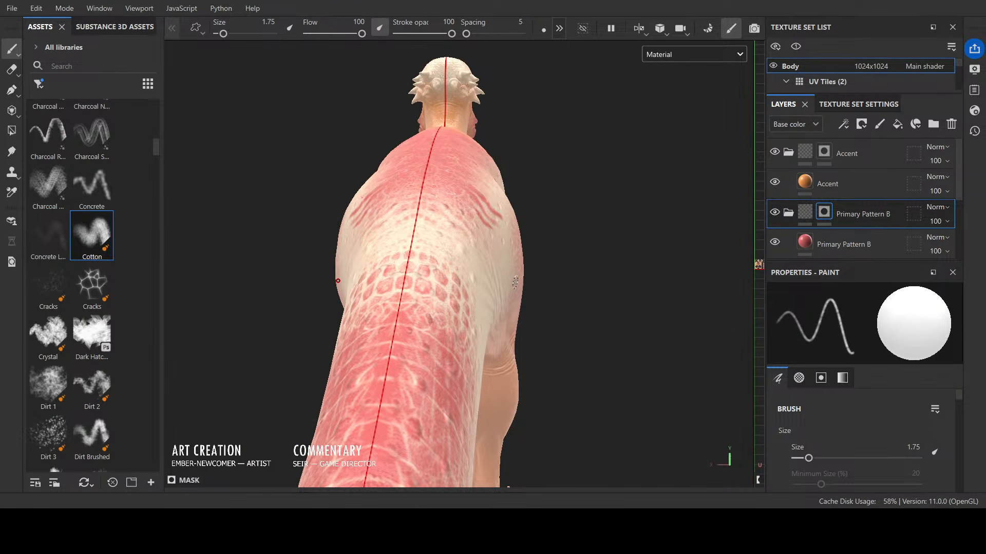
# Step: Examine the hip and tail-base pattern from behind and the whole dinosaur from the side
pyautogui.scroll(-5, 515, 282)
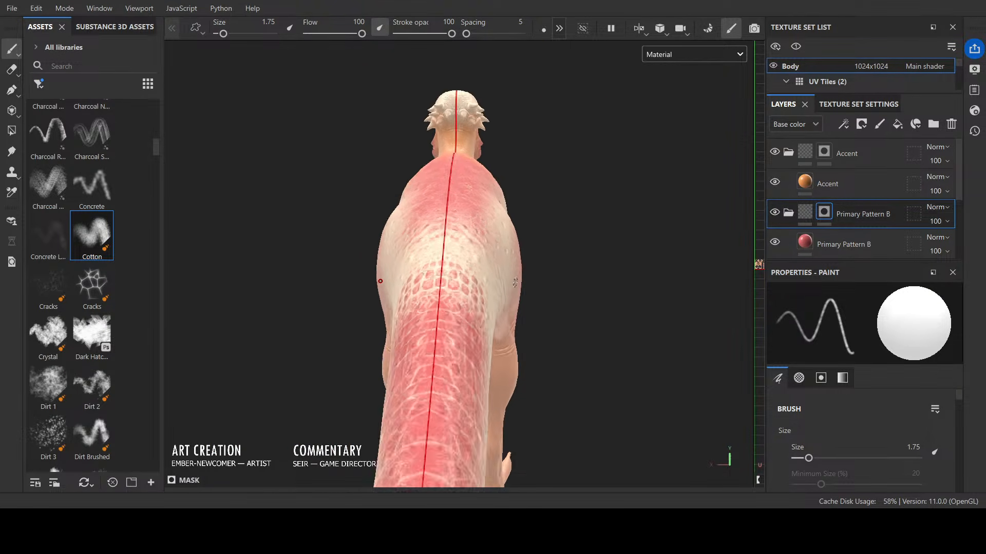
pyautogui.keyDown('alt'); pyautogui.moveTo(393, 306); pyautogui.dragTo(551, 280); pyautogui.keyUp('alt')
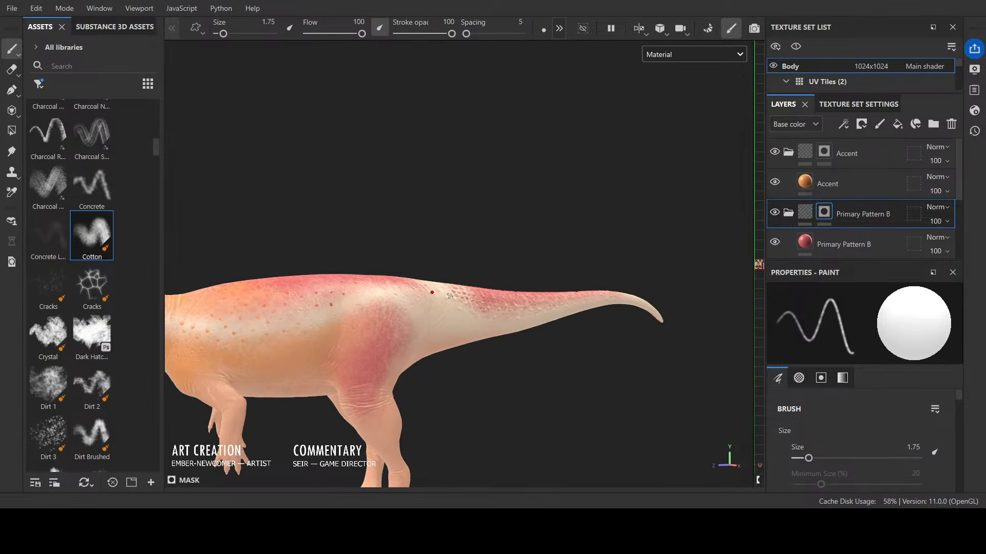
pyautogui.keyDown('alt'); pyautogui.moveTo(430, 291); pyautogui.dragTo(579, 209, button='middle'); pyautogui.keyUp('alt')
pyautogui.scroll(-2, 579, 209)
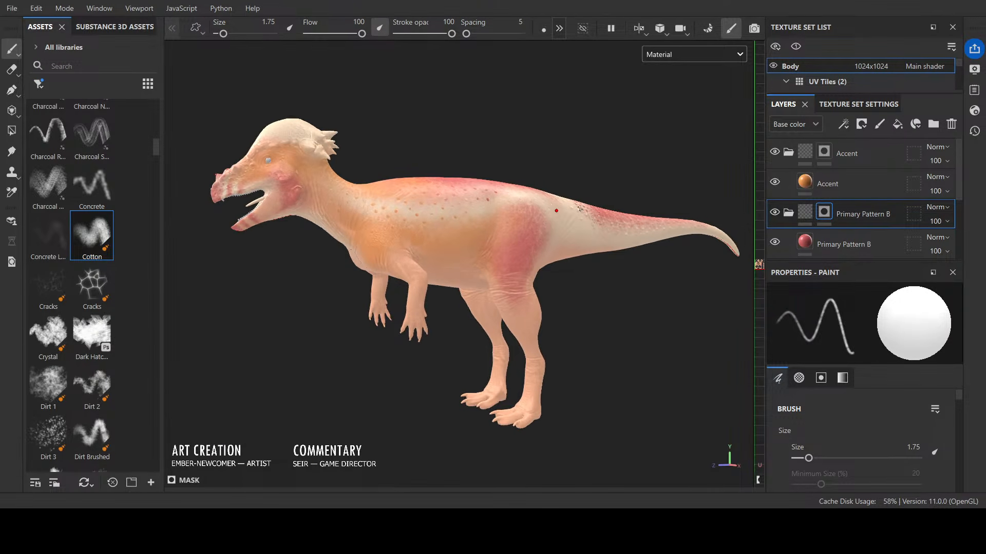